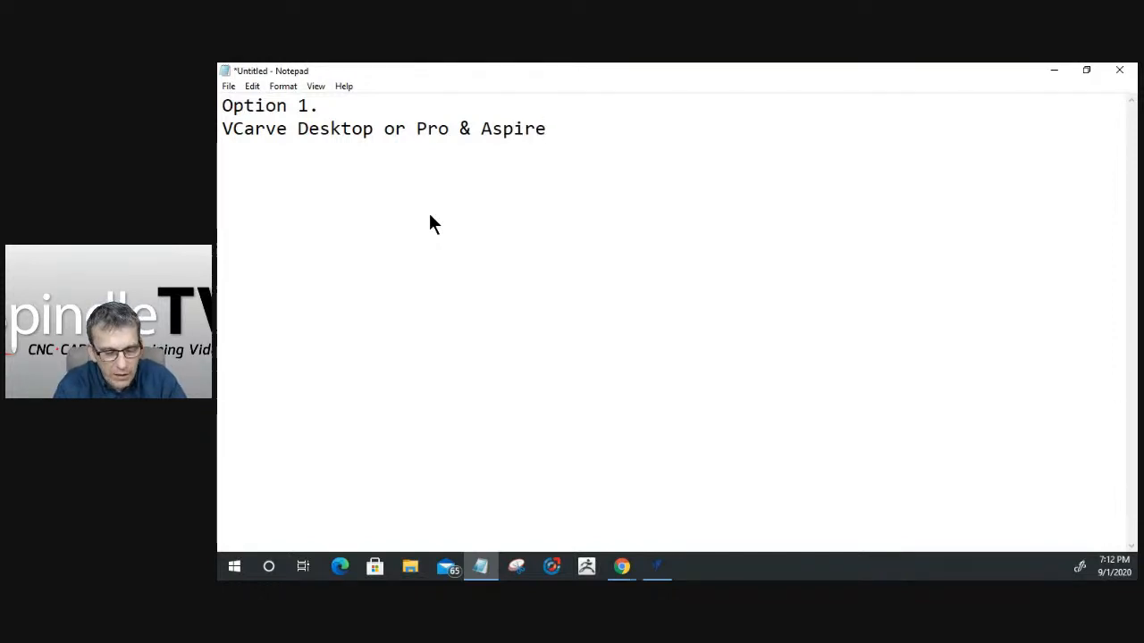
# - Under the Option 1 software line, add the lines "creating 3 Layers" and "Original Layer"
pyautogui.write('creating 3 Layers')
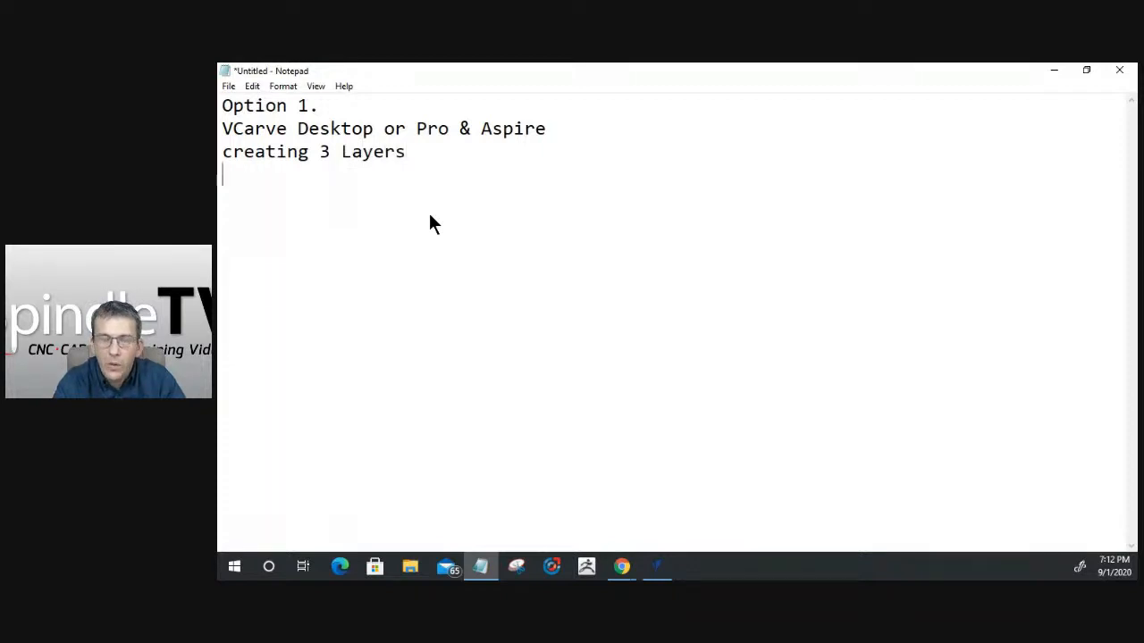
pyautogui.press('Return')
pyautogui.write('Origin')
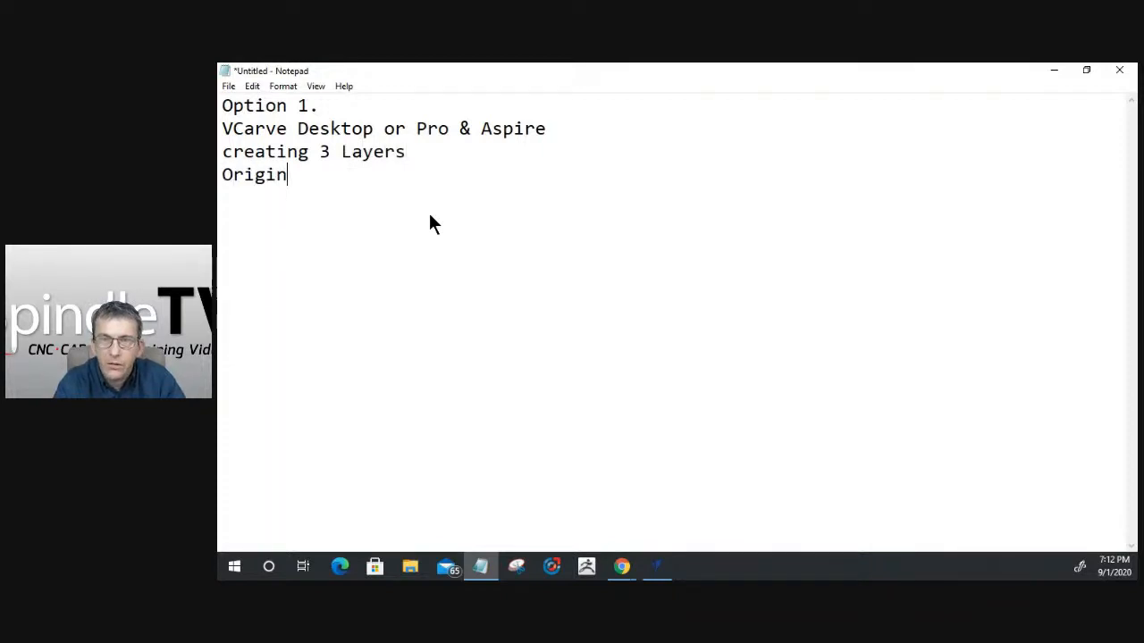
pyautogui.write('al Layer')
pyautogui.press('BackSpace')
pyautogui.write('er')
pyautogui.press('Return')
# - Continue the Option 1 layer list with the lines "Top Text" and "Bottom Layer"
pyautogui.write('Top ')
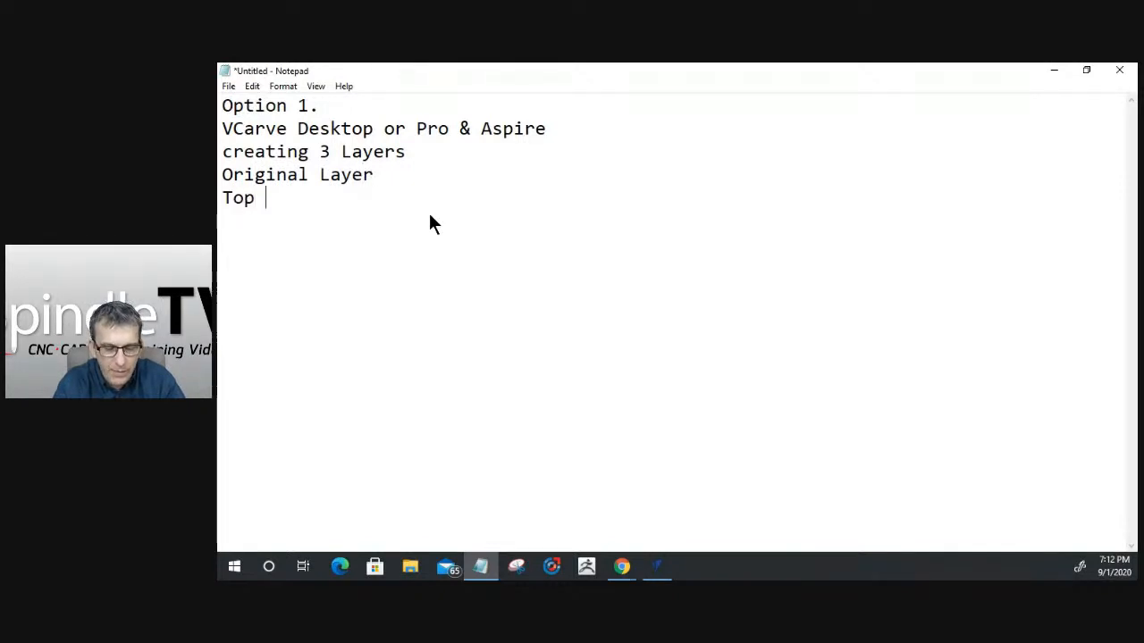
pyautogui.write('Text')
pyautogui.press('Return')
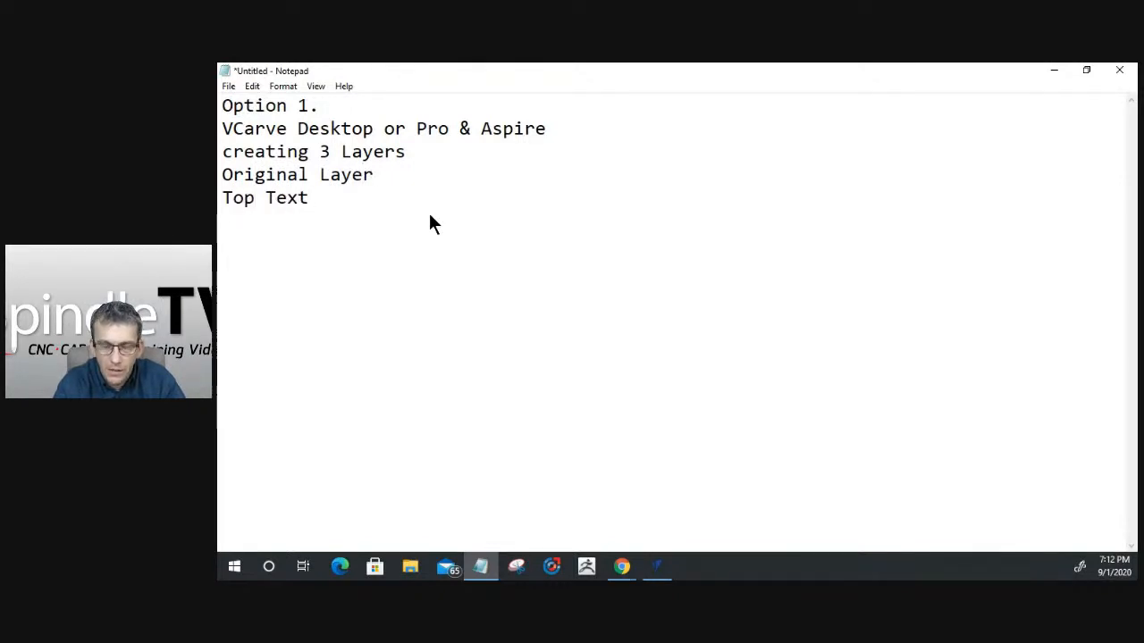
pyautogui.write('Bottom Layer')
pyautogui.press('Return')
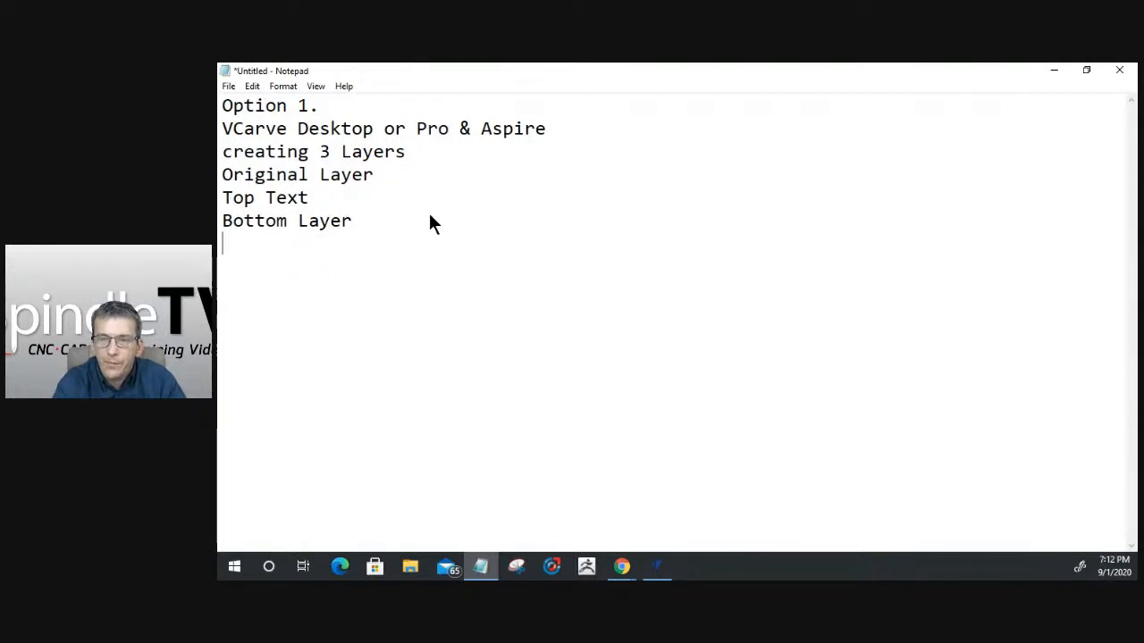
# - Add the closing note "Based on the VBit - Offset of the Back Text." below the Option 1 layer list
pyautogui.write('Based on t')
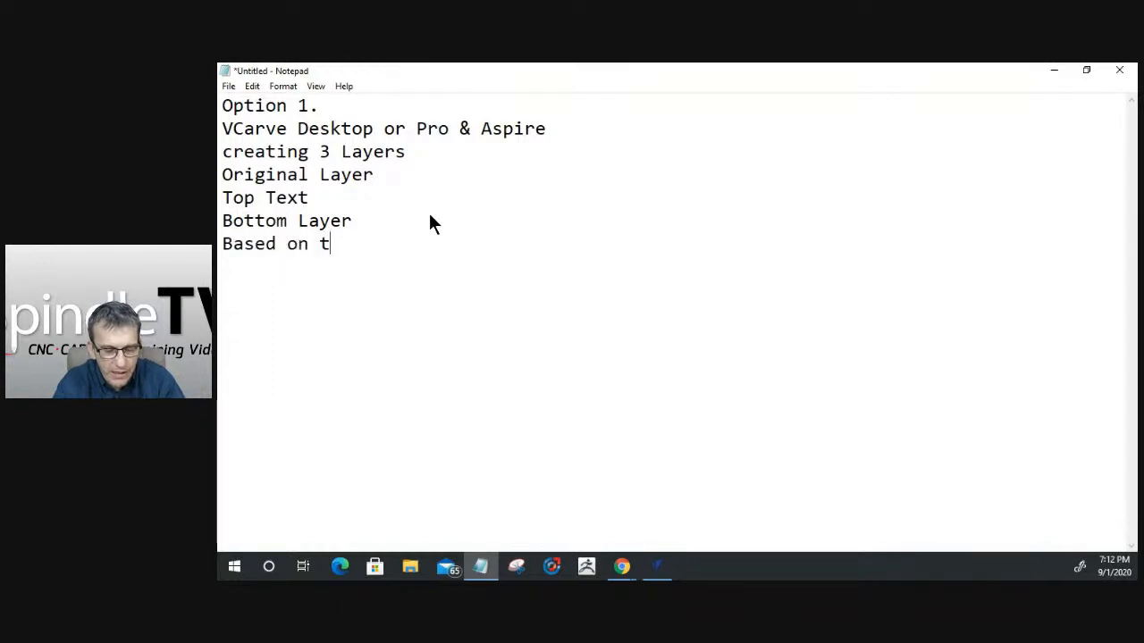
pyautogui.write('he VBit ')
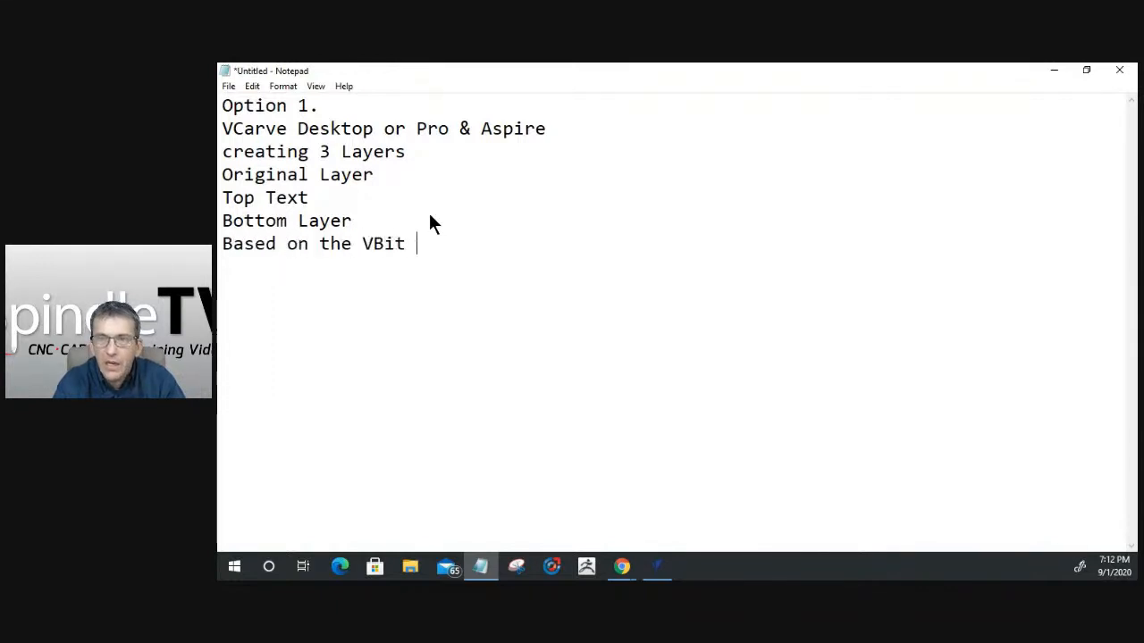
pyautogui.write('-')
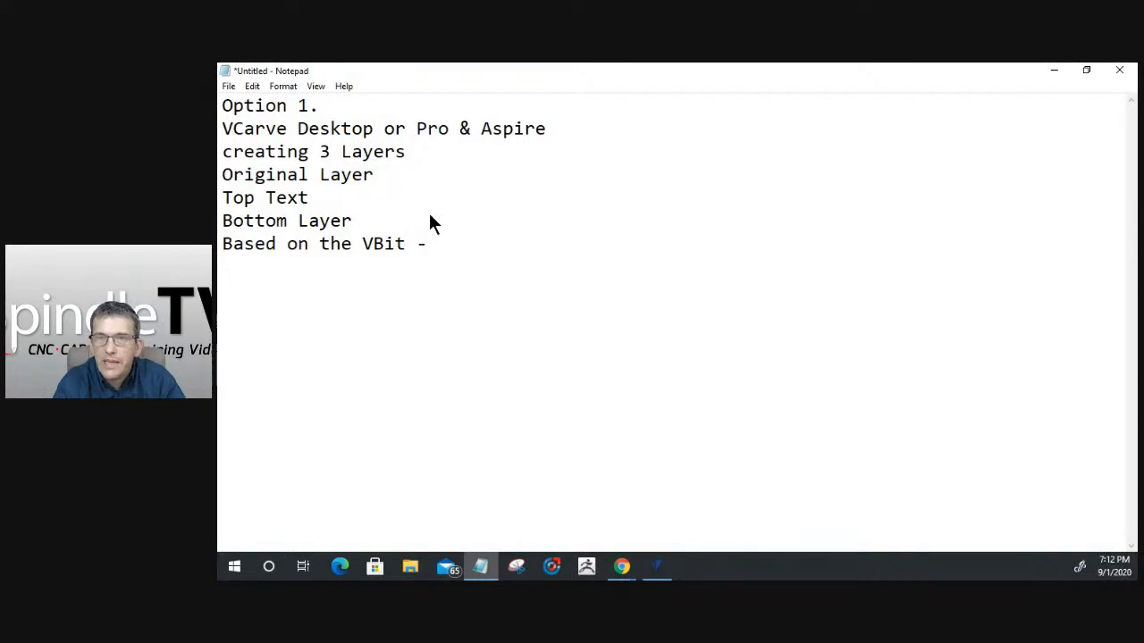
pyautogui.write(' Offs')
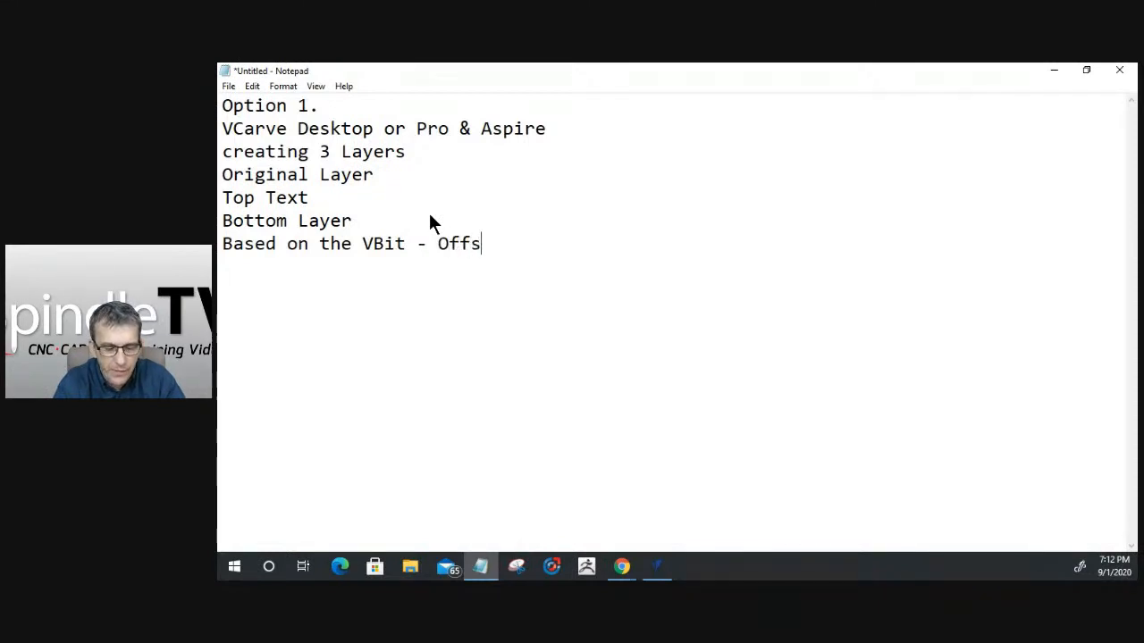
pyautogui.write('et of the')
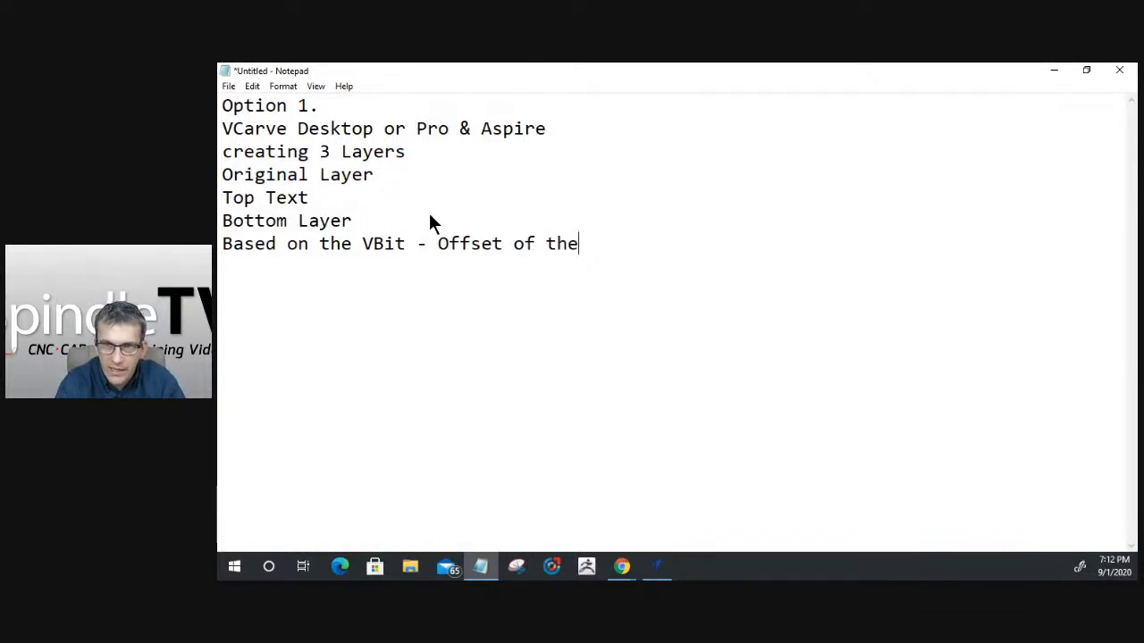
pyautogui.write(' Back')
pyautogui.press('BackSpace')
pyautogui.press('BackSpace')
pyautogui.press('BackSpace')
pyautogui.write('ack')
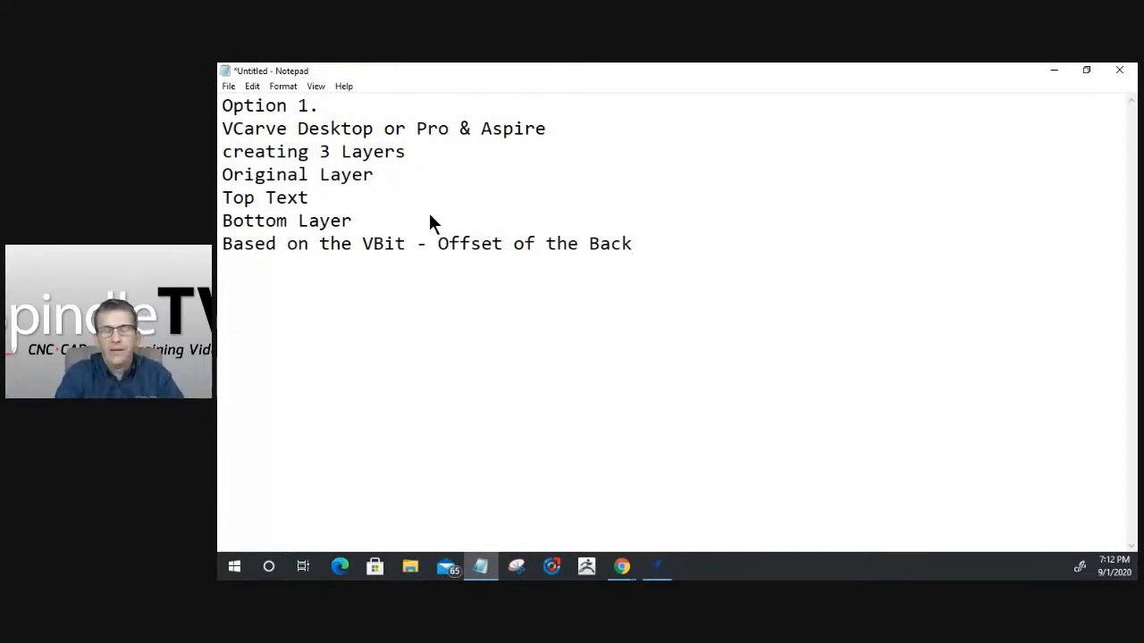
pyautogui.write('Text.')
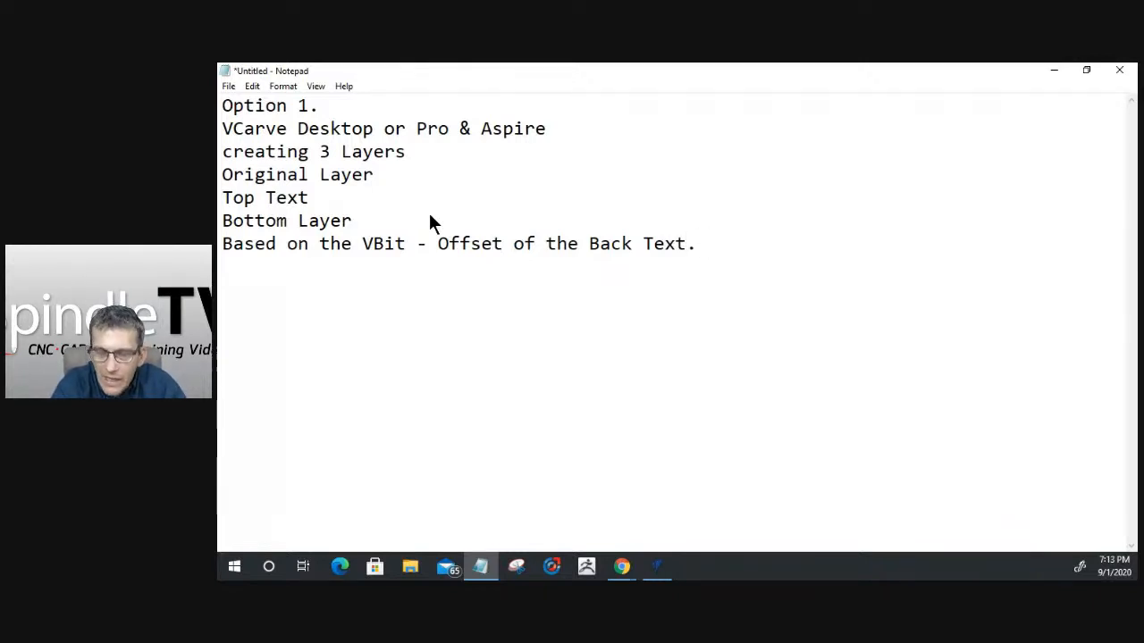
# - Insert a dashed separator line below the Option 1 notes and start a new section headed "Option 2"
pyautogui.press('Return')
pyautogui.write('-------------------------------------------------')
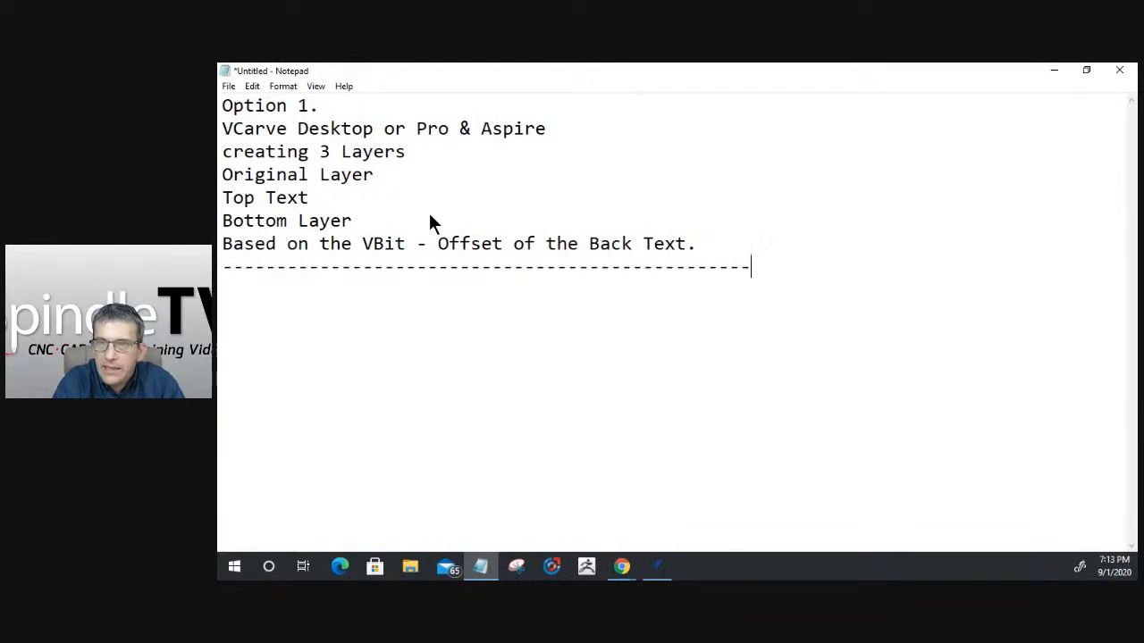
pyautogui.write('- ')
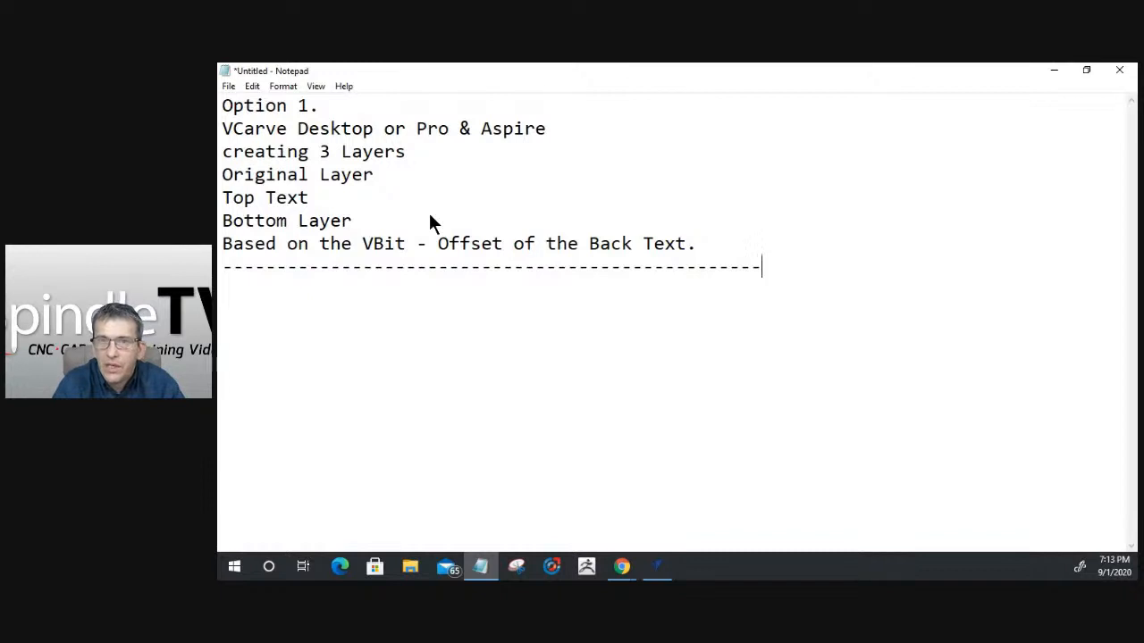
pyautogui.write('O')
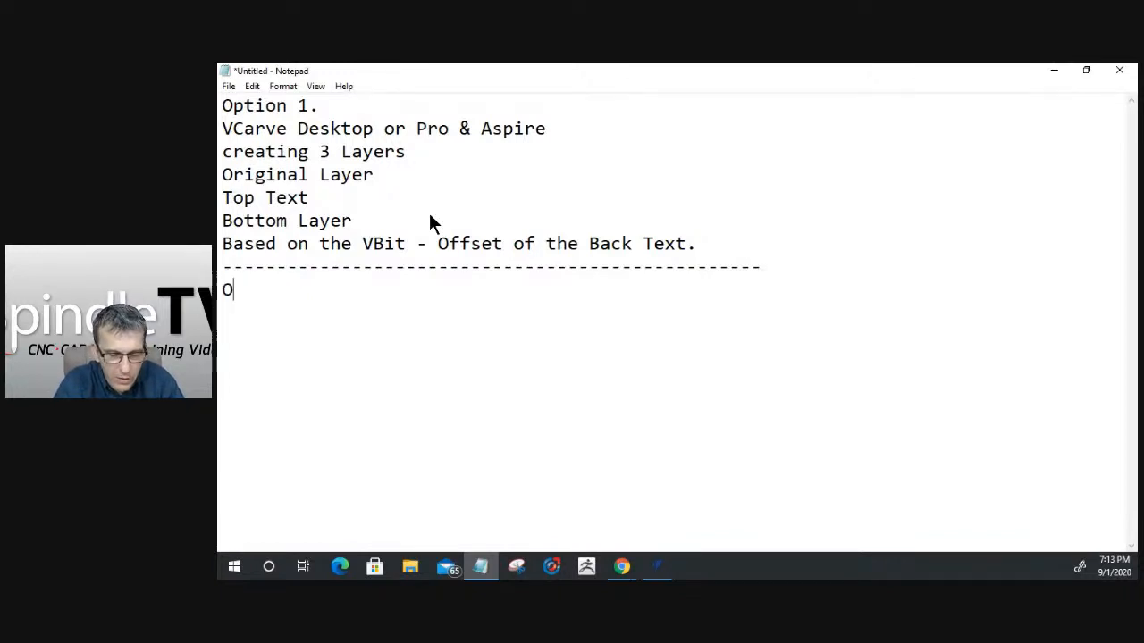
pyautogui.write('ption 2')
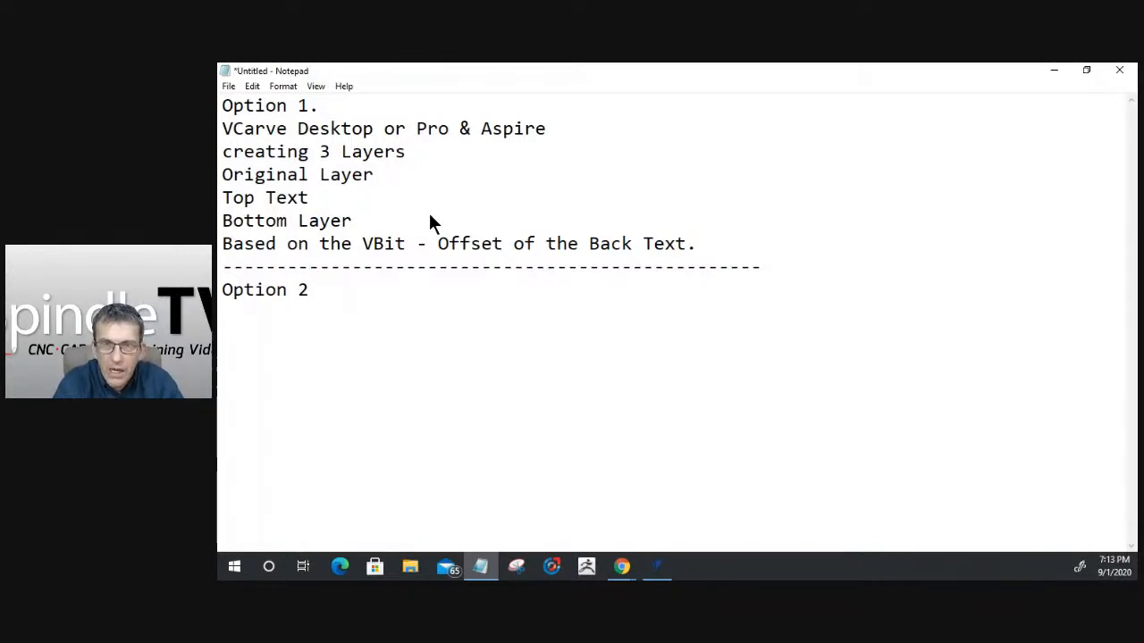
# - Write "VCarve Desktop Pro & Aspire" on the line under the Option 2 heading
pyautogui.write('VCarve Desktop Pro & ')
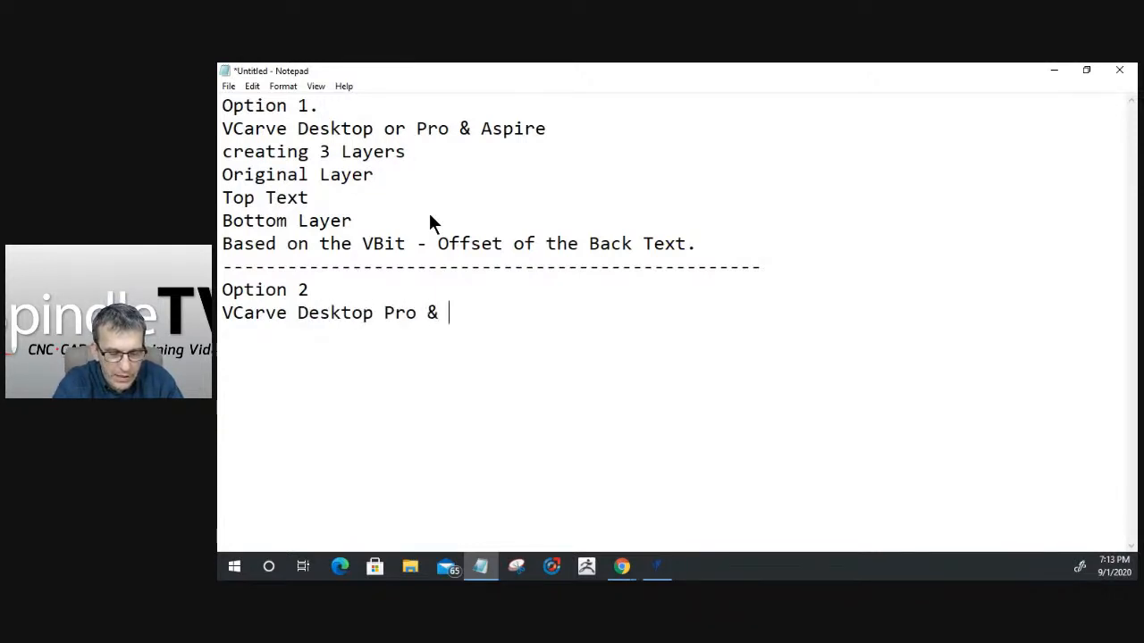
pyautogui.write('Aspir')
pyautogui.press('BackSpace')
pyautogui.write('ire')
pyautogui.press('Return')
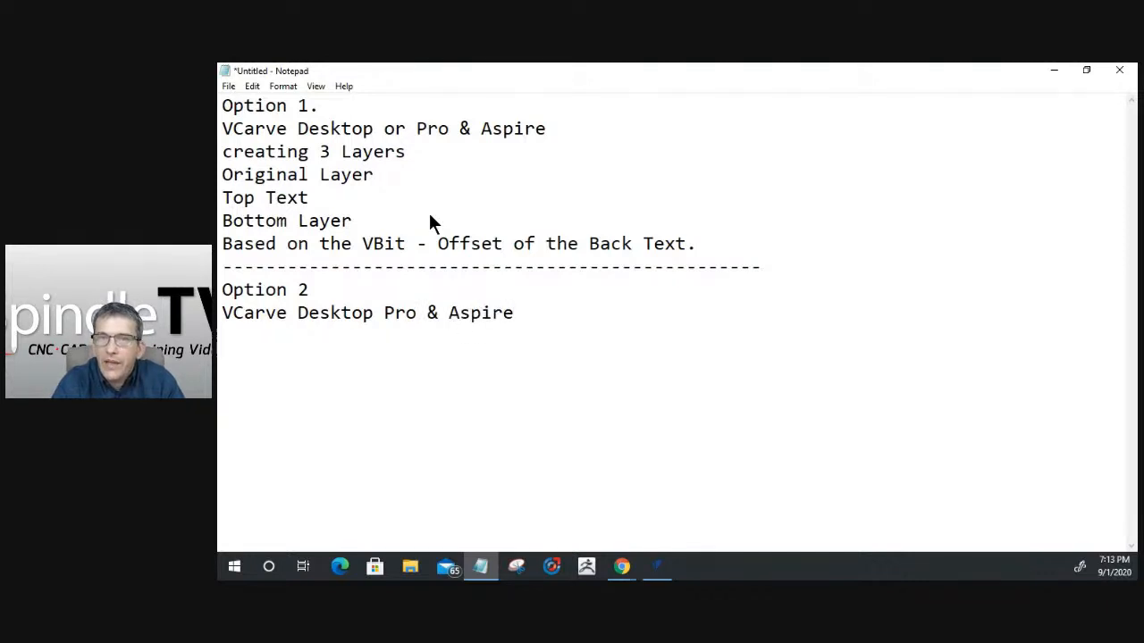
# - Add the line "Creating 4 layers" to the Option 2 notes
pyautogui.write('Cre')
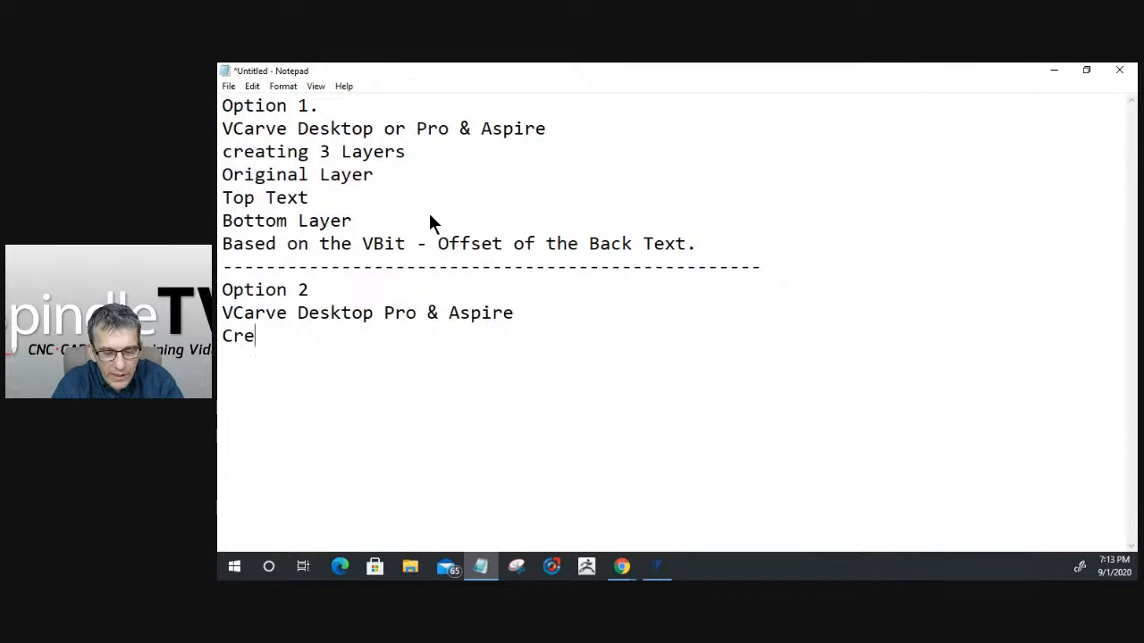
pyautogui.write('ate')
pyautogui.press('BackSpace')
pyautogui.write('ing ')
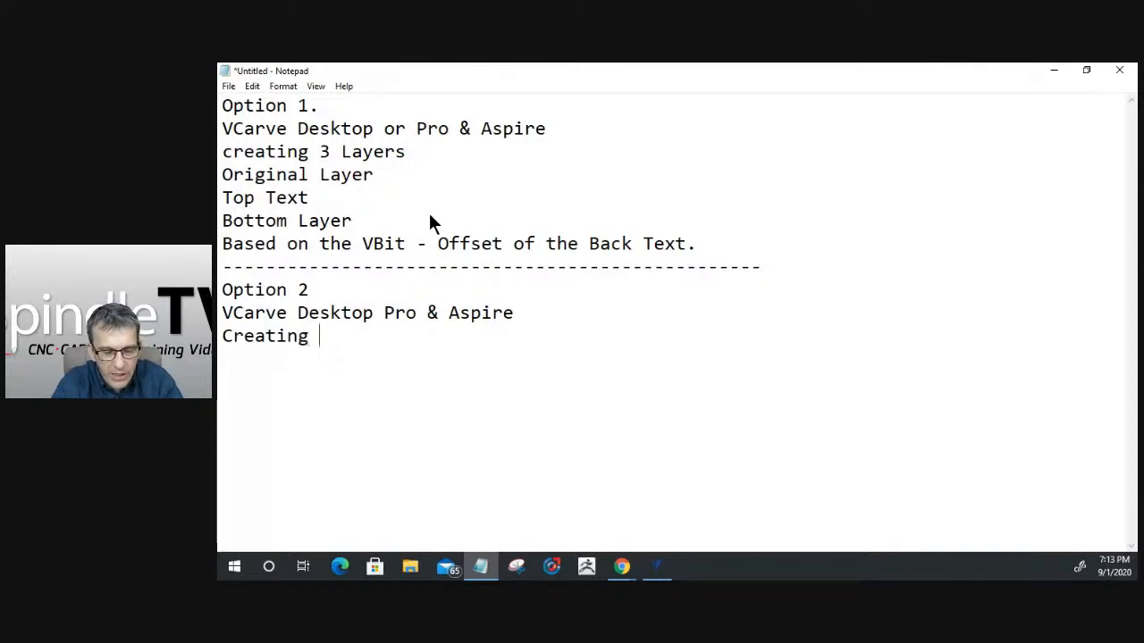
pyautogui.write('4 layers')
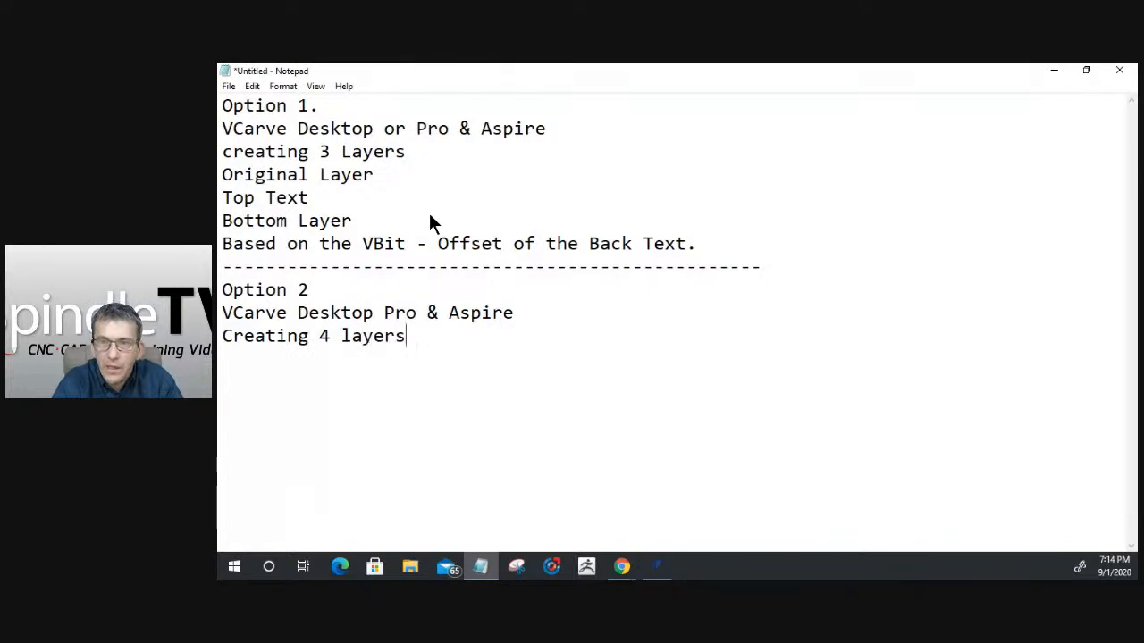
pyautogui.press('Return')
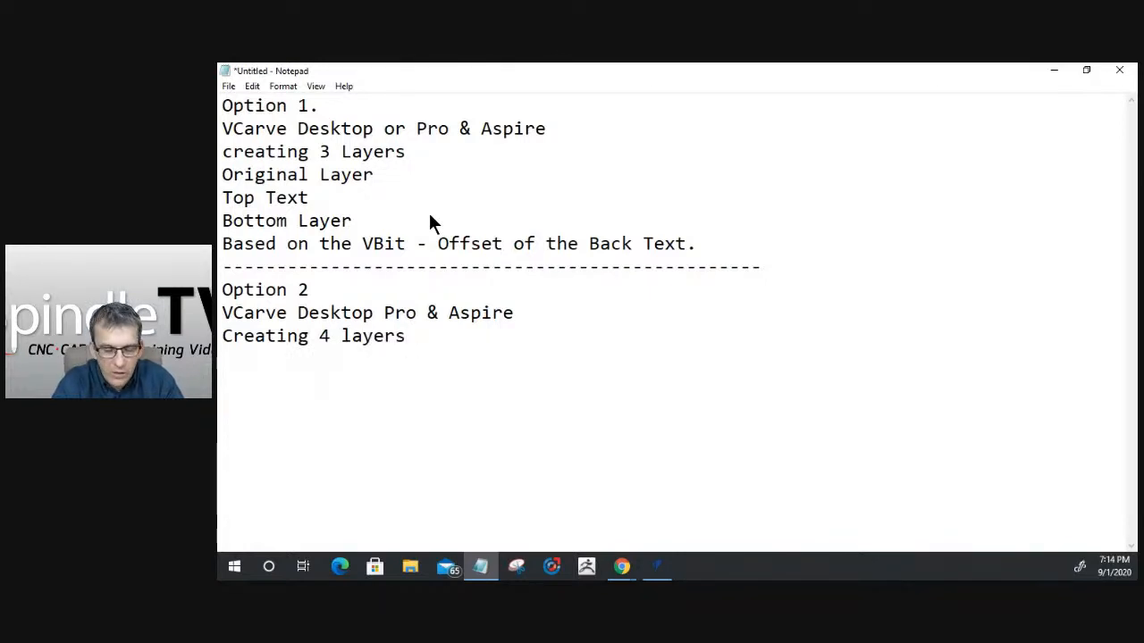
# - Begin the Option 2 layer list with the lines "Original Layer" and "Top Text"
pyautogui.write('Origina')
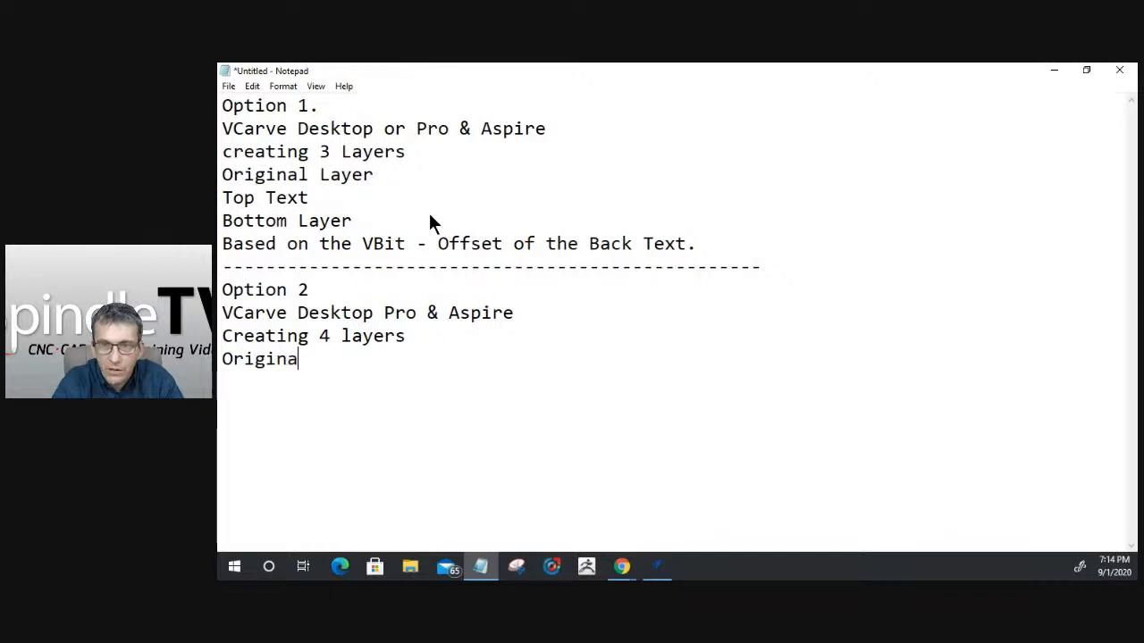
pyautogui.write('l Layer')
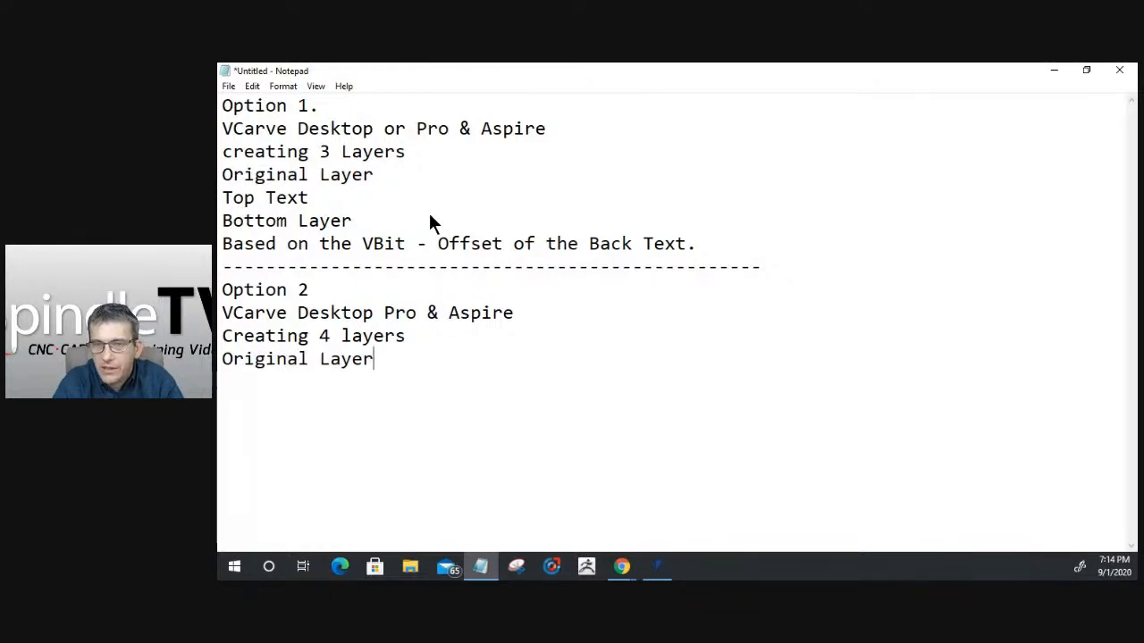
pyautogui.press('Return')
pyautogui.write('Top Text')
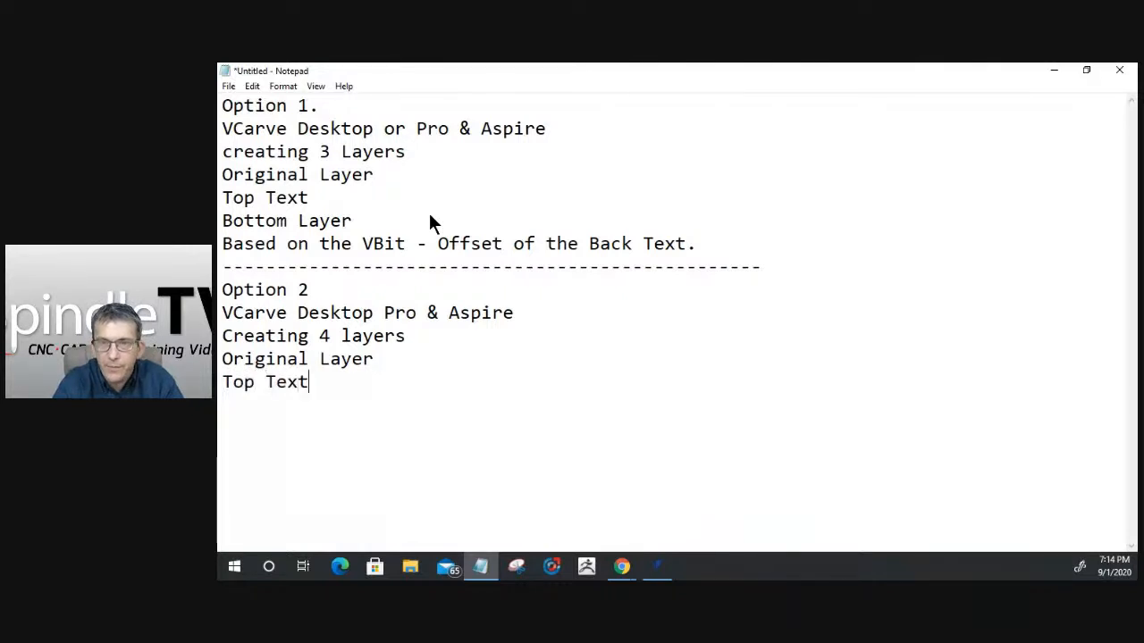
# - Complete the Option 2 layer list with the lines "Bottom Text" and "Welded Text"
pyautogui.press('Return')
pyautogui.write('Bo')
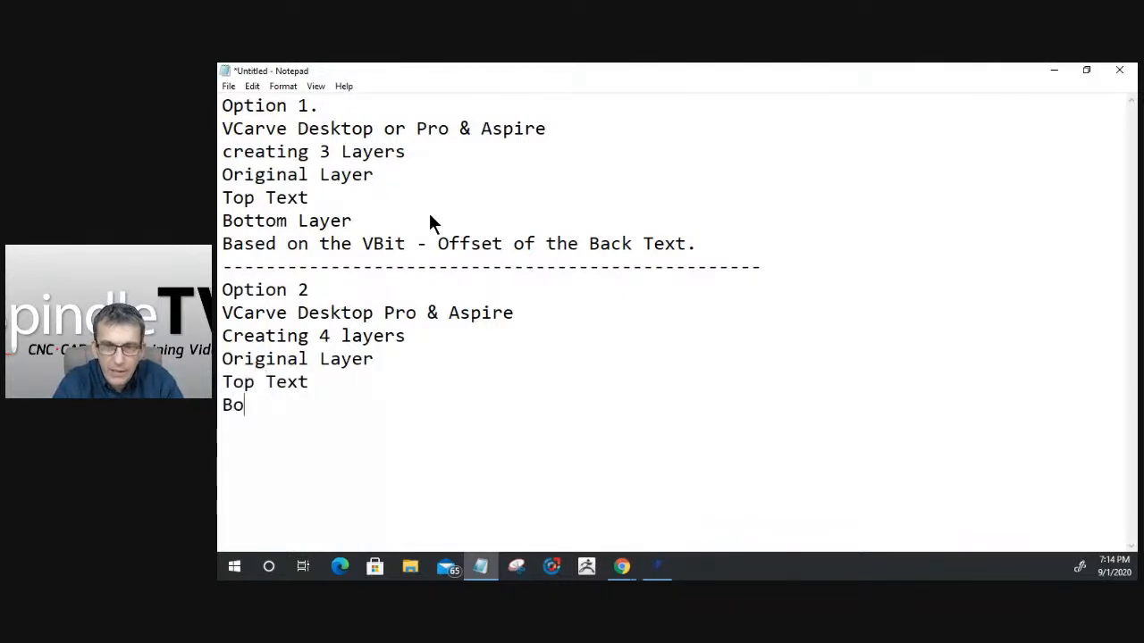
pyautogui.write('ttom Text')
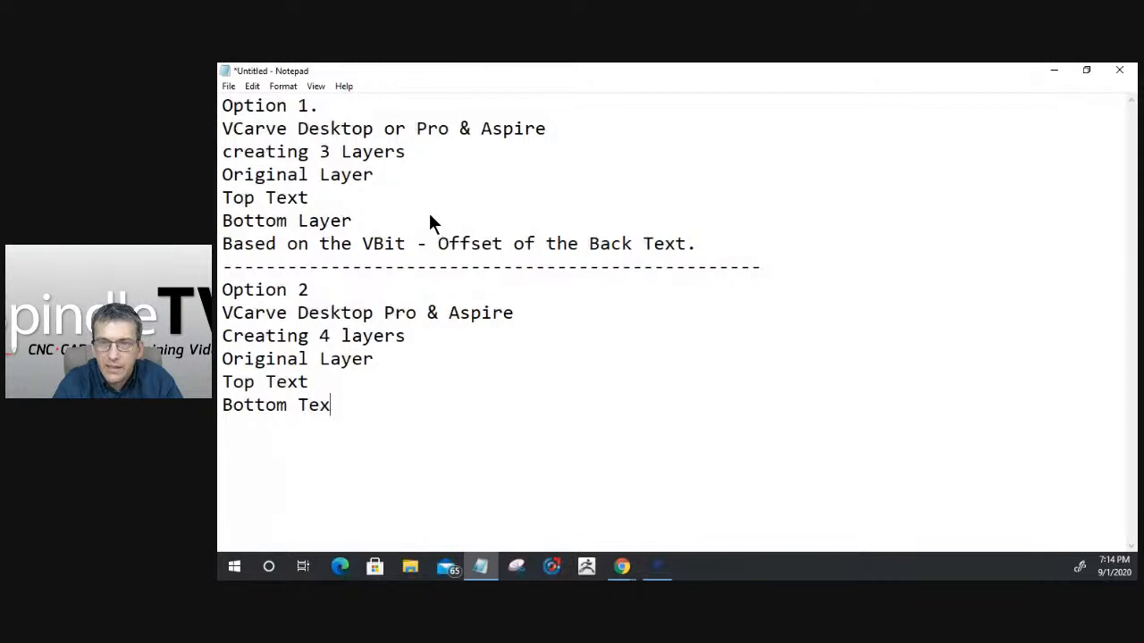
pyautogui.press('Return')
pyautogui.write('Weled')
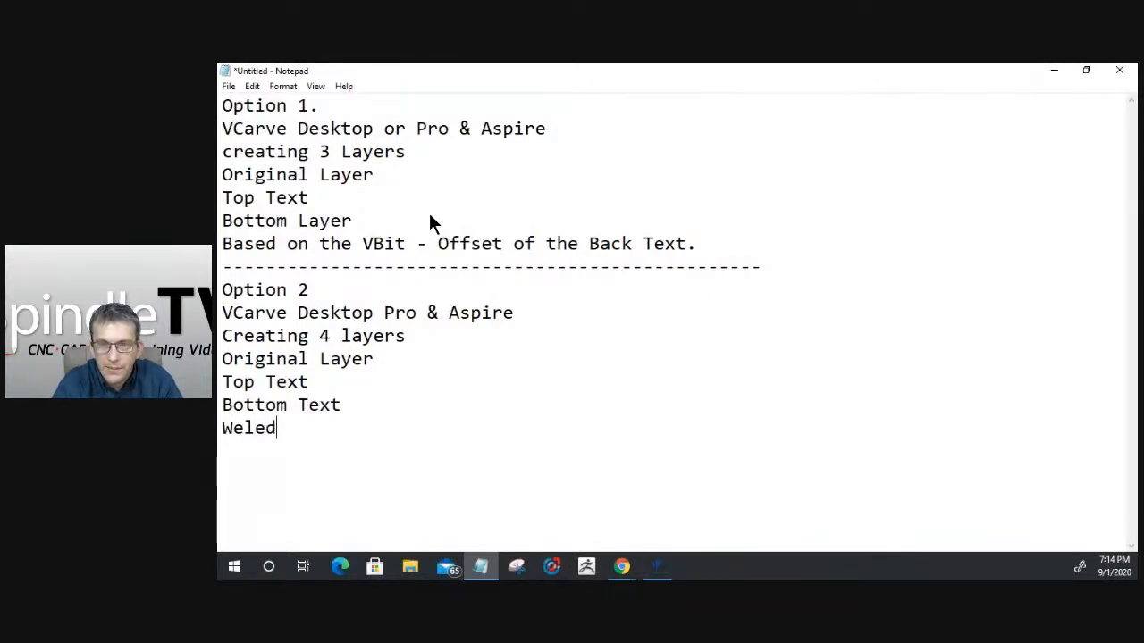
pyautogui.press('BackSpace')
pyautogui.press('BackSpace')
pyautogui.write('ded Text')
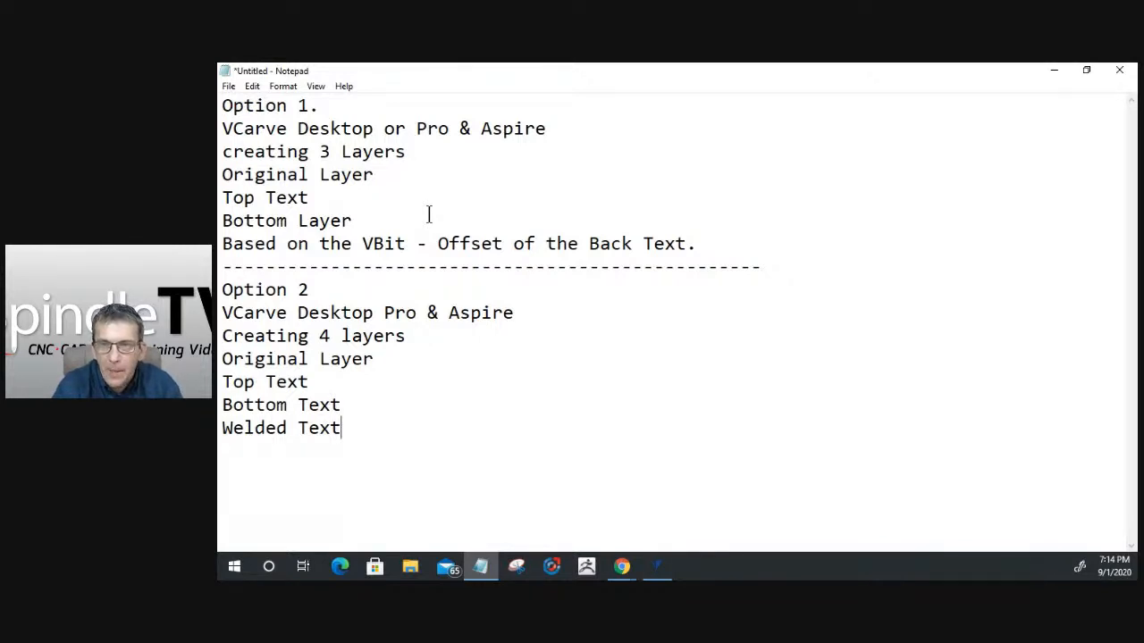
# - Add the note "The Top Text Offset Outwards" on a new line below the Option 2 layer list
pyautogui.press('Return')
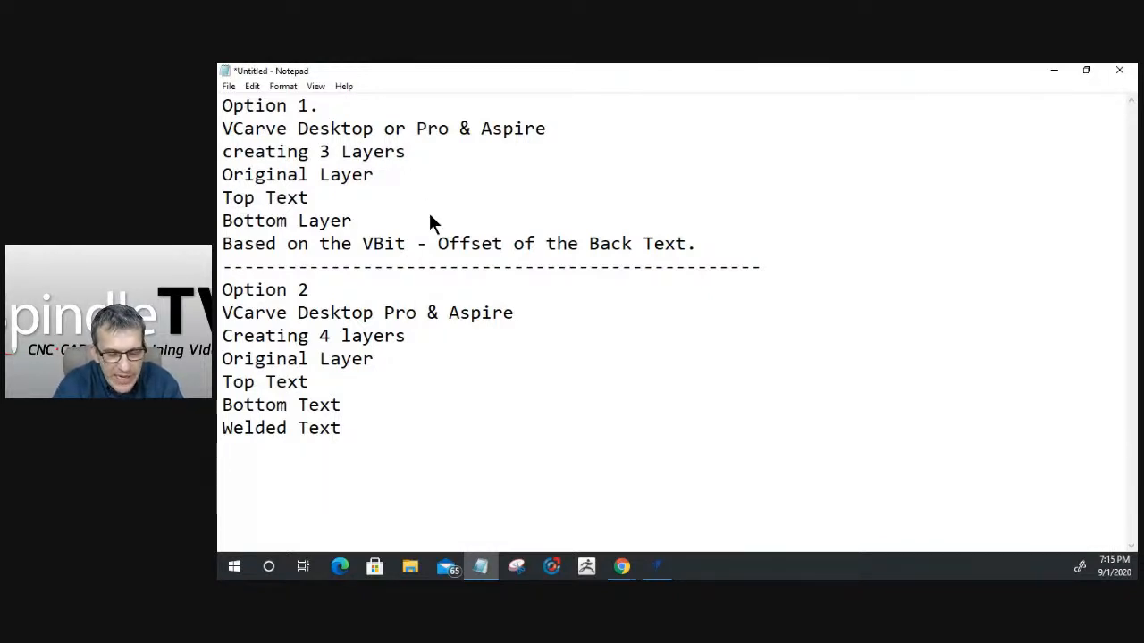
pyautogui.write('The T')
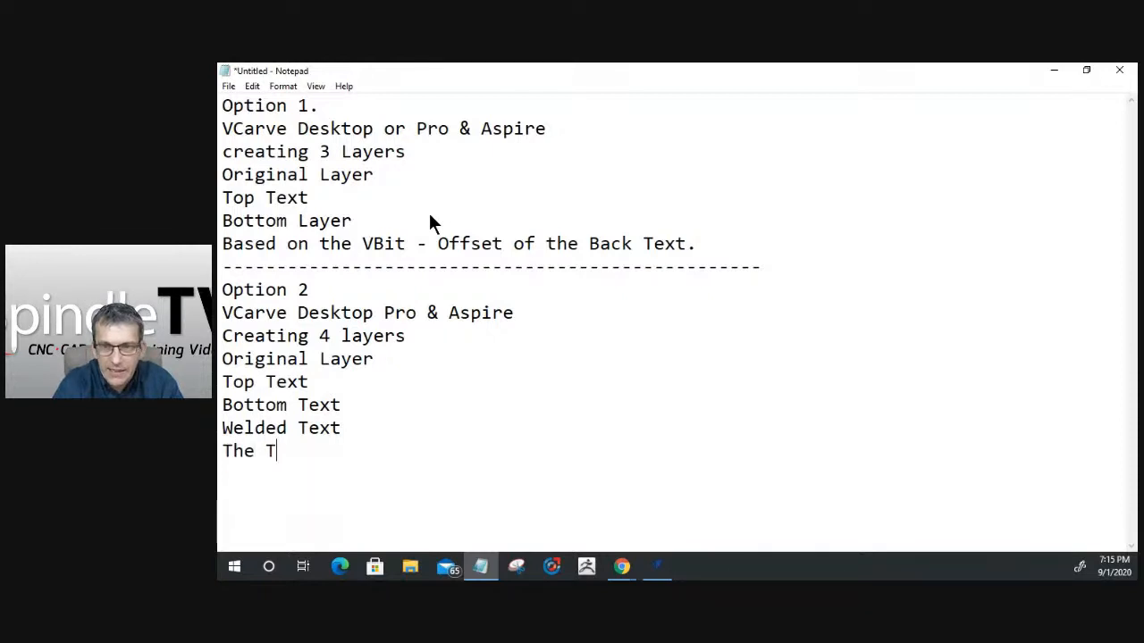
pyautogui.write('op Text Offs')
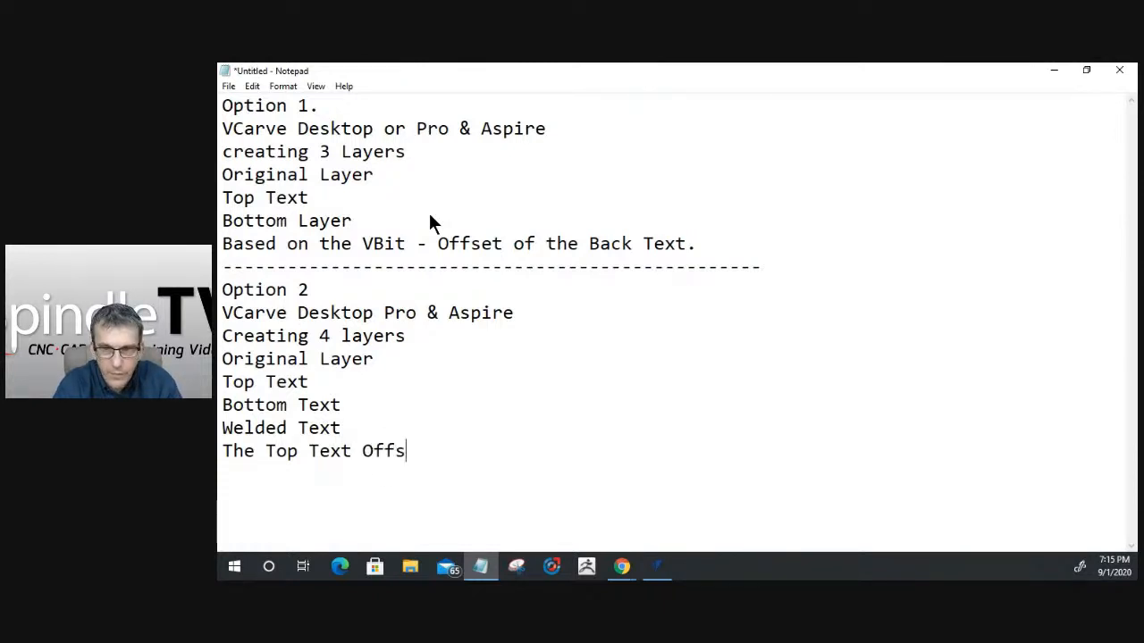
pyautogui.write('et ')
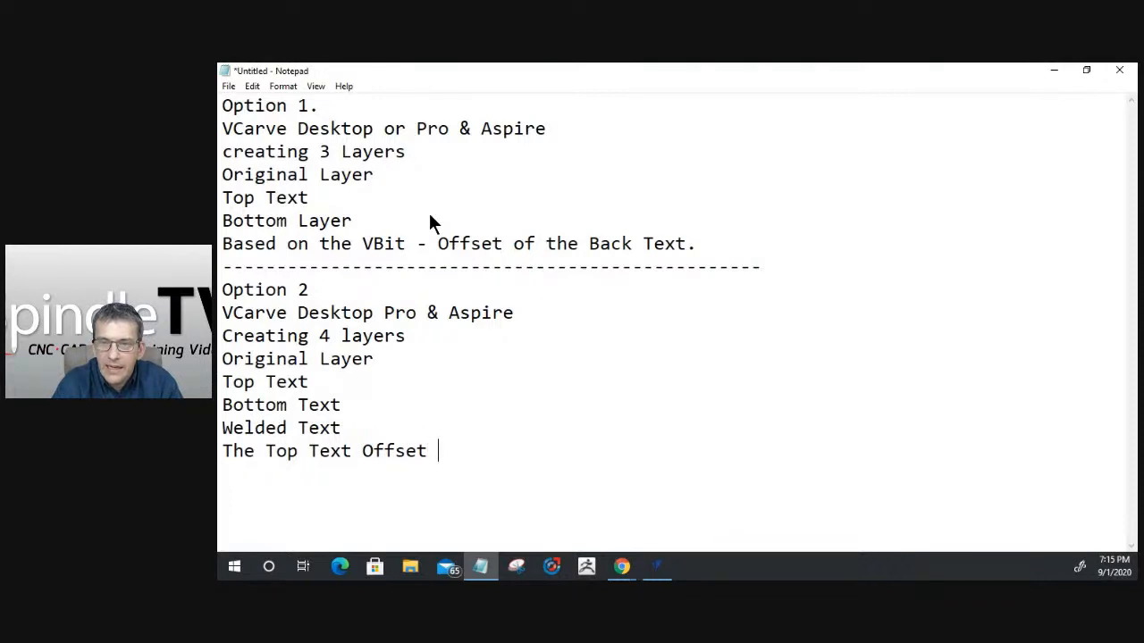
pyautogui.write('Out')
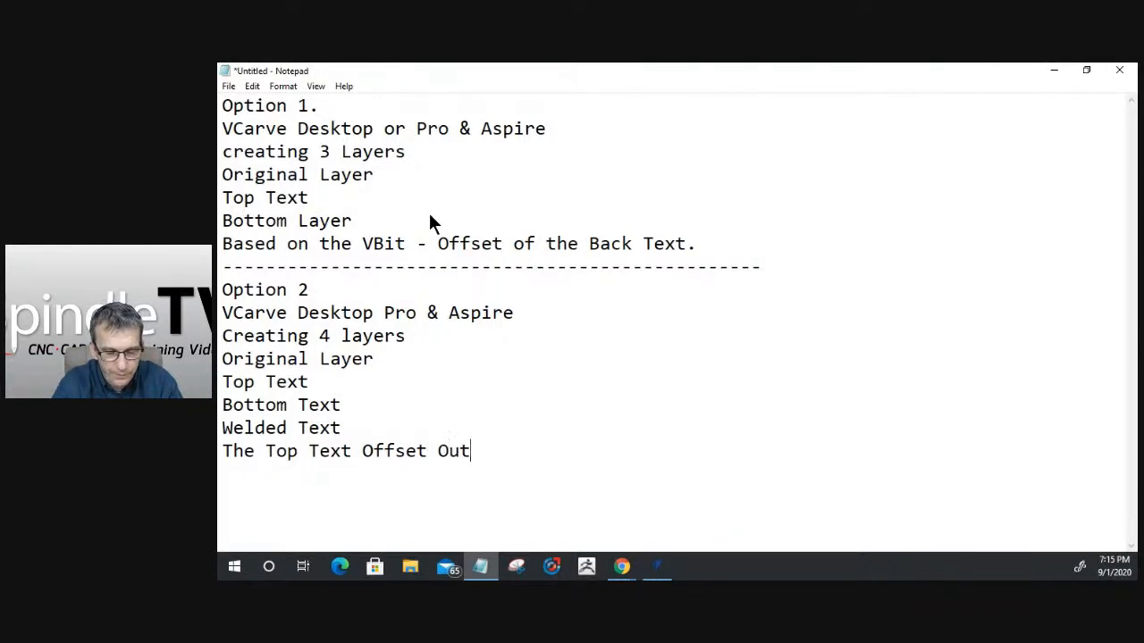
pyautogui.write('wards')
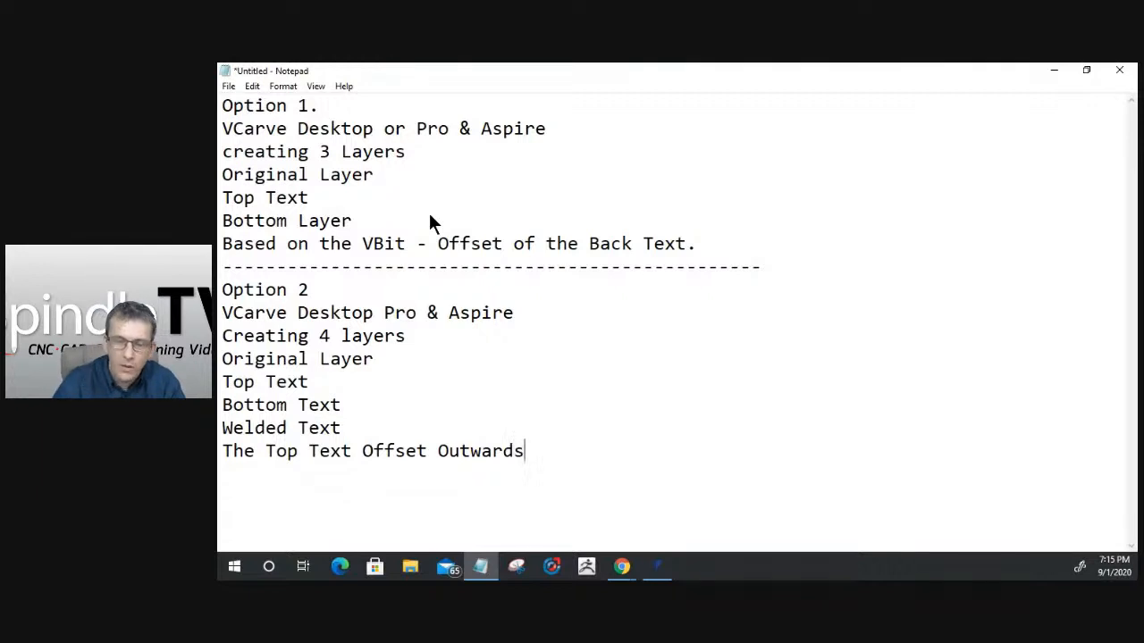
# - Change "Outwards" to "Outward" in the Option 2 note and end the Option 1 offset note with "Inward" instead of the period
pyautogui.press('BackSpace')
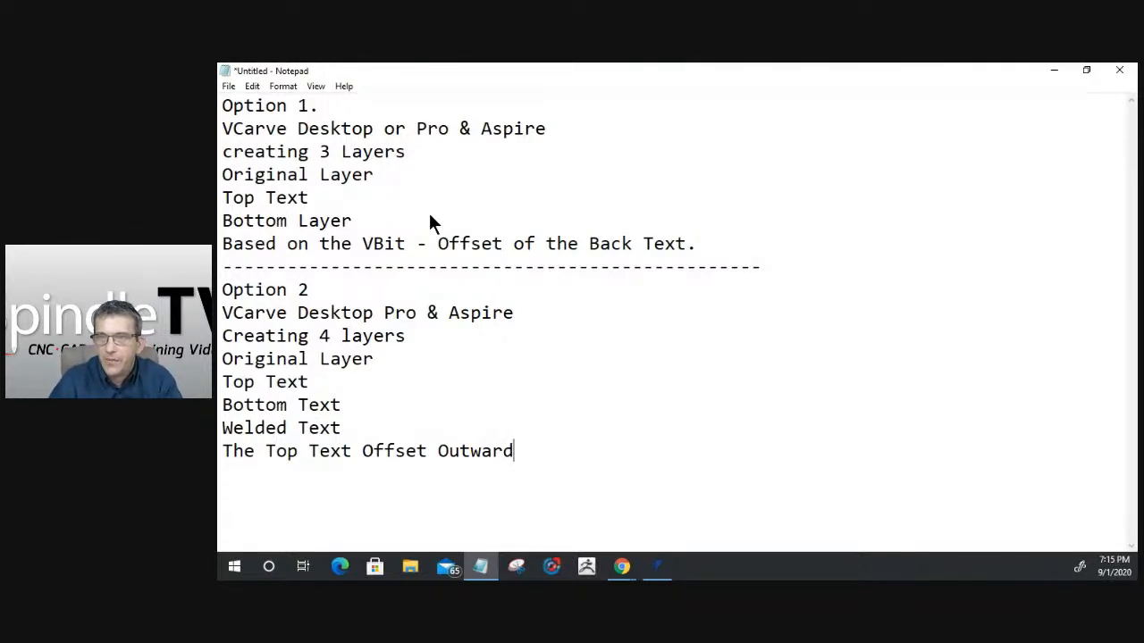
pyautogui.click(695, 248)
pyautogui.press('BackSpace')
pyautogui.write('Inward')
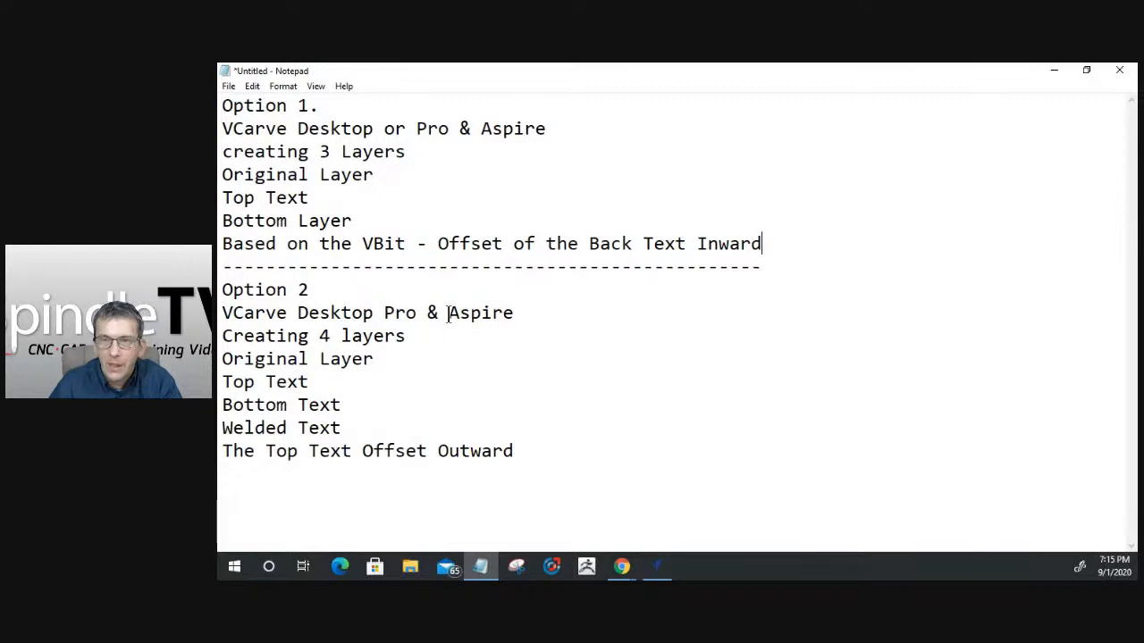
# - Insert "Based on the VBit - " at the start of the Option 2 note about the top text offset
pyautogui.click(548, 450)
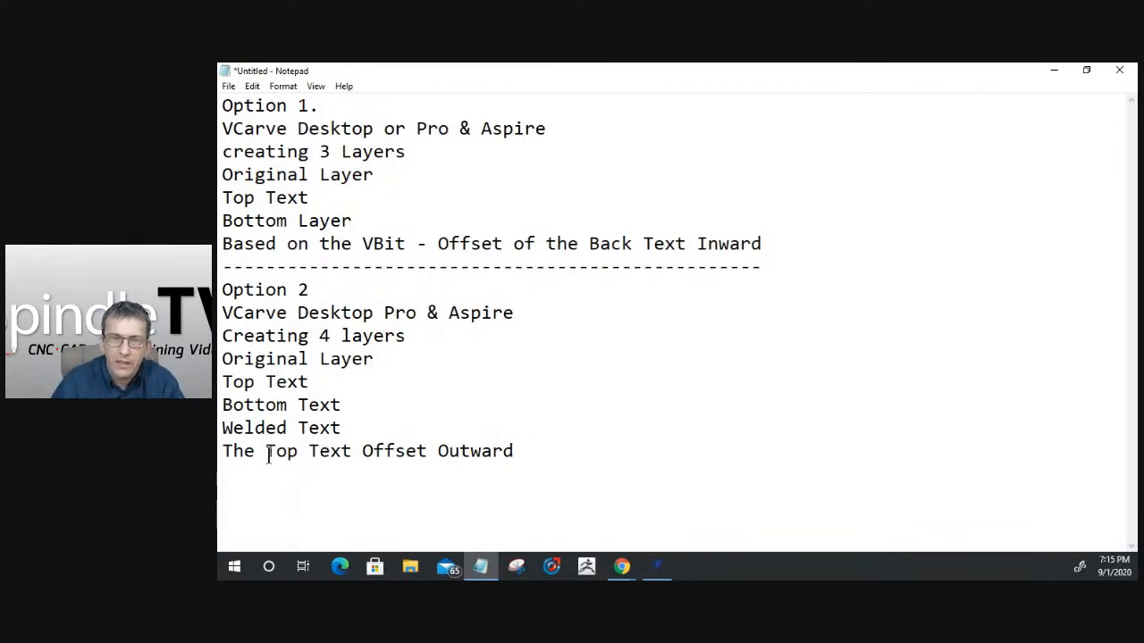
pyautogui.click(223, 450)
pyautogui.write('Based on th')
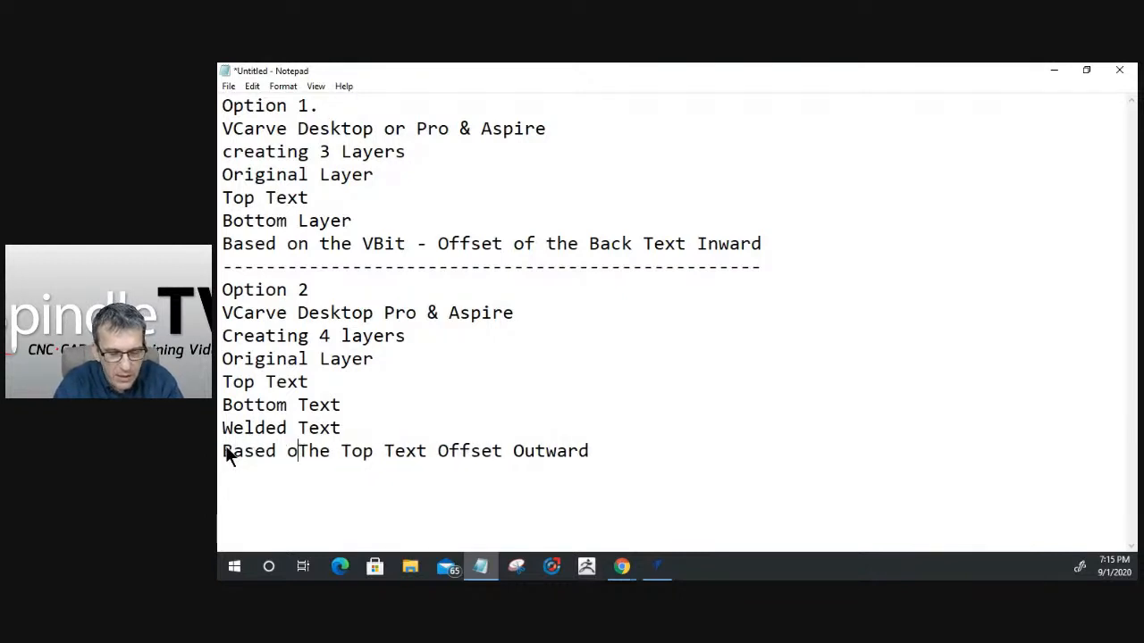
pyautogui.write(' VB')
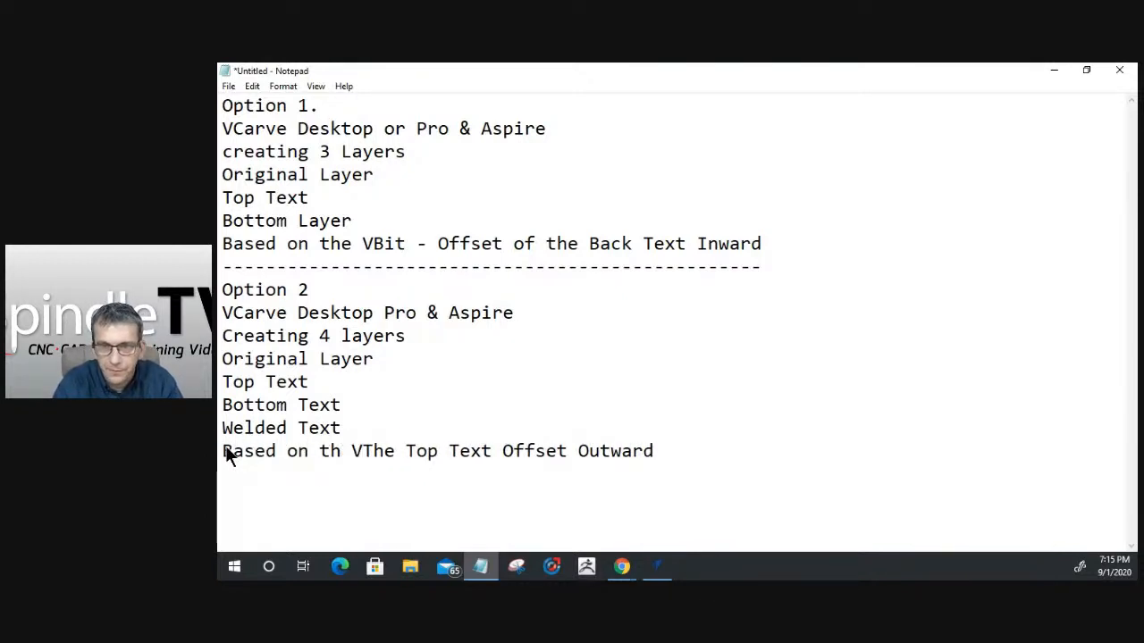
pyautogui.press('BackSpace')
pyautogui.press('BackSpace')
pyautogui.press('BackSpace')
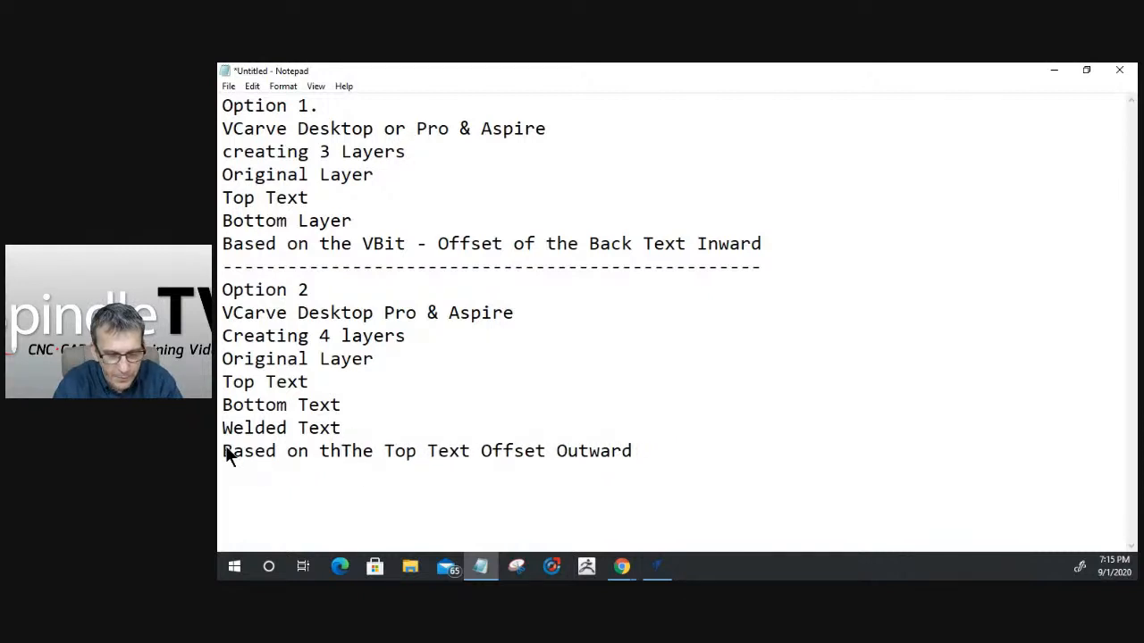
pyautogui.write('e VBit ')
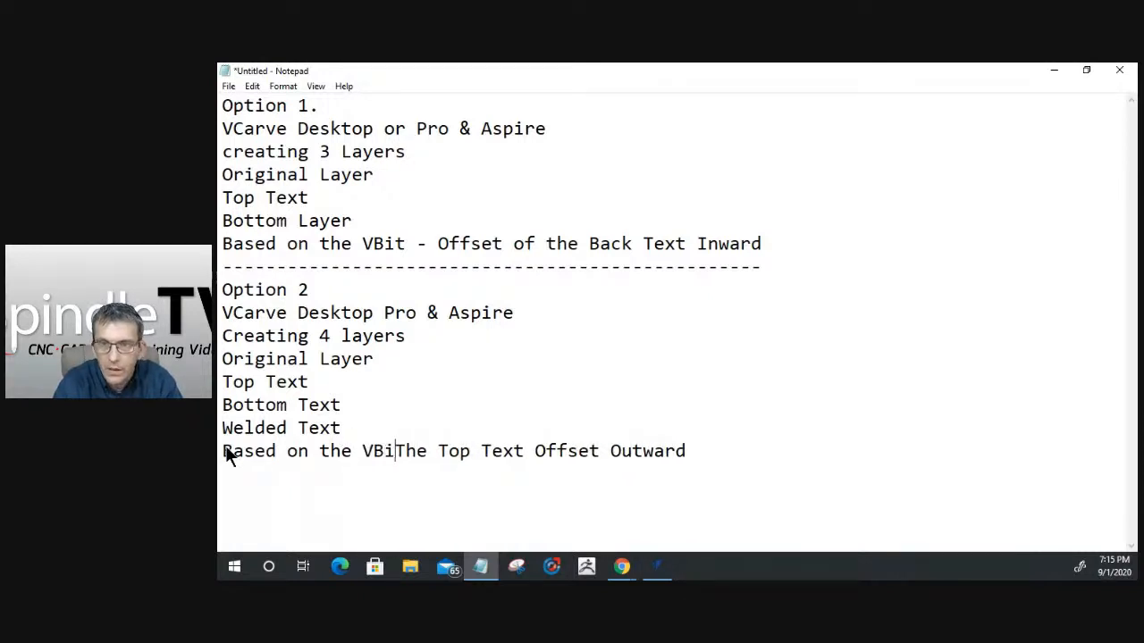
pyautogui.write('-')
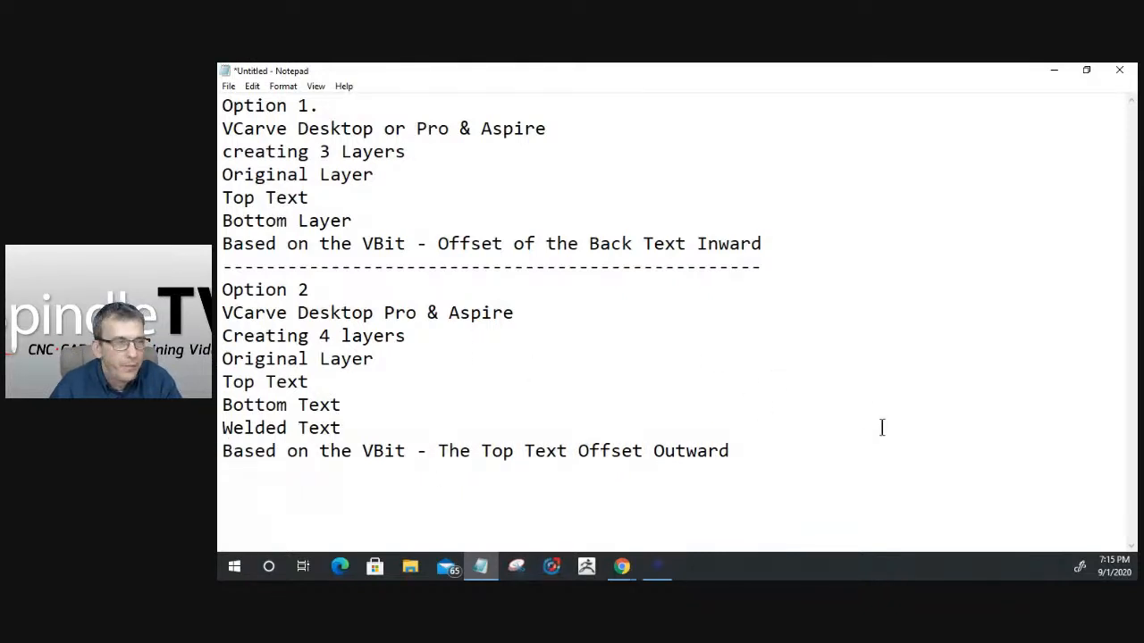
# - Extend the Option 2 offset note with "& The Boundary is offset inward."
pyautogui.click(781, 447)
pyautogui.write('& The')
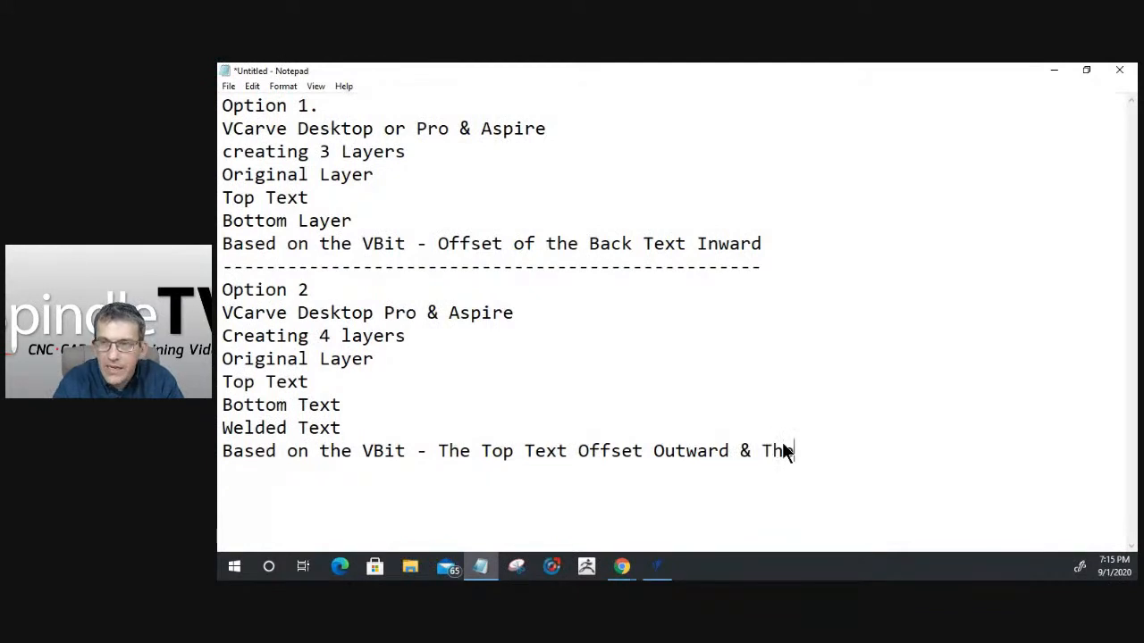
pyautogui.write(' Bou')
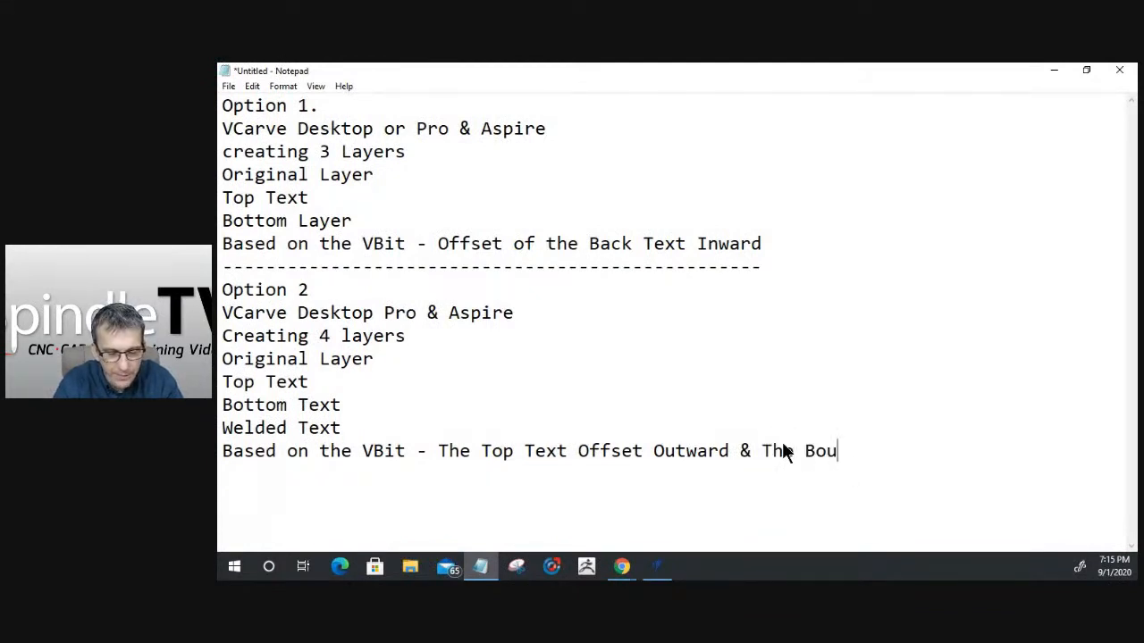
pyautogui.write('ndary is offs')
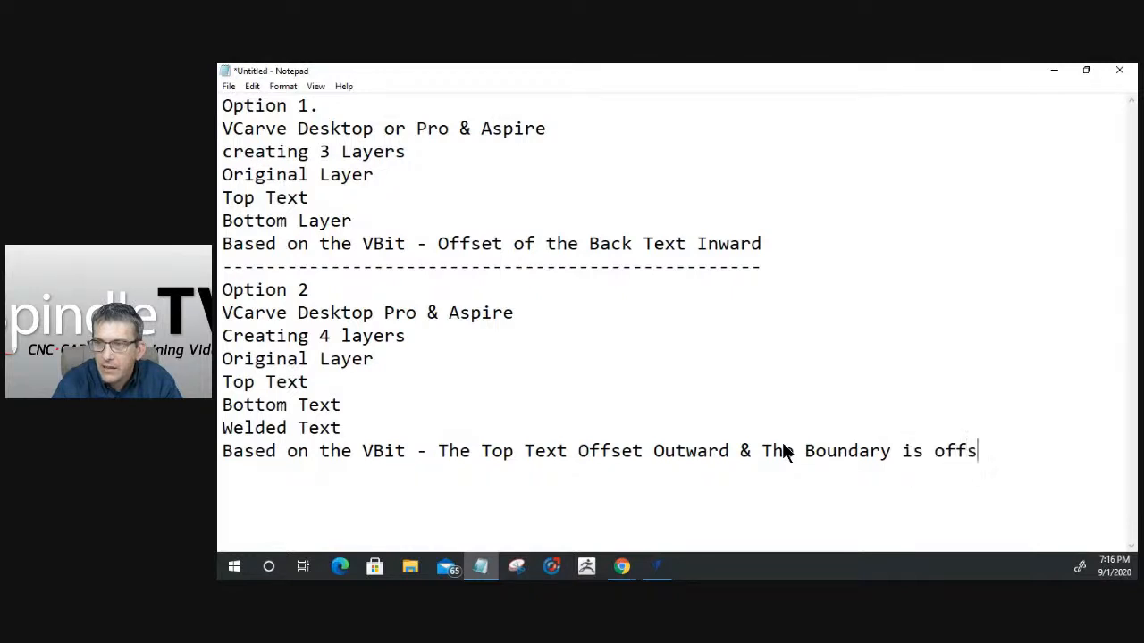
pyautogui.write('et inwatd')
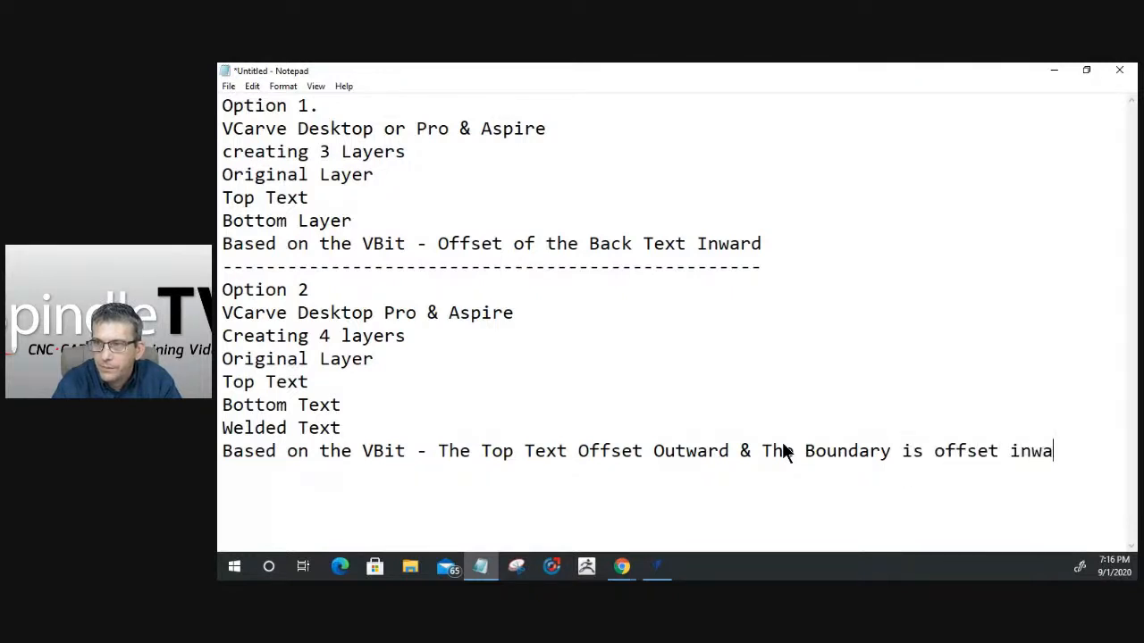
pyautogui.press('BackSpace')
pyautogui.press('BackSpace')
pyautogui.write('rd.')
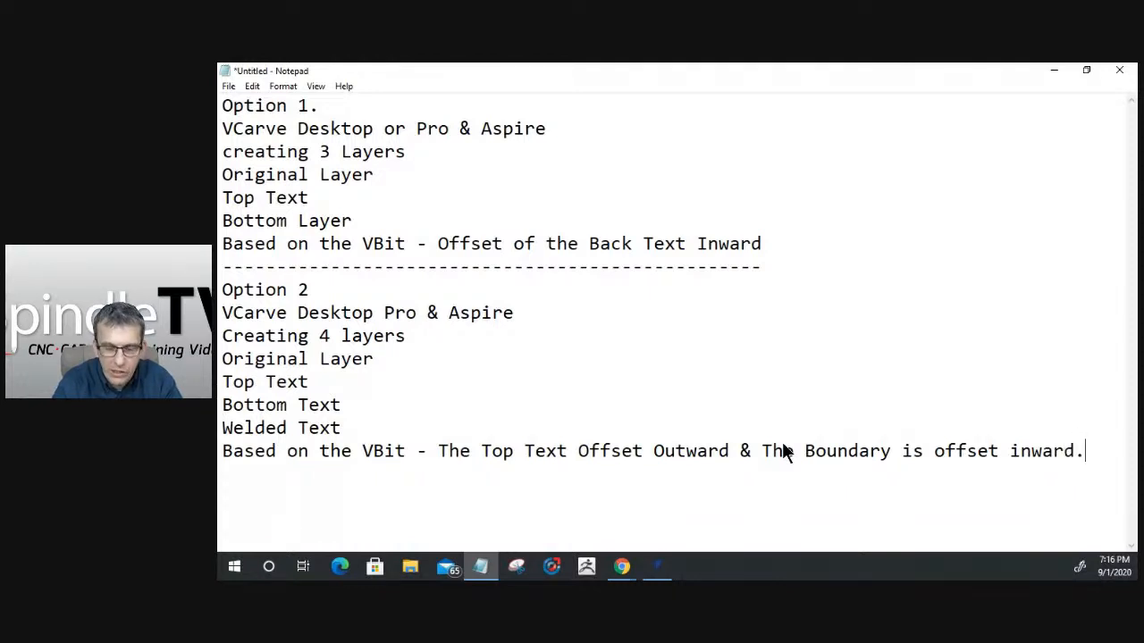
# - Add a full-width dashed separator line below the Option 2 notes
pyautogui.press('Return')
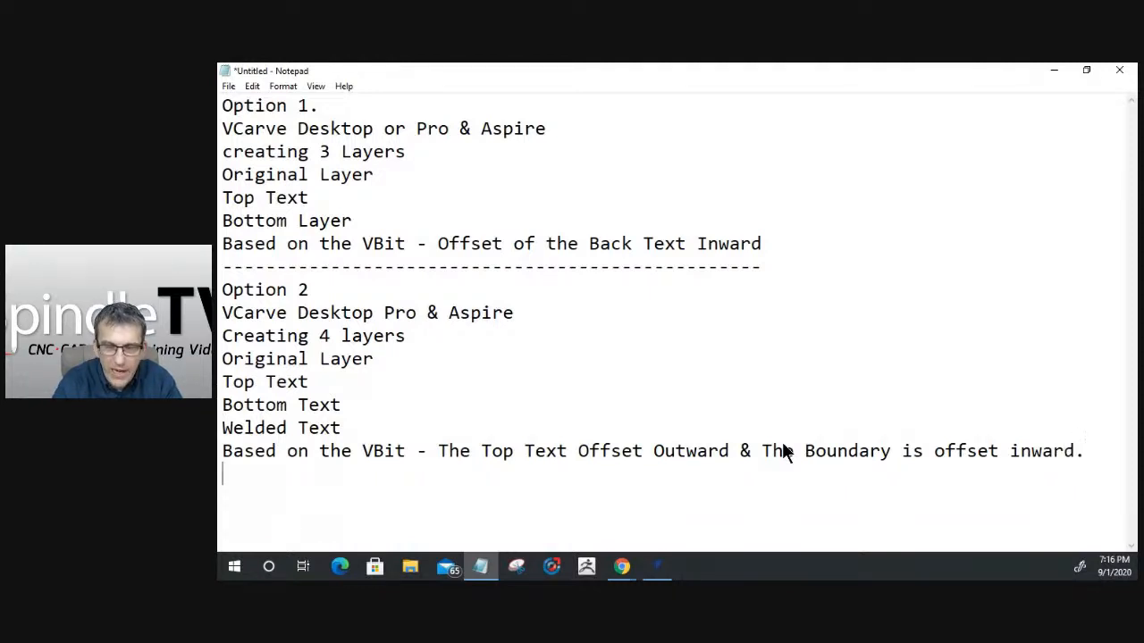
pyautogui.write('-----------------------------------------------')
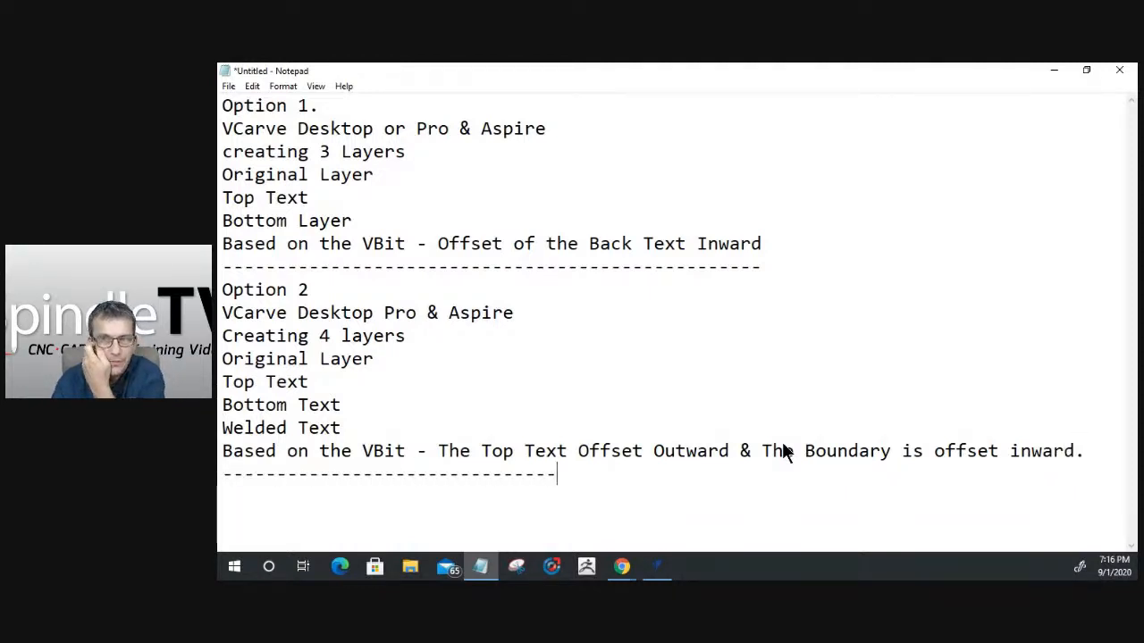
pyautogui.write('-----------------------------------')
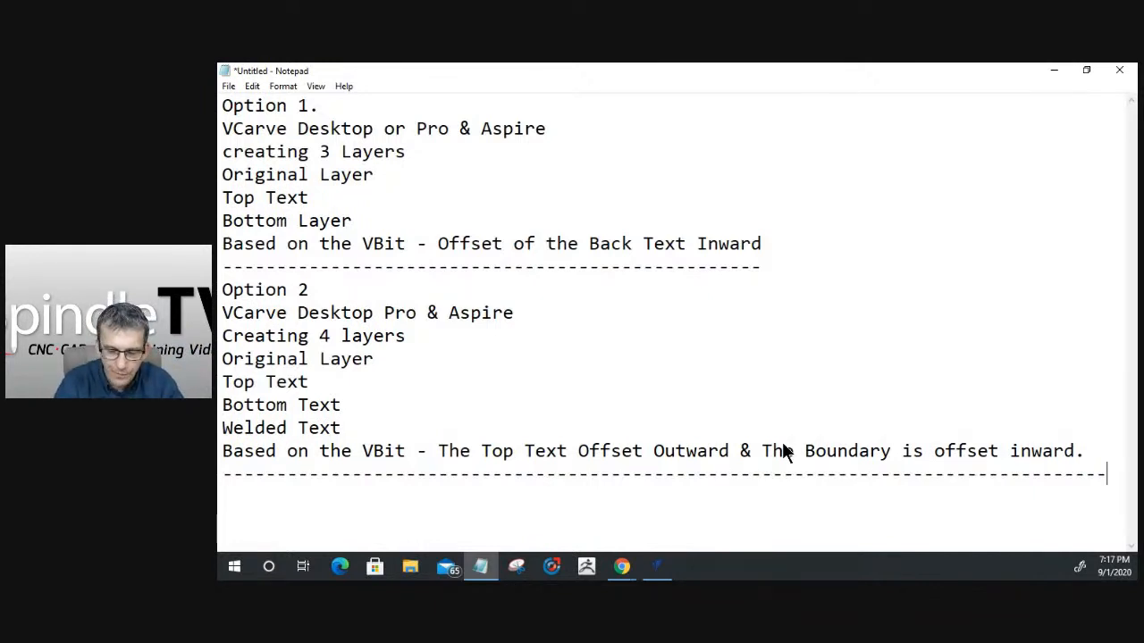
# - Start a third section below the separator with the lines "Option" and "Aspire"
pyautogui.press('Return')
pyautogui.write('Optiom')
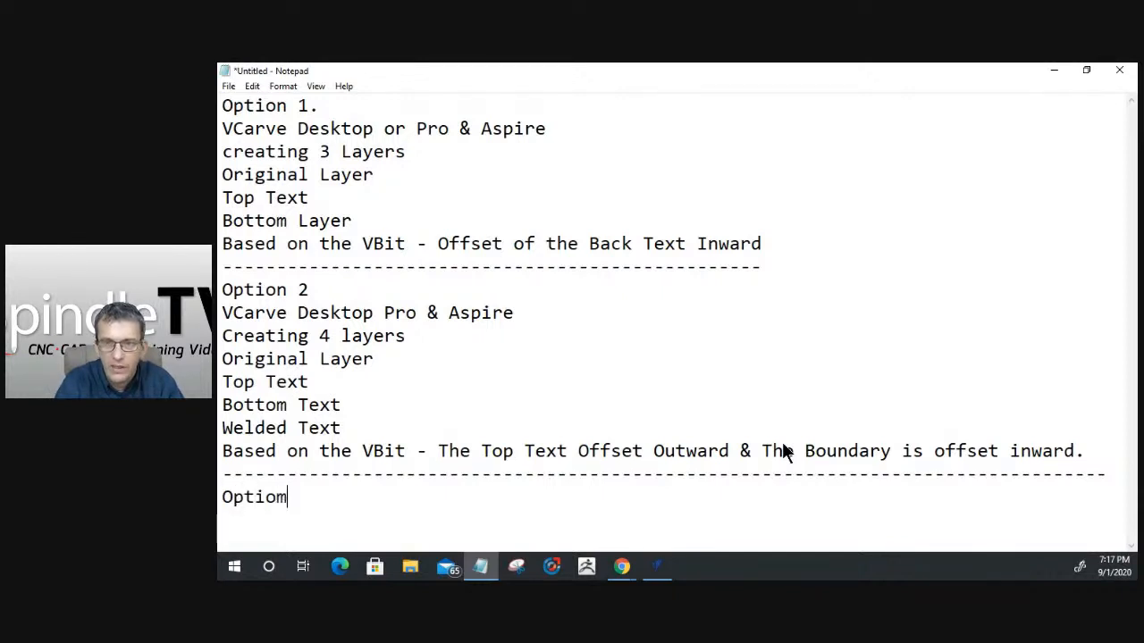
pyautogui.press('BackSpace')
pyautogui.write('n')
pyautogui.press('Return')
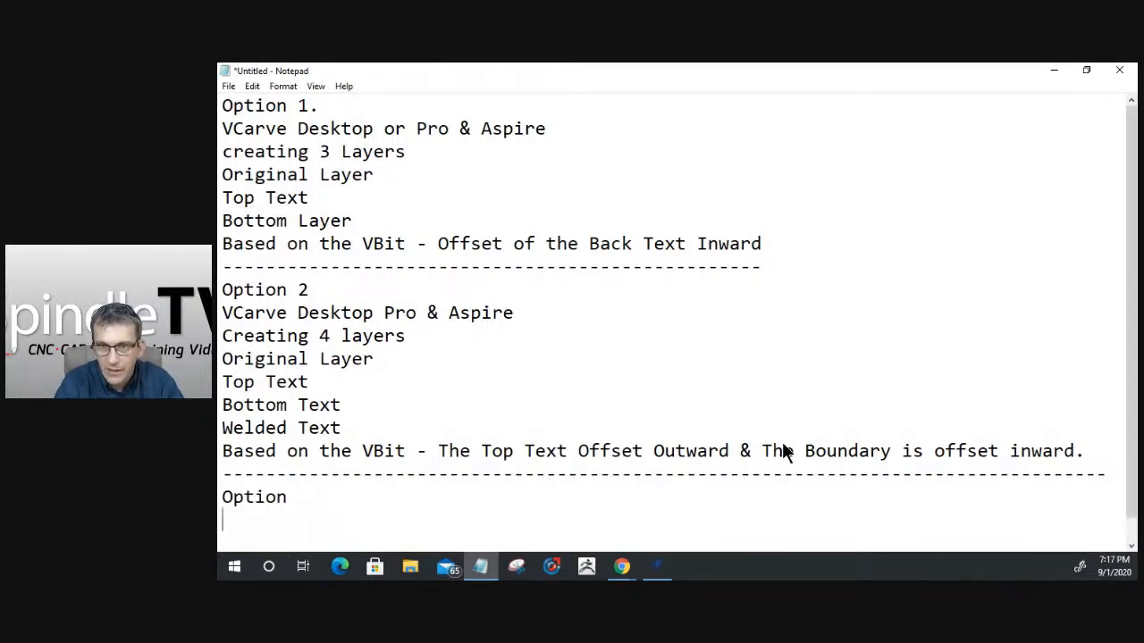
pyautogui.write('Aspire')
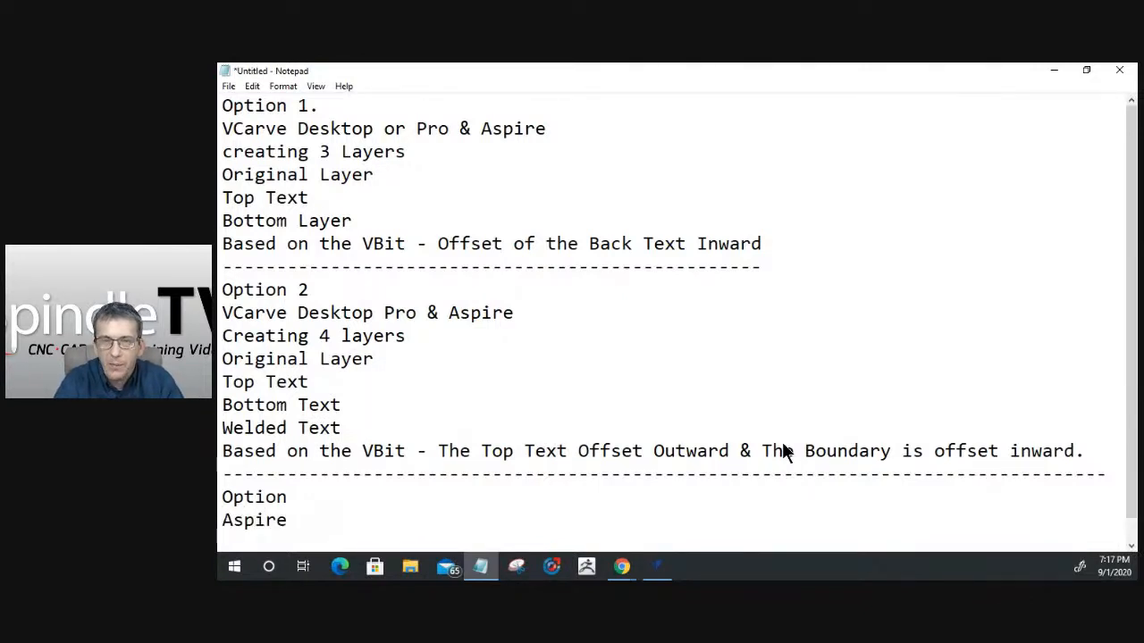
# - Add the line "Modeling the Stacked Text Design." to the Aspire option notes
pyautogui.press('Return')
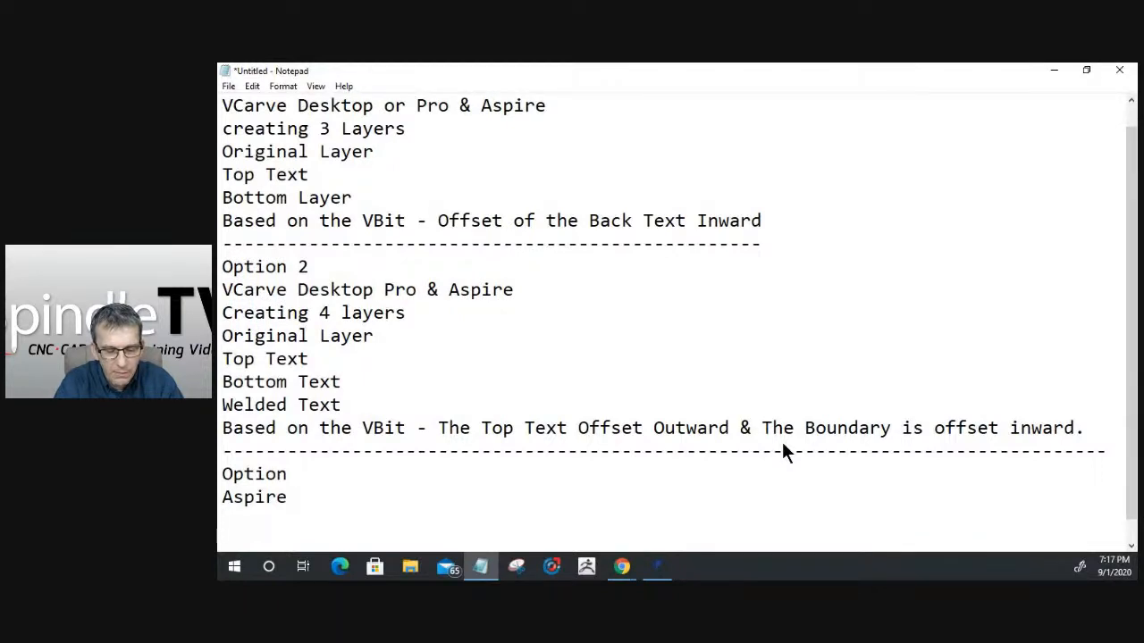
pyautogui.write('Modeling the Stacked Text Design')
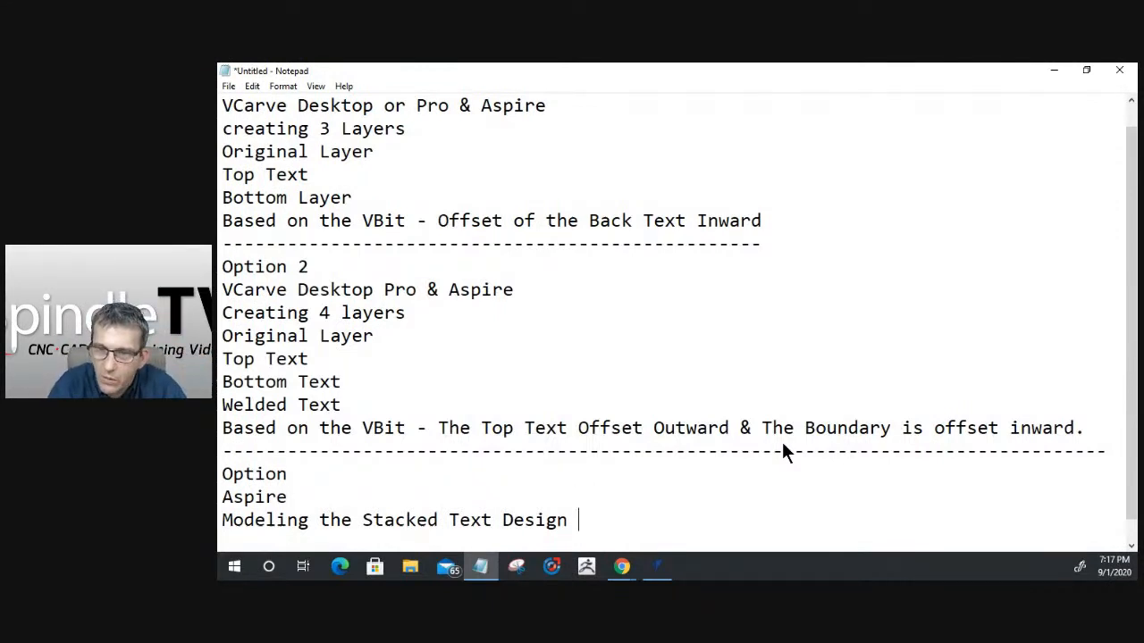
pyautogui.press('BackSpace')
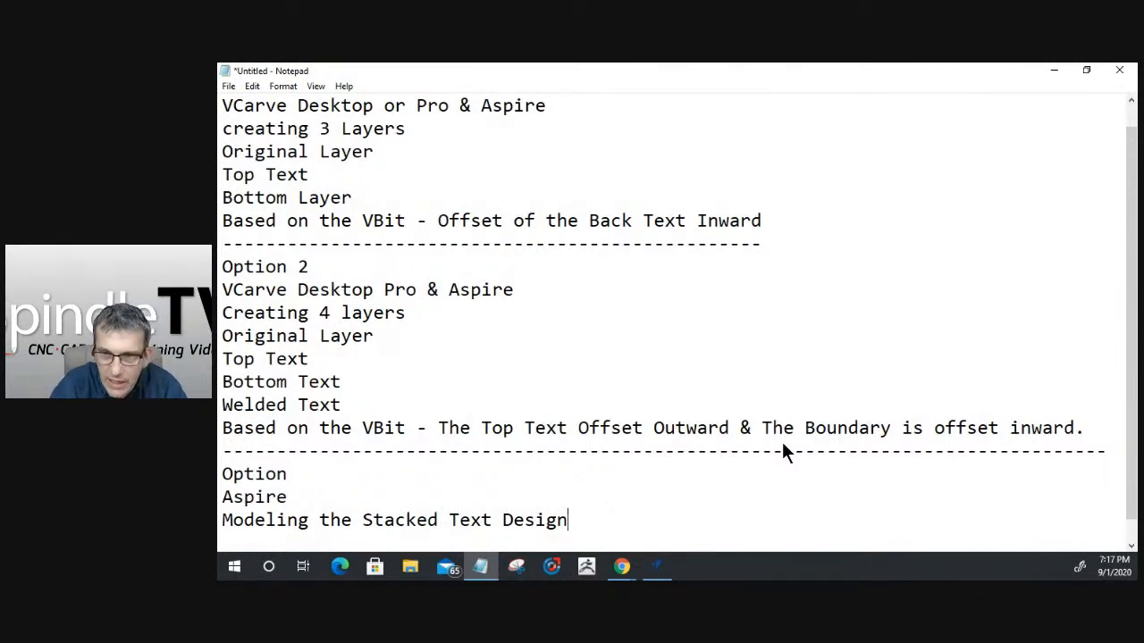
pyautogui.write('.')
pyautogui.press('Return')
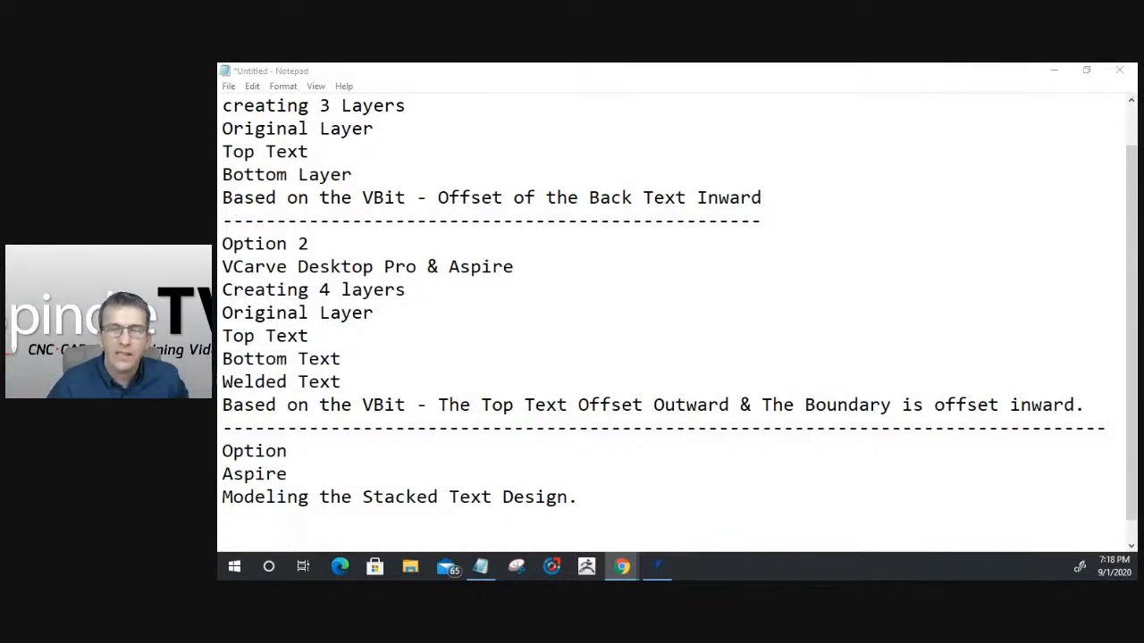
# - Switch to VCarve Pro and set the job height to 9.25 inches, with Z zero at the material surface
pyautogui.click(1047, 72)
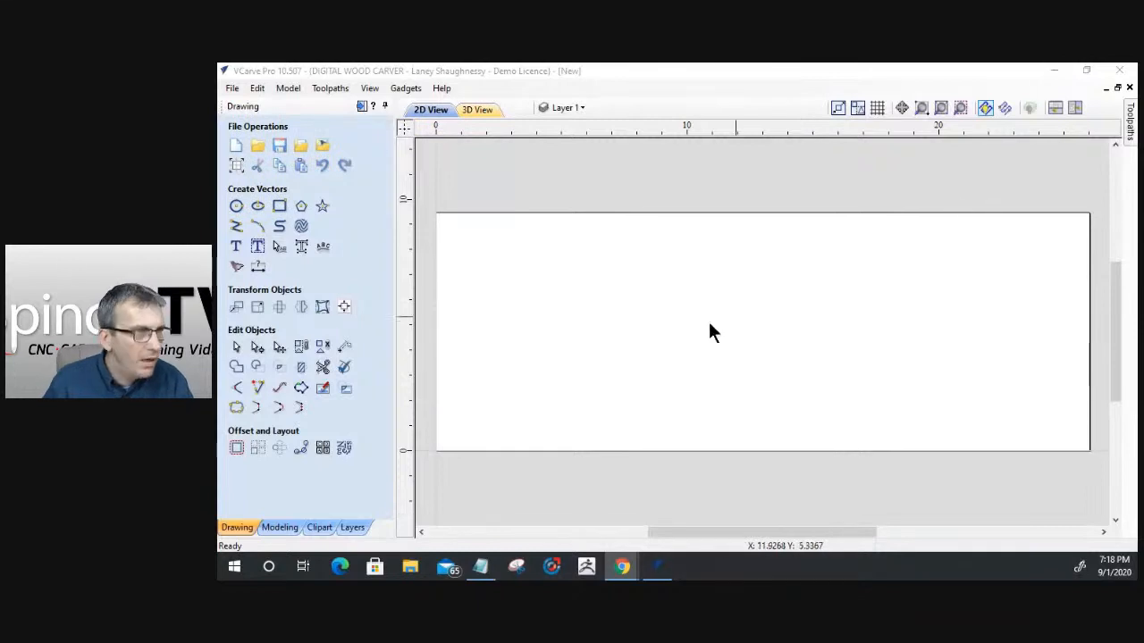
pyautogui.click(236, 165)
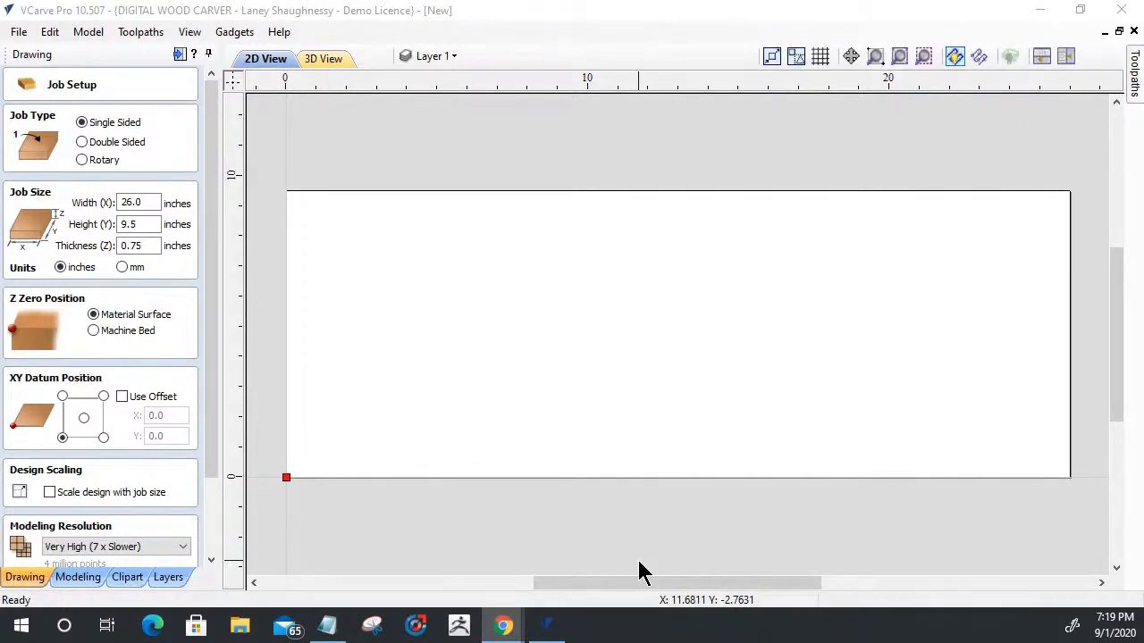
pyautogui.click(131, 224)
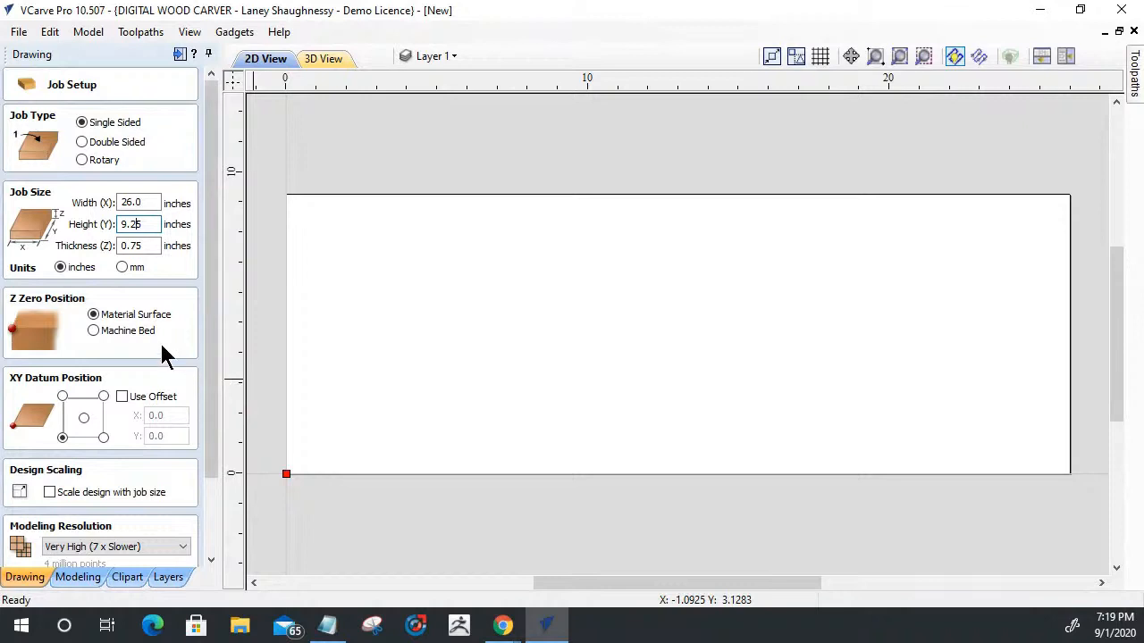
pyautogui.click(95, 332)
pyautogui.click(95, 318)
pyautogui.scroll(-3, 90, 415)
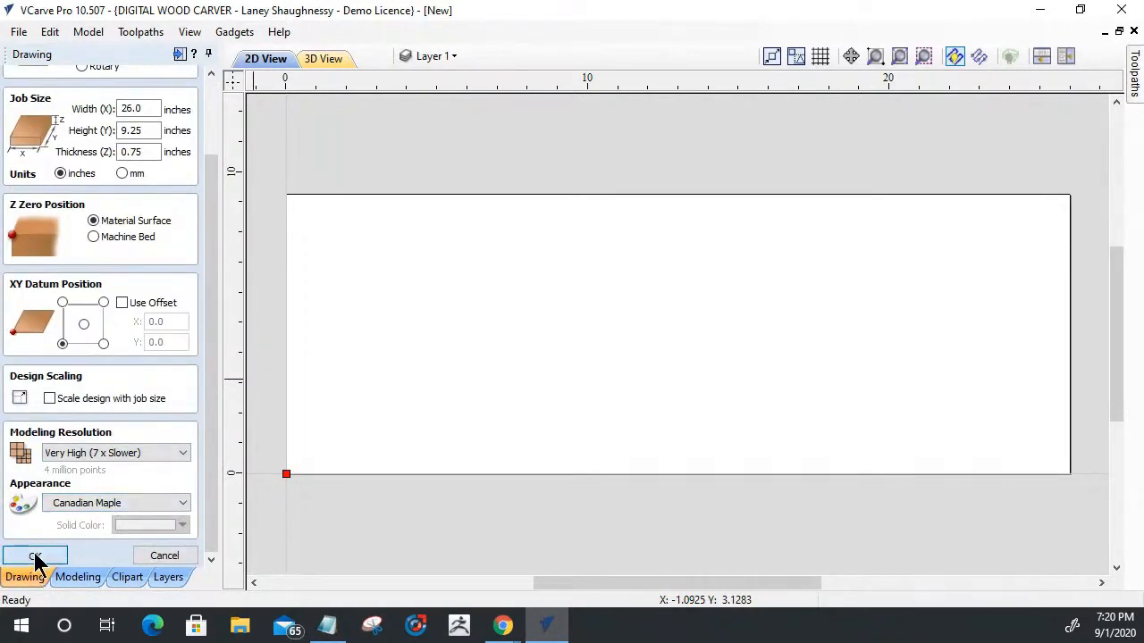
pyautogui.click(36, 556)
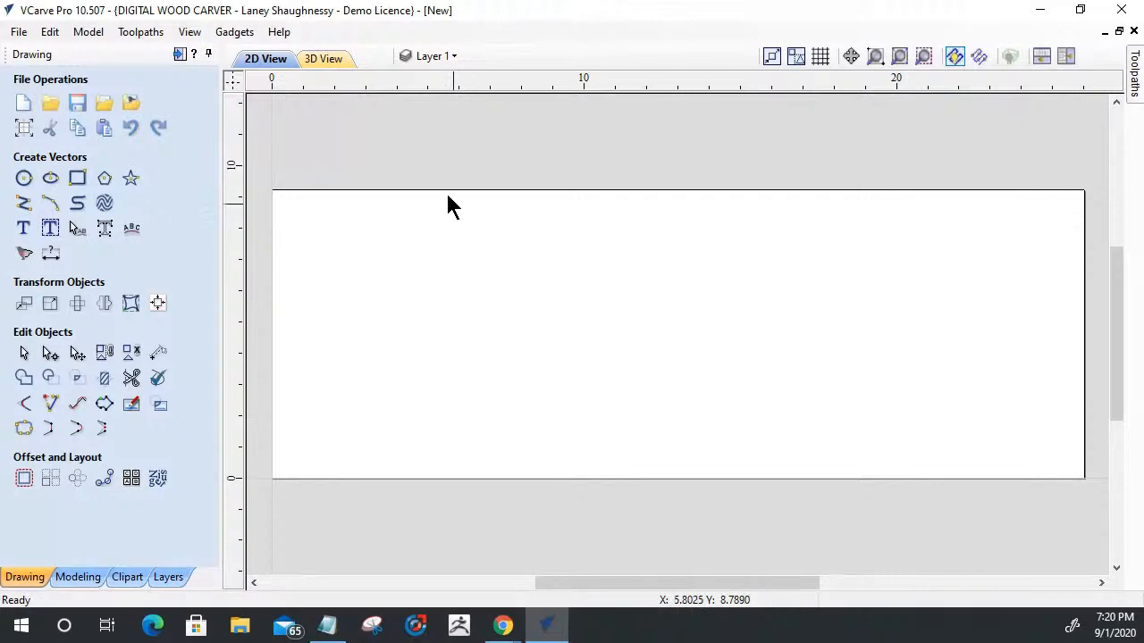
# - Show the layers list and rename Layer 1 to "Original Design Layer"
pyautogui.click(438, 59)
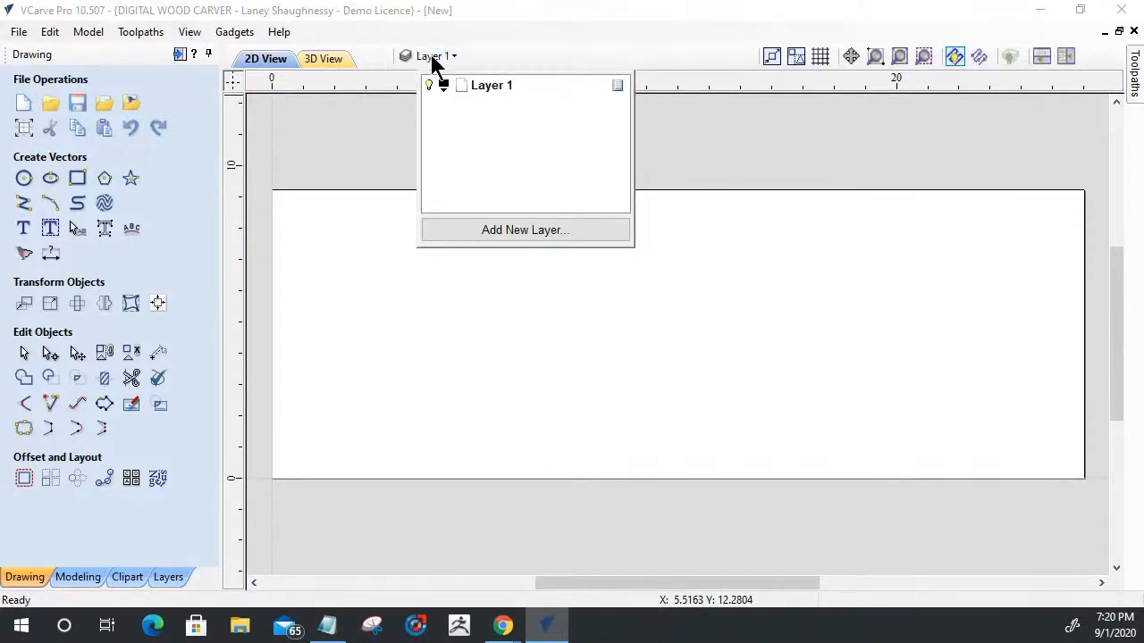
pyautogui.click(177, 581)
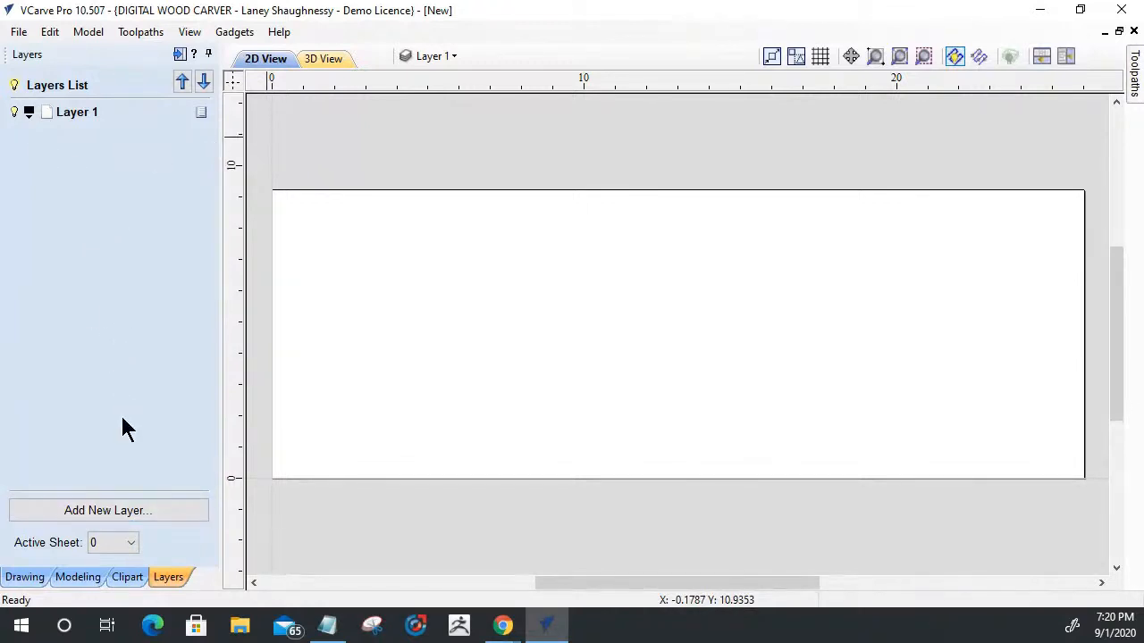
pyautogui.click(431, 57)
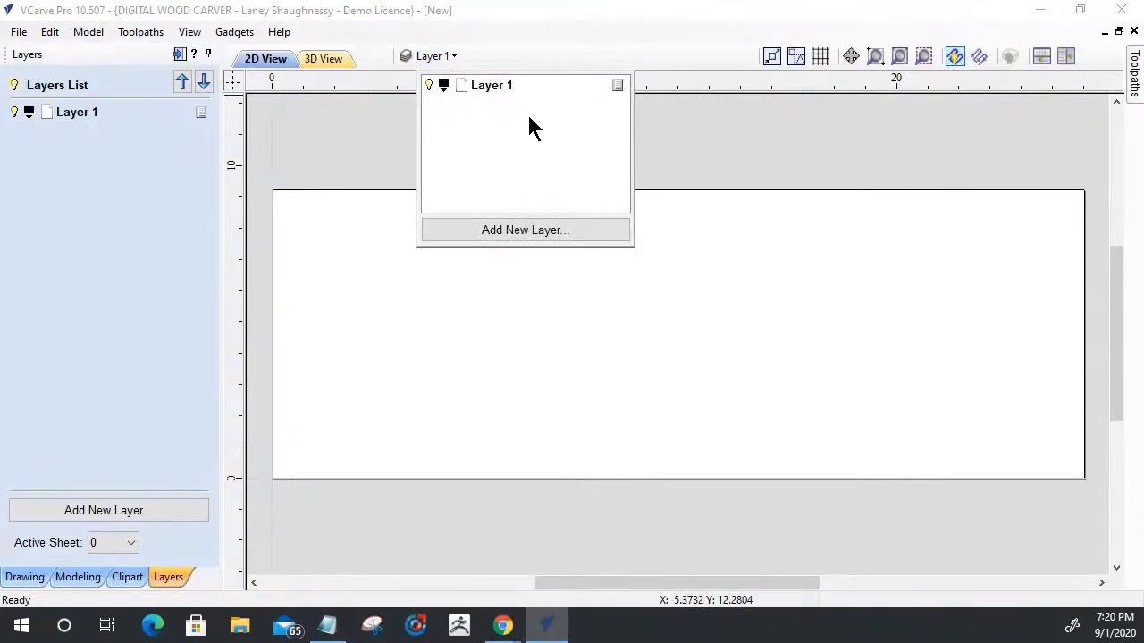
pyautogui.doubleClick(486, 86)
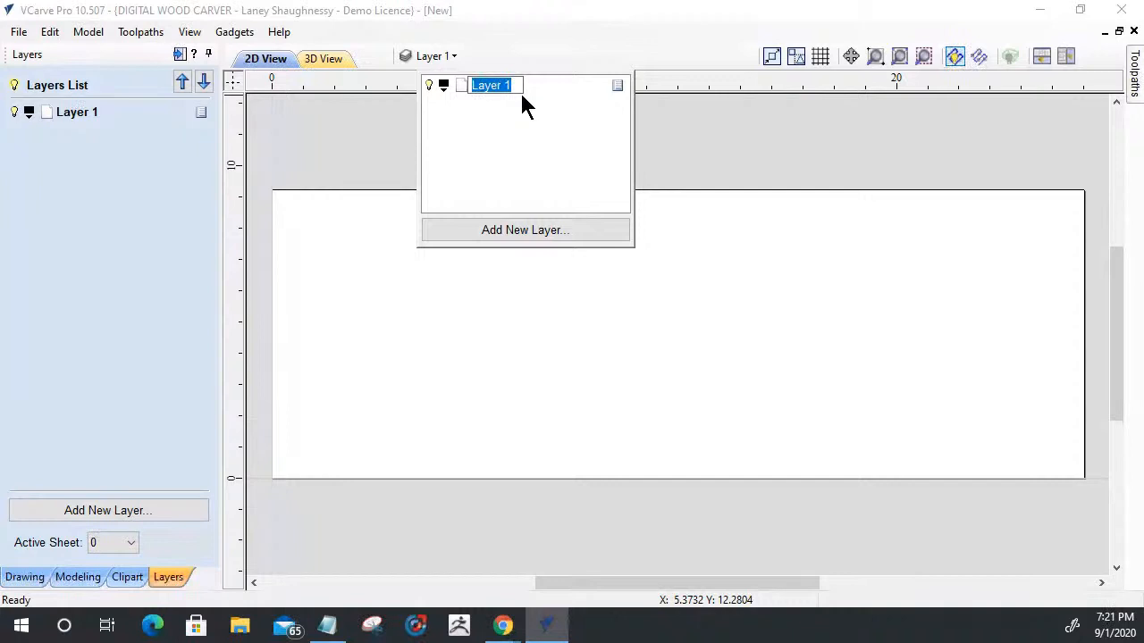
pyautogui.write('Origina')
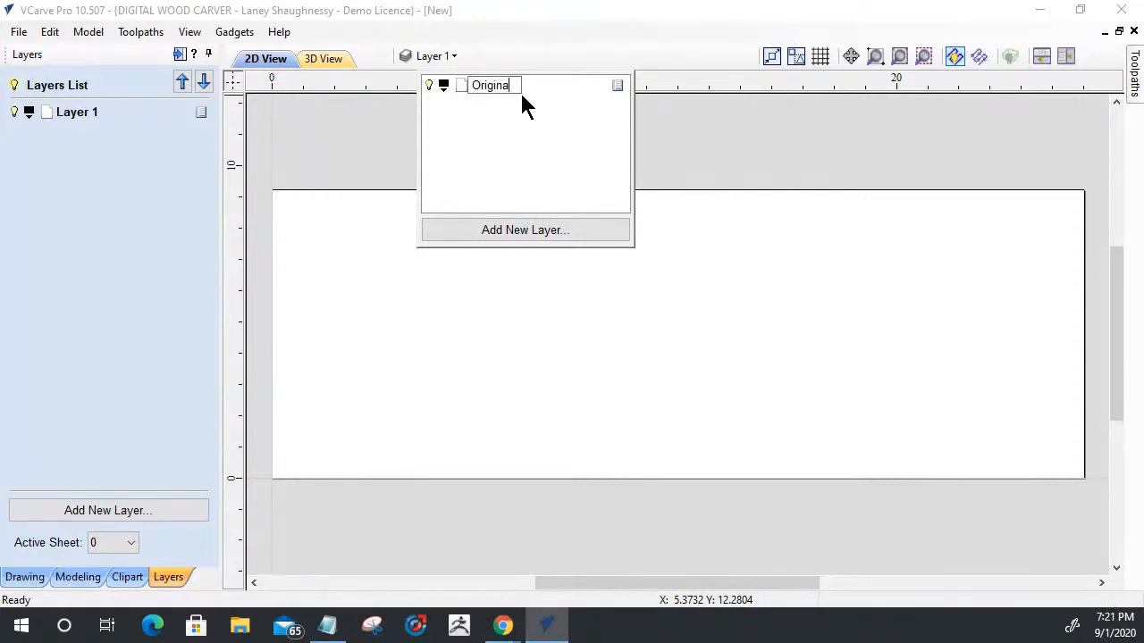
pyautogui.write('l Design Layer')
pyautogui.press('Return')
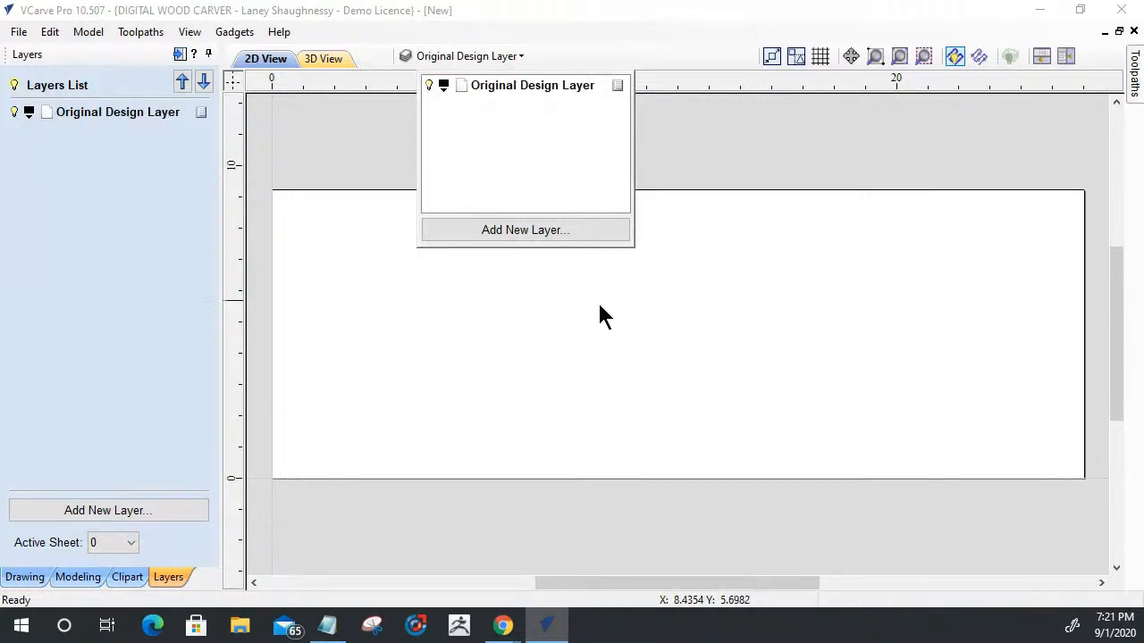
# - Add a new layer named "Top Text Layer"
pyautogui.click(543, 231)
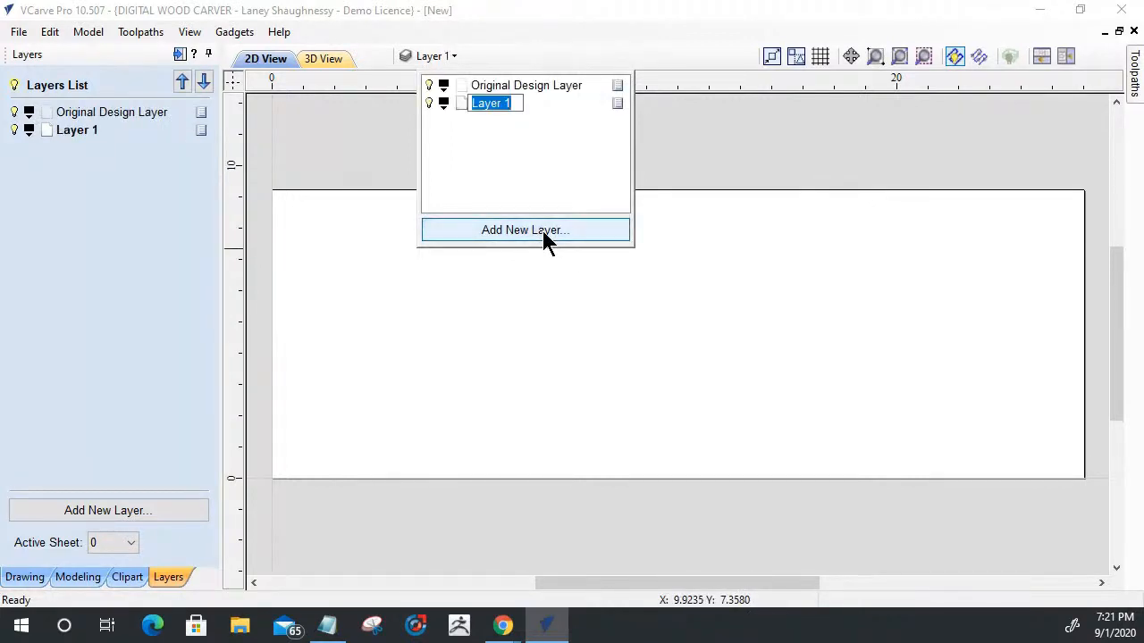
pyautogui.write('Top Text Te')
pyautogui.press('BackSpace')
pyautogui.press('BackSpace')
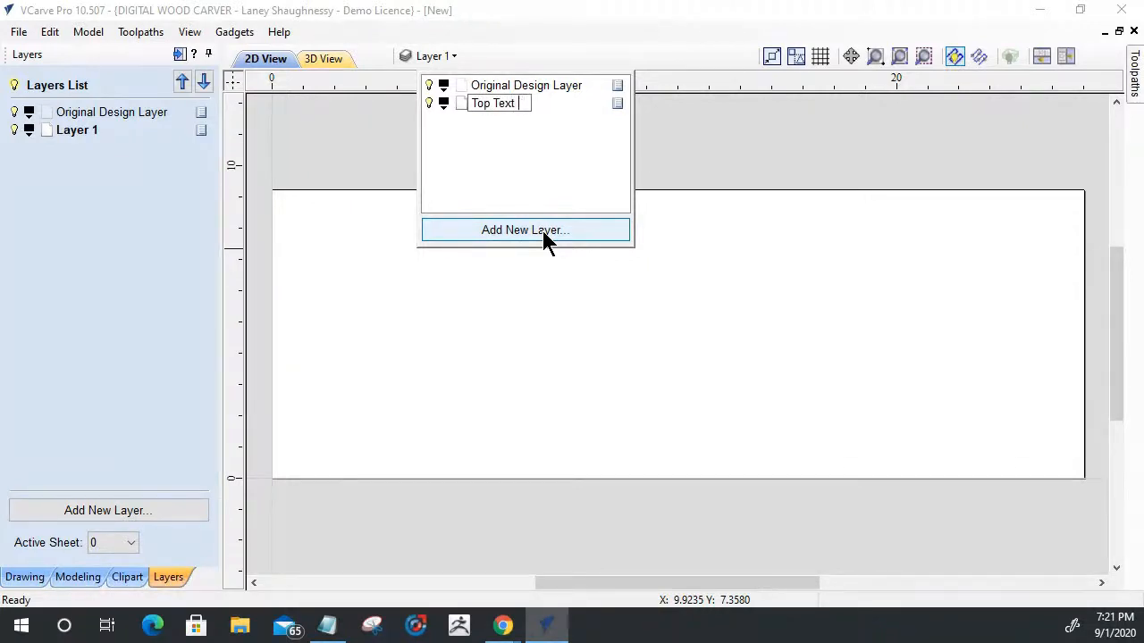
pyautogui.write('Layer')
pyautogui.press('Return')
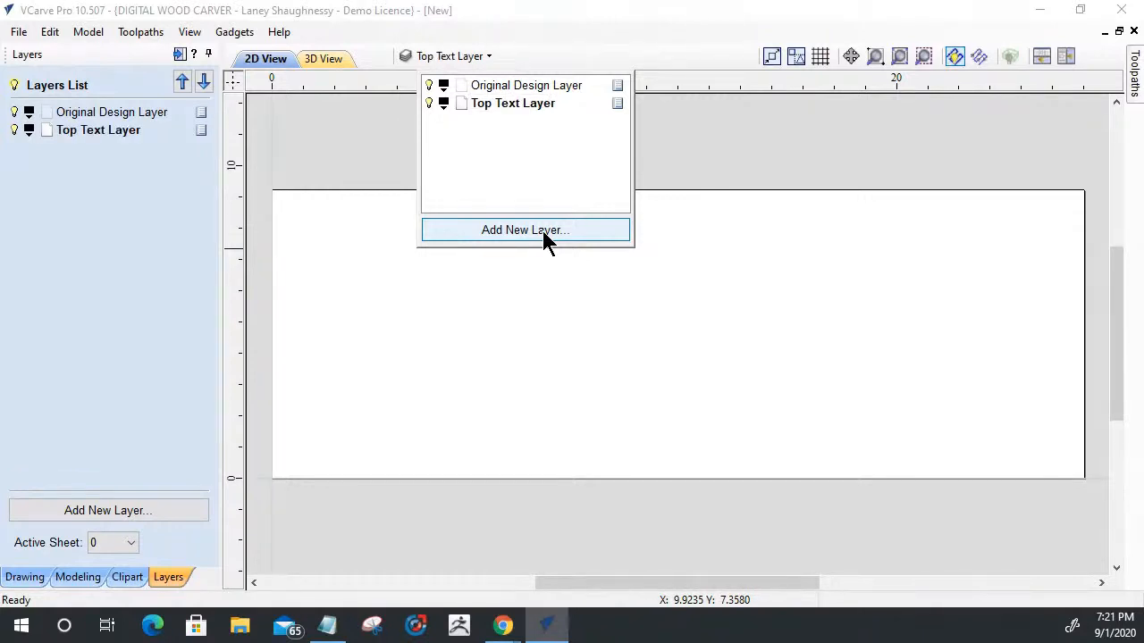
# - Add another new layer named "Bottom Text Layer"
pyautogui.click(542, 231)
pyautogui.write('Bottom Text Lay')
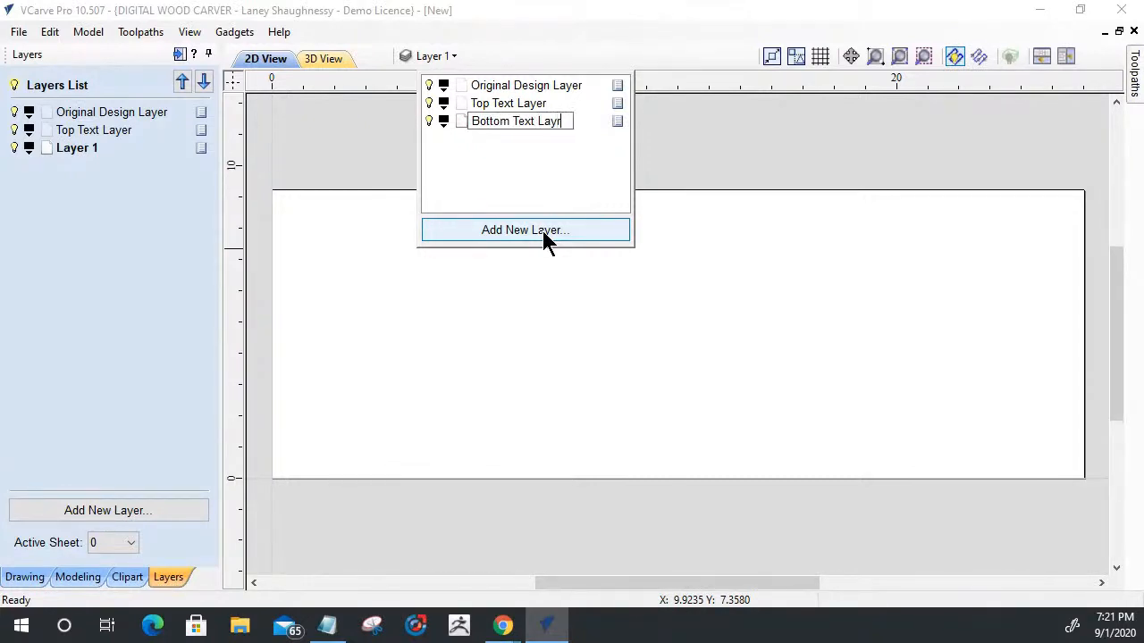
pyautogui.write('er')
pyautogui.press('Return')
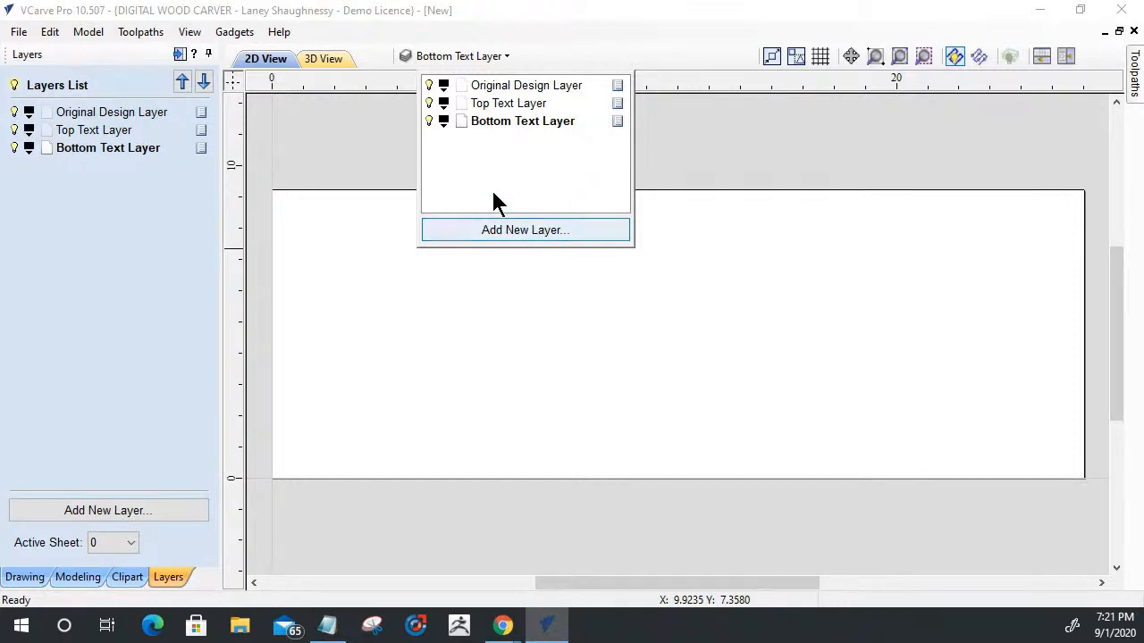
# - Make Original Design Layer the active layer and hide Top Text Layer and Bottom Text Layer
pyautogui.click(503, 88)
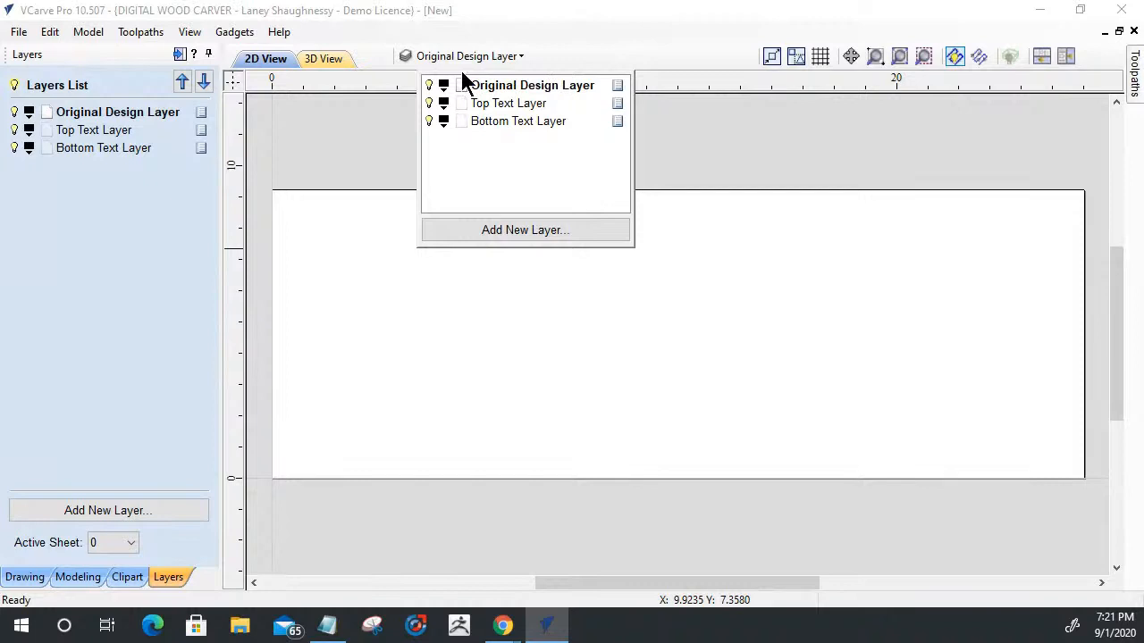
pyautogui.click(429, 104)
pyautogui.click(429, 122)
pyautogui.doubleClick(462, 87)
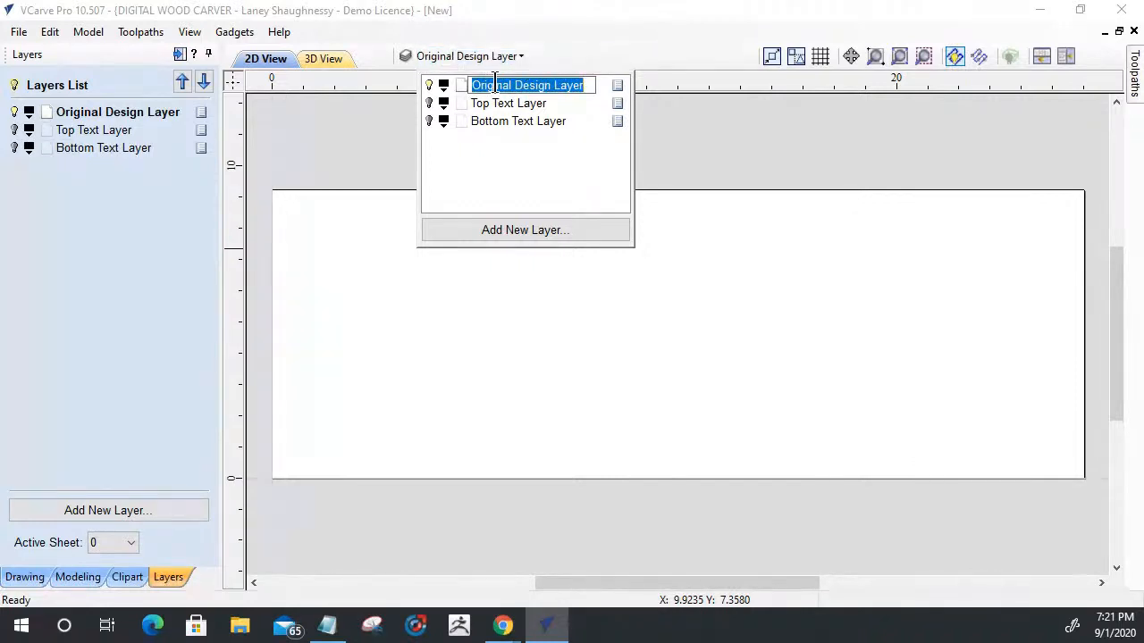
pyautogui.click(552, 134)
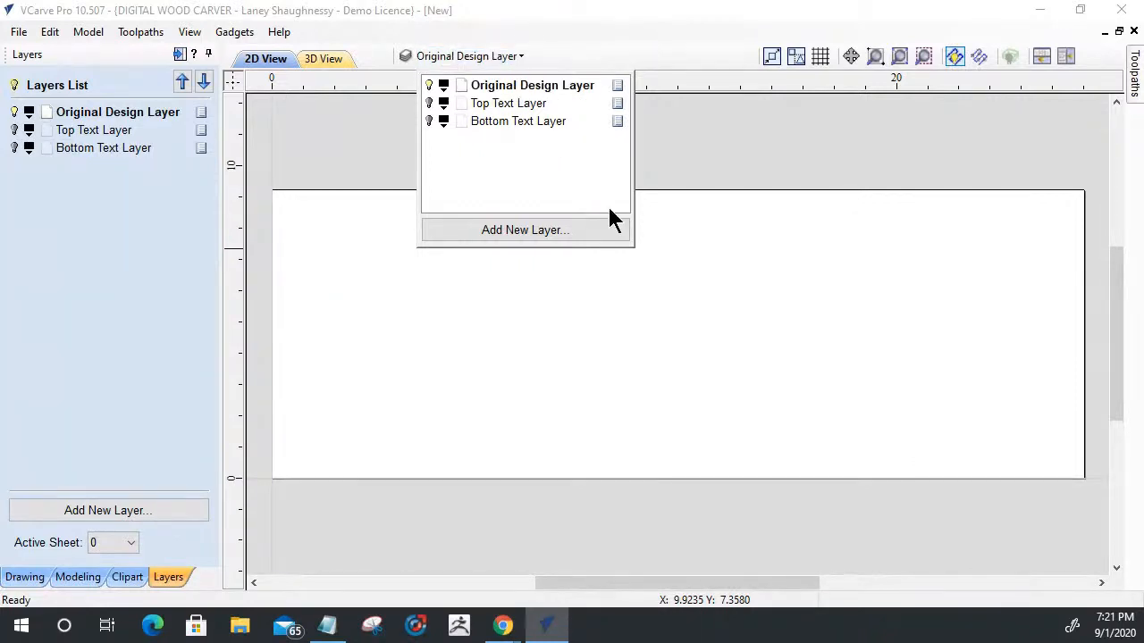
pyautogui.click(574, 301)
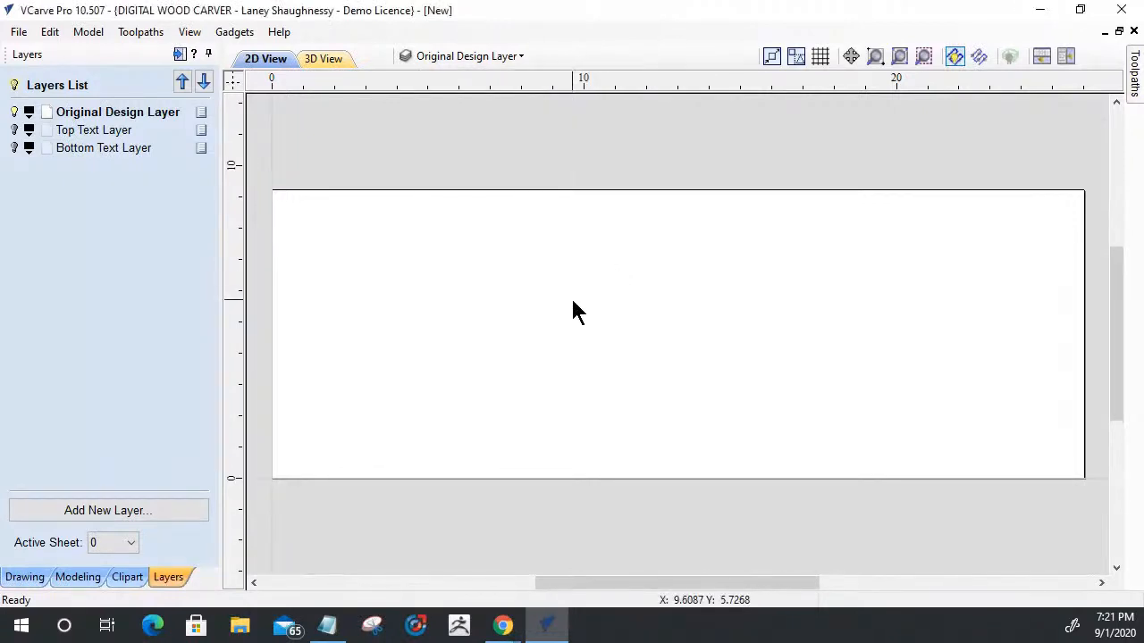
# - Draw a square-cornered rectangle from corner to corner of the material, 26 inches wide and 9.25 inches high
pyautogui.click(24, 577)
pyautogui.click(78, 179)
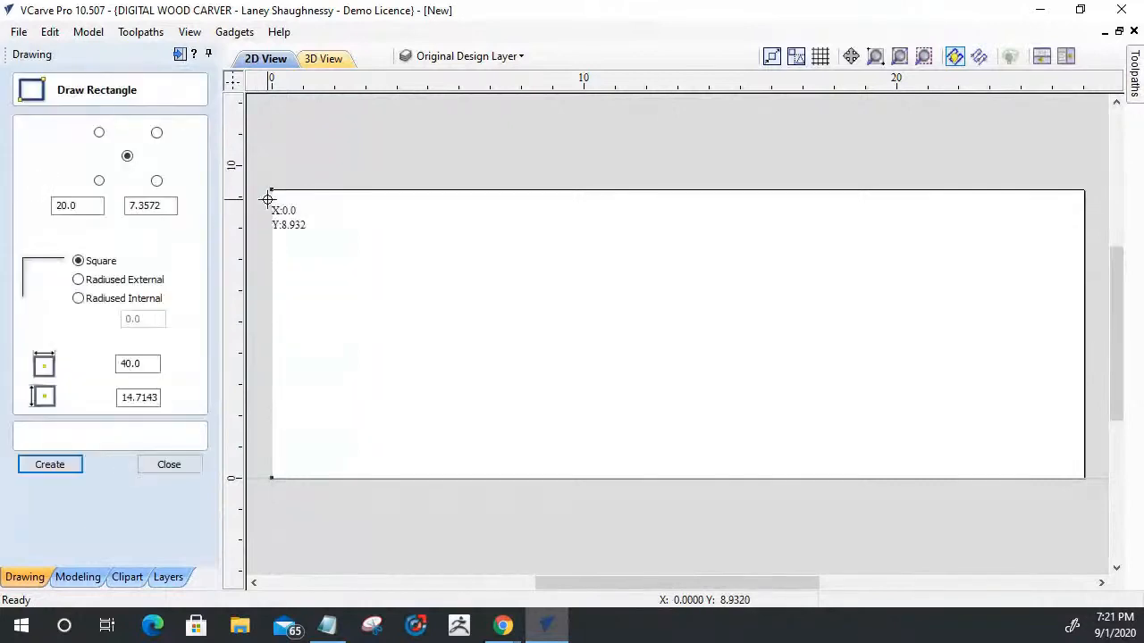
pyautogui.moveTo(272, 189); pyautogui.dragTo(1084, 480)
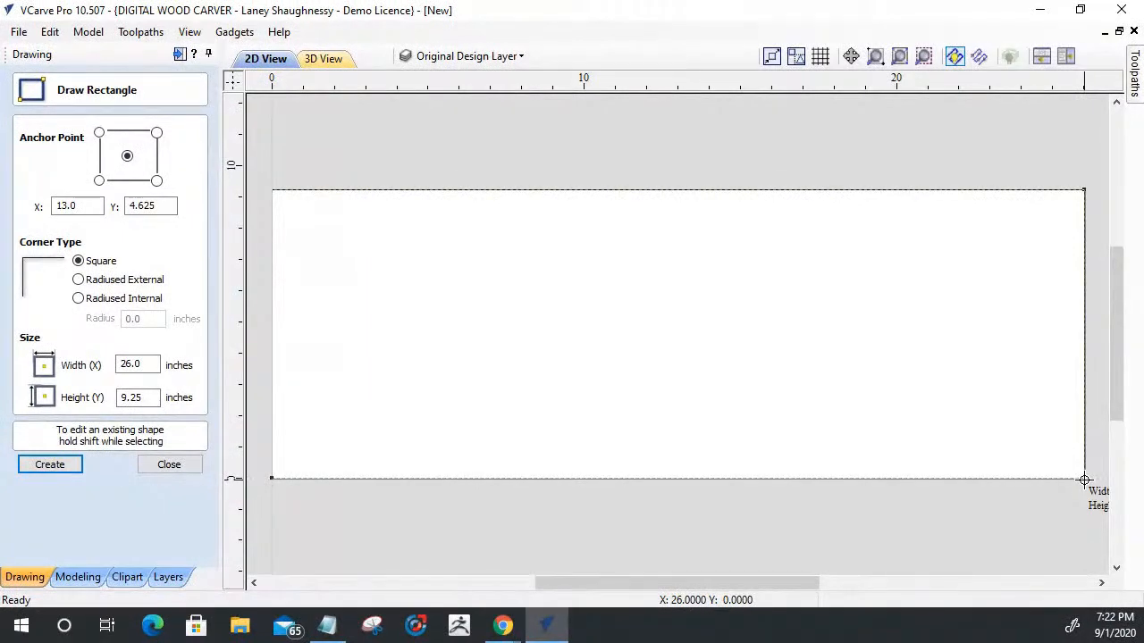
pyautogui.moveTo(1084, 480); pyautogui.dragTo(1082, 480)
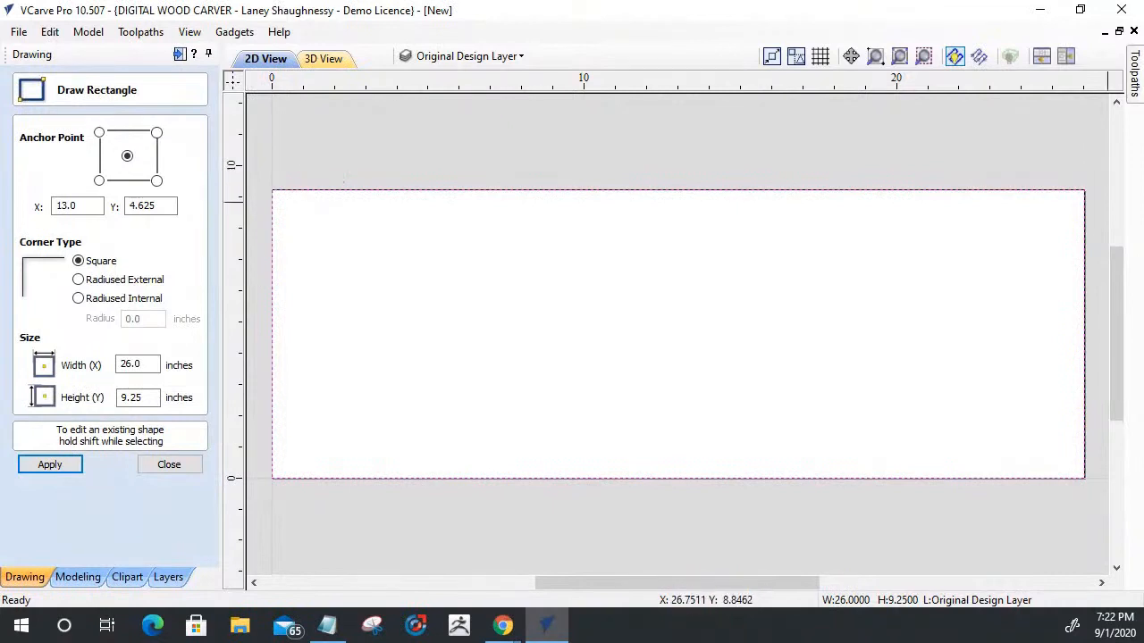
pyautogui.click(177, 464)
# - Offset the rectangle inwards by 1 inch with sharp offset corners, deleting the original
pyautogui.click(22, 478)
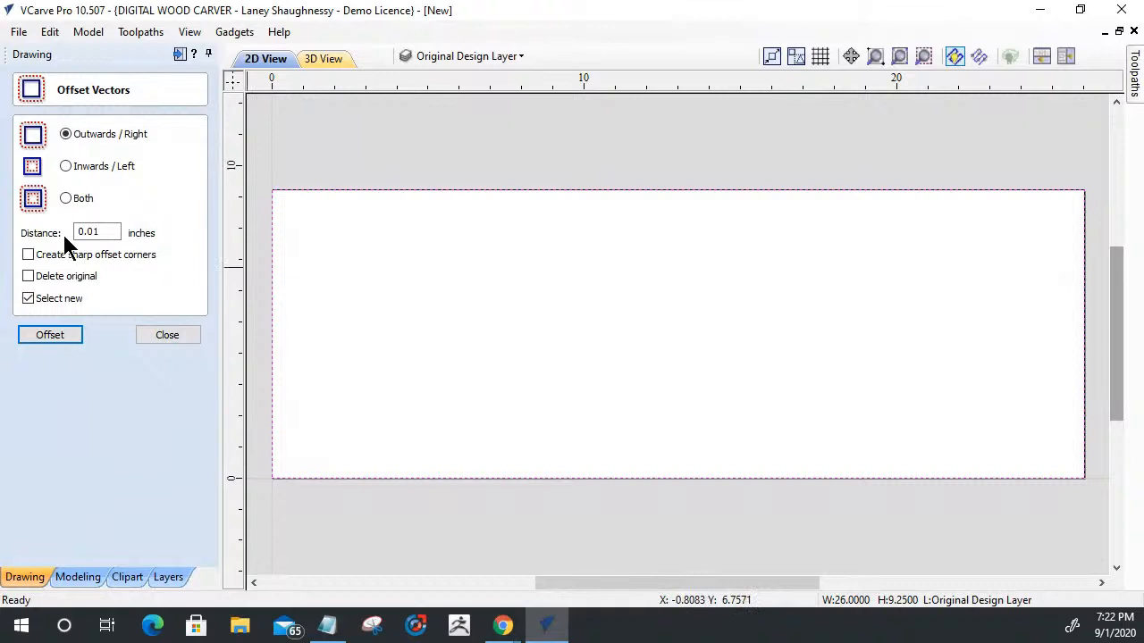
pyautogui.moveTo(109, 233); pyautogui.dragTo(43, 237)
pyautogui.write('1')
pyautogui.click(62, 164)
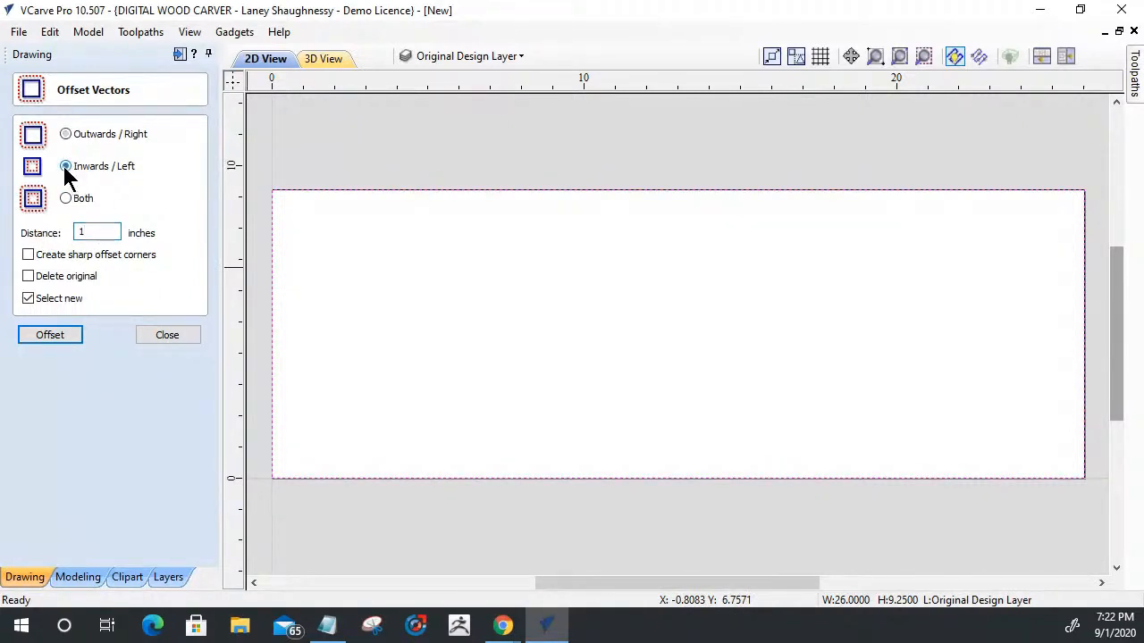
pyautogui.click(27, 255)
pyautogui.click(29, 277)
pyautogui.click(41, 338)
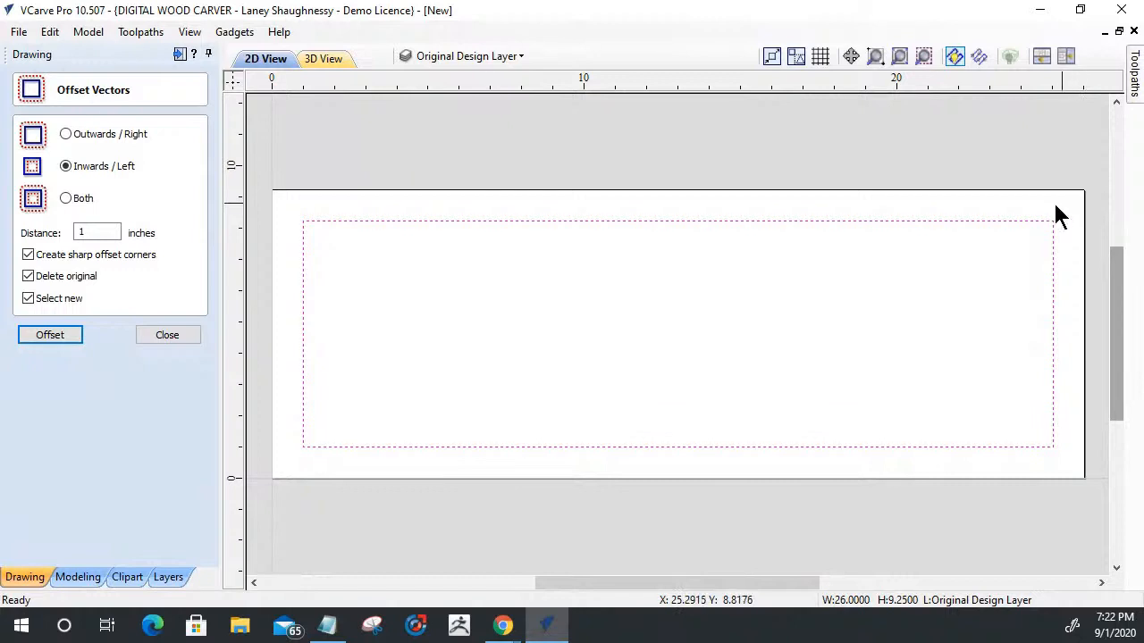
pyautogui.click(156, 337)
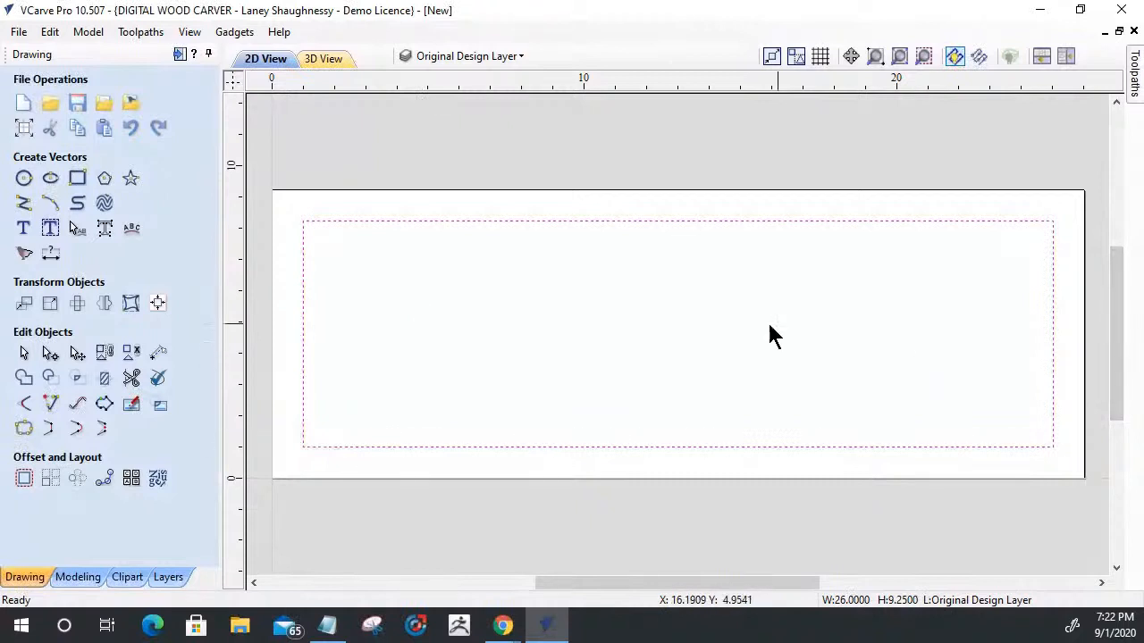
# - Create the text "SPINDLETV" 2 inches high, anchored at about X 4.17, Y 5.07
pyautogui.click(22, 231)
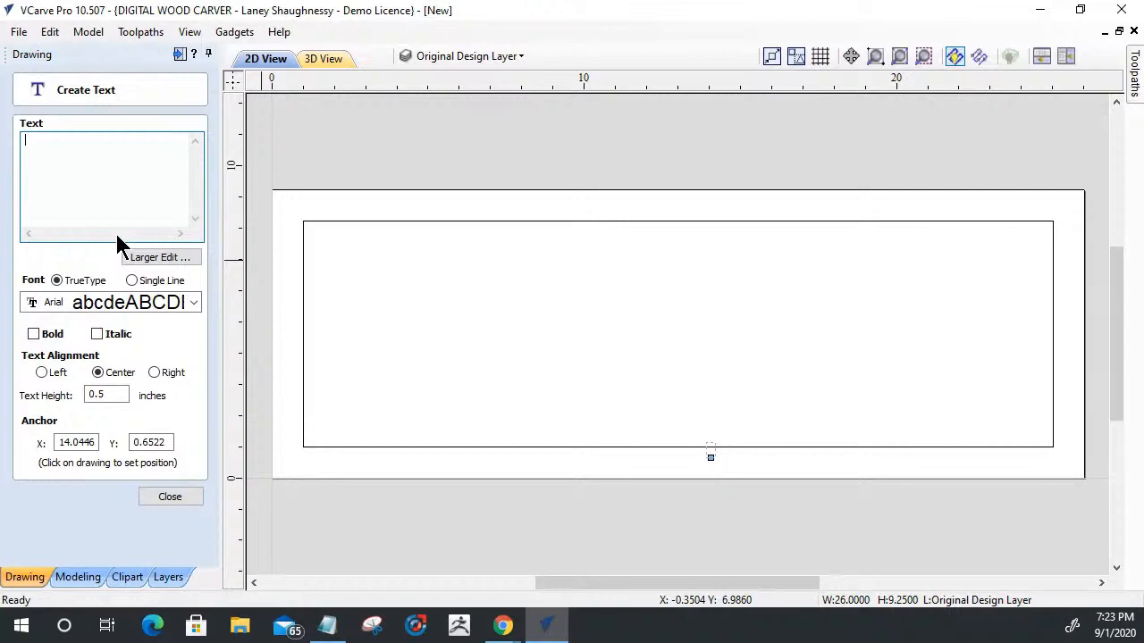
pyautogui.doubleClick(97, 395)
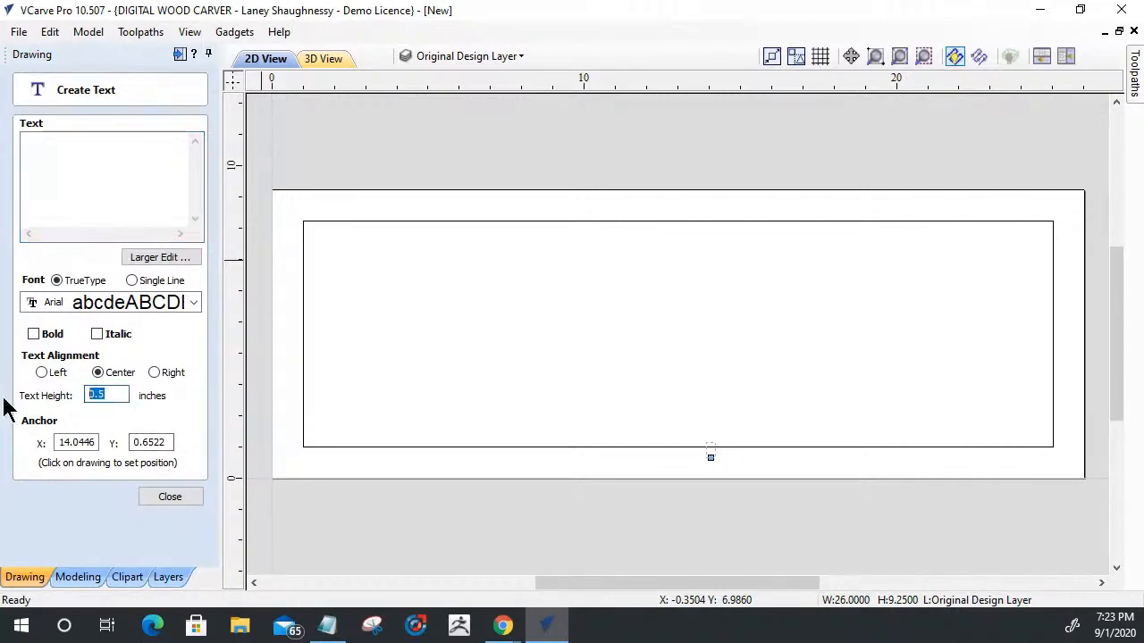
pyautogui.write('2')
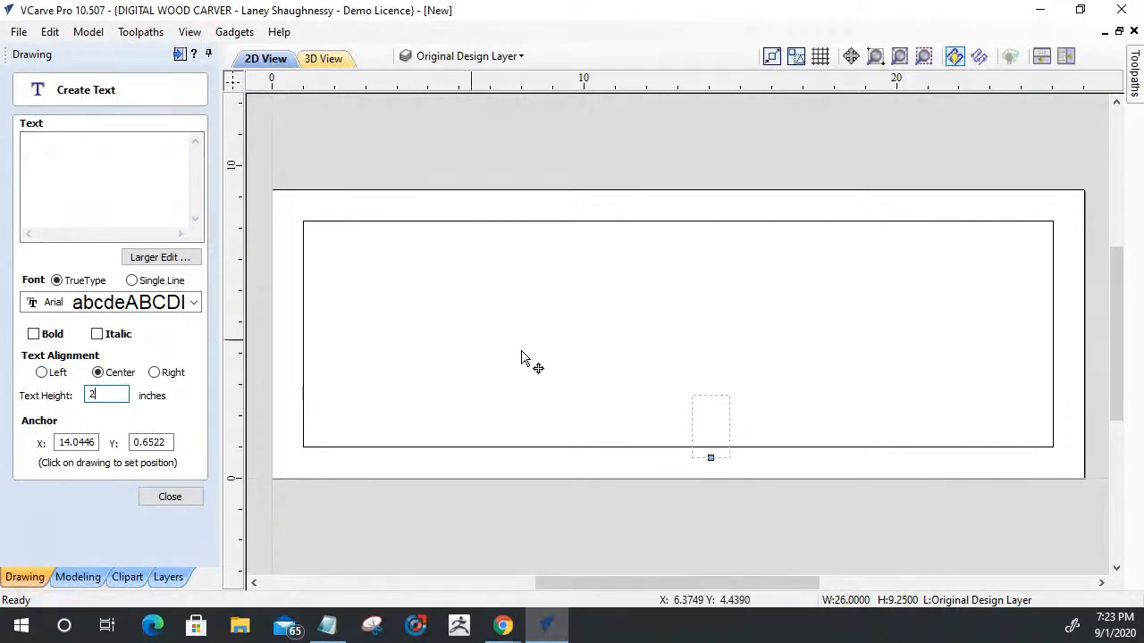
pyautogui.click(620, 348)
pyautogui.click(402, 322)
pyautogui.write('SPINDLE')
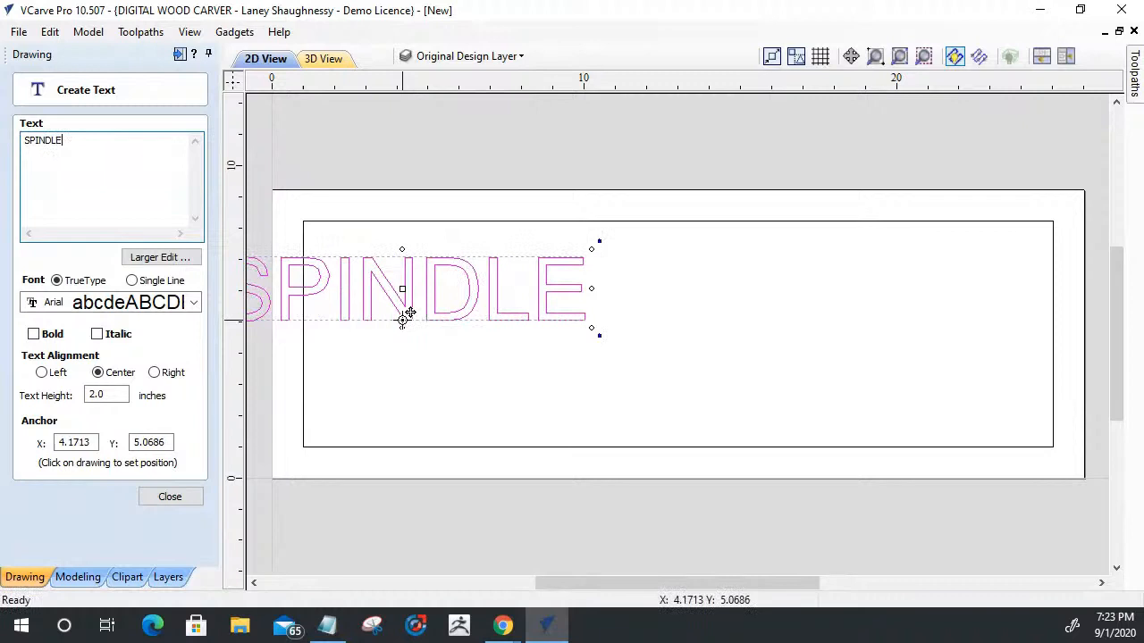
pyautogui.write('TV')
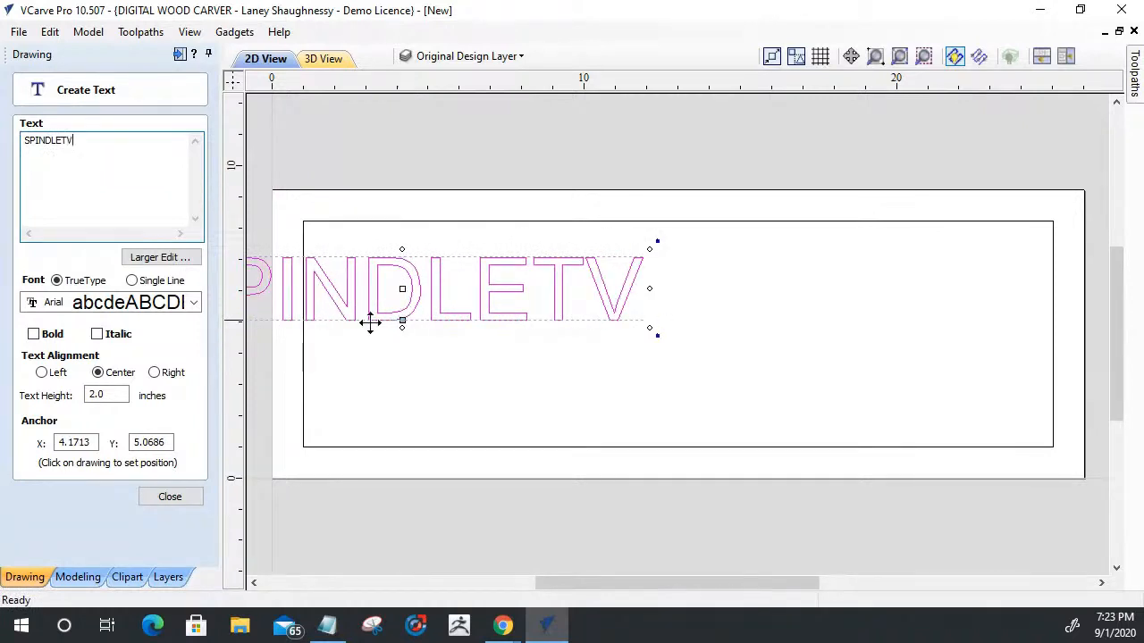
# - Make the SPINDLETV text bold and set its font to Copperplate Gothic Bold
pyautogui.click(34, 334)
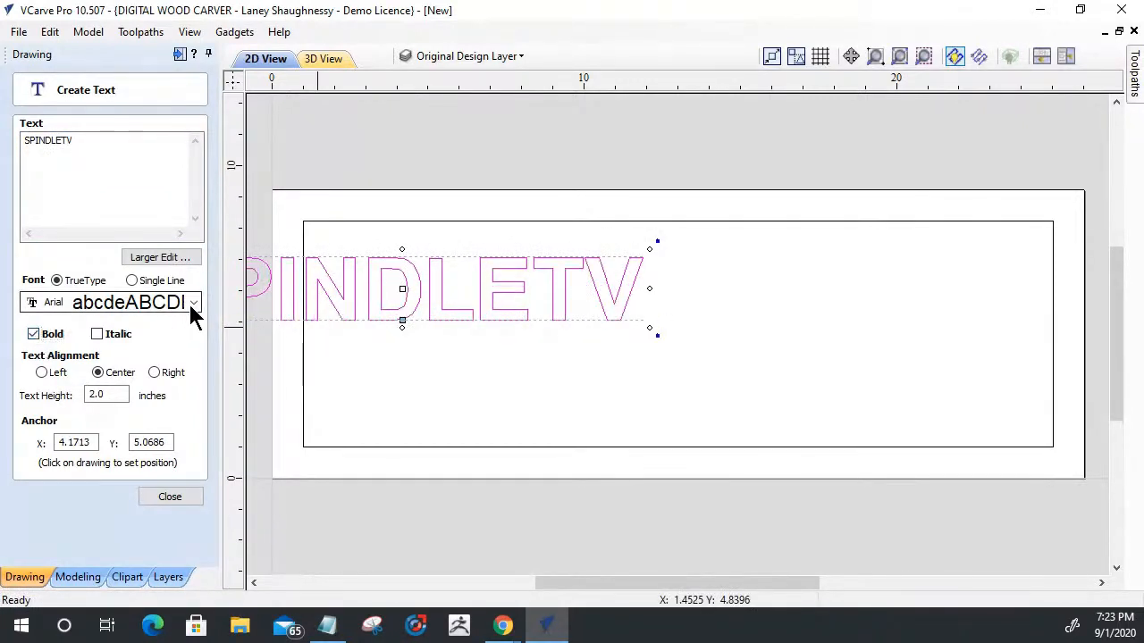
pyautogui.click(192, 304)
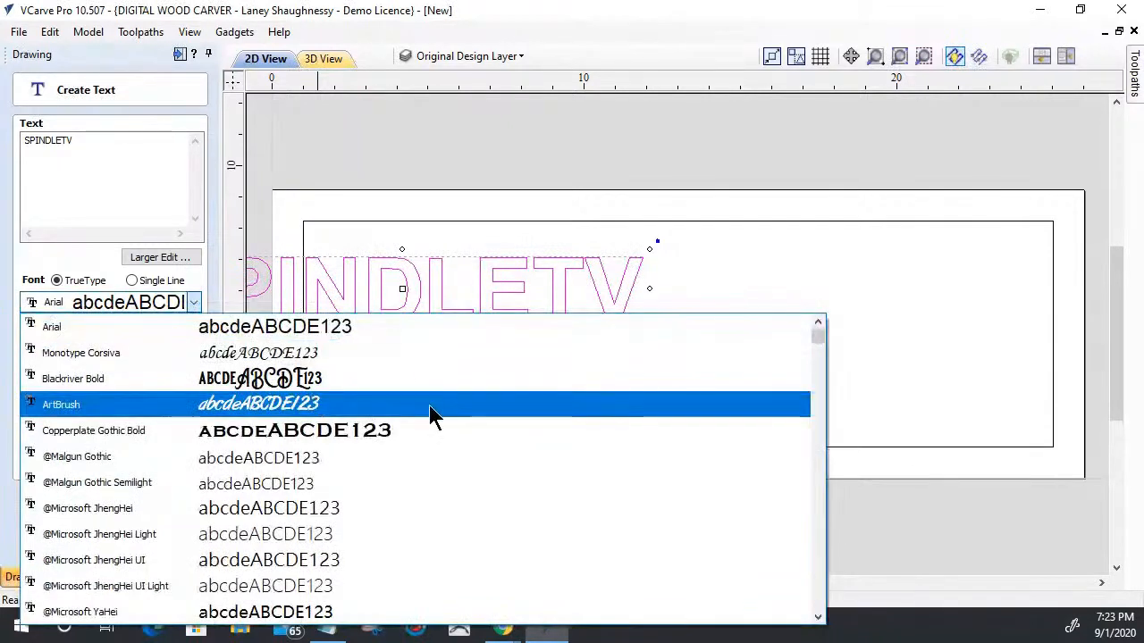
pyautogui.click(251, 432)
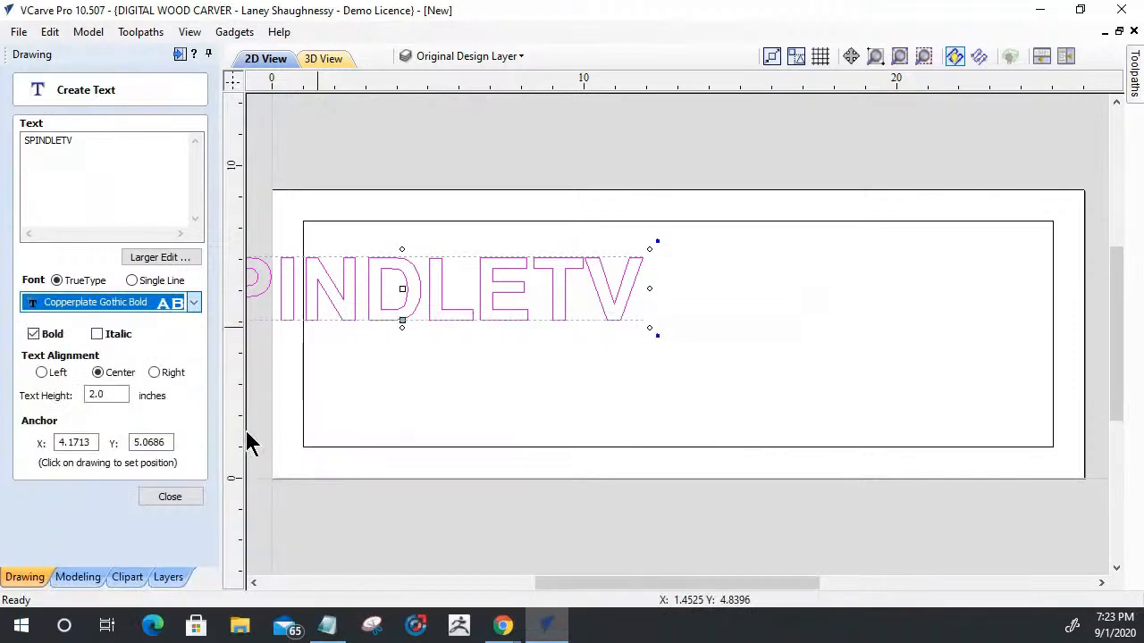
# - Change the SPINDLETV text's font to Oswald Heavy and finish creating the text
pyautogui.click(198, 304)
pyautogui.scroll(4, 473, 442)
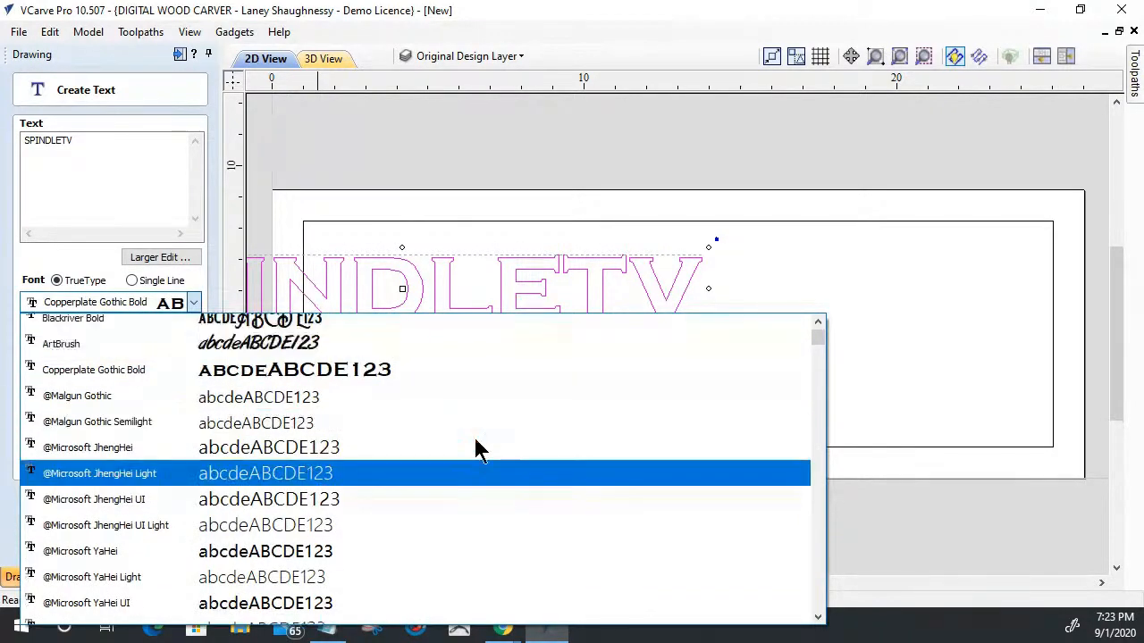
pyautogui.scroll(-6, 475, 447)
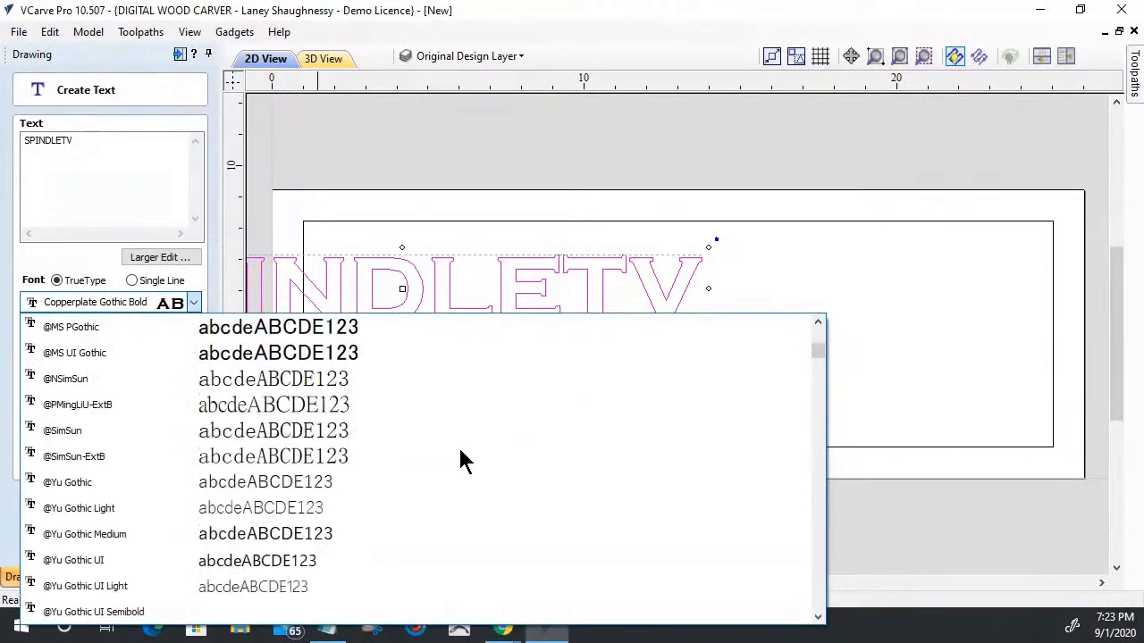
pyautogui.scroll(-2, 625, 460)
pyautogui.moveTo(817, 356); pyautogui.dragTo(820, 540)
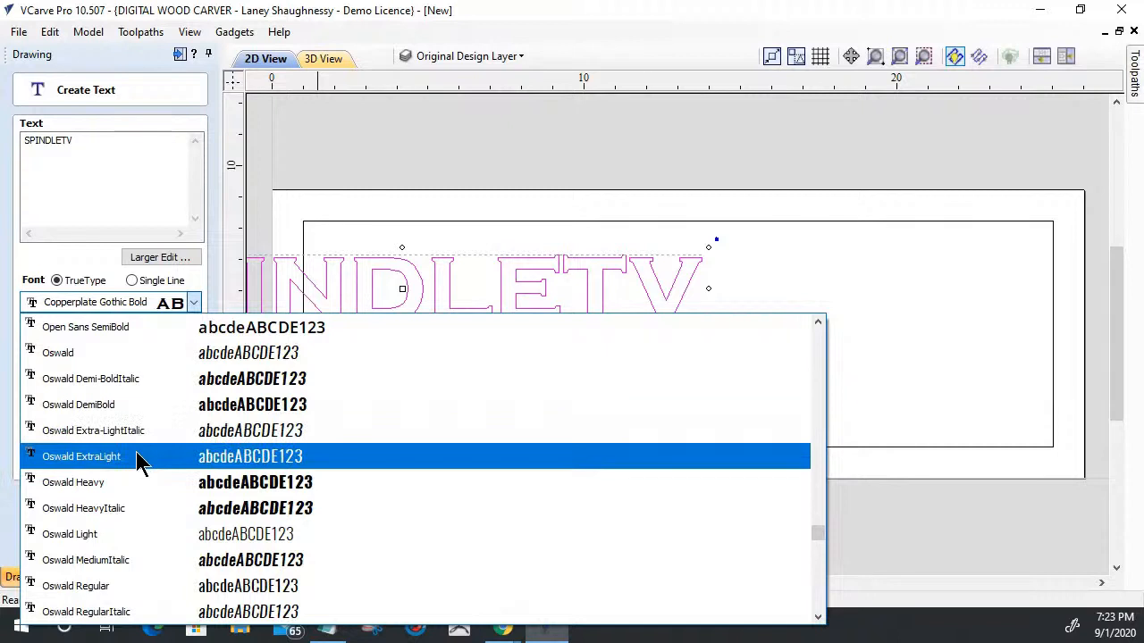
pyautogui.scroll(2, 136, 451)
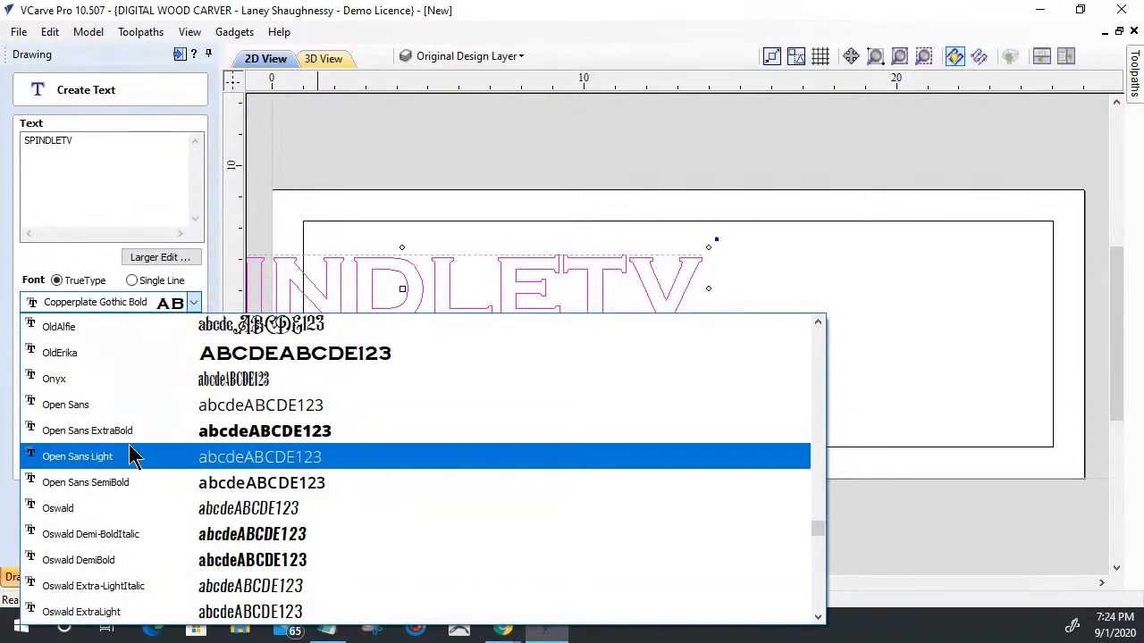
pyautogui.scroll(-2, 151, 452)
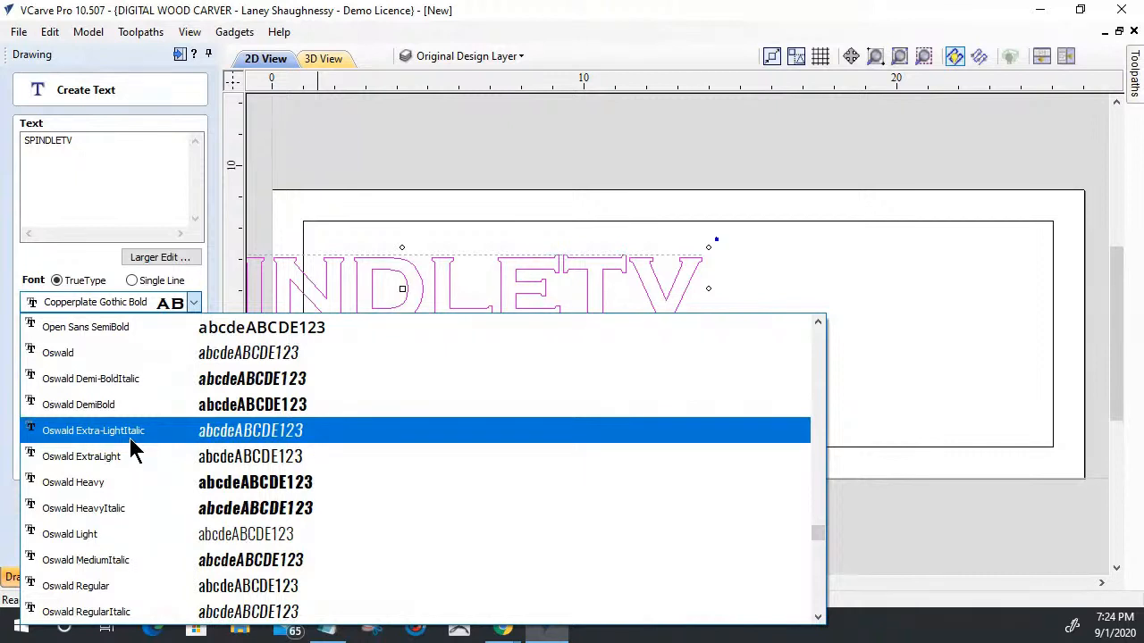
pyautogui.scroll(-2, 133, 483)
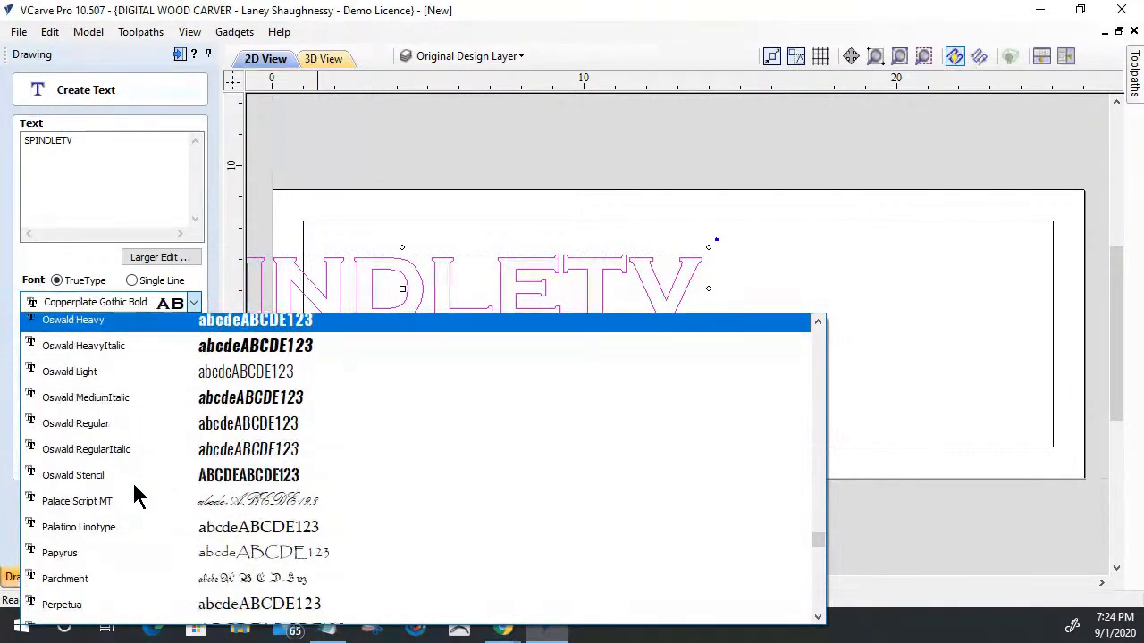
pyautogui.scroll(-1, 137, 497)
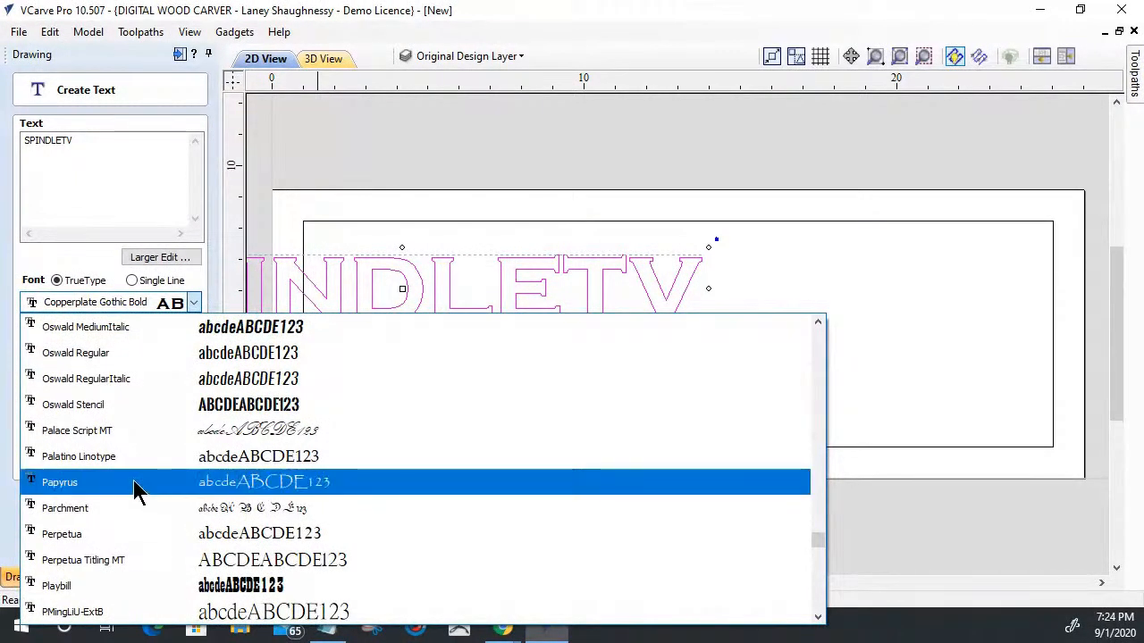
pyautogui.scroll(2, 136, 491)
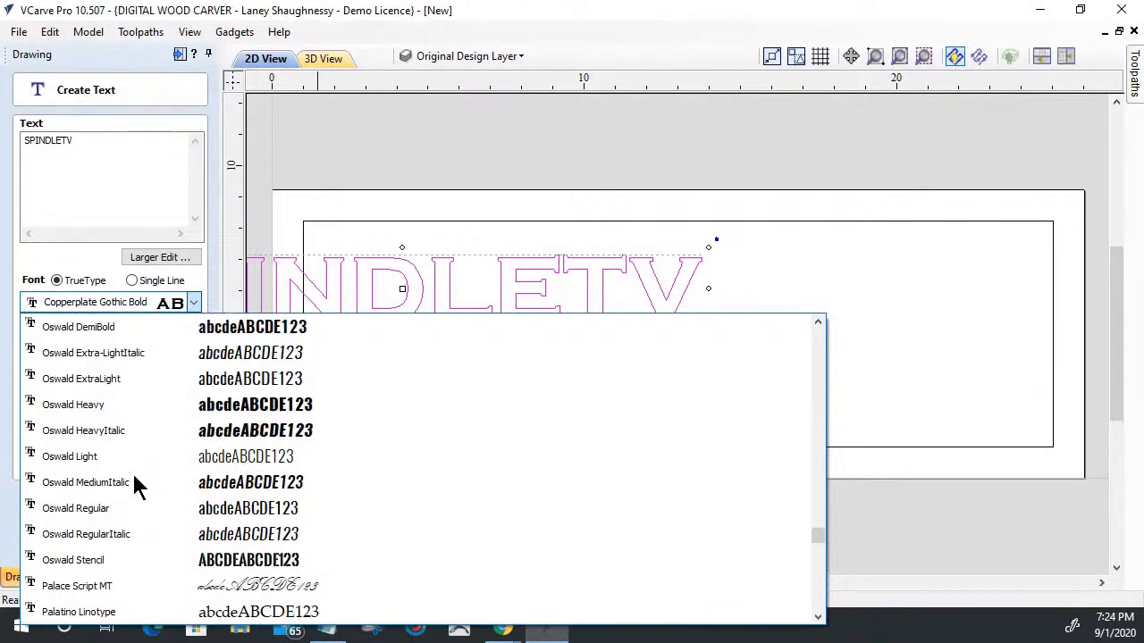
pyautogui.click(138, 411)
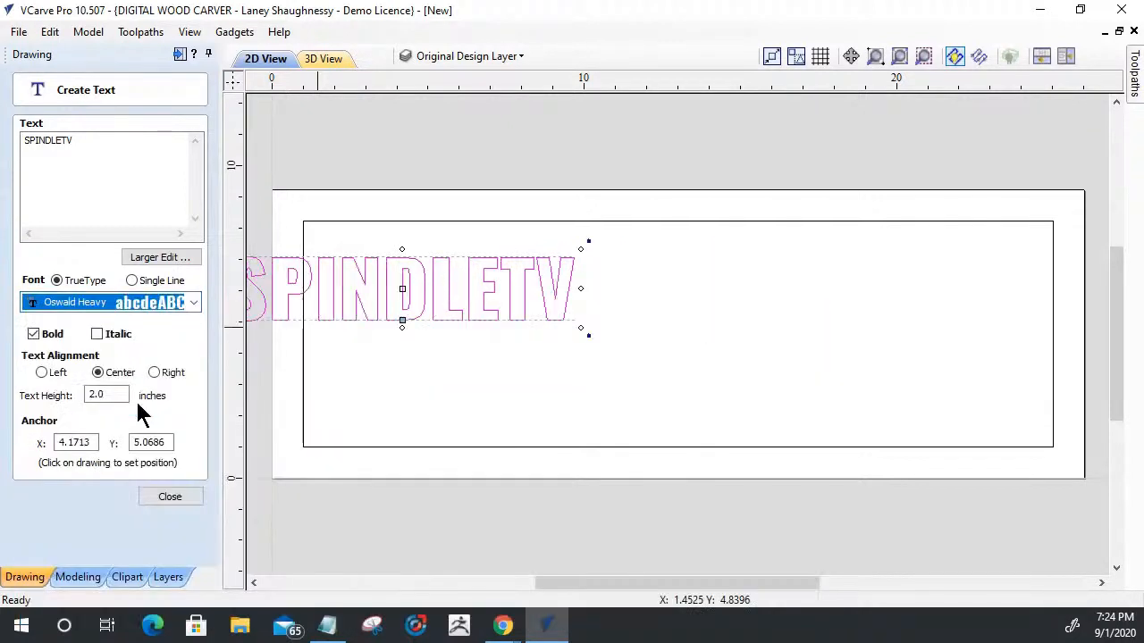
pyautogui.click(164, 500)
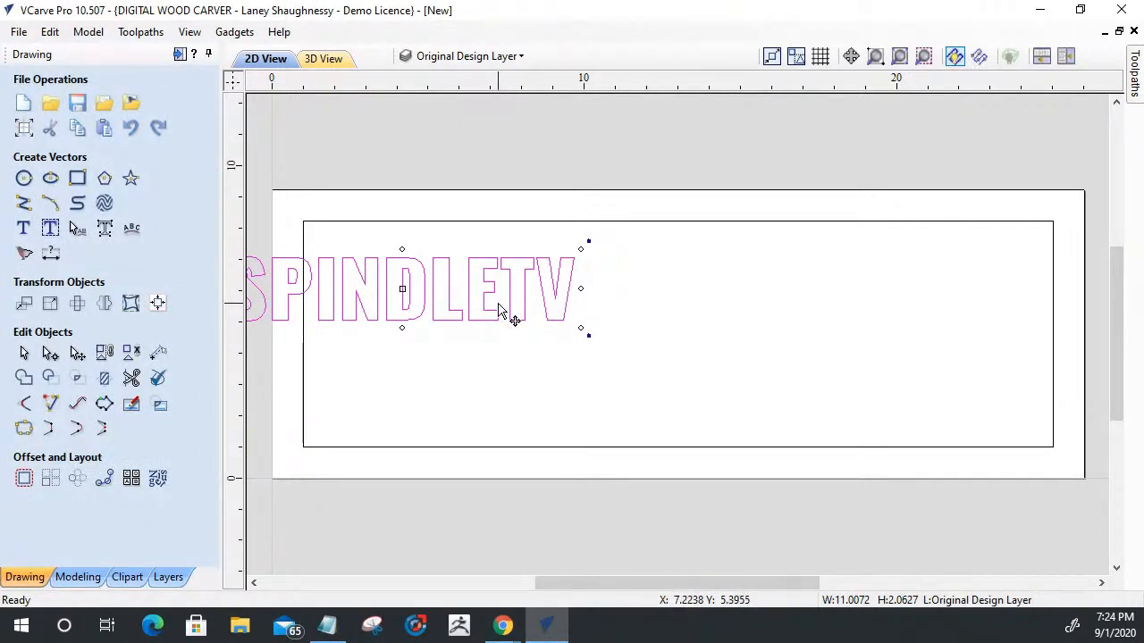
# - Centre the SPINDLETV text on the material and enlarge it proportionally to about 13.6 by 2.5 inches
pyautogui.press('F9')
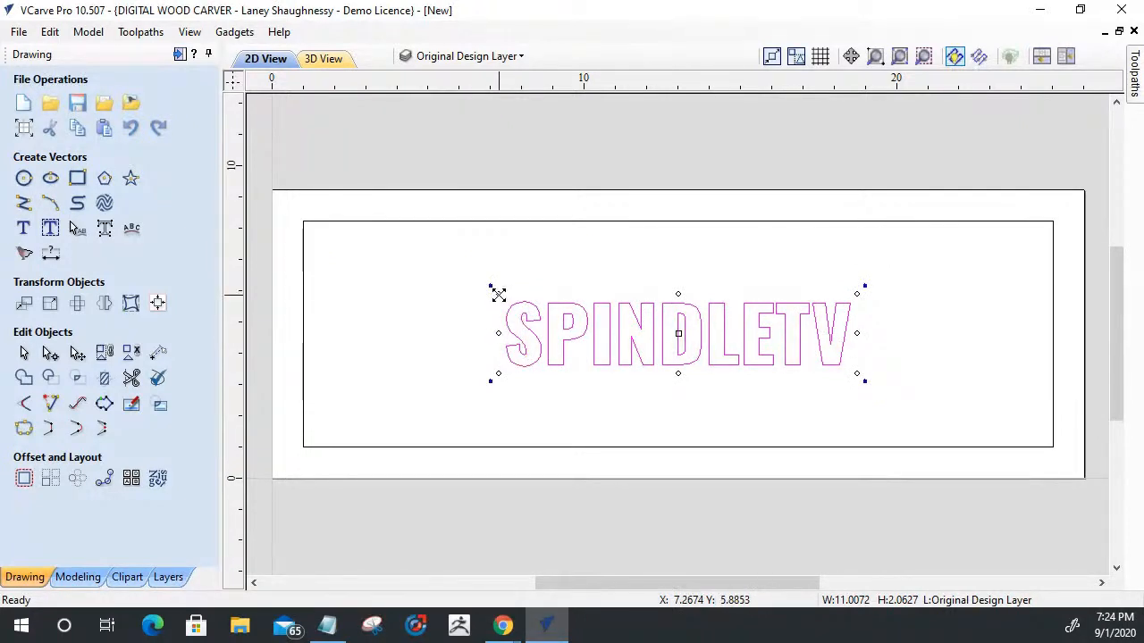
pyautogui.moveTo(498, 294); pyautogui.dragTo(495, 295)
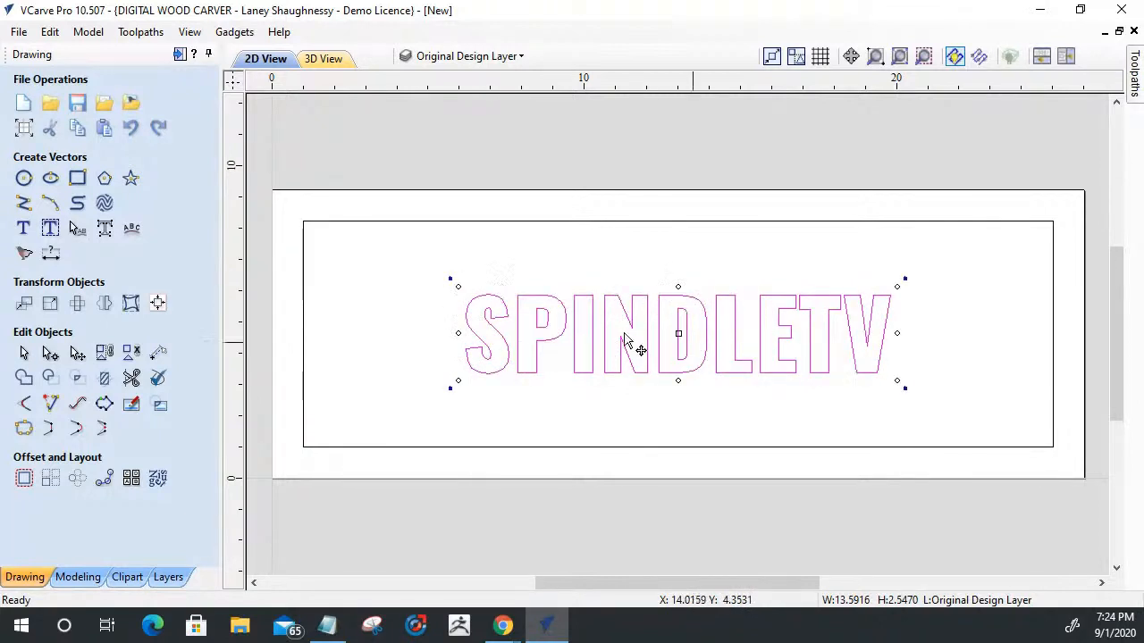
# - Enlarge the SPINDLETV text proportionally to about 20 by 3.75 inches and move it up near the border's upper edge
pyautogui.click(864, 417)
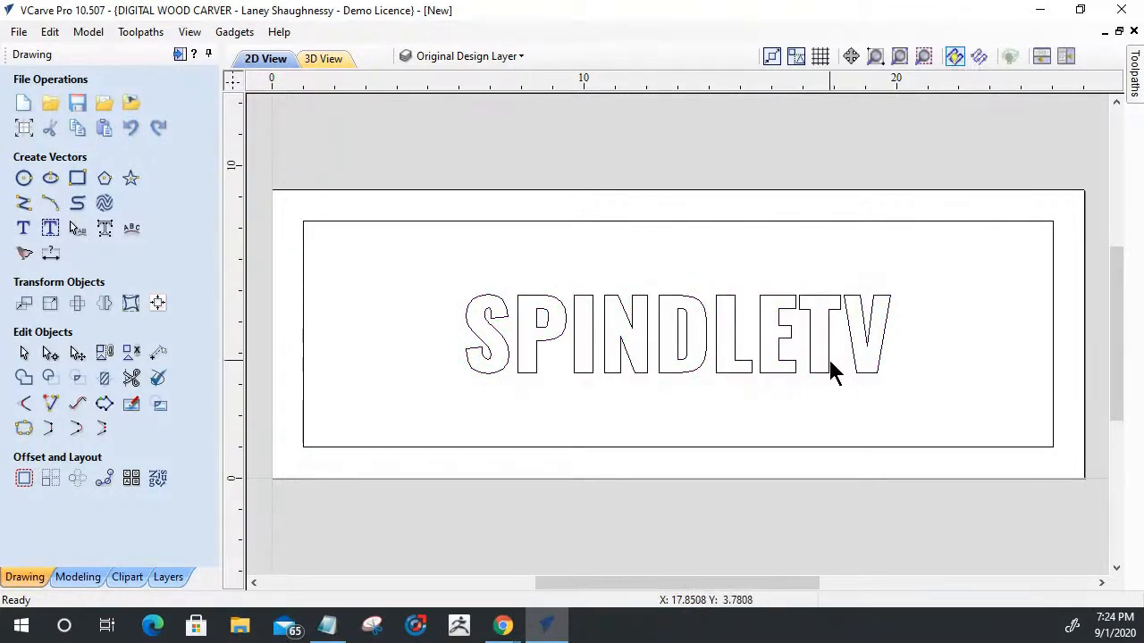
pyautogui.click(830, 360)
pyautogui.click(829, 361)
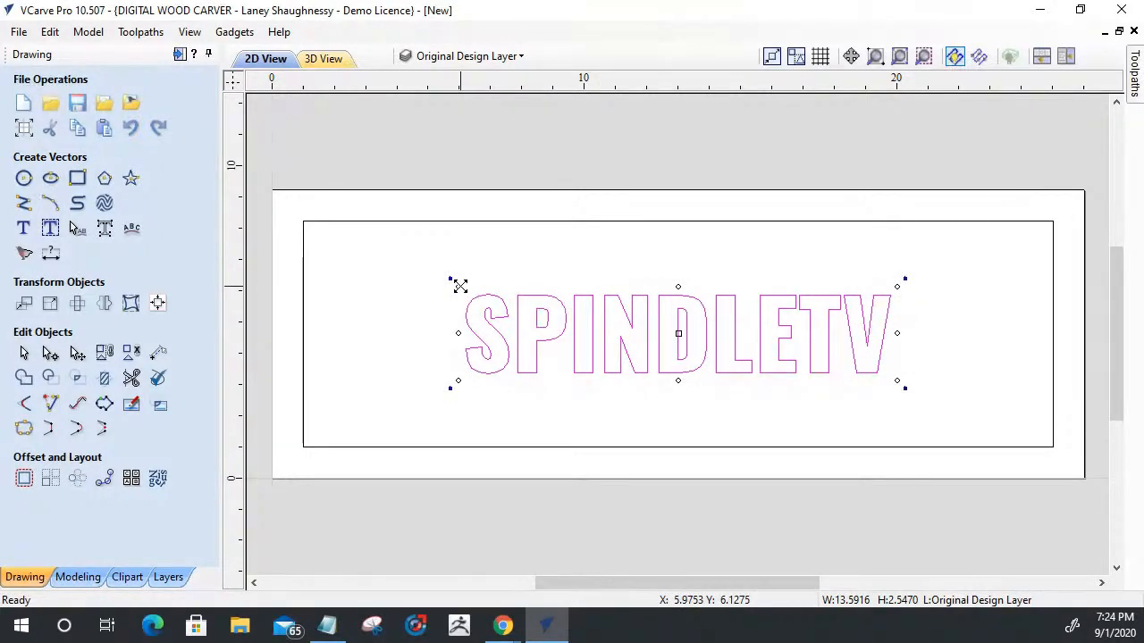
pyautogui.moveTo(459, 286)
pyautogui.mouseDown()
pyautogui.moveTo(439, 265)
pyautogui.moveTo(465, 275)
pyautogui.mouseUp()
pyautogui.press('Up')
pyautogui.press('Up')
pyautogui.press('Up')
pyautogui.press('Up')
pyautogui.press('Up')
pyautogui.press('Up')
pyautogui.press('Up')
pyautogui.press('Up')
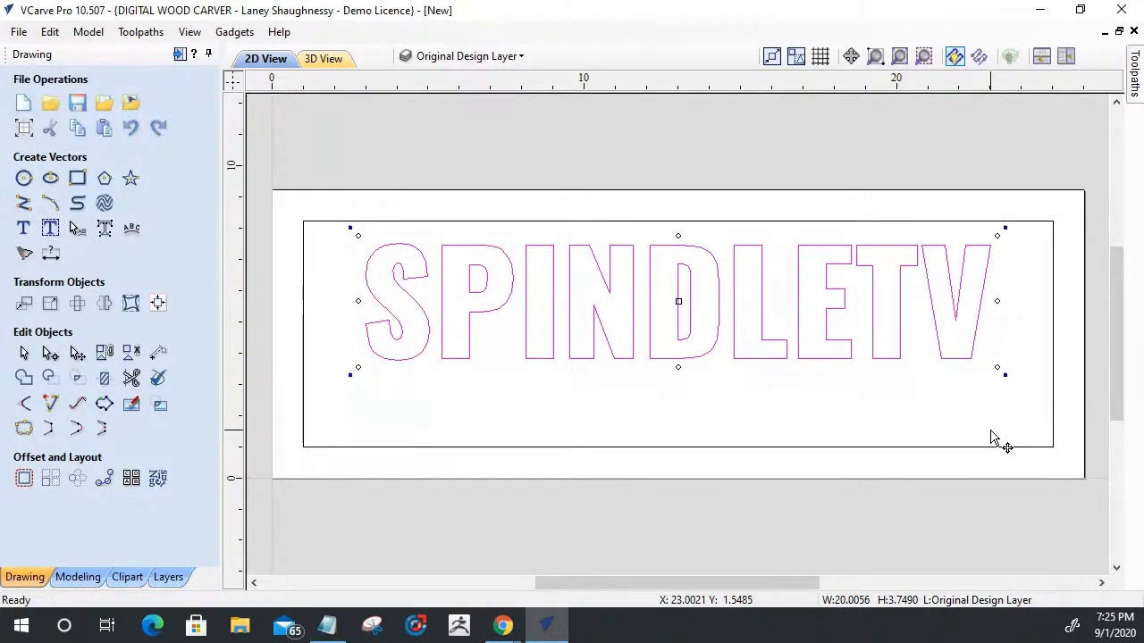
# - Change the SPINDLETV text's font to Open Sans ExtraBold and finish the text edit
pyautogui.click(23, 228)
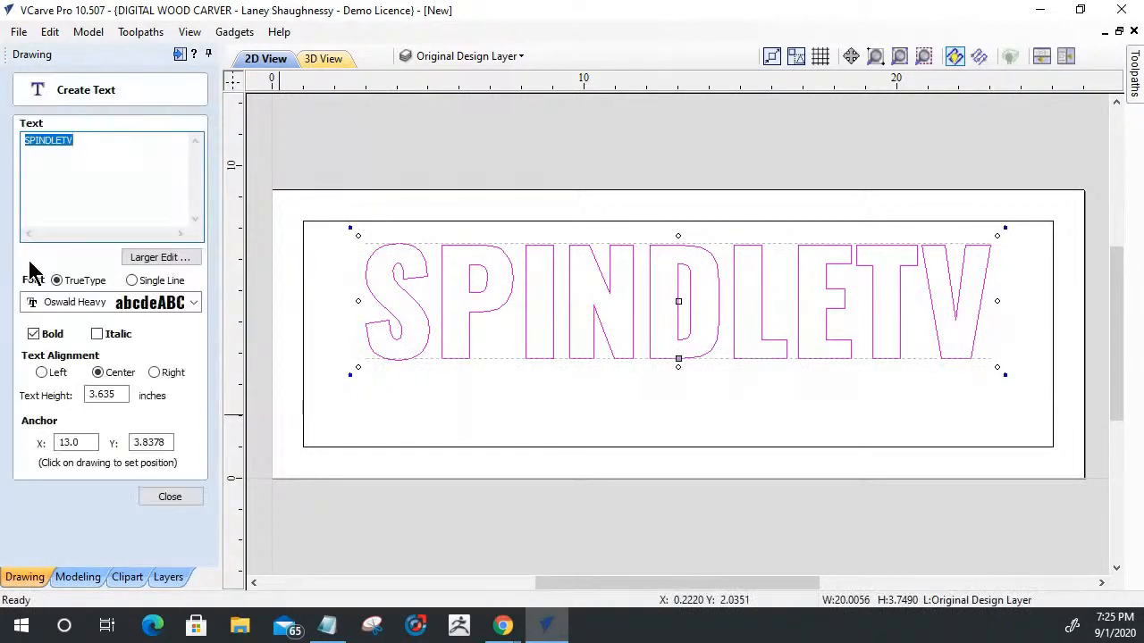
pyautogui.click(130, 305)
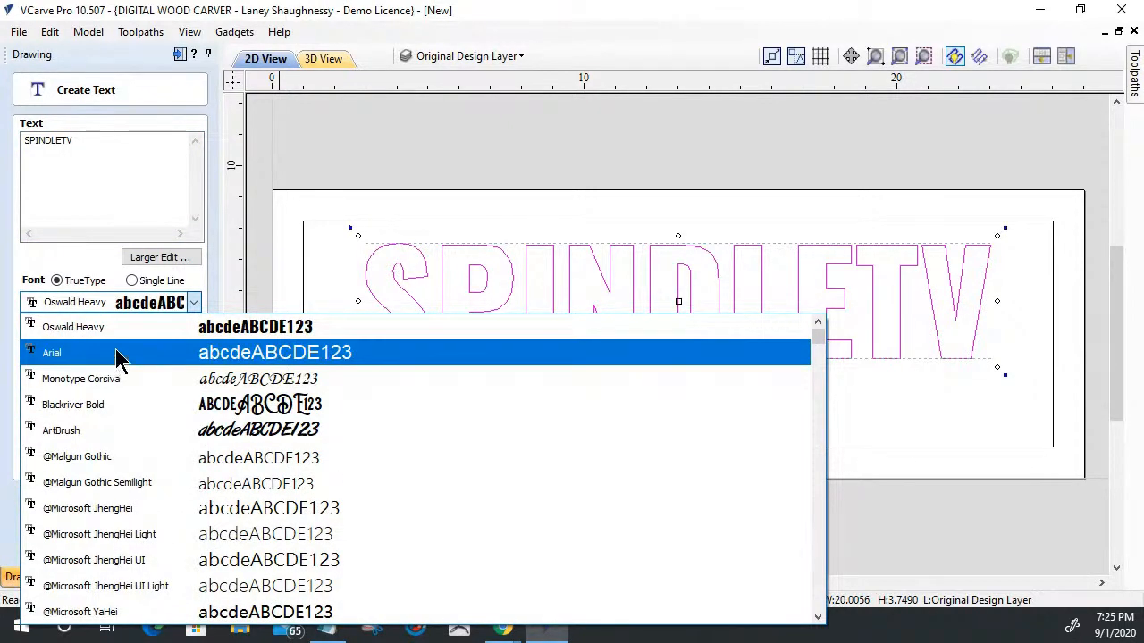
pyautogui.moveTo(817, 347); pyautogui.dragTo(815, 536)
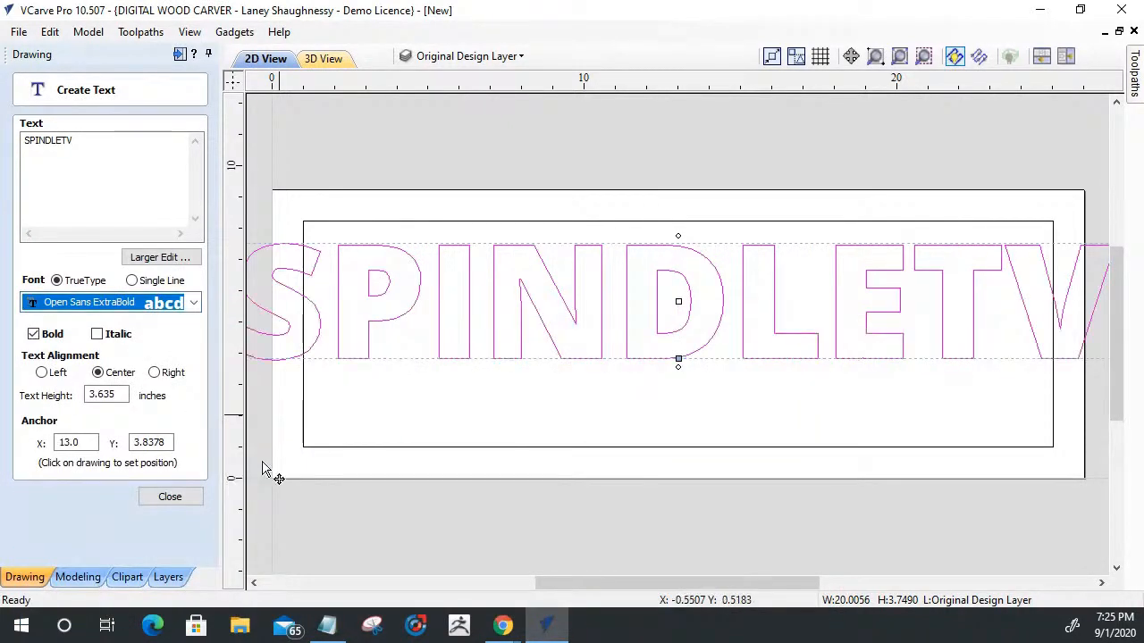
pyautogui.click(165, 505)
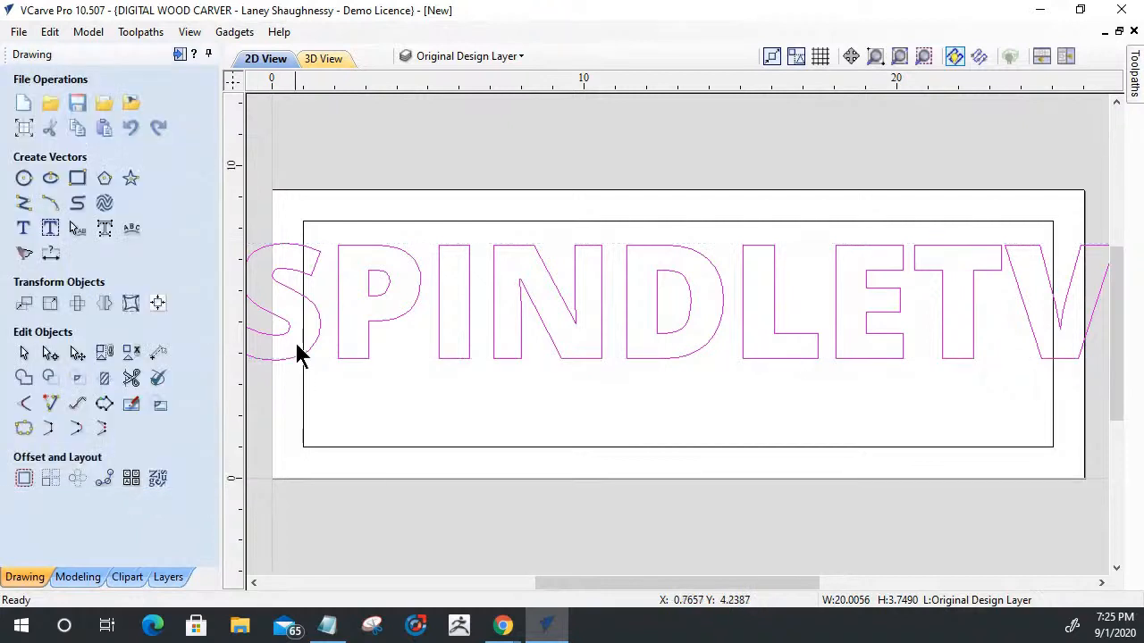
# - Narrow the SPINDLETV text to about 22 inches wide so it fits inside the border, keeping its height
pyautogui.scroll(-2, 487, 391)
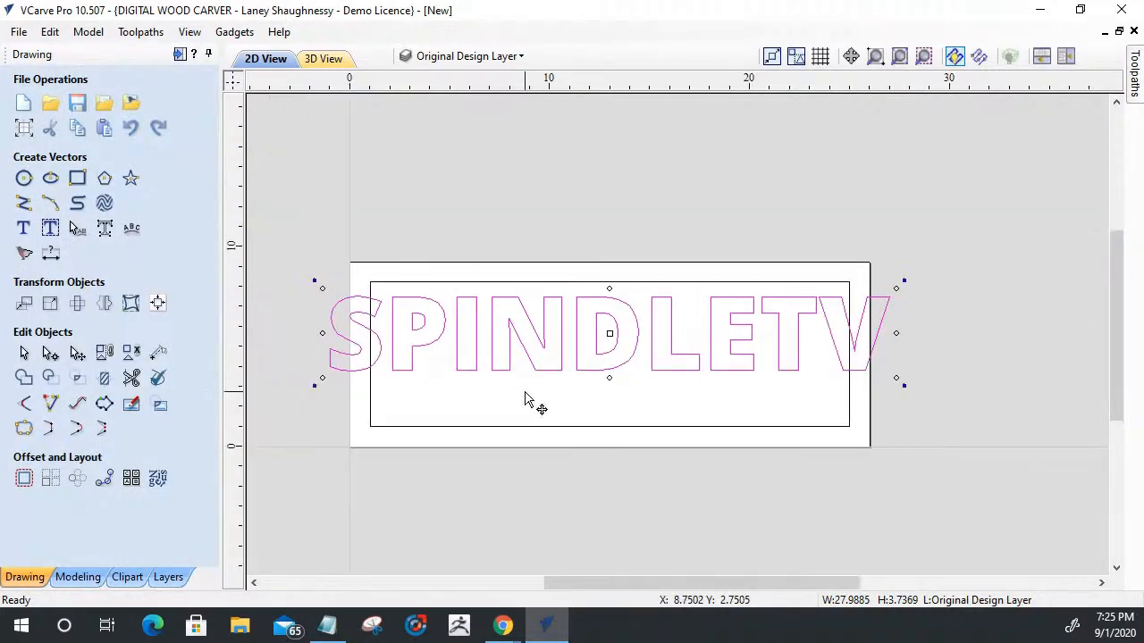
pyautogui.moveTo(324, 334); pyautogui.dragTo(391, 342)
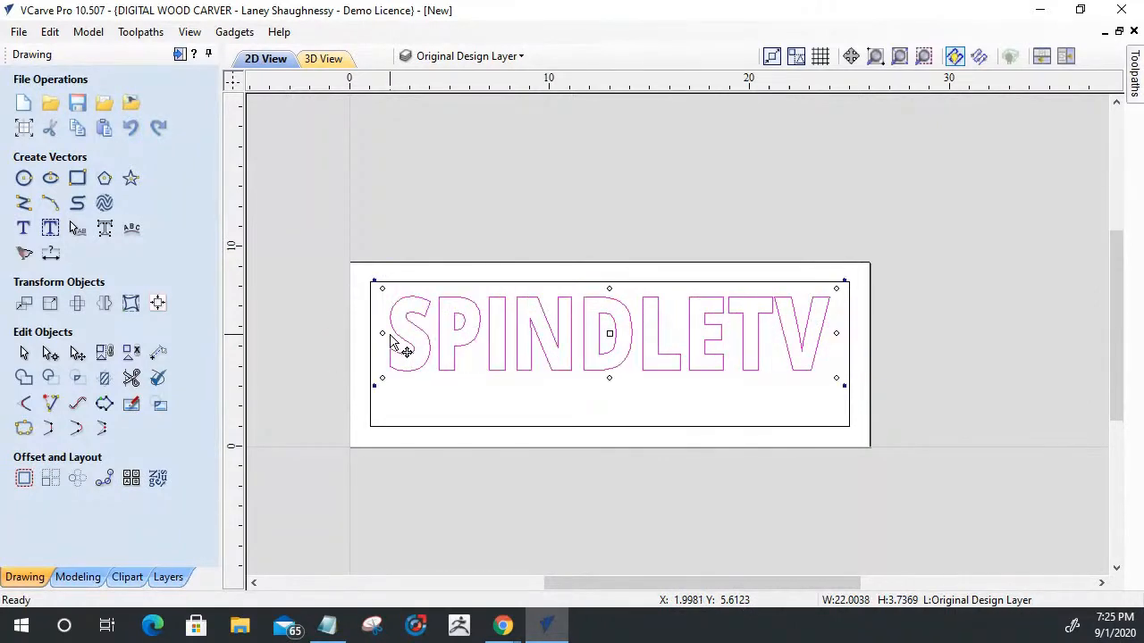
pyautogui.click(449, 527)
pyautogui.scroll(2, 411, 375)
pyautogui.scroll(-2, 409, 373)
pyautogui.scroll(1, 506, 358)
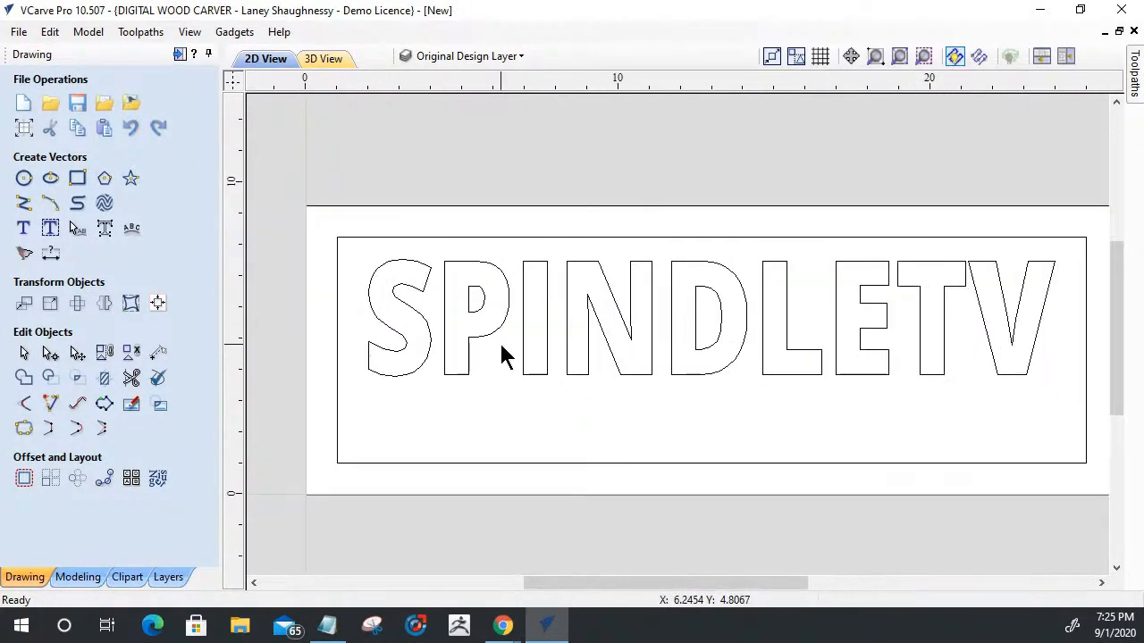
pyautogui.scroll(1, 964, 355)
pyautogui.scroll(-1, 963, 355)
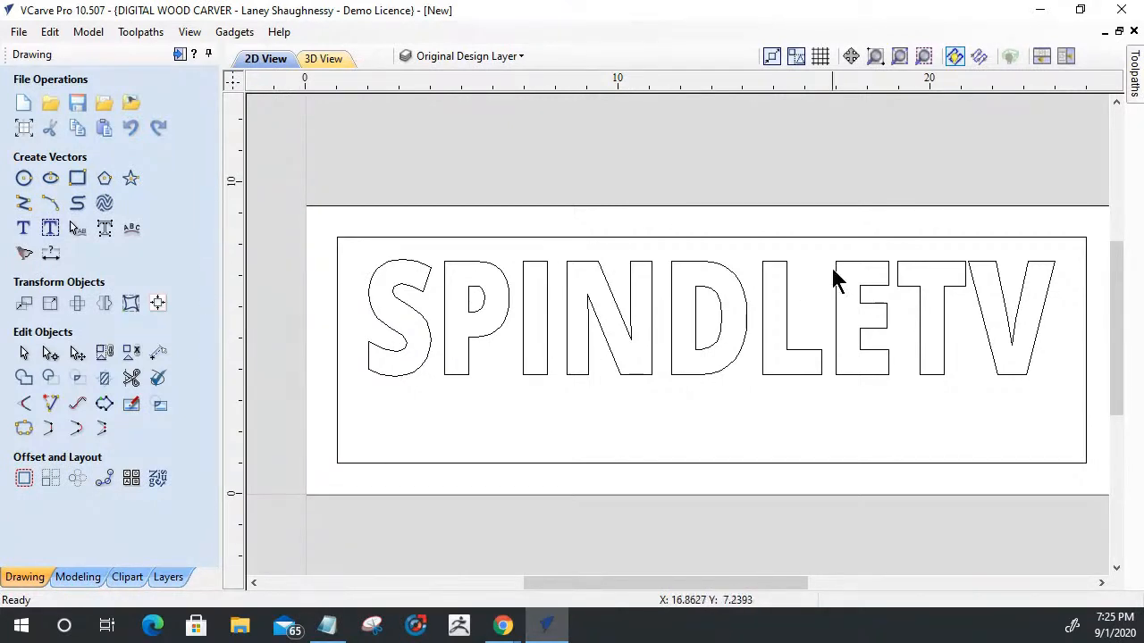
# - Start a new text 1.5 inches high, anchored below SPINDLETV at about X 6.85, Y 2.72
pyautogui.click(23, 230)
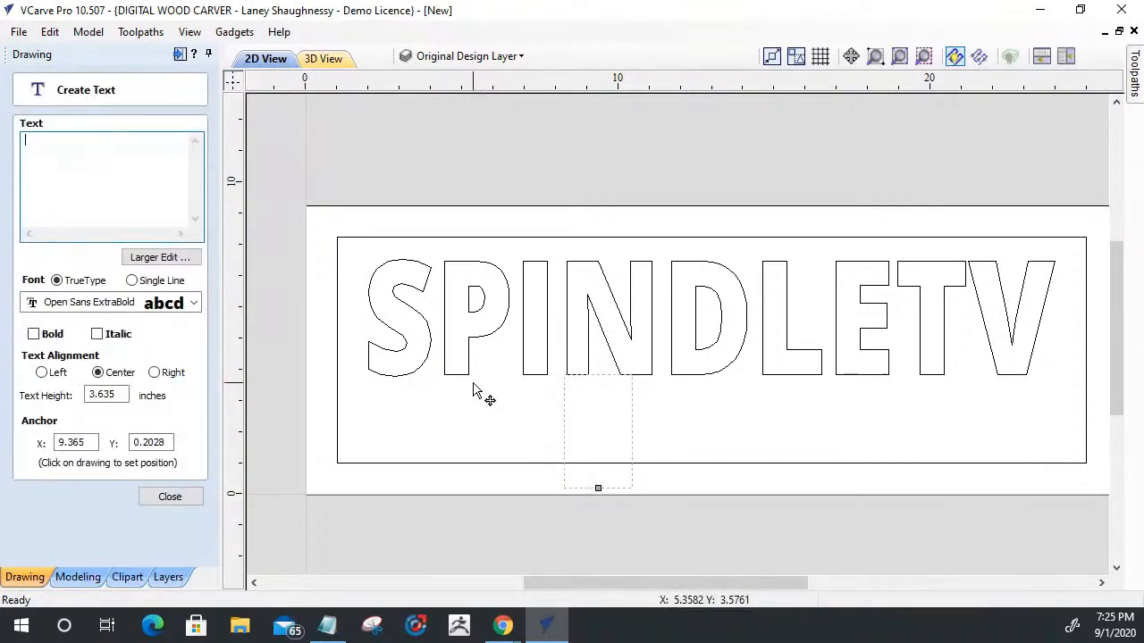
pyautogui.click(109, 394)
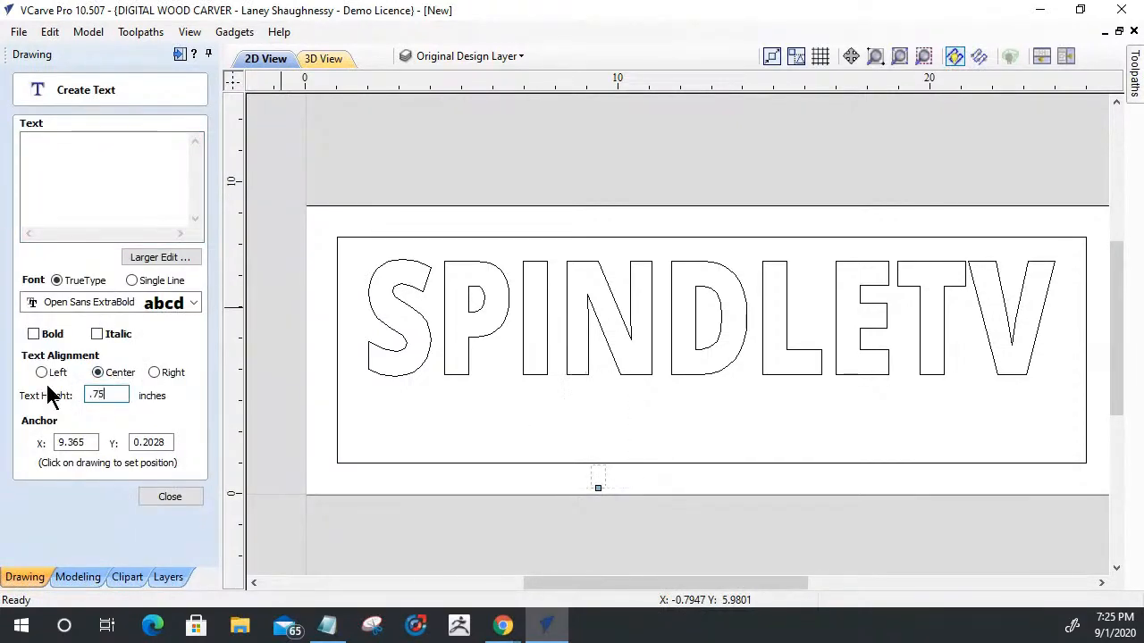
pyautogui.click(600, 490)
pyautogui.click(520, 410)
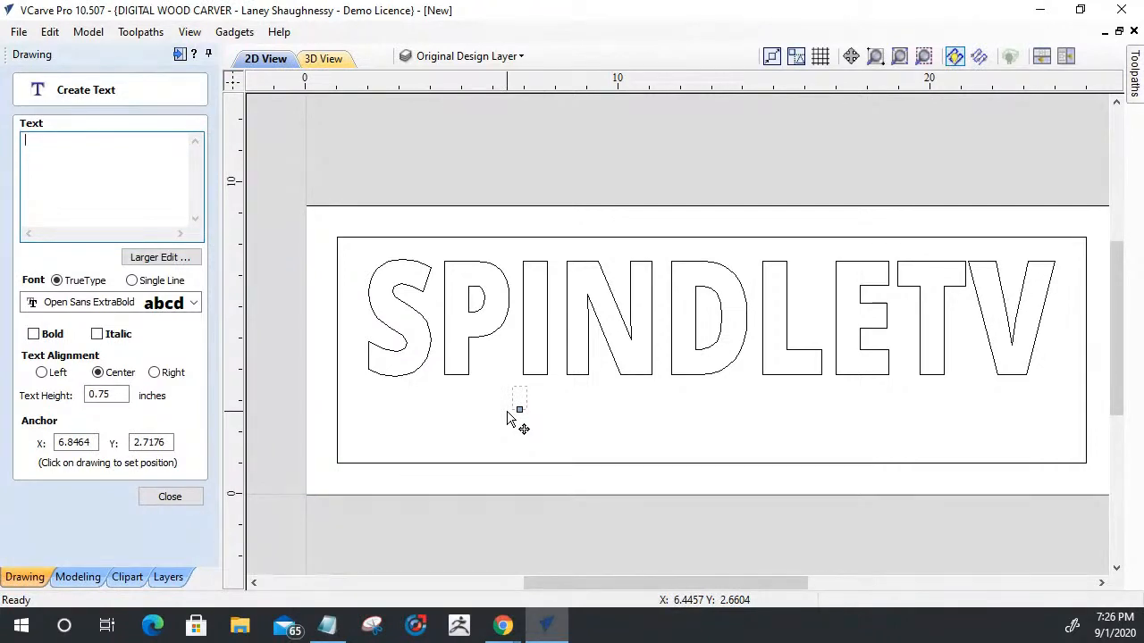
pyautogui.moveTo(111, 395); pyautogui.dragTo(87, 399)
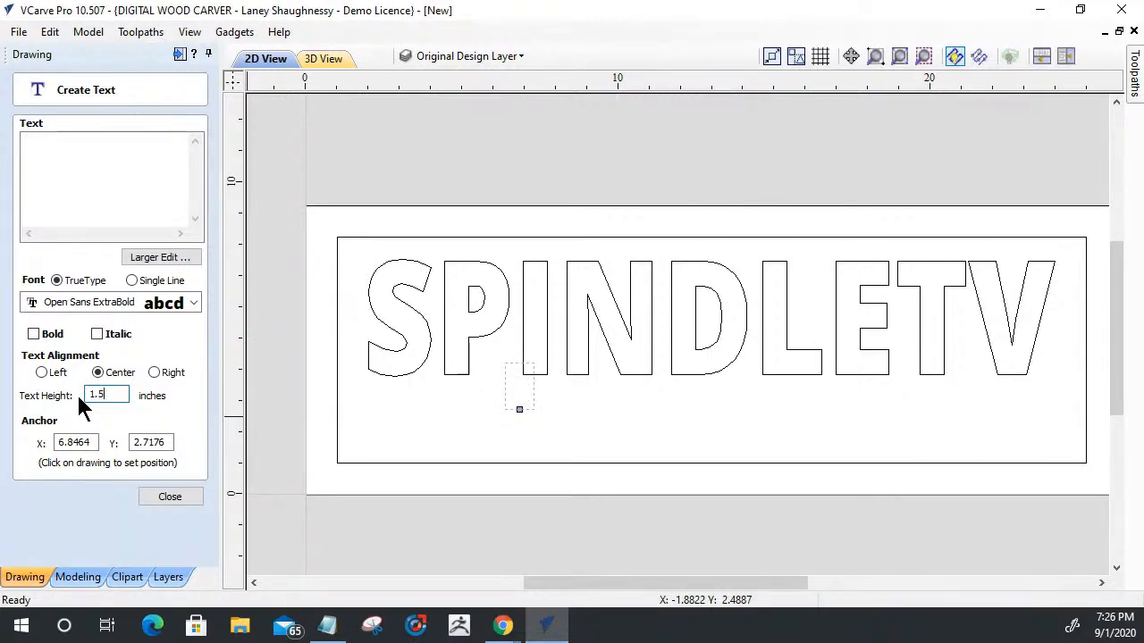
# - Set the new text's font to Blackriver Bold with bold style
pyautogui.click(193, 304)
pyautogui.click(194, 304)
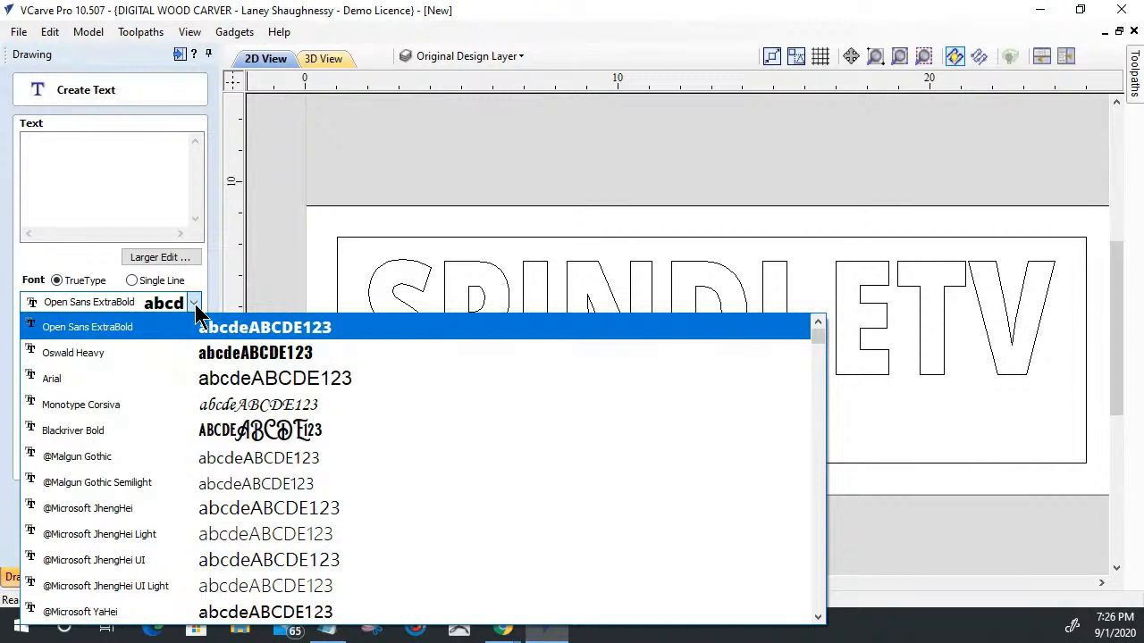
pyautogui.click(170, 436)
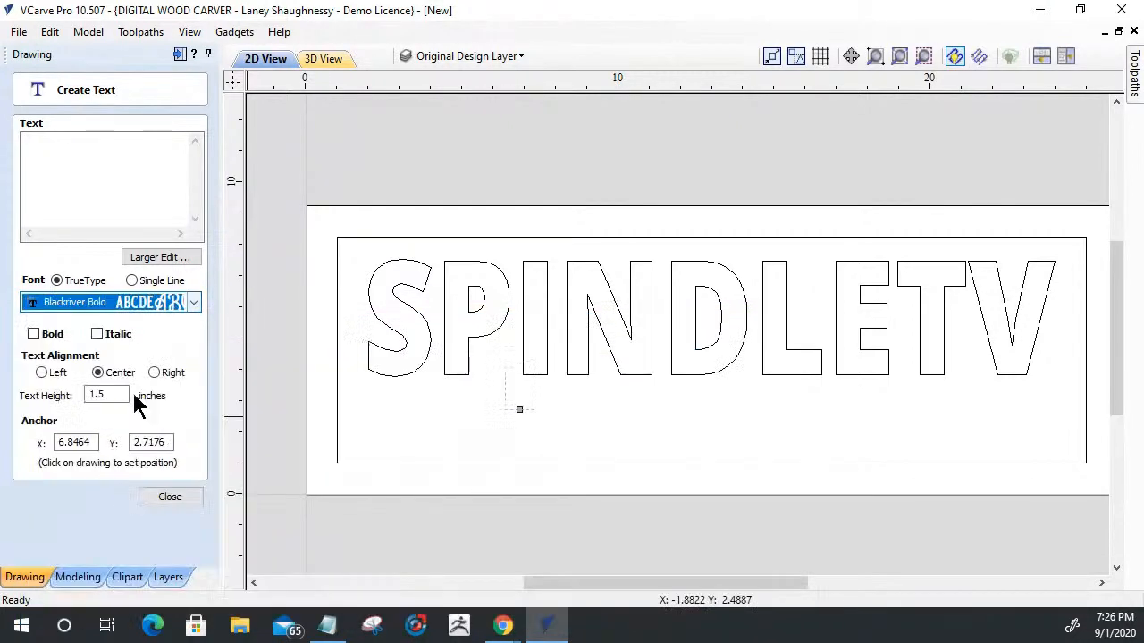
pyautogui.click(33, 335)
# - Enter the designer's full name in mixed case as the new text's content
pyautogui.click(62, 193)
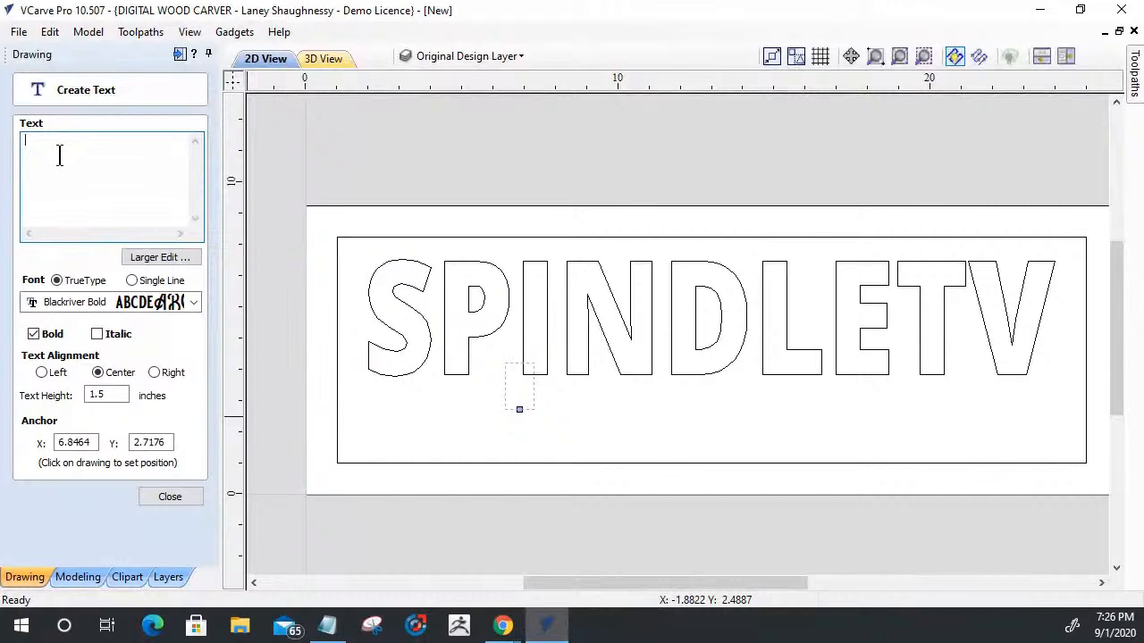
pyautogui.write('L')
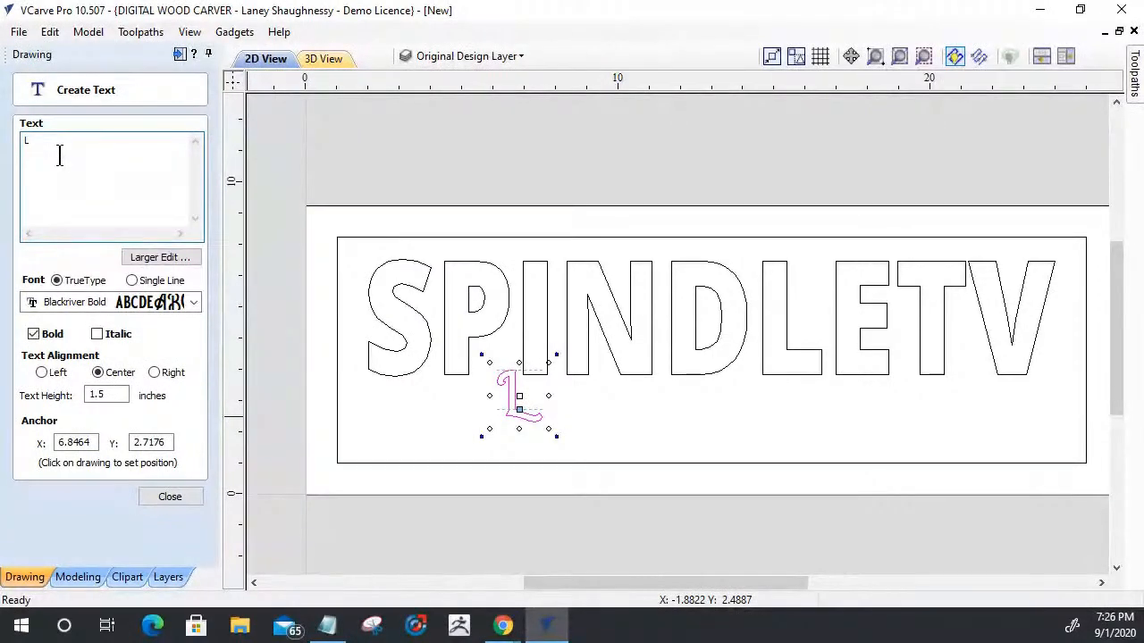
pyautogui.write('A')
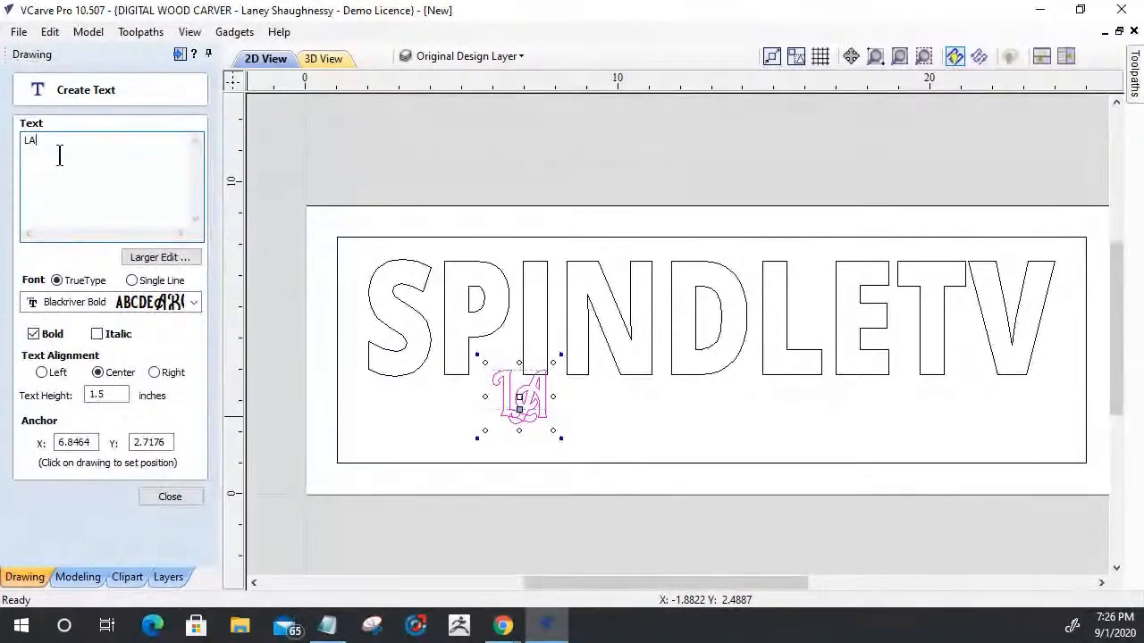
pyautogui.press('BackSpace')
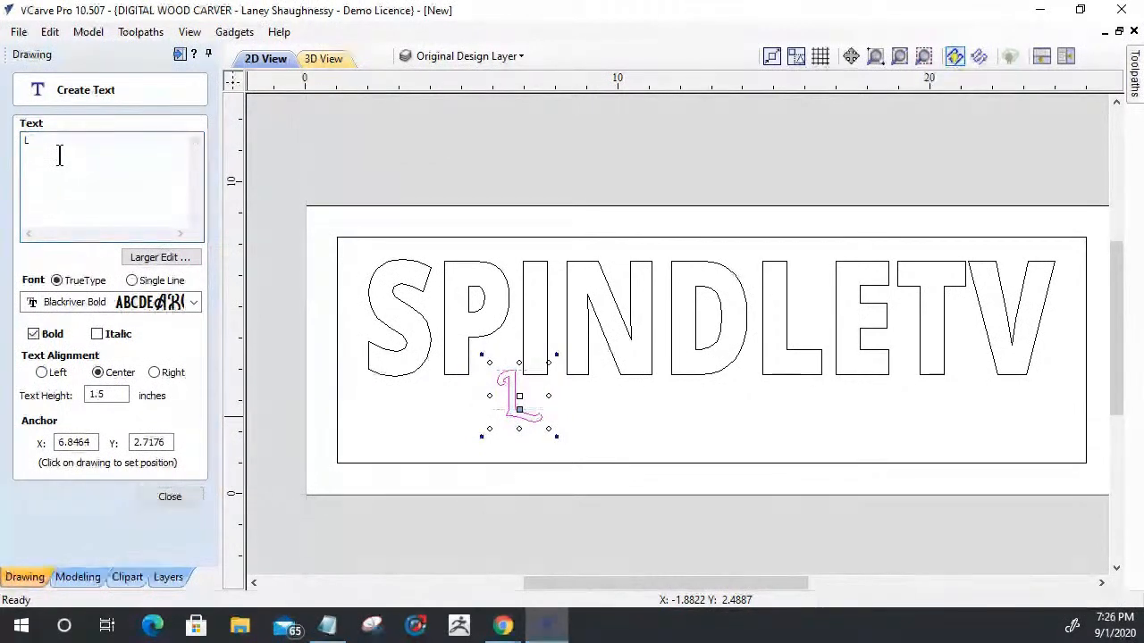
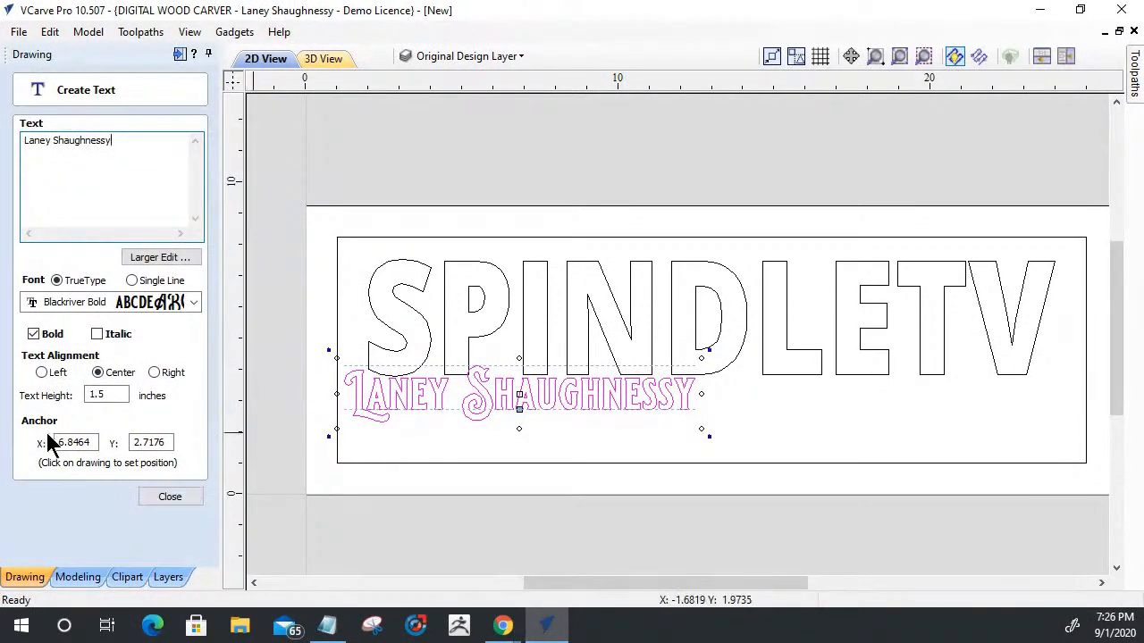
pyautogui.doubleClick(105, 395)
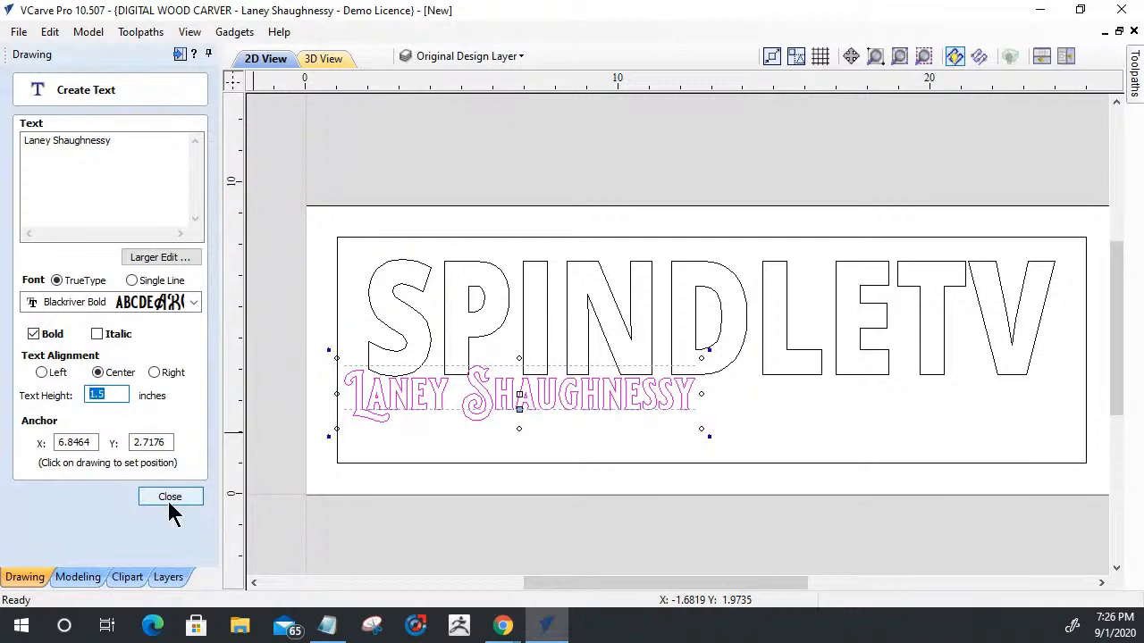
# - Enlarge the name text to about 20.3 by 3.1 inches, overlap it with SPINDLETV's lower part, and finish creating it
pyautogui.moveTo(708, 349); pyautogui.dragTo(852, 332)
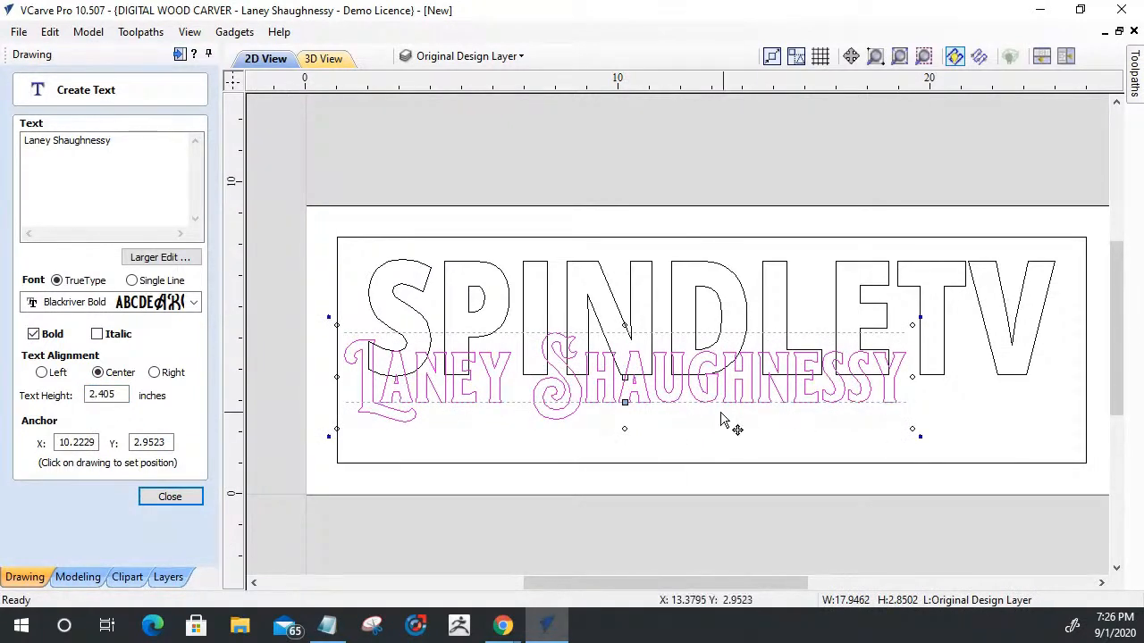
pyautogui.moveTo(684, 395); pyautogui.dragTo(772, 377)
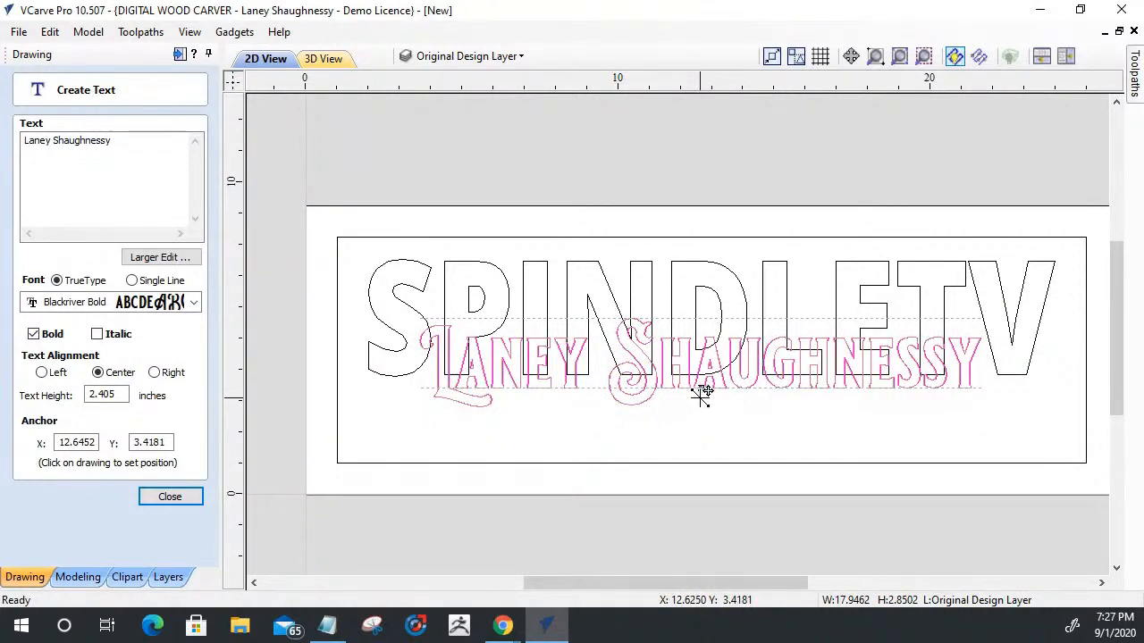
pyautogui.click(701, 393)
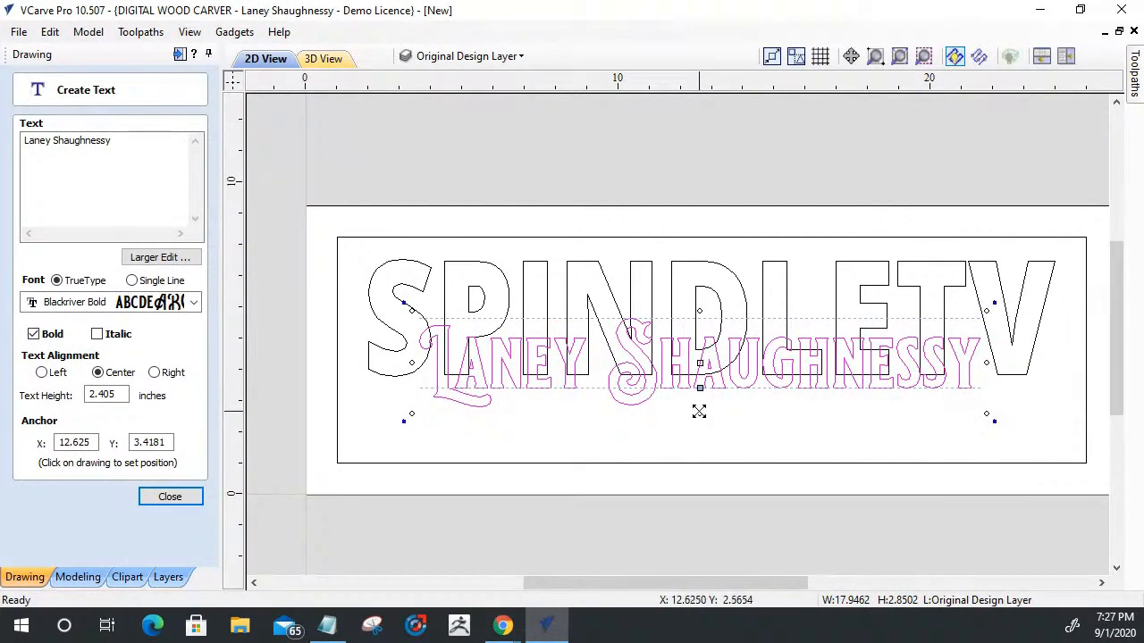
pyautogui.moveTo(698, 414); pyautogui.dragTo(700, 419)
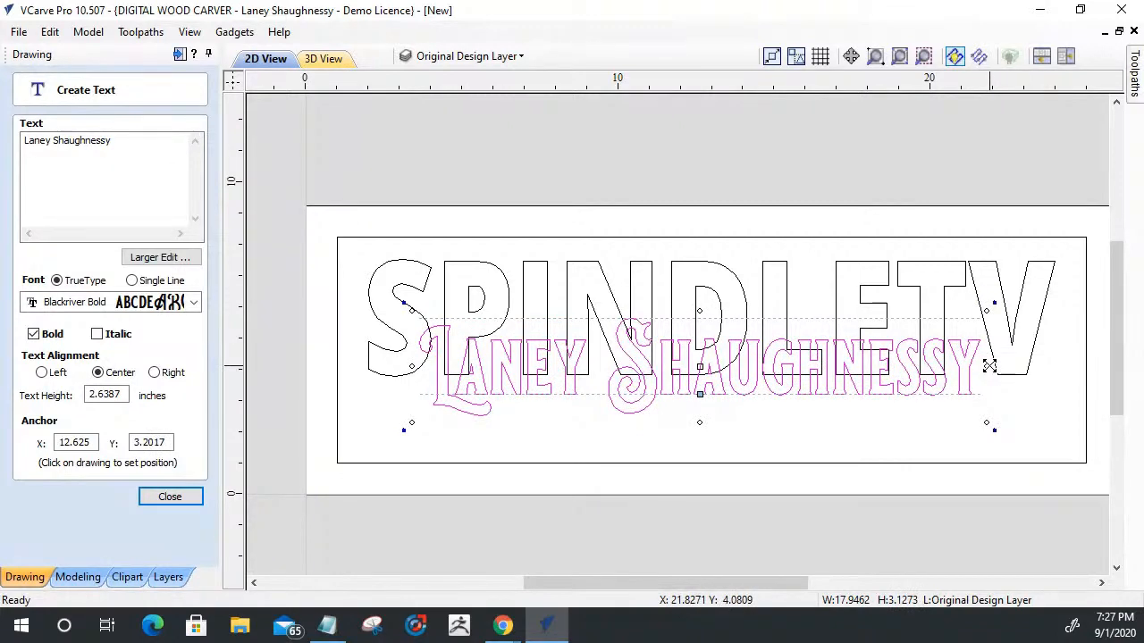
pyautogui.moveTo(989, 365); pyautogui.dragTo(1018, 365)
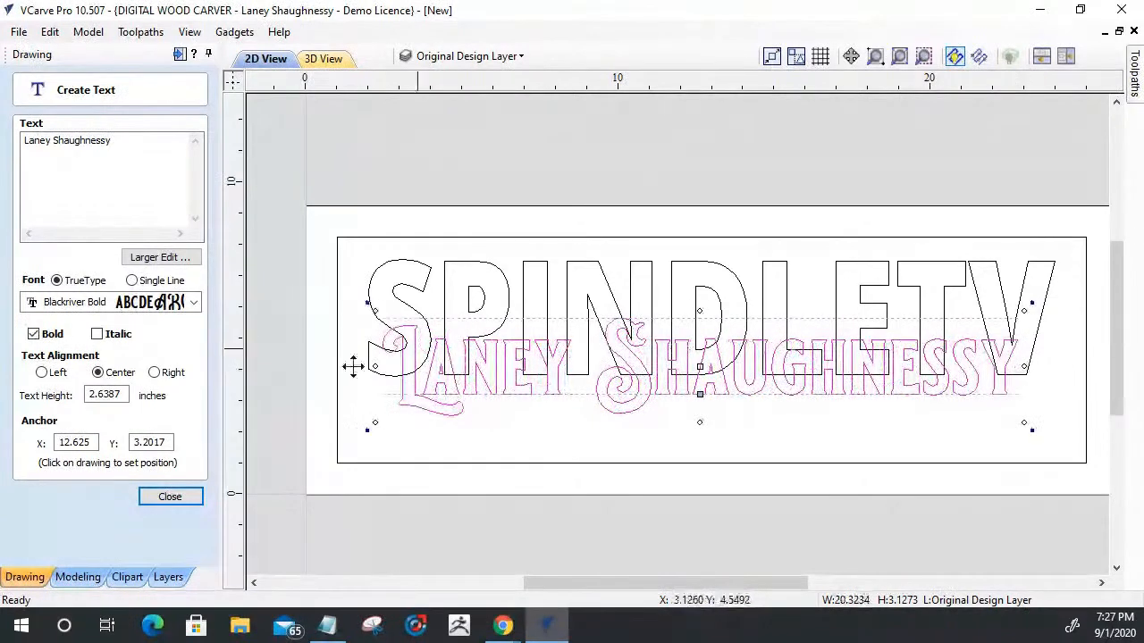
pyautogui.click(193, 499)
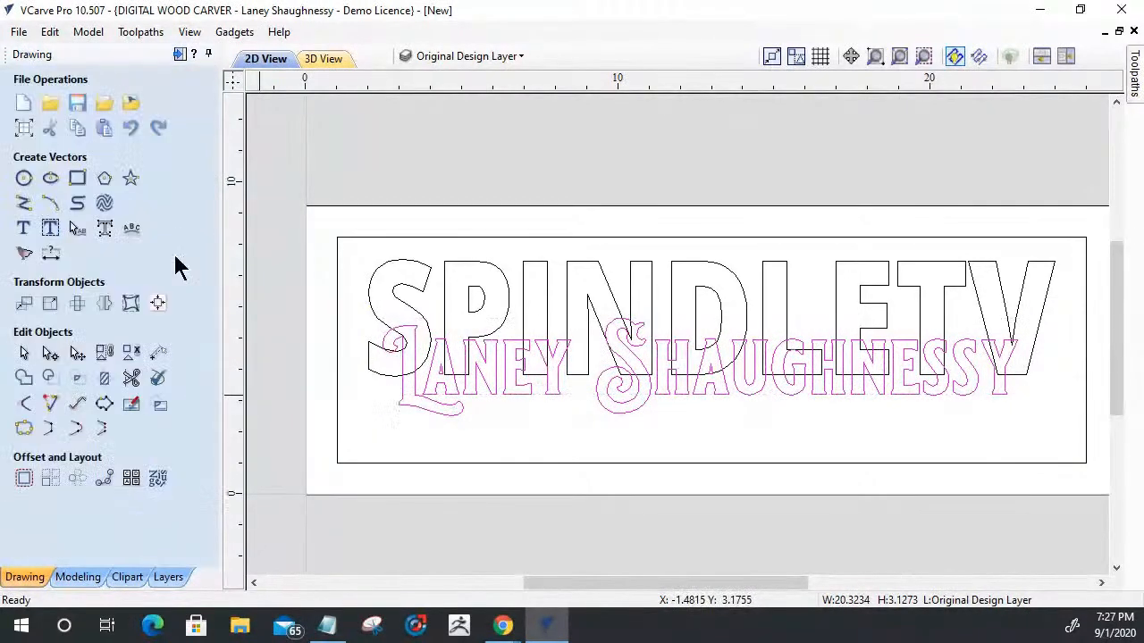
# - Centre the name text and the SPINDLETV text horizontally on the material
pyautogui.click(158, 303)
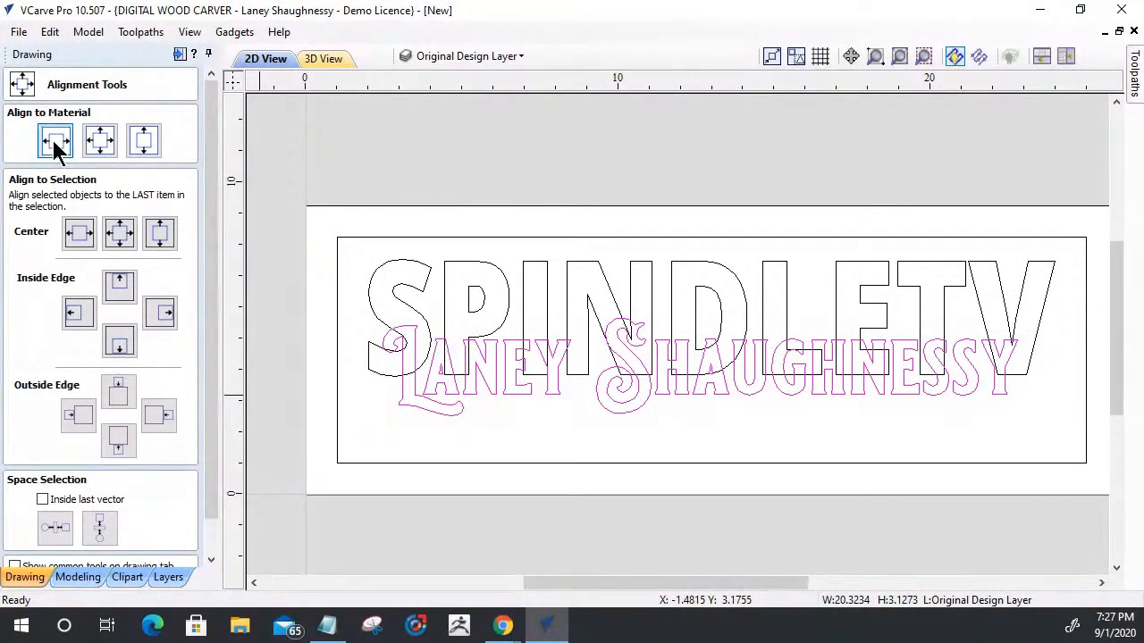
pyautogui.click(54, 145)
pyautogui.click(453, 265)
pyautogui.click(59, 140)
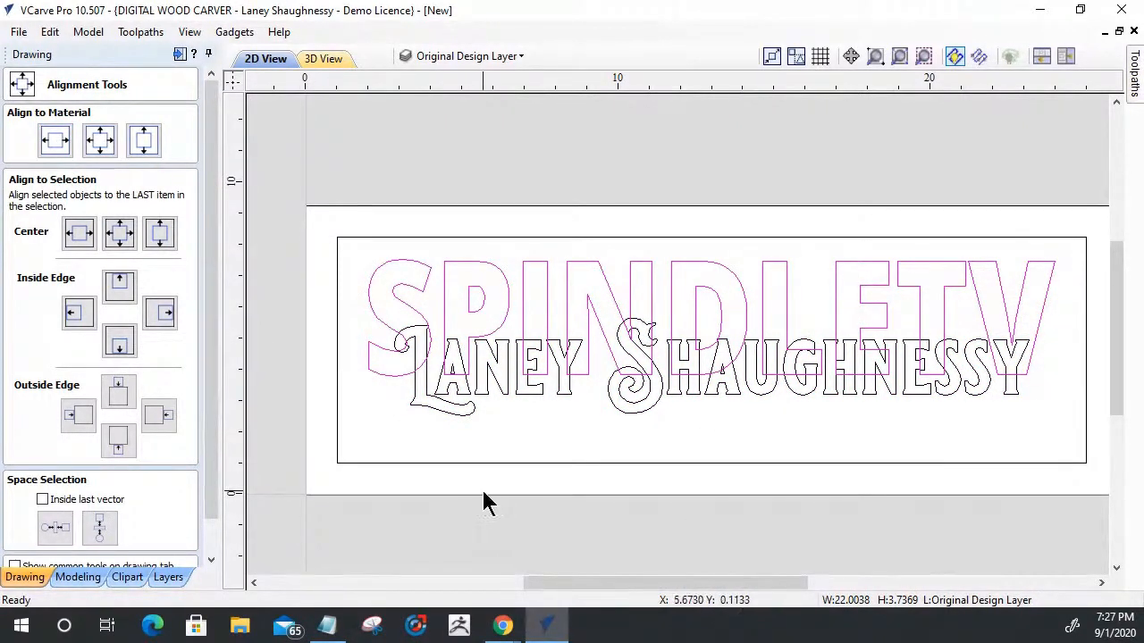
pyautogui.click(210, 559)
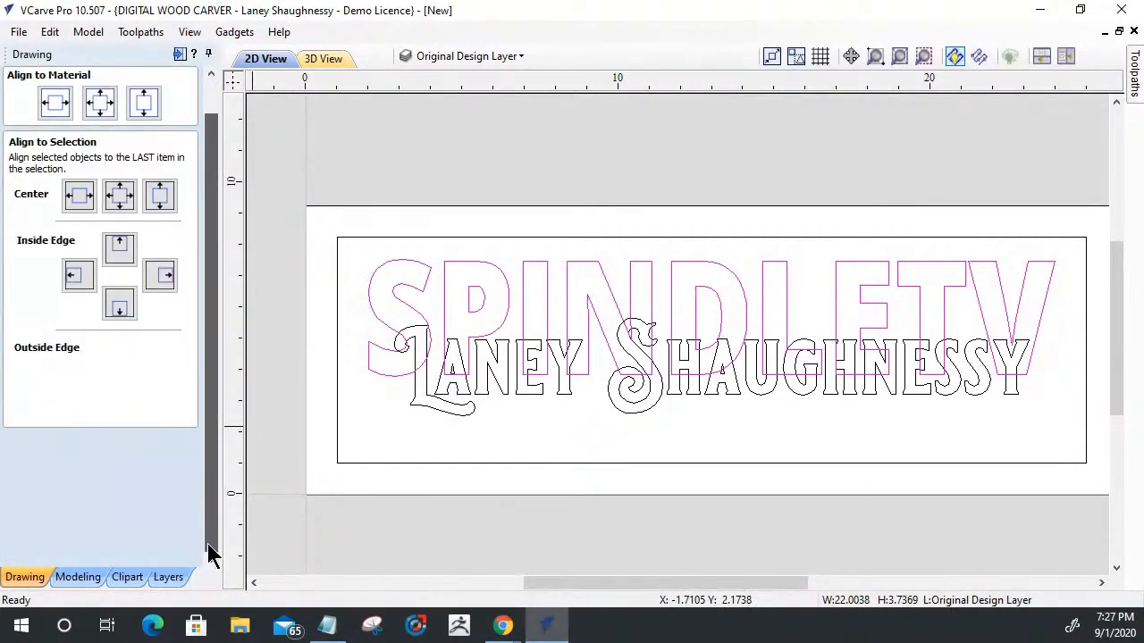
# - Narrow the name text to about 19.8 inches wide and centre it horizontally on the material
pyautogui.press('Escape')
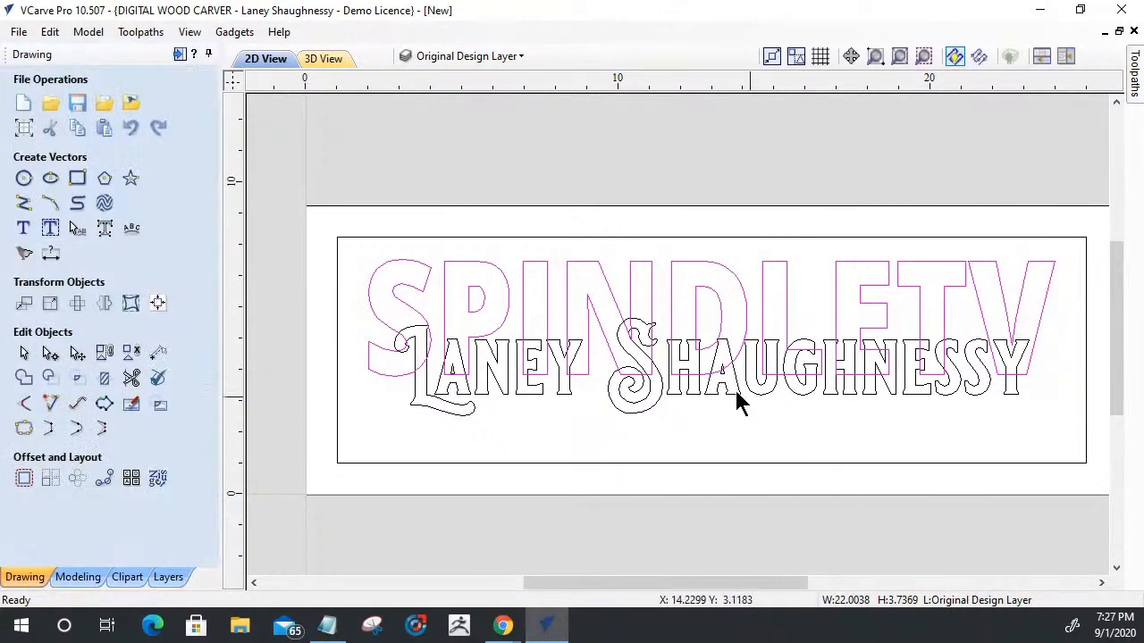
pyautogui.click(1005, 393)
pyautogui.click(1005, 393)
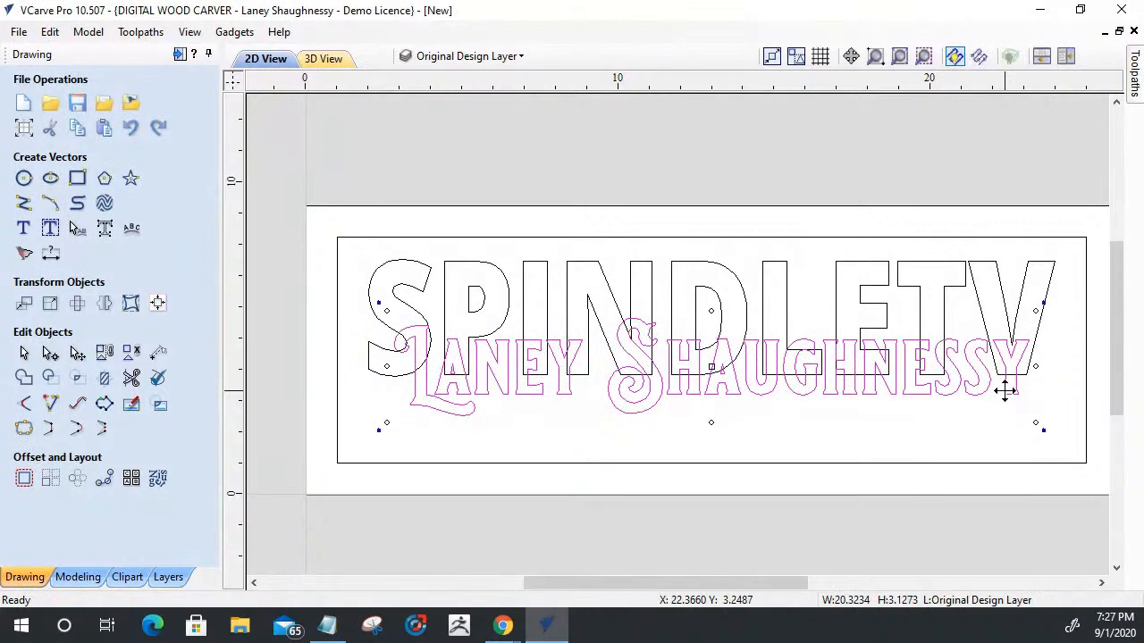
pyautogui.moveTo(1035, 366); pyautogui.dragTo(1018, 367)
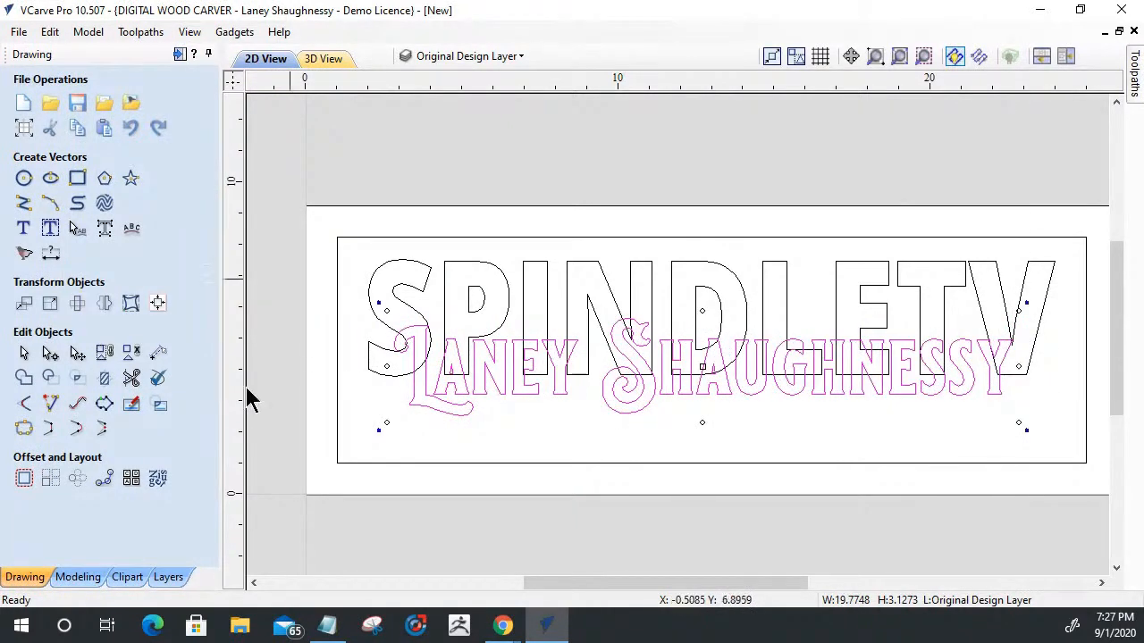
pyautogui.click(157, 306)
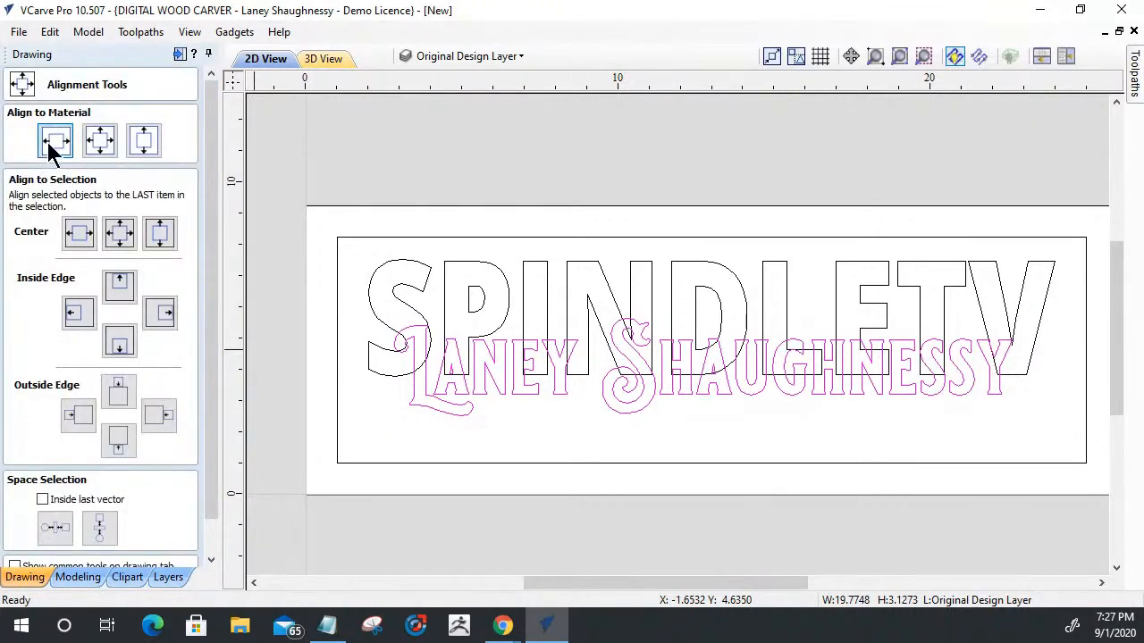
pyautogui.click(54, 138)
pyautogui.click(458, 456)
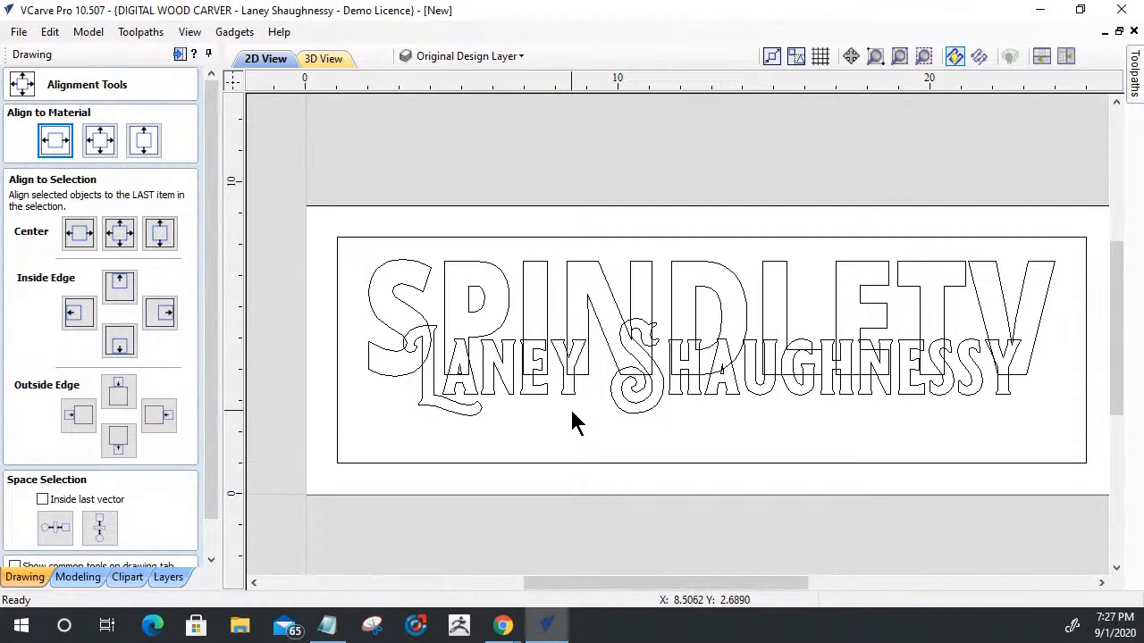
# - Move the name text up over the middle of SPINDLETV and close the alignment tools
pyautogui.click(625, 399)
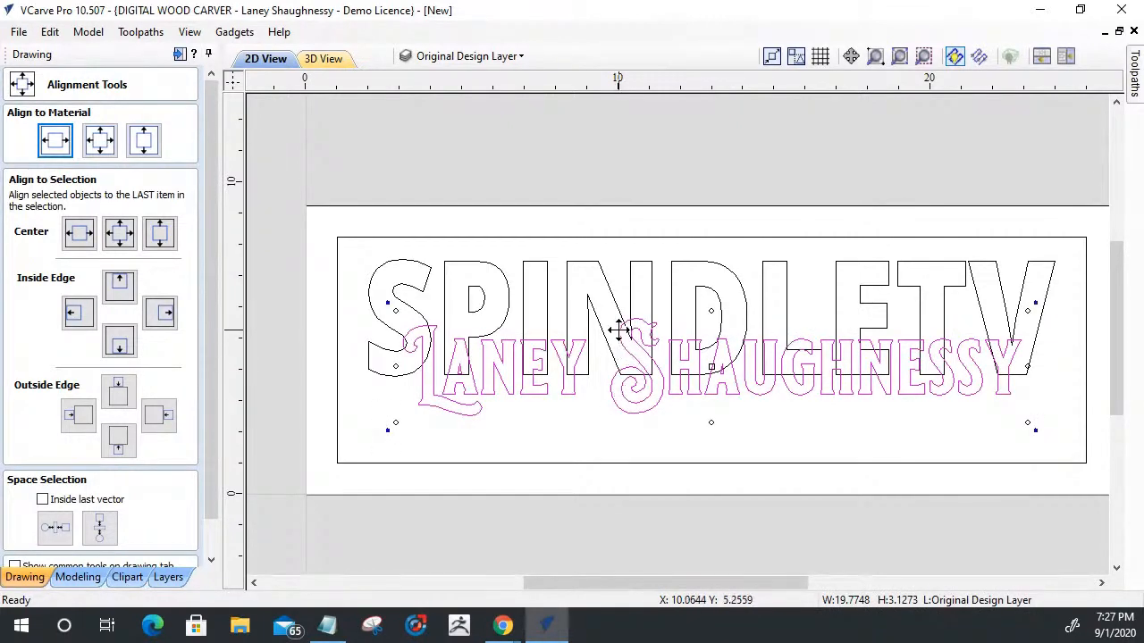
pyautogui.click(618, 331)
pyautogui.click(642, 356)
pyautogui.click(639, 345)
pyautogui.moveTo(714, 365); pyautogui.dragTo(717, 325)
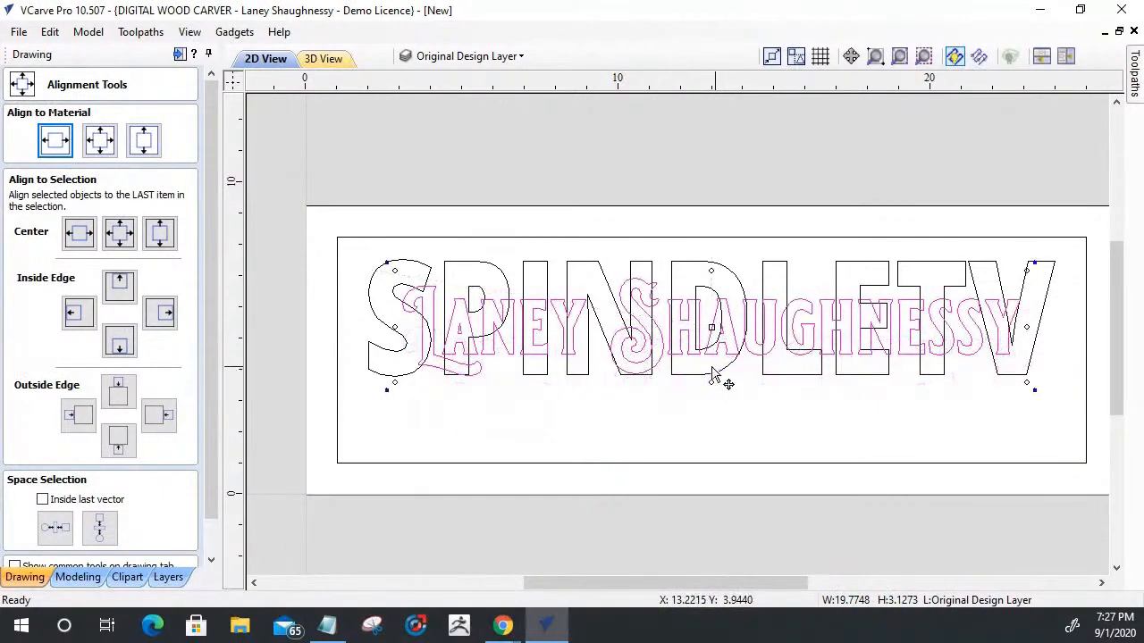
pyautogui.click(209, 556)
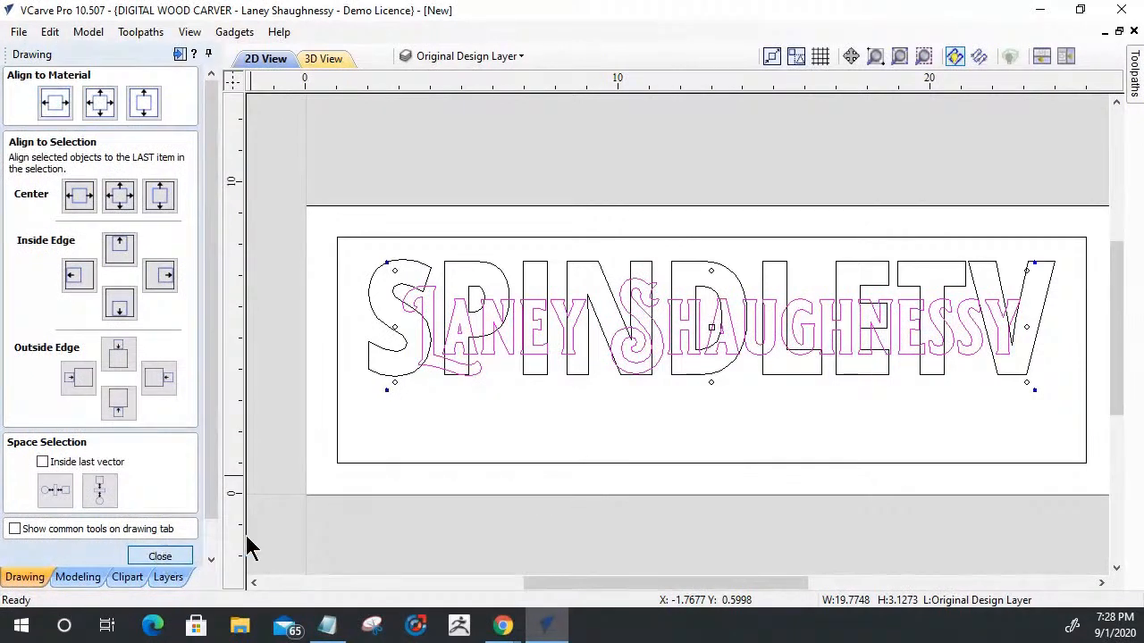
pyautogui.click(160, 556)
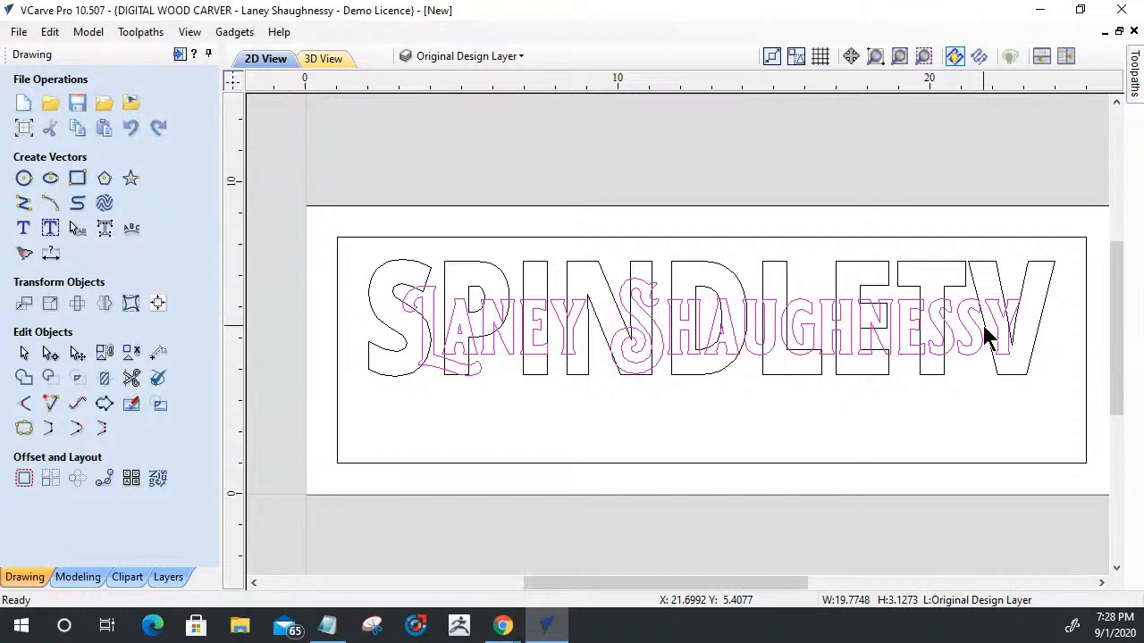
# - Nudge the name text vertically until it overlaps the lower part of SPINDLETV, then deselect it
pyautogui.click(693, 351)
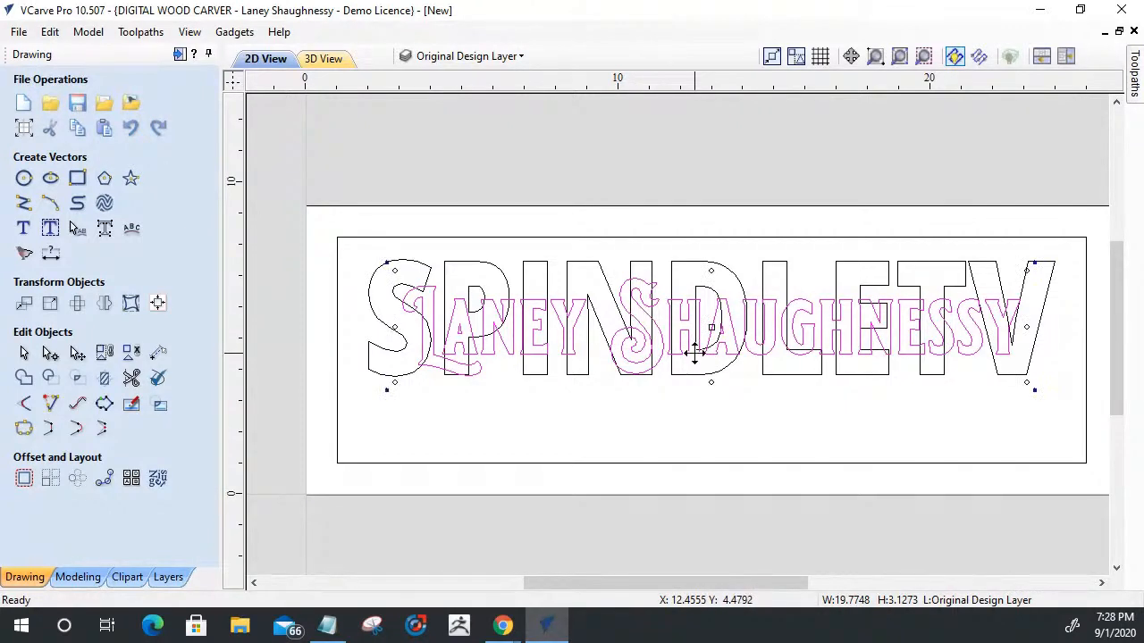
pyautogui.press('Down')
pyautogui.press('Down')
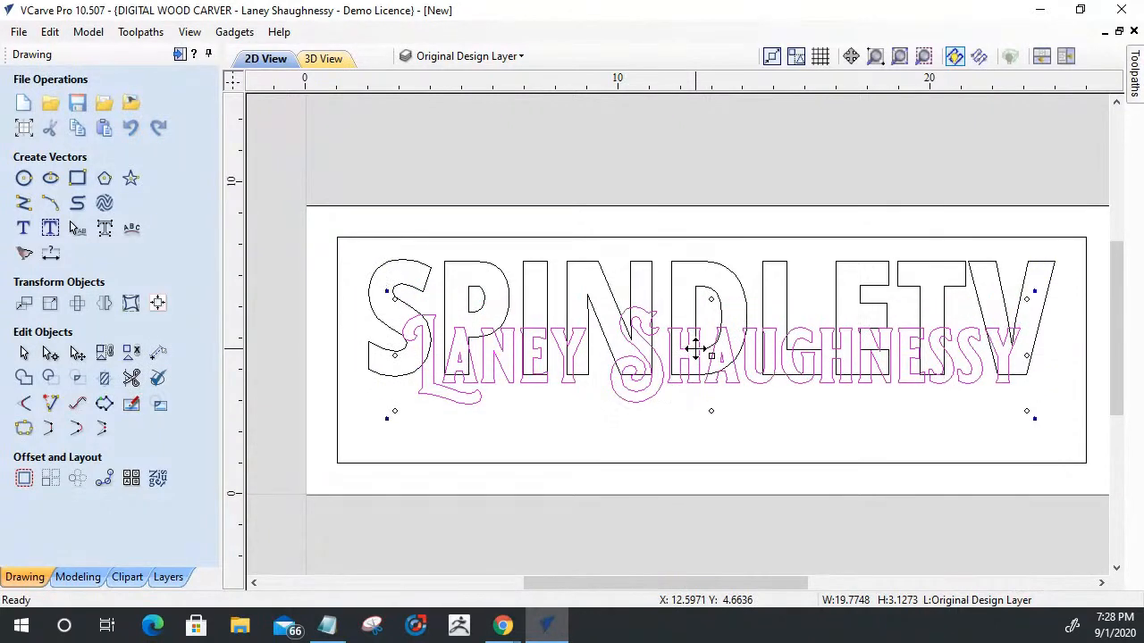
pyautogui.press('Down')
pyautogui.press('Down')
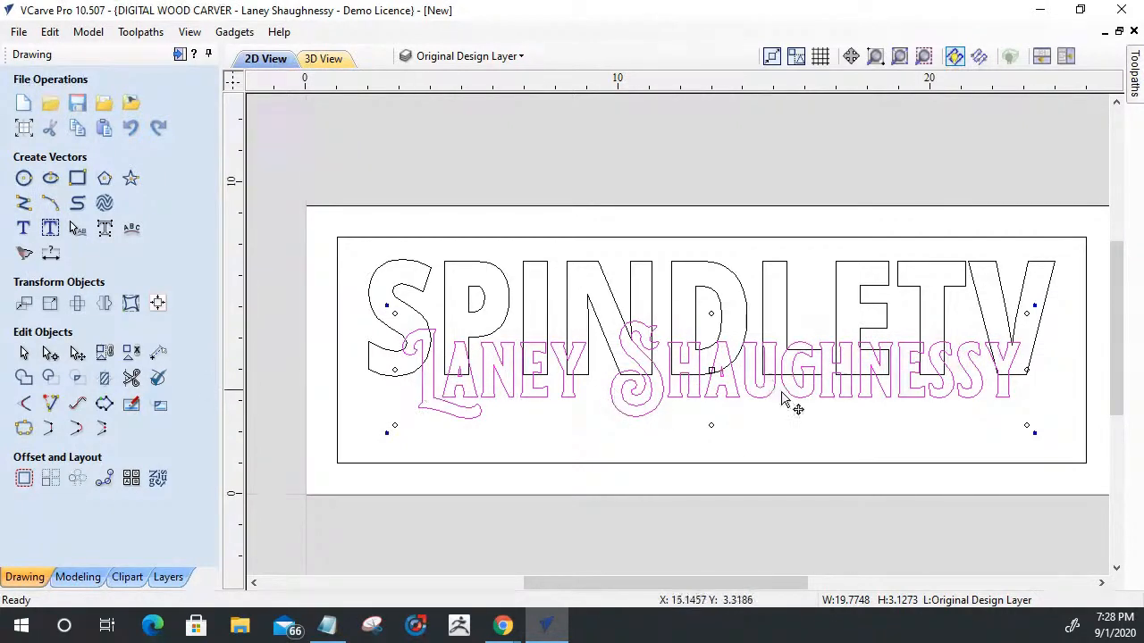
pyautogui.press('Up')
pyautogui.press('Up')
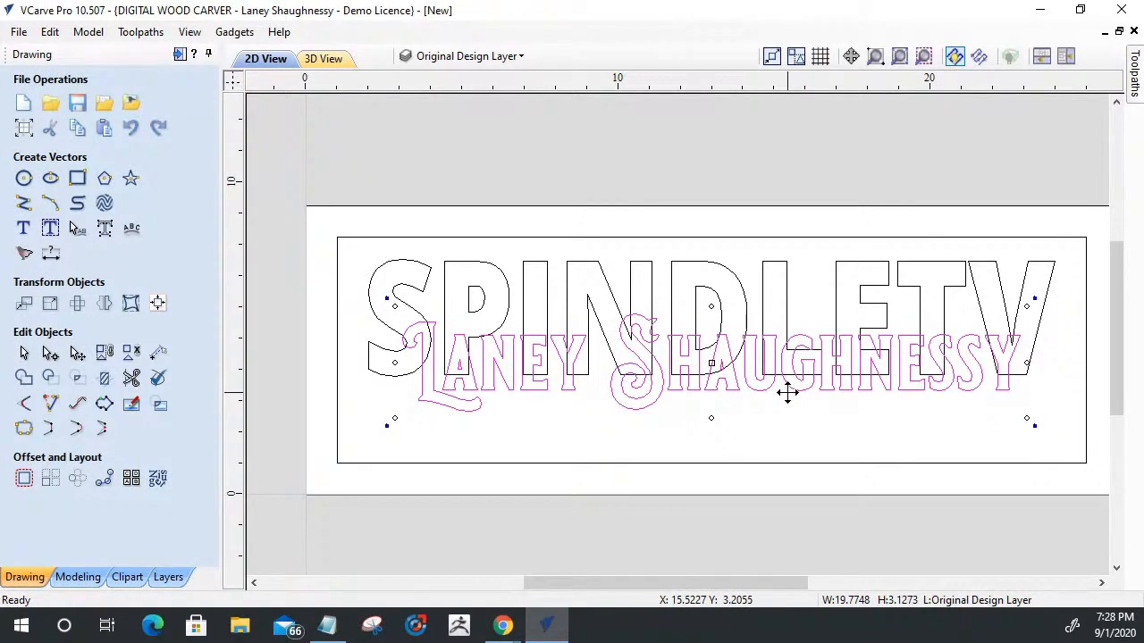
pyautogui.click(745, 439)
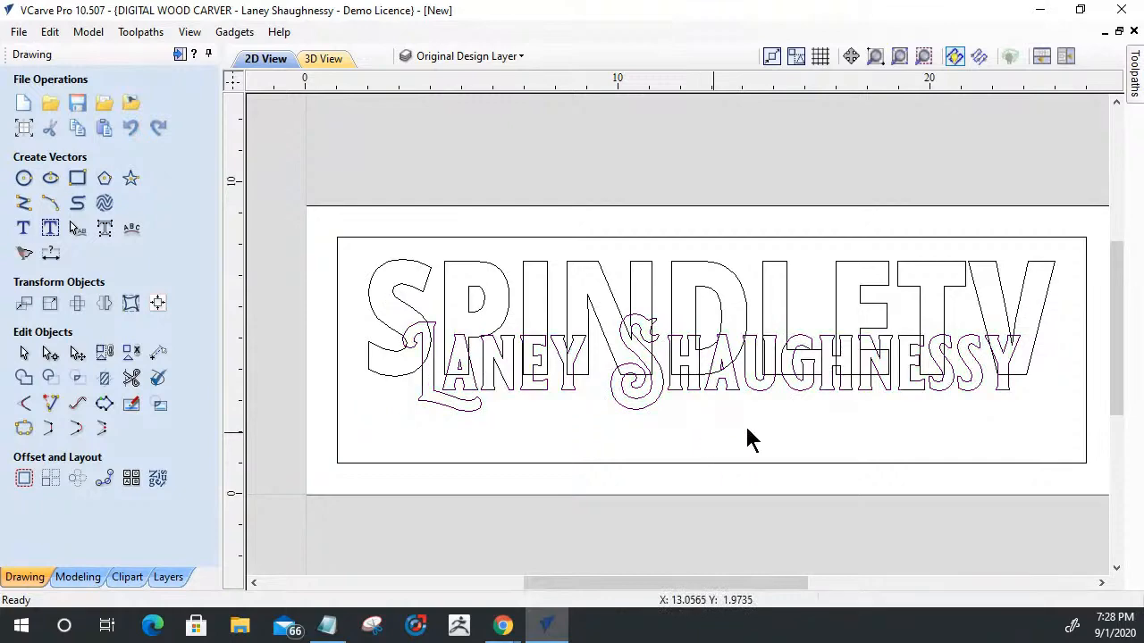
# - Start a new text object with bold style and a text height of 0.75 inches
pyautogui.scroll(-2, 888, 299)
pyautogui.scroll(-3, 883, 387)
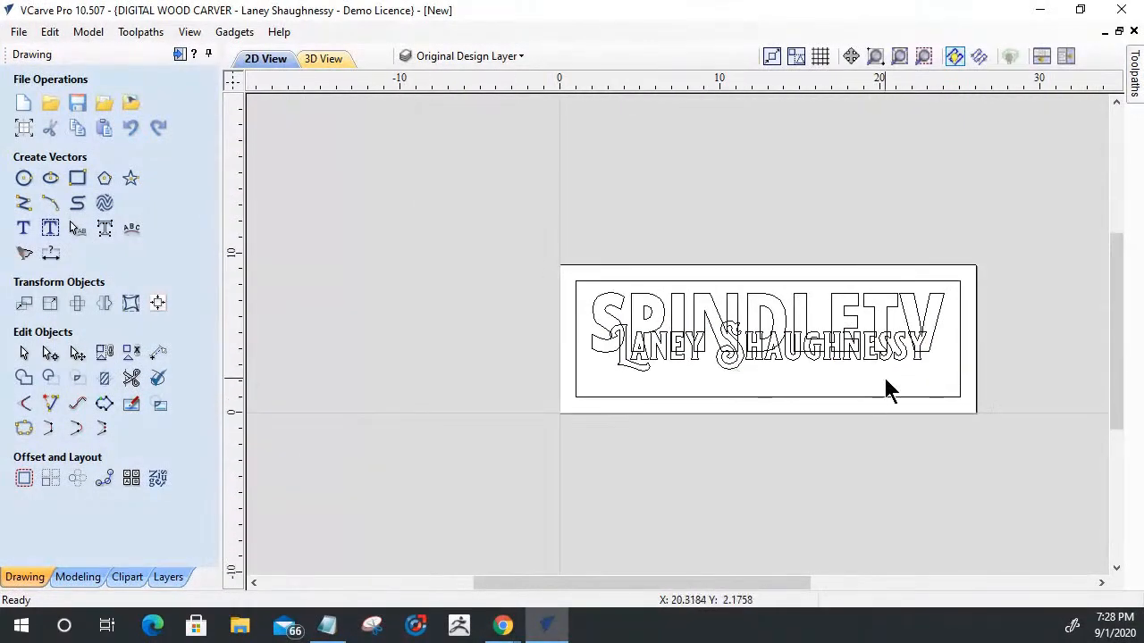
pyautogui.scroll(3, 884, 388)
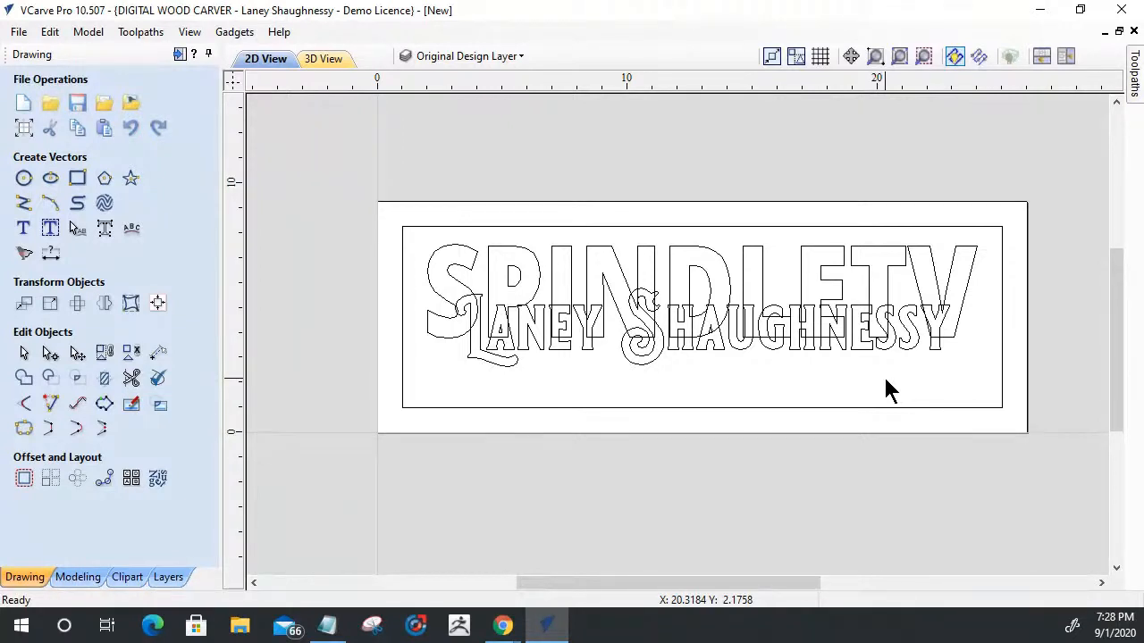
pyautogui.click(23, 229)
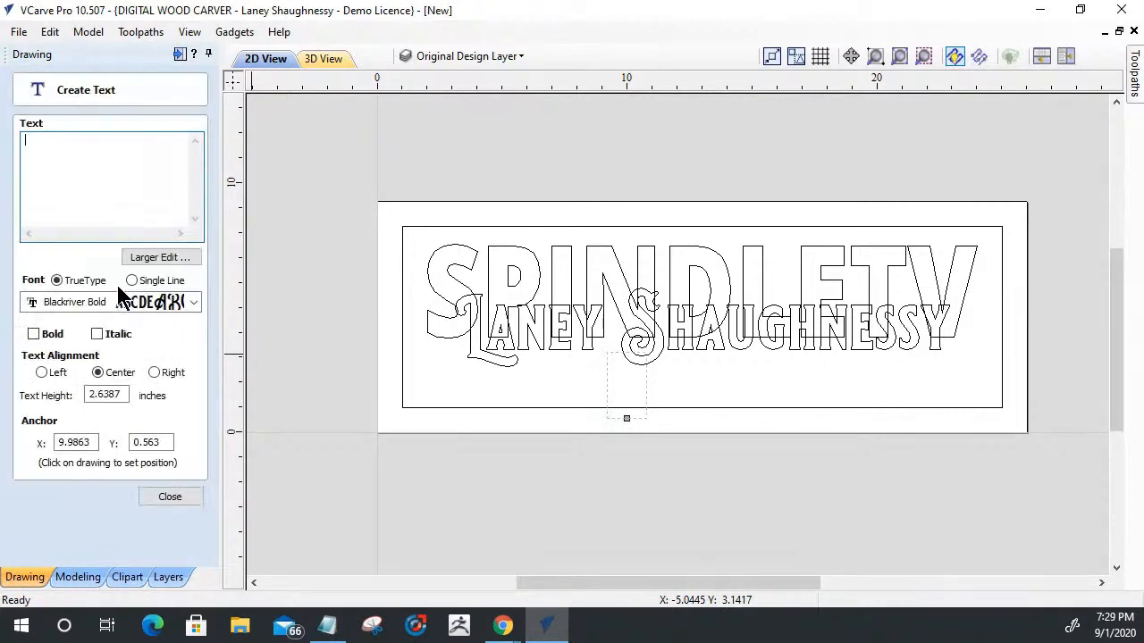
pyautogui.click(33, 334)
pyautogui.moveTo(122, 397); pyautogui.dragTo(47, 393)
pyautogui.write('.75')
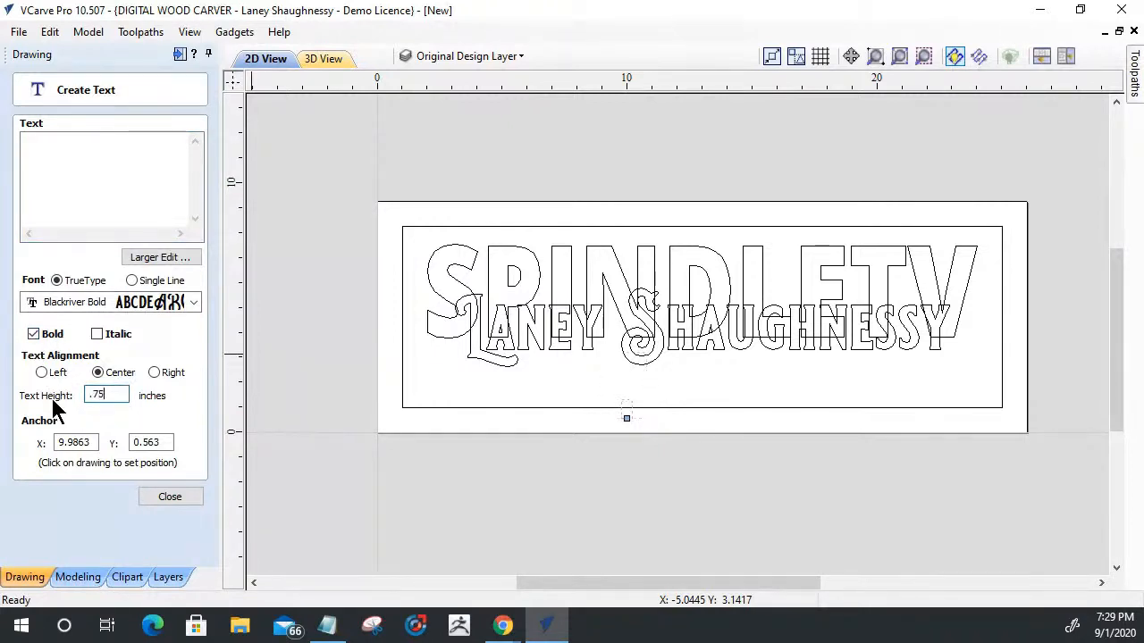
# - Enter "YOur Source For CAD/CAM Training Videos" as the new text's content
pyautogui.click(41, 148)
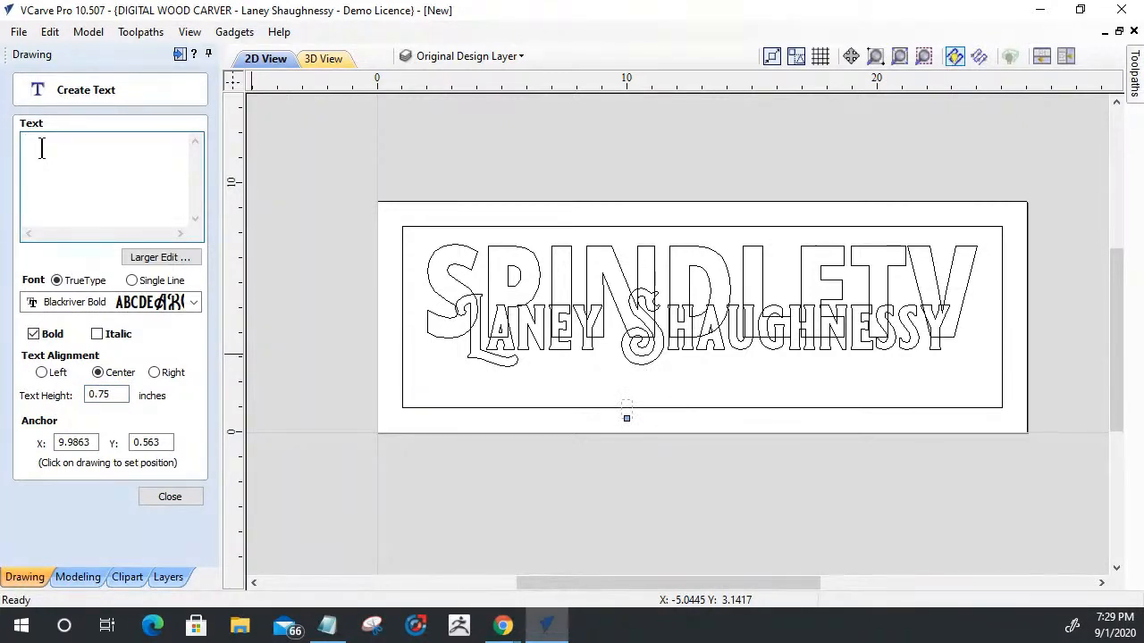
pyautogui.write('YOUR Sou')
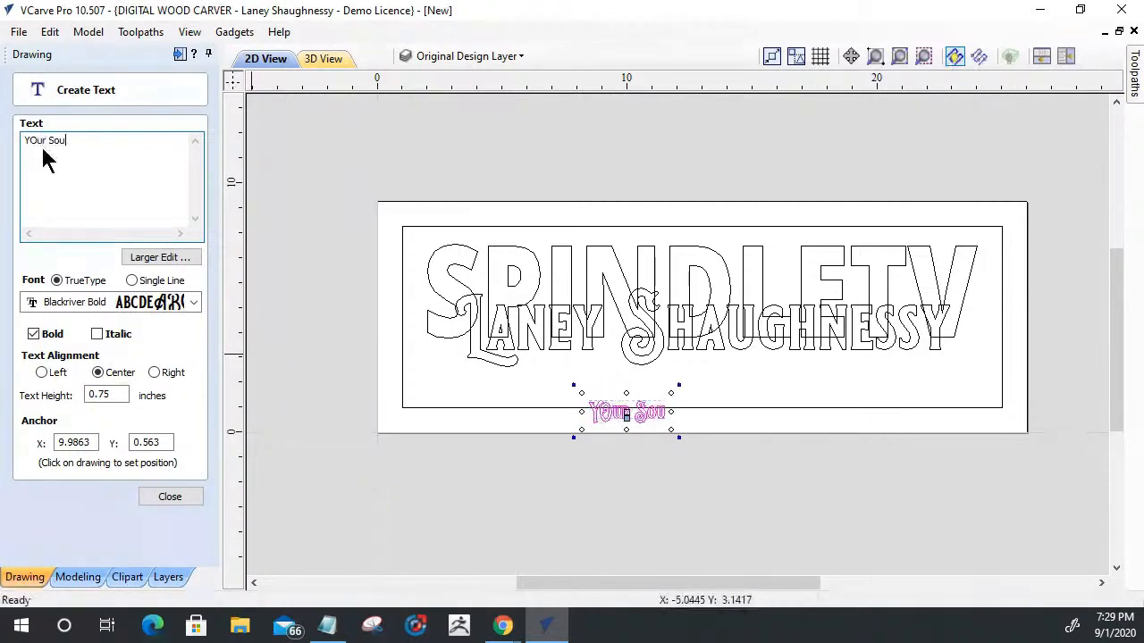
pyautogui.write('rce For CAD?CAM')
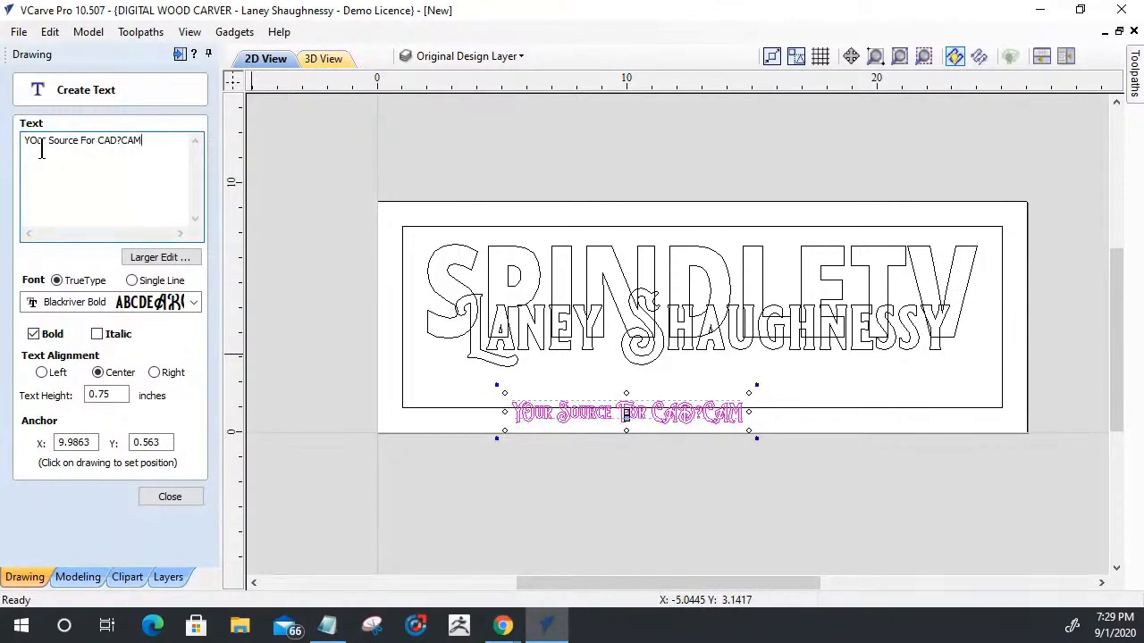
pyautogui.press('BackSpace')
pyautogui.press('BackSpace')
pyautogui.press('BackSpace')
pyautogui.press('BackSpace')
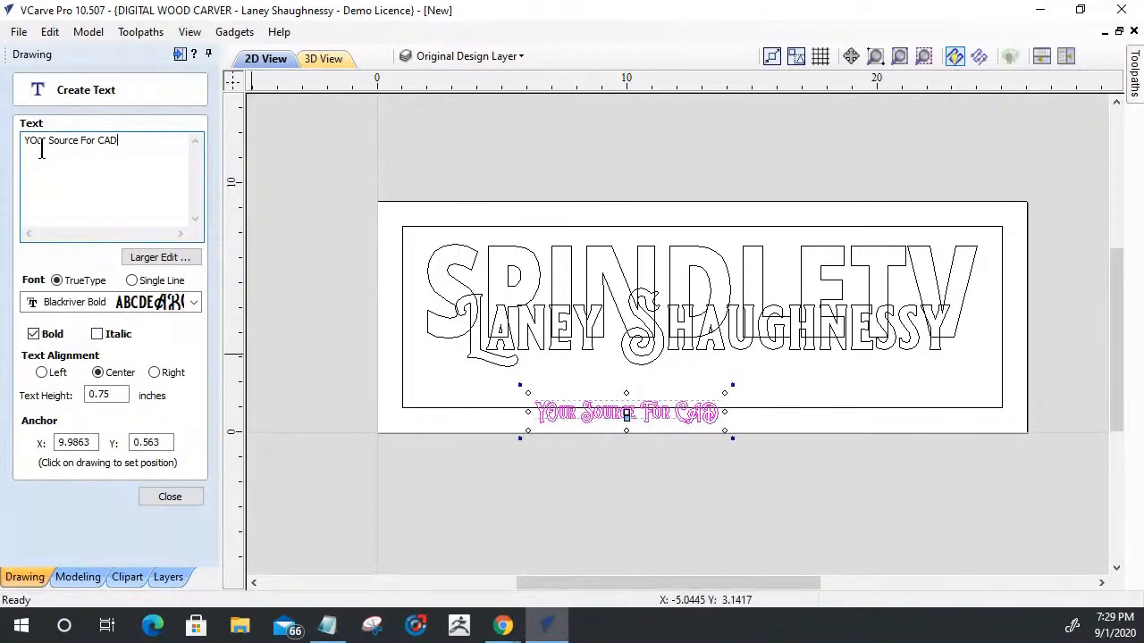
pyautogui.write('/CAM TRainin')
pyautogui.press('BackSpace')
pyautogui.press('BackSpace')
pyautogui.press('BackSpace')
pyautogui.press('BackSpace')
pyautogui.press('BackSpace')
pyautogui.press('BackSpace')
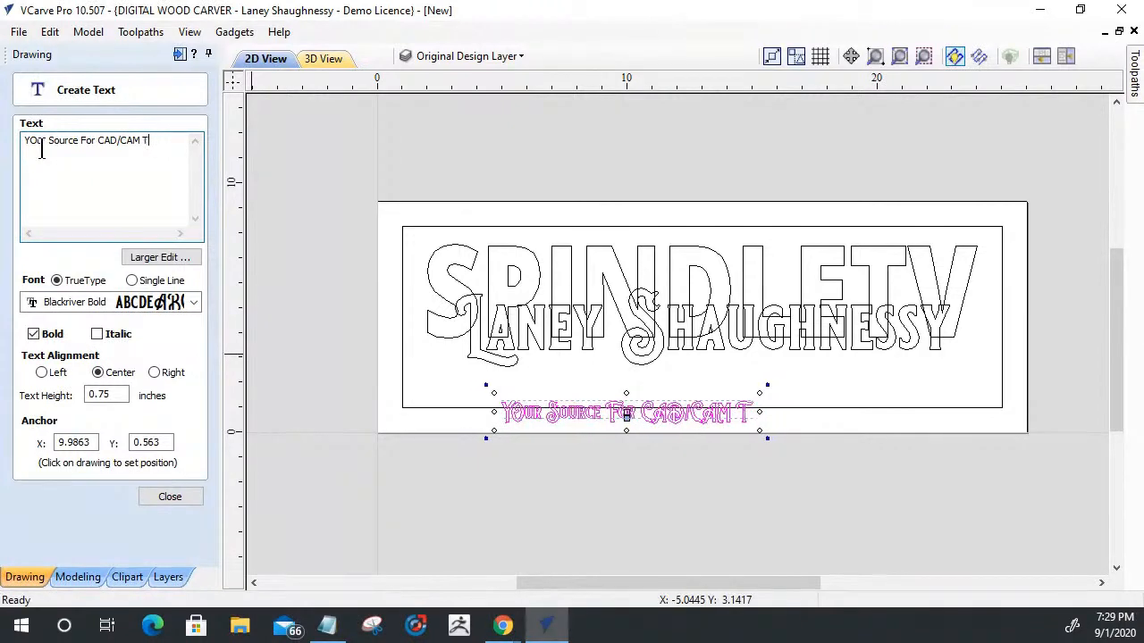
pyautogui.write('raining ')
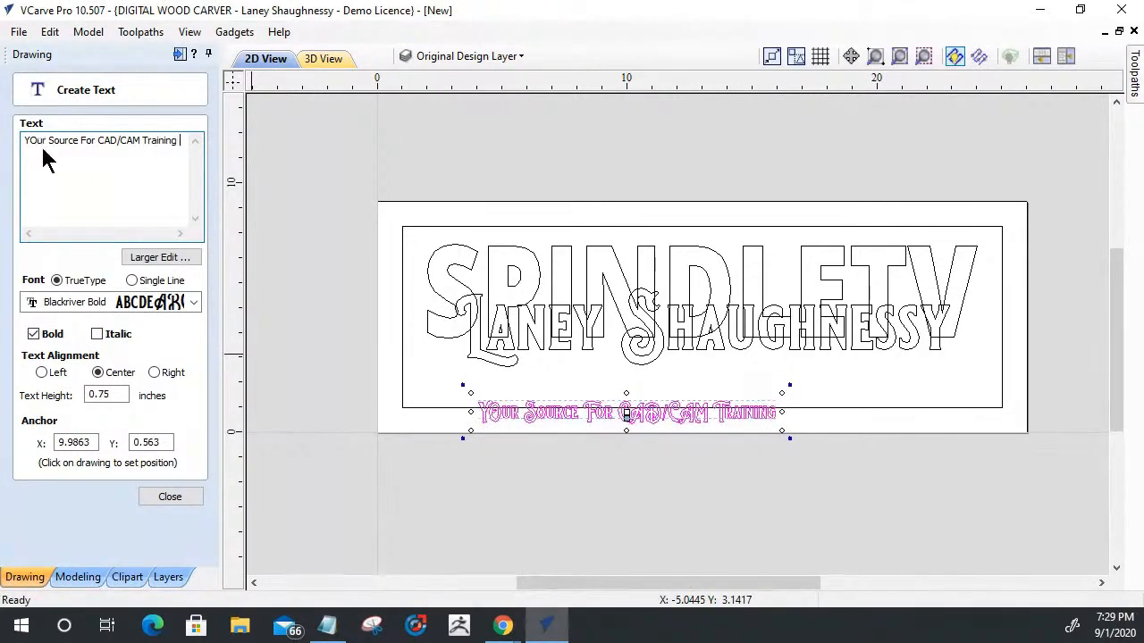
pyautogui.write('Vid')
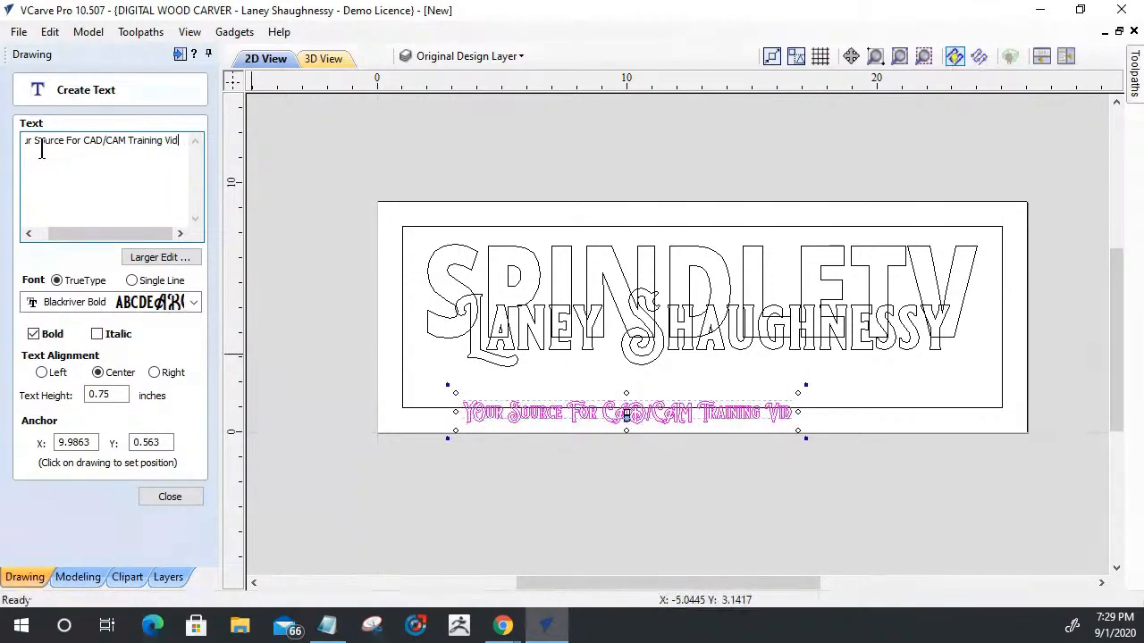
pyautogui.write('eos')
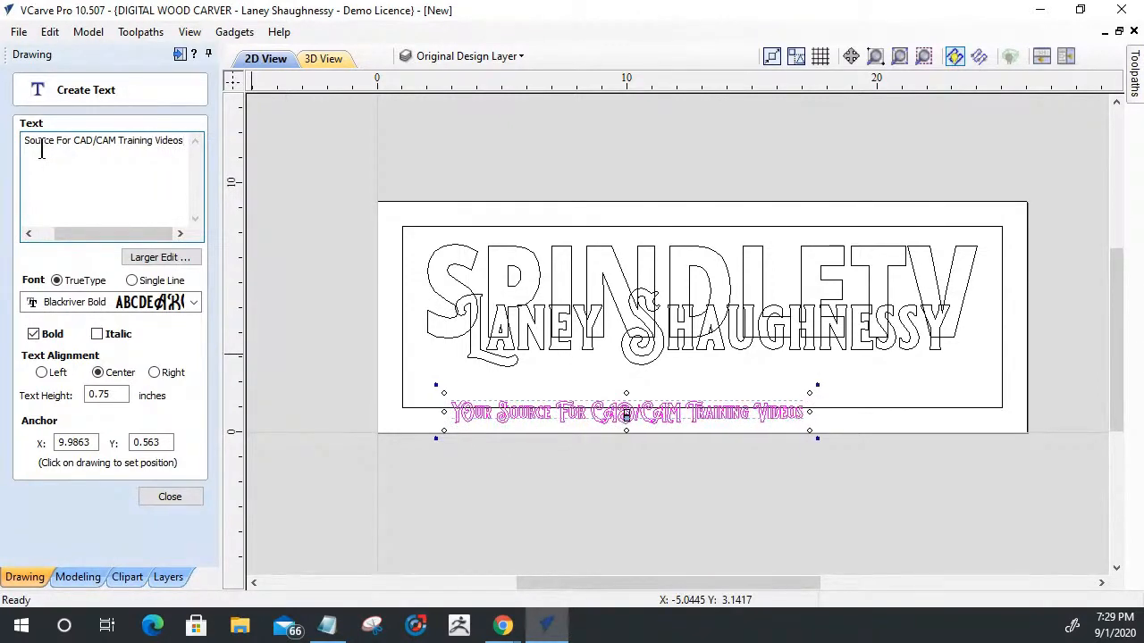
# - Move the tagline inside the border below the name text, at about X 13.1, Y 1.6, and set its font to Open Sans ExtraBold
pyautogui.scroll(3, 543, 498)
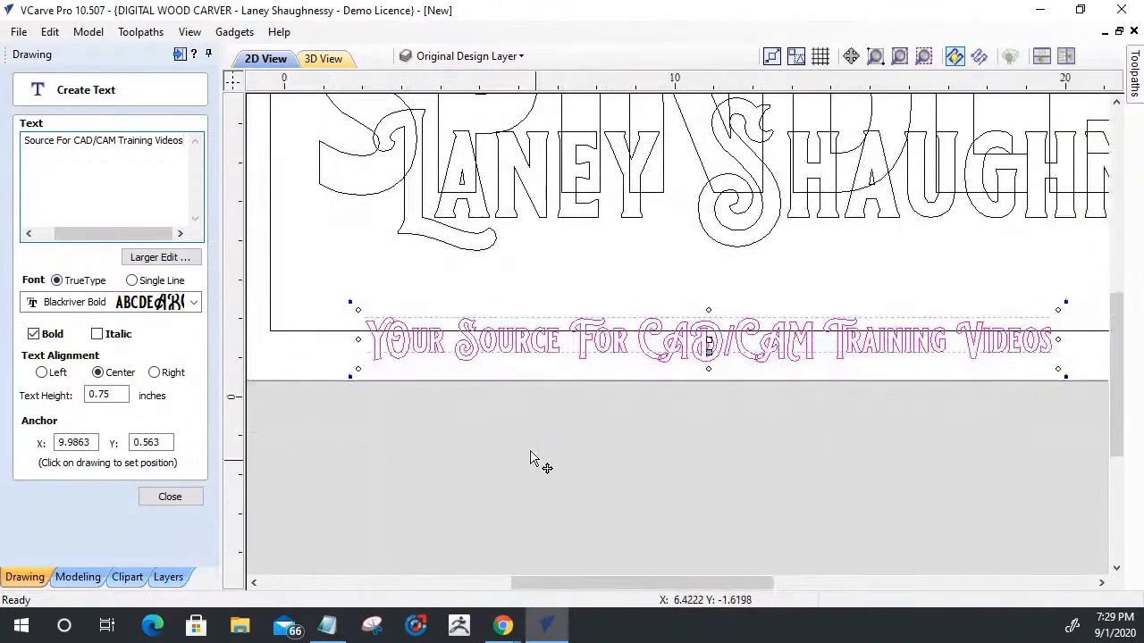
pyautogui.moveTo(623, 391); pyautogui.dragTo(770, 338)
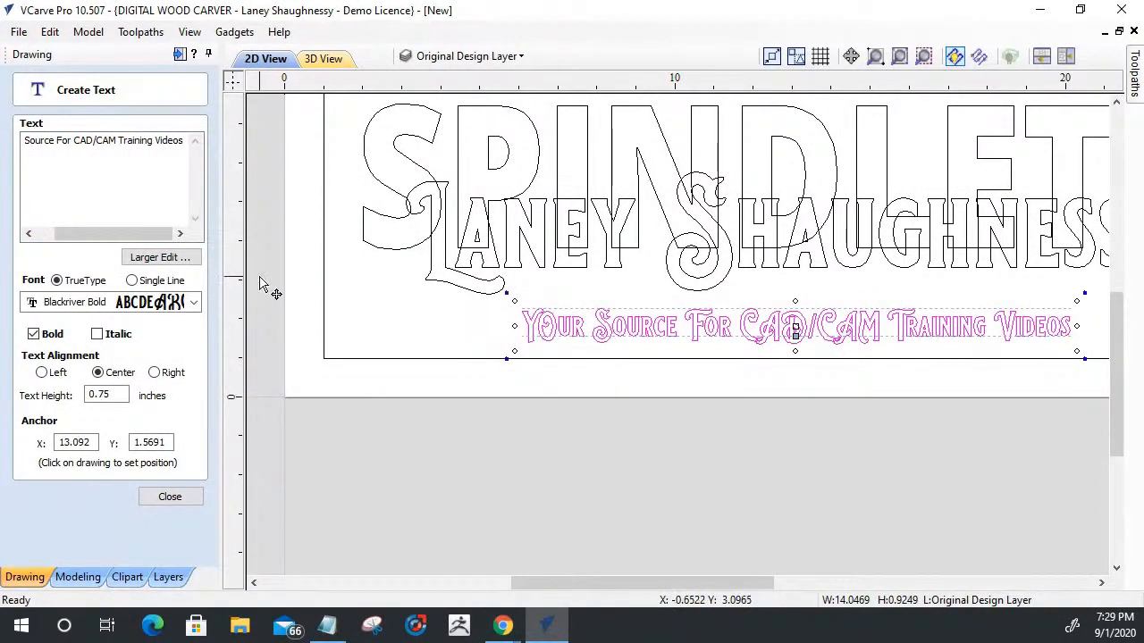
pyautogui.click(194, 302)
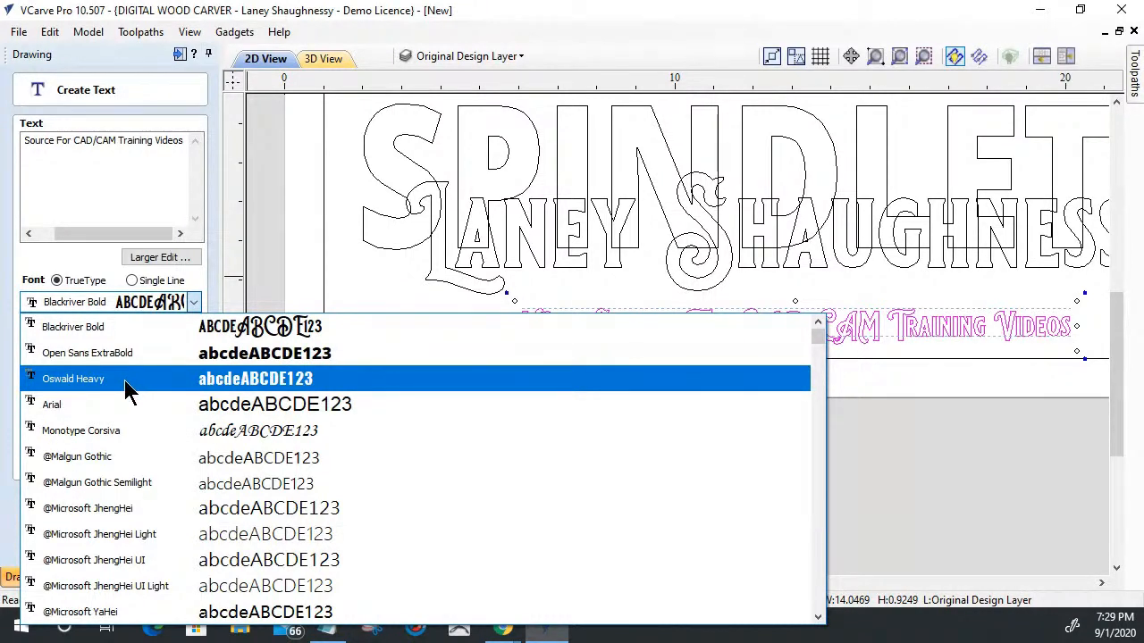
pyautogui.click(127, 354)
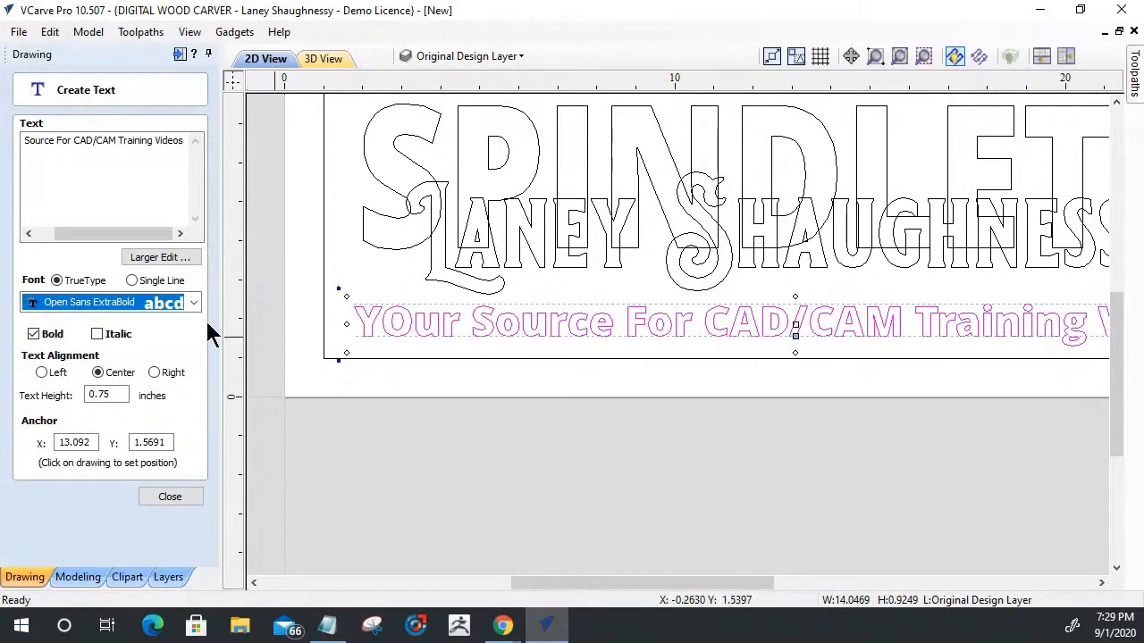
# - Correct the tagline's first word to "Your" and check the rest of its wording
pyautogui.moveTo(55, 143); pyautogui.dragTo(2, 150)
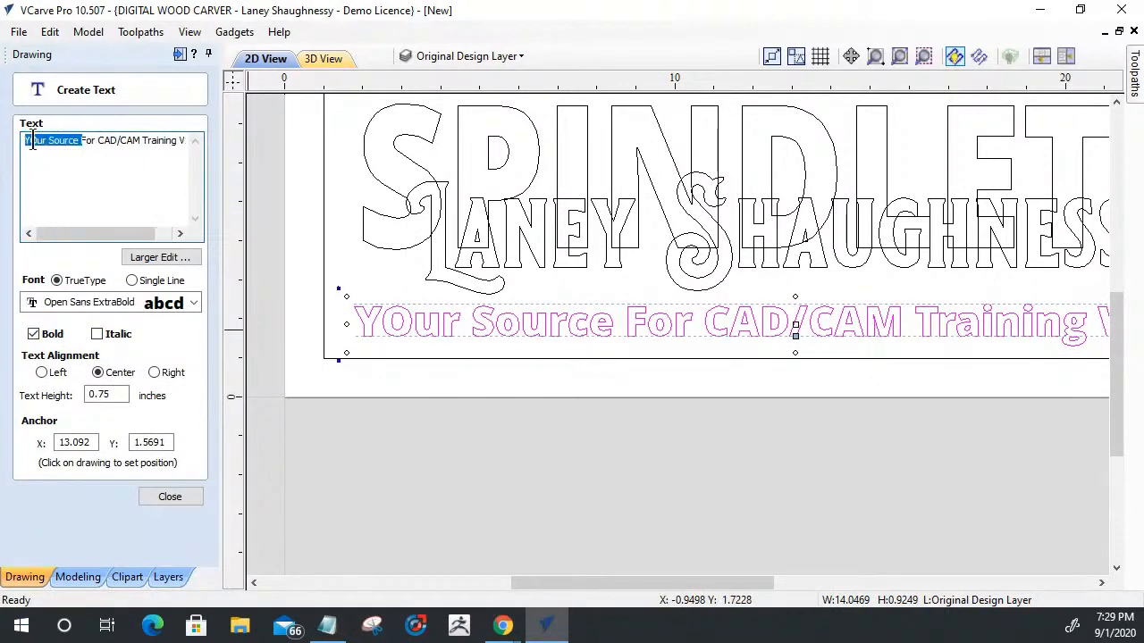
pyautogui.click(33, 143)
pyautogui.press('Delete')
pyautogui.write('o')
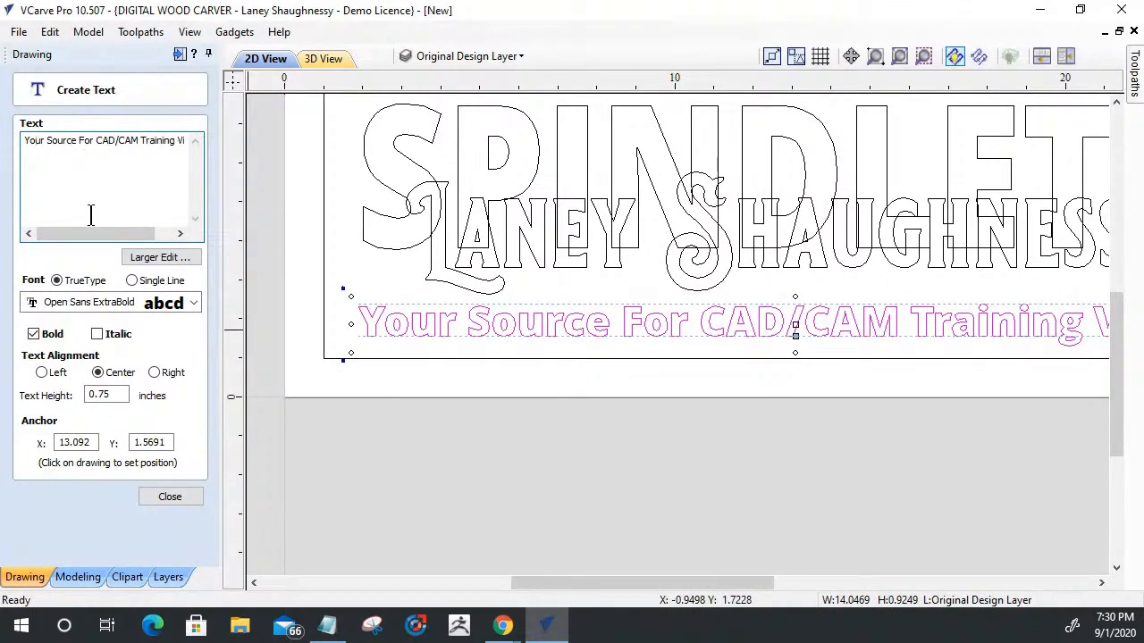
pyautogui.moveTo(79, 234); pyautogui.dragTo(119, 246)
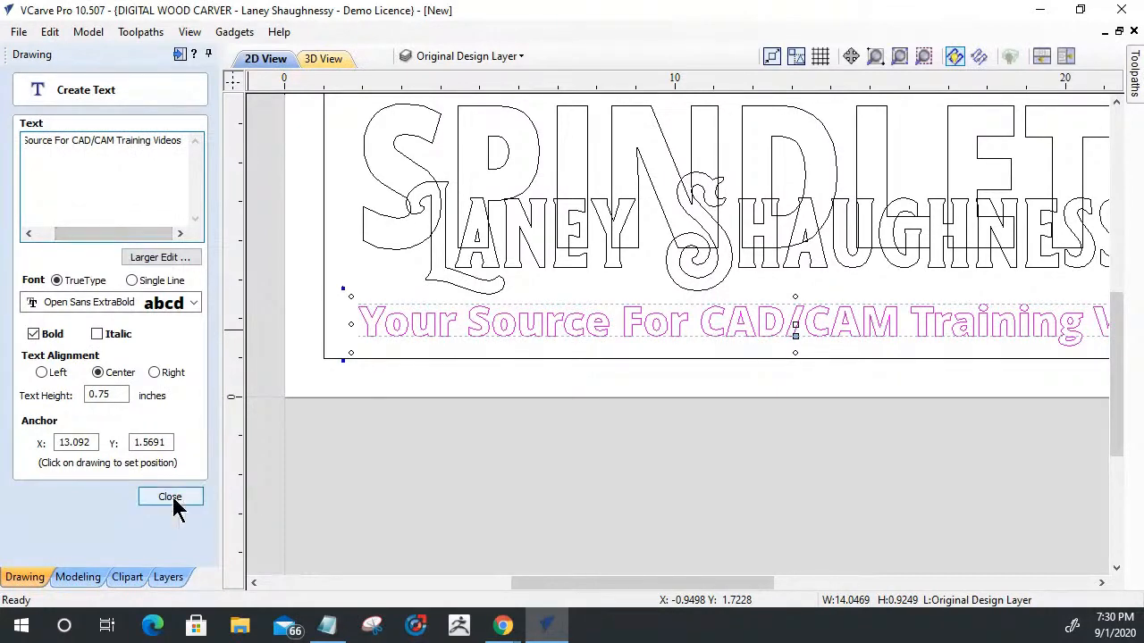
# - Center the tagline text horizontally in the material and deselect it
pyautogui.scroll(-3, 571, 359)
pyautogui.scroll(1, 780, 335)
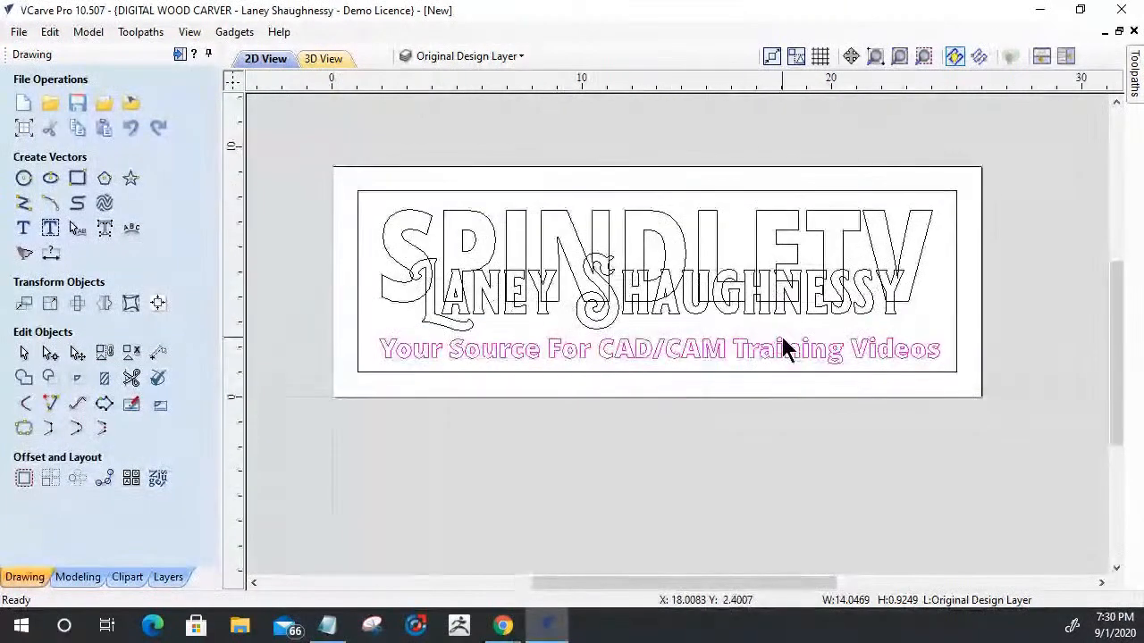
pyautogui.click(653, 362)
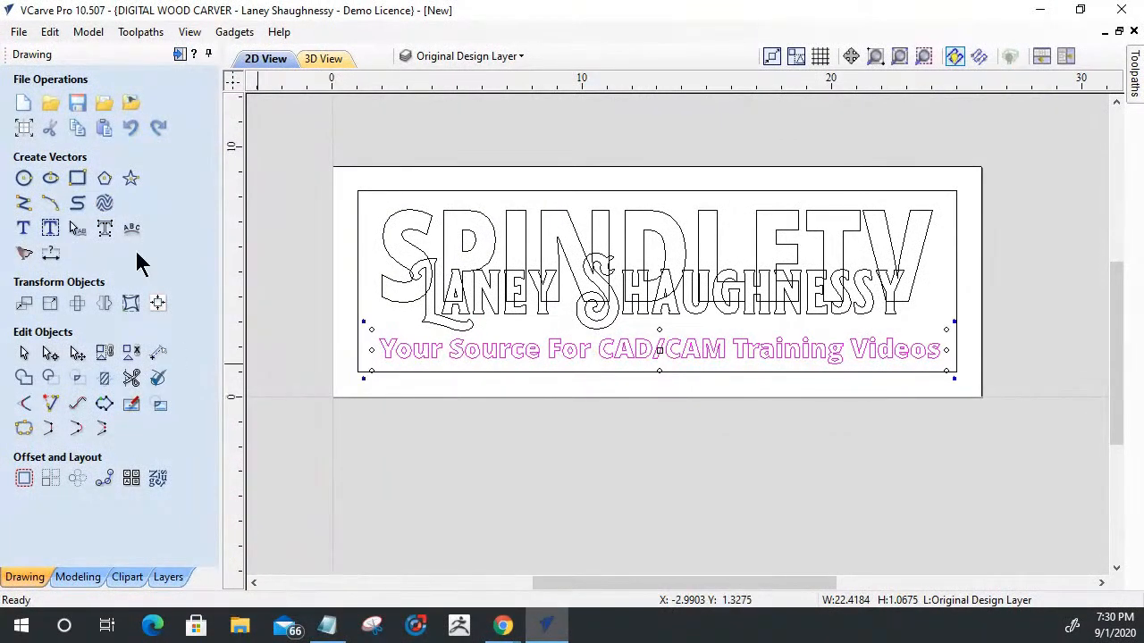
pyautogui.click(156, 305)
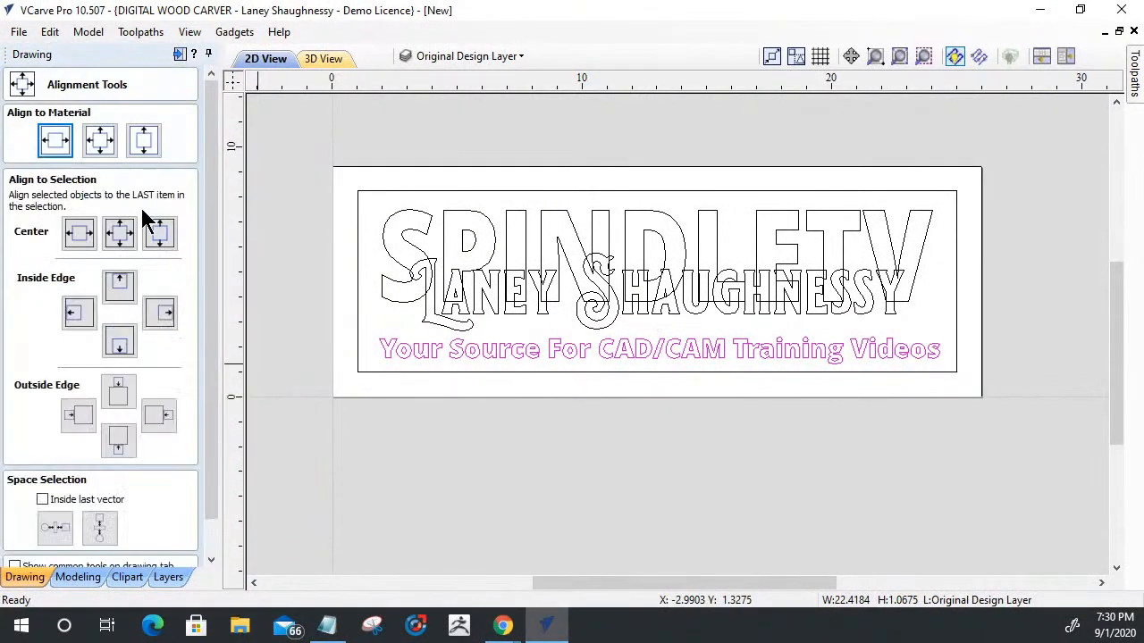
pyautogui.click(53, 140)
pyautogui.click(577, 443)
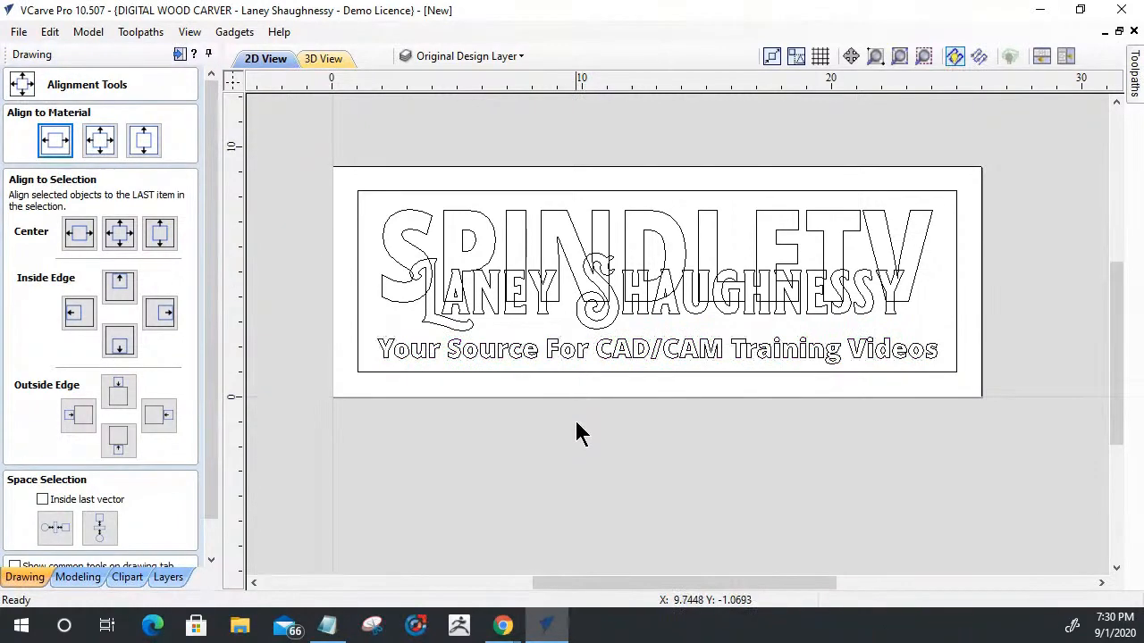
# - Nudge the tagline slightly down within the border and close the alignment tools
pyautogui.scroll(1, 577, 358)
pyautogui.scroll(1, 578, 356)
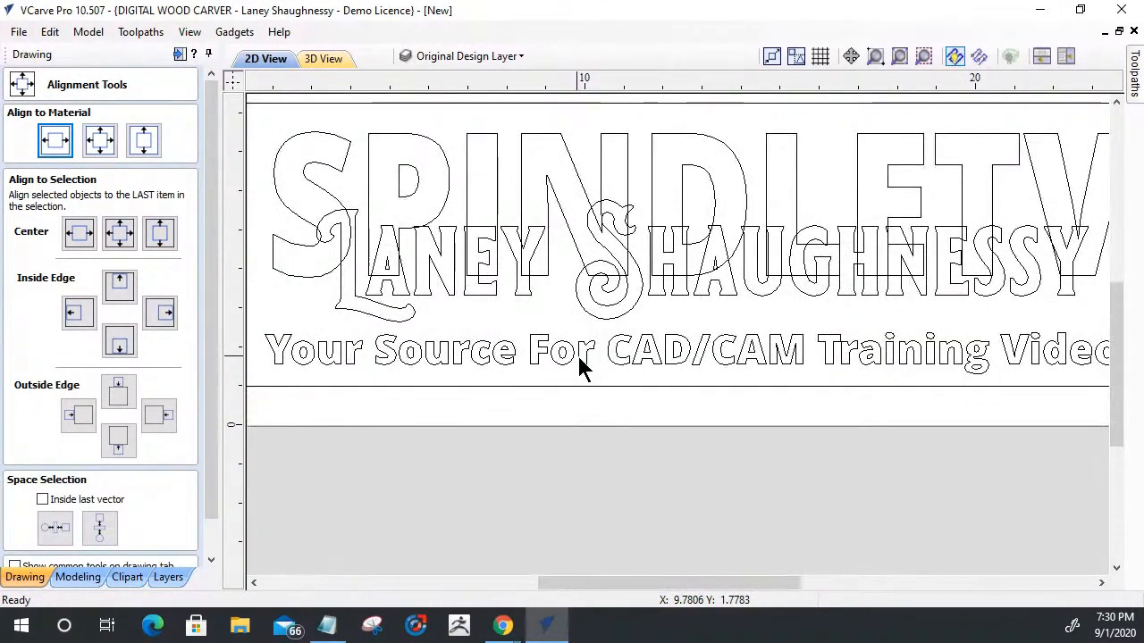
pyautogui.click(580, 361)
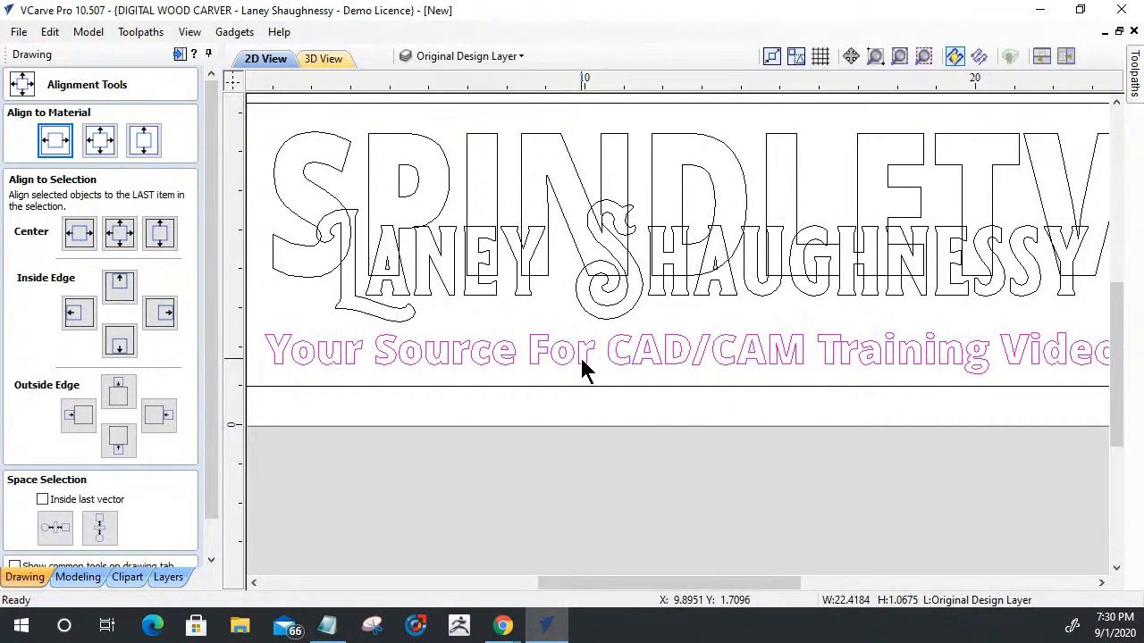
pyautogui.press('Down')
pyautogui.scroll(-1, 608, 418)
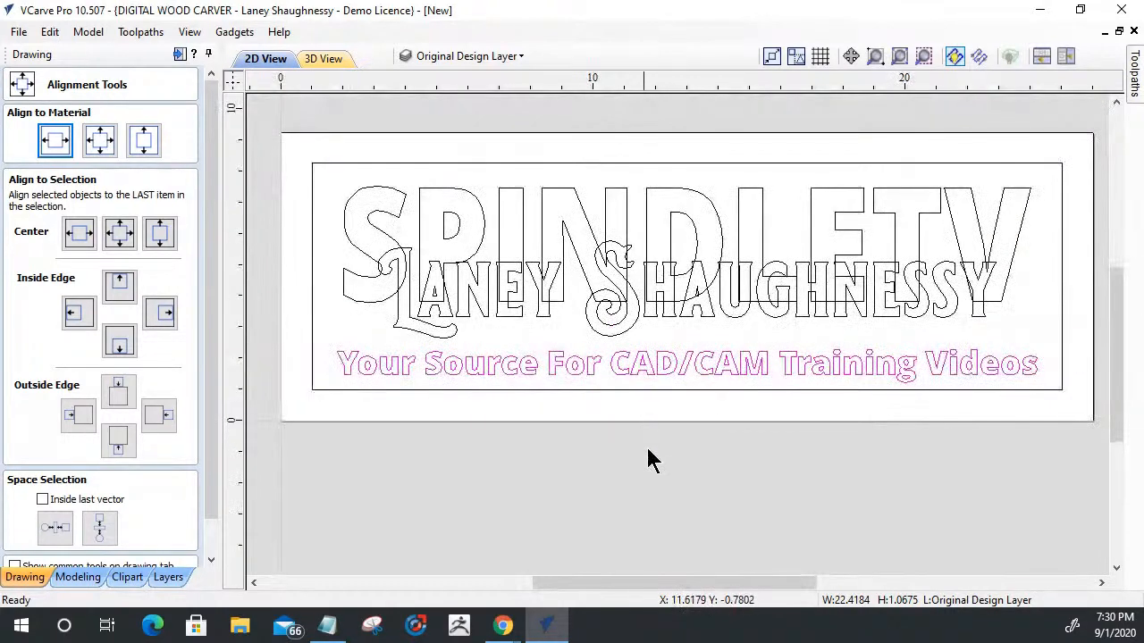
pyautogui.scroll(1, 654, 463)
pyautogui.scroll(-1, 661, 474)
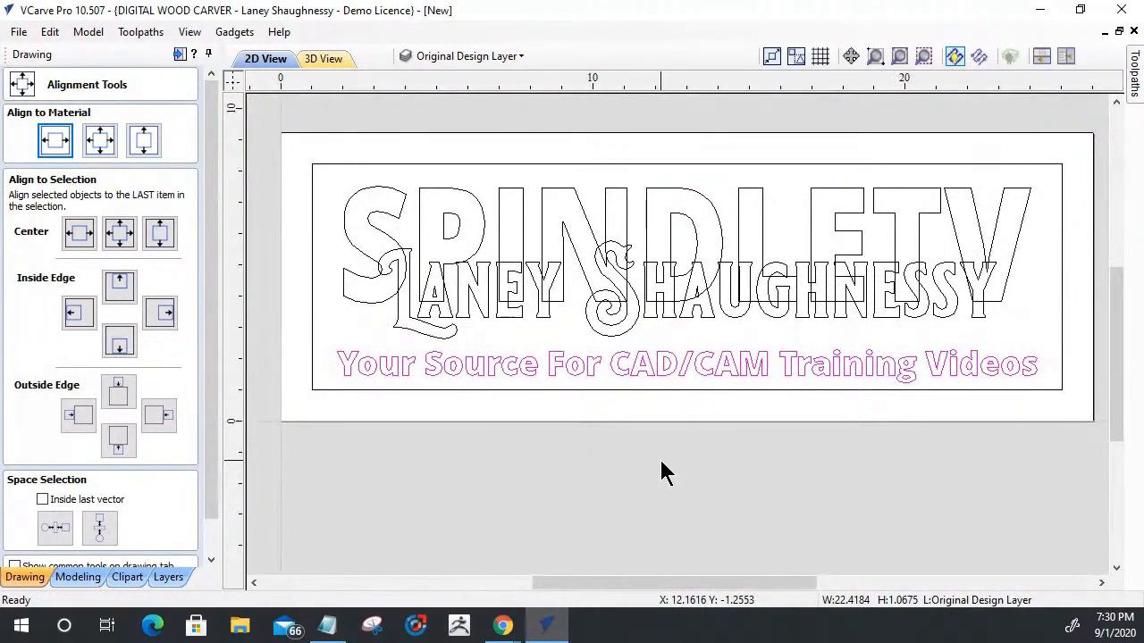
pyautogui.click(210, 559)
pyautogui.click(161, 556)
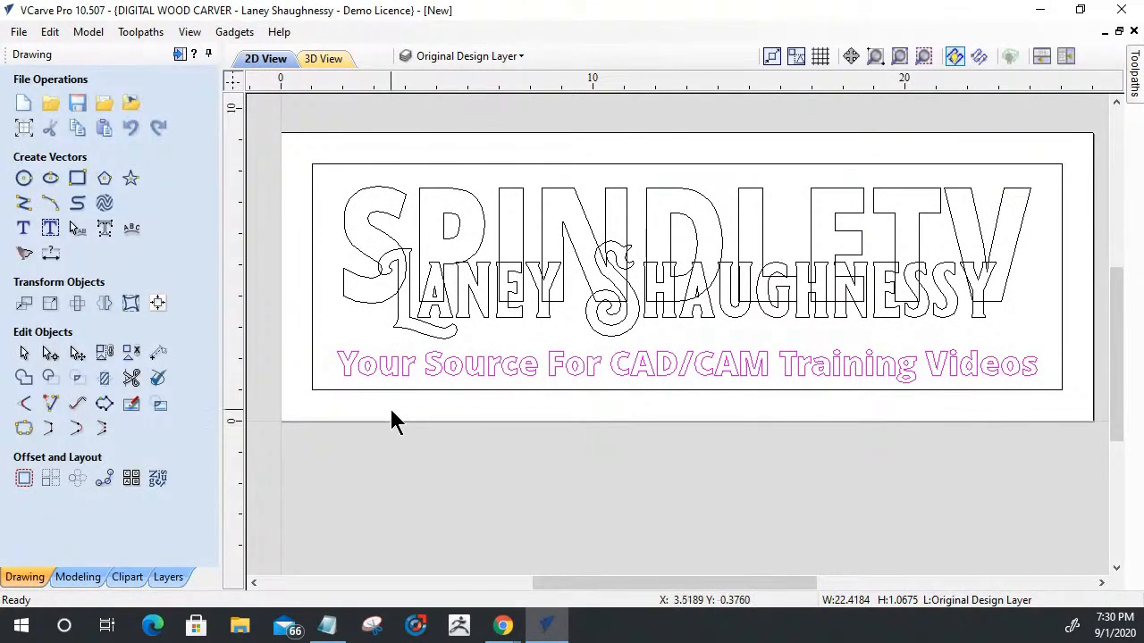
# - Examine the tagline's letter outlines up close and its placement inside the border
pyautogui.scroll(3, 397, 411)
pyautogui.scroll(2, 681, 273)
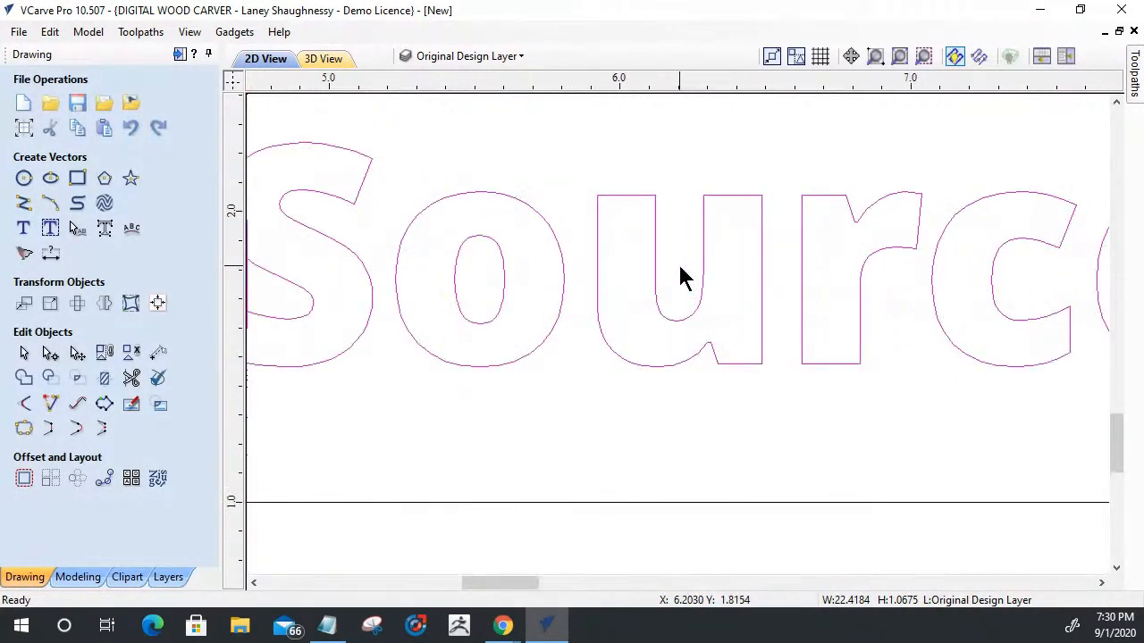
pyautogui.scroll(-4, 674, 268)
pyautogui.scroll(-1, 641, 268)
pyautogui.scroll(5, 885, 291)
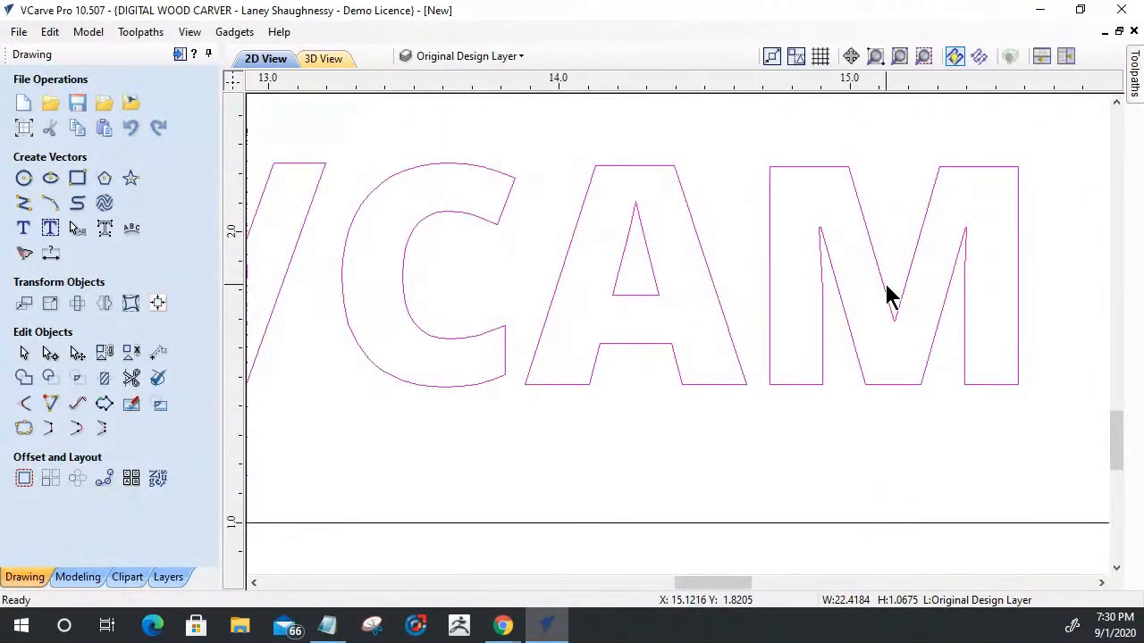
pyautogui.scroll(-4, 887, 295)
pyautogui.scroll(-1, 749, 374)
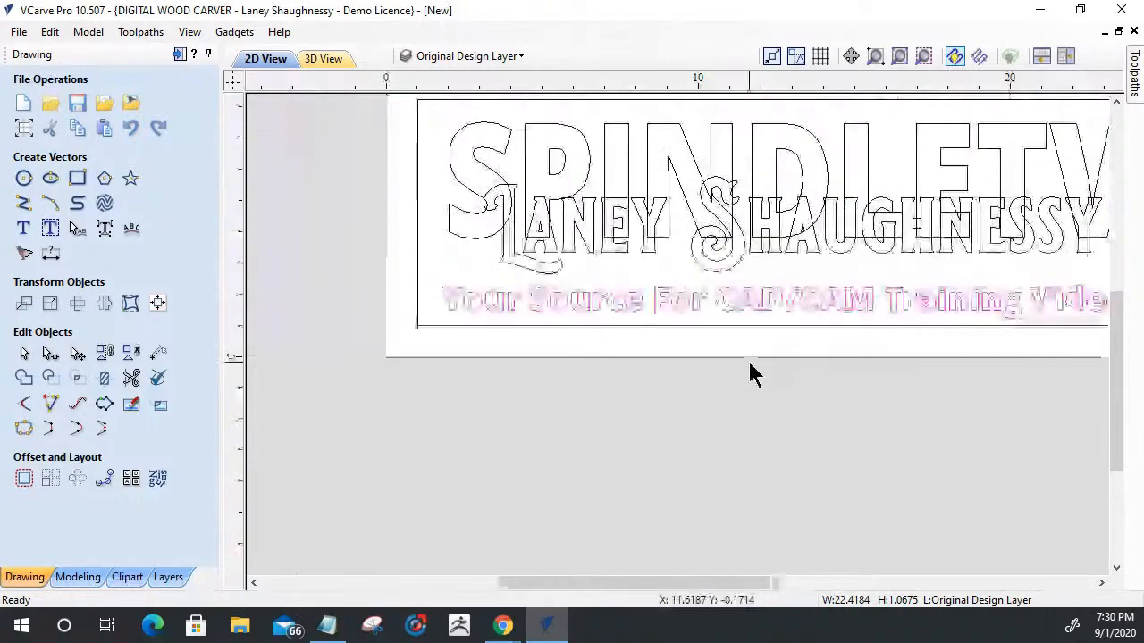
pyautogui.scroll(-1, 749, 373)
pyautogui.scroll(3, 1042, 242)
pyautogui.scroll(-1, 1041, 240)
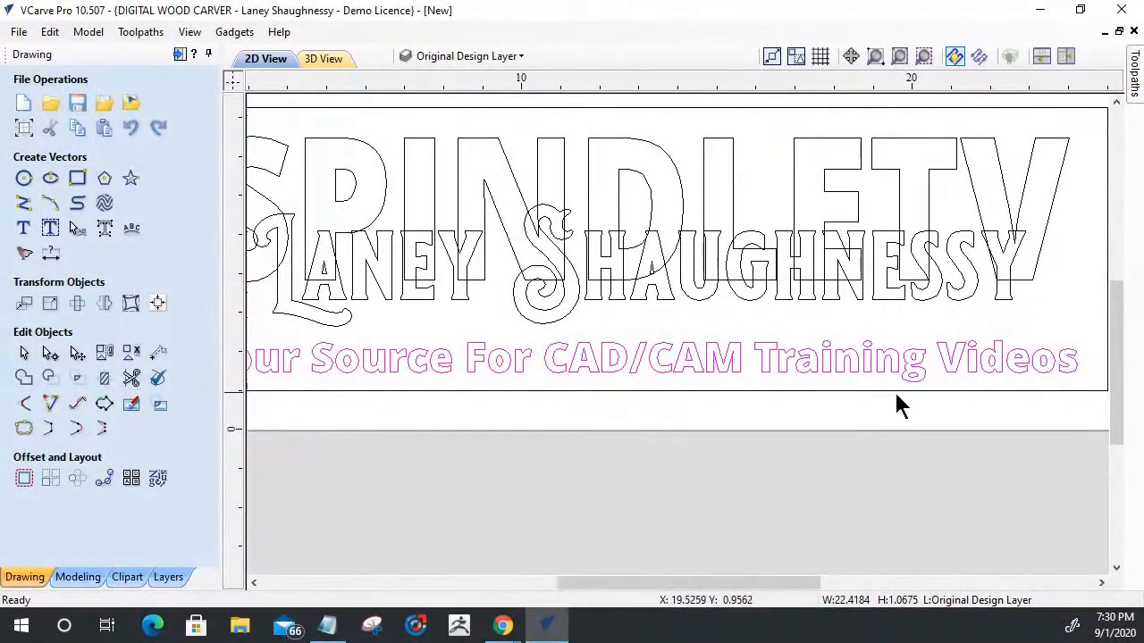
pyautogui.scroll(-1, 889, 385)
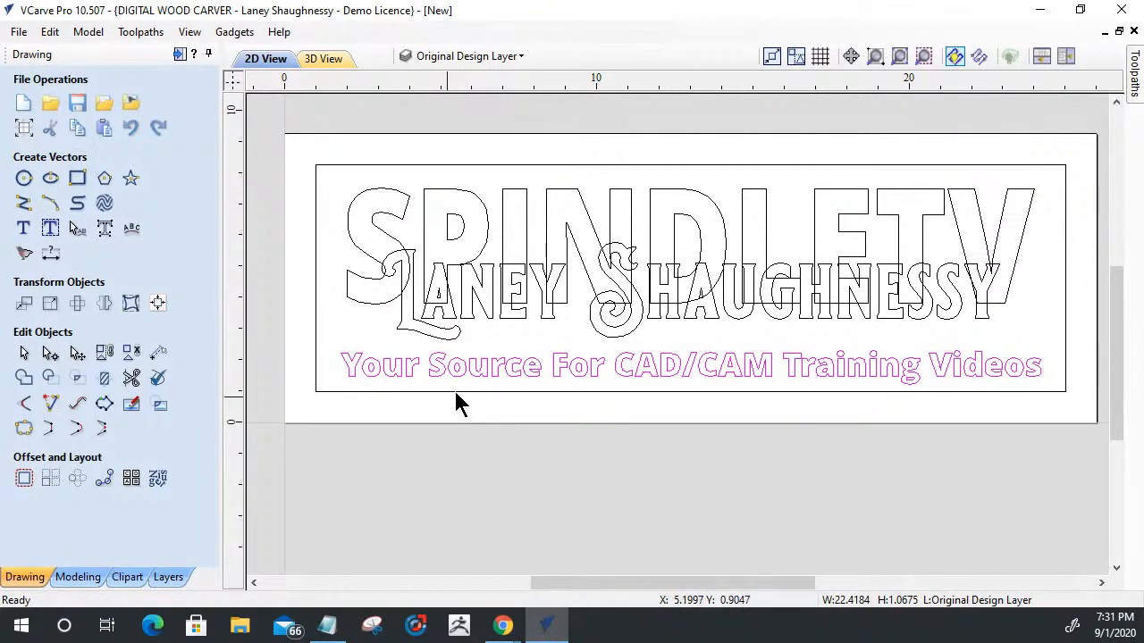
# - Draw a square-cornered rectangle around the tagline, about 22.5 inches wide and 0.75 inches high
pyautogui.click(77, 178)
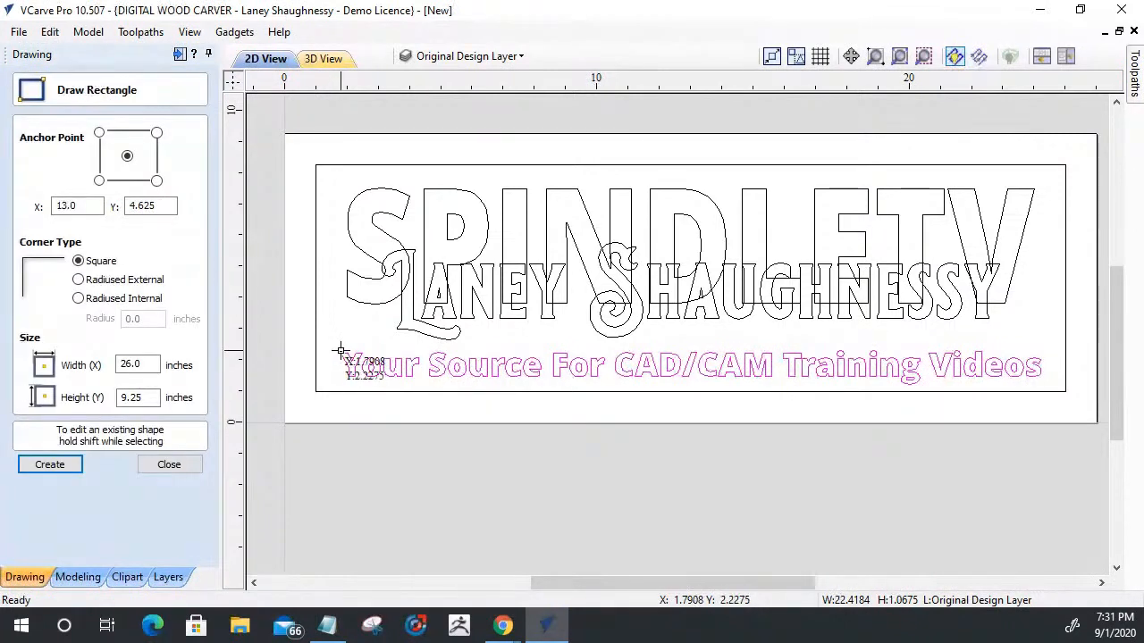
pyautogui.click(341, 354)
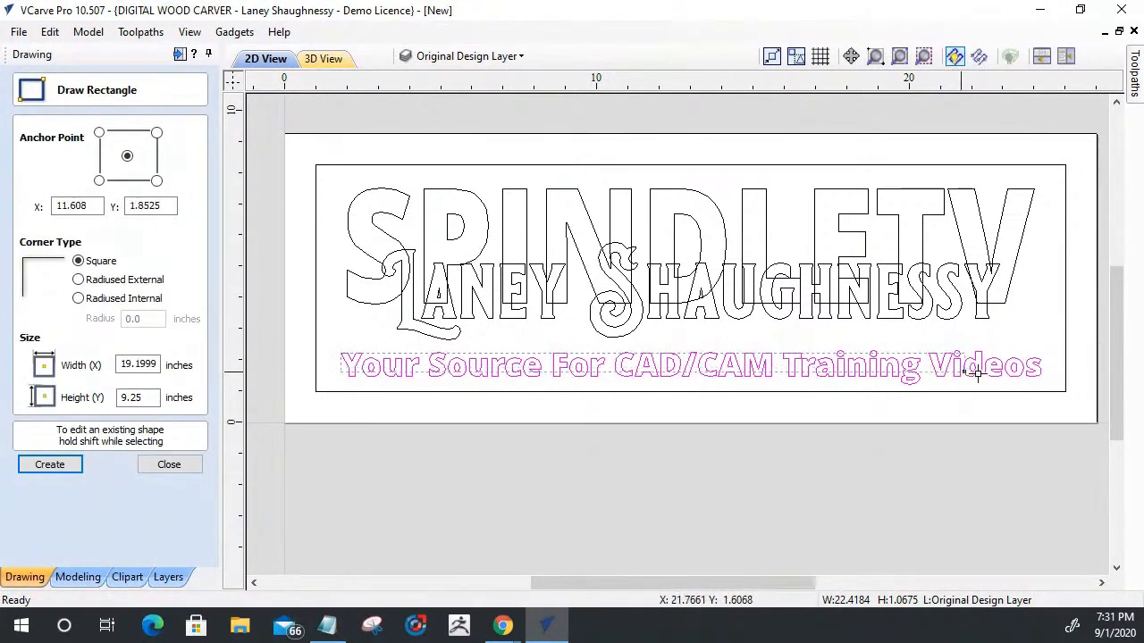
pyautogui.click(1047, 378)
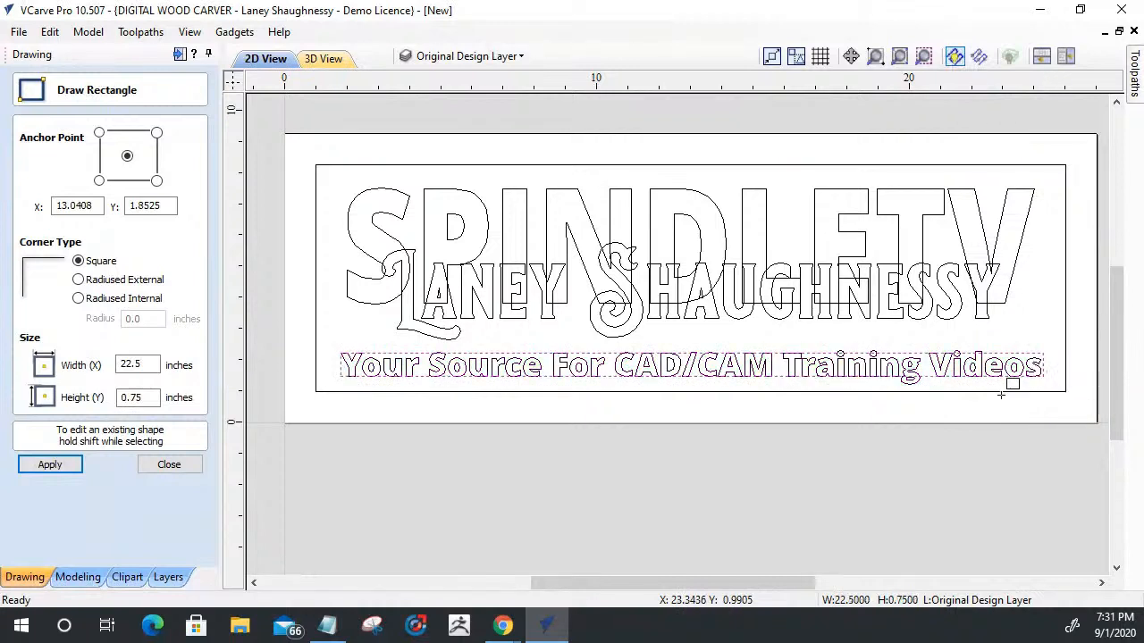
pyautogui.click(170, 465)
# - Stretch the rectangle around the tagline upward and downward to a height of about 0.99 inches
pyautogui.click(613, 359)
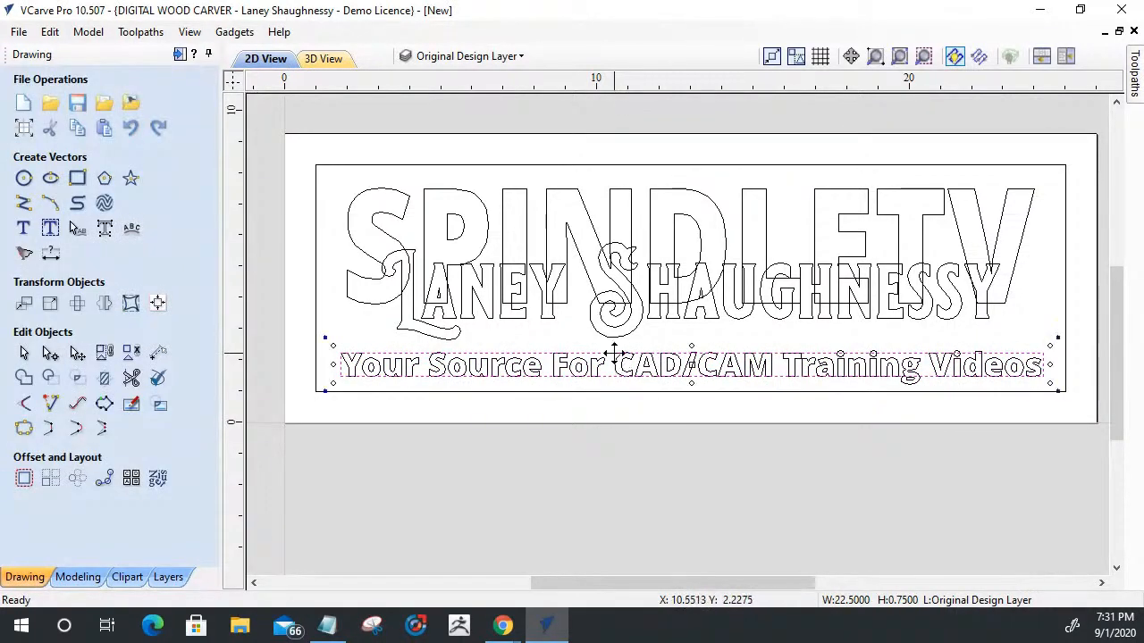
pyautogui.scroll(2, 638, 377)
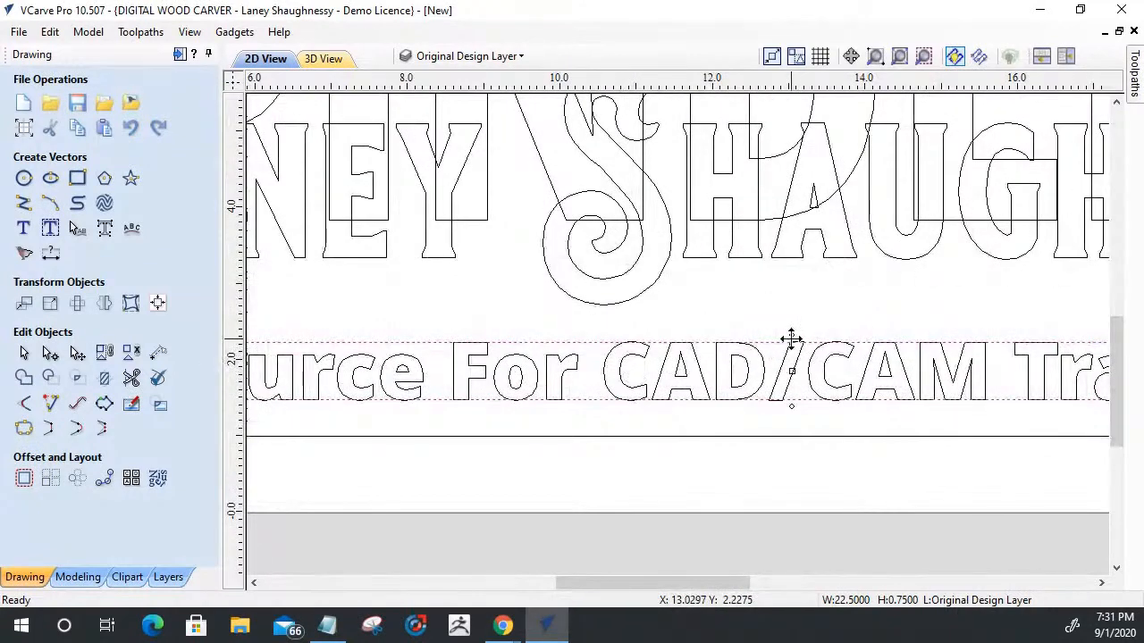
pyautogui.moveTo(791, 334); pyautogui.dragTo(791, 327)
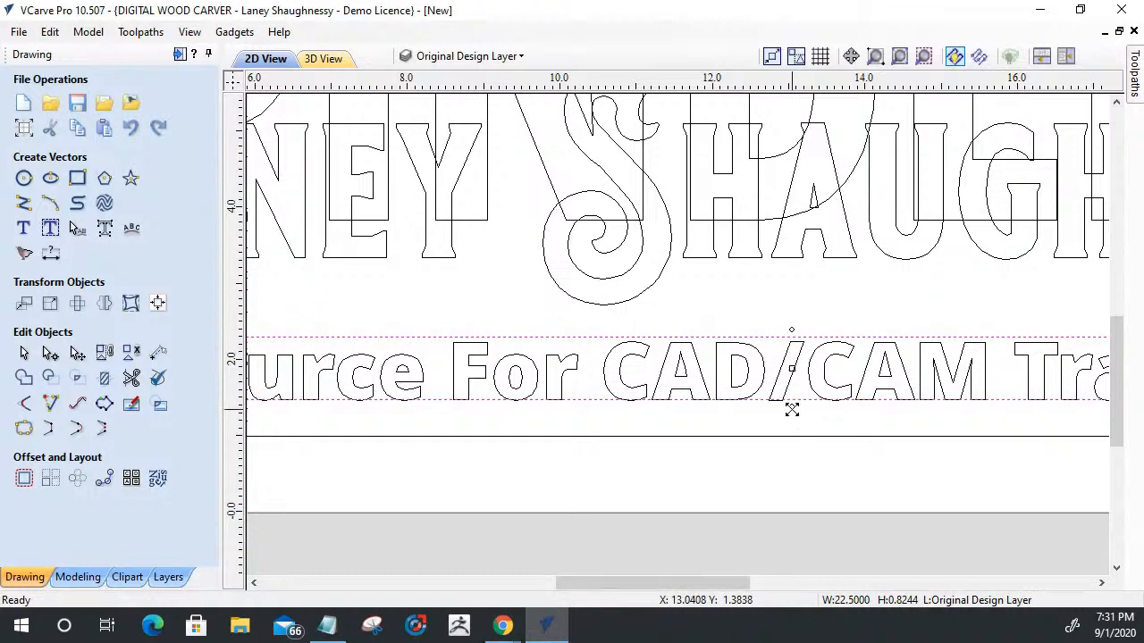
pyautogui.moveTo(791, 407)
pyautogui.mouseDown()
pyautogui.moveTo(825, 421)
pyautogui.moveTo(791, 413)
pyautogui.mouseUp()
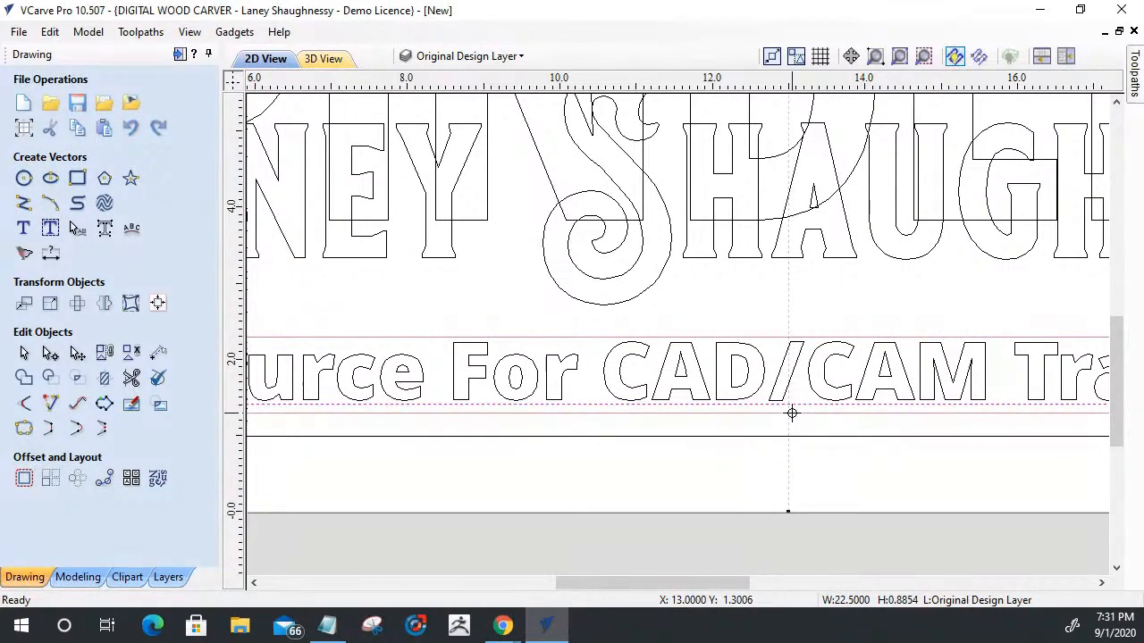
pyautogui.moveTo(792, 412); pyautogui.dragTo(792, 412)
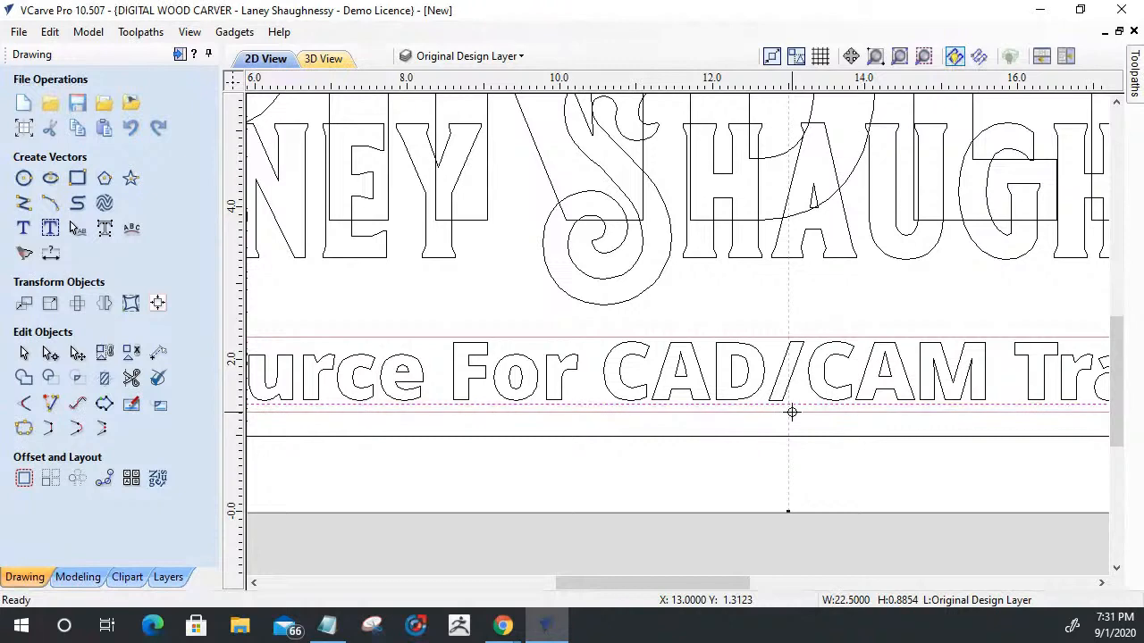
pyautogui.scroll(-3, 794, 408)
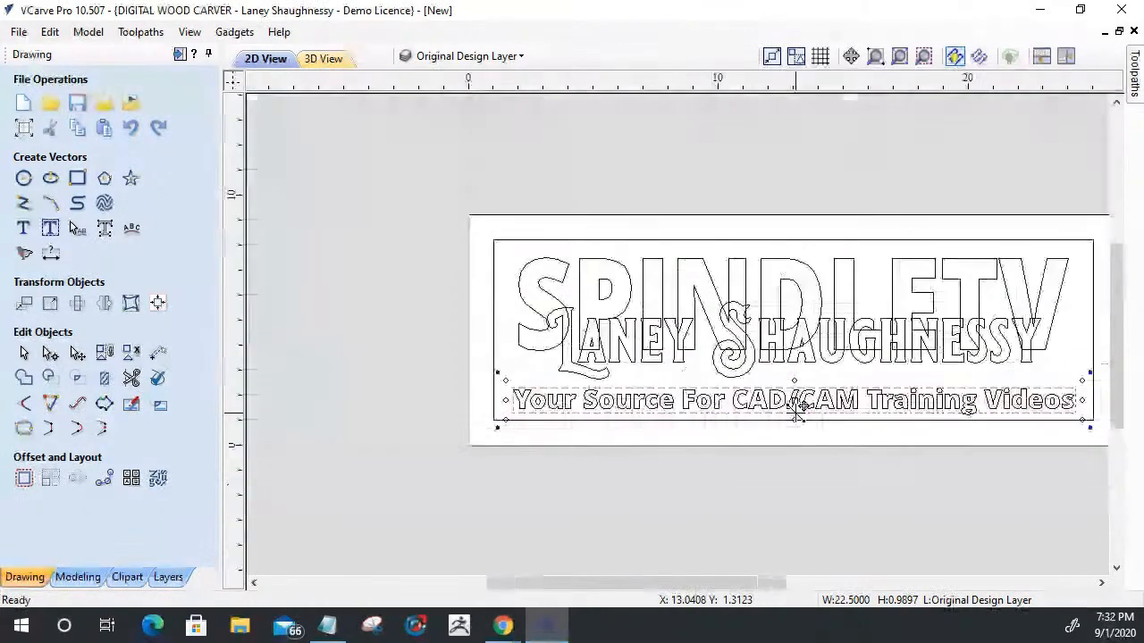
# - Widen the tagline's rectangle slightly at both ends to a width of about 22.71 inches
pyautogui.scroll(3, 510, 409)
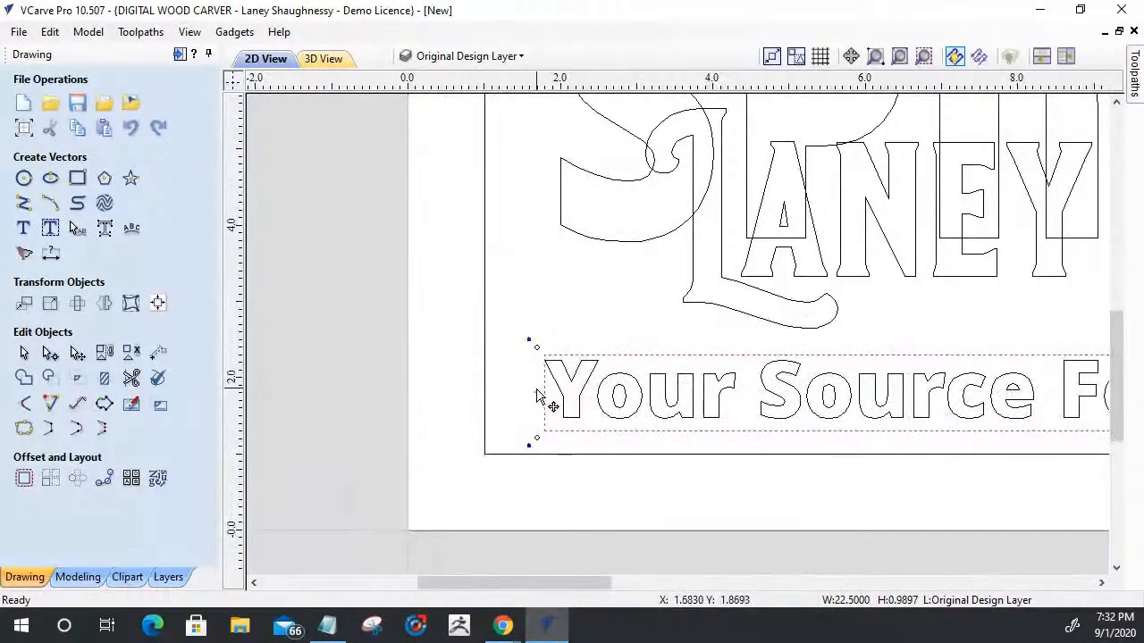
pyautogui.moveTo(536, 391); pyautogui.dragTo(539, 388)
pyautogui.scroll(-3, 531, 393)
pyautogui.scroll(-1, 1077, 426)
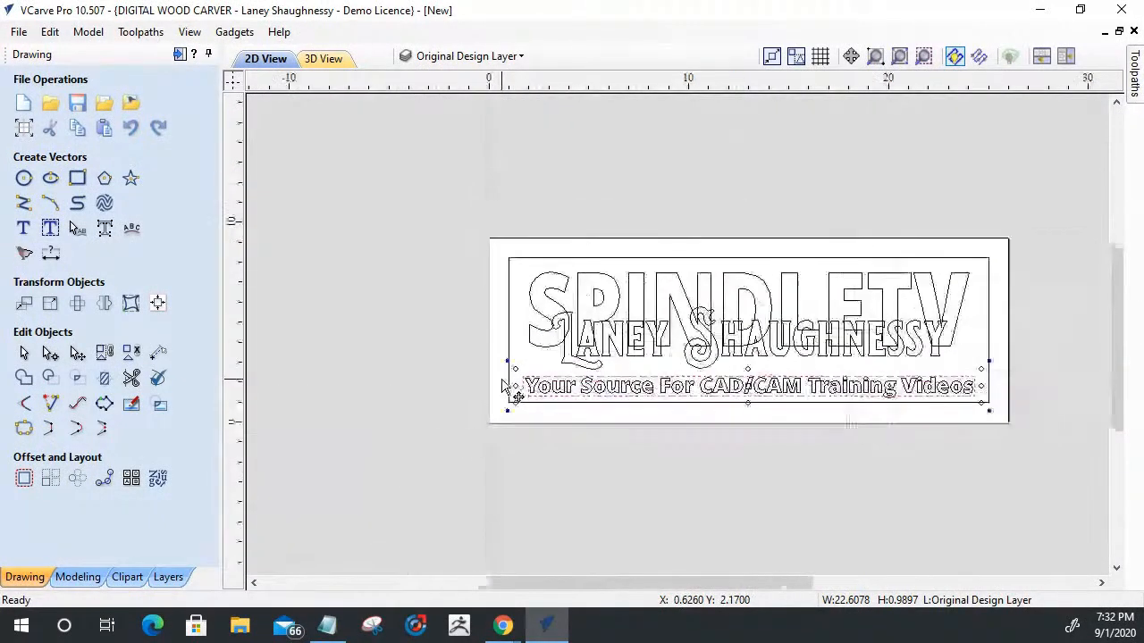
pyautogui.scroll(4, 982, 406)
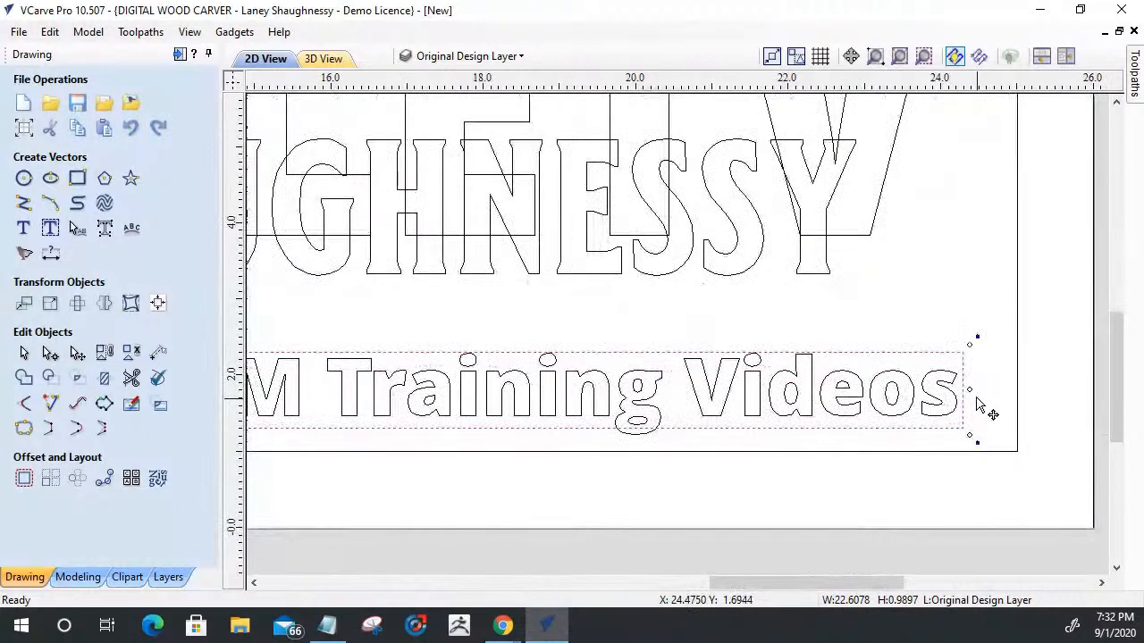
pyautogui.moveTo(968, 388); pyautogui.dragTo(969, 386)
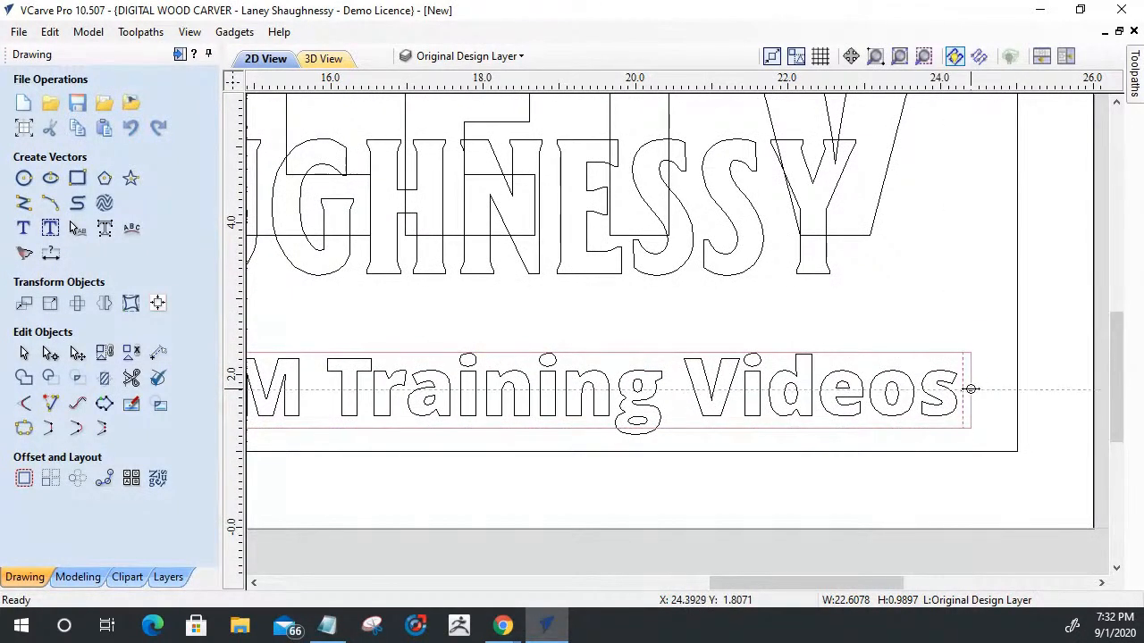
pyautogui.moveTo(970, 389); pyautogui.dragTo(971, 387)
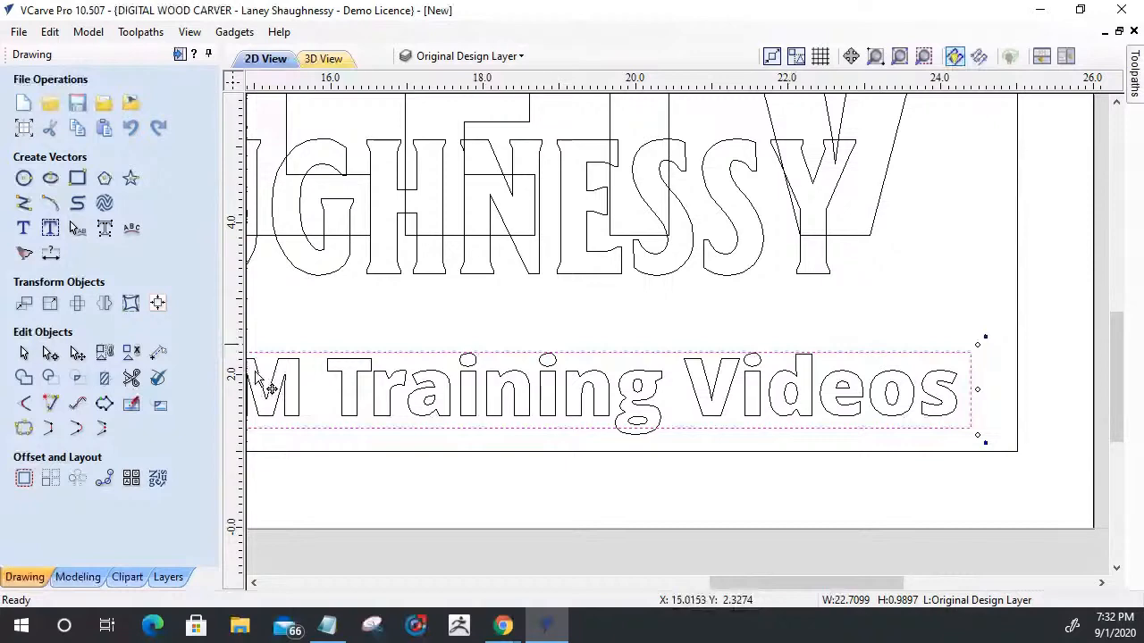
pyautogui.scroll(-5, 349, 477)
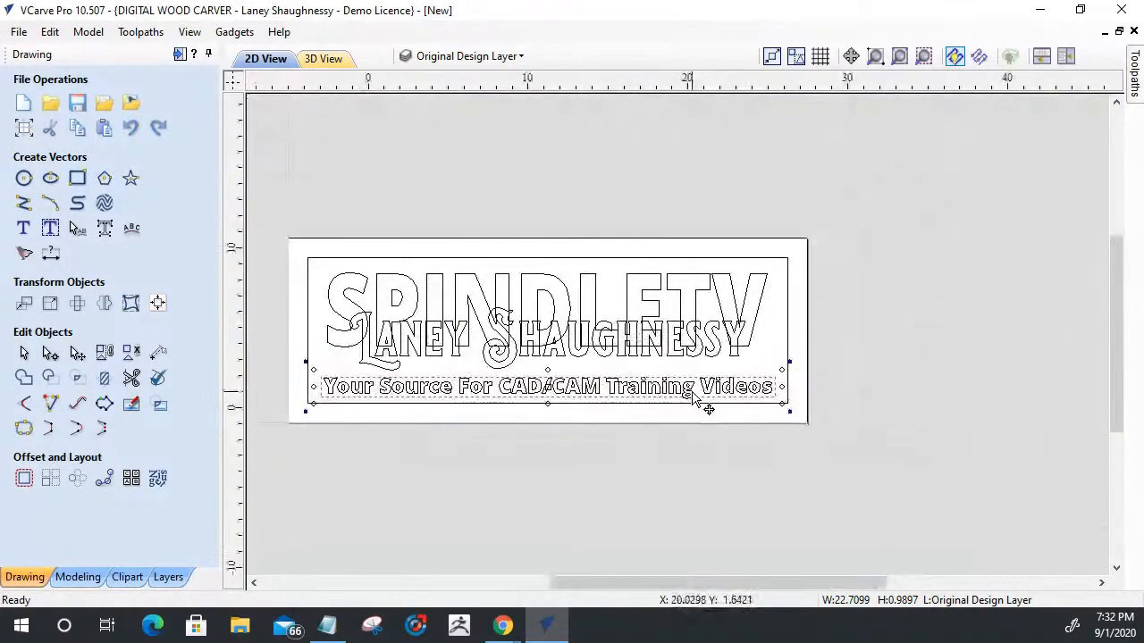
pyautogui.scroll(4, 693, 397)
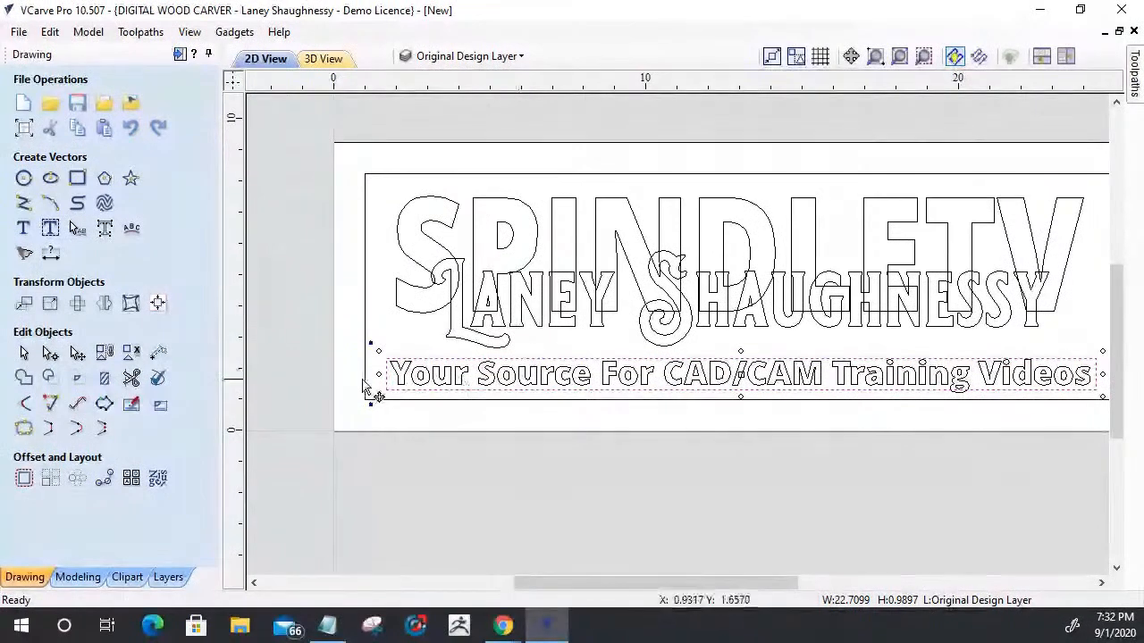
# - Offset the rectangle around the tagline outwards by 0.125 inches with sharp corners, keeping the original
pyautogui.click(394, 349)
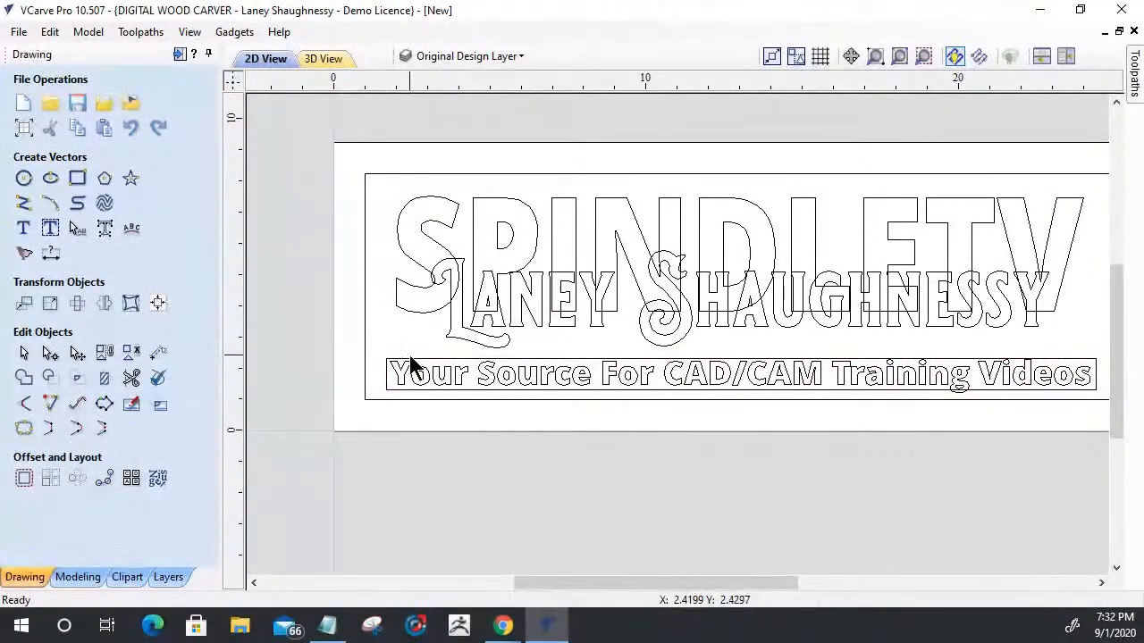
pyautogui.click(409, 366)
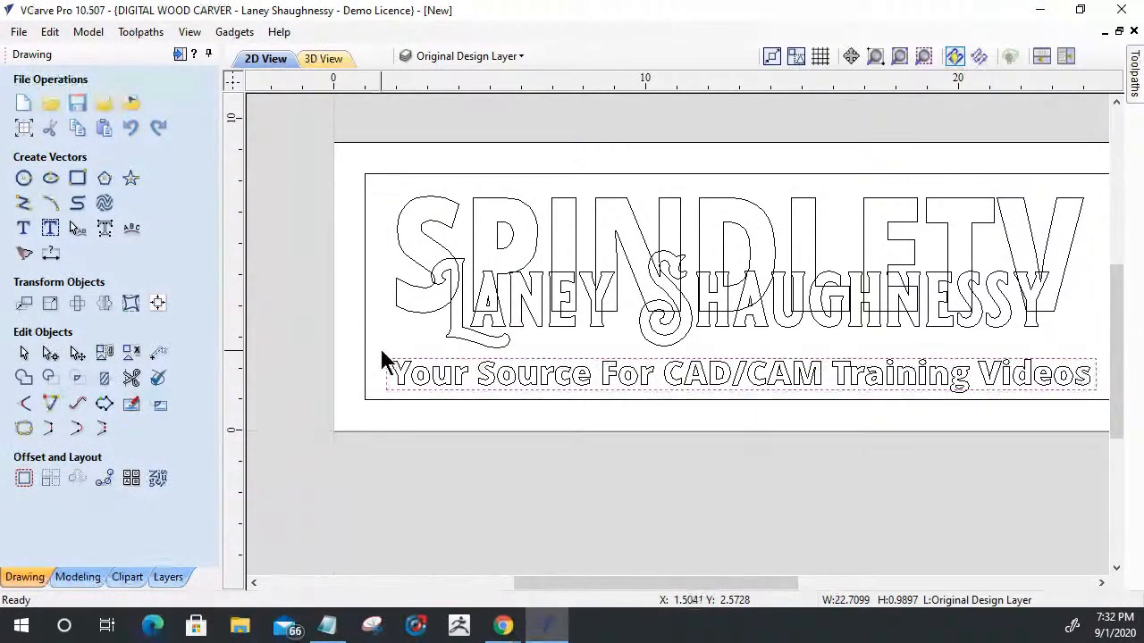
pyautogui.scroll(3, 382, 357)
pyautogui.scroll(1, 380, 360)
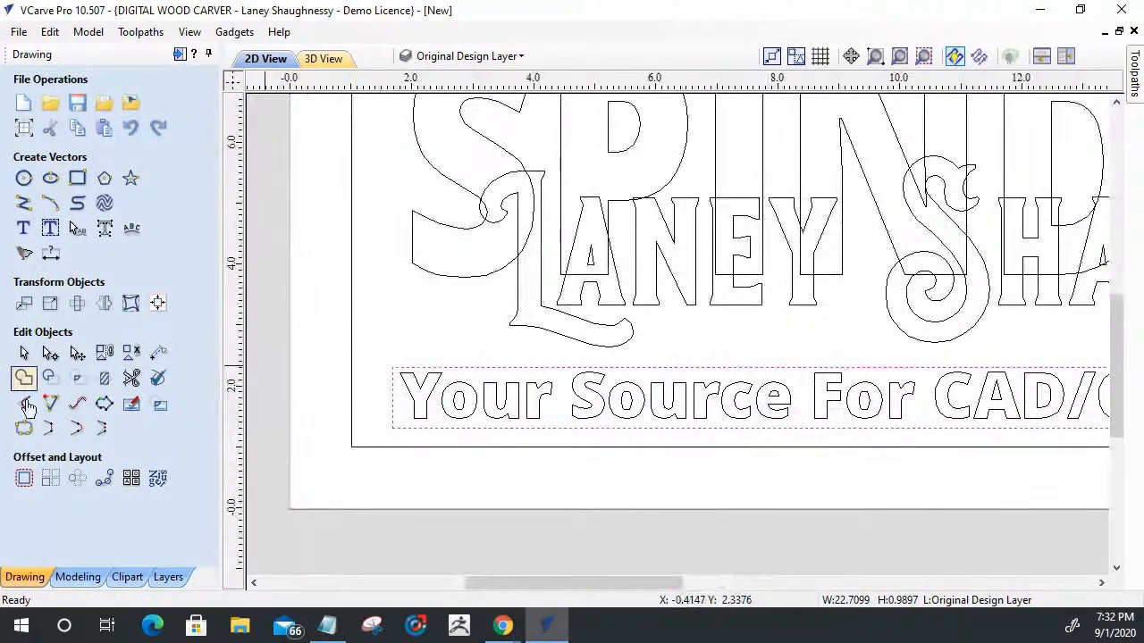
pyautogui.click(24, 478)
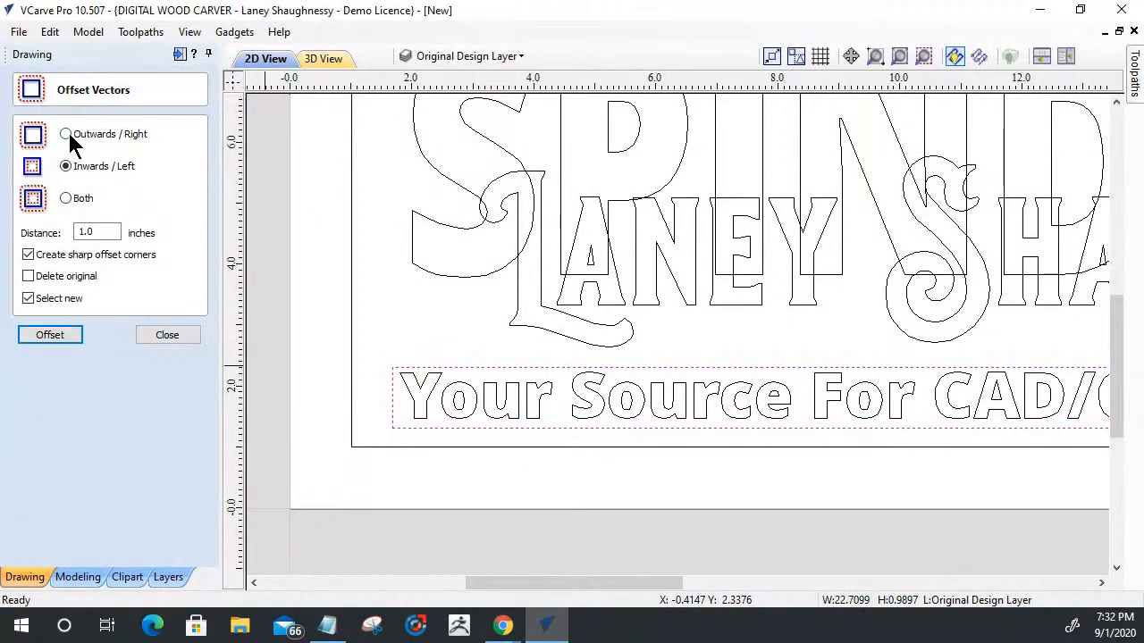
pyautogui.click(66, 134)
pyautogui.moveTo(105, 233); pyautogui.dragTo(20, 224)
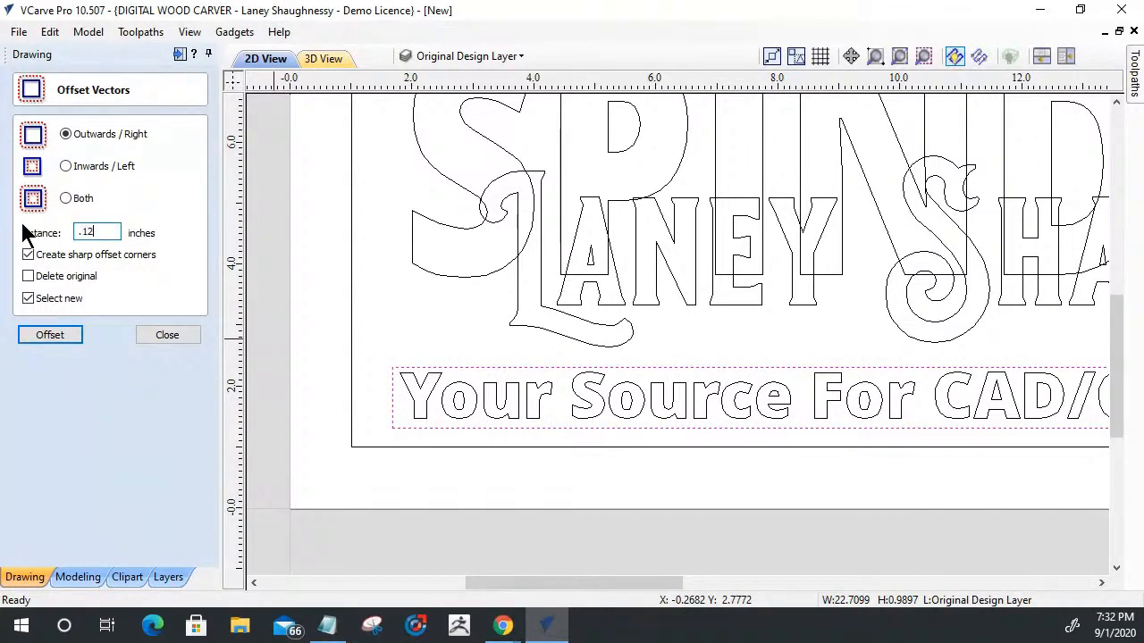
pyautogui.click(43, 337)
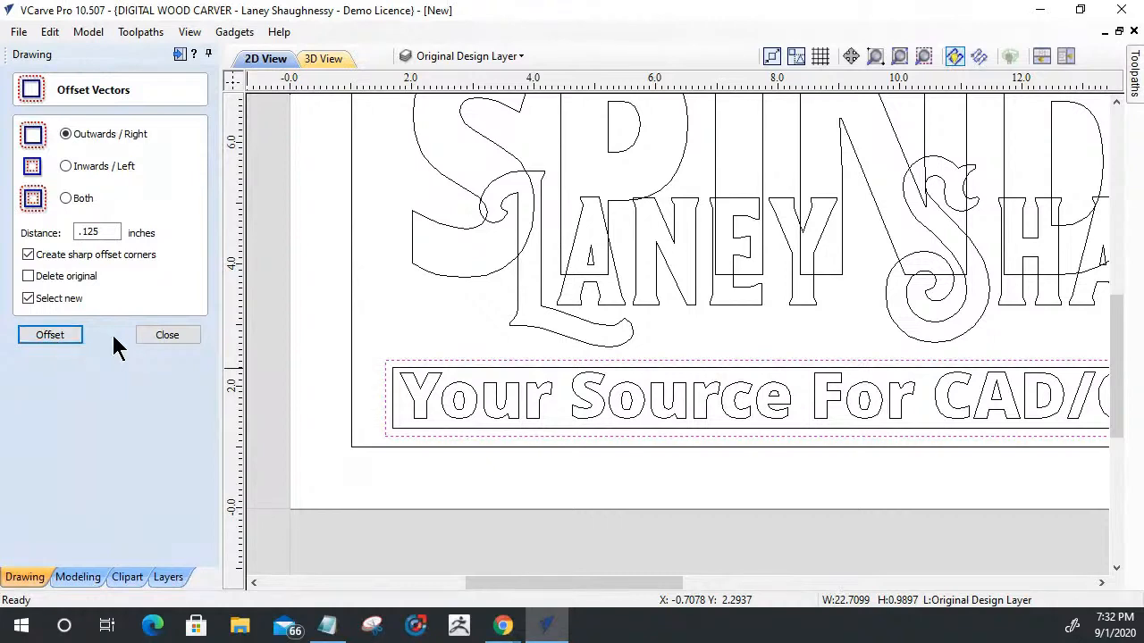
pyautogui.click(146, 333)
# - Examine the tagline text, its inner rectangle and the outer offset rectangle up close by selecting them individually
pyautogui.scroll(-2, 375, 386)
pyautogui.scroll(-2, 375, 386)
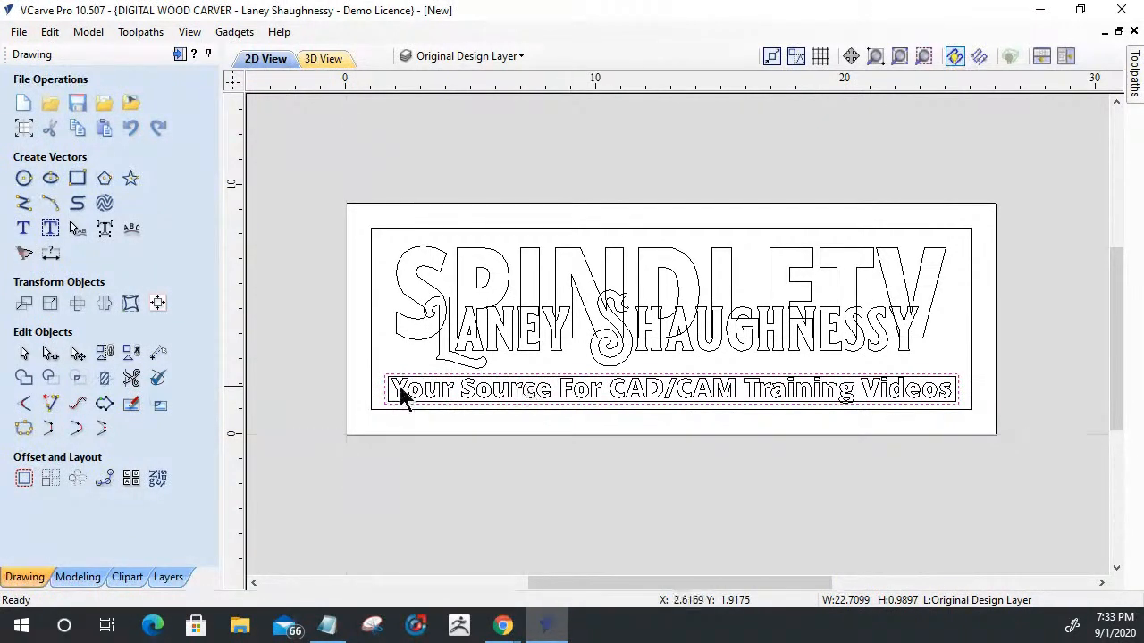
pyautogui.scroll(3, 387, 391)
pyautogui.scroll(2, 388, 377)
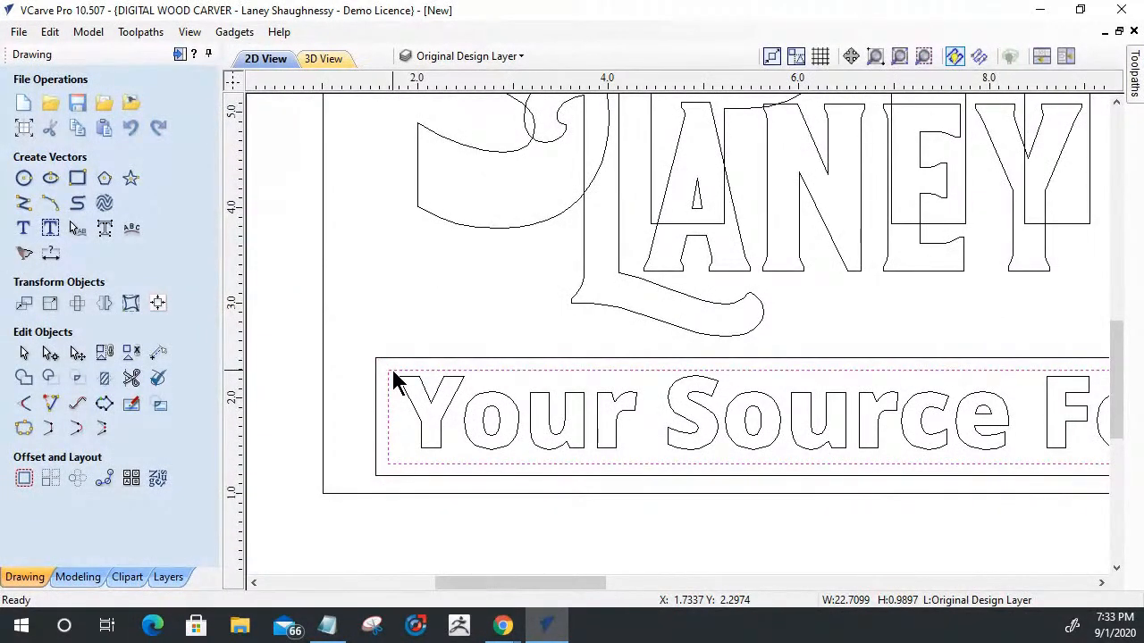
pyautogui.click(407, 383)
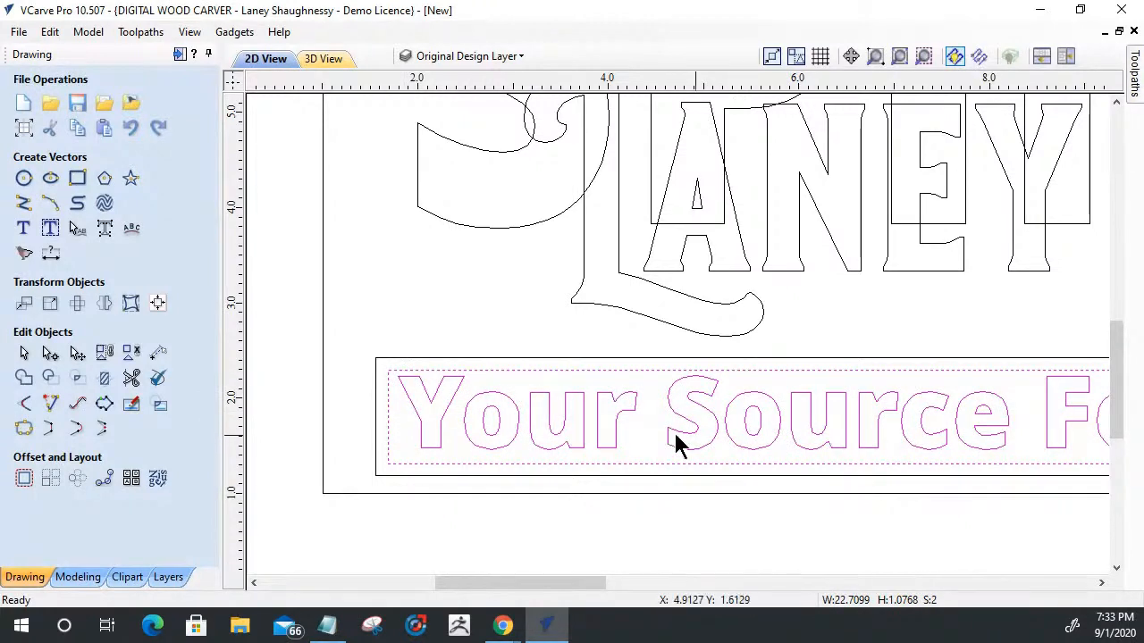
pyautogui.keyDown('shift'); pyautogui.click(507, 371); pyautogui.keyUp('shift')
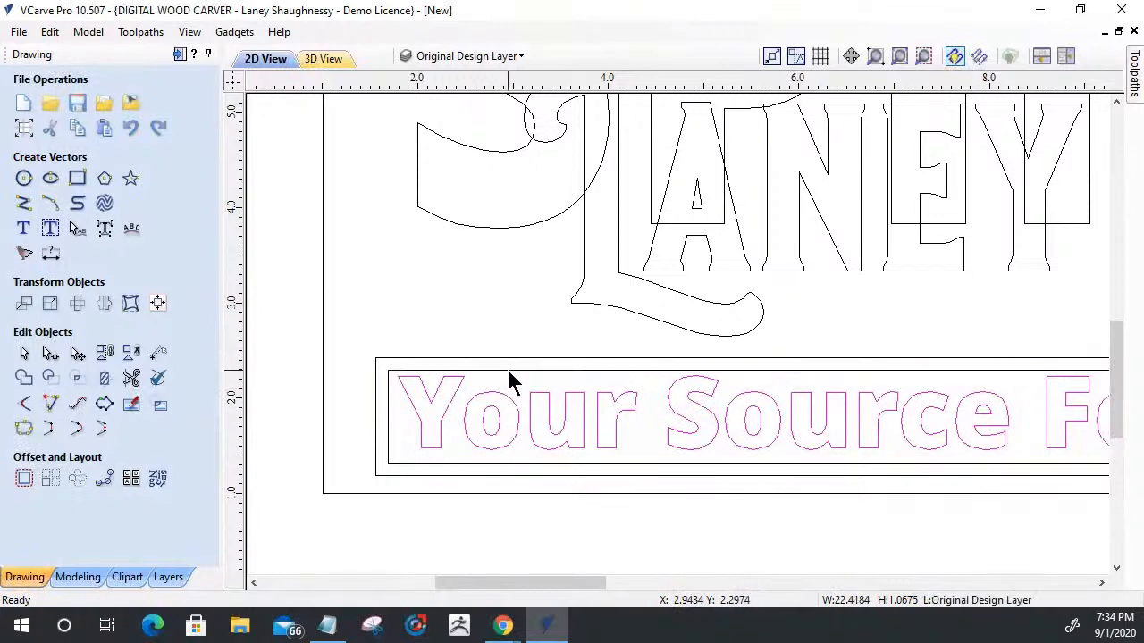
pyautogui.keyDown('shift'); pyautogui.click(444, 359); pyautogui.keyUp('shift')
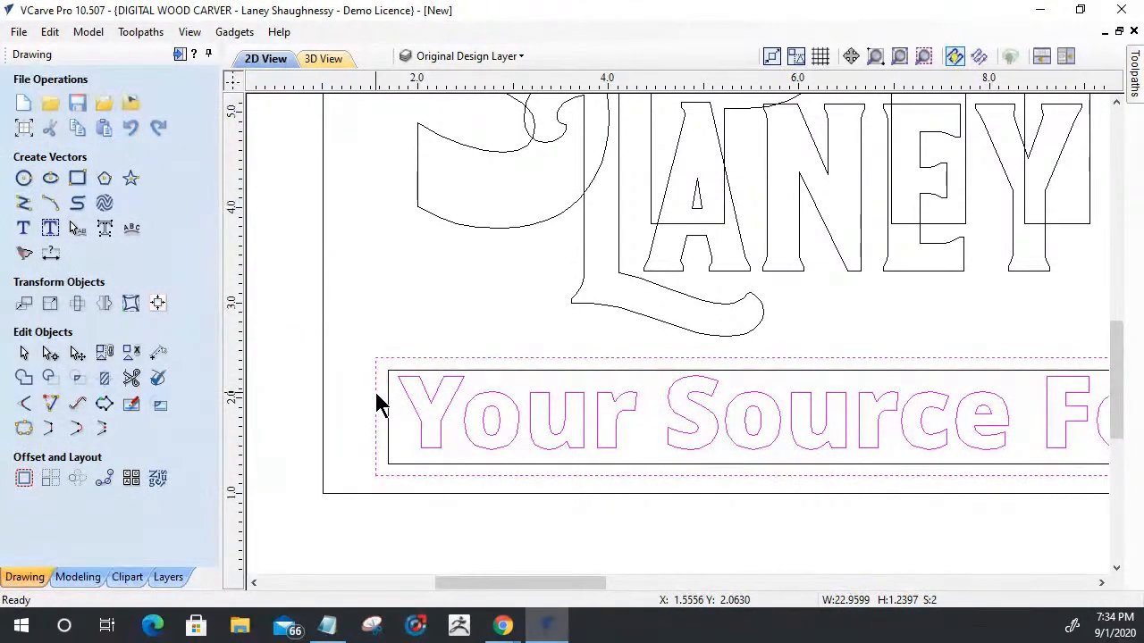
pyautogui.scroll(-4, 366, 397)
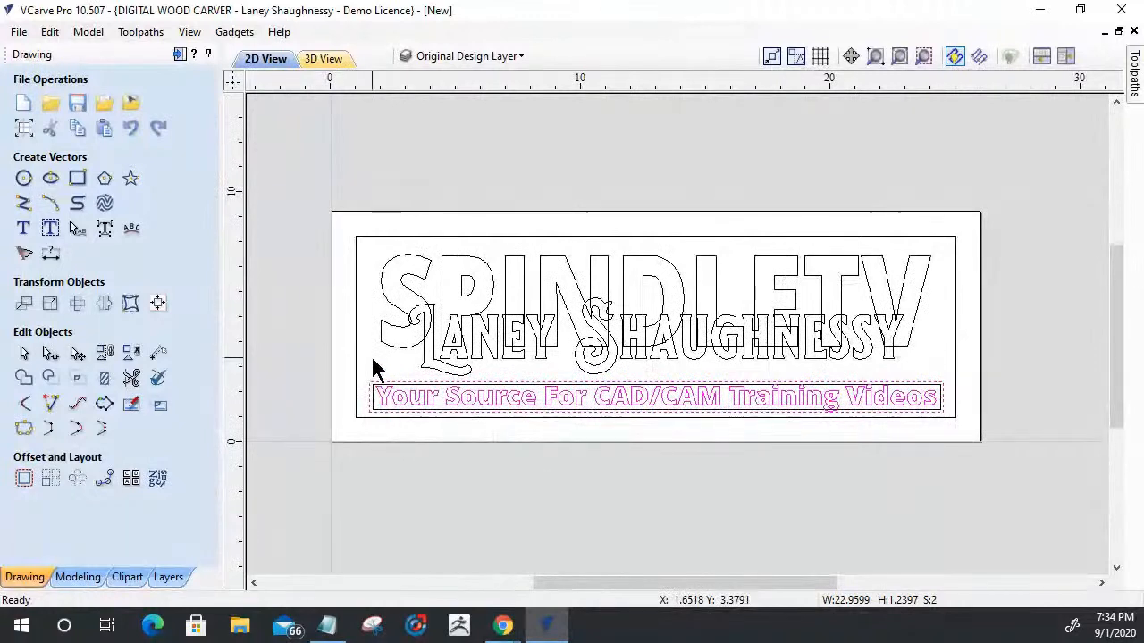
pyautogui.click(372, 370)
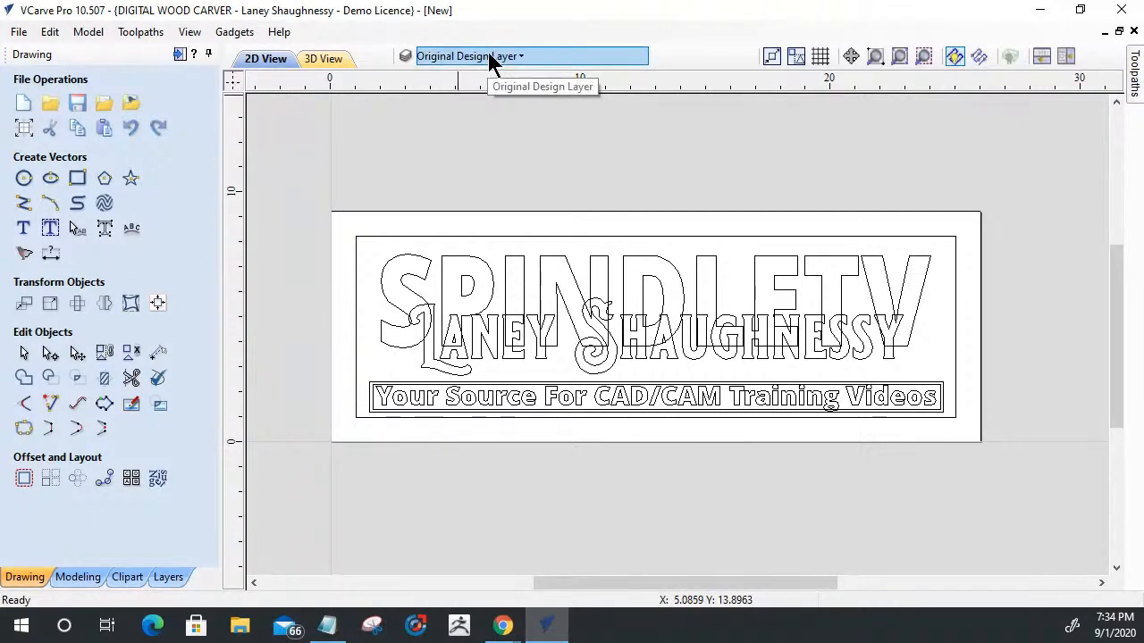
# - Copy the overlapping name text and the outer border rectangle to the Top Text Layer
pyautogui.click(636, 365)
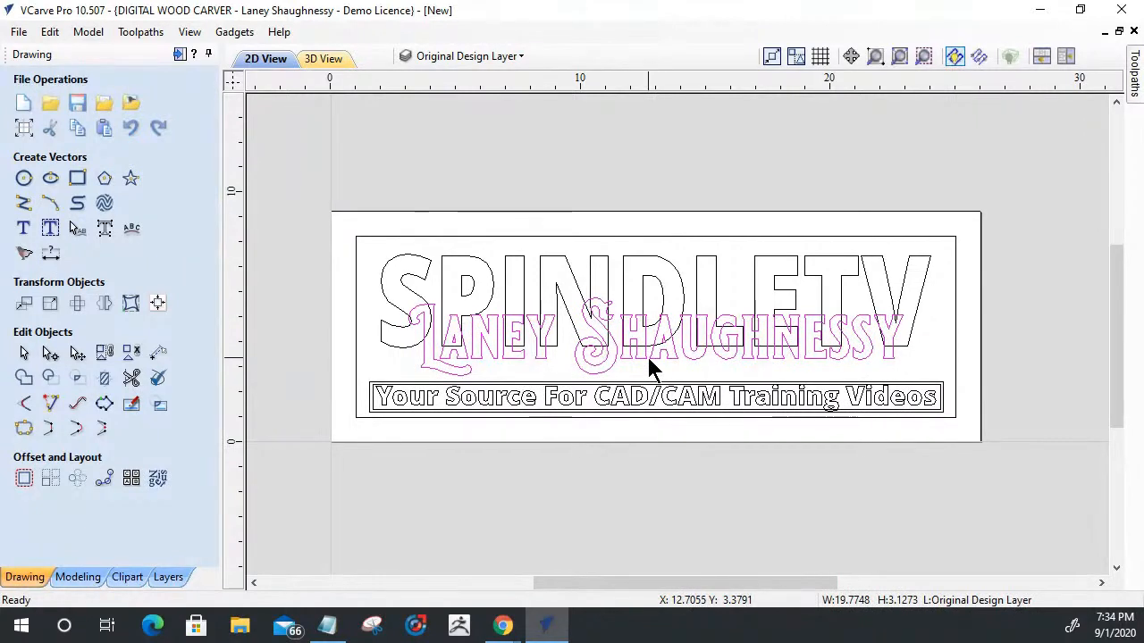
pyautogui.keyDown('shift'); pyautogui.click(674, 237); pyautogui.keyUp('shift')
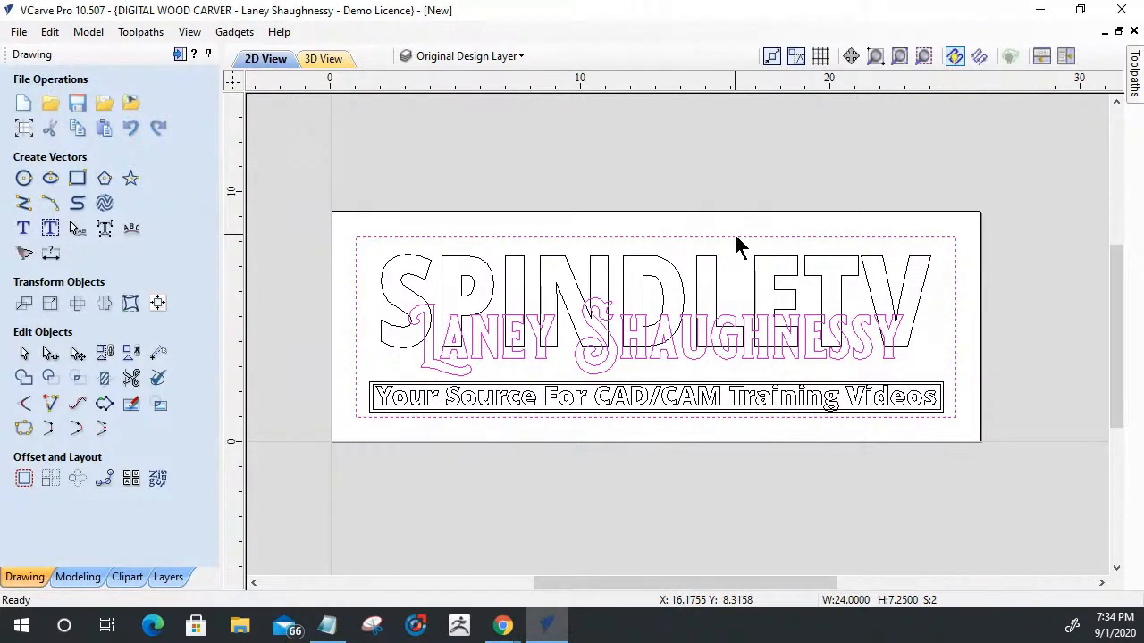
pyautogui.rightClick(735, 238)
pyautogui.moveTo(780, 559)
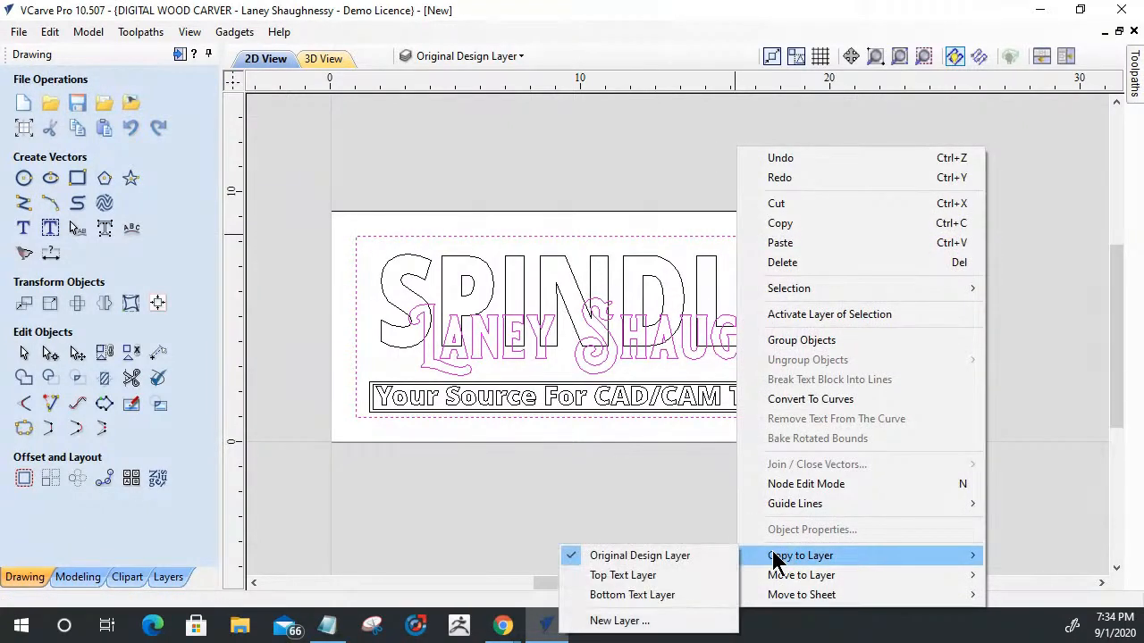
pyautogui.click(659, 583)
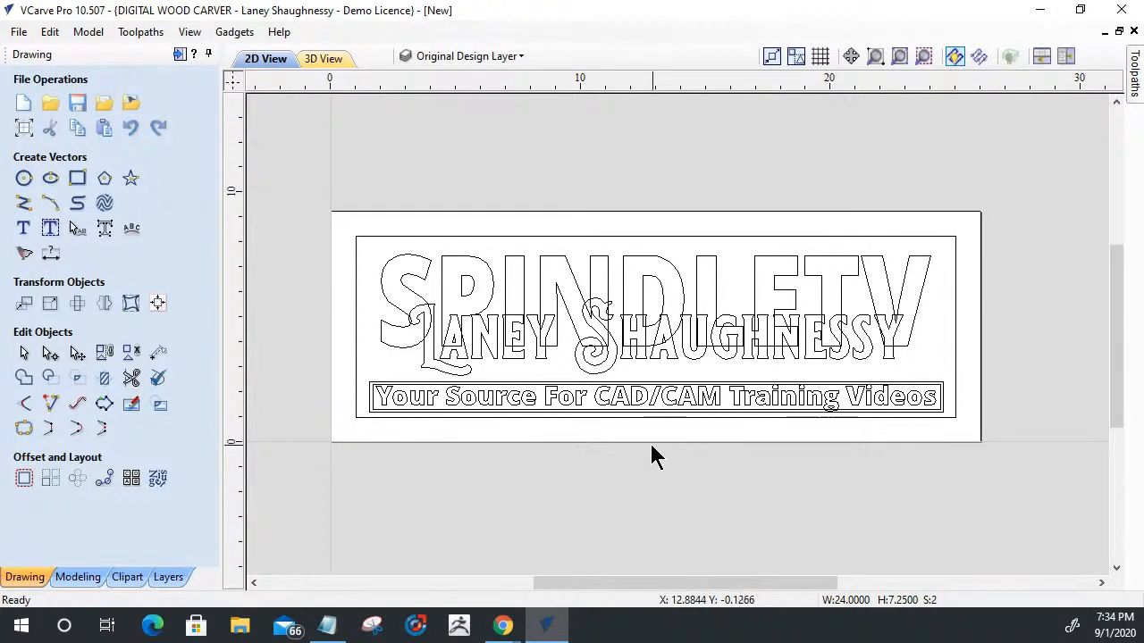
# - Copy the SPINDLETV text and the outer border rectangle to the Bottom Text Layer
pyautogui.click(662, 262)
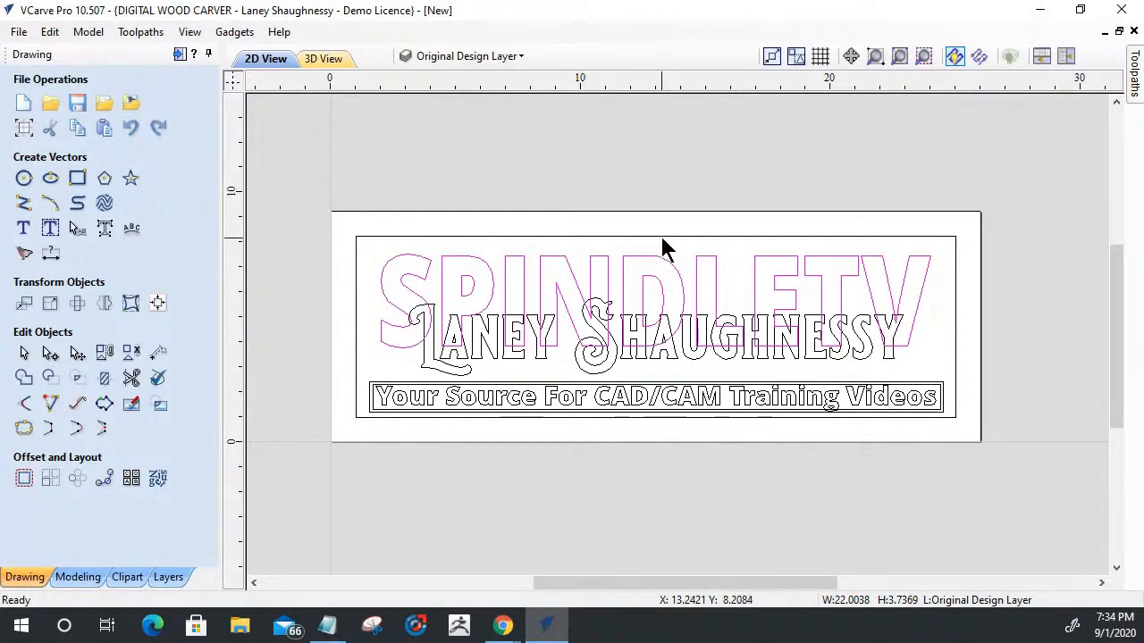
pyautogui.keyDown('shift'); pyautogui.click(662, 237); pyautogui.keyUp('shift')
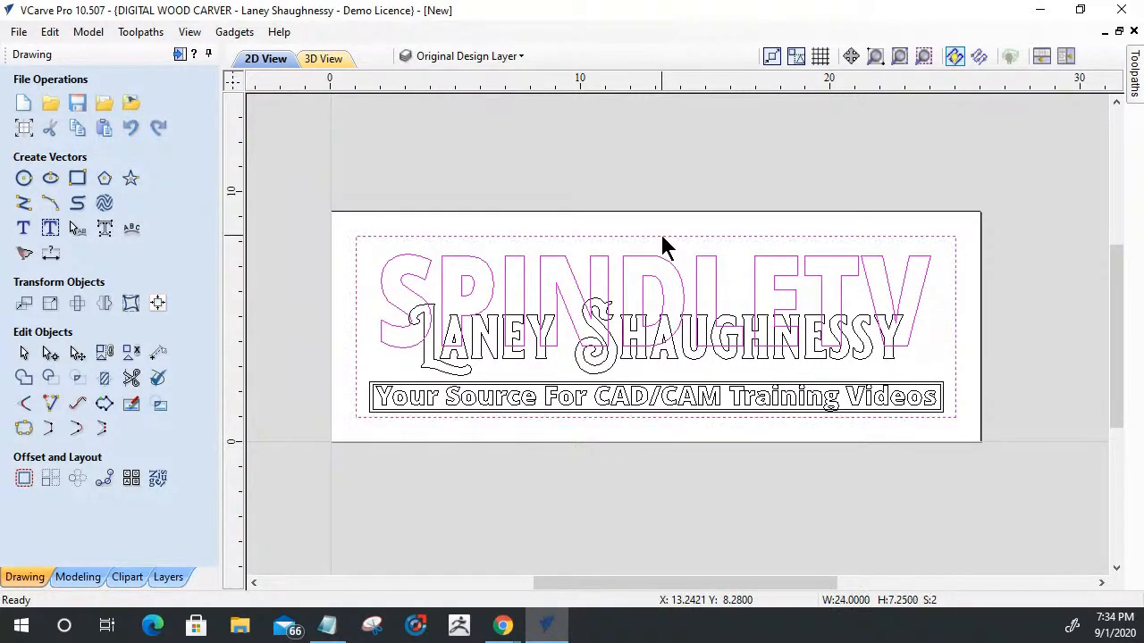
pyautogui.rightClick(662, 247)
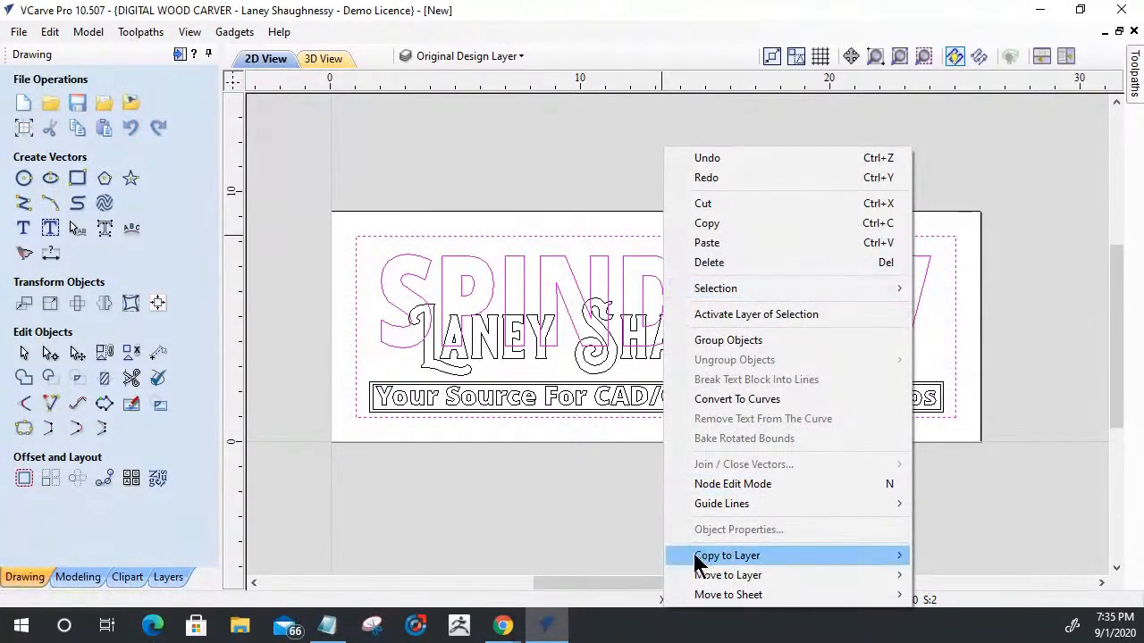
pyautogui.moveTo(698, 561)
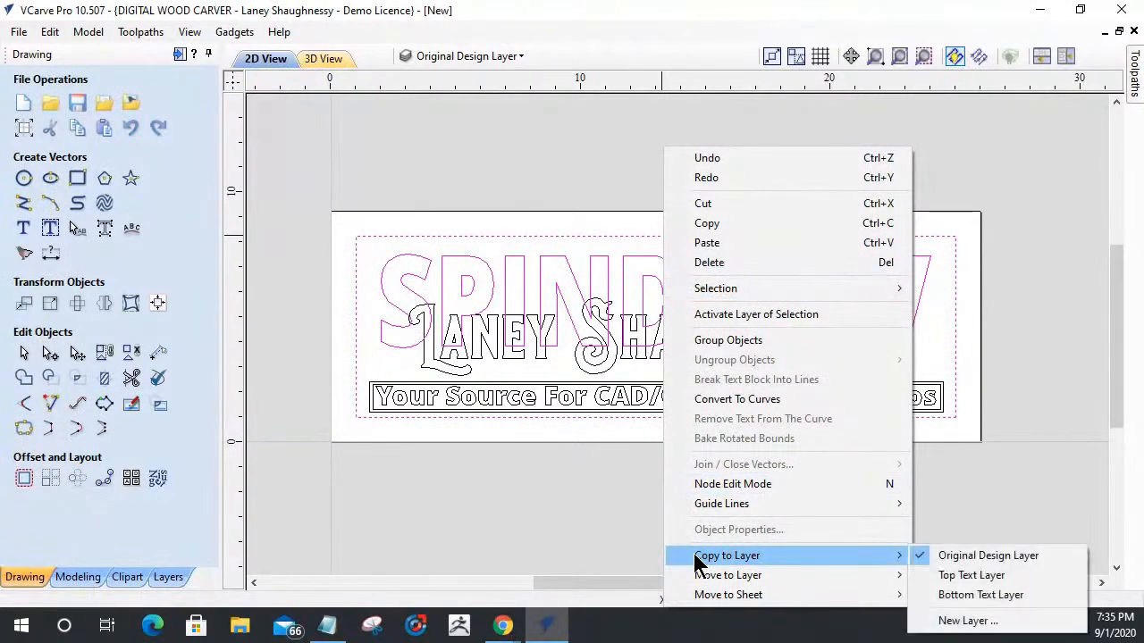
pyautogui.click(983, 595)
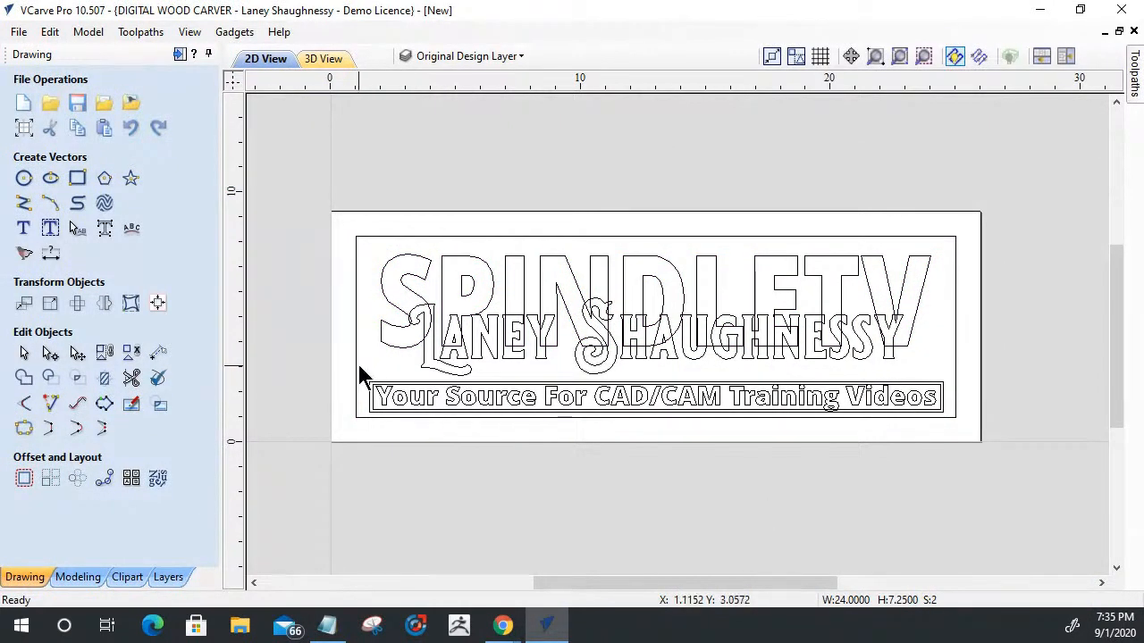
# - Copy the tagline text together with its inner and outer rectangles to the Bottom Text Layer
pyautogui.moveTo(361, 372); pyautogui.dragTo(954, 437)
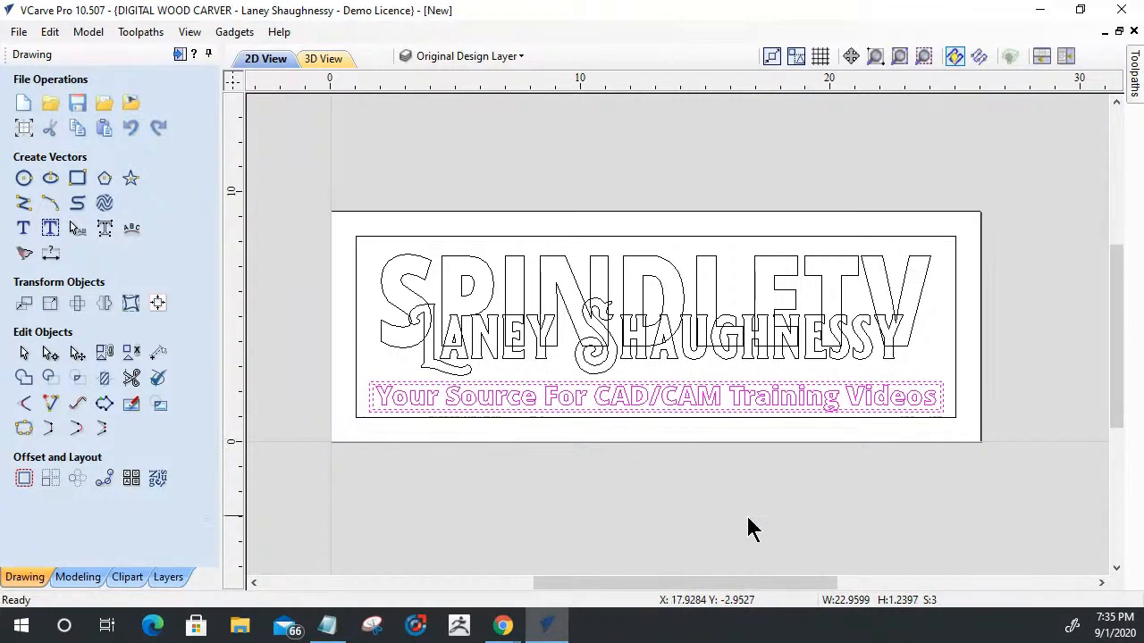
pyautogui.rightClick(730, 404)
pyautogui.moveTo(774, 561)
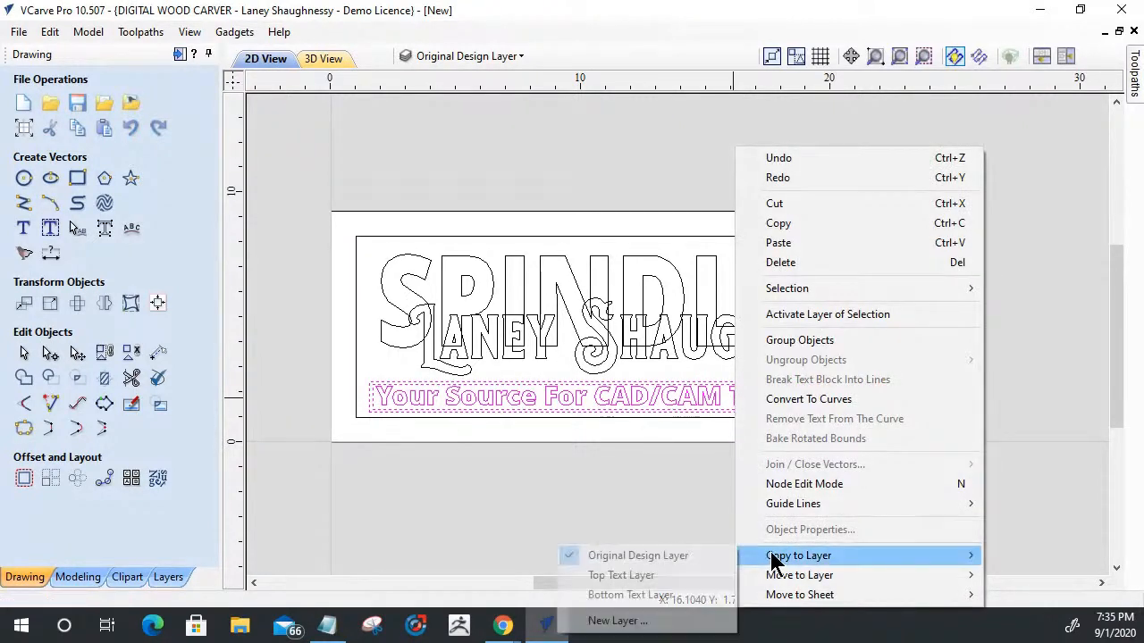
pyautogui.click(647, 595)
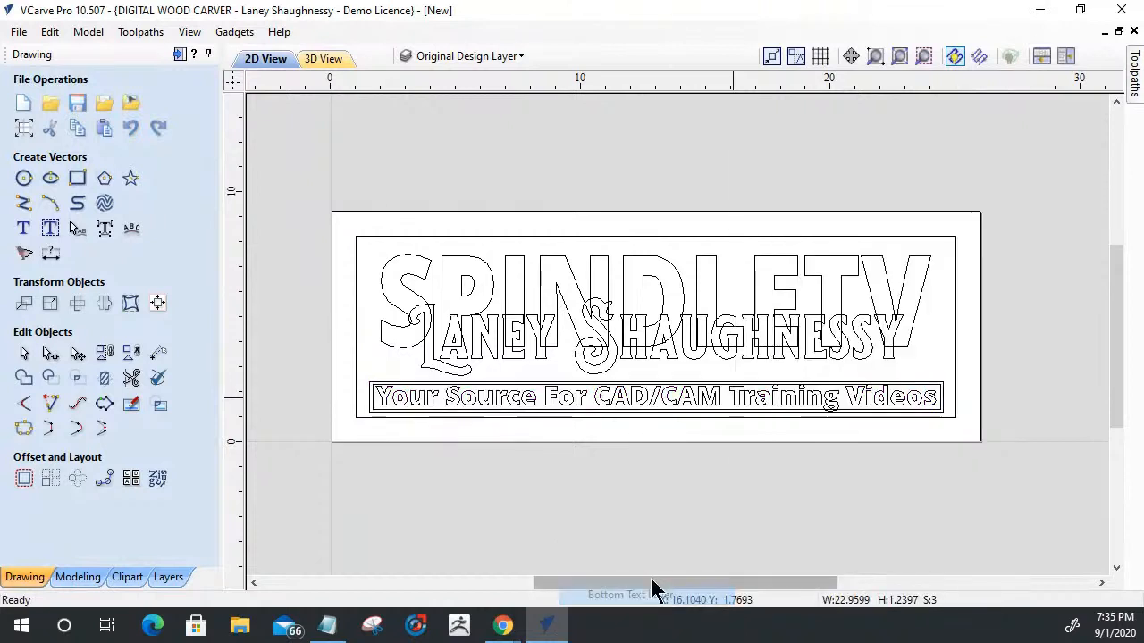
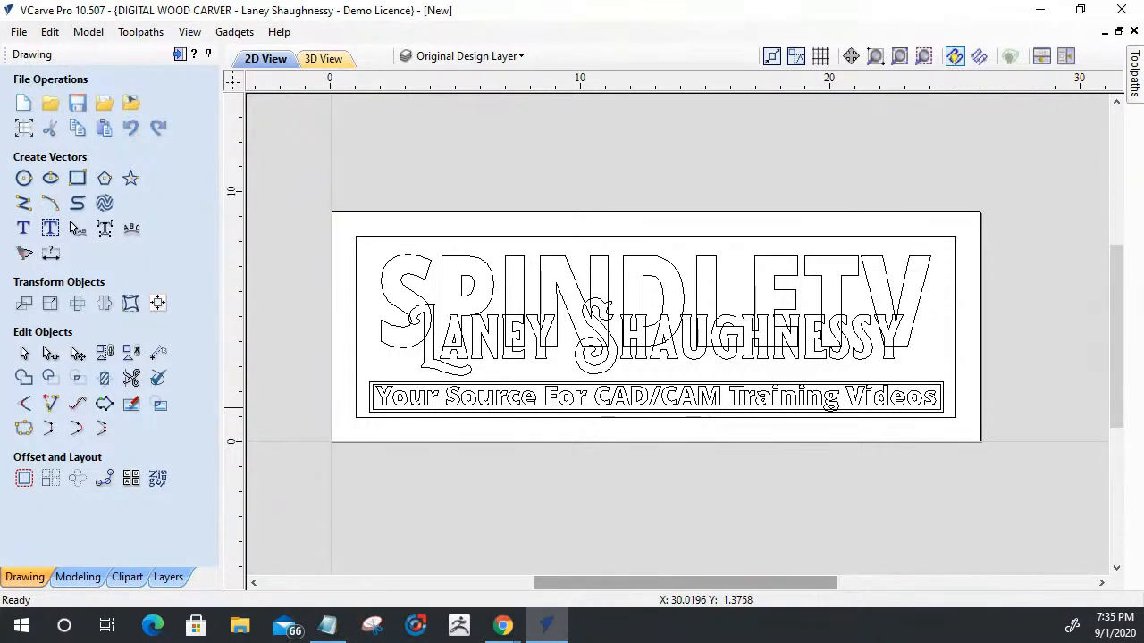
# - Hide the Original Design Layer, show the Top Text Layer and make it the active layer
pyautogui.click(450, 56)
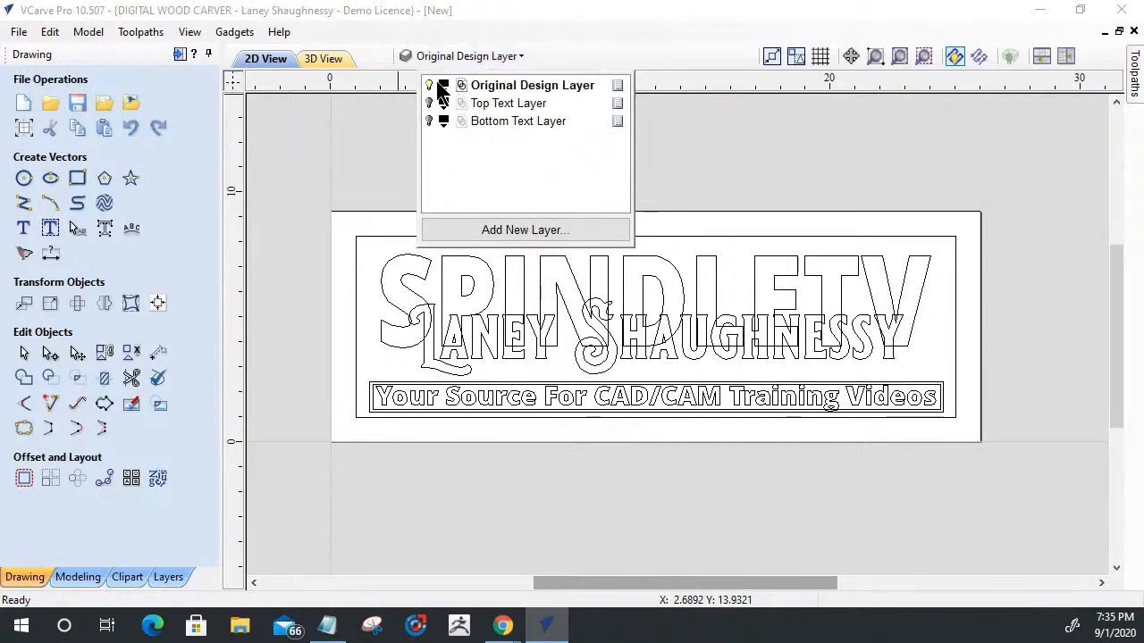
pyautogui.click(429, 86)
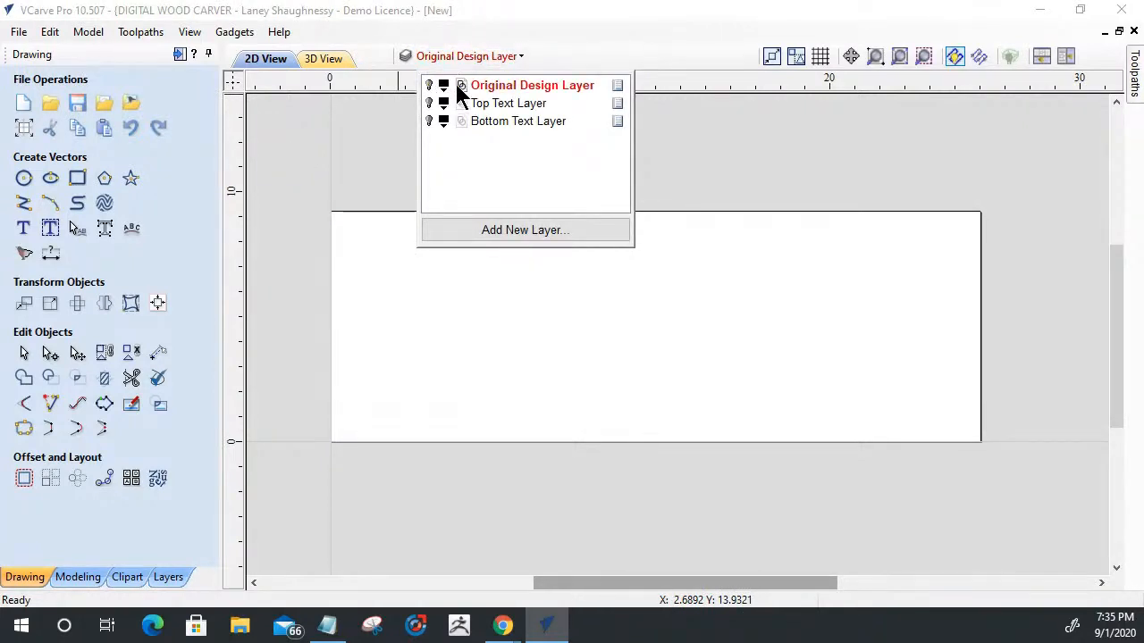
pyautogui.click(430, 104)
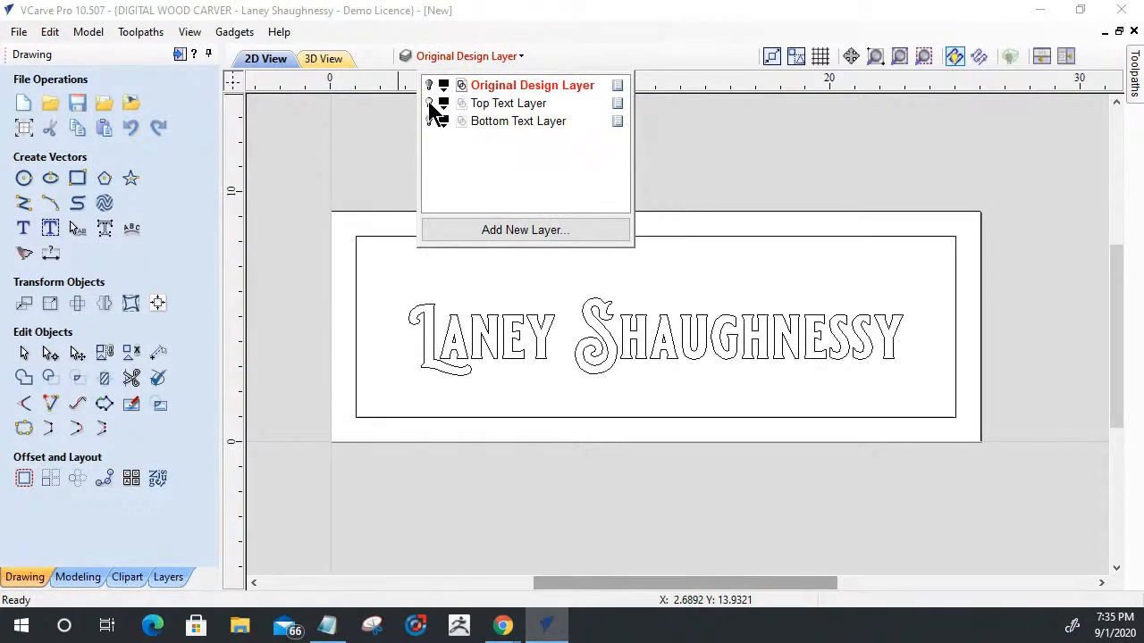
pyautogui.click(500, 104)
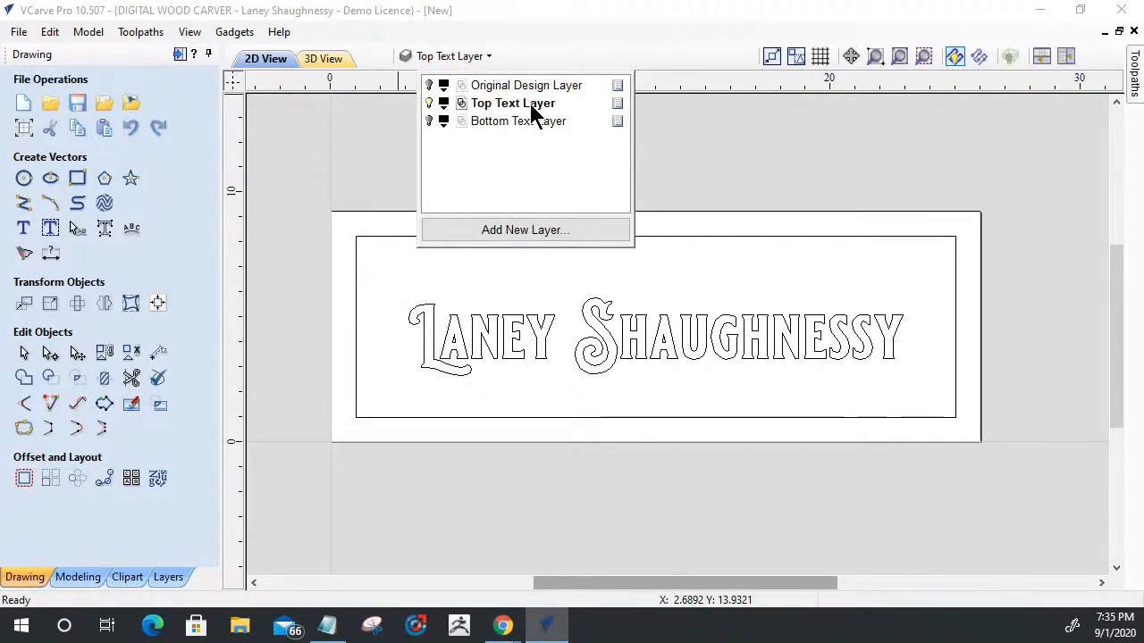
pyautogui.click(380, 121)
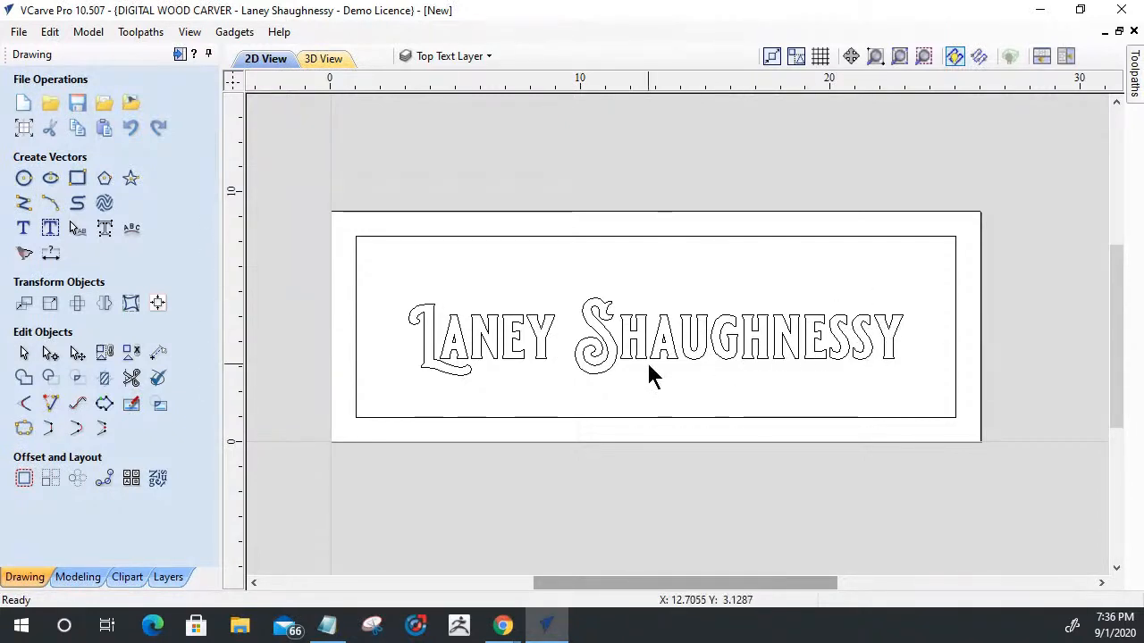
# - Examine the name text and its border rectangle on the Top Text Layer up close and as a selected group
pyautogui.scroll(4, 446, 374)
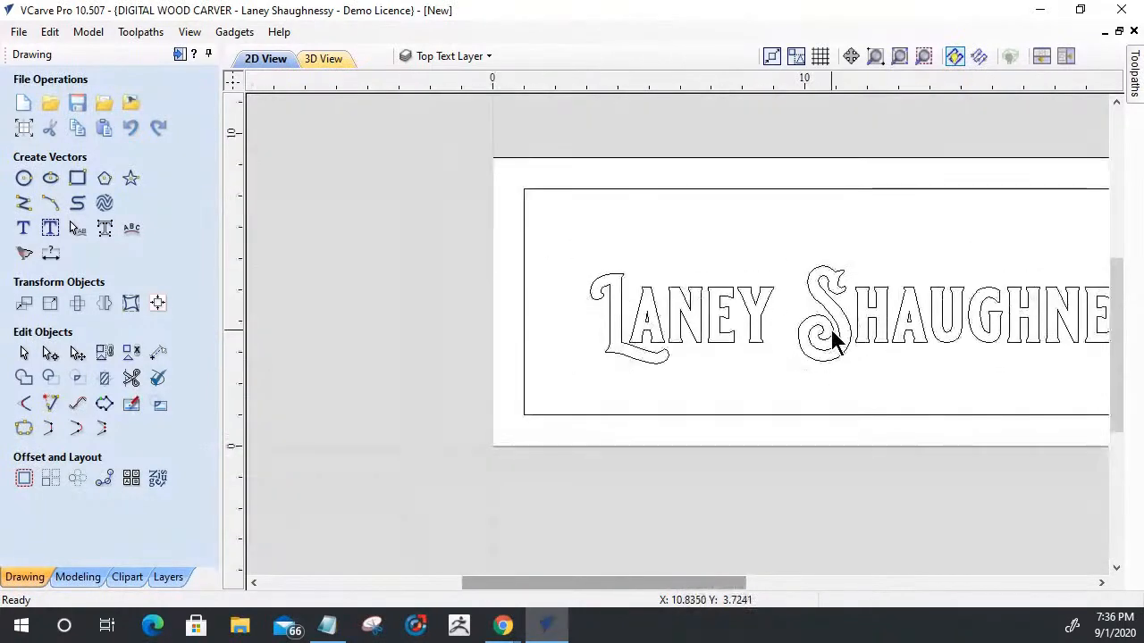
pyautogui.scroll(-4, 894, 331)
pyautogui.scroll(4, 1046, 365)
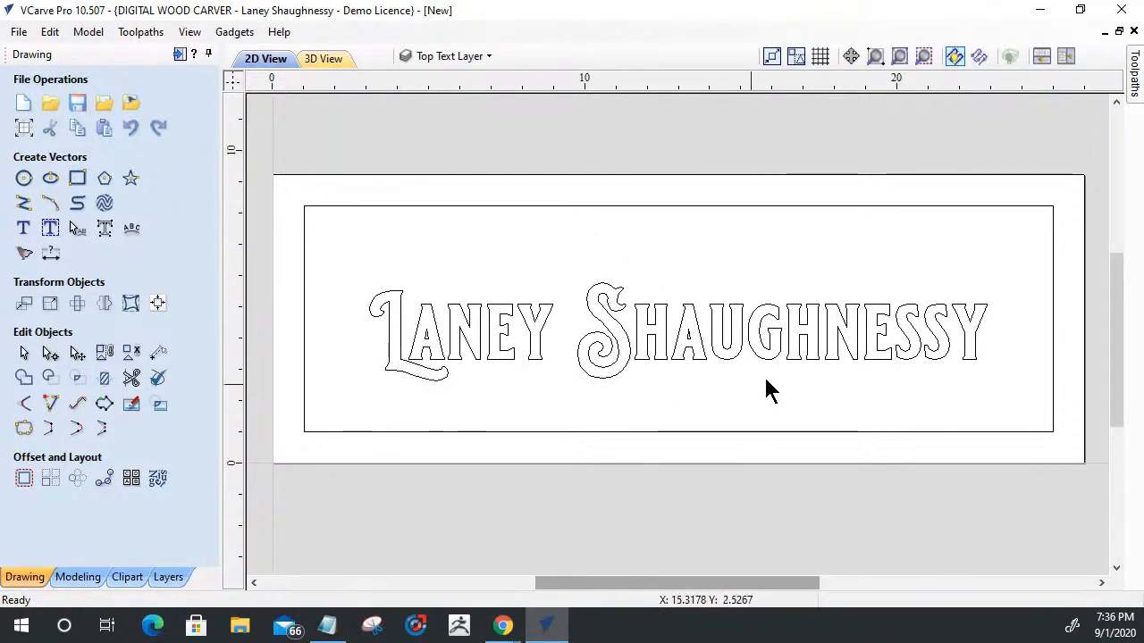
pyautogui.scroll(4, 763, 366)
pyautogui.scroll(-4, 763, 356)
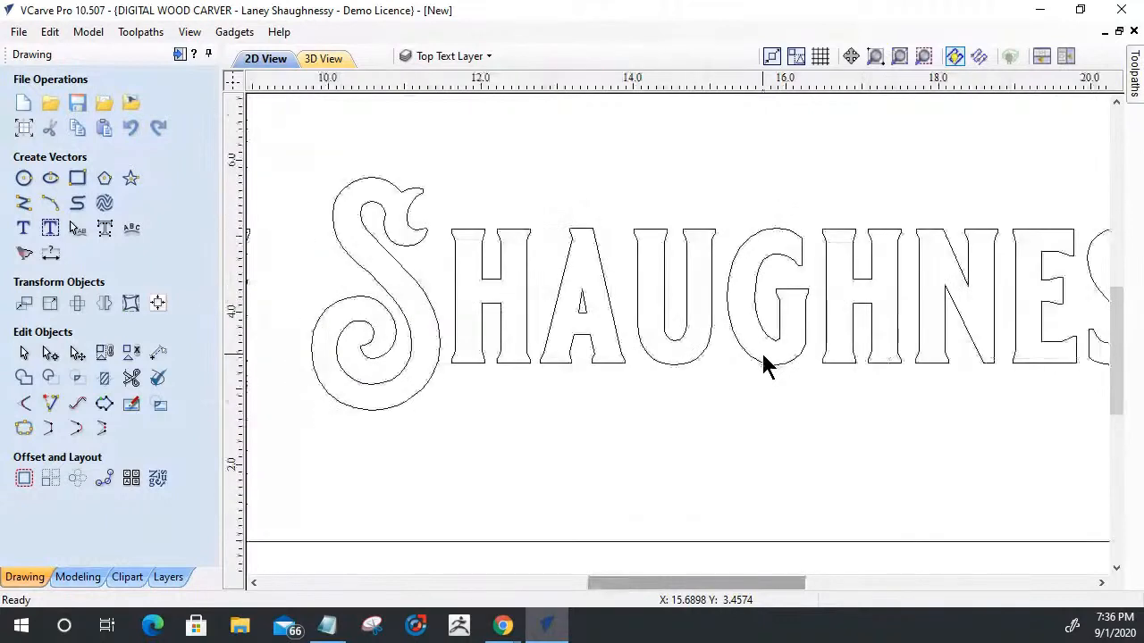
pyautogui.scroll(-1, 763, 362)
pyautogui.moveTo(917, 397); pyautogui.dragTo(636, 210)
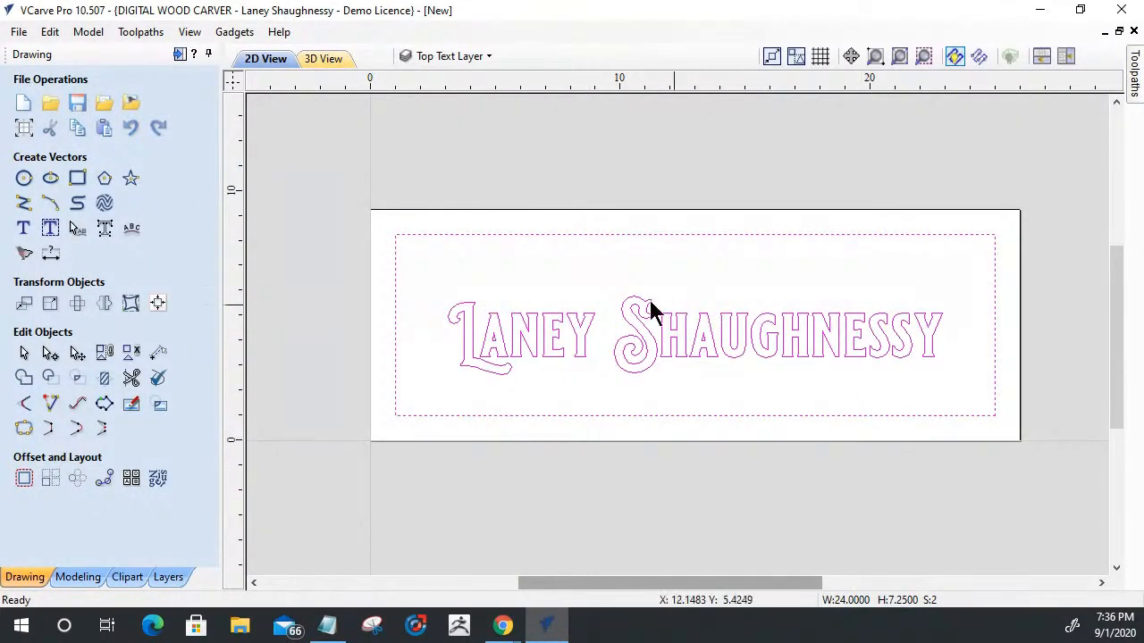
pyautogui.click(741, 391)
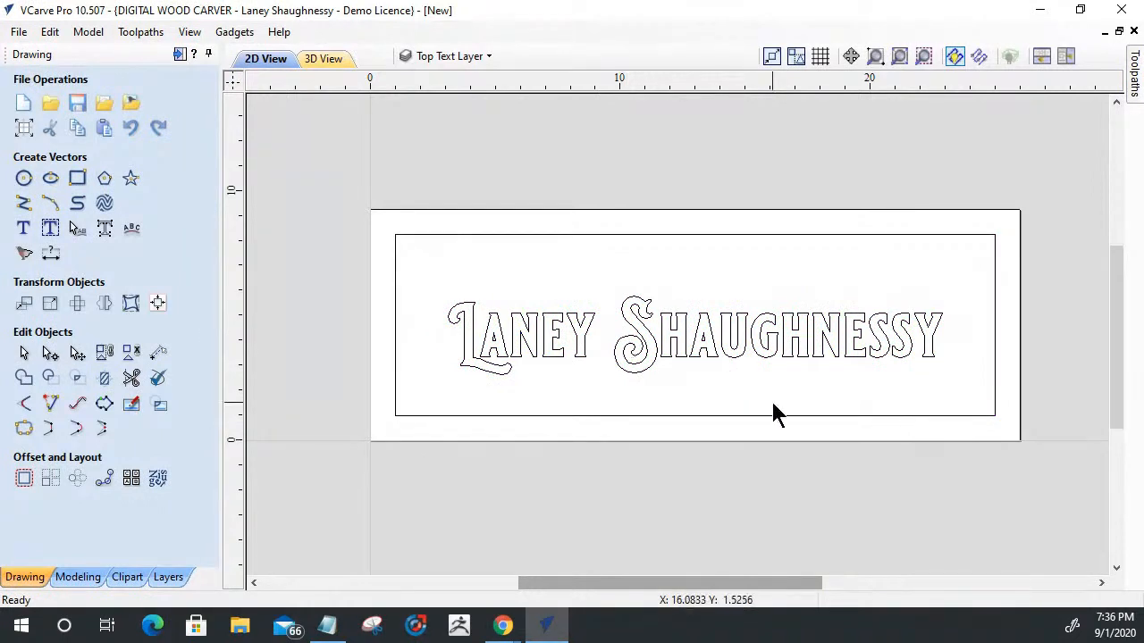
# - Hide the Top Text Layer, show and activate the Bottom Text Layer, and select its SPINDLETV text
pyautogui.click(457, 56)
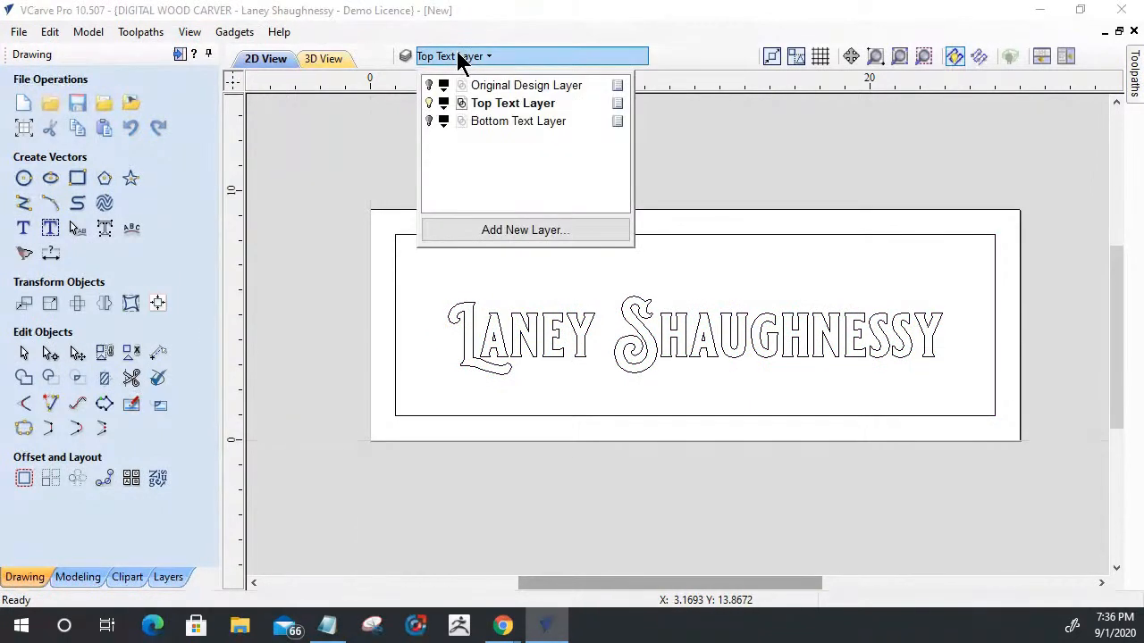
pyautogui.click(429, 103)
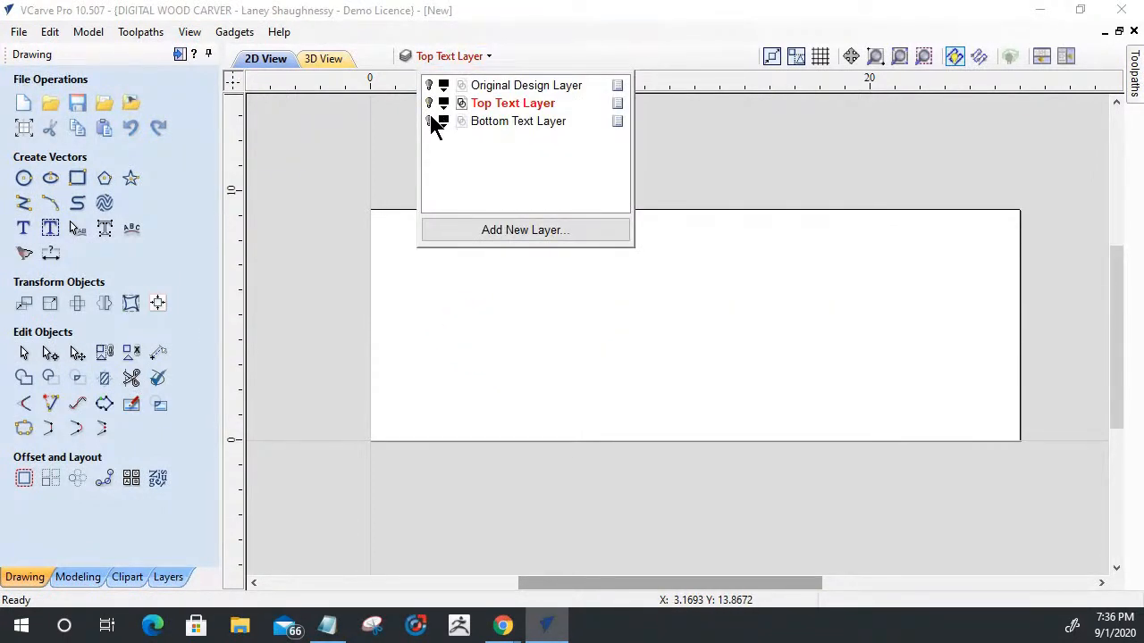
pyautogui.click(429, 120)
pyautogui.click(513, 121)
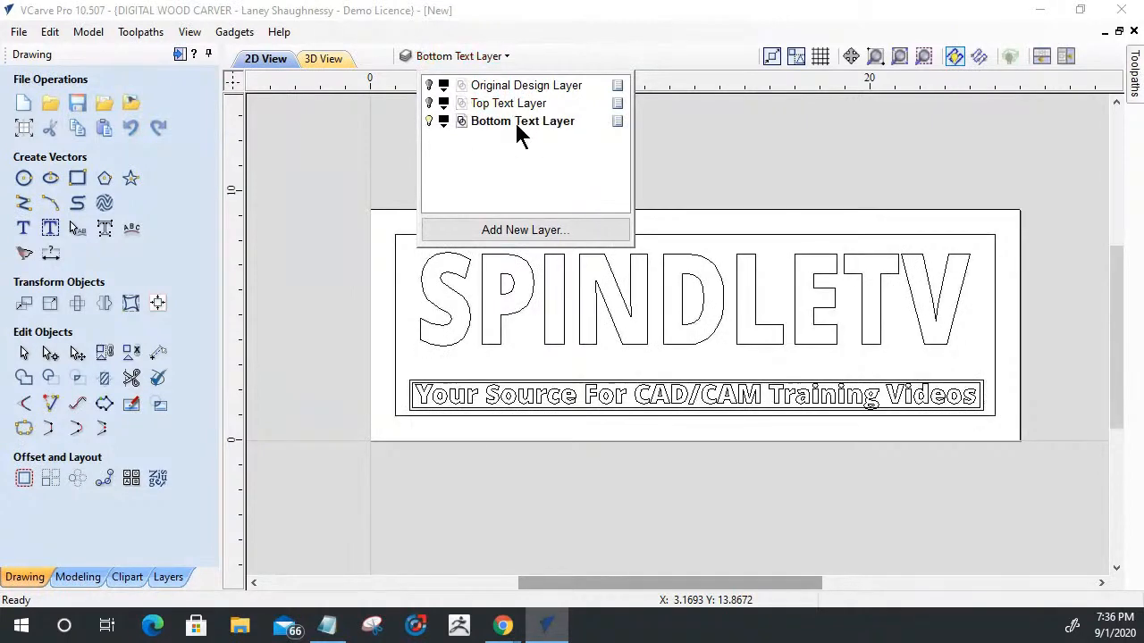
pyautogui.click(343, 276)
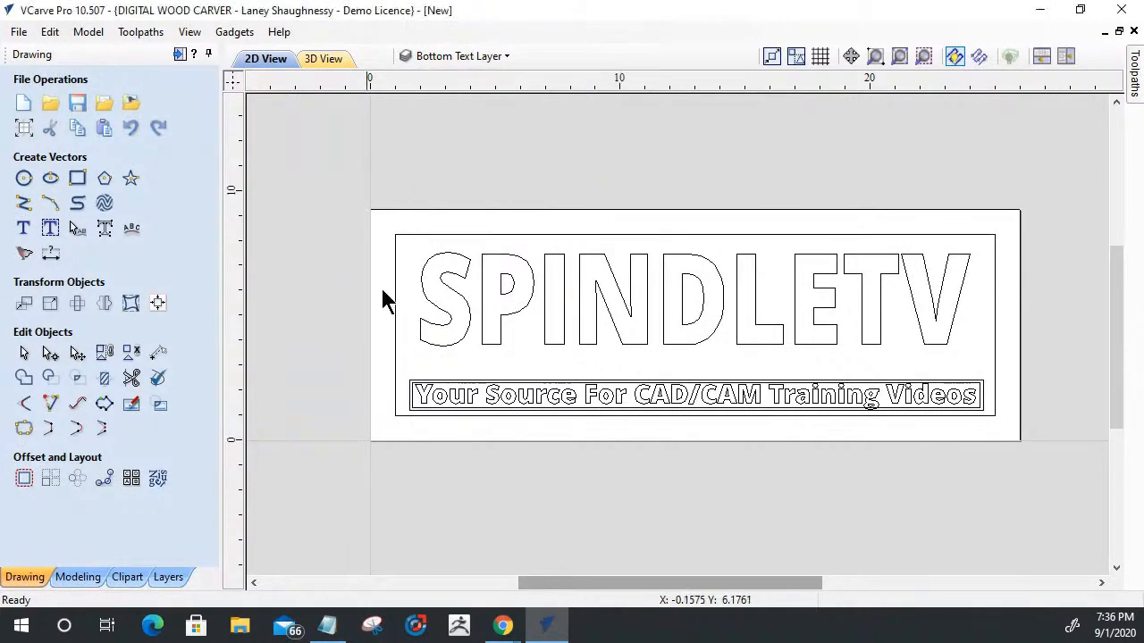
pyautogui.scroll(-1, 577, 268)
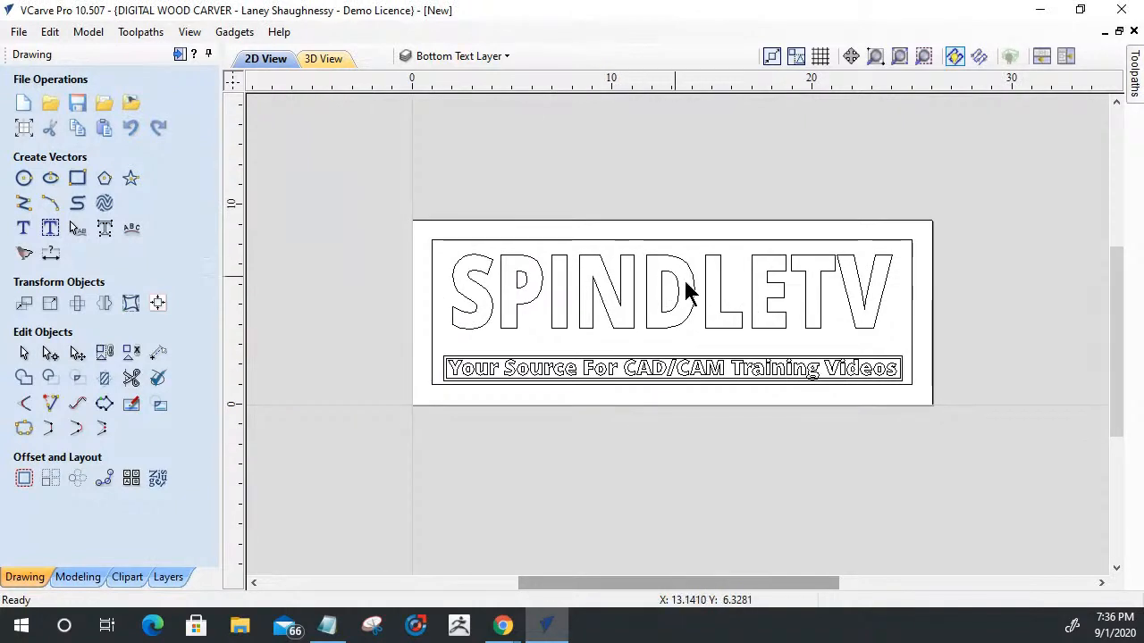
pyautogui.click(472, 268)
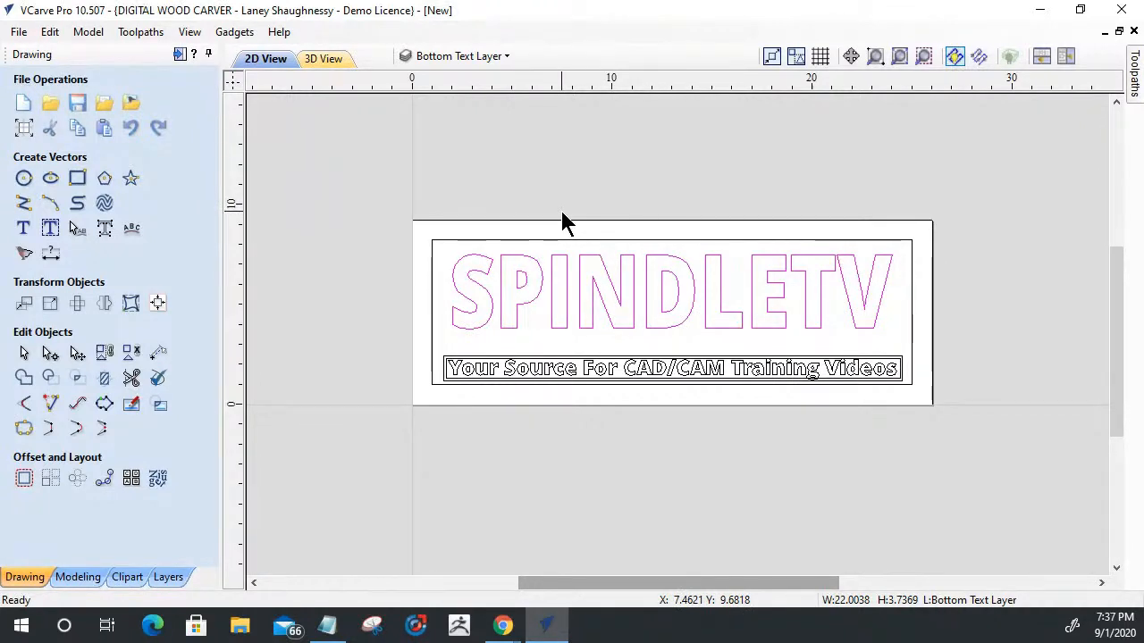
# - Draw an open V-shaped polyline about 1.4 wide and 1.2 high above the sign over the first letters of SPINDLETV
pyautogui.click(24, 204)
pyautogui.scroll(3, 475, 166)
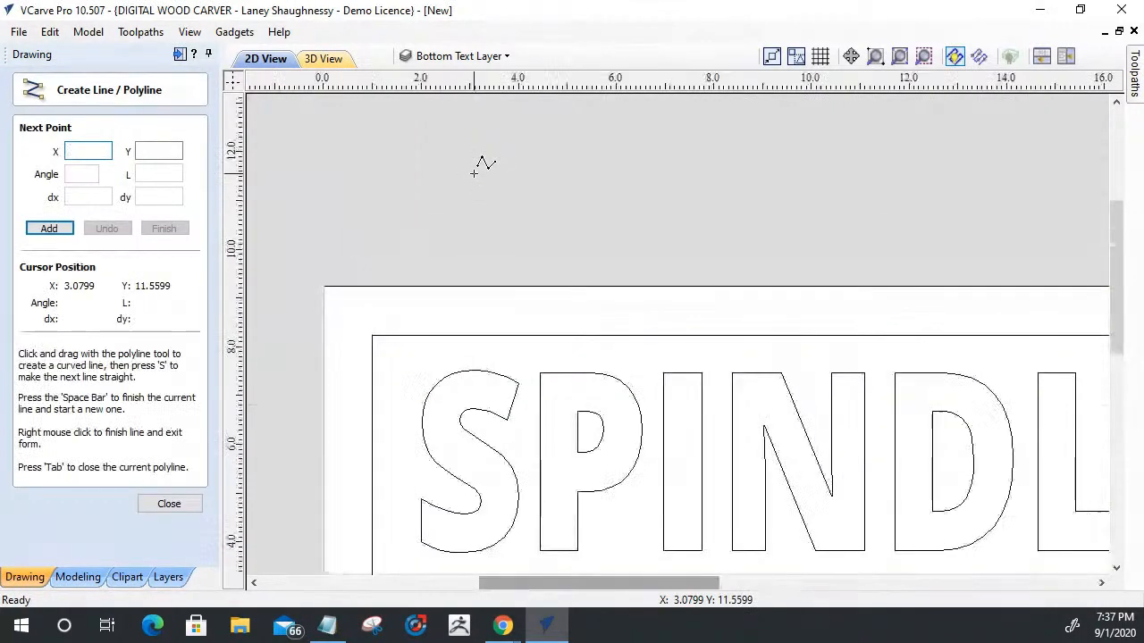
pyautogui.click(487, 201)
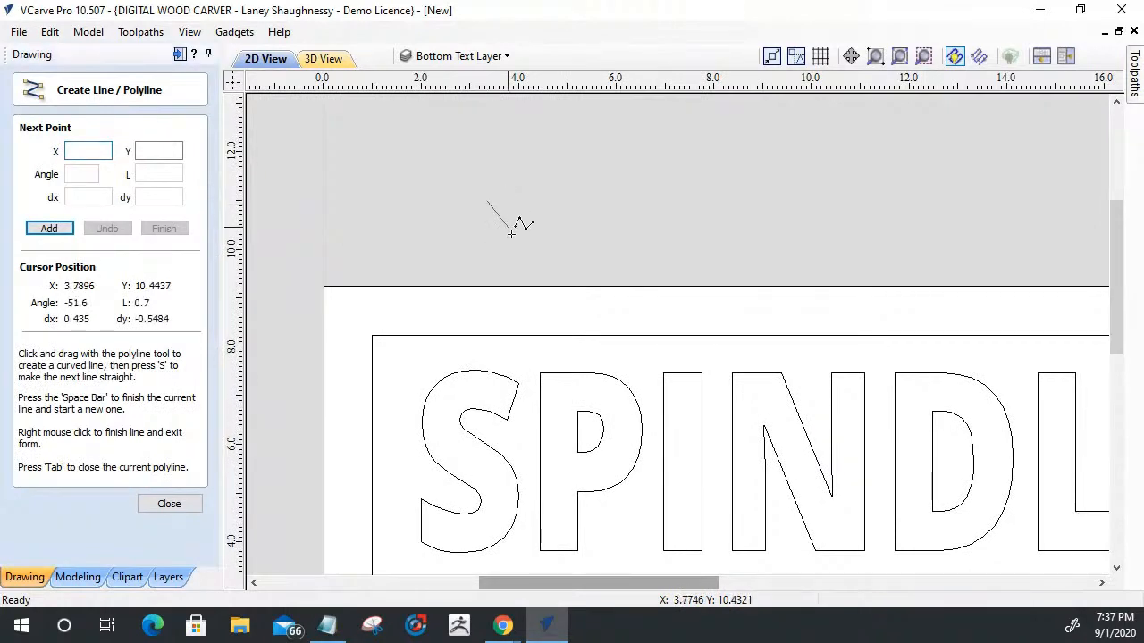
pyautogui.click(520, 260)
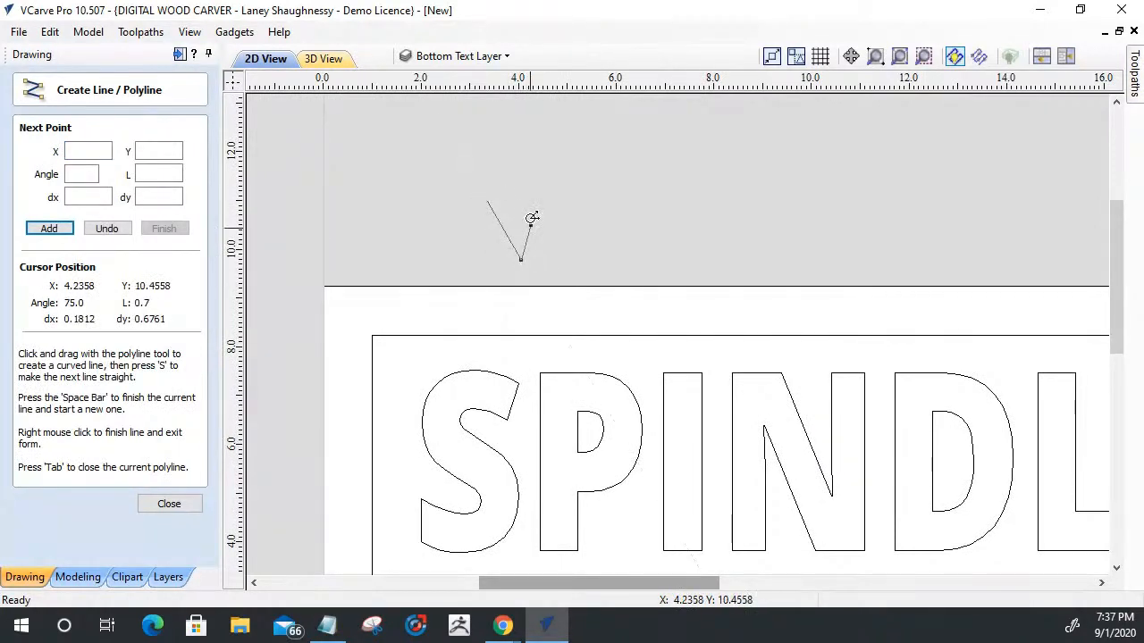
pyautogui.click(558, 201)
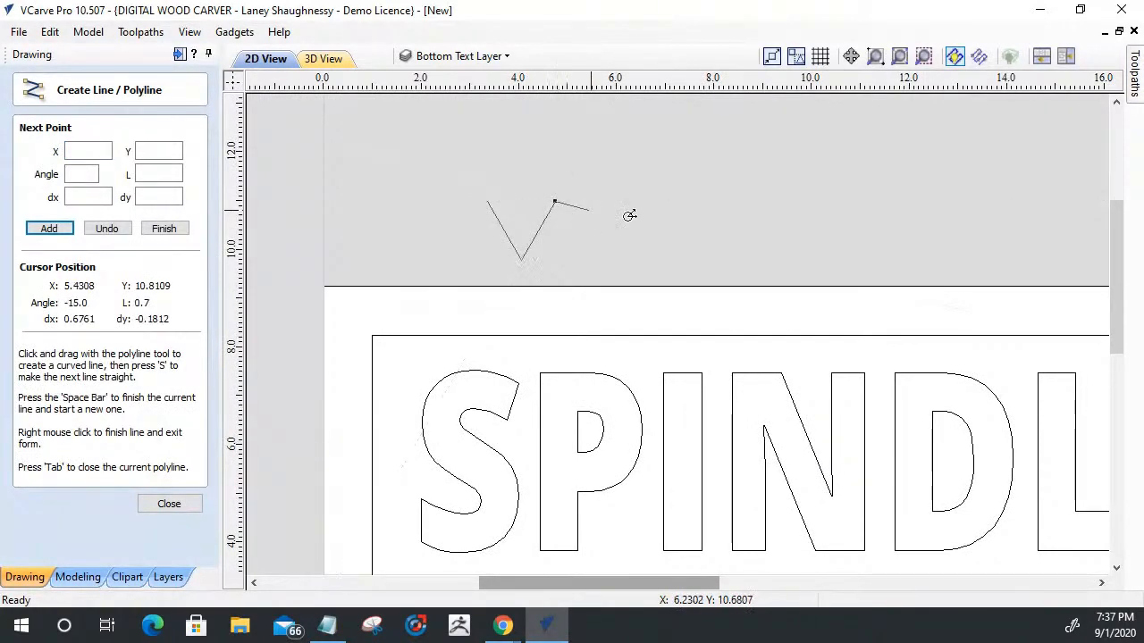
pyautogui.press('space')
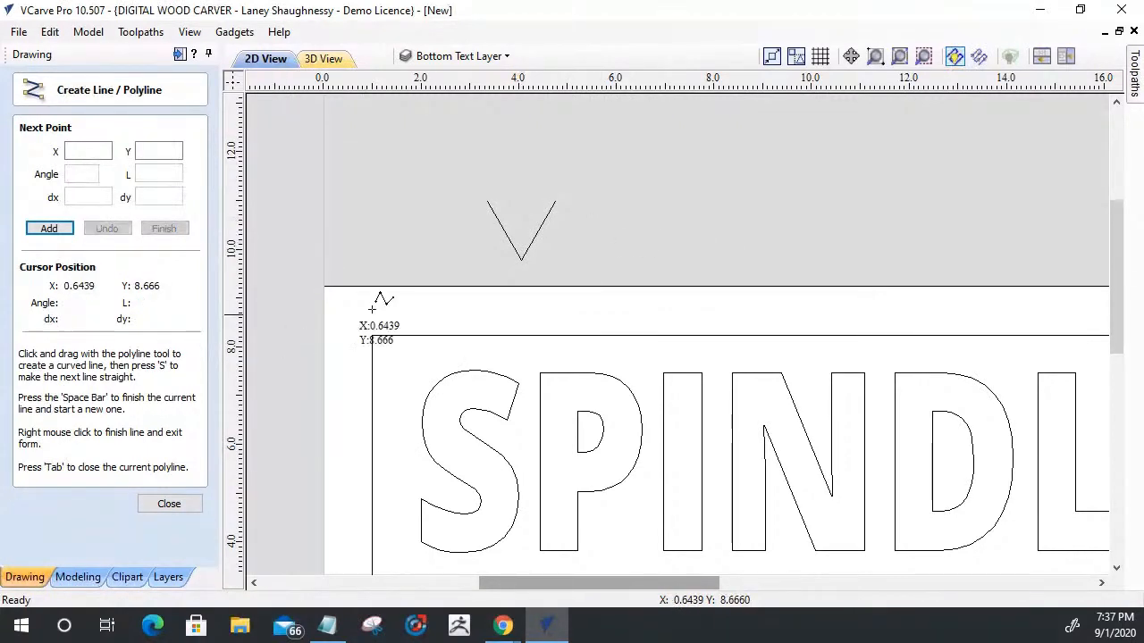
# - Draw a separate horizontal line about 2.4 long running right from the tip of the V
pyautogui.click(522, 261)
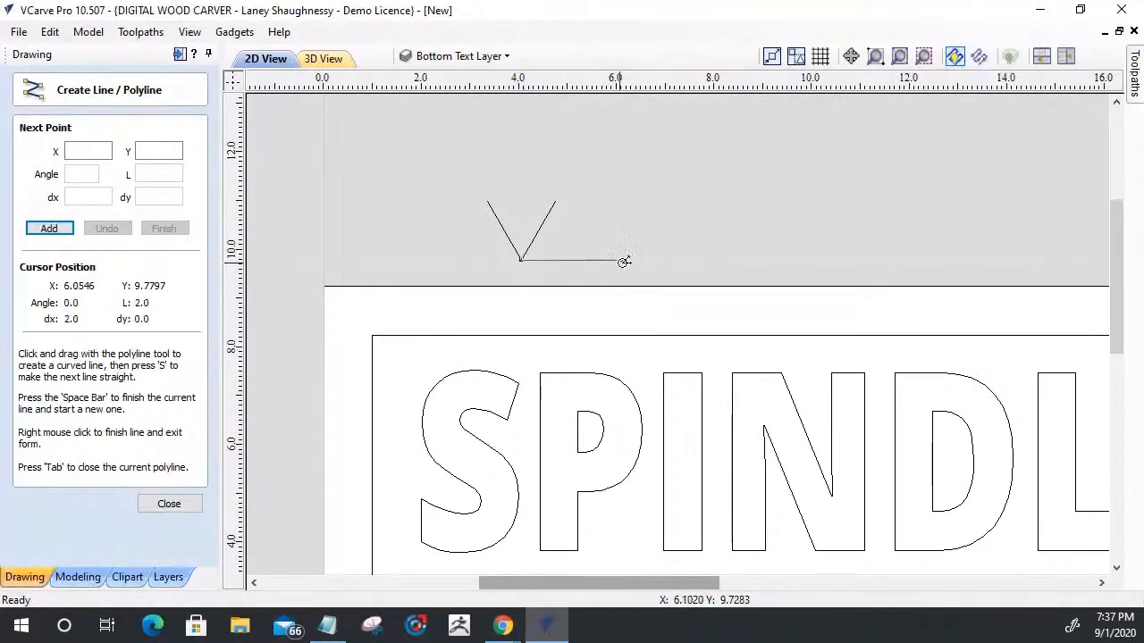
pyautogui.click(640, 261)
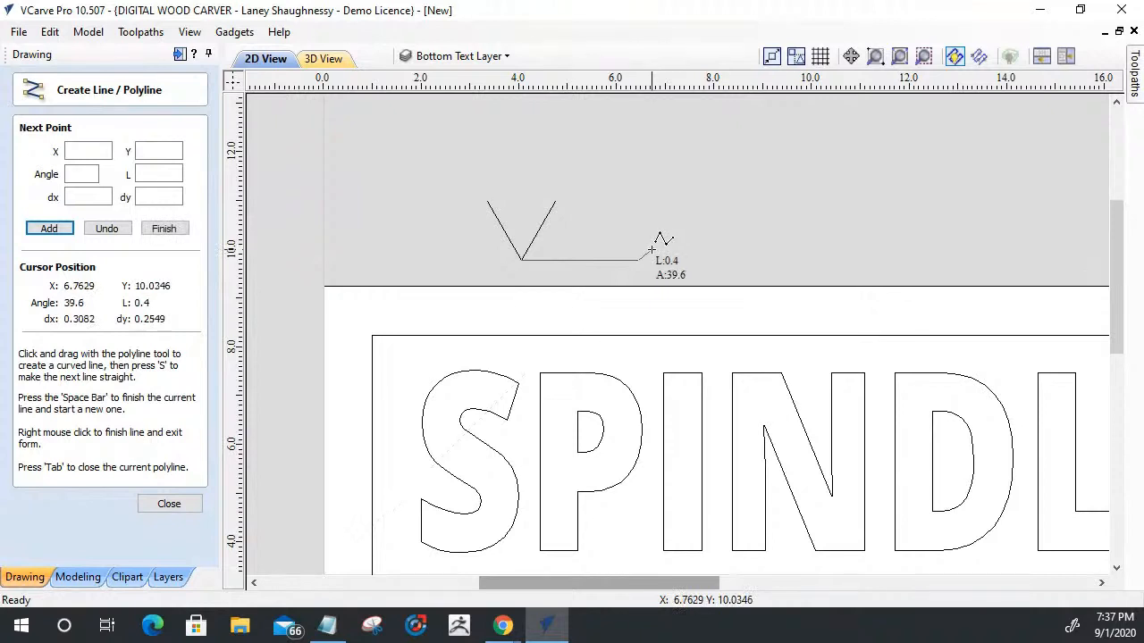
pyautogui.press('space')
pyautogui.click(172, 503)
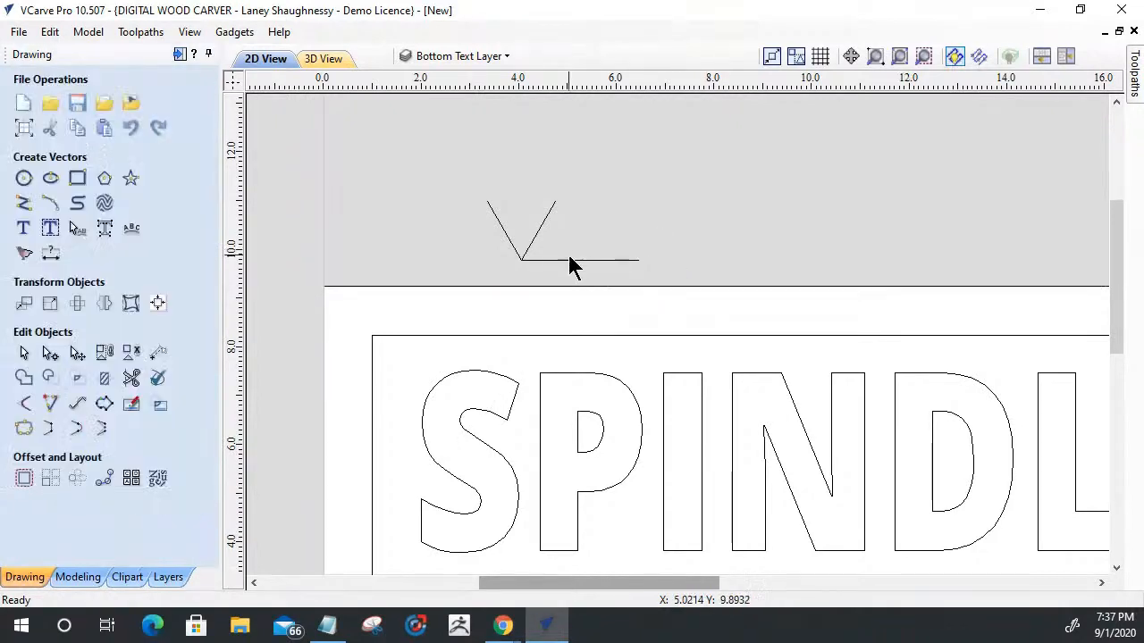
# - Extend the horizontal line's left end past the V's tip to below its upper left end, about 3.09 long overall
pyautogui.click(569, 260)
pyautogui.scroll(3, 527, 268)
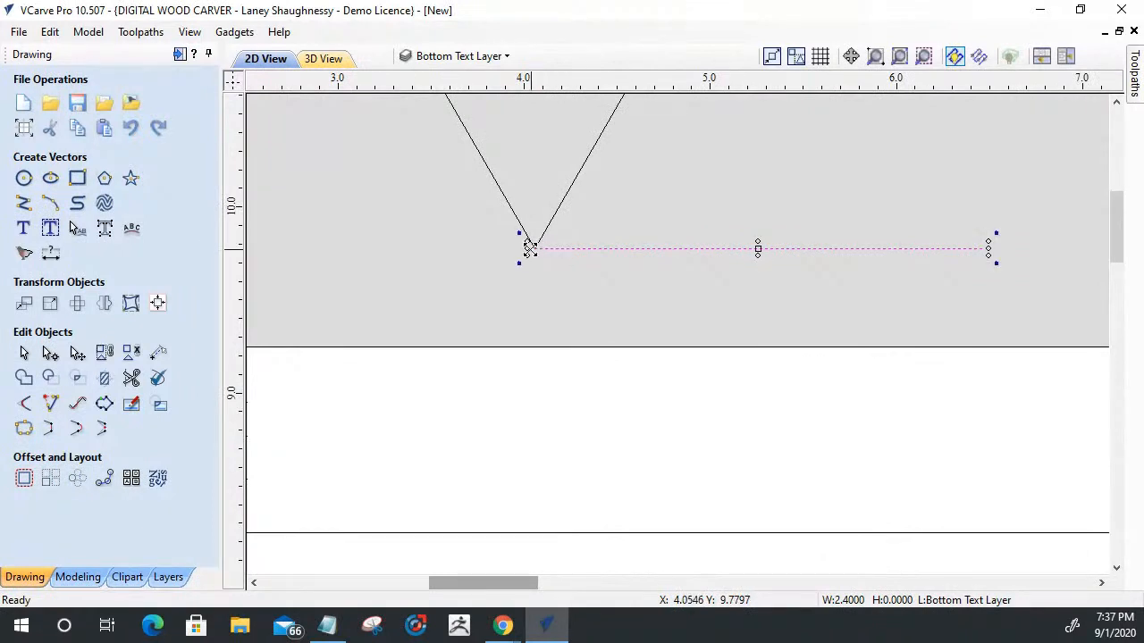
pyautogui.moveTo(527, 249); pyautogui.dragTo(399, 250)
pyautogui.click(566, 262)
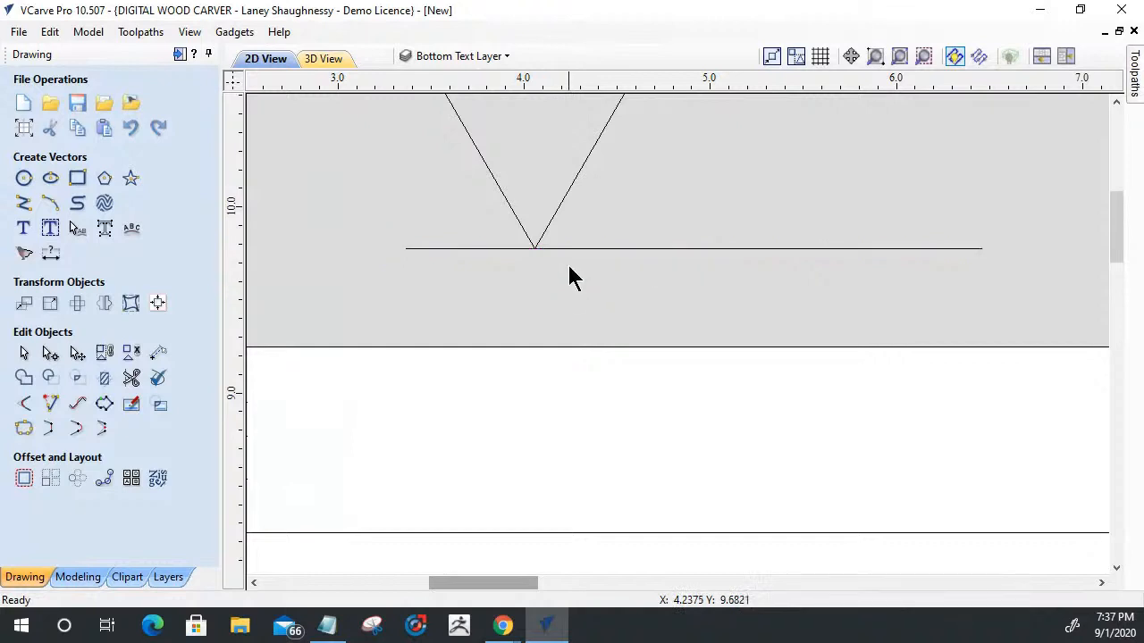
# - Examine how the V profile meets the horizontal line, selecting each in turn and comparing them with the SPINDLETV text
pyautogui.scroll(-2, 566, 262)
pyautogui.scroll(3, 587, 255)
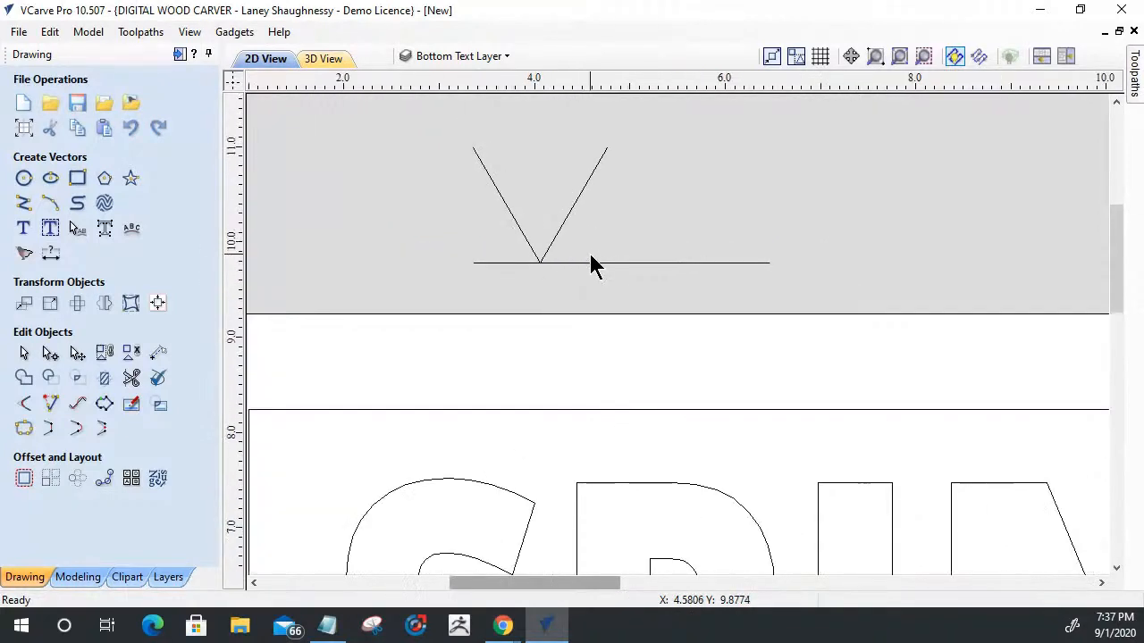
pyautogui.click(597, 268)
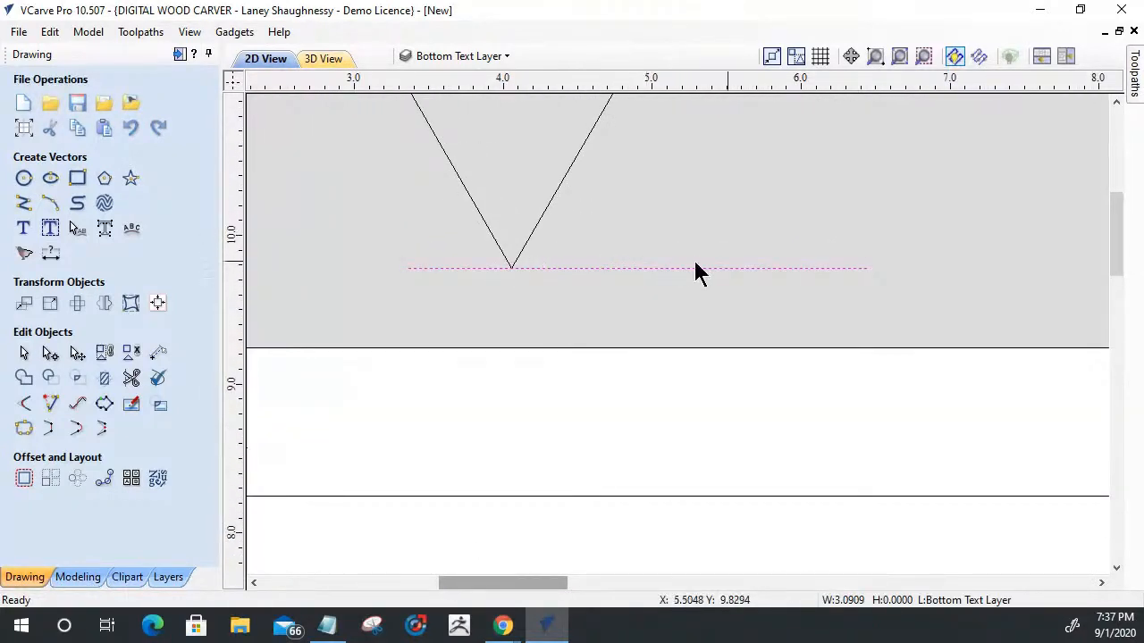
pyautogui.click(545, 206)
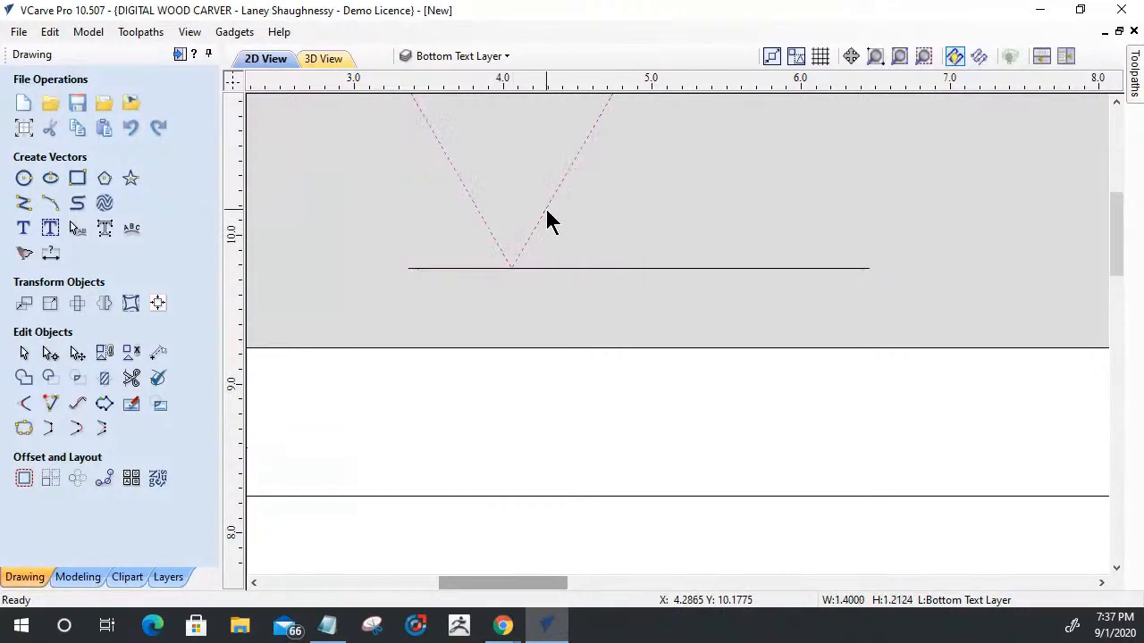
pyautogui.scroll(-2, 593, 266)
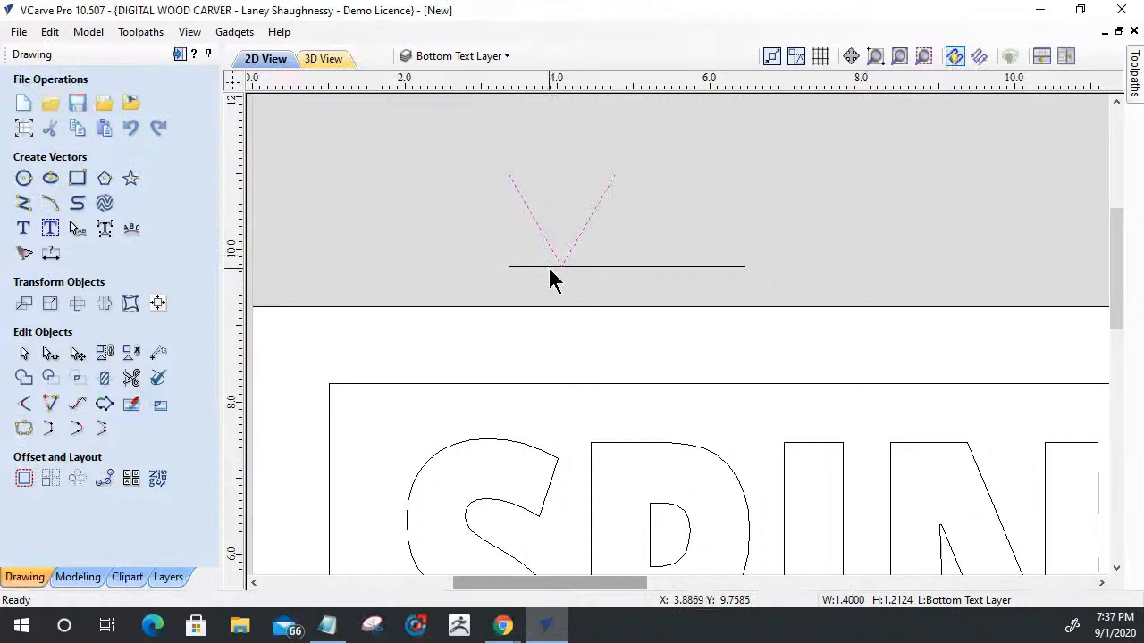
pyautogui.scroll(2, 554, 281)
pyautogui.scroll(-1, 541, 288)
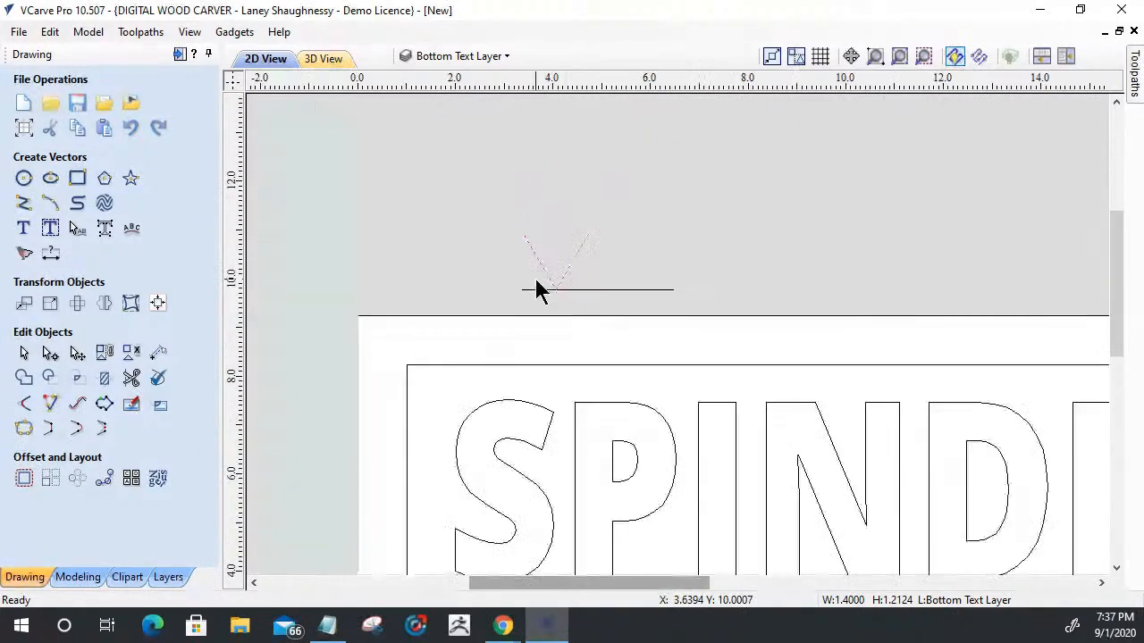
pyautogui.scroll(-2, 541, 290)
pyautogui.click(554, 404)
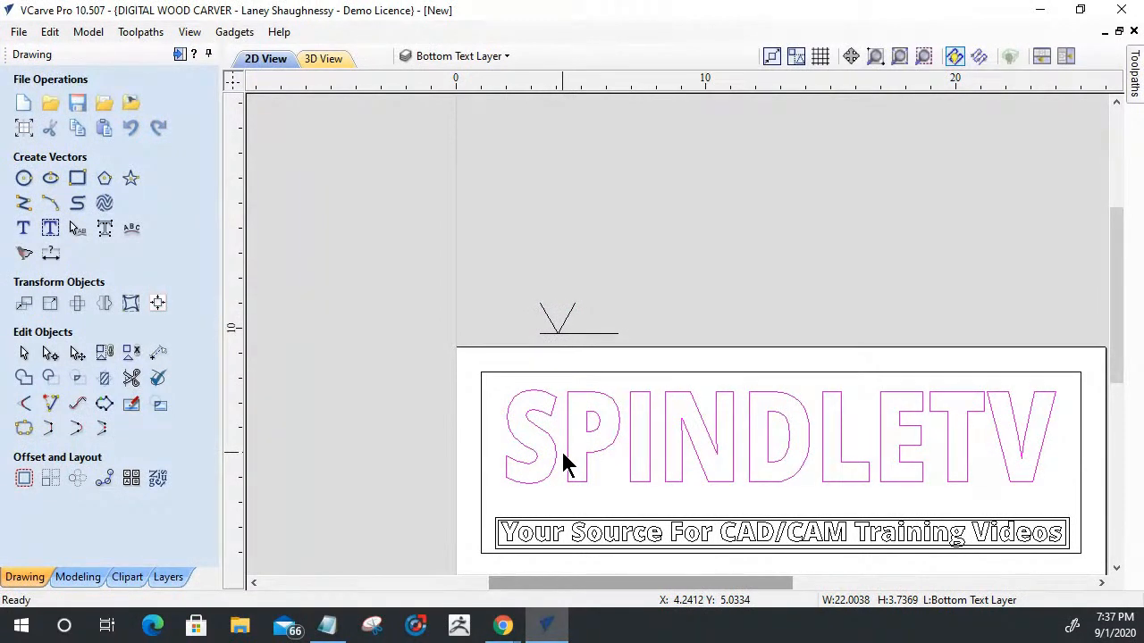
# - Move the horizontal line straight up by a relative 0.125 inches so it crosses the V above its tip
pyautogui.scroll(2, 521, 286)
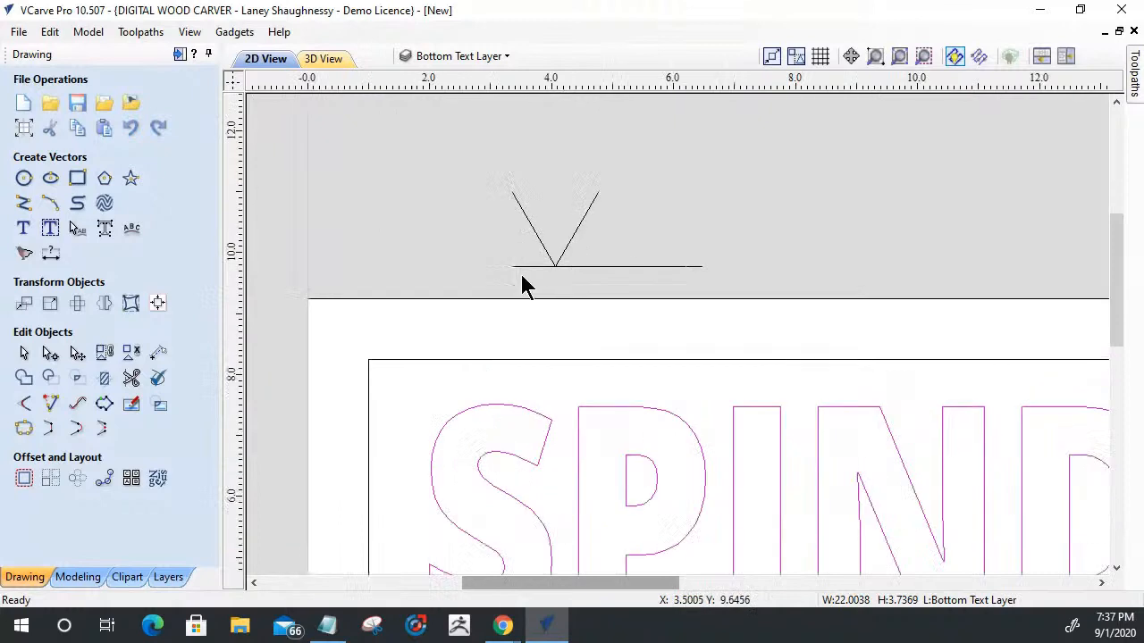
pyautogui.scroll(3, 556, 301)
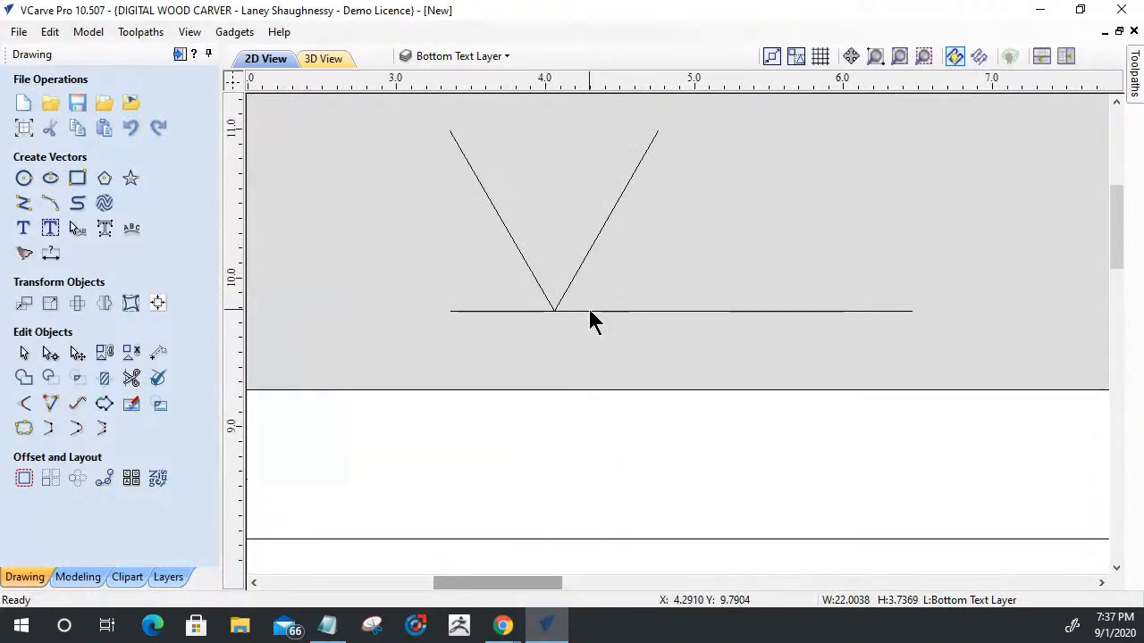
pyautogui.click(590, 312)
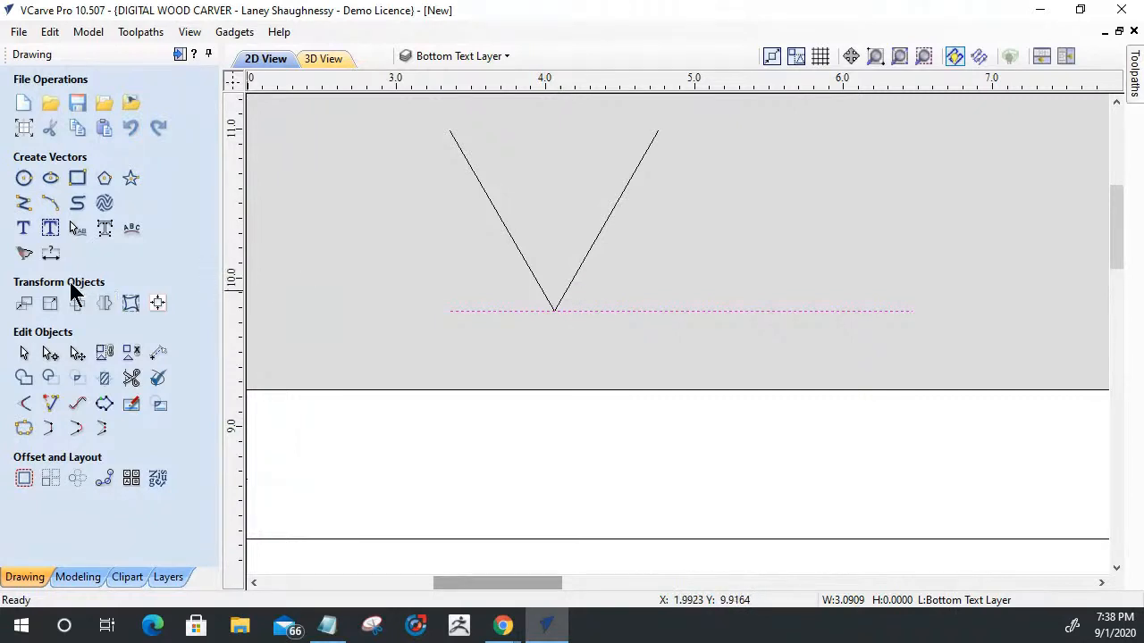
pyautogui.click(24, 304)
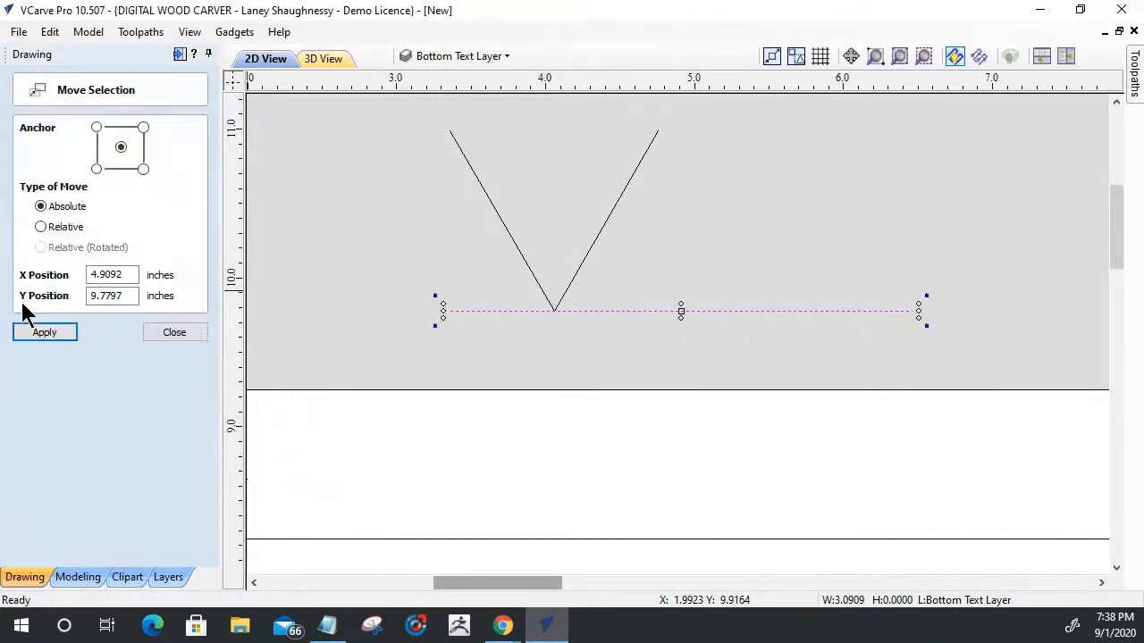
pyautogui.click(40, 226)
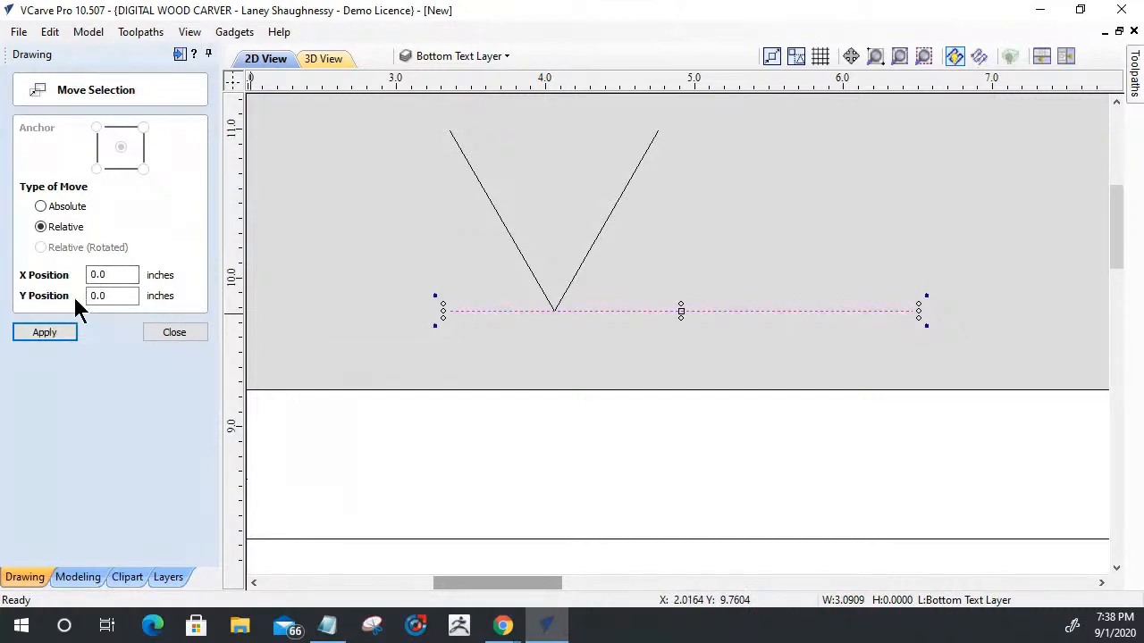
pyautogui.moveTo(131, 295); pyautogui.dragTo(47, 298)
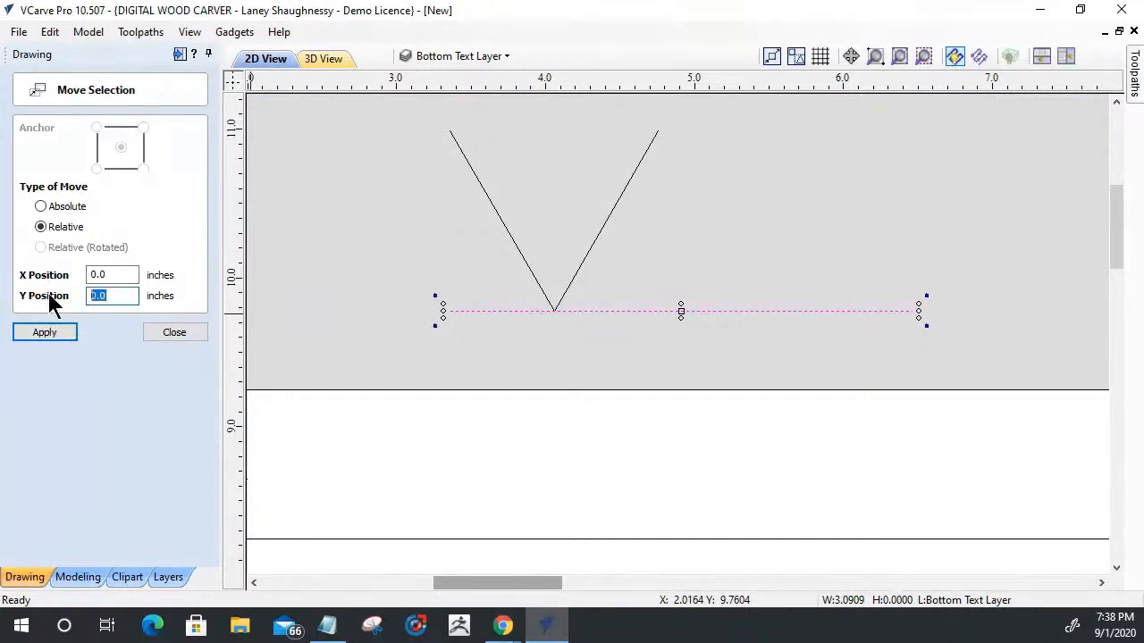
pyautogui.write('.125')
pyautogui.click(43, 336)
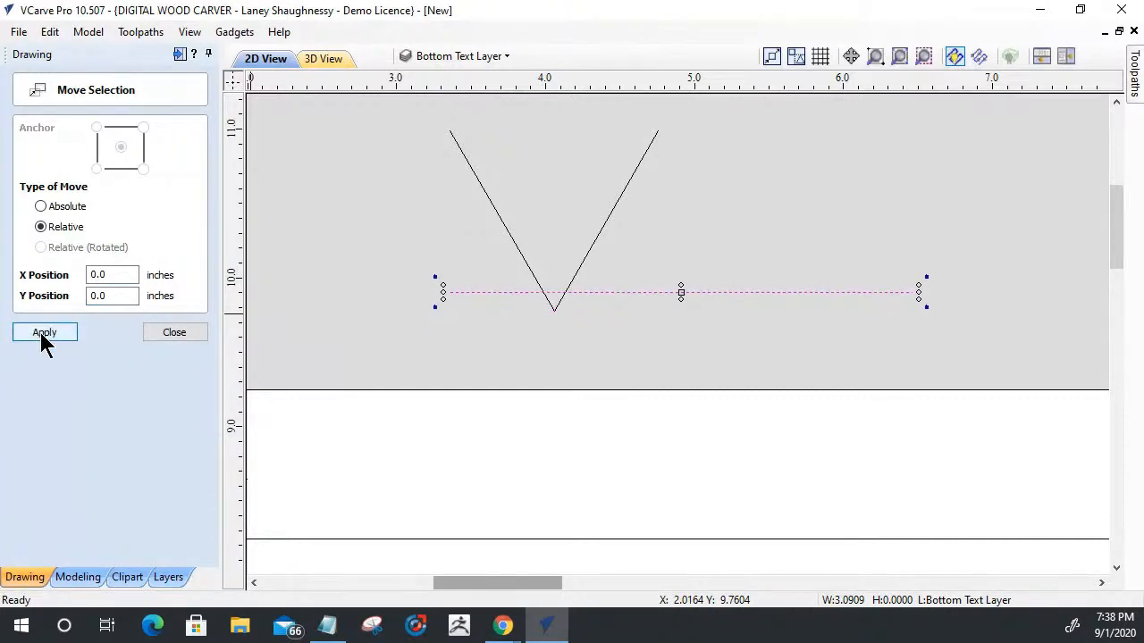
pyautogui.click(173, 336)
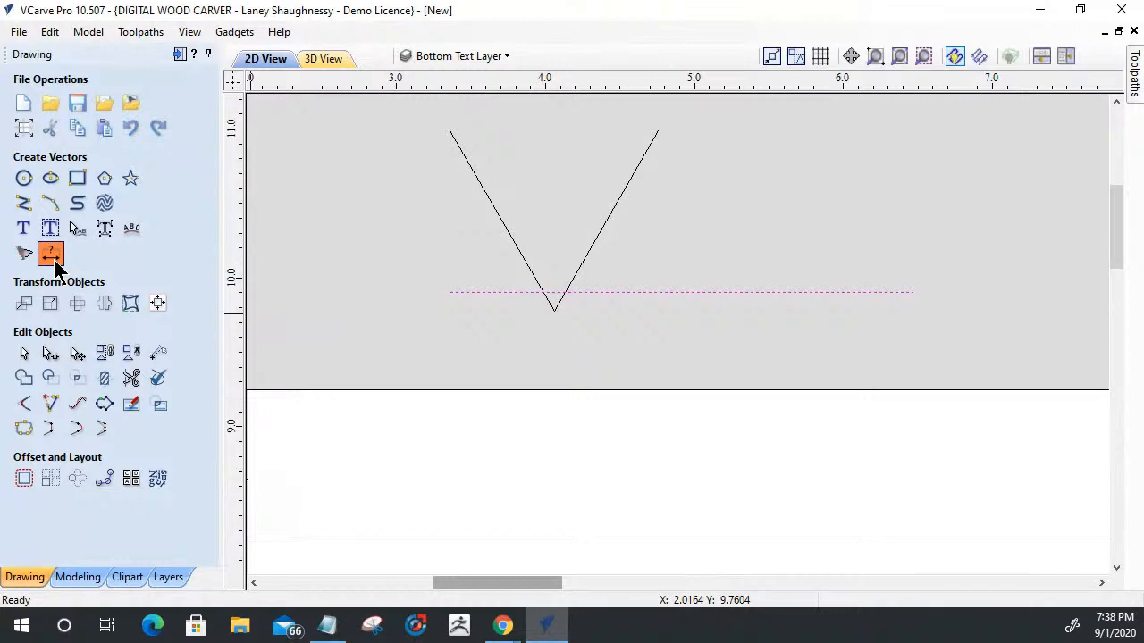
# - Add a horizontal dimension below the line from the V's tip to its right-hand crossing, with a text height of 0.25 inches
pyautogui.click(51, 256)
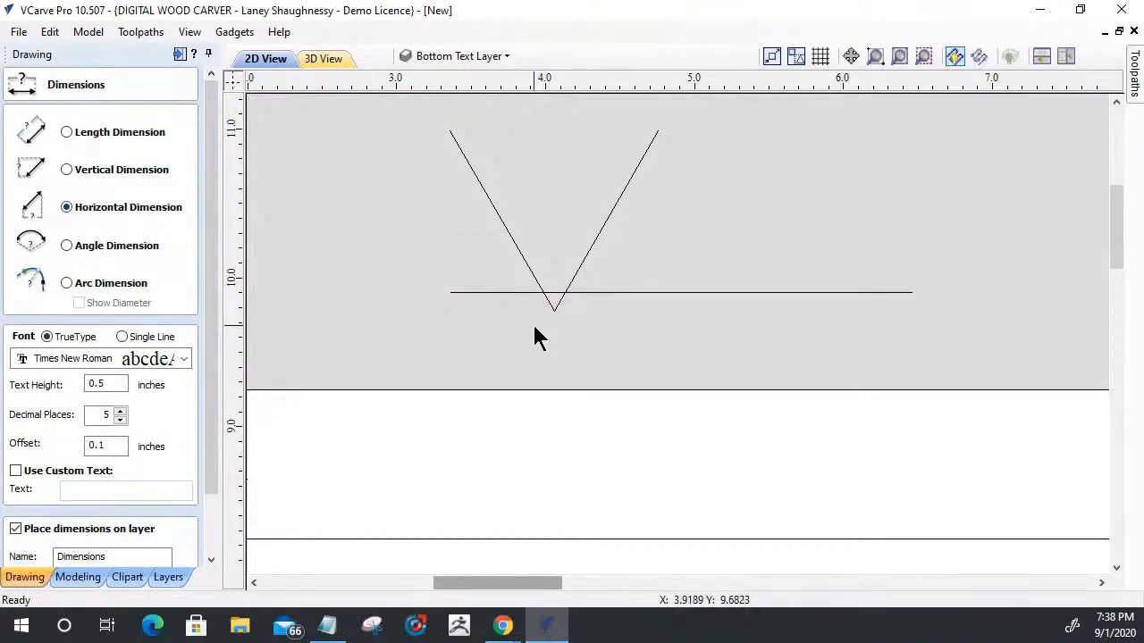
pyautogui.scroll(3, 534, 330)
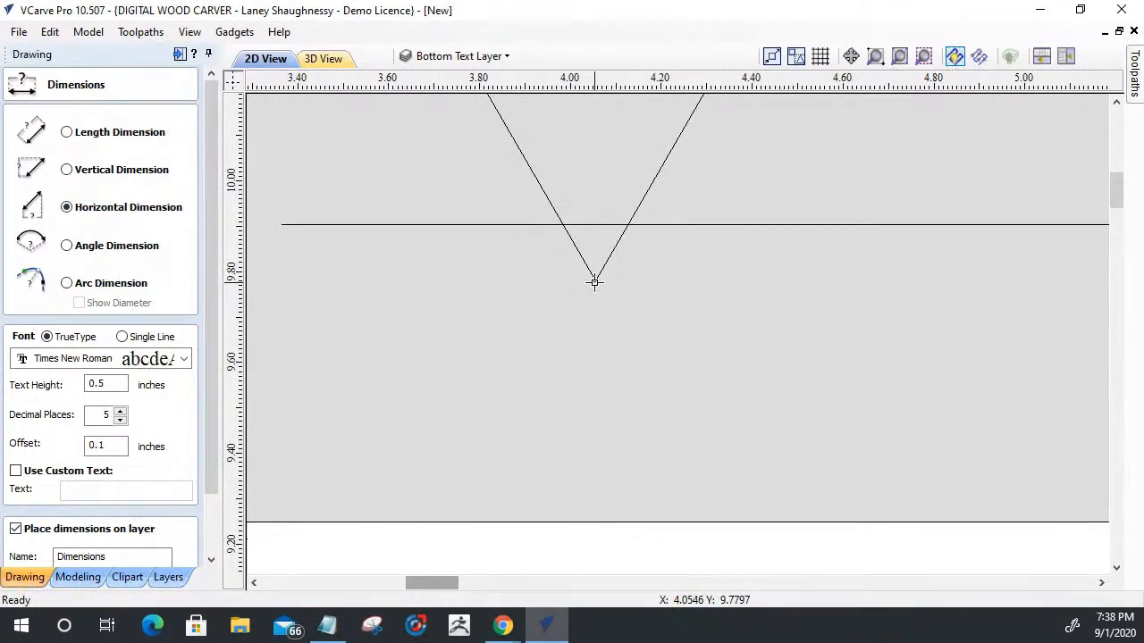
pyautogui.click(628, 225)
pyautogui.moveTo(105, 382); pyautogui.dragTo(98, 379)
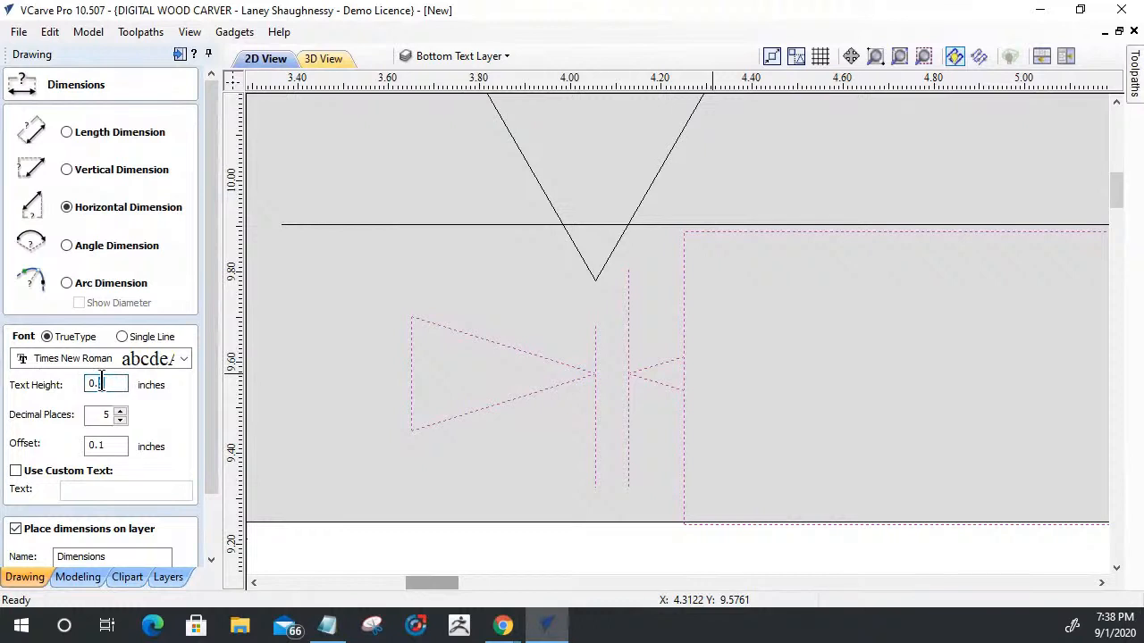
pyautogui.write('2')
pyautogui.scroll(-2, 661, 355)
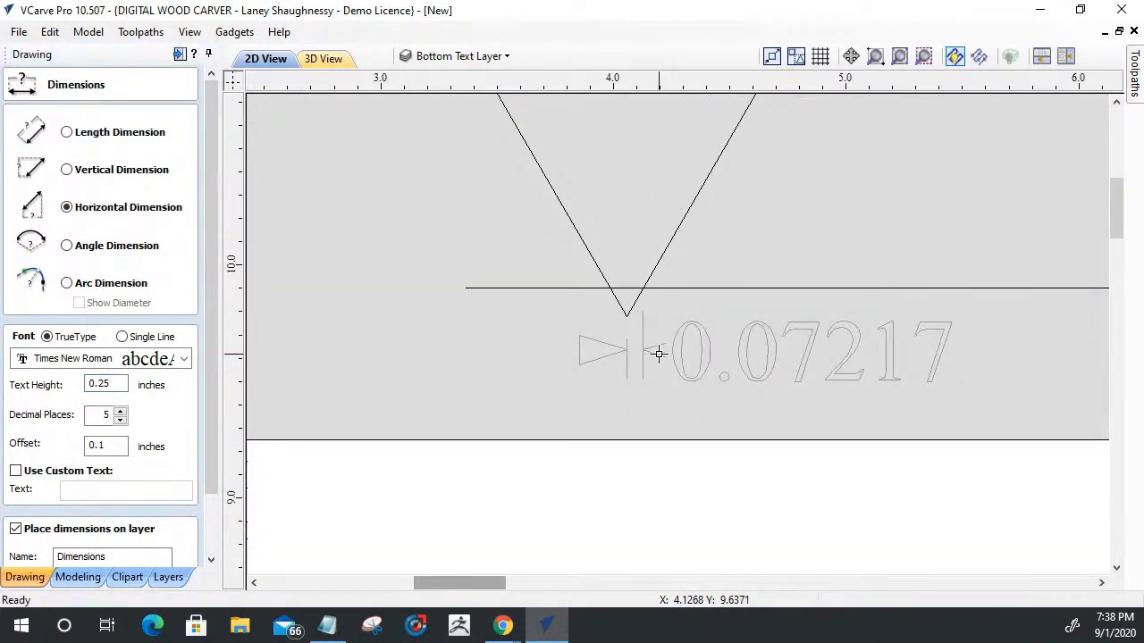
pyautogui.scroll(1, 658, 355)
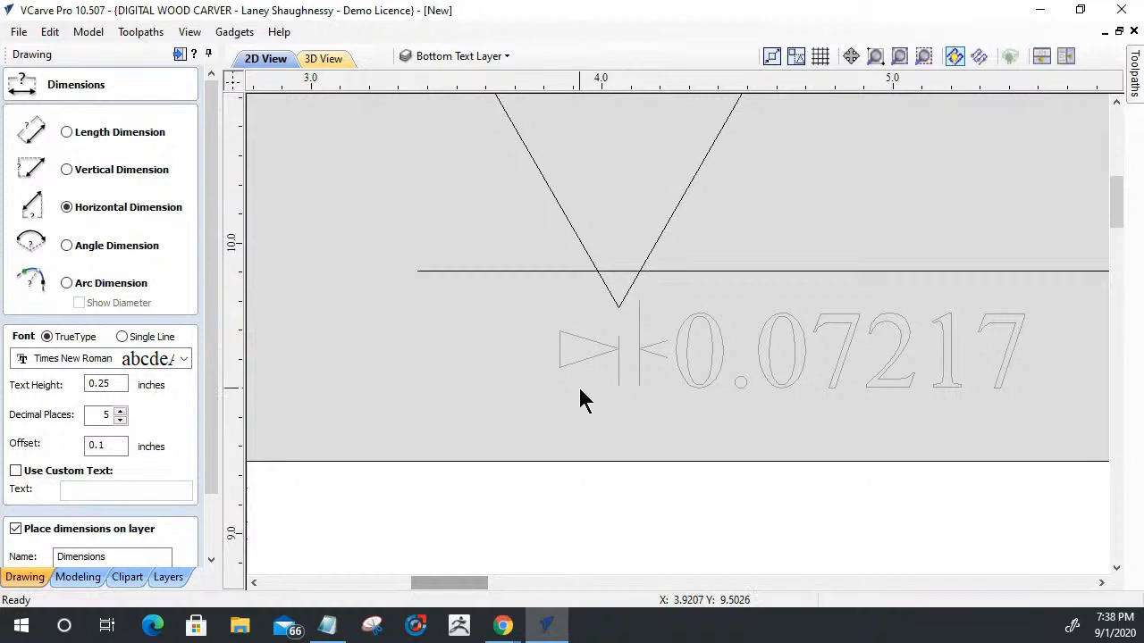
# - Reduce the precision of the V's horizontal dimension to 4 decimal places
pyautogui.moveTo(212, 451); pyautogui.dragTo(214, 530)
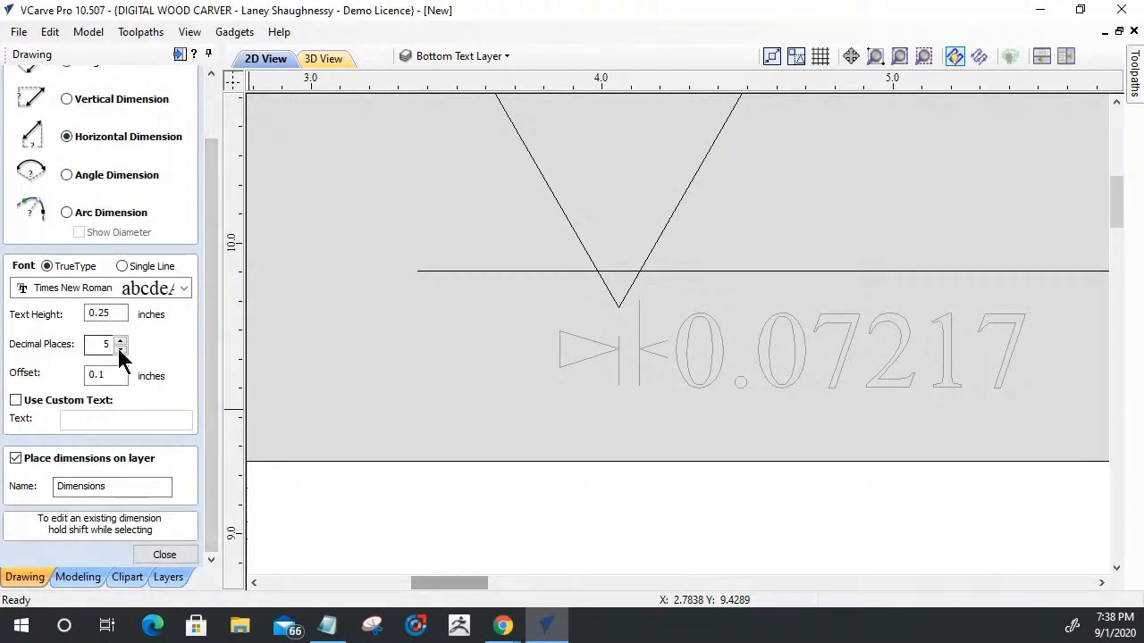
pyautogui.click(120, 349)
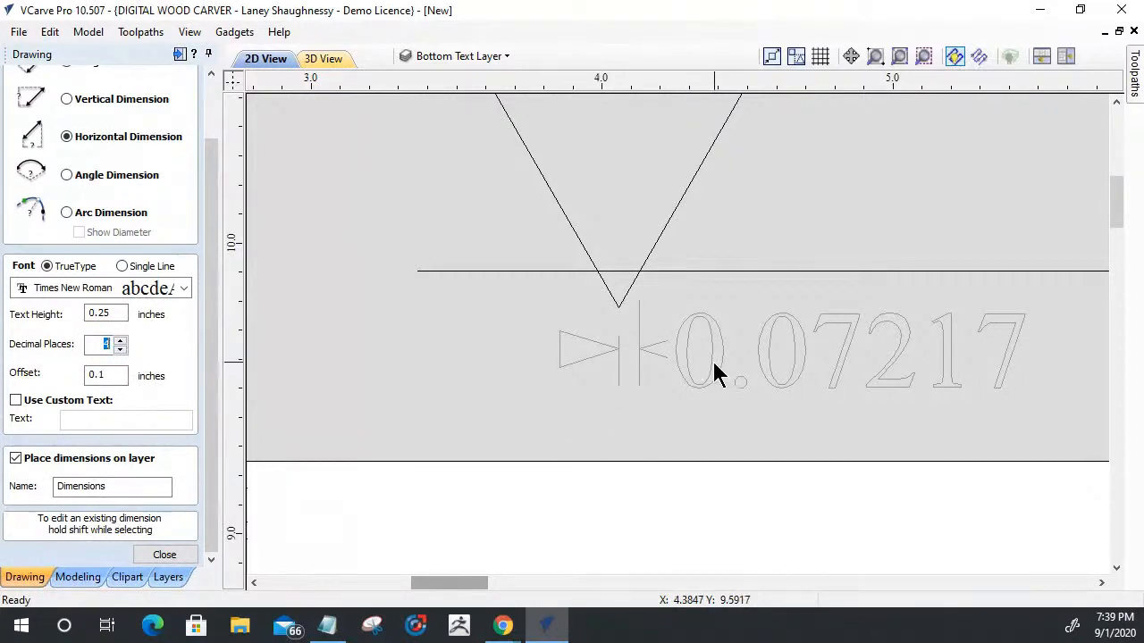
pyautogui.click(712, 373)
pyautogui.click(120, 349)
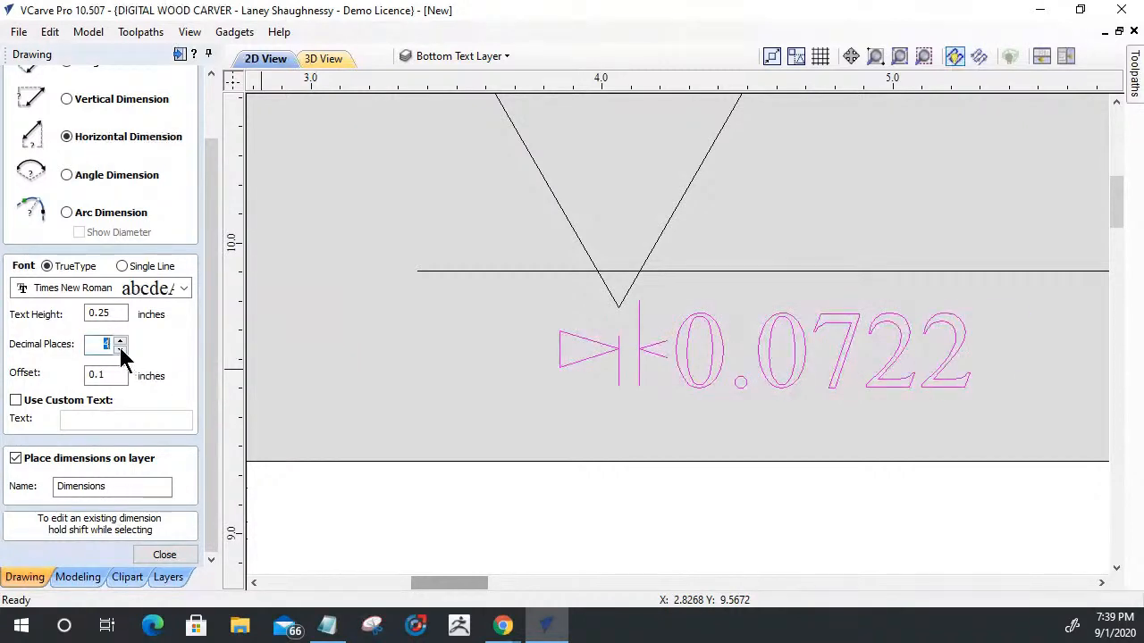
pyautogui.click(172, 554)
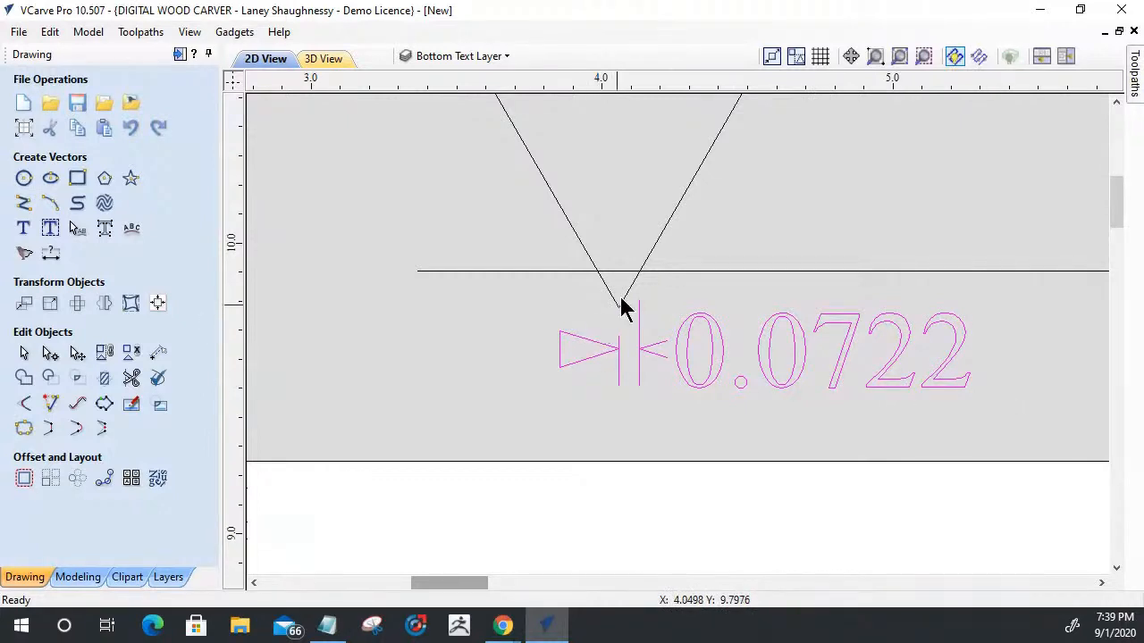
# - Move the horizontal line back down onto the tip of the V
pyautogui.click(657, 273)
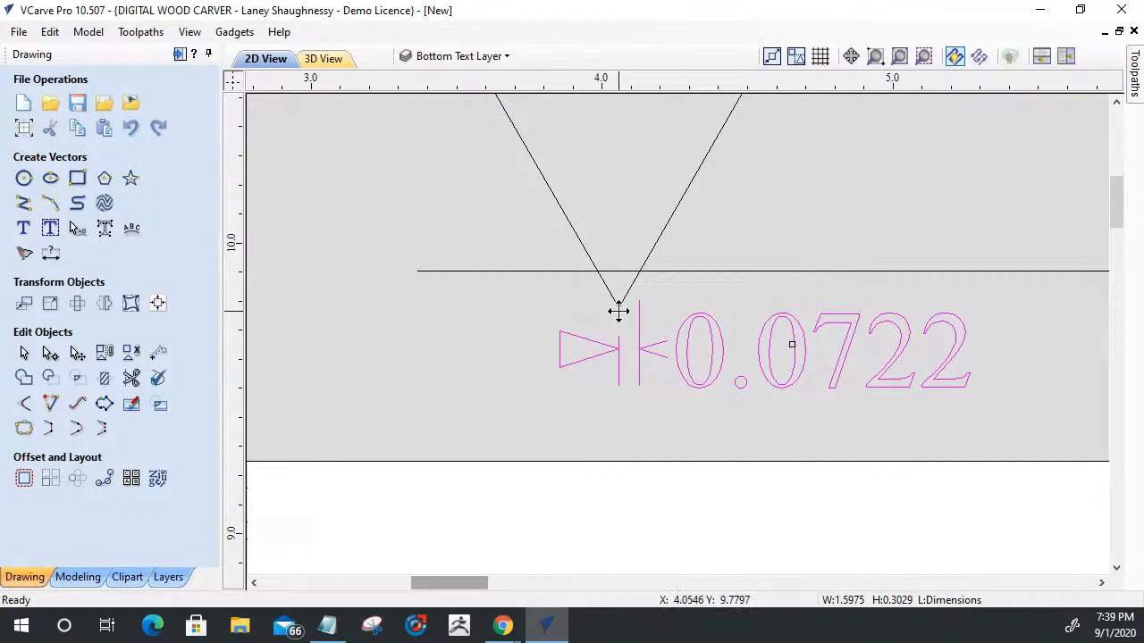
pyautogui.scroll(1, 619, 323)
pyautogui.scroll(3, 619, 322)
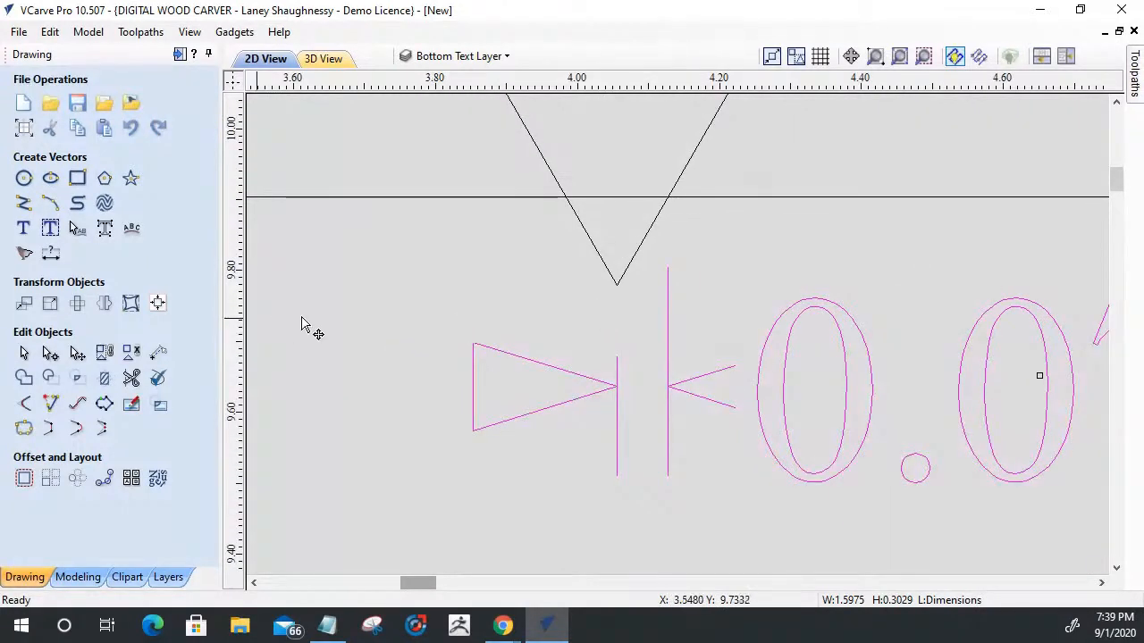
pyautogui.click(591, 198)
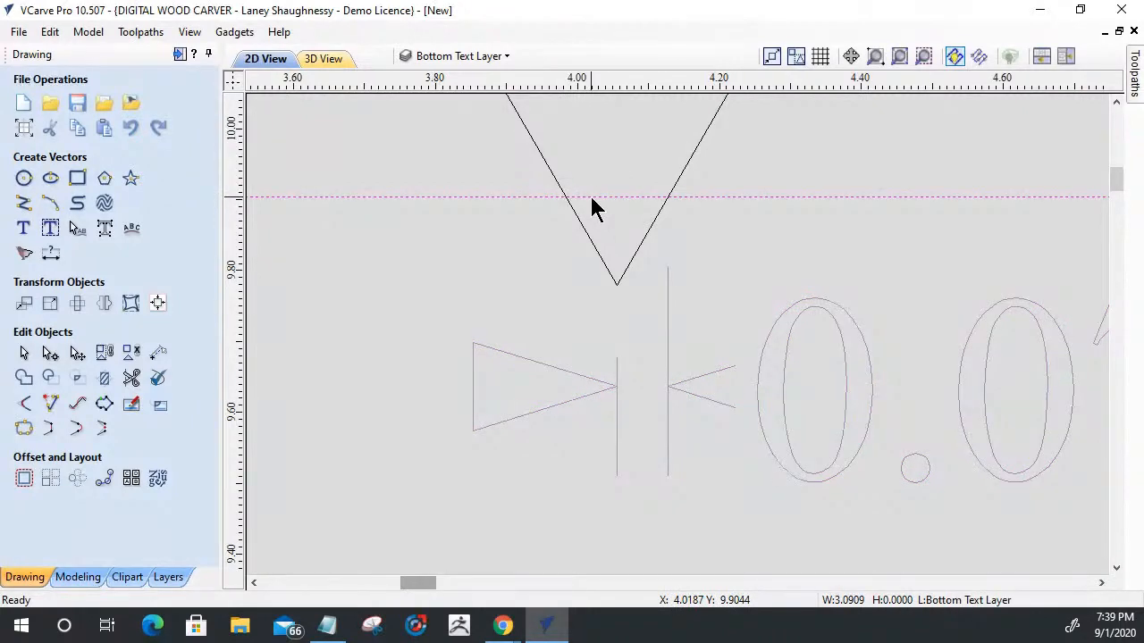
pyautogui.press('Escape')
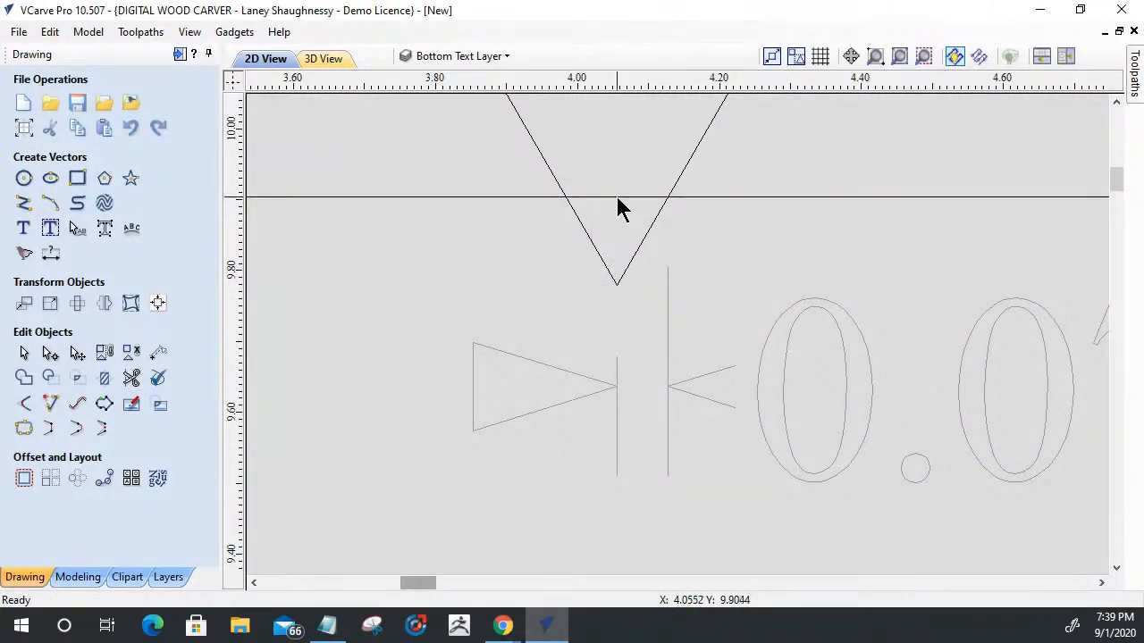
pyautogui.click(617, 197)
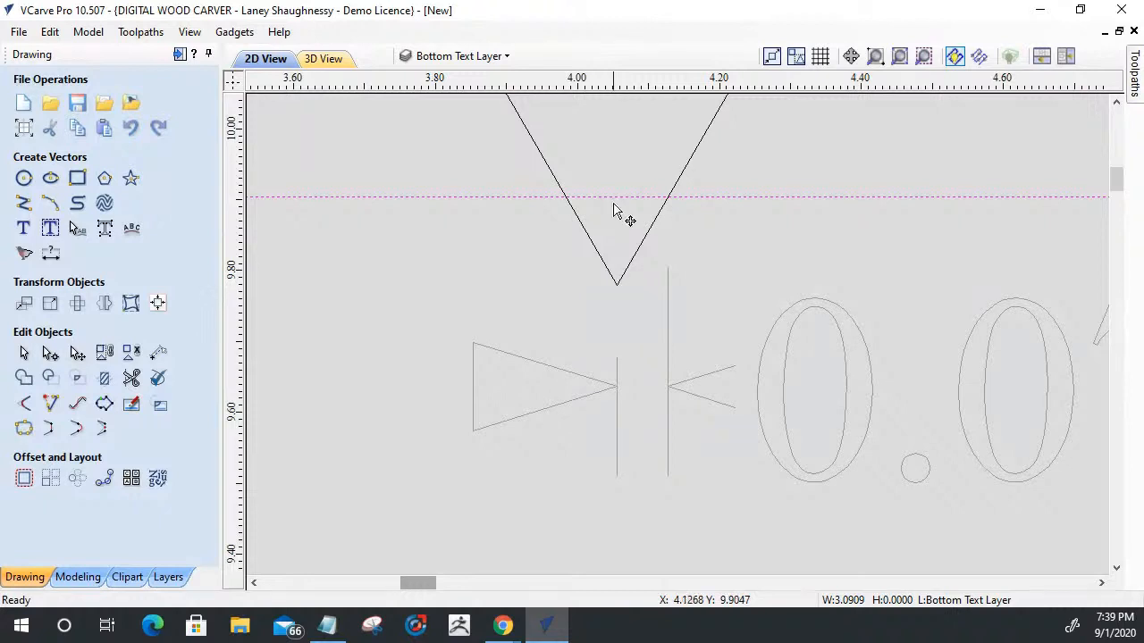
pyautogui.moveTo(613, 197); pyautogui.dragTo(617, 284)
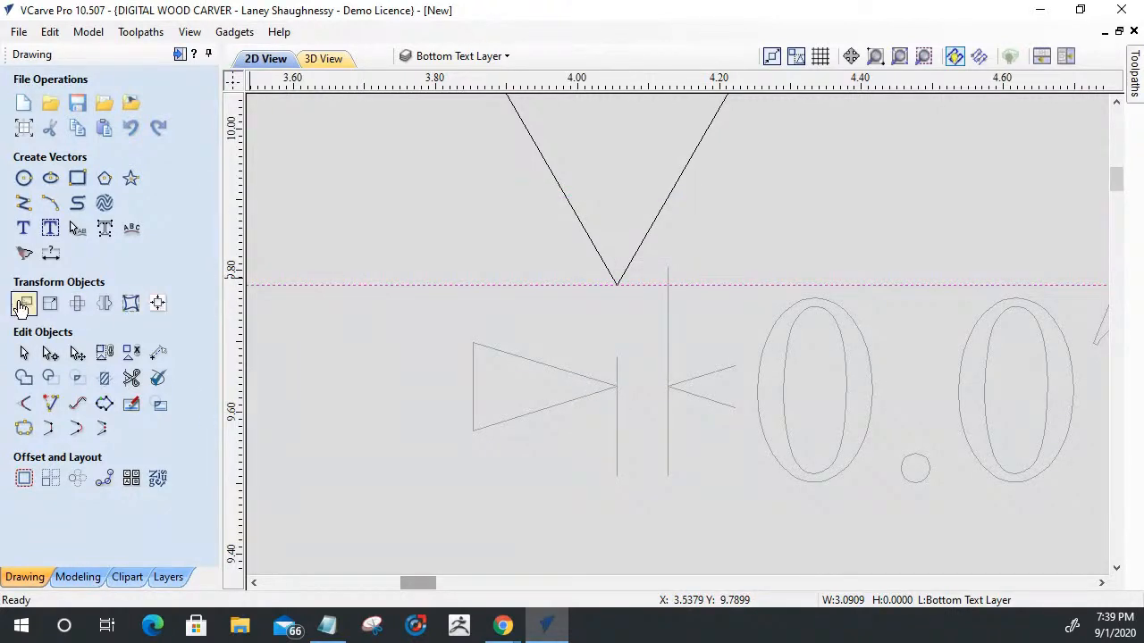
# - Move the horizontal line up by a relative 0.1 inches from the V's tip
pyautogui.click(23, 304)
pyautogui.moveTo(108, 296); pyautogui.dragTo(66, 296)
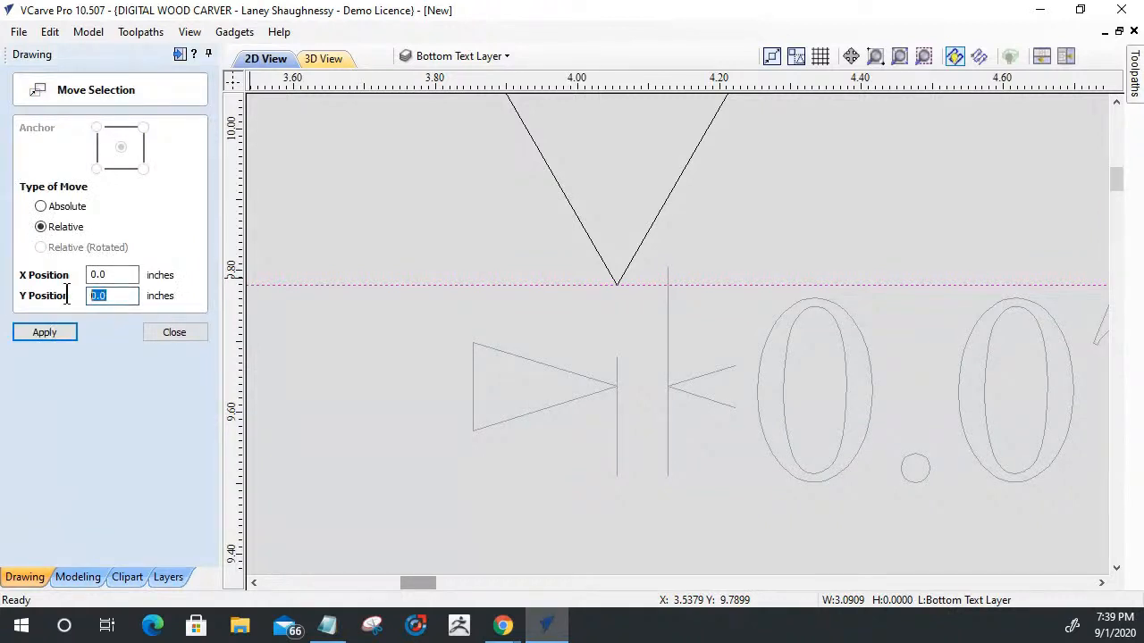
pyautogui.write('0.1')
pyautogui.click(173, 331)
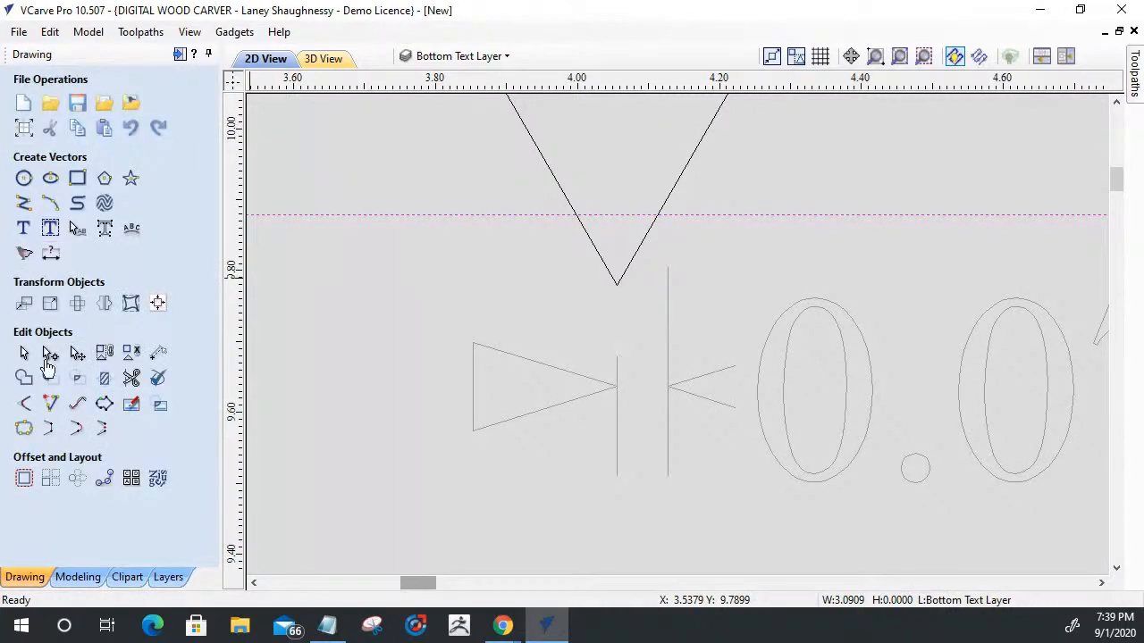
pyautogui.click(24, 478)
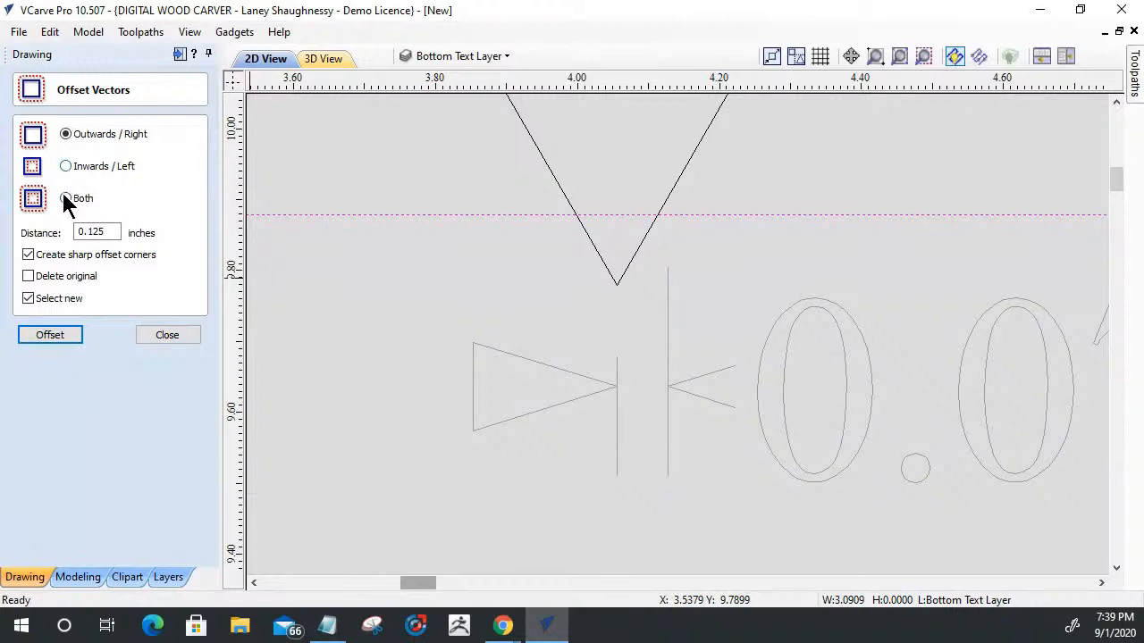
pyautogui.click(155, 339)
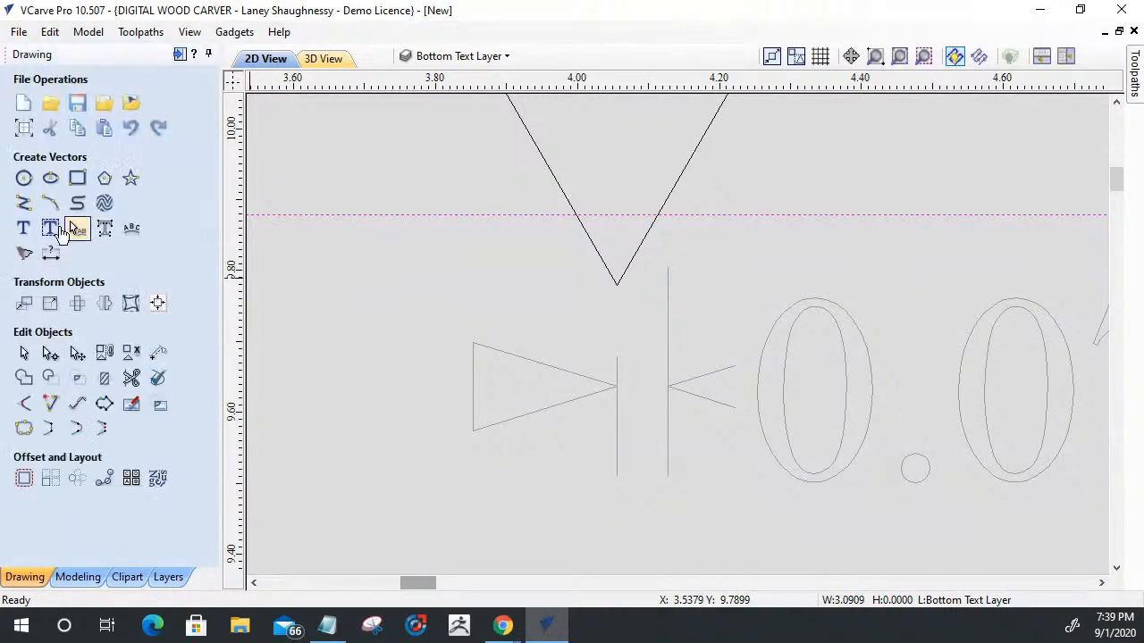
# - Add a second horizontal dimension from the V's tip to its right crossing with the line, placed above the first dimension
pyautogui.click(51, 263)
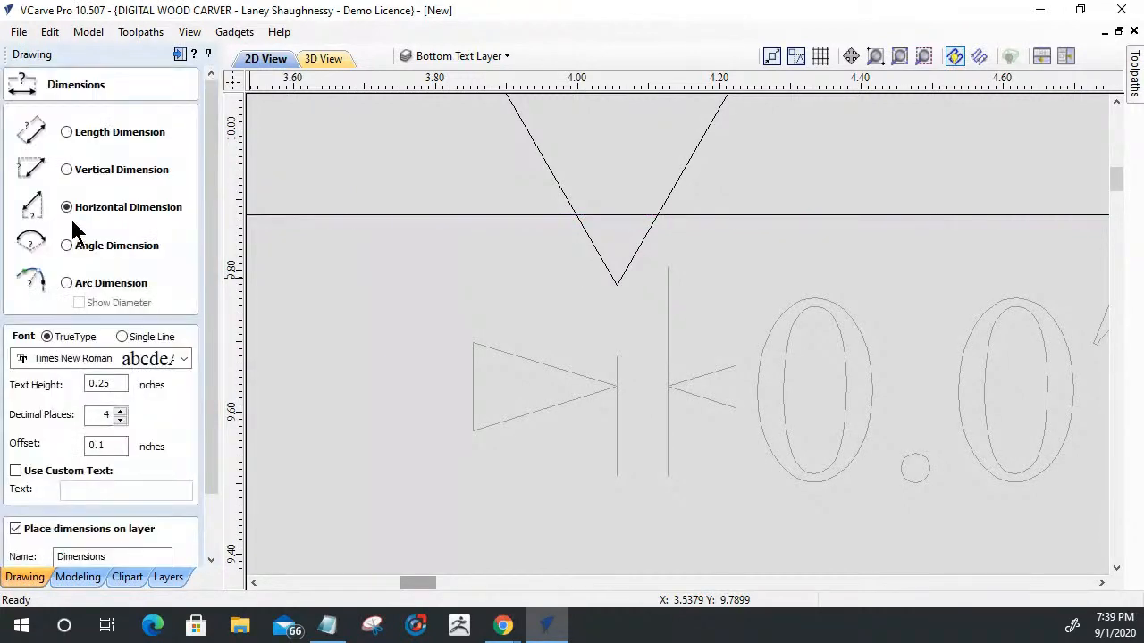
pyautogui.click(659, 215)
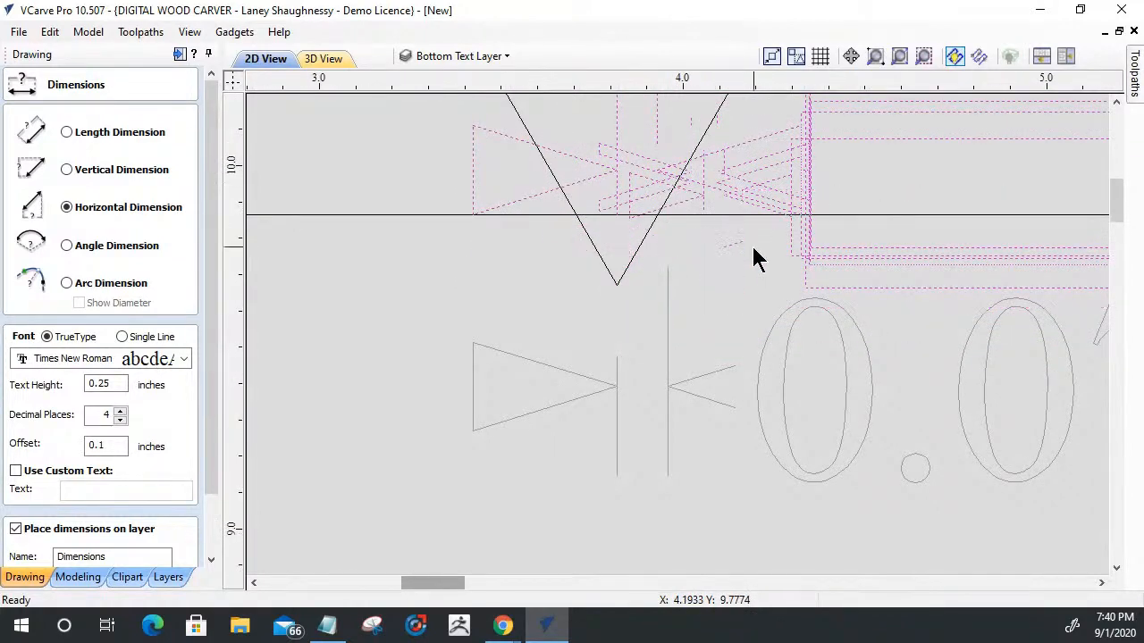
pyautogui.scroll(-1, 784, 193)
pyautogui.click(785, 193)
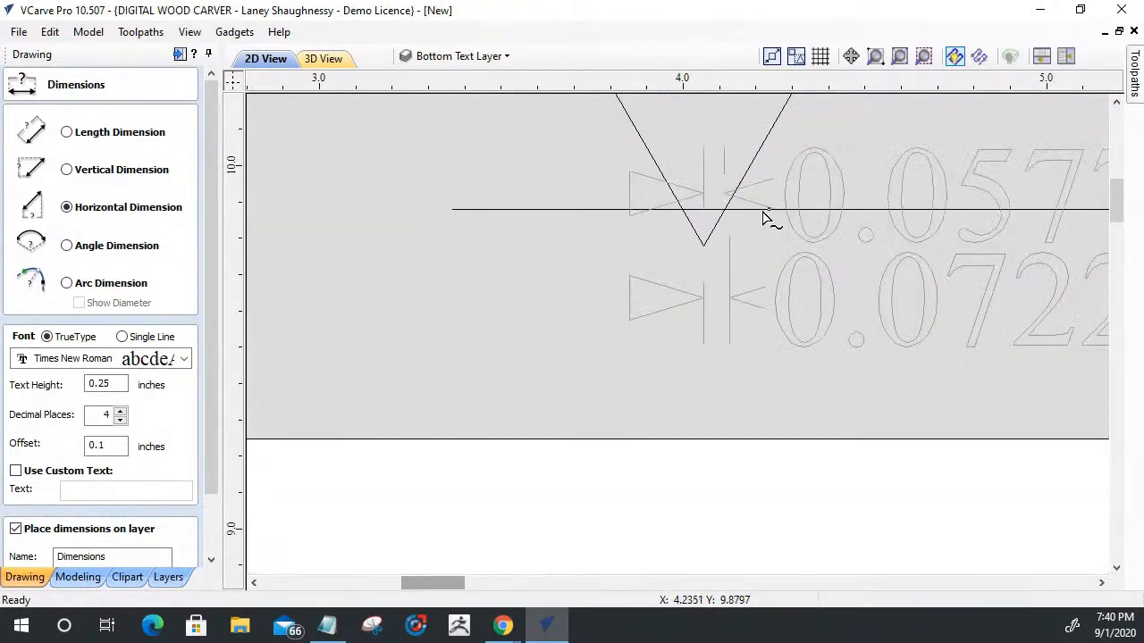
pyautogui.scroll(-3, 687, 222)
pyautogui.scroll(3, 856, 196)
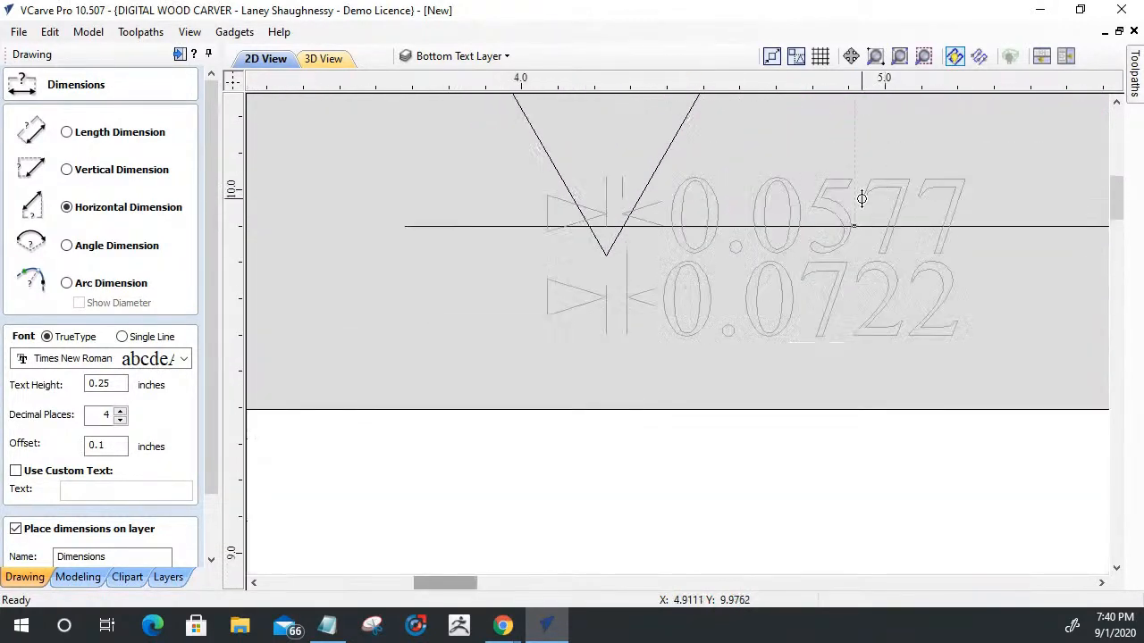
# - Try to reduce the upper horizontal dimension to 2 decimal places
pyautogui.click(119, 420)
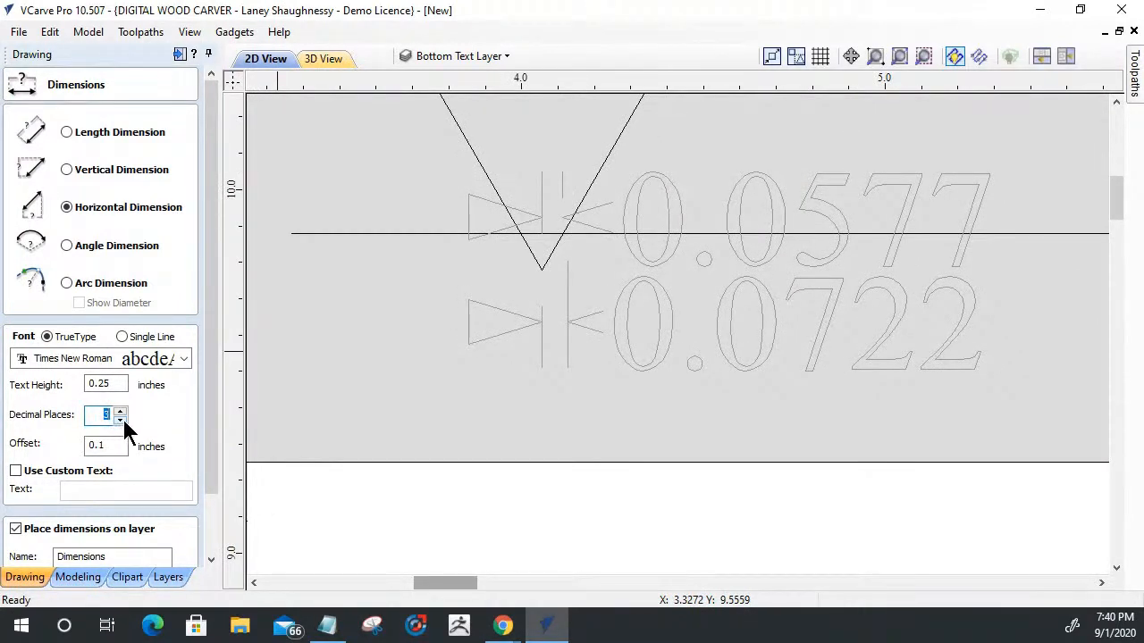
pyautogui.click(120, 419)
pyautogui.click(763, 263)
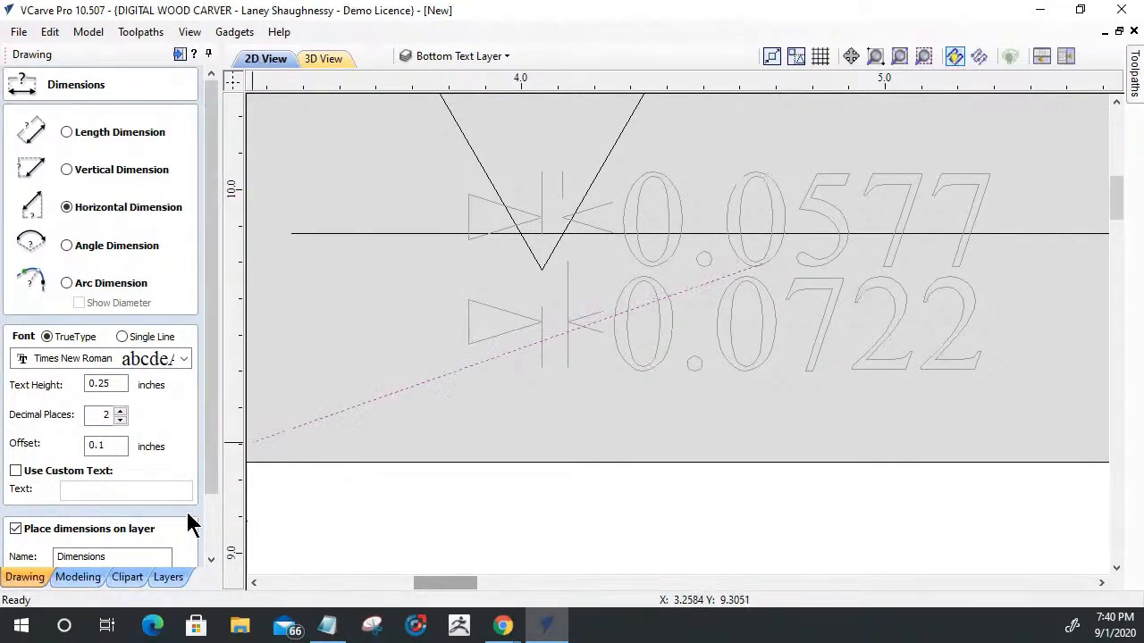
pyautogui.moveTo(210, 471); pyautogui.dragTo(214, 492)
pyautogui.click(166, 554)
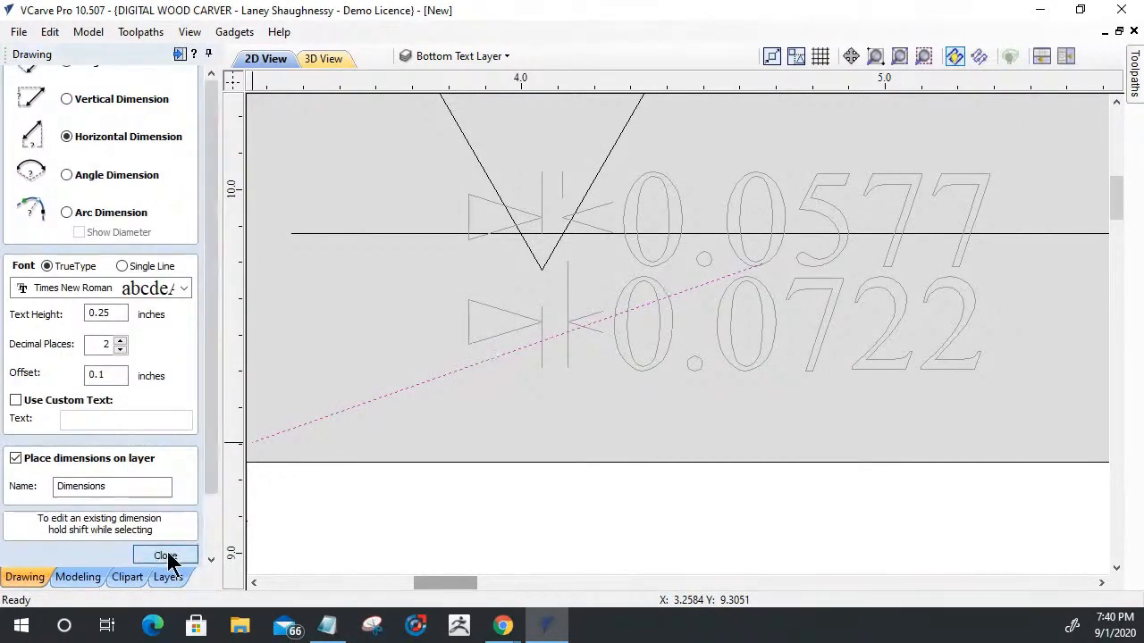
pyautogui.scroll(-1, 719, 391)
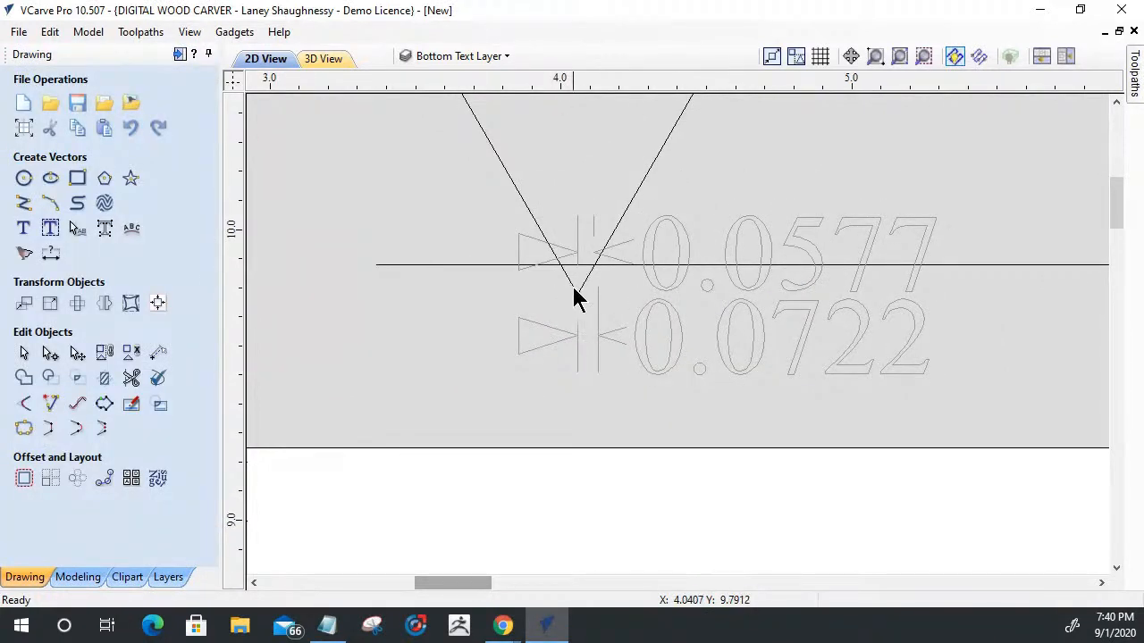
# - Delete the upper horizontal dimension at the V's tip, leaving the 0.0722 dimension in place
pyautogui.click(764, 223)
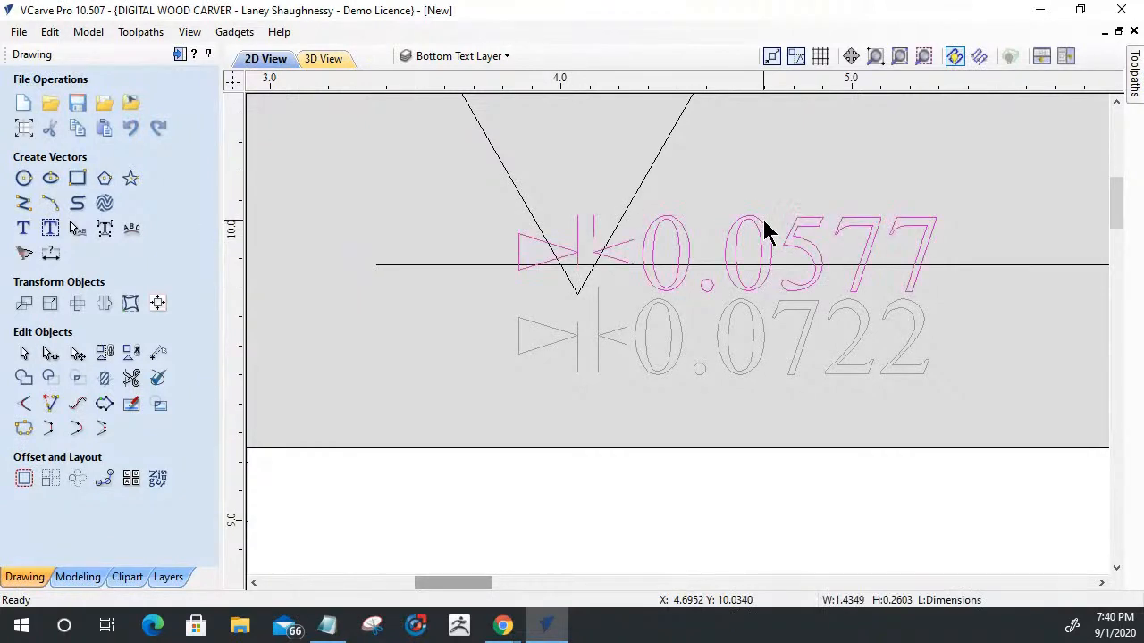
pyautogui.press('Delete')
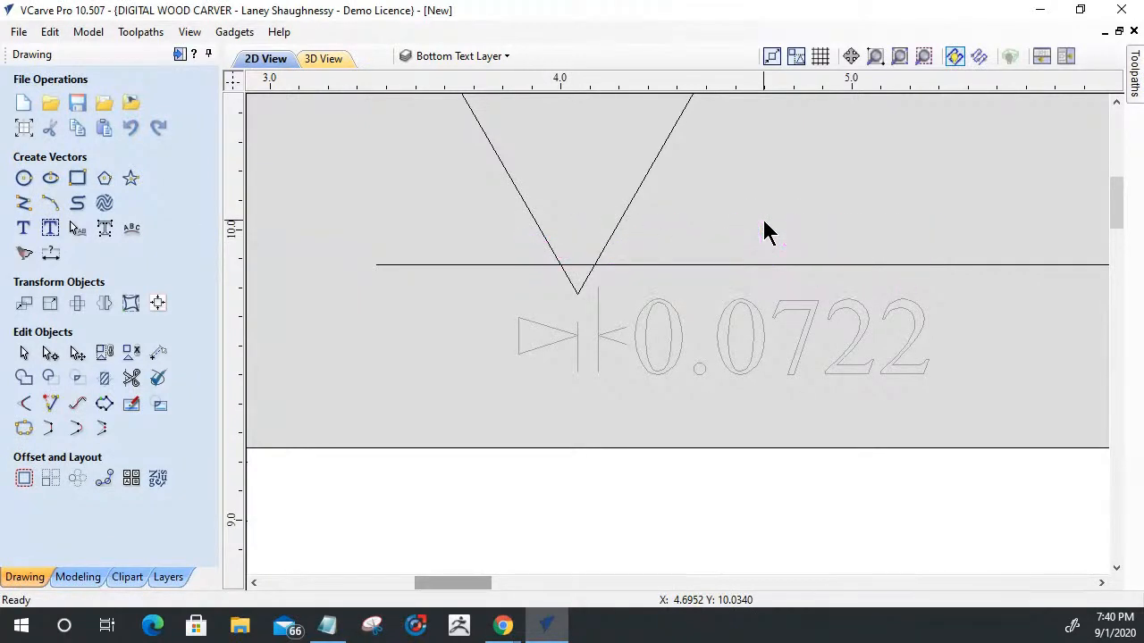
pyautogui.click(613, 262)
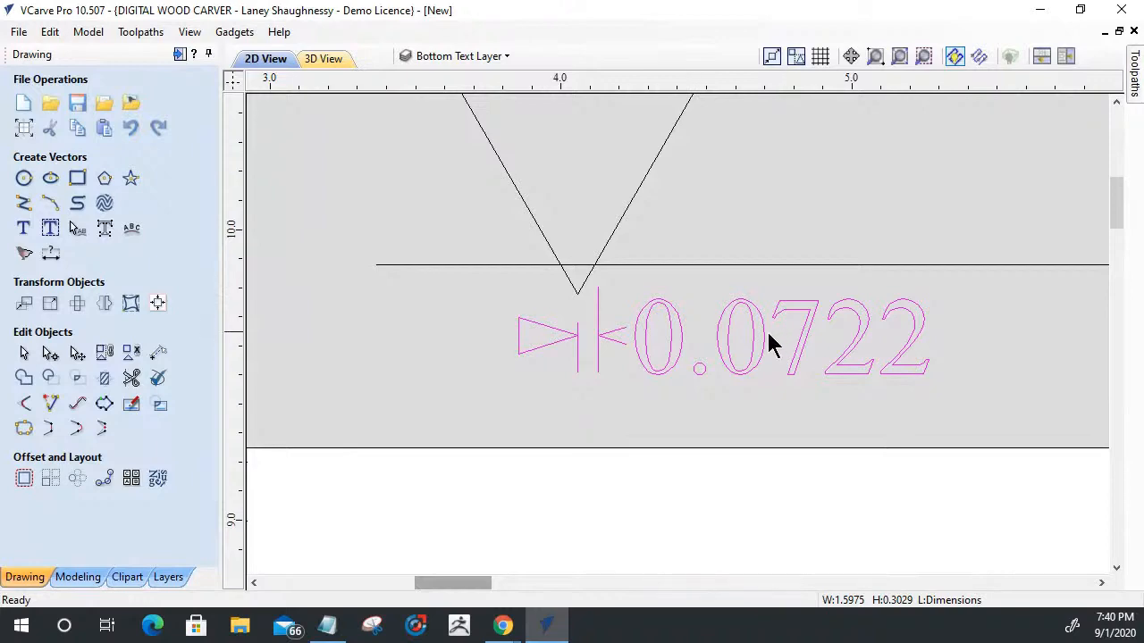
# - Offset the SPINDLETV text inwards by 0.0722 inches without sharp offset corners, deleting the original vectors
pyautogui.scroll(-5, 715, 342)
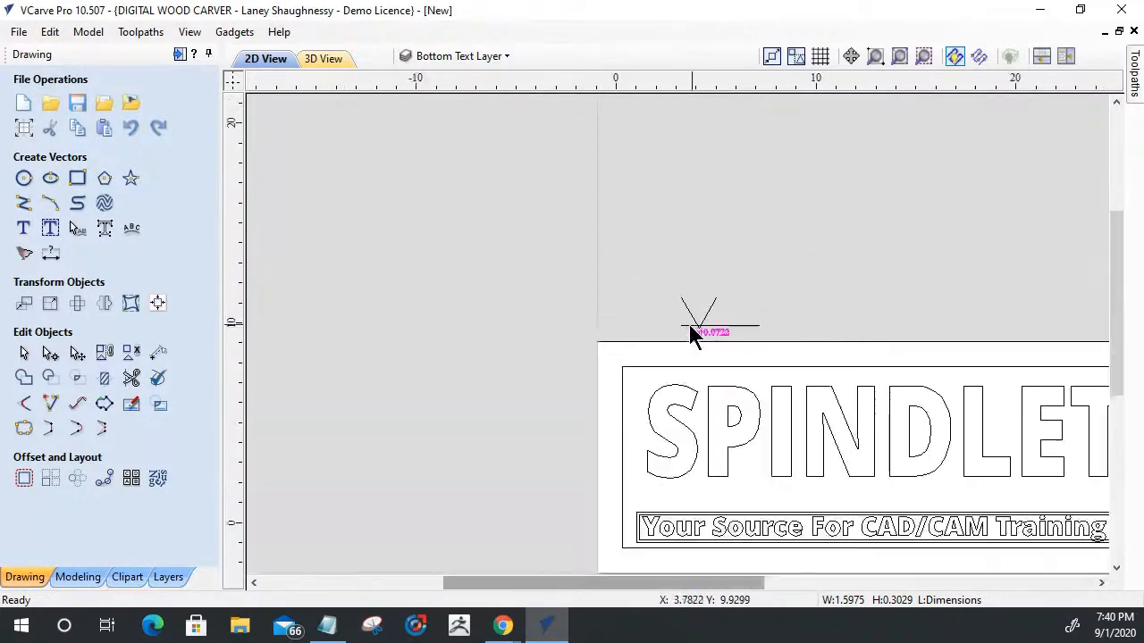
pyautogui.scroll(-1, 706, 340)
pyautogui.scroll(2, 1035, 331)
pyautogui.scroll(1, 873, 478)
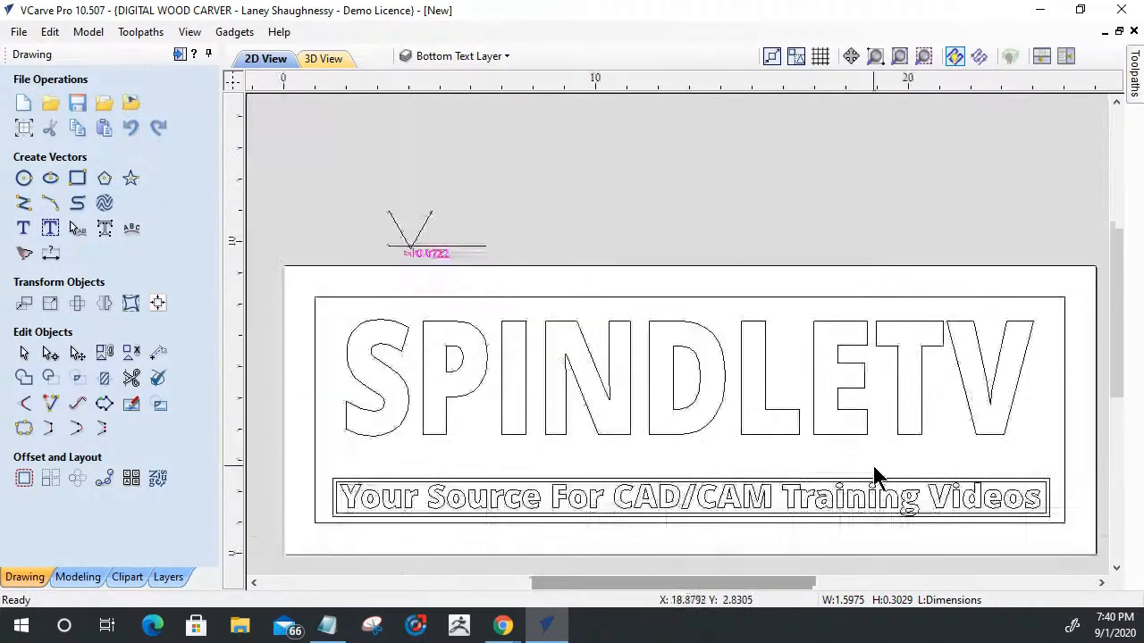
pyautogui.scroll(1, 874, 468)
pyautogui.click(815, 427)
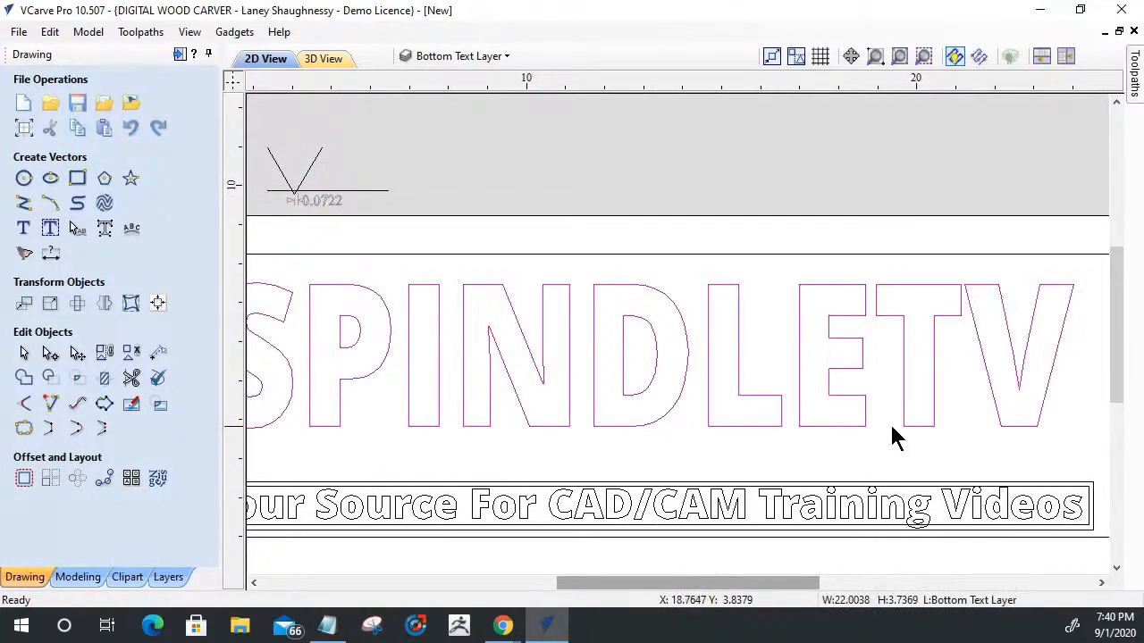
pyautogui.scroll(-1, 890, 427)
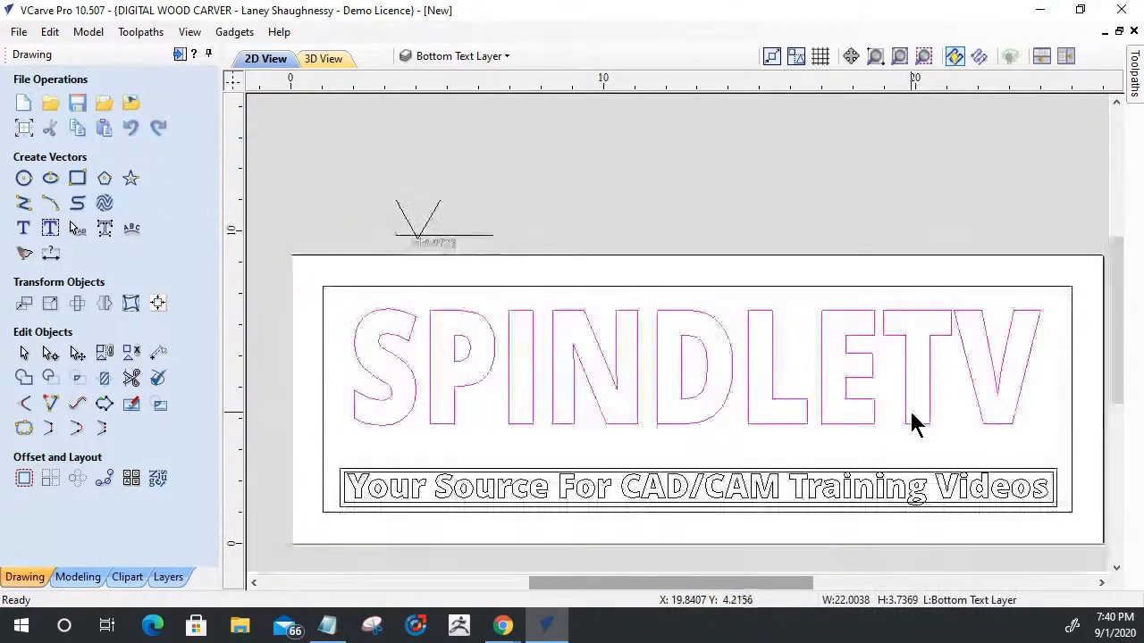
pyautogui.click(24, 480)
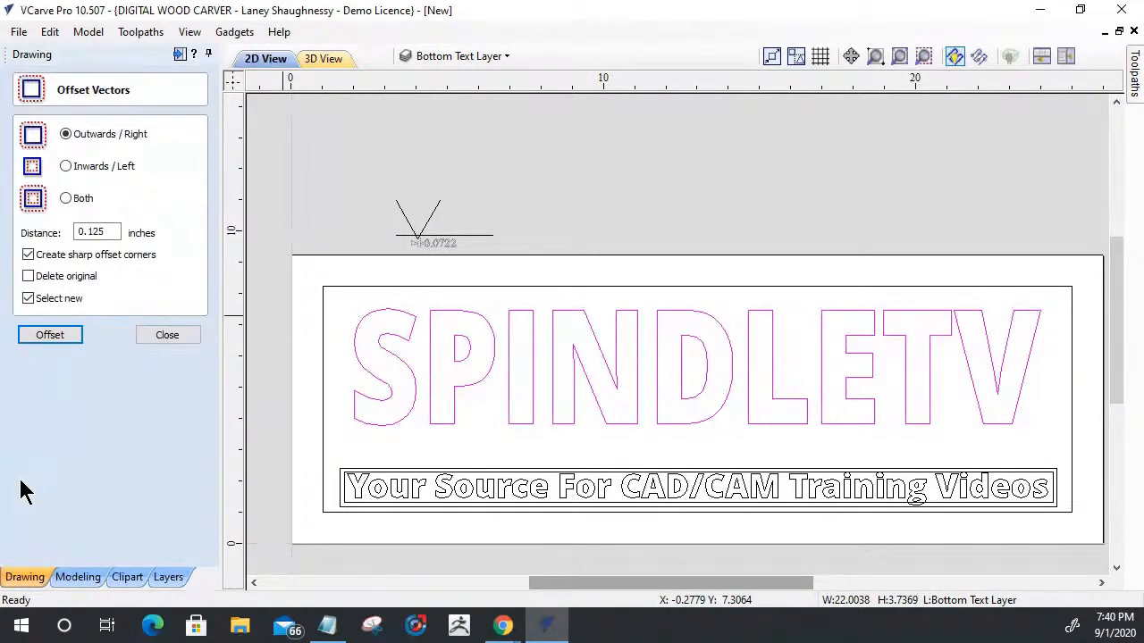
pyautogui.click(66, 167)
pyautogui.moveTo(112, 232); pyautogui.dragTo(77, 233)
pyautogui.write('0.0722')
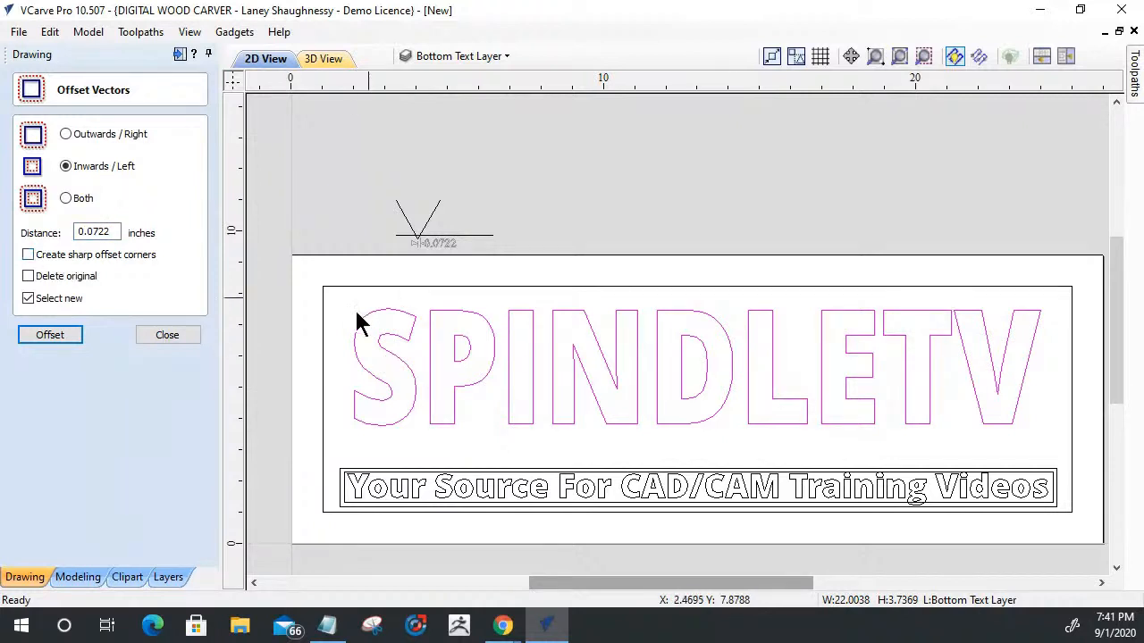
pyautogui.click(30, 281)
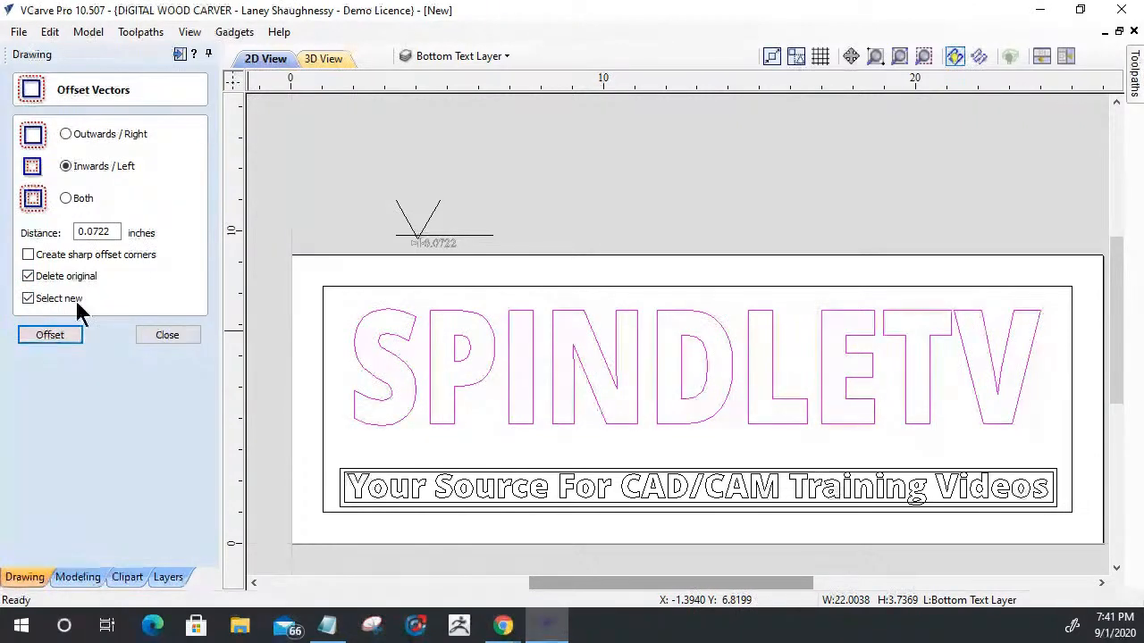
pyautogui.click(51, 337)
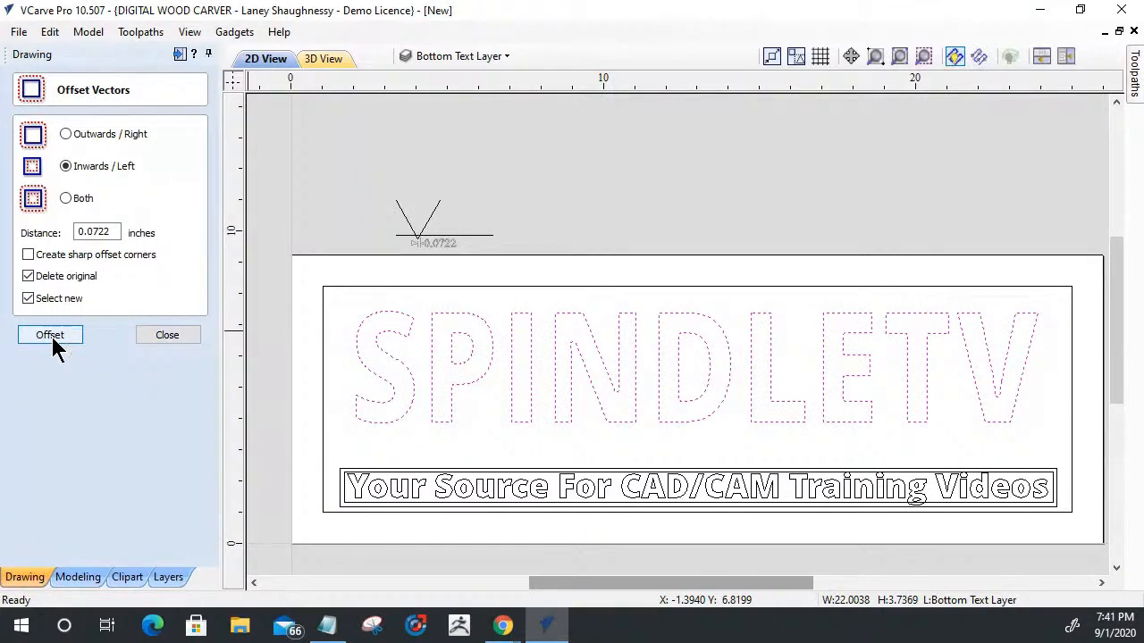
pyautogui.hotkey('ctrl', 'z')
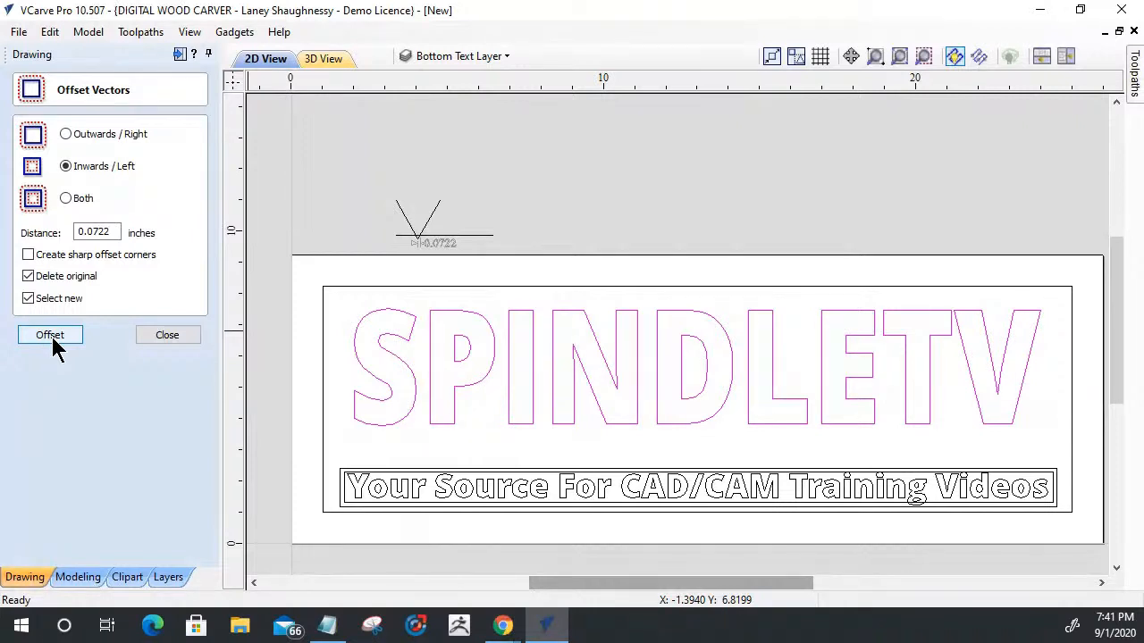
pyautogui.click(50, 336)
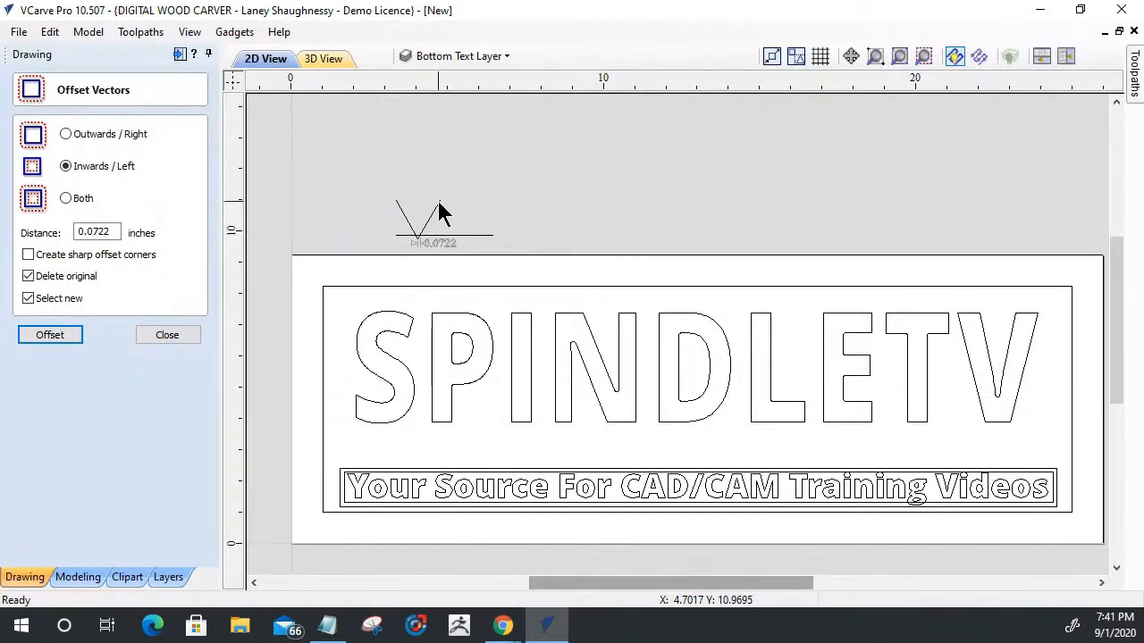
pyautogui.click(167, 335)
# - Draw a horizontal line about 2.7 inches long outward from the upper end of the V's right leg
pyautogui.click(24, 205)
pyautogui.scroll(5, 463, 193)
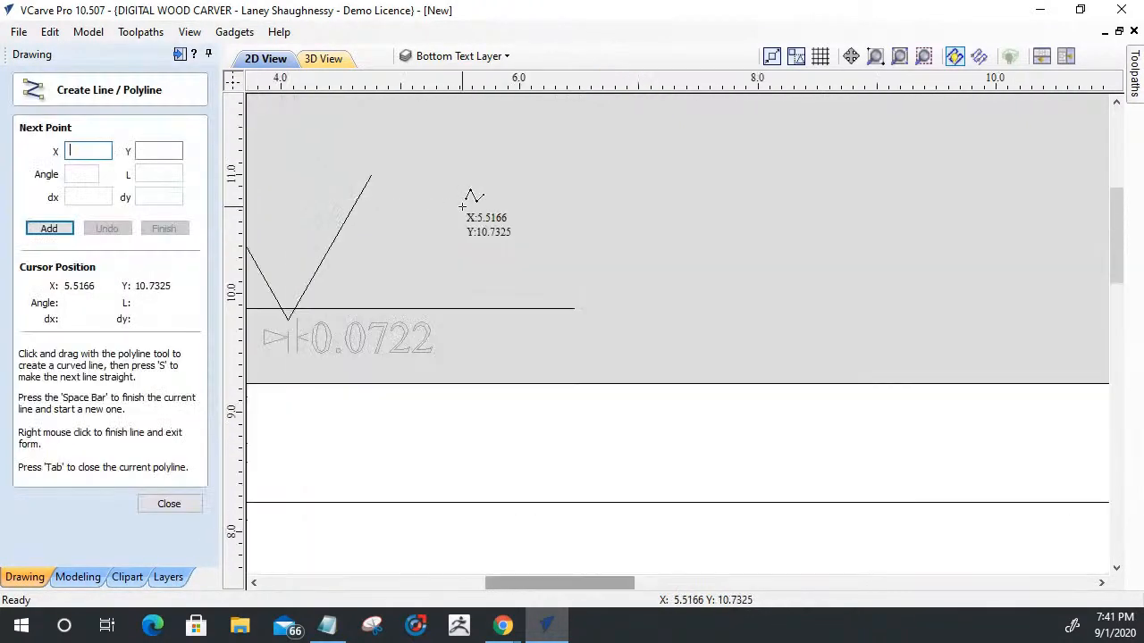
pyautogui.click(372, 175)
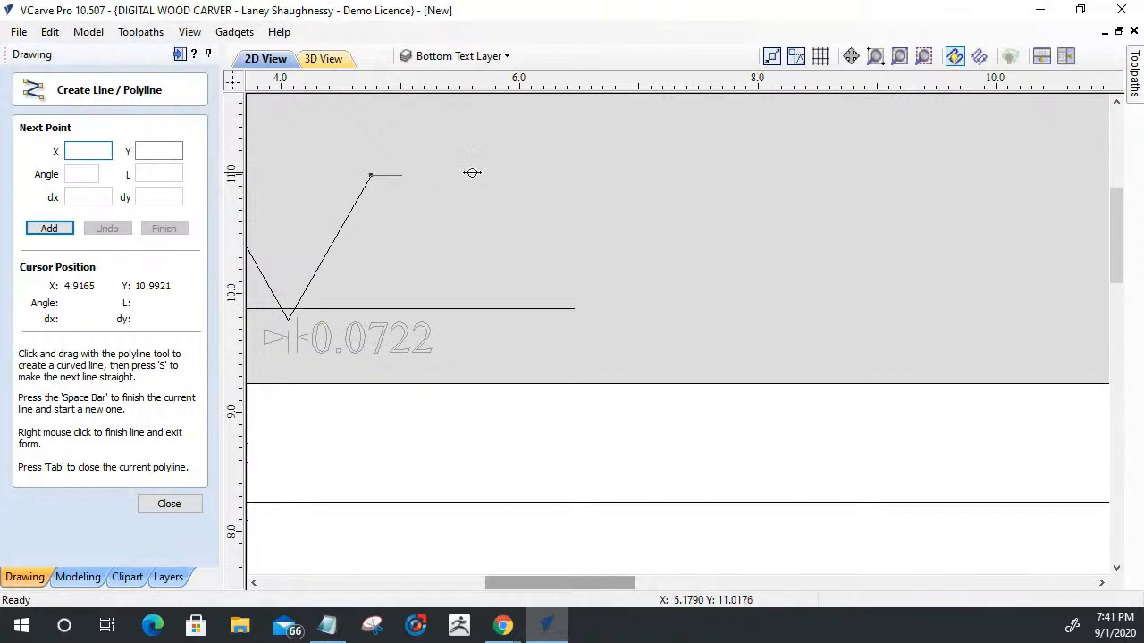
pyautogui.click(691, 176)
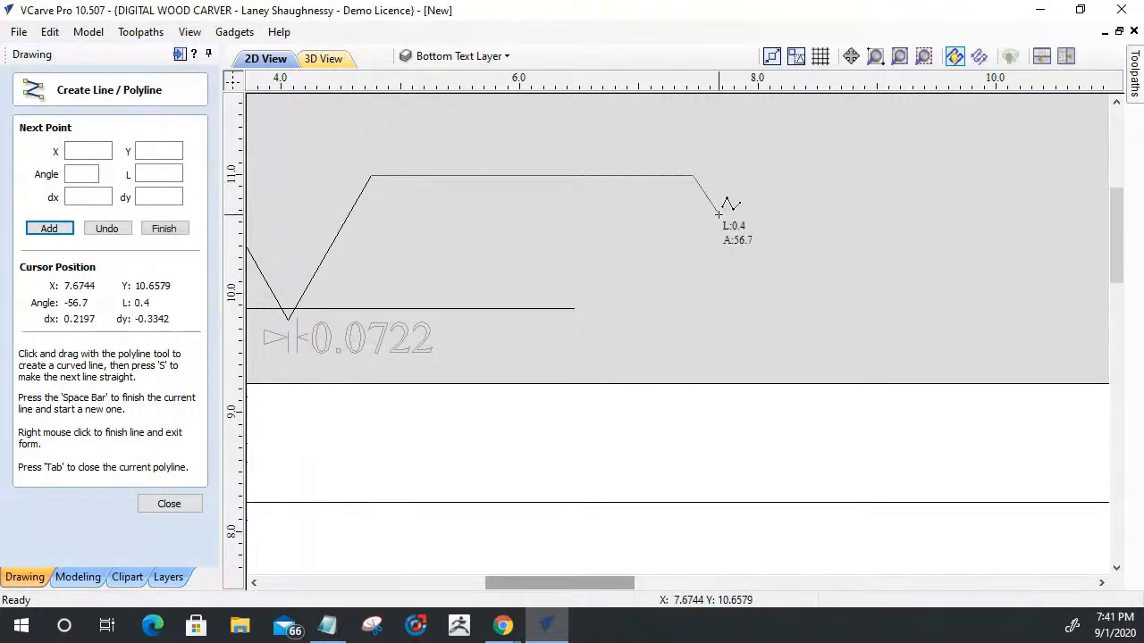
pyautogui.press('space')
pyautogui.scroll(-2, 569, 243)
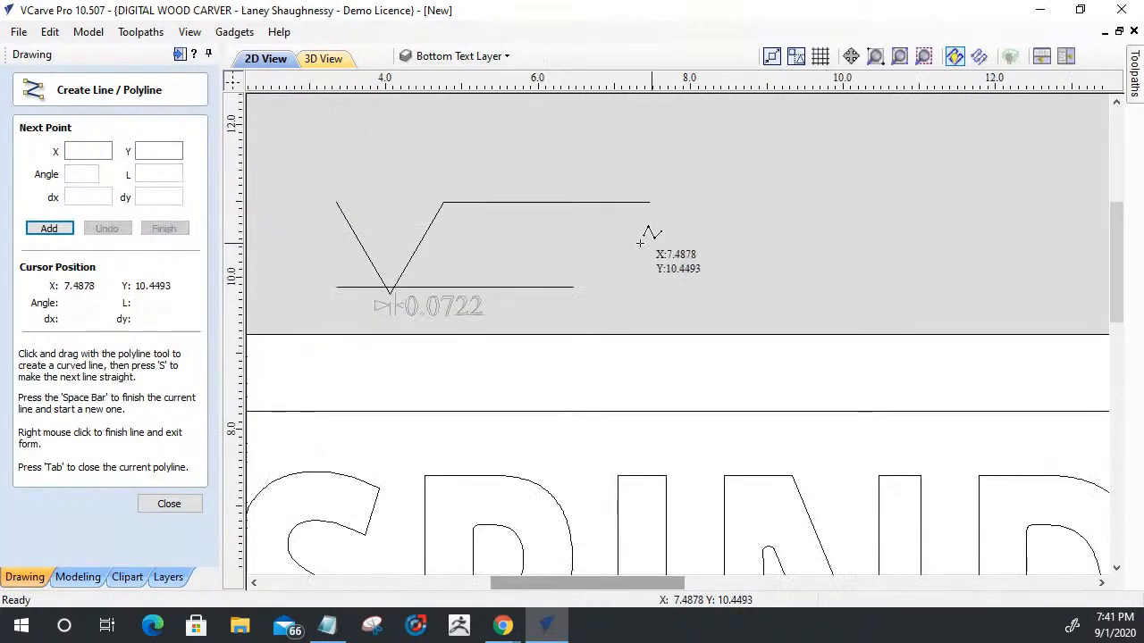
# - Review the V-bit profile and the Notepad note on offsetting the back text inward, then return to VCarve Pro and leave the line tool
pyautogui.scroll(2, 255, 238)
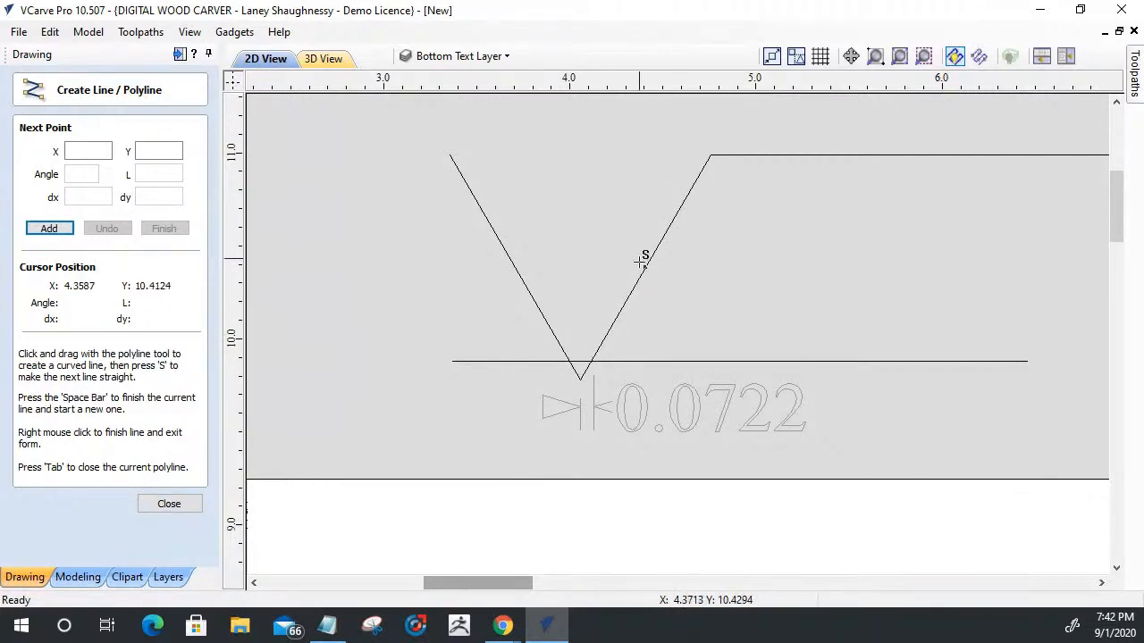
pyautogui.scroll(-3, 617, 250)
pyautogui.scroll(-3, 617, 250)
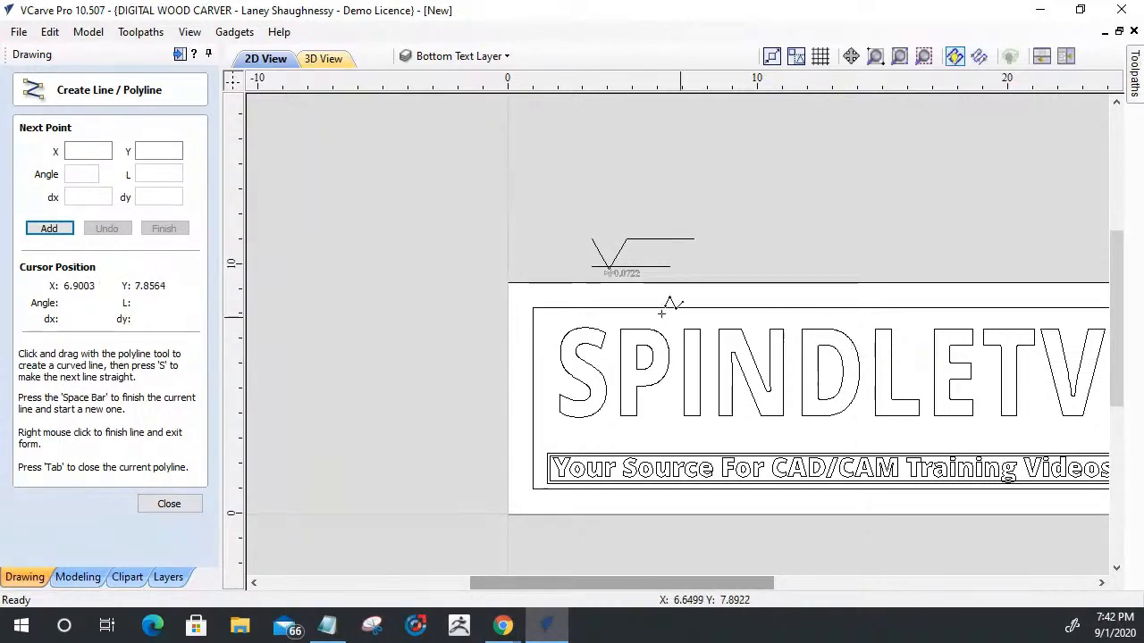
pyautogui.scroll(-2, 804, 339)
pyautogui.click(326, 626)
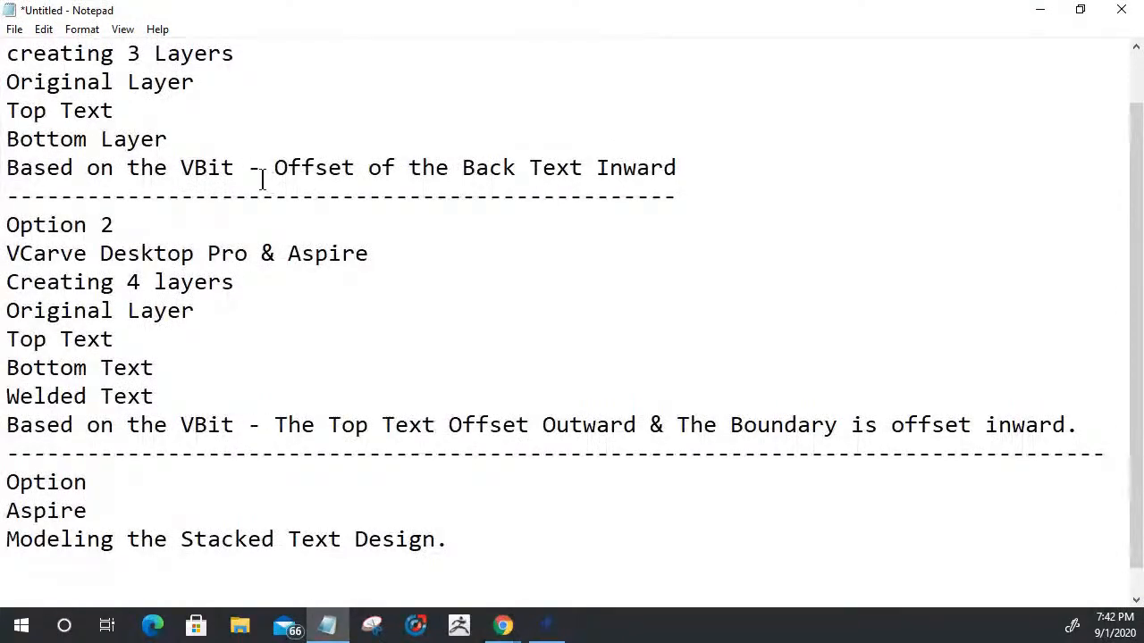
pyautogui.moveTo(33, 85); pyautogui.dragTo(598, 181)
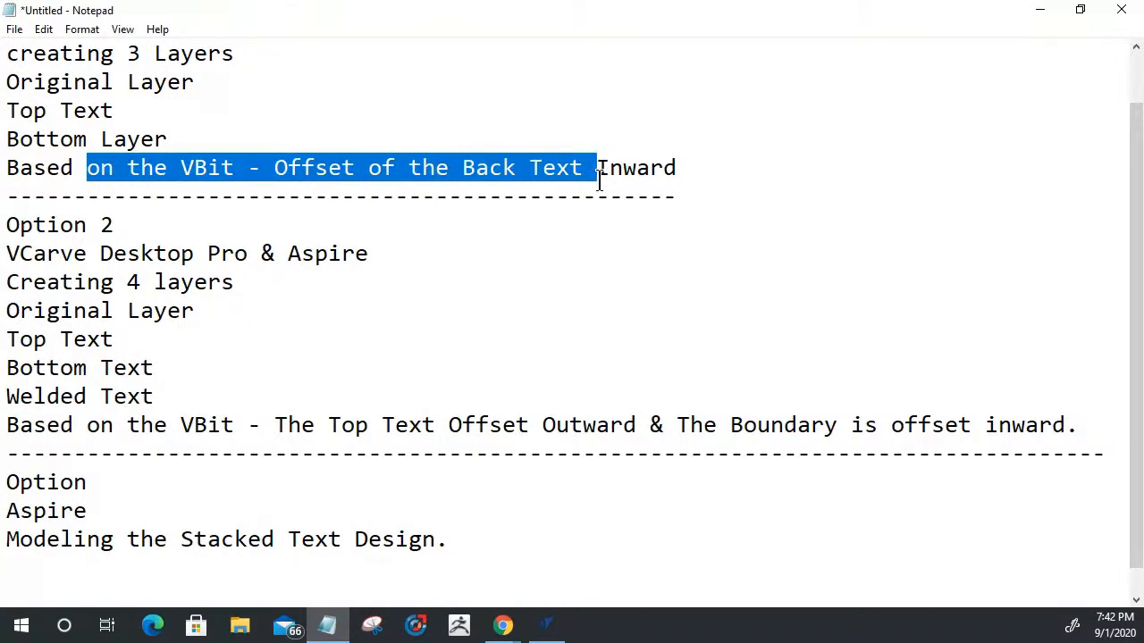
pyautogui.click(1038, 11)
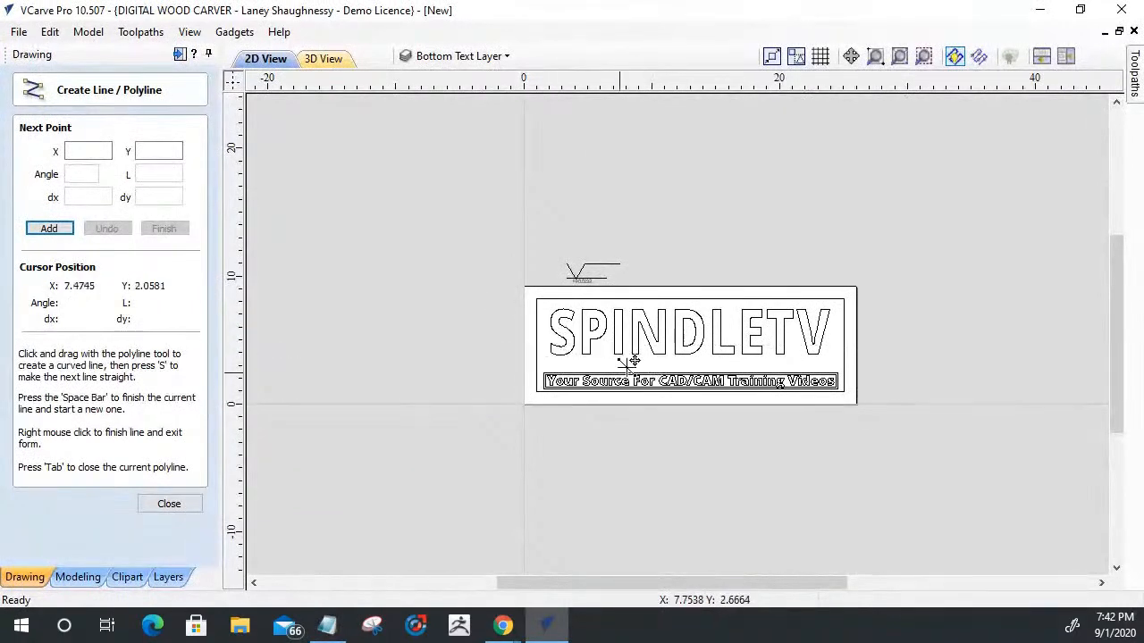
pyautogui.click(173, 514)
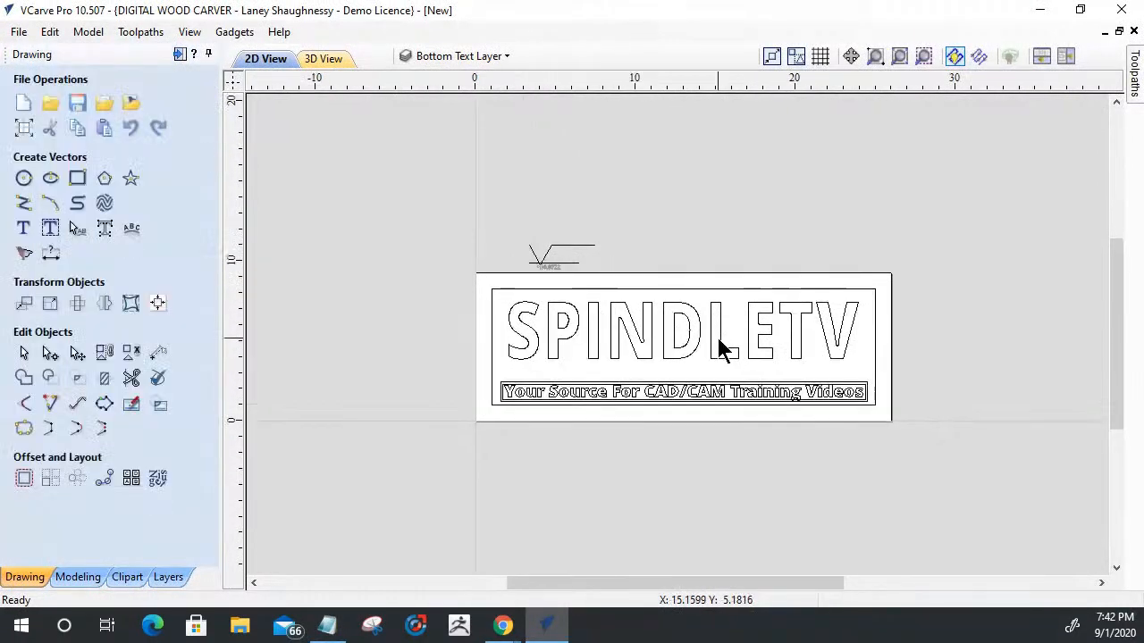
# - Group all the offset SPINDLETV letter vectors into one object
pyautogui.scroll(3, 722, 346)
pyautogui.scroll(-3, 722, 349)
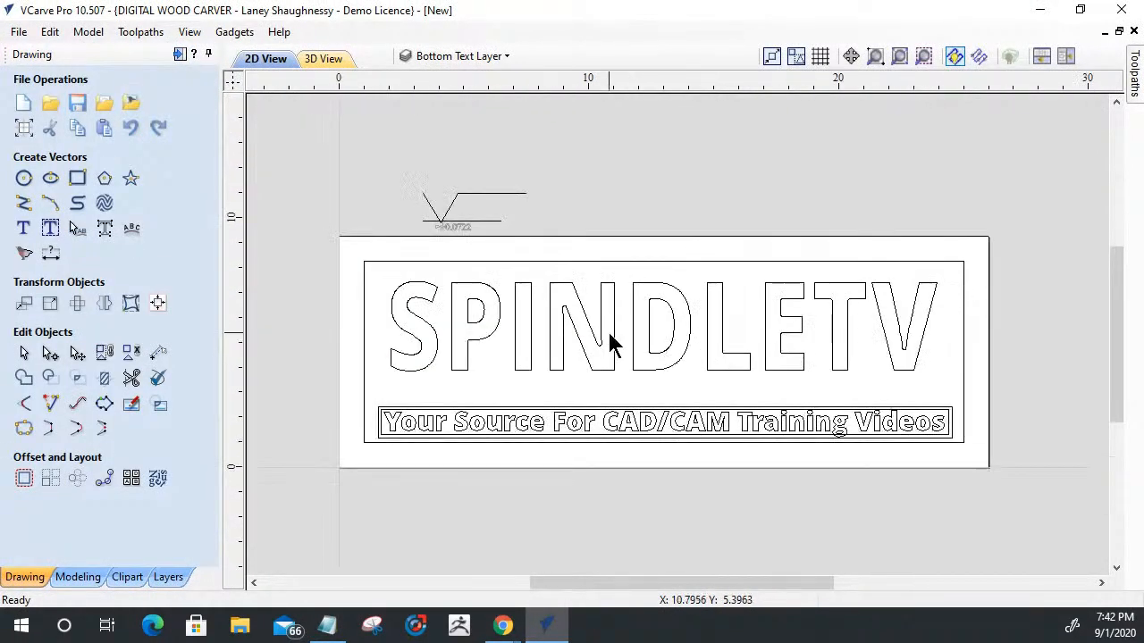
pyautogui.moveTo(372, 262); pyautogui.dragTo(943, 390)
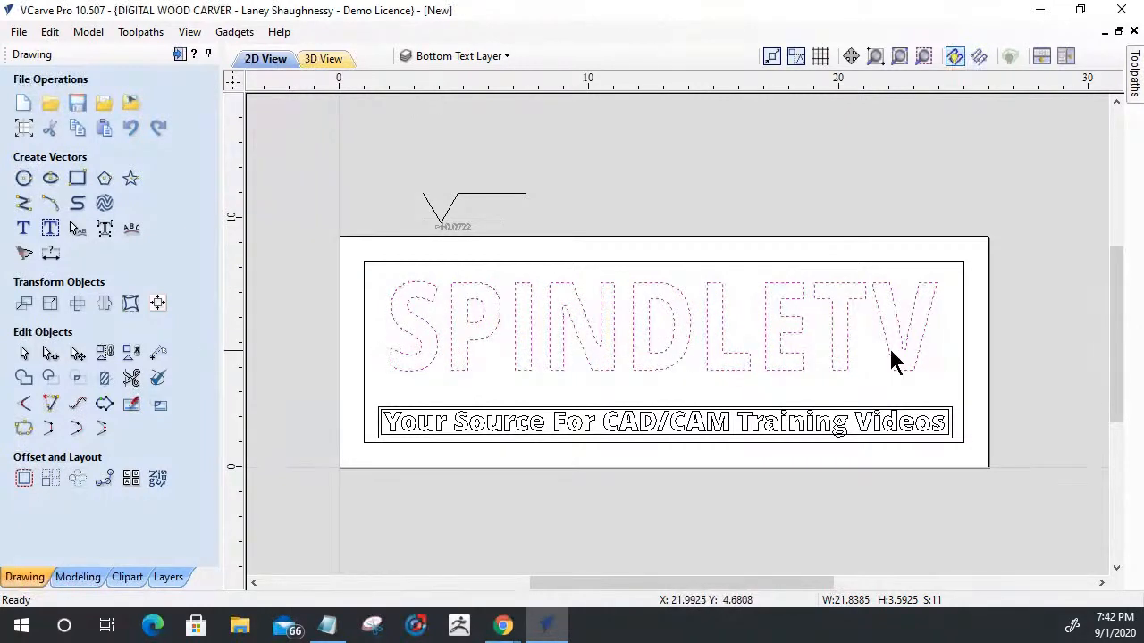
pyautogui.click(104, 354)
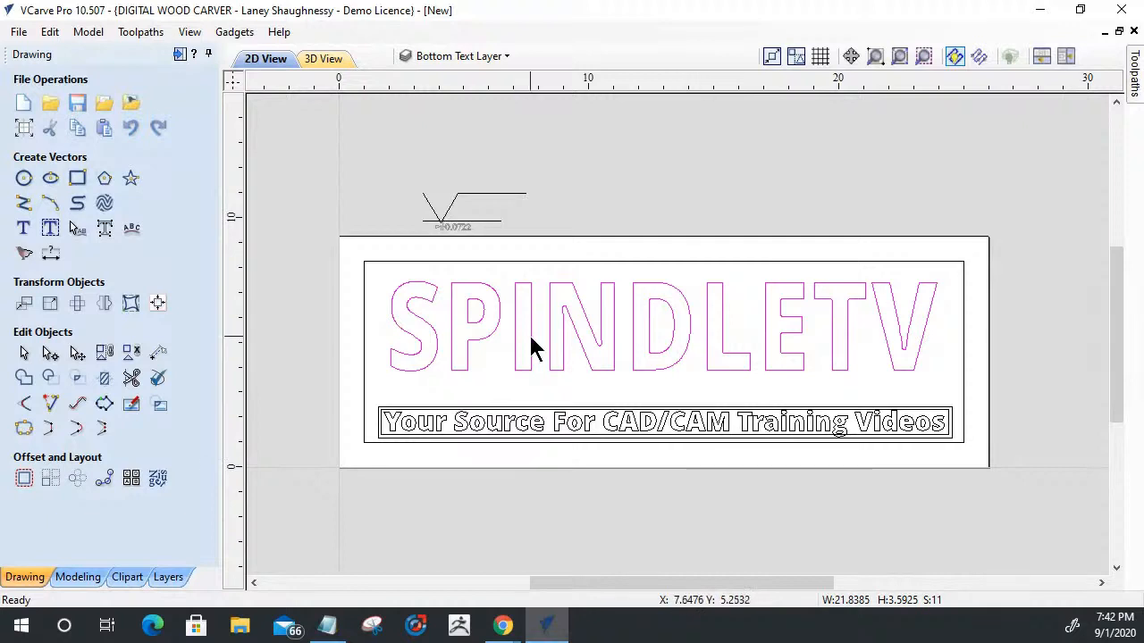
# - Hide the Bottom Text Layer, then show the Top Text Layer and make it active
pyautogui.click(450, 61)
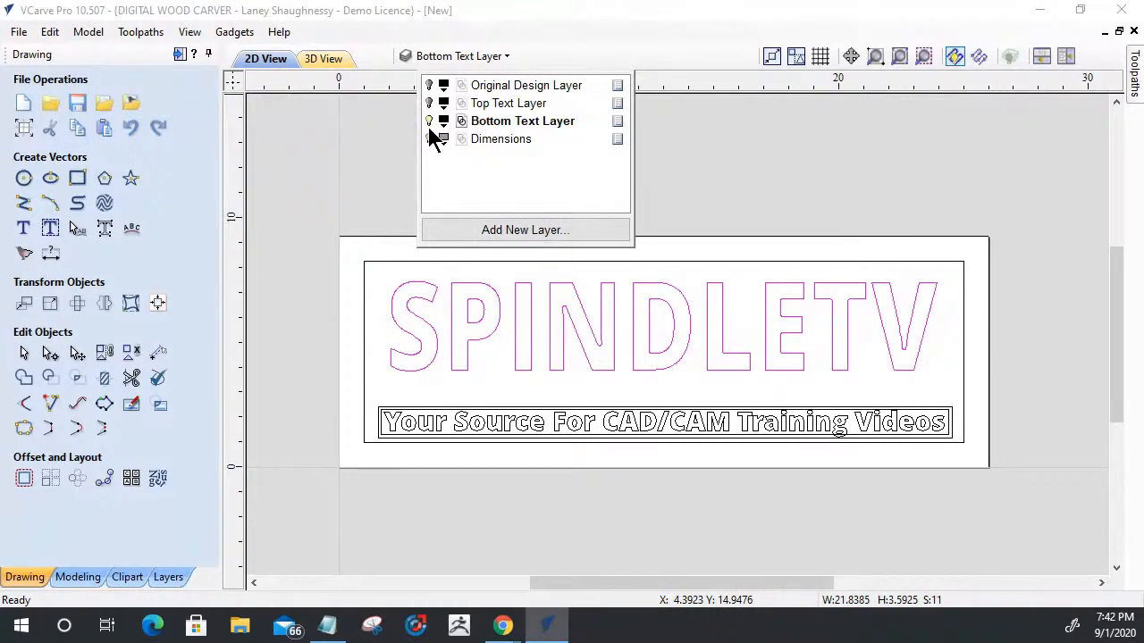
pyautogui.click(429, 120)
pyautogui.click(429, 103)
pyautogui.click(505, 106)
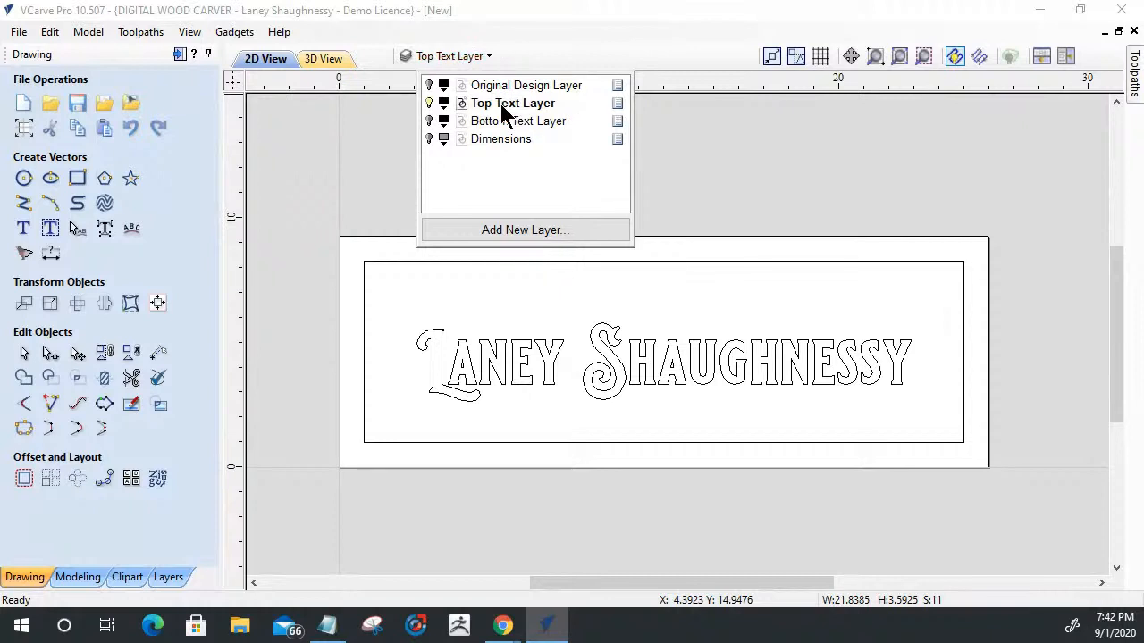
# - Copy the decorative name text from the Top Text Layer to the Bottom Text Layer
pyautogui.click(560, 346)
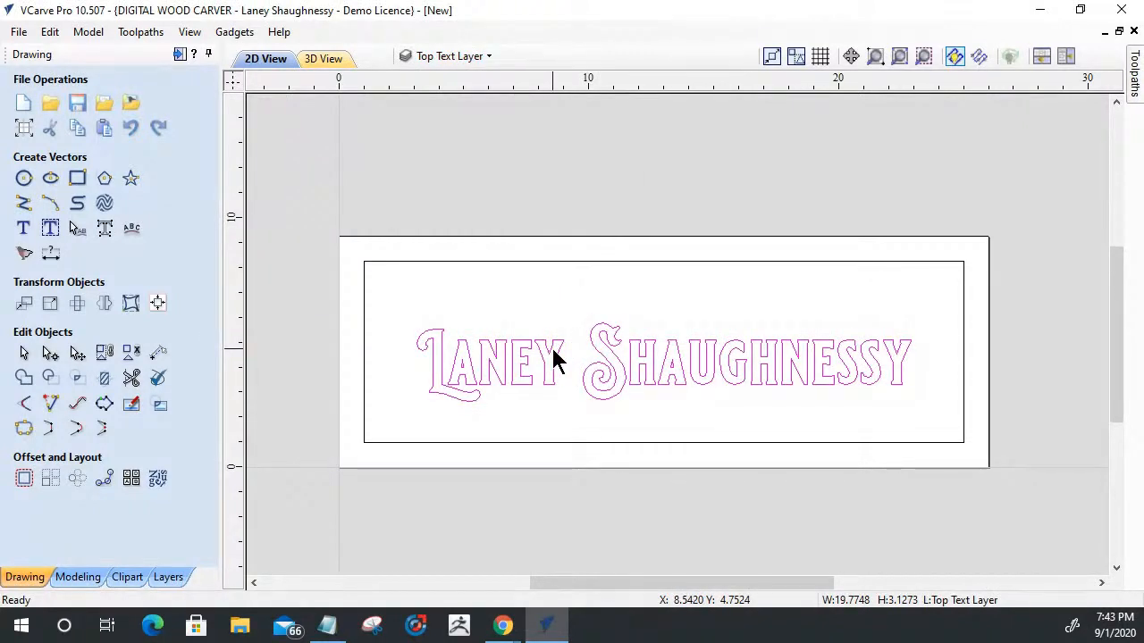
pyautogui.rightClick(553, 357)
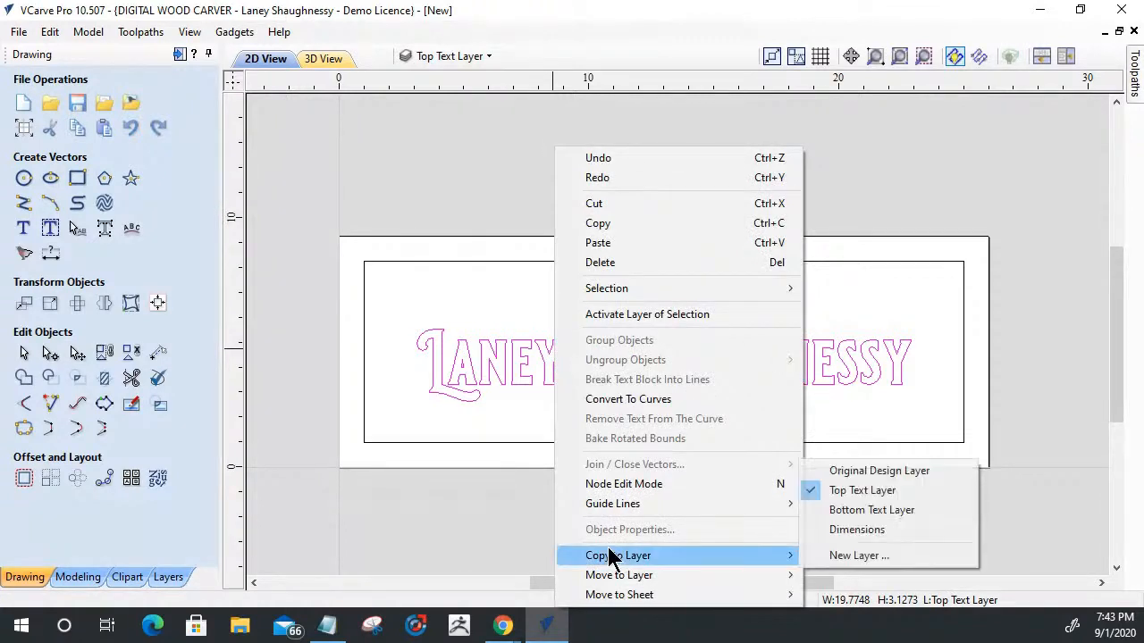
pyautogui.moveTo(758, 555)
pyautogui.click(853, 510)
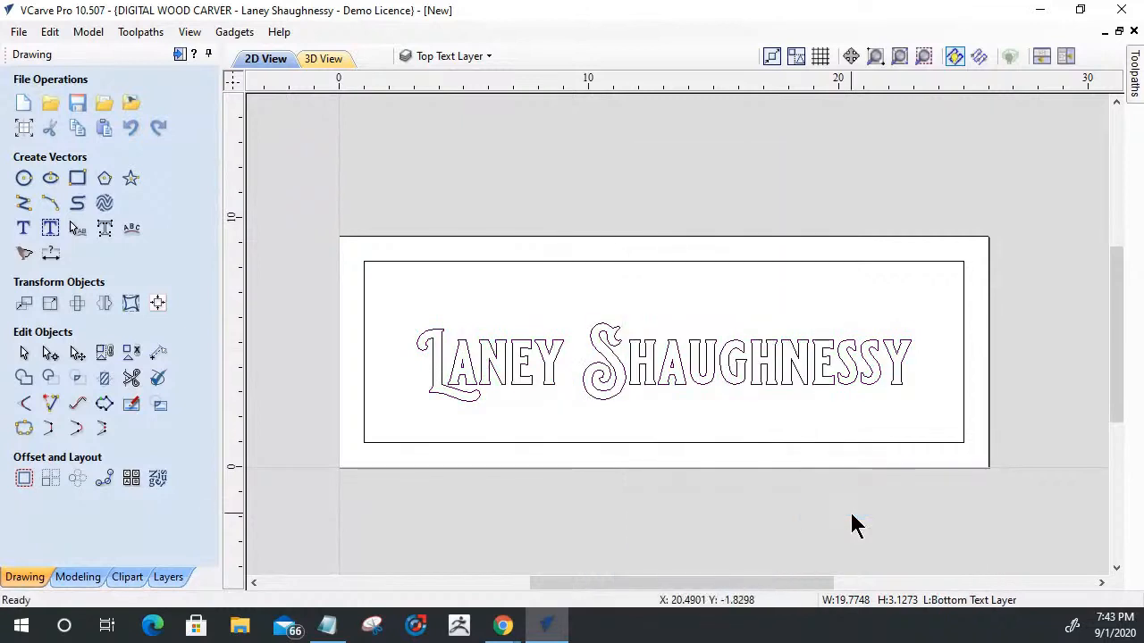
# - Hide the Top Text Layer, show and activate the Bottom Text Layer, and clear the selection
pyautogui.click(449, 56)
pyautogui.click(430, 103)
pyautogui.click(430, 121)
pyautogui.click(492, 121)
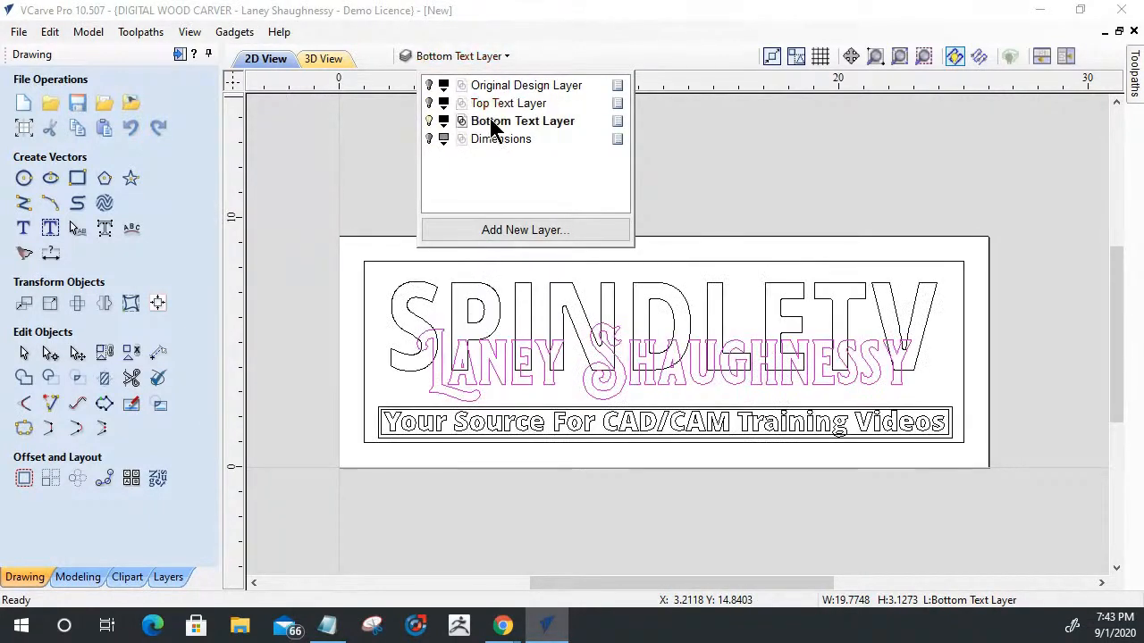
pyautogui.click(630, 275)
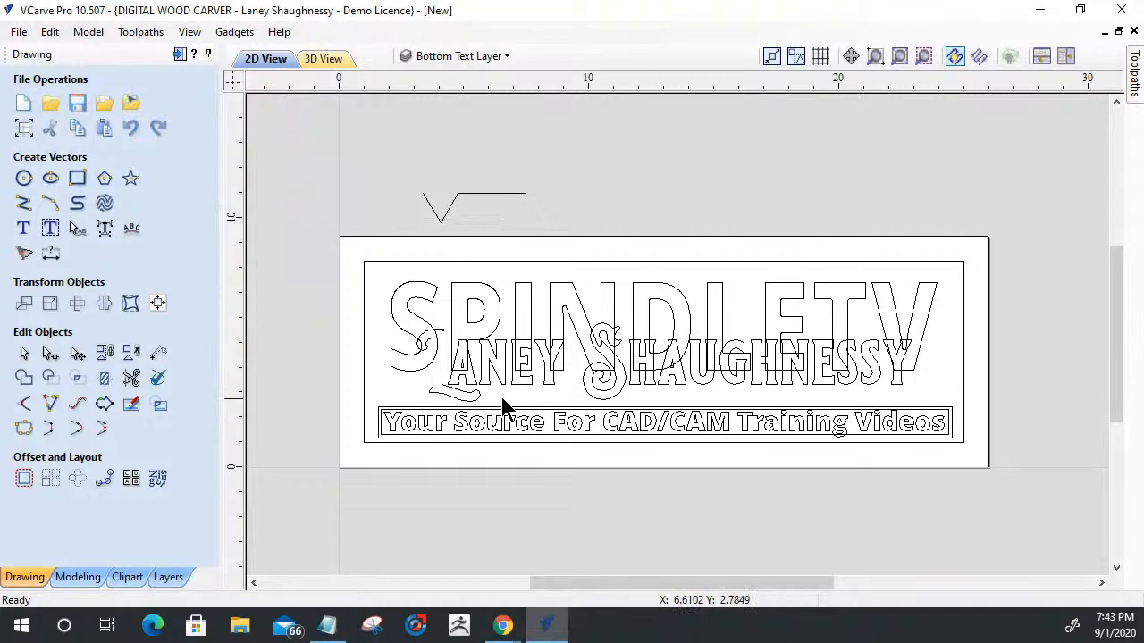
# - Convert the copied name text on the Bottom Text Layer to curves
pyautogui.scroll(3, 503, 403)
pyautogui.click(490, 366)
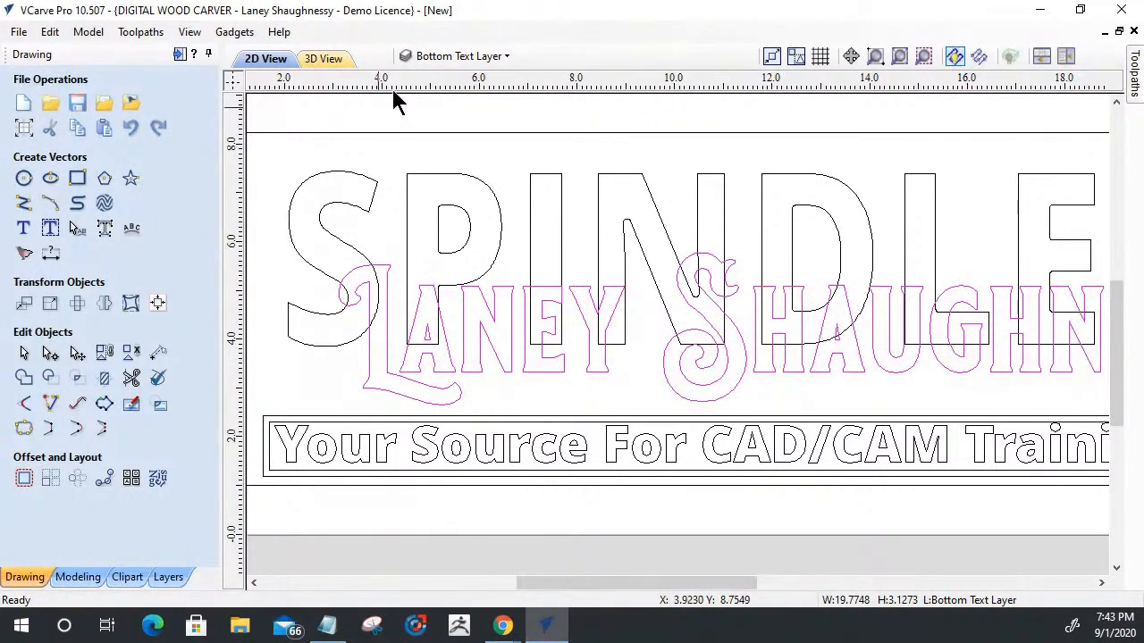
pyautogui.click(105, 230)
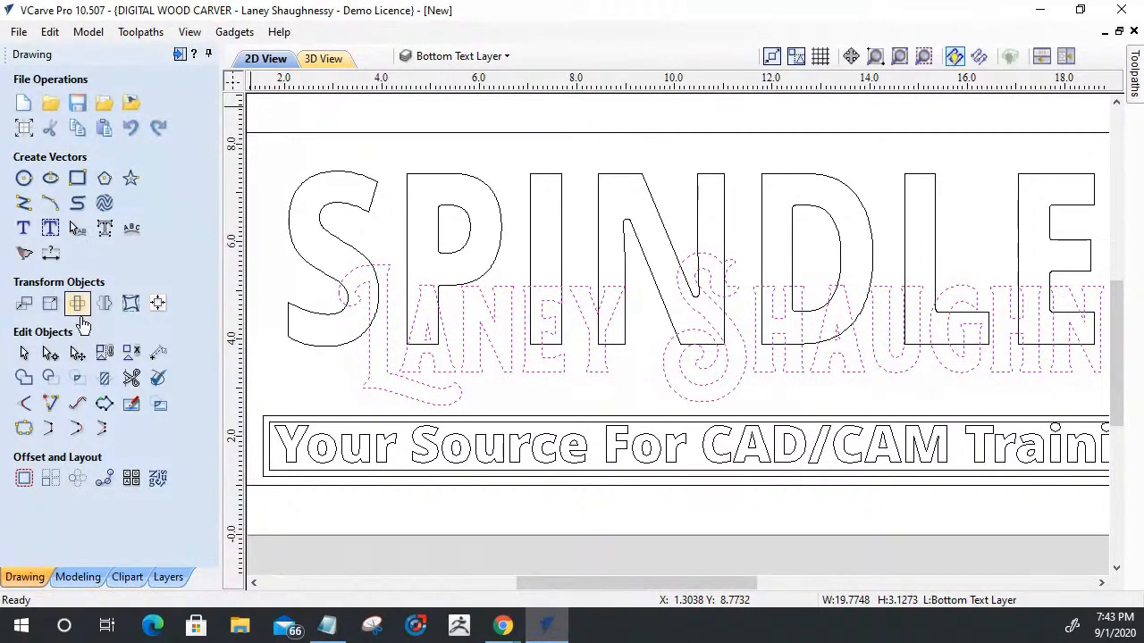
# - Group the name curves on the Bottom Text Layer and weld them together with the large SPINDLETV letters
pyautogui.click(106, 353)
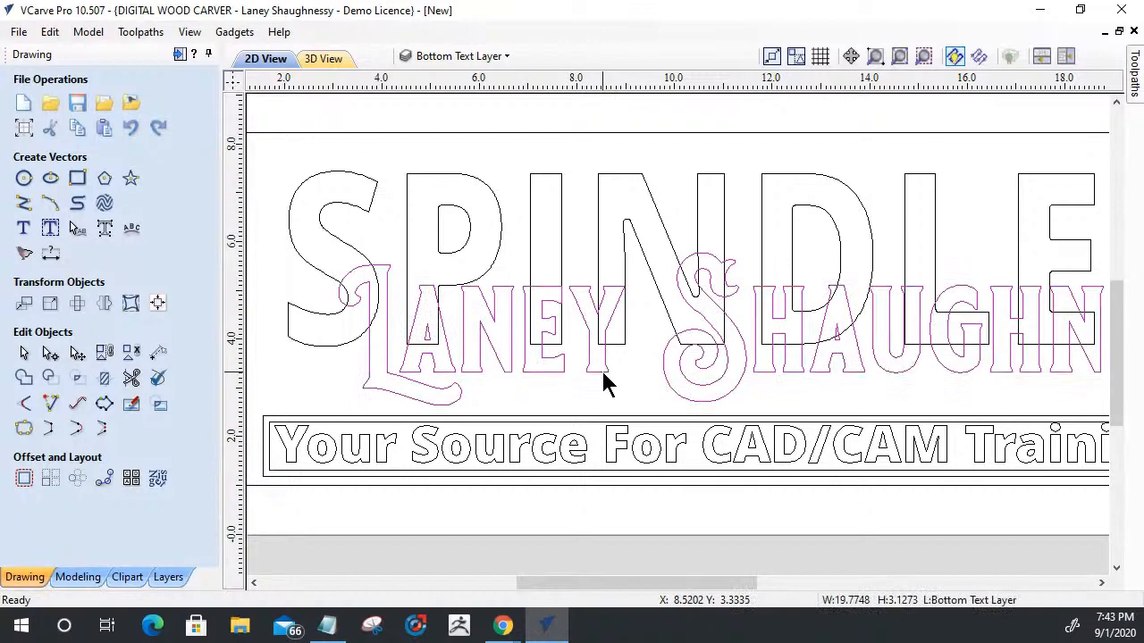
pyautogui.keyDown('shift'); pyautogui.click(630, 179); pyautogui.keyUp('shift')
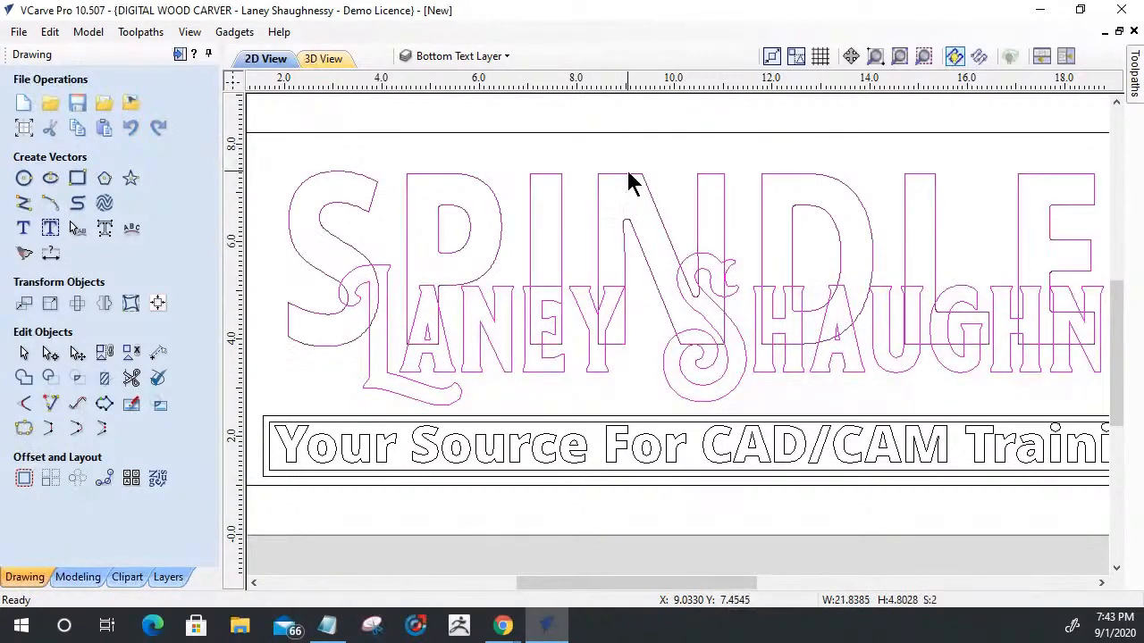
pyautogui.scroll(-1, 571, 192)
pyautogui.scroll(-1, 567, 191)
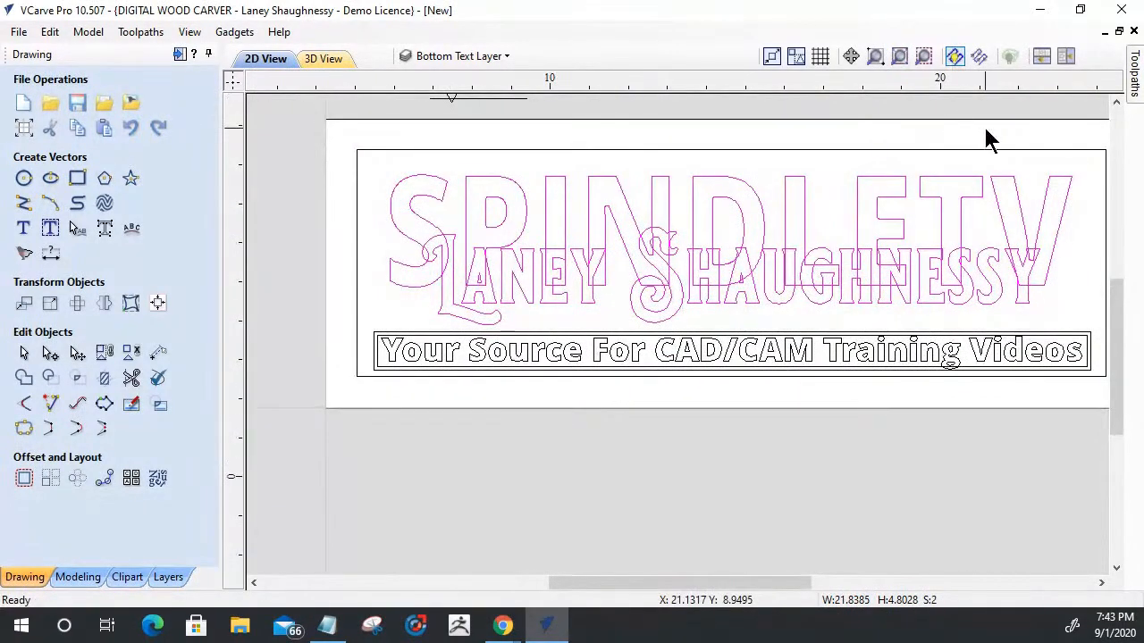
pyautogui.scroll(1, 986, 141)
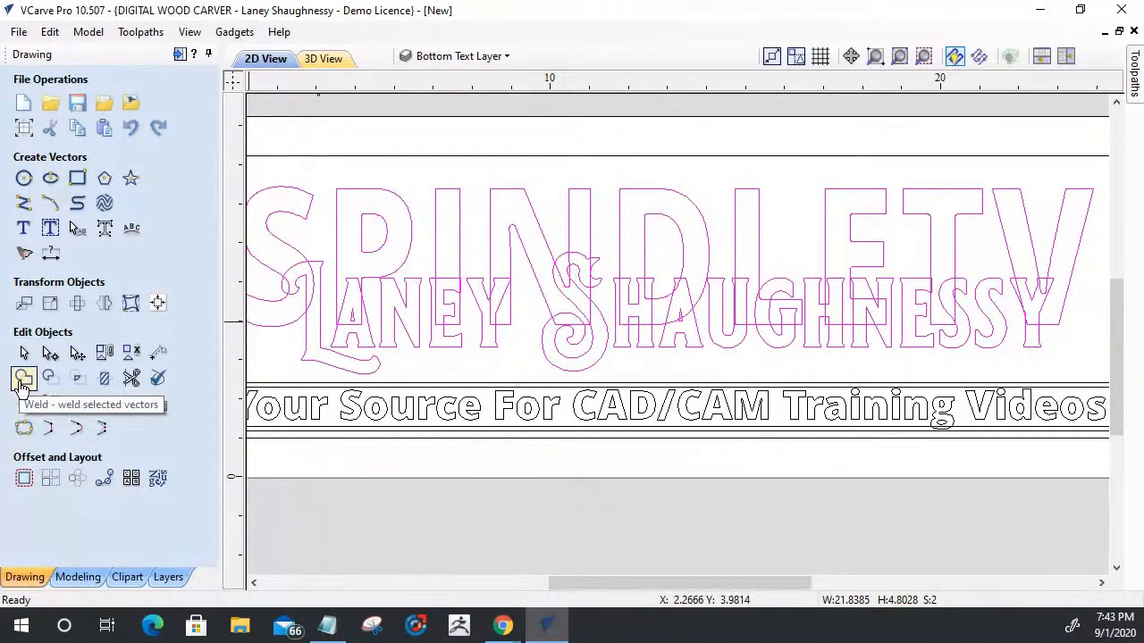
pyautogui.click(22, 383)
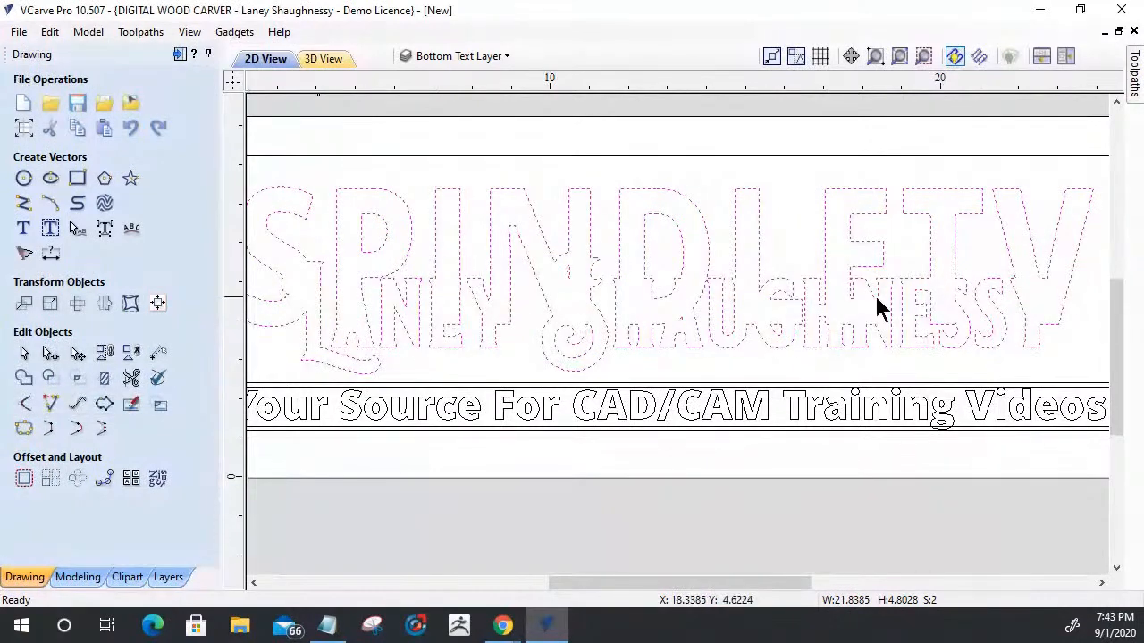
pyautogui.scroll(-1, 928, 300)
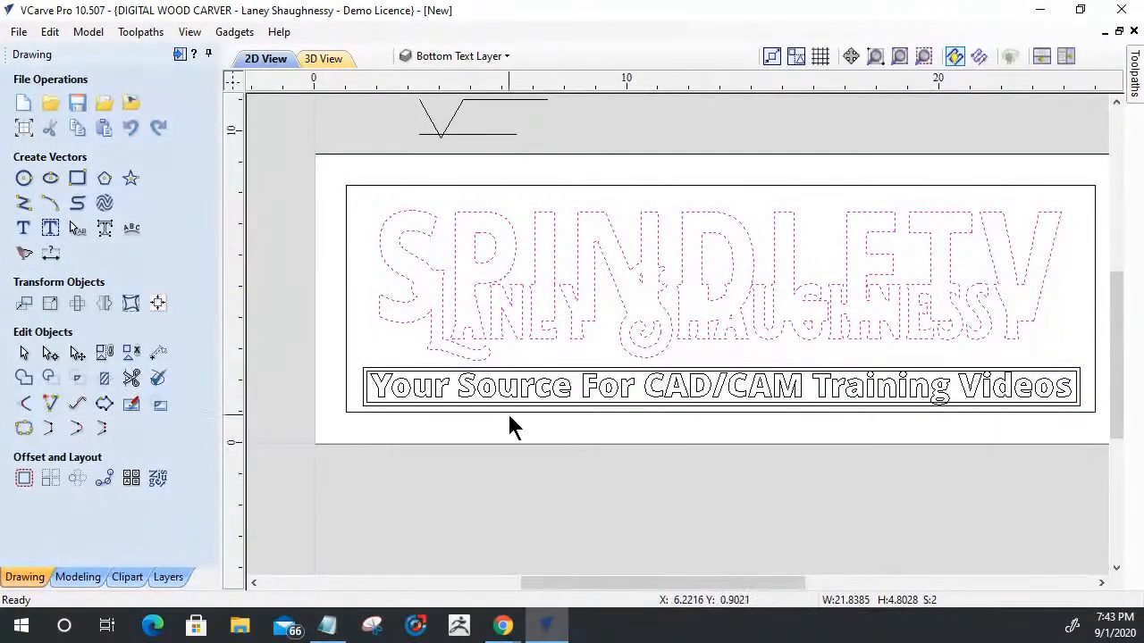
pyautogui.scroll(1, 599, 350)
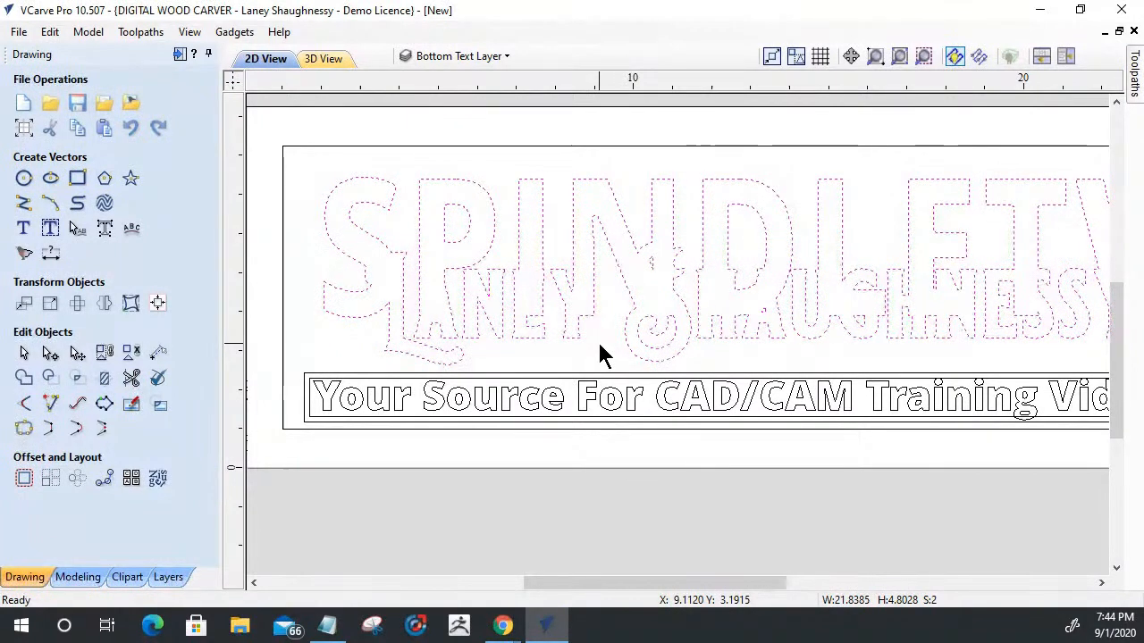
# - Show the Top Text Layer together with the Bottom Text Layer and switch the workspace to toolpath operations
pyautogui.click(458, 55)
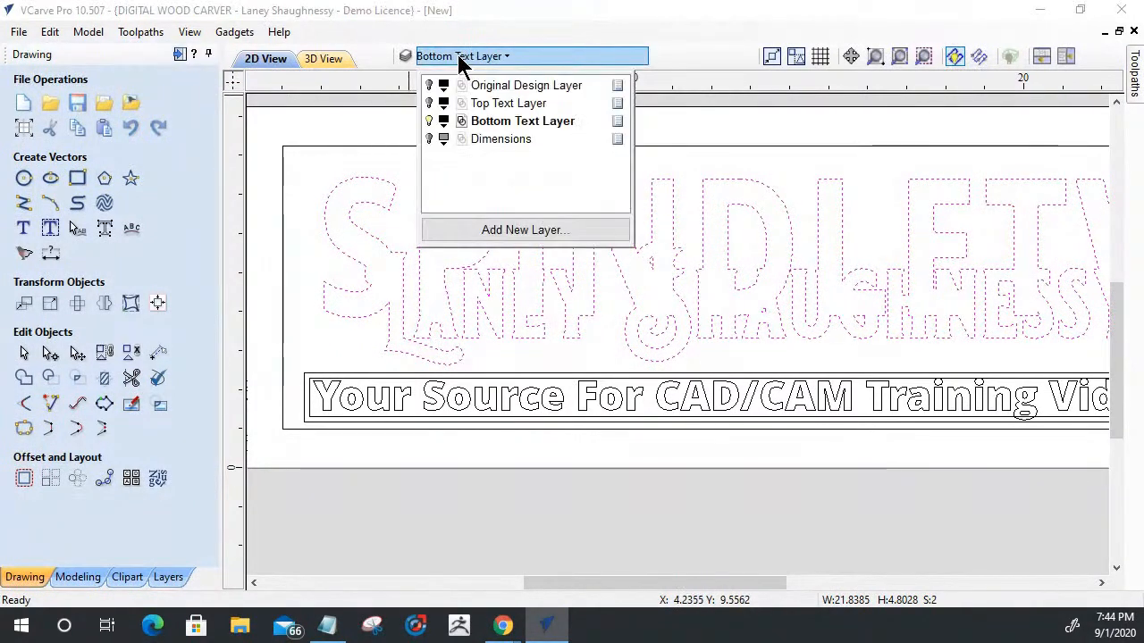
pyautogui.click(429, 104)
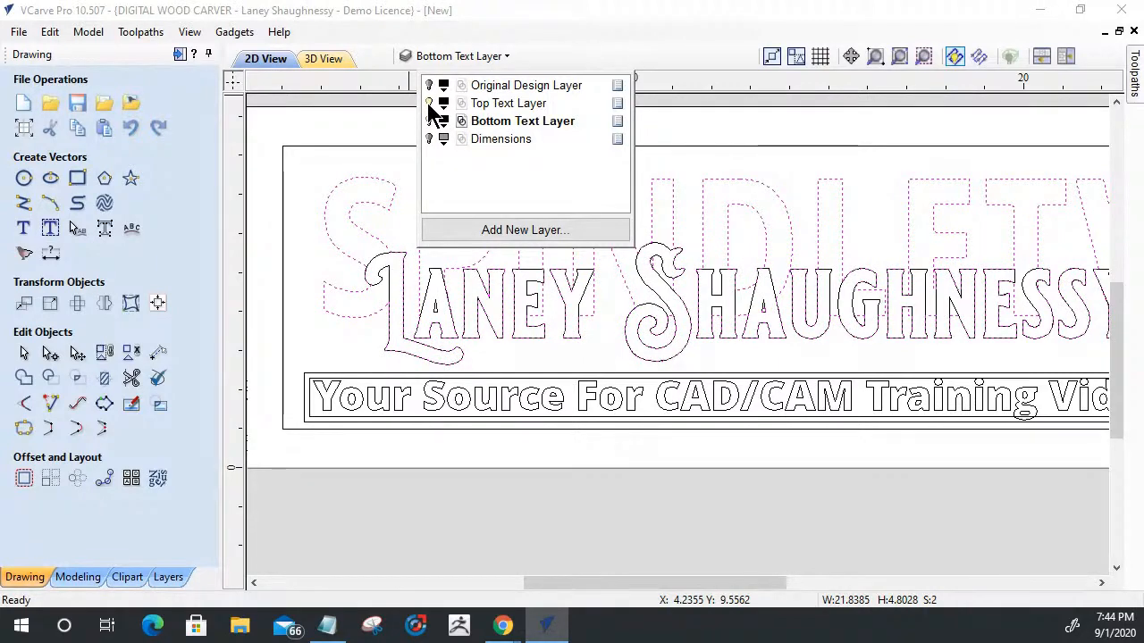
pyautogui.scroll(-3, 365, 268)
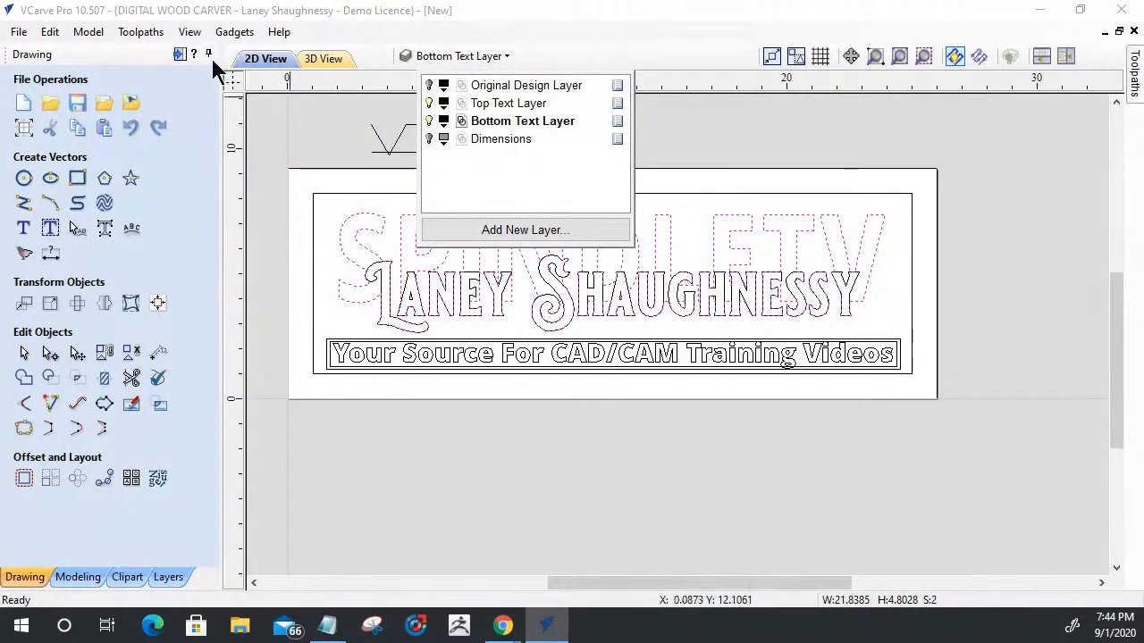
pyautogui.click(180, 54)
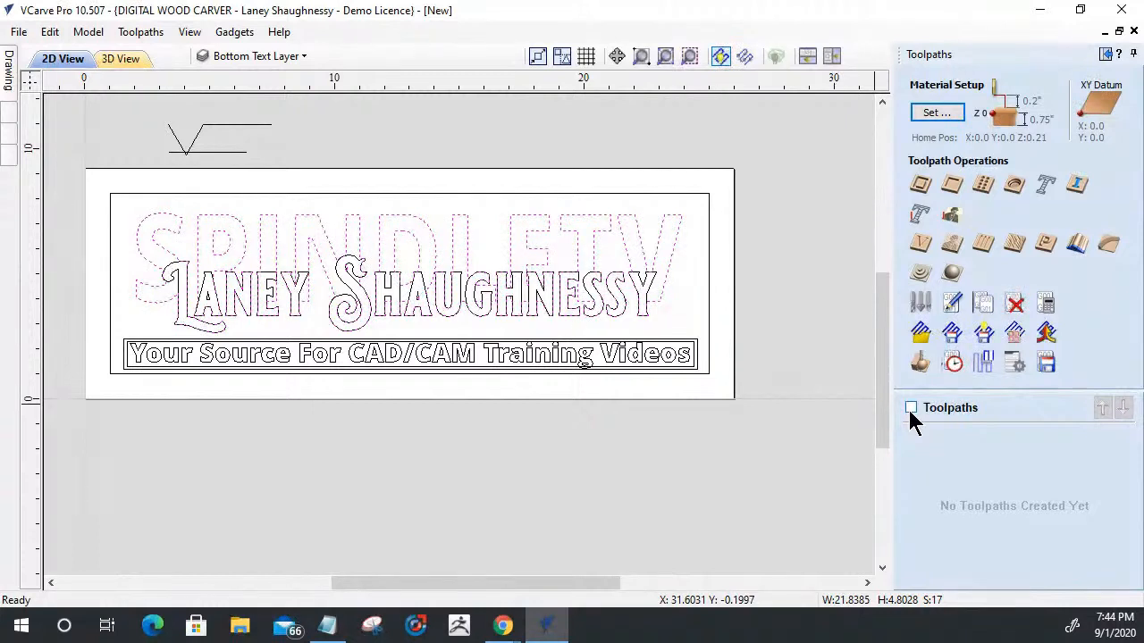
# - Start saving the design under a new name and browse to the Class File folder on the Desktop
pyautogui.click(22, 34)
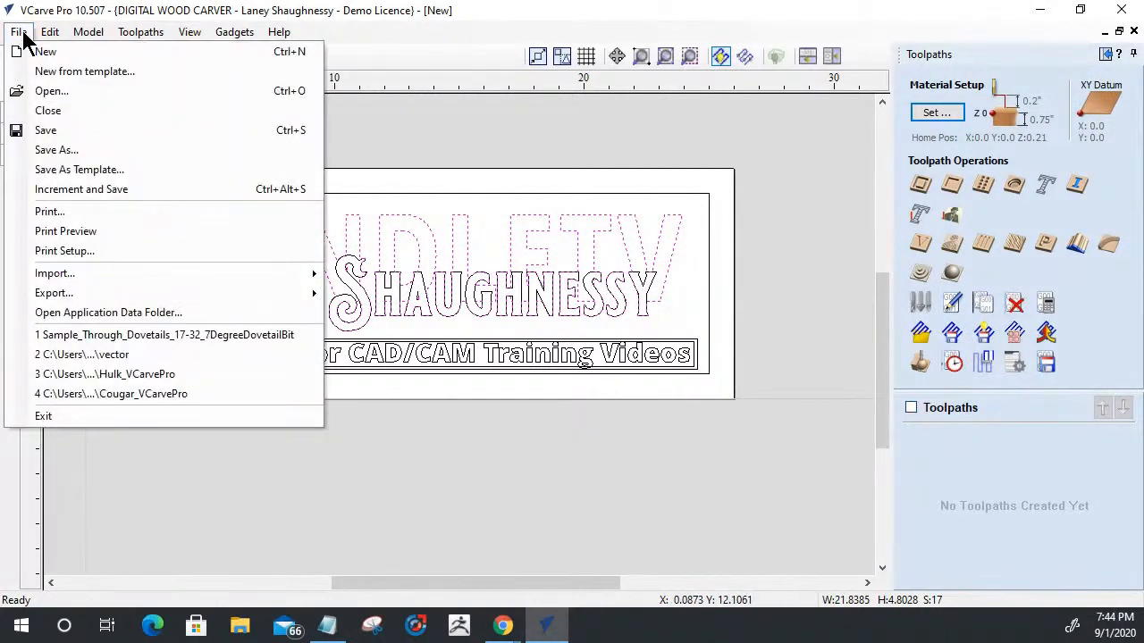
pyautogui.click(51, 150)
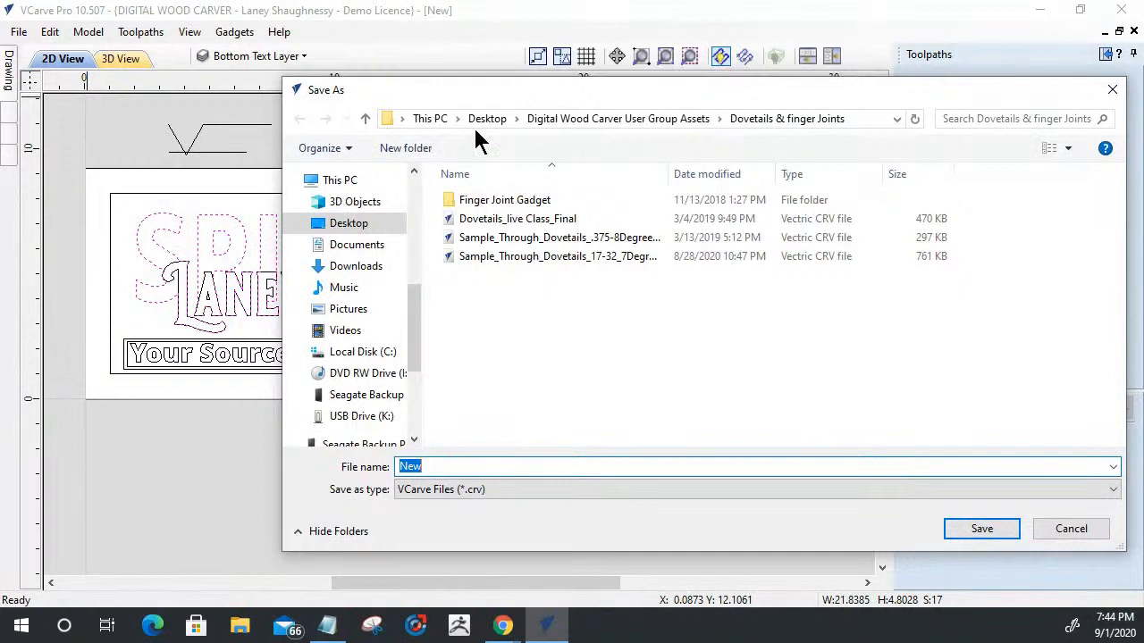
pyautogui.click(488, 119)
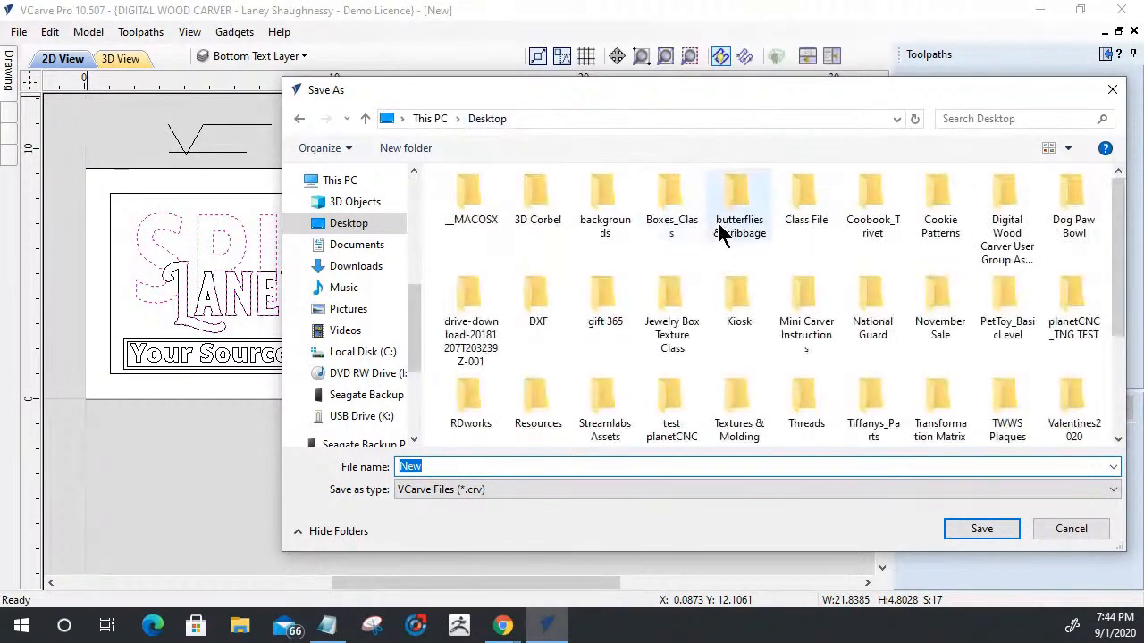
pyautogui.doubleClick(813, 212)
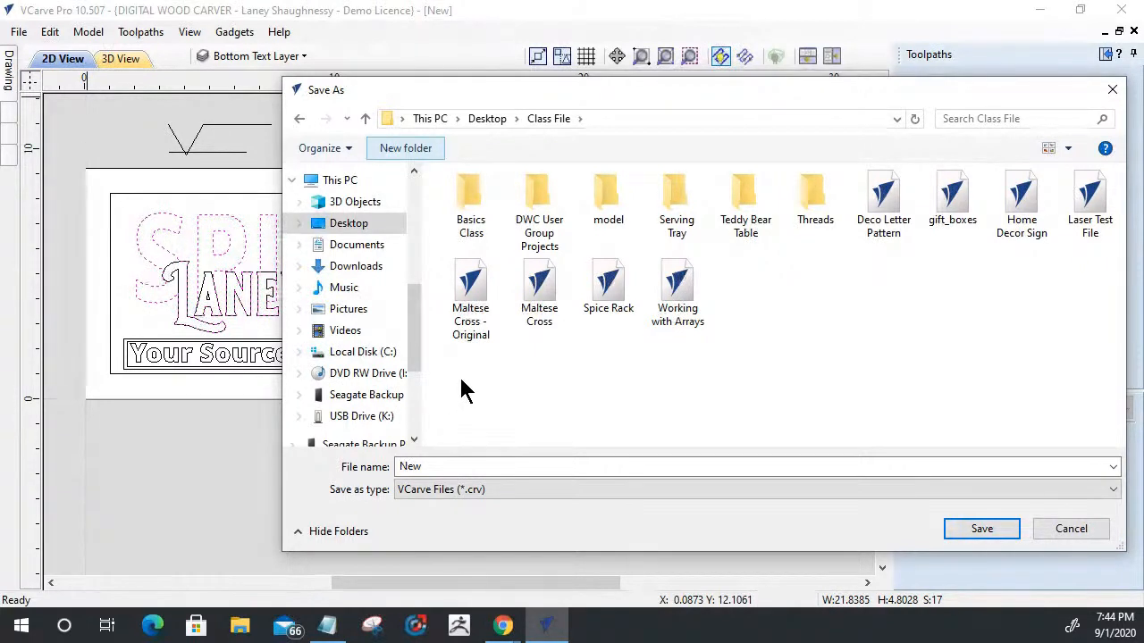
# - Create a new folder inside Class File and name it 3xTOT
pyautogui.click(401, 150)
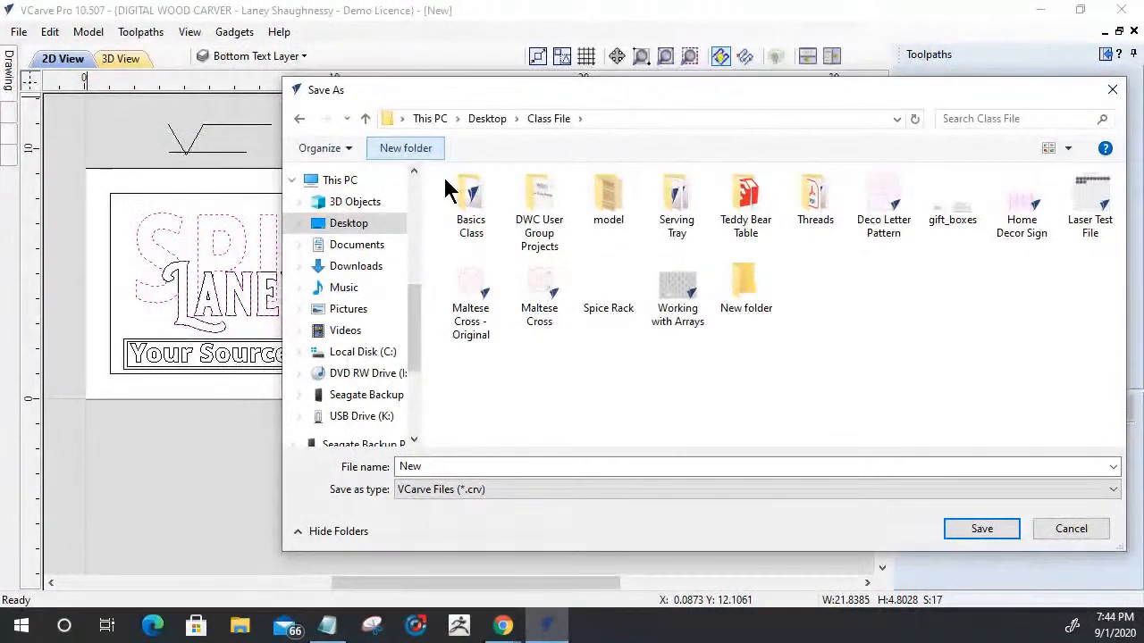
pyautogui.click(746, 291)
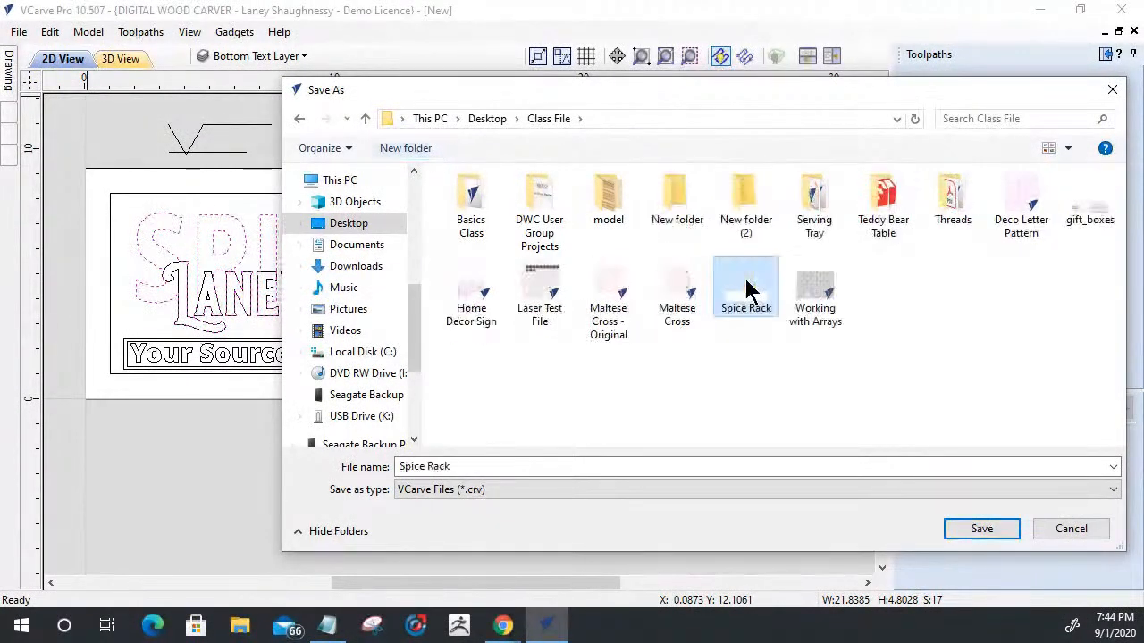
pyautogui.click(731, 204)
pyautogui.rightClick(735, 198)
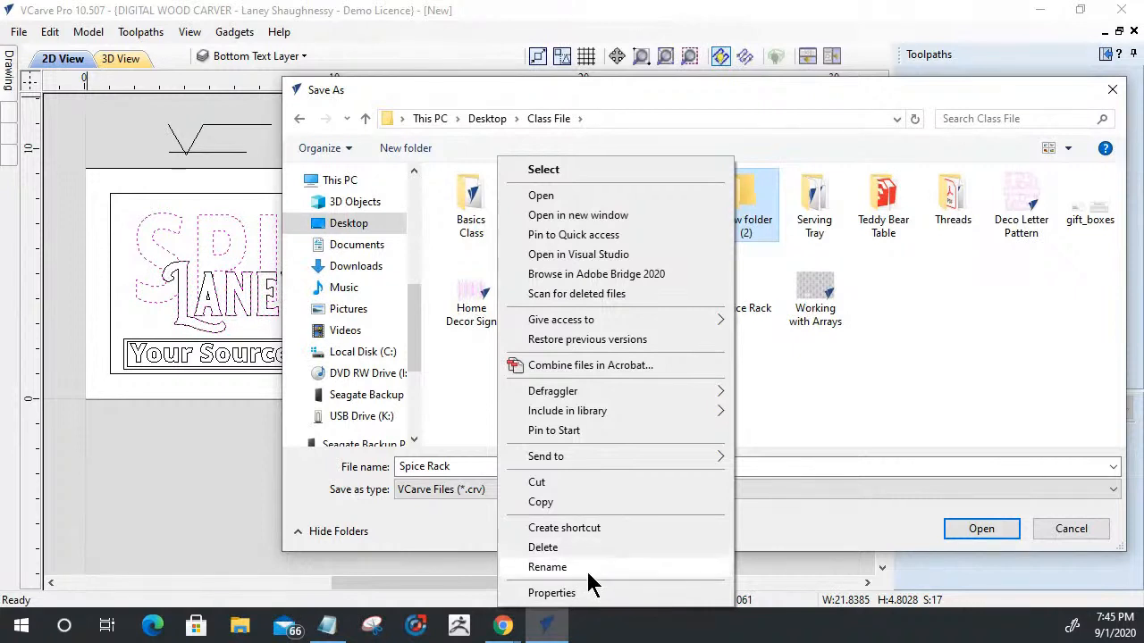
pyautogui.click(587, 569)
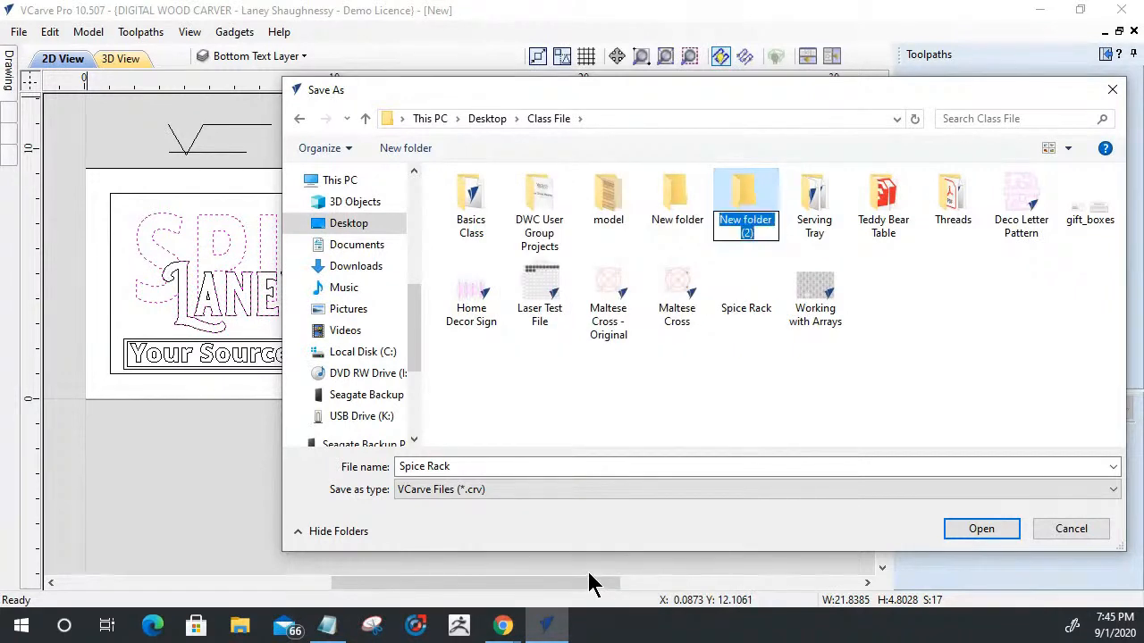
pyautogui.write('#')
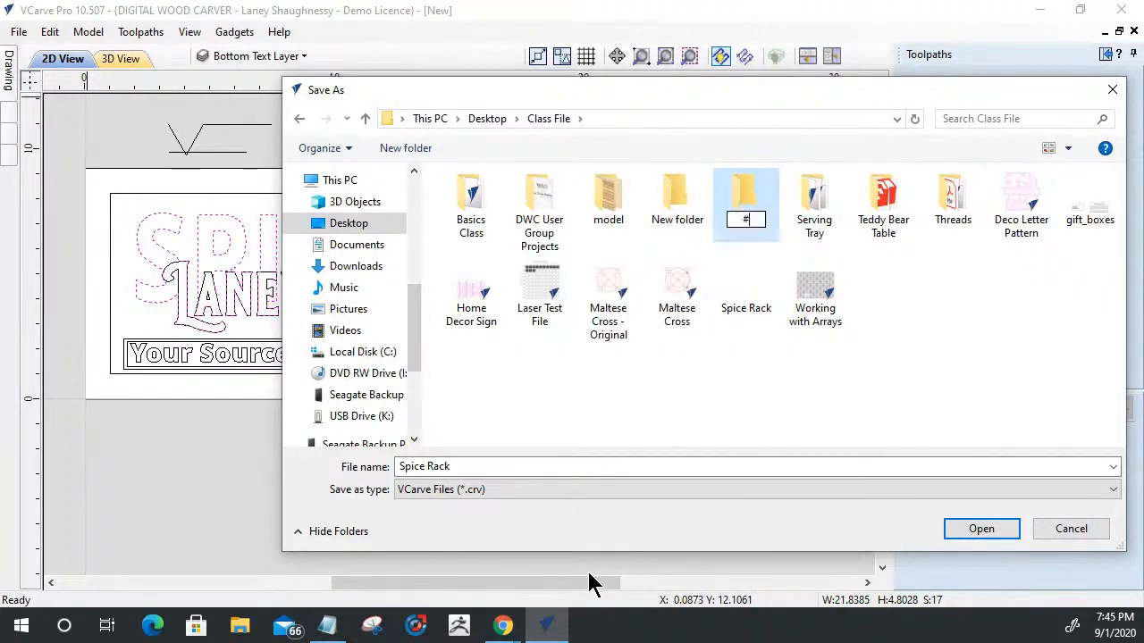
pyautogui.write('xTOT')
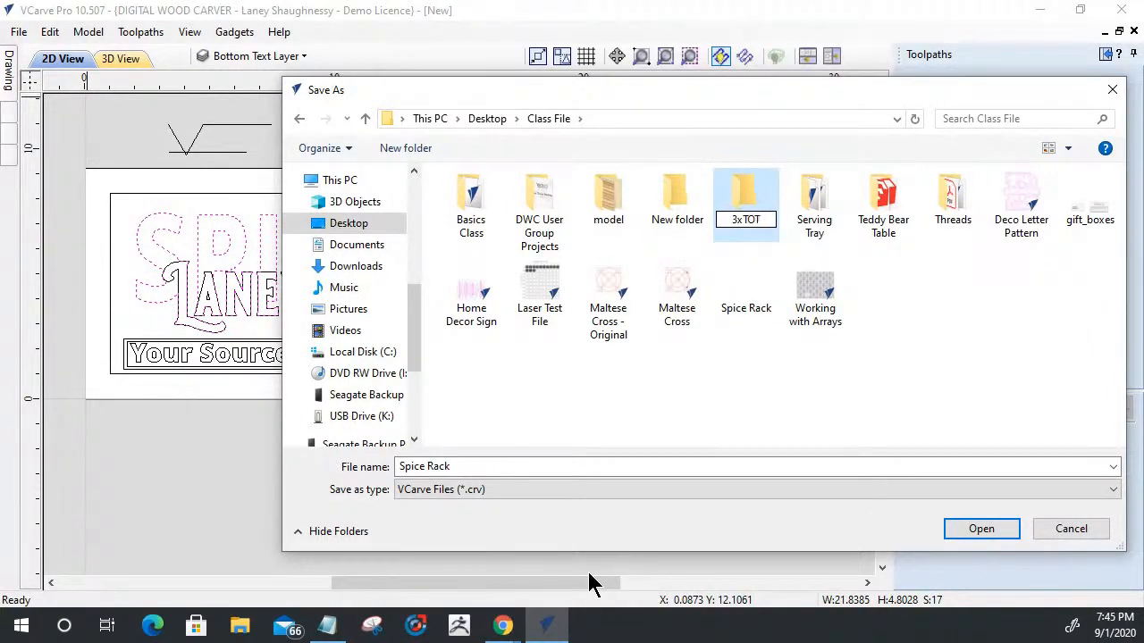
pyautogui.press('Return')
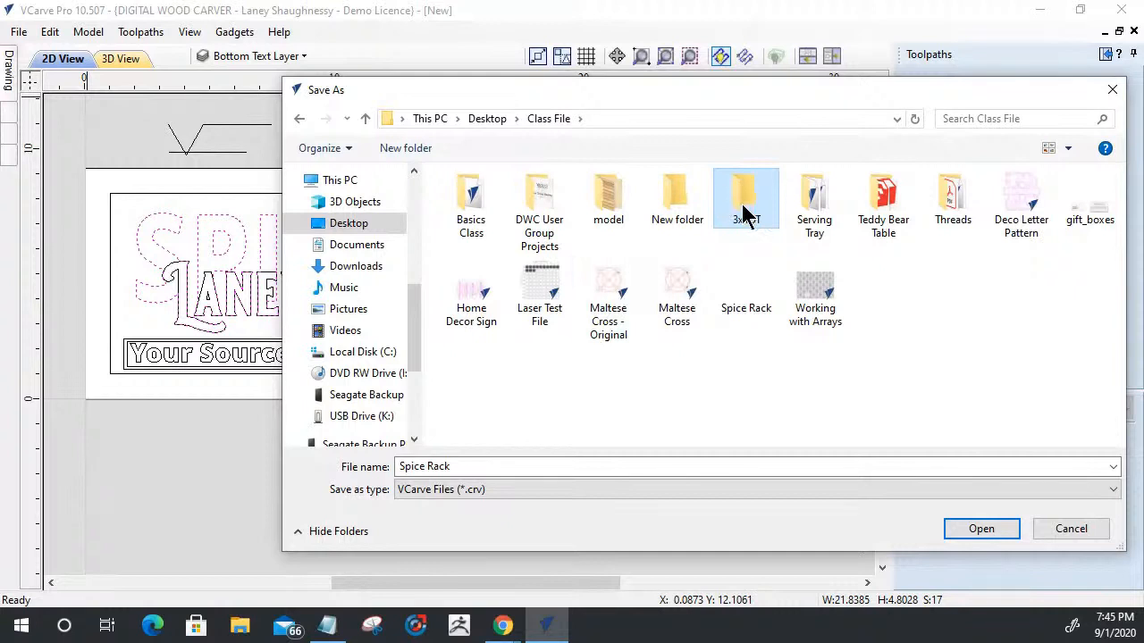
# - Save the design in the 3xTOT folder as 3xText-Text_Option1
pyautogui.doubleClick(746, 214)
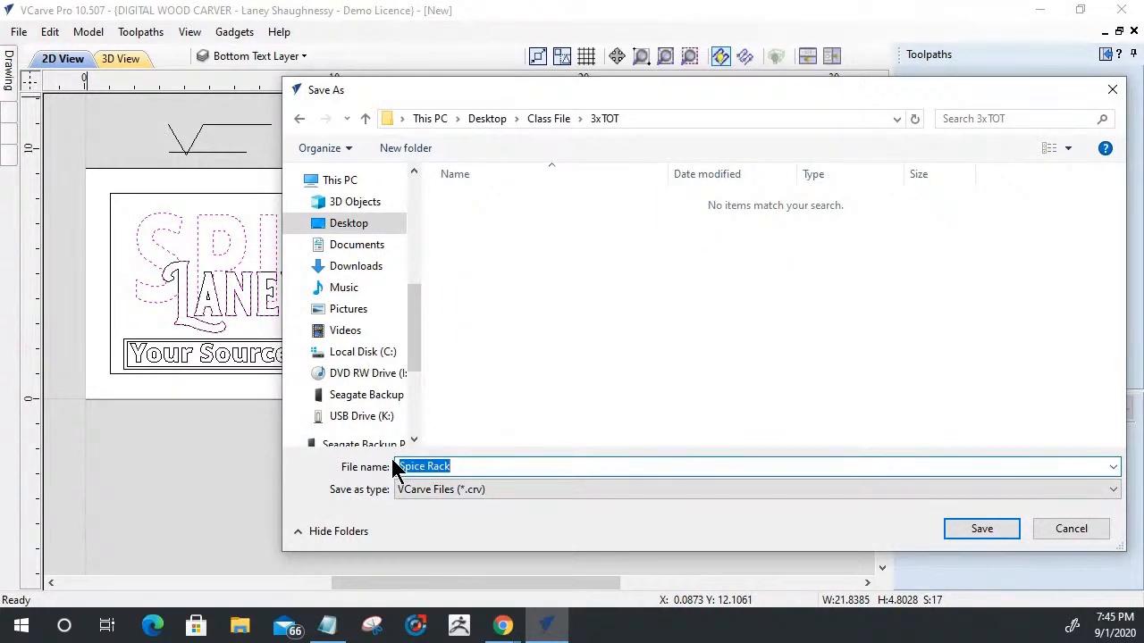
pyautogui.write('#')
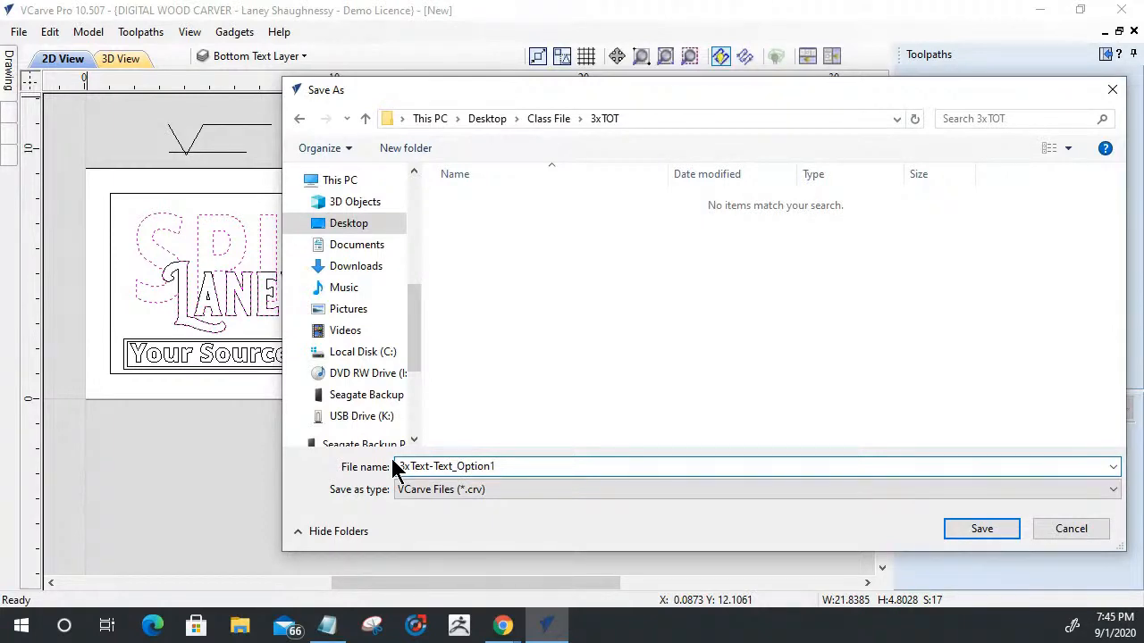
pyautogui.click(970, 535)
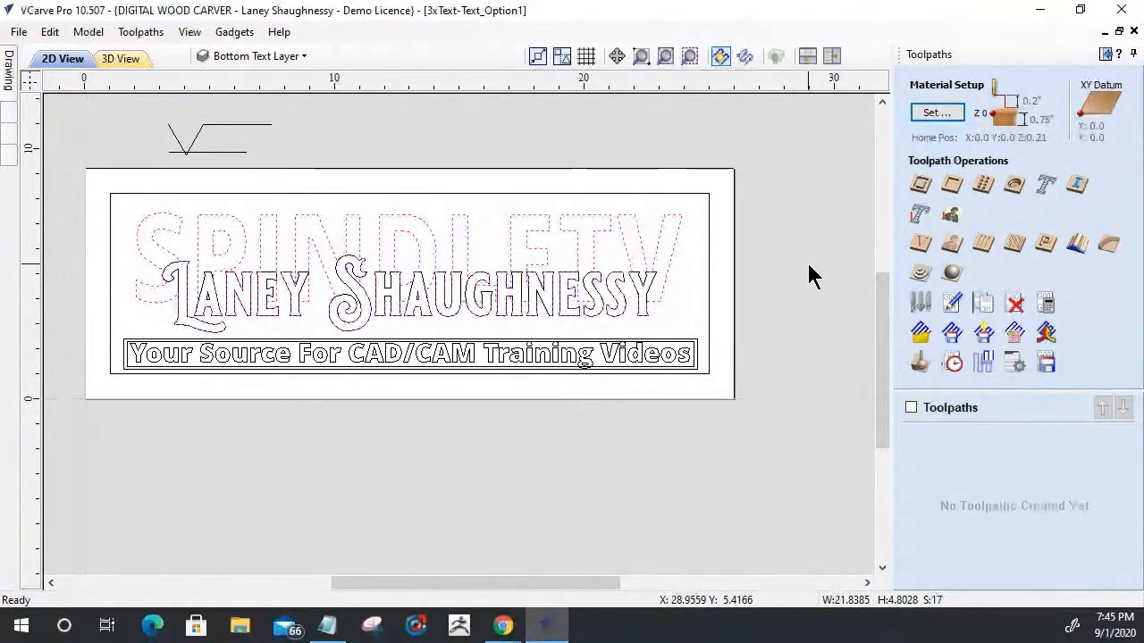
# - Start a V-Carve / Engraving toolpath without clearance tools, leaving only the Top Text Layer visible and active
pyautogui.click(920, 253)
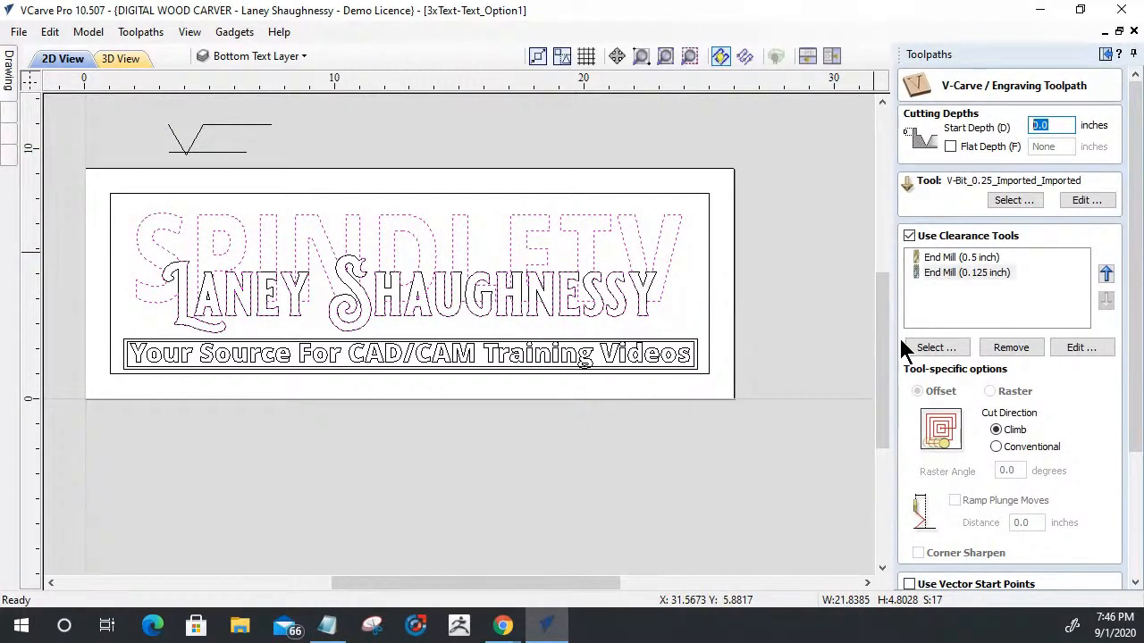
pyautogui.click(908, 236)
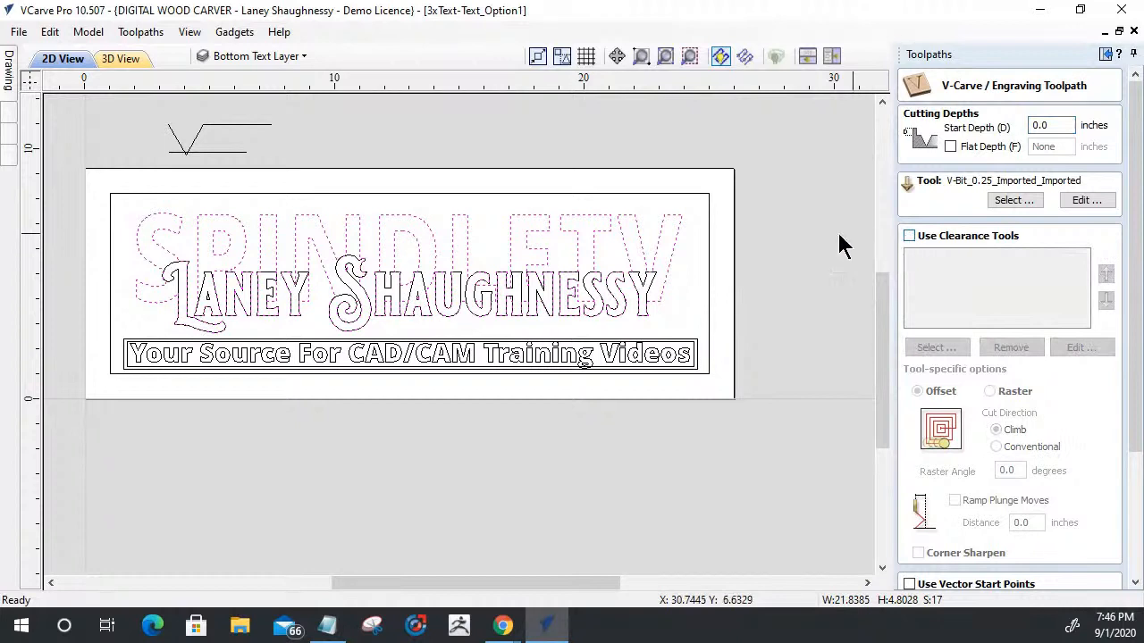
pyautogui.click(246, 56)
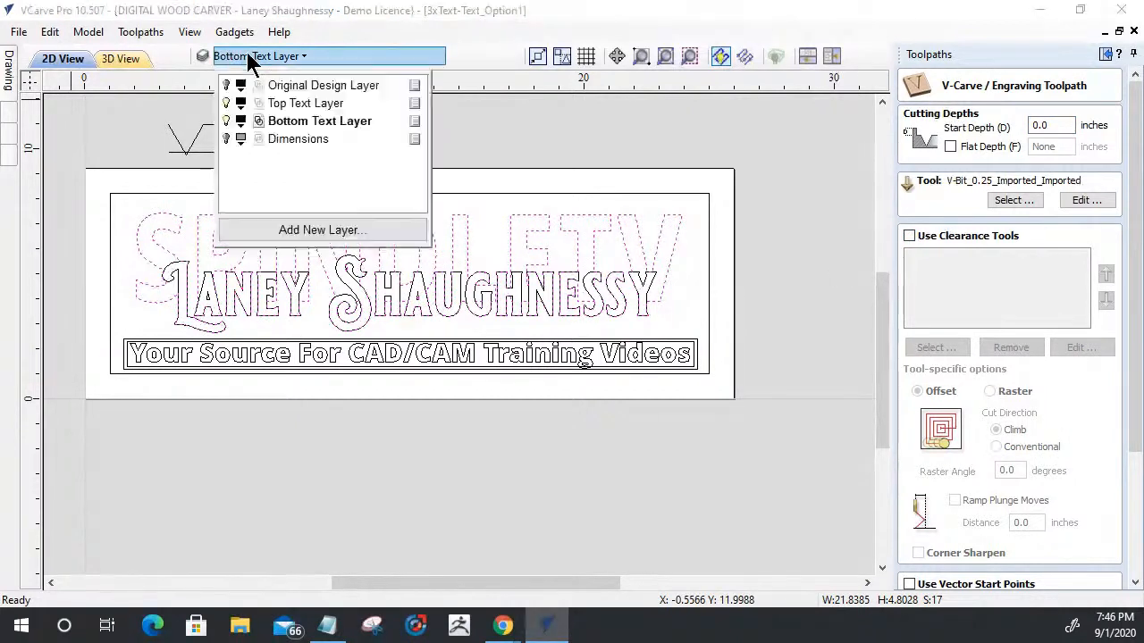
pyautogui.click(227, 121)
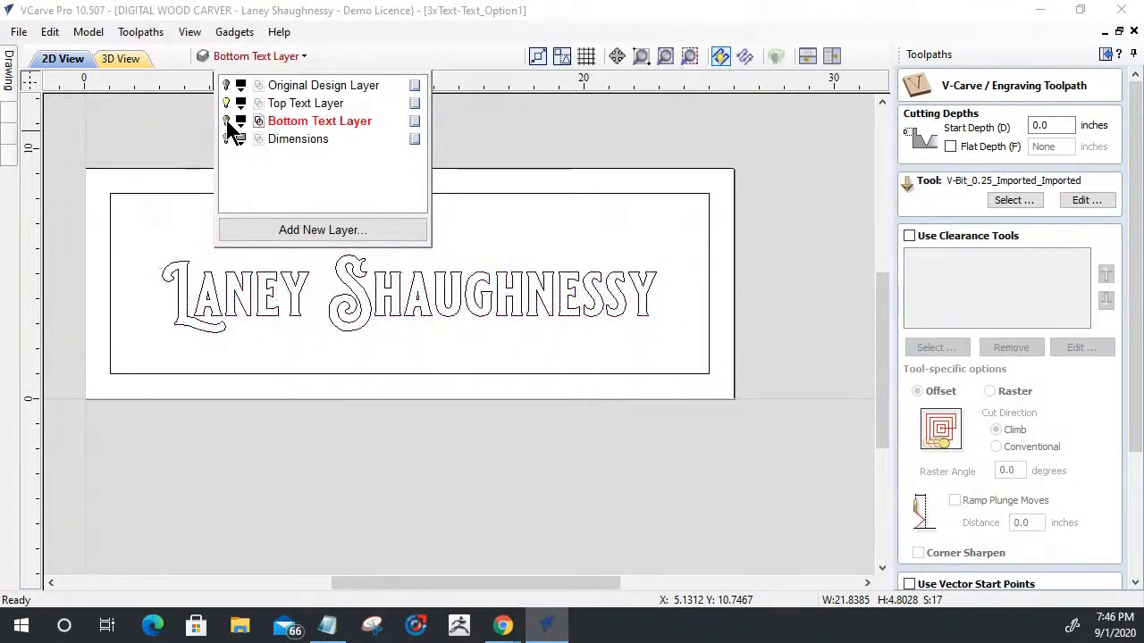
pyautogui.click(304, 103)
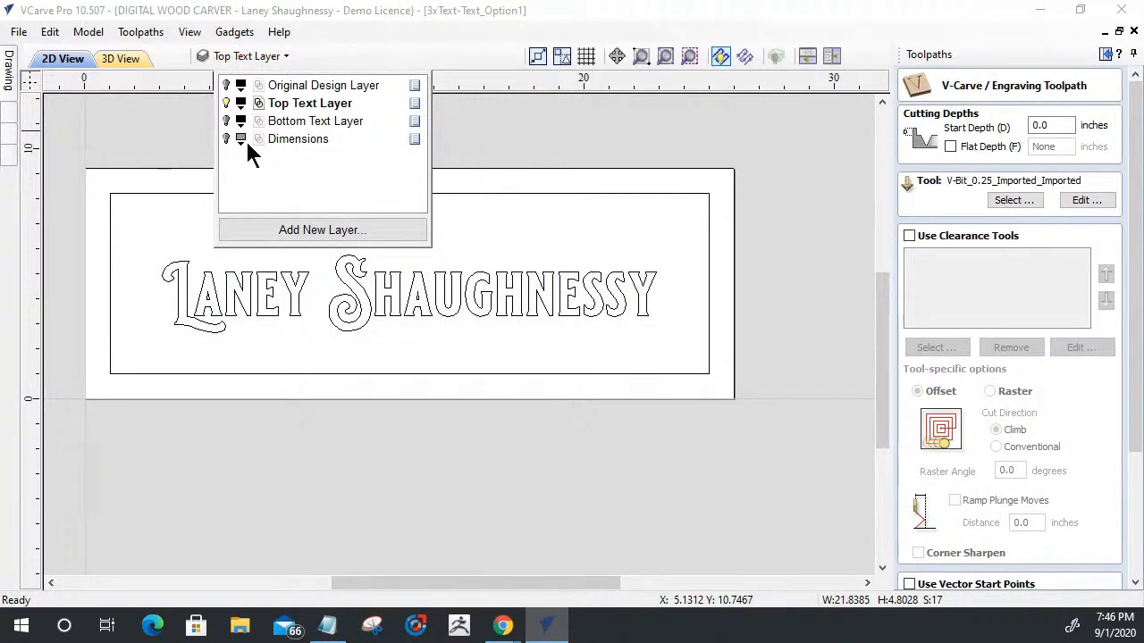
# - Select the name text and the surrounding rectangular border for the V-carve and set its flat depth to .125 inches
pyautogui.click(625, 315)
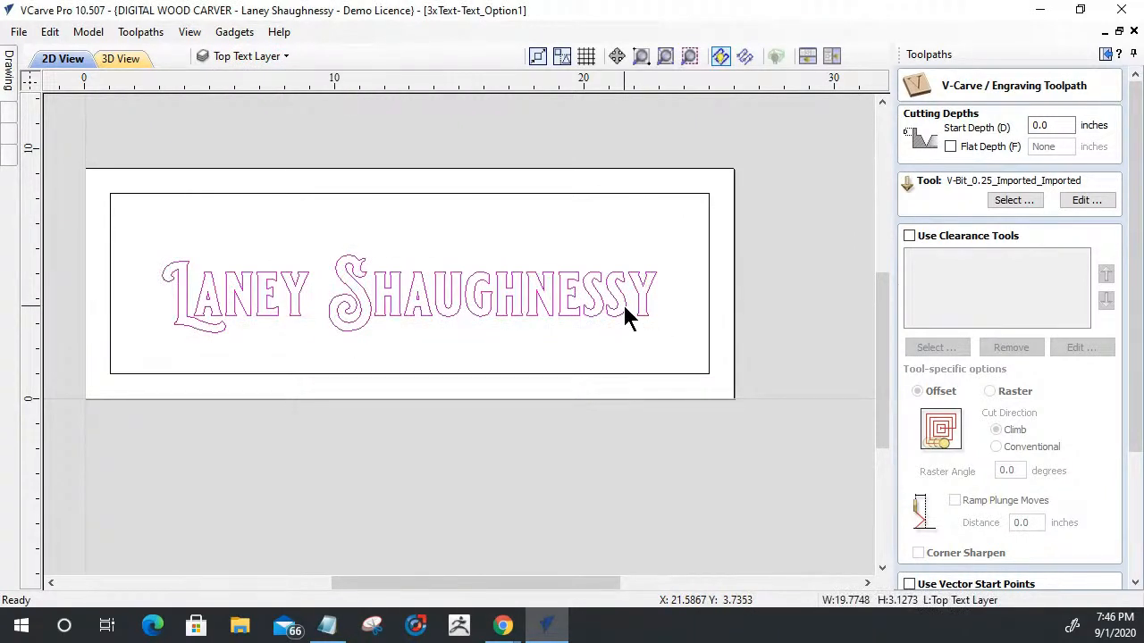
pyautogui.keyDown('shift'); pyautogui.click(650, 192); pyautogui.keyUp('shift')
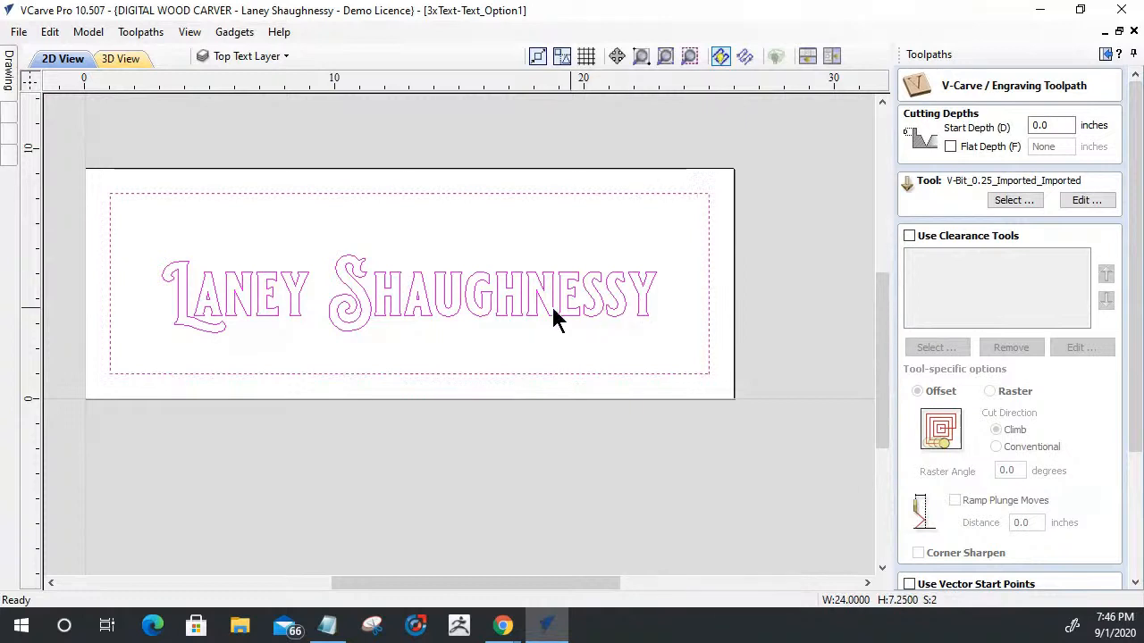
pyautogui.doubleClick(1032, 125)
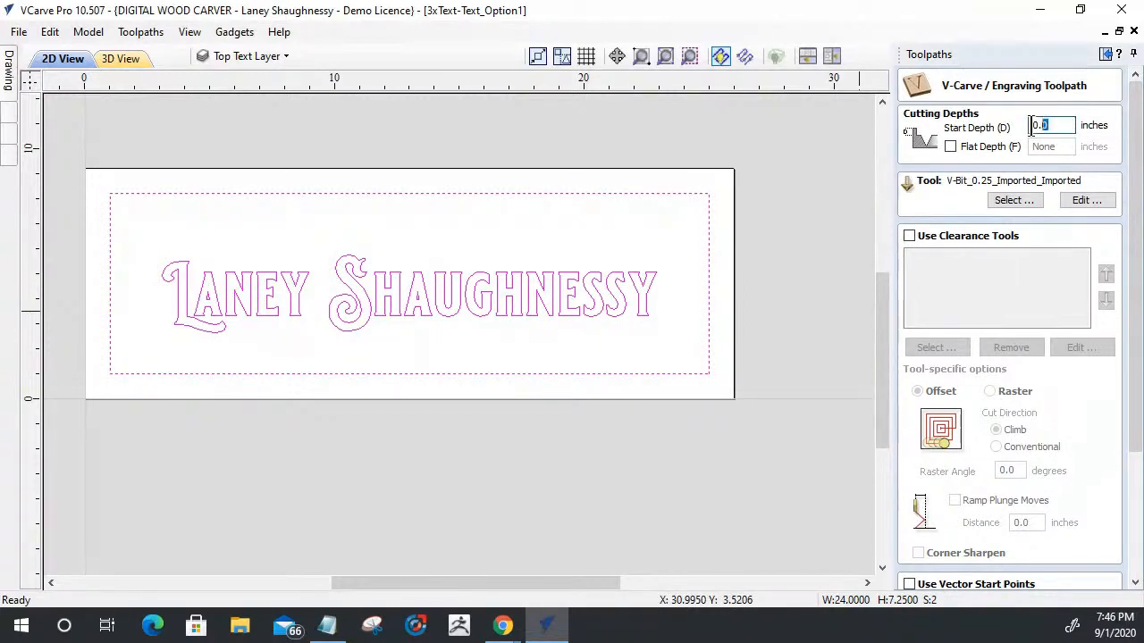
pyautogui.click(949, 146)
pyautogui.doubleClick(1051, 148)
pyautogui.write('.125')
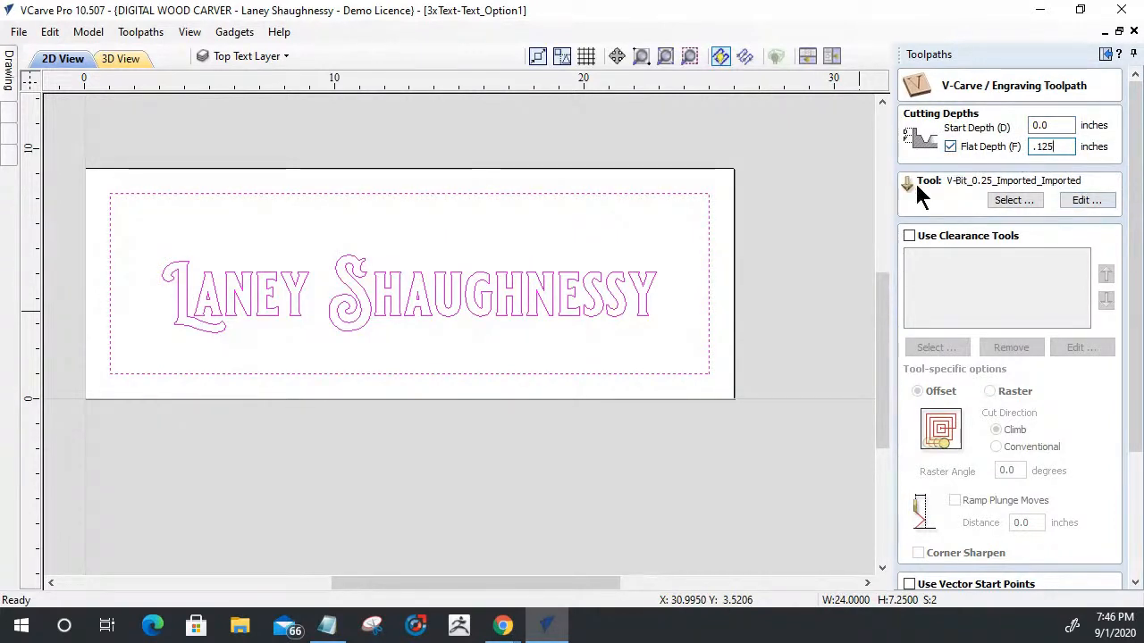
# - Choose the 0.25-inch, 60-degree V-Bit_0.25_Imported_Imported from the tool database as the V-carve tool
pyautogui.click(1017, 200)
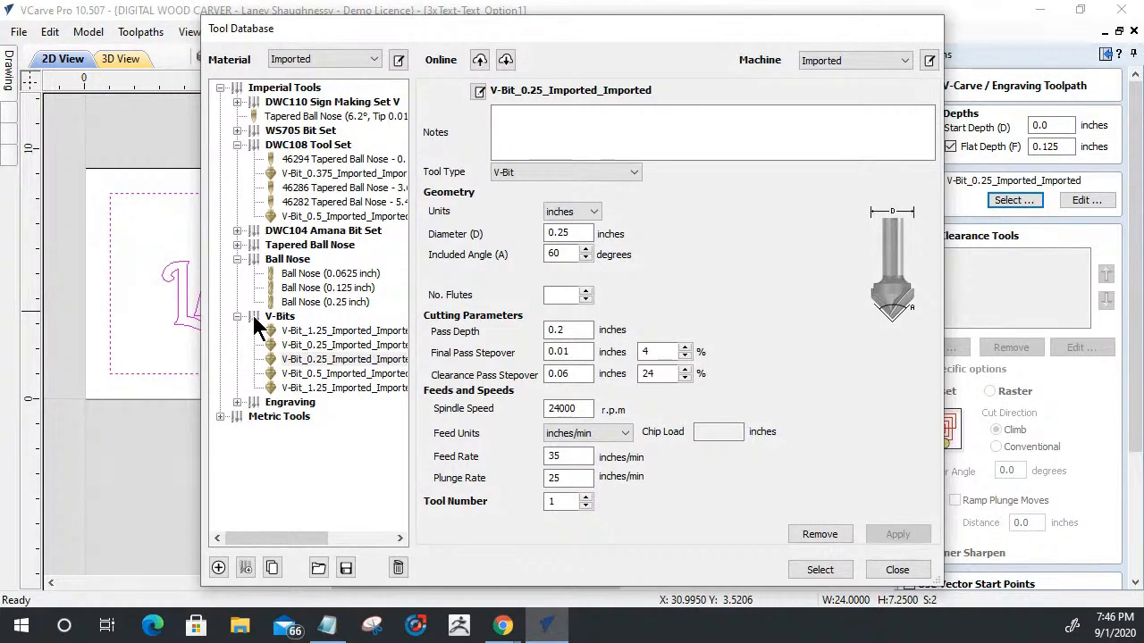
pyautogui.click(295, 359)
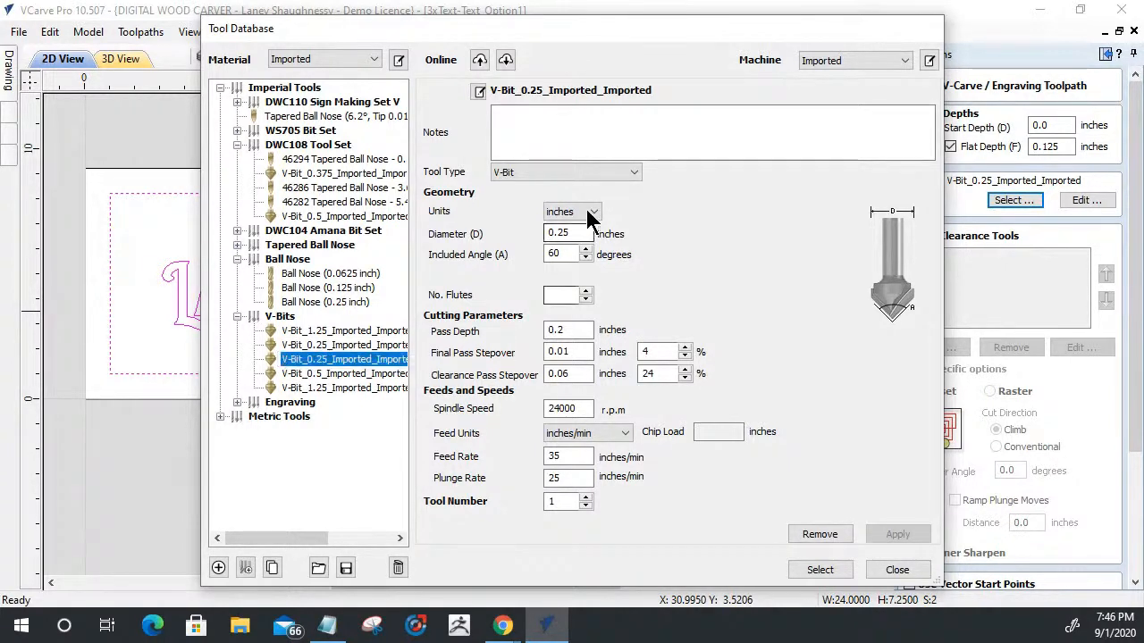
pyautogui.click(819, 568)
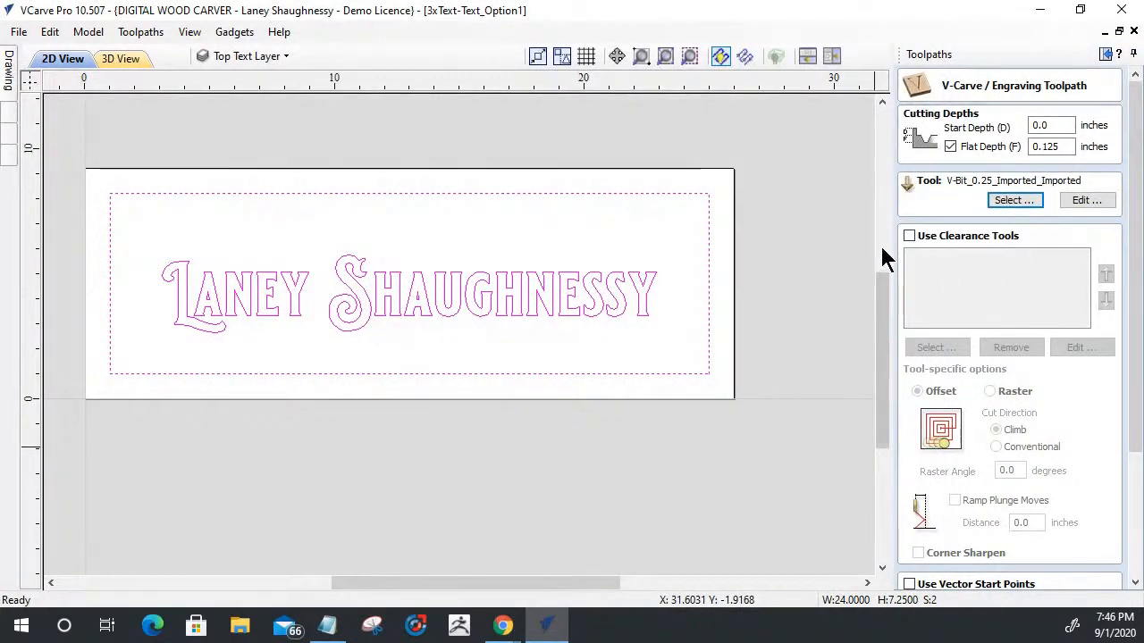
# - Enable clearance tools for the V-carve and remove the 0.5 inch end mill from their list
pyautogui.click(909, 236)
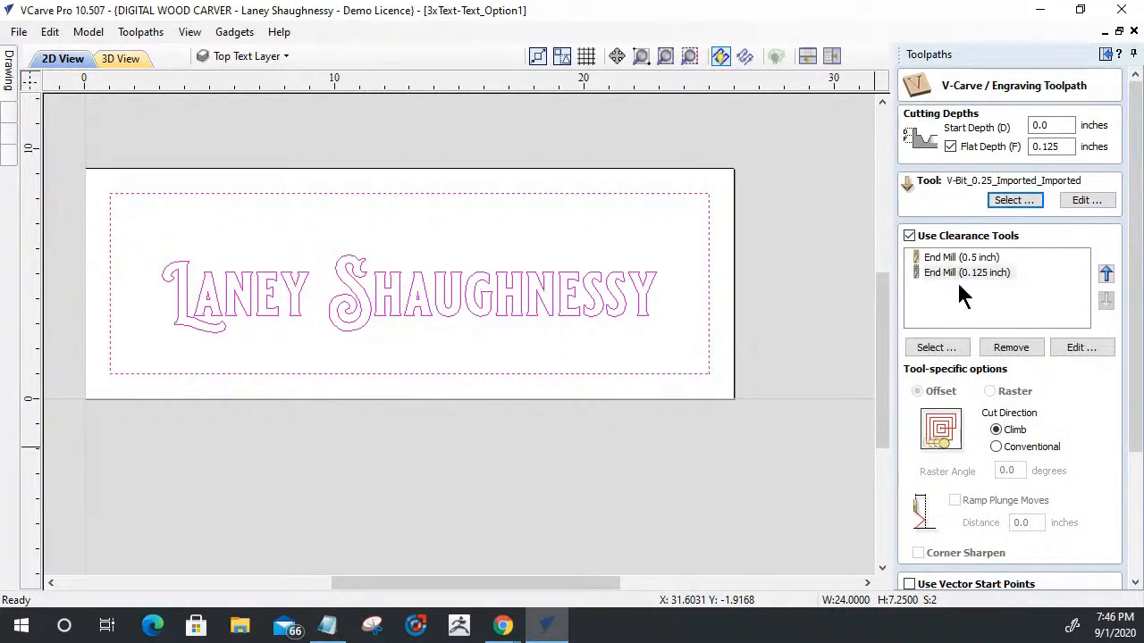
pyautogui.click(947, 257)
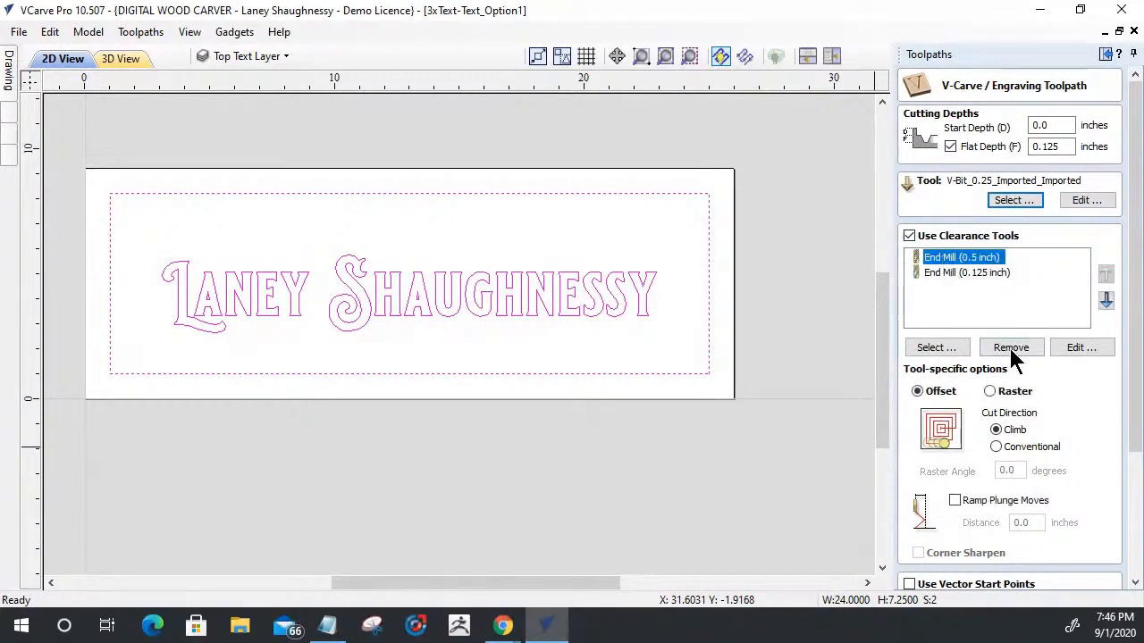
pyautogui.click(1008, 346)
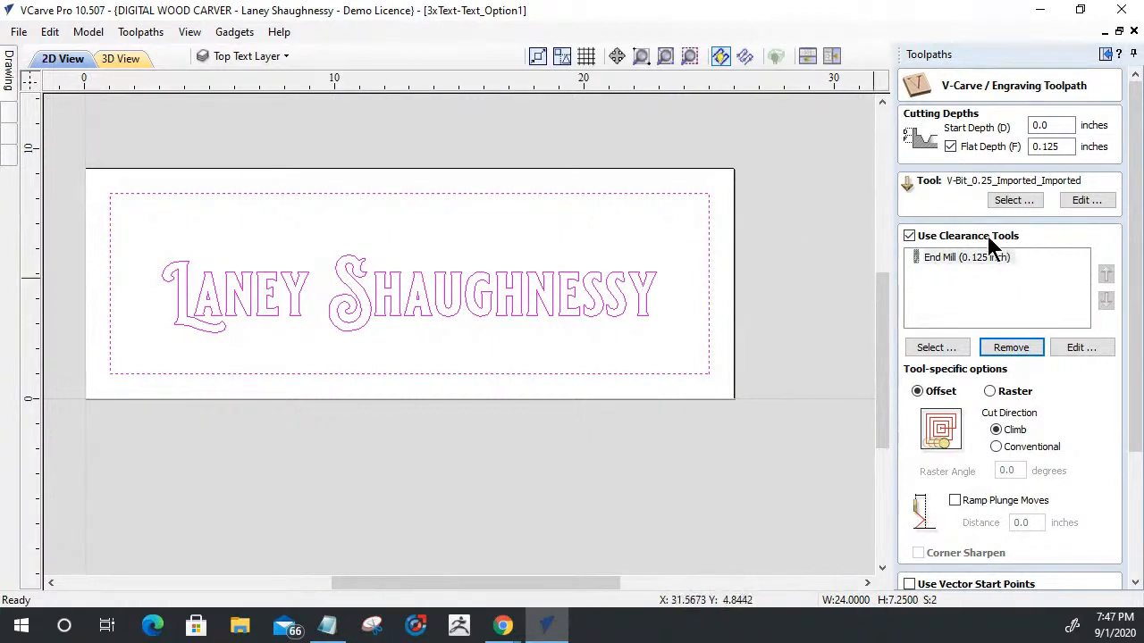
# - Add the 0.25 inch end mill as a clearance tool, with its pass depth set to .125 inches
pyautogui.click(943, 258)
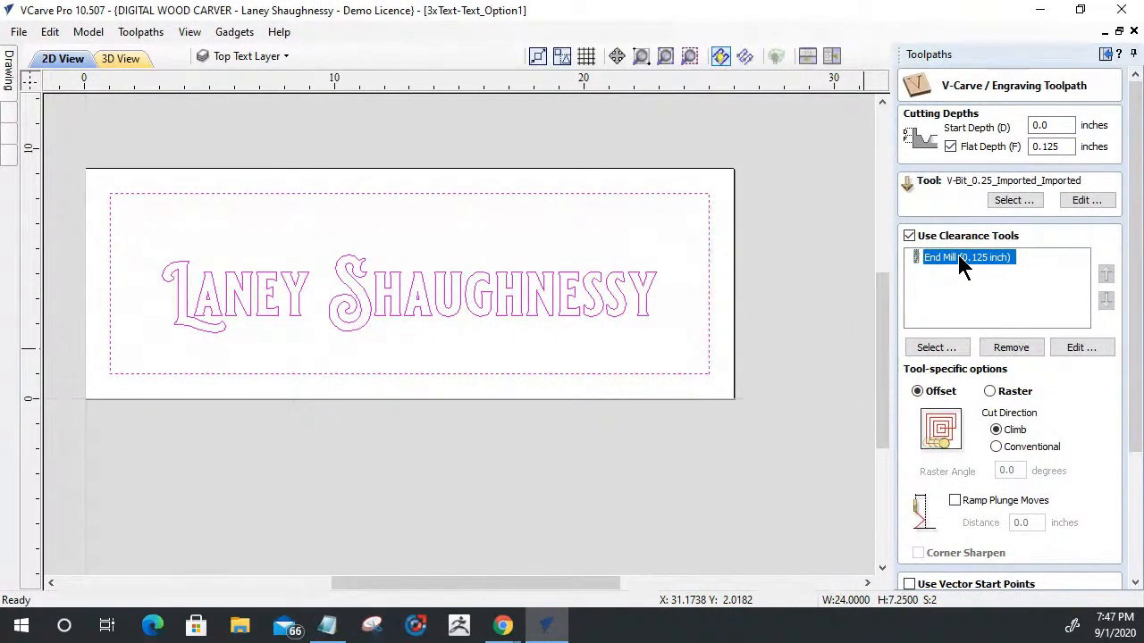
pyautogui.click(932, 348)
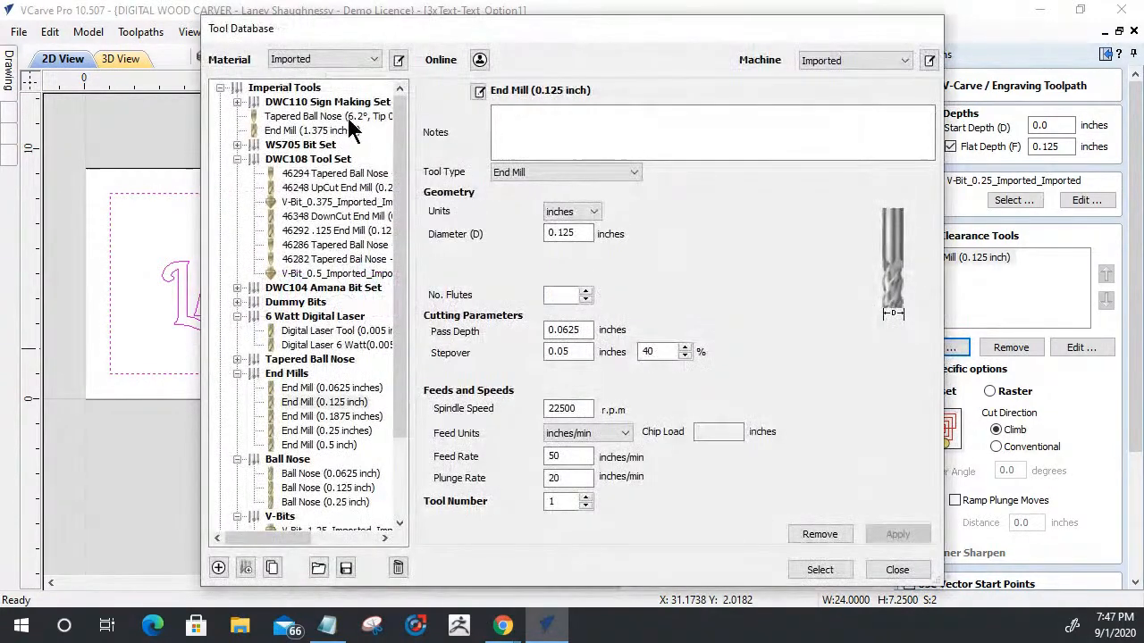
pyautogui.click(312, 430)
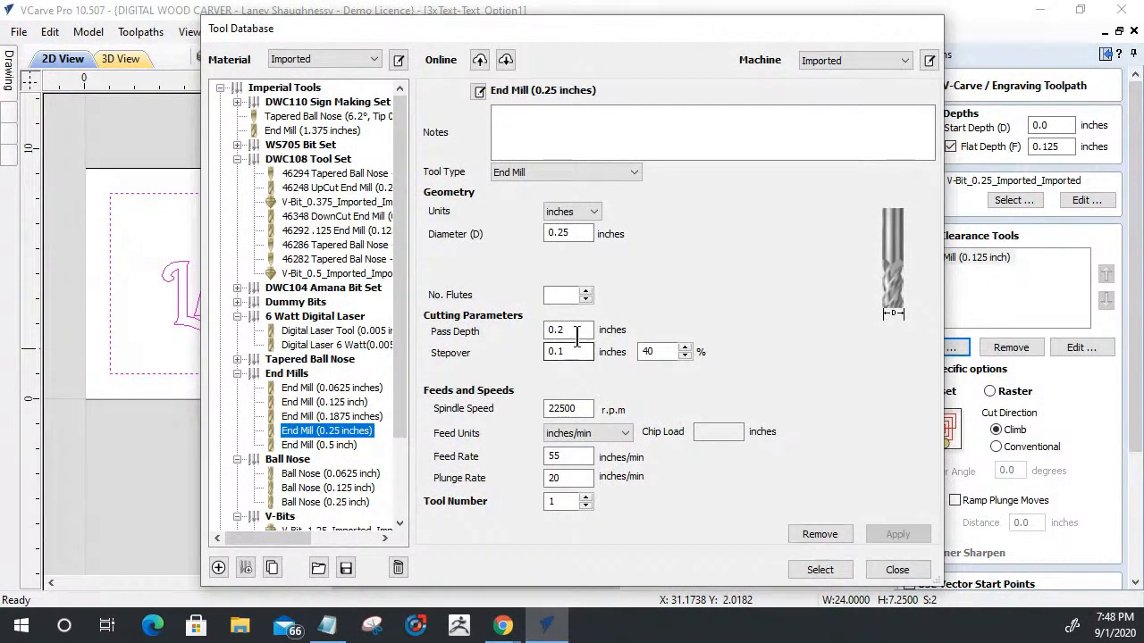
pyautogui.moveTo(577, 333); pyautogui.dragTo(527, 327)
pyautogui.write('125')
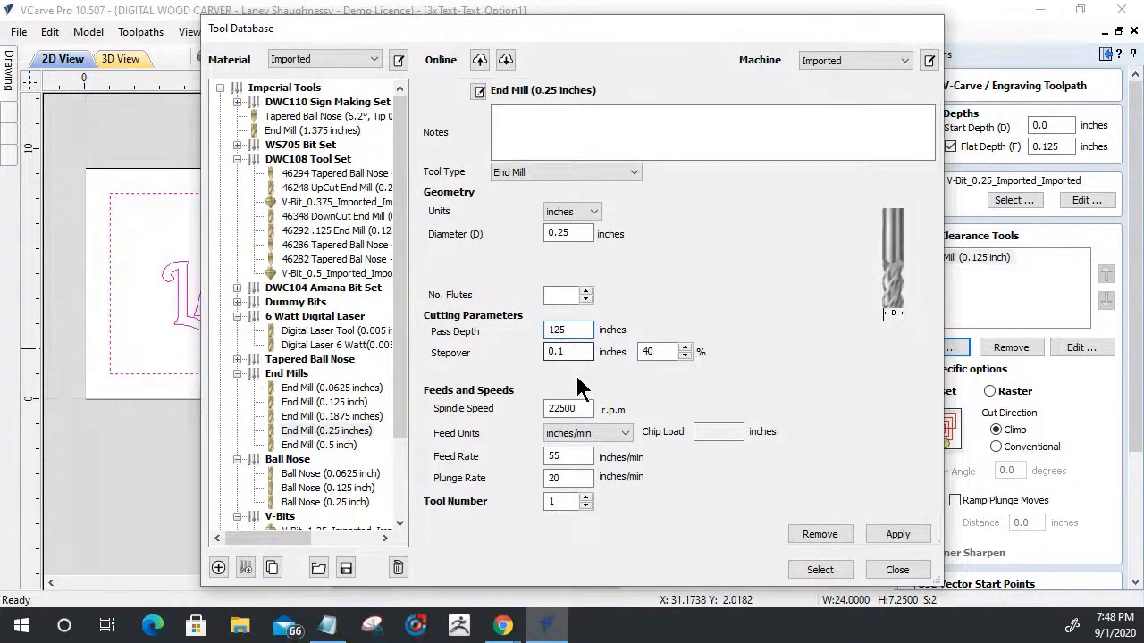
pyautogui.click(898, 534)
pyautogui.click(819, 571)
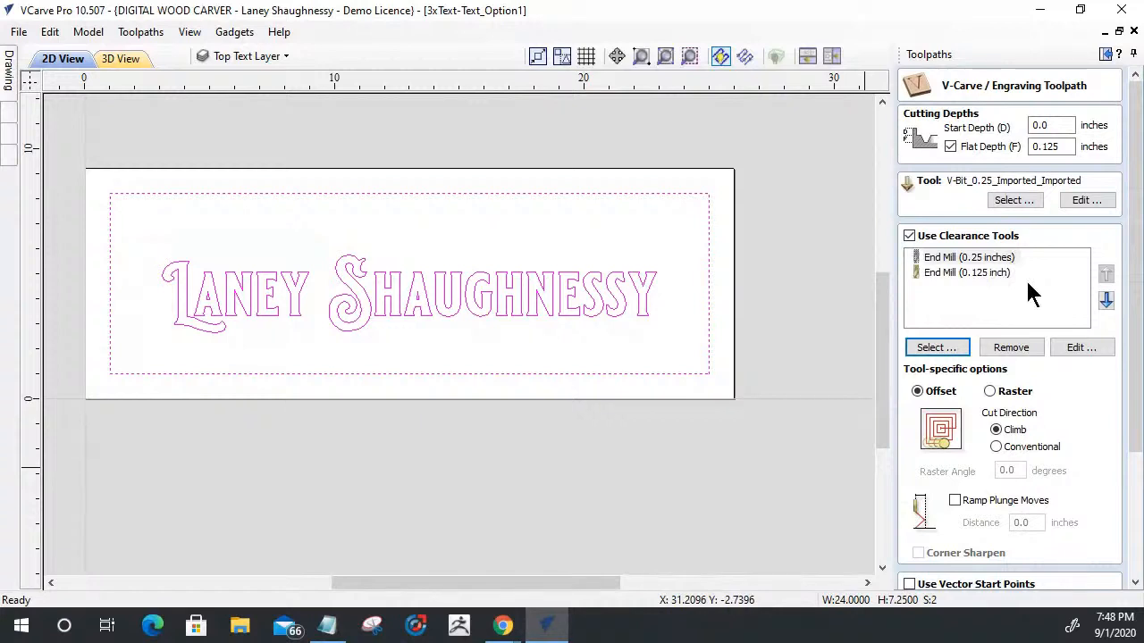
# - Set the 0.25 inch clearance end mill to clear in a Raster pattern
pyautogui.click(994, 391)
pyautogui.click(917, 390)
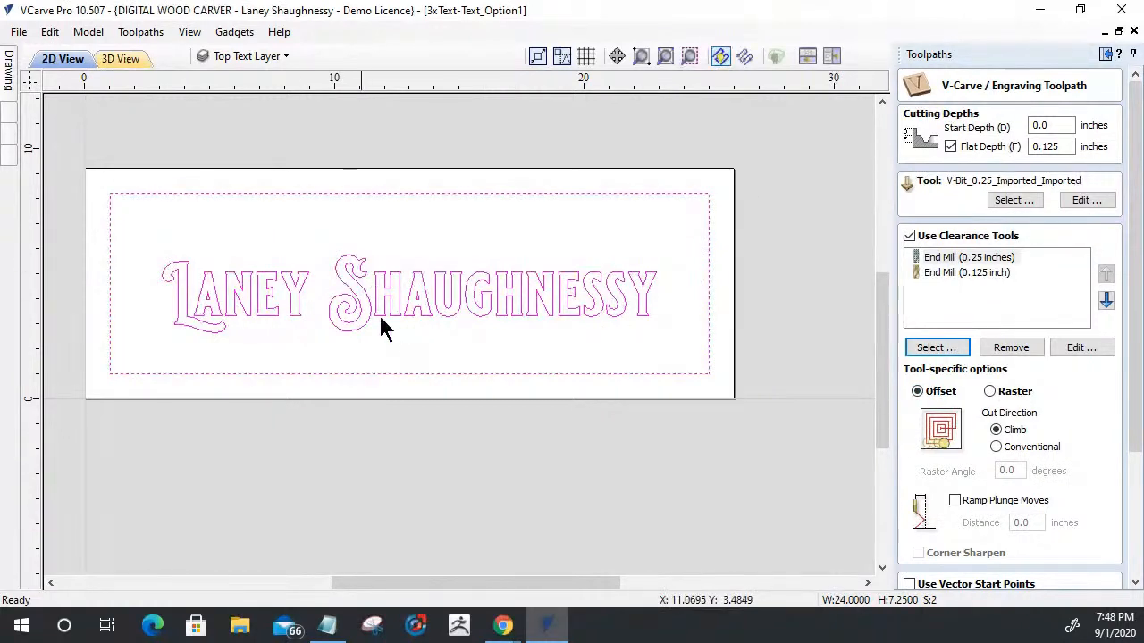
pyautogui.click(990, 393)
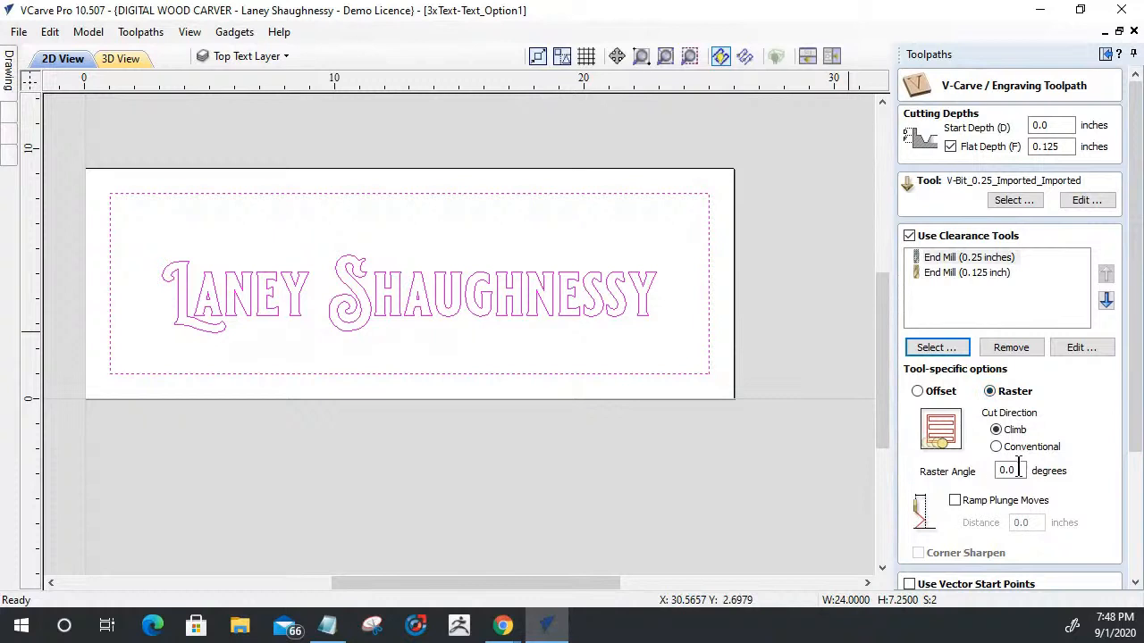
pyautogui.moveTo(1017, 470); pyautogui.dragTo(956, 471)
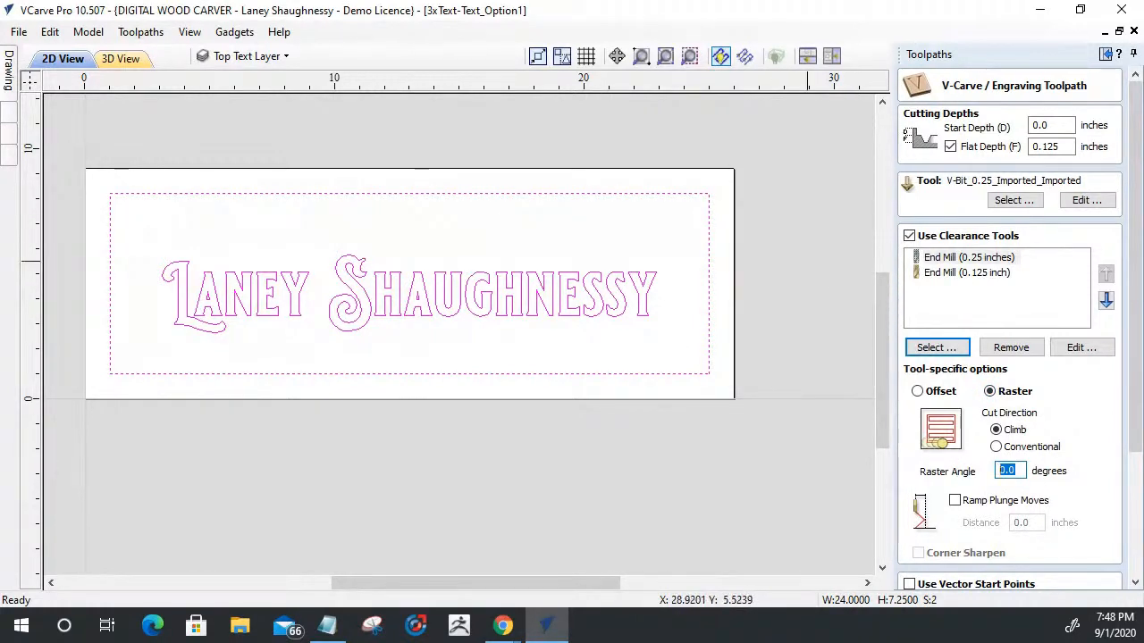
# - Name the toolpath "Top Text _", calculate it, and close the toolpath preview
pyautogui.moveTo(1137, 294); pyautogui.dragTo(1138, 460)
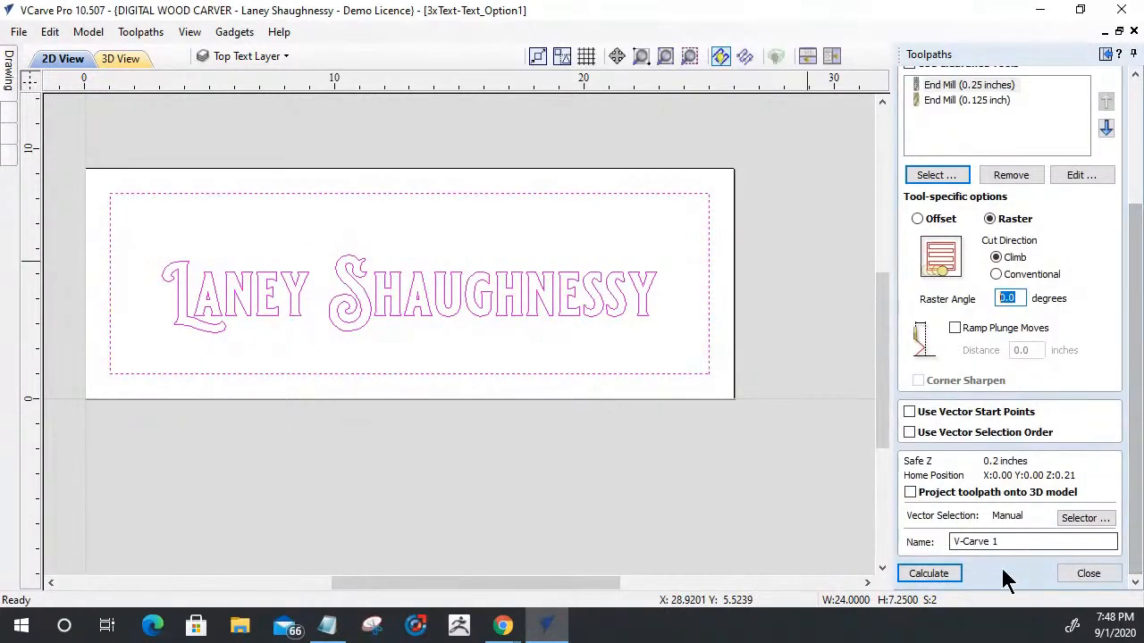
pyautogui.moveTo(1027, 542); pyautogui.dragTo(887, 538)
pyautogui.write('Top Text _')
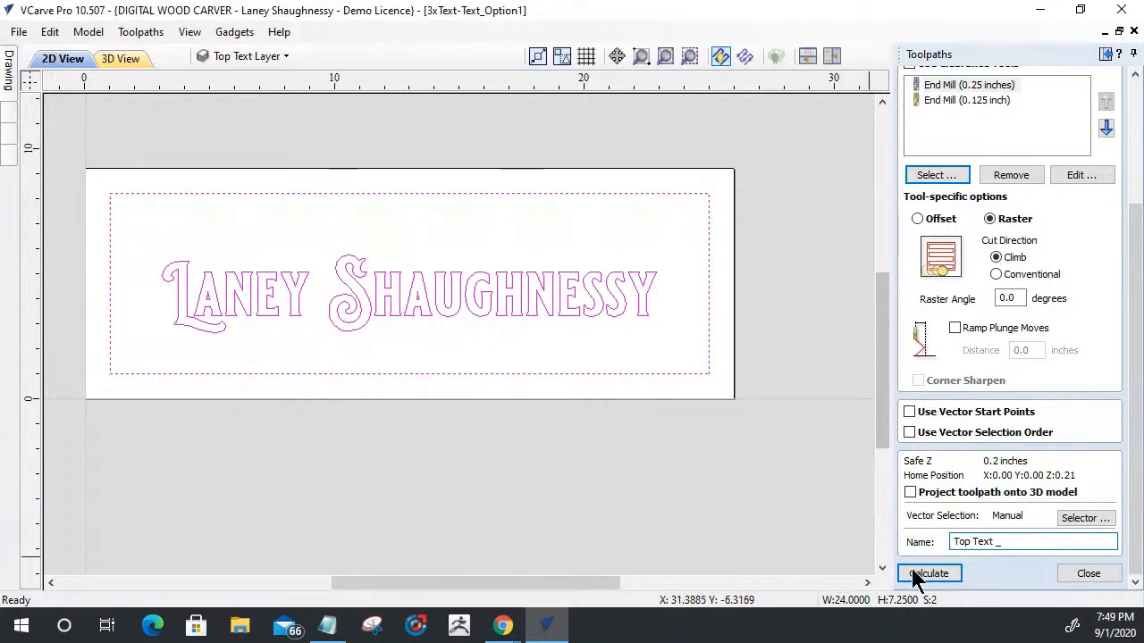
pyautogui.click(944, 573)
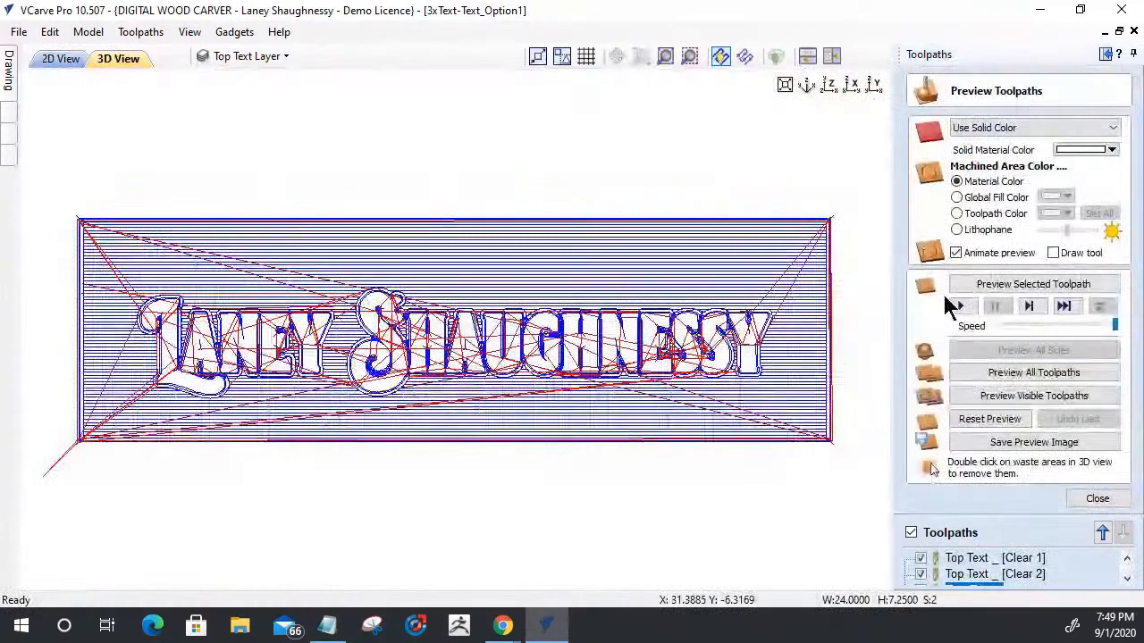
pyautogui.click(1098, 499)
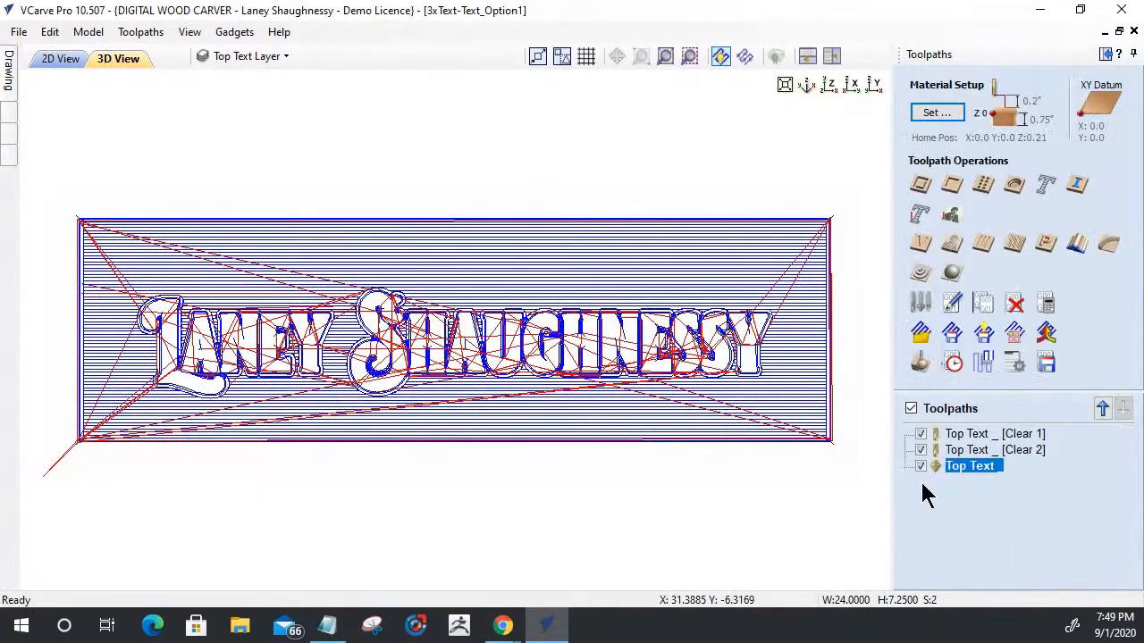
# - Rename the first clearance toolpath, Top Text _ [Clear 1], as "Top Text _ .25EM"
pyautogui.click(972, 434)
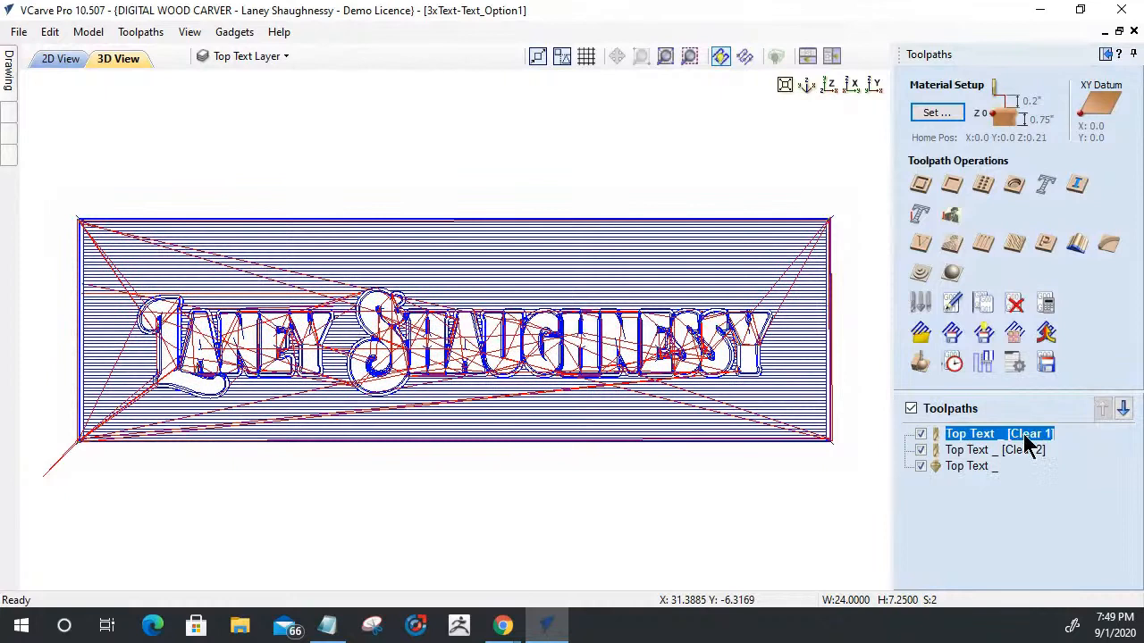
pyautogui.click(982, 451)
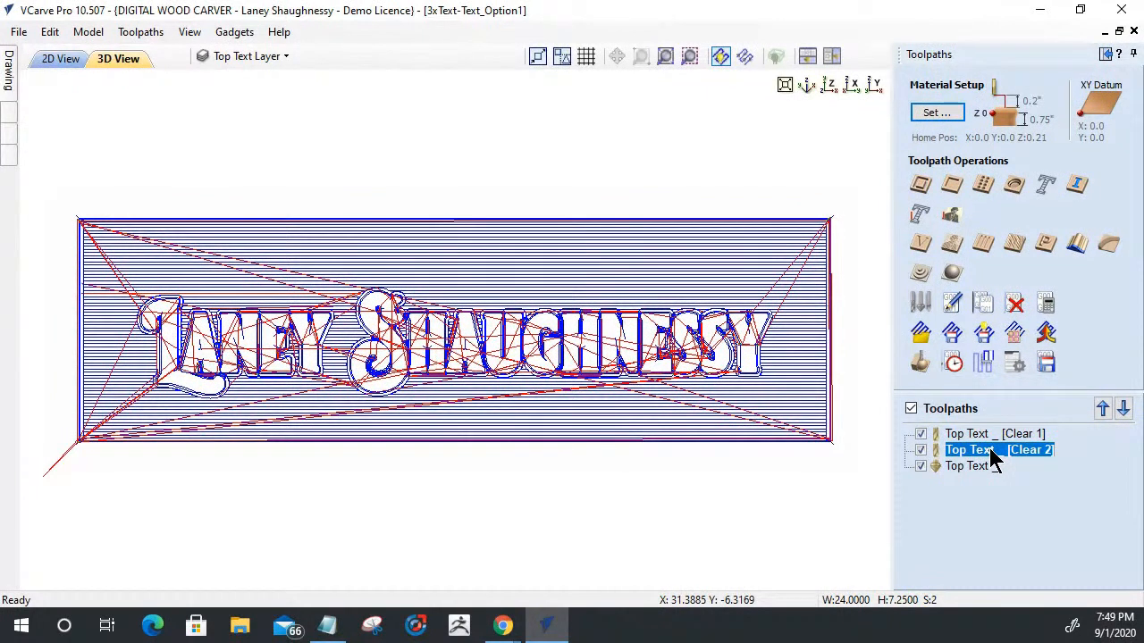
pyautogui.click(974, 466)
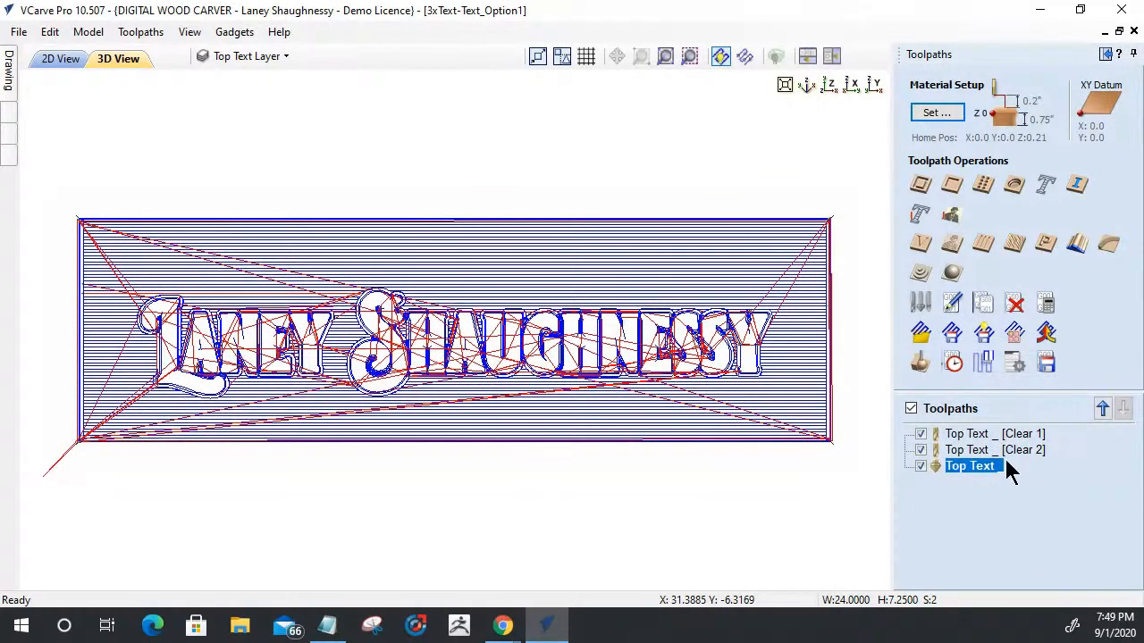
pyautogui.click(958, 436)
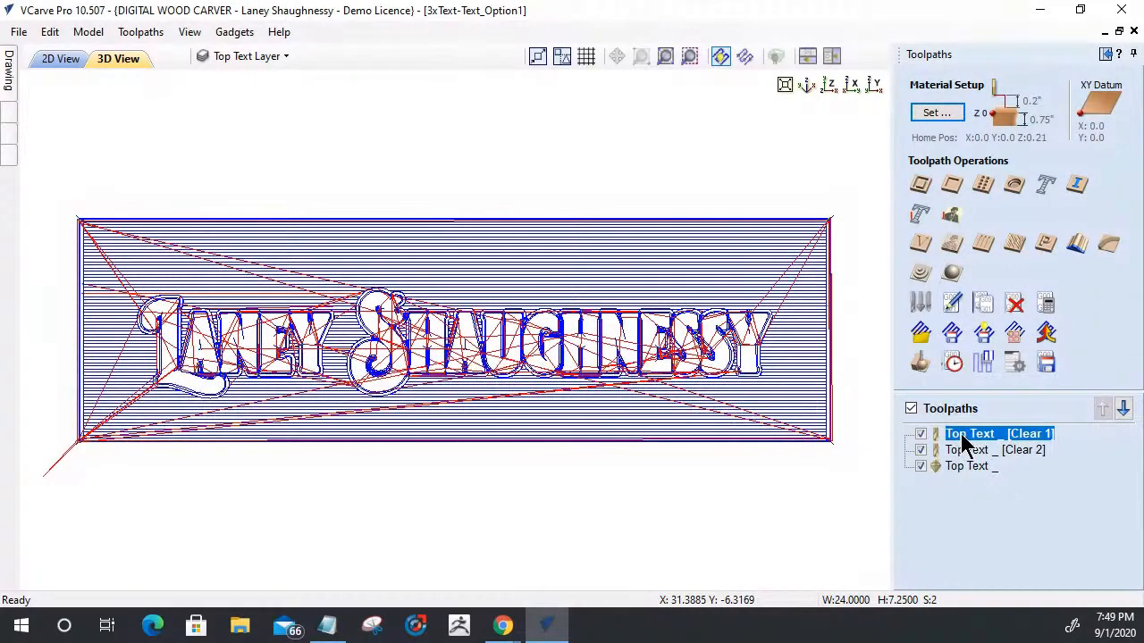
pyautogui.rightClick(967, 444)
pyautogui.click(993, 306)
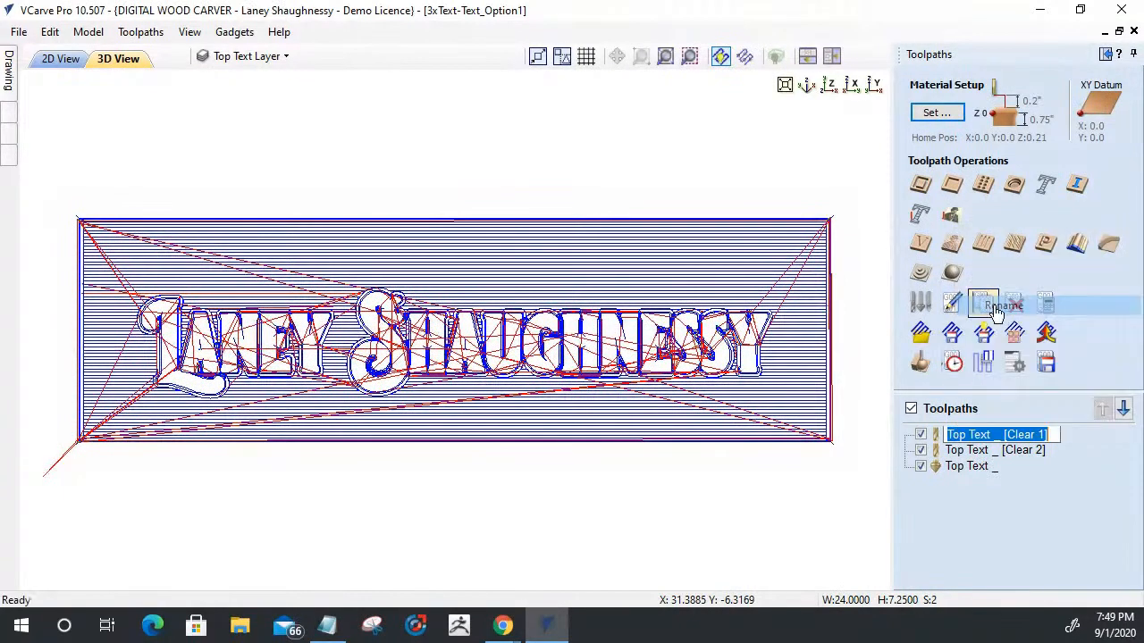
pyautogui.moveTo(1001, 434); pyautogui.dragTo(1105, 438)
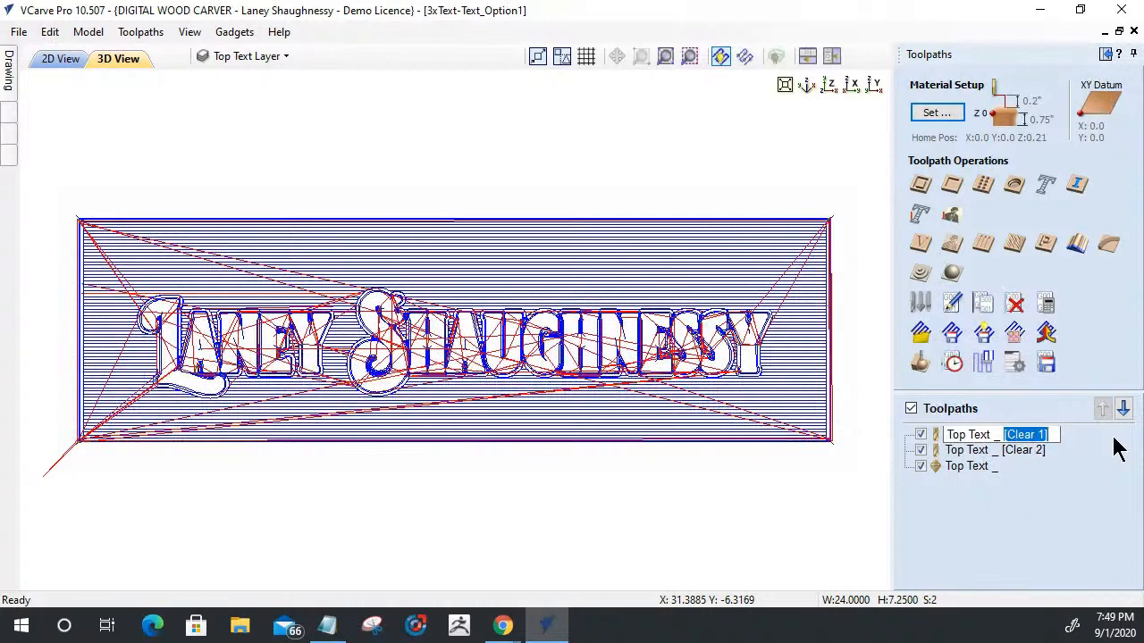
pyautogui.press('BackSpace')
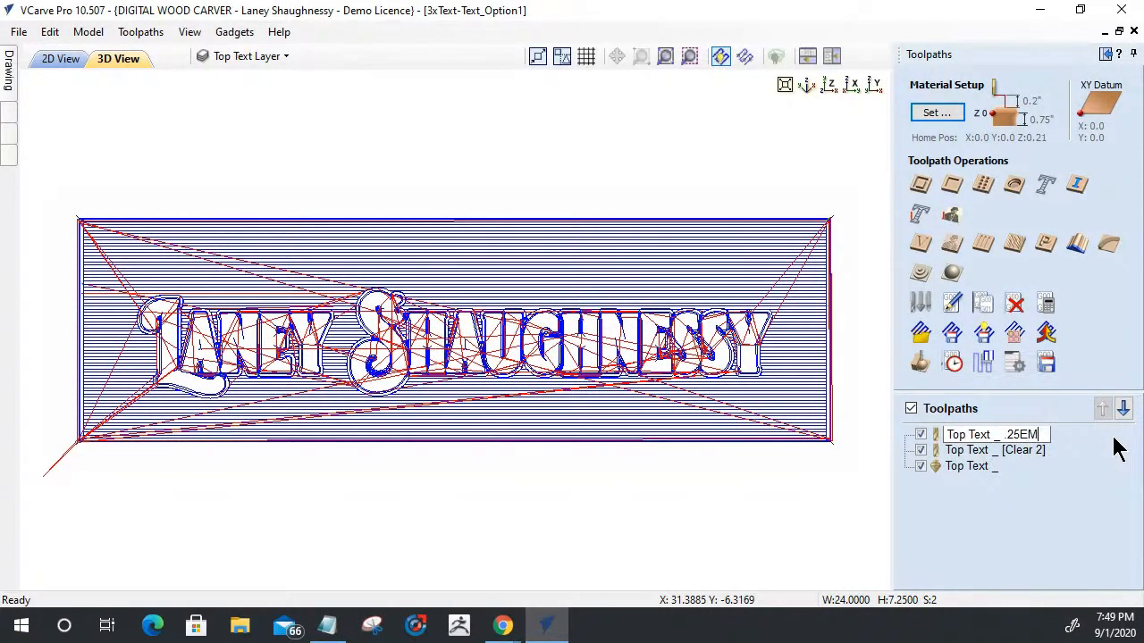
pyautogui.write('.25EM')
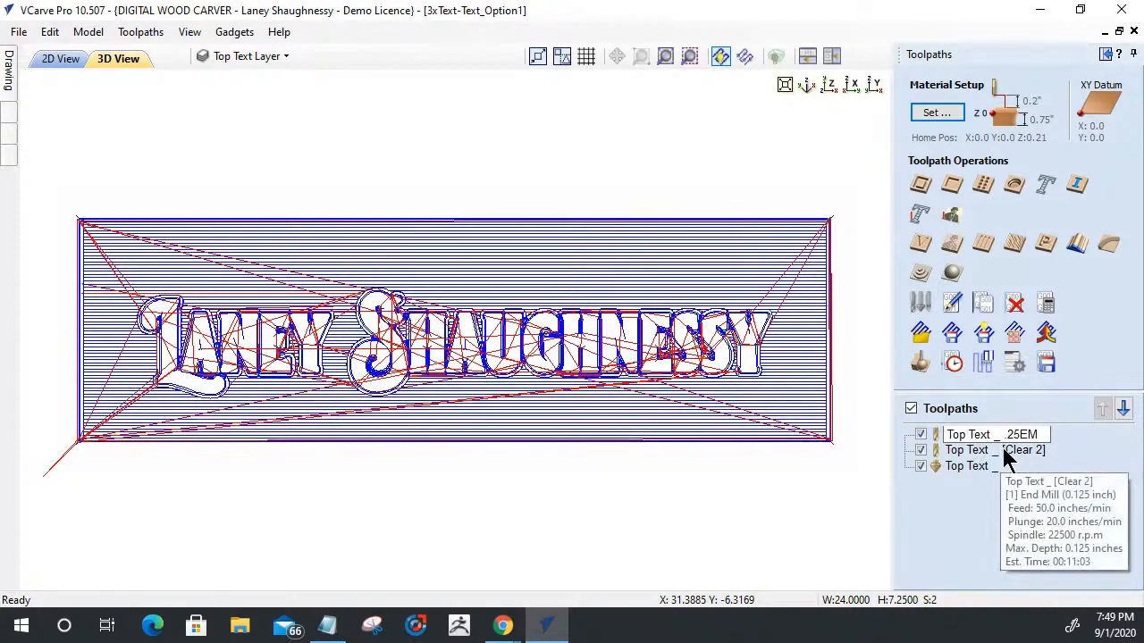
pyautogui.click(1005, 451)
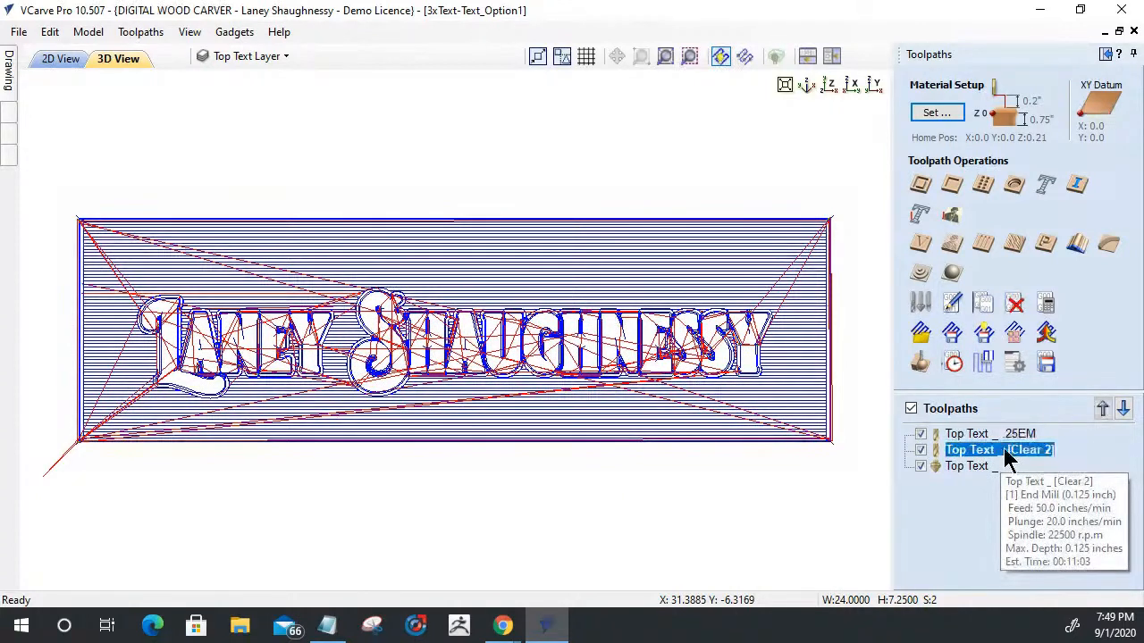
pyautogui.click(953, 436)
pyautogui.rightClick(954, 438)
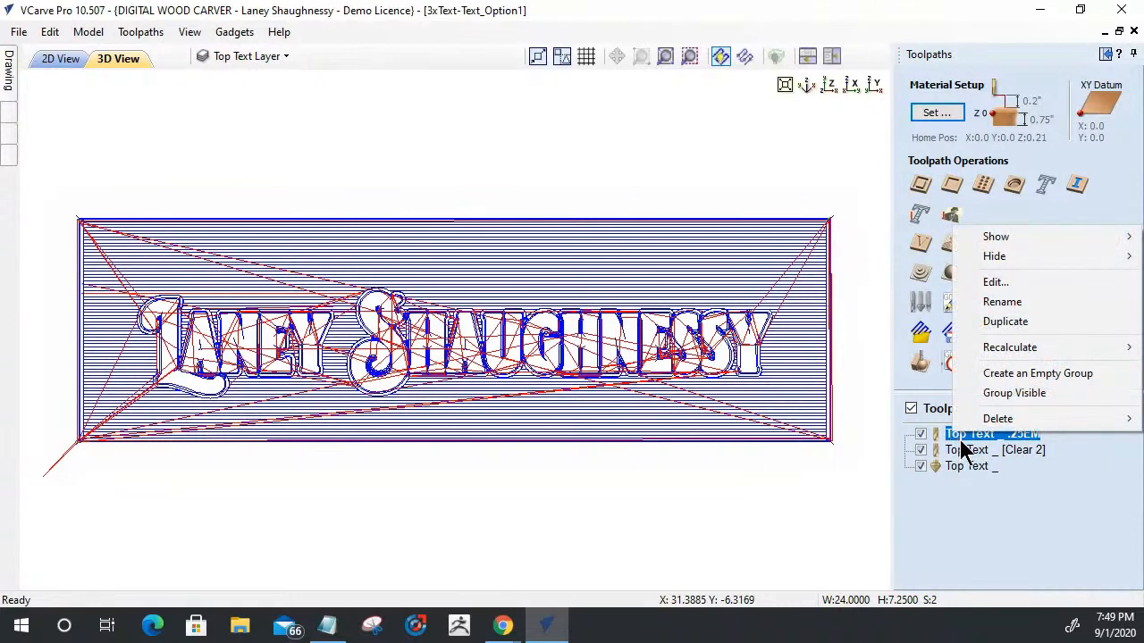
# - Rename the second clearance toolpath, Top Text _ [Clear 2], as "Top Text _ .125EM"
pyautogui.click(1008, 453)
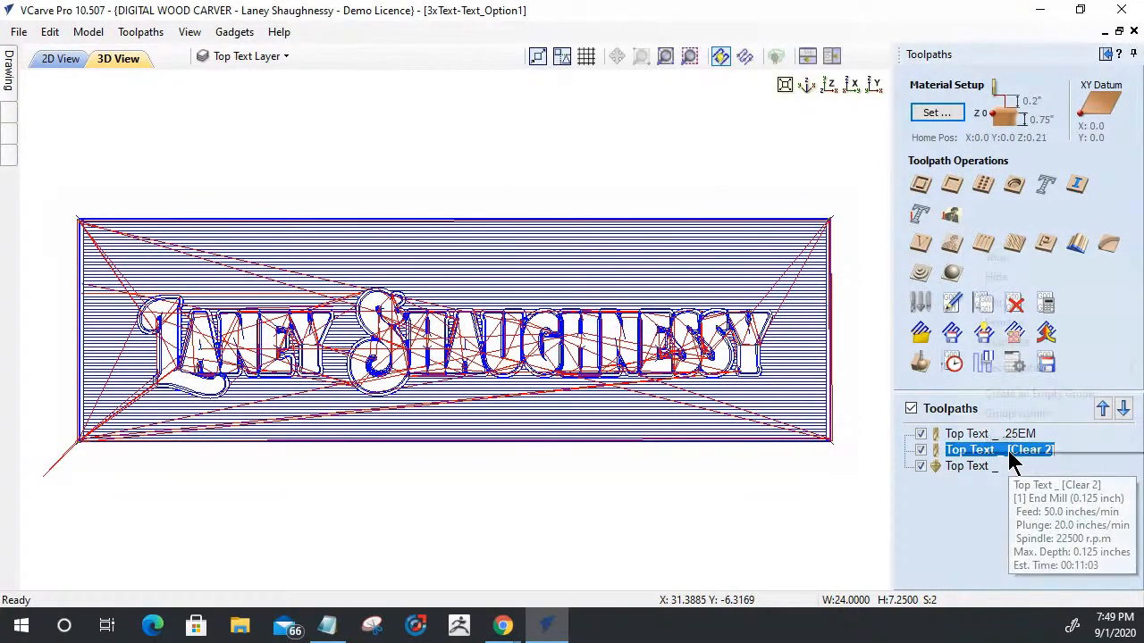
pyautogui.rightClick(1009, 460)
pyautogui.click(996, 326)
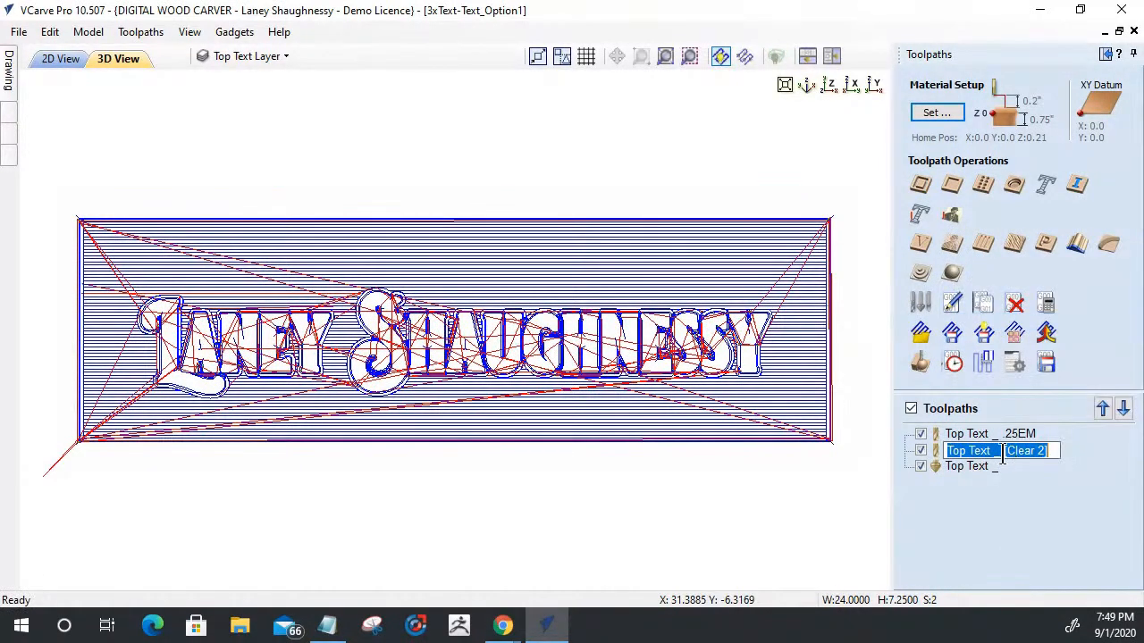
pyautogui.moveTo(1003, 451); pyautogui.dragTo(1078, 457)
pyautogui.press('BackSpace')
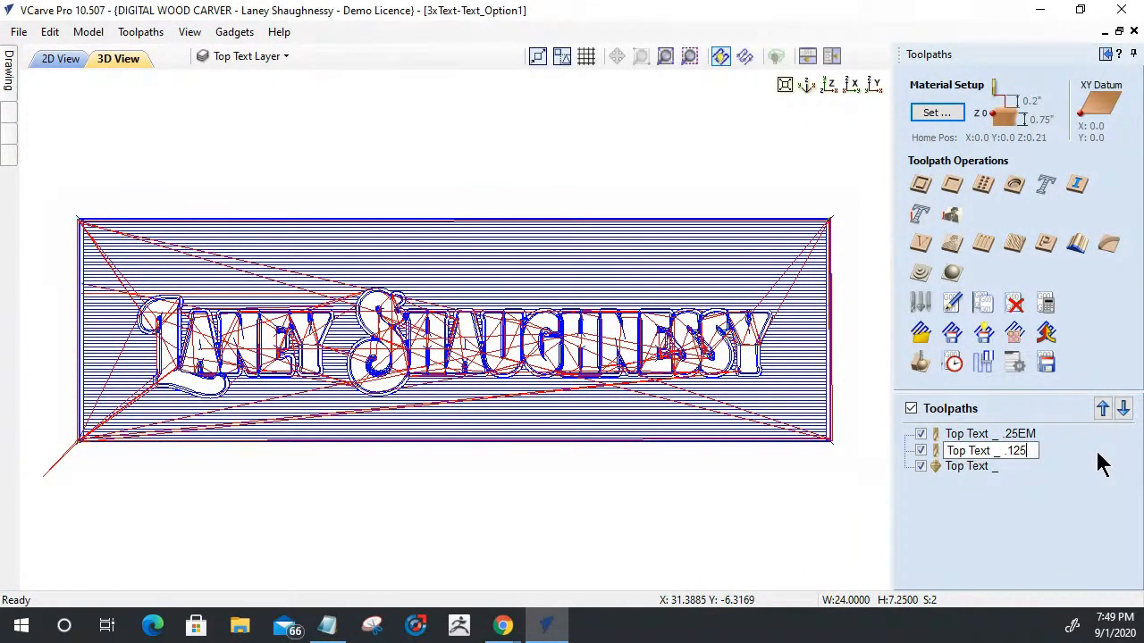
pyautogui.press('Return')
# - Rename the V-carve toolpath, Top Text _, as "Top Text _60DegVBit"
pyautogui.click(982, 468)
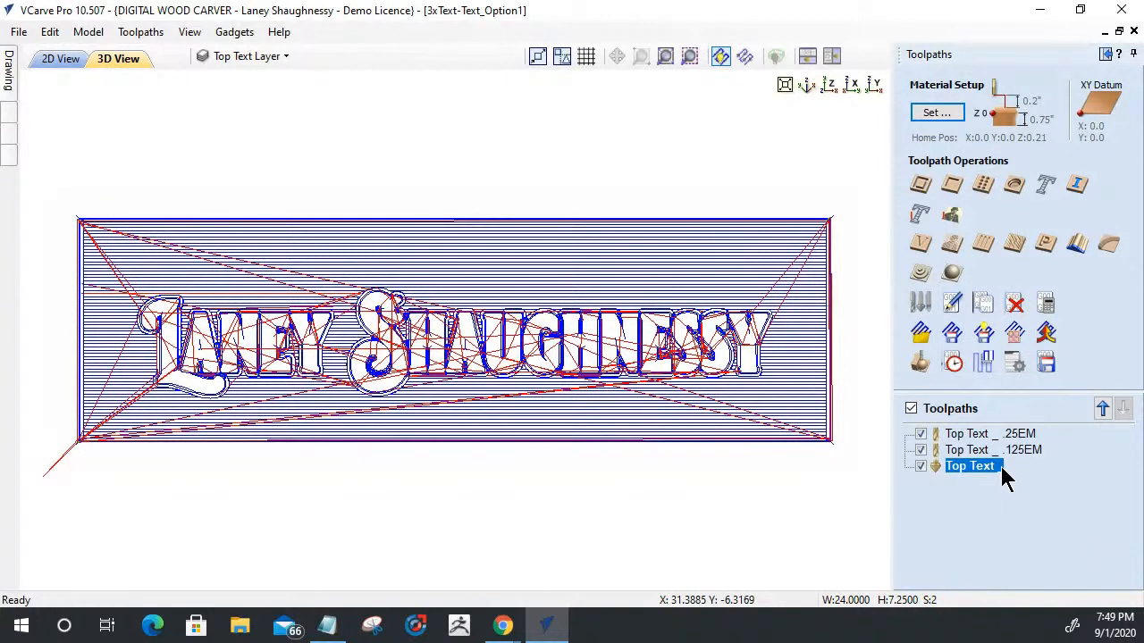
pyautogui.rightClick(1000, 467)
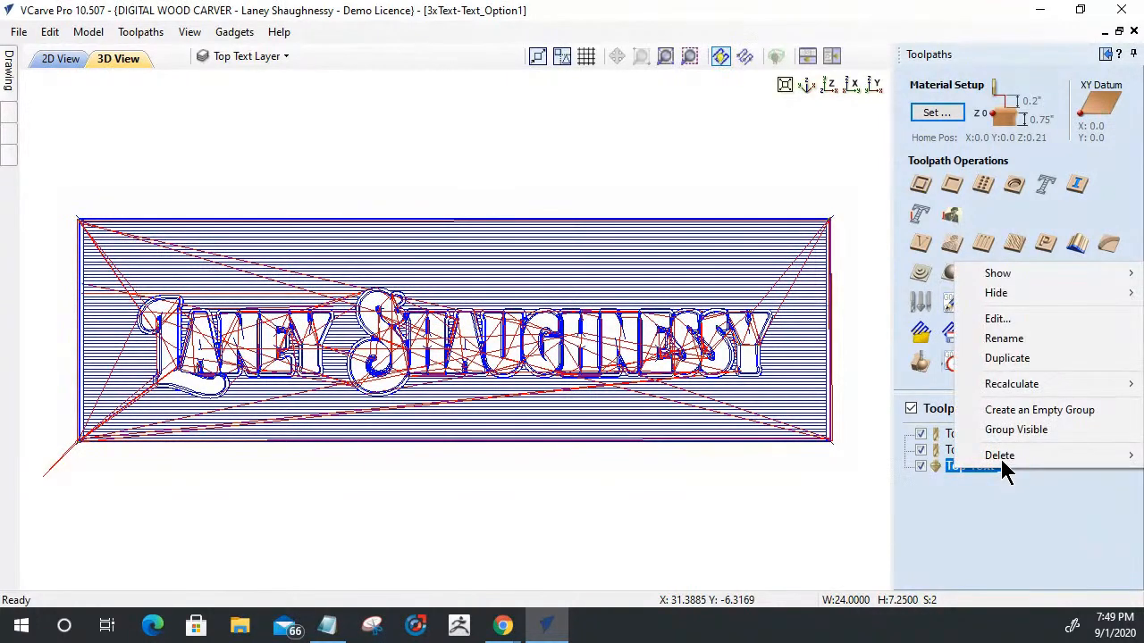
pyautogui.click(1012, 339)
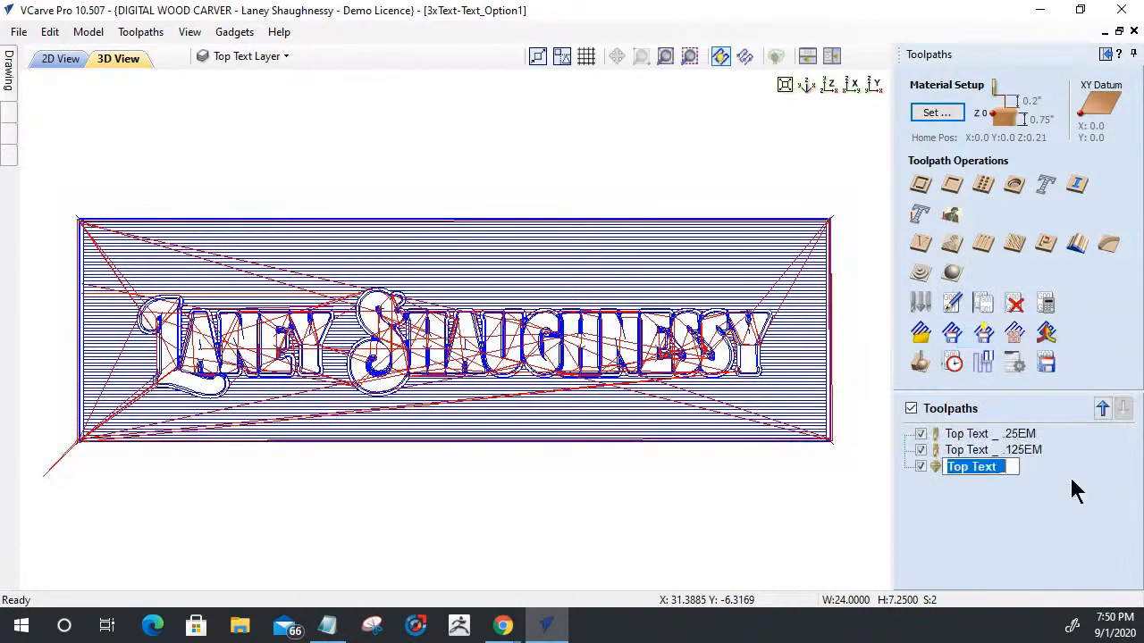
pyautogui.press('End')
pyautogui.write('60deg')
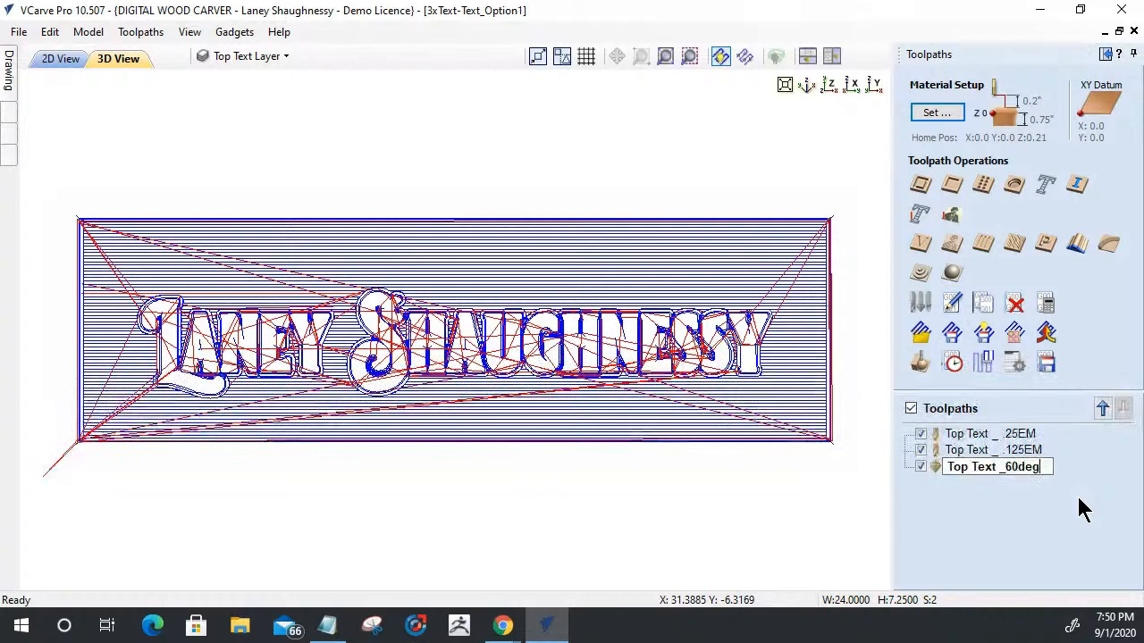
pyautogui.press('BackSpace')
pyautogui.press('BackSpace')
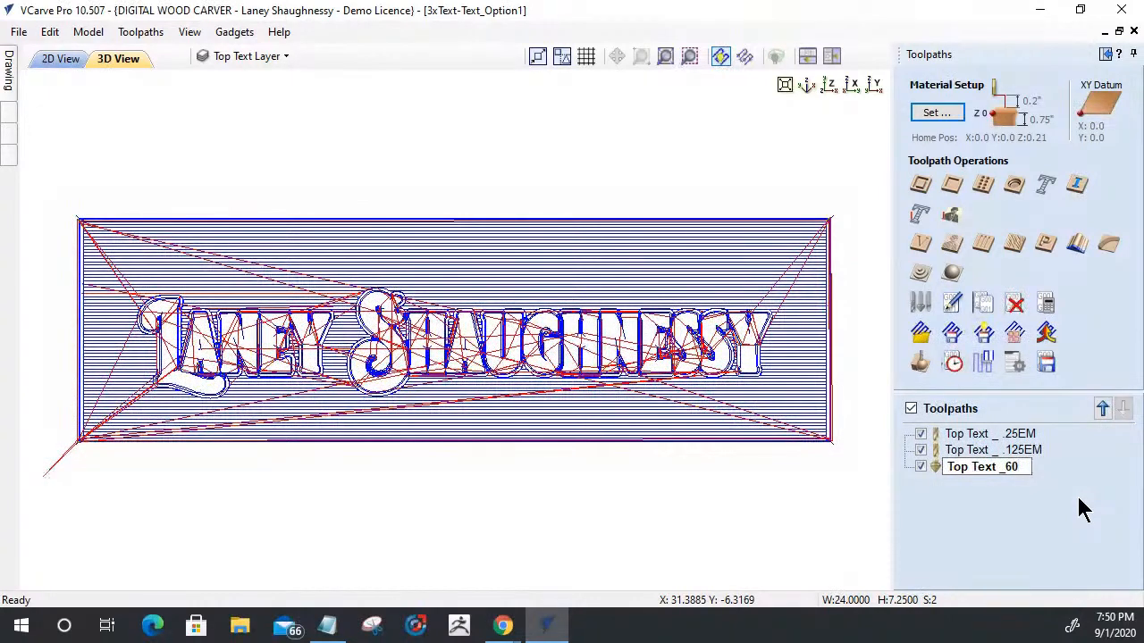
pyautogui.write('DegVBit')
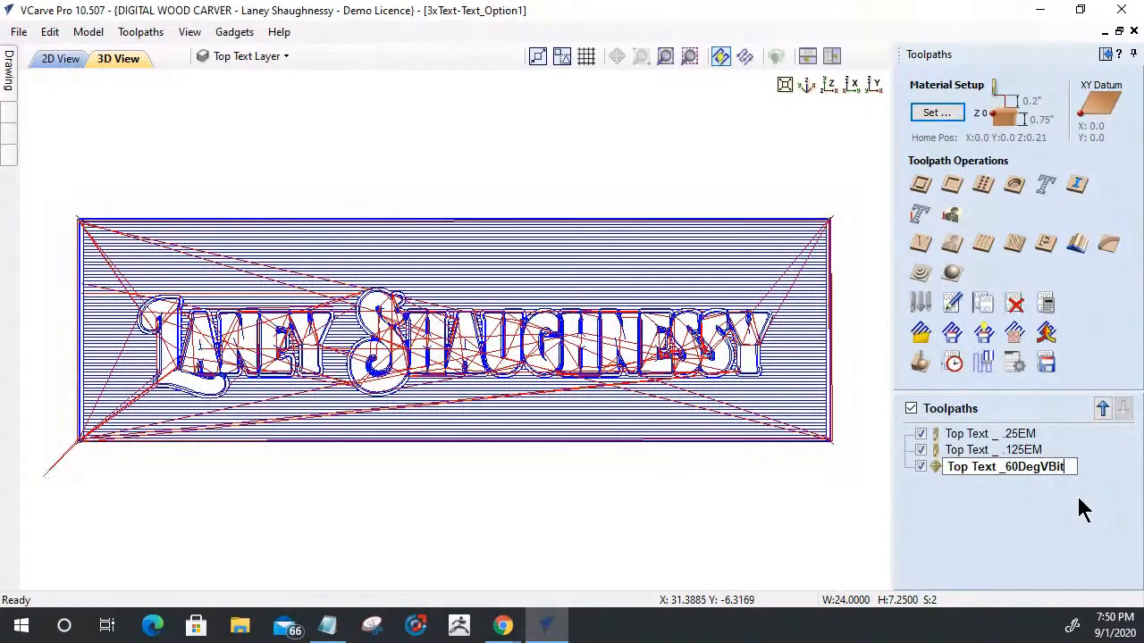
pyautogui.press('Return')
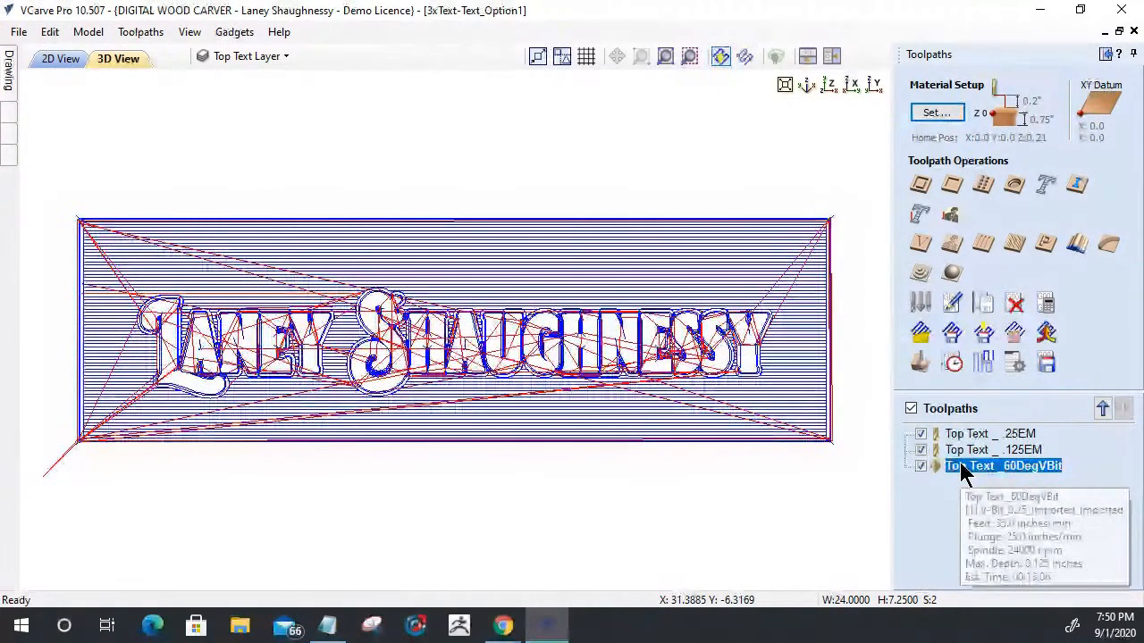
# - Open the toolpath preview and set the material appearance to Maple
pyautogui.click(920, 362)
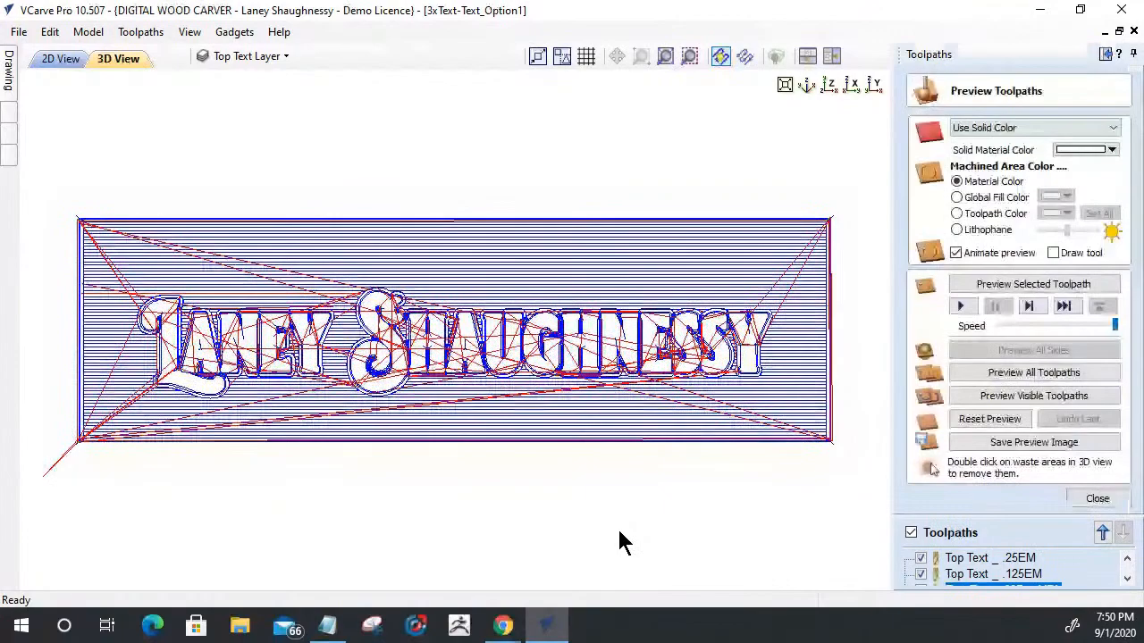
pyautogui.moveTo(671, 462); pyautogui.dragTo(628, 474)
pyautogui.click(1028, 128)
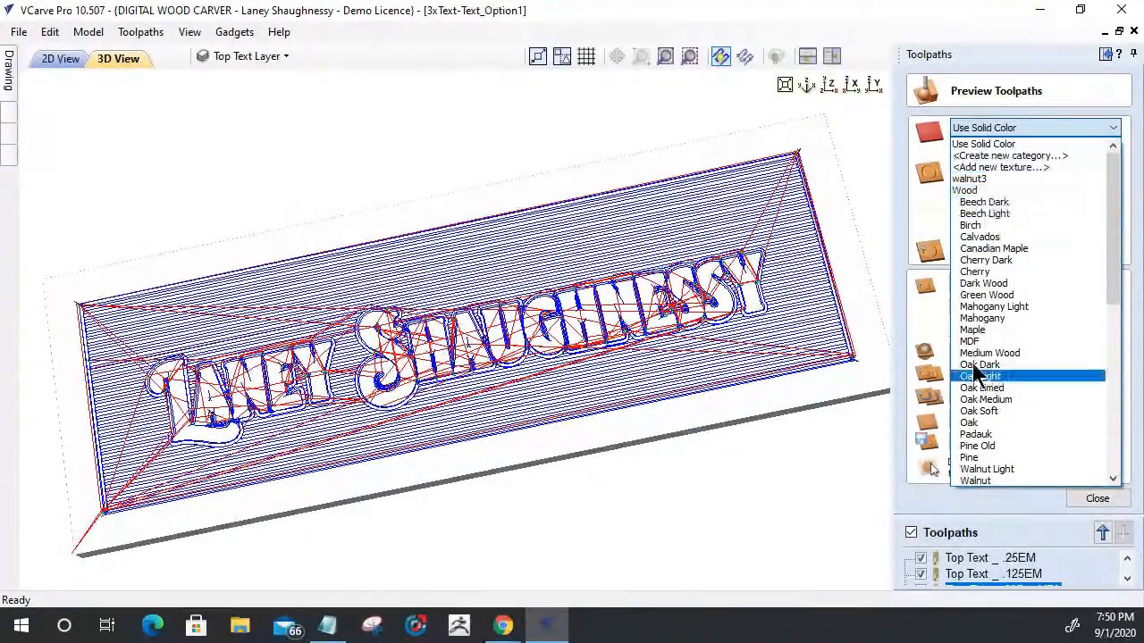
pyautogui.click(973, 330)
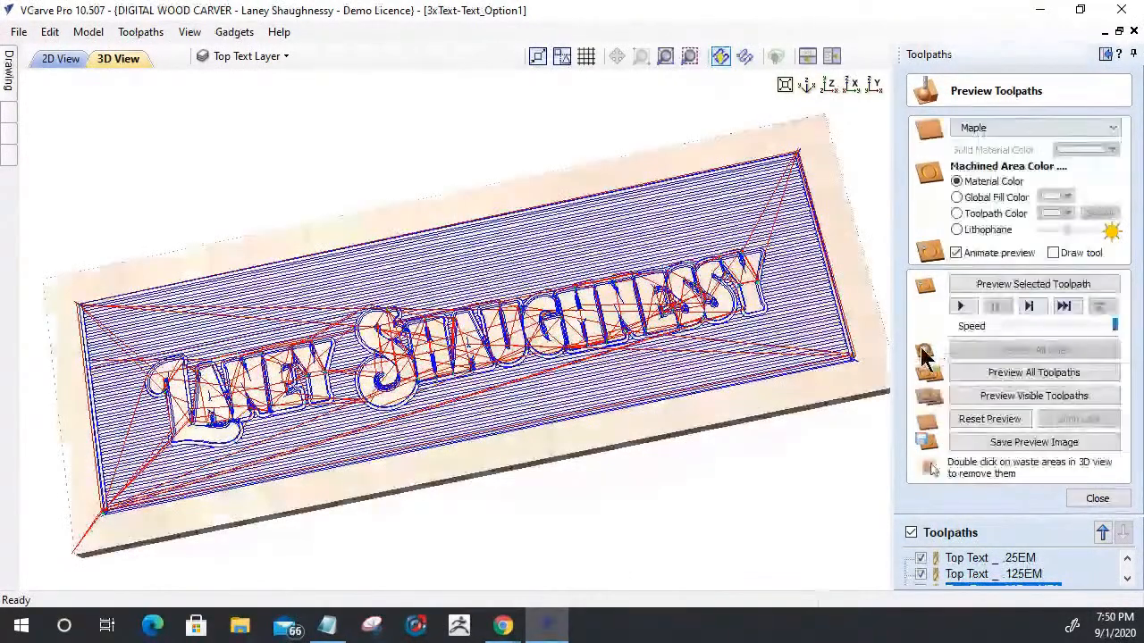
pyautogui.moveTo(848, 359); pyautogui.dragTo(867, 400)
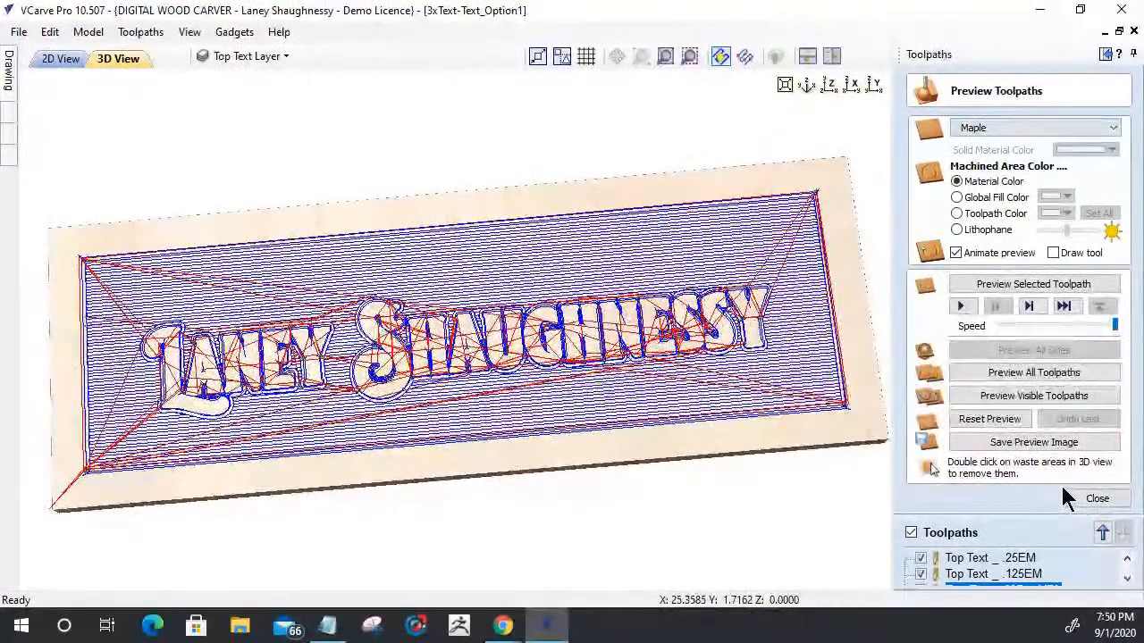
# - Start simulating the visible toolpaths, cancel the run, and set the preview simulation quality to Standard
pyautogui.click(1041, 402)
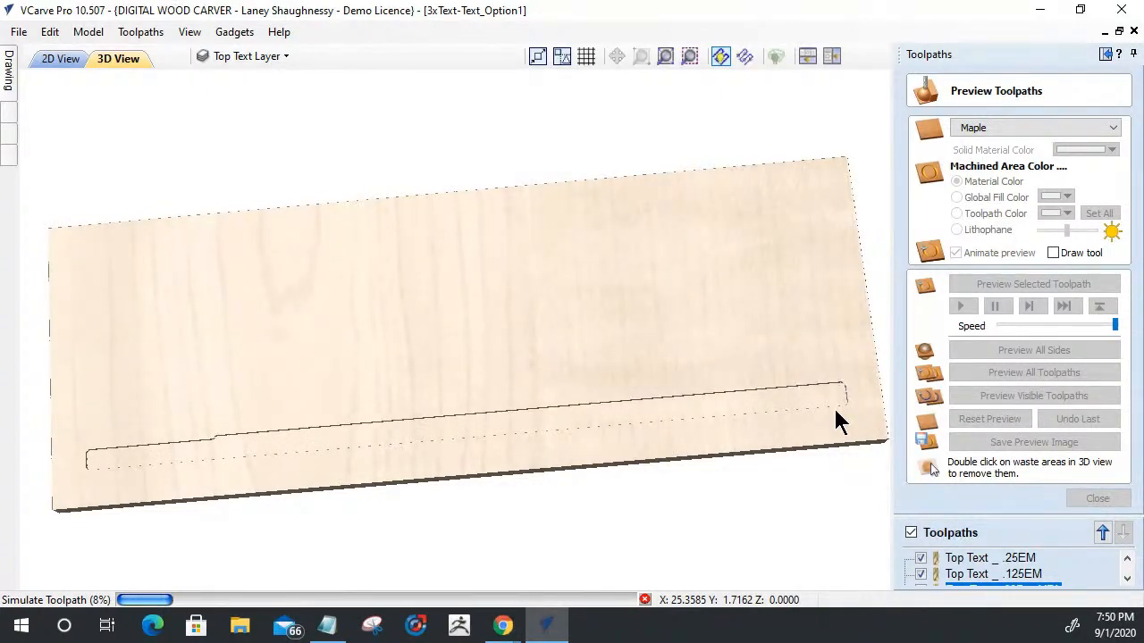
pyautogui.click(644, 599)
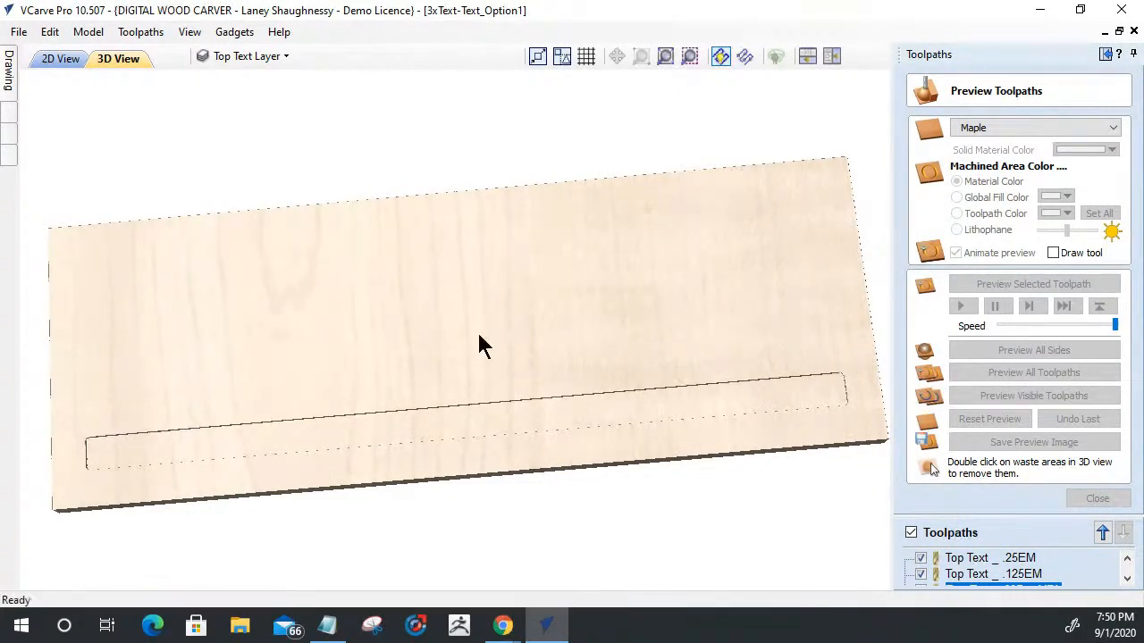
pyautogui.click(150, 36)
pyautogui.moveTo(170, 110)
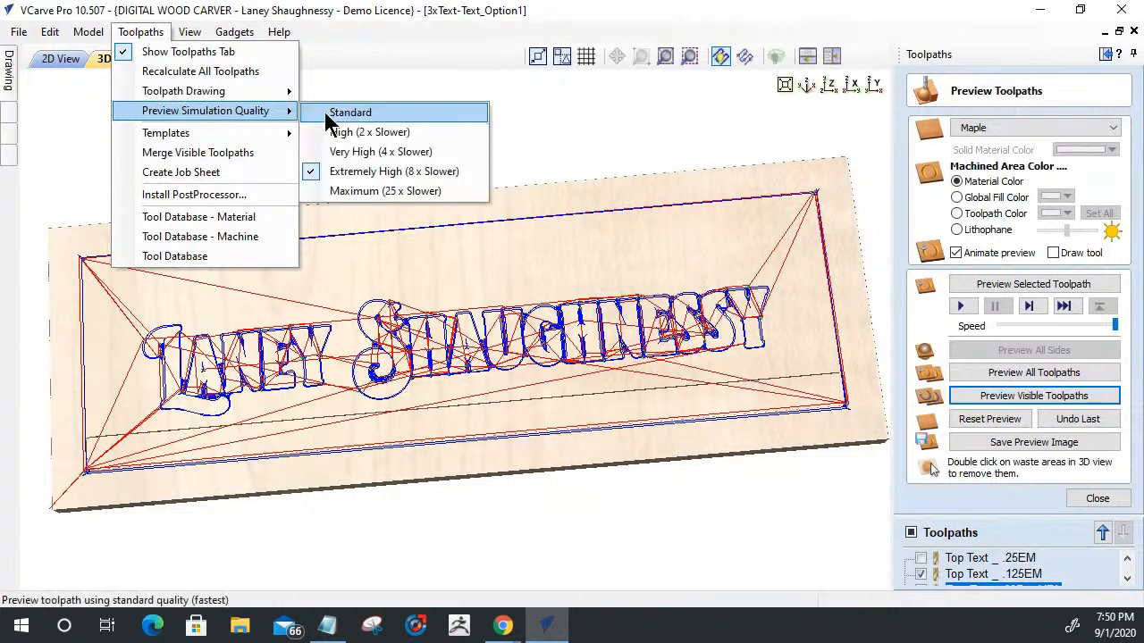
pyautogui.click(329, 114)
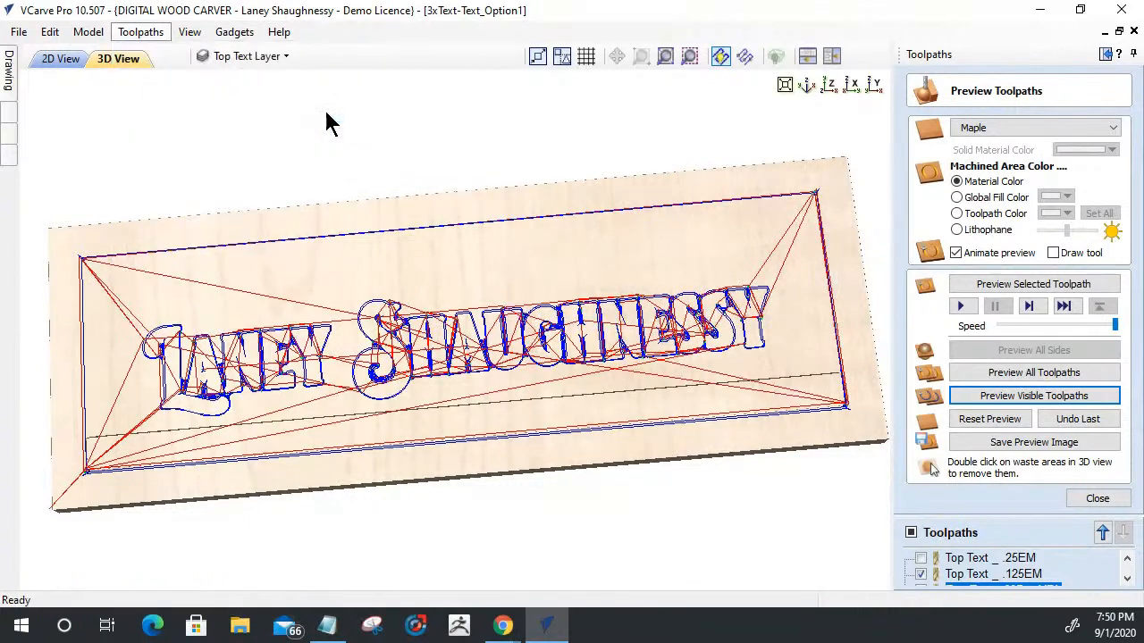
# - Reset the preview and simulate all of the top text toolpaths
pyautogui.click(1002, 420)
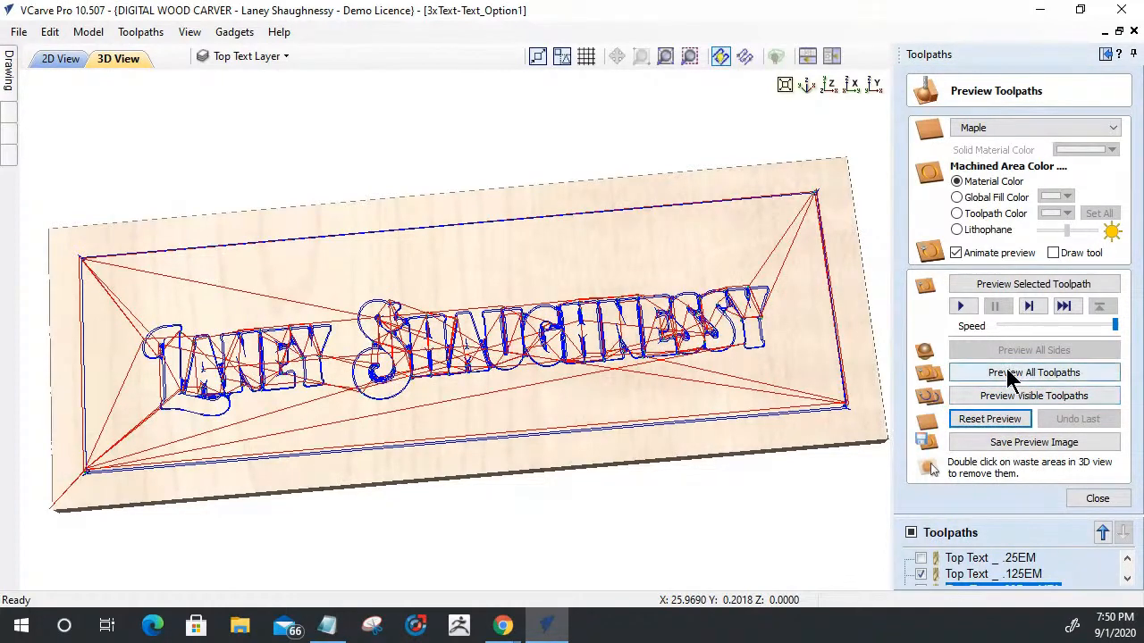
pyautogui.click(1008, 373)
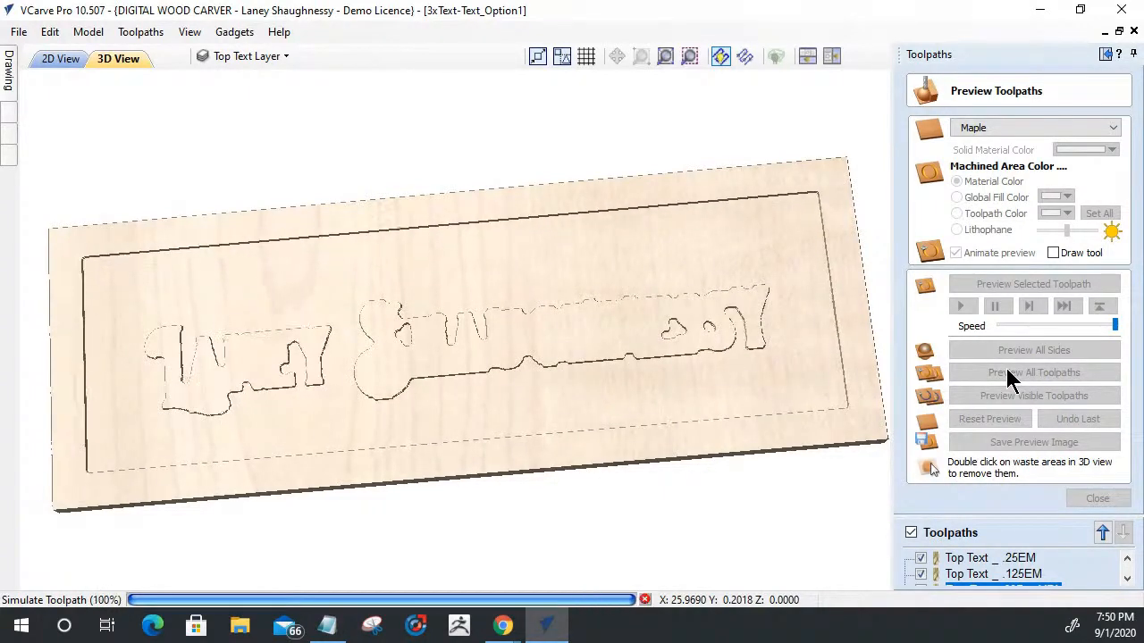
pyautogui.click(1008, 376)
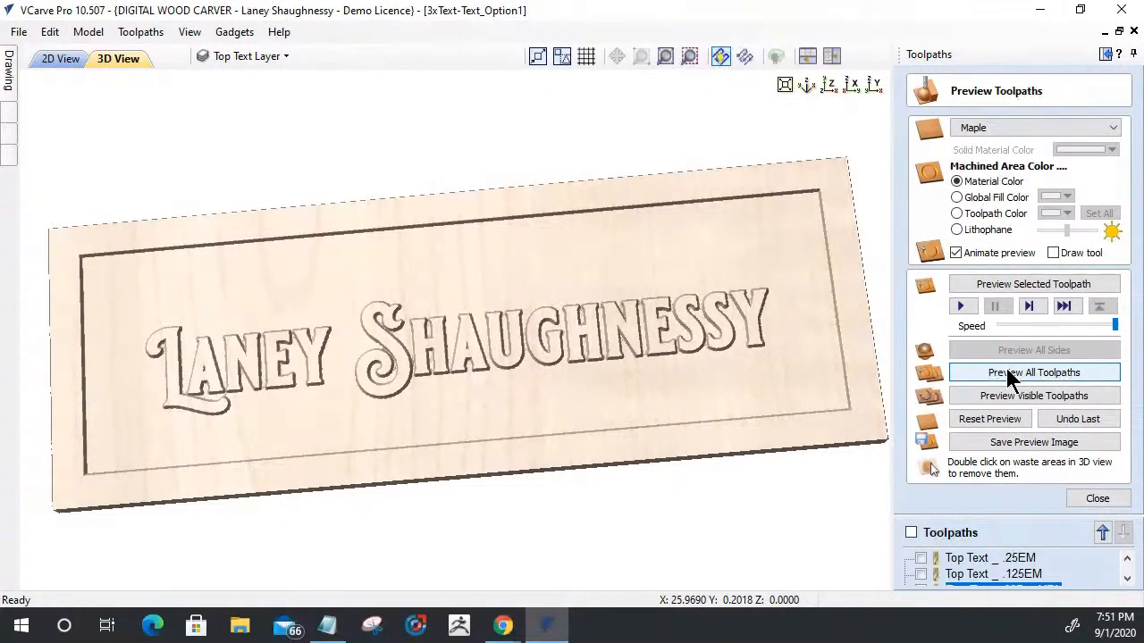
# - In the 2D view, hide the Top Text Layer, then show the Bottom Text Layer and make it active
pyautogui.click(52, 58)
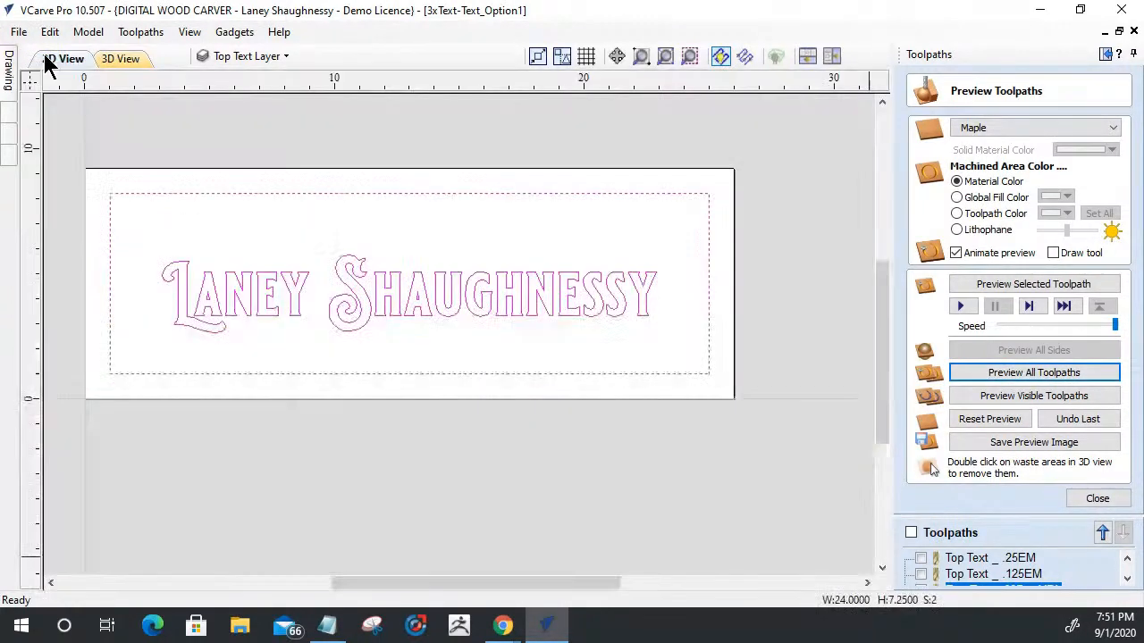
pyautogui.click(237, 54)
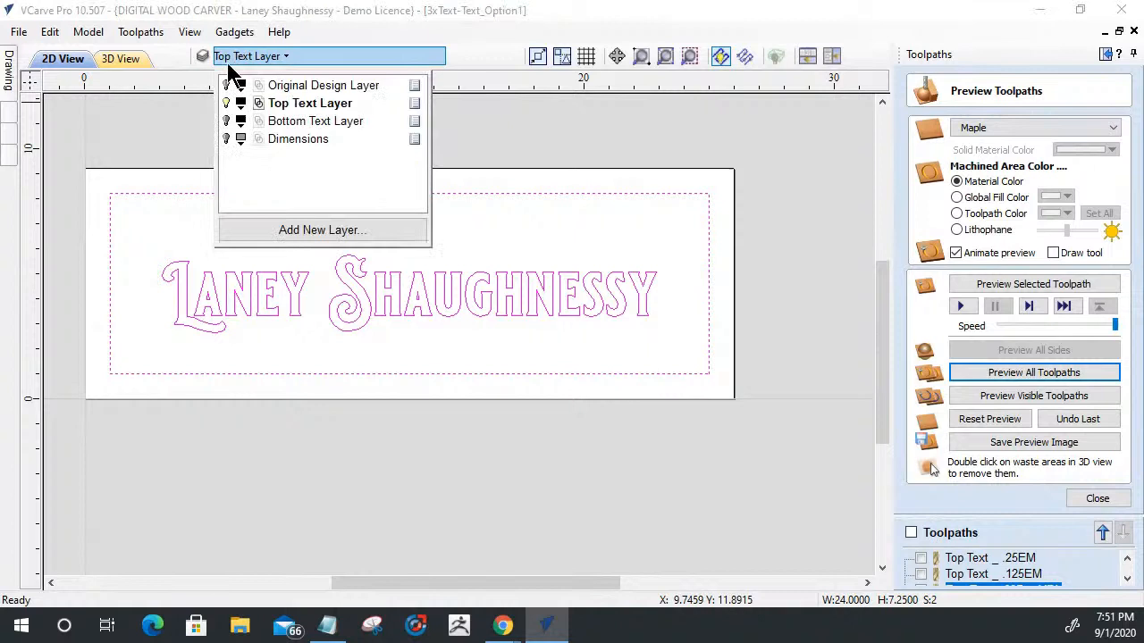
pyautogui.click(227, 103)
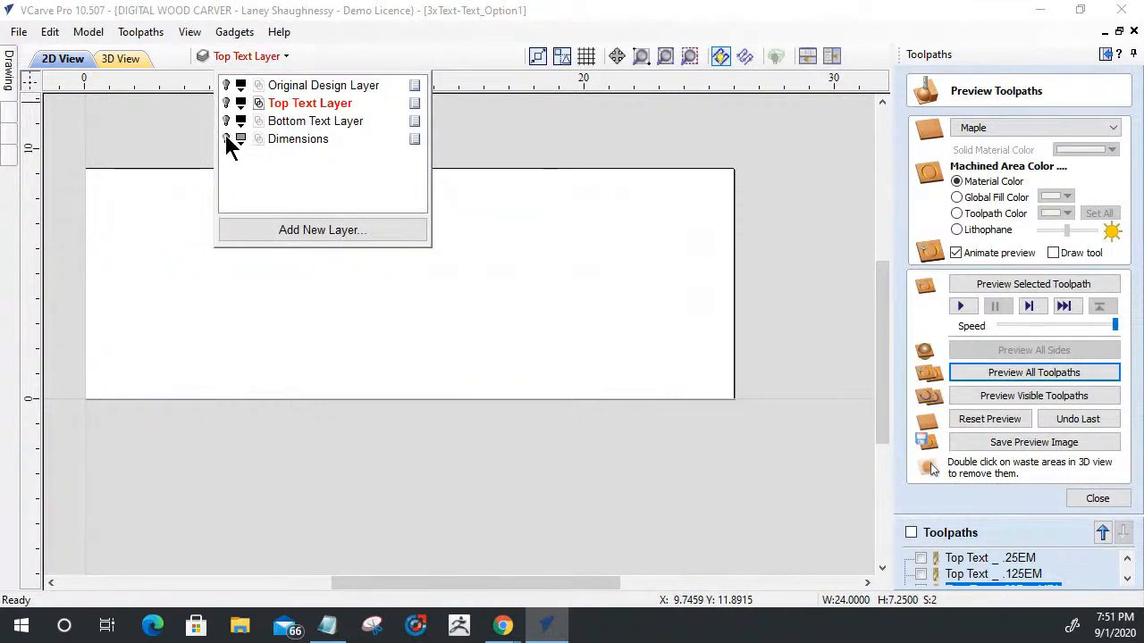
pyautogui.click(227, 121)
pyautogui.click(282, 123)
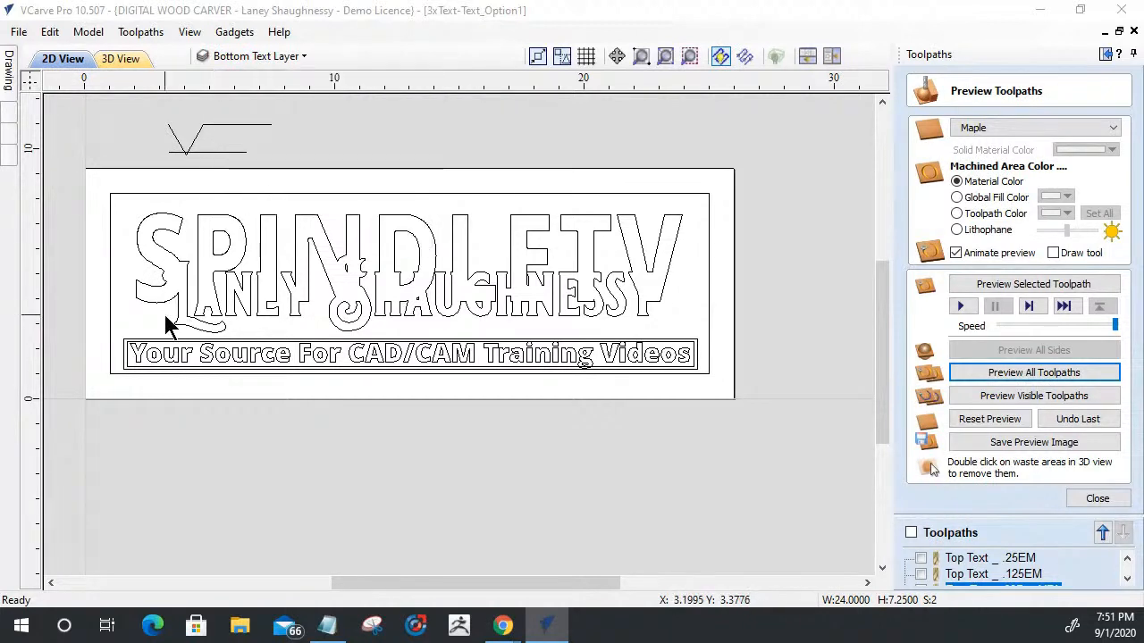
# - Select the outer border, the merged SPINDLETV lettering and the inner of the two frames around the tagline
pyautogui.click(123, 193)
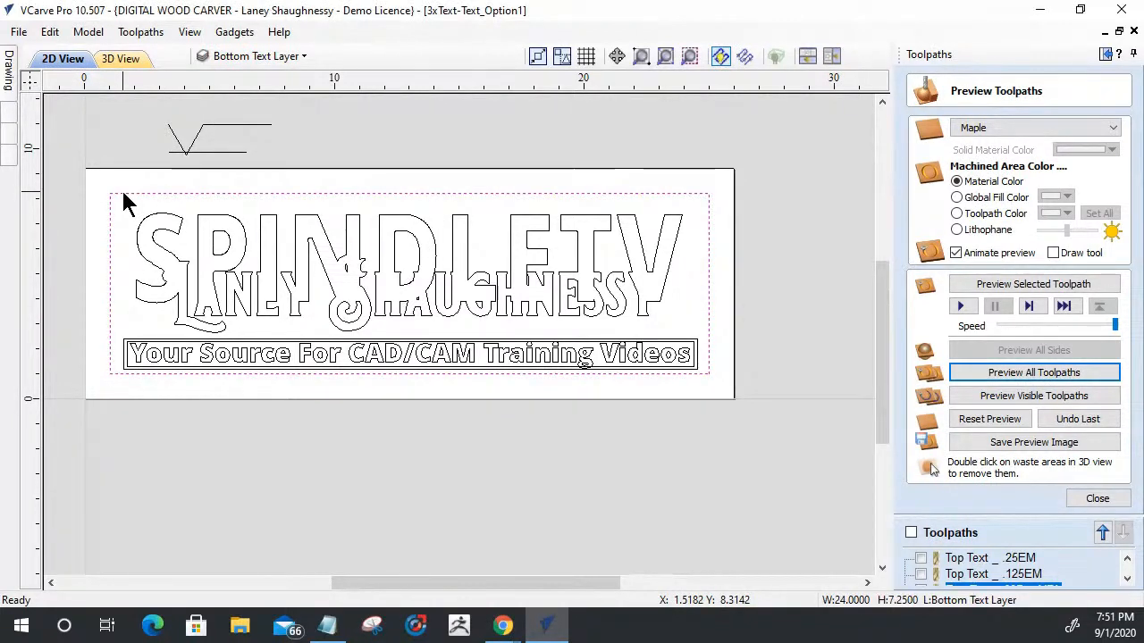
pyautogui.moveTo(123, 202); pyautogui.dragTo(690, 339)
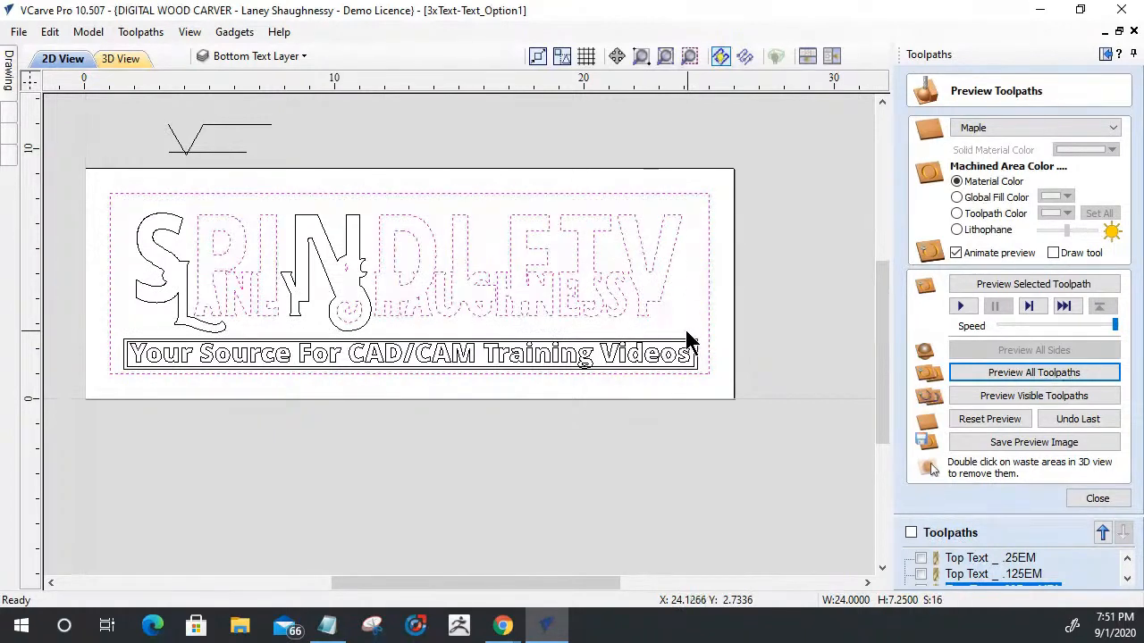
pyautogui.click(120, 209)
pyautogui.moveTo(109, 198); pyautogui.dragTo(686, 344)
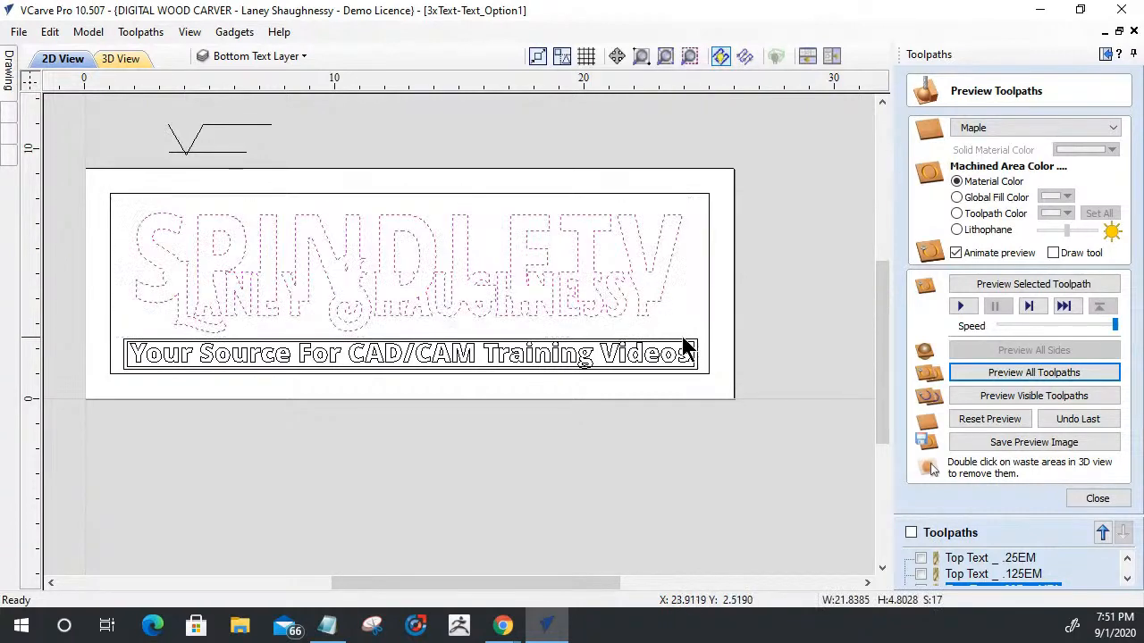
pyautogui.keyDown('shift'); pyautogui.click(657, 193); pyautogui.keyUp('shift')
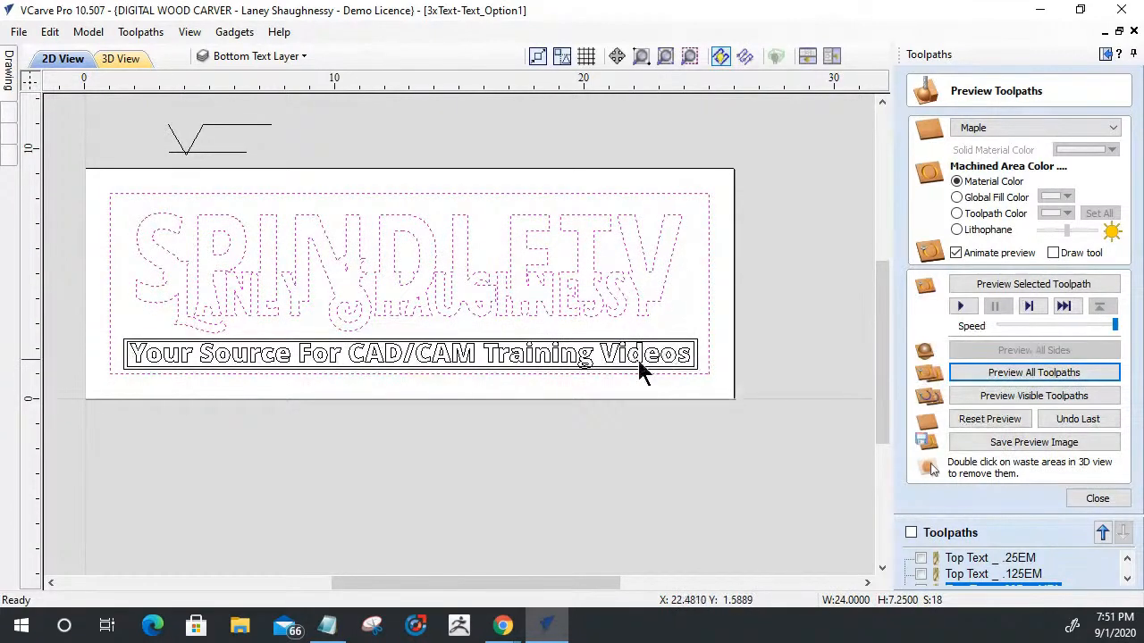
pyautogui.scroll(5, 630, 370)
pyautogui.scroll(2, 626, 371)
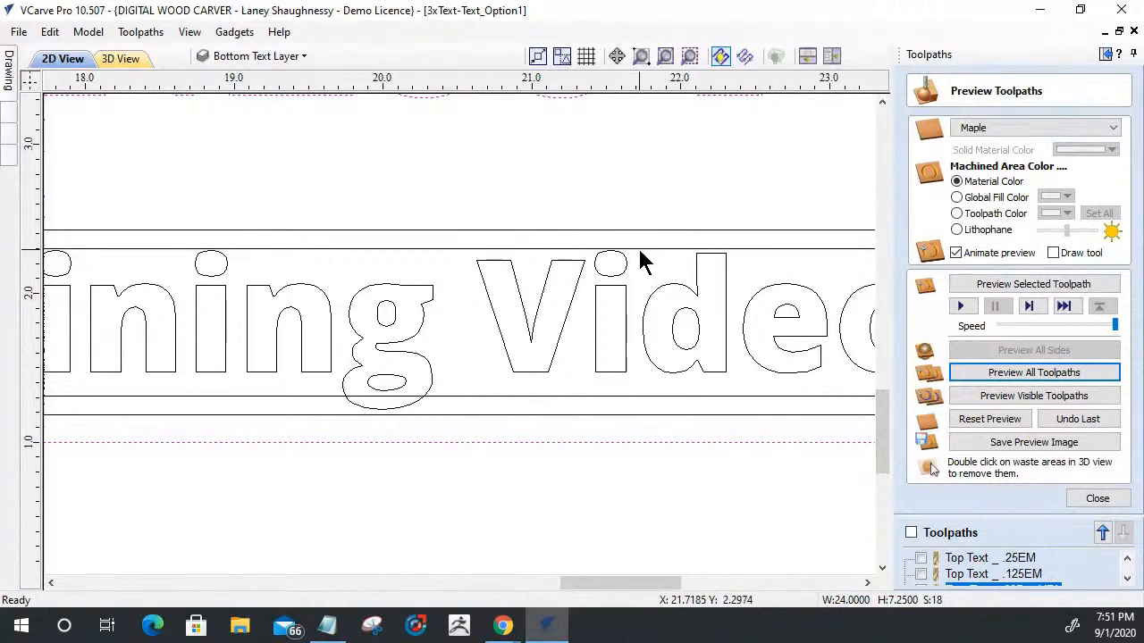
pyautogui.keyDown('shift'); pyautogui.click(642, 249); pyautogui.keyUp('shift')
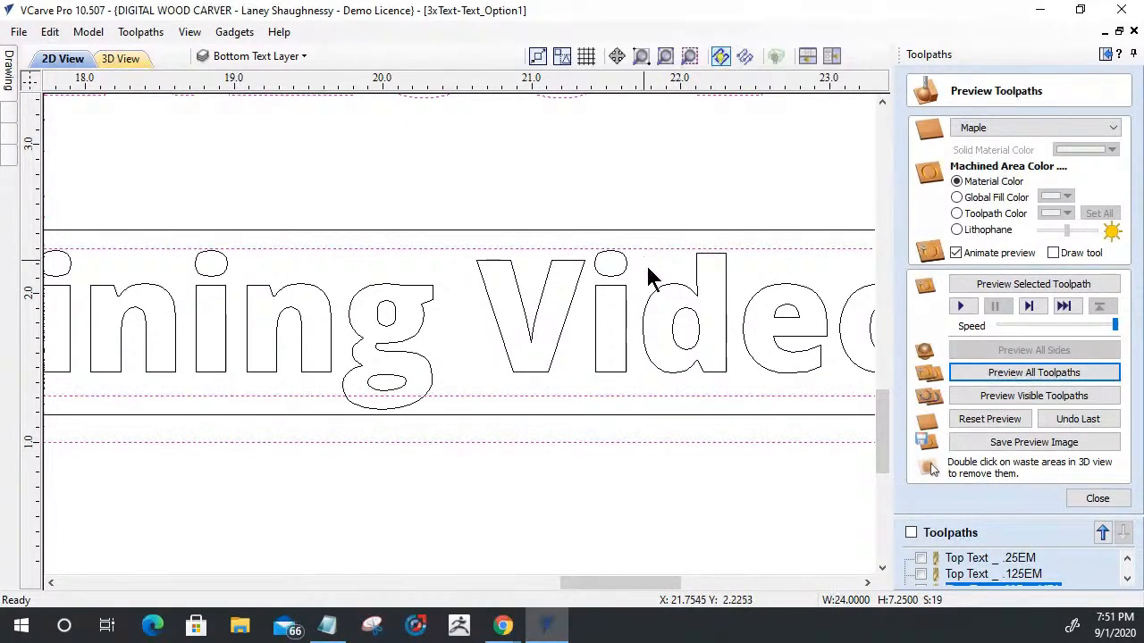
pyautogui.scroll(-3, 665, 290)
pyautogui.scroll(-1, 671, 295)
pyautogui.scroll(-3, 661, 293)
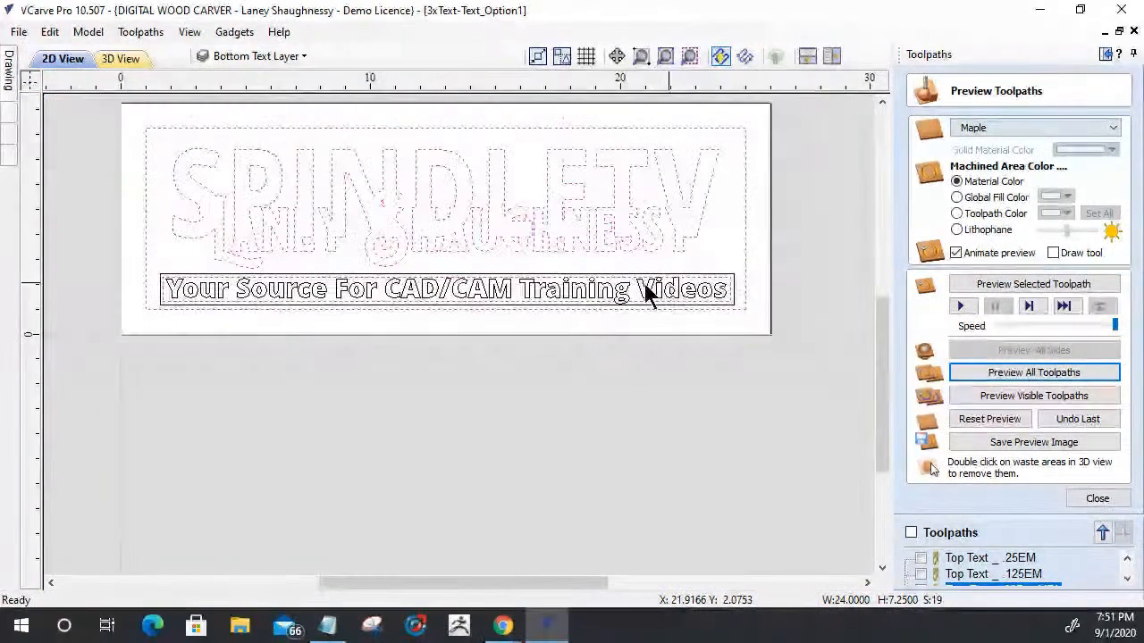
# - Examine how the "g" in Training meets the tagline frames, and clear the vector selection
pyautogui.scroll(3, 184, 299)
pyautogui.scroll(-3, 201, 295)
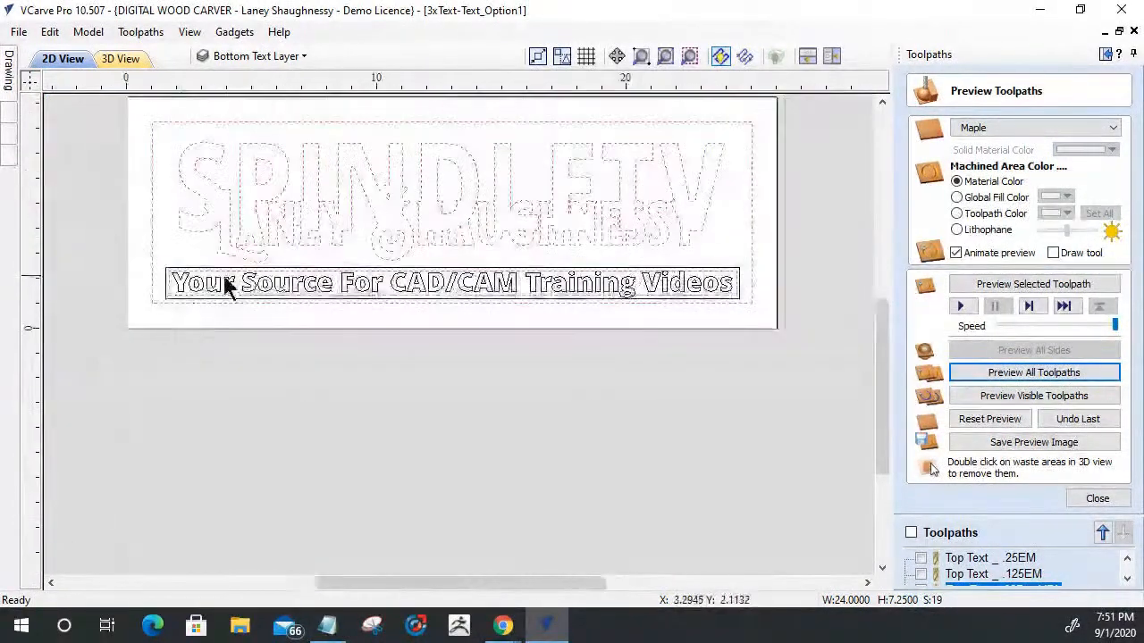
pyautogui.scroll(5, 721, 322)
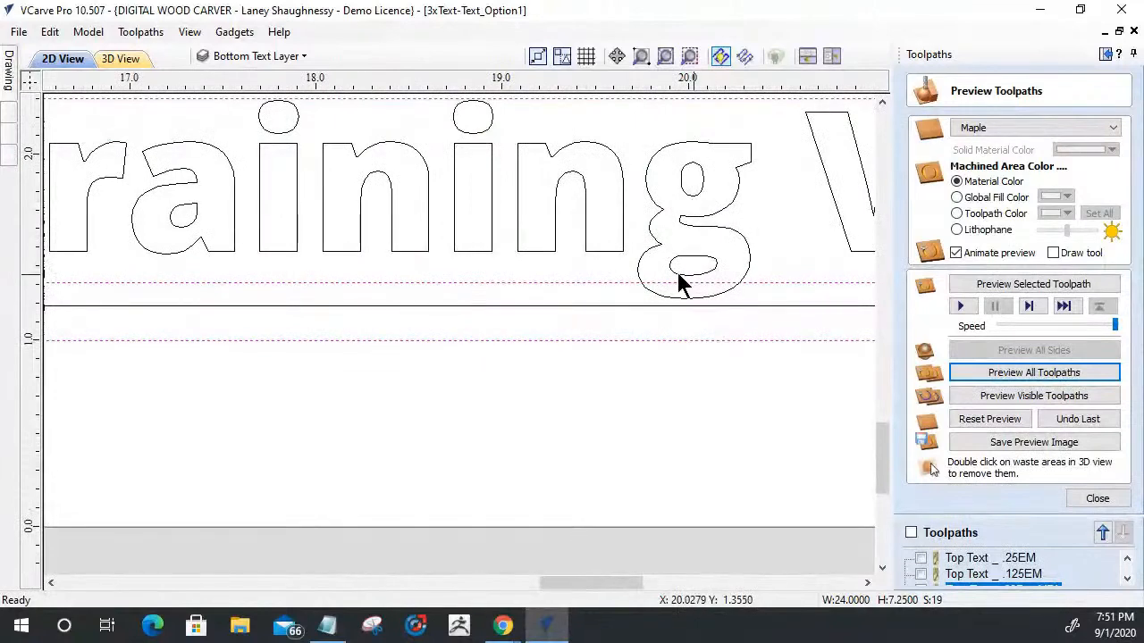
pyautogui.click(548, 284)
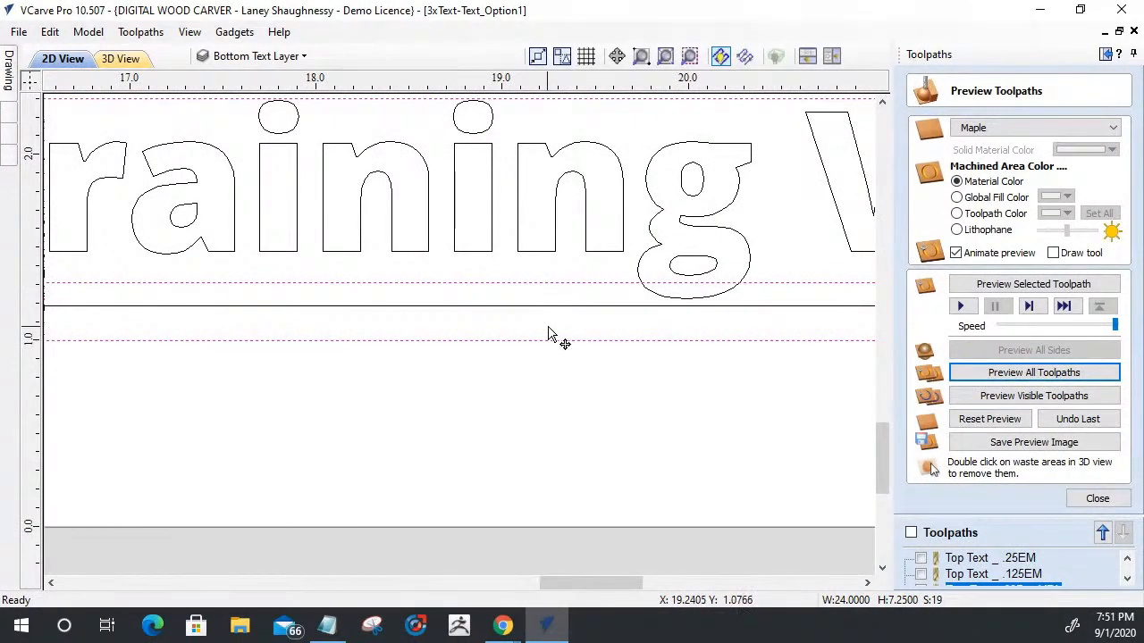
pyautogui.scroll(-4, 625, 313)
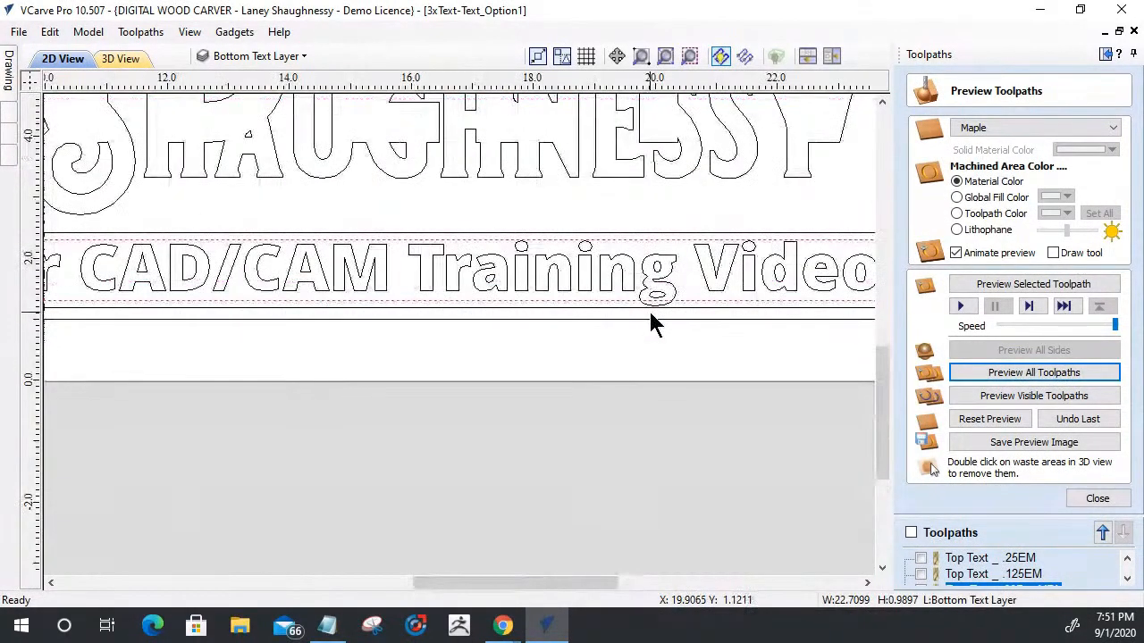
pyautogui.scroll(2, 438, 320)
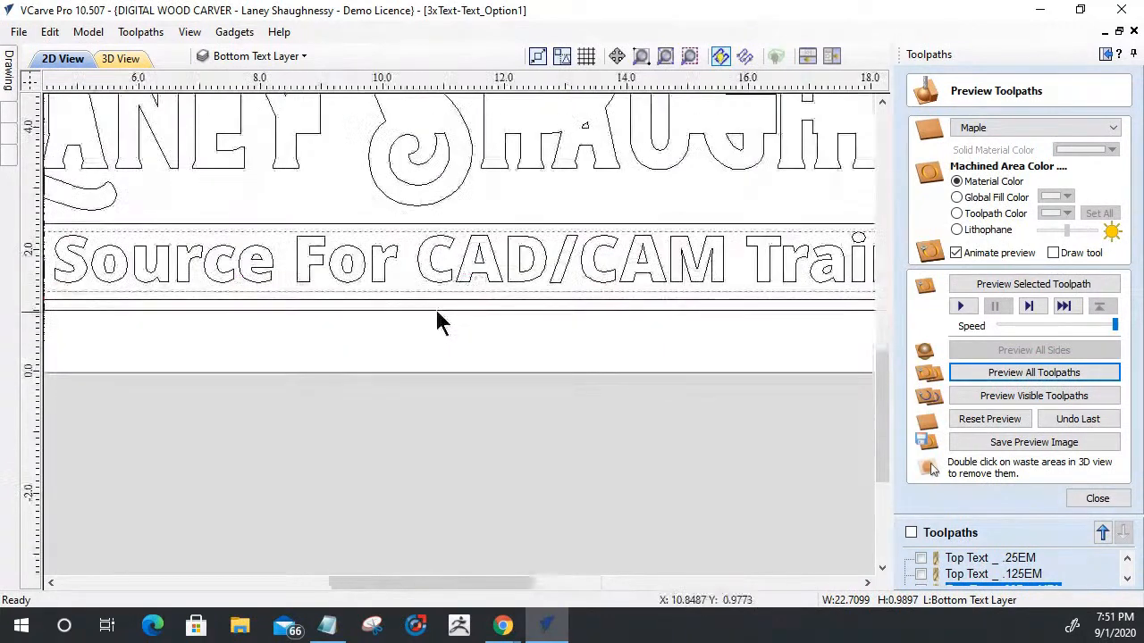
pyautogui.click(483, 284)
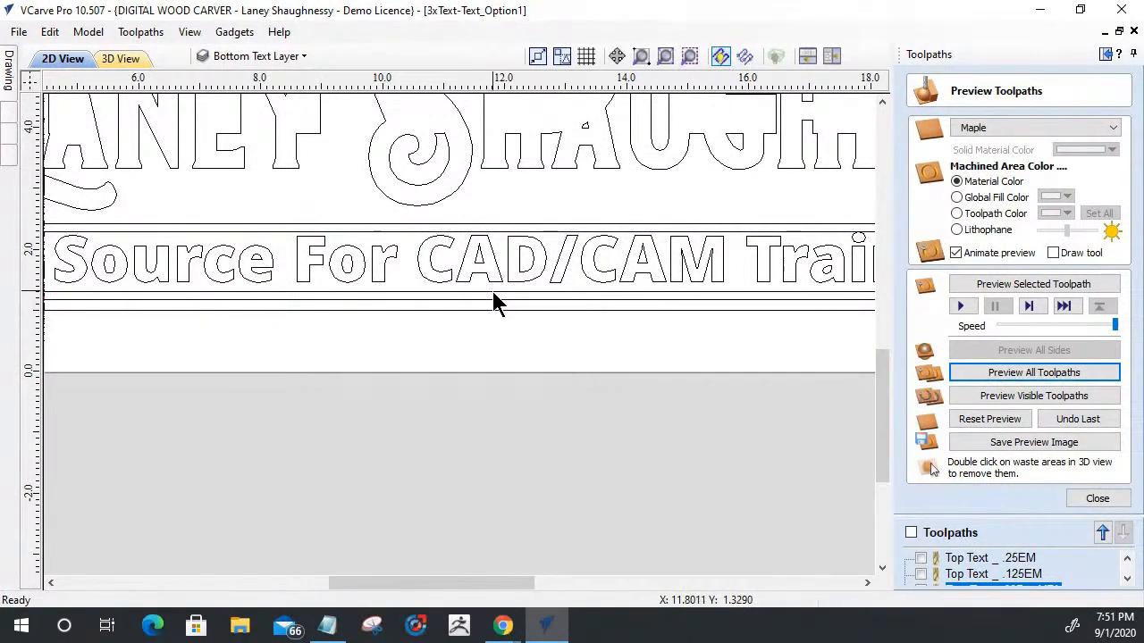
# - Stretch the lower edge of the inner tagline frame down past the "g" in Training, making the frame about 1.11 inches high
pyautogui.click(497, 292)
pyautogui.scroll(-3, 455, 293)
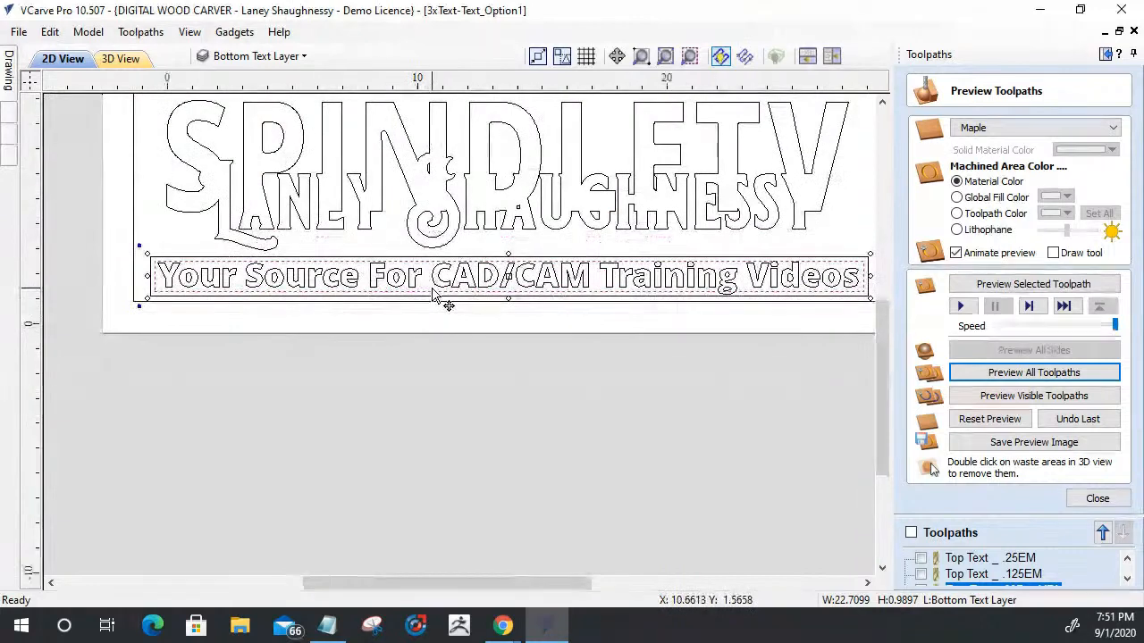
pyautogui.scroll(4, 581, 318)
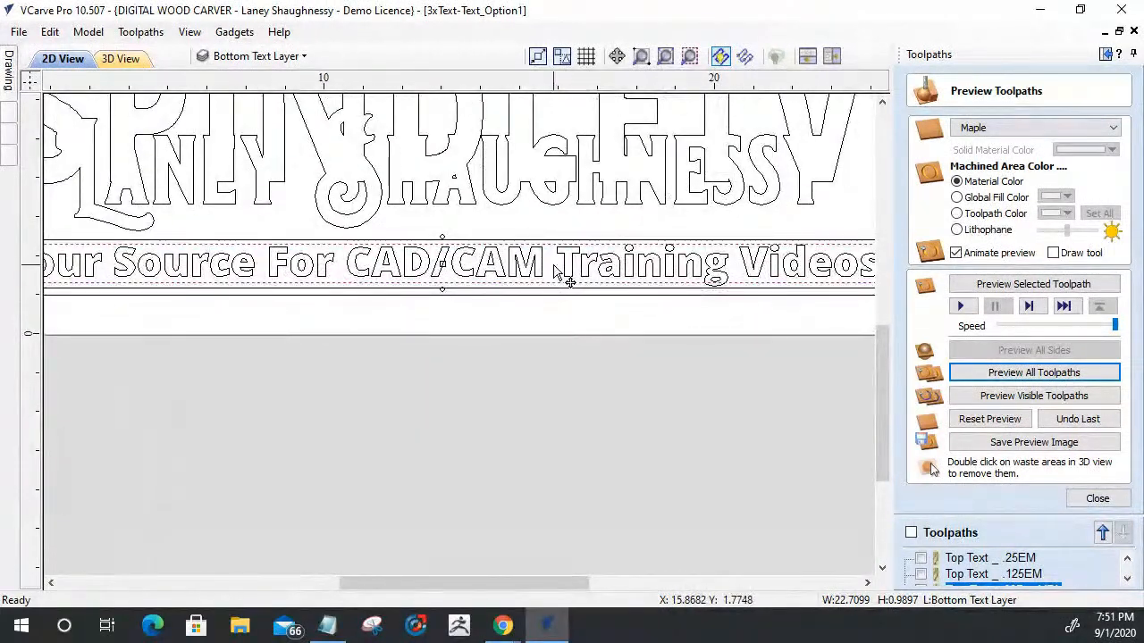
pyautogui.moveTo(442, 289); pyautogui.dragTo(446, 291)
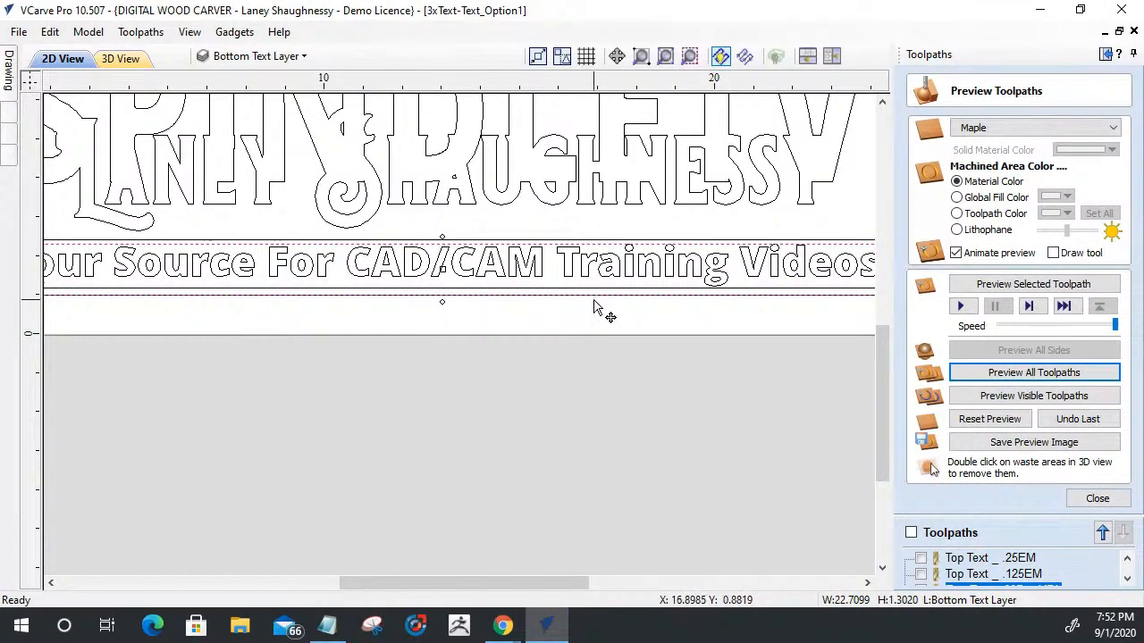
pyautogui.scroll(3, 595, 307)
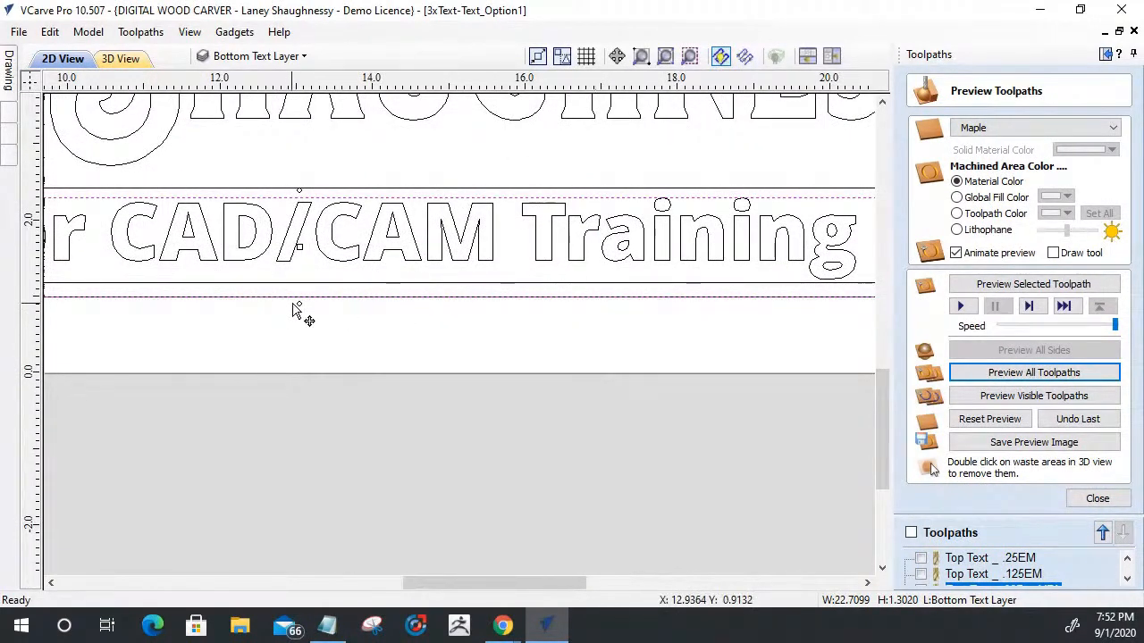
pyautogui.moveTo(299, 296)
pyautogui.mouseDown()
pyautogui.moveTo(301, 270)
pyautogui.moveTo(299, 284)
pyautogui.mouseUp()
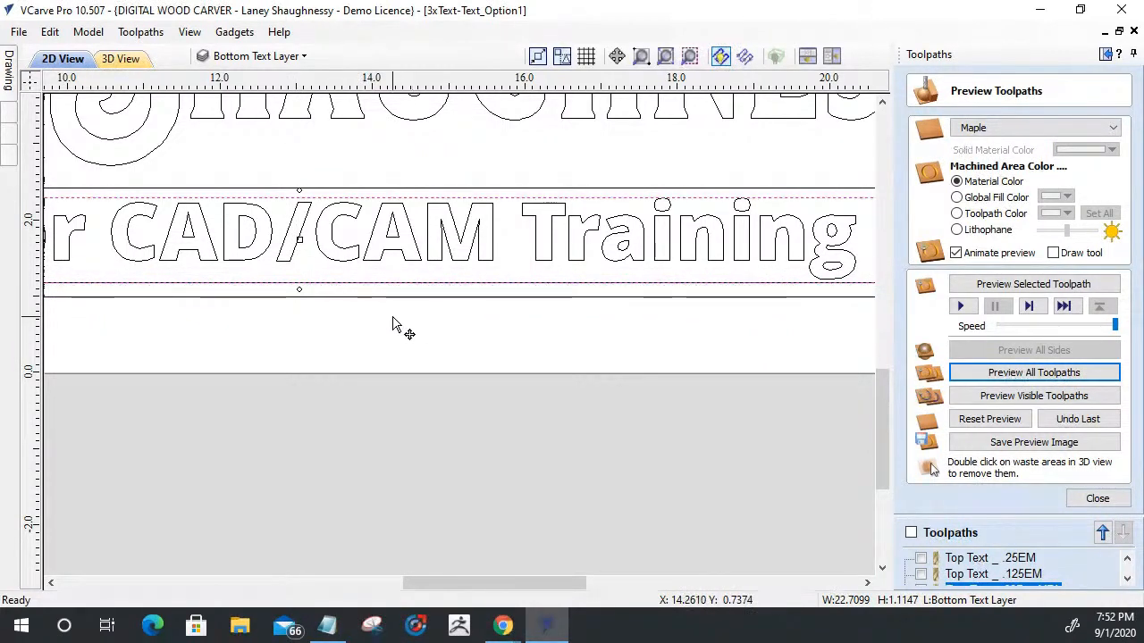
# - Stretch the lower edge of the outer tagline frame down to clear the enlarged inner frame, making it about 1.31 inches high
pyautogui.scroll(-5, 394, 324)
pyautogui.scroll(2, 134, 327)
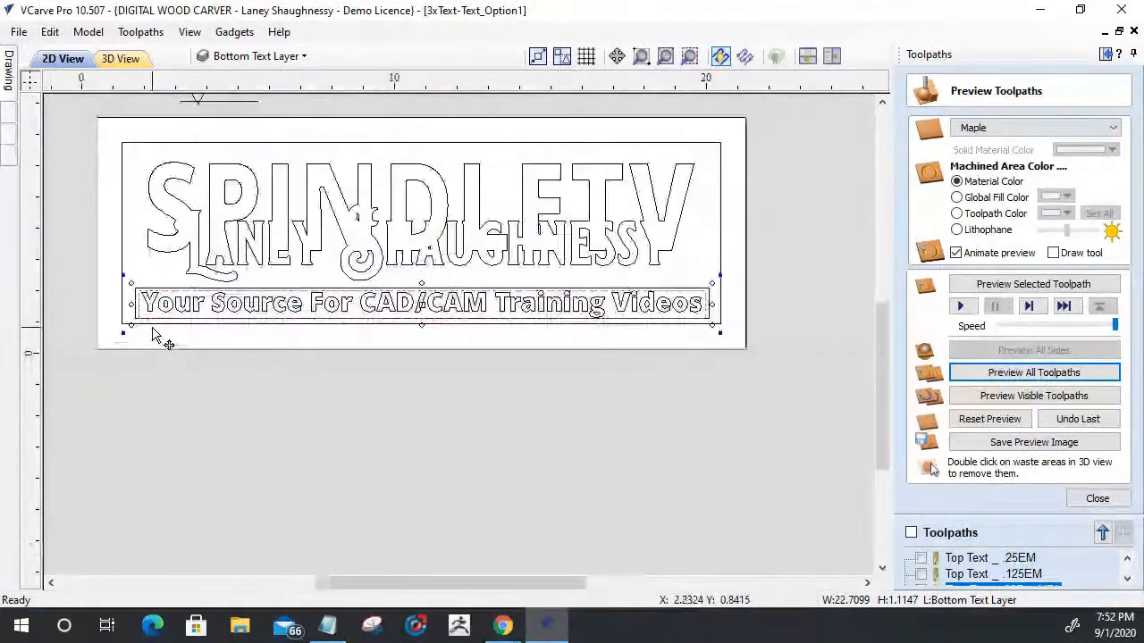
pyautogui.click(125, 319)
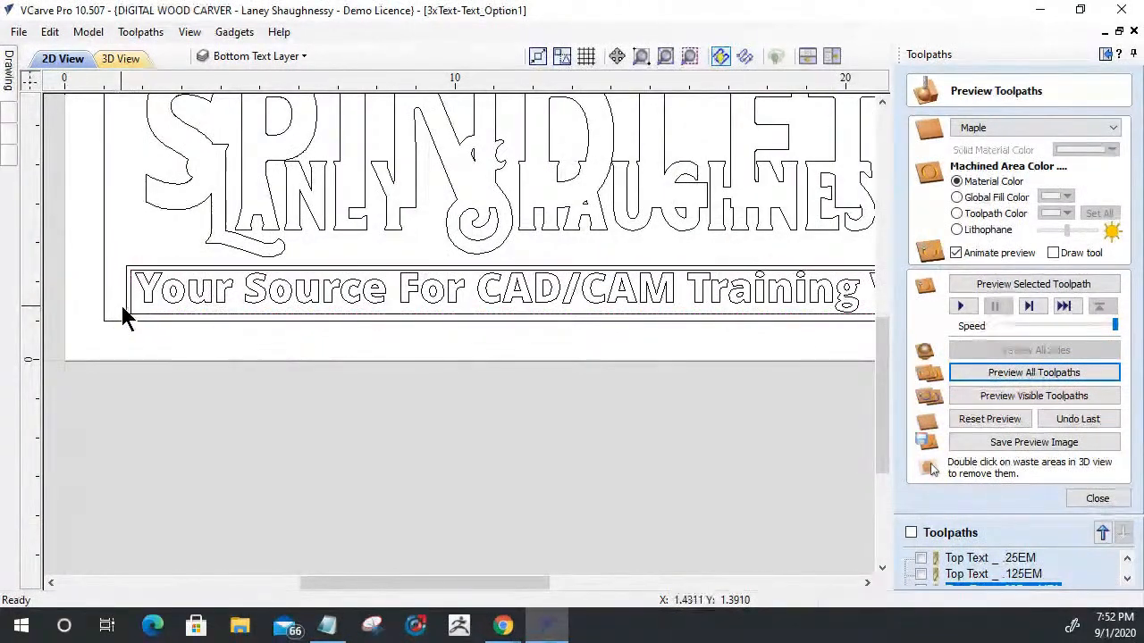
pyautogui.click(129, 318)
pyautogui.scroll(2, 590, 331)
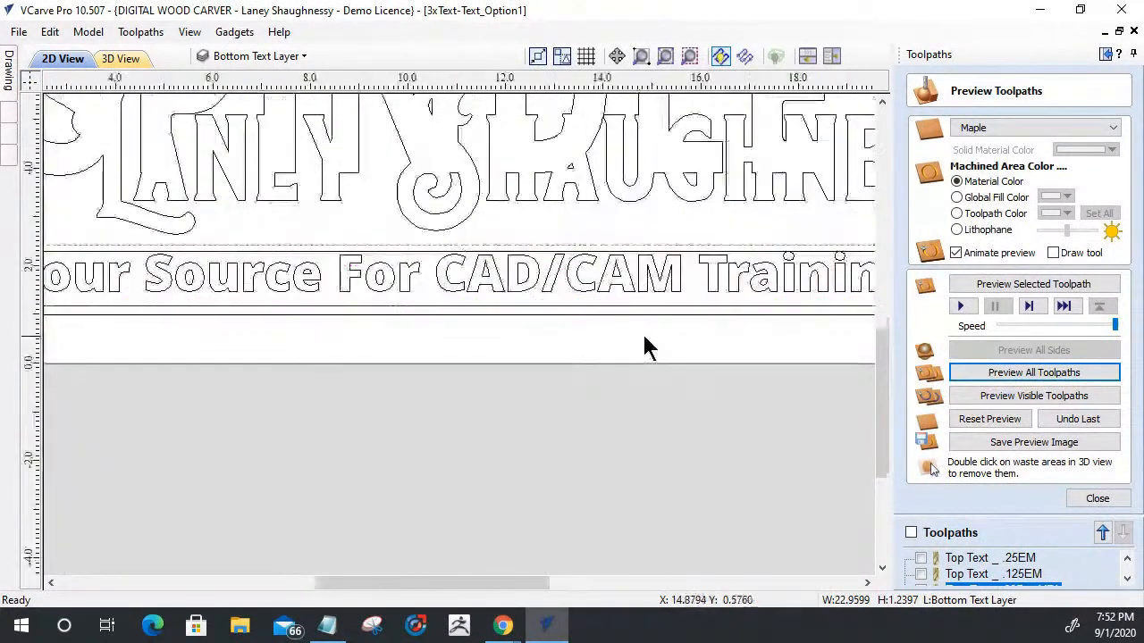
pyautogui.scroll(-2, 549, 314)
pyautogui.scroll(-1, 531, 311)
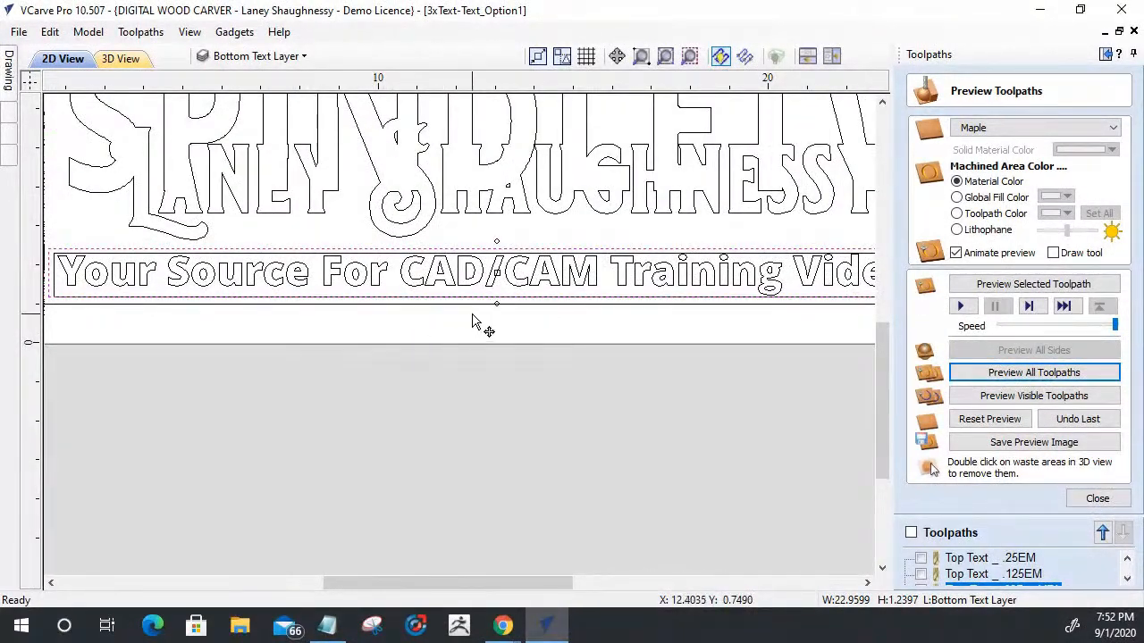
pyautogui.scroll(2, 536, 329)
pyautogui.moveTo(478, 288); pyautogui.dragTo(480, 268)
pyautogui.scroll(3, 478, 288)
pyautogui.scroll(-3, 579, 284)
pyautogui.scroll(-5, 581, 284)
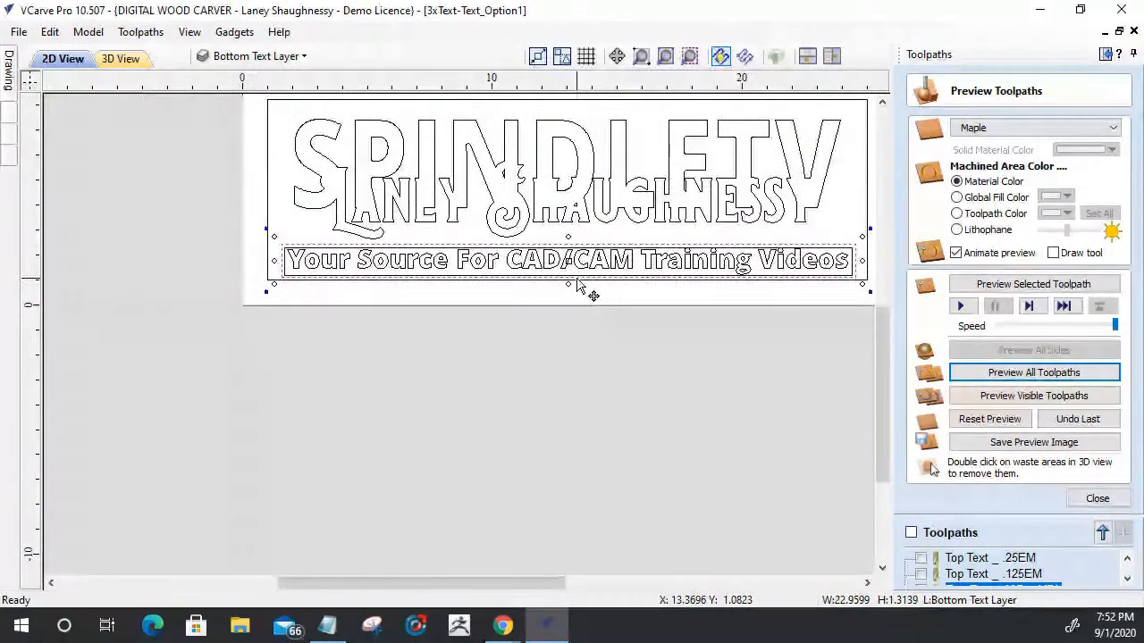
# - Select the outer border, all of the merged SPINDLETV lettering and the inner tagline frame
pyautogui.scroll(4, 403, 240)
pyautogui.scroll(-3, 402, 239)
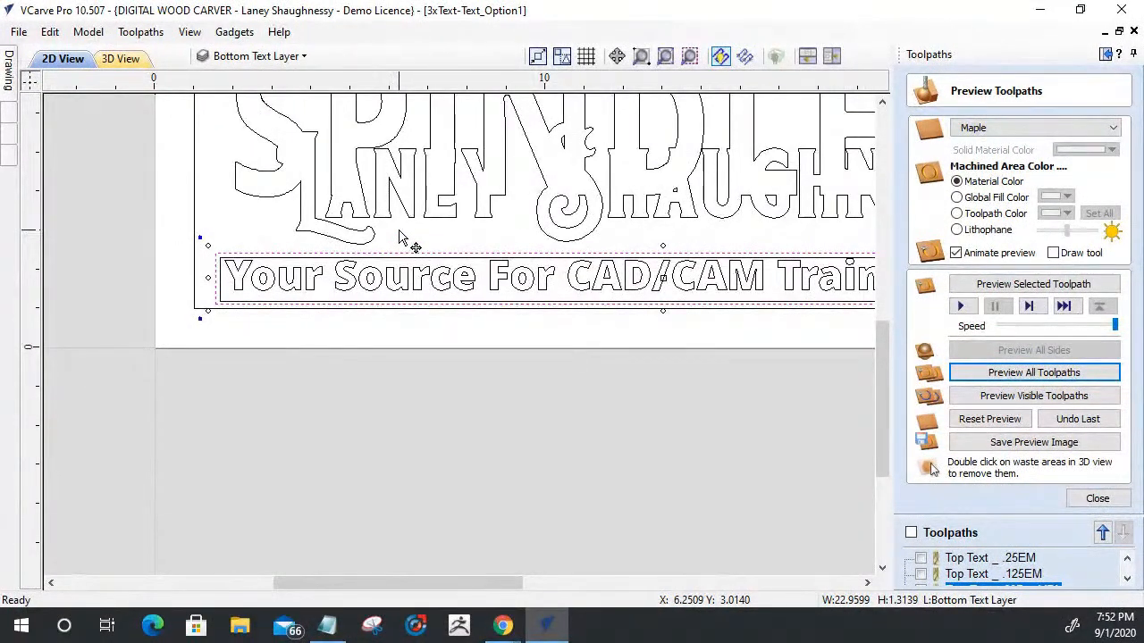
pyautogui.scroll(-2, 420, 205)
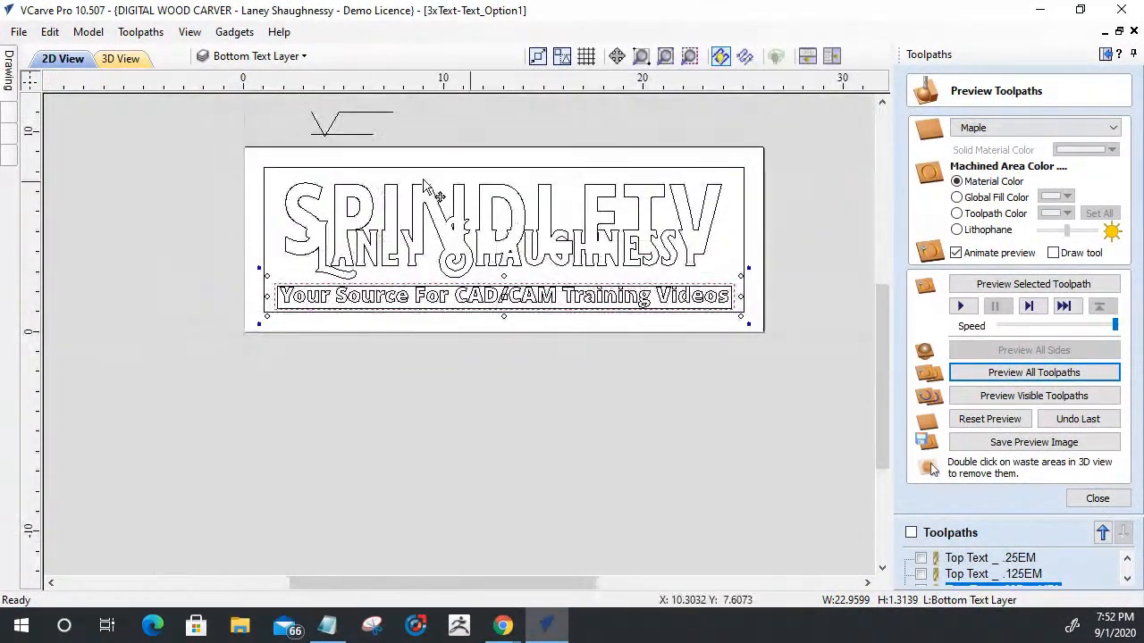
pyautogui.click(275, 176)
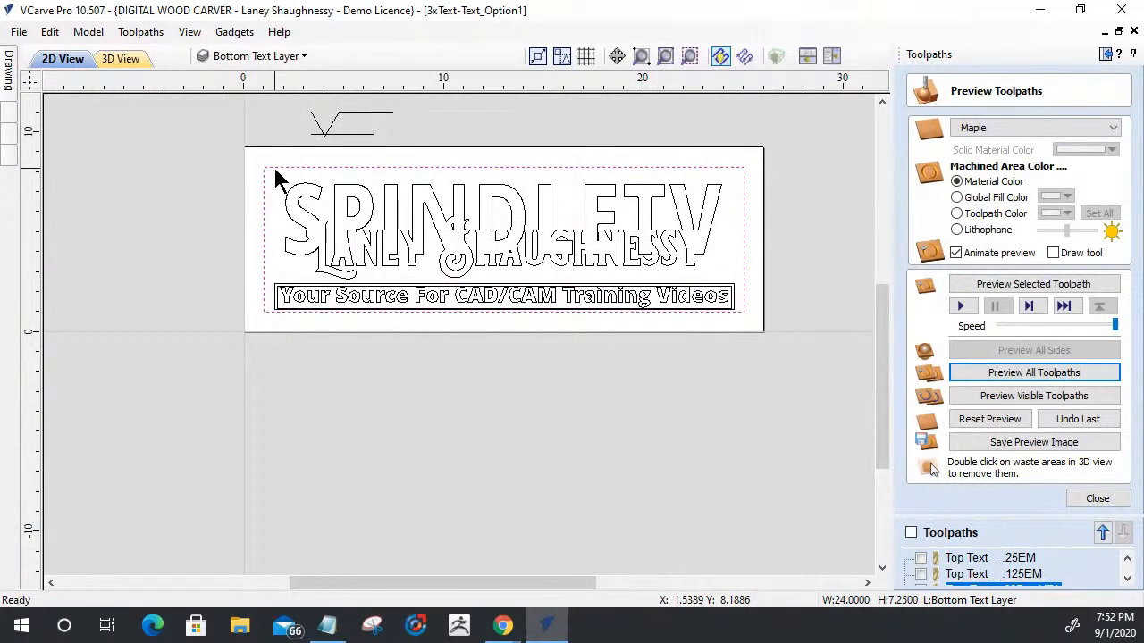
pyautogui.moveTo(279, 175); pyautogui.dragTo(732, 296)
pyautogui.scroll(4, 536, 315)
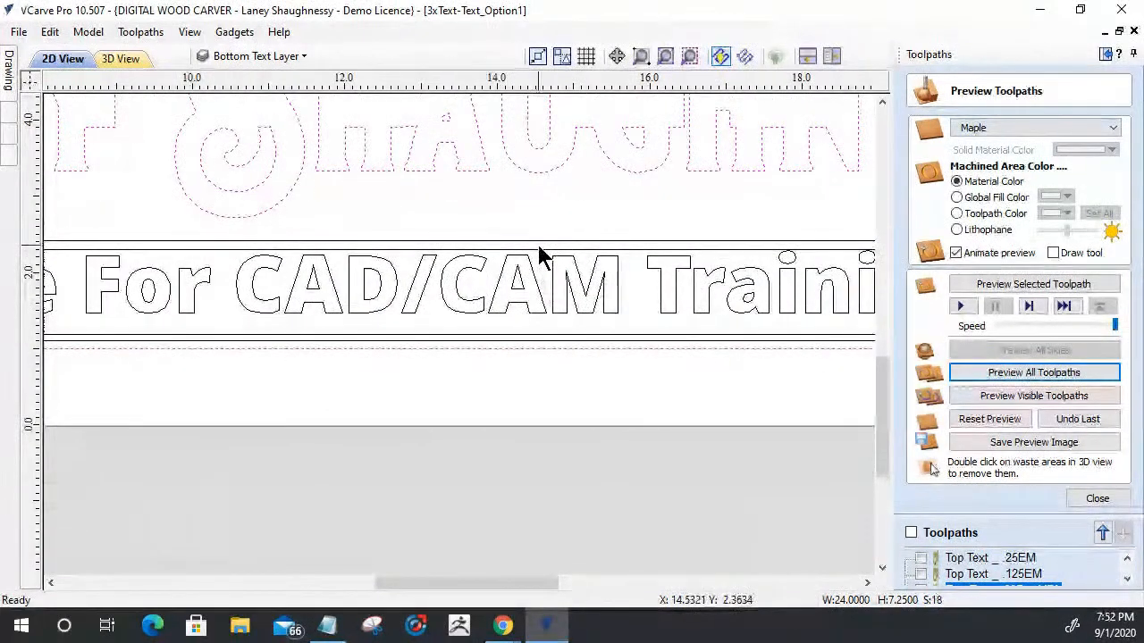
pyautogui.scroll(-4, 494, 245)
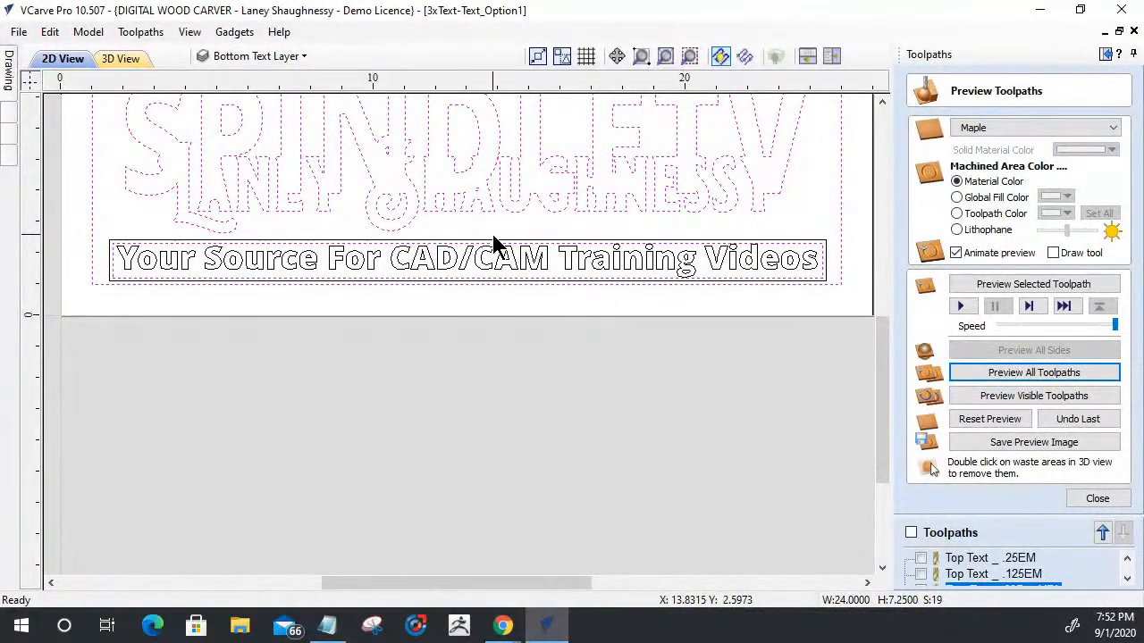
# - Close the toolpath preview and start a V-Carve / Engraving toolpath with start depth 0.0 and flat depth 0.125 inches
pyautogui.click(1093, 501)
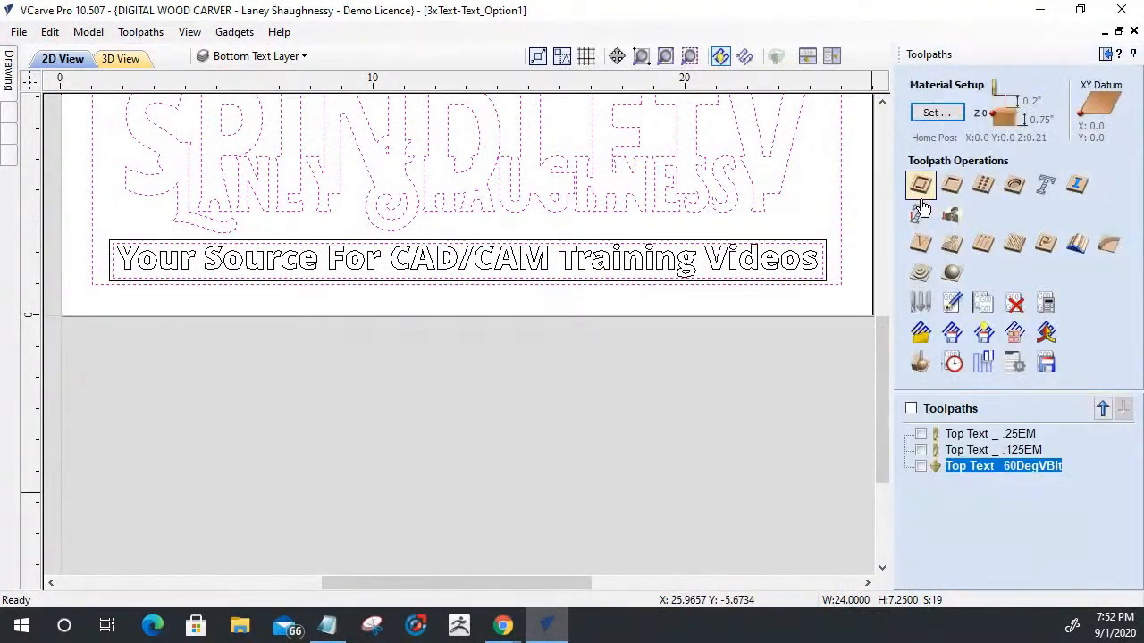
pyautogui.click(921, 244)
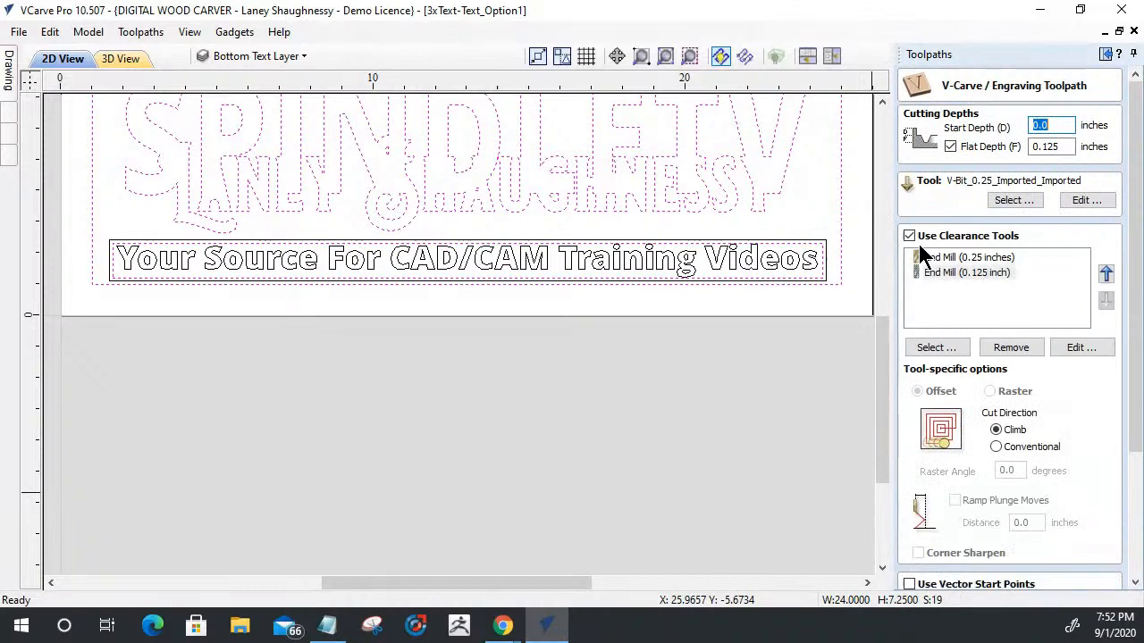
pyautogui.click(1050, 125)
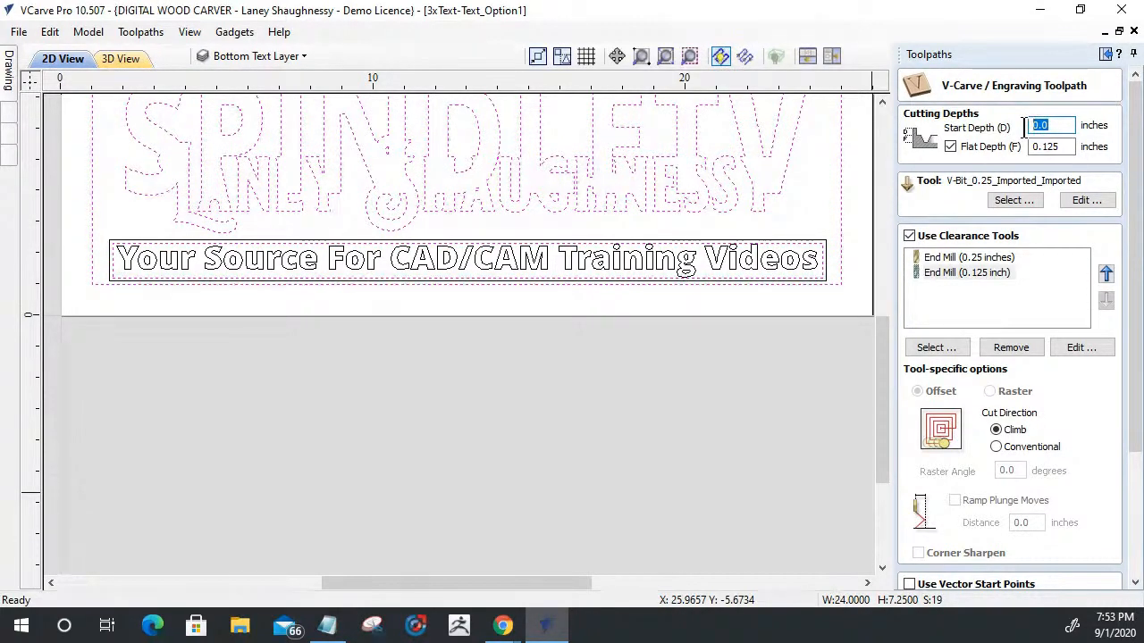
pyautogui.click(1043, 147)
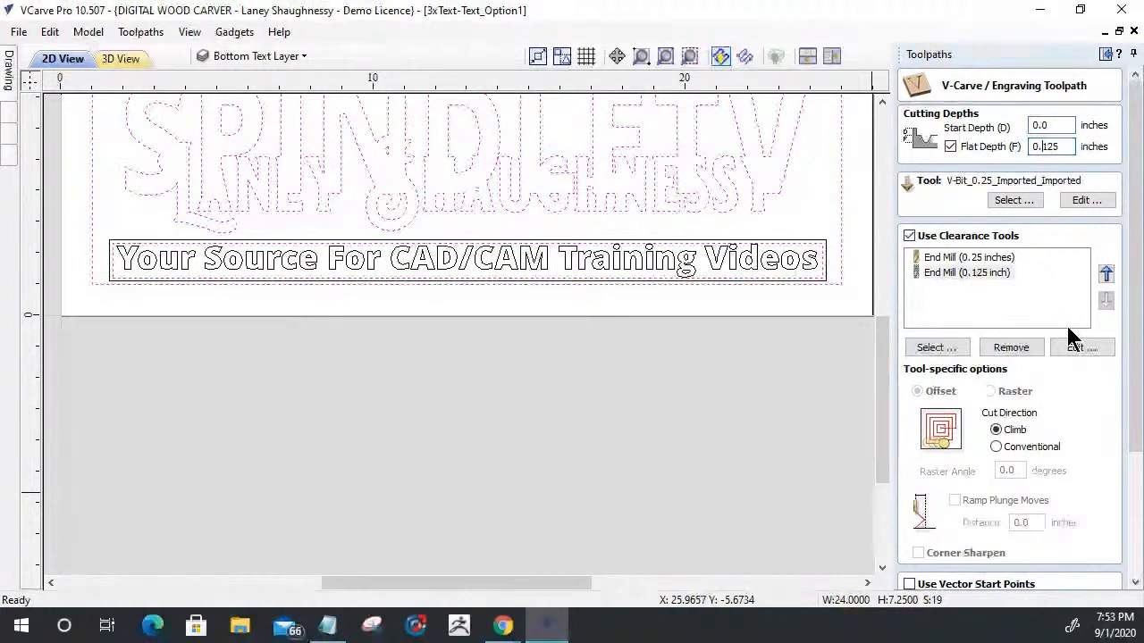
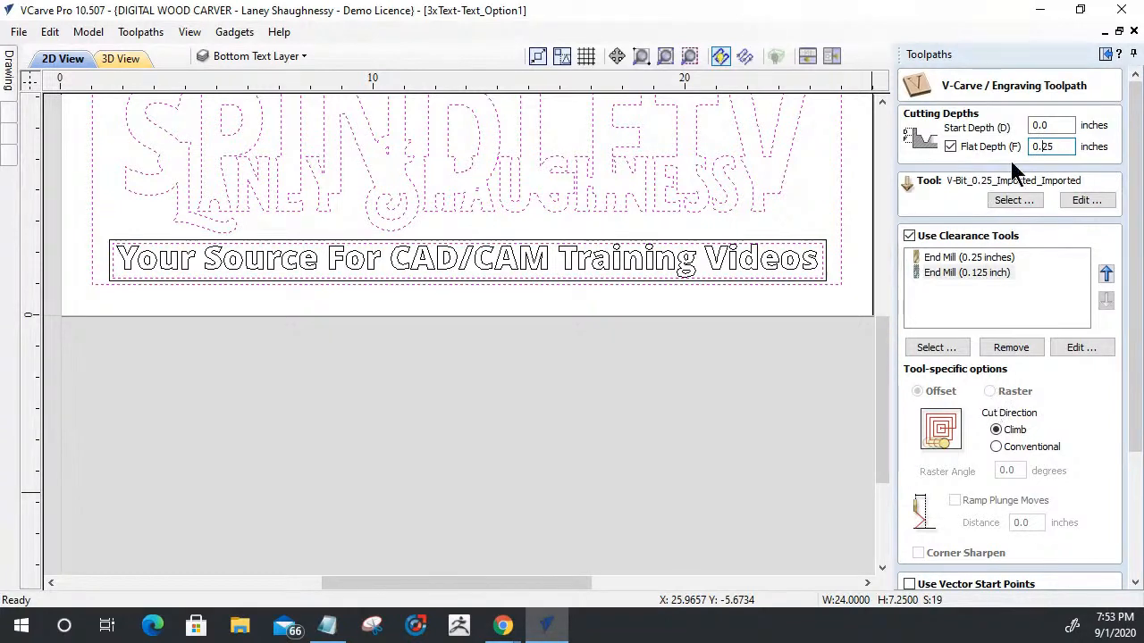
# - Set the V-carve flat depth to 0.25 inches and check the cut settings of the 0.25 and 0.125 inch clearance end mills
pyautogui.click(1072, 148)
pyautogui.click(941, 274)
pyautogui.click(938, 258)
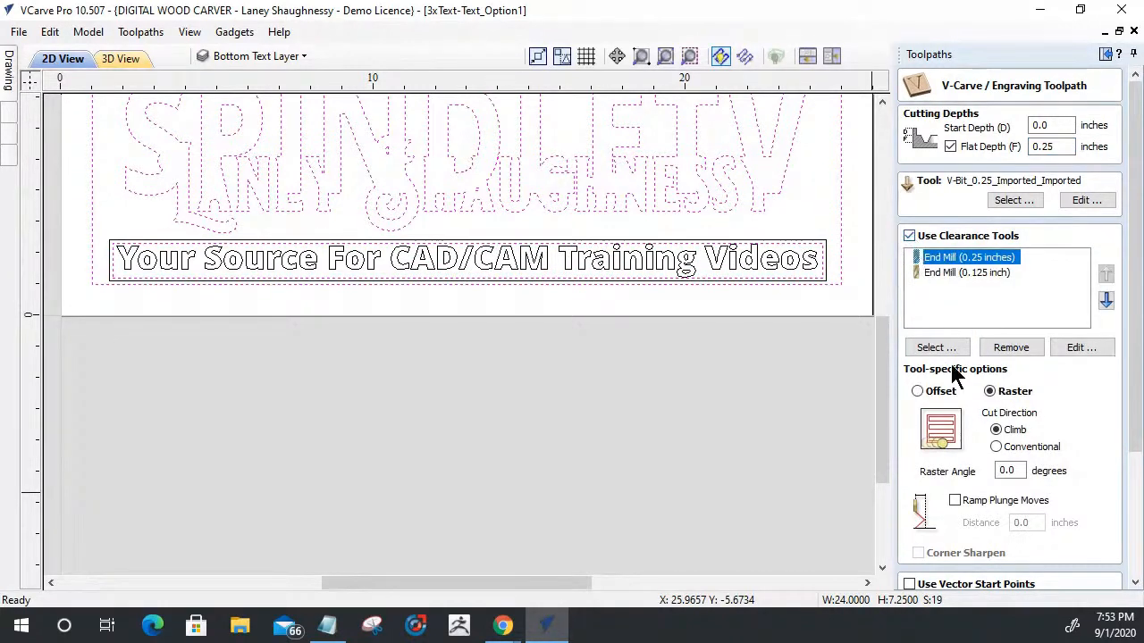
pyautogui.click(929, 273)
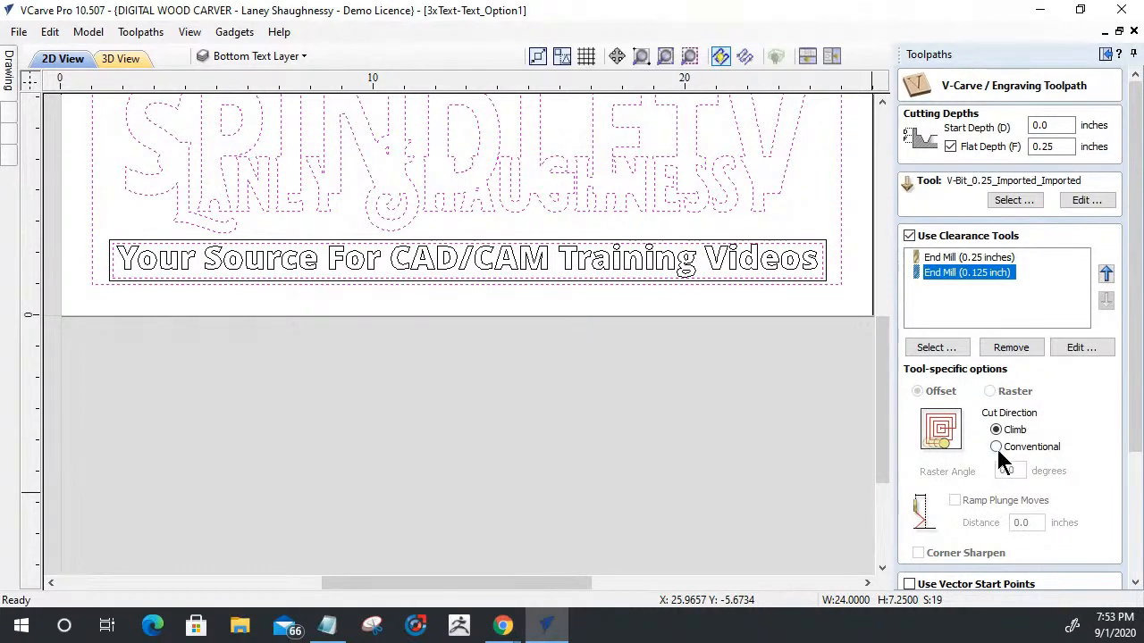
pyautogui.click(935, 285)
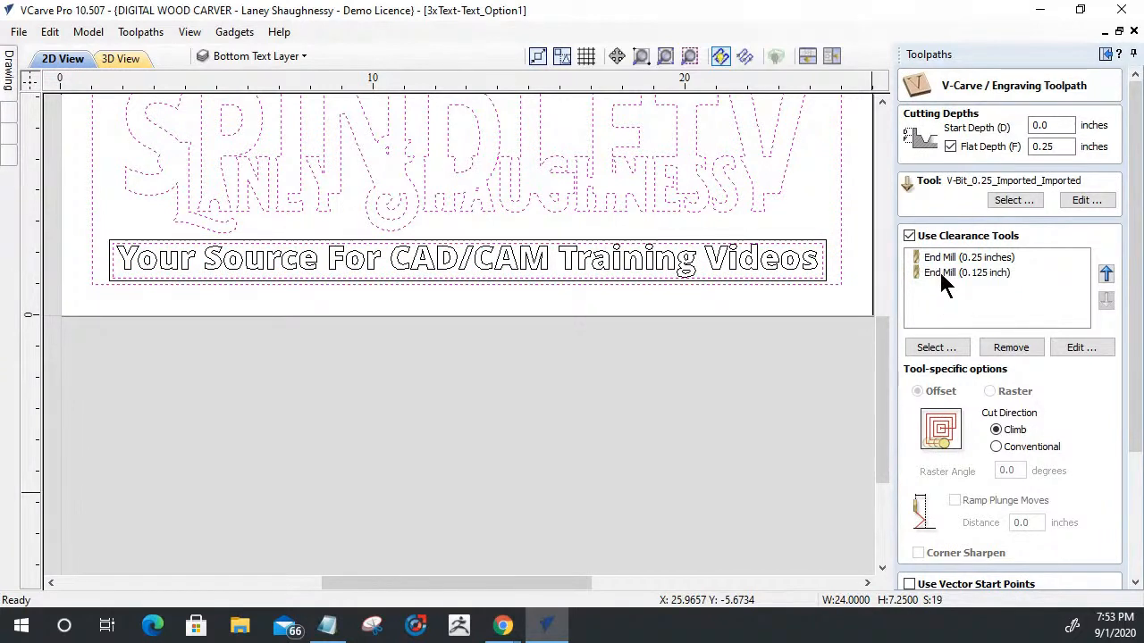
pyautogui.click(940, 273)
pyautogui.click(938, 259)
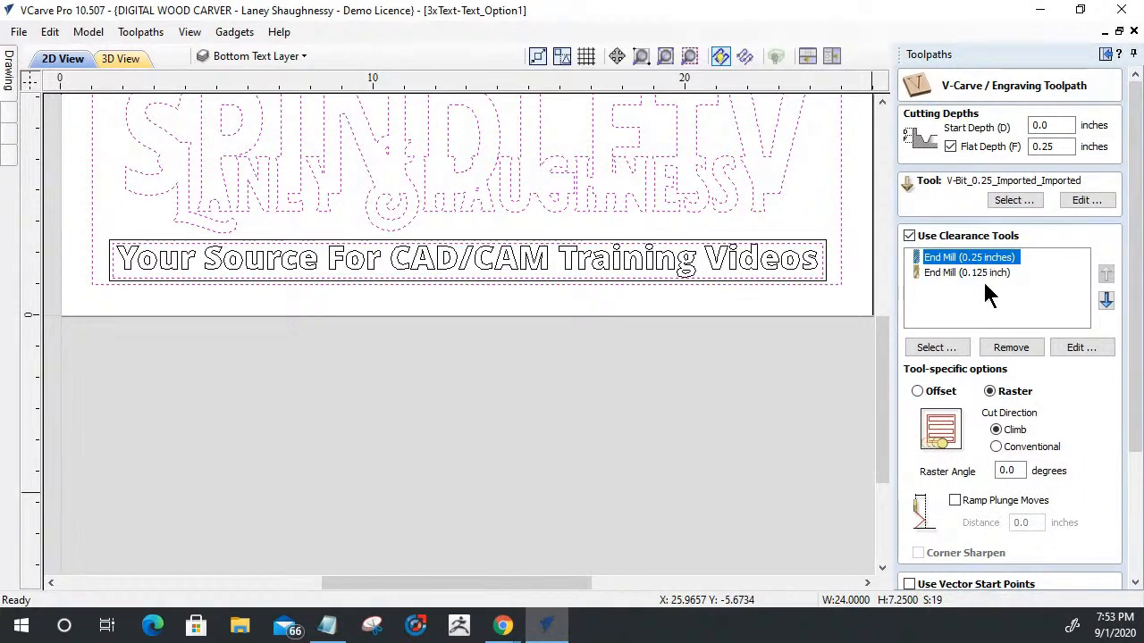
# - Name the V-carve toolpath BottomText_, calculate it with its clearance passes and close the toolpath preview
pyautogui.moveTo(1134, 320); pyautogui.dragTo(1130, 474)
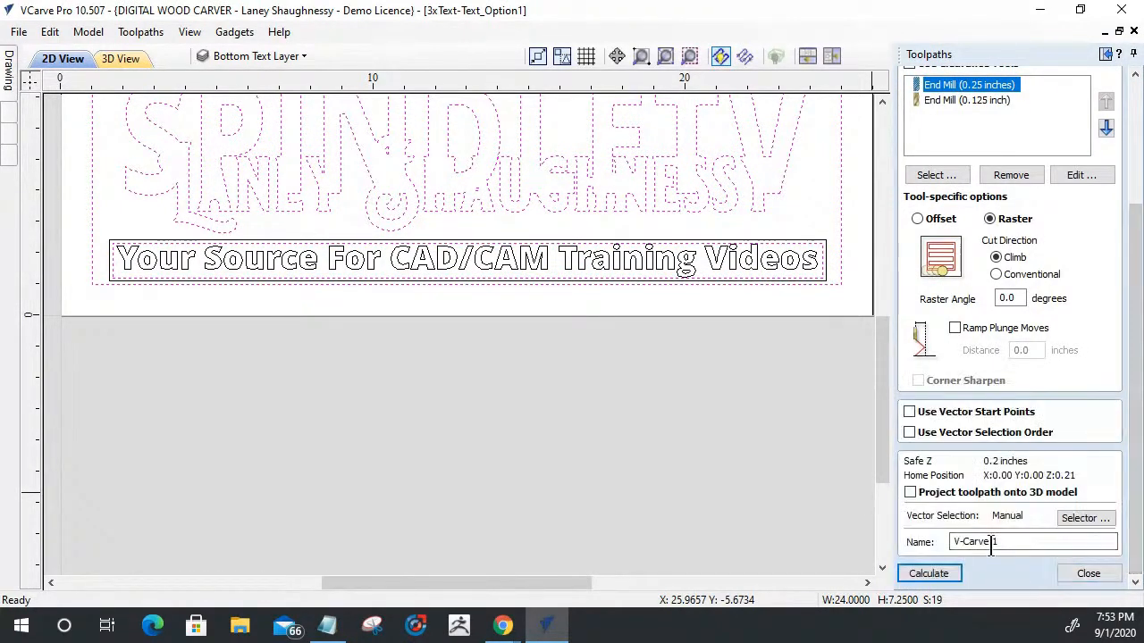
pyautogui.moveTo(1001, 542); pyautogui.dragTo(913, 545)
pyautogui.write('Bottom')
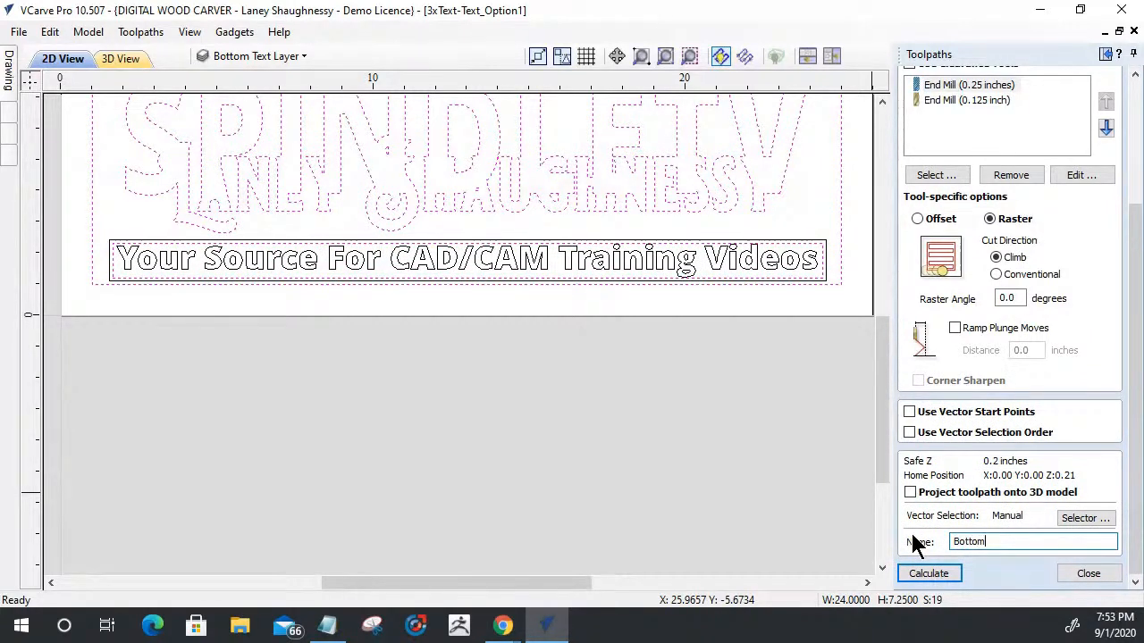
pyautogui.write('Text _')
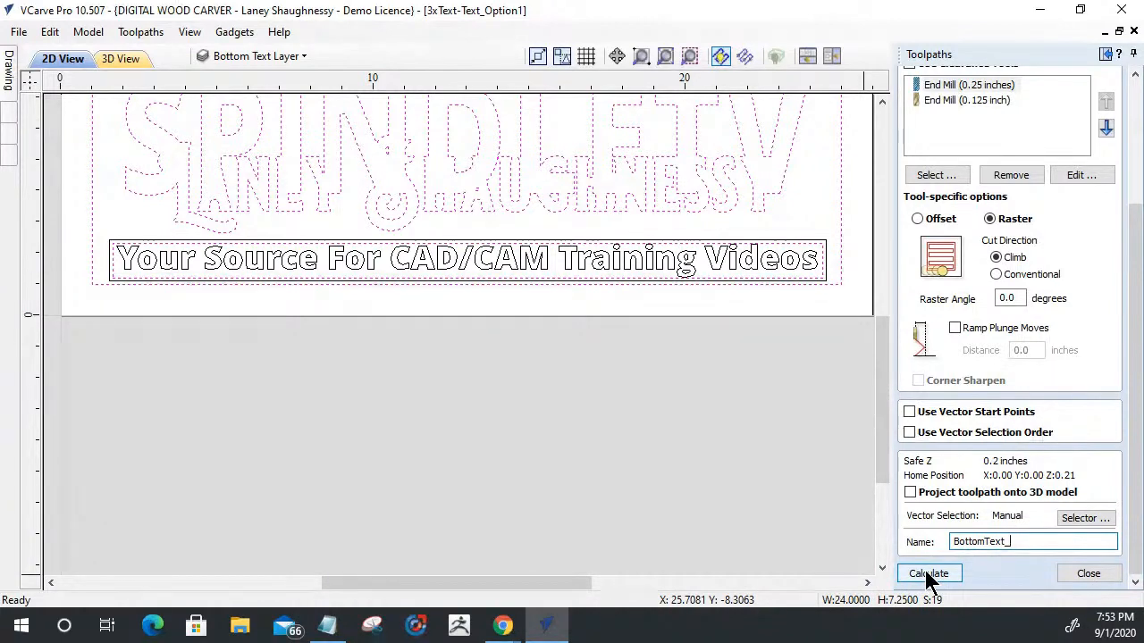
pyautogui.click(929, 573)
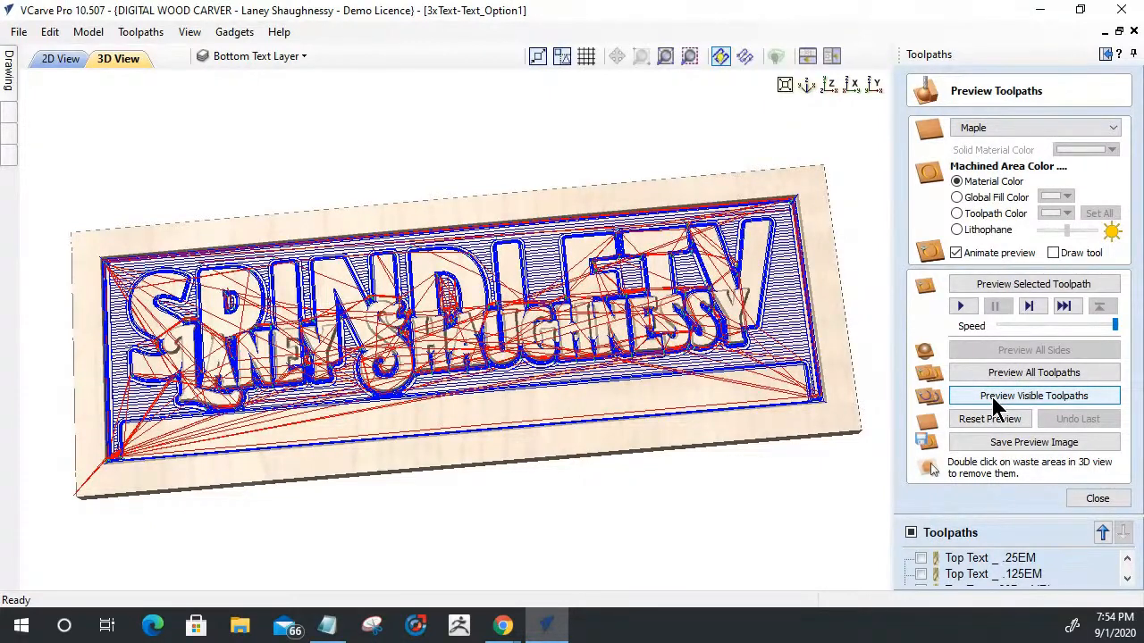
pyautogui.click(1099, 528)
pyautogui.click(1124, 530)
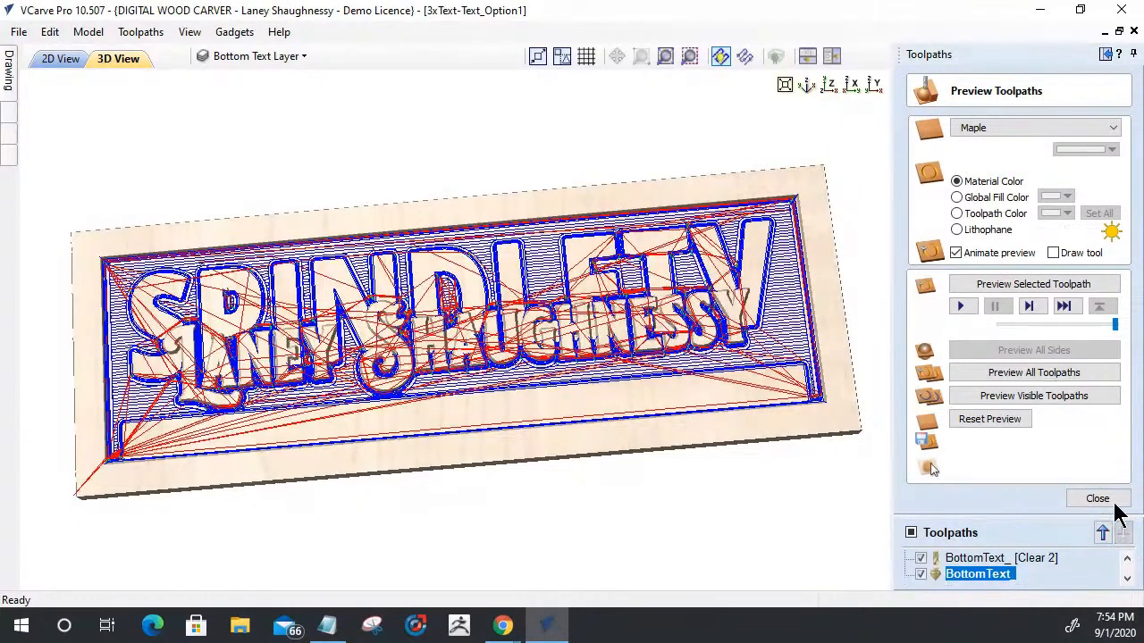
pyautogui.click(1114, 503)
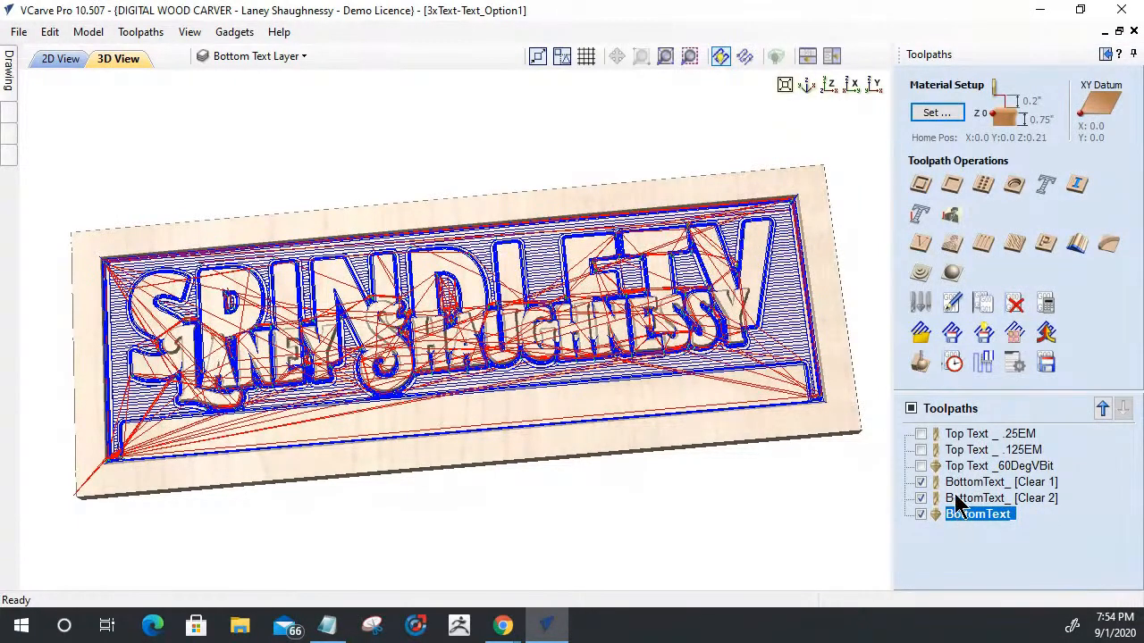
# - Rename the first bottom text clearance toolpath as BottomText_ .25EM
pyautogui.click(991, 484)
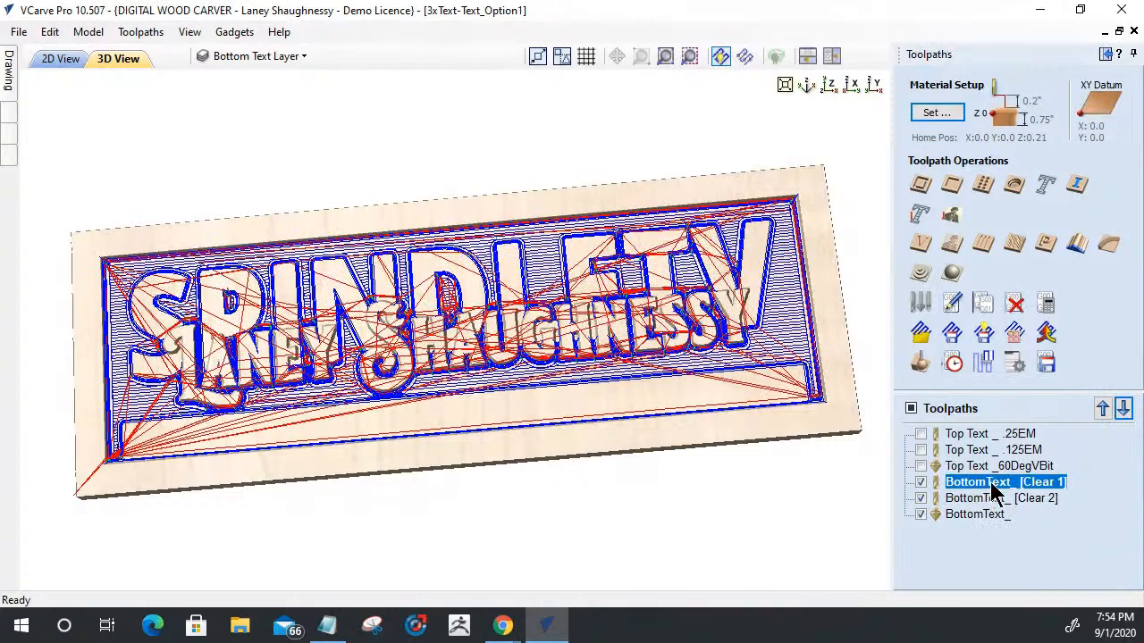
pyautogui.rightClick(1017, 492)
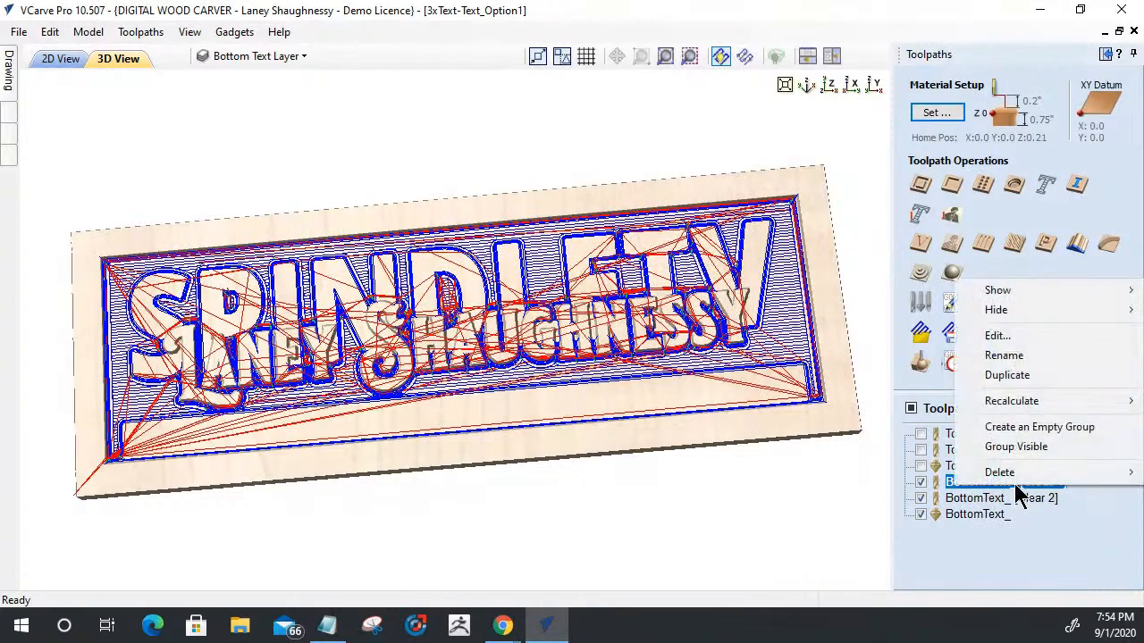
pyautogui.click(1019, 358)
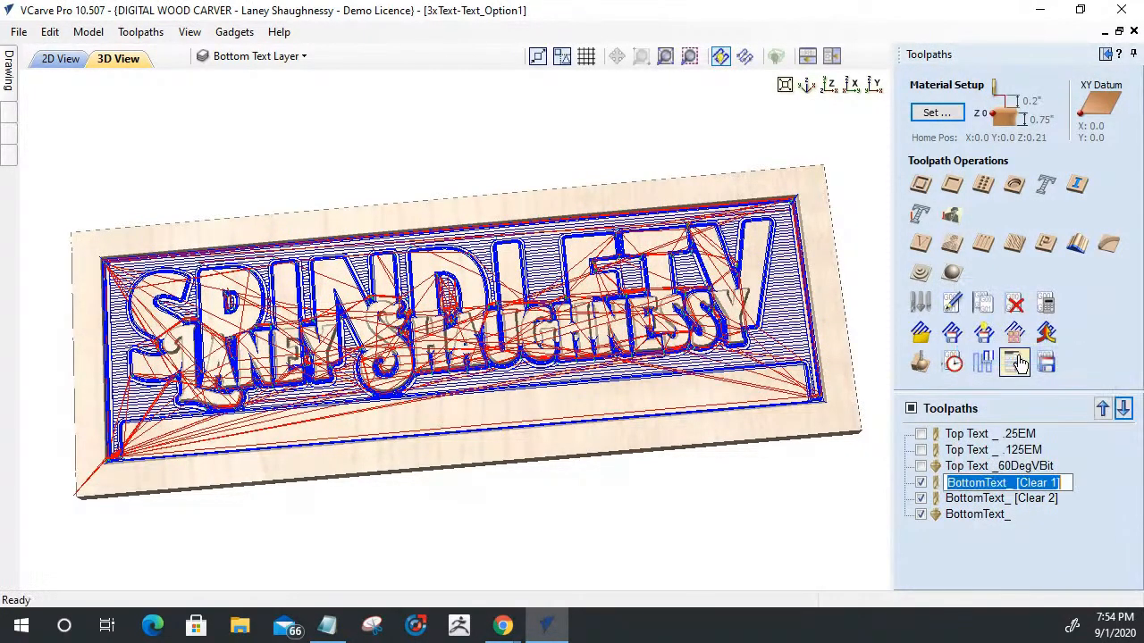
pyautogui.moveTo(1017, 483); pyautogui.dragTo(1119, 490)
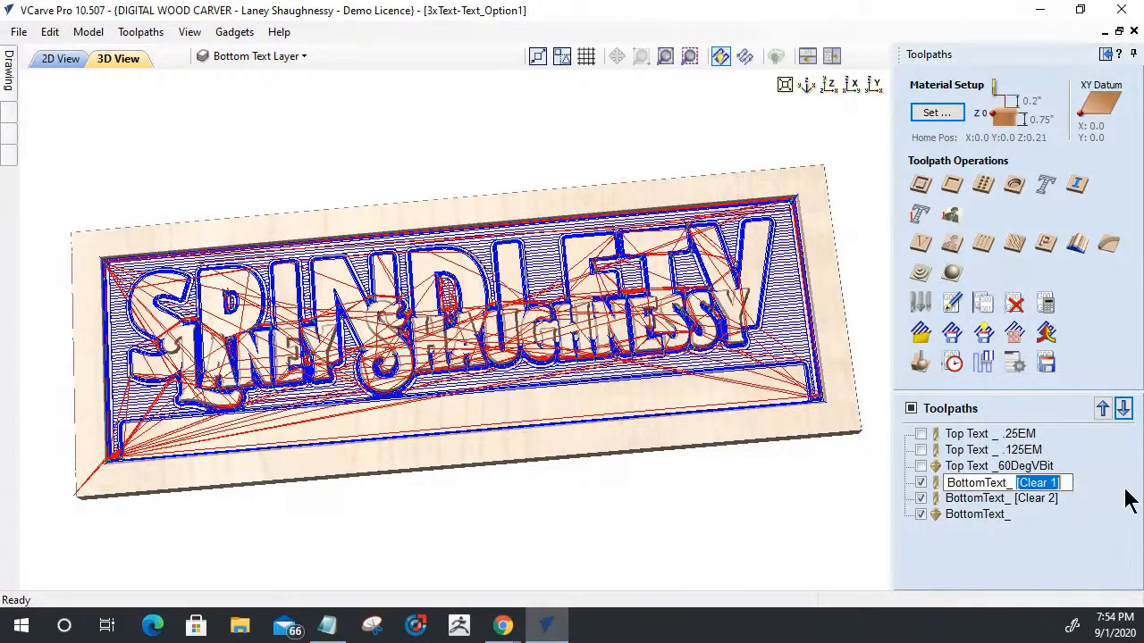
pyautogui.press('BackSpace')
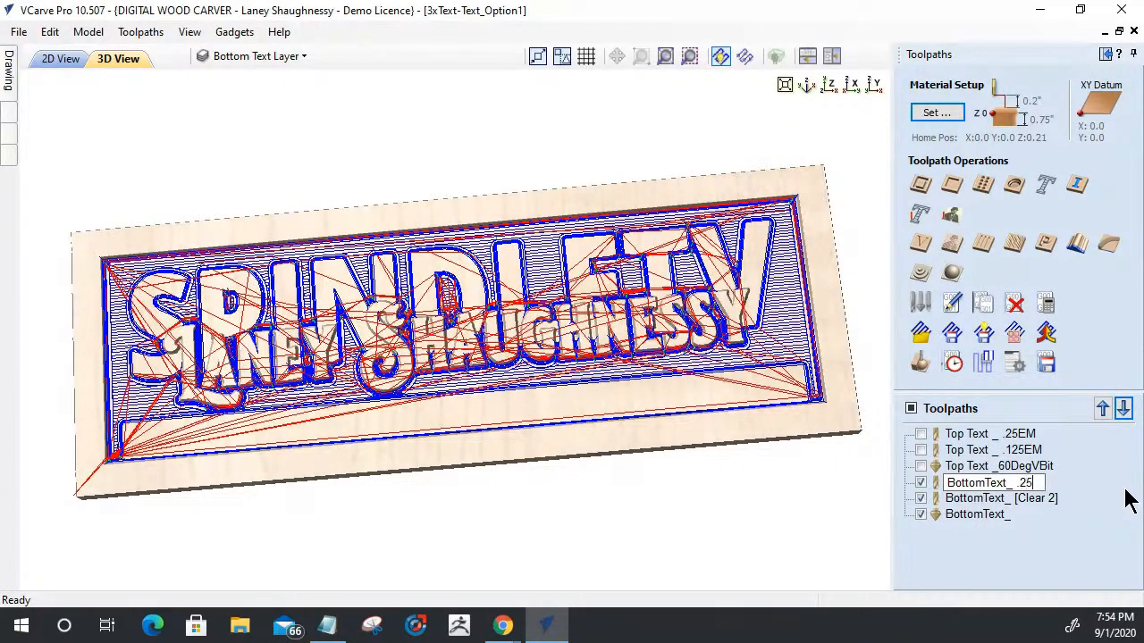
pyautogui.press('Return')
pyautogui.doubleClick(1023, 499)
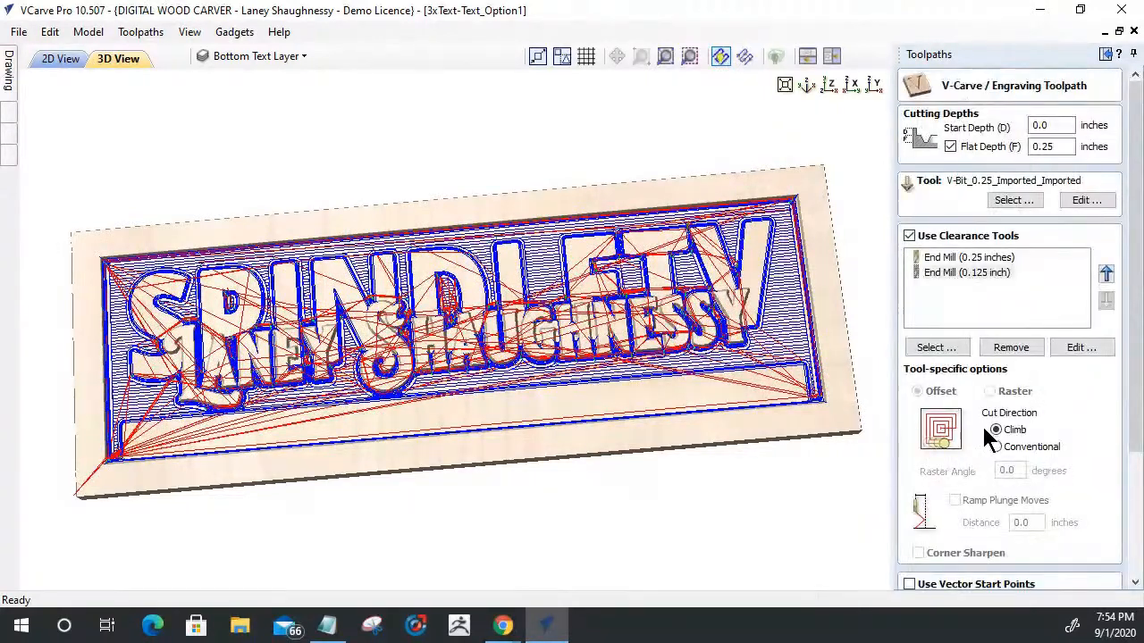
pyautogui.moveTo(1131, 396); pyautogui.dragTo(1101, 582)
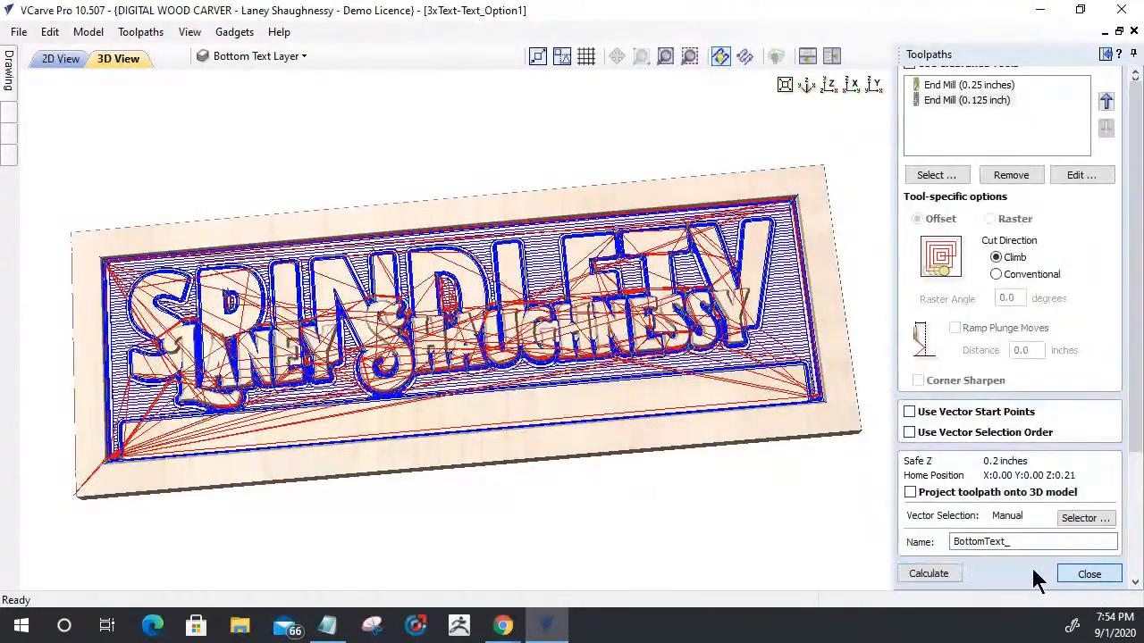
pyautogui.click(1097, 577)
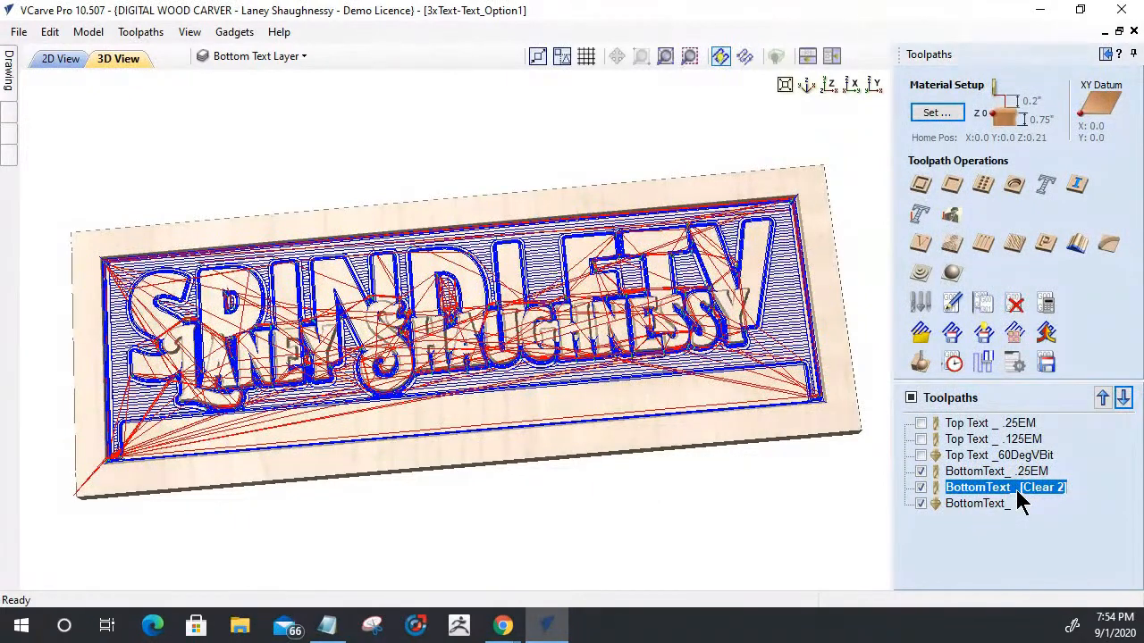
# - Rename the second bottom text clearance toolpath as BottomText_ .125EM
pyautogui.rightClick(1018, 487)
pyautogui.click(1001, 362)
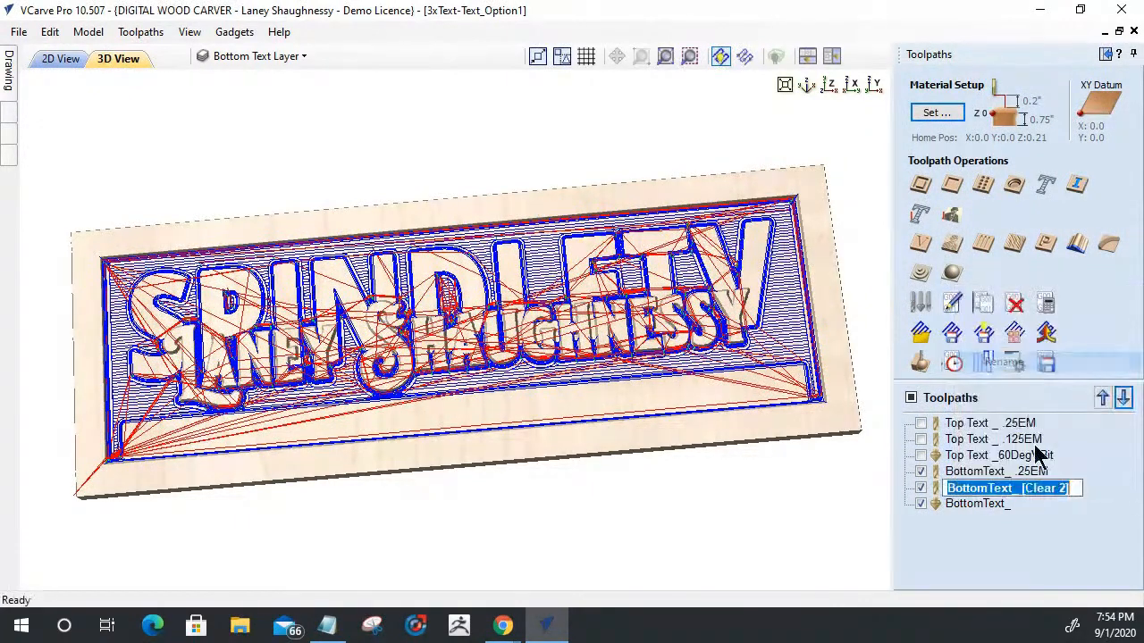
pyautogui.moveTo(1023, 488); pyautogui.dragTo(1120, 489)
pyautogui.write('.125EM')
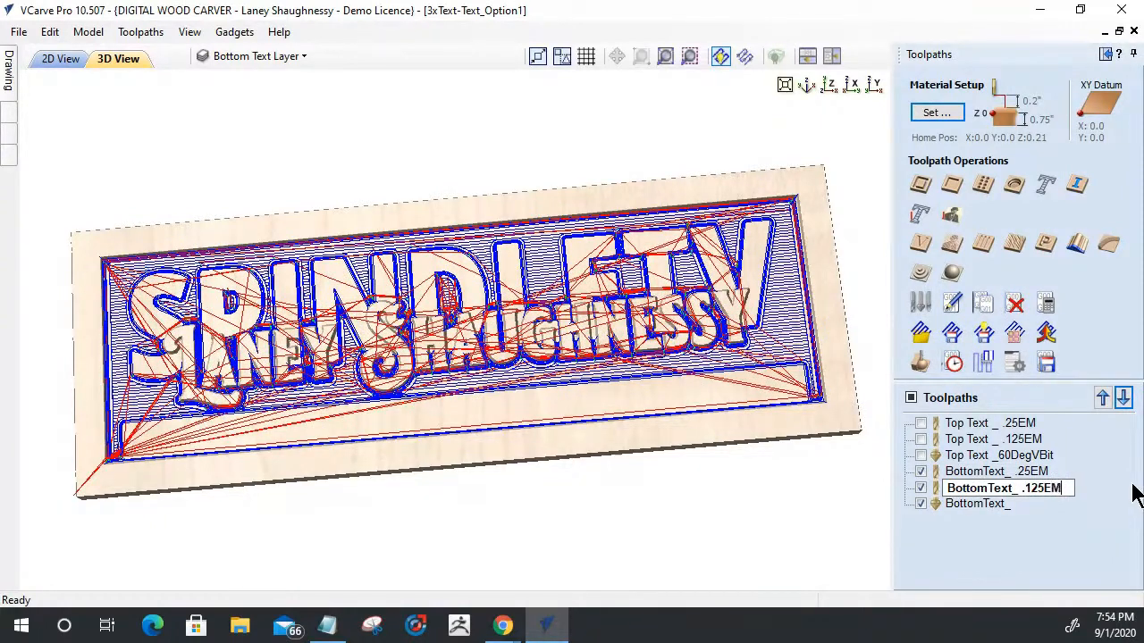
# - Rename the bottom text V-carve toolpath as BottomText_60DegVBit
pyautogui.click(993, 503)
pyautogui.rightClick(995, 504)
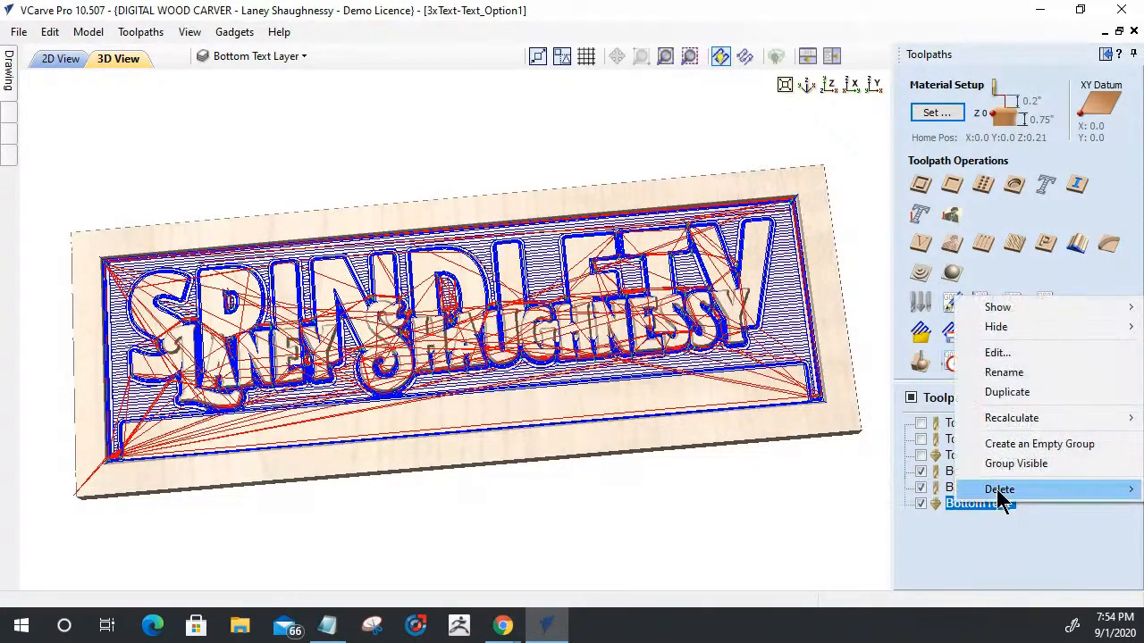
pyautogui.click(1026, 373)
pyautogui.click(1017, 508)
pyautogui.write('60DegB')
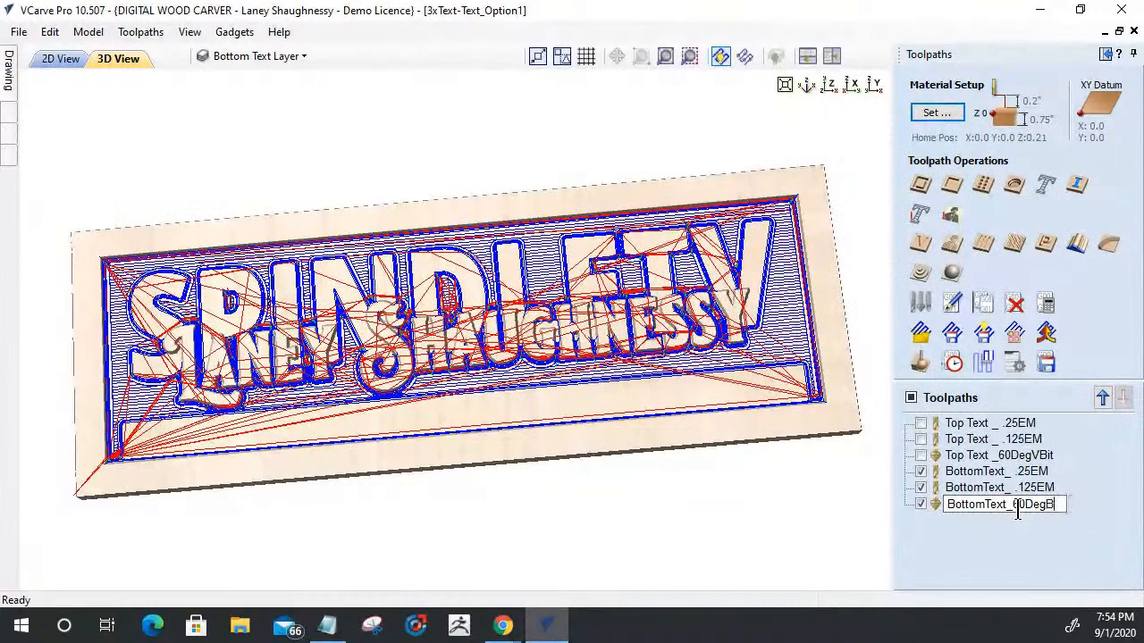
pyautogui.press('BackSpace')
pyautogui.write('VBBi')
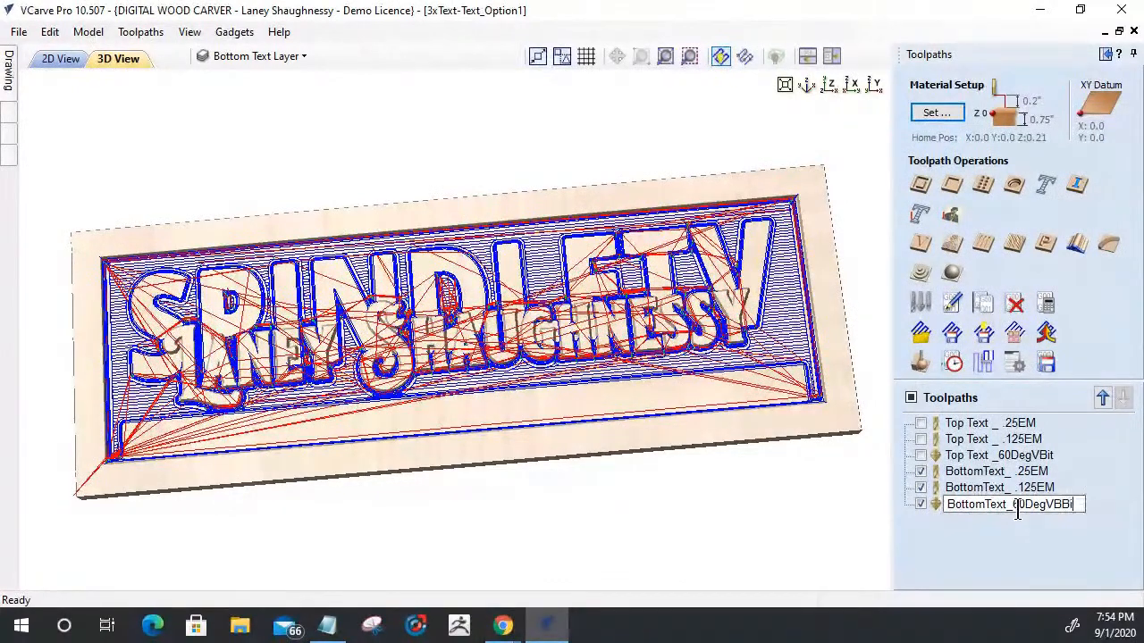
pyautogui.press('BackSpace')
pyautogui.press('BackSpace')
pyautogui.write('it')
pyautogui.click(947, 563)
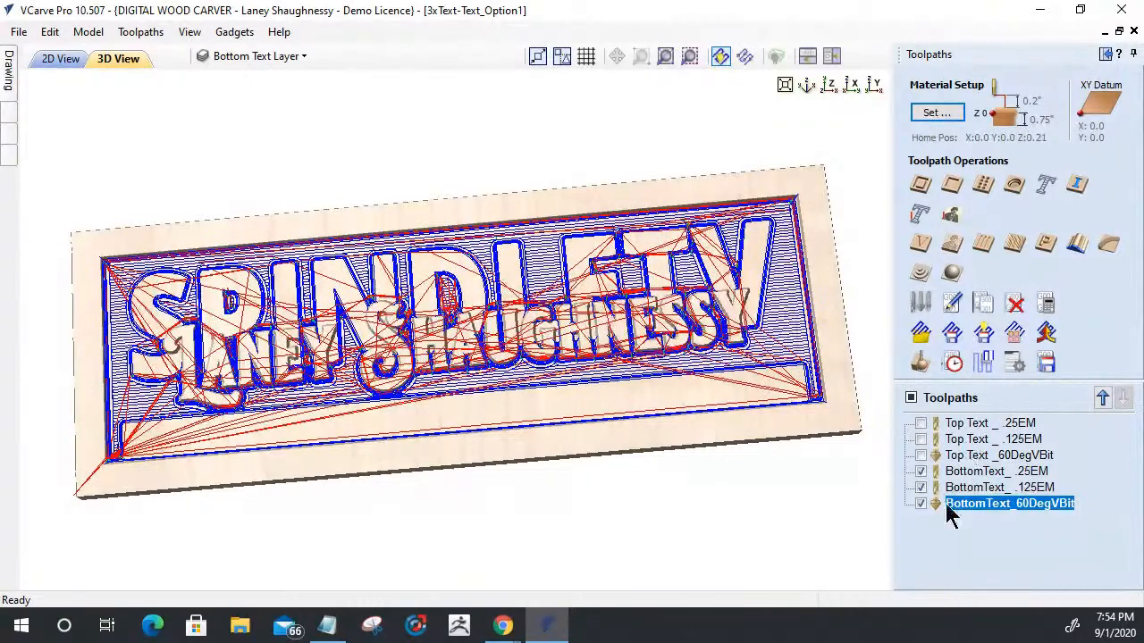
# - Simulate only the visible bottom text toolpaths on the maple block and close the preview
pyautogui.click(921, 368)
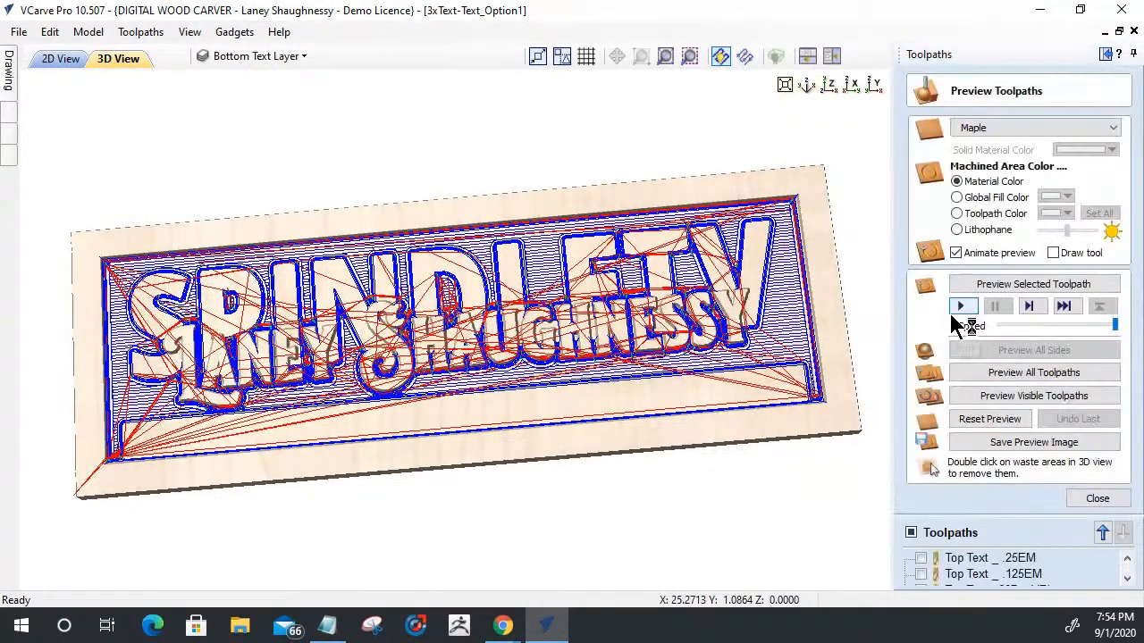
pyautogui.click(1026, 398)
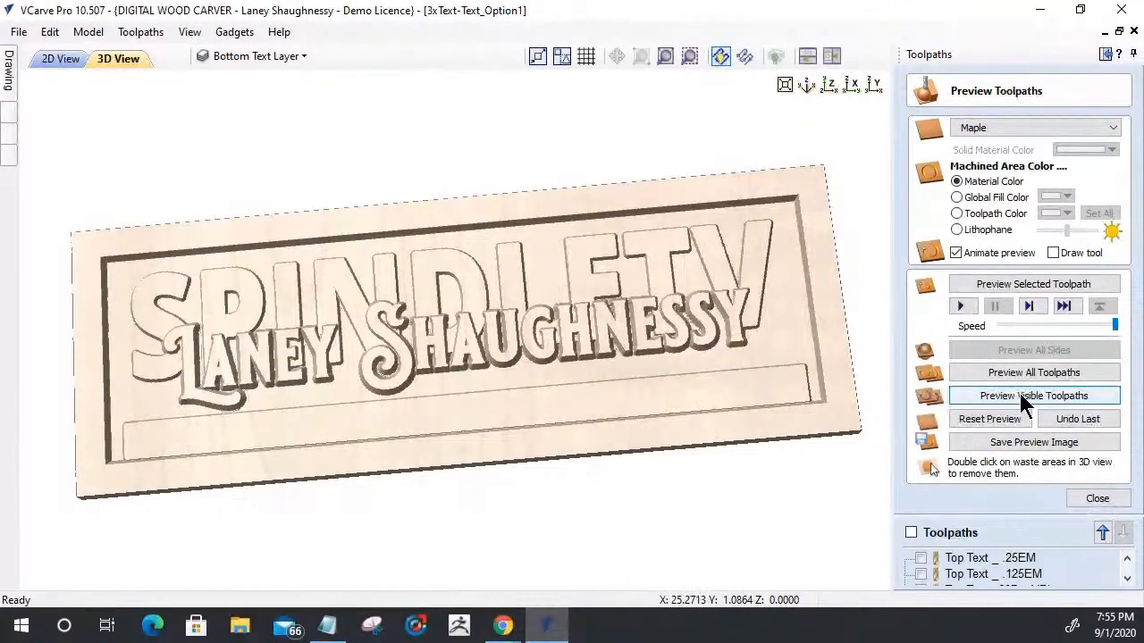
pyautogui.click(1096, 498)
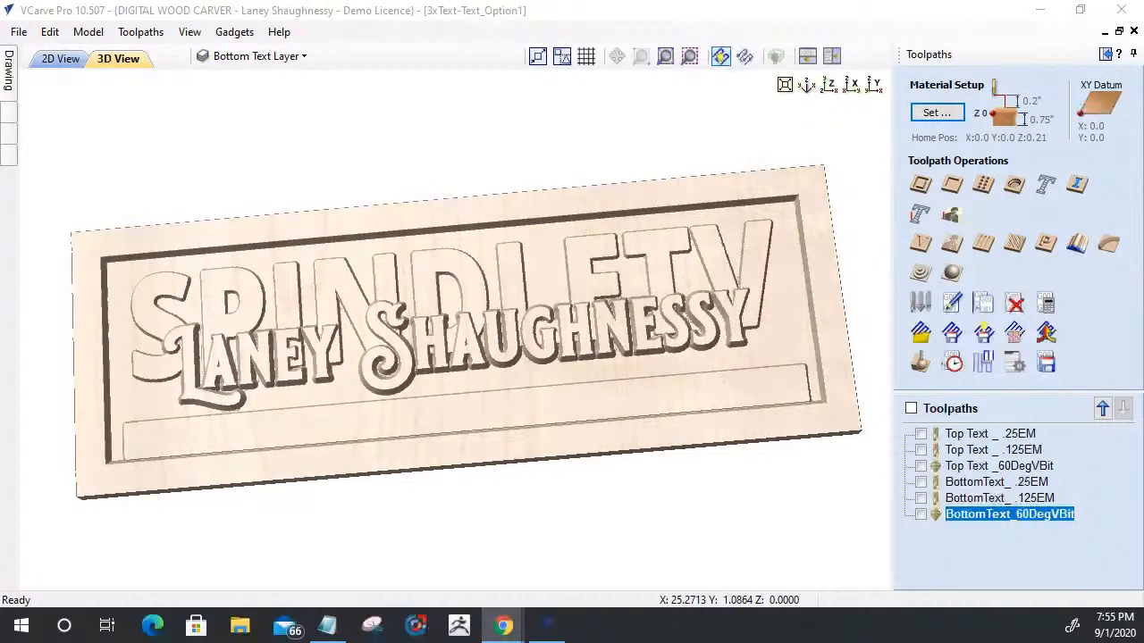
# - Review the cutting order and the tool used by each Top Text and BottomText toolpath in the list
pyautogui.click(984, 435)
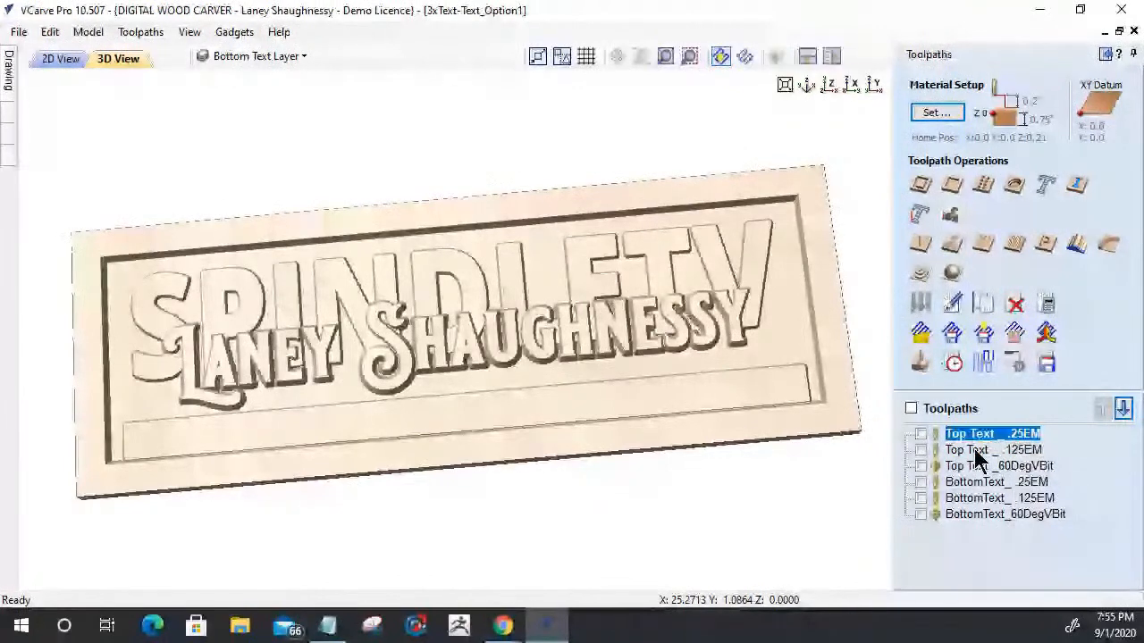
pyautogui.click(992, 451)
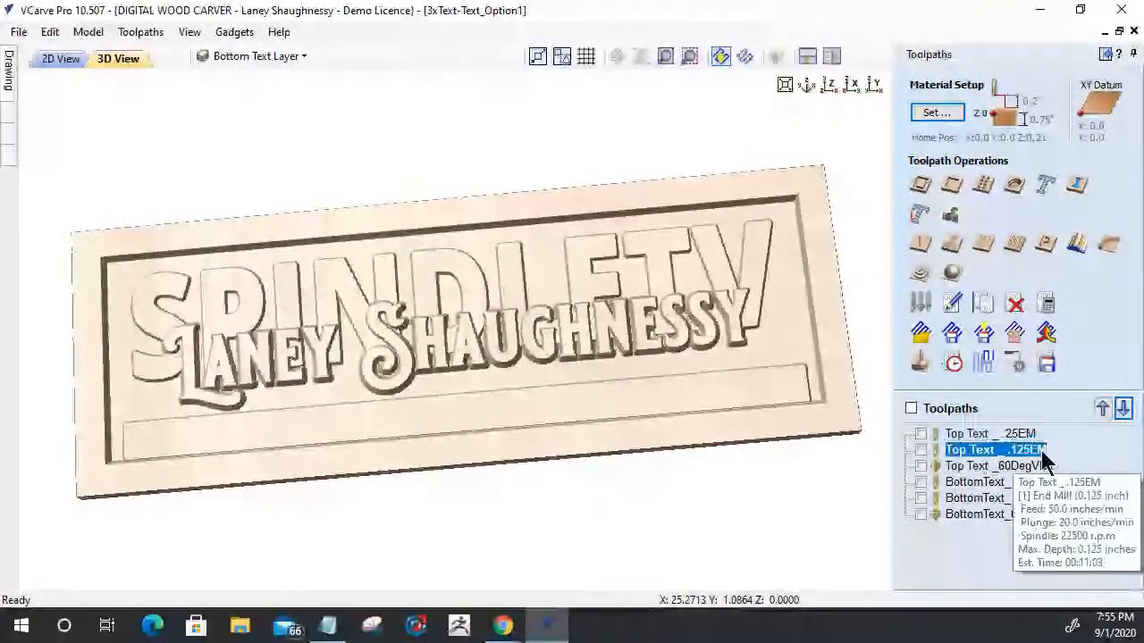
pyautogui.click(979, 467)
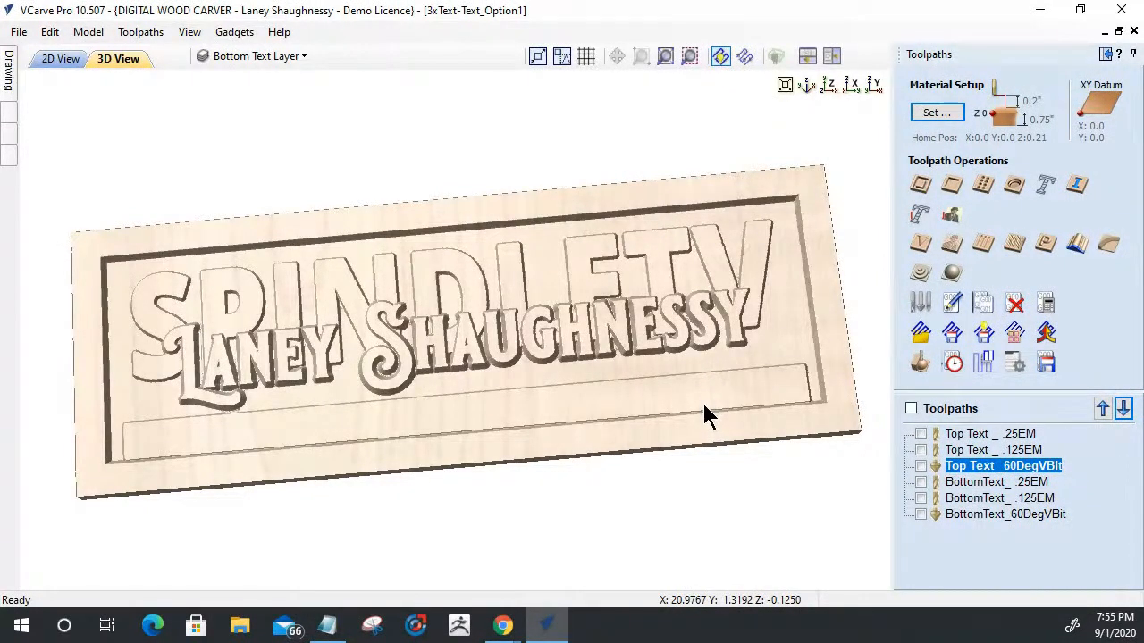
pyautogui.click(997, 483)
pyautogui.click(986, 501)
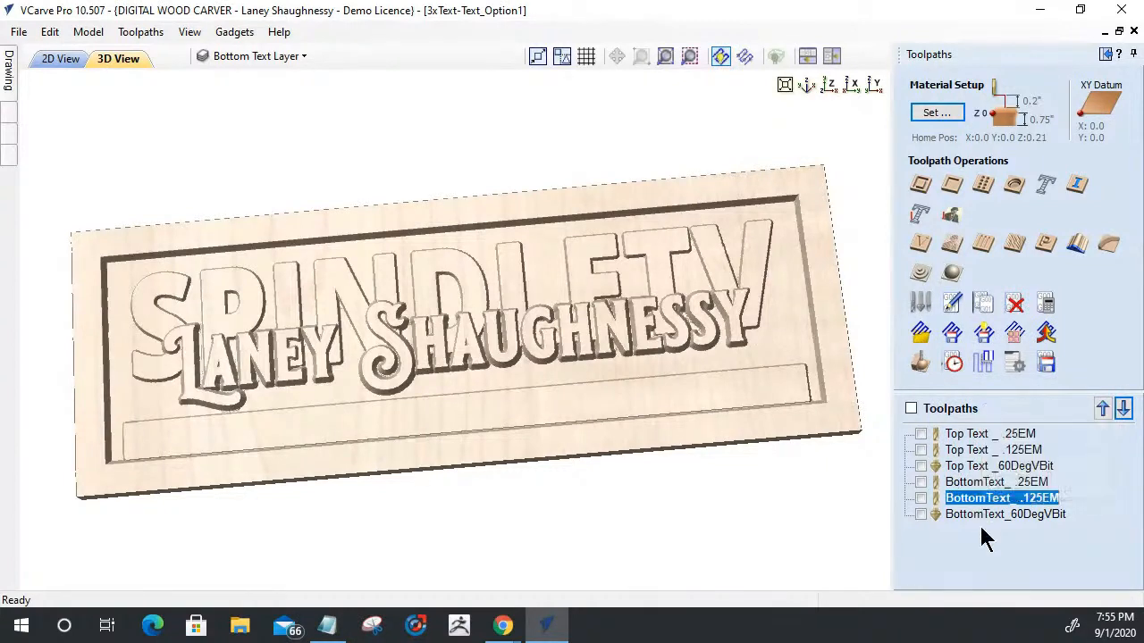
pyautogui.click(983, 515)
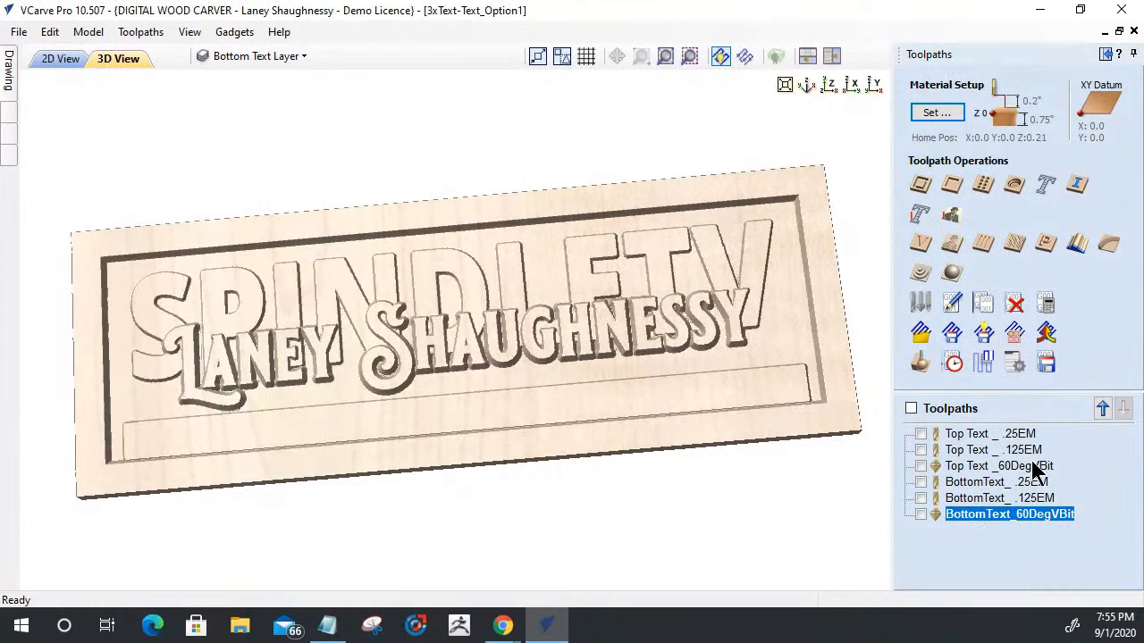
pyautogui.moveTo(981, 470)
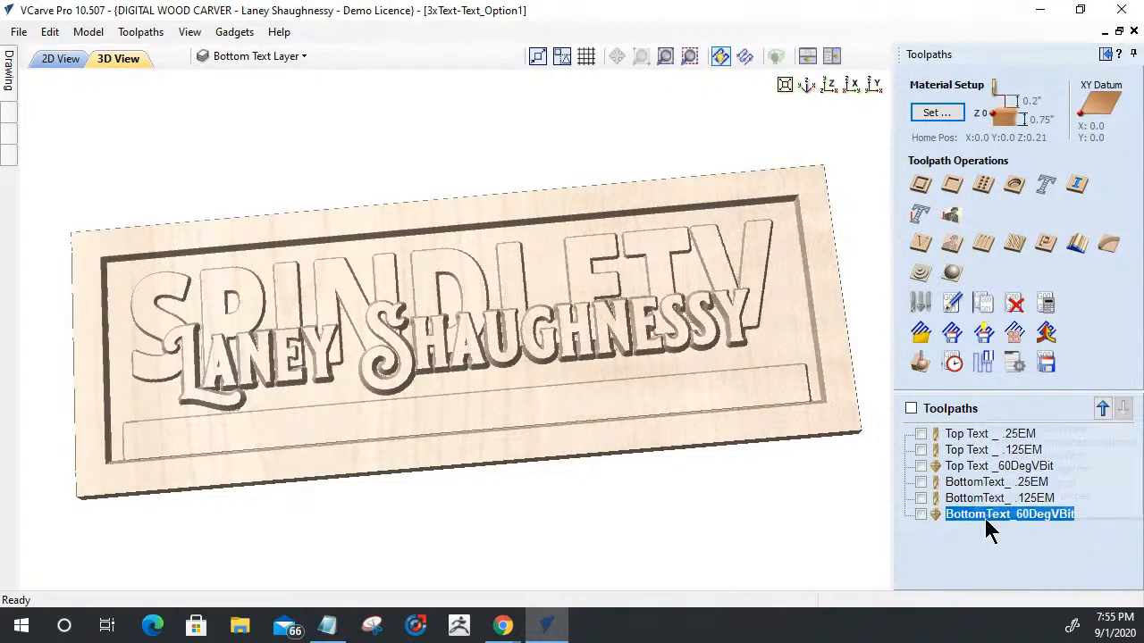
pyautogui.moveTo(988, 520)
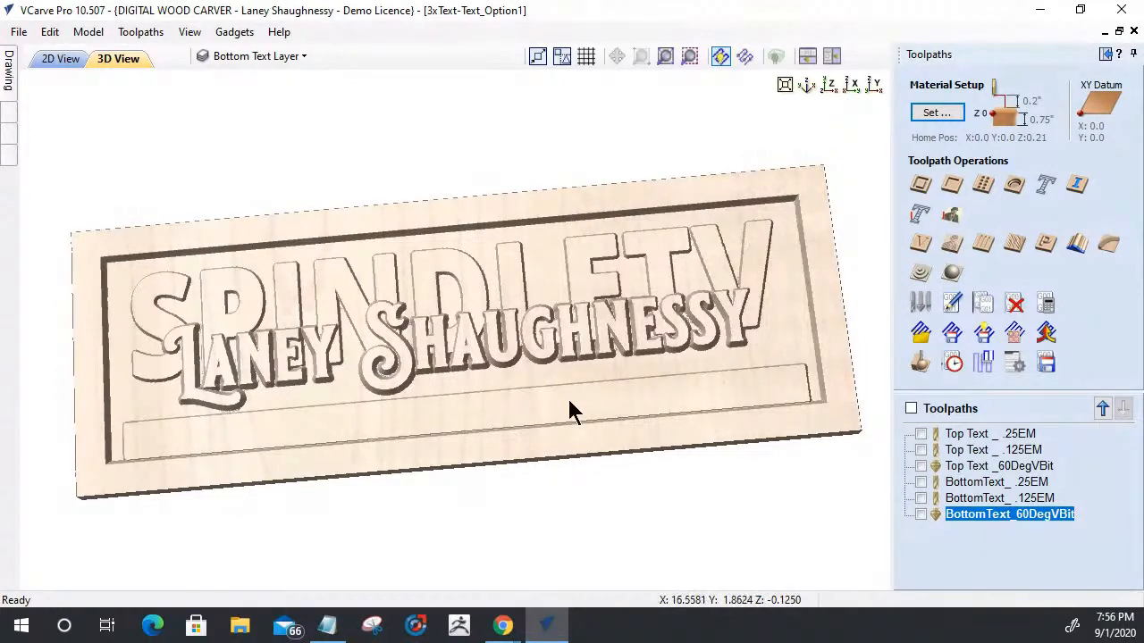
pyautogui.click(954, 438)
pyautogui.click(976, 488)
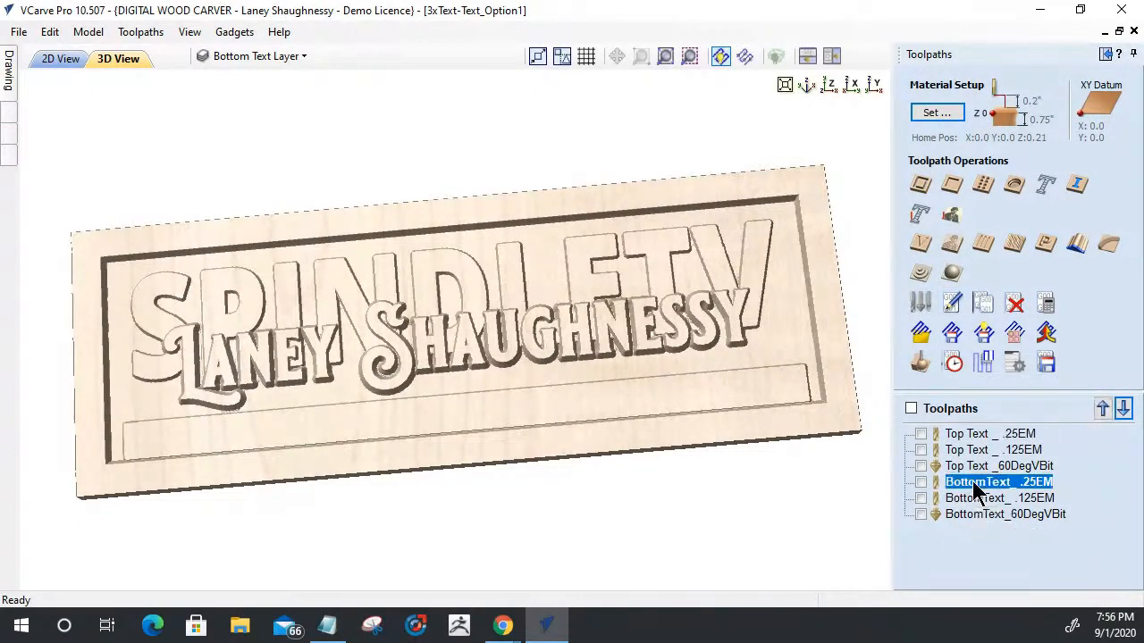
# - Compare the .25EM, .125EM and 60DegVBit toolpaths of the top text with their bottom text counterparts in the list
pyautogui.click(955, 435)
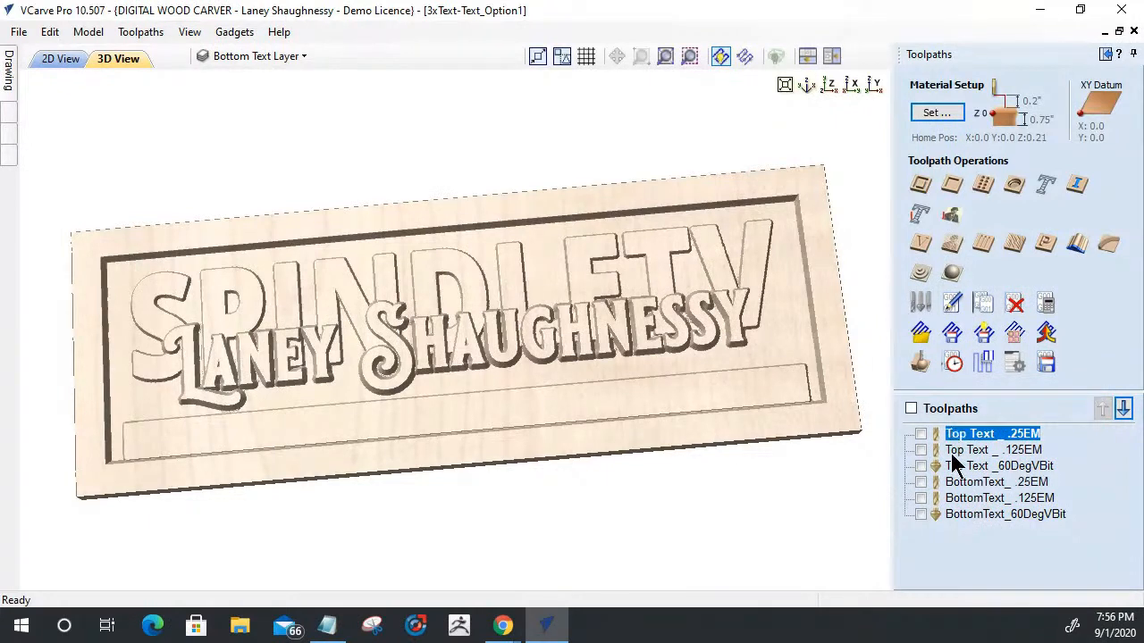
pyautogui.click(960, 484)
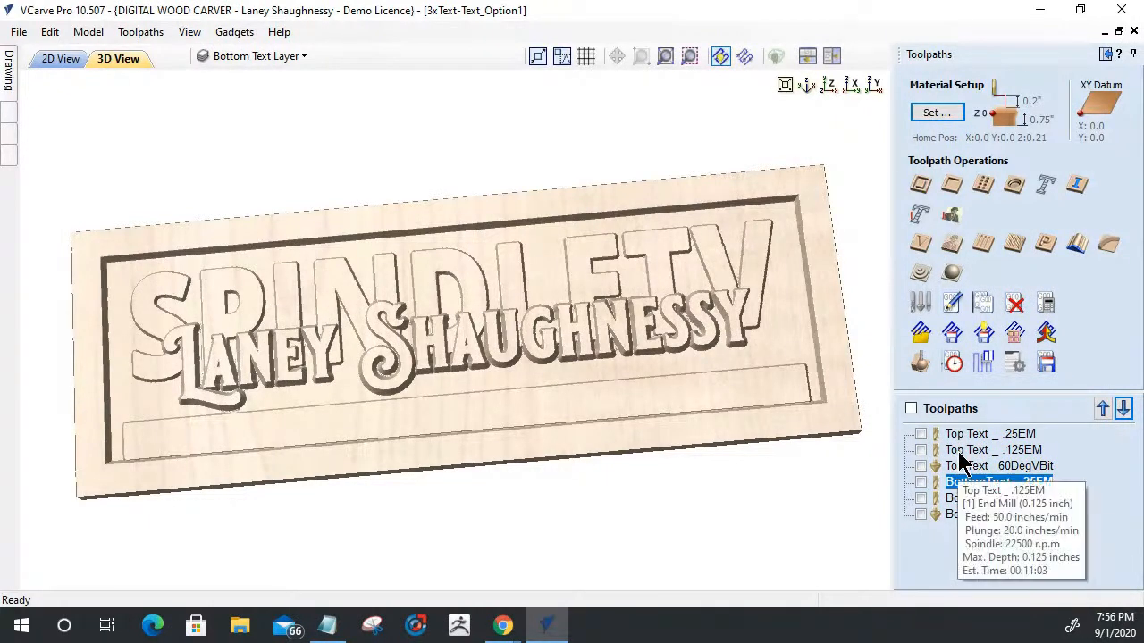
pyautogui.click(965, 450)
pyautogui.click(967, 500)
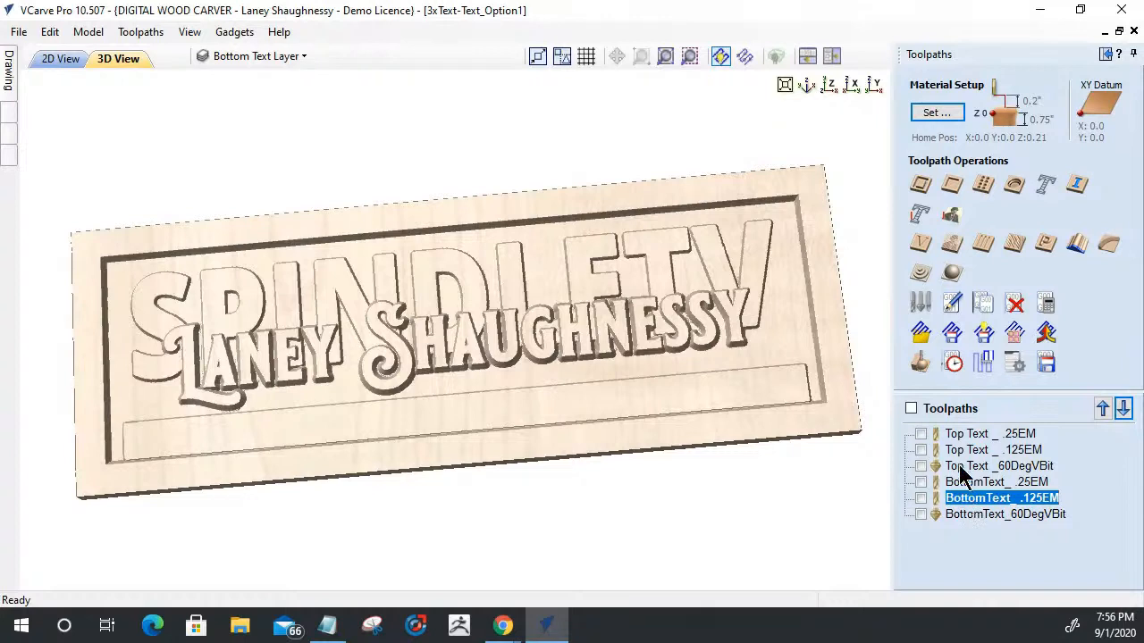
pyautogui.click(952, 467)
pyautogui.click(959, 517)
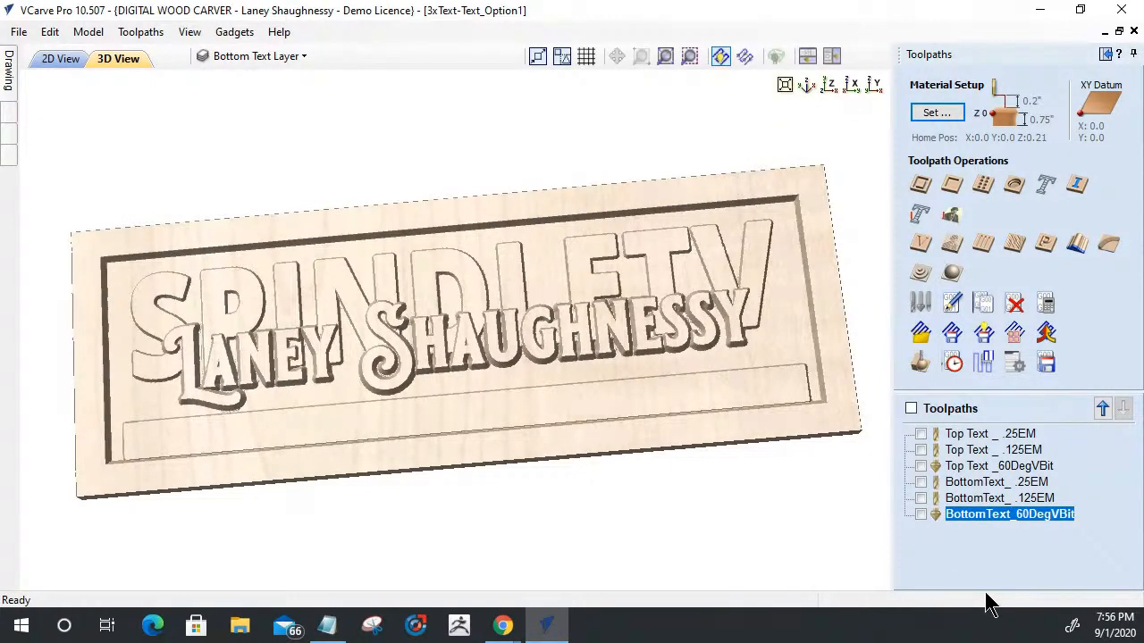
# - Start a V-Carve toolpath on the "Your Source For CAD/CAM Training Videos" text and its outer border in the 2D drawing
pyautogui.click(61, 58)
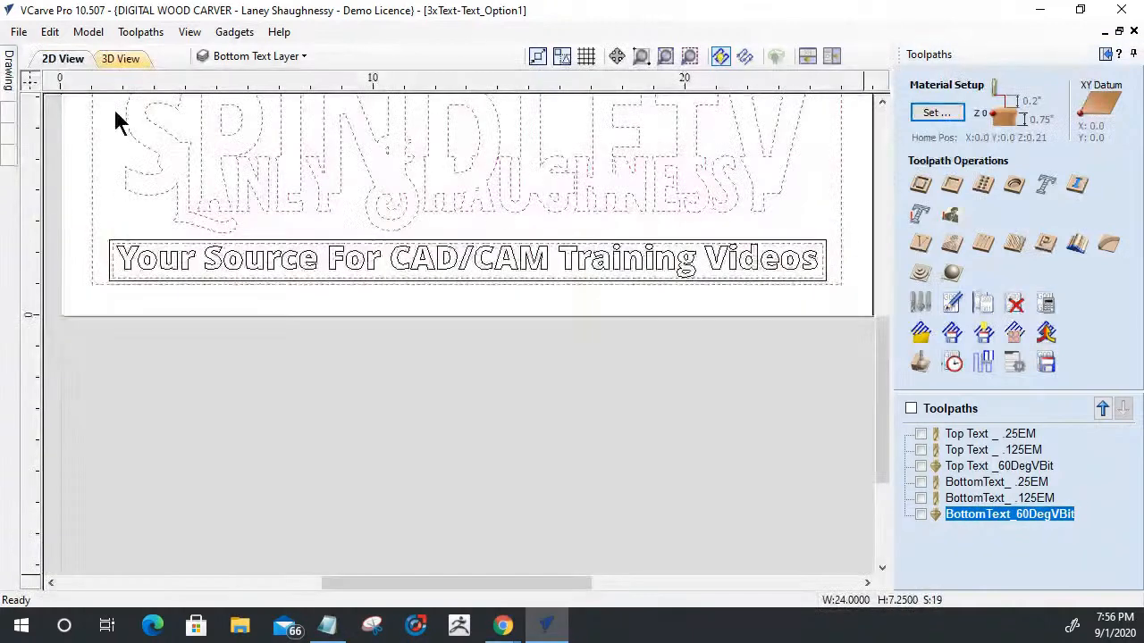
pyautogui.scroll(1, 448, 224)
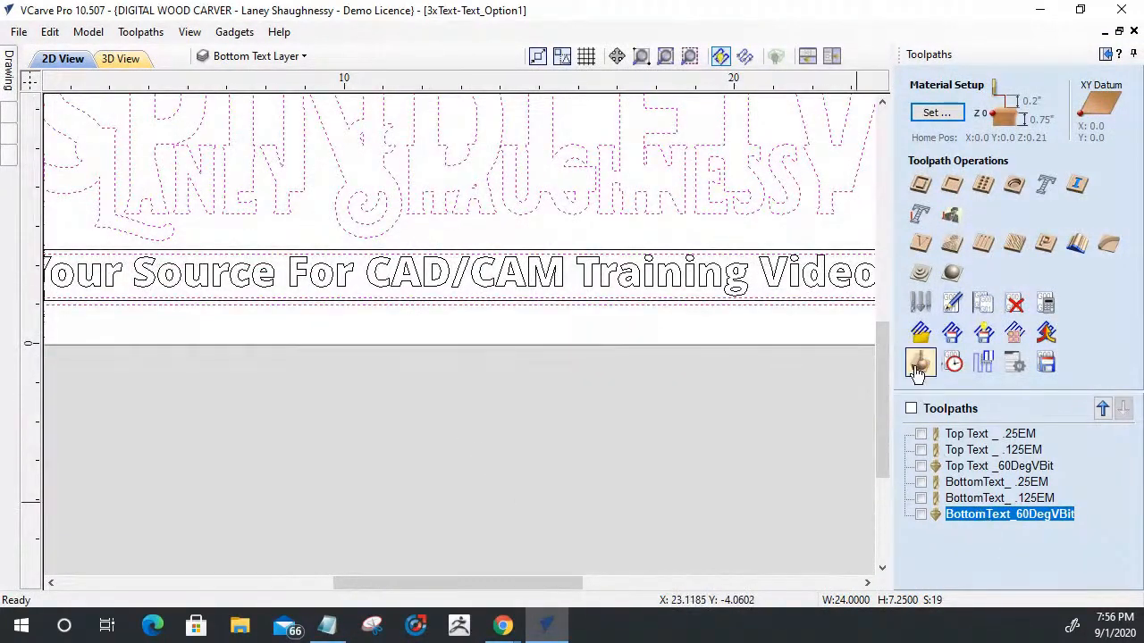
pyautogui.click(921, 243)
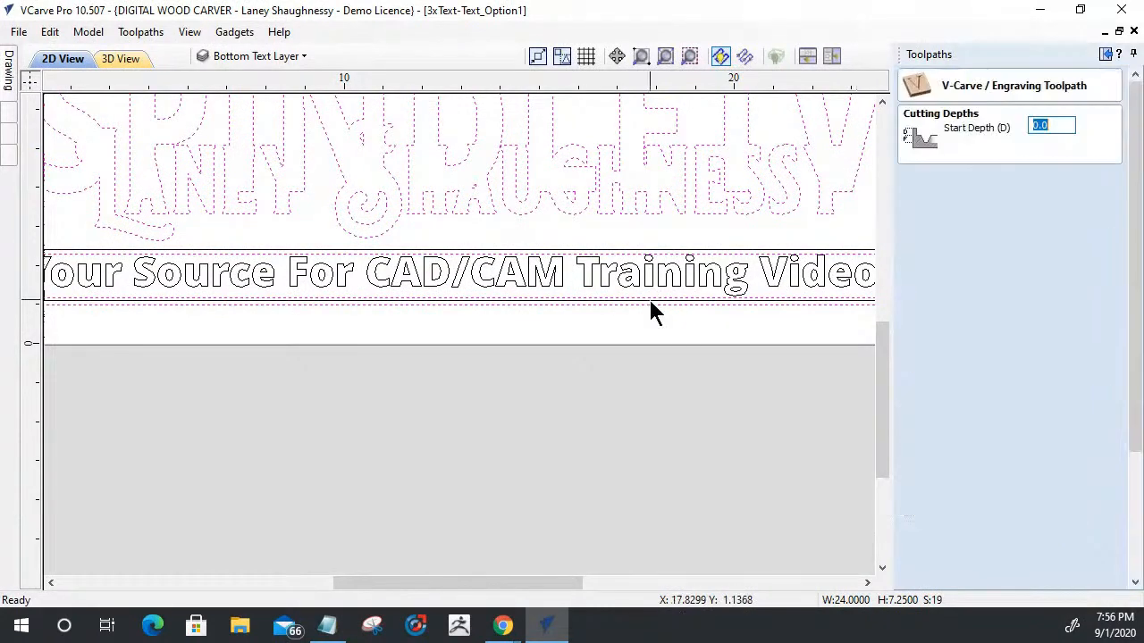
pyautogui.scroll(1, 630, 323)
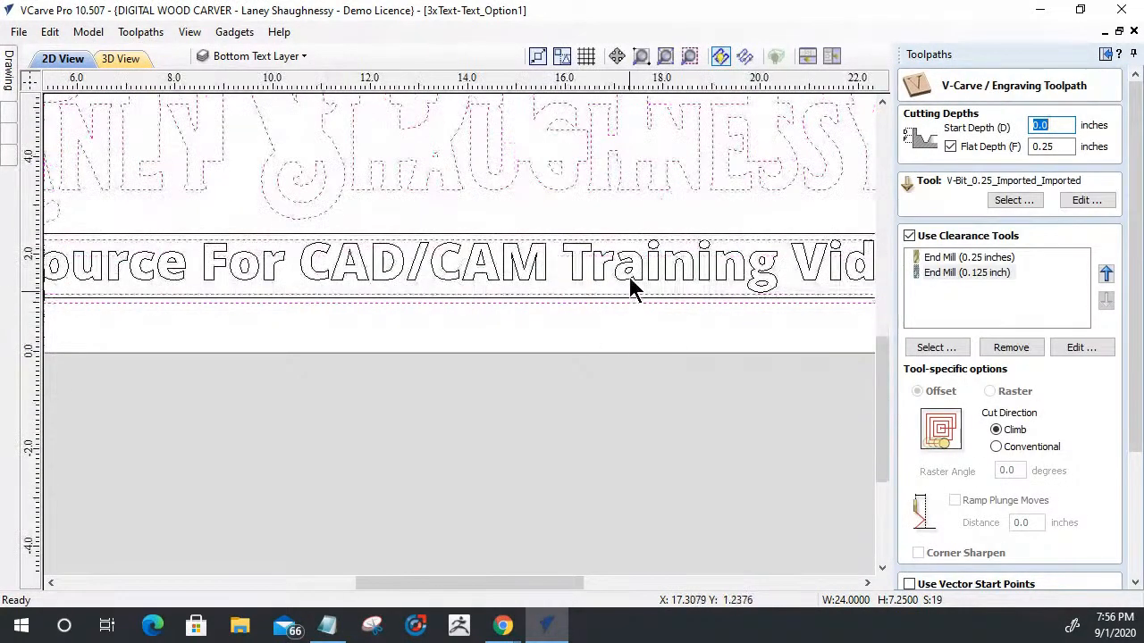
pyautogui.click(647, 243)
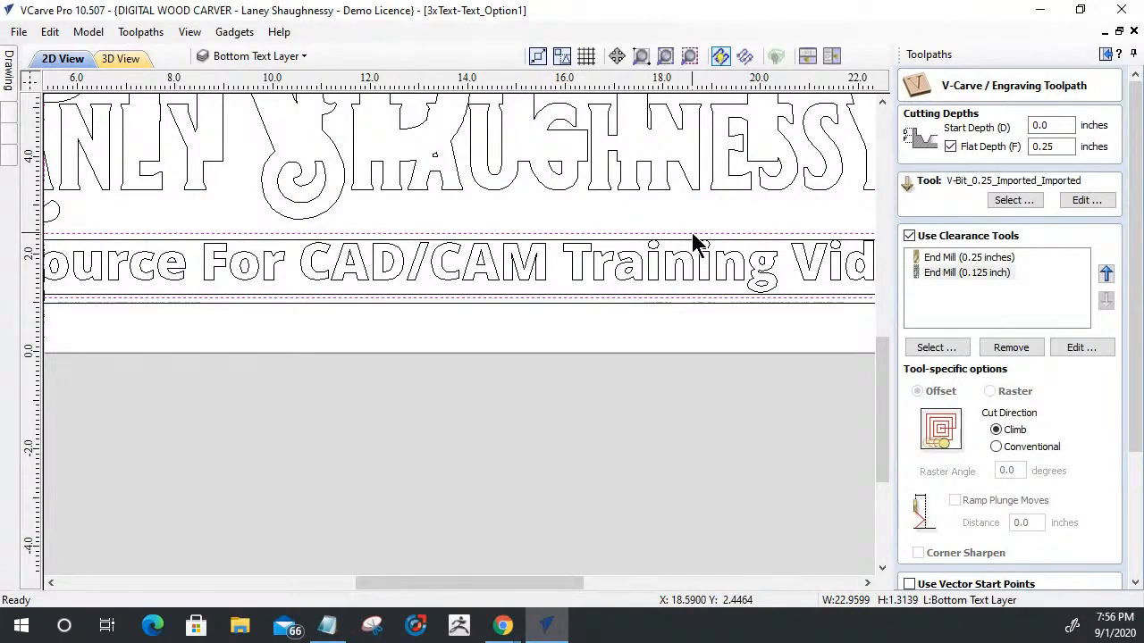
pyautogui.click(700, 264)
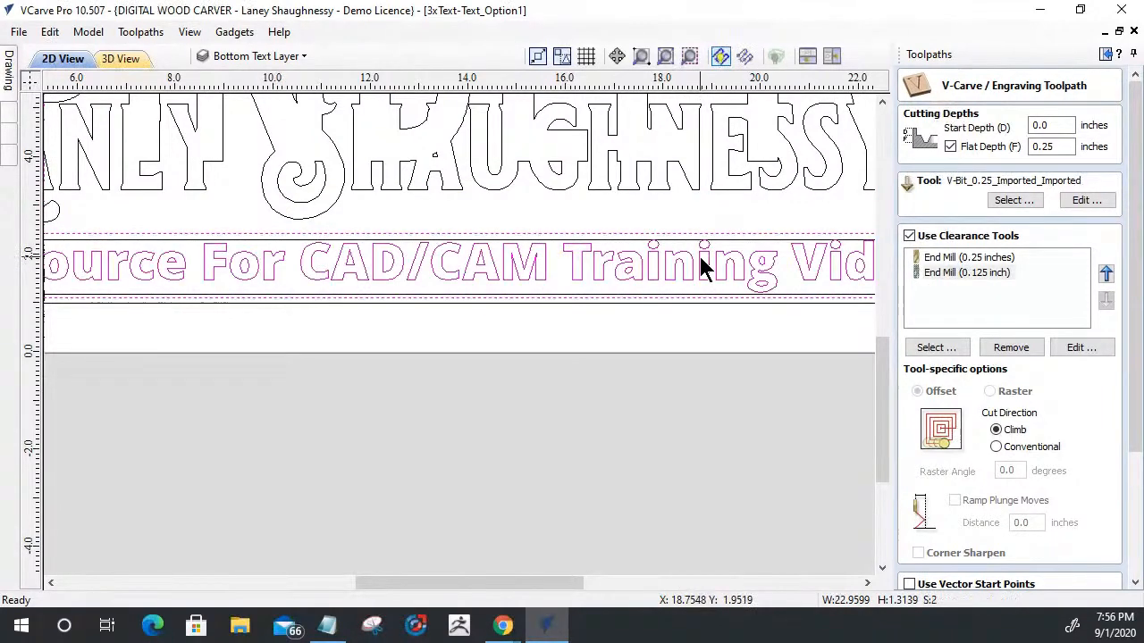
pyautogui.scroll(-2, 702, 265)
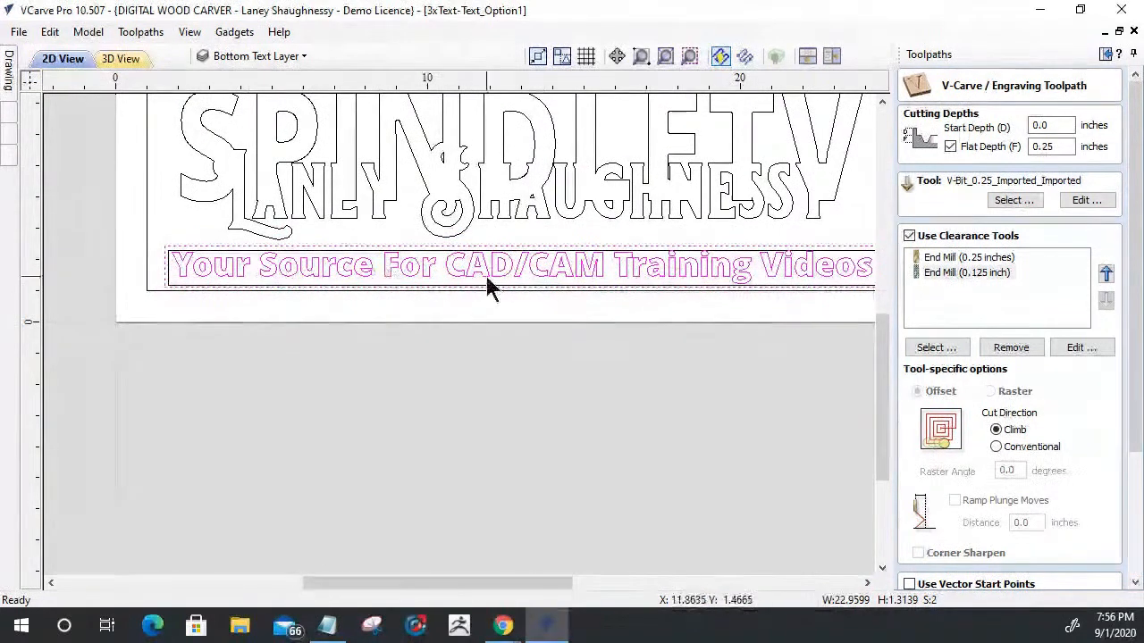
# - Set the V-Carve toolpath's start depth to 0.125 inches and enable a flat depth of 0.125 inches
pyautogui.click(950, 147)
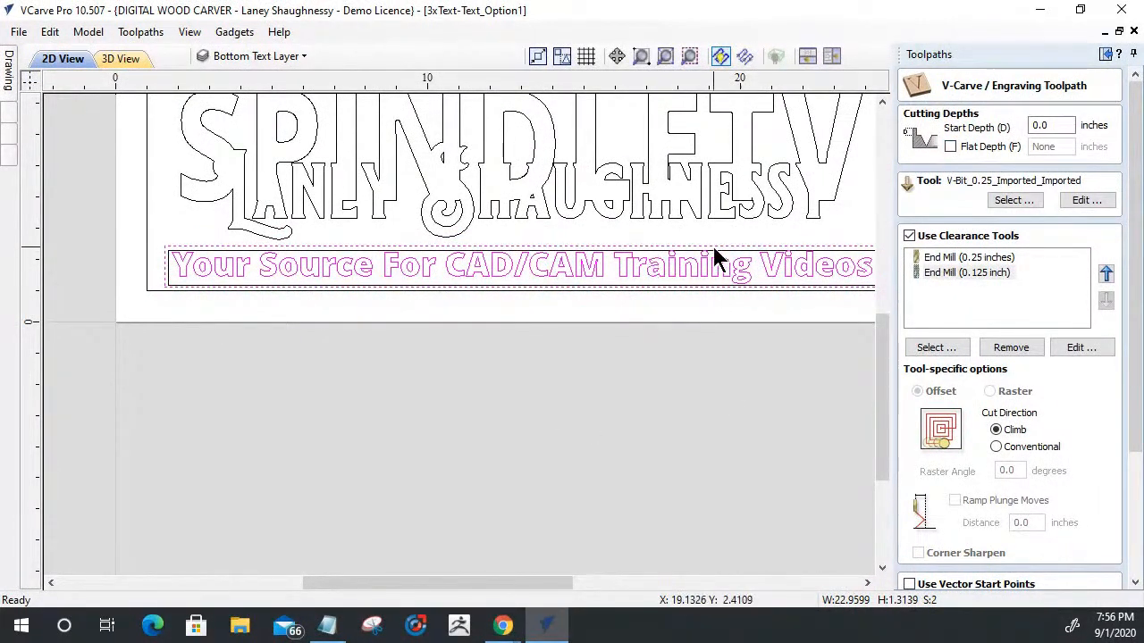
pyautogui.doubleClick(1041, 125)
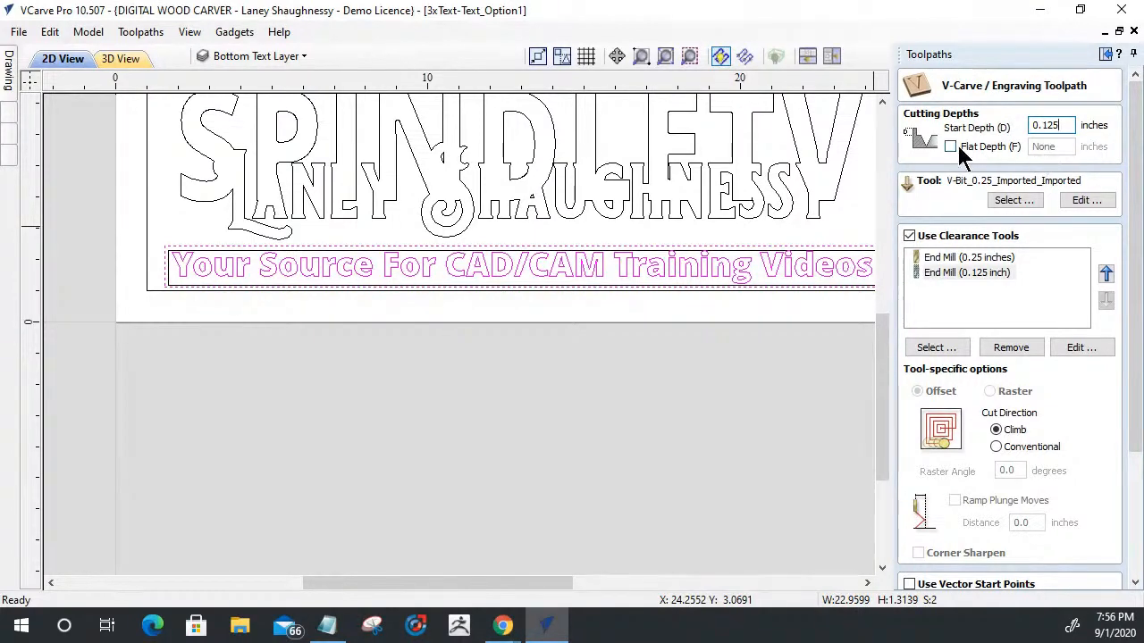
pyautogui.click(950, 147)
pyautogui.doubleClick(1063, 149)
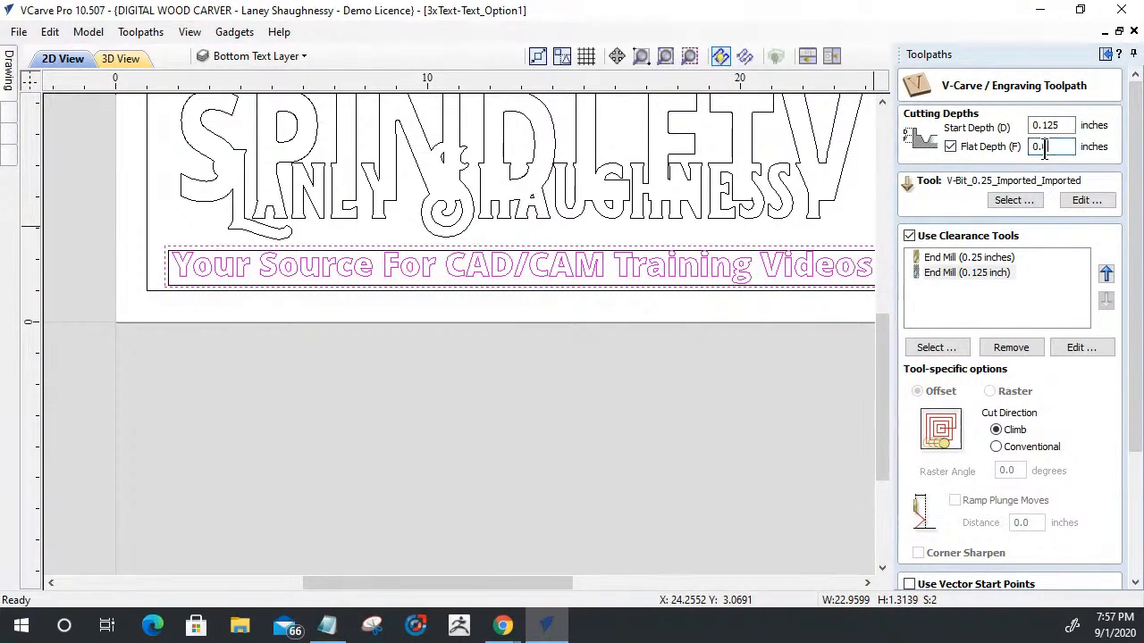
pyautogui.write('0.125')
pyautogui.doubleClick(1056, 125)
pyautogui.doubleClick(1041, 147)
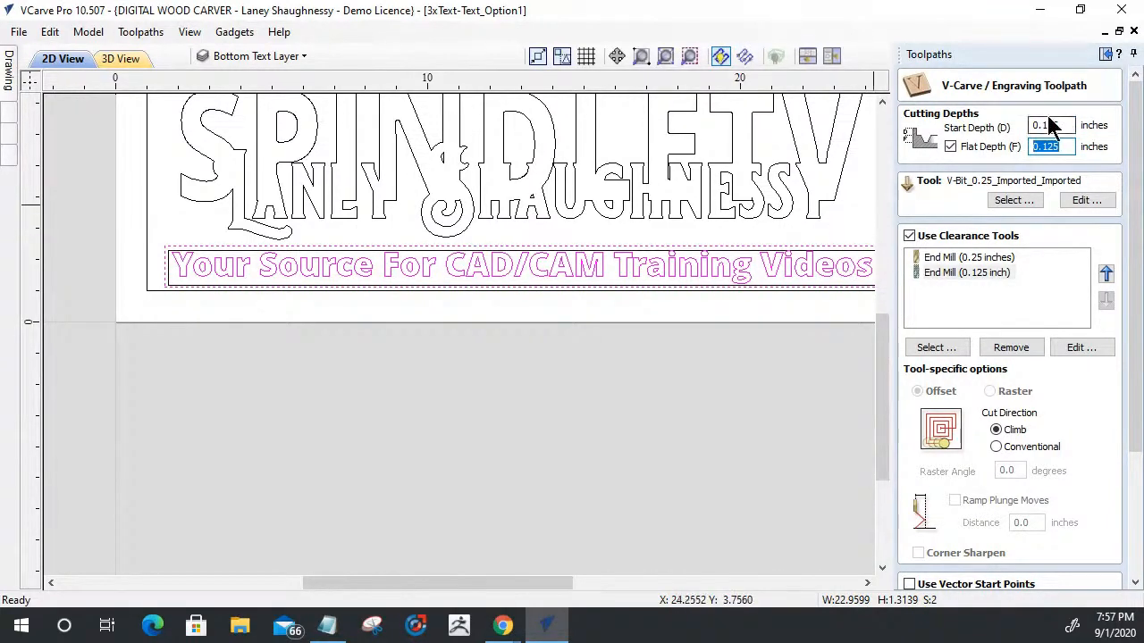
pyautogui.hotkey('shift', 'Tab')
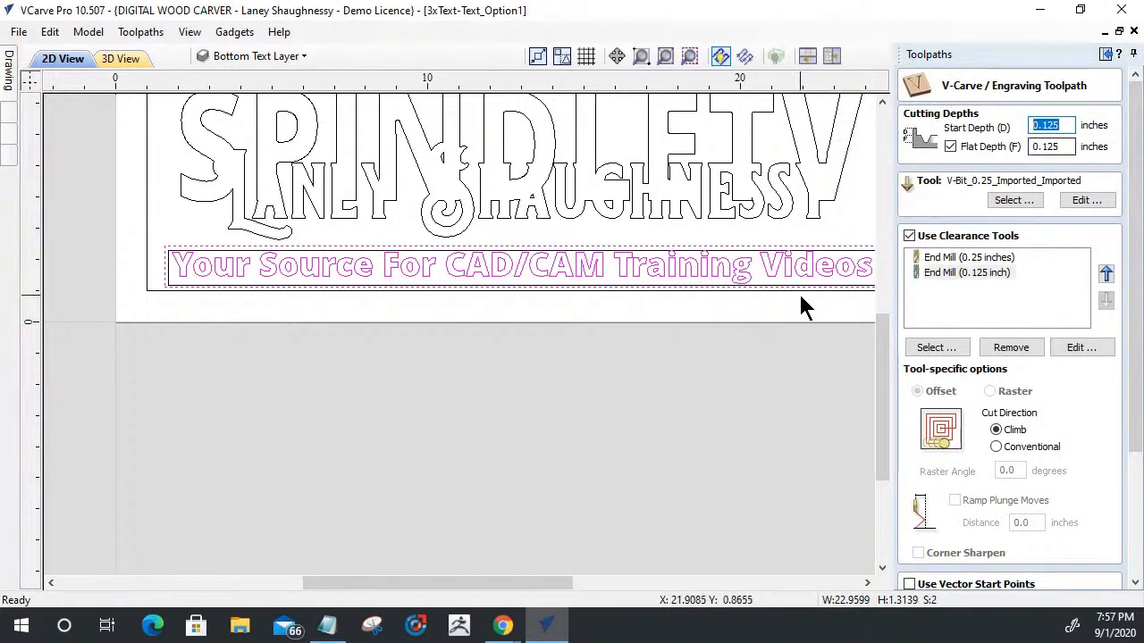
# - Check the recessed tagline panel in the 3D preview and review the remaining V-Carve toolpath settings
pyautogui.click(121, 58)
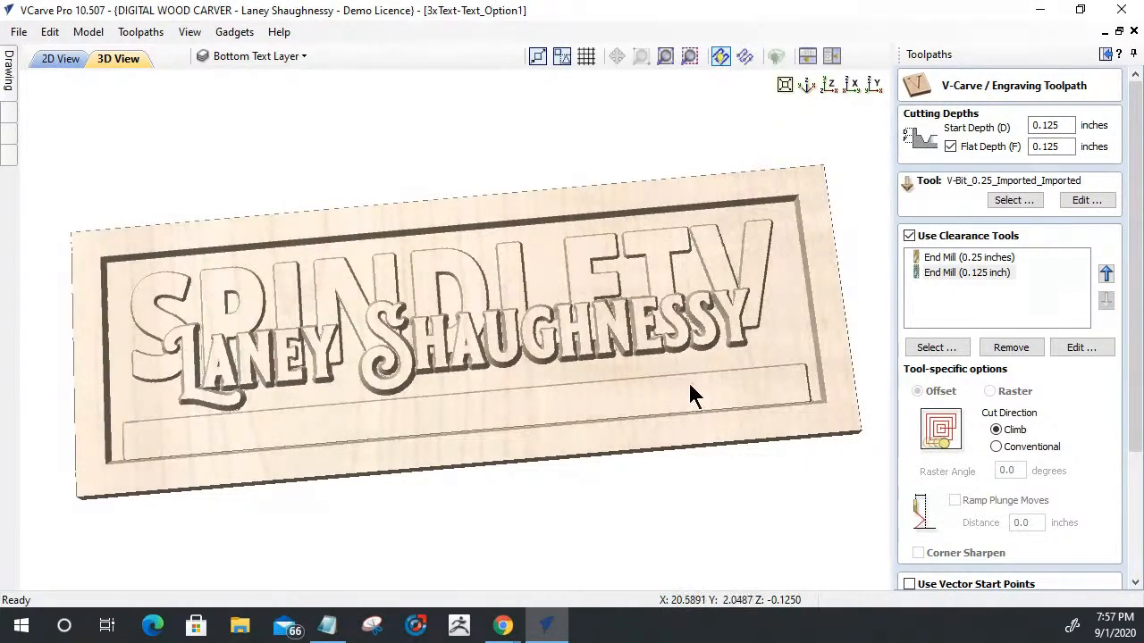
pyautogui.doubleClick(1047, 146)
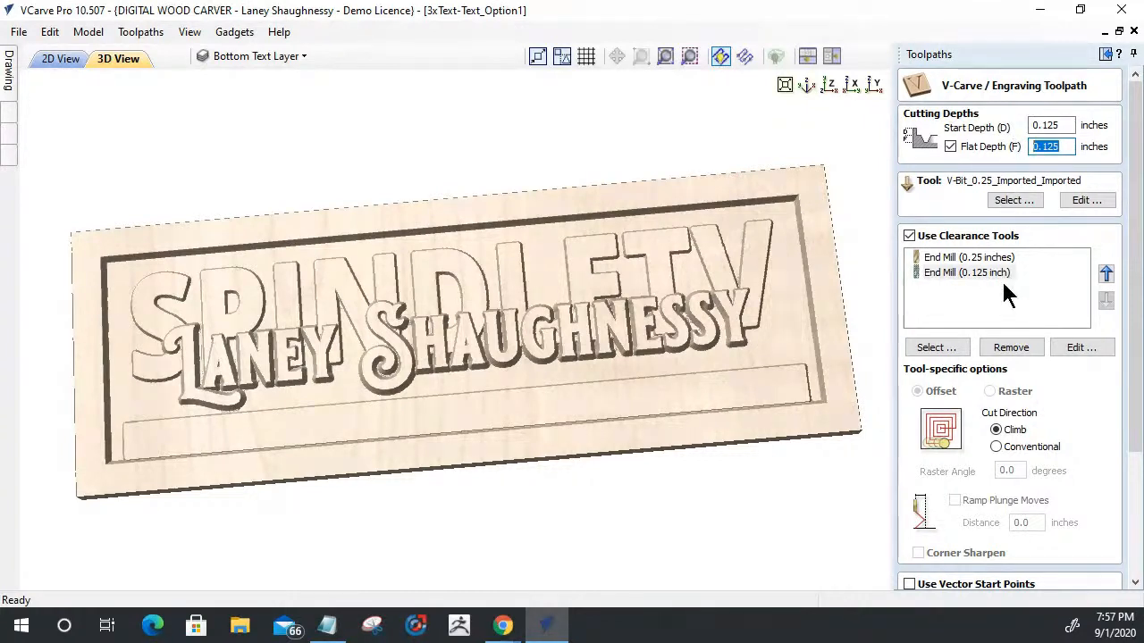
pyautogui.moveTo(1132, 405); pyautogui.dragTo(1115, 538)
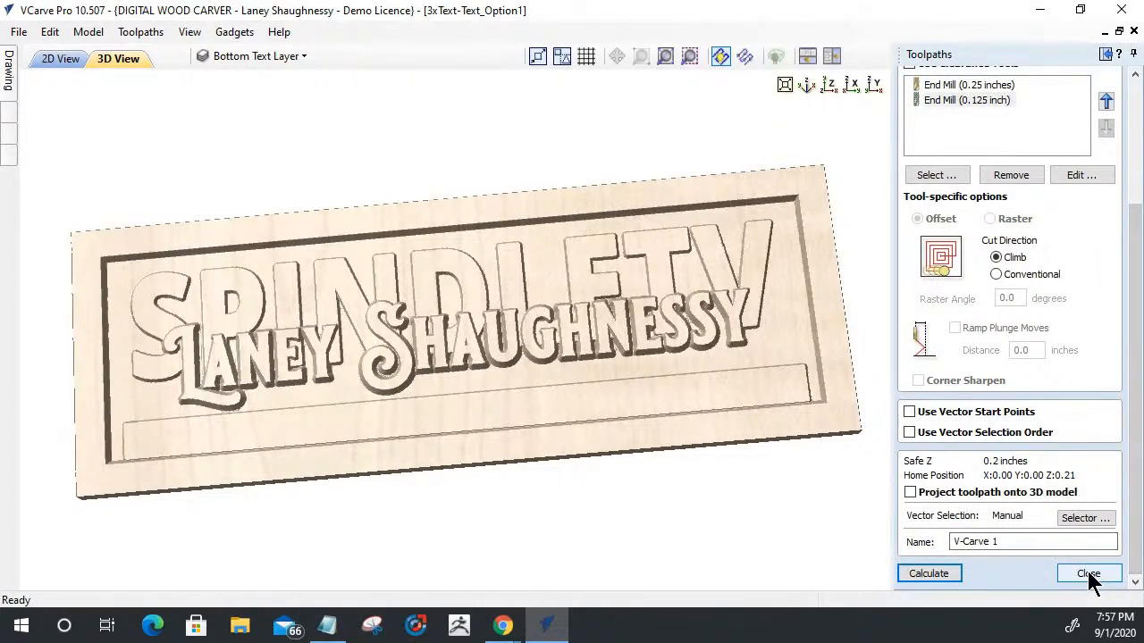
pyautogui.moveTo(1131, 496); pyautogui.dragTo(1134, 277)
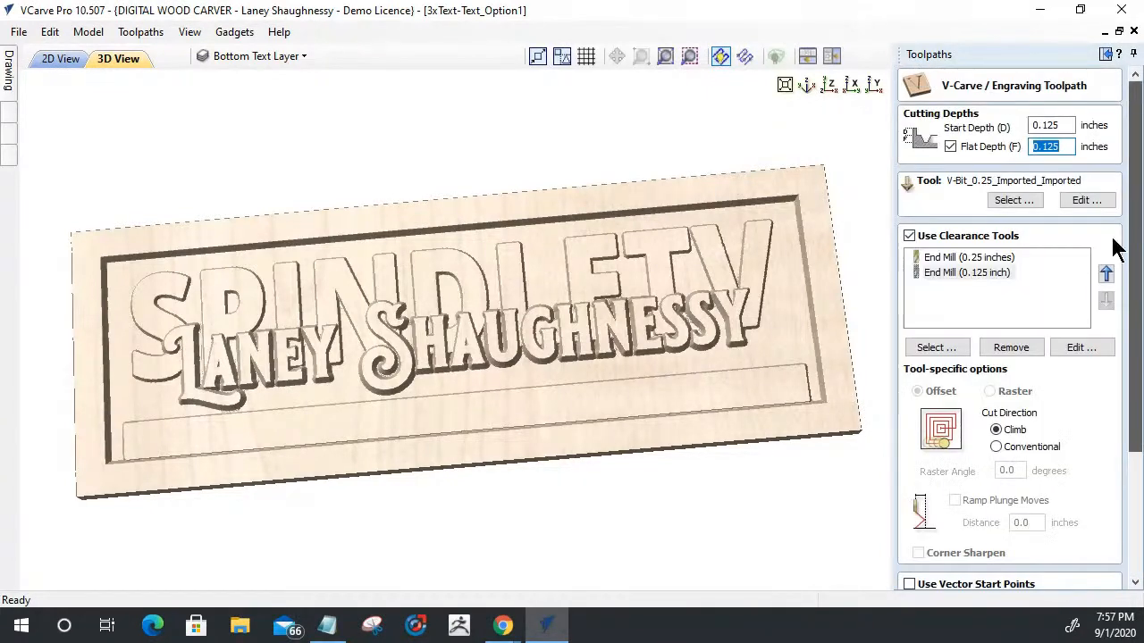
# - Remove the 0.25 inch end mill from the clearance tools and set the 0.125 inch end mill's clearing to Raster
pyautogui.click(59, 59)
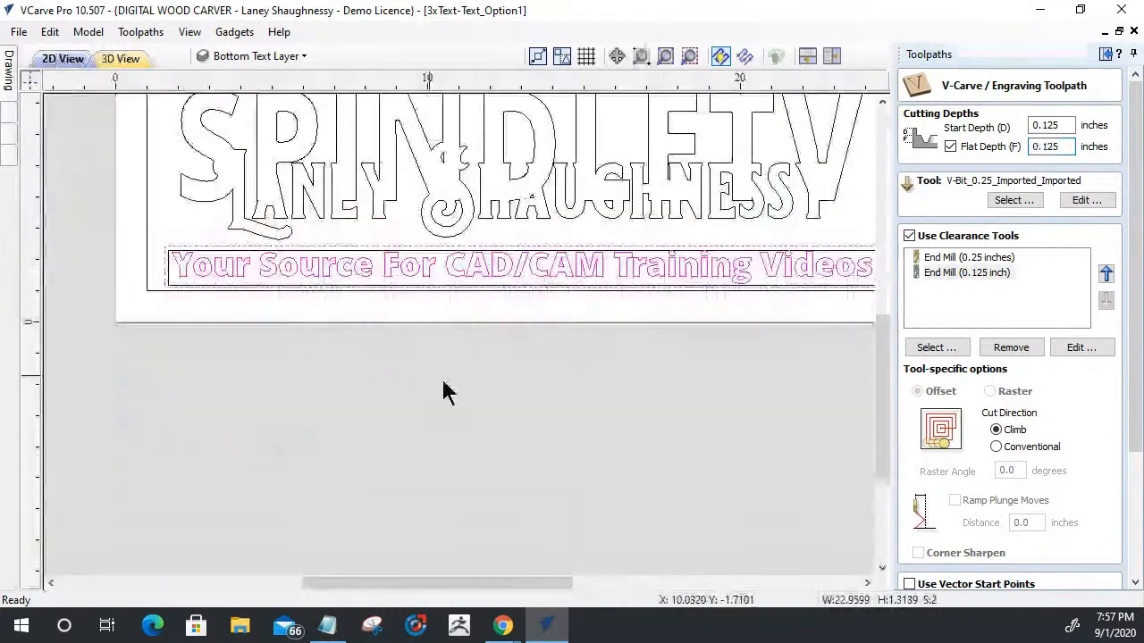
pyautogui.click(962, 259)
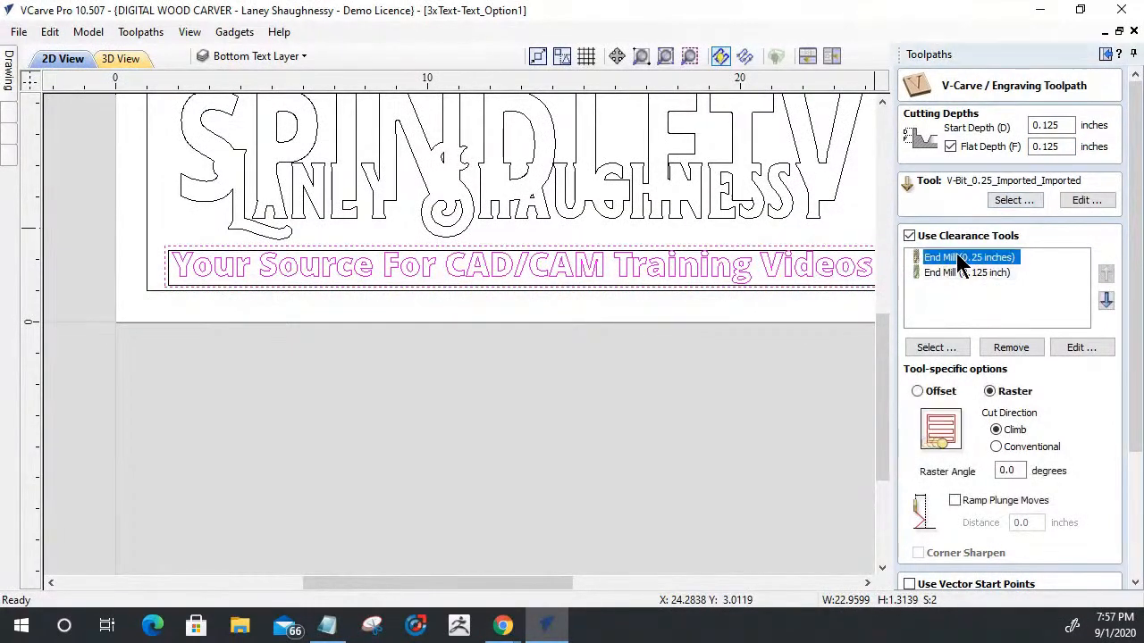
pyautogui.click(1011, 347)
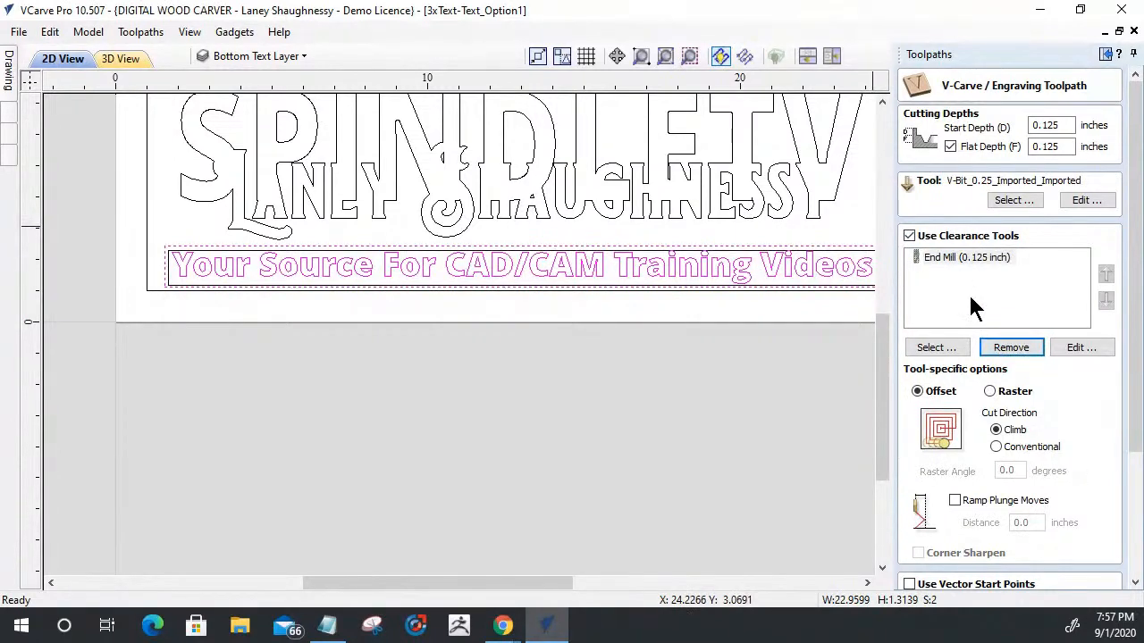
pyautogui.click(990, 391)
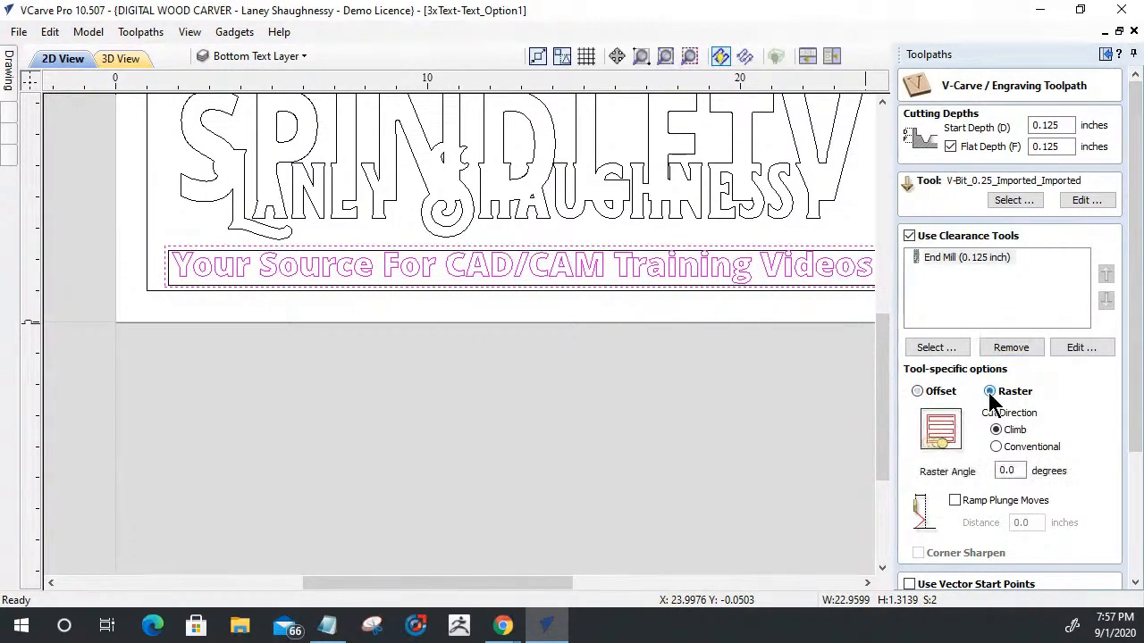
# - Name the tagline V-Carve toolpath ThirdText_ and calculate it
pyautogui.scroll(-3, 1118, 358)
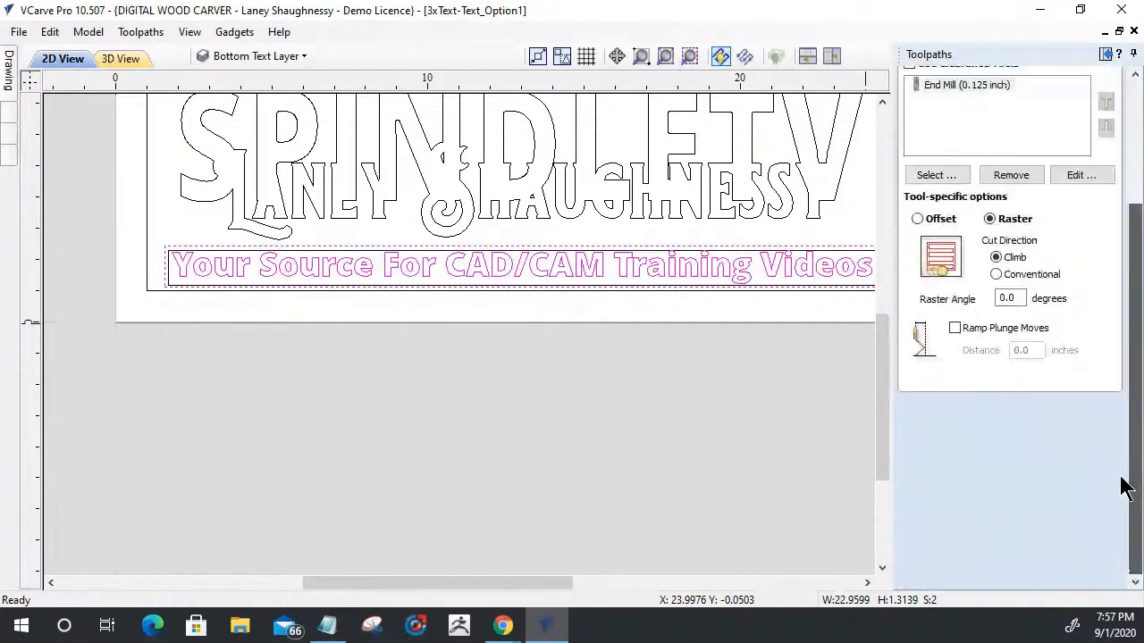
pyautogui.moveTo(999, 542); pyautogui.dragTo(915, 546)
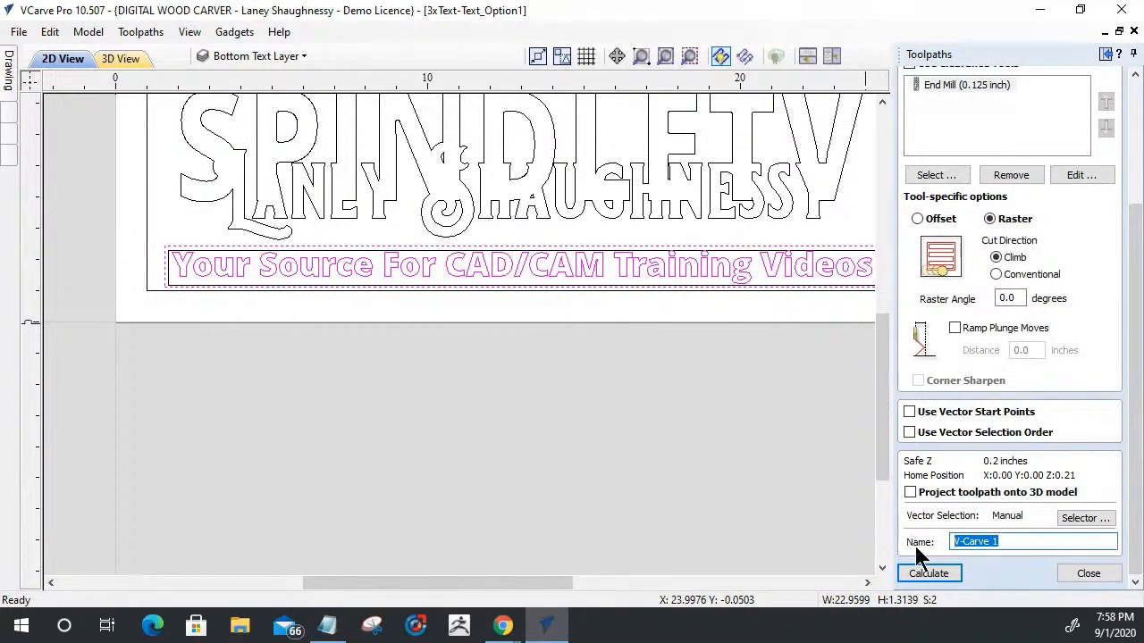
pyautogui.write('Lower')
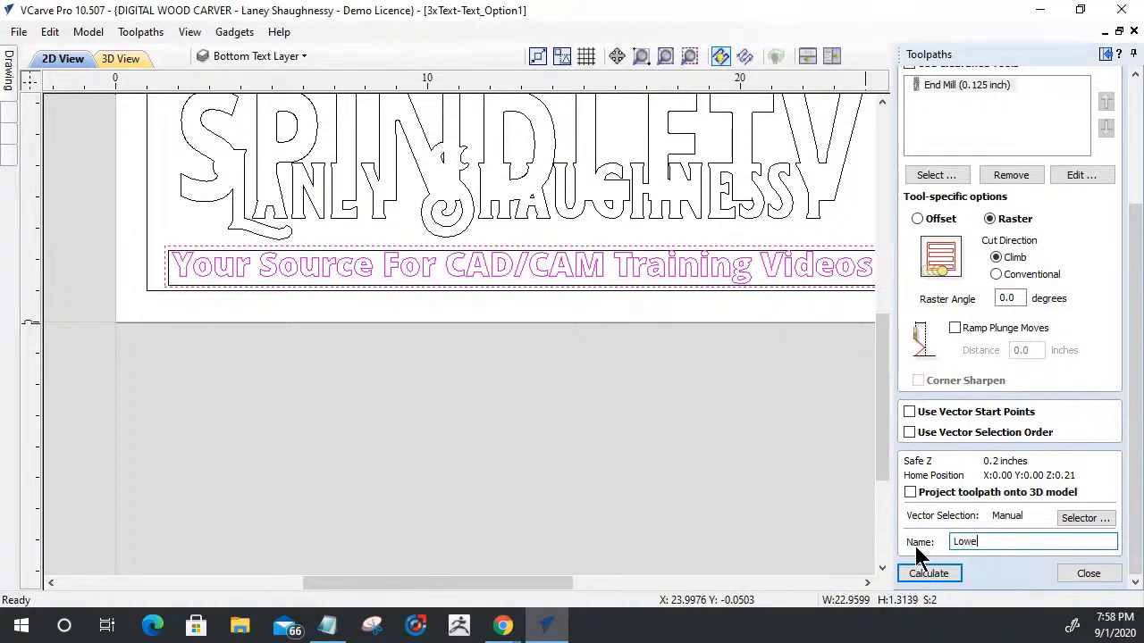
pyautogui.write('ThirdText_')
pyautogui.click(913, 573)
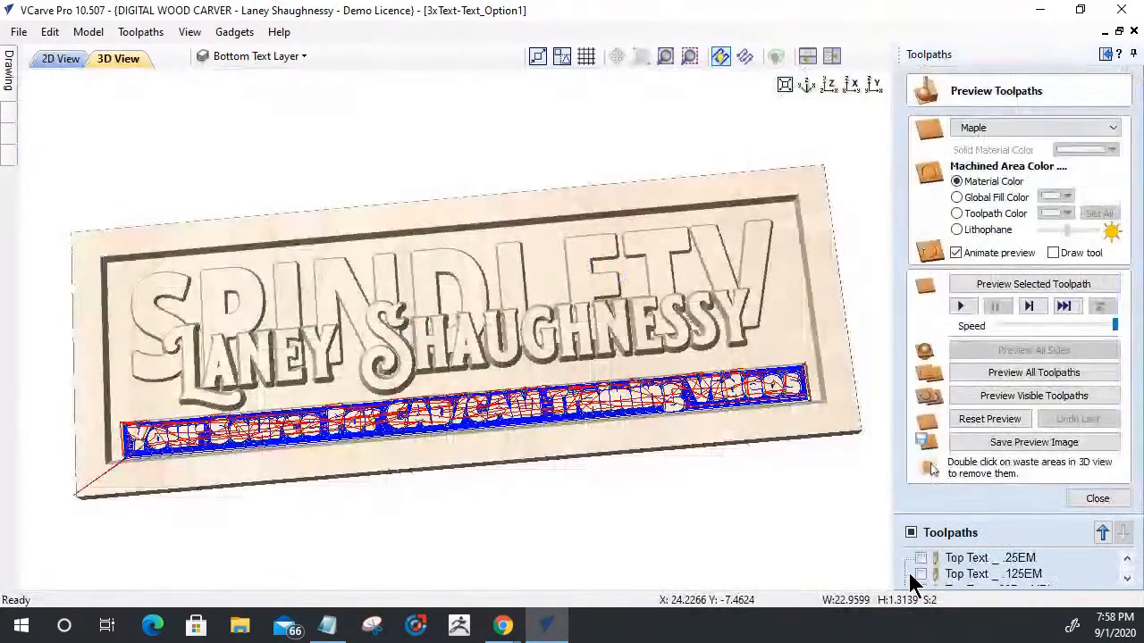
# - Simulate only the visible tagline toolpaths on the maple block, inspect the carved lettering and border up close, and return to the 2D drawing
pyautogui.click(992, 398)
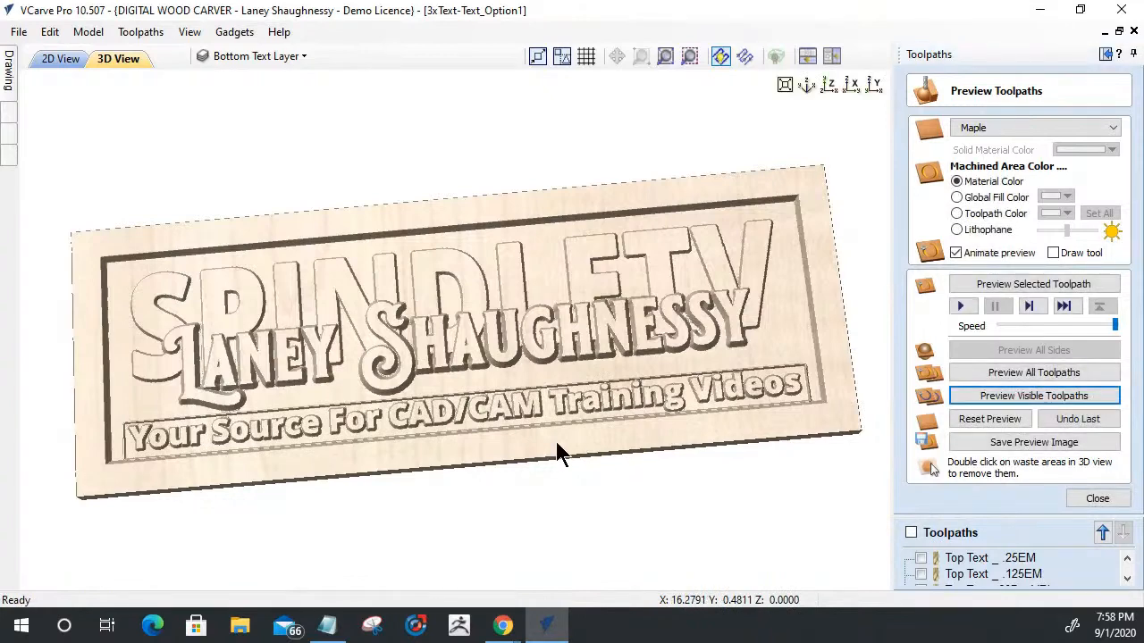
pyautogui.scroll(2, 469, 406)
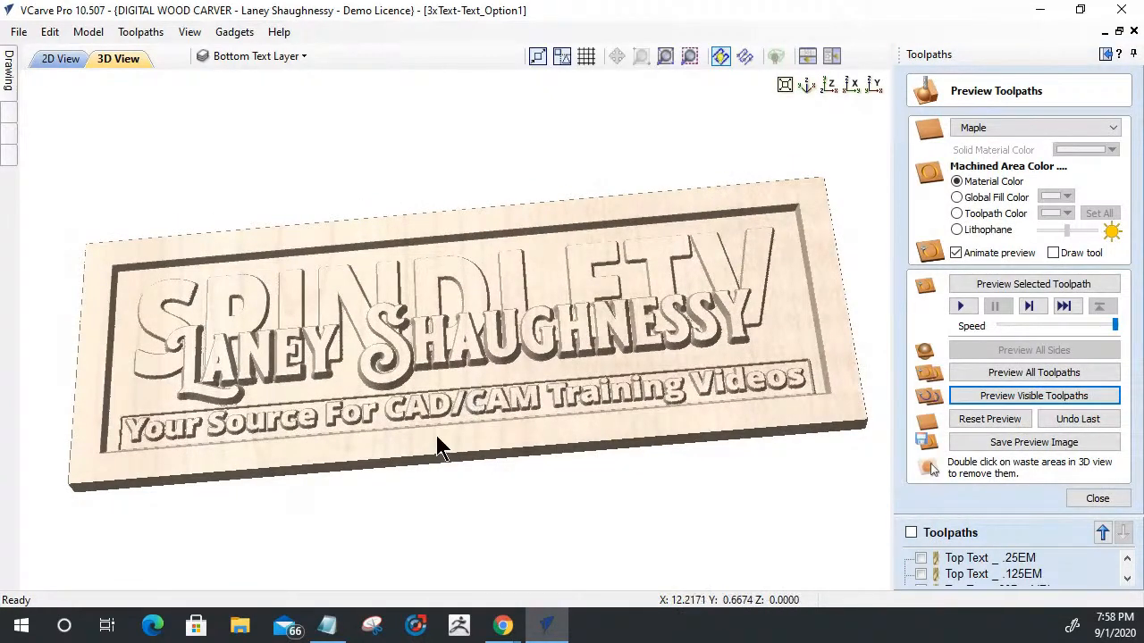
pyautogui.scroll(2, 438, 438)
pyautogui.scroll(3, 438, 437)
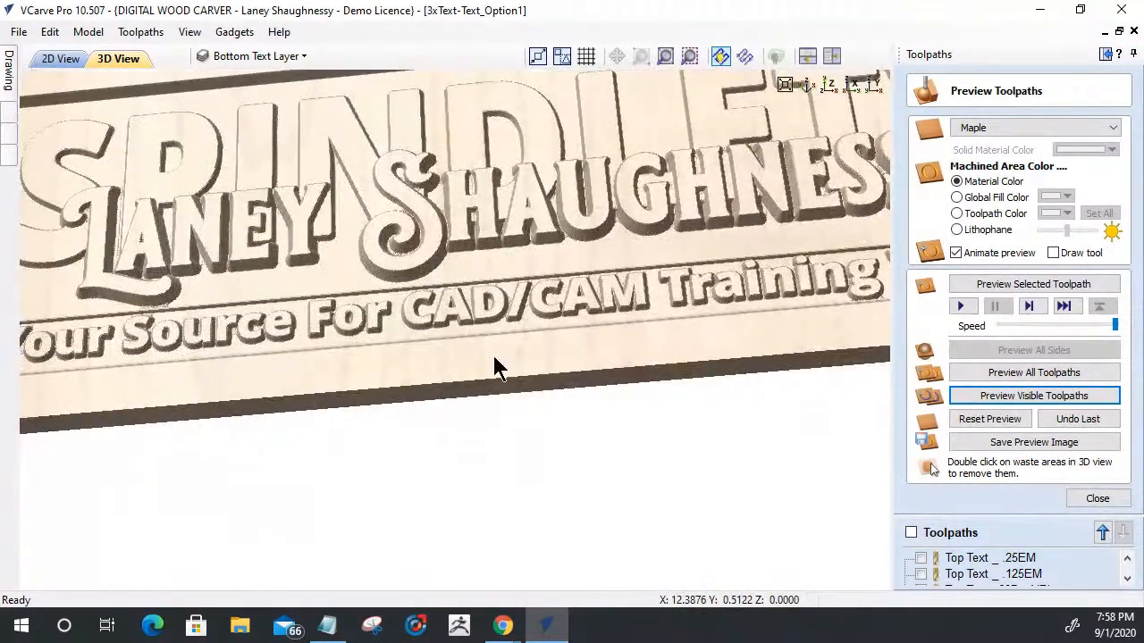
pyautogui.moveTo(494, 411); pyautogui.dragTo(493, 430)
pyautogui.scroll(2, 520, 345)
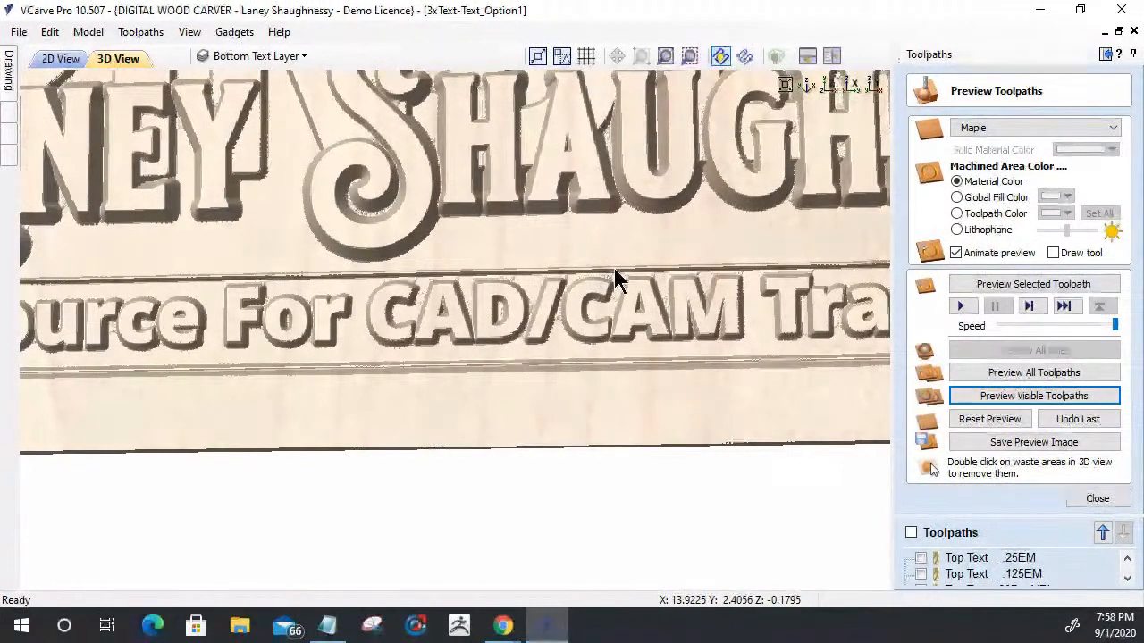
pyautogui.scroll(-2, 645, 343)
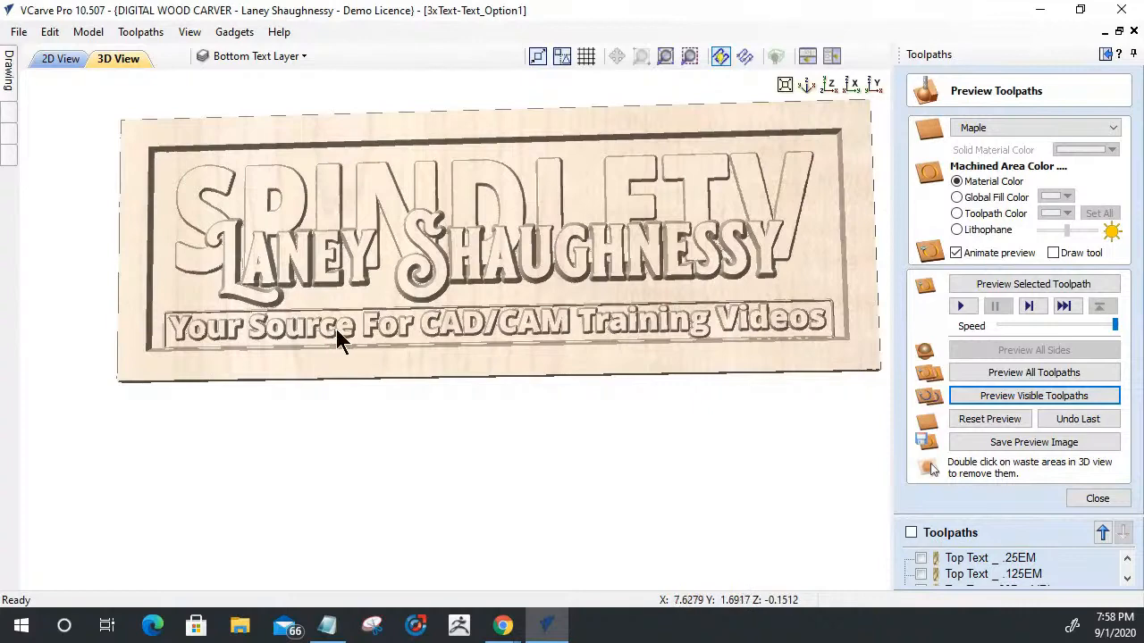
pyautogui.click(60, 58)
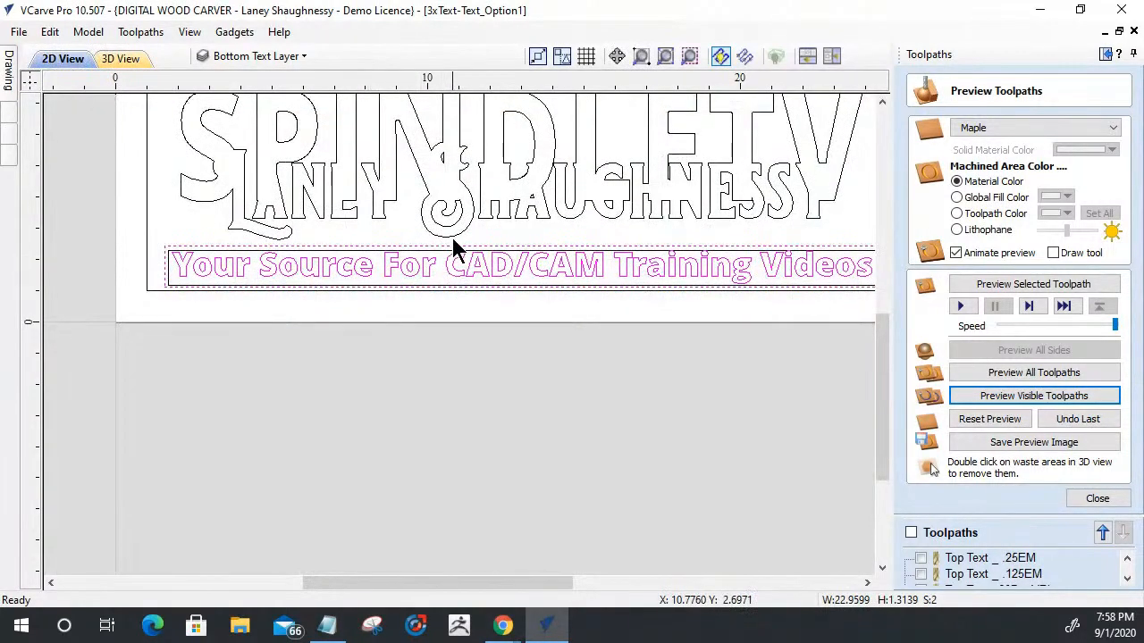
pyautogui.scroll(1, 455, 247)
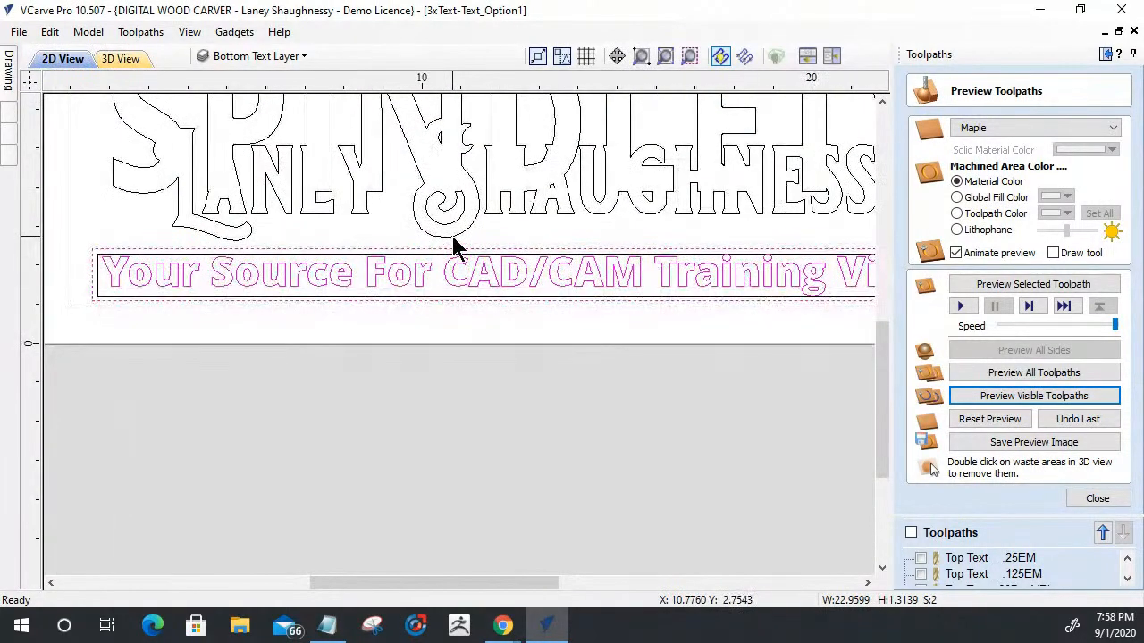
# - Close the preview and compare the tagline's outer boundary in the 2D drawing with the border carved around it in 3D
pyautogui.click(1097, 500)
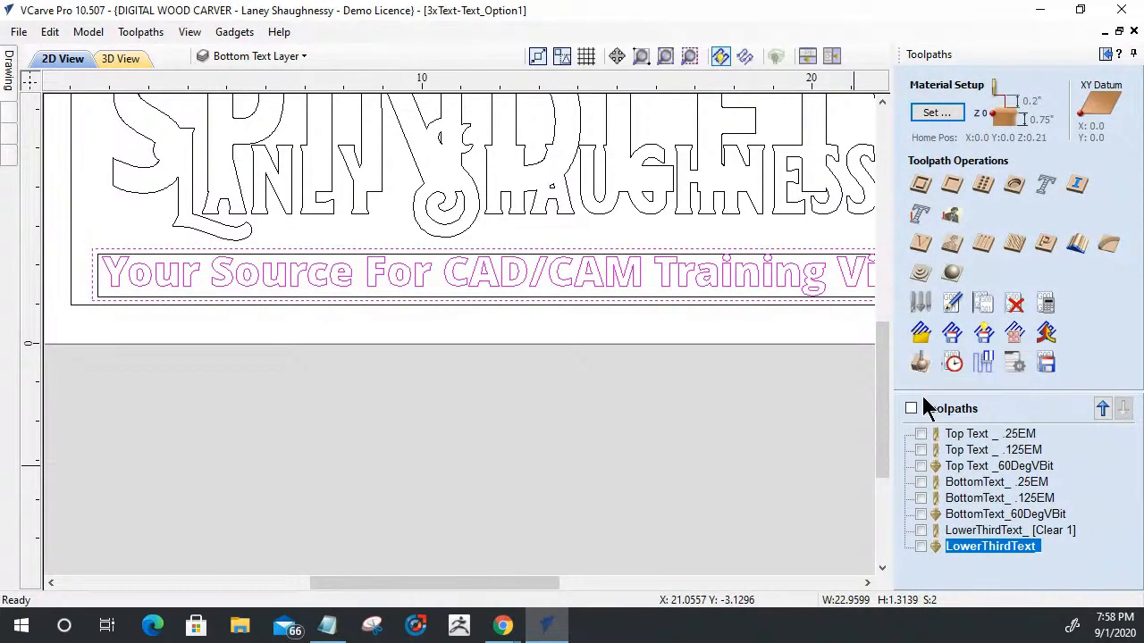
pyautogui.click(955, 518)
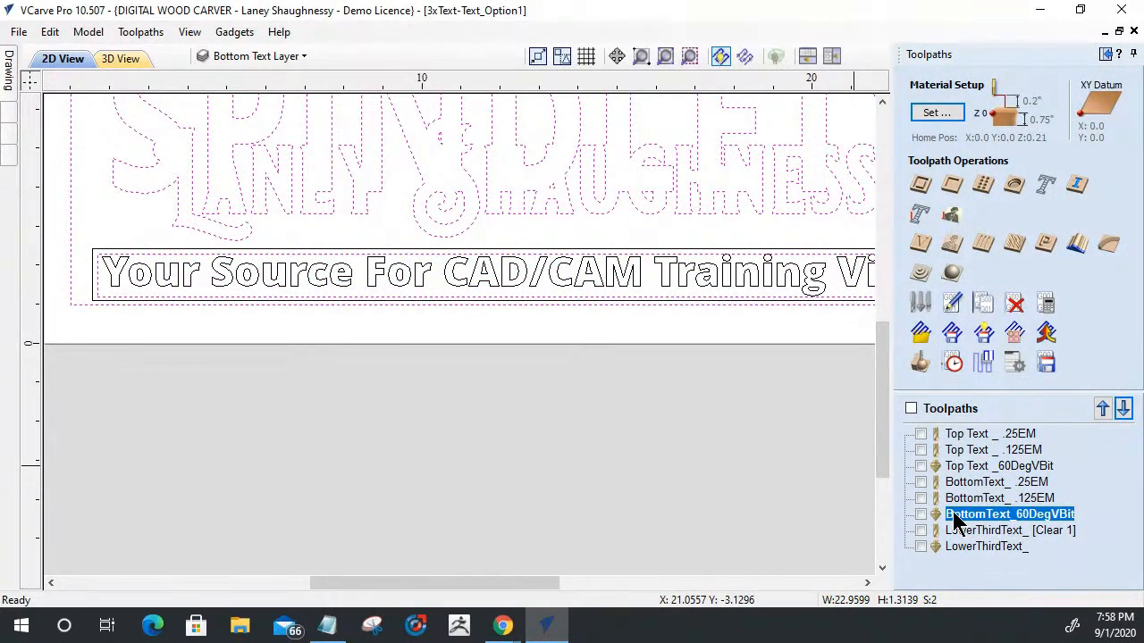
pyautogui.scroll(5, 531, 279)
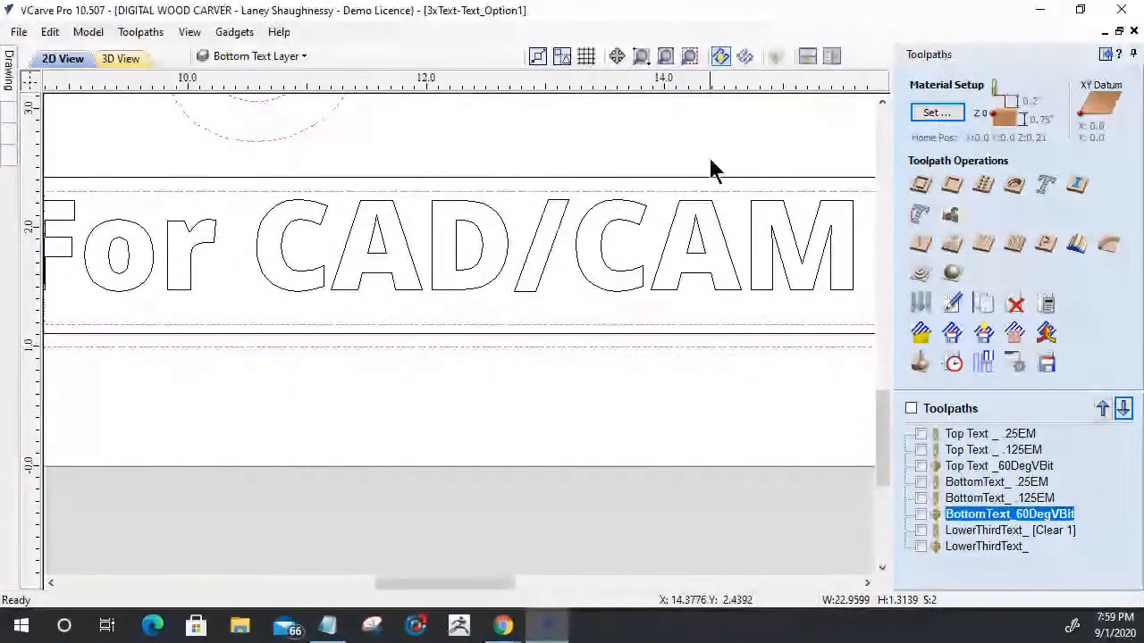
pyautogui.scroll(-5, 652, 213)
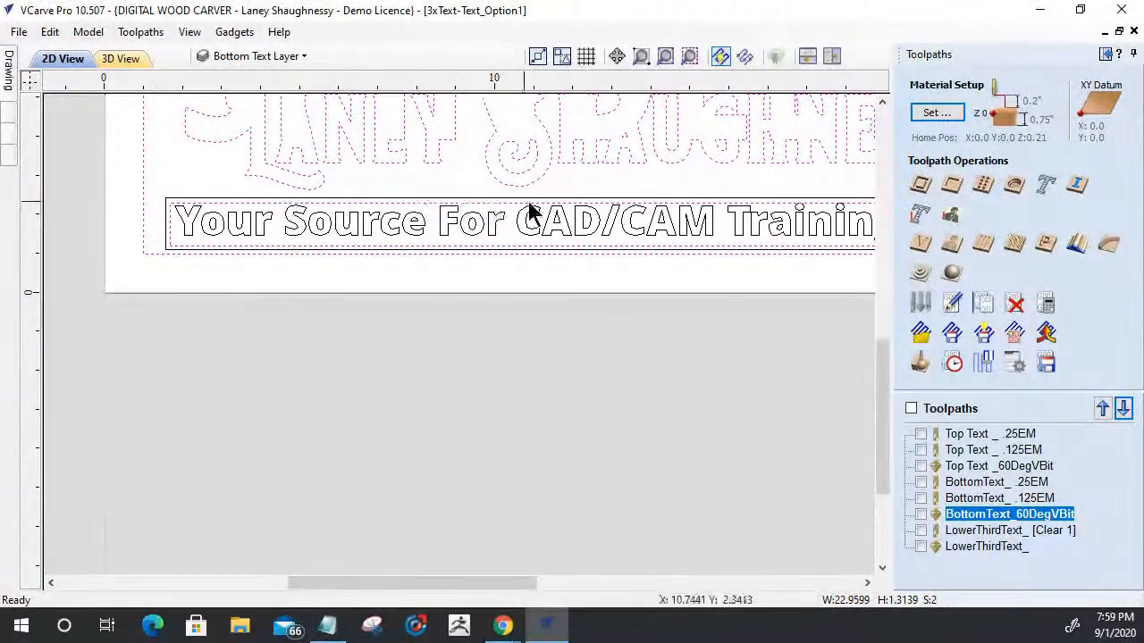
pyautogui.click(121, 59)
pyautogui.scroll(5, 462, 314)
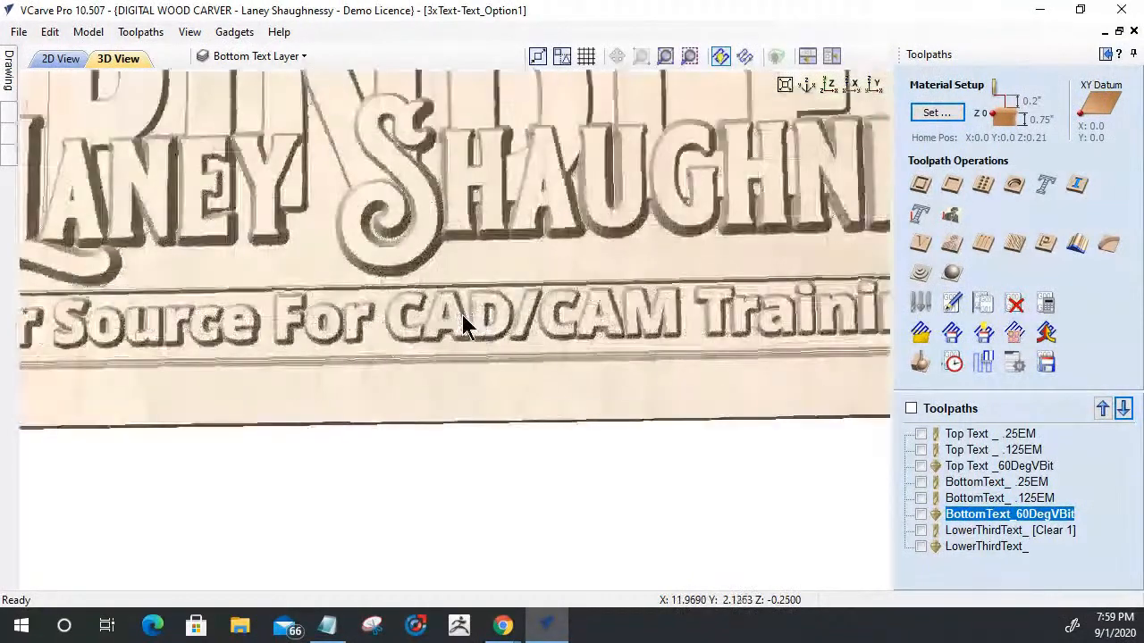
pyautogui.scroll(-2, 414, 279)
pyautogui.scroll(-1, 465, 285)
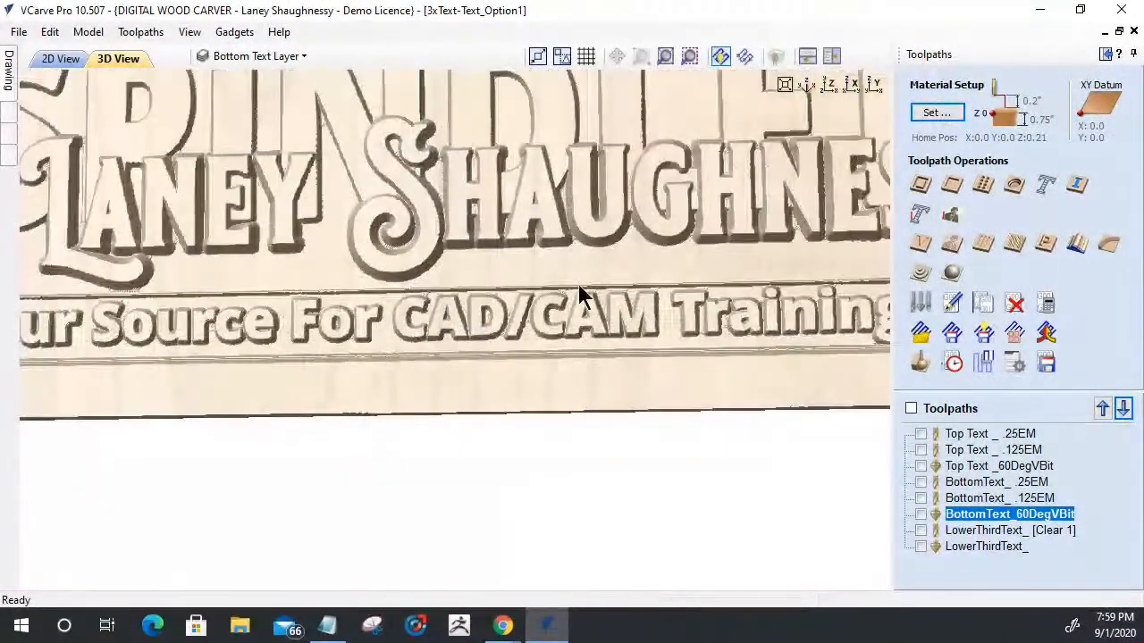
pyautogui.scroll(2, 722, 304)
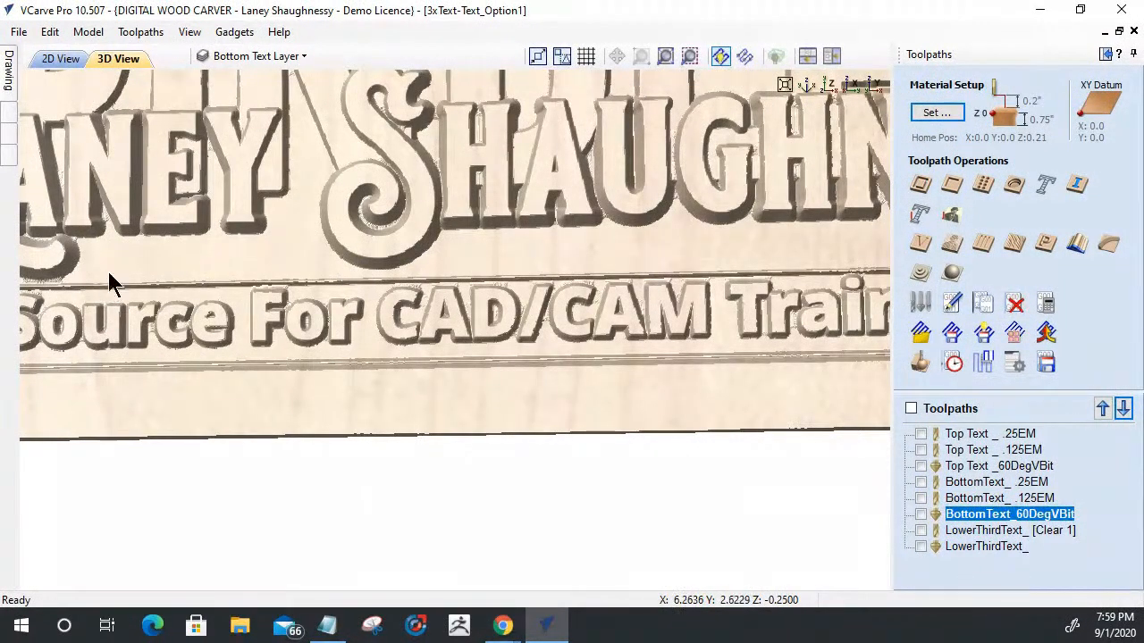
pyautogui.scroll(-3, 312, 317)
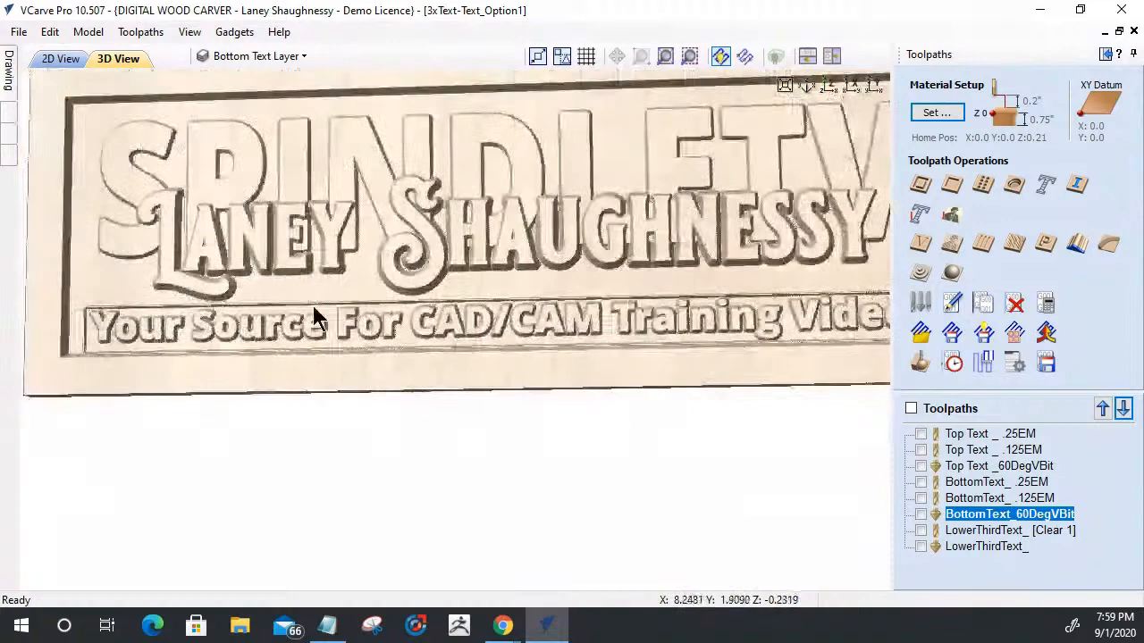
# - Select the outer tagline boundary rectangle in the 2D drawing and stretch its upper edge to a height of about 1.45 inches
pyautogui.click(54, 60)
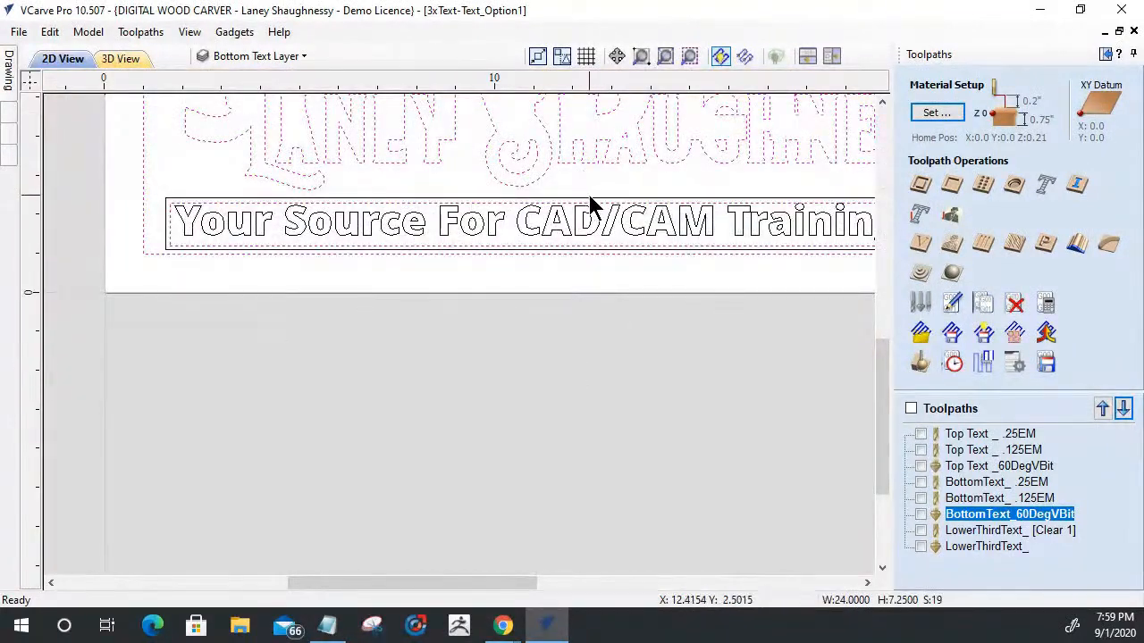
pyautogui.click(318, 200)
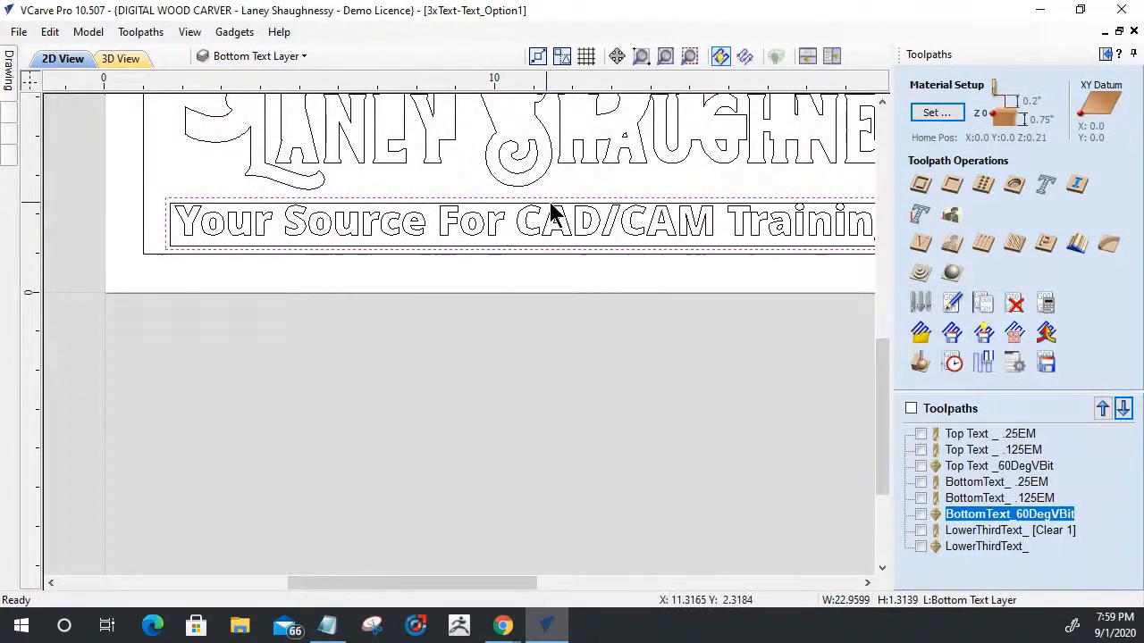
pyautogui.scroll(1, 552, 213)
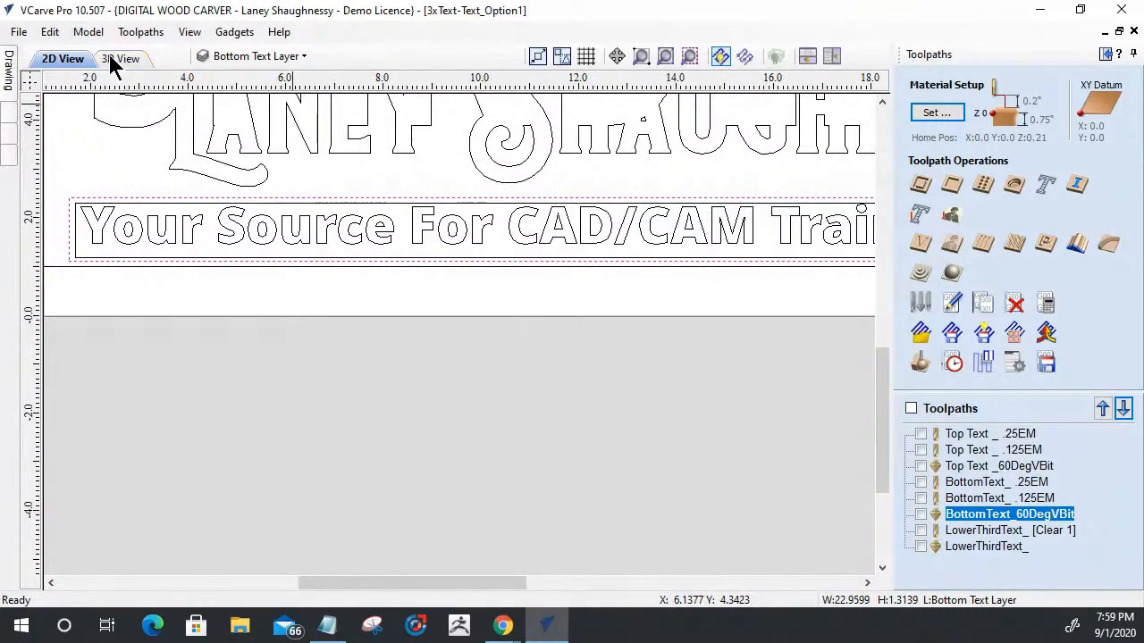
pyautogui.click(111, 63)
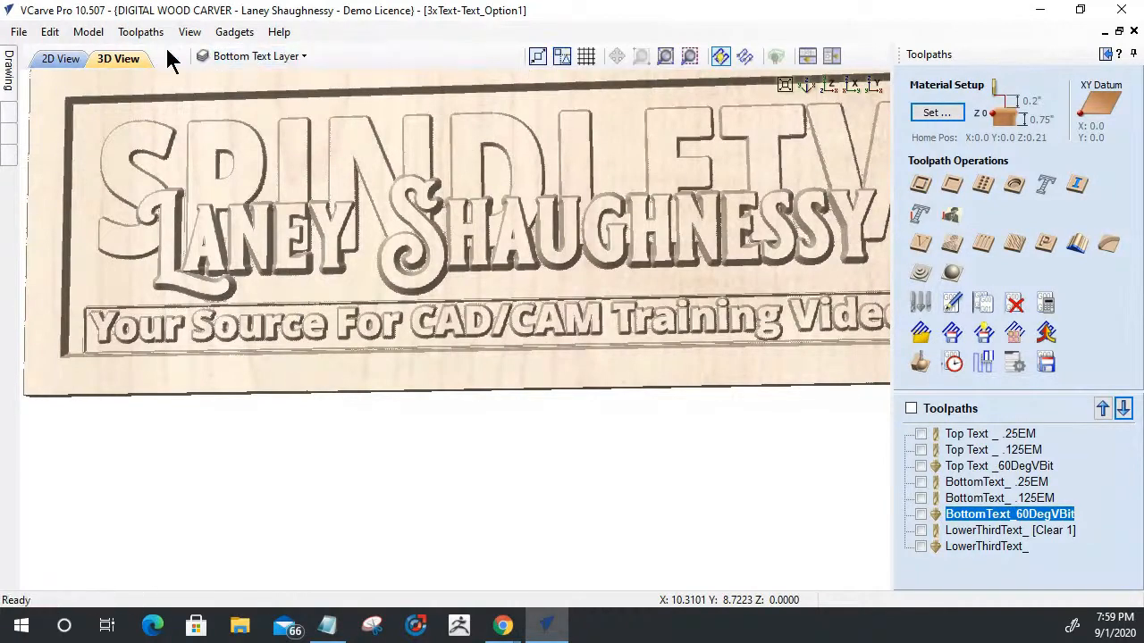
pyautogui.click(46, 59)
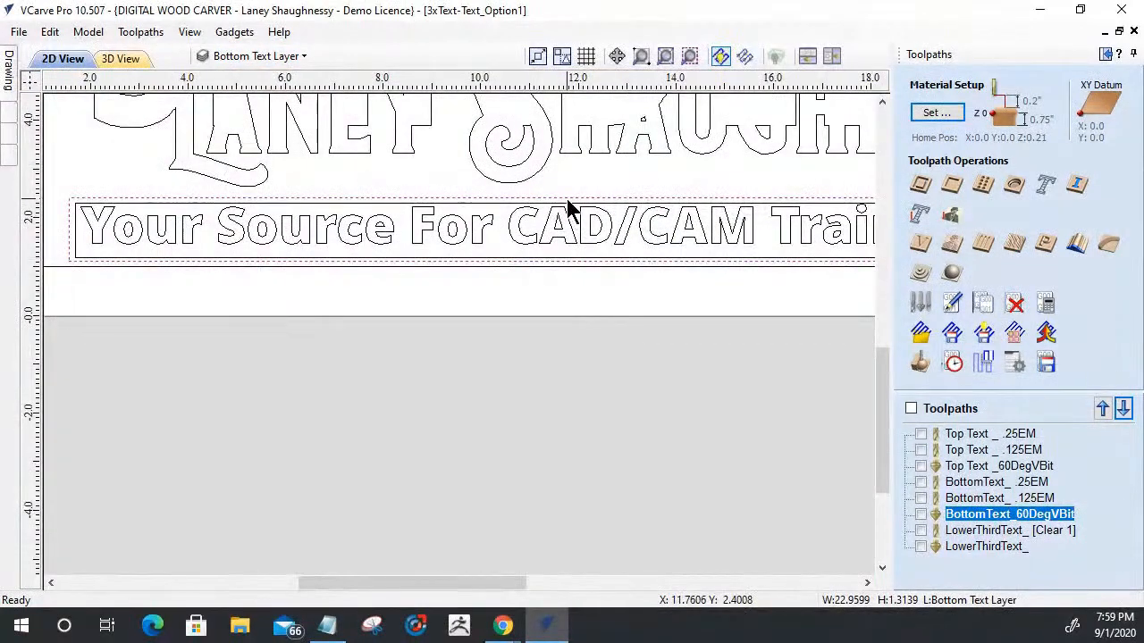
pyautogui.scroll(2, 572, 169)
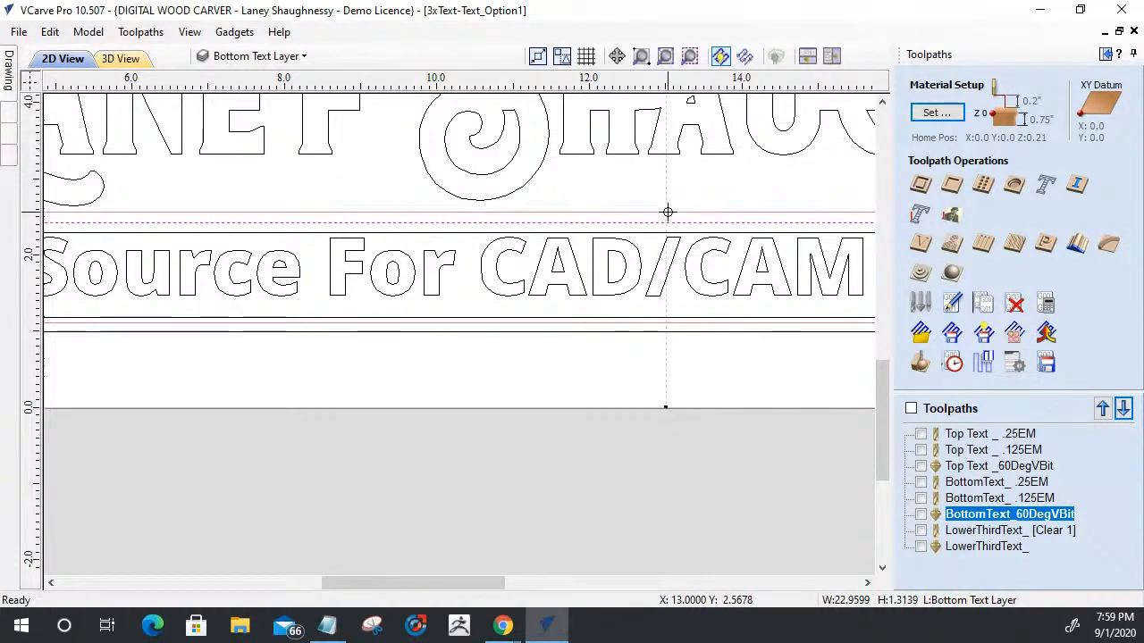
pyautogui.scroll(-5, 787, 314)
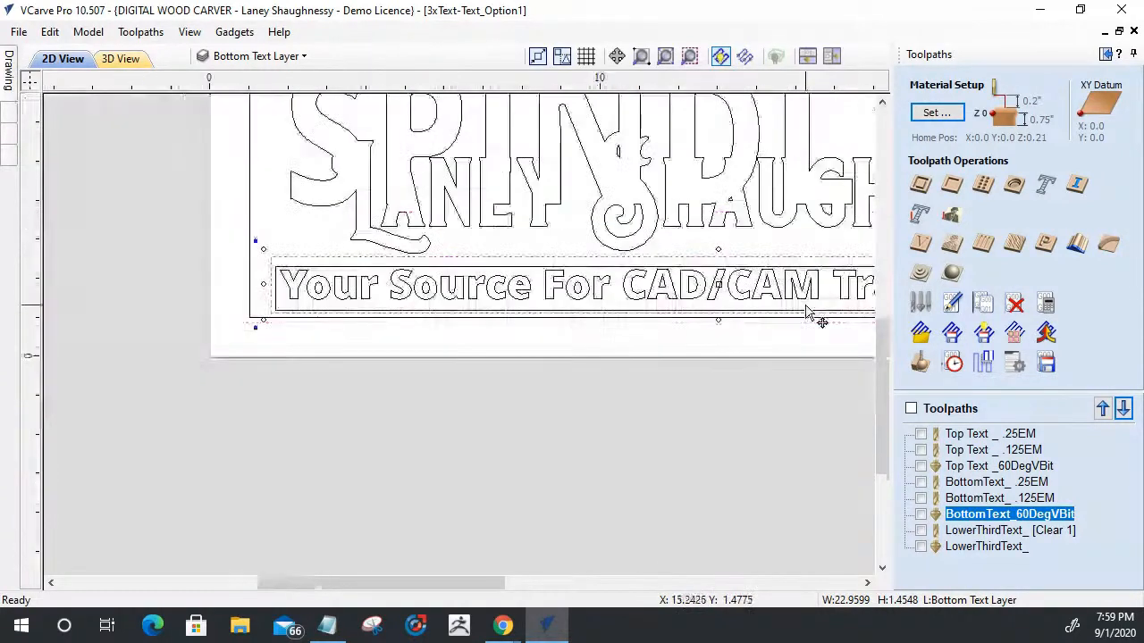
# - Stretch both ends of the tagline boundary rectangle outward to a width of about 23.42 inches
pyautogui.scroll(6, 250, 293)
pyautogui.scroll(2, 268, 295)
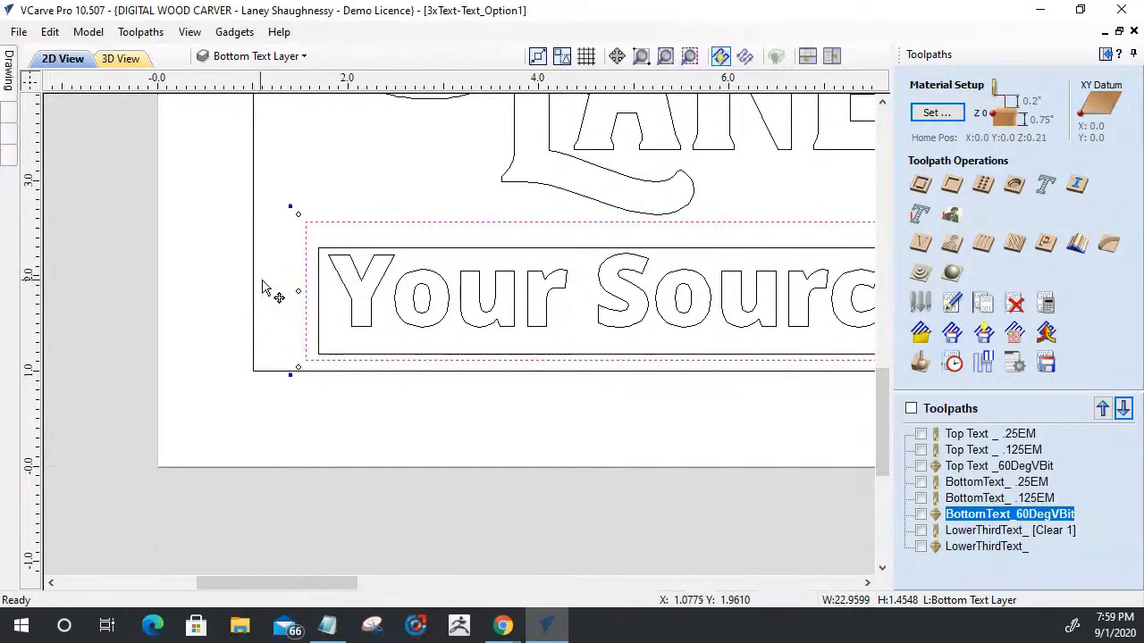
pyautogui.moveTo(295, 291); pyautogui.dragTo(286, 291)
pyautogui.scroll(-5, 158, 317)
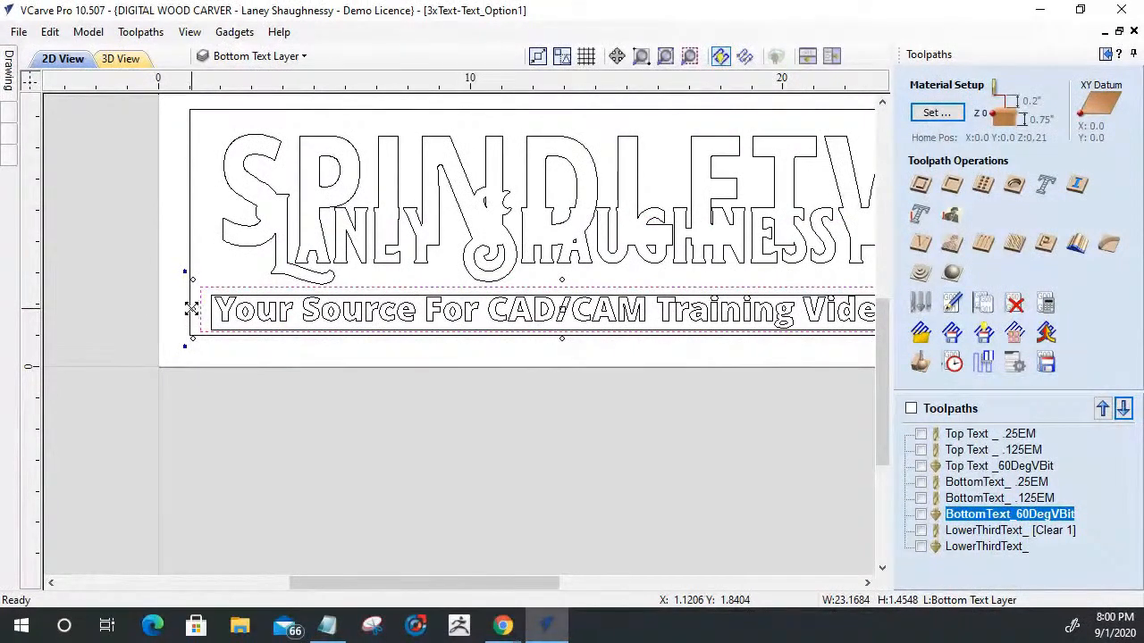
pyautogui.scroll(-3, 173, 317)
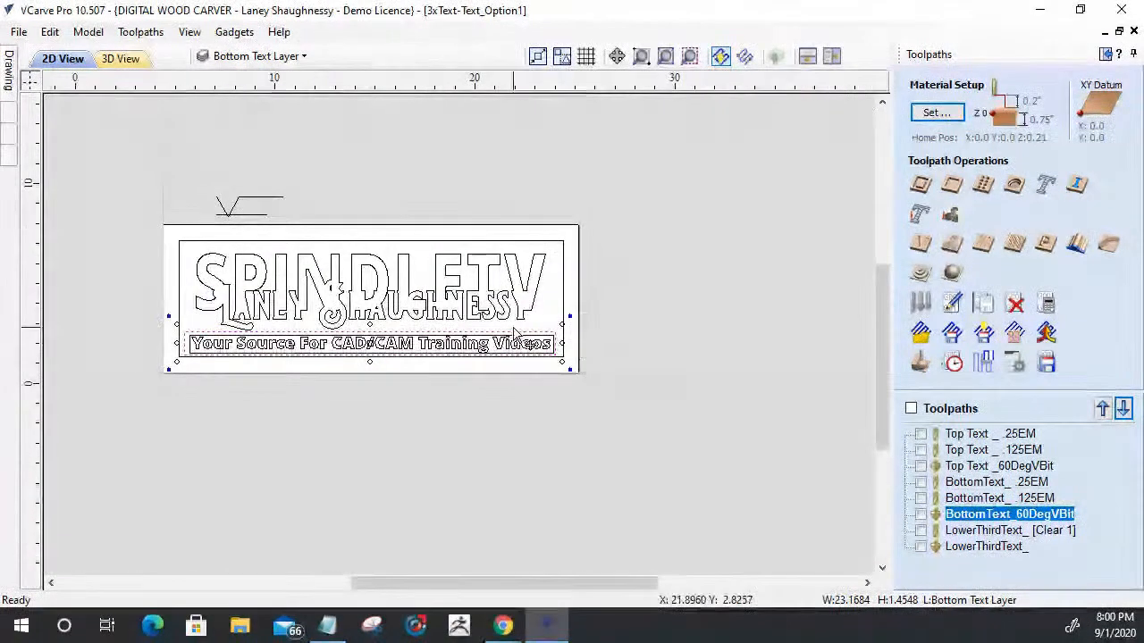
pyautogui.scroll(5, 652, 407)
pyautogui.moveTo(642, 394); pyautogui.dragTo(648, 371)
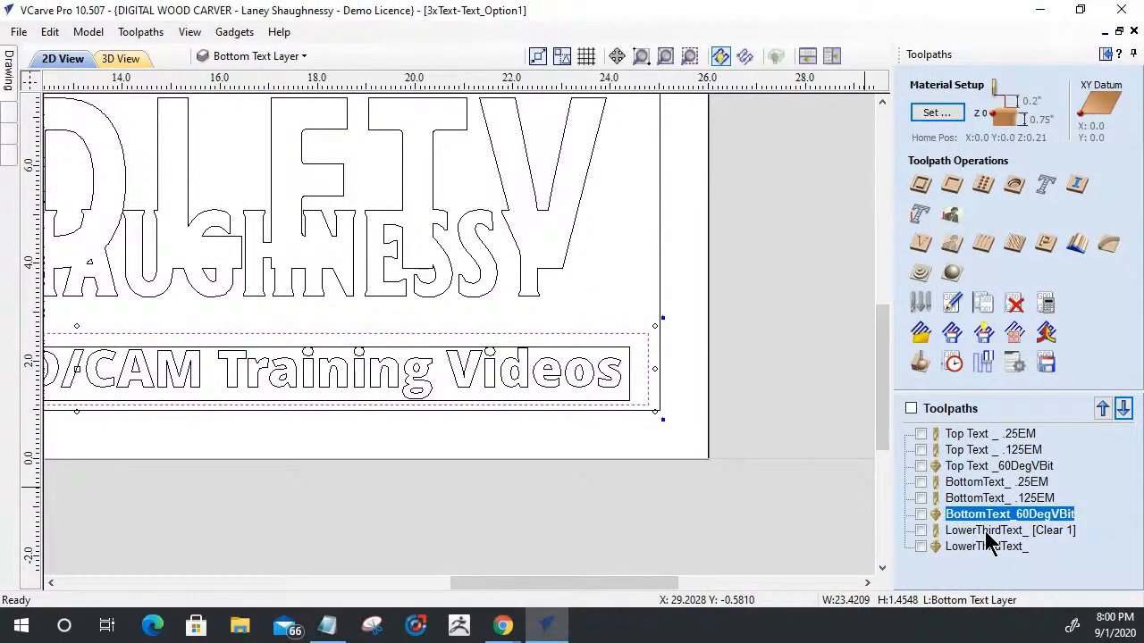
# - Recalculate the LowerThirdText_ V-Carve toolpath with the enlarged boundary and simulate the visible toolpaths on the existing carving
pyautogui.doubleClick(981, 531)
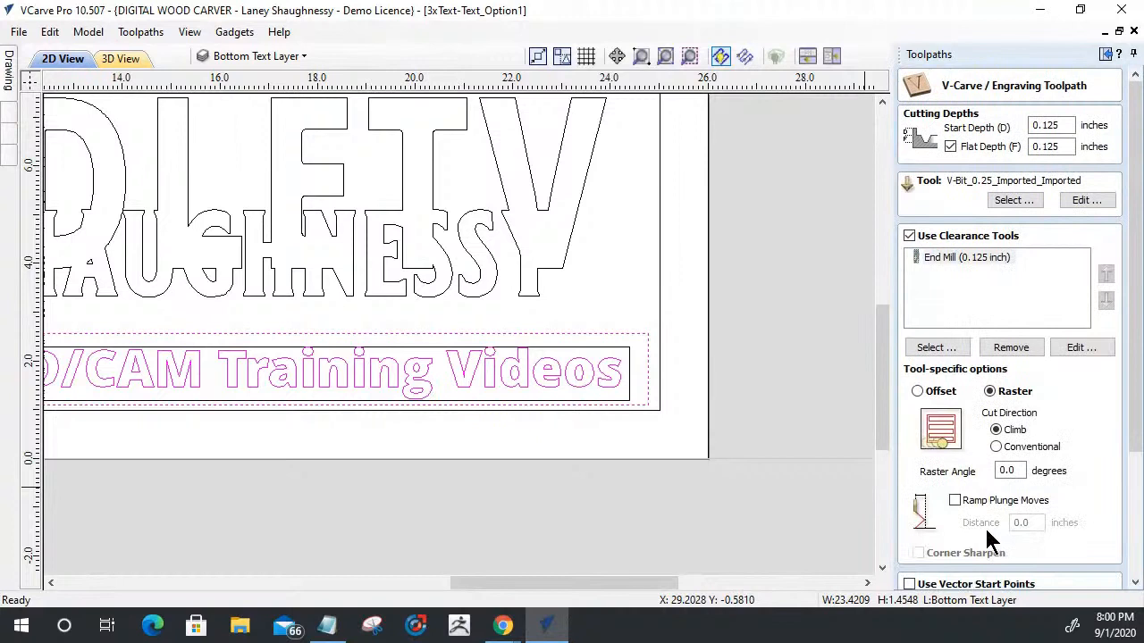
pyautogui.moveTo(1133, 431); pyautogui.dragTo(1135, 536)
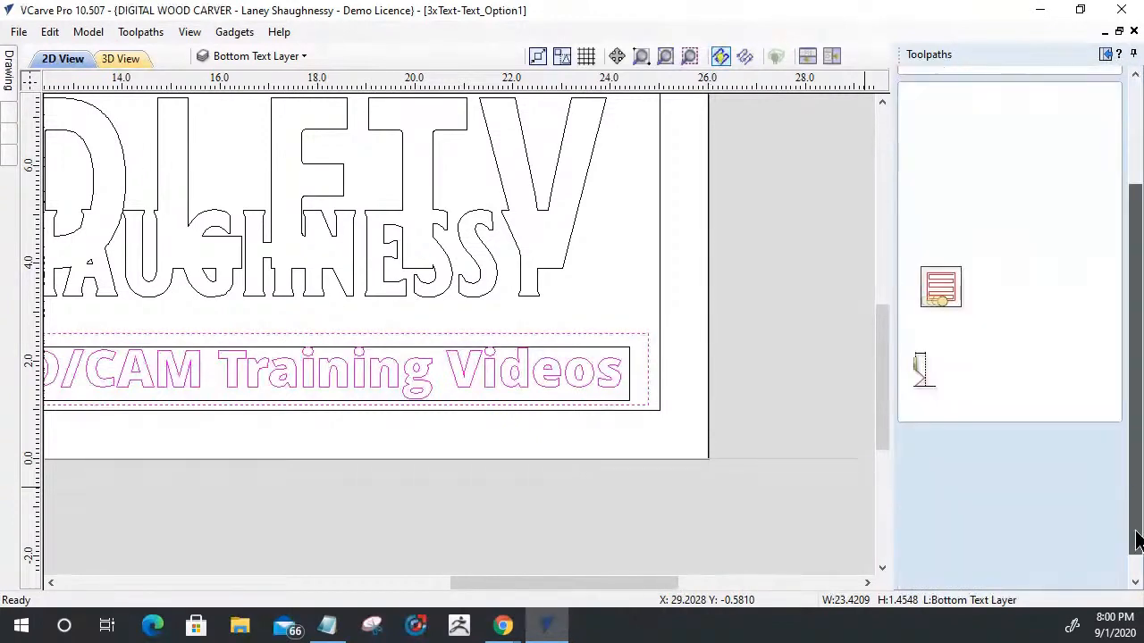
pyautogui.click(930, 573)
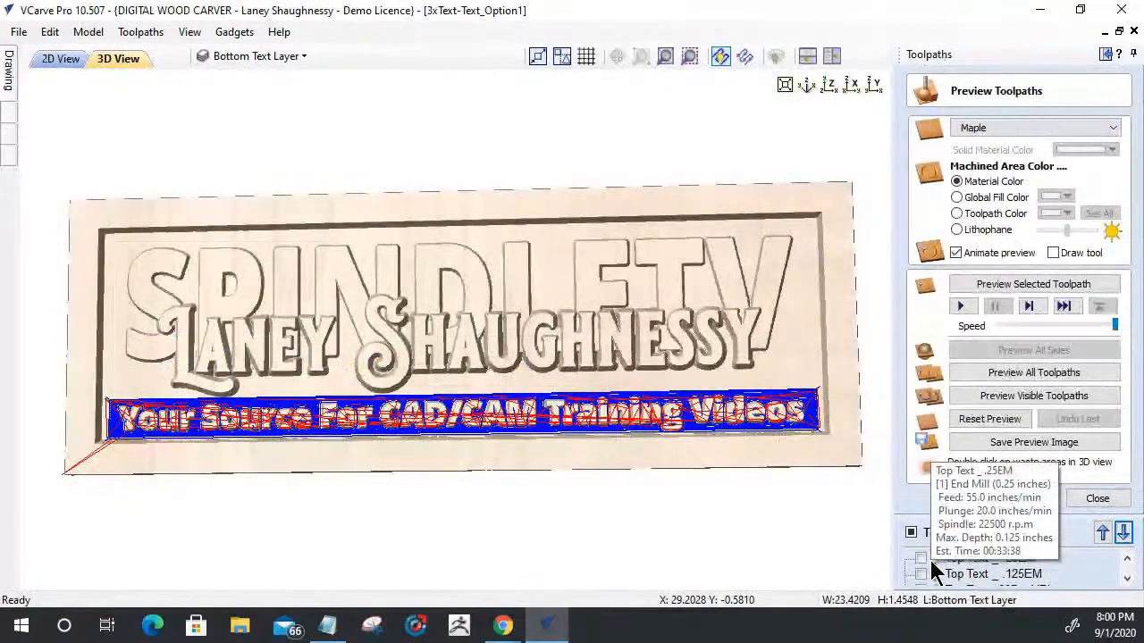
pyautogui.click(1023, 399)
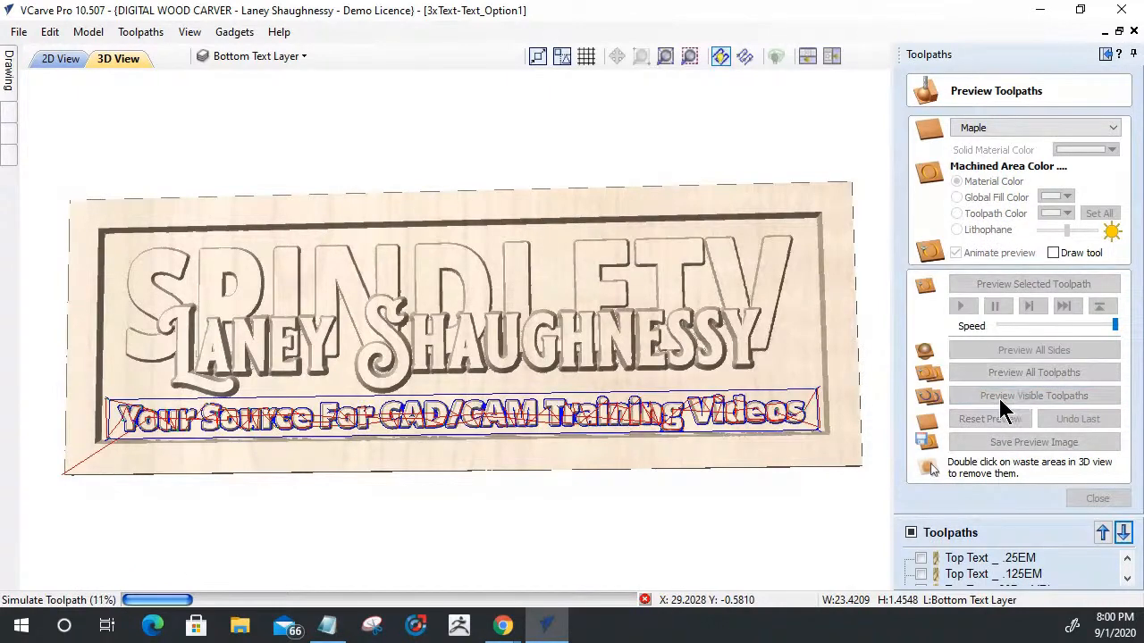
# - Inspect the carved tagline, its surrounding border and the stacked lettering in the 3D preview from several angles
pyautogui.moveTo(365, 449); pyautogui.dragTo(380, 421)
pyautogui.scroll(2, 381, 421)
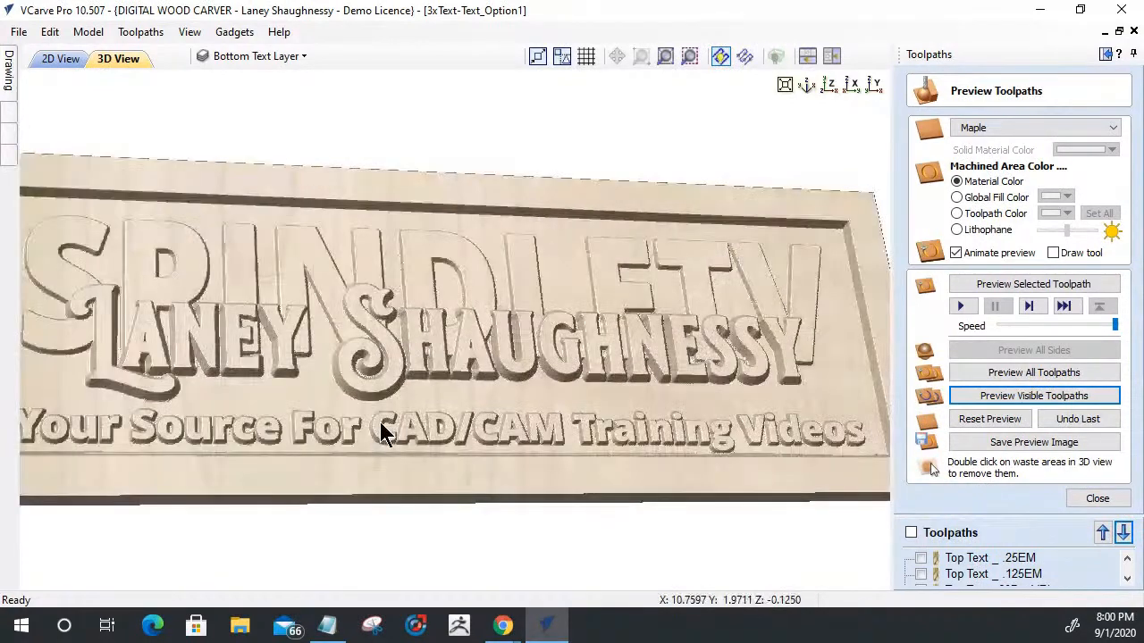
pyautogui.moveTo(393, 471); pyautogui.dragTo(451, 406)
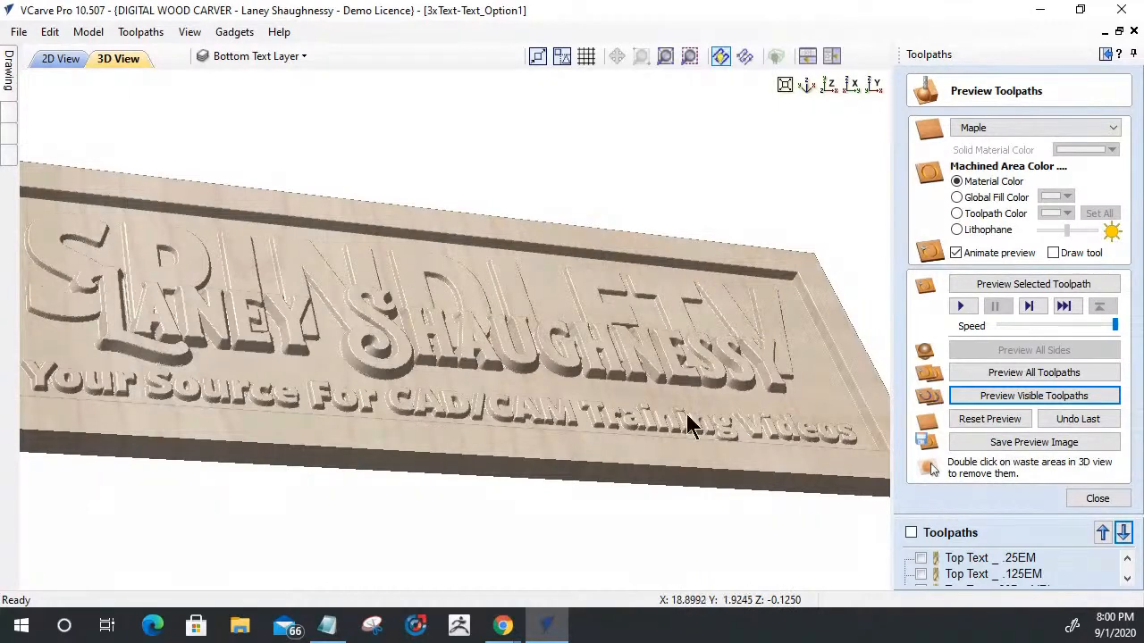
pyautogui.moveTo(672, 413); pyautogui.dragTo(529, 368)
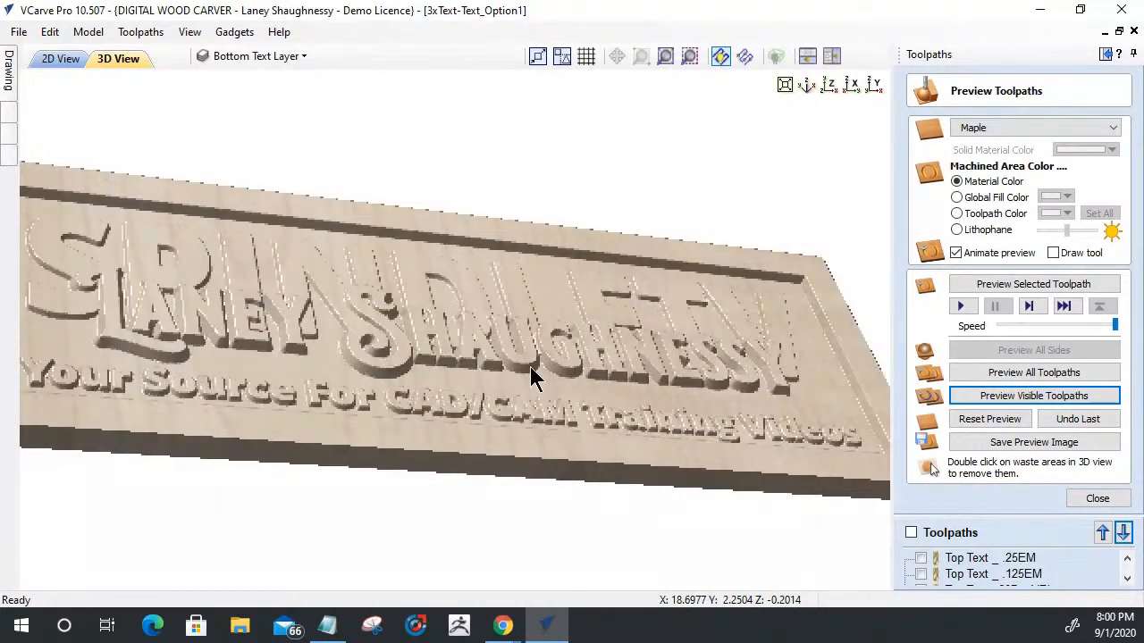
pyautogui.scroll(4, 529, 368)
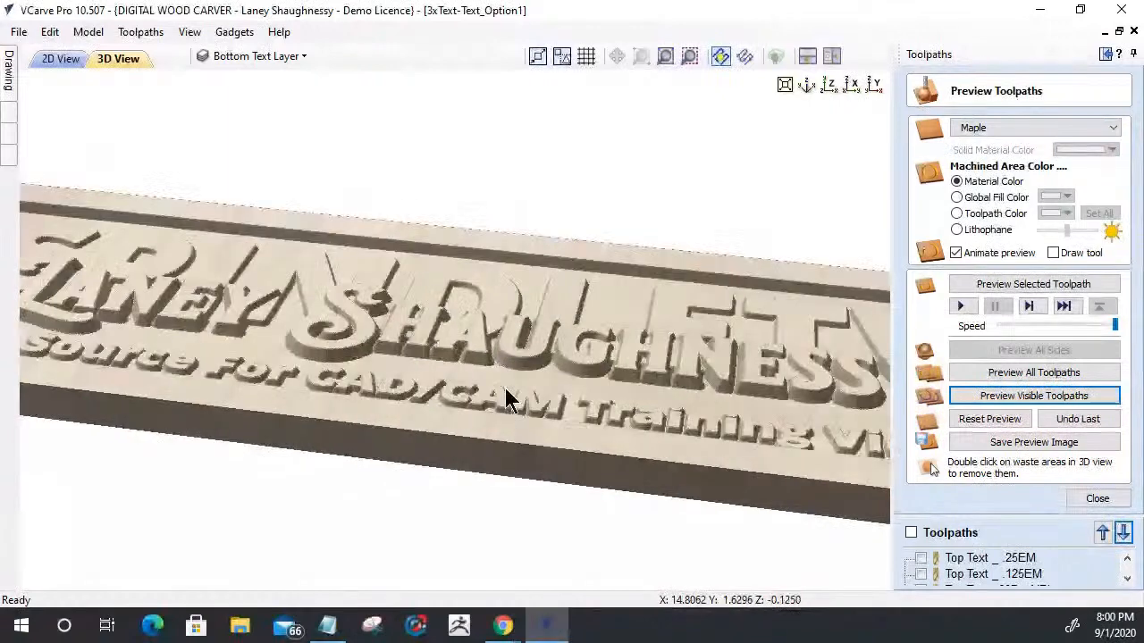
pyautogui.scroll(4, 507, 400)
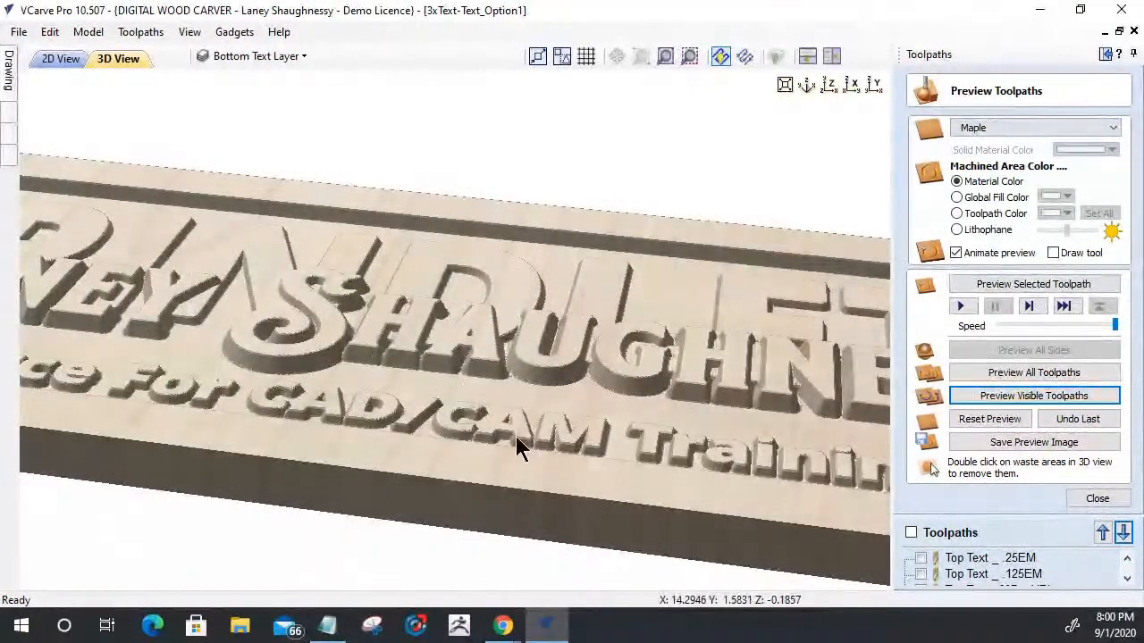
pyautogui.scroll(2, 658, 474)
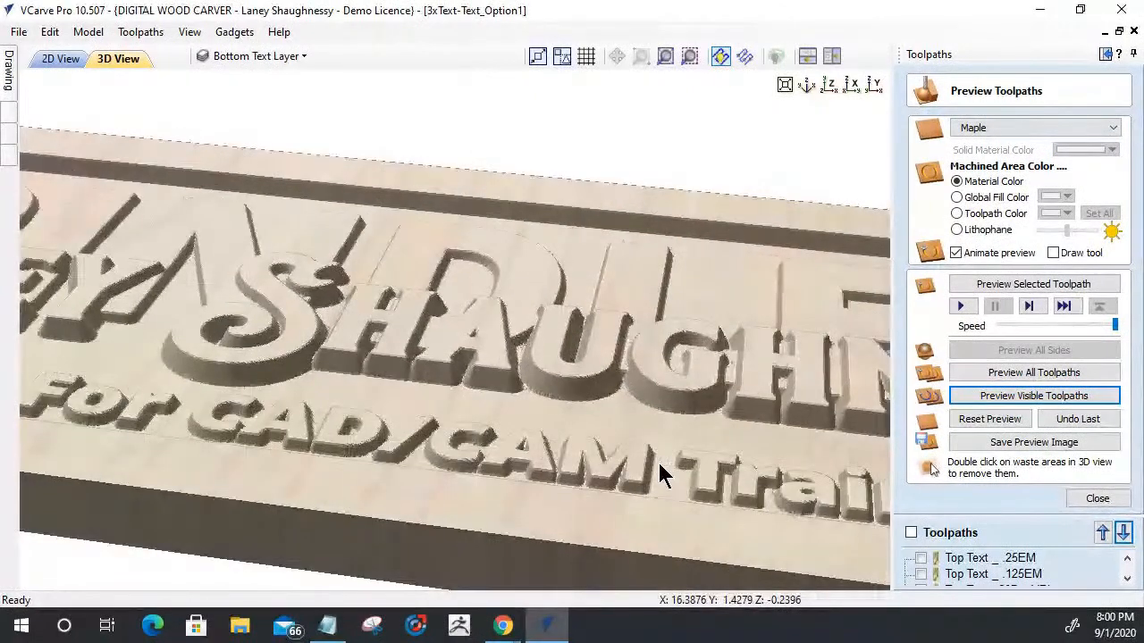
pyautogui.scroll(-3, 659, 475)
pyautogui.moveTo(442, 424); pyautogui.dragTo(526, 463)
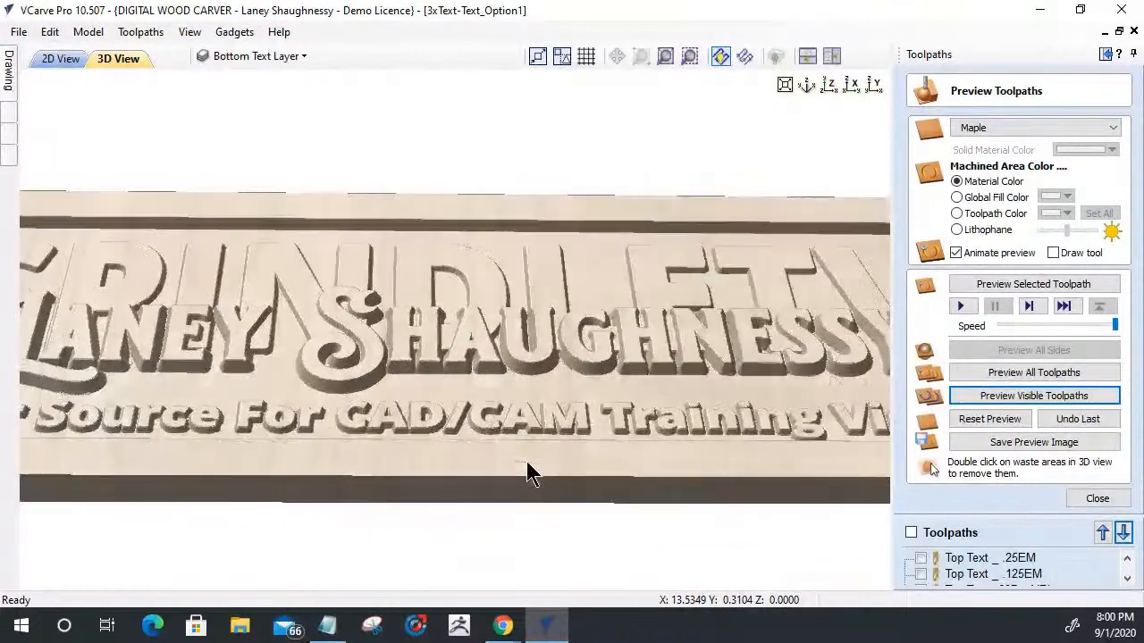
pyautogui.scroll(-3, 512, 416)
pyautogui.moveTo(253, 373); pyautogui.dragTo(398, 375)
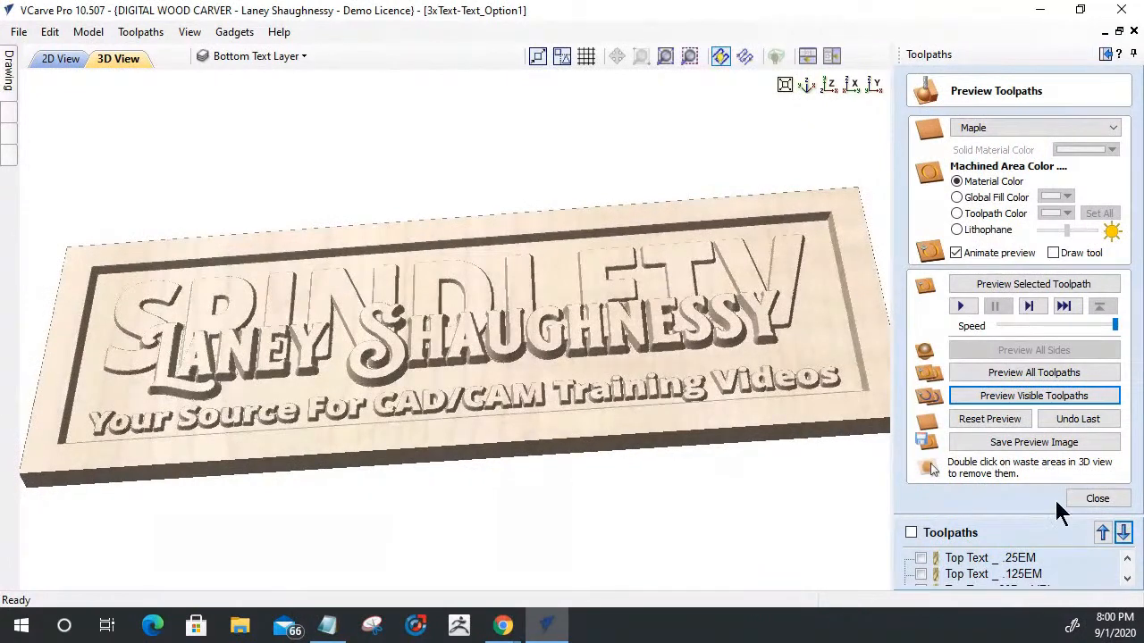
# - Close the preview, save the 3xText-Text_Option1 project and exit the program
pyautogui.click(1092, 498)
pyautogui.click(232, 64)
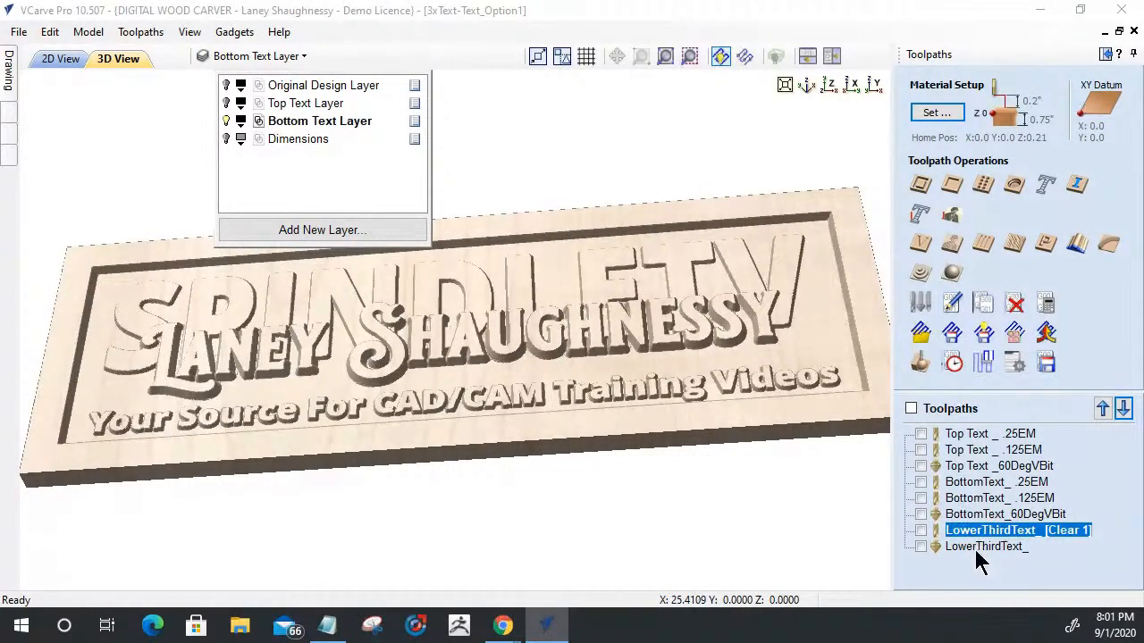
pyautogui.click(19, 33)
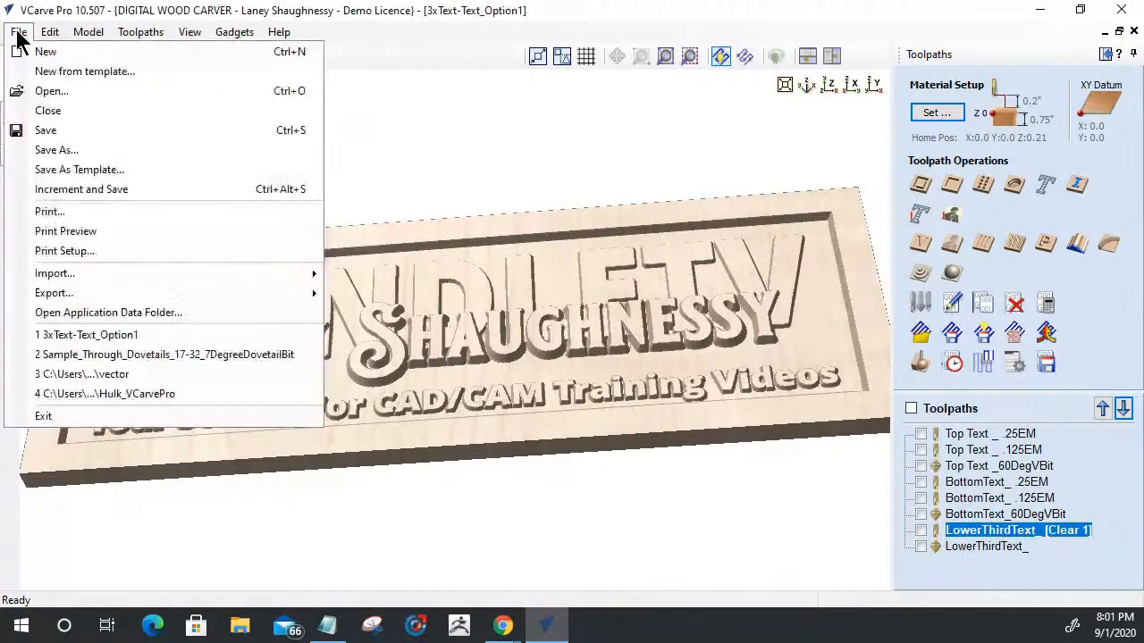
pyautogui.click(47, 132)
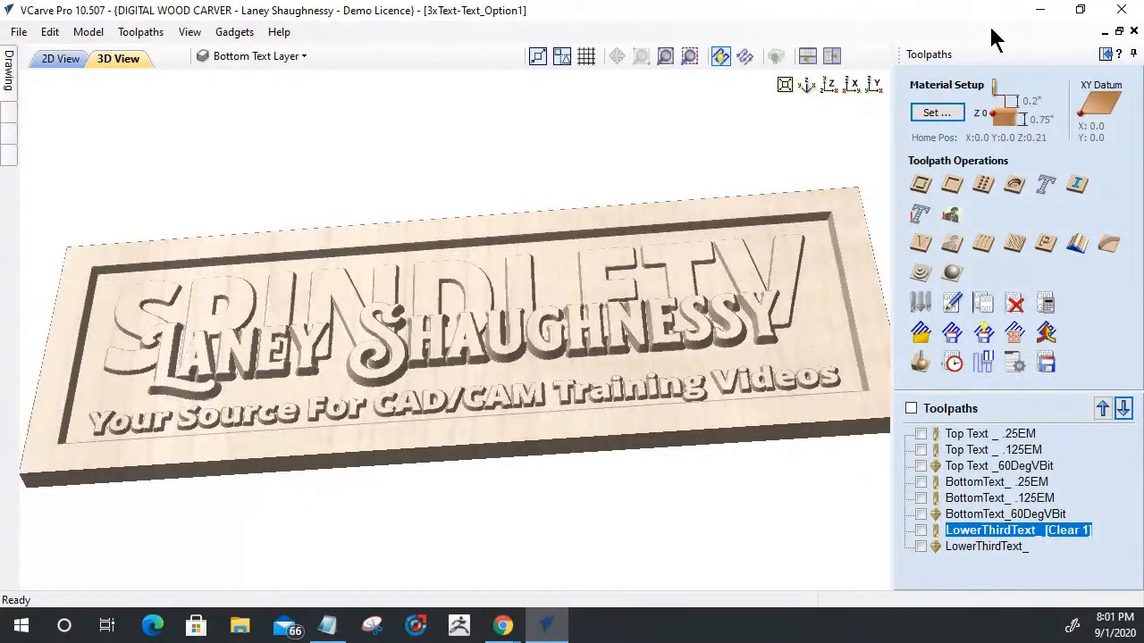
pyautogui.click(1123, 15)
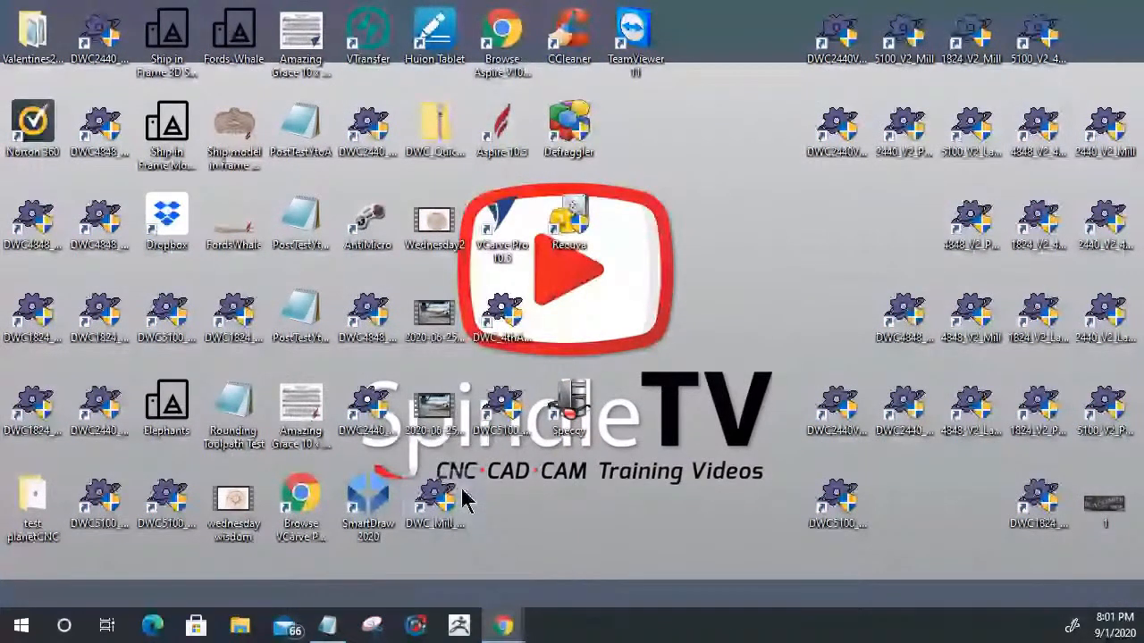
# - Start VCarve Pro and create a new single-sided job 26 inches wide, 9.5 inches high and 0.75 inches thick
pyautogui.doubleClick(500, 217)
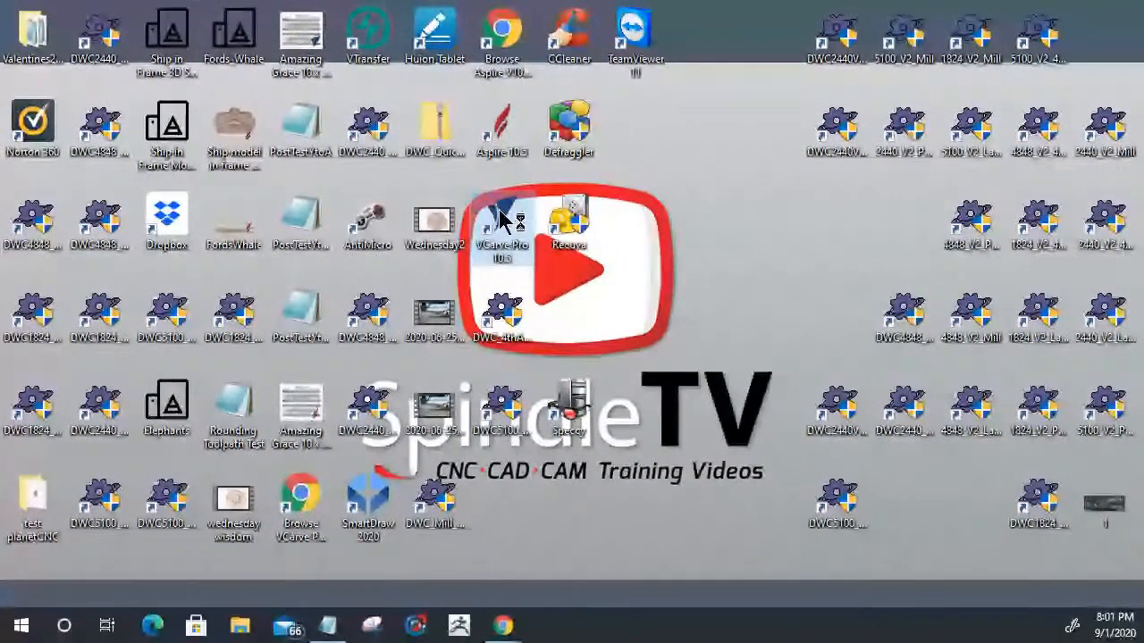
pyautogui.rightClick(681, 496)
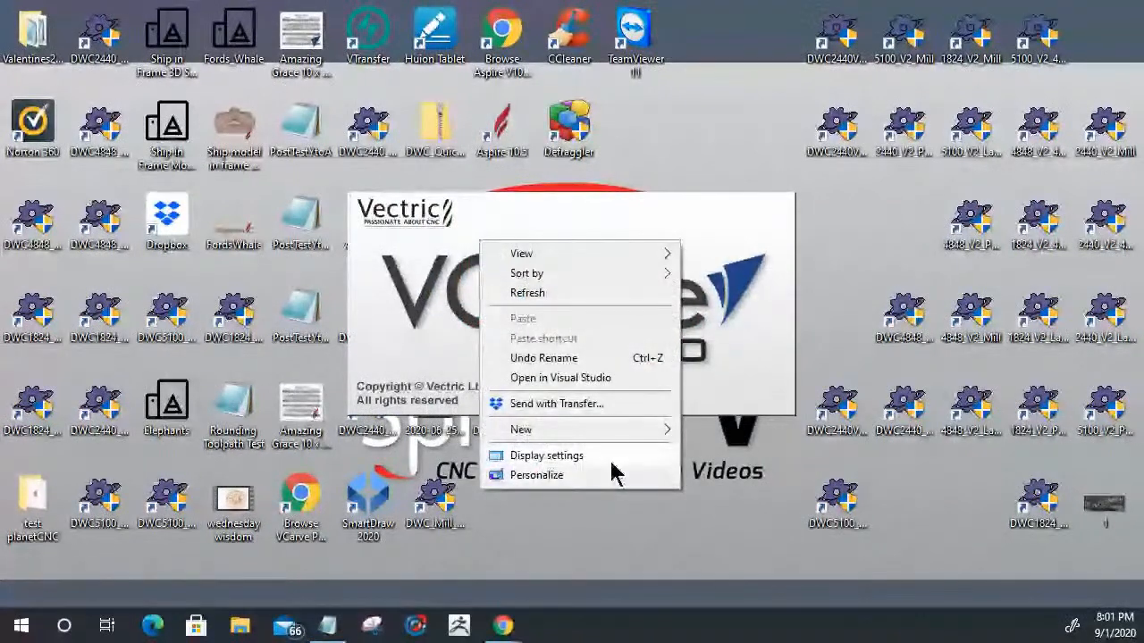
pyautogui.moveTo(589, 253)
pyautogui.click(724, 364)
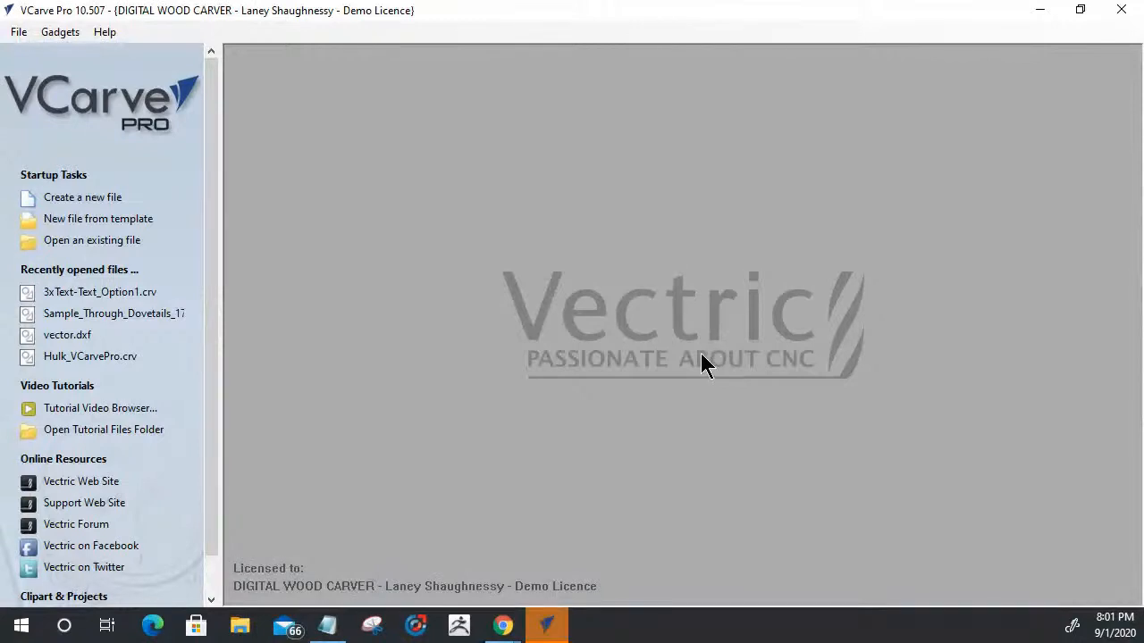
pyautogui.click(84, 197)
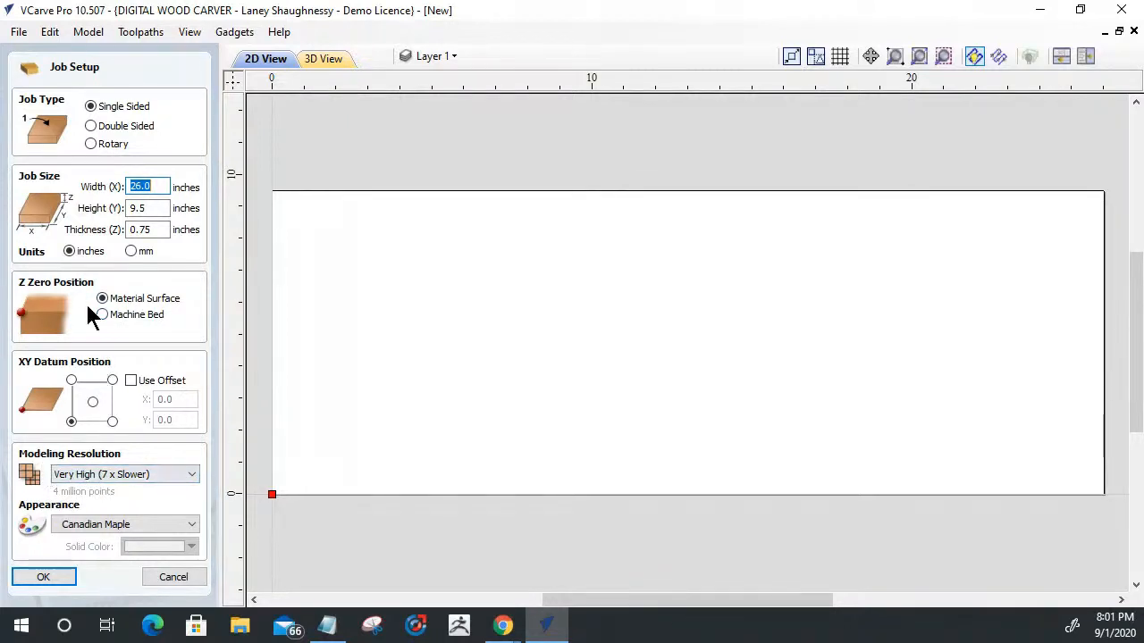
pyautogui.click(54, 579)
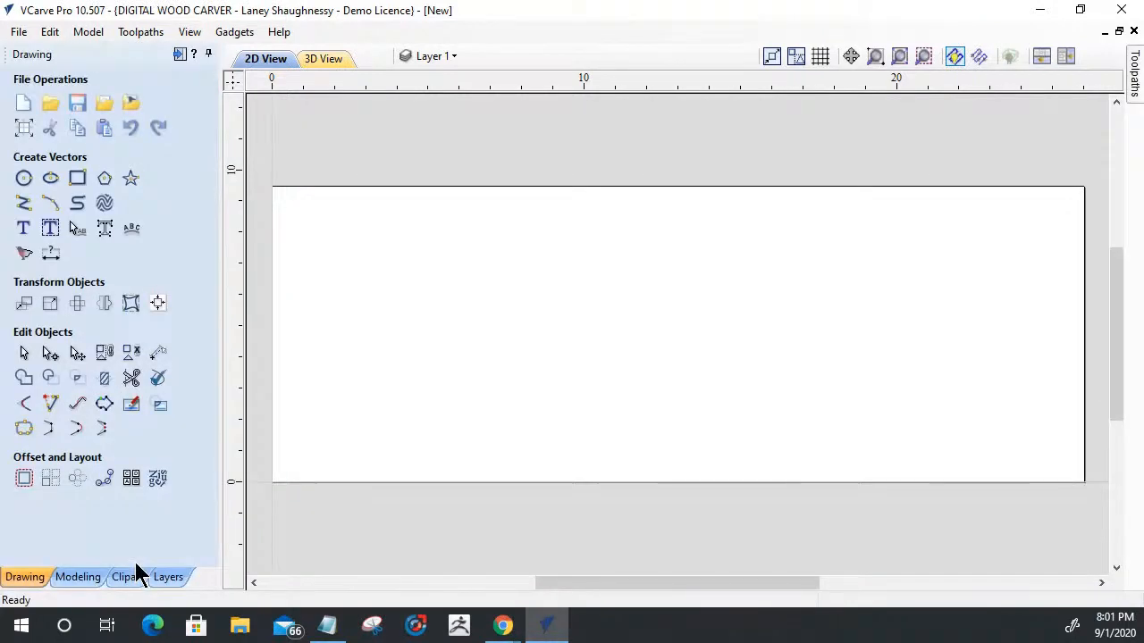
# - Rename the job's existing layer to Original Design
pyautogui.click(451, 56)
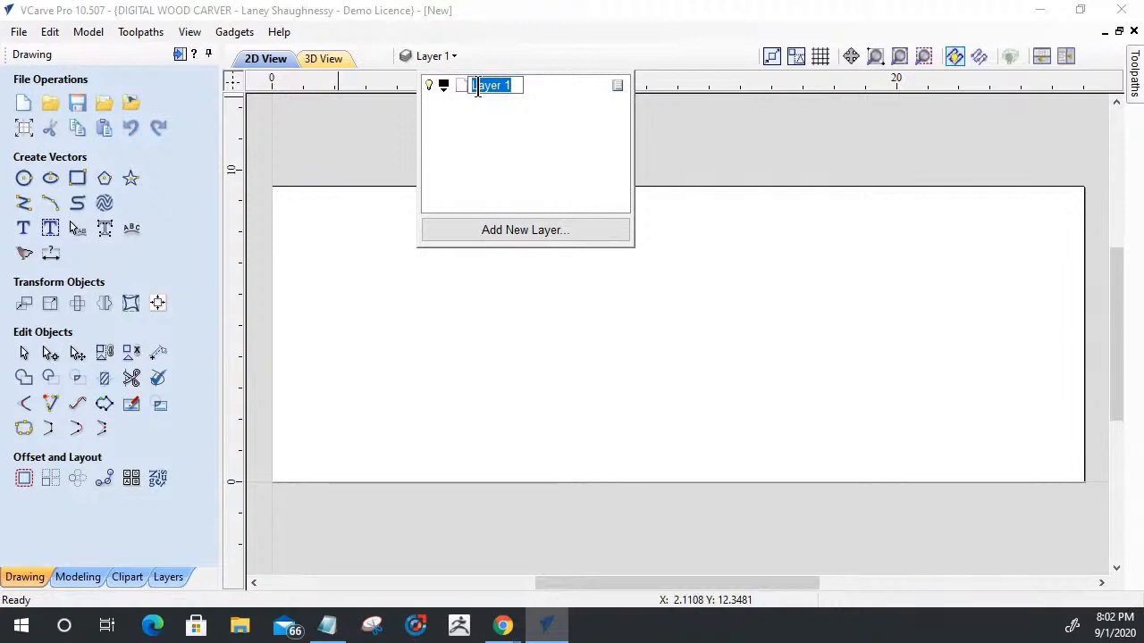
pyautogui.write('Origin')
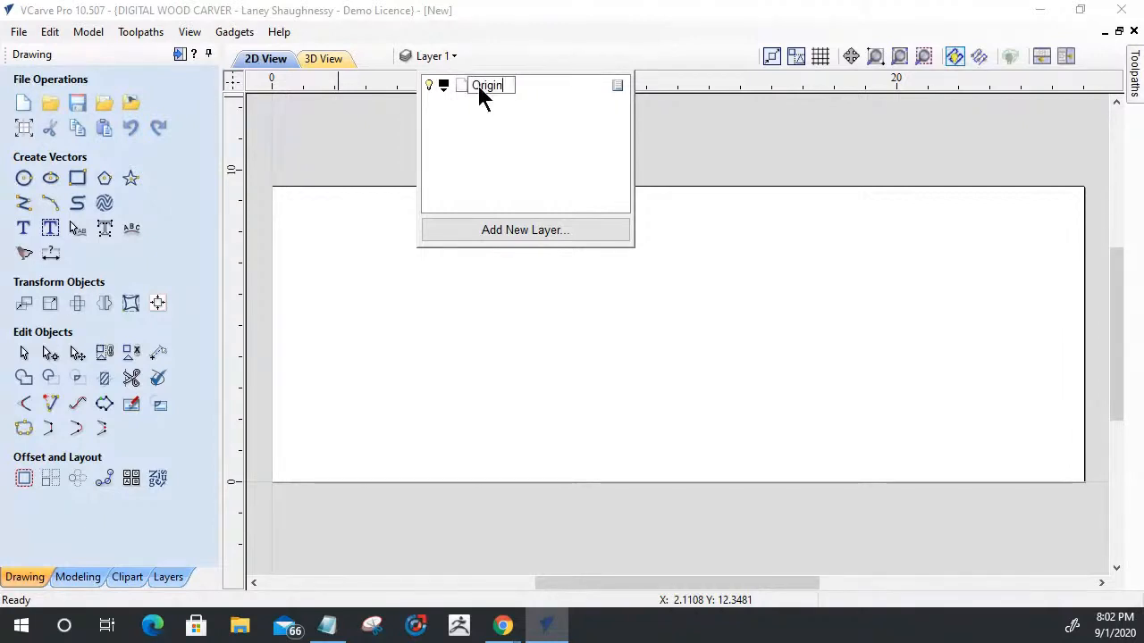
pyautogui.write('al Design')
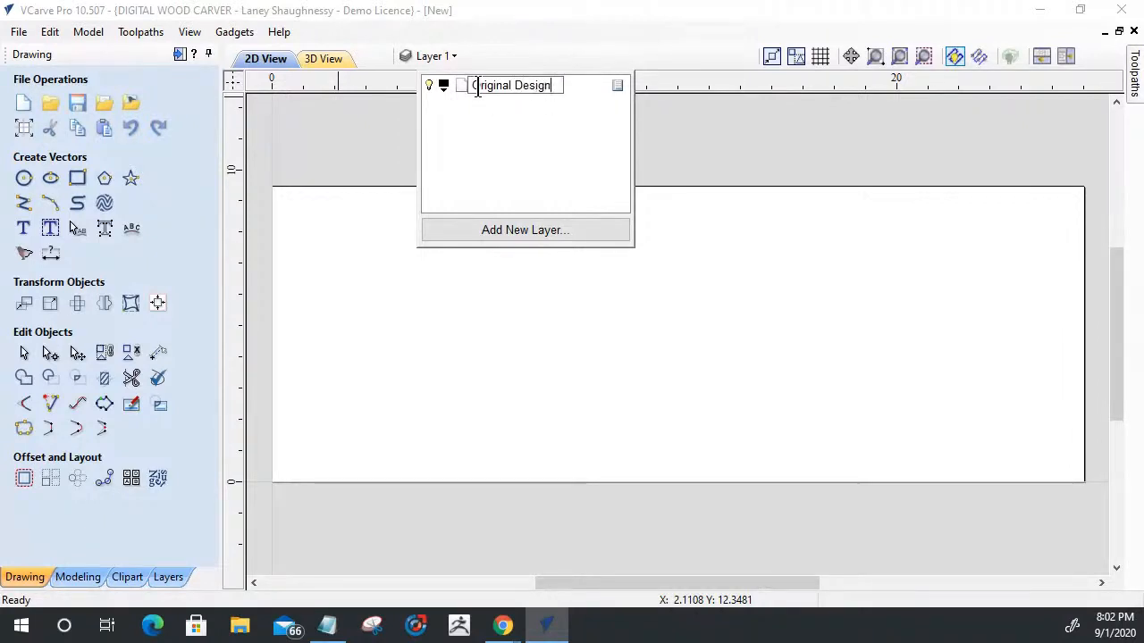
pyautogui.press('Return')
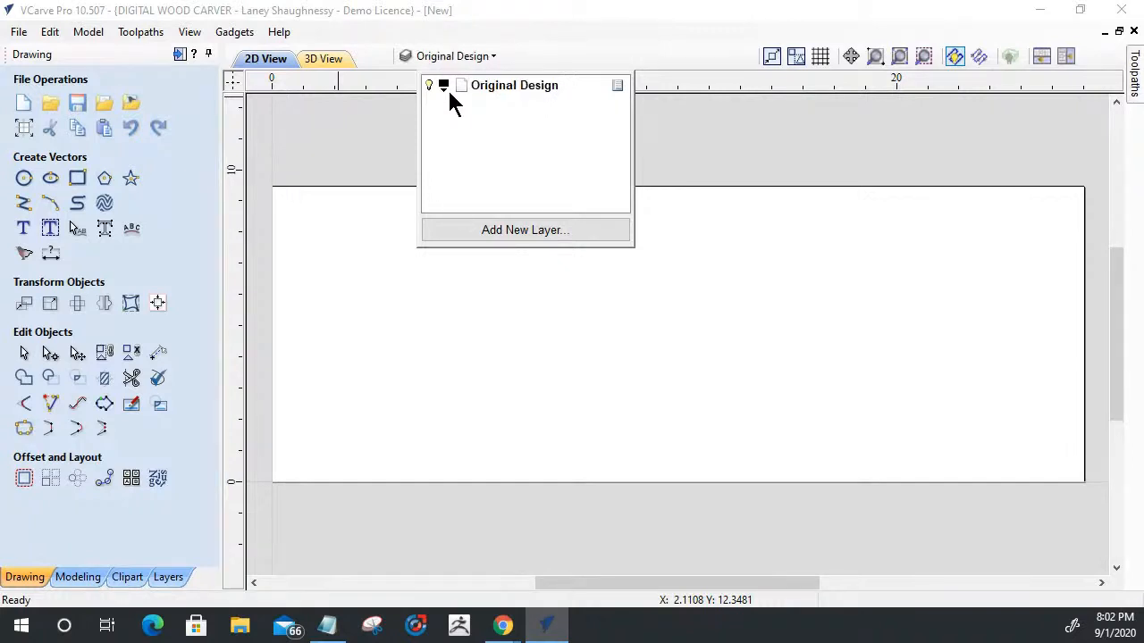
# - Add a new layer named Top Text Layer
pyautogui.click(490, 223)
pyautogui.write('Top Text Layer')
pyautogui.press('Return')
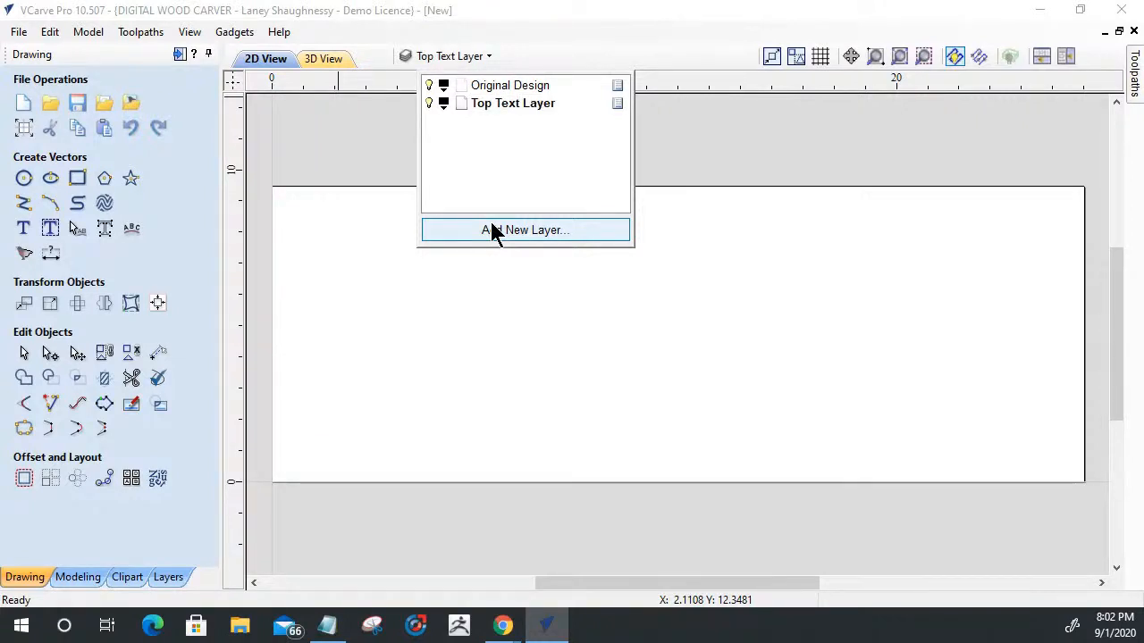
# - Add another new layer named Bottom Text Layer
pyautogui.click(490, 224)
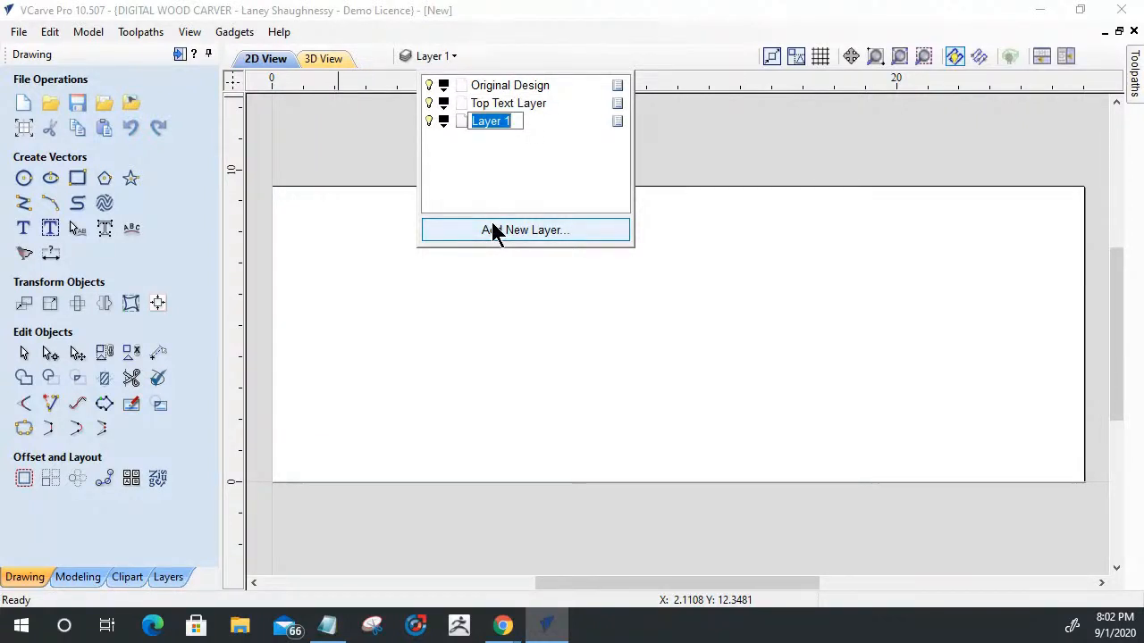
pyautogui.write('Bot')
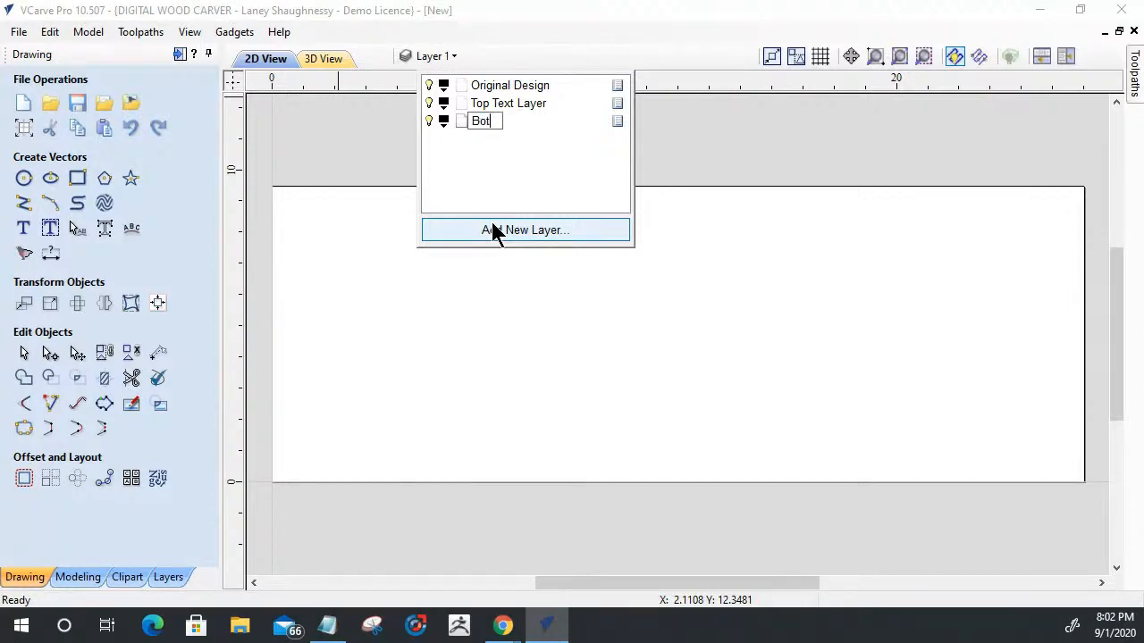
pyautogui.write('tom ')
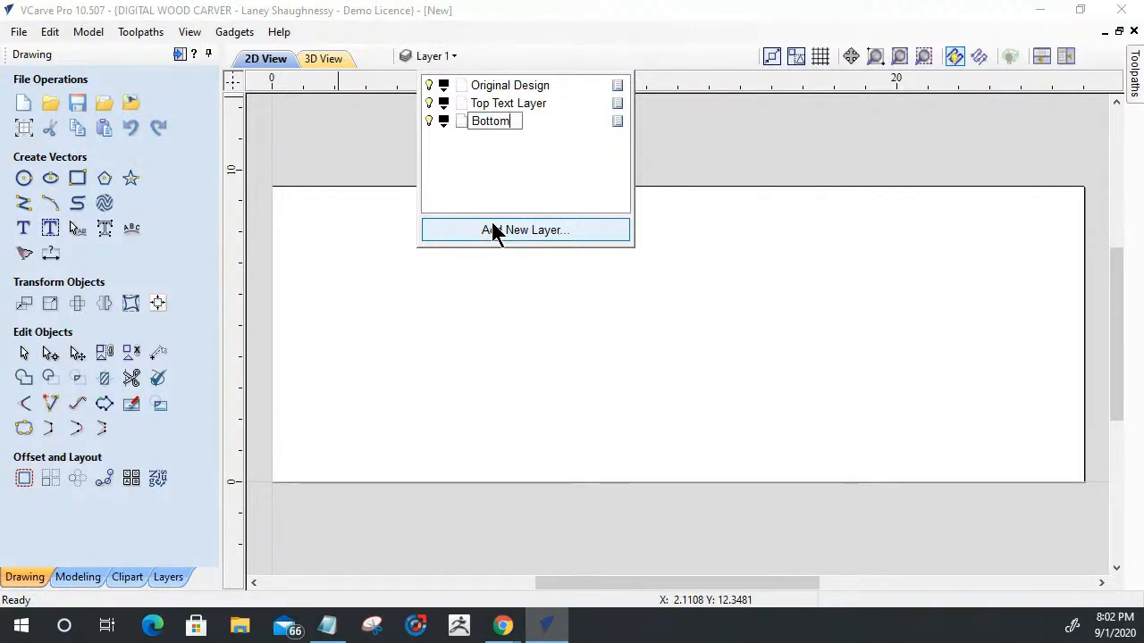
pyautogui.write('Text Layer')
pyautogui.press('Return')
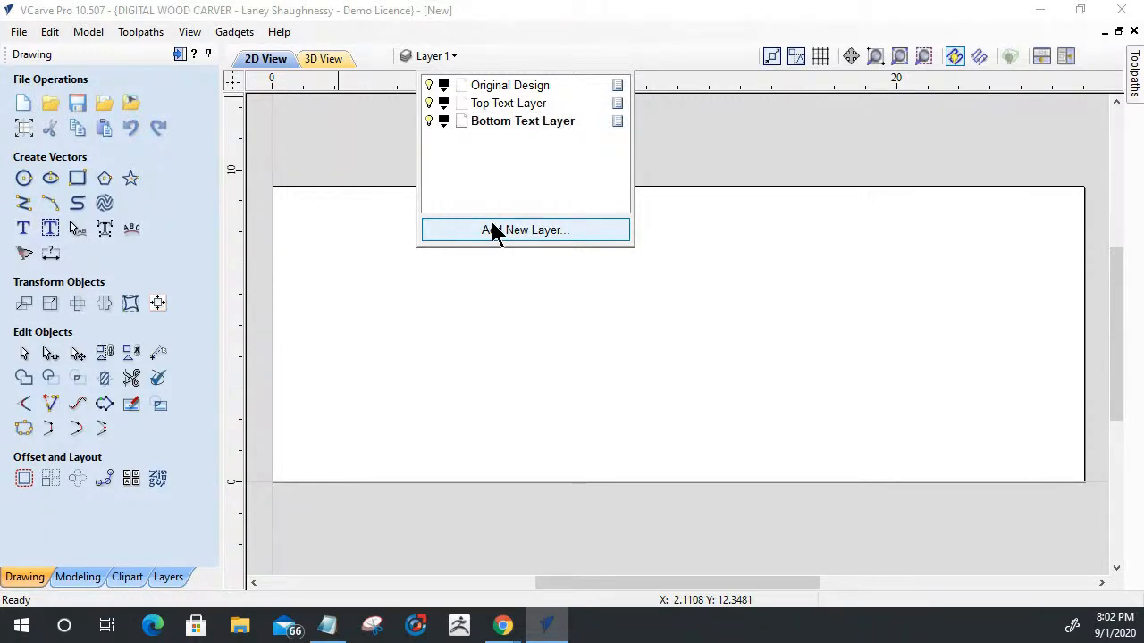
# - Add a fourth layer named Welded Text Layer and close the layer list
pyautogui.click(497, 232)
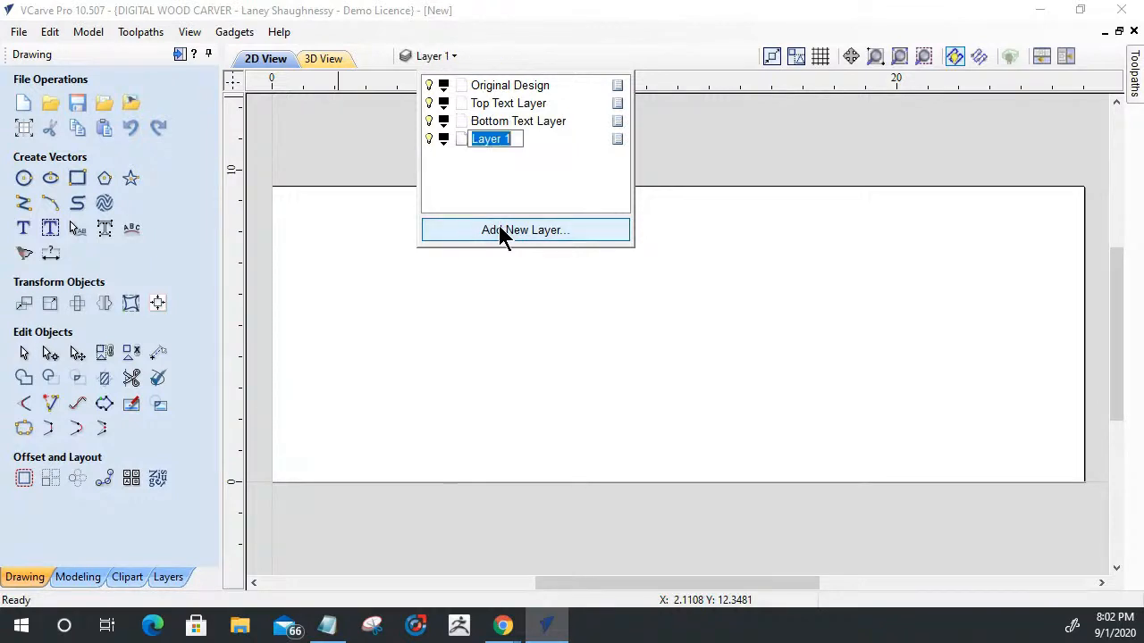
pyautogui.write('Welded Text')
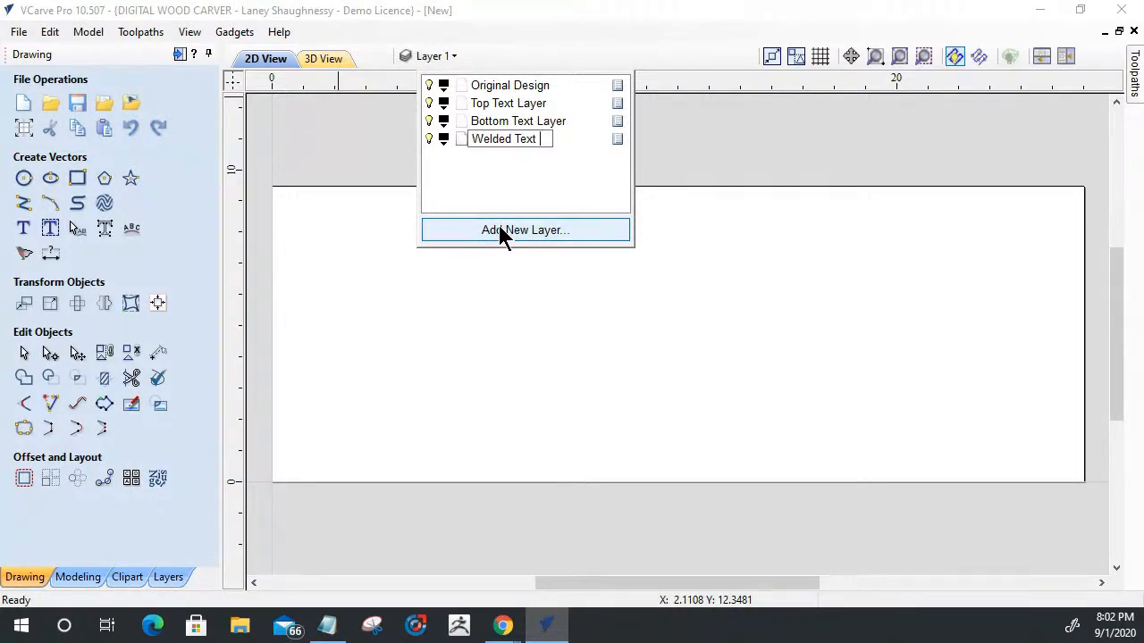
pyautogui.write(' Layer')
pyautogui.press('Return')
pyautogui.click(341, 150)
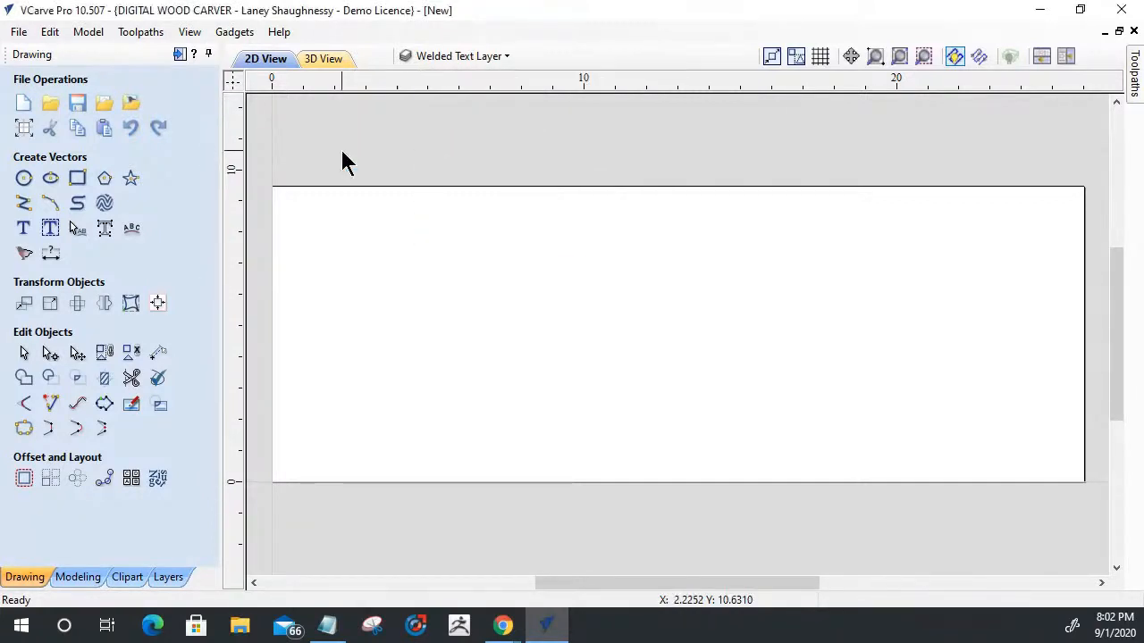
# - Make Original Design the active layer and hide the Top Text, Bottom Text and Welded Text layers
pyautogui.click(418, 59)
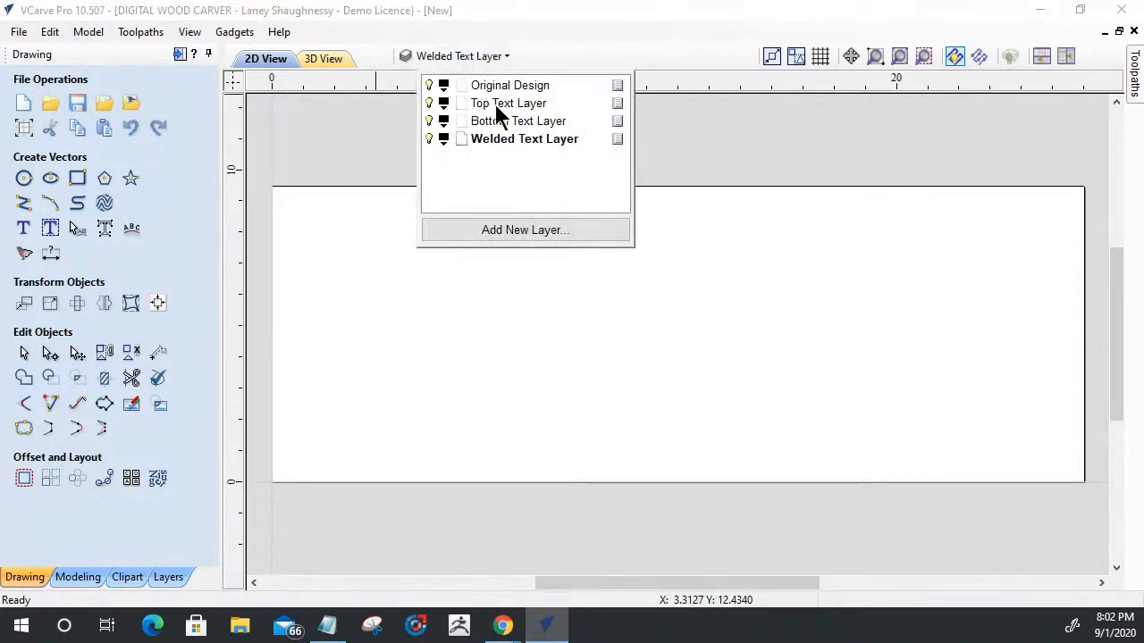
pyautogui.click(503, 87)
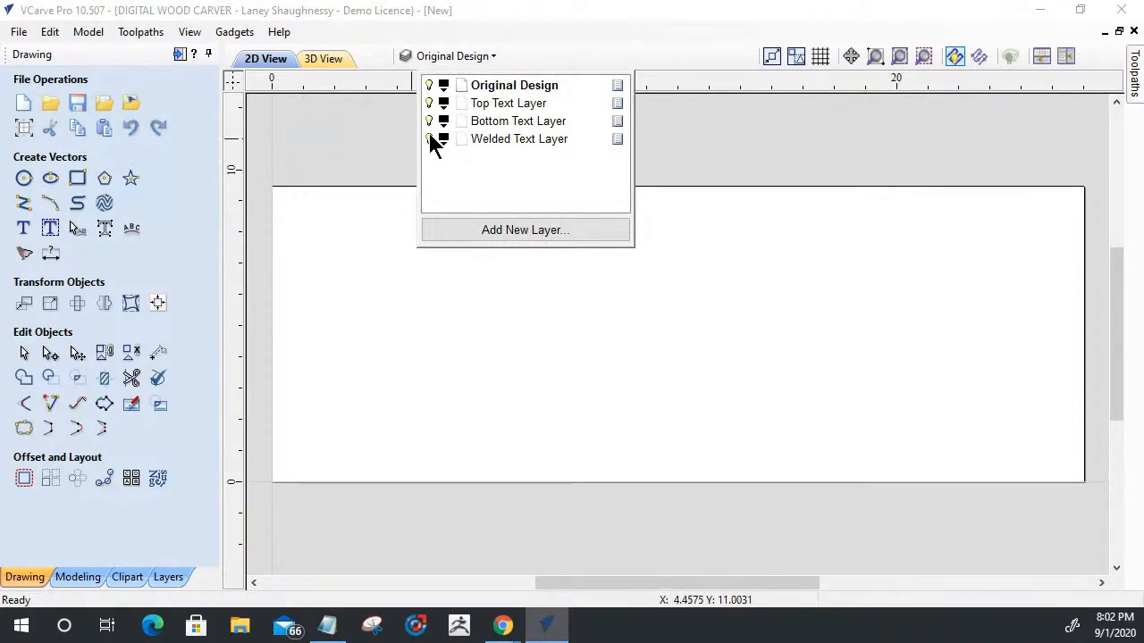
pyautogui.click(429, 120)
pyautogui.click(429, 103)
pyautogui.click(429, 139)
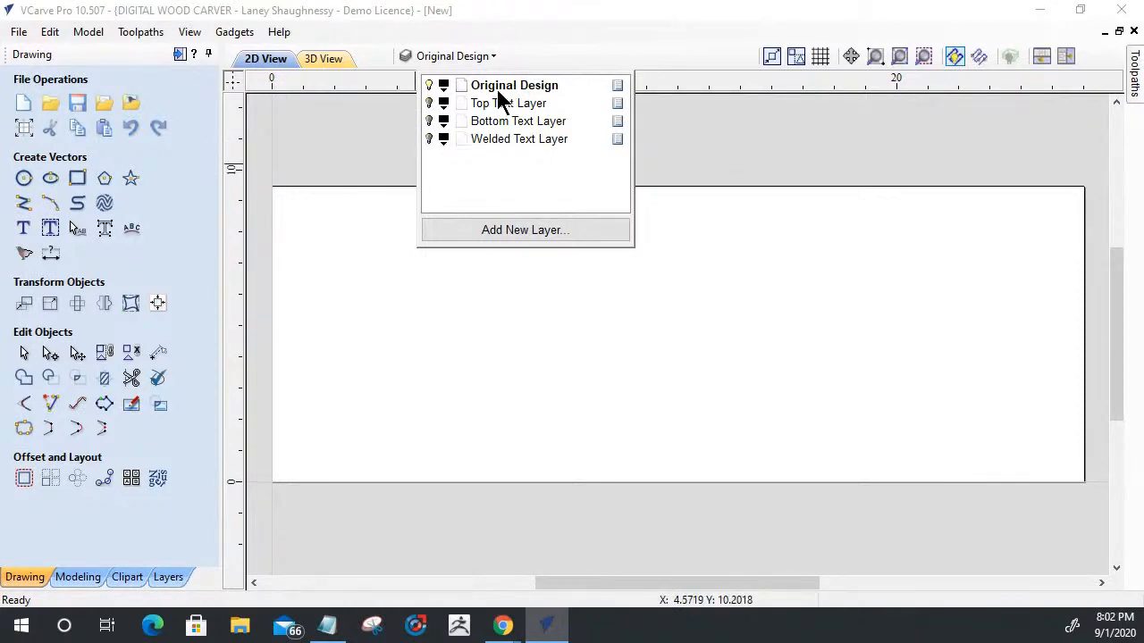
pyautogui.click(309, 145)
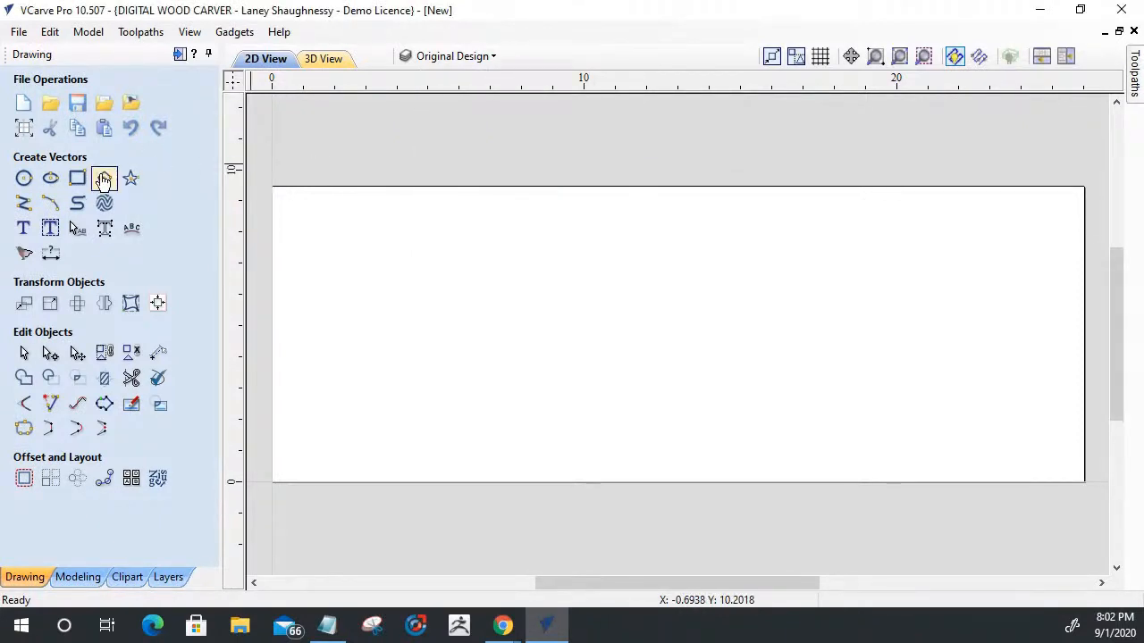
# - Draw a square-cornered 26 x 9.5 inch rectangle along the edges of the material
pyautogui.click(77, 180)
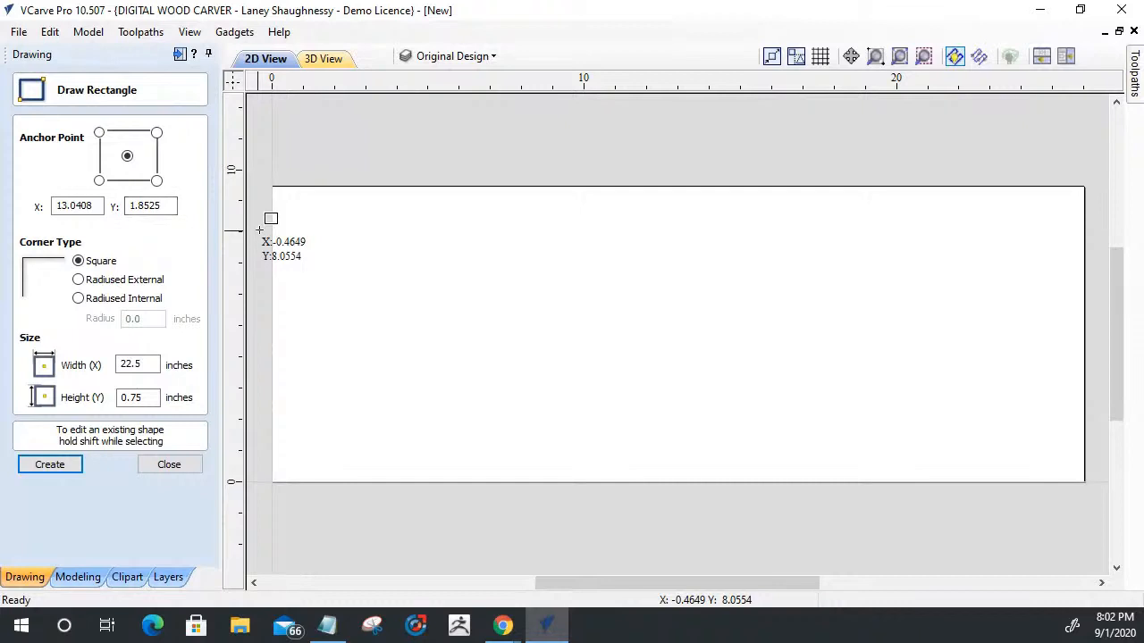
pyautogui.moveTo(272, 186); pyautogui.dragTo(1085, 482)
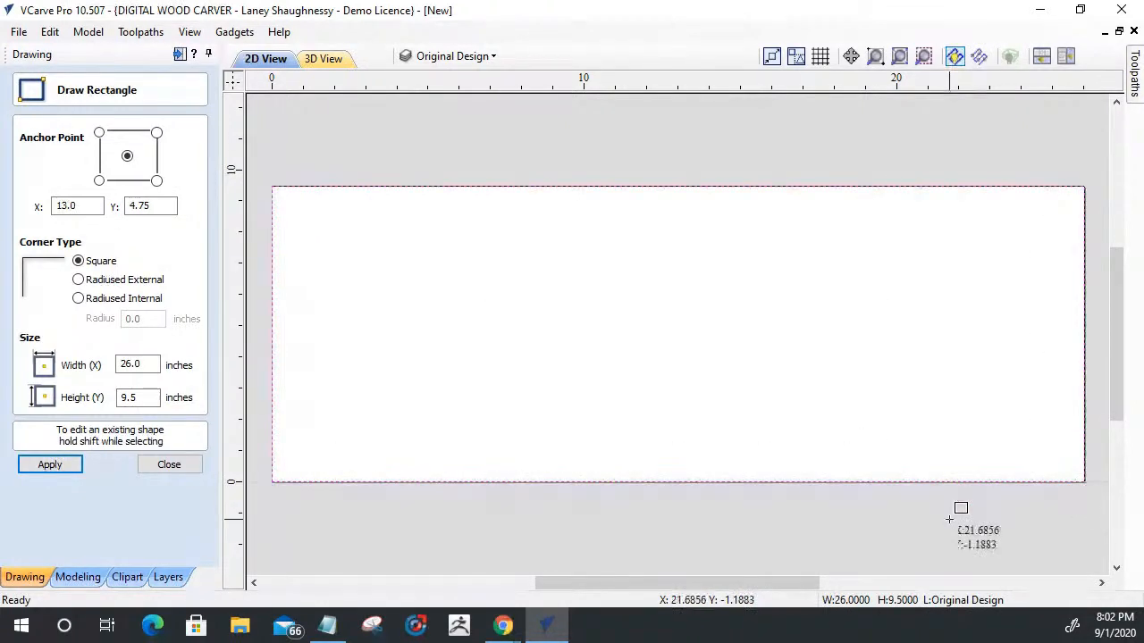
pyautogui.click(169, 465)
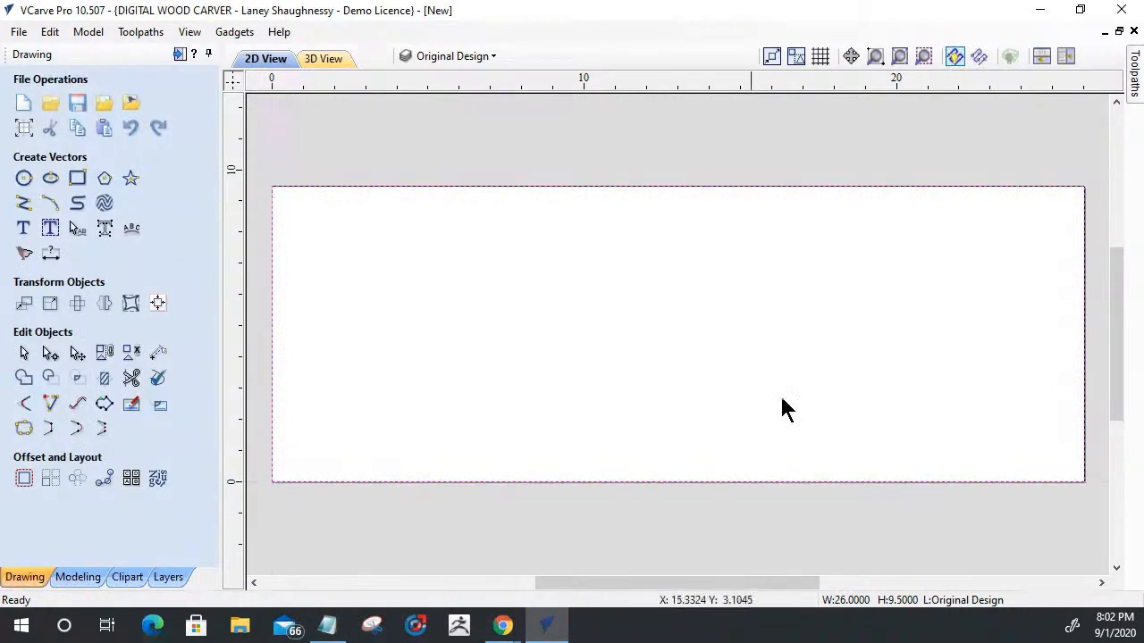
# - Offset the rectangle inwards by 1 inch with sharp corners, deleting the original
pyautogui.click(24, 478)
pyautogui.moveTo(114, 227); pyautogui.dragTo(3, 241)
pyautogui.write('1')
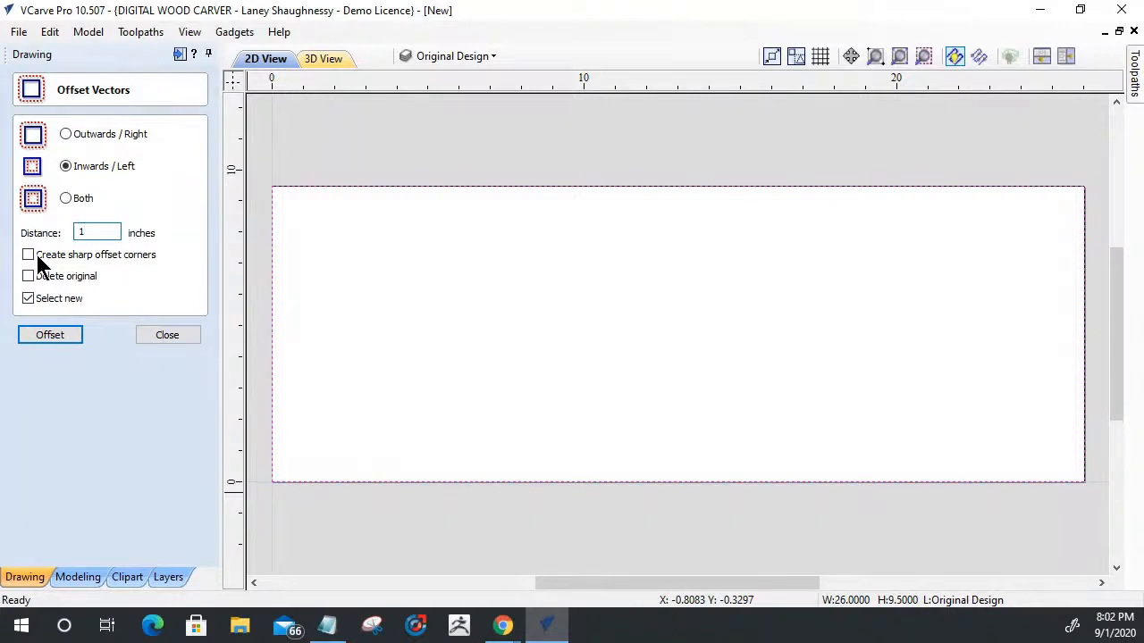
pyautogui.click(28, 278)
pyautogui.click(30, 334)
pyautogui.click(169, 335)
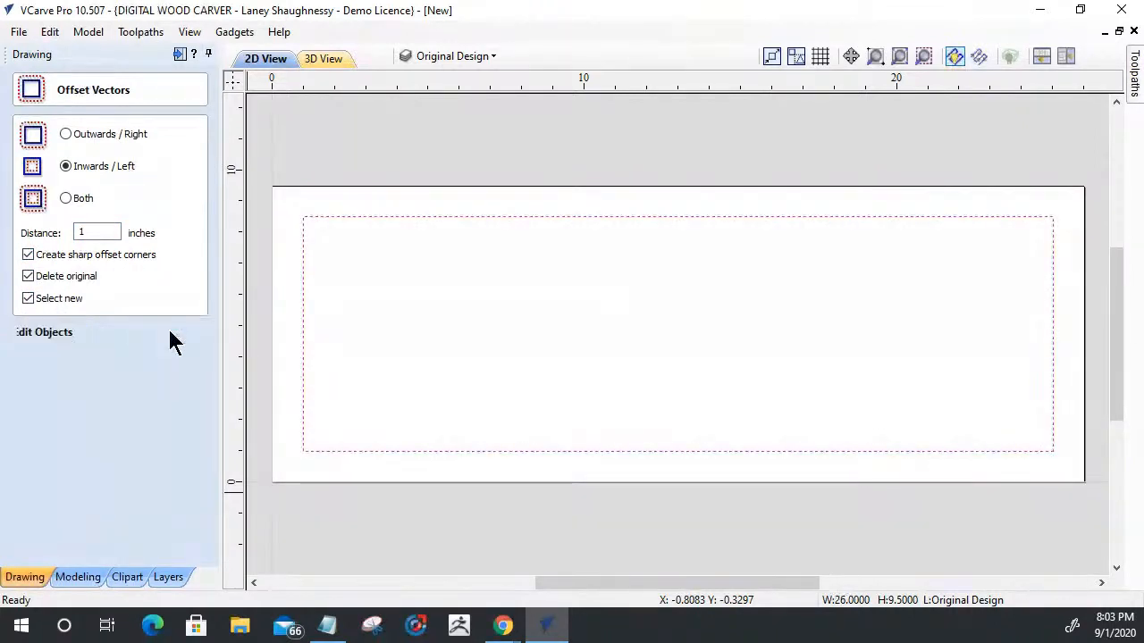
# - Start a new text object with a height of 2 inches in the Open Sans ExtraBold font
pyautogui.click(23, 229)
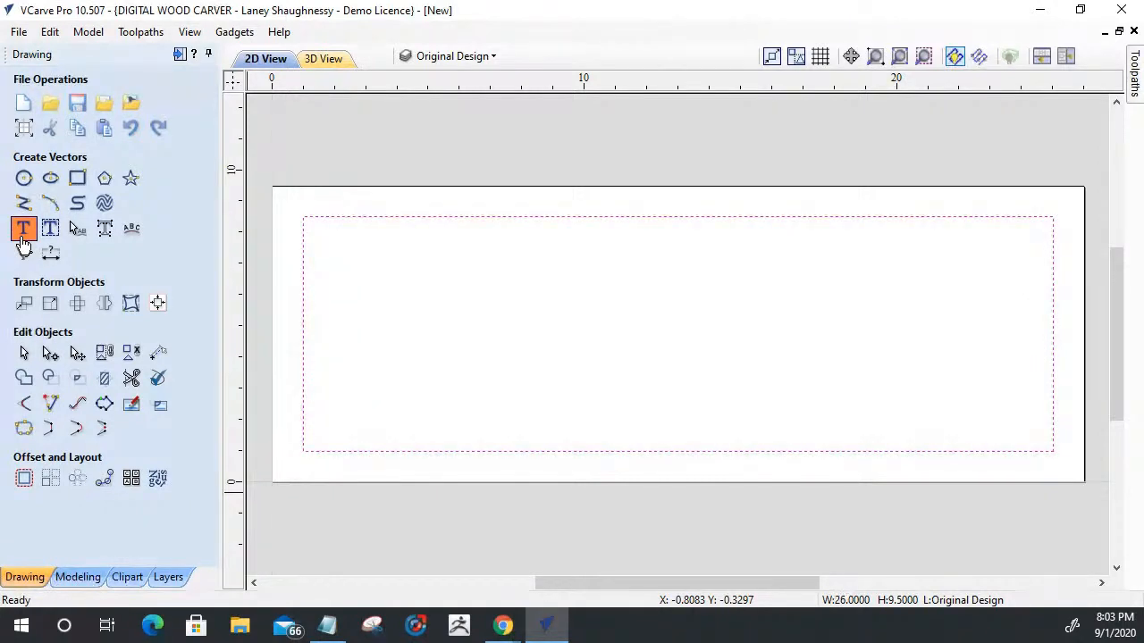
pyautogui.click(22, 237)
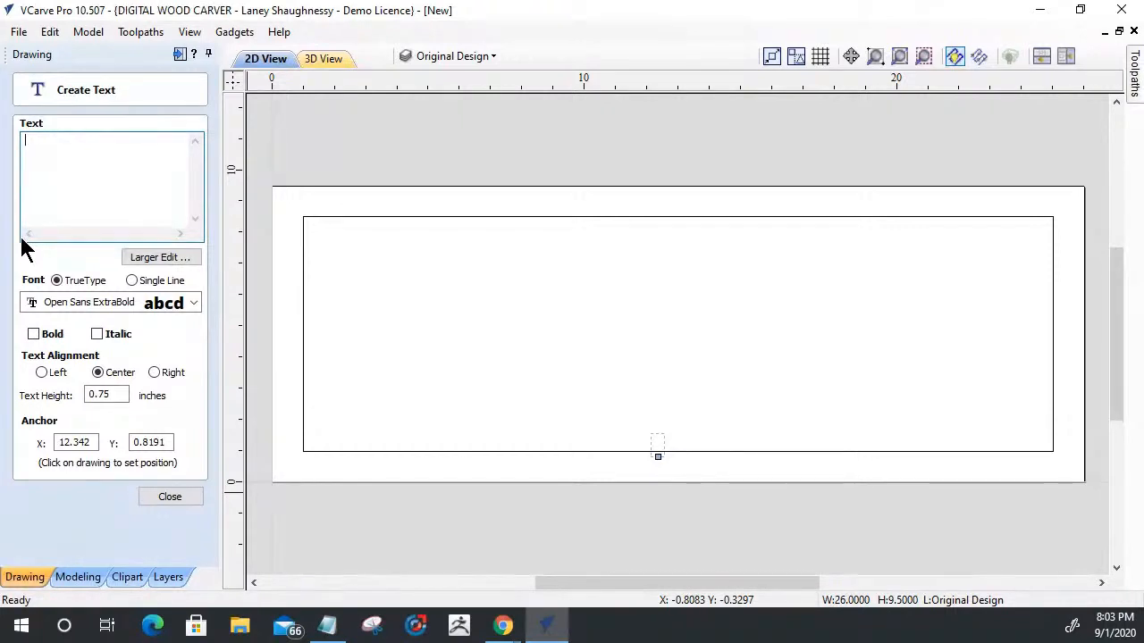
pyautogui.moveTo(119, 396); pyautogui.dragTo(36, 406)
pyautogui.write('2')
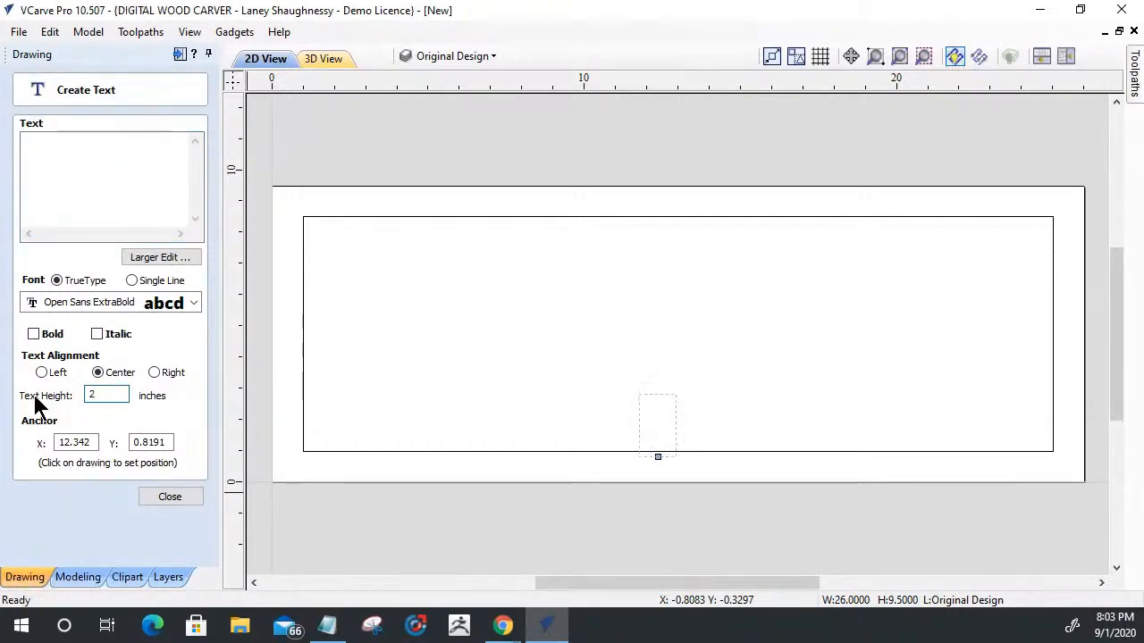
pyautogui.click(71, 296)
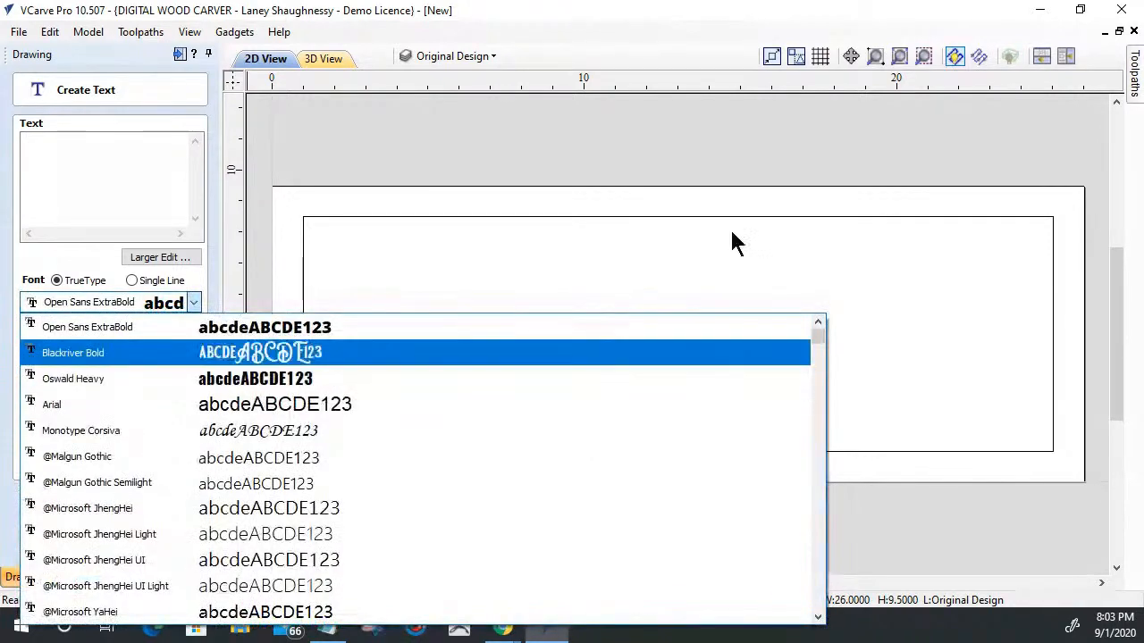
pyautogui.click(126, 330)
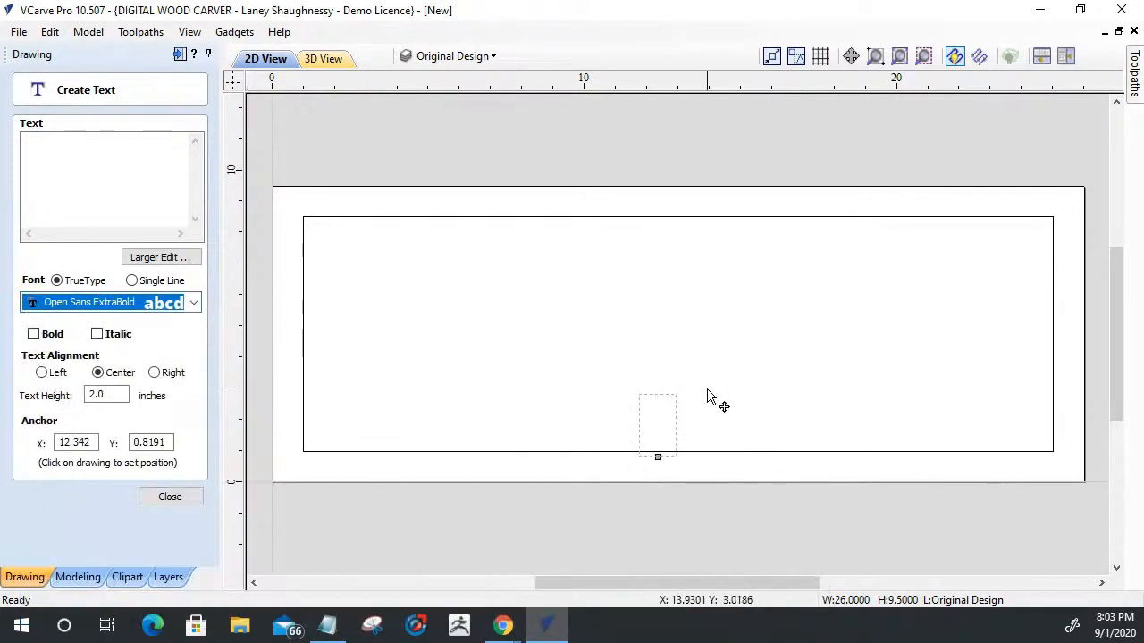
# - Enter the family surname in capitals and place it inside the upper part of the frame, anchored at about X 12.8, Y 5.1
pyautogui.click(637, 407)
pyautogui.click(620, 380)
pyautogui.click(530, 283)
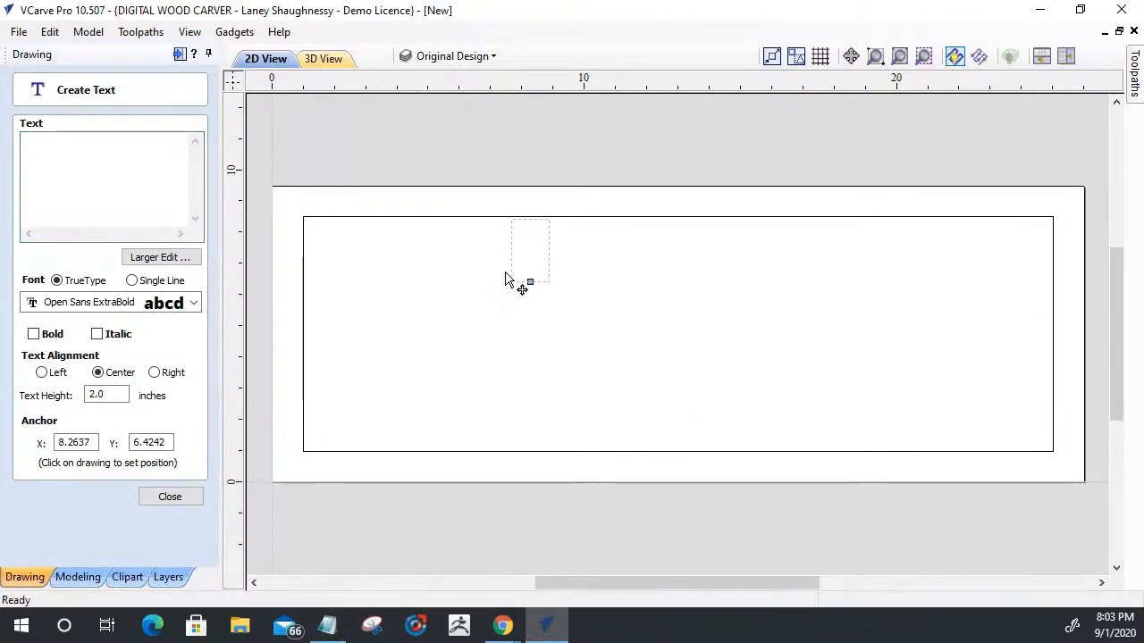
pyautogui.click(503, 288)
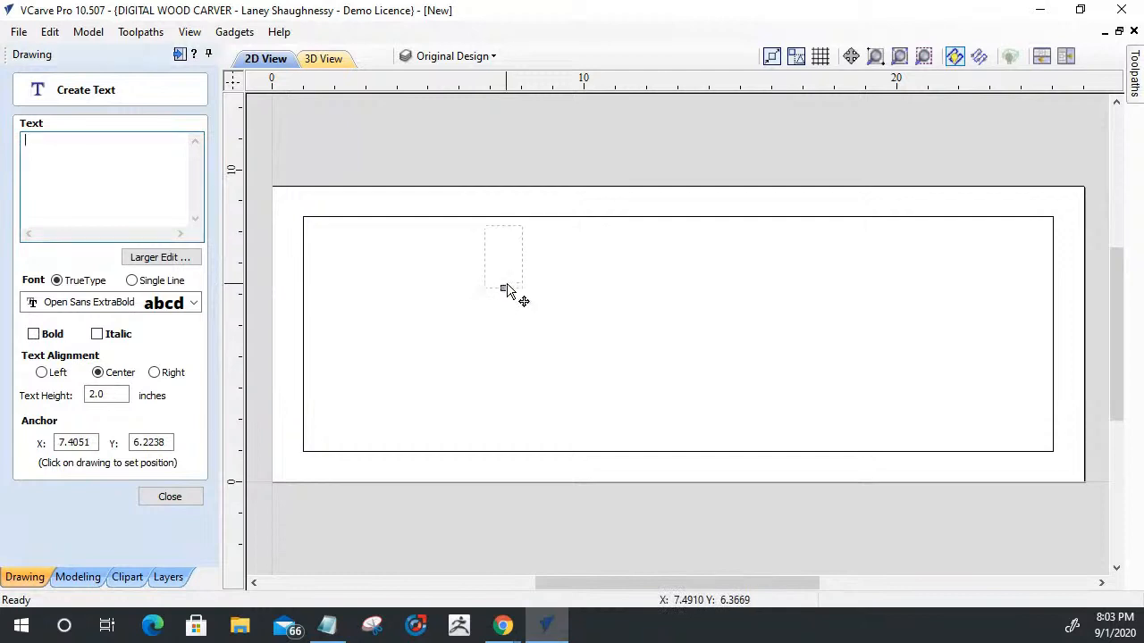
pyautogui.click(436, 308)
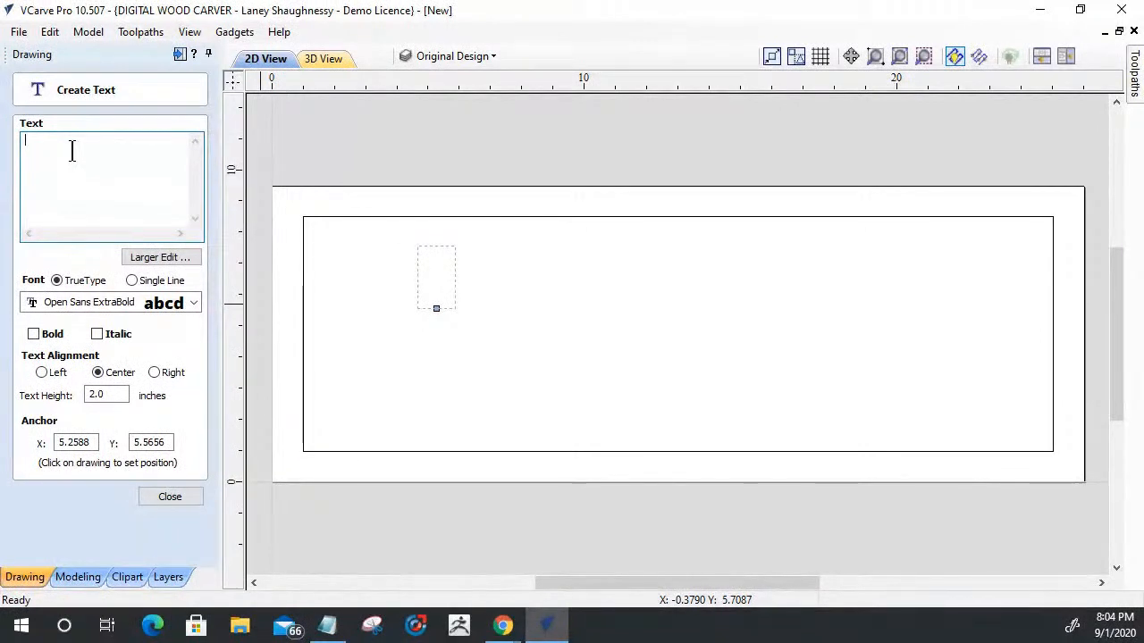
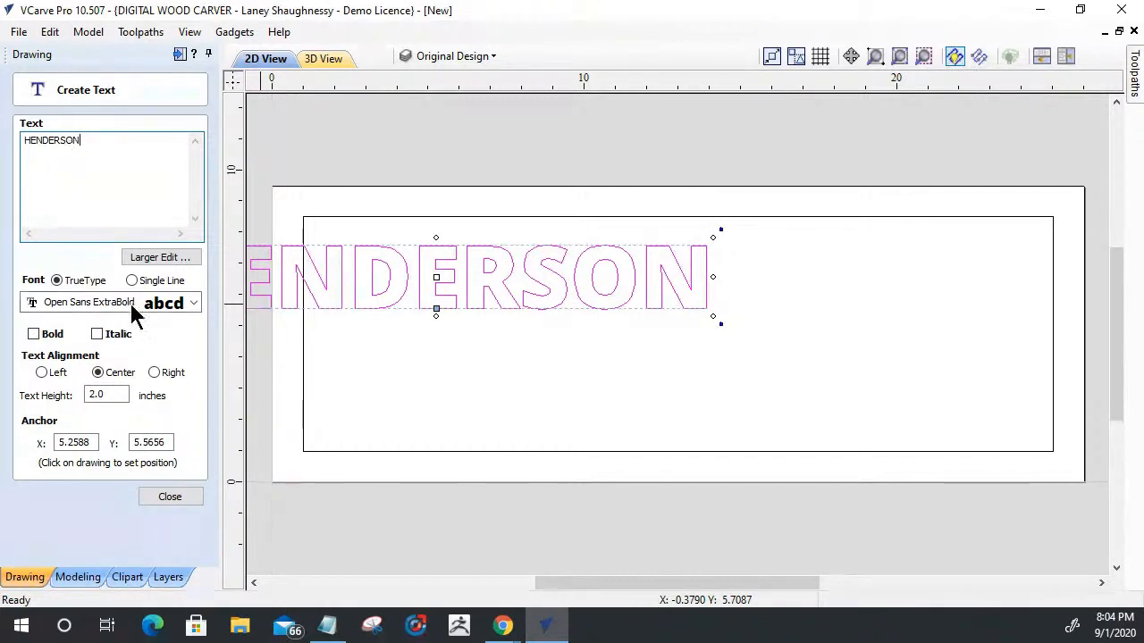
pyautogui.moveTo(338, 275); pyautogui.dragTo(582, 290)
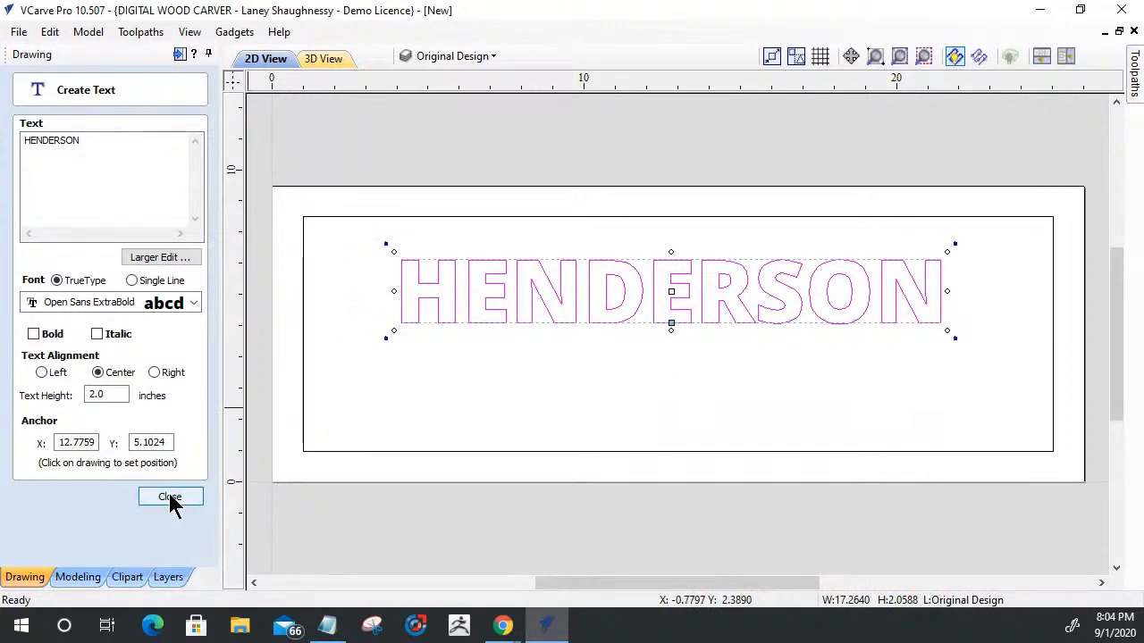
pyautogui.click(169, 499)
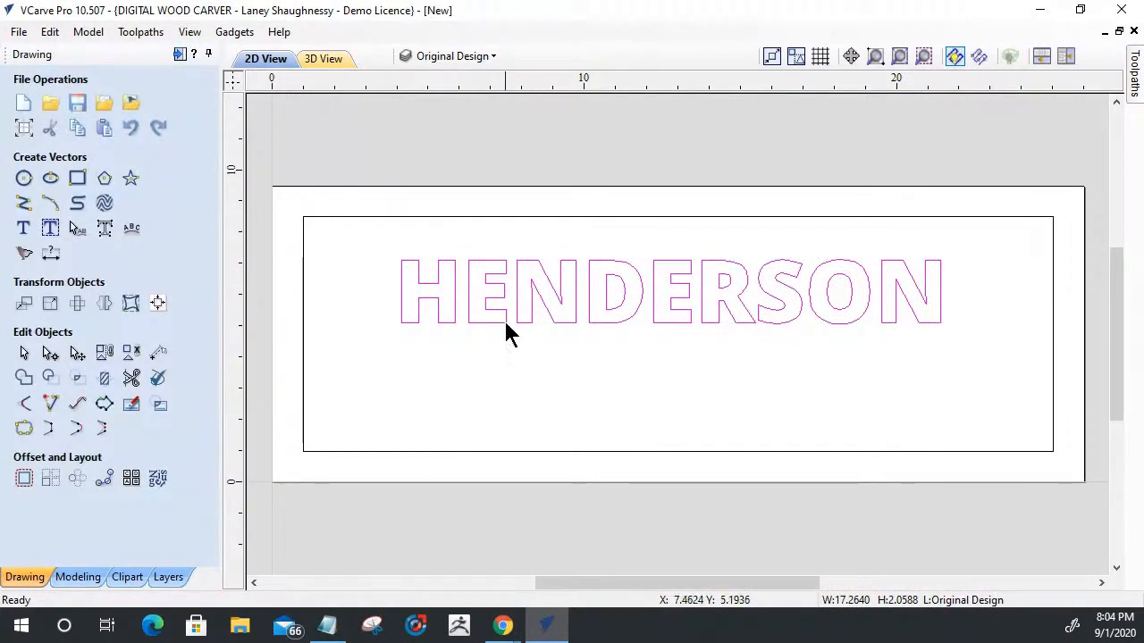
# - Stretch the surname text to about 21.4 inches wide and 4.05 inches high within the frame
pyautogui.click(497, 318)
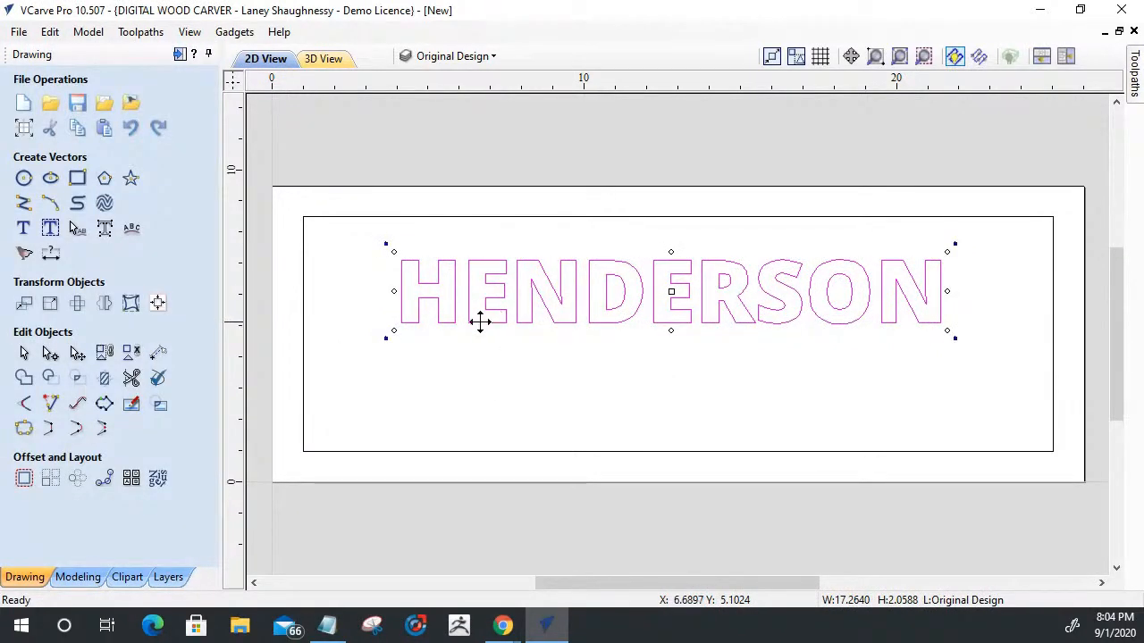
pyautogui.moveTo(387, 336)
pyautogui.mouseDown()
pyautogui.moveTo(378, 340)
pyautogui.moveTo(407, 331)
pyautogui.mouseUp()
pyautogui.moveTo(671, 337); pyautogui.dragTo(665, 379)
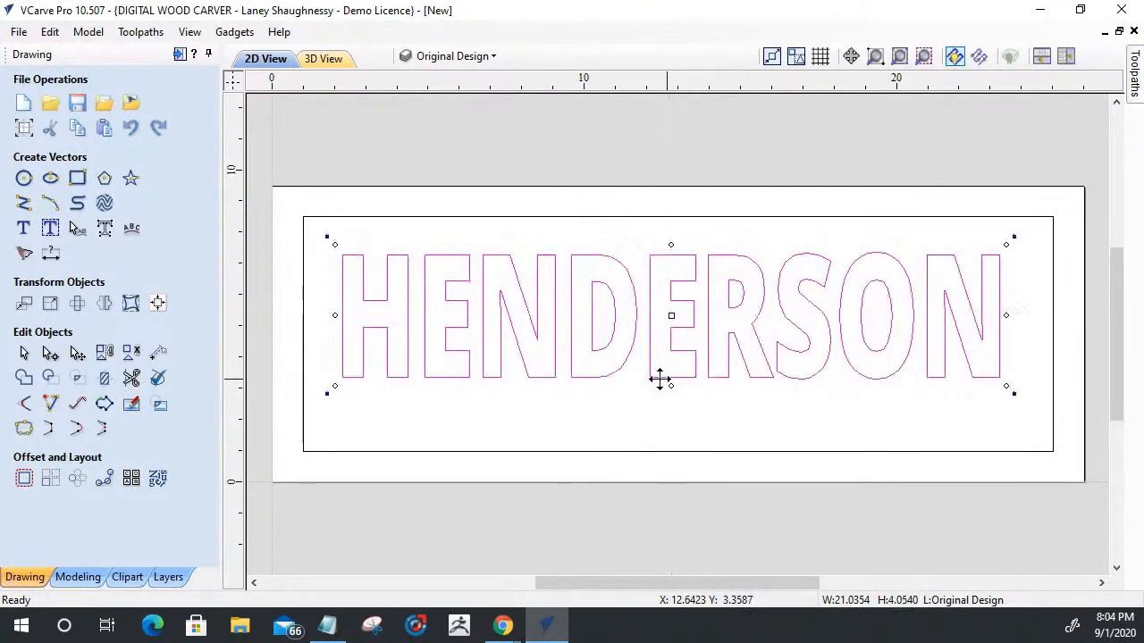
pyautogui.moveTo(336, 316); pyautogui.dragTo(332, 314)
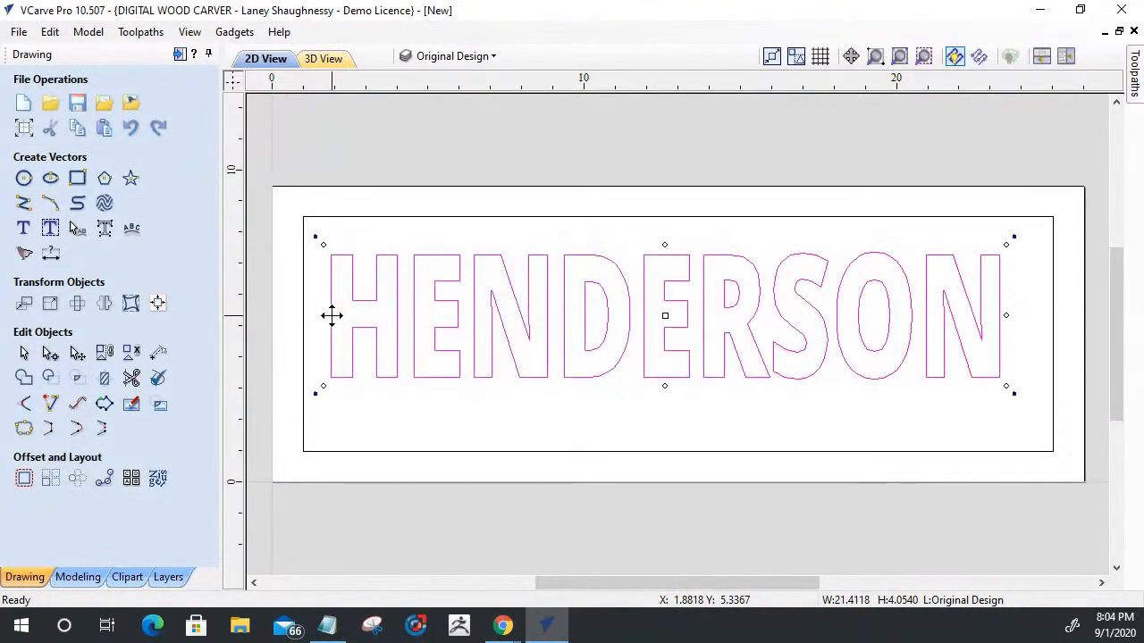
# - Center the surname text horizontally and vertically on the material
pyautogui.click(158, 304)
pyautogui.click(97, 145)
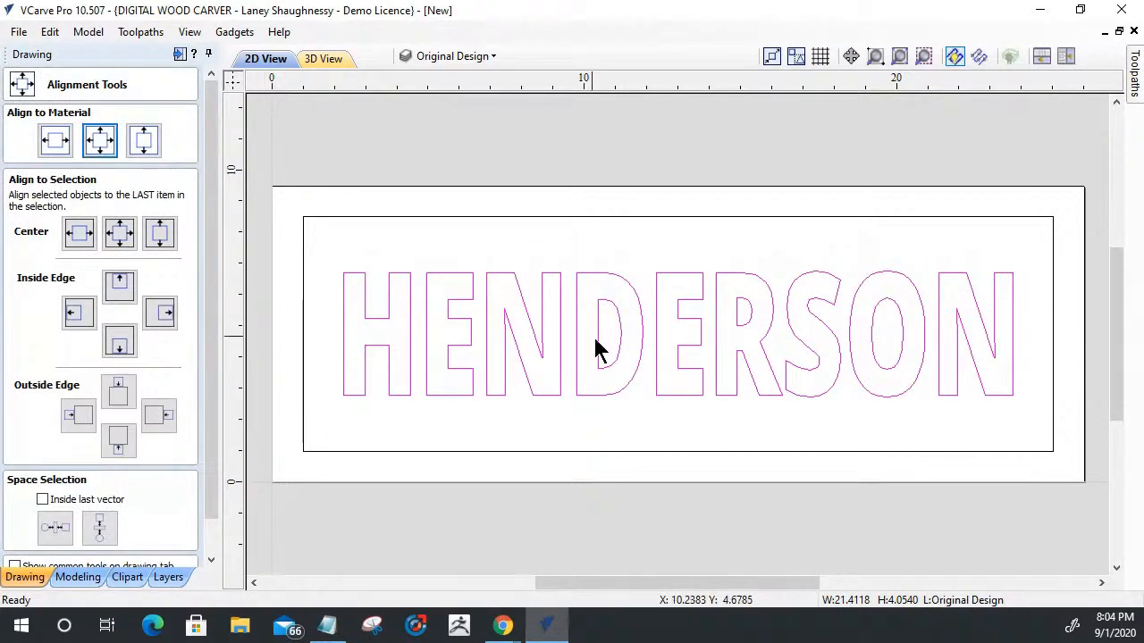
pyautogui.click(951, 500)
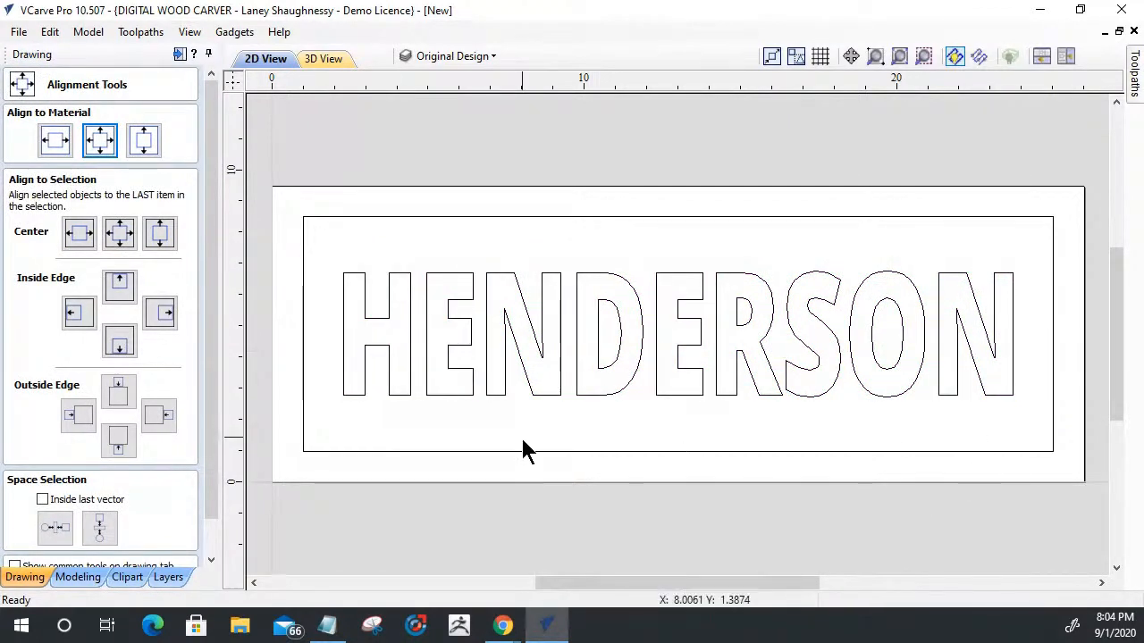
pyautogui.click(655, 355)
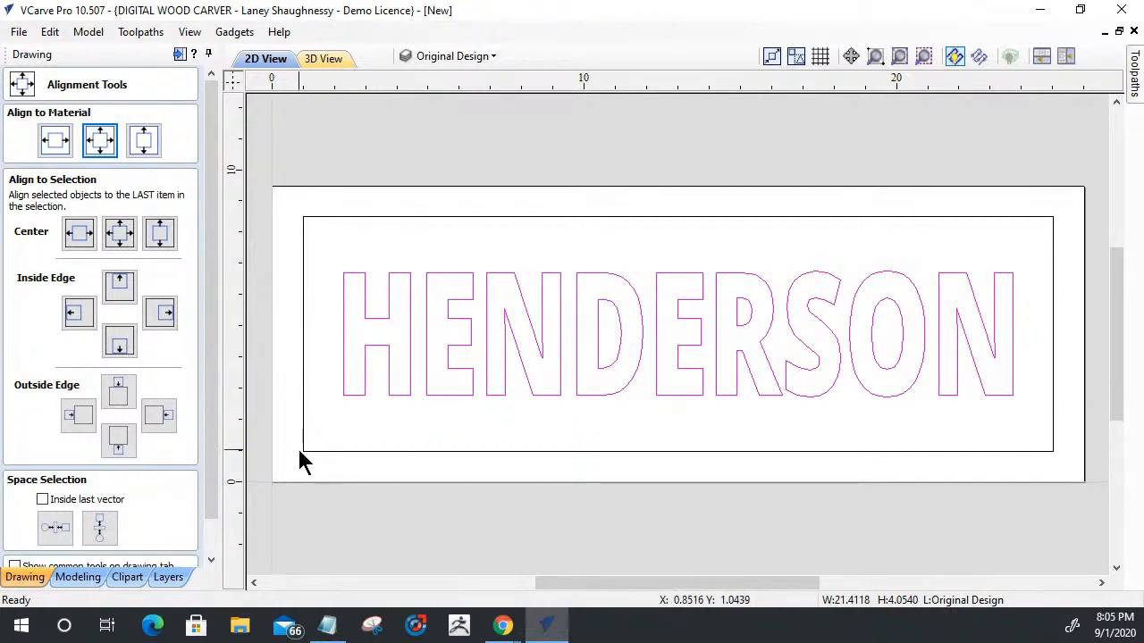
pyautogui.moveTo(213, 472); pyautogui.dragTo(210, 549)
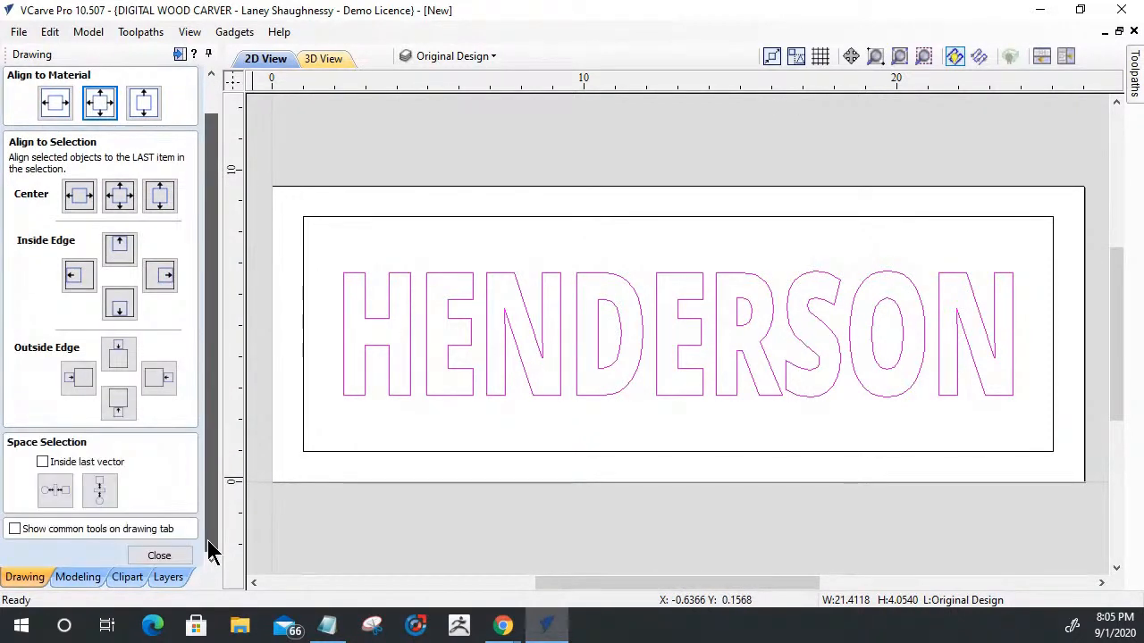
pyautogui.click(161, 558)
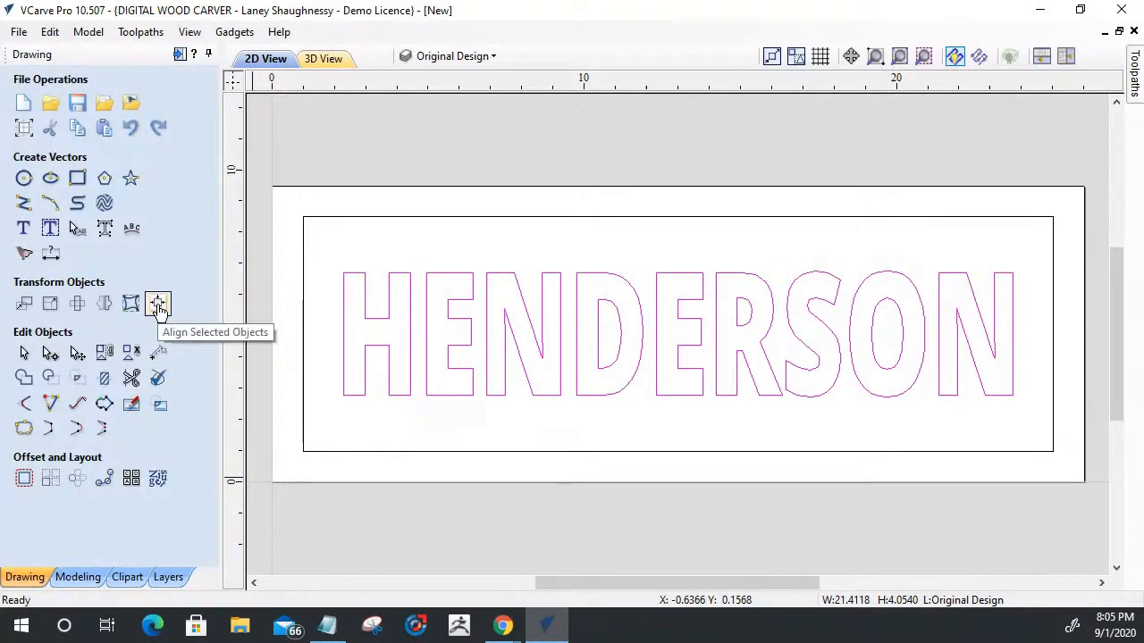
# - Try the Brilon font with bold on the surname text and undo the font change
pyautogui.click(23, 228)
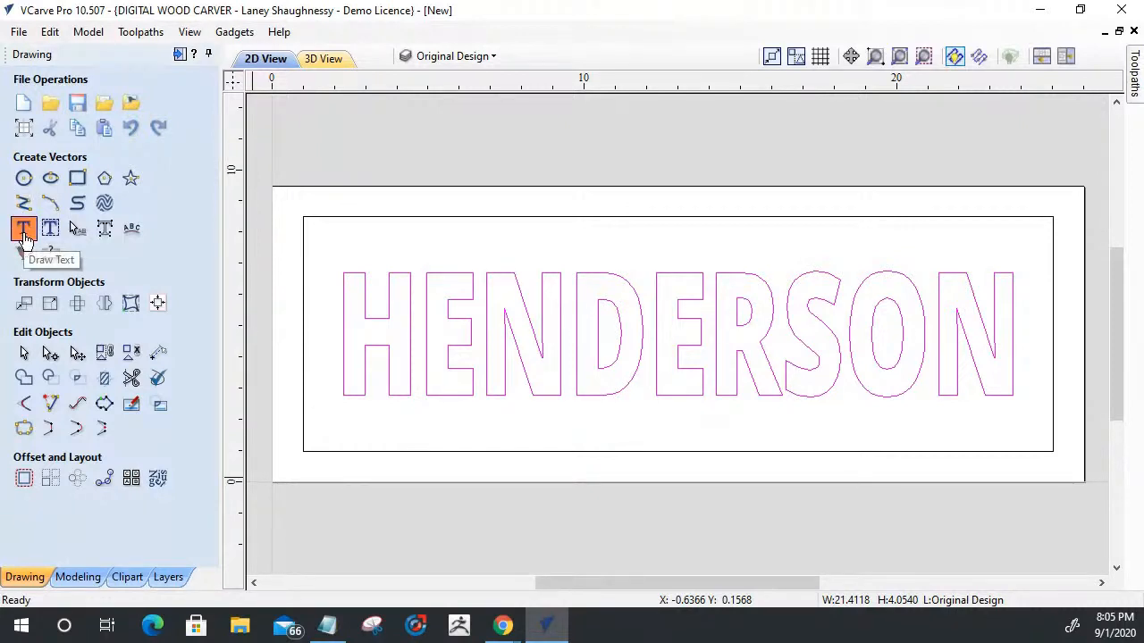
pyautogui.click(416, 257)
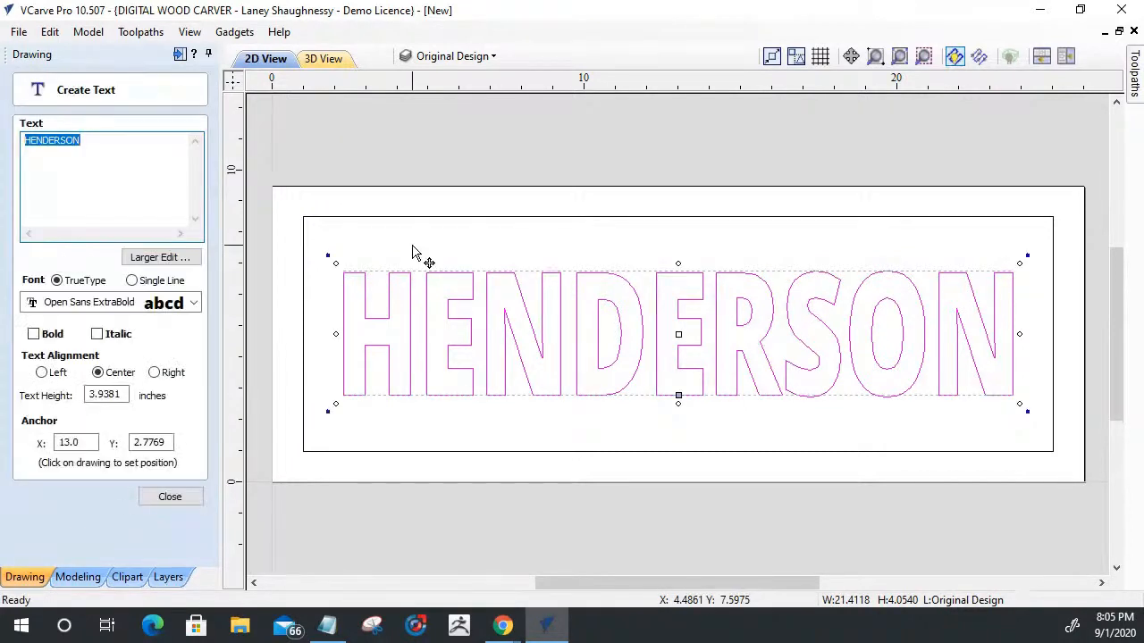
pyautogui.click(190, 308)
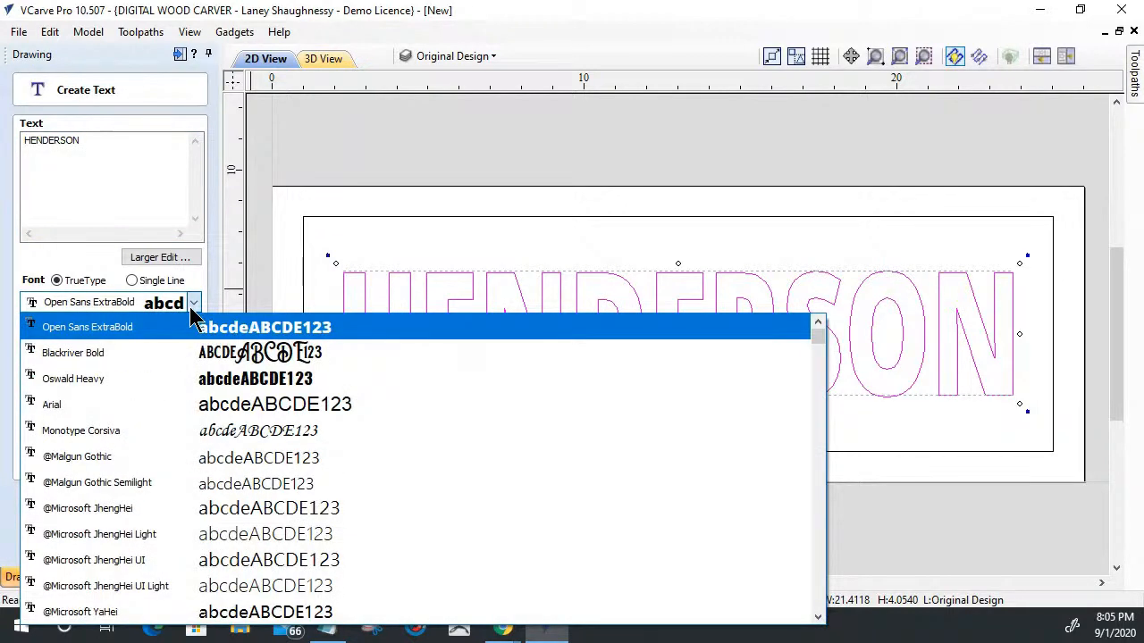
pyautogui.scroll(-4, 240, 357)
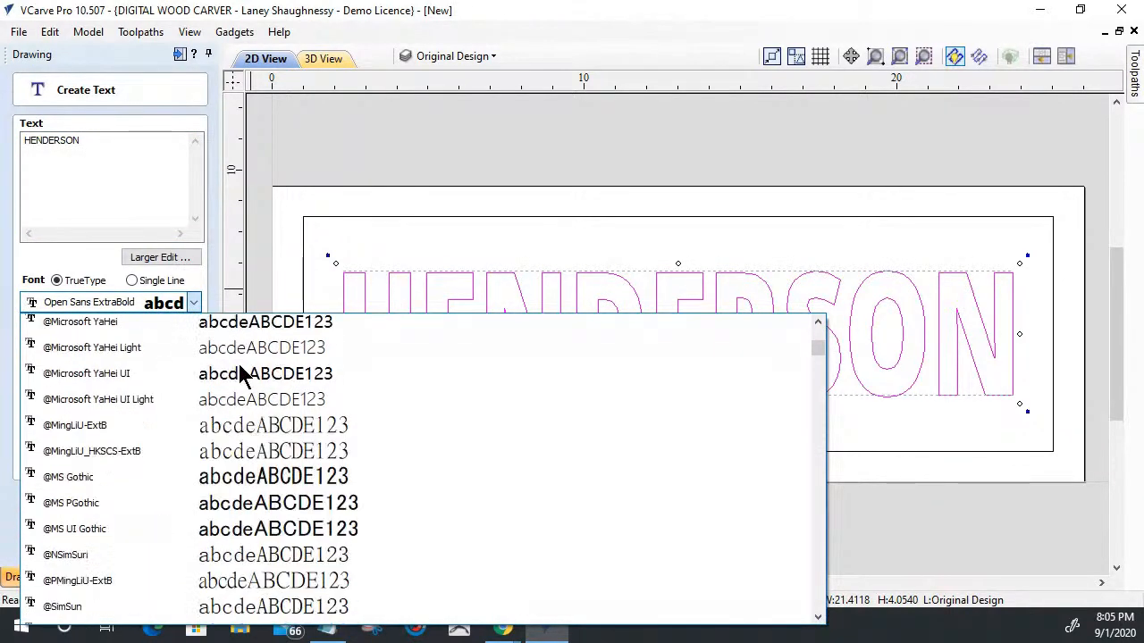
pyautogui.scroll(-1, 240, 371)
pyautogui.scroll(-1, 225, 433)
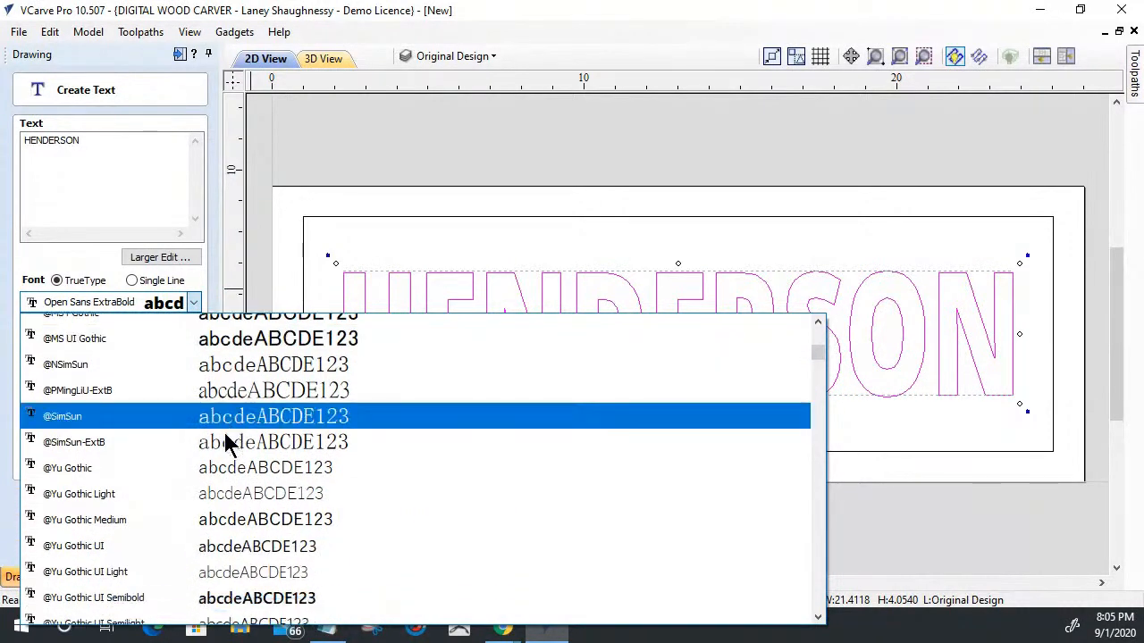
pyautogui.scroll(-12, 224, 432)
pyautogui.scroll(-4, 224, 435)
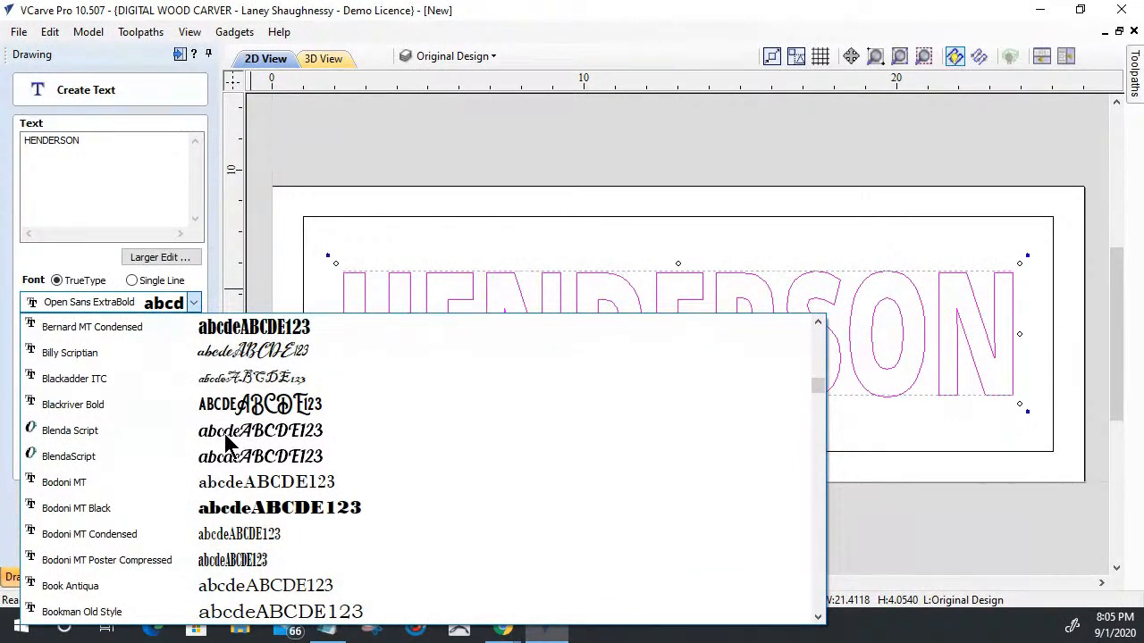
pyautogui.scroll(-3, 226, 438)
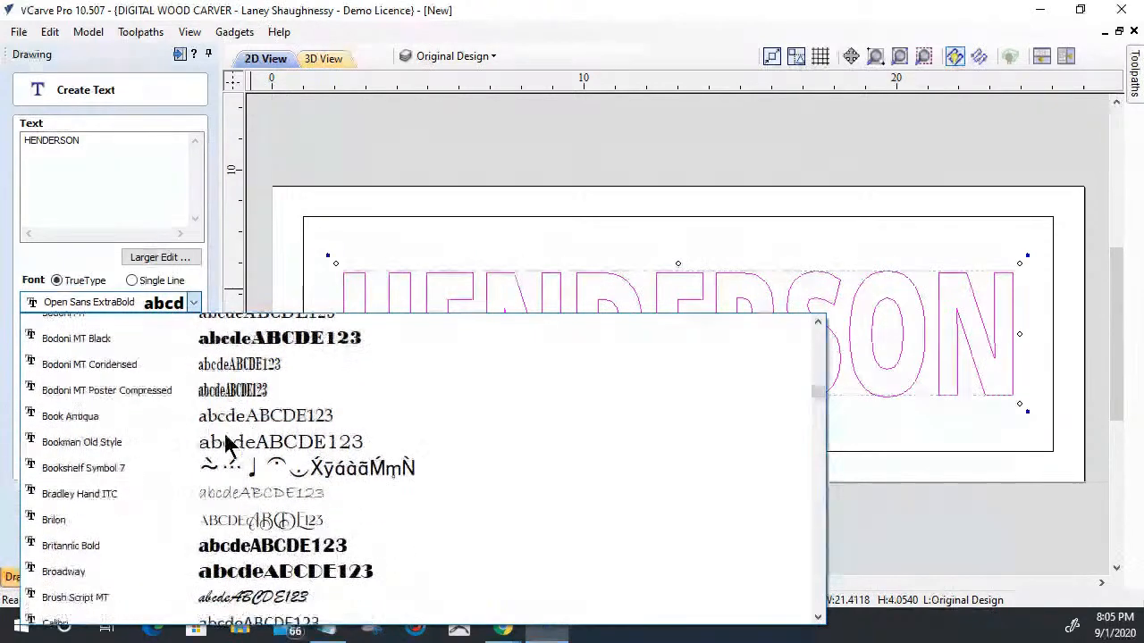
pyautogui.scroll(-1, 225, 438)
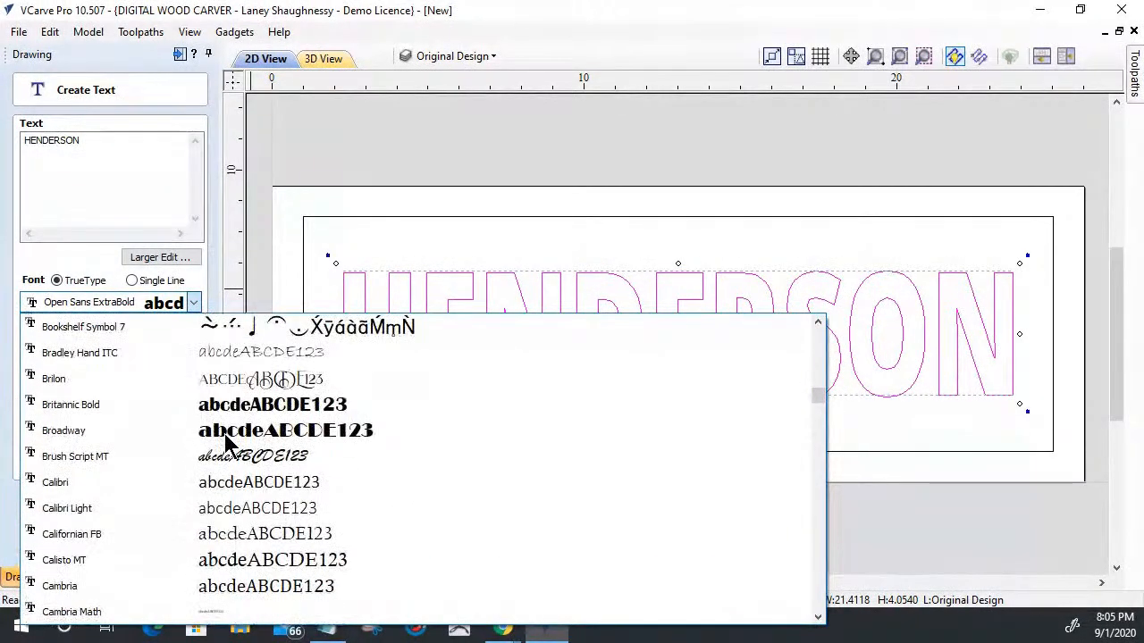
pyautogui.click(227, 379)
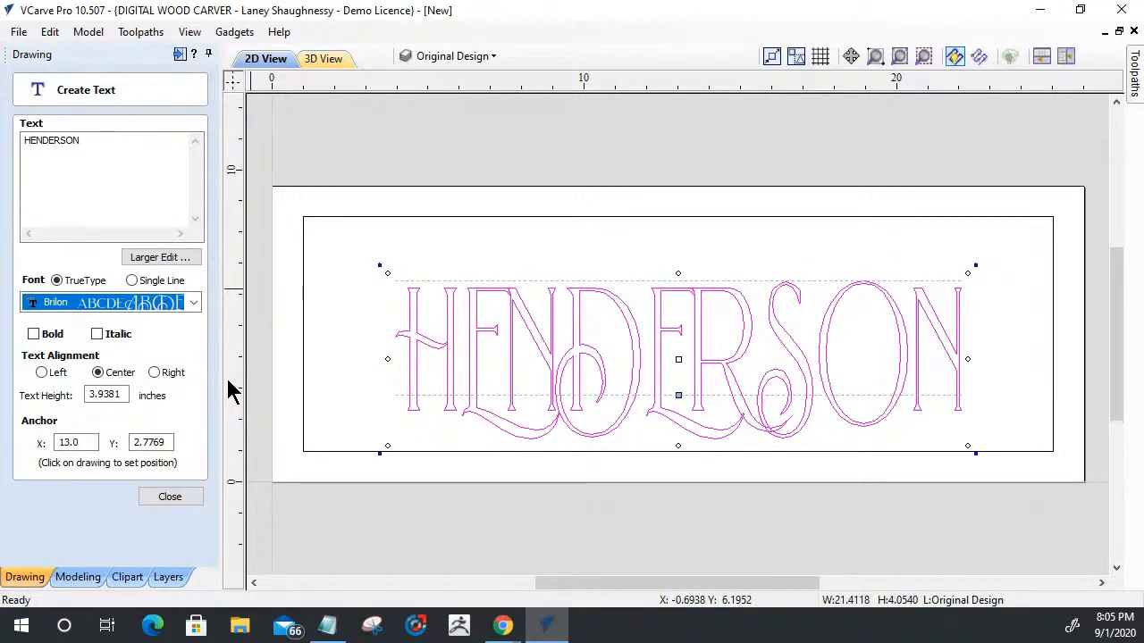
pyautogui.click(34, 334)
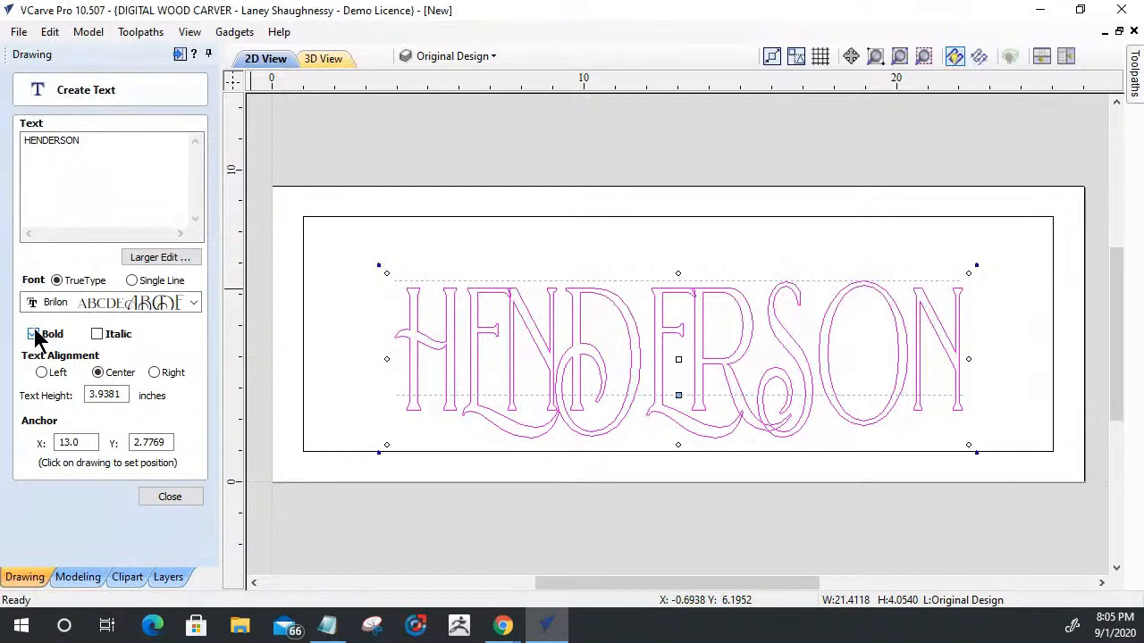
pyautogui.hotkey('ctrl', 'z')
pyautogui.click(90, 186)
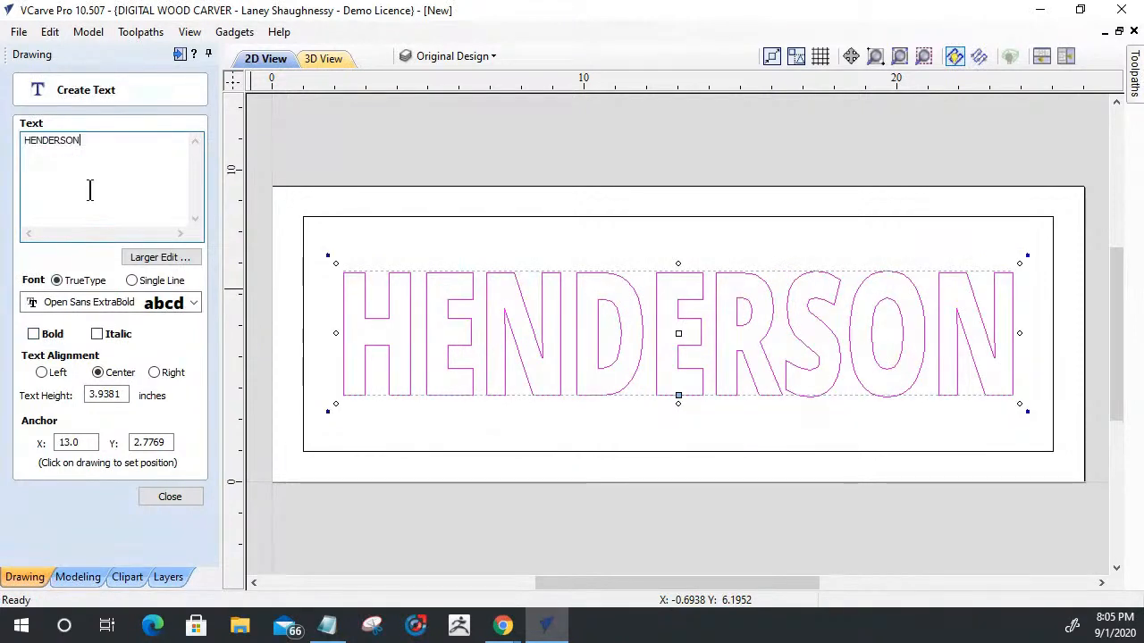
# - Start a separate text object in Open Sans ExtraBold with the couple's first names joined by an ampersand
pyautogui.click(411, 424)
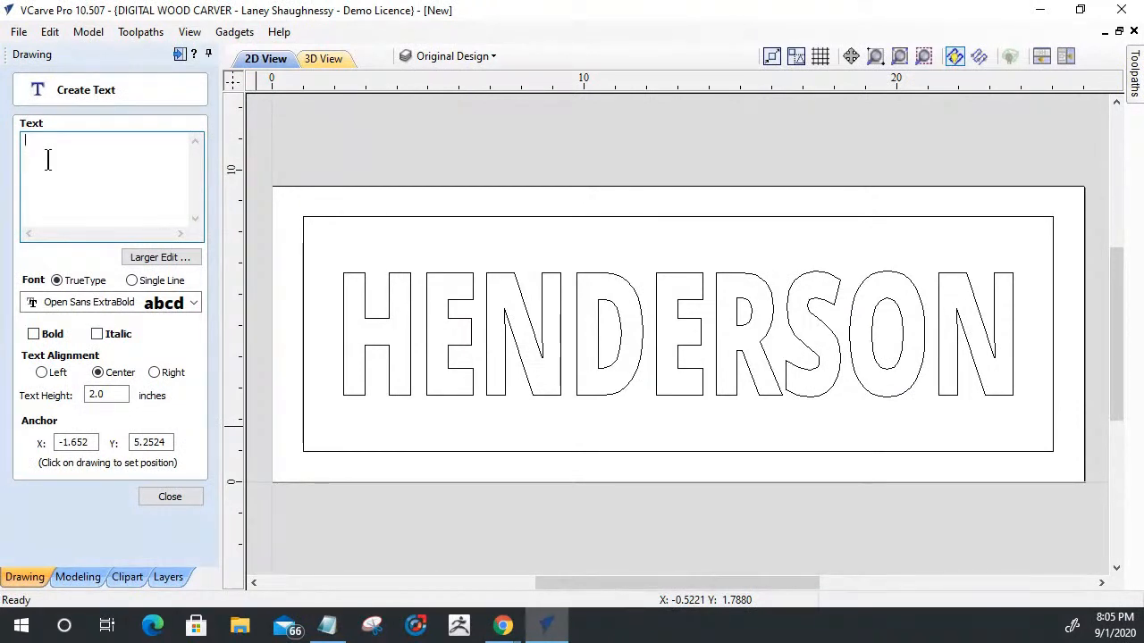
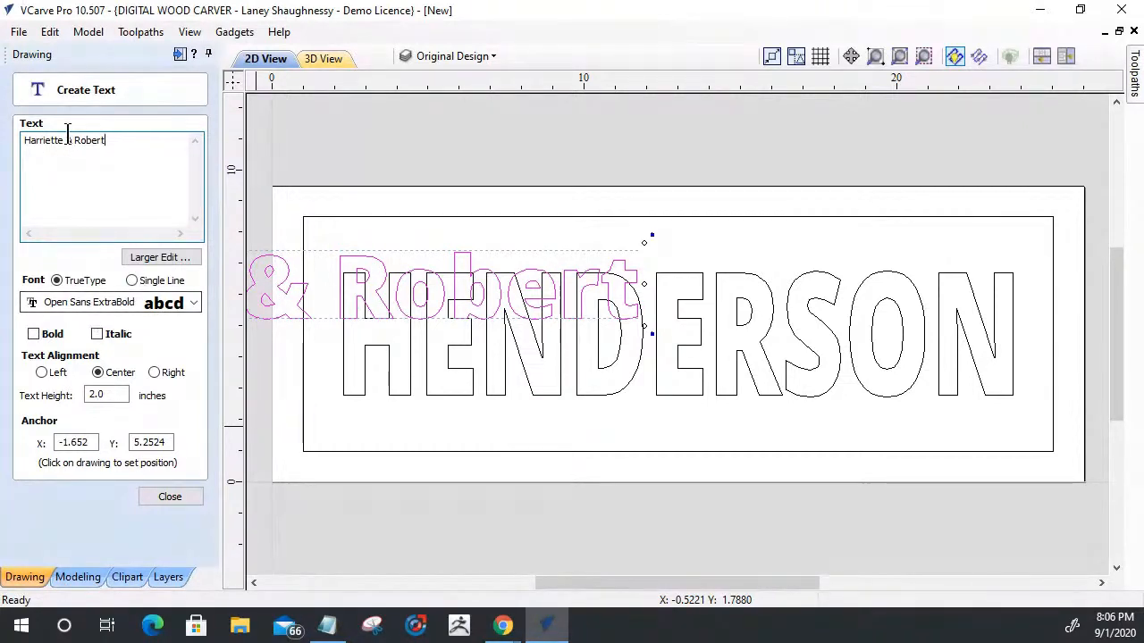
# - Set the first-names text height to 1.5 inches and center the text on the material over the surname
pyautogui.moveTo(115, 396); pyautogui.dragTo(36, 393)
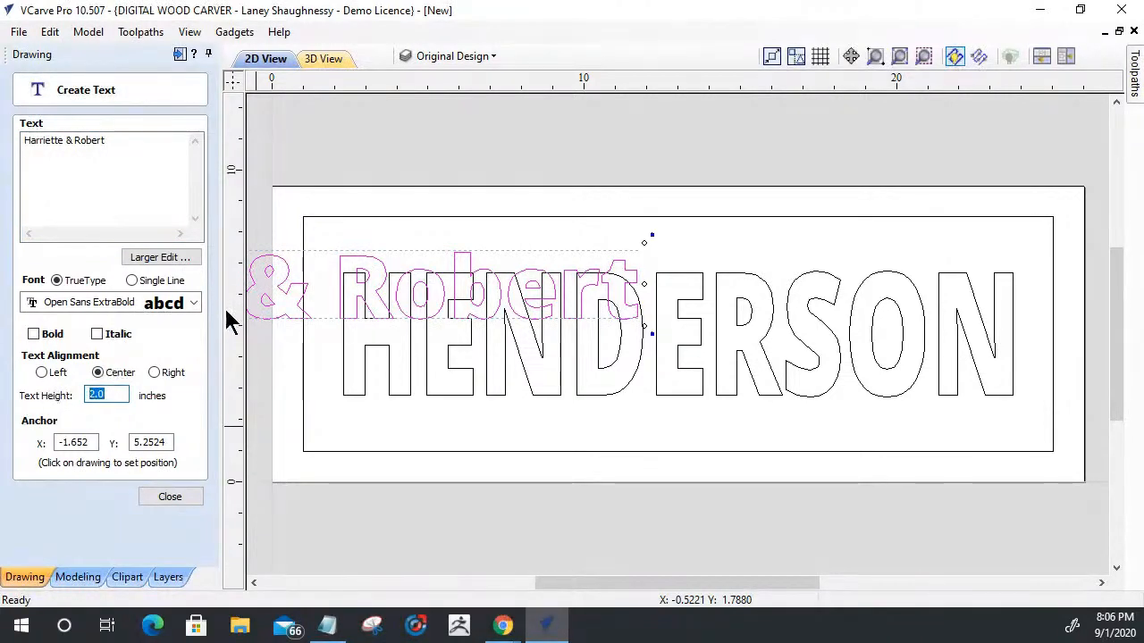
pyautogui.write('1.5')
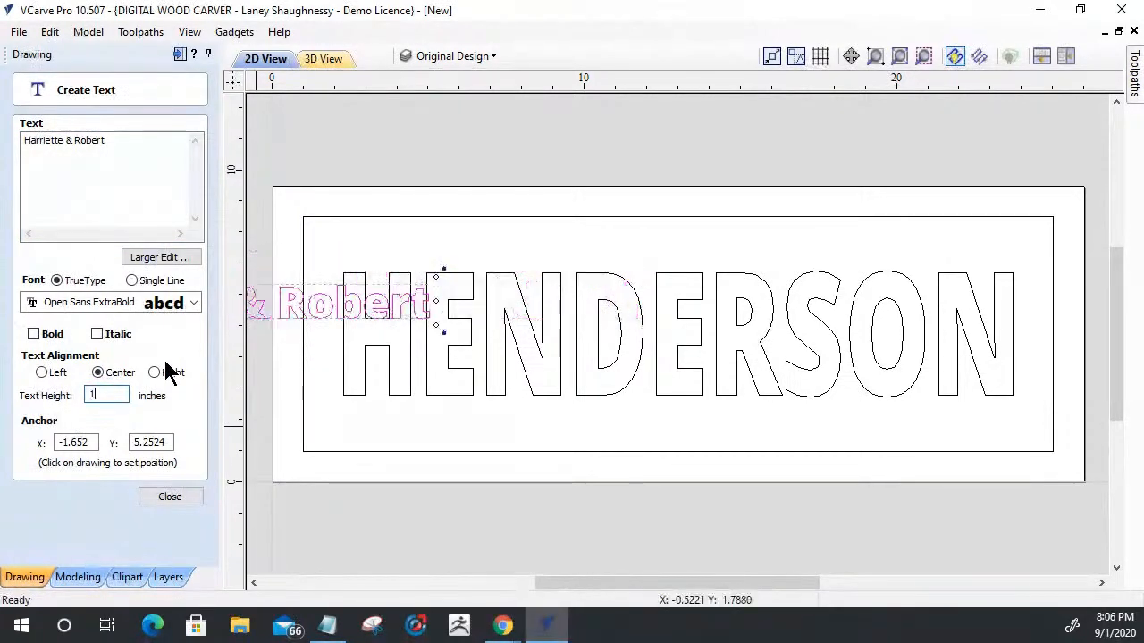
pyautogui.click(171, 491)
pyautogui.moveTo(257, 301); pyautogui.dragTo(672, 352)
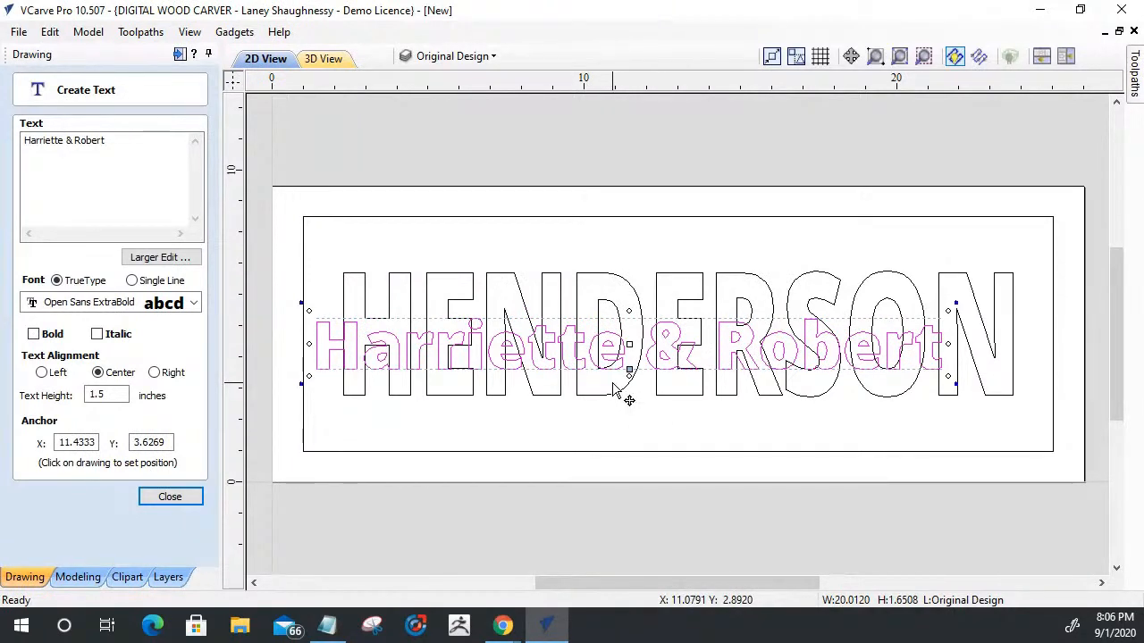
pyautogui.press('F9')
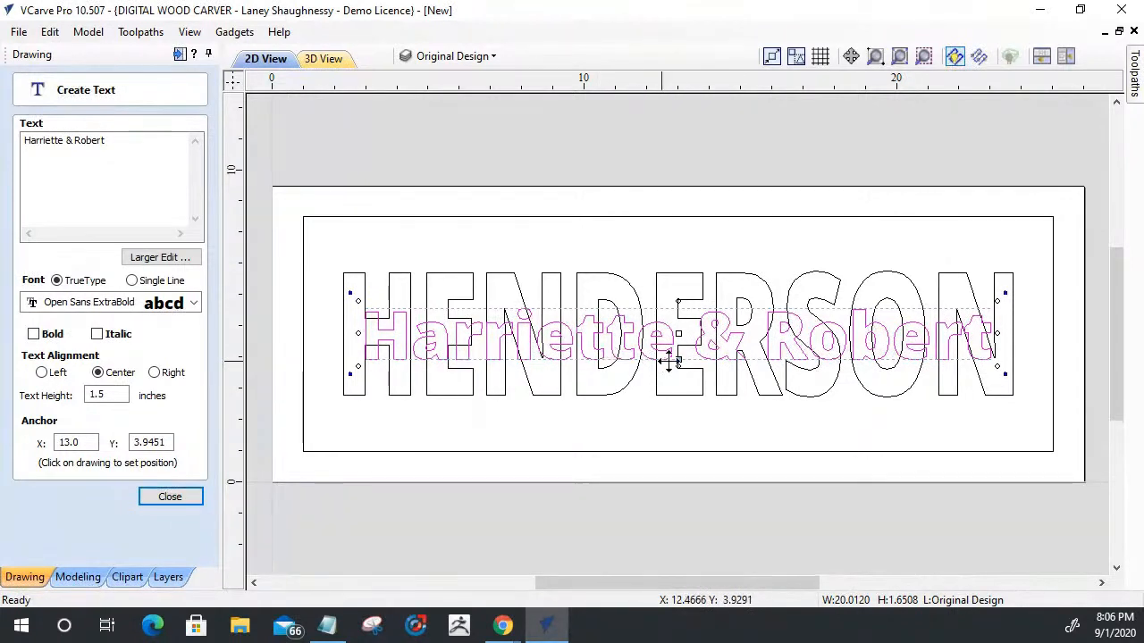
# - Move the first-names text lower over the surname and stretch it to a text height of about 2.16 inches
pyautogui.moveTo(680, 354); pyautogui.dragTo(680, 384)
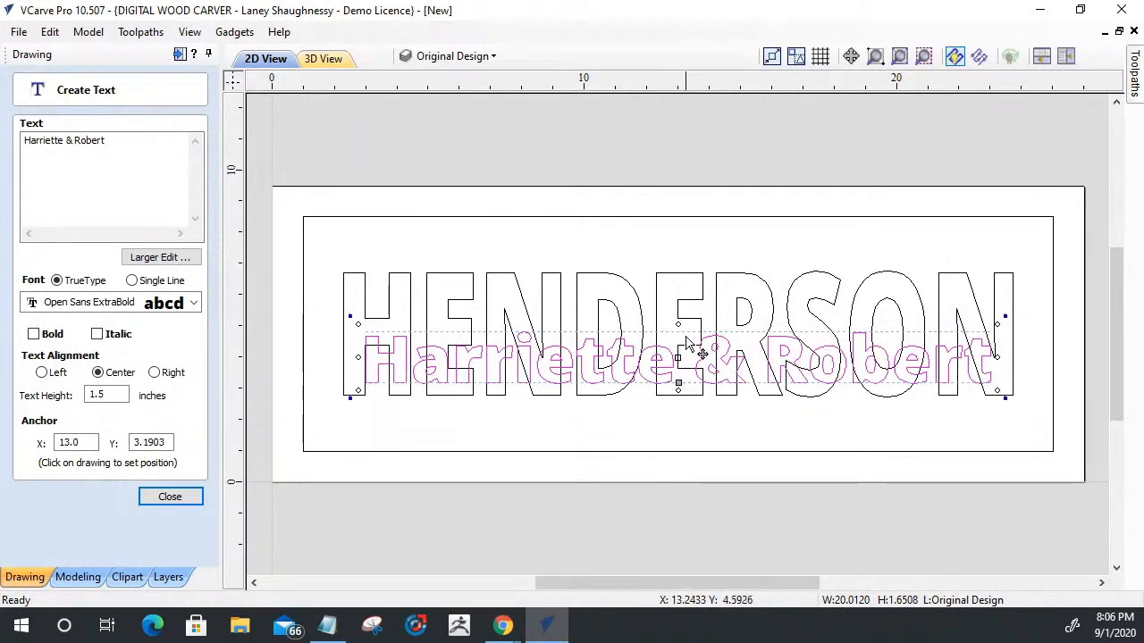
pyautogui.moveTo(676, 325); pyautogui.dragTo(679, 303)
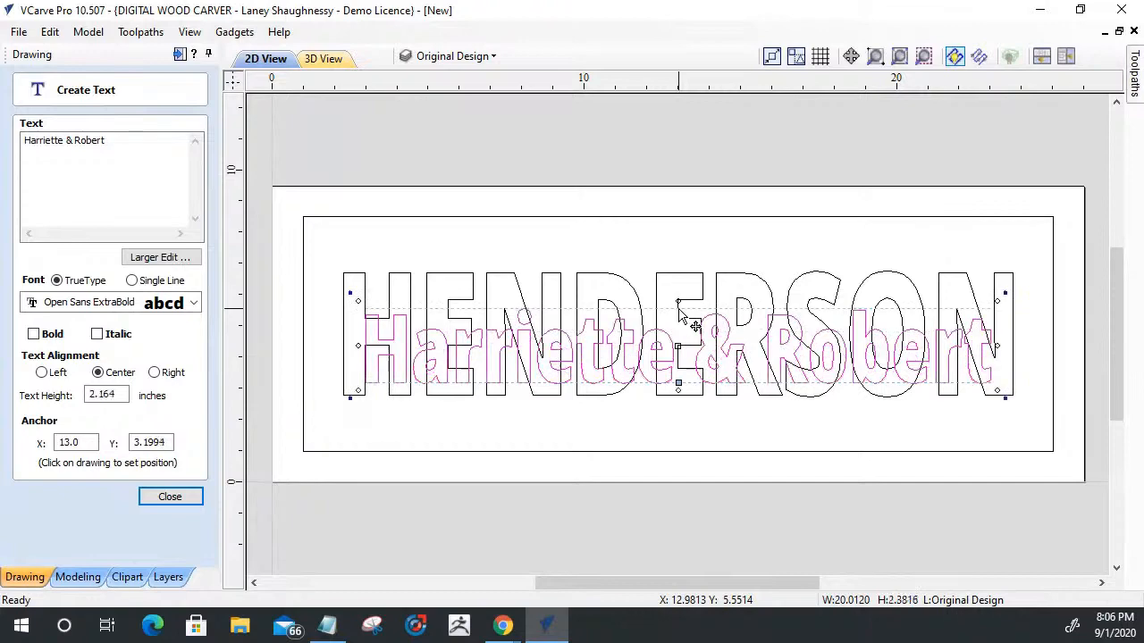
# - Change the first-names text font to Brush Script MT and inspect the overlapping script letters up close
pyautogui.click(132, 302)
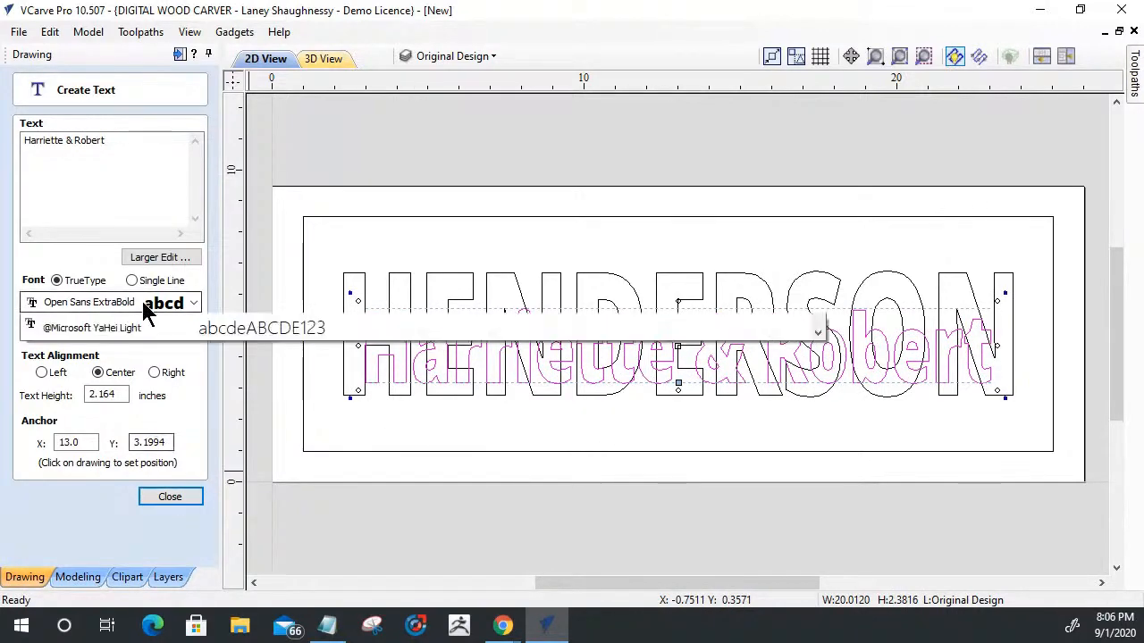
pyautogui.scroll(-2, 184, 409)
pyautogui.scroll(-12, 194, 474)
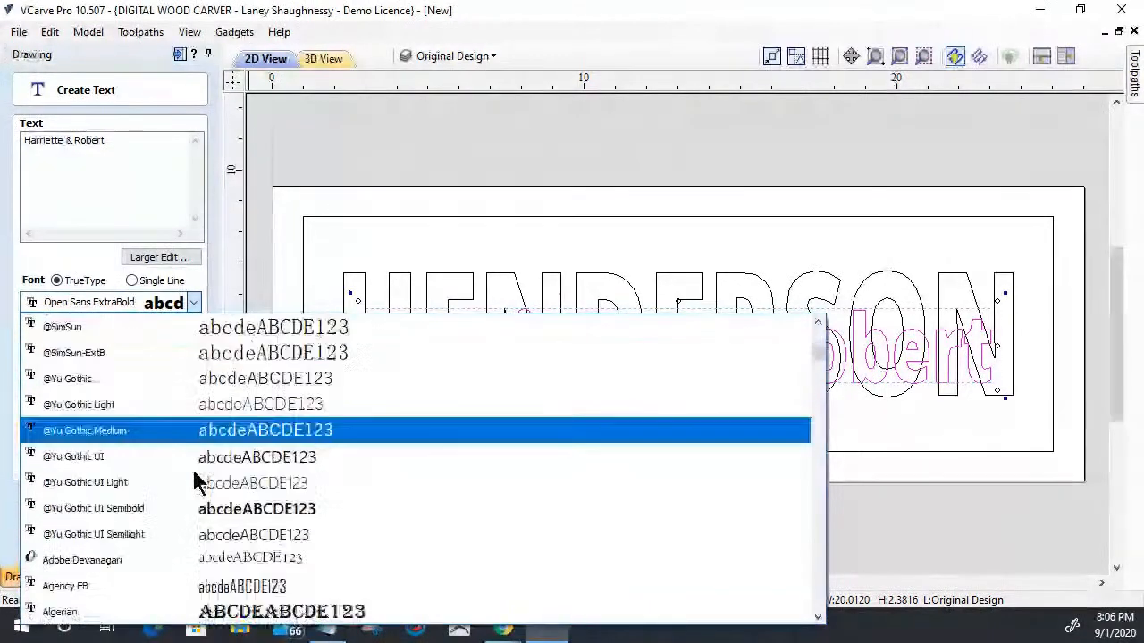
pyautogui.scroll(-4, 193, 474)
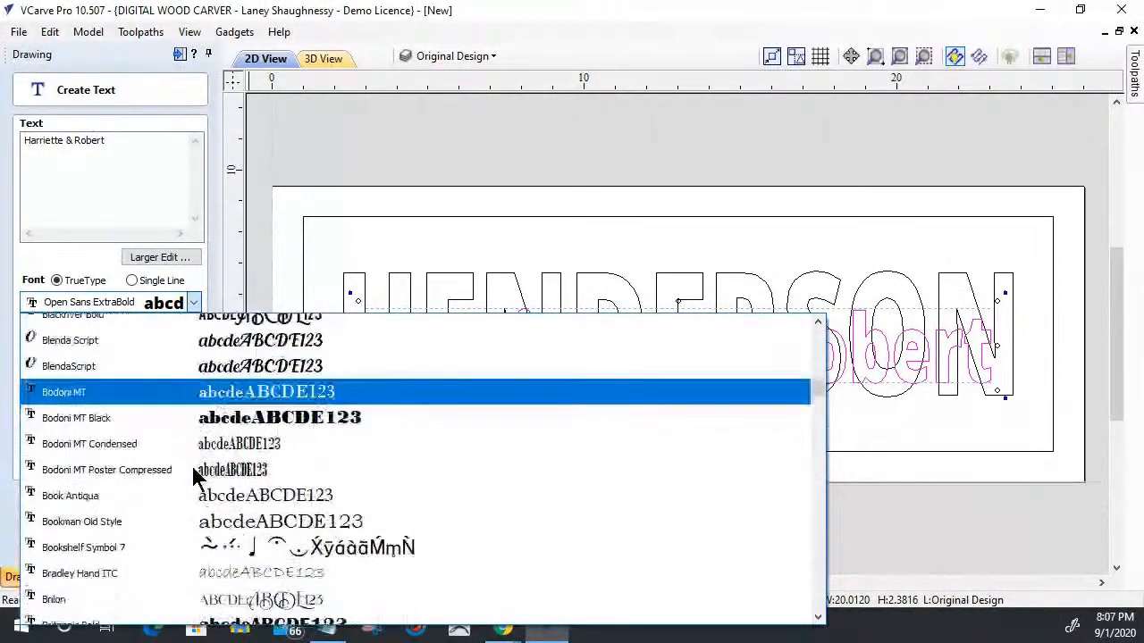
pyautogui.scroll(-2, 186, 469)
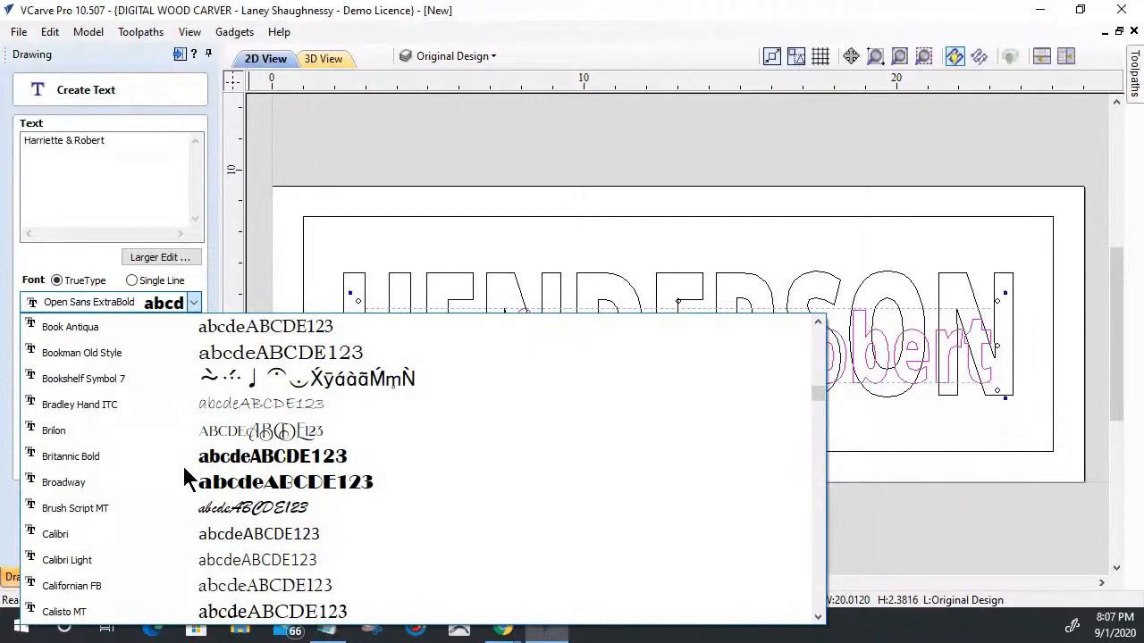
pyautogui.scroll(-1, 183, 466)
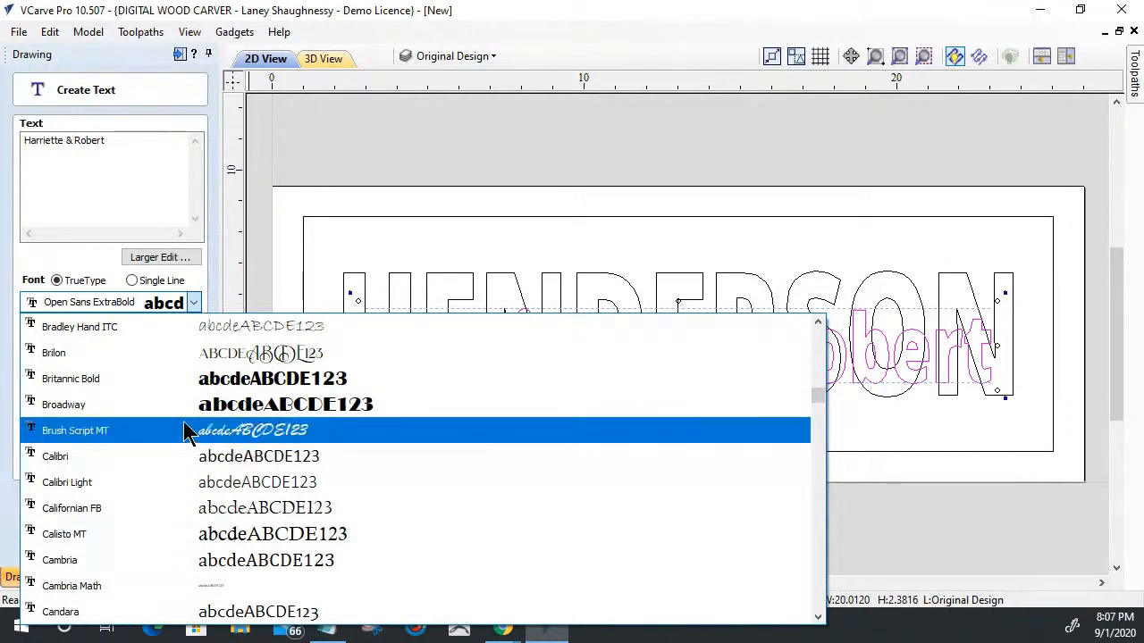
pyautogui.click(186, 432)
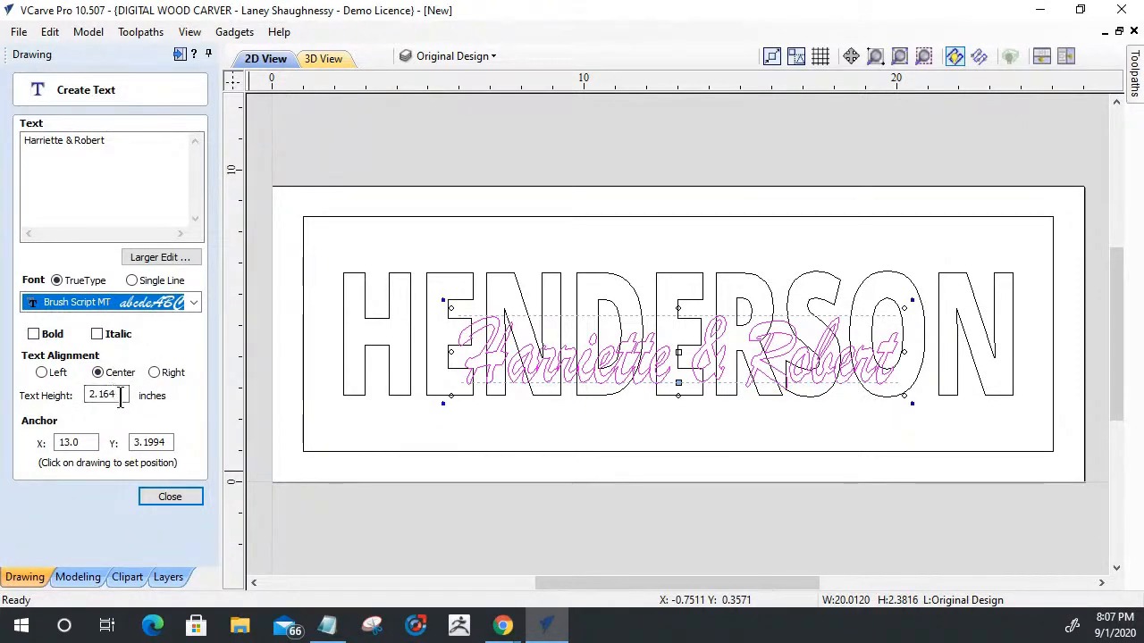
pyautogui.scroll(4, 528, 370)
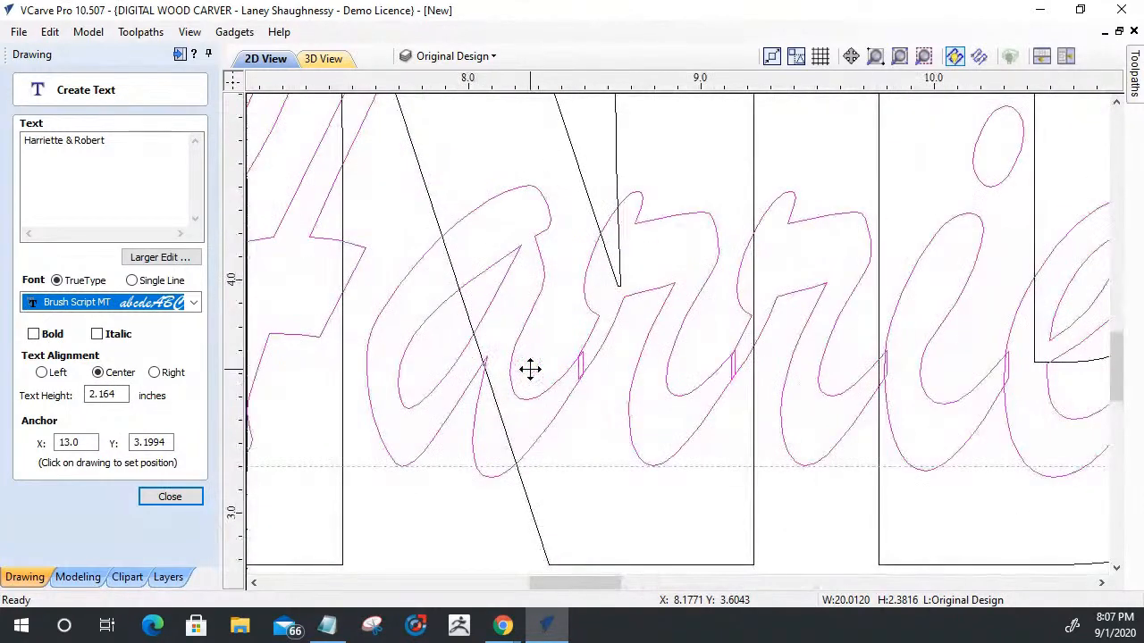
pyautogui.scroll(-3, 547, 386)
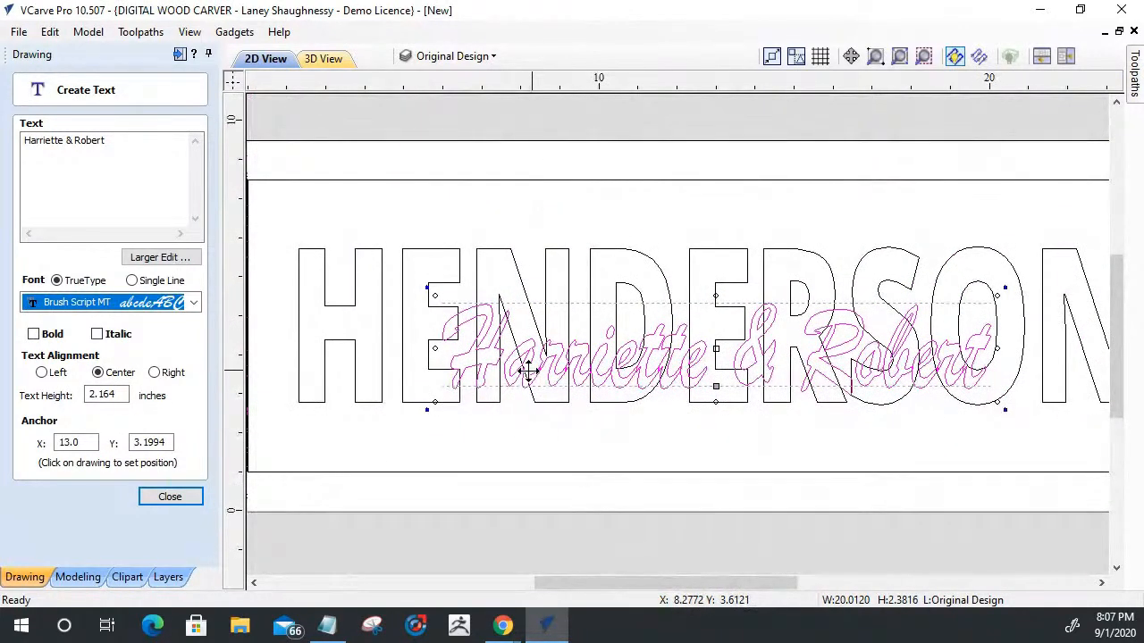
# - Enlarge the first-names text to about 20 by 3.3 inches and nudge it down over the surname's lower half
pyautogui.click(169, 496)
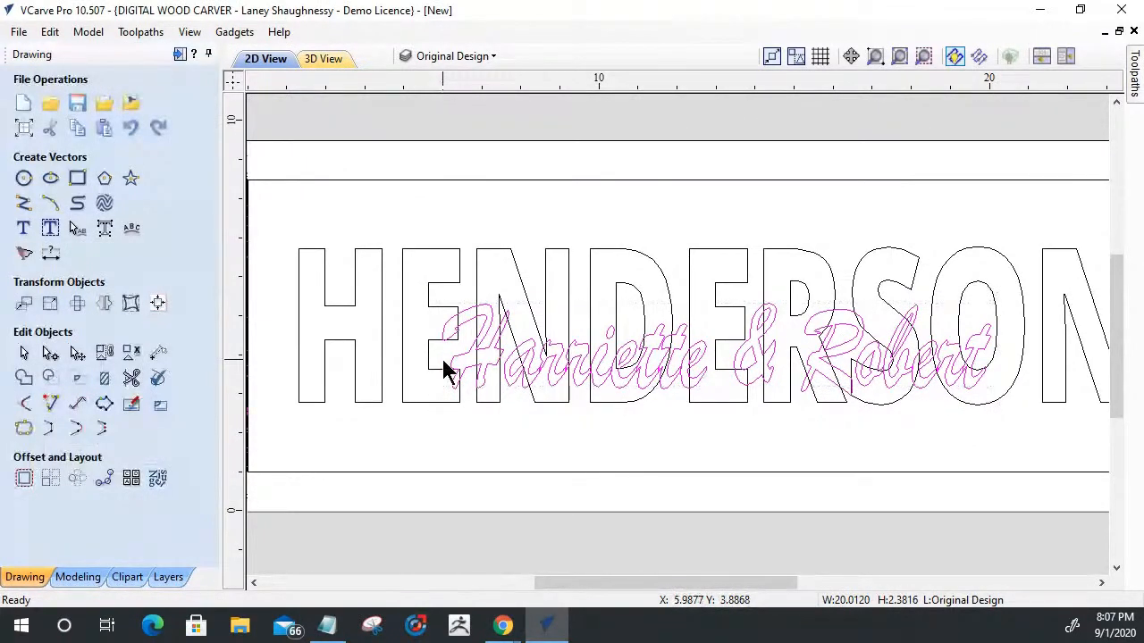
pyautogui.moveTo(444, 370); pyautogui.dragTo(322, 352)
pyautogui.moveTo(714, 404); pyautogui.dragTo(711, 433)
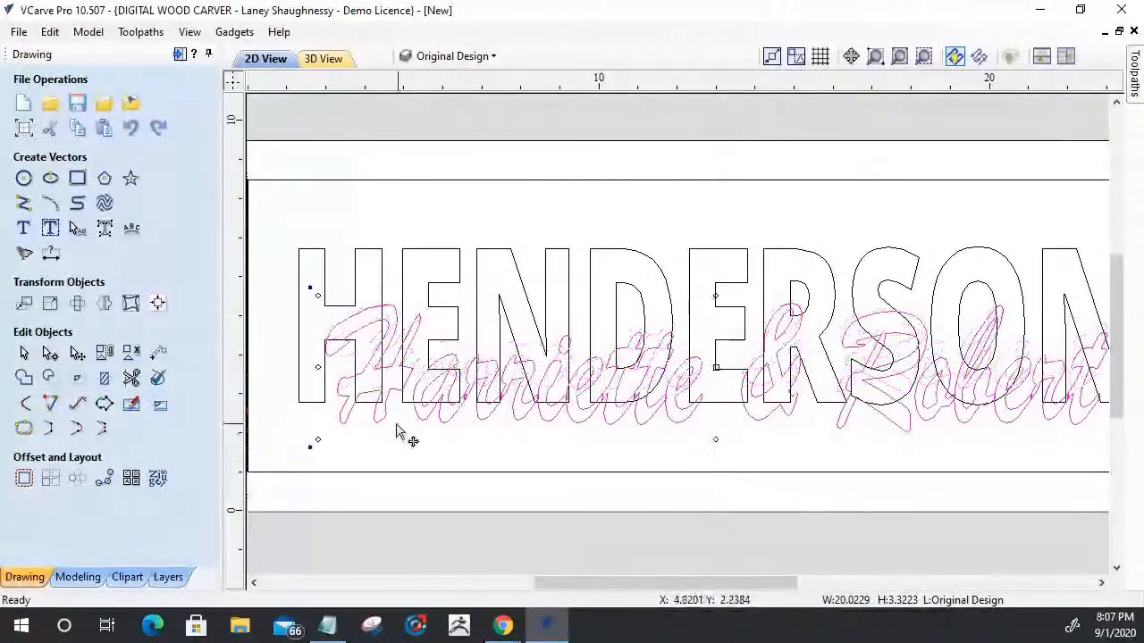
pyautogui.scroll(-3, 708, 364)
pyautogui.scroll(3, 698, 367)
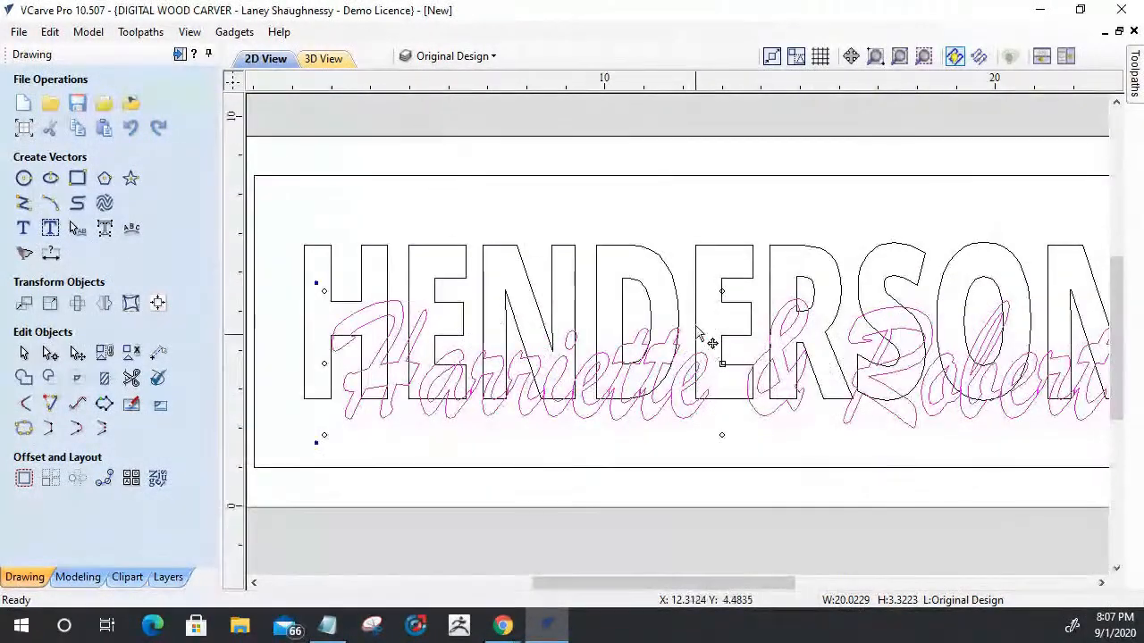
pyautogui.scroll(-1, 706, 339)
pyautogui.press('Down')
pyautogui.press('Down')
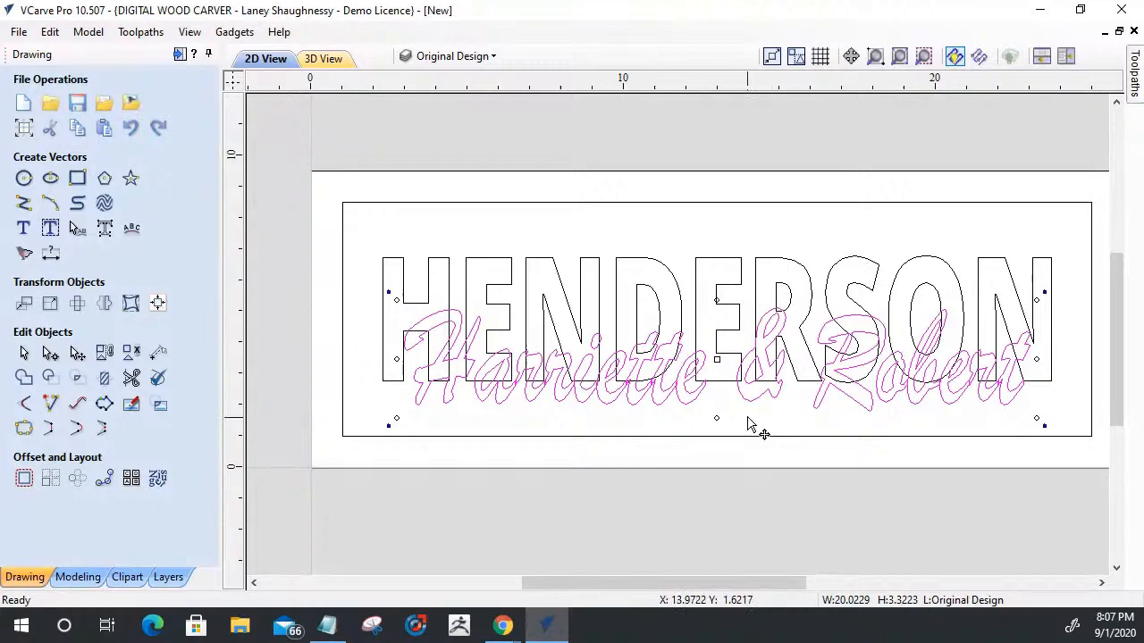
pyautogui.scroll(1, 749, 427)
pyautogui.scroll(-3, 755, 314)
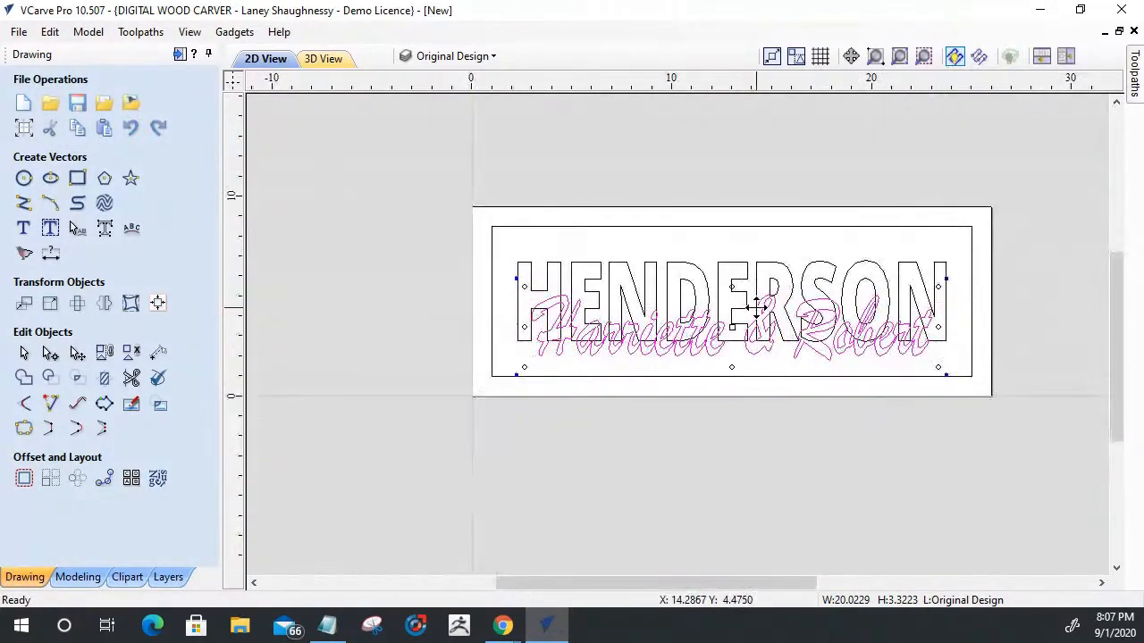
pyautogui.scroll(2, 754, 358)
pyautogui.scroll(-1, 753, 357)
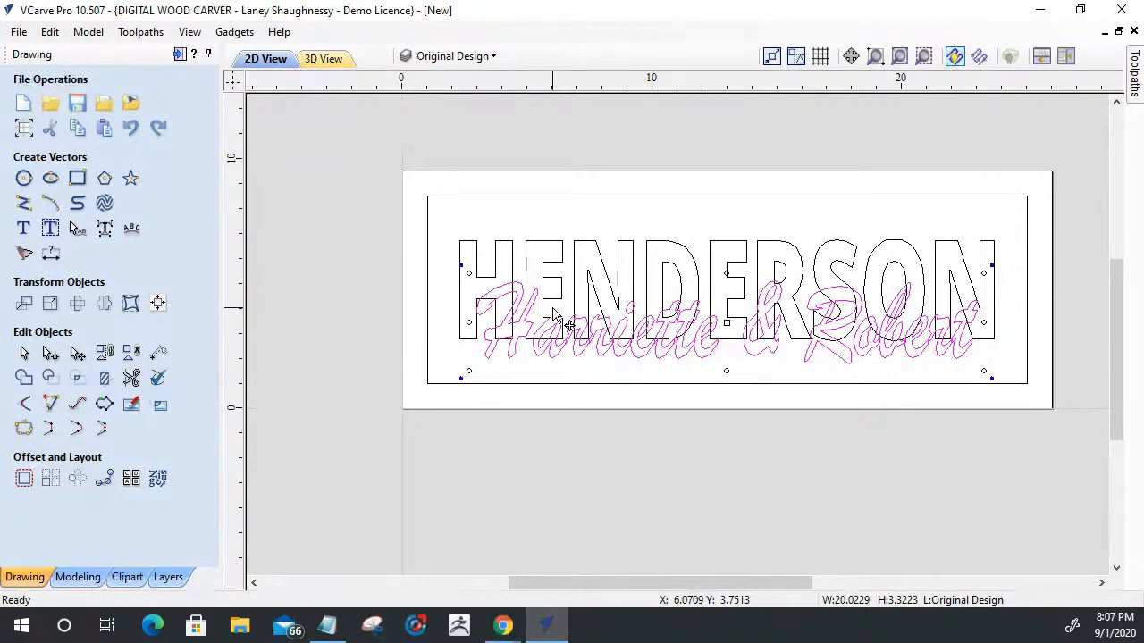
# - Try centering the first-names text on the material and enlarging it to about 22.5 inches wide and 7.4 inches high
pyautogui.press('F9')
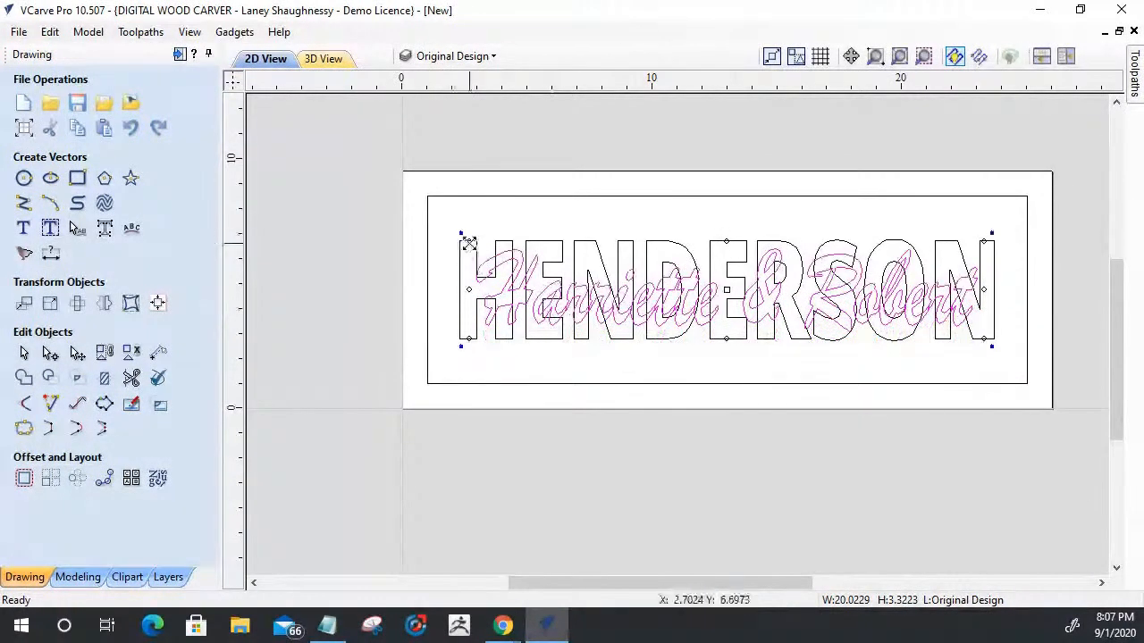
pyautogui.keyDown('shift'); pyautogui.moveTo(468, 243); pyautogui.dragTo(449, 243); pyautogui.keyUp('shift')
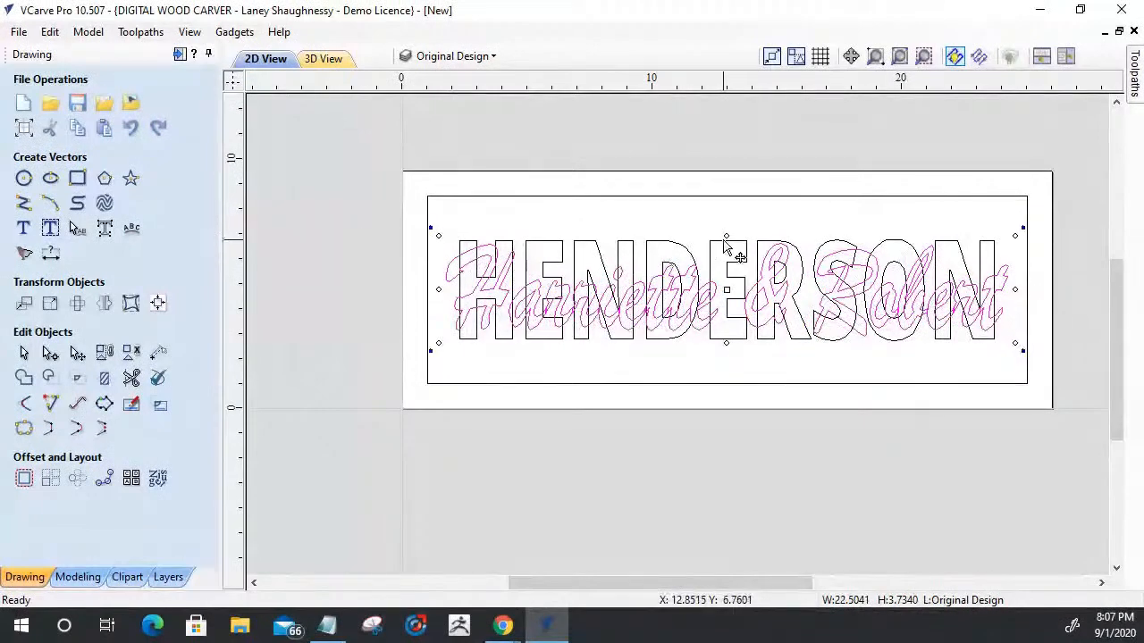
pyautogui.moveTo(727, 235); pyautogui.dragTo(722, 198)
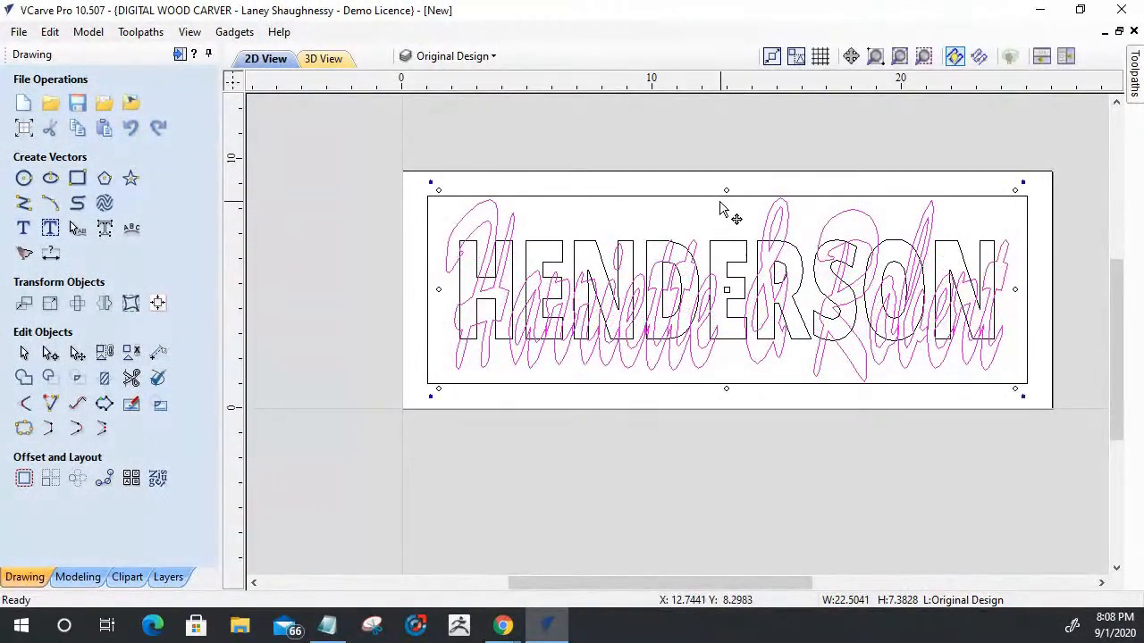
# - Try reducing the surname text's height to about 3.2 inches and inspect the overlap with the first names
pyautogui.click(724, 250)
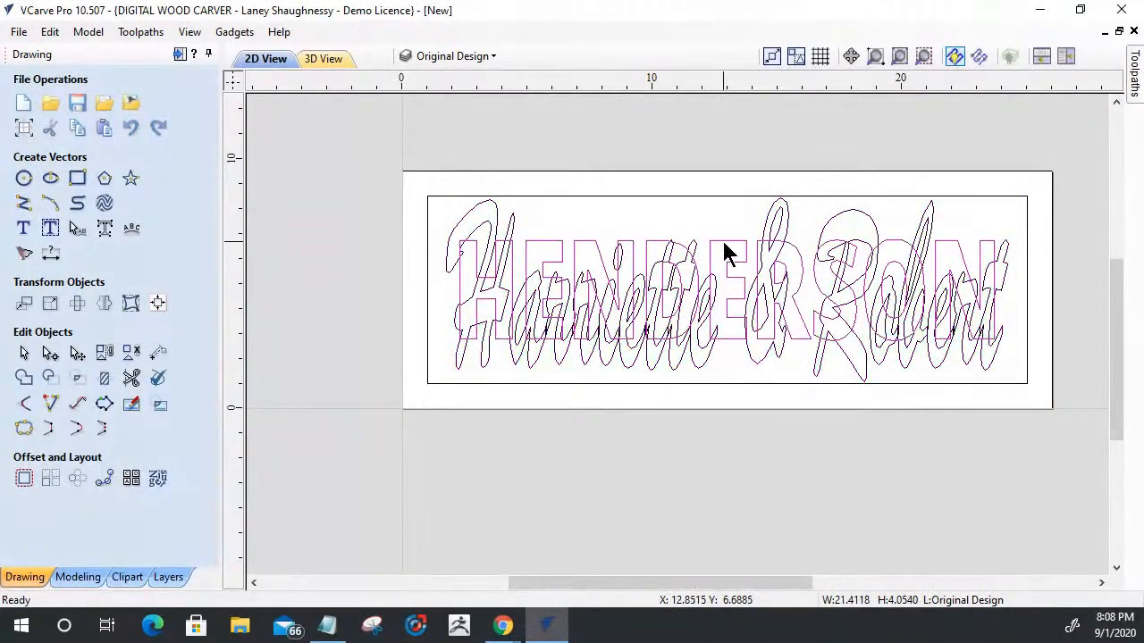
pyautogui.moveTo(725, 233); pyautogui.dragTo(731, 244)
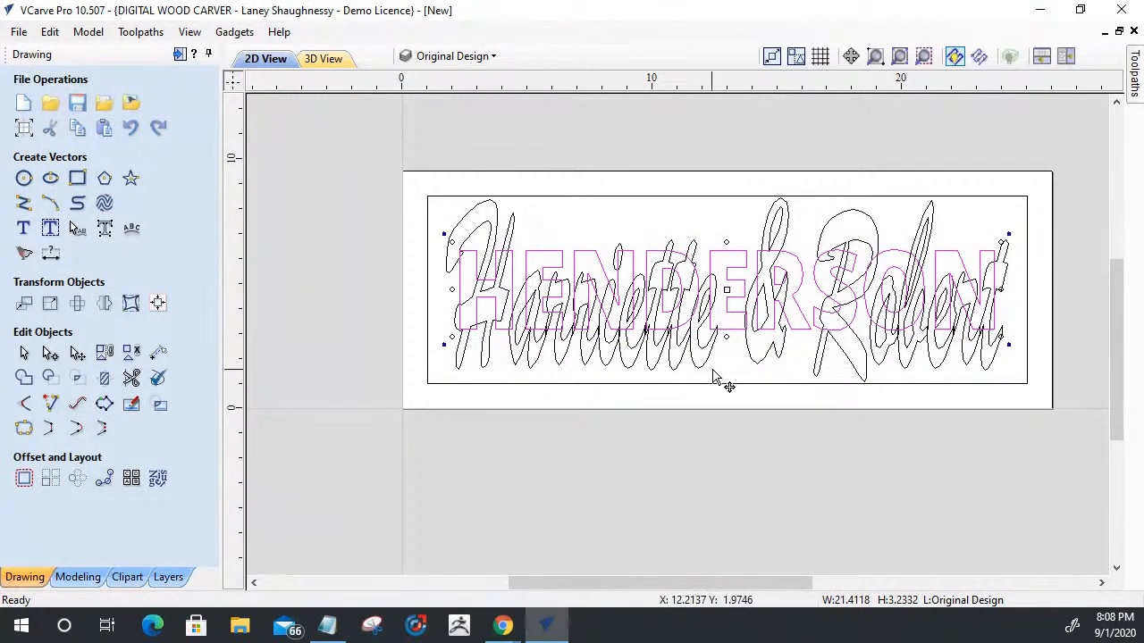
pyautogui.click(712, 377)
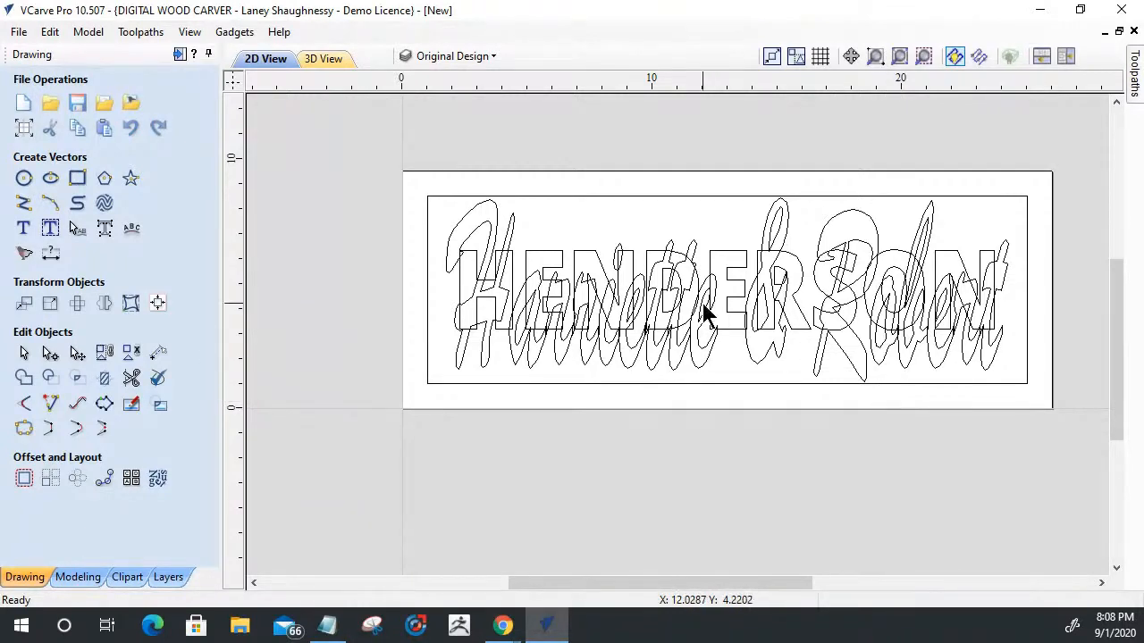
pyautogui.scroll(7, 703, 303)
pyautogui.scroll(-6, 702, 302)
pyautogui.scroll(6, 702, 302)
pyautogui.scroll(-5, 702, 302)
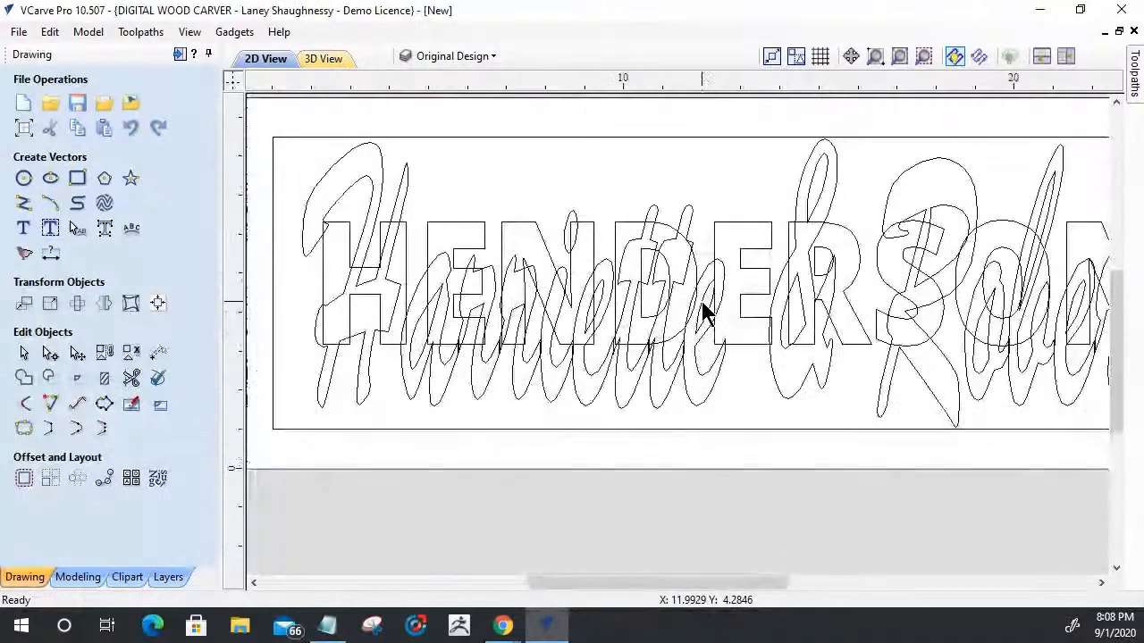
# - Undo the surname's height reduction and the first-names text's centering and enlargement, and review the restored layout
pyautogui.hotkey('ctrl', 'z')
pyautogui.hotkey('ctrl', 'z')
pyautogui.hotkey('ctrl', 'z')
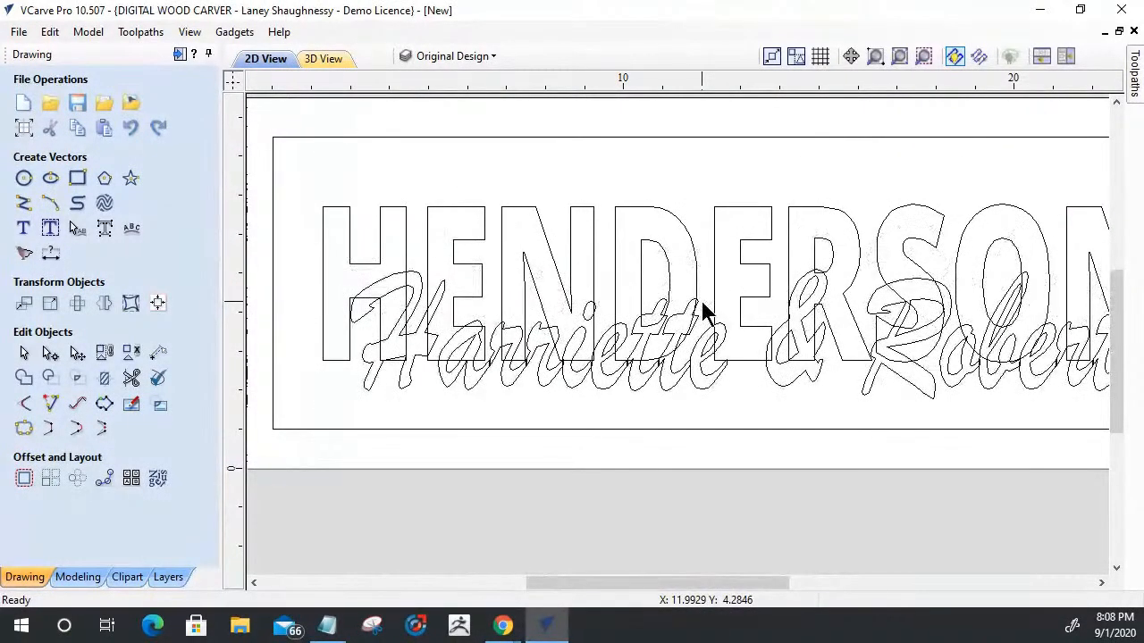
pyautogui.scroll(-4, 605, 294)
pyautogui.scroll(3, 618, 317)
pyautogui.scroll(-1, 674, 234)
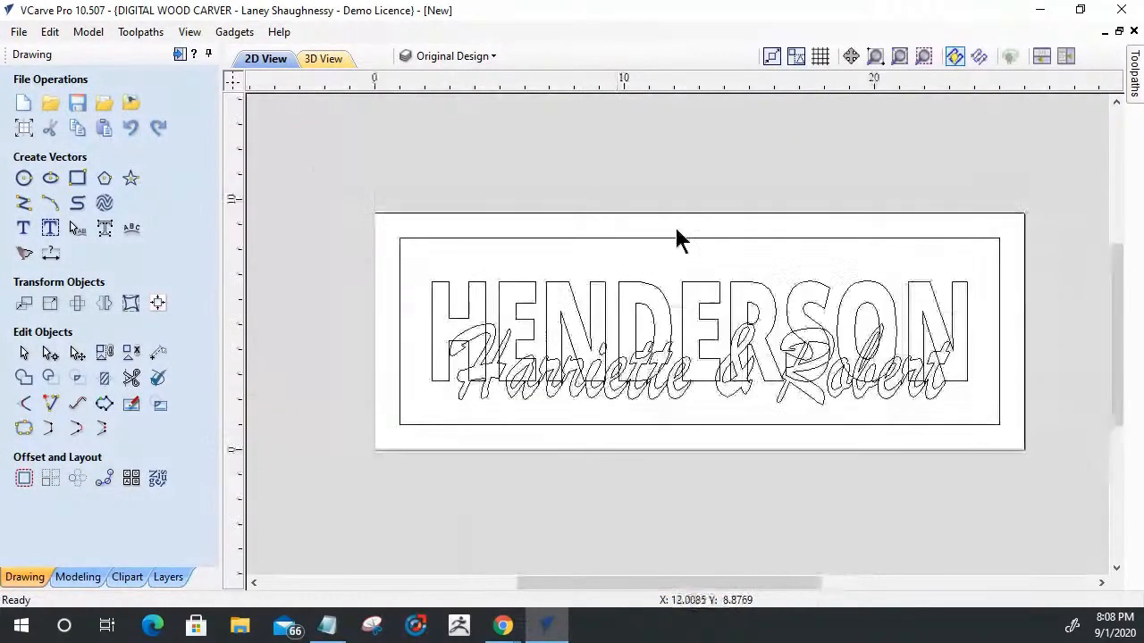
pyautogui.scroll(1, 563, 421)
pyautogui.scroll(1, 677, 406)
pyautogui.scroll(-1, 675, 402)
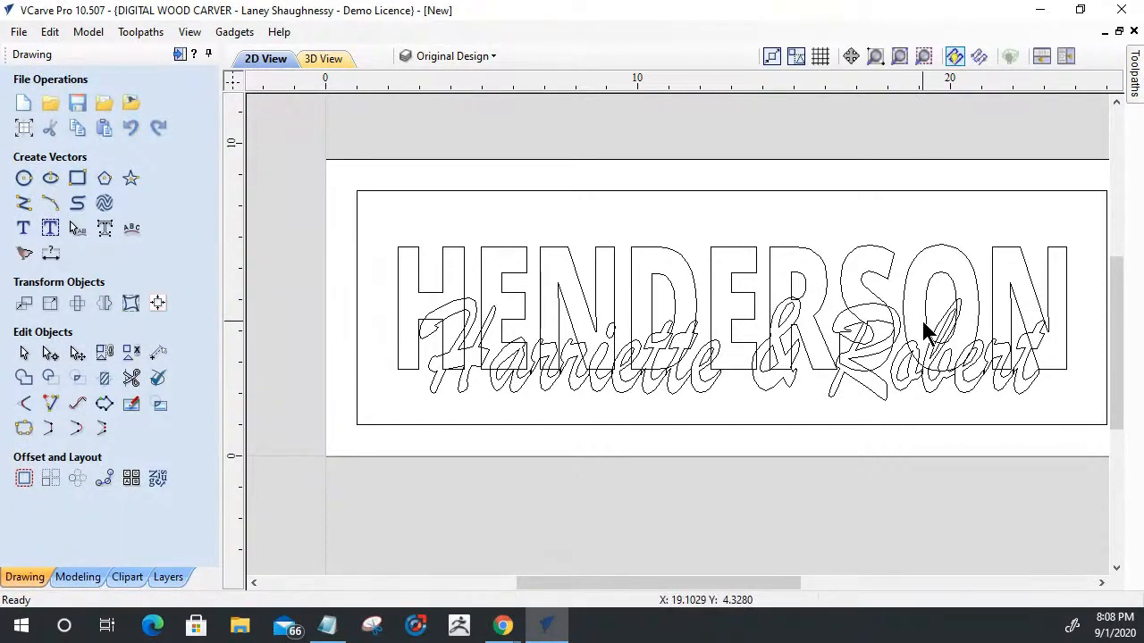
# - Copy the first-names text together with the inner border rectangle to the Top Text Layer
pyautogui.click(770, 323)
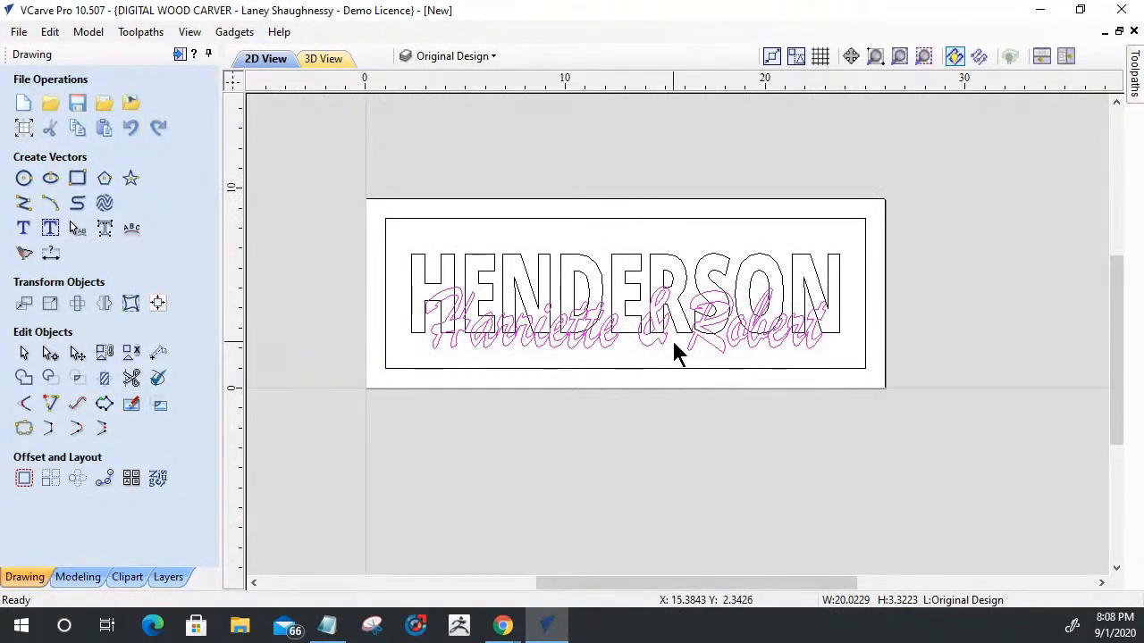
pyautogui.click(704, 219)
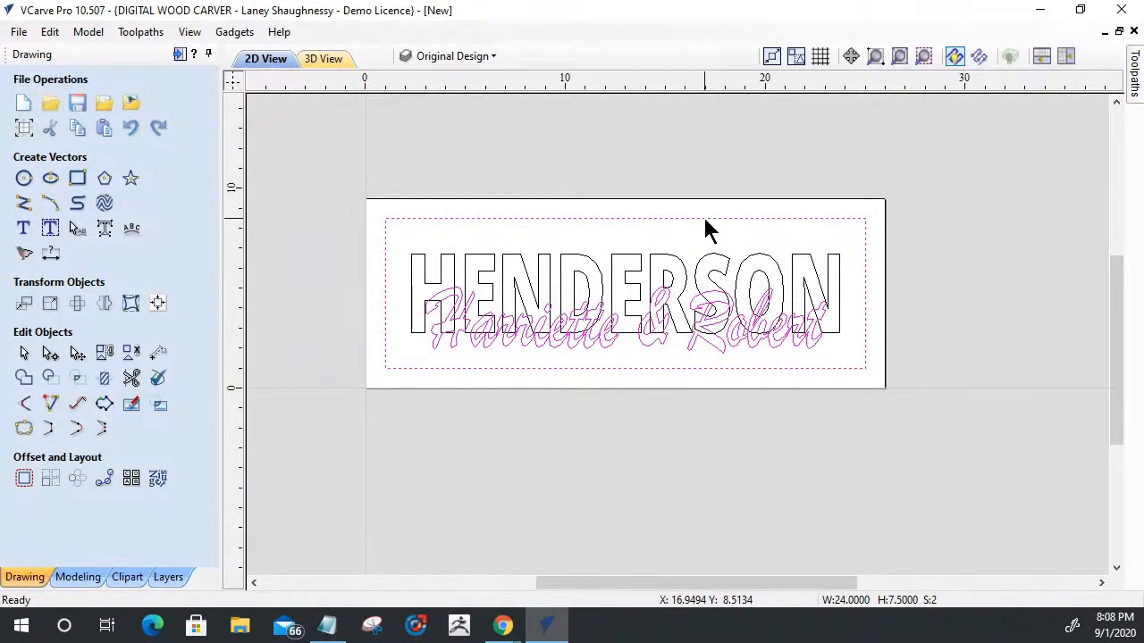
pyautogui.rightClick(705, 223)
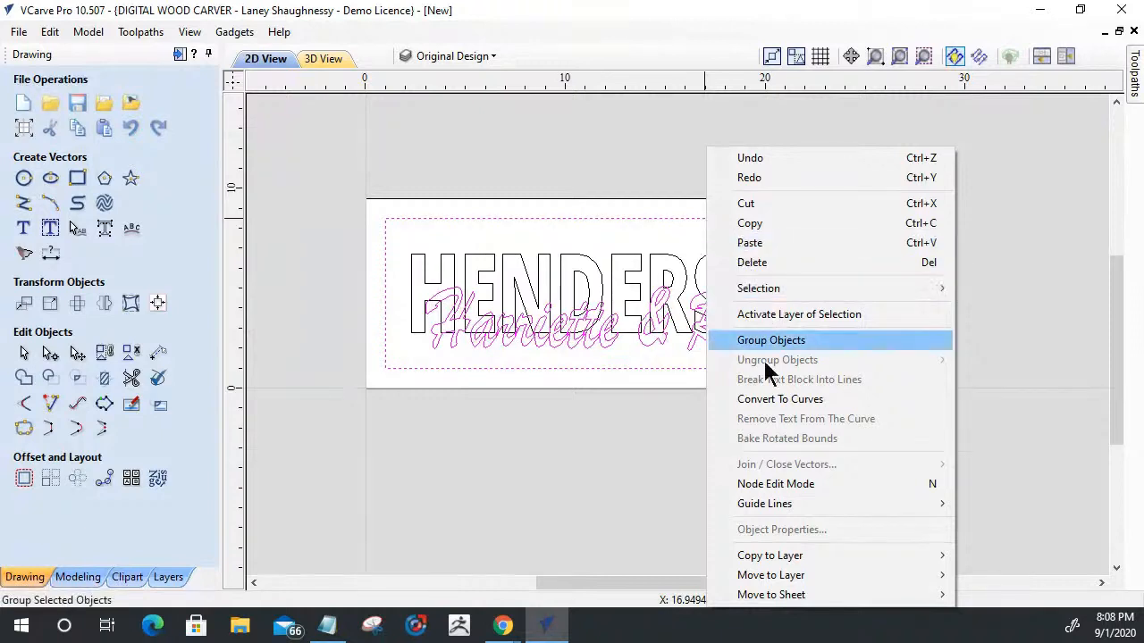
pyautogui.moveTo(765, 556)
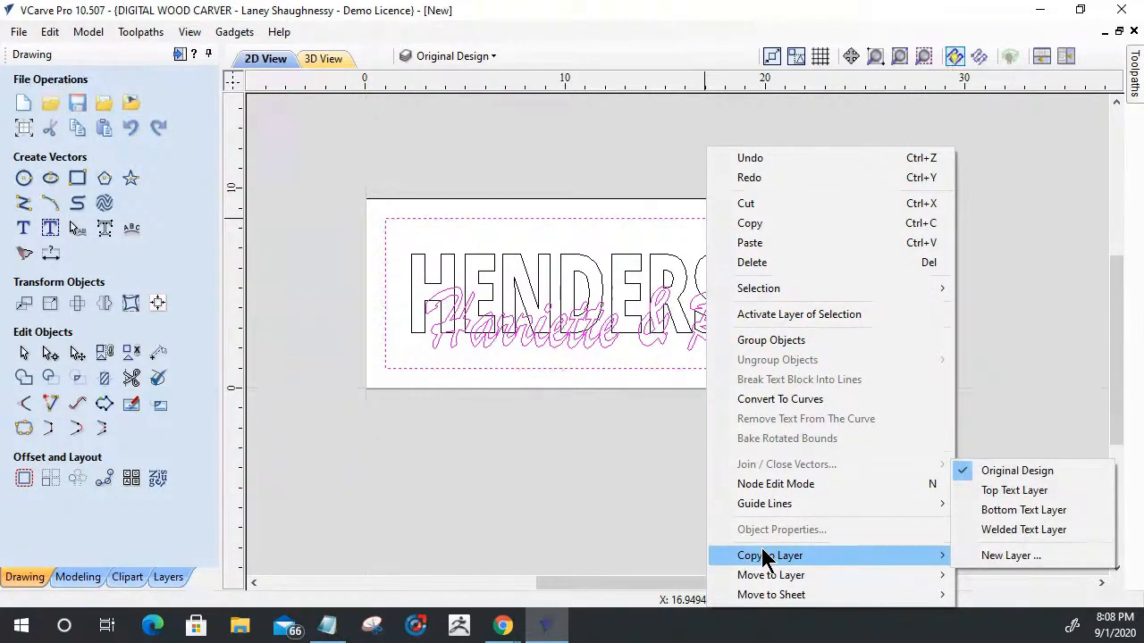
pyautogui.click(1018, 491)
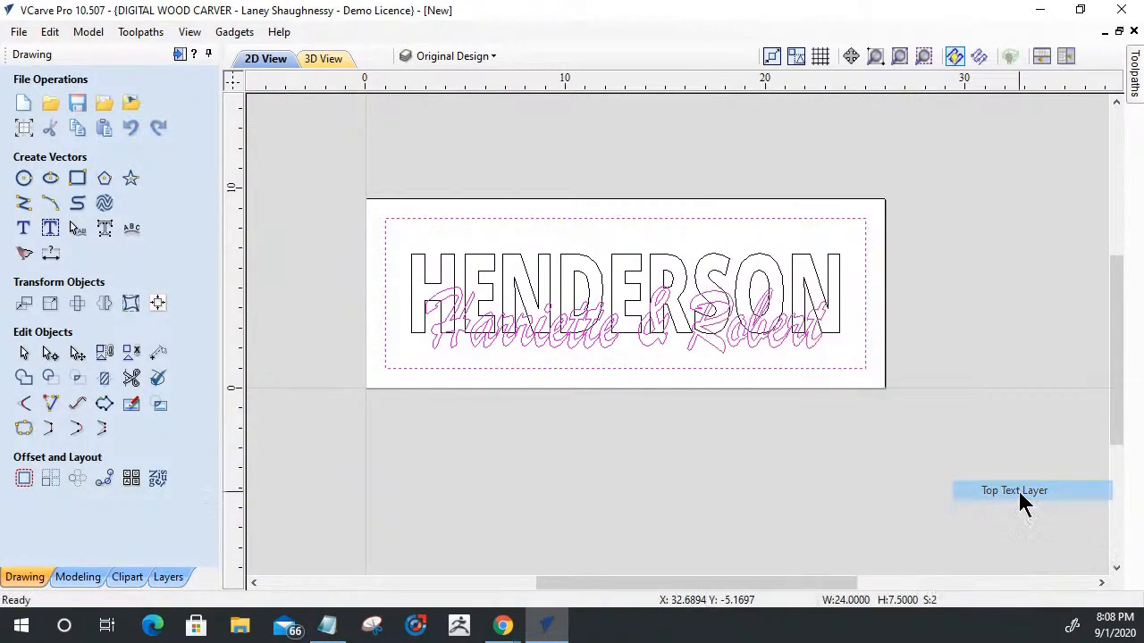
# - Copy the surname text to the Bottom Text Layer
pyautogui.click(574, 257)
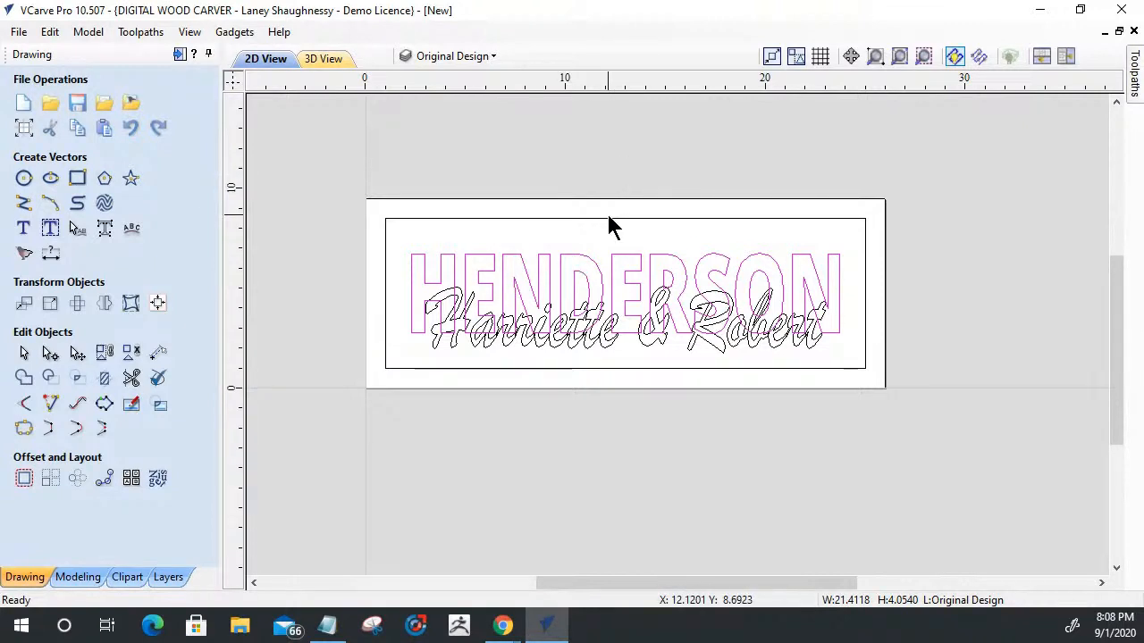
pyautogui.rightClick(545, 265)
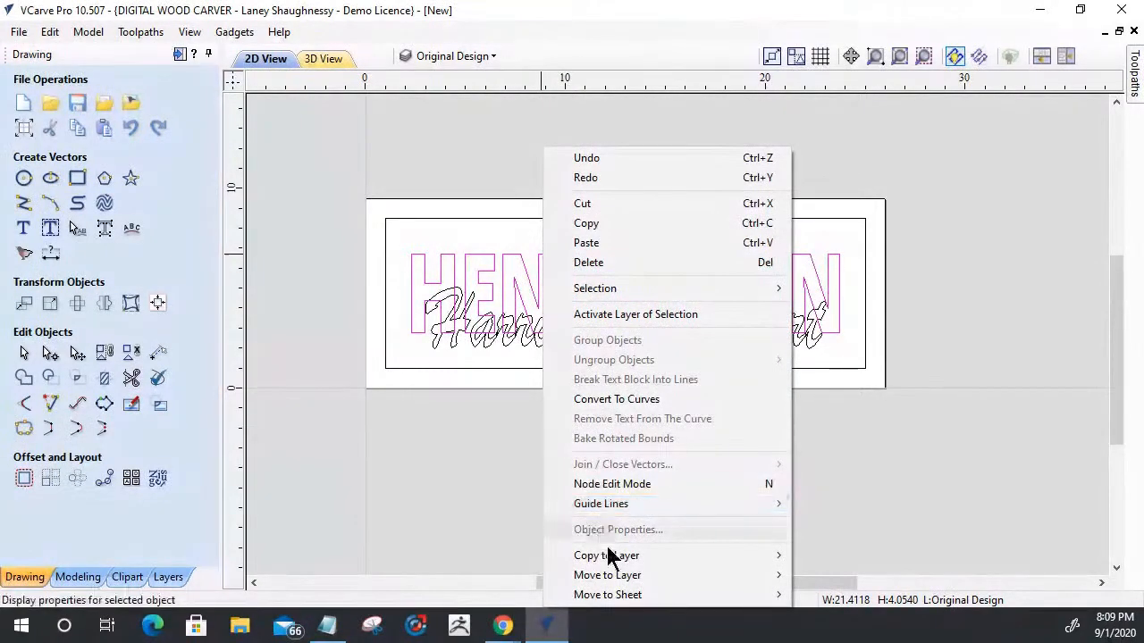
pyautogui.moveTo(613, 557)
pyautogui.click(860, 511)
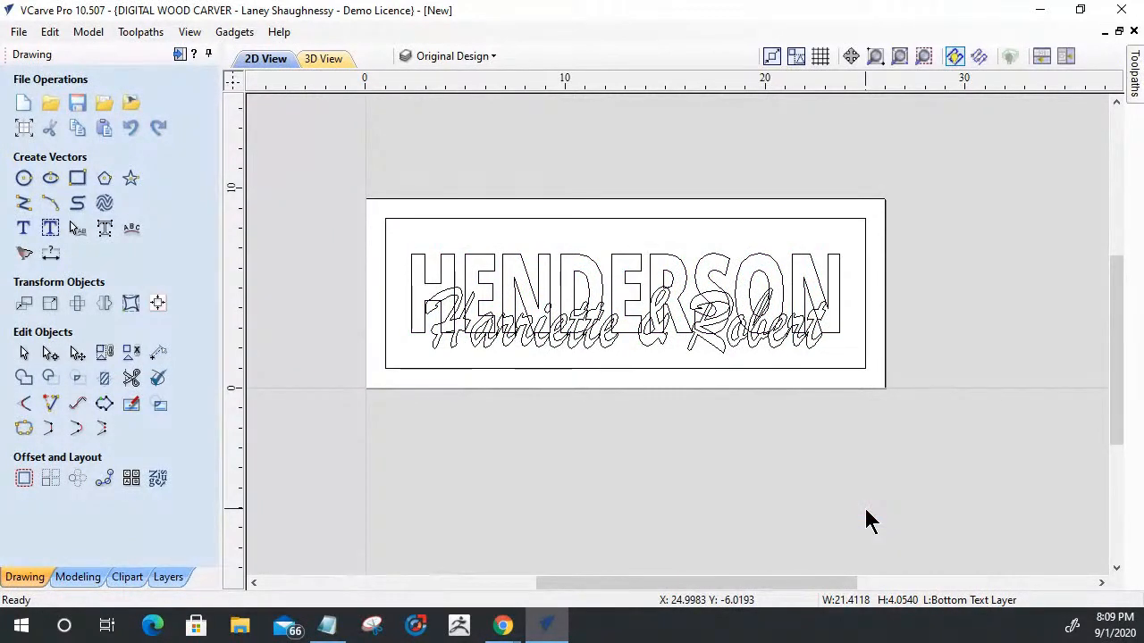
# - Hide the Original Design layer, show the Top Text Layer and make it the active layer
pyautogui.click(467, 56)
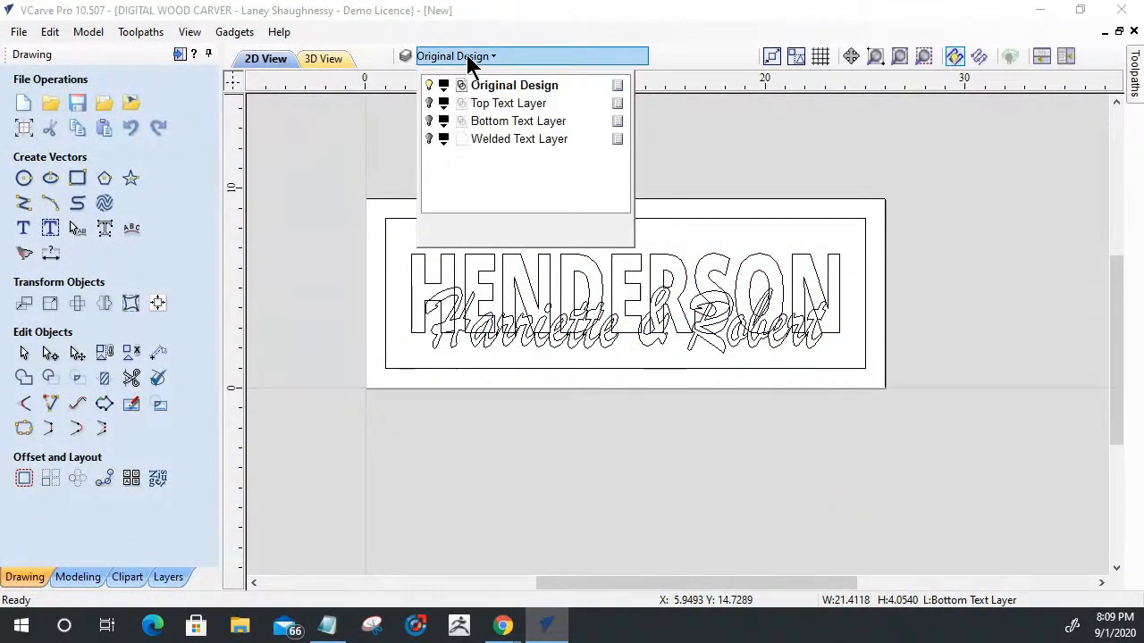
pyautogui.click(429, 86)
pyautogui.click(429, 104)
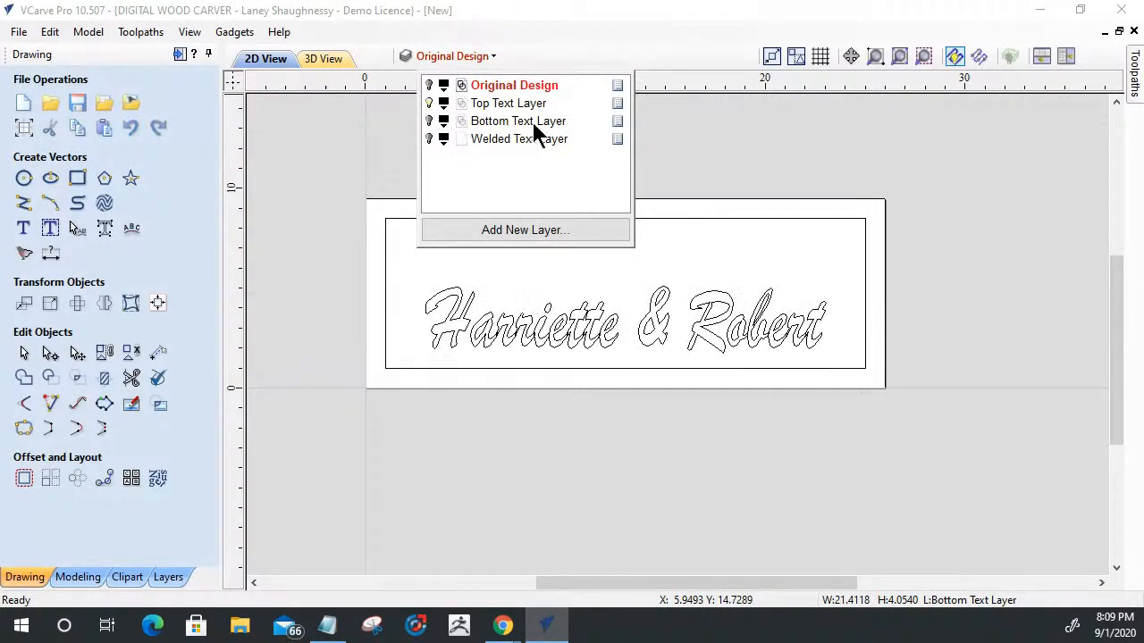
pyautogui.click(483, 104)
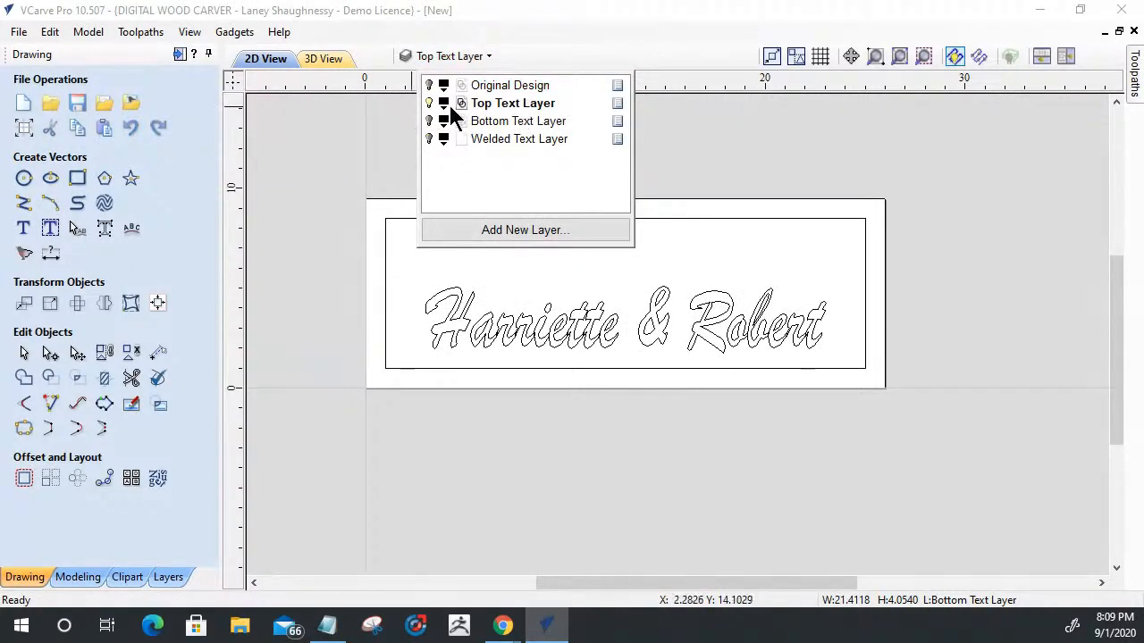
# - Examine the joins between the script letters of the first-names text for overlapping outlines
pyautogui.click(584, 324)
pyautogui.scroll(5, 478, 368)
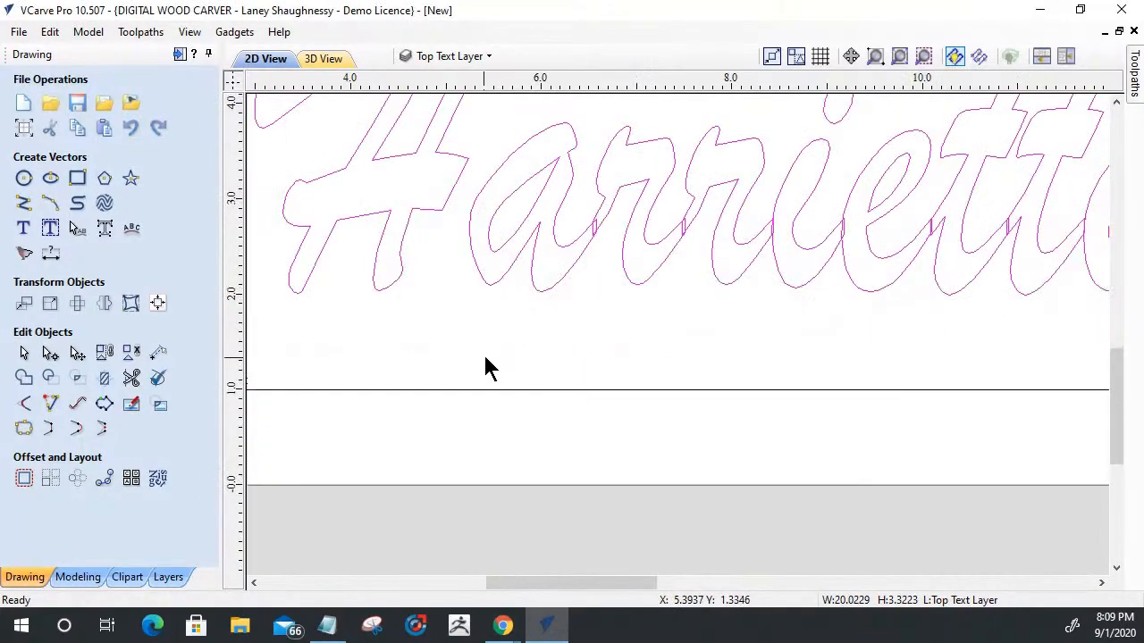
pyautogui.scroll(-3, 509, 344)
pyautogui.scroll(-2, 500, 302)
pyautogui.scroll(2, 753, 319)
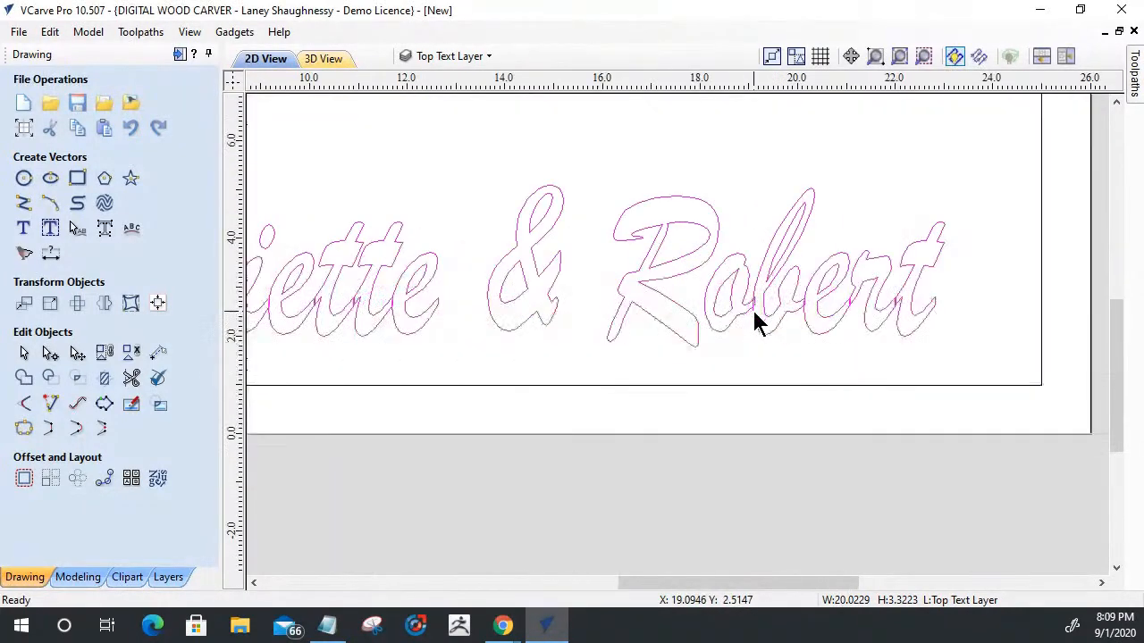
pyautogui.scroll(2, 932, 312)
pyautogui.scroll(-4, 594, 312)
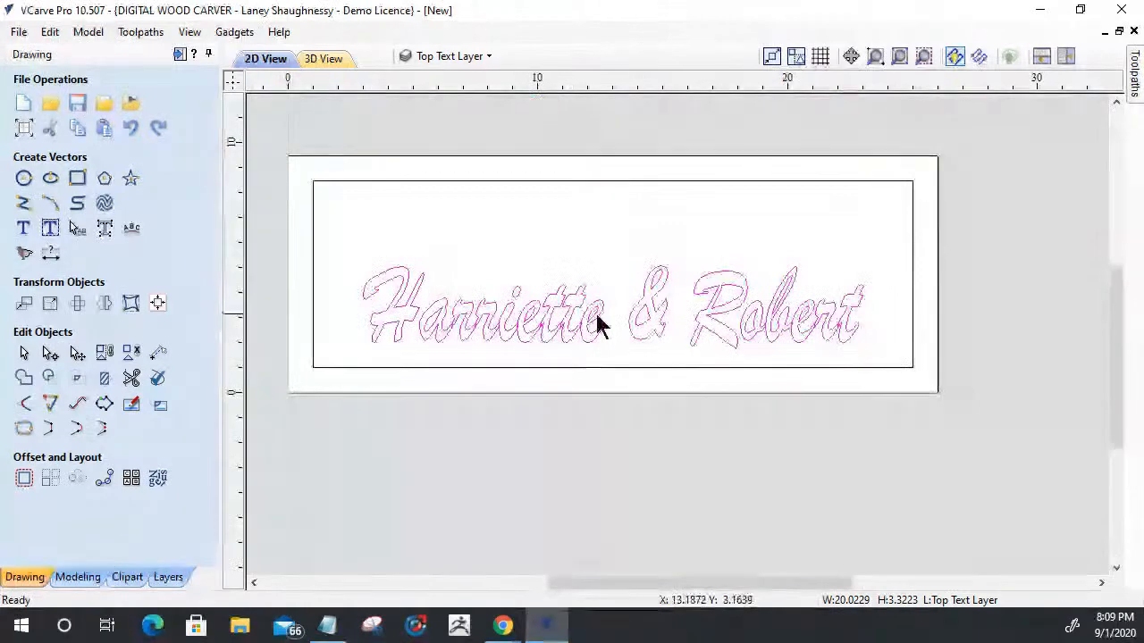
pyautogui.scroll(2, 657, 329)
pyautogui.scroll(-2, 626, 332)
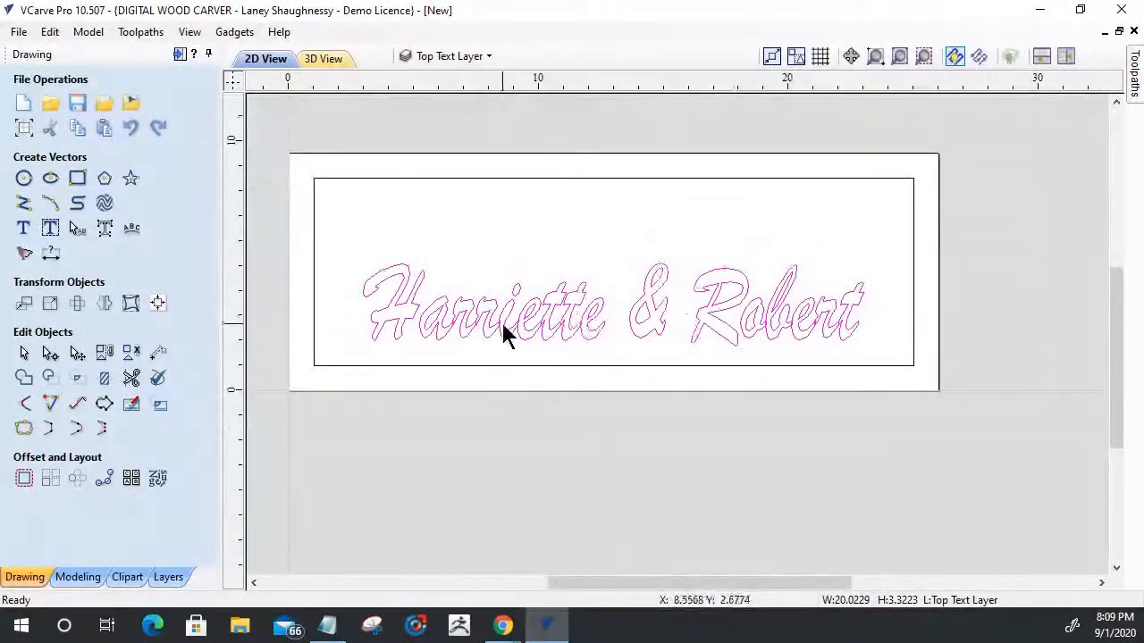
pyautogui.scroll(2, 791, 348)
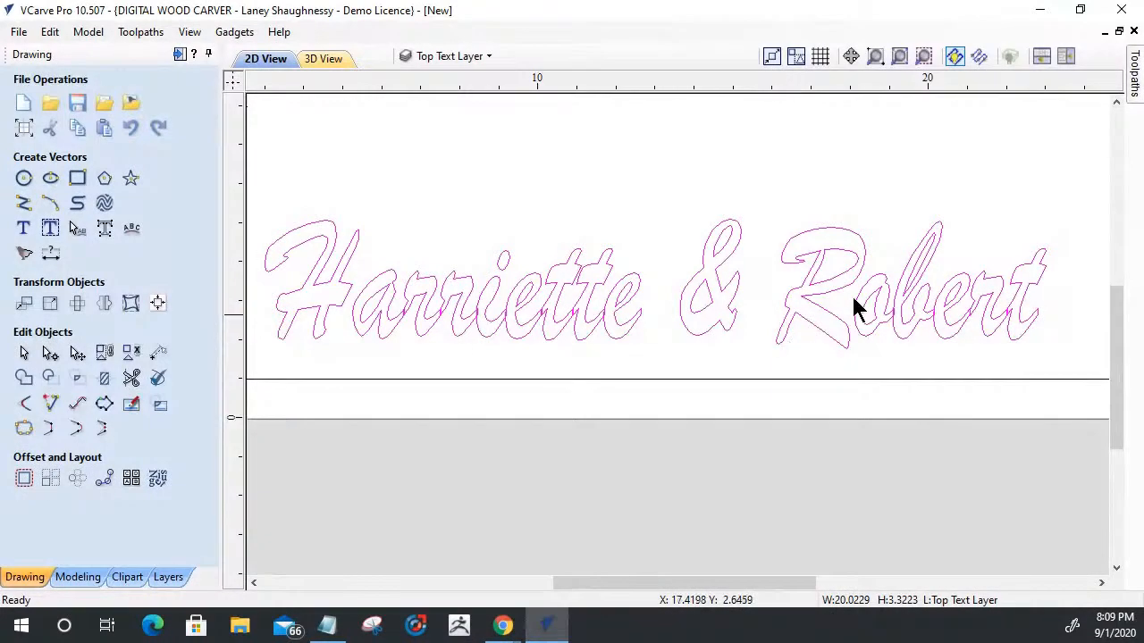
pyautogui.scroll(1, 884, 319)
pyautogui.scroll(2, 893, 327)
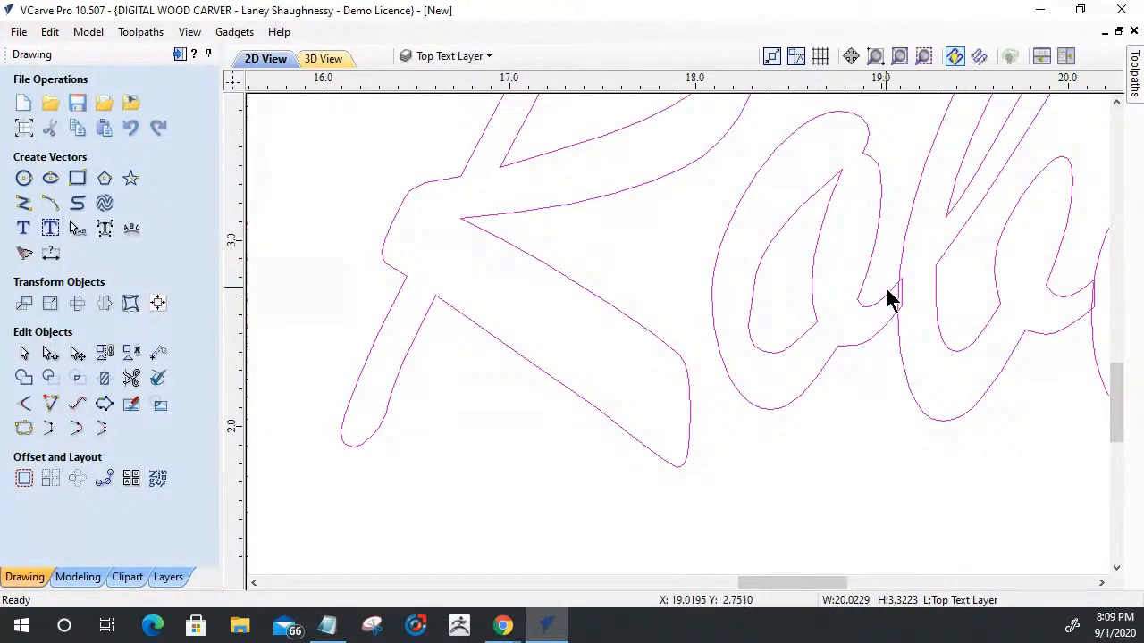
pyautogui.scroll(-1, 888, 302)
pyautogui.scroll(-2, 888, 302)
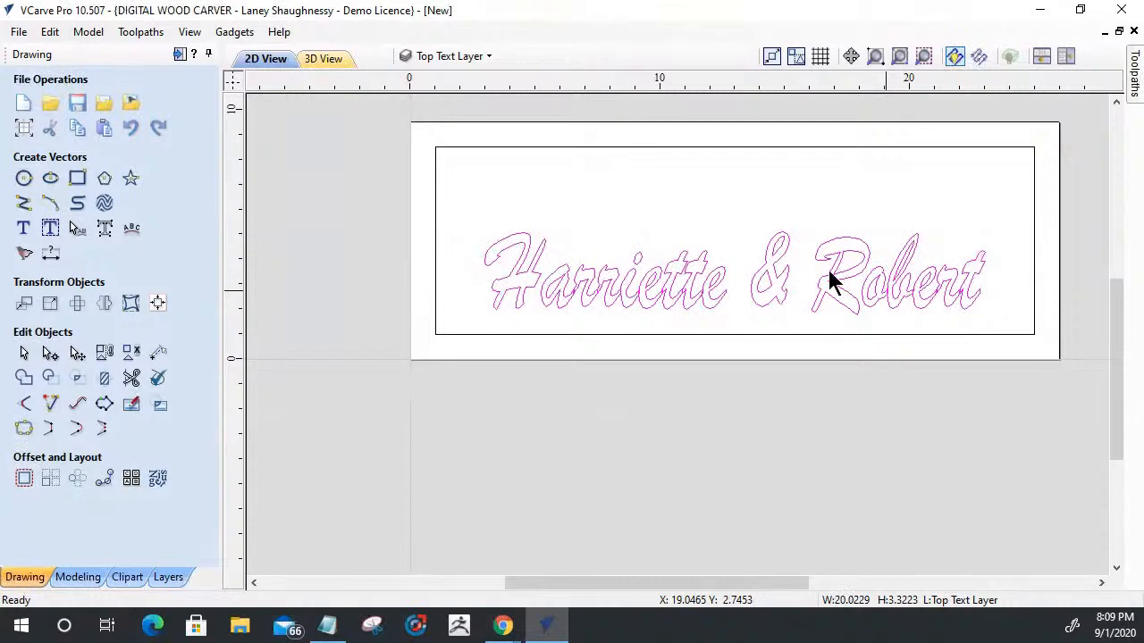
pyautogui.scroll(1, 741, 301)
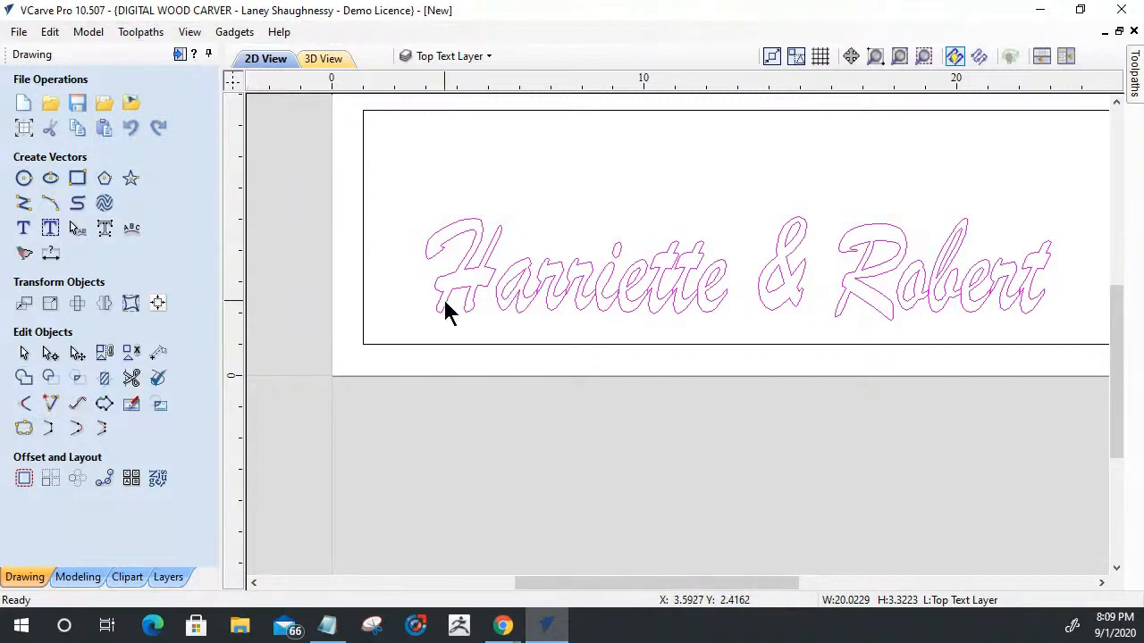
# - Try converting the first-names text to curves and trimming the overlapping segments between its letters with Interactive Vector Trim
pyautogui.click(105, 228)
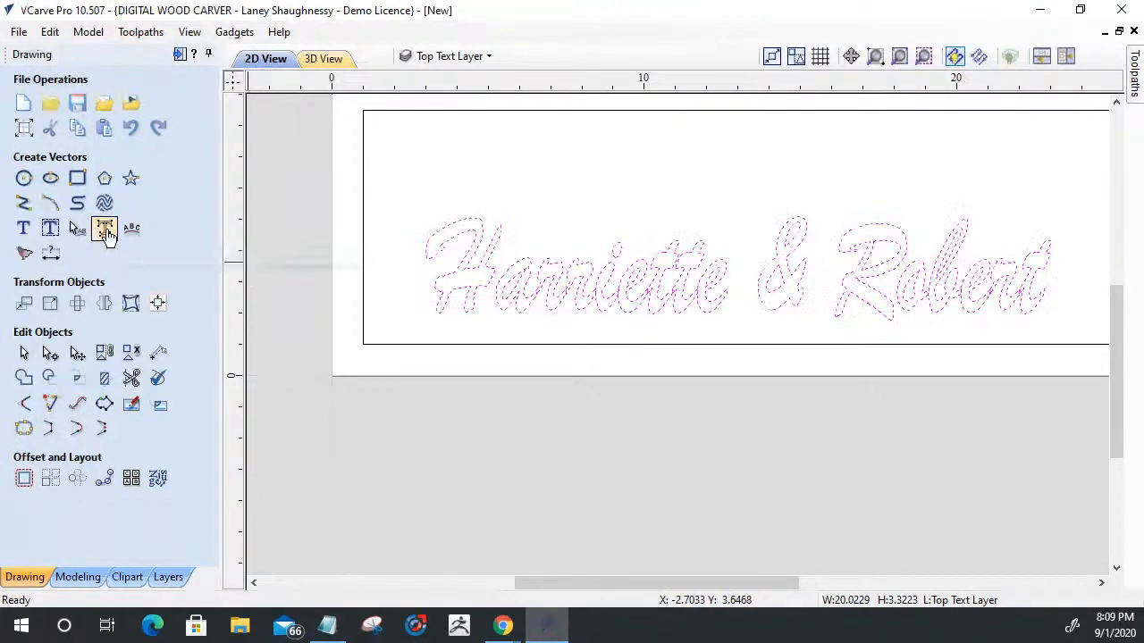
pyautogui.click(131, 379)
pyautogui.scroll(8, 636, 298)
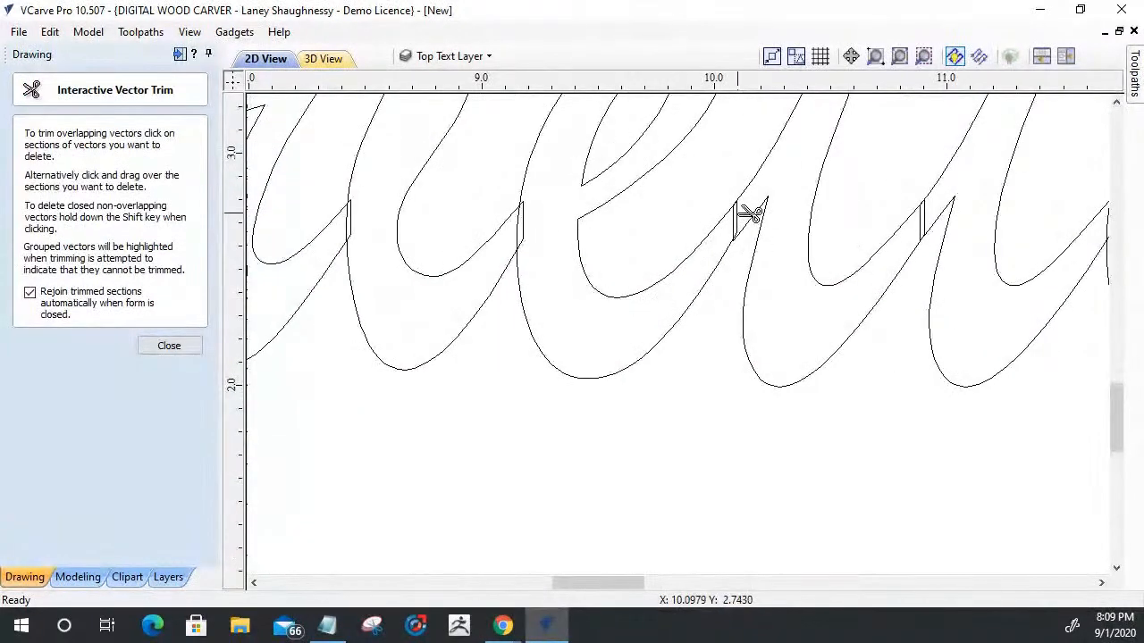
pyautogui.scroll(1, 751, 212)
pyautogui.click(734, 223)
pyautogui.scroll(1, 711, 277)
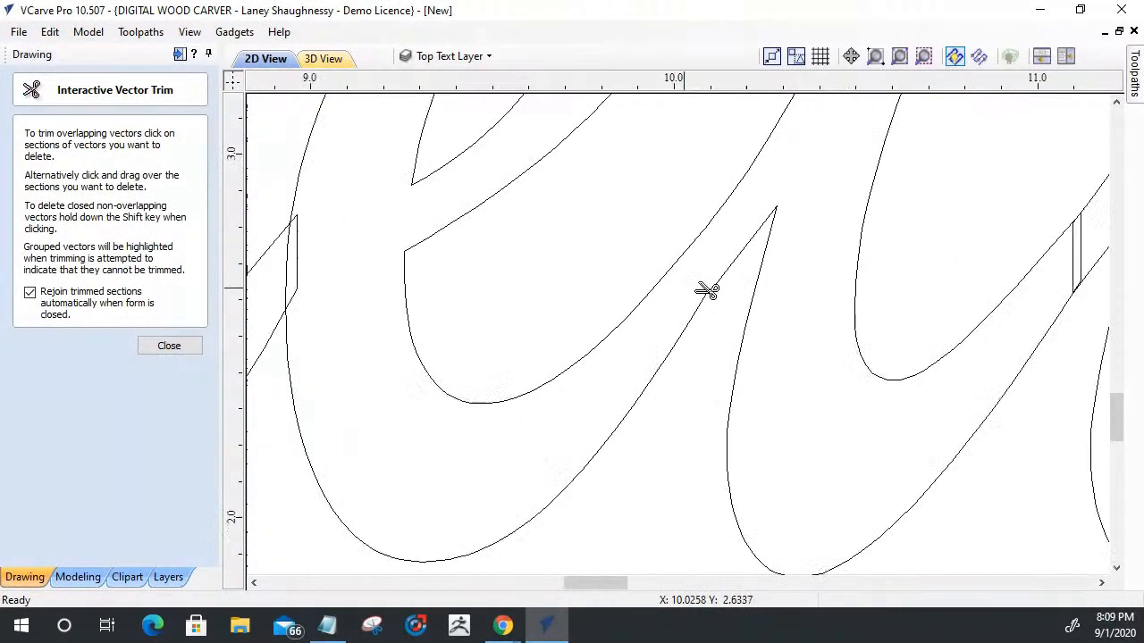
pyautogui.scroll(-3, 696, 289)
pyautogui.click(490, 275)
pyautogui.click(485, 279)
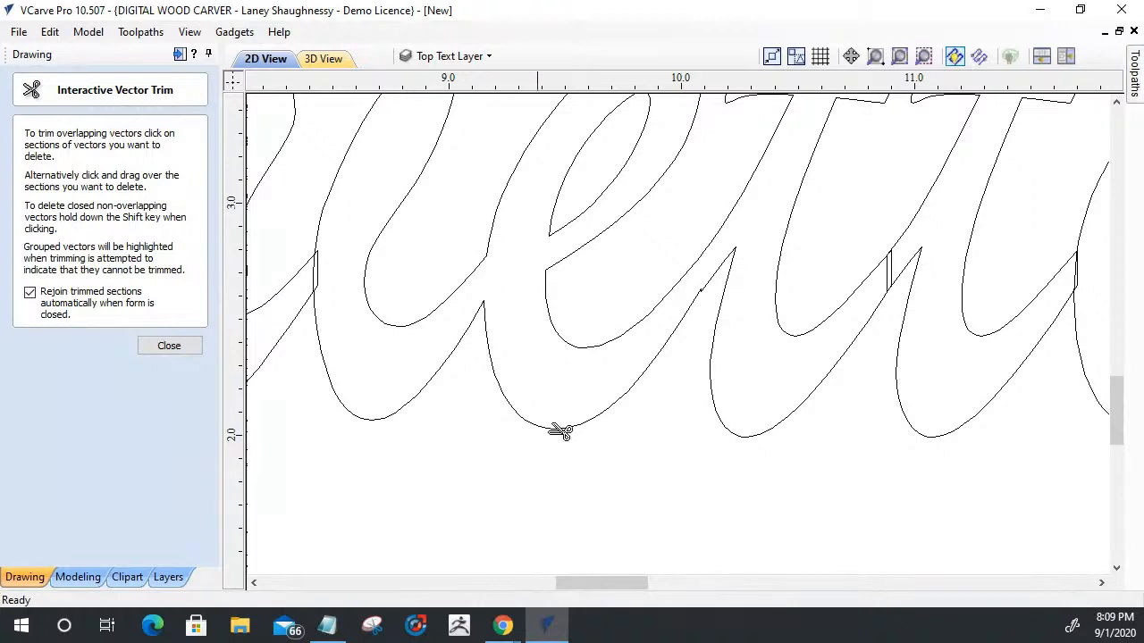
pyautogui.click(894, 273)
pyautogui.scroll(-1, 676, 459)
pyautogui.scroll(-4, 812, 438)
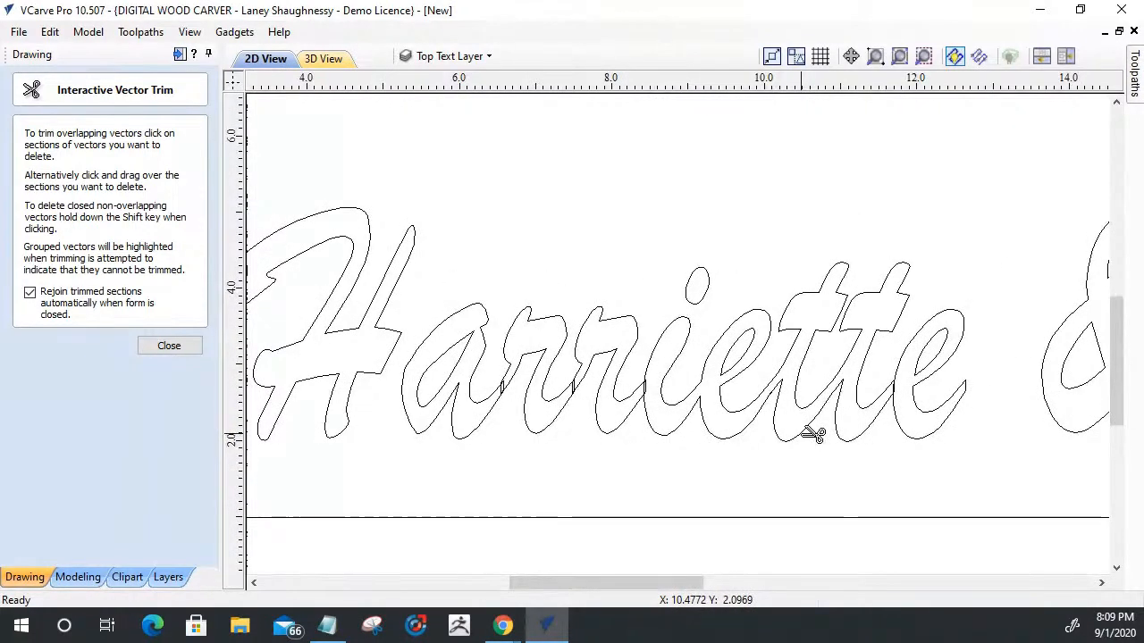
pyautogui.scroll(-2, 813, 435)
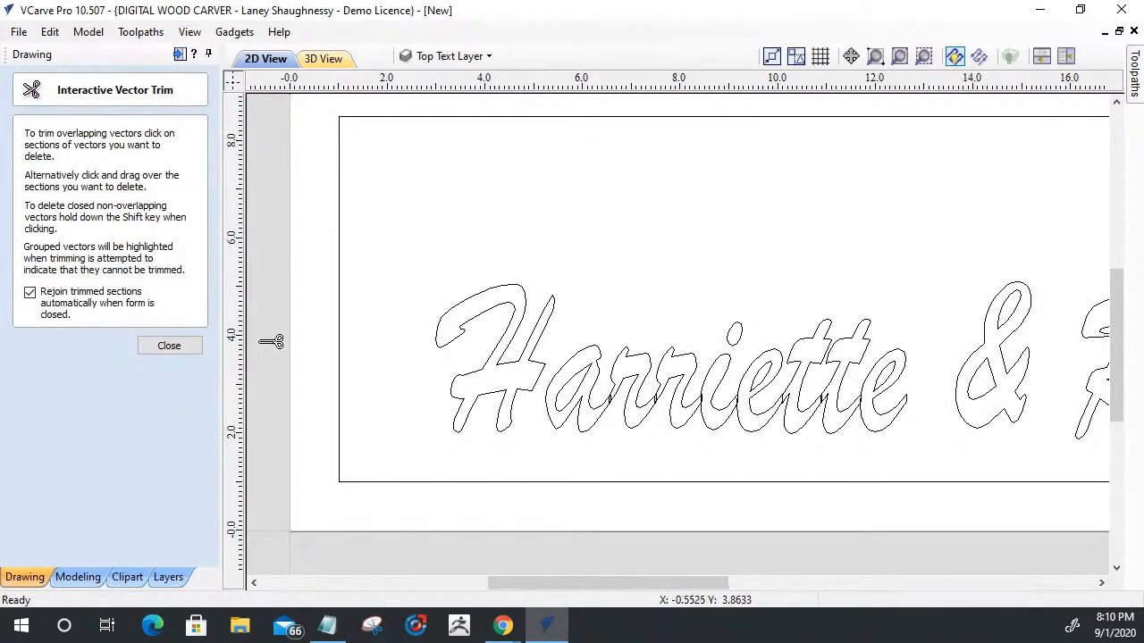
pyautogui.click(169, 346)
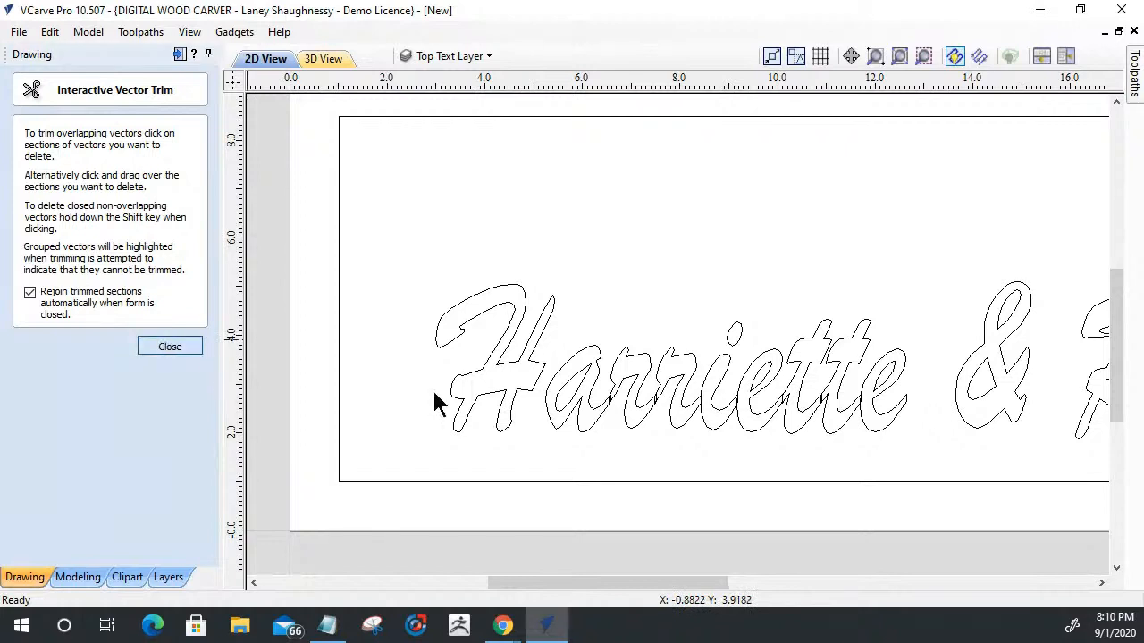
# - Try welding the first-names text with the original objects replaced
pyautogui.click(629, 404)
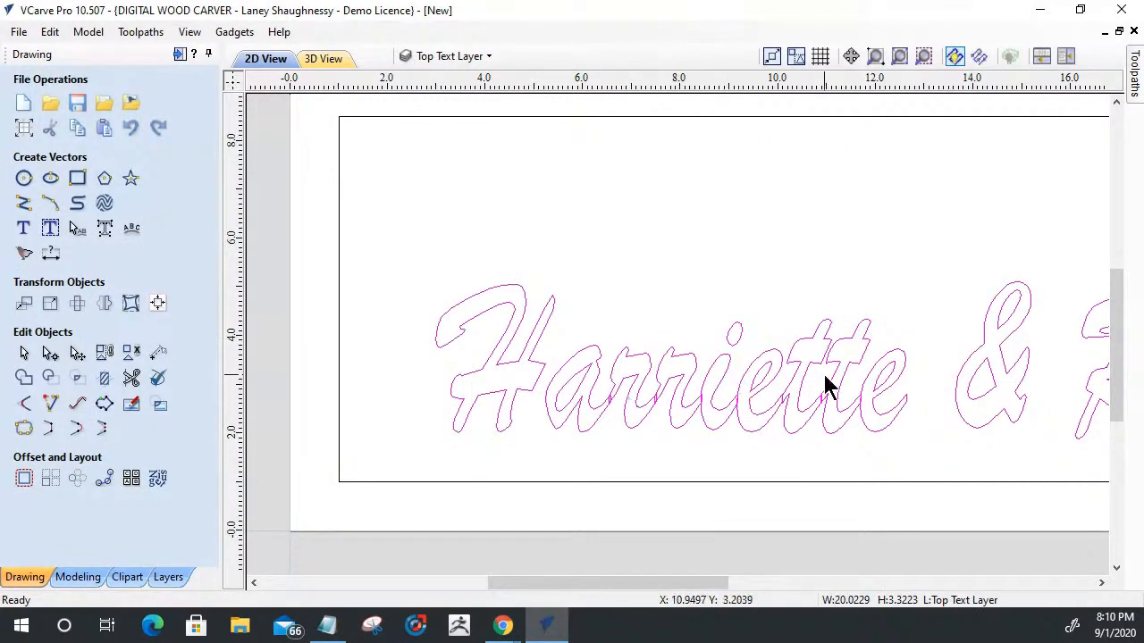
pyautogui.scroll(-1, 596, 351)
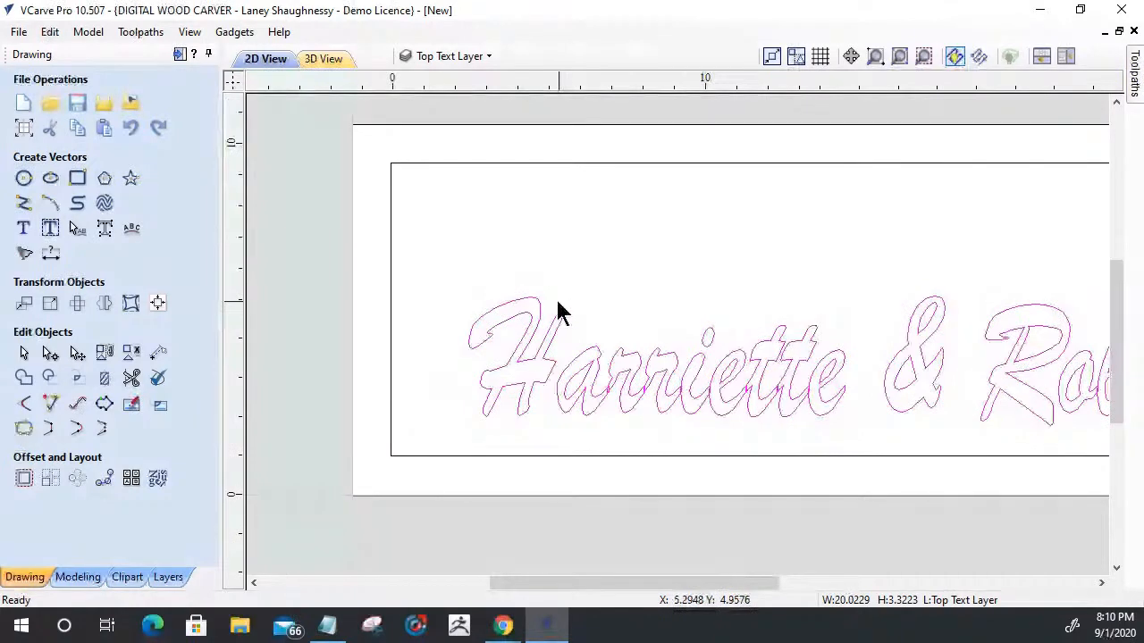
pyautogui.scroll(-2, 555, 296)
pyautogui.scroll(3, 746, 286)
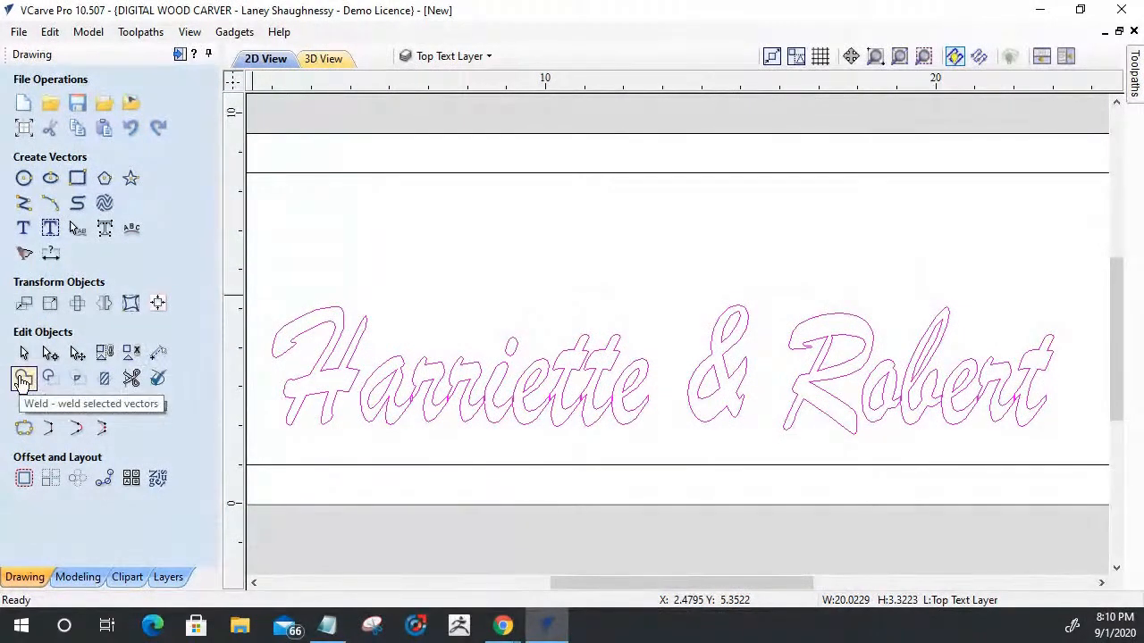
pyautogui.click(23, 380)
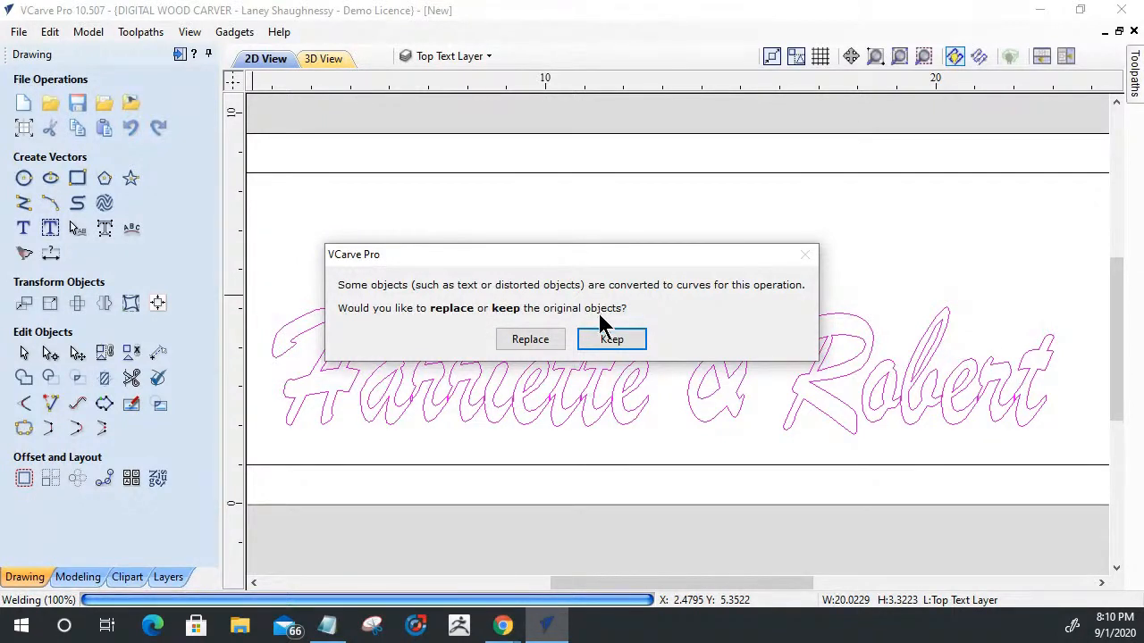
pyautogui.click(529, 339)
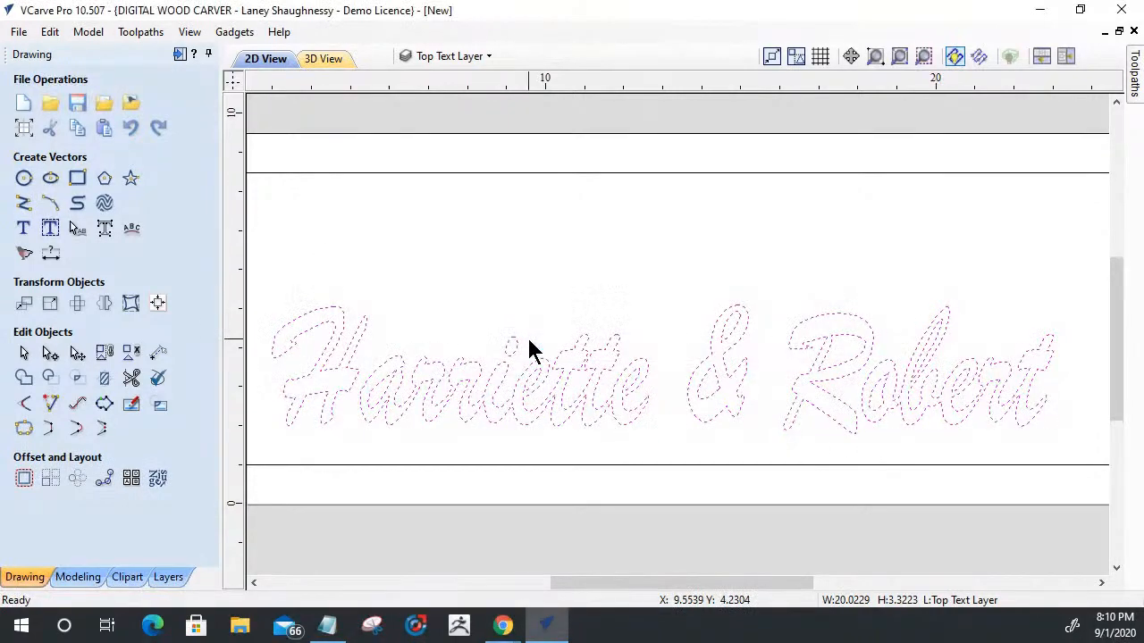
pyautogui.click(649, 441)
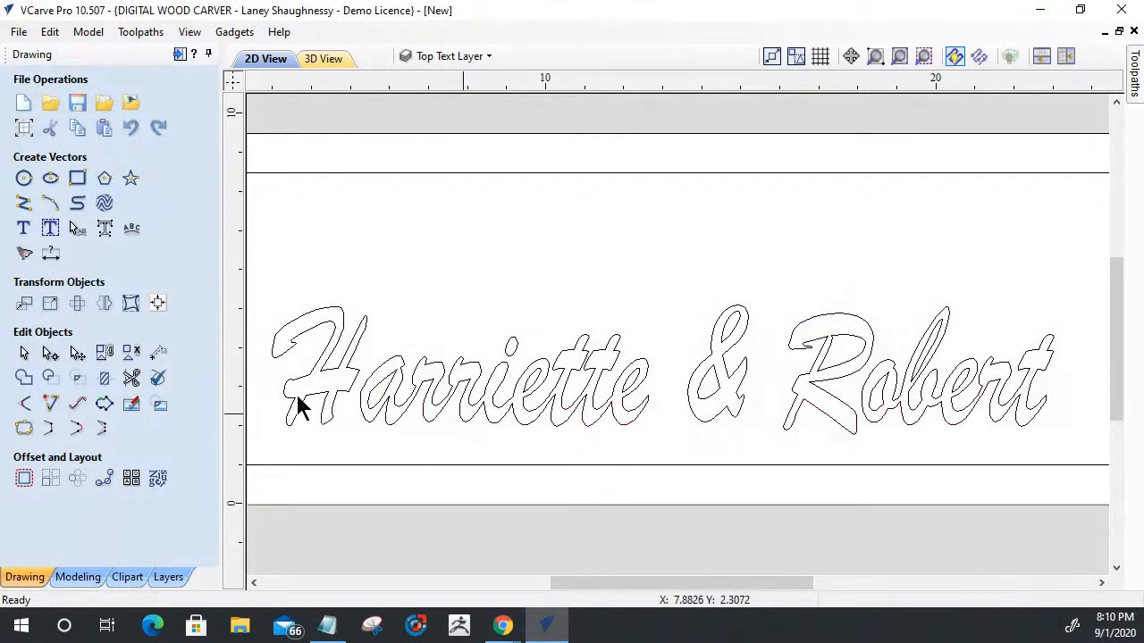
# - Weld the first-names text, keeping the original text object
pyautogui.click(807, 411)
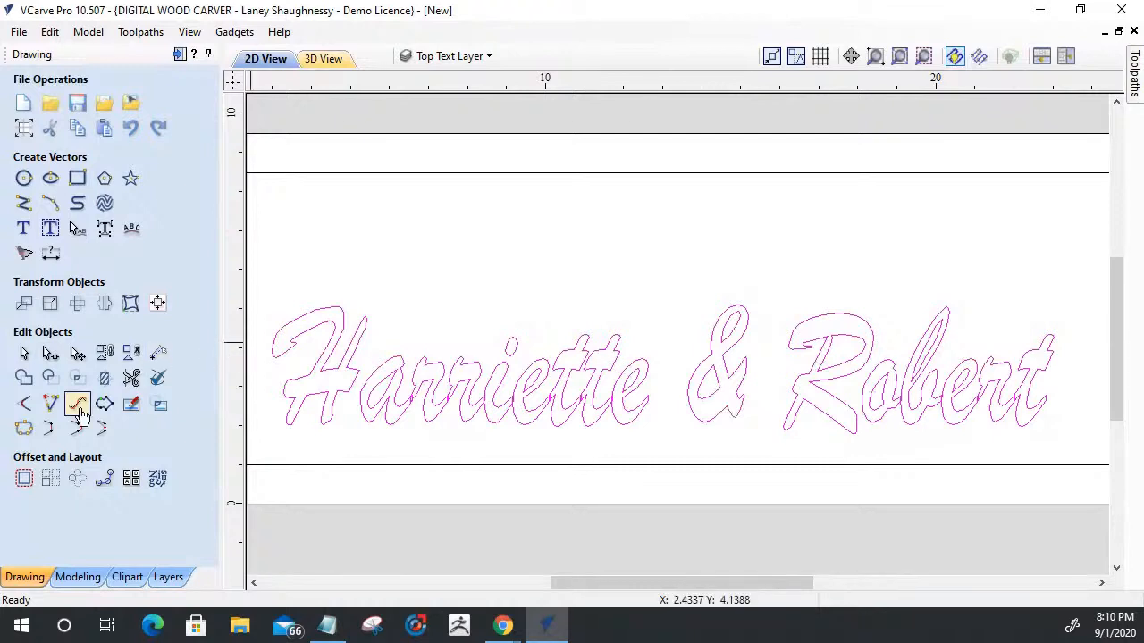
pyautogui.click(24, 377)
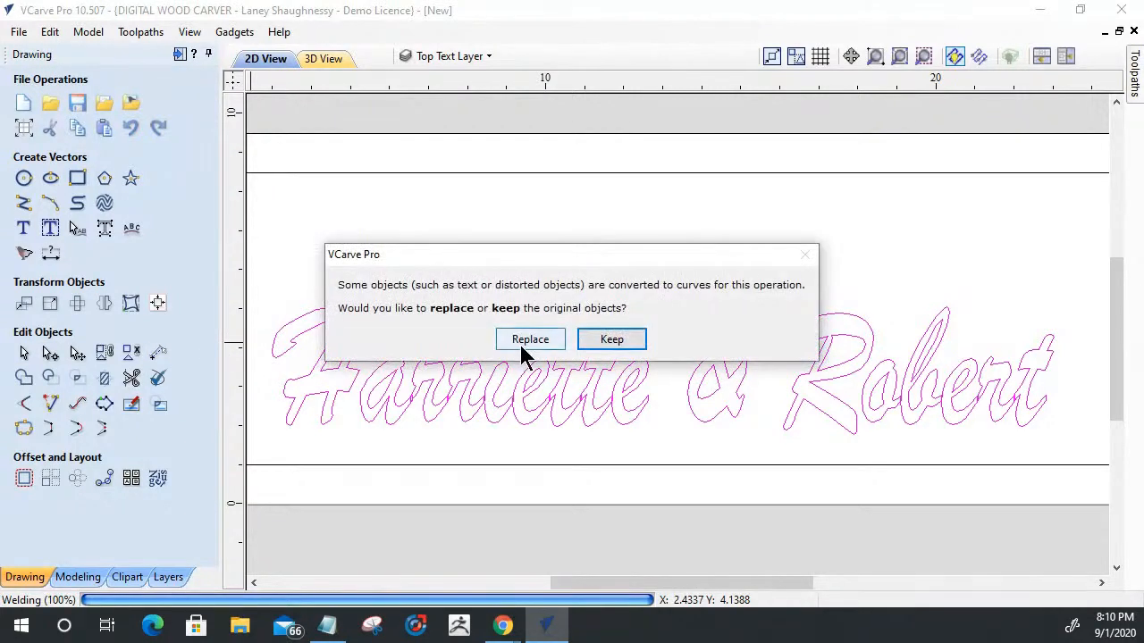
pyautogui.click(618, 344)
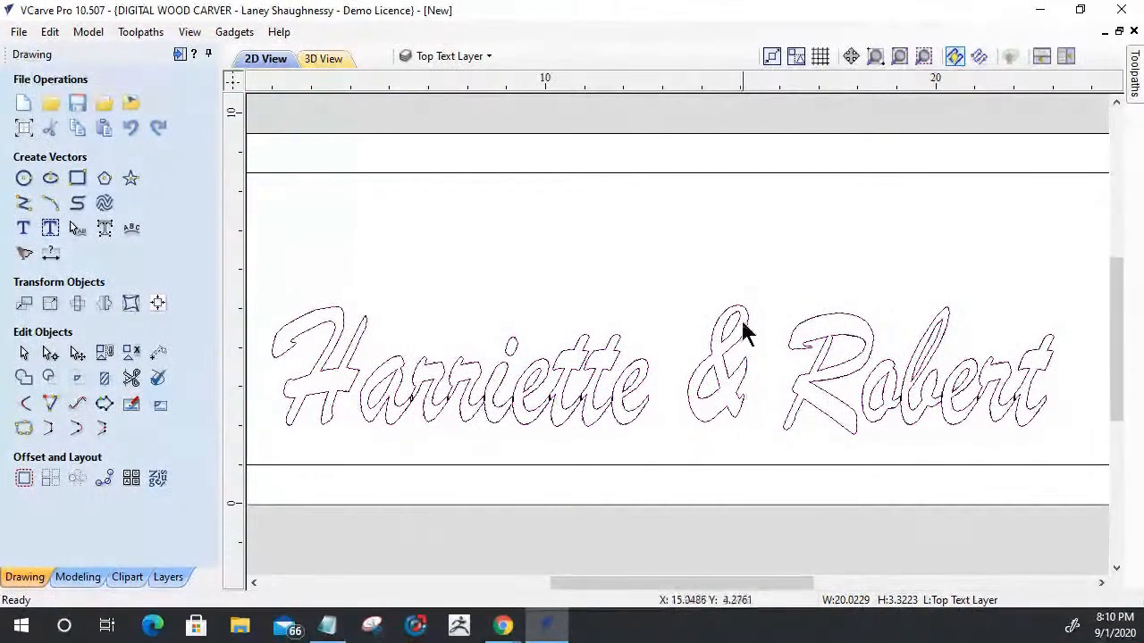
pyautogui.click(753, 181)
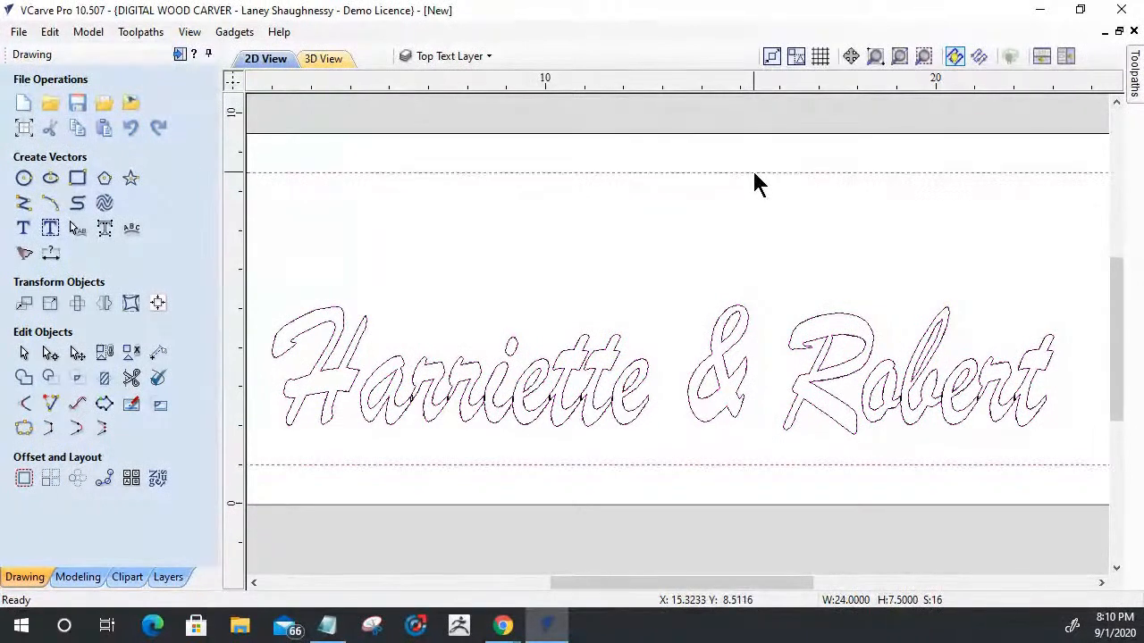
pyautogui.rightClick(754, 181)
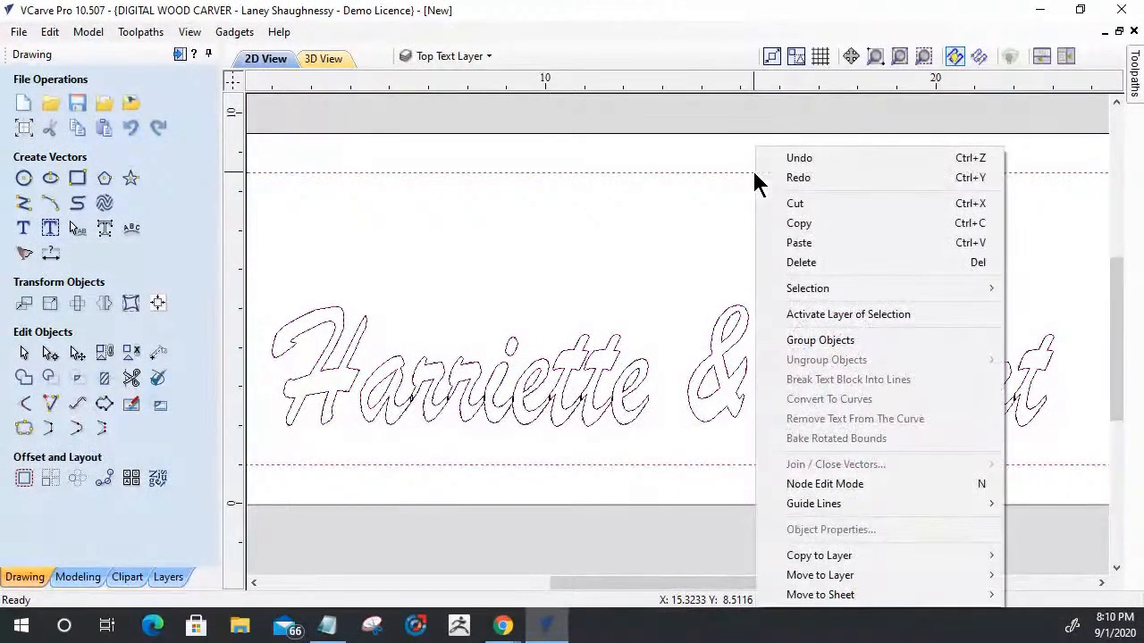
pyautogui.moveTo(794, 558)
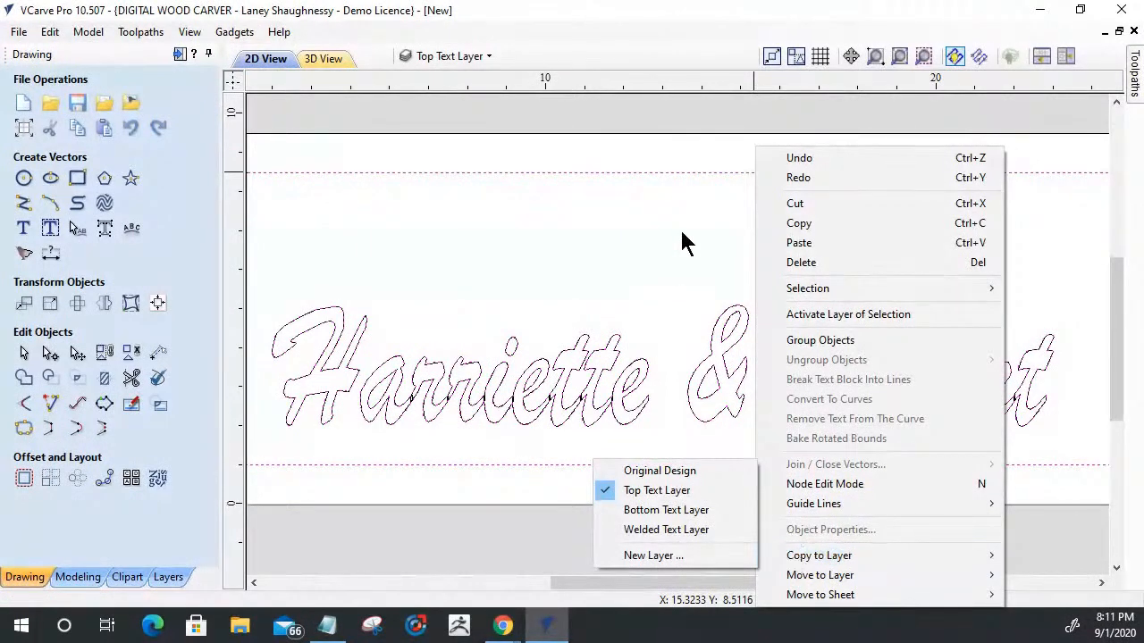
pyautogui.click(681, 165)
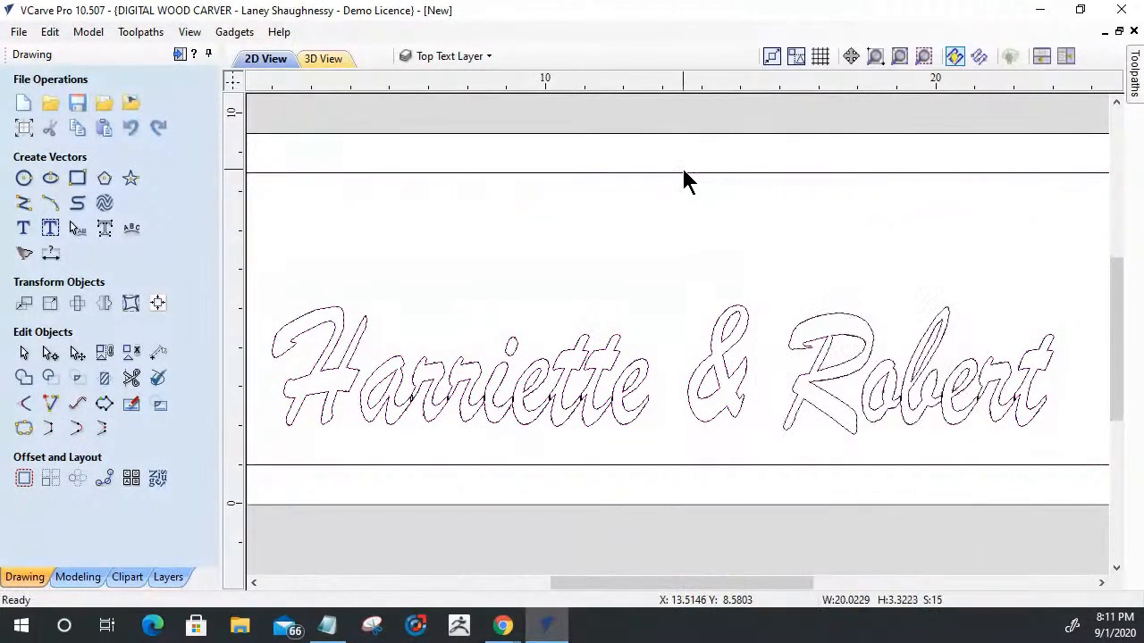
# - Move the welded first-names vectors to the Welded Text Layer
pyautogui.rightClick(723, 375)
pyautogui.moveTo(784, 579)
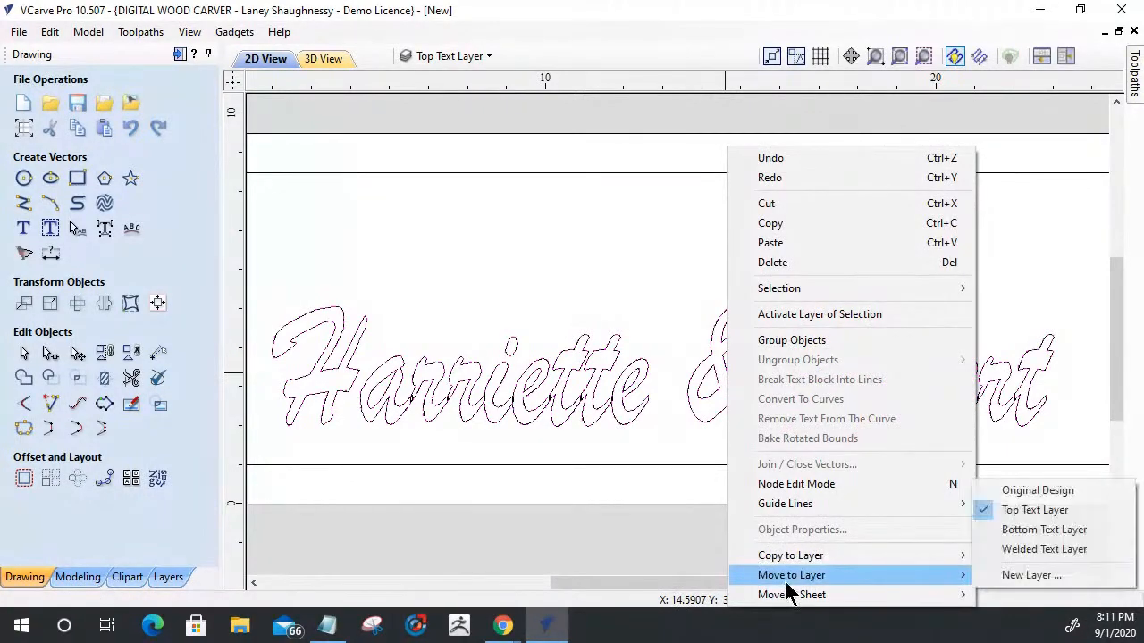
pyautogui.click(1020, 548)
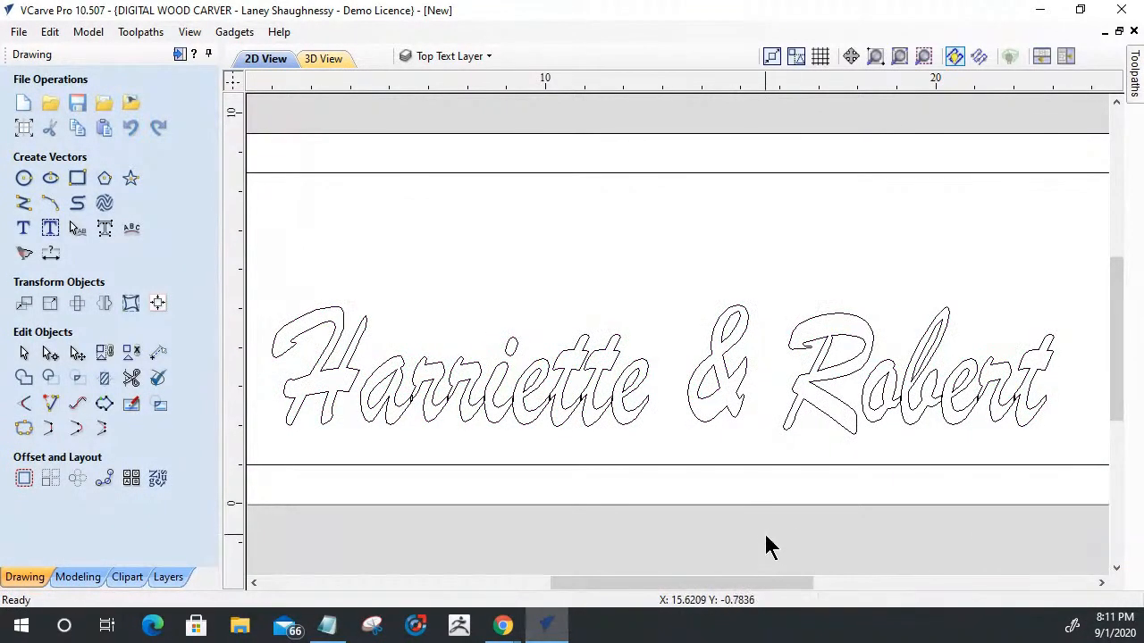
# - Compare the original first-names text with its welded version by alternately showing and hiding the Top Text and Welded Text layers
pyautogui.click(843, 401)
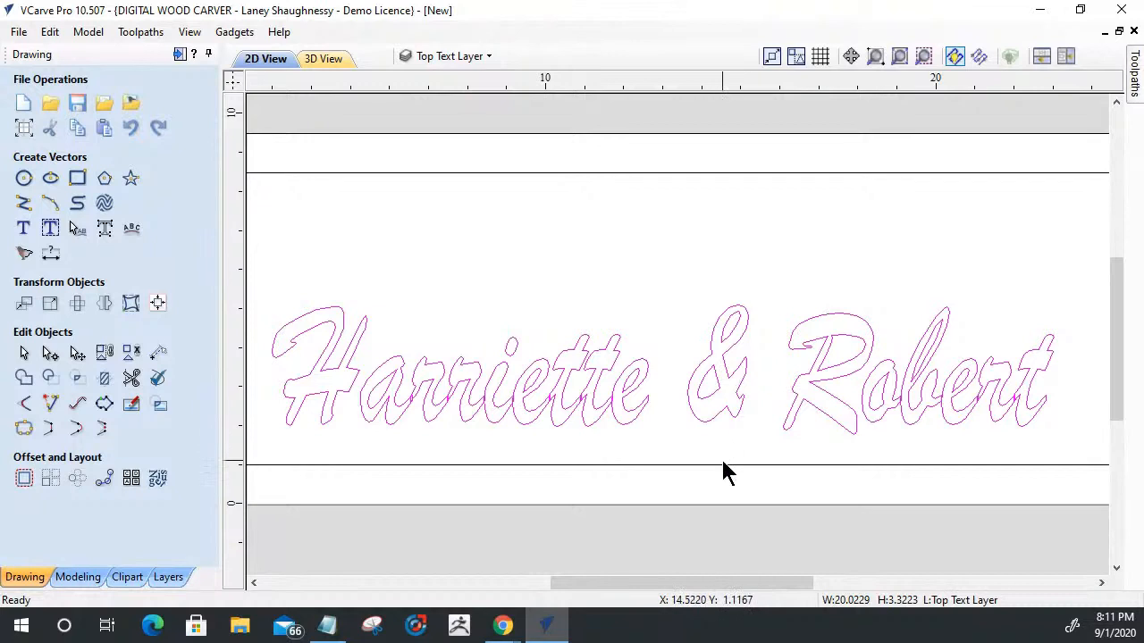
pyautogui.click(436, 59)
pyautogui.click(429, 103)
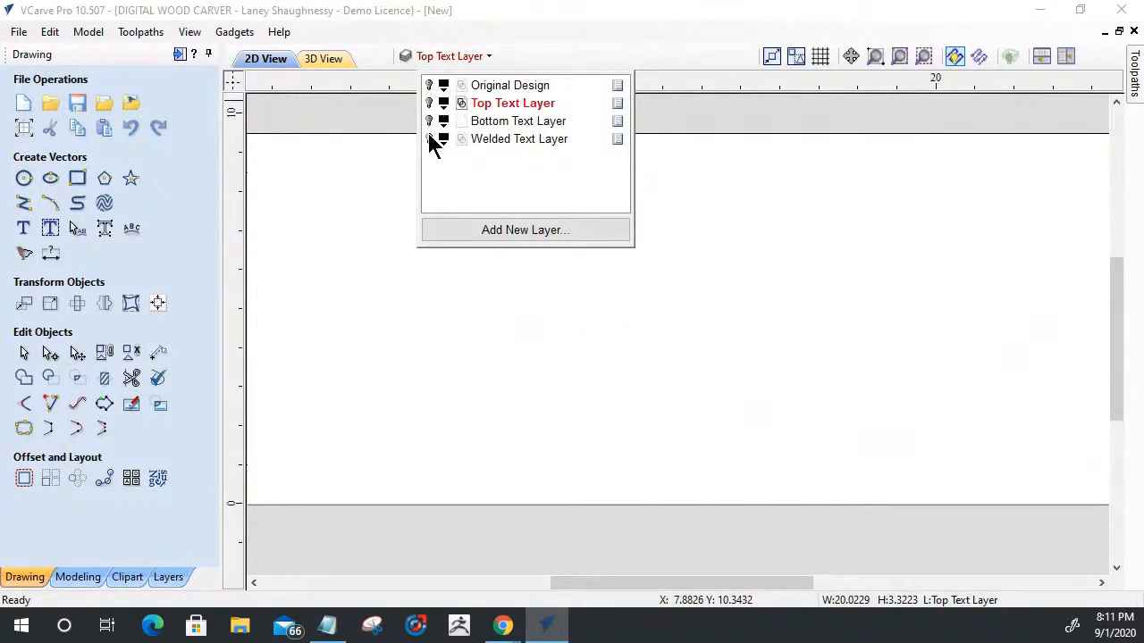
pyautogui.click(429, 139)
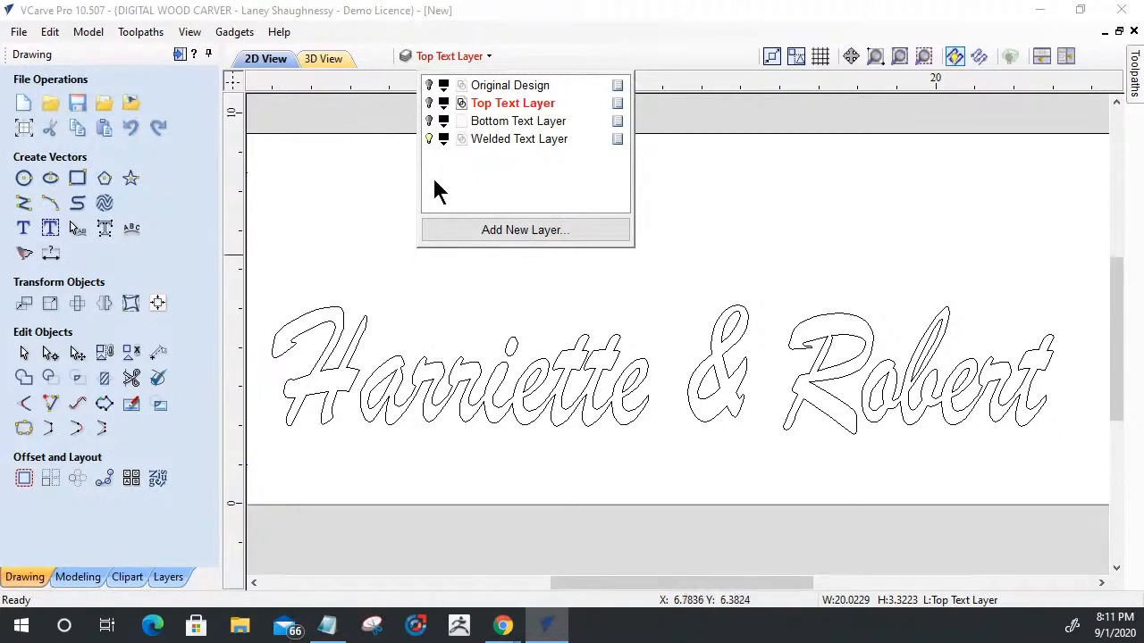
pyautogui.click(429, 139)
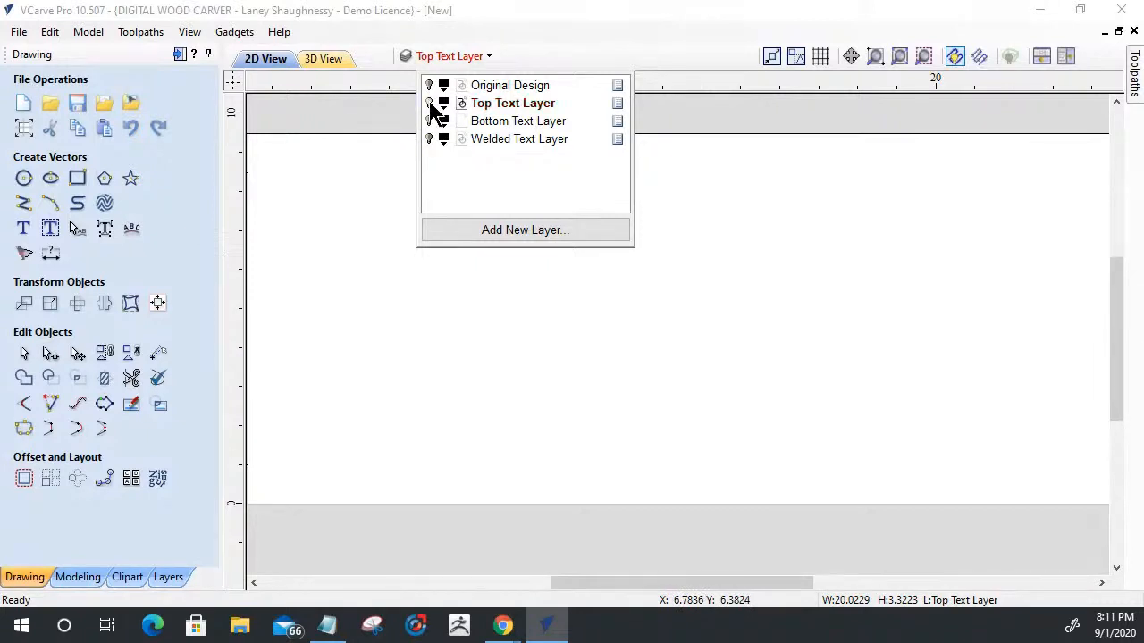
pyautogui.click(429, 104)
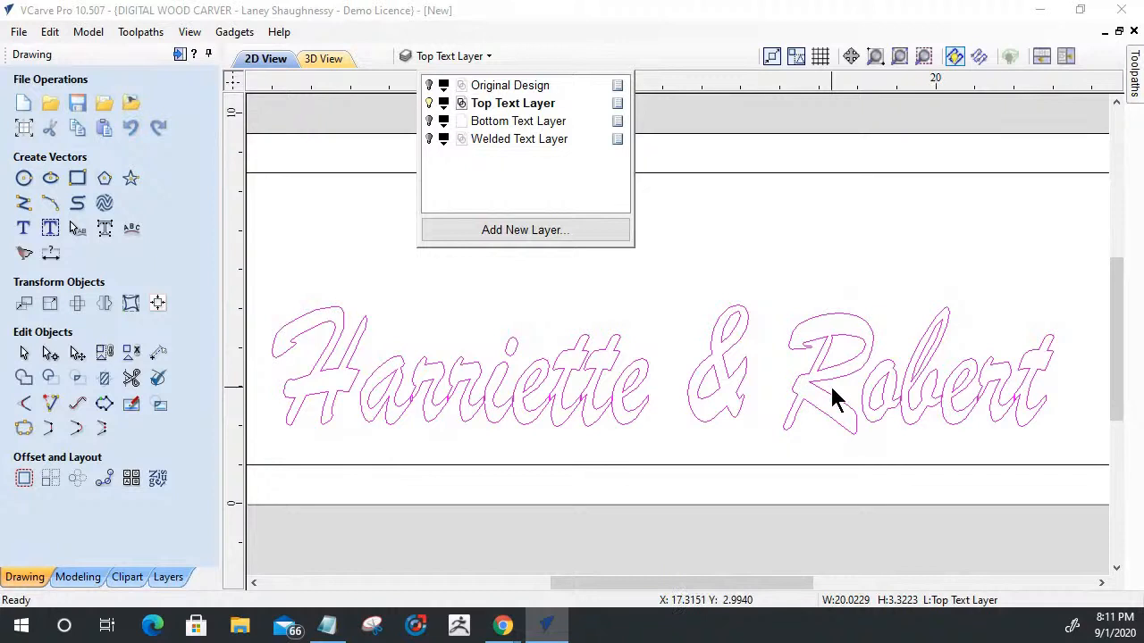
pyautogui.click(780, 280)
pyautogui.click(779, 279)
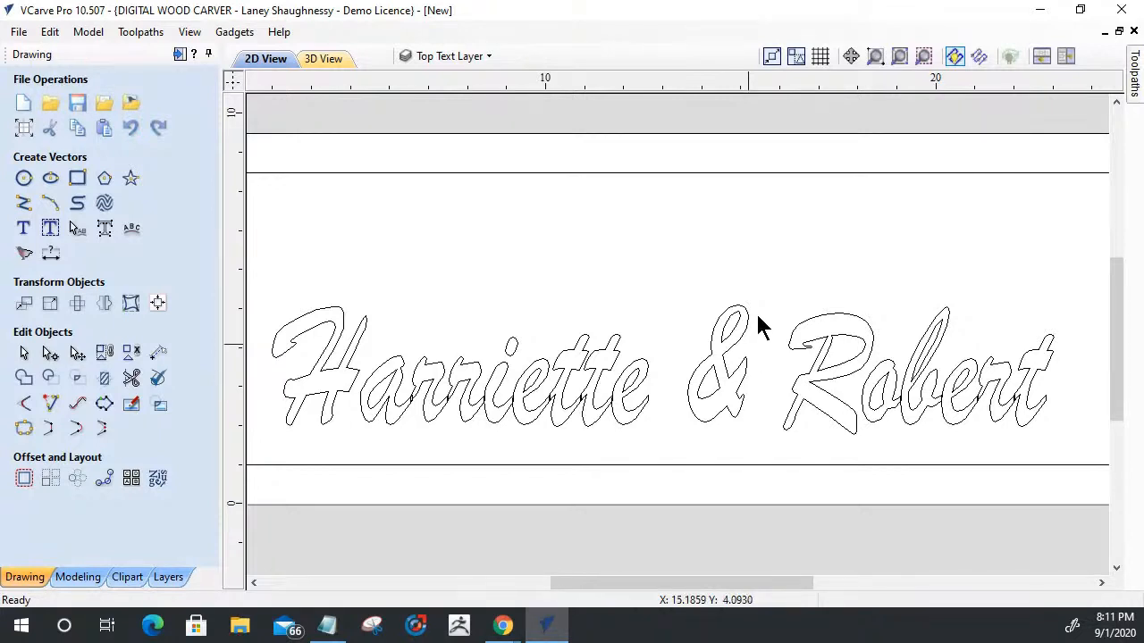
# - Copy the inner rectangular border around the first names to the Welded Text Layer
pyautogui.click(756, 173)
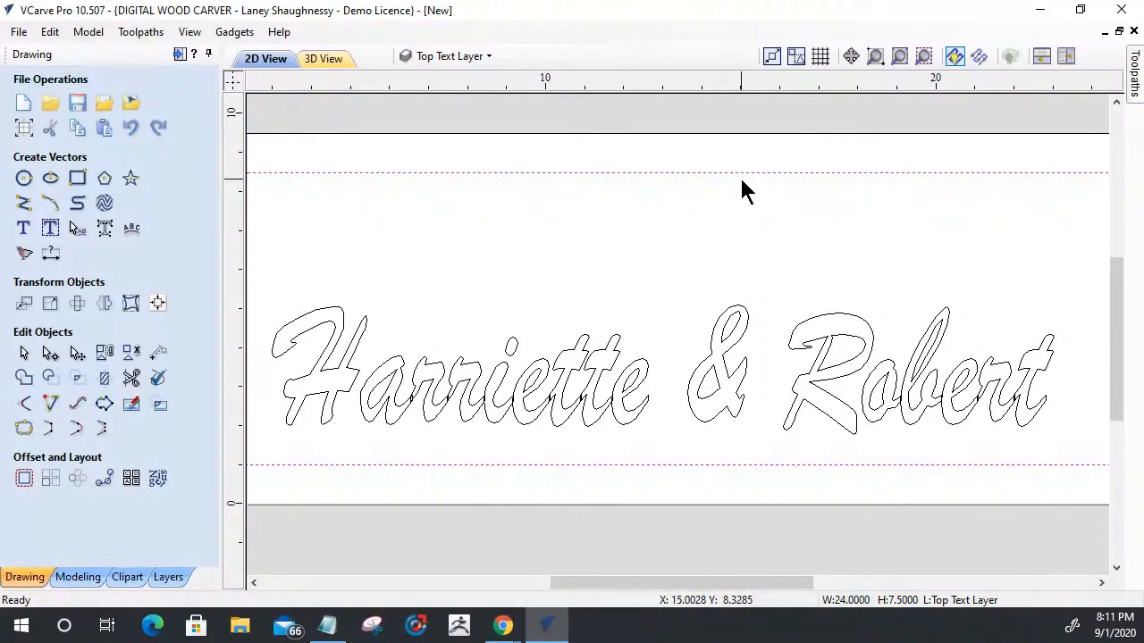
pyautogui.rightClick(790, 181)
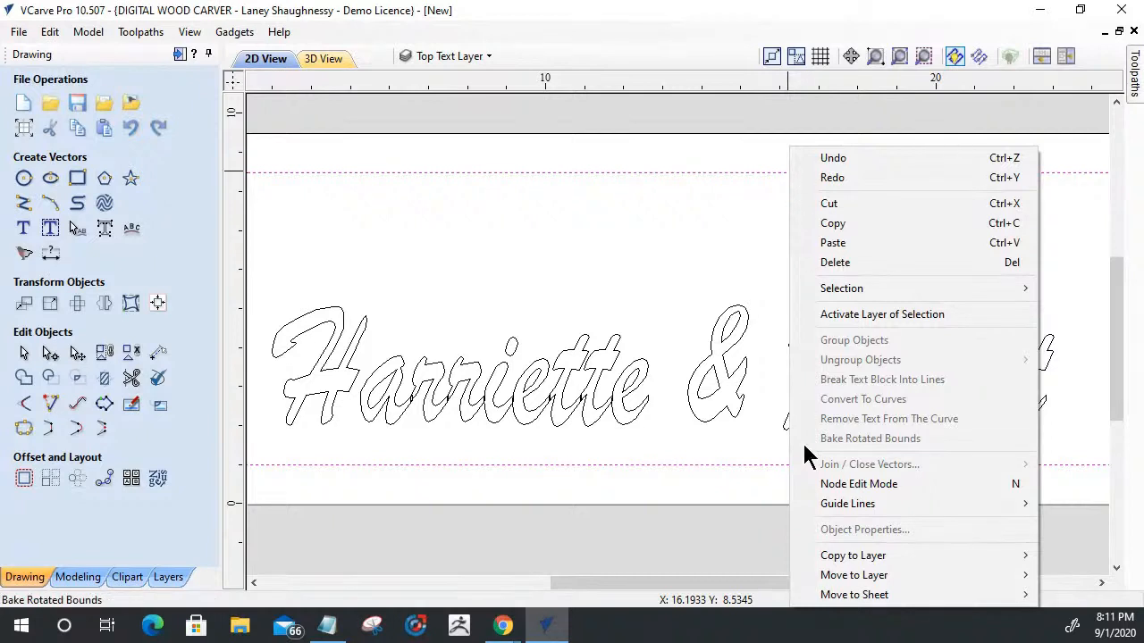
pyautogui.moveTo(831, 559)
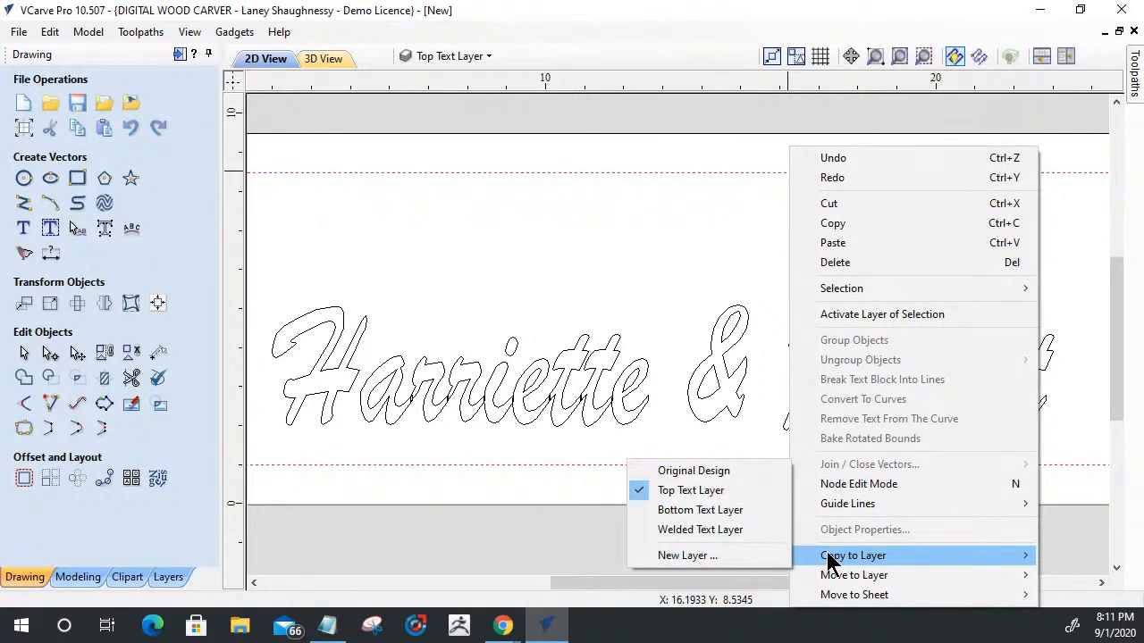
pyautogui.click(713, 531)
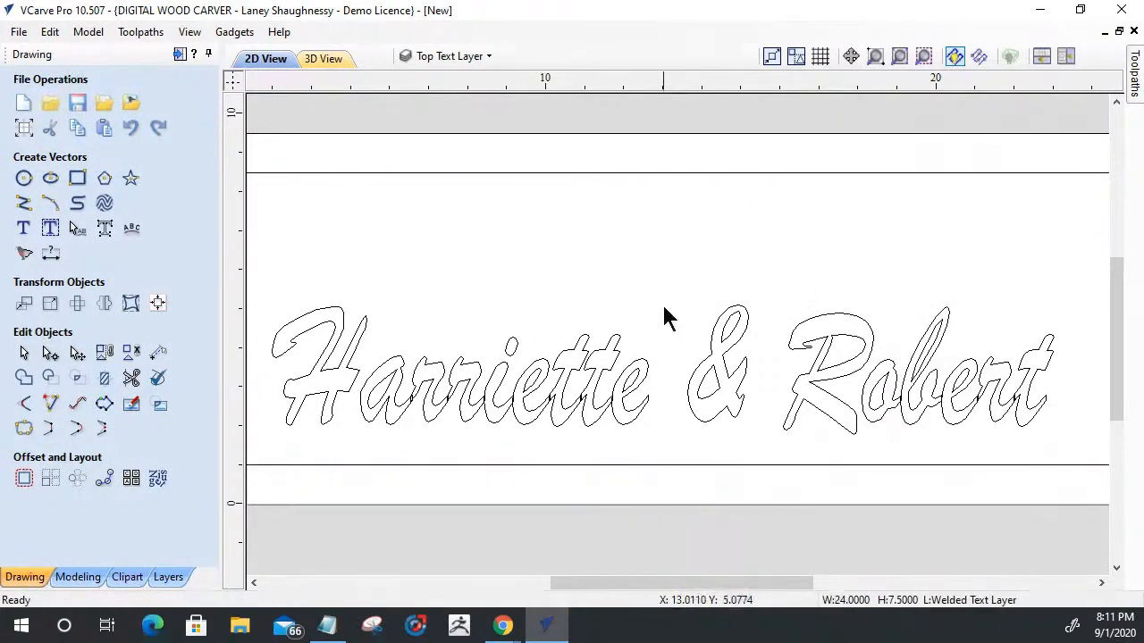
# - Hide the Top Text Layer, then show the Welded Text Layer and make it the active layer
pyautogui.click(464, 60)
pyautogui.scroll(-3, 646, 230)
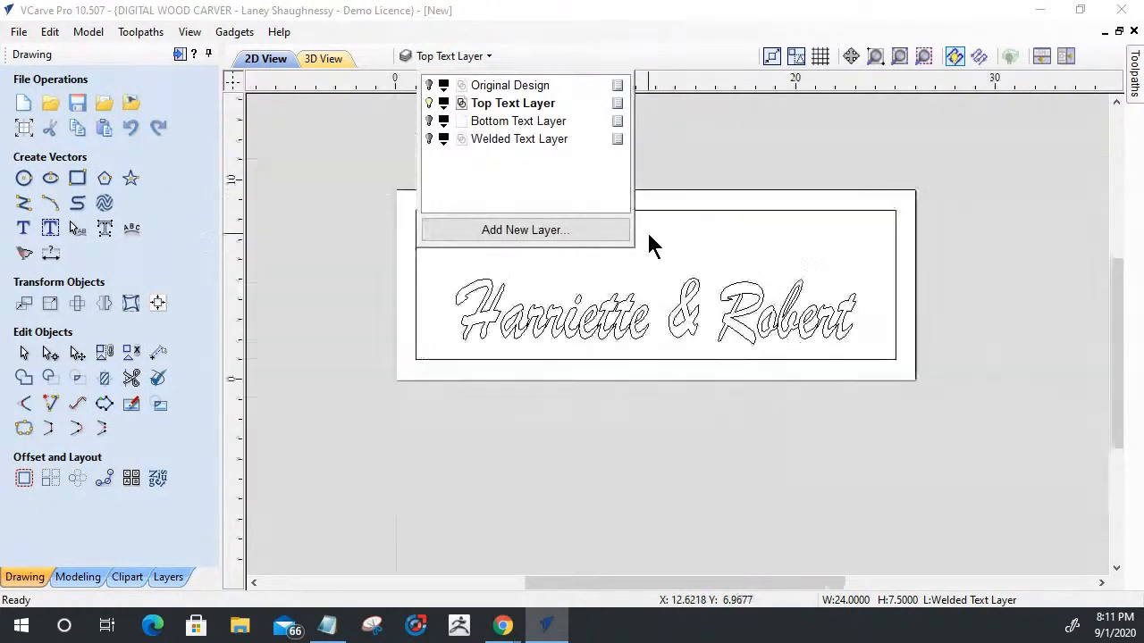
pyautogui.click(428, 103)
pyautogui.click(428, 138)
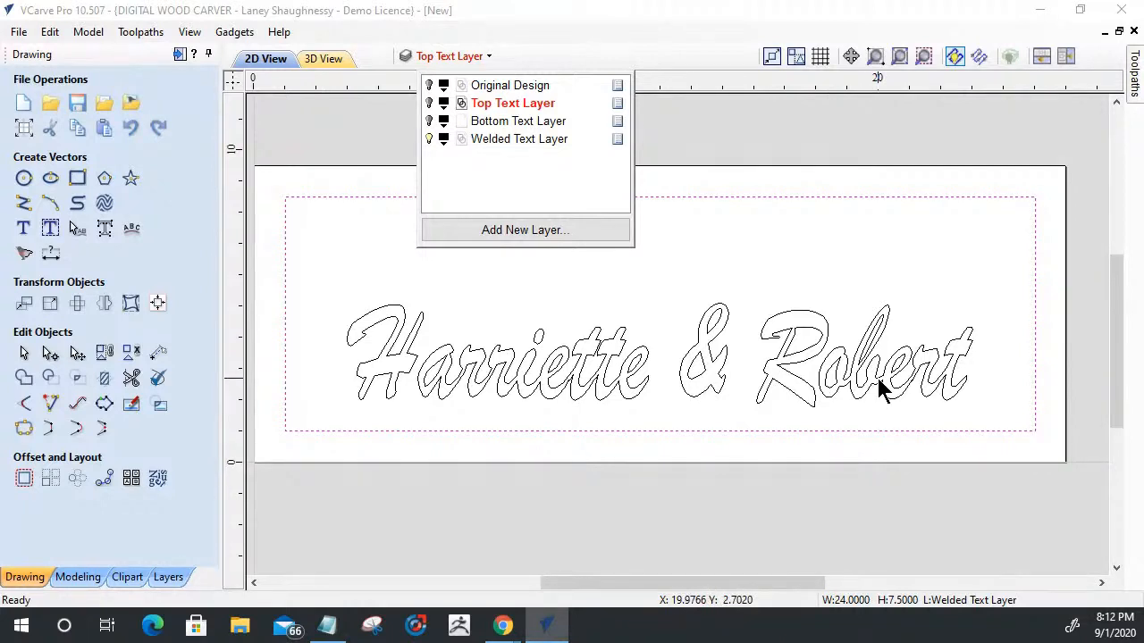
pyautogui.click(517, 139)
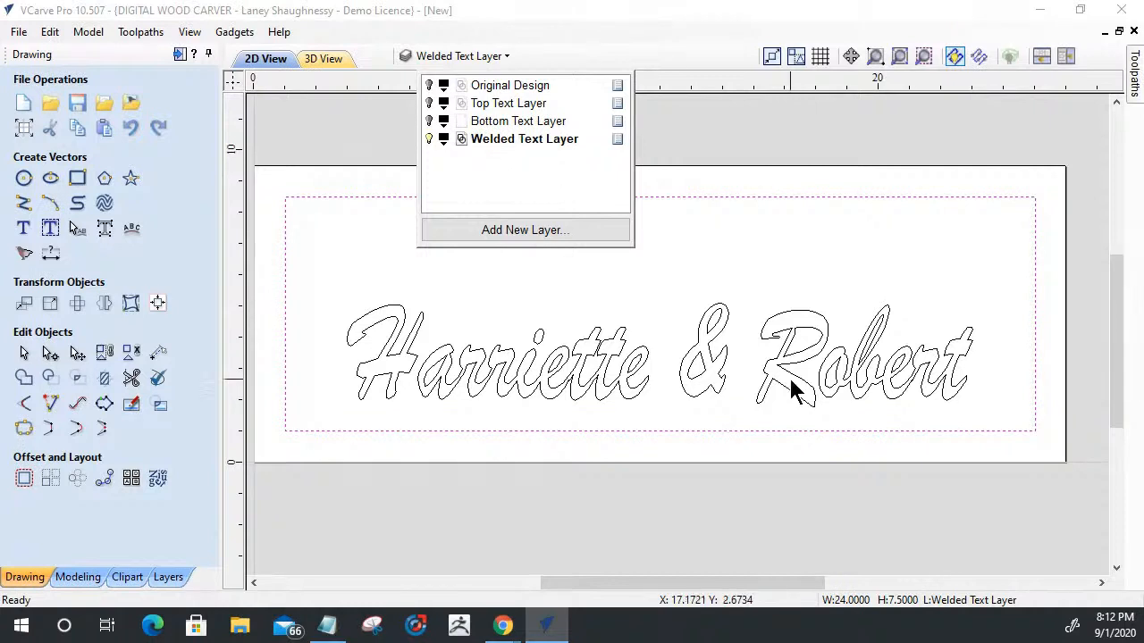
pyautogui.click(747, 299)
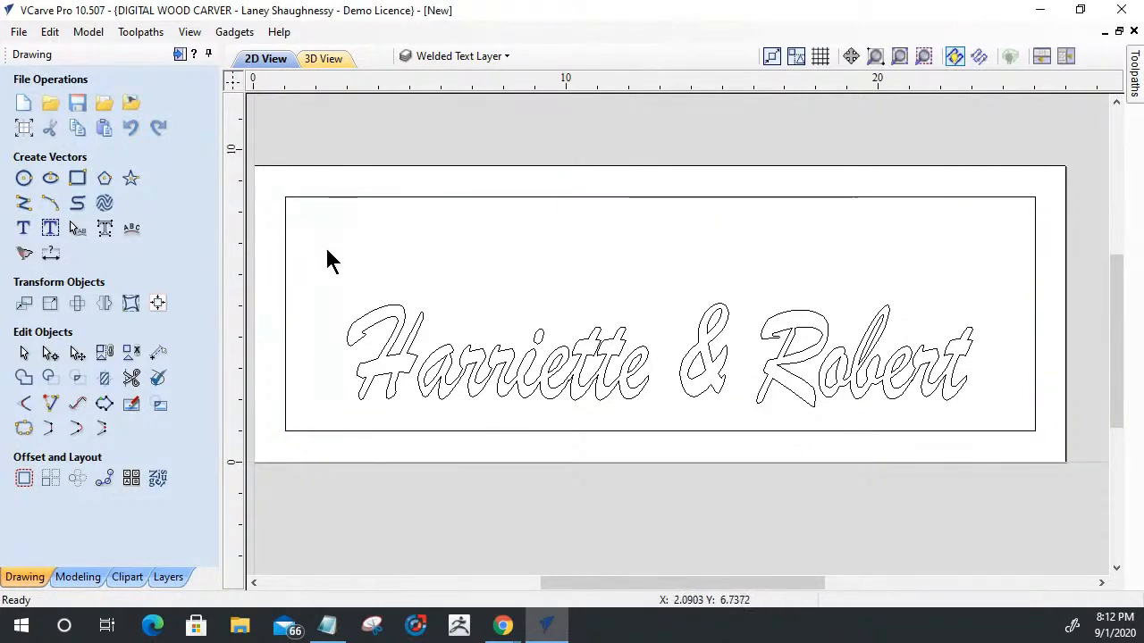
pyautogui.click(425, 56)
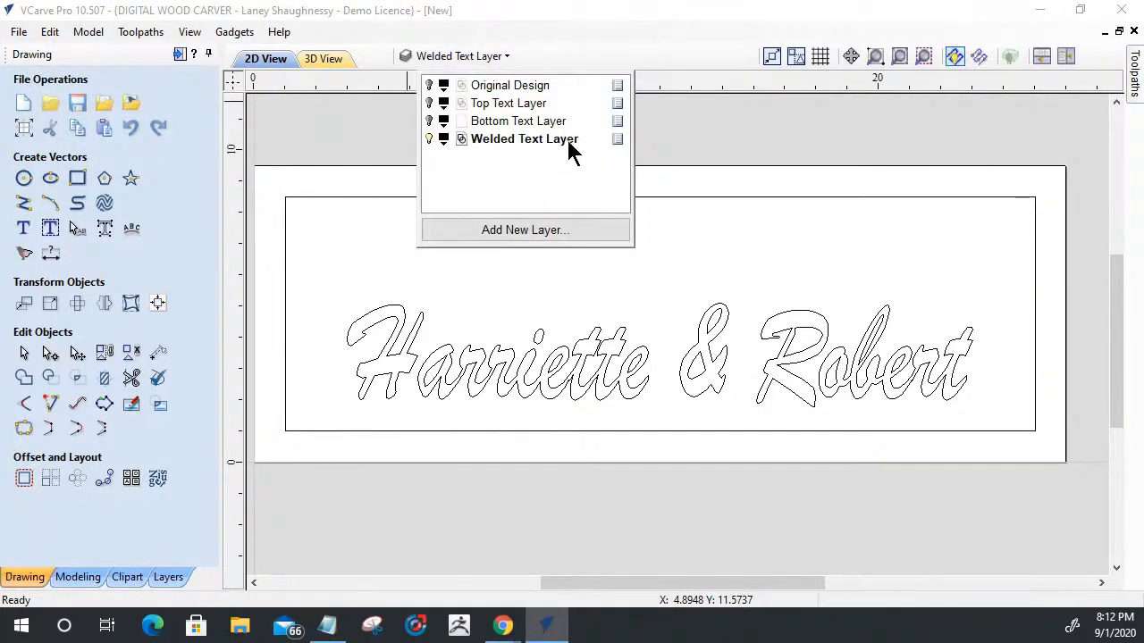
pyautogui.click(429, 293)
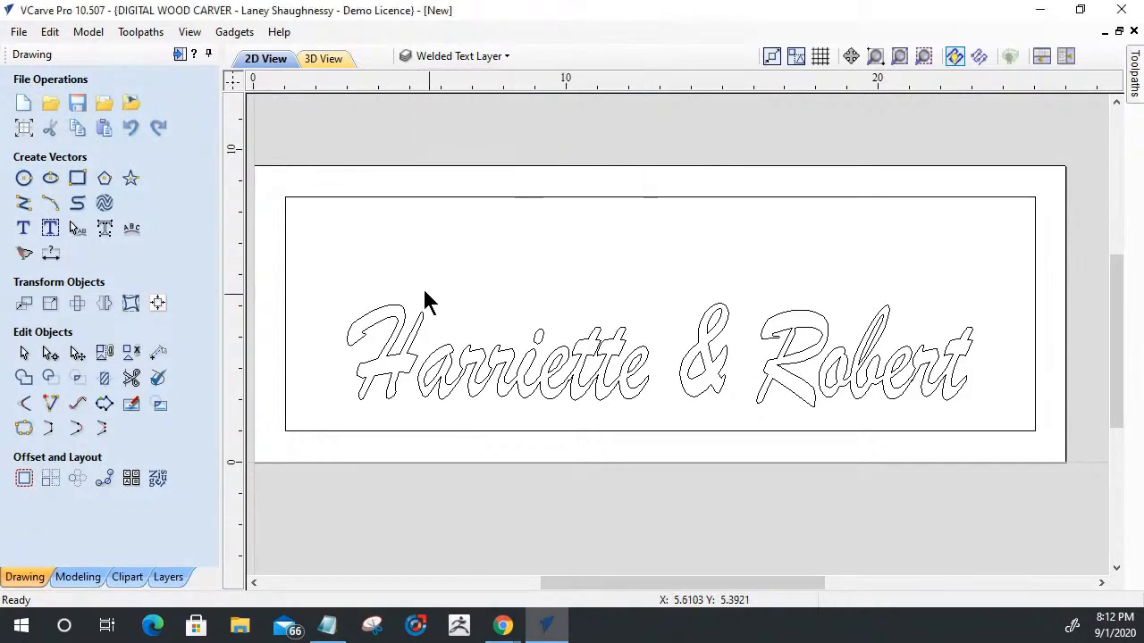
# - Select all the welded first-names vectors and set up Offset Vectors with the Outwards / Right direction
pyautogui.moveTo(325, 270); pyautogui.dragTo(986, 427)
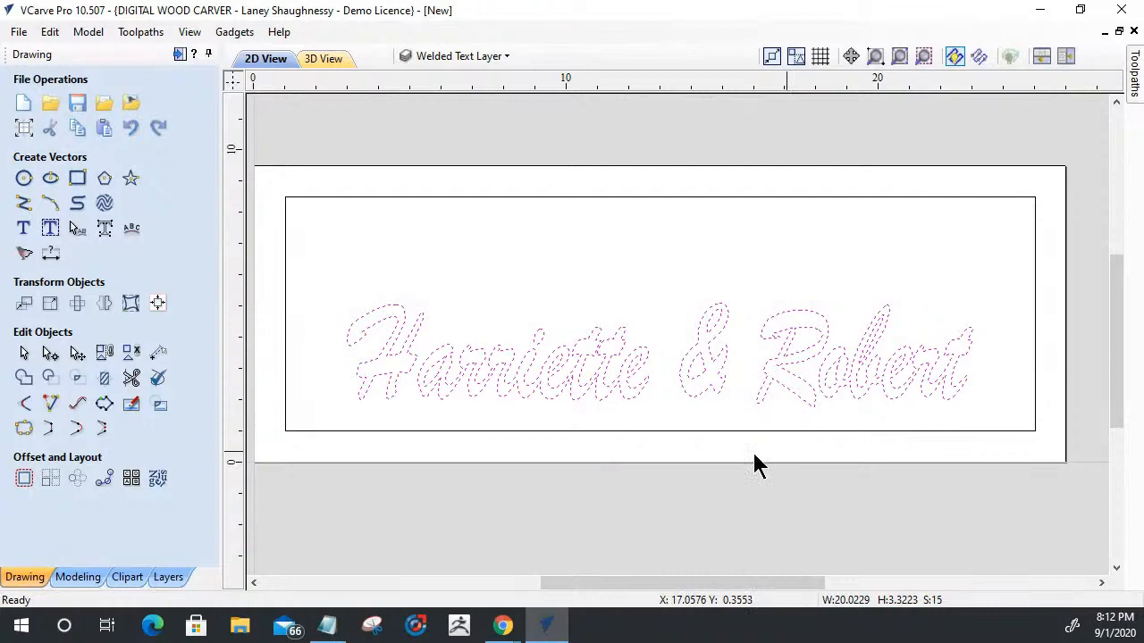
pyautogui.click(24, 481)
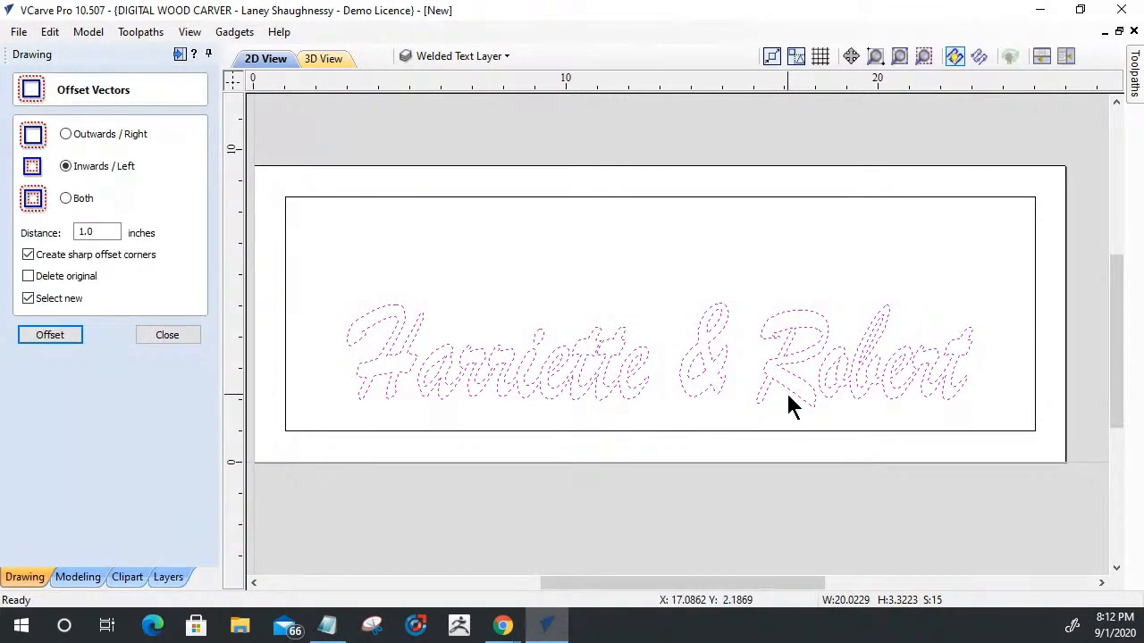
pyautogui.click(65, 134)
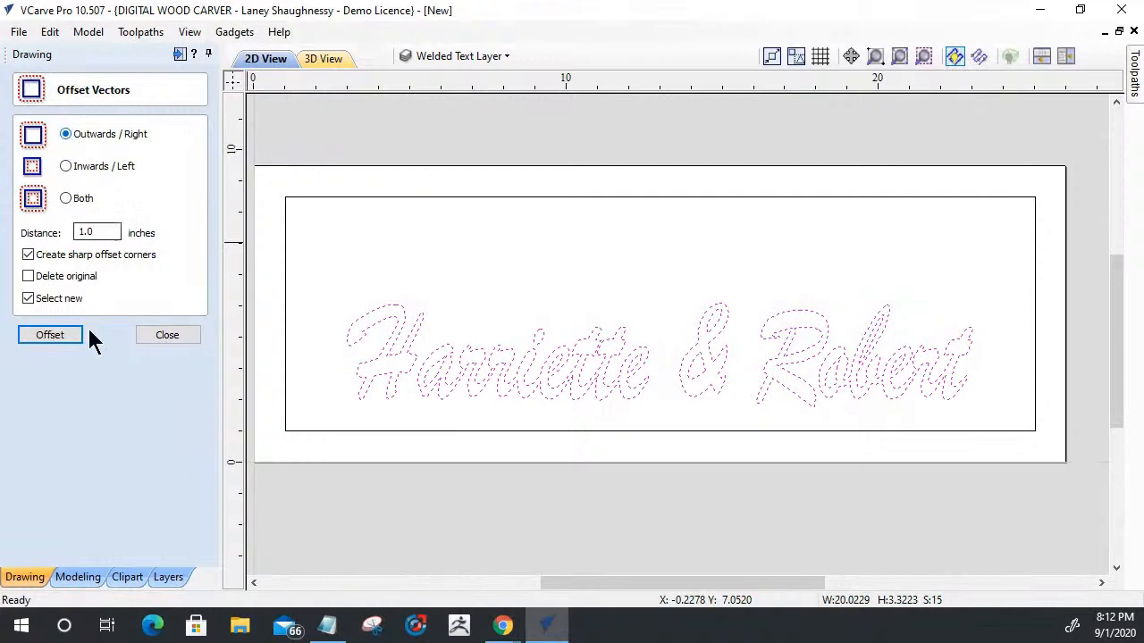
# - Switch to Notepad to review the Option 2 notes on the four layers and offset directions, and return to VCarve Pro
pyautogui.click(340, 635)
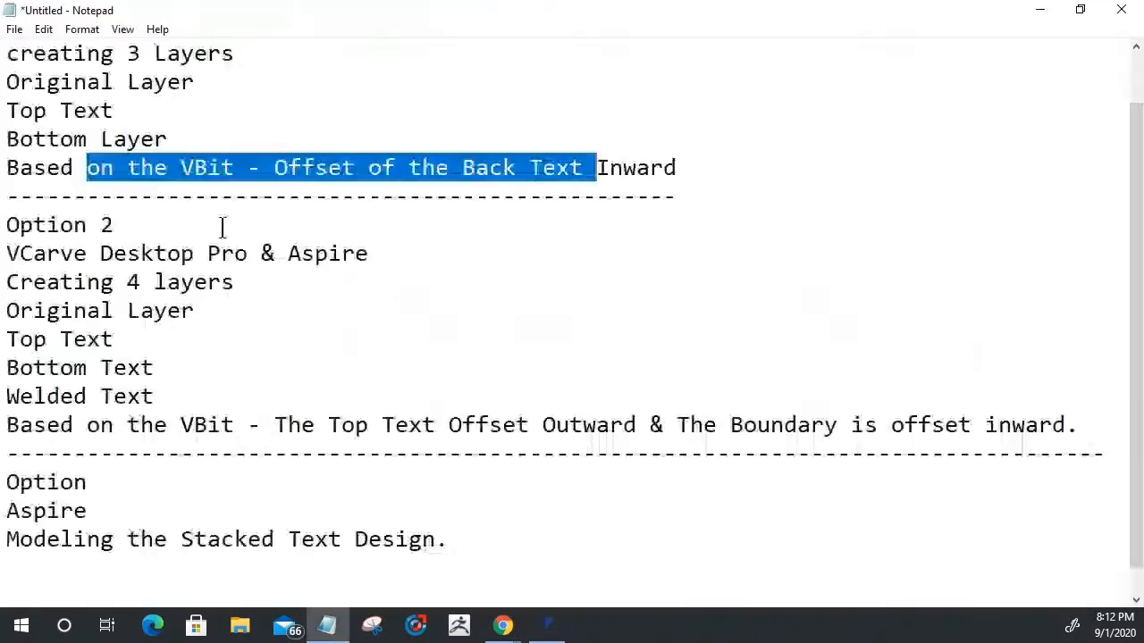
pyautogui.moveTo(19, 282); pyautogui.dragTo(178, 310)
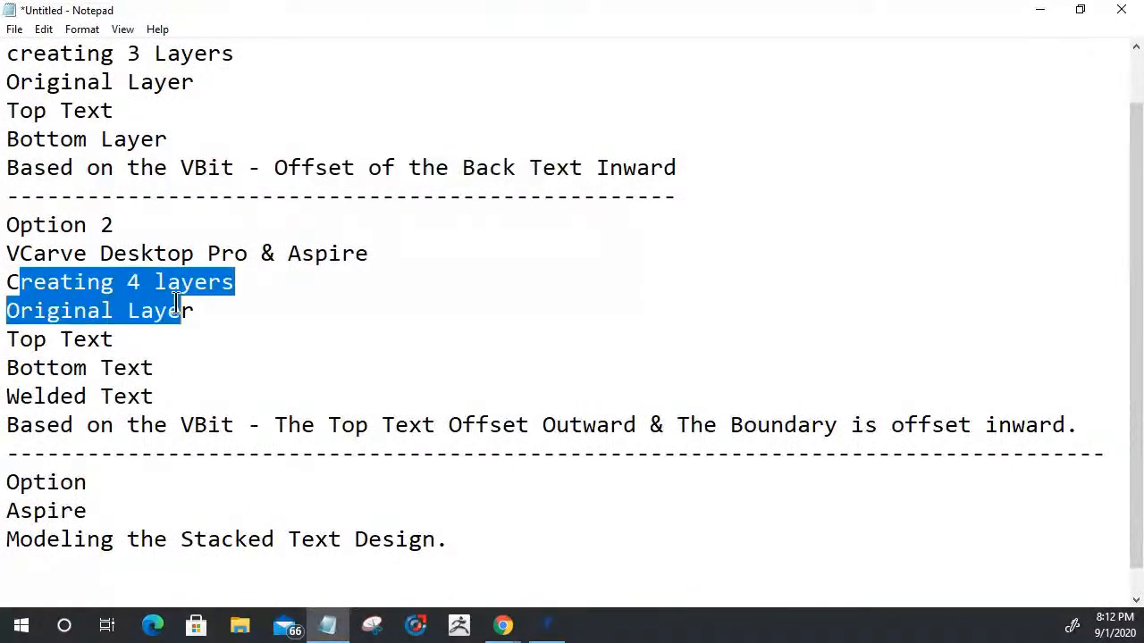
pyautogui.click(56, 338)
pyautogui.moveTo(55, 337); pyautogui.dragTo(47, 368)
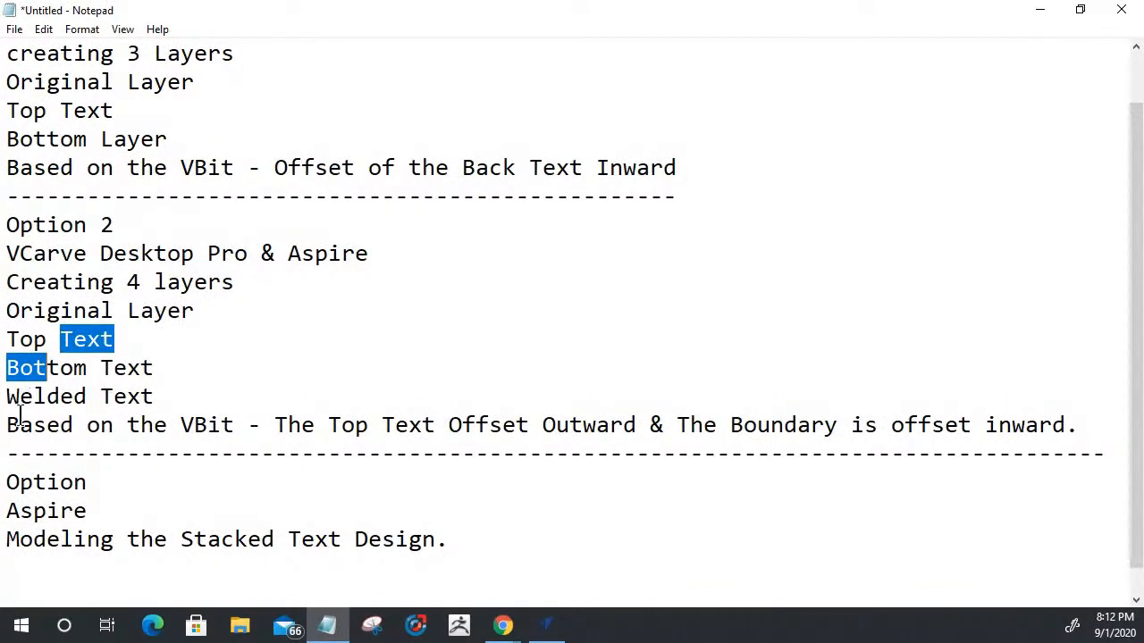
pyautogui.moveTo(20, 424); pyautogui.dragTo(46, 425)
pyautogui.moveTo(301, 424); pyautogui.dragTo(631, 425)
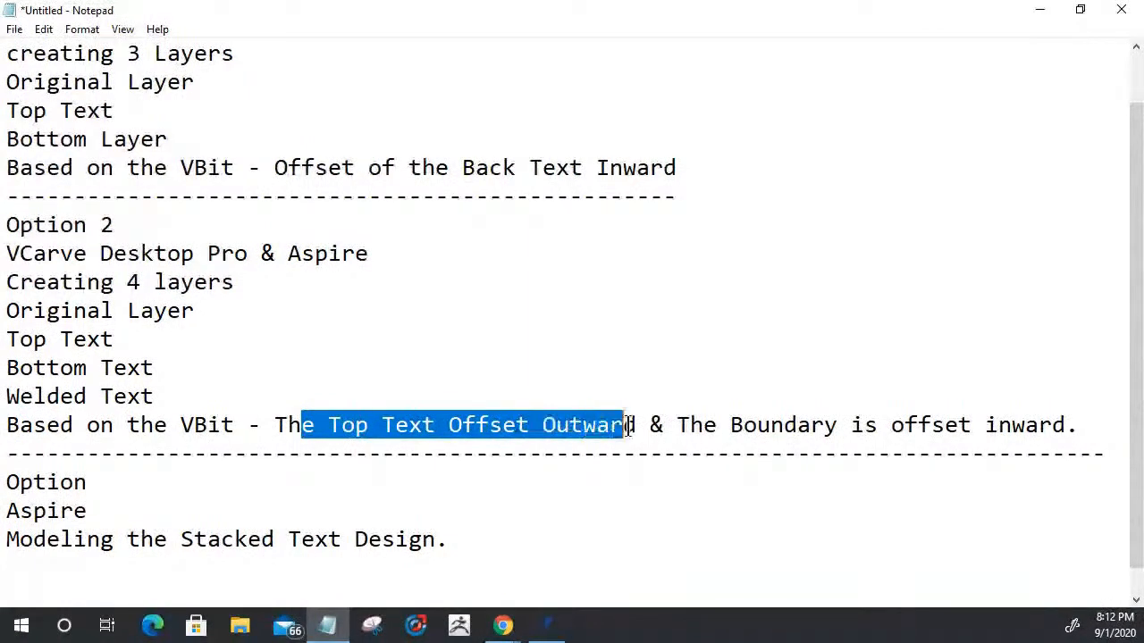
pyautogui.moveTo(719, 425); pyautogui.dragTo(1038, 425)
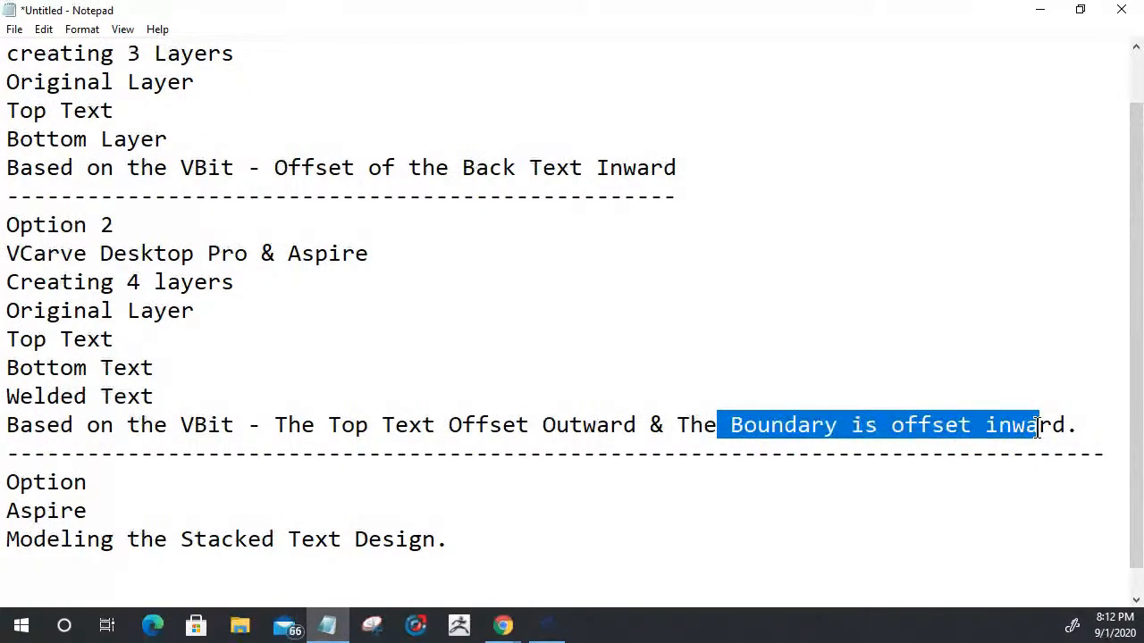
pyautogui.click(549, 625)
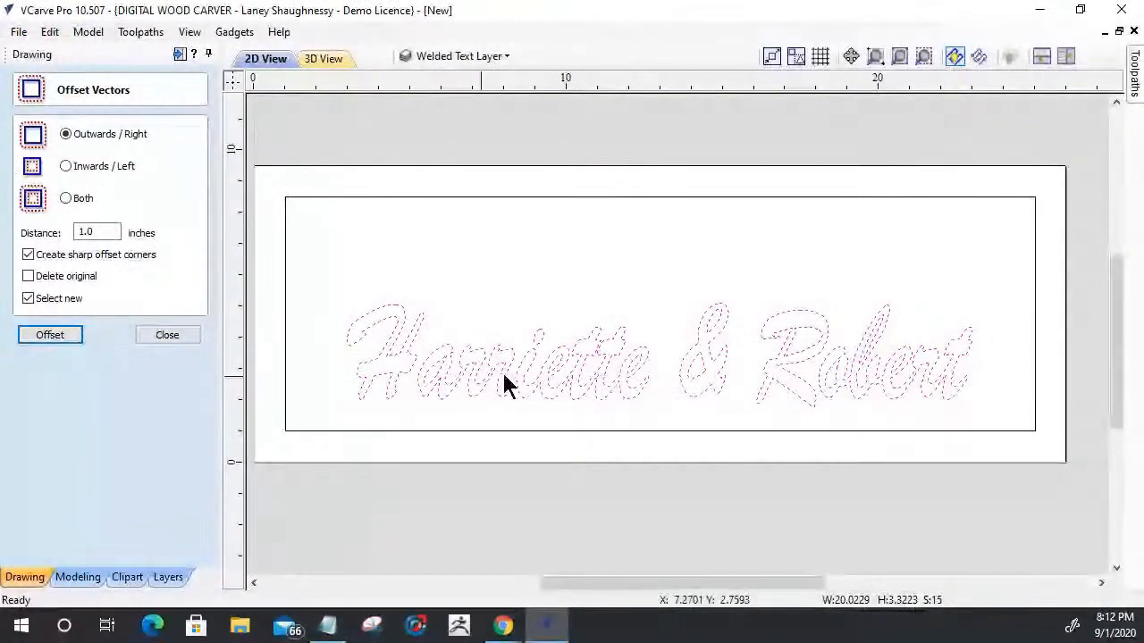
pyautogui.scroll(1, 474, 424)
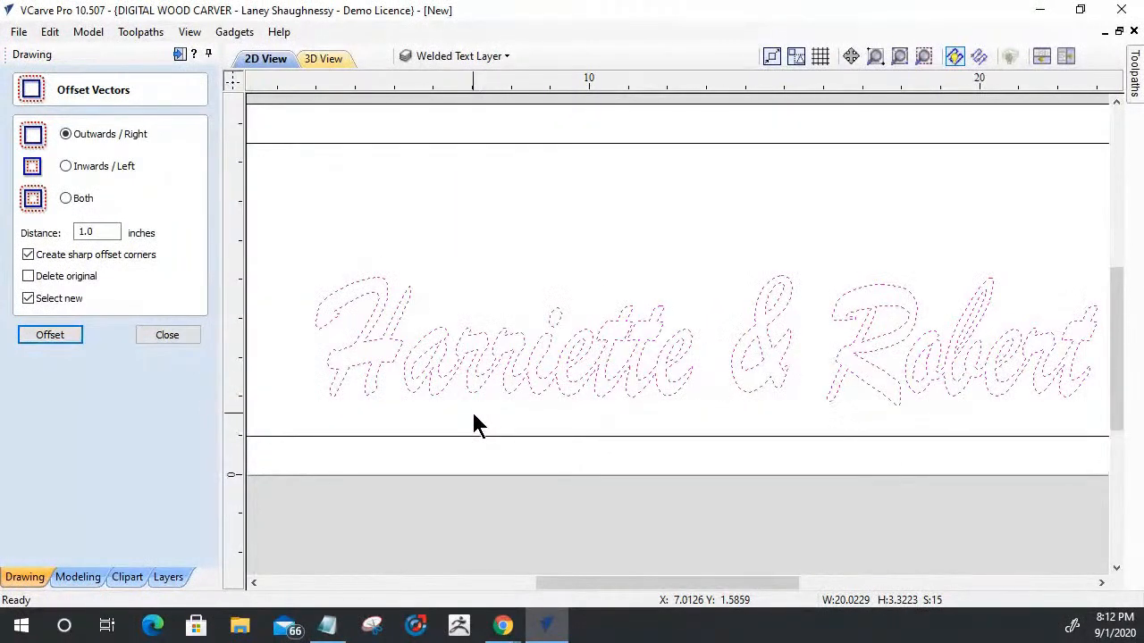
pyautogui.scroll(-2, 408, 331)
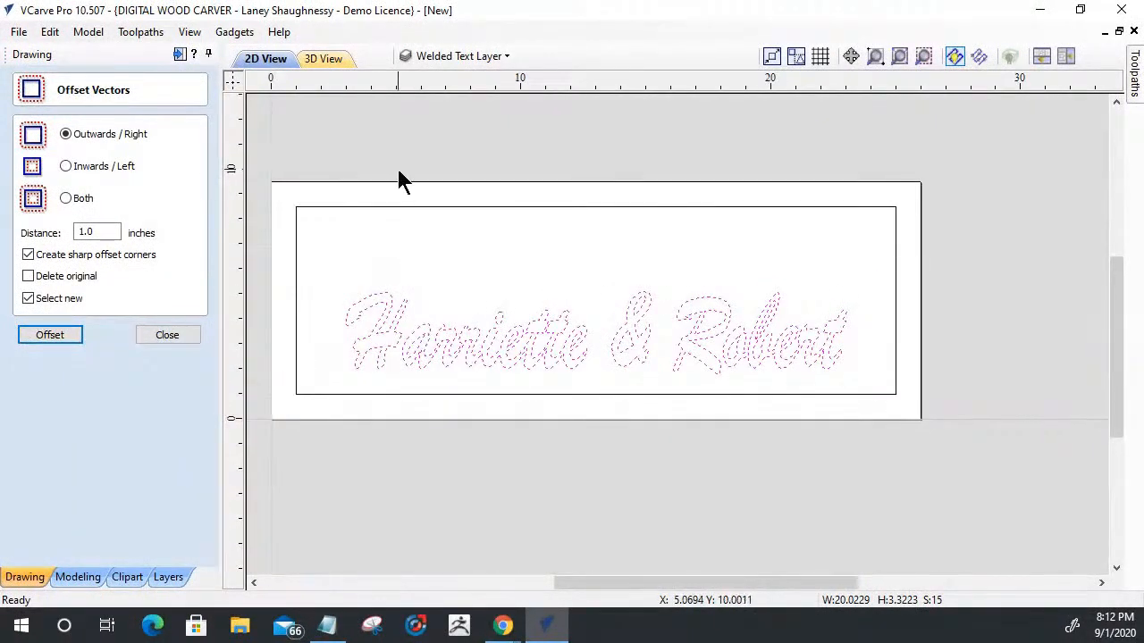
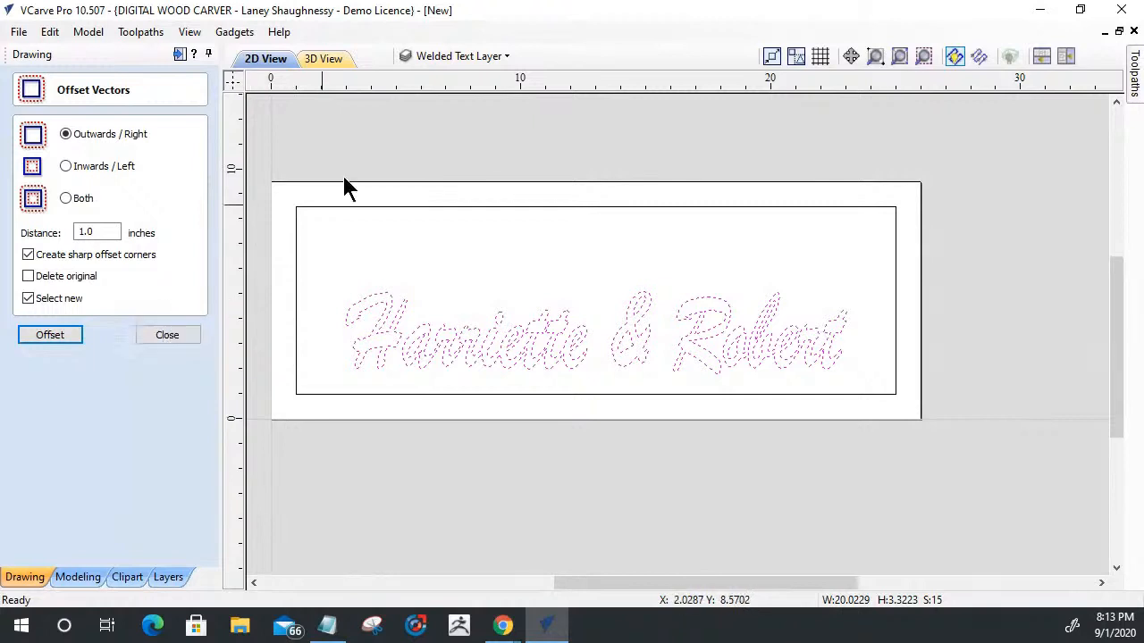
# - Draw an open V-shaped polyline above the sign, with two sides about 1.3 inches long at 60 degrees
pyautogui.scroll(5, 437, 126)
pyautogui.click(167, 337)
pyautogui.click(24, 203)
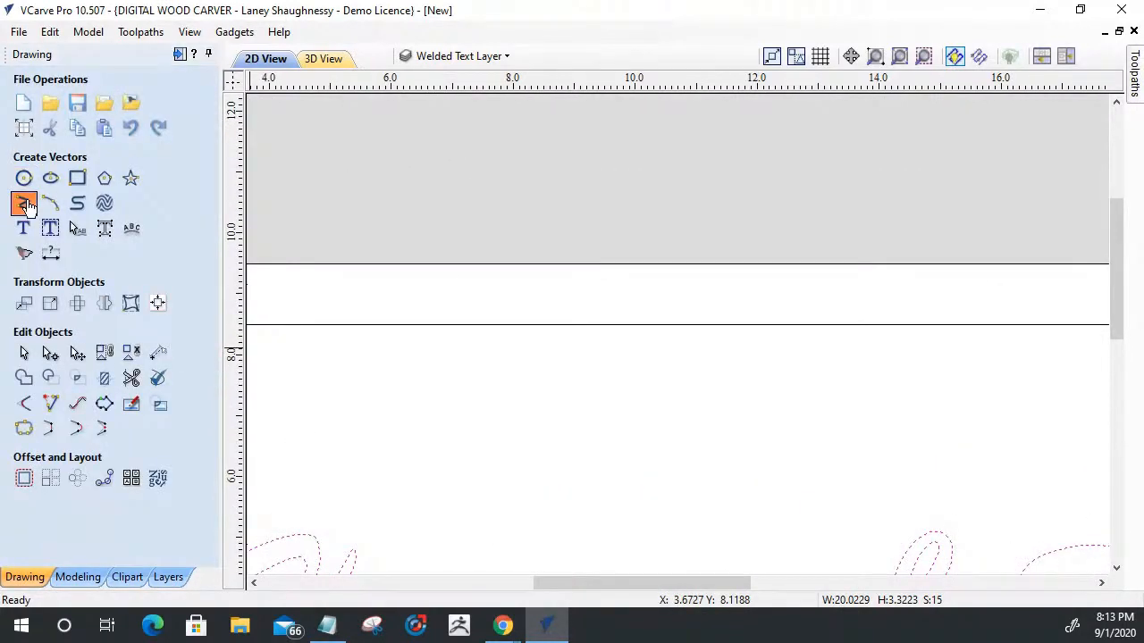
pyautogui.click(382, 173)
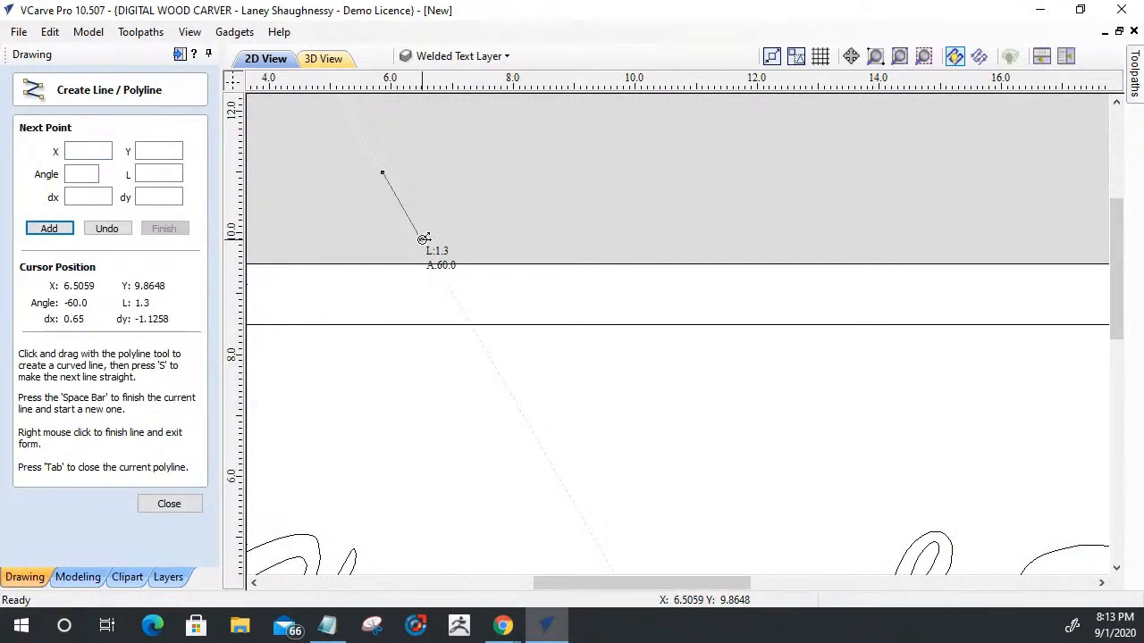
pyautogui.click(421, 239)
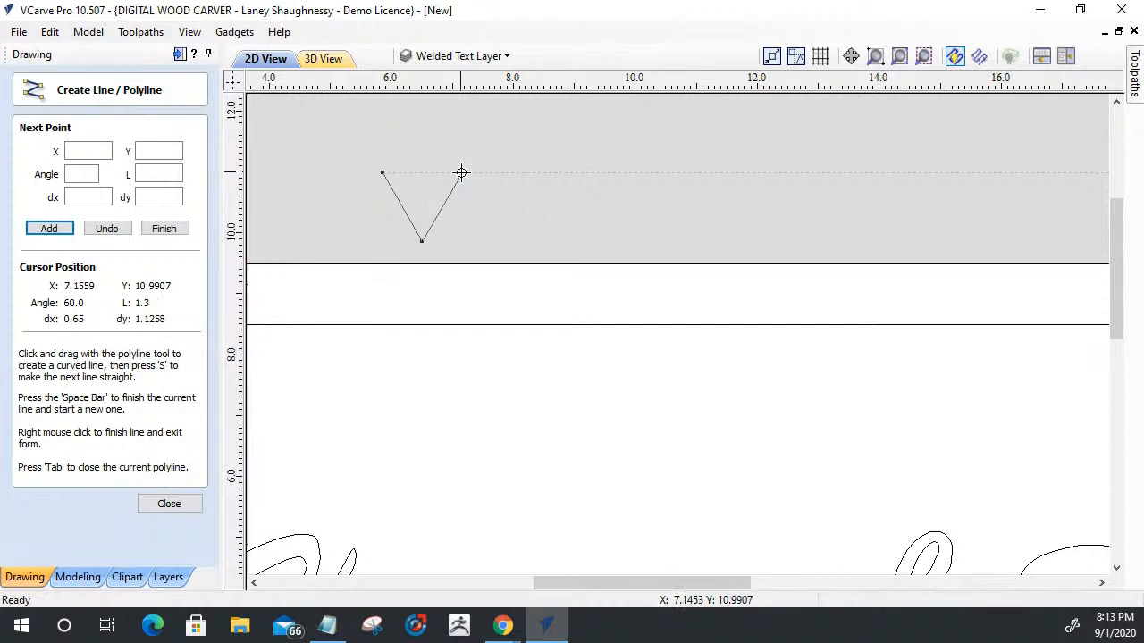
pyautogui.click(463, 172)
pyautogui.press('space')
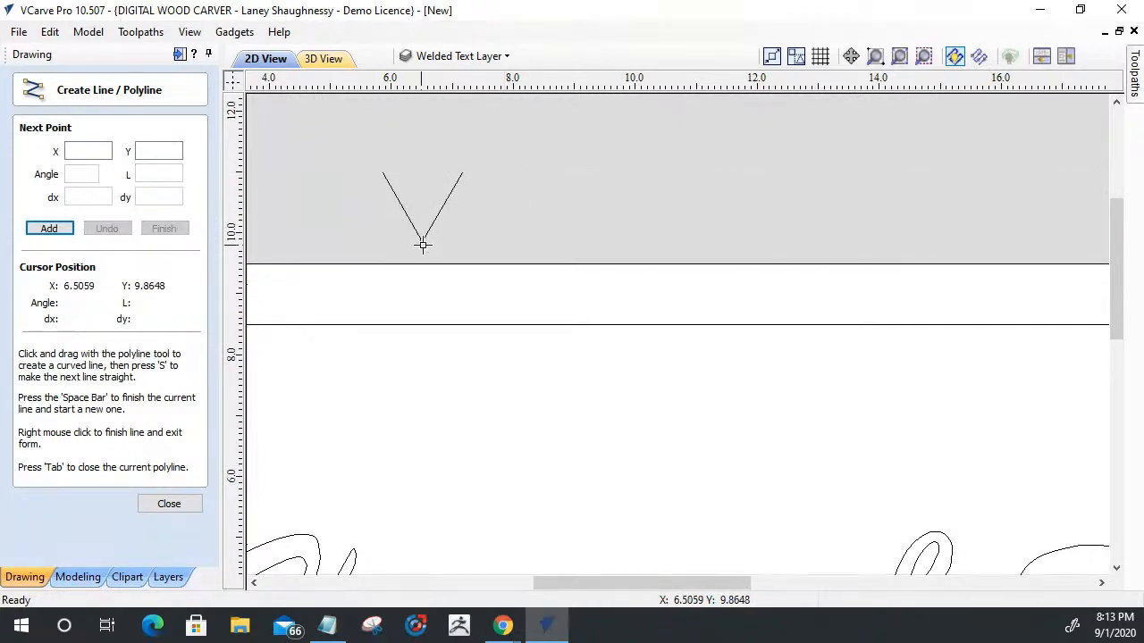
# - Draw a horizontal line about 1.7 inches long to the right from the V's tip
pyautogui.click(422, 240)
pyautogui.click(526, 240)
pyautogui.press('space')
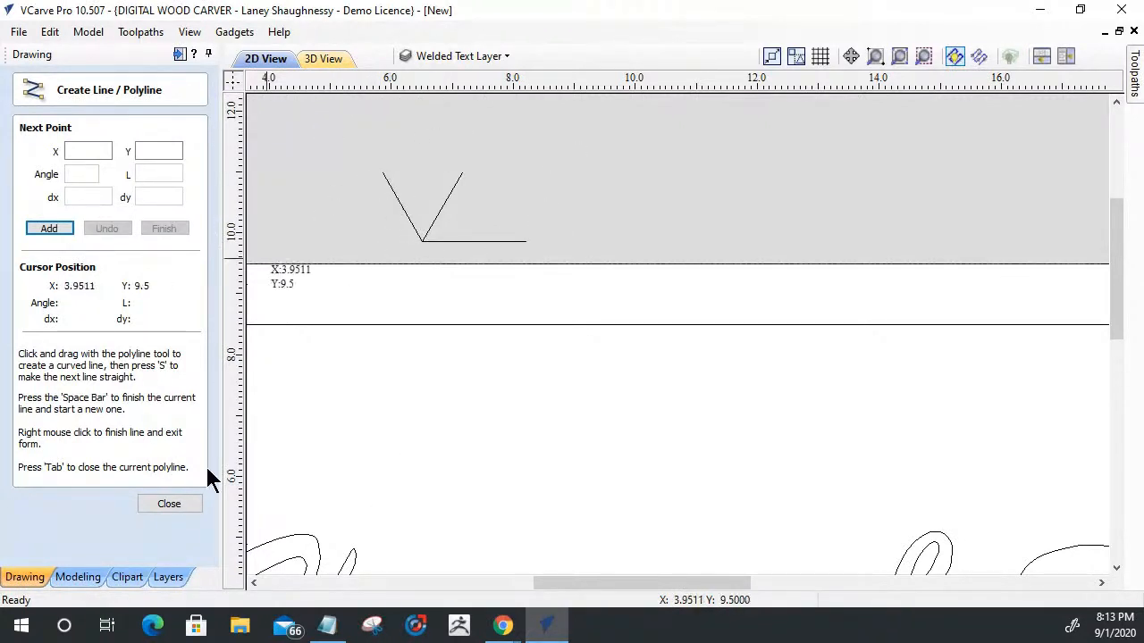
pyautogui.click(170, 503)
# - Move the horizontal line up from the V's tip by a relative Y distance of 0.1 inches
pyautogui.click(387, 182)
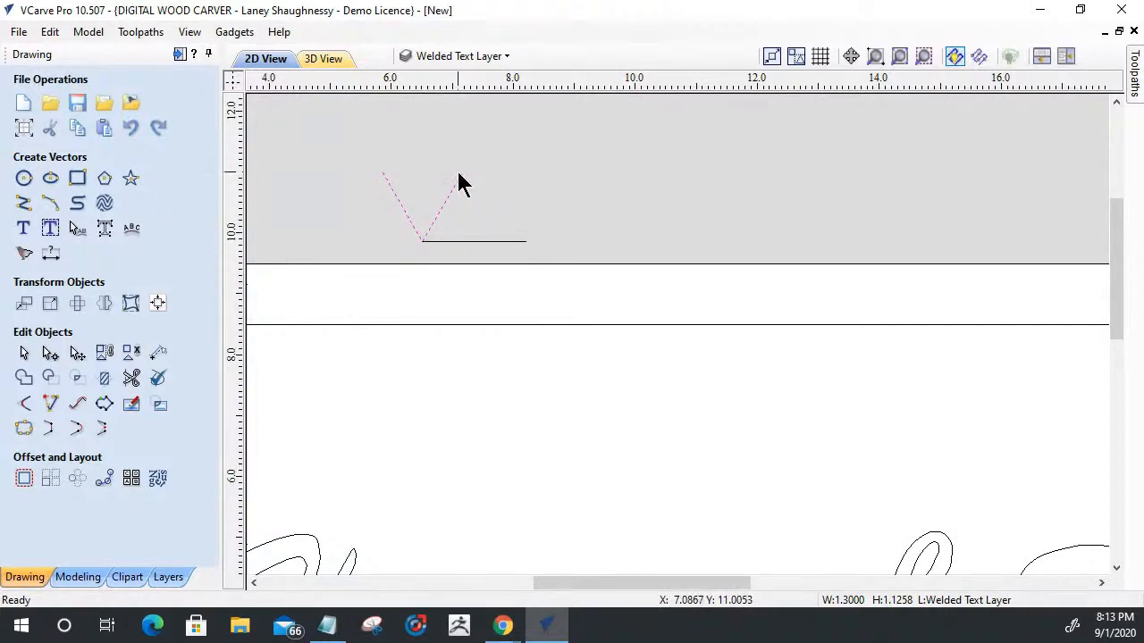
pyautogui.click(432, 241)
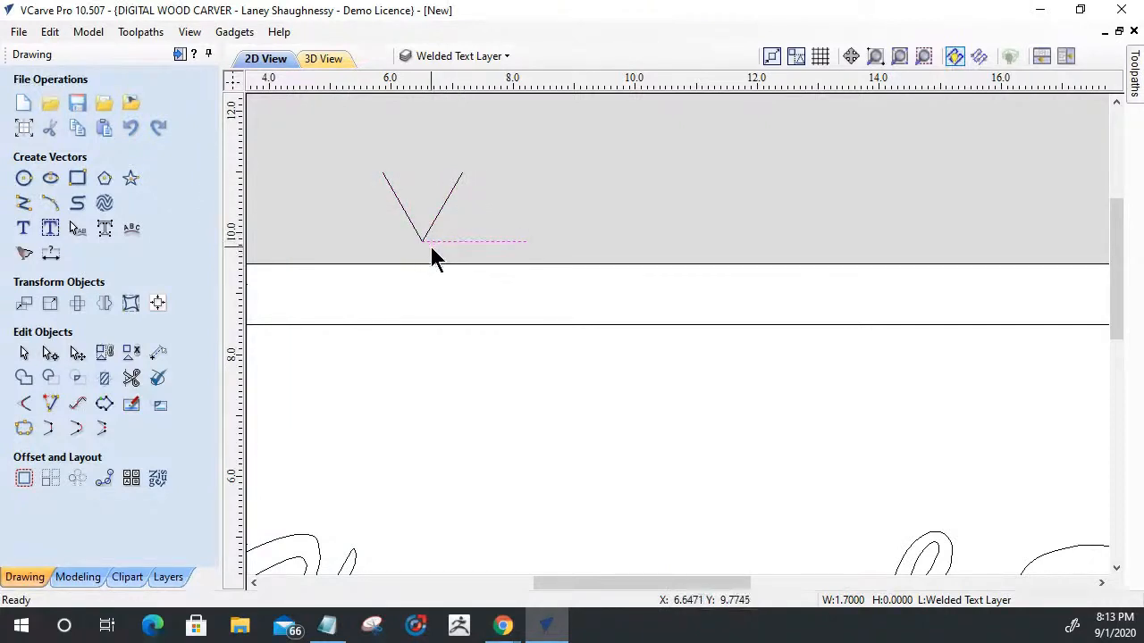
pyautogui.scroll(2, 432, 249)
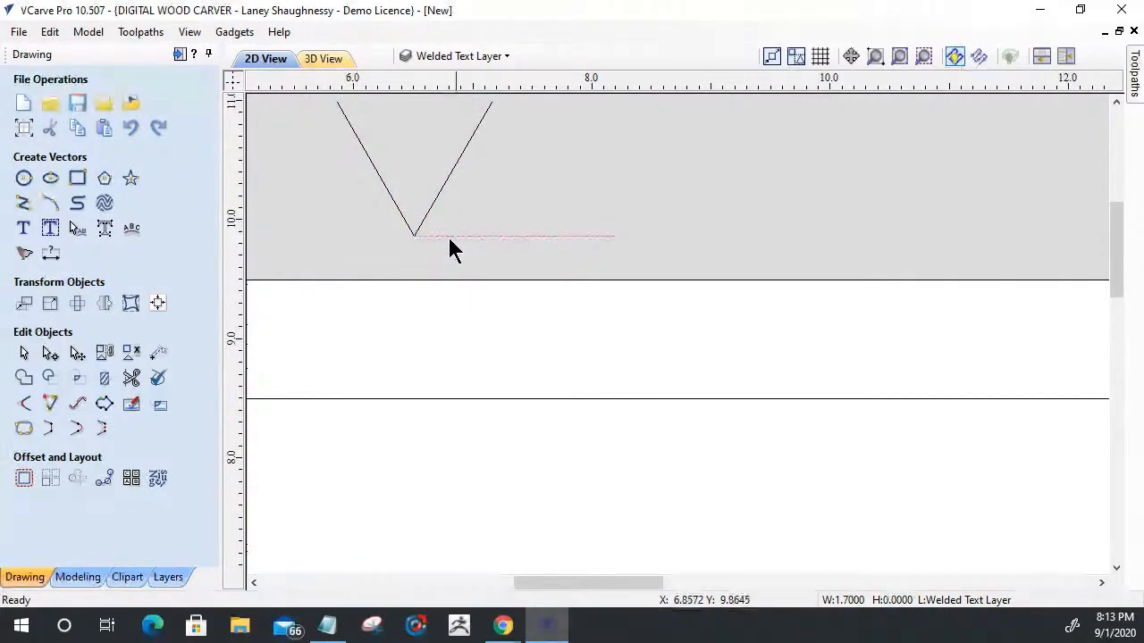
pyautogui.click(23, 303)
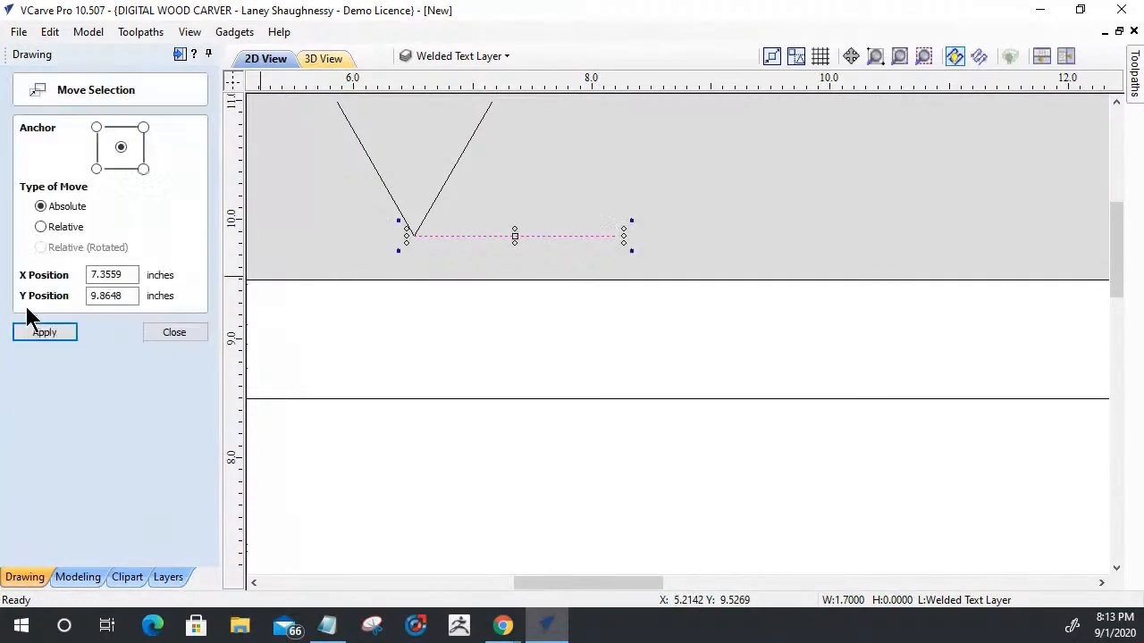
pyautogui.click(41, 226)
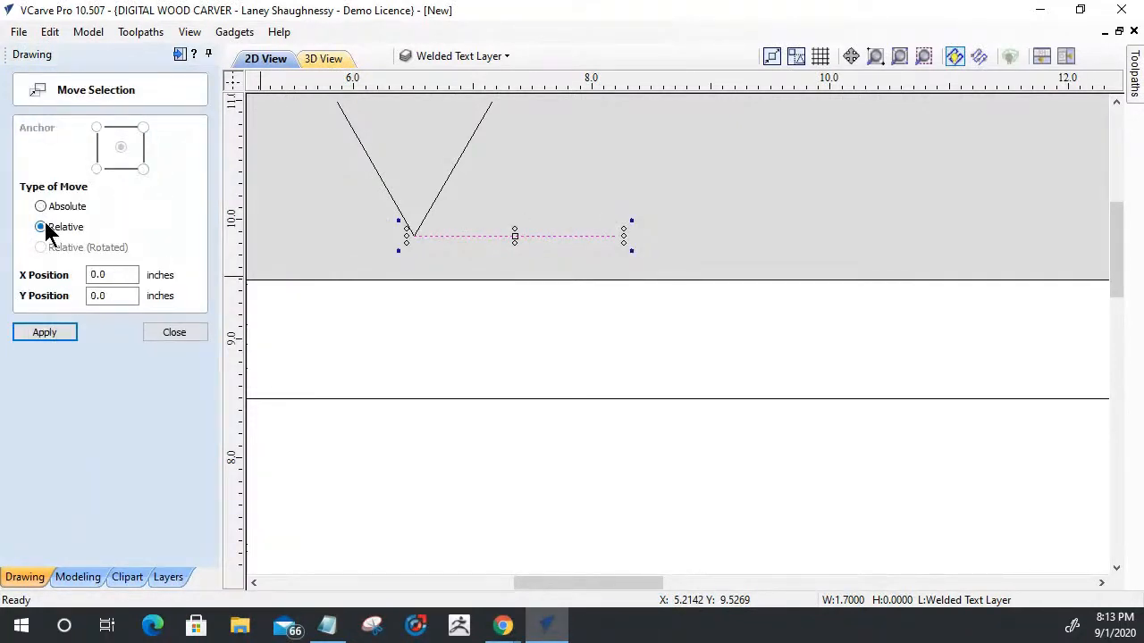
pyautogui.moveTo(116, 296); pyautogui.dragTo(69, 296)
pyautogui.write('0.1')
pyautogui.click(35, 332)
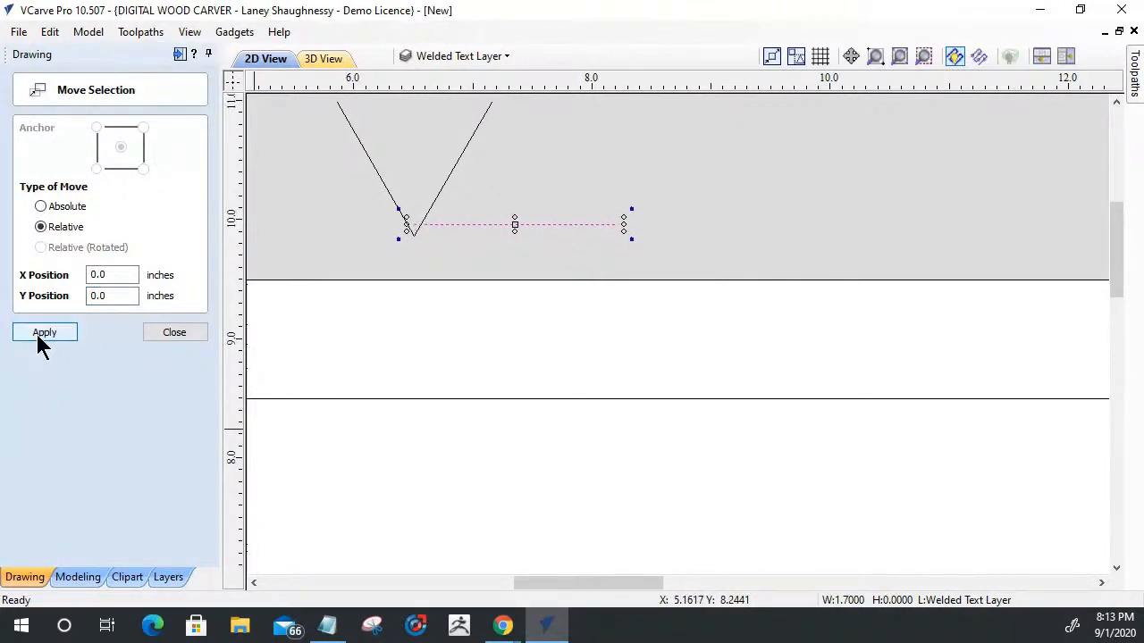
pyautogui.click(168, 333)
# - Add a horizontal dimension with three decimal places from the V's tip to where the line crosses its right side
pyautogui.scroll(3, 331, 235)
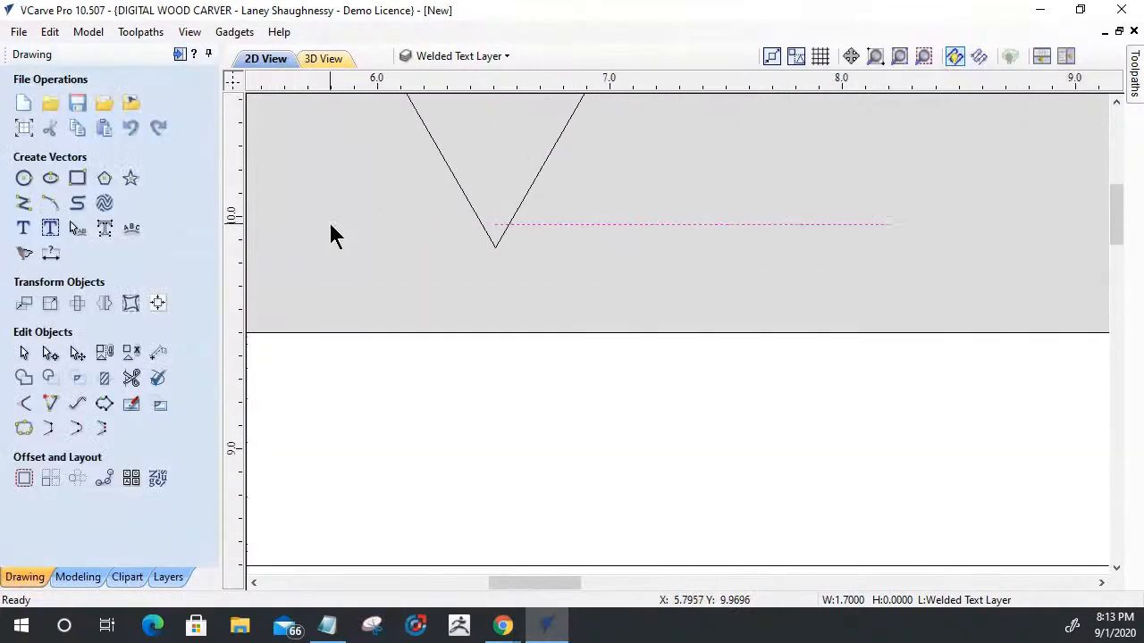
pyautogui.scroll(2, 518, 234)
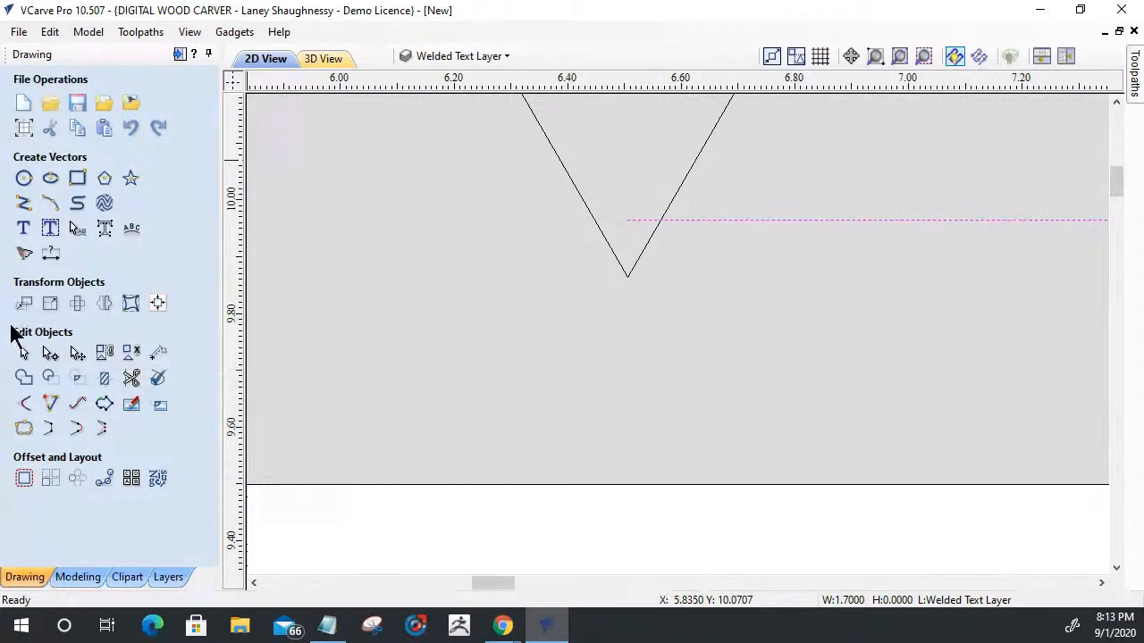
pyautogui.click(45, 254)
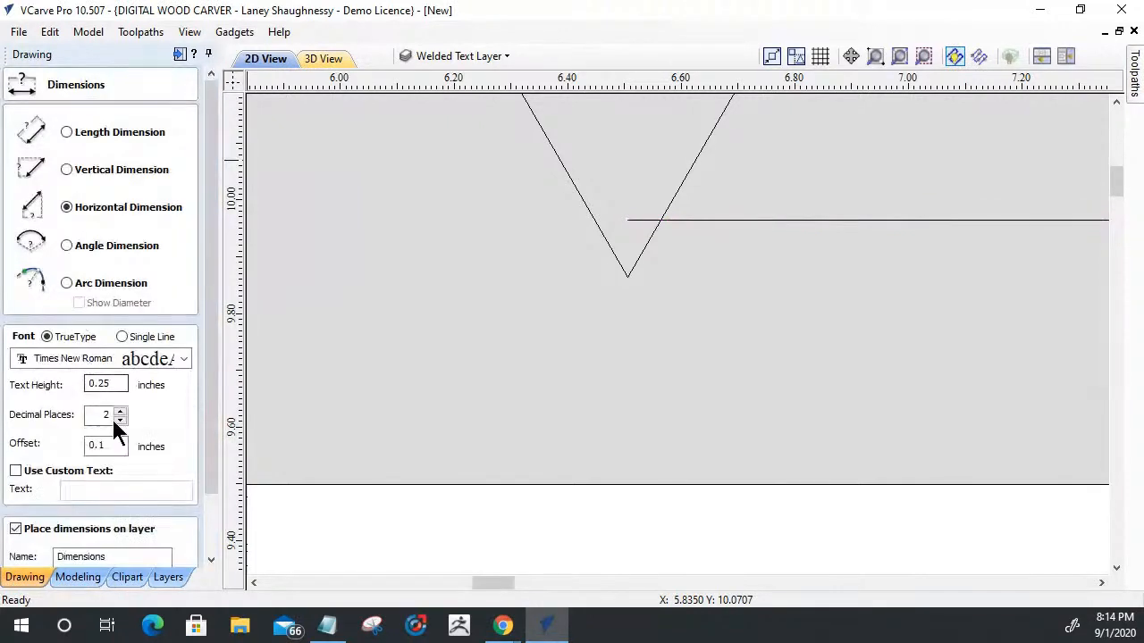
pyautogui.click(120, 411)
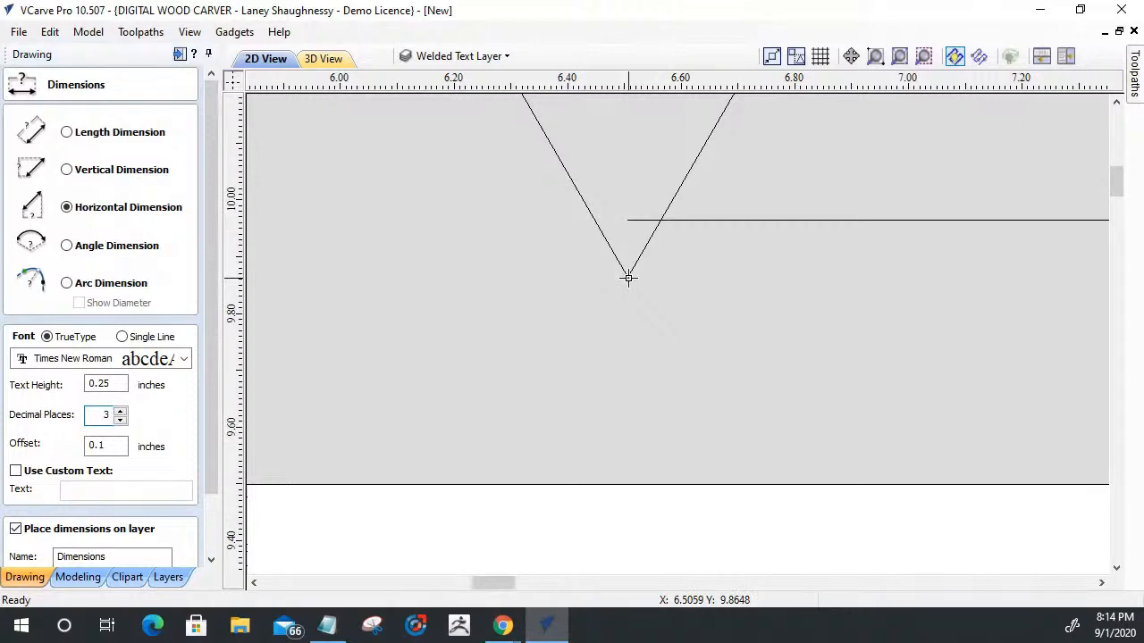
pyautogui.click(659, 219)
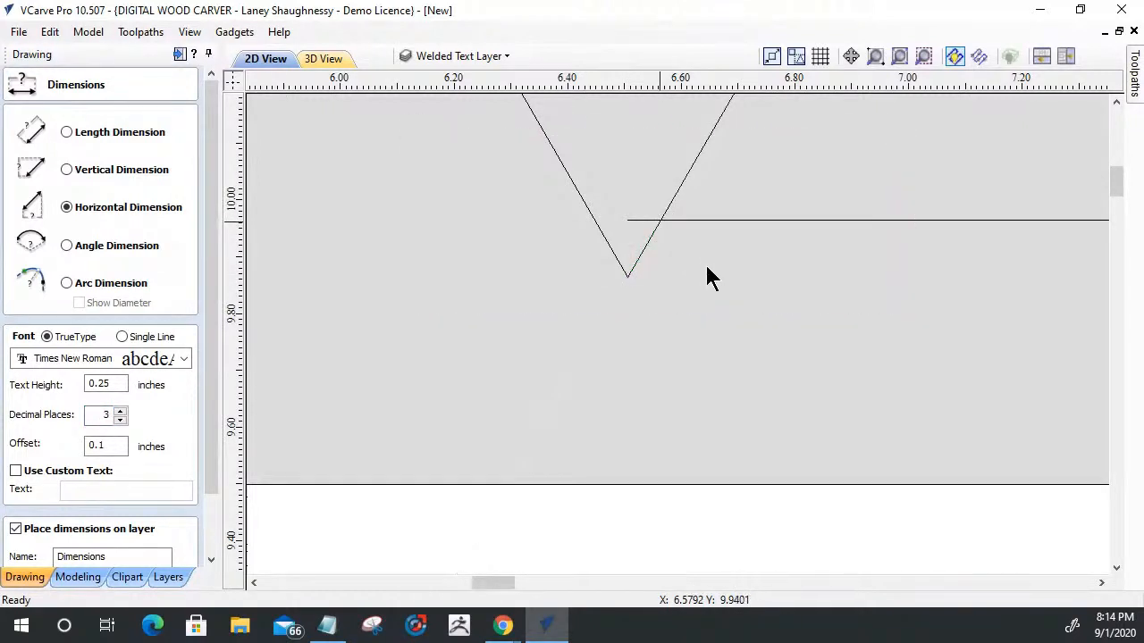
pyautogui.click(685, 367)
pyautogui.scroll(-2, 402, 382)
pyautogui.scroll(1, 568, 340)
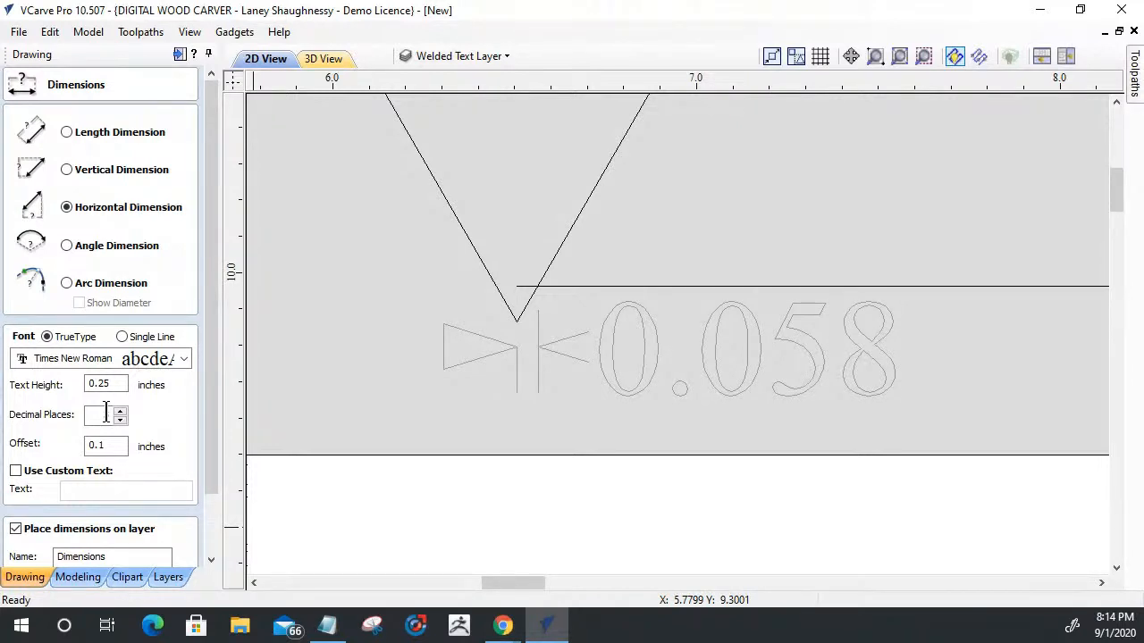
pyautogui.write('3')
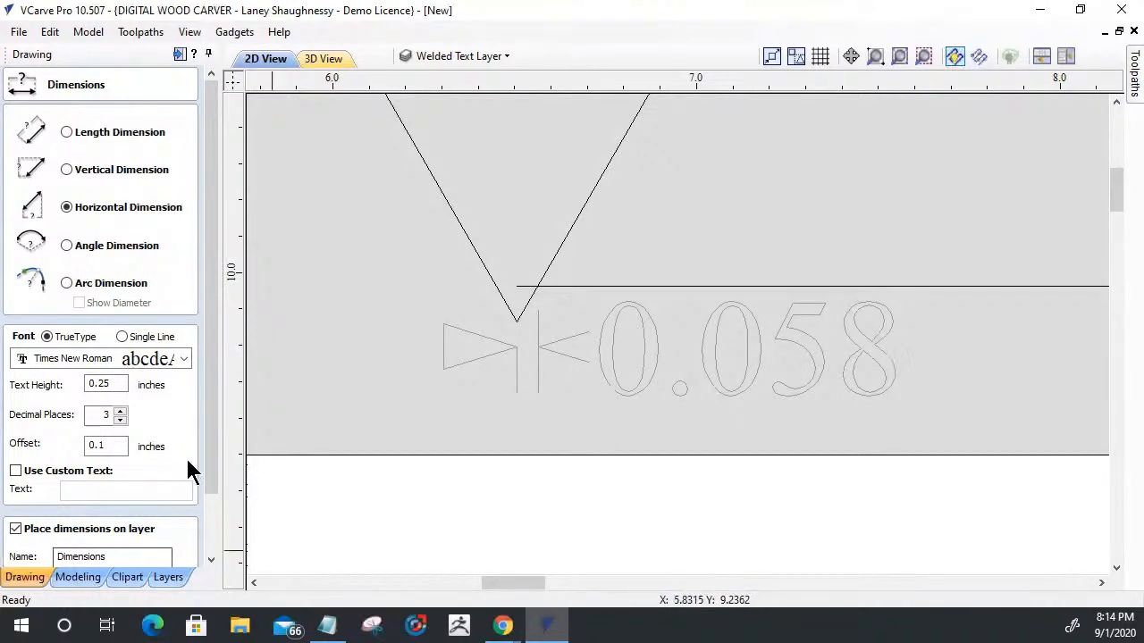
pyautogui.moveTo(210, 474); pyautogui.dragTo(212, 566)
pyautogui.click(166, 555)
# - Select all the welded first-names vectors and set the Outwards / Right offset distance to 0.058 inches
pyautogui.scroll(-3, 599, 335)
pyautogui.scroll(-5, 585, 330)
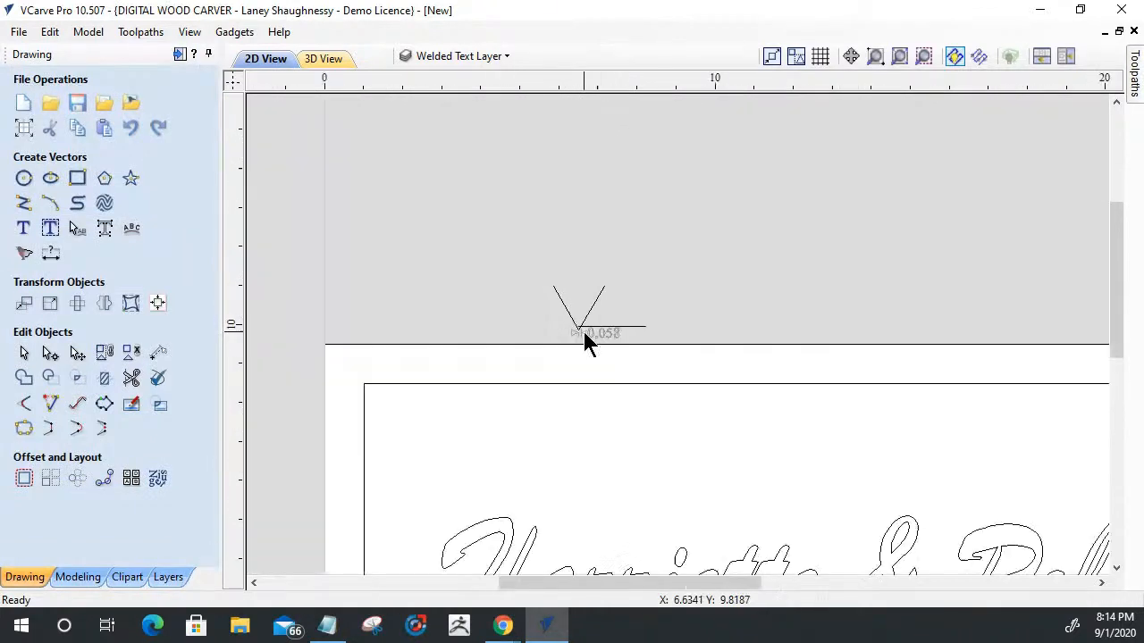
pyautogui.moveTo(524, 331); pyautogui.dragTo(808, 396)
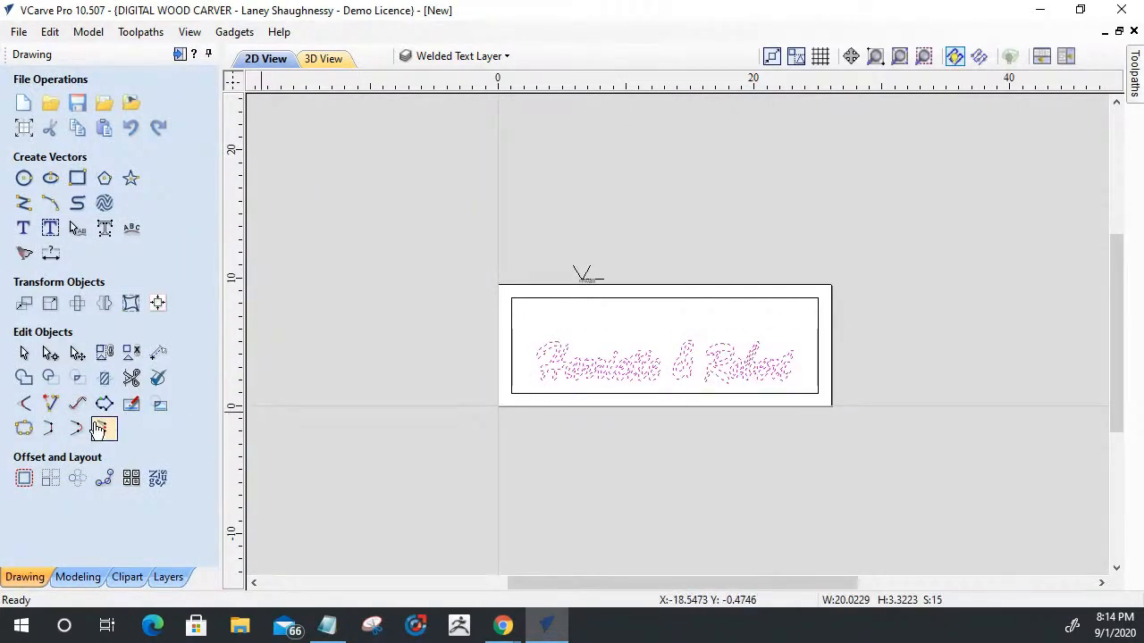
pyautogui.click(25, 479)
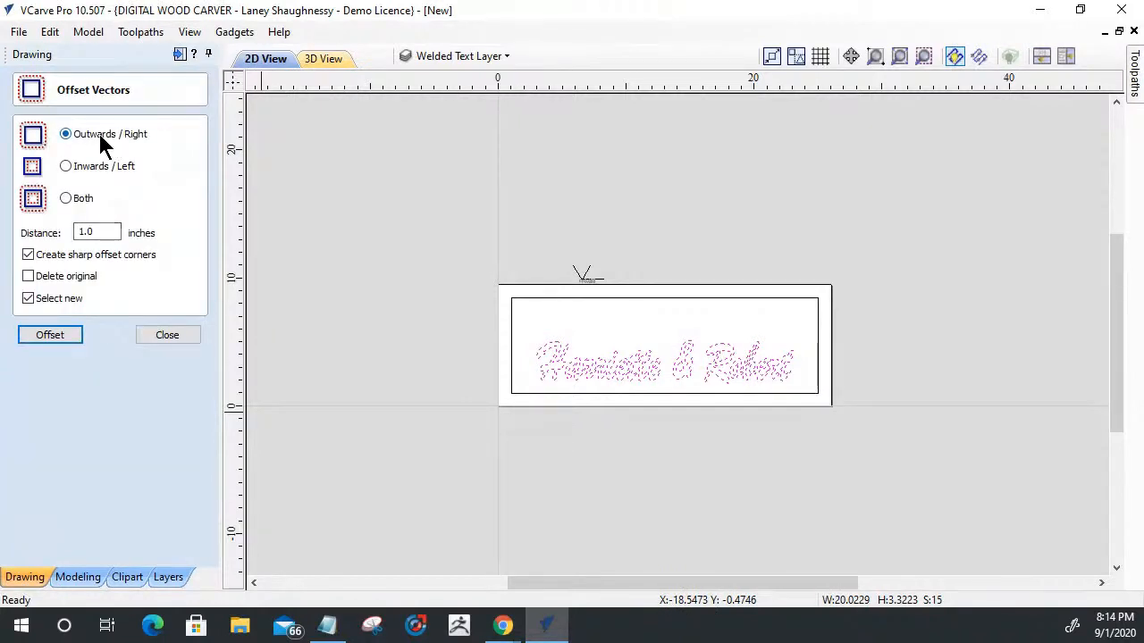
pyautogui.doubleClick(87, 232)
pyautogui.write('0')
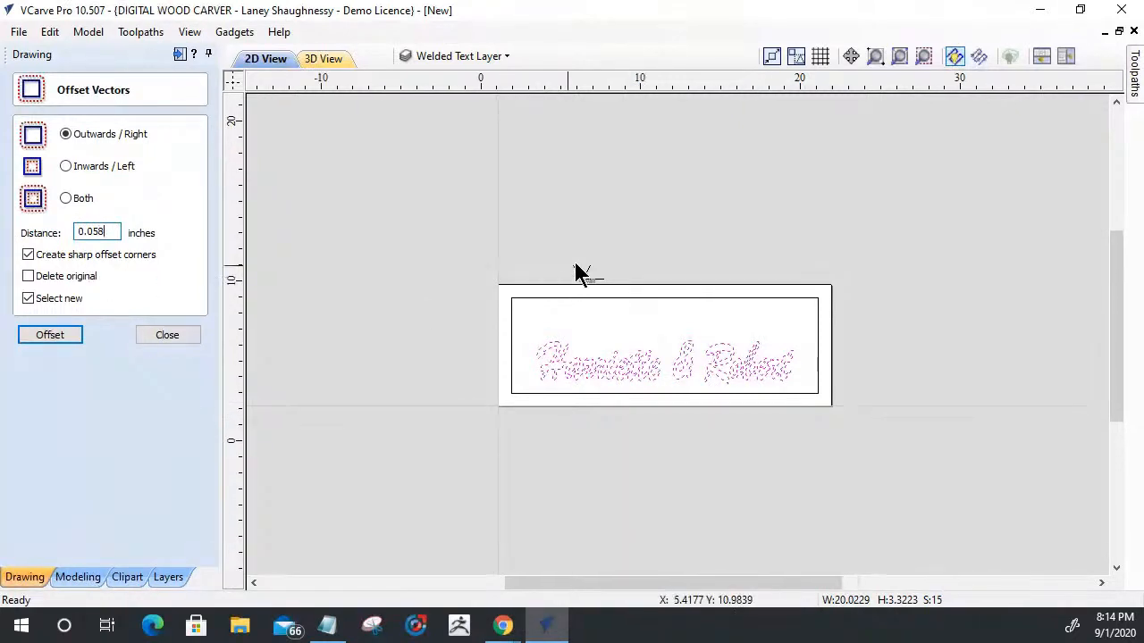
# - Offset the first names without sharp corners, deleting the originals, and group the resulting vectors
pyautogui.scroll(5, 574, 273)
pyautogui.scroll(5, 625, 313)
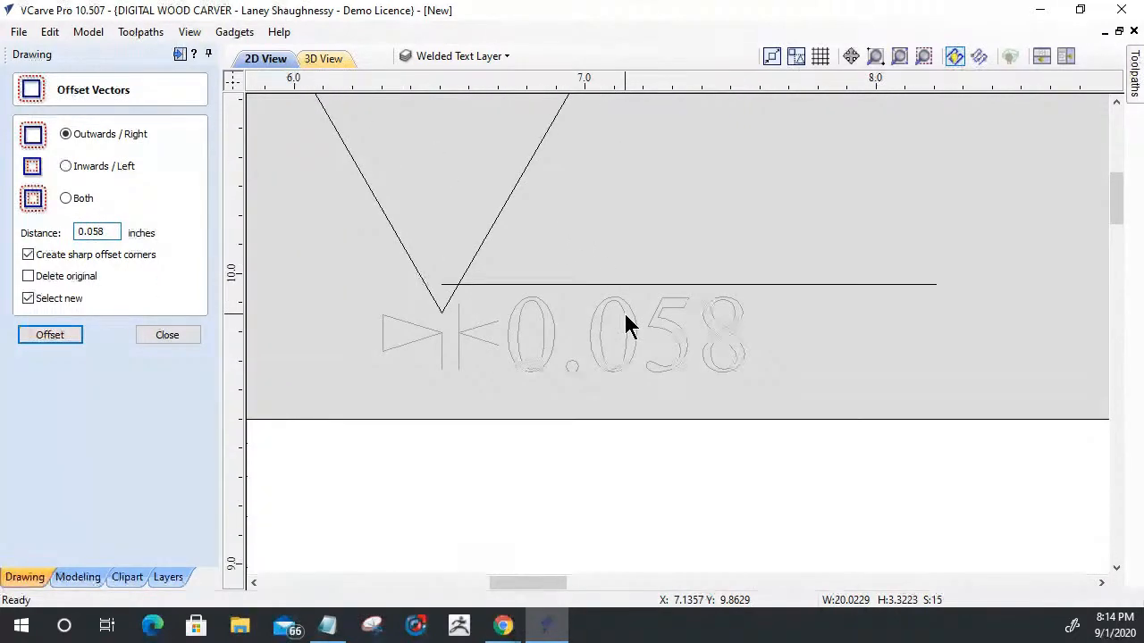
pyautogui.scroll(-4, 630, 319)
pyautogui.scroll(-4, 496, 285)
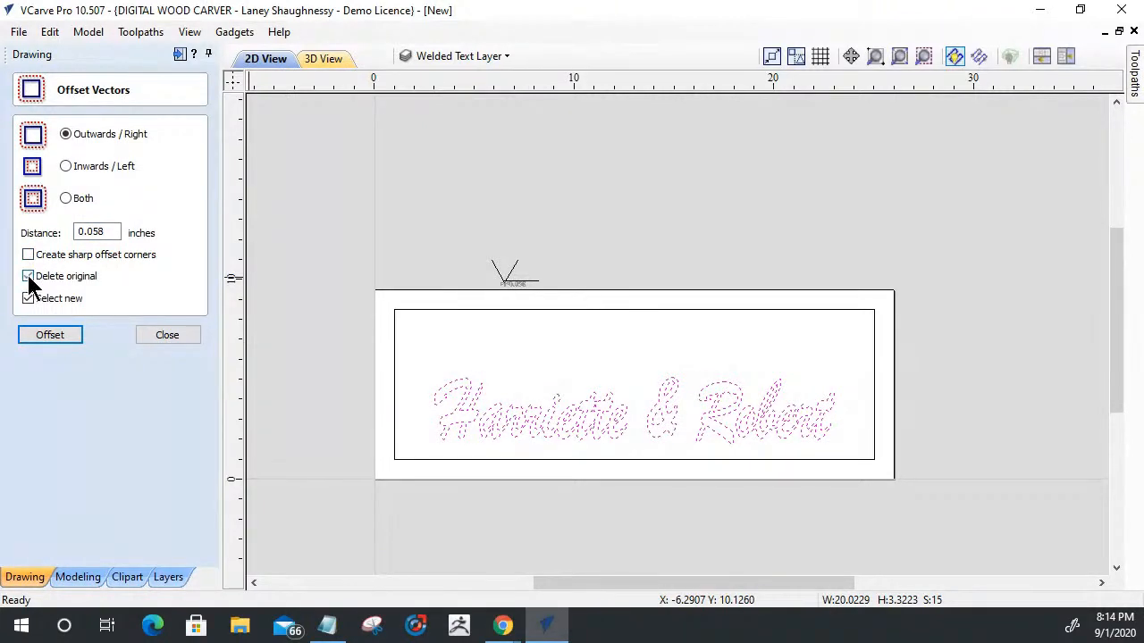
pyautogui.click(45, 335)
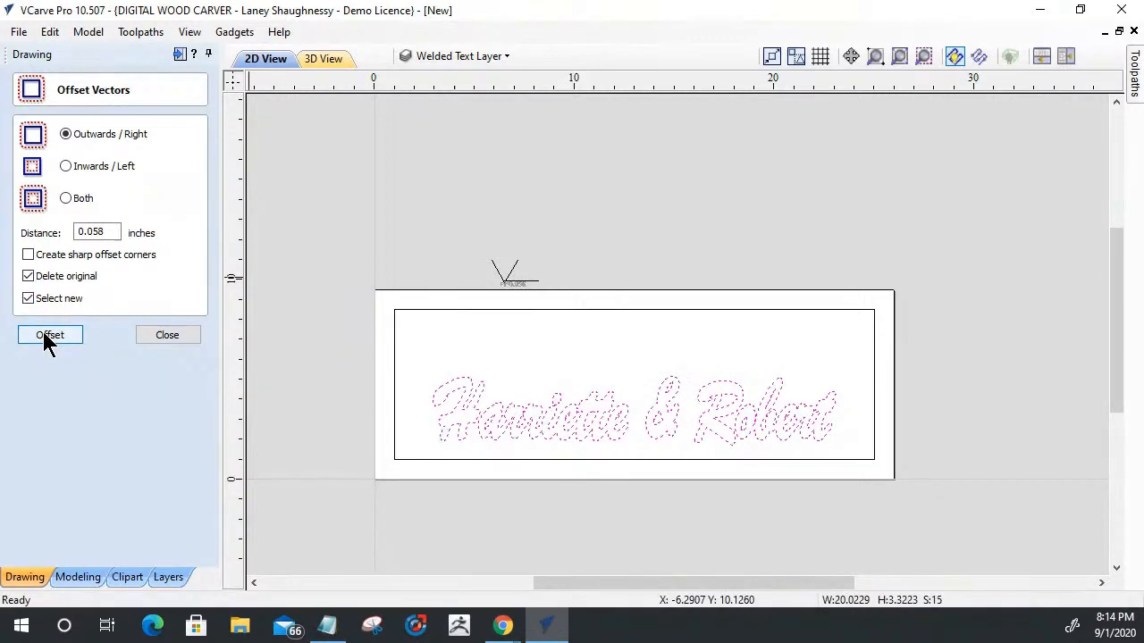
pyautogui.click(147, 335)
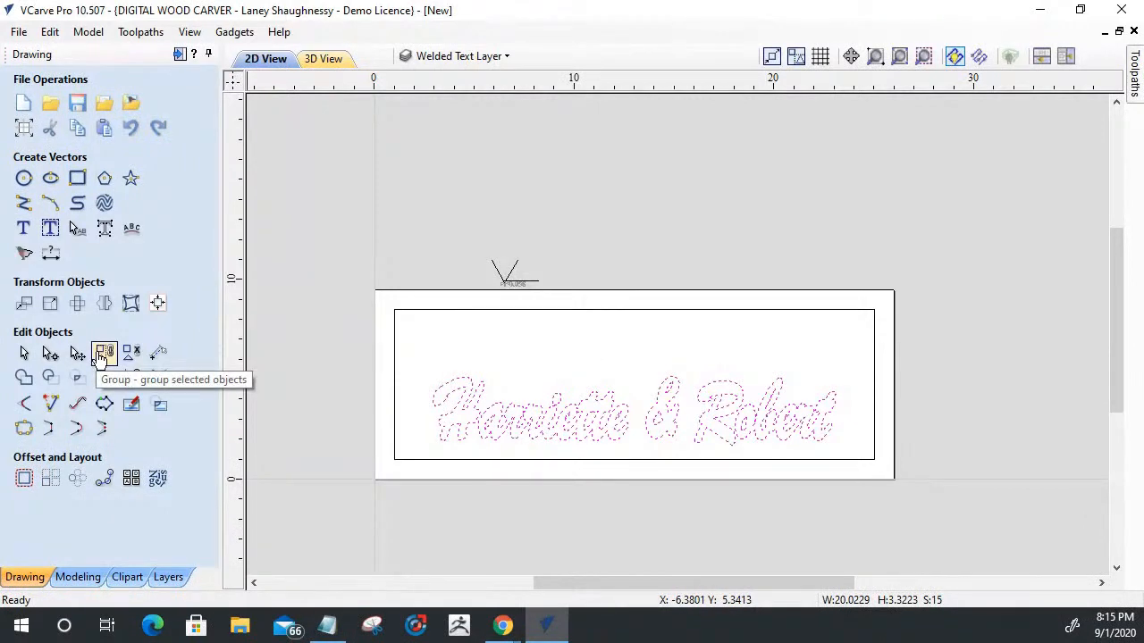
pyautogui.click(103, 354)
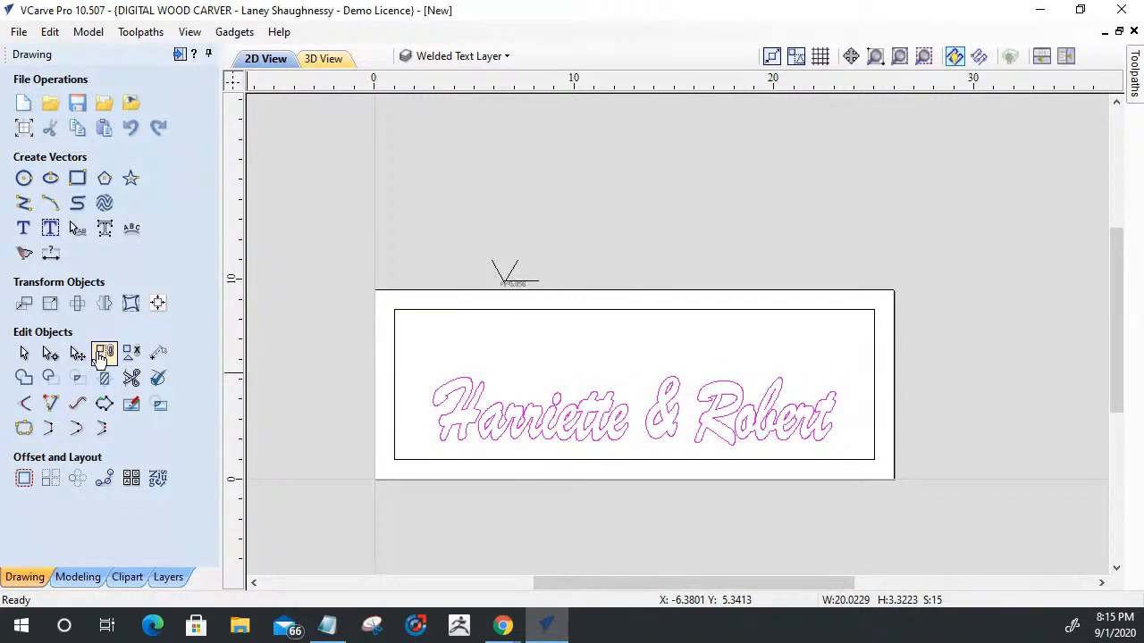
# - Offset the rectangular border inwards by 0.058 inches with sharp offset corners, deleting the original
pyautogui.click(493, 311)
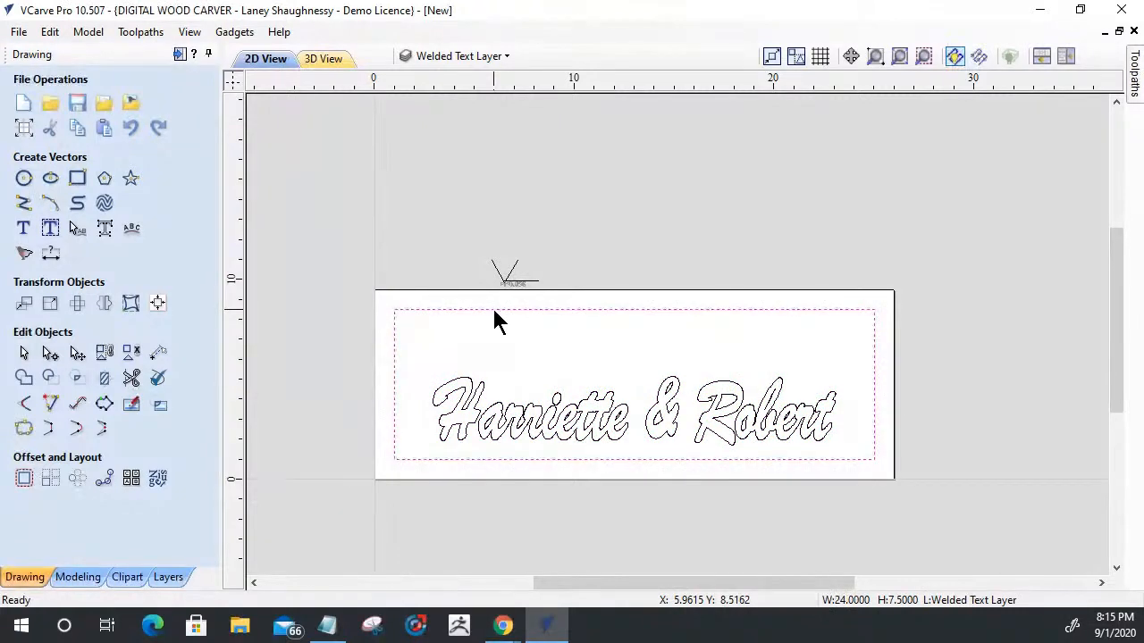
pyautogui.click(24, 478)
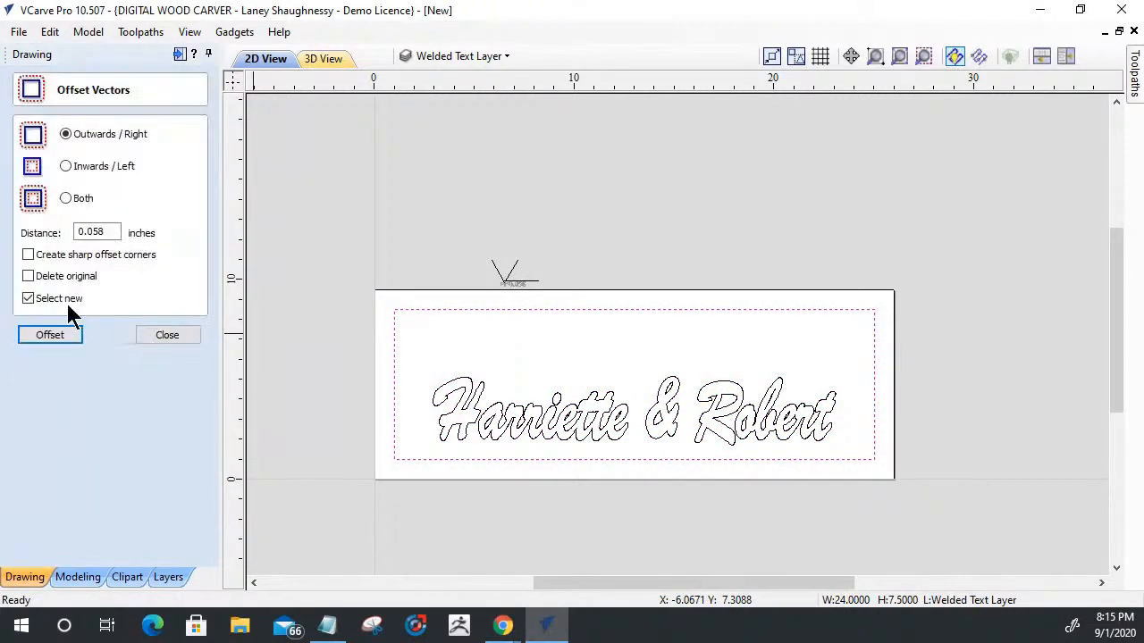
pyautogui.click(66, 165)
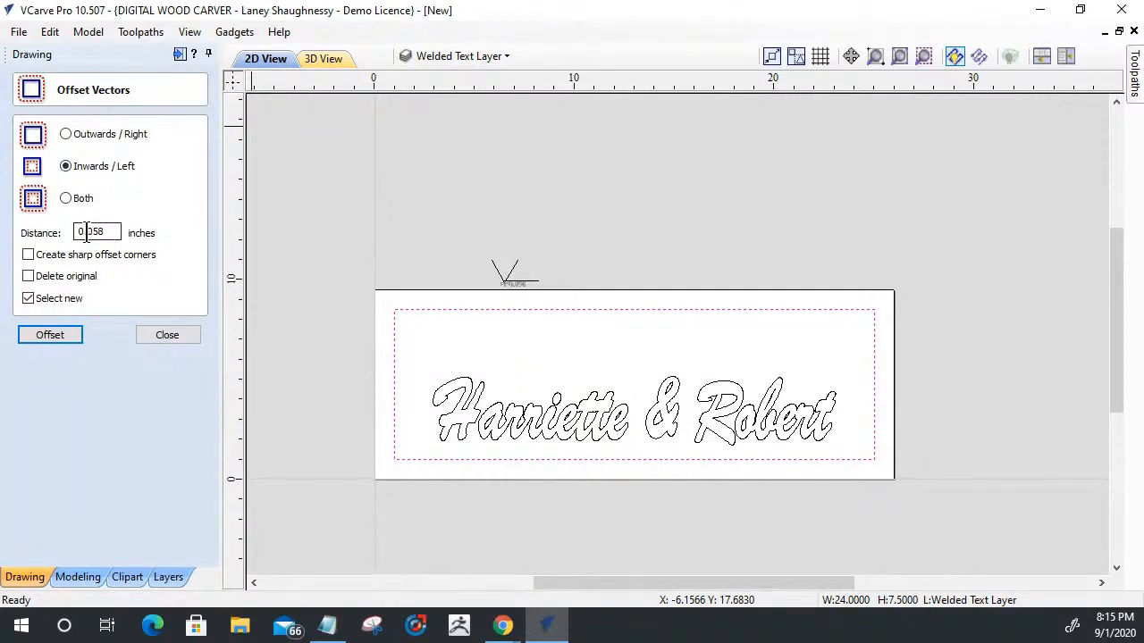
pyautogui.click(27, 278)
pyautogui.click(42, 327)
pyautogui.click(168, 335)
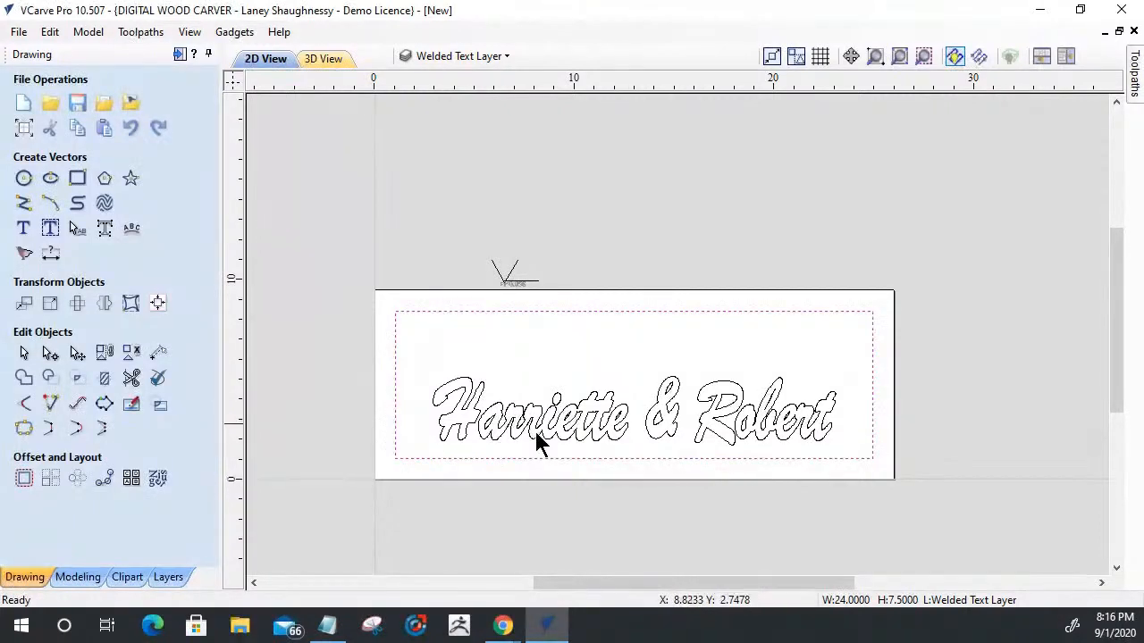
# - Hide the Welded Text Layer, show the Bottom Text Layer, and show the Original Design layer as the active layer
pyautogui.click(447, 59)
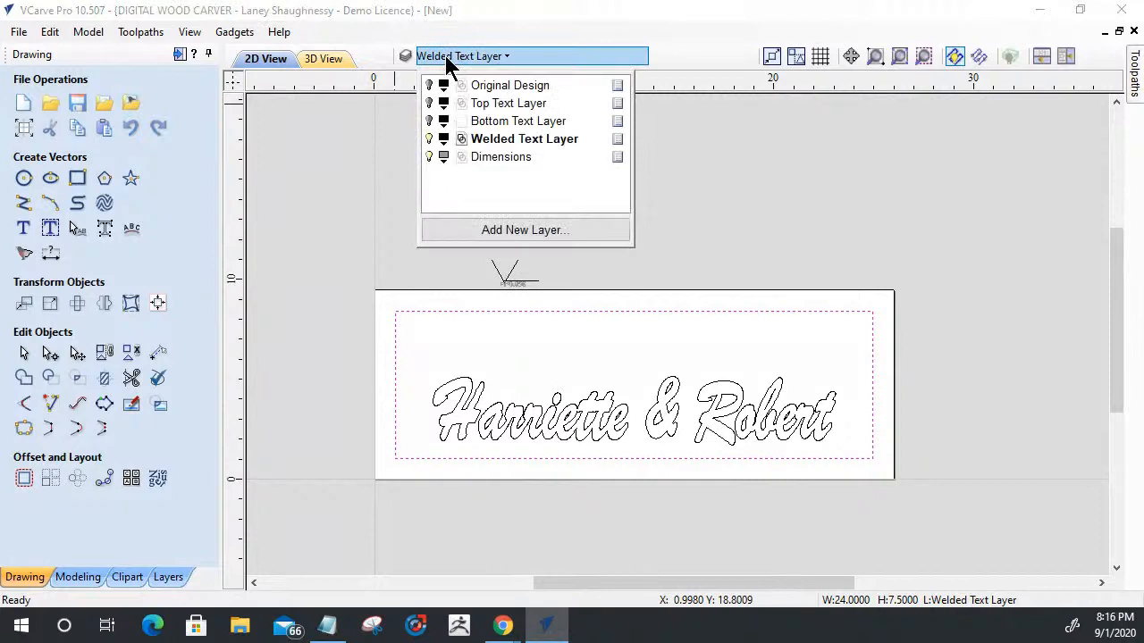
pyautogui.click(430, 141)
pyautogui.click(486, 125)
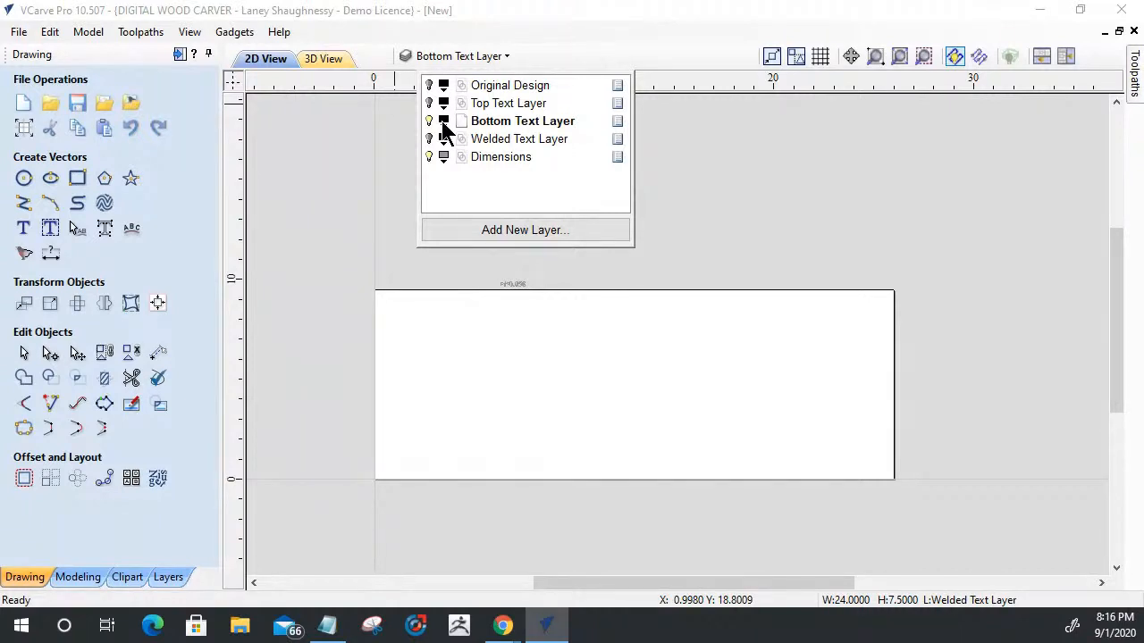
pyautogui.click(483, 85)
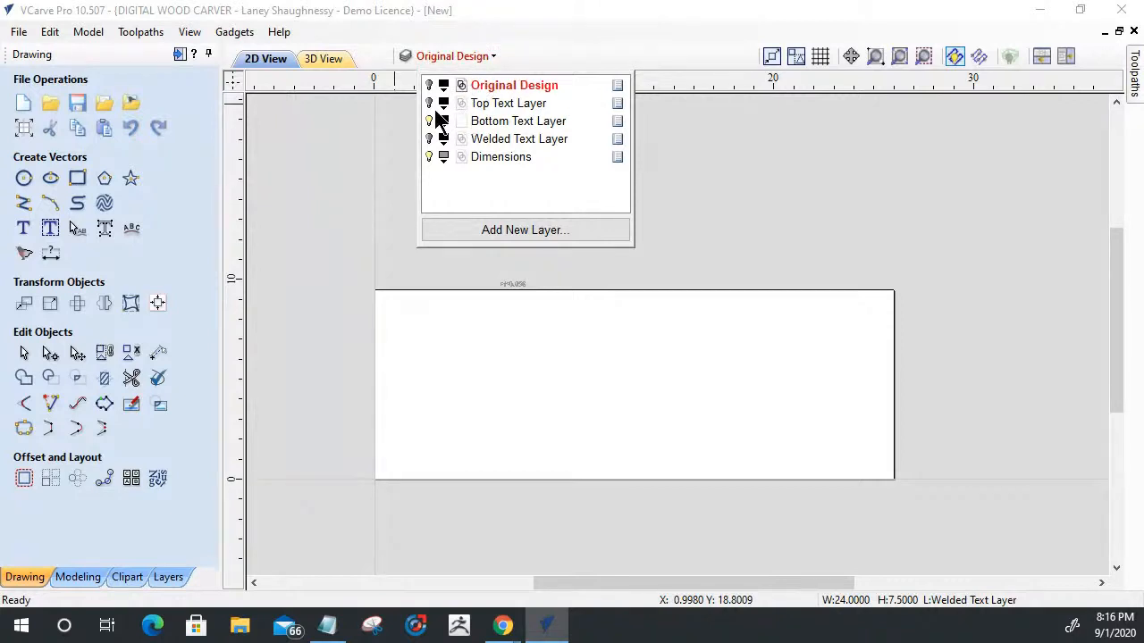
pyautogui.click(431, 86)
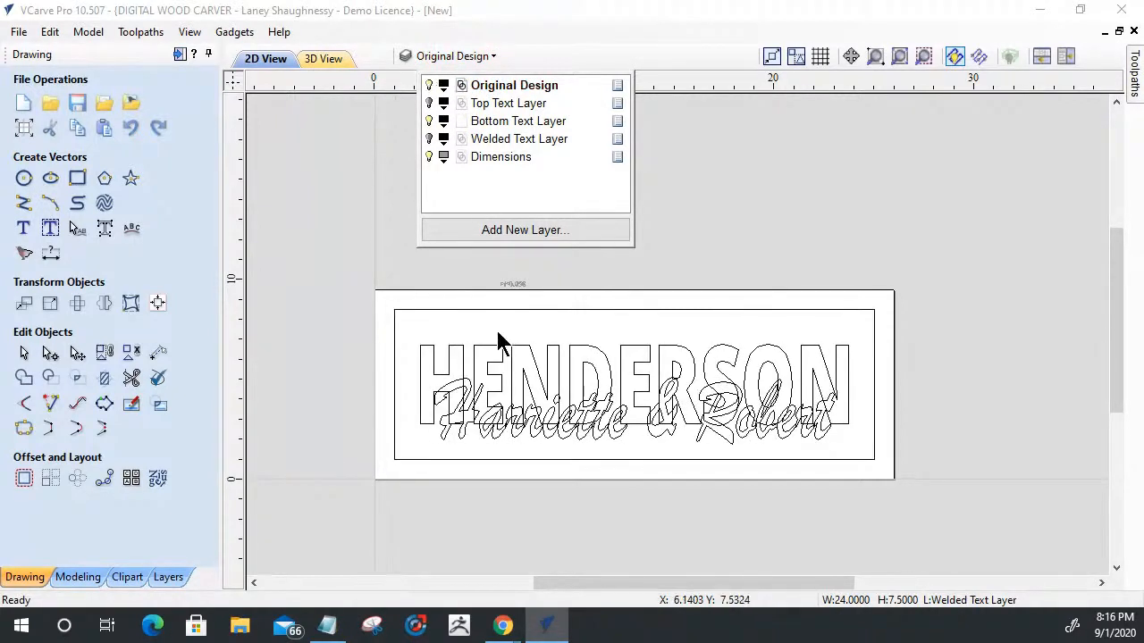
# - Copy the last-name text from the Original Design layer to the Bottom Text Layer
pyautogui.click(526, 351)
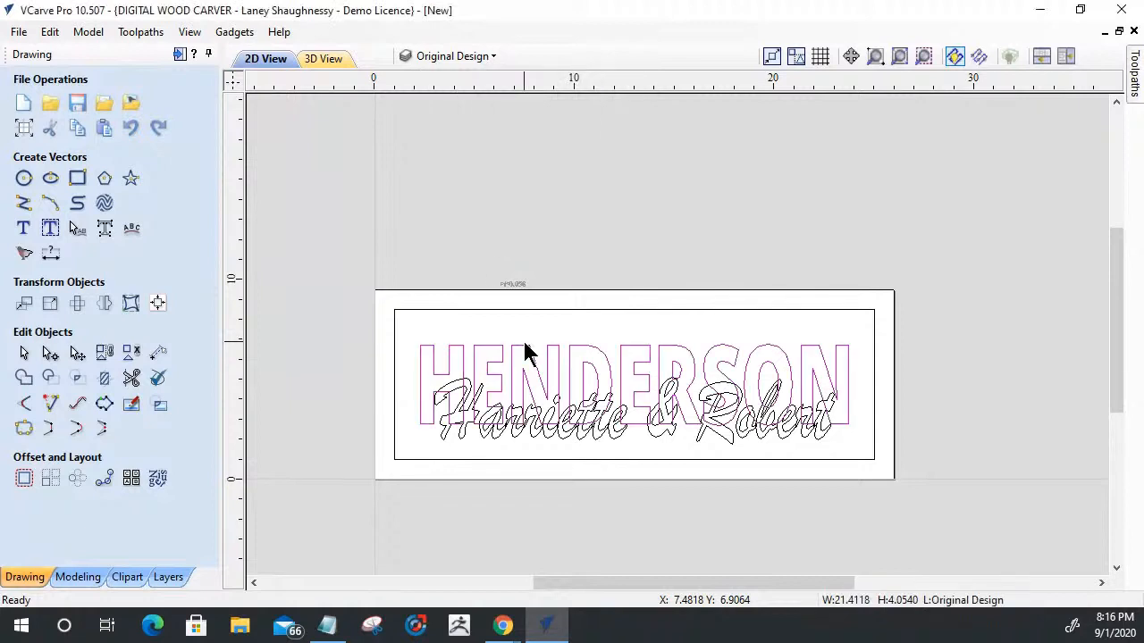
pyautogui.rightClick(526, 351)
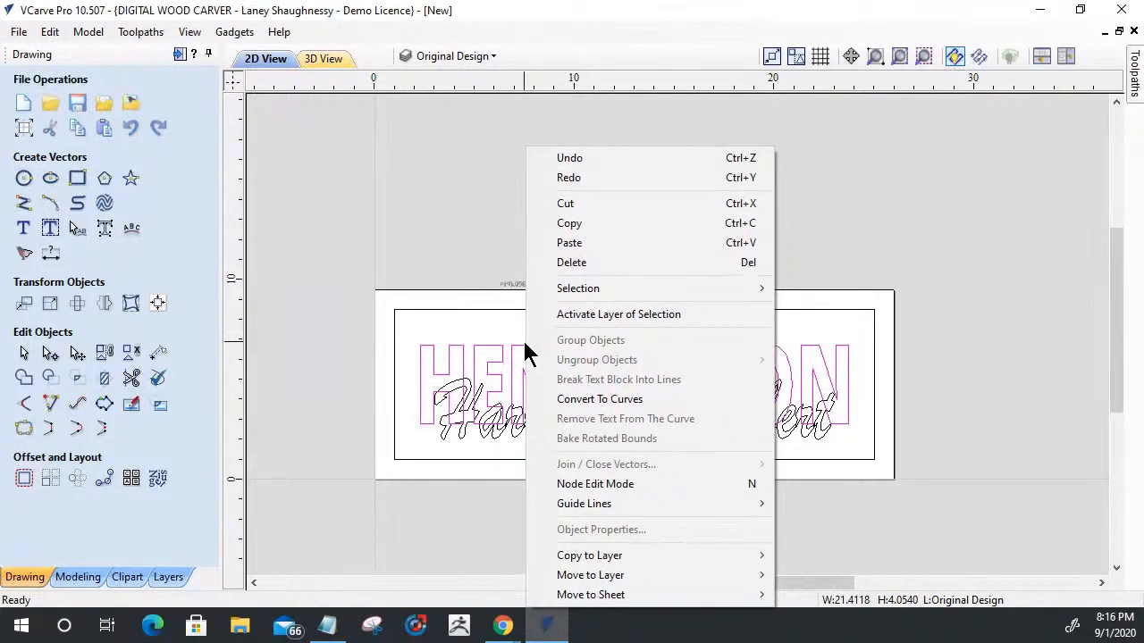
pyautogui.moveTo(581, 556)
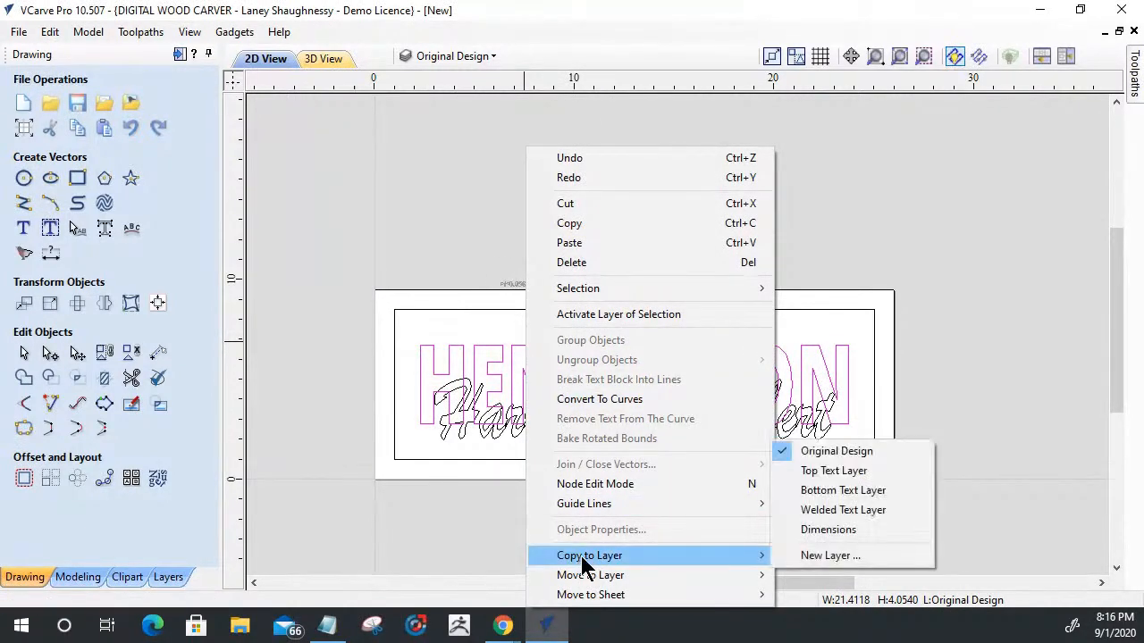
pyautogui.click(841, 490)
# - Hide the Original Design and Dimensions layers and make the Bottom Text Layer active with nothing selected
pyautogui.click(449, 56)
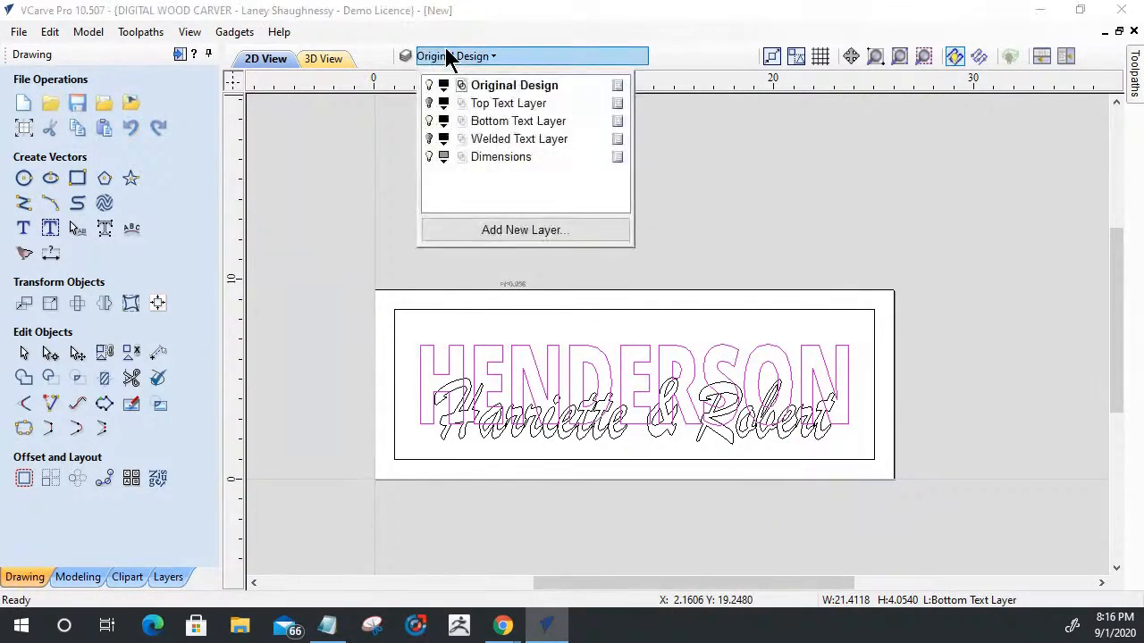
pyautogui.click(429, 85)
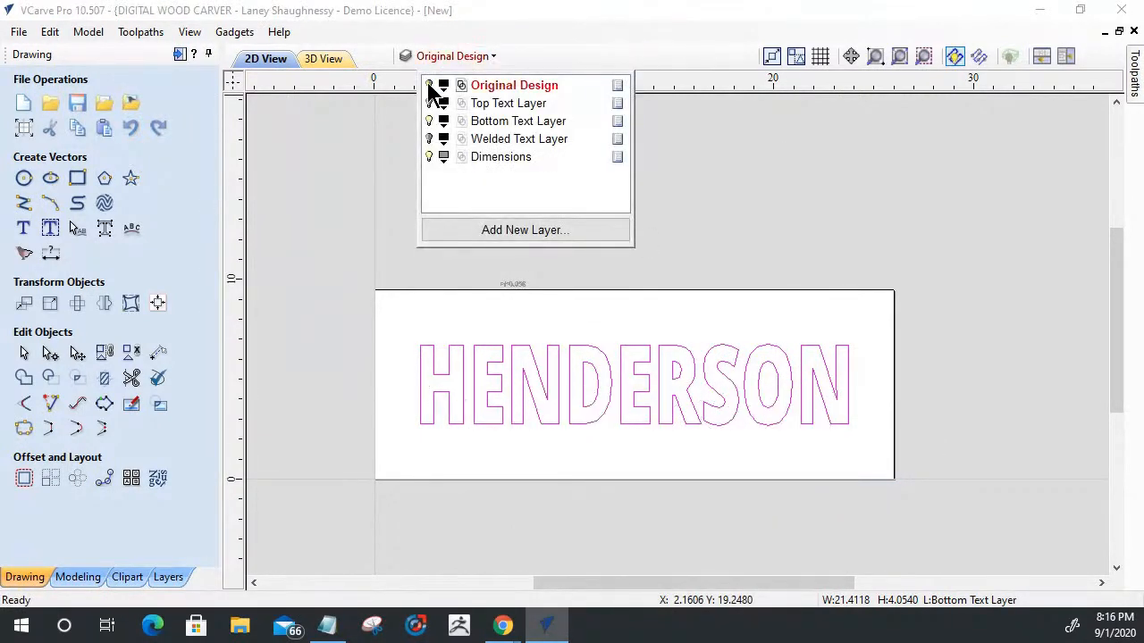
pyautogui.click(493, 120)
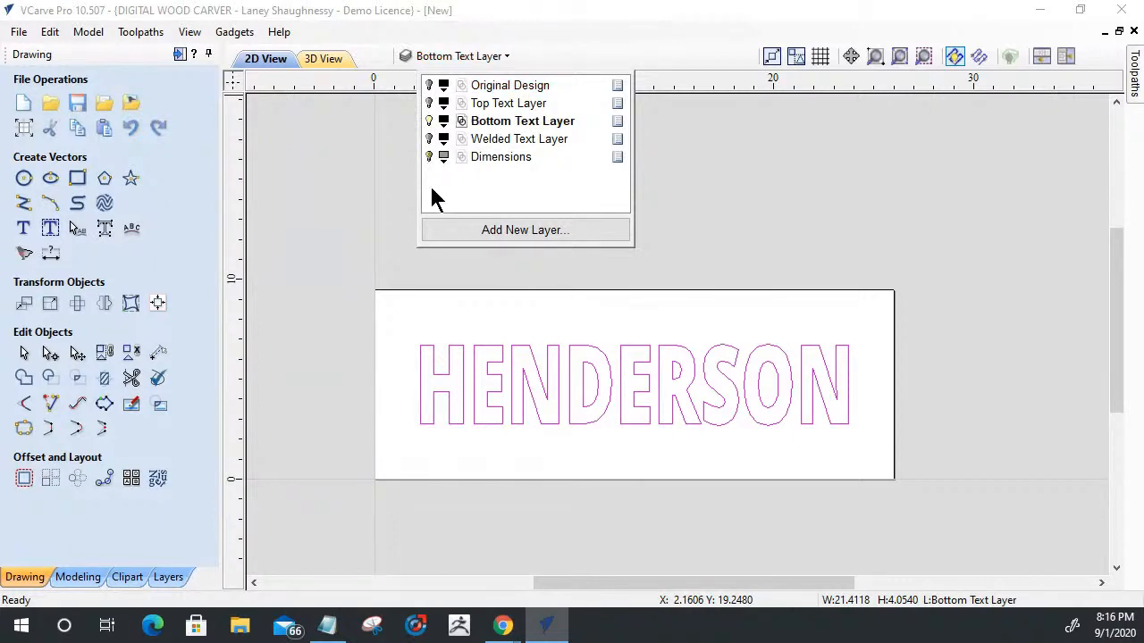
pyautogui.click(624, 404)
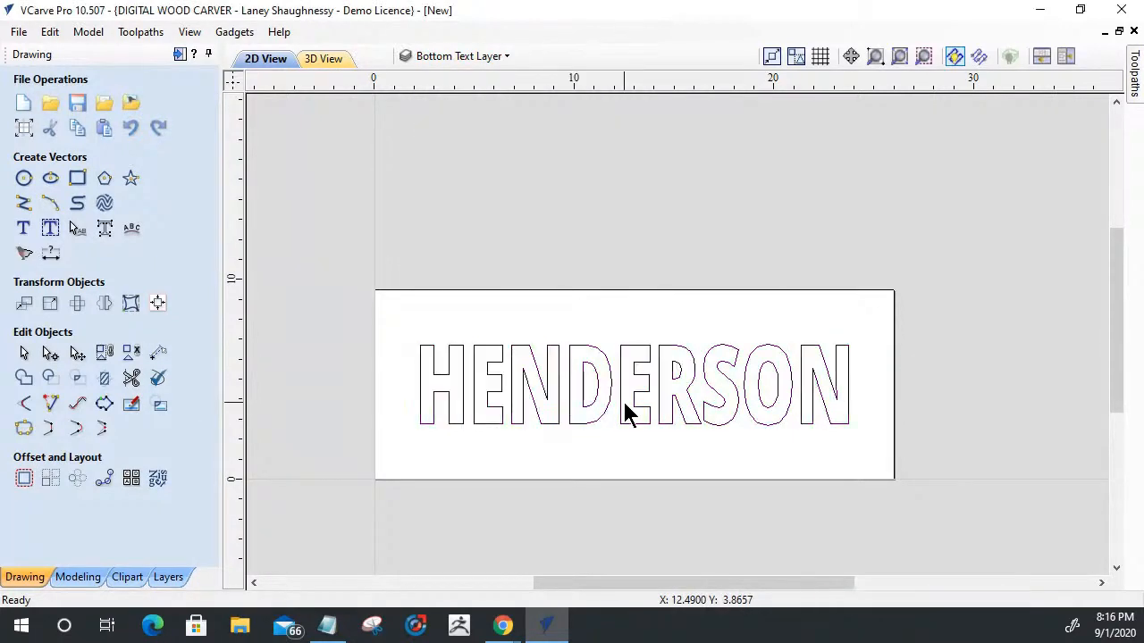
# - Examine the outlines and spacing of the last-name letters on the Bottom Text Layer
pyautogui.scroll(3, 401, 378)
pyautogui.scroll(-2, 527, 373)
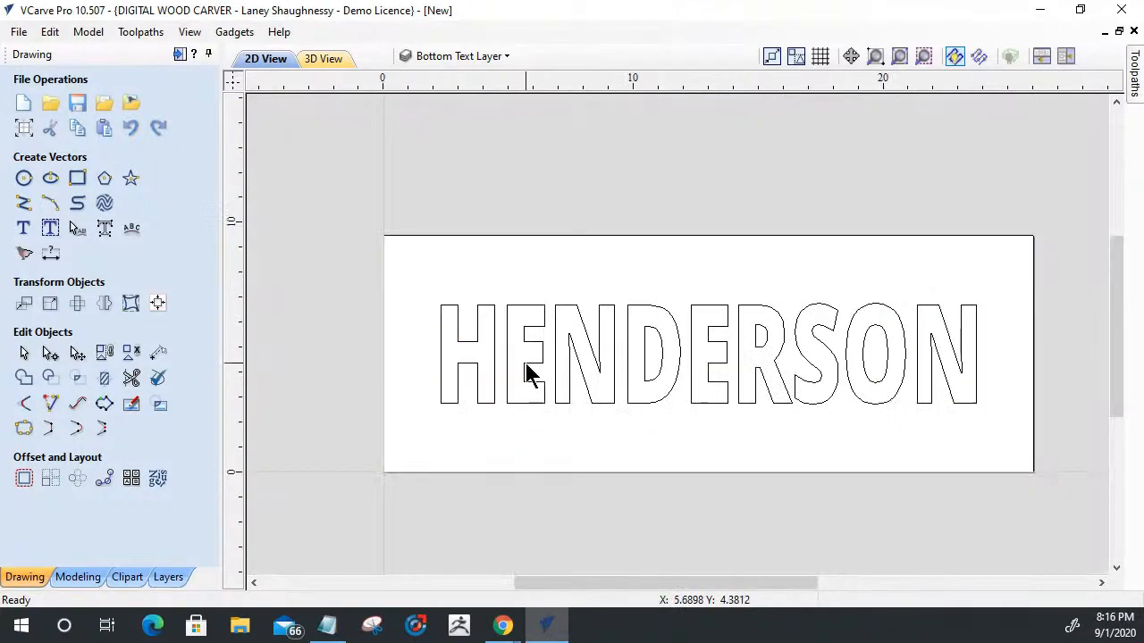
pyautogui.scroll(-1, 806, 370)
pyautogui.scroll(3, 896, 383)
pyautogui.scroll(-1, 897, 386)
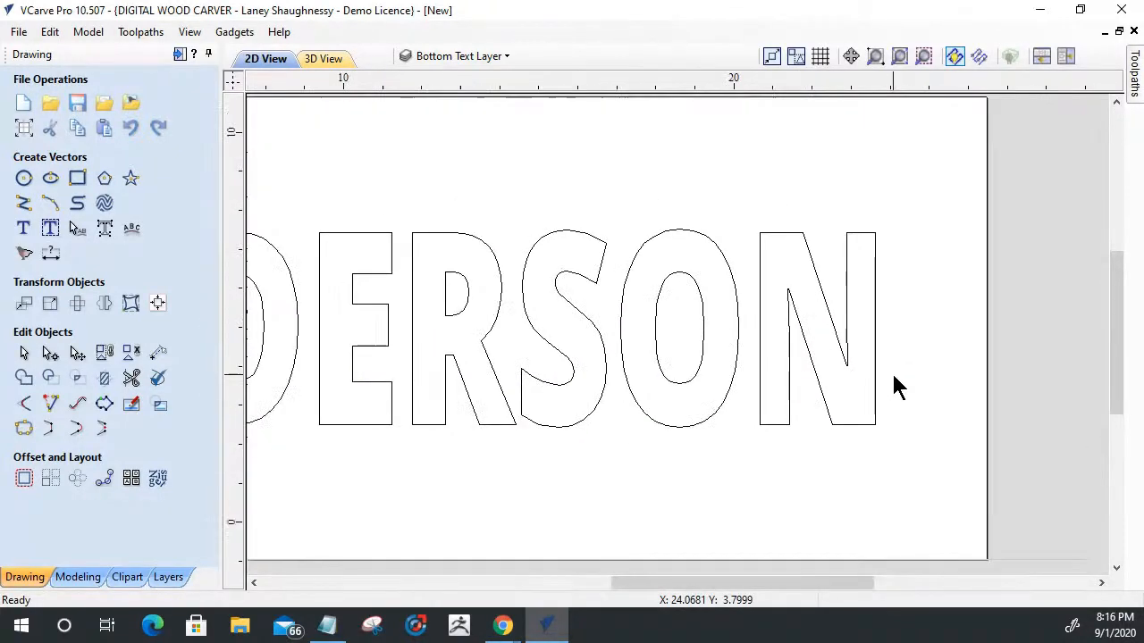
pyautogui.scroll(-2, 890, 370)
pyautogui.scroll(3, 401, 370)
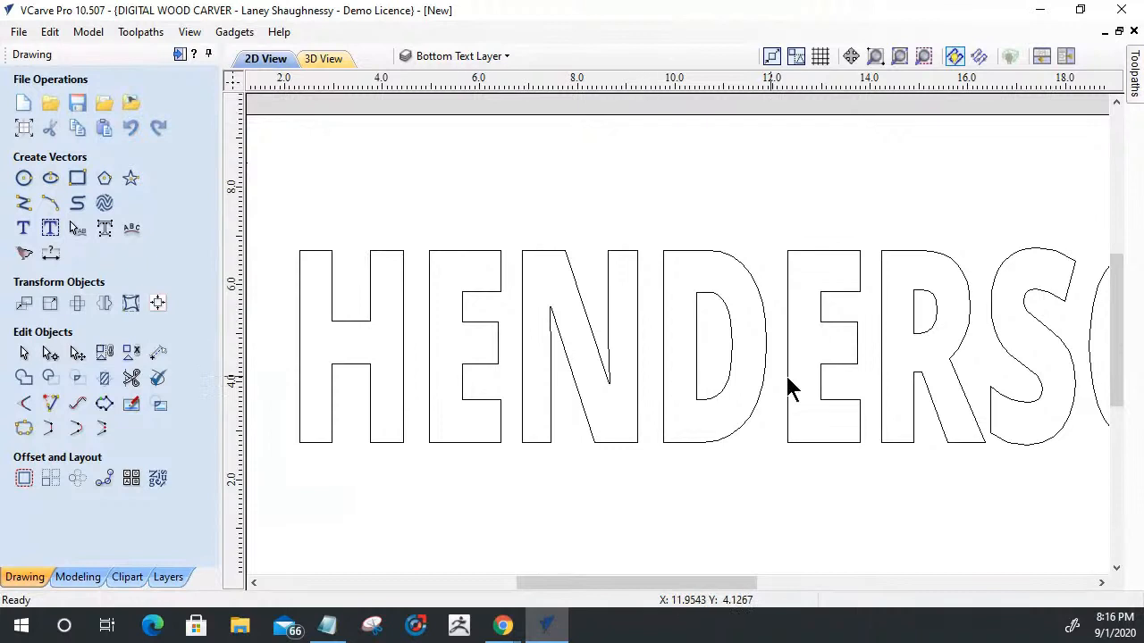
pyautogui.scroll(-2, 939, 387)
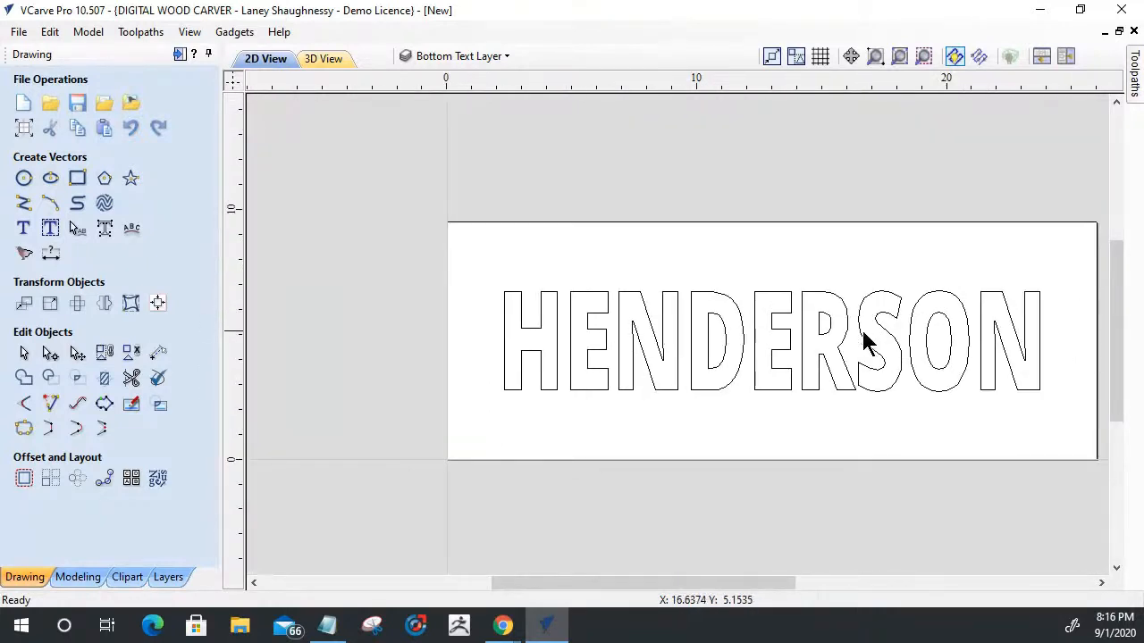
pyautogui.click(755, 306)
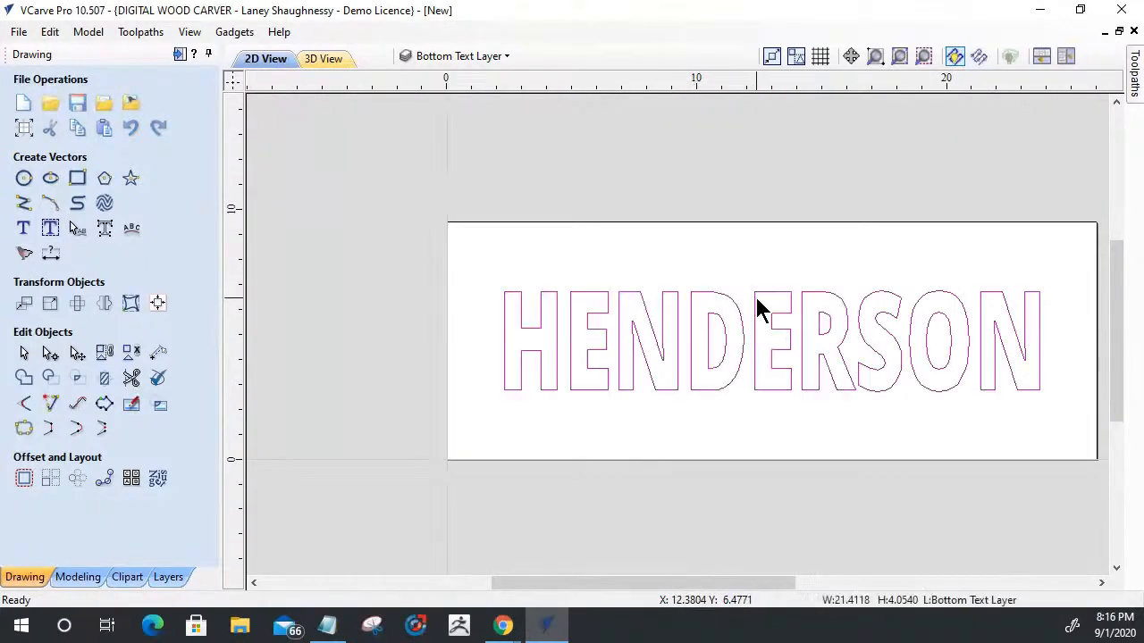
pyautogui.rightClick(757, 309)
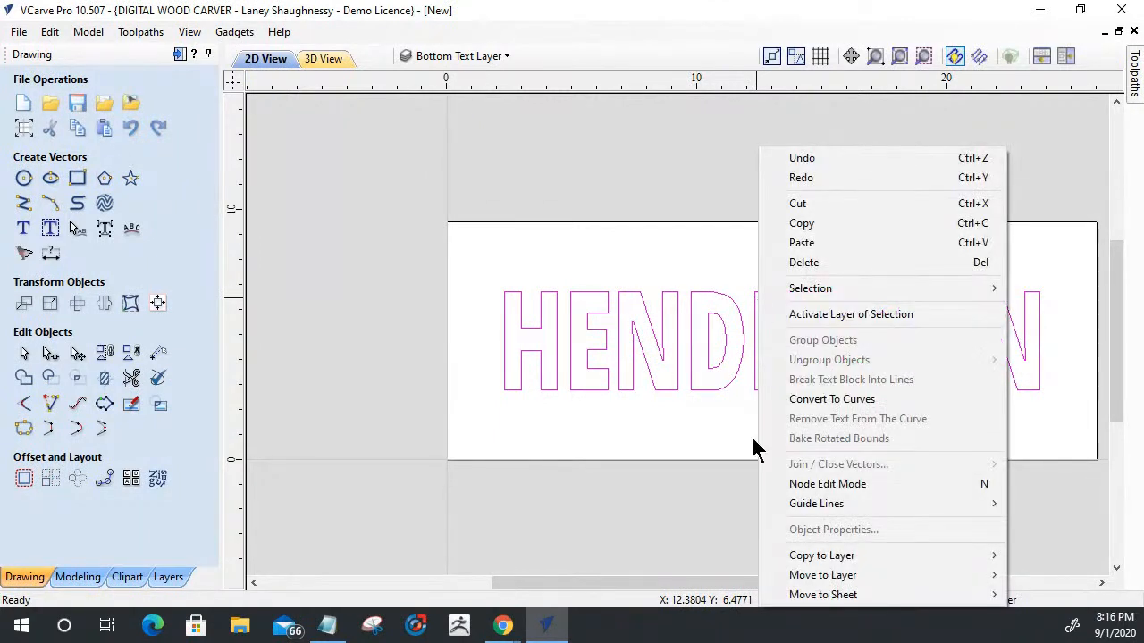
pyautogui.moveTo(790, 564)
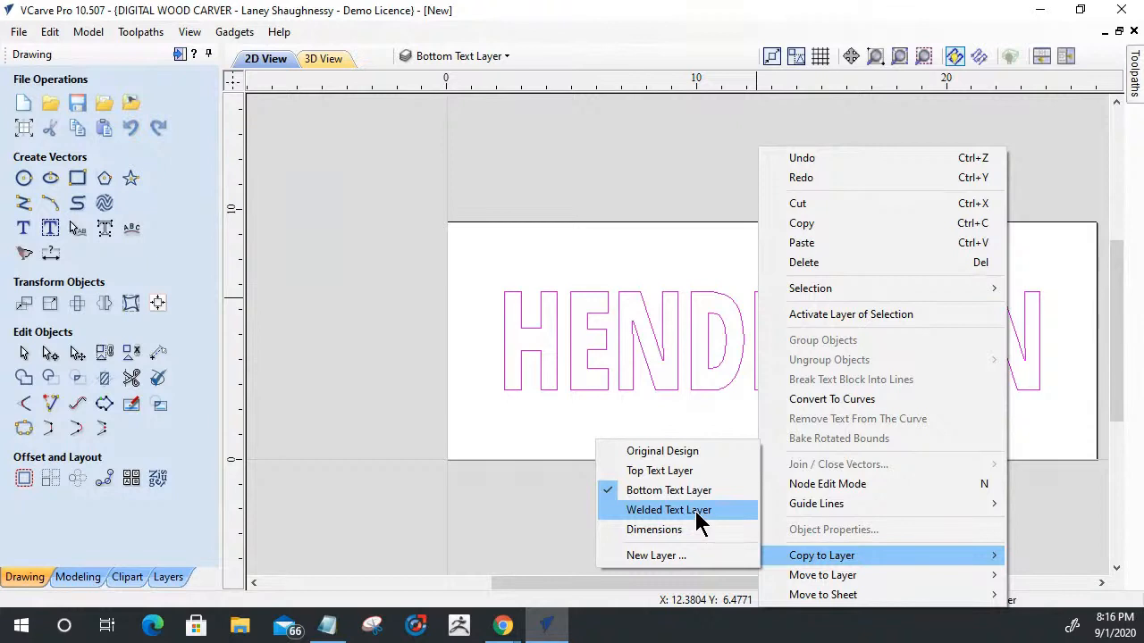
pyautogui.click(740, 424)
pyautogui.click(735, 400)
pyautogui.click(730, 384)
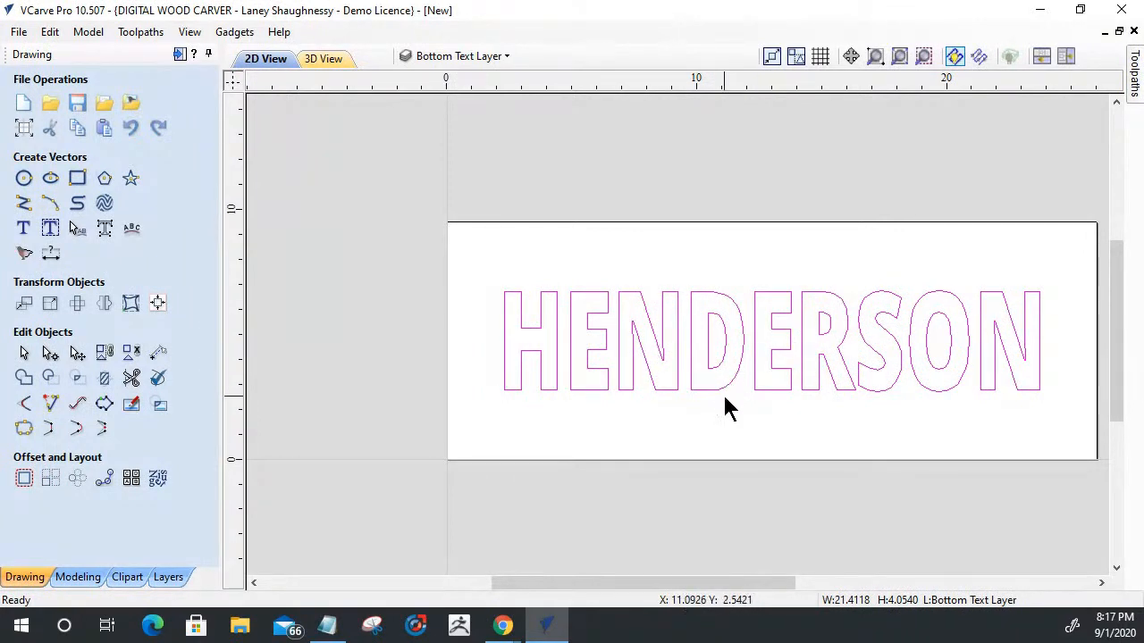
# - Convert the last-name text on the Bottom Text Layer to curves and group the resulting vectors
pyautogui.click(656, 401)
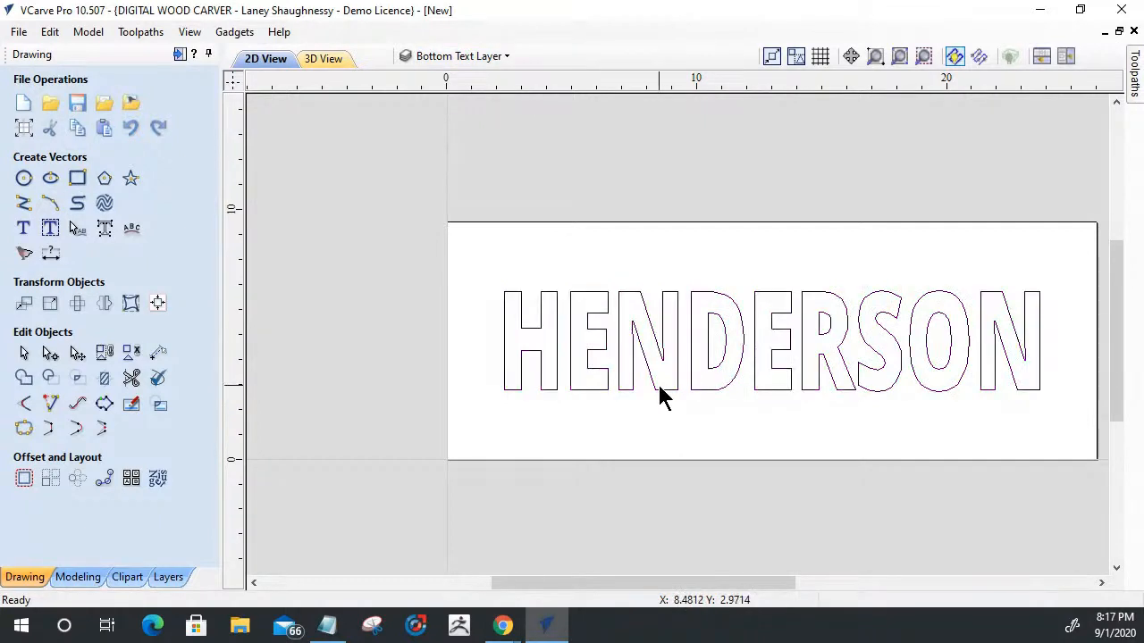
pyautogui.click(662, 390)
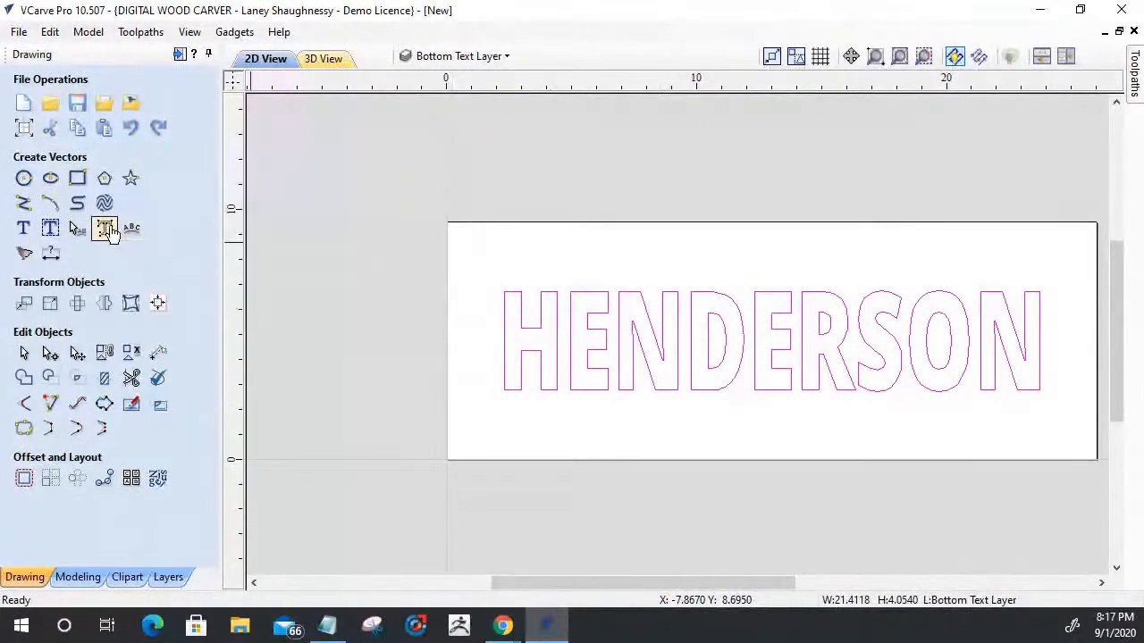
pyautogui.click(104, 229)
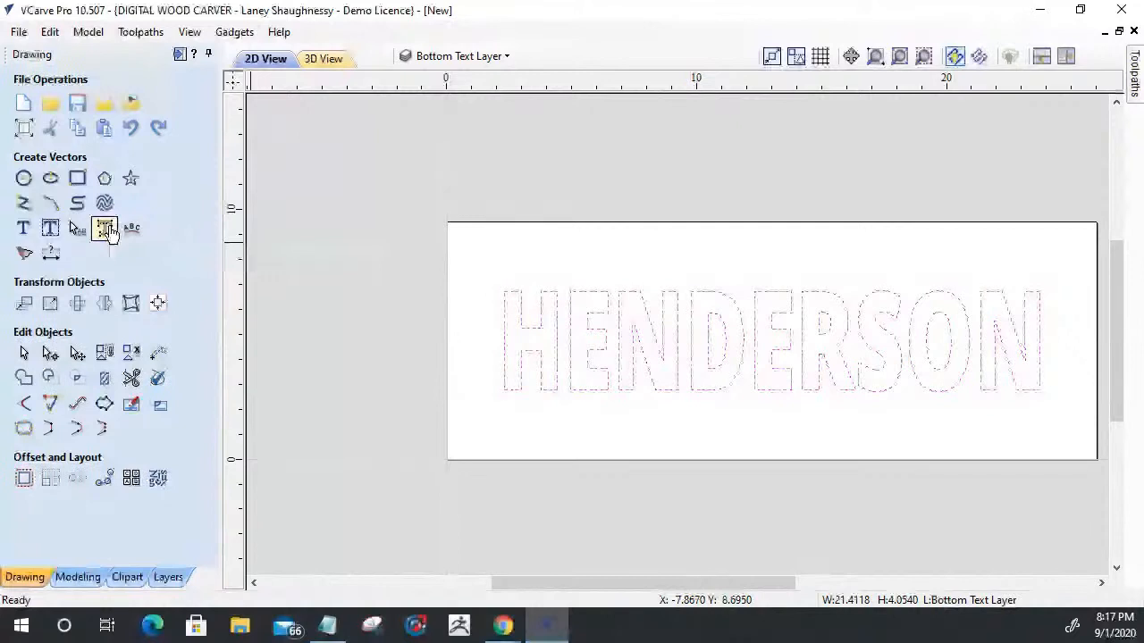
pyautogui.click(104, 353)
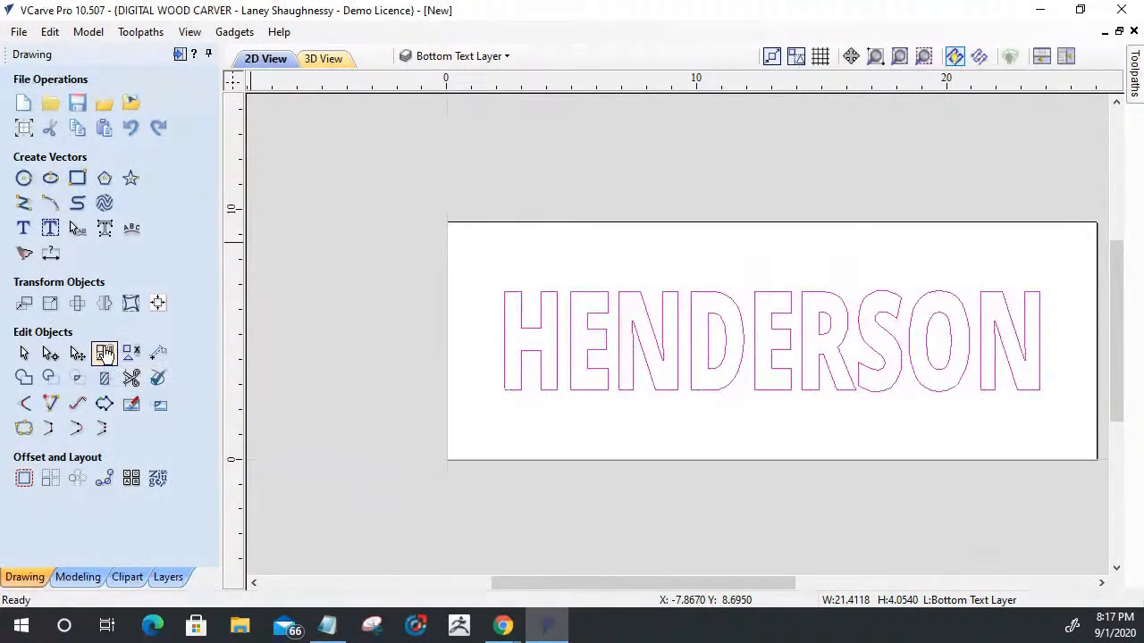
# - Copy the grouped last-name vectors to the Welded Text Layer
pyautogui.rightClick(653, 385)
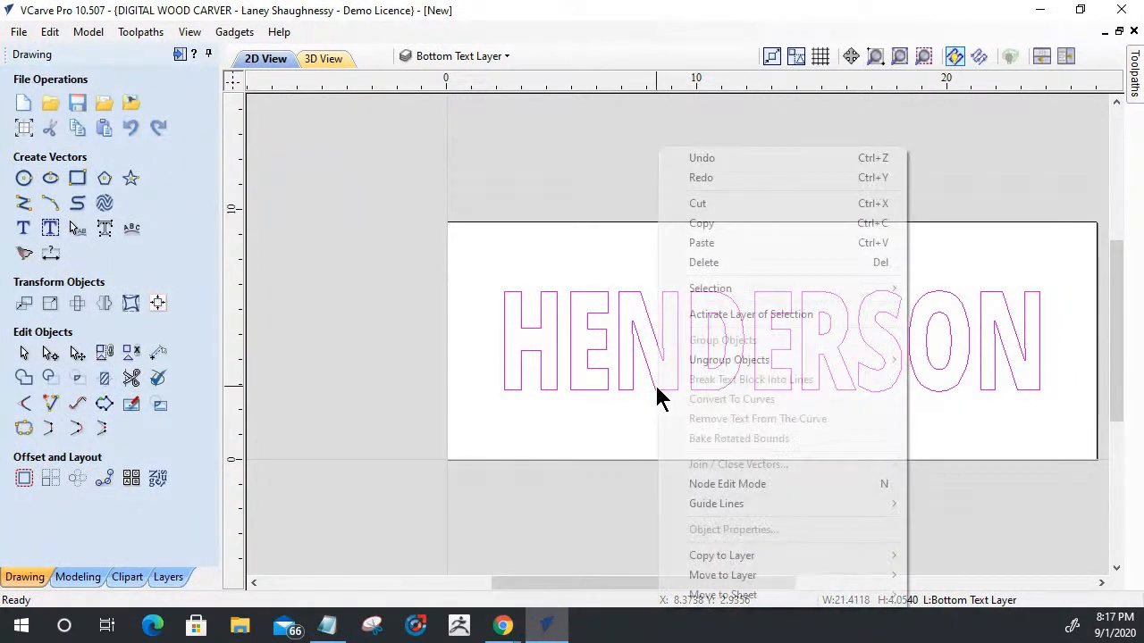
pyautogui.moveTo(710, 555)
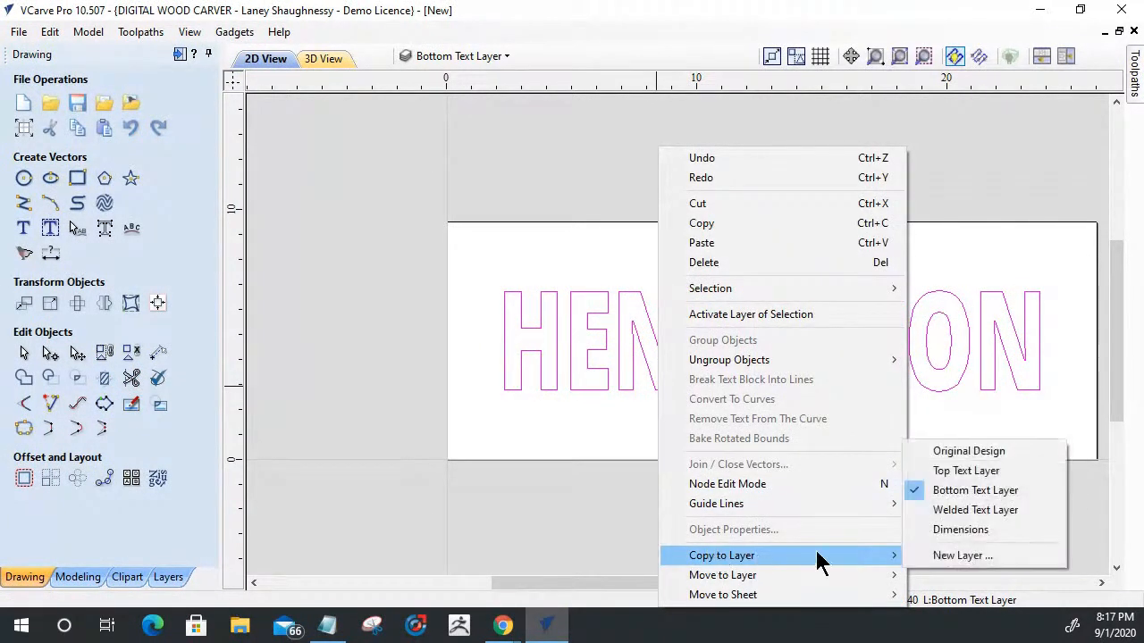
pyautogui.click(929, 511)
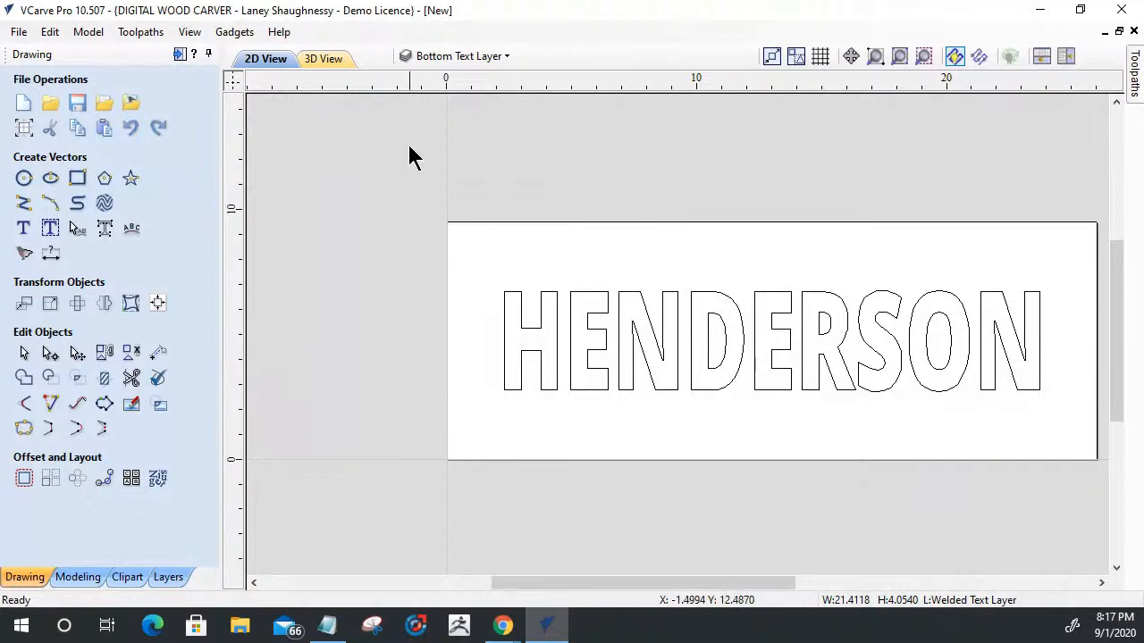
# - Hide the Bottom Text Layer and review the contents of the Original Design and Top Text Layers one at a time
pyautogui.click(427, 56)
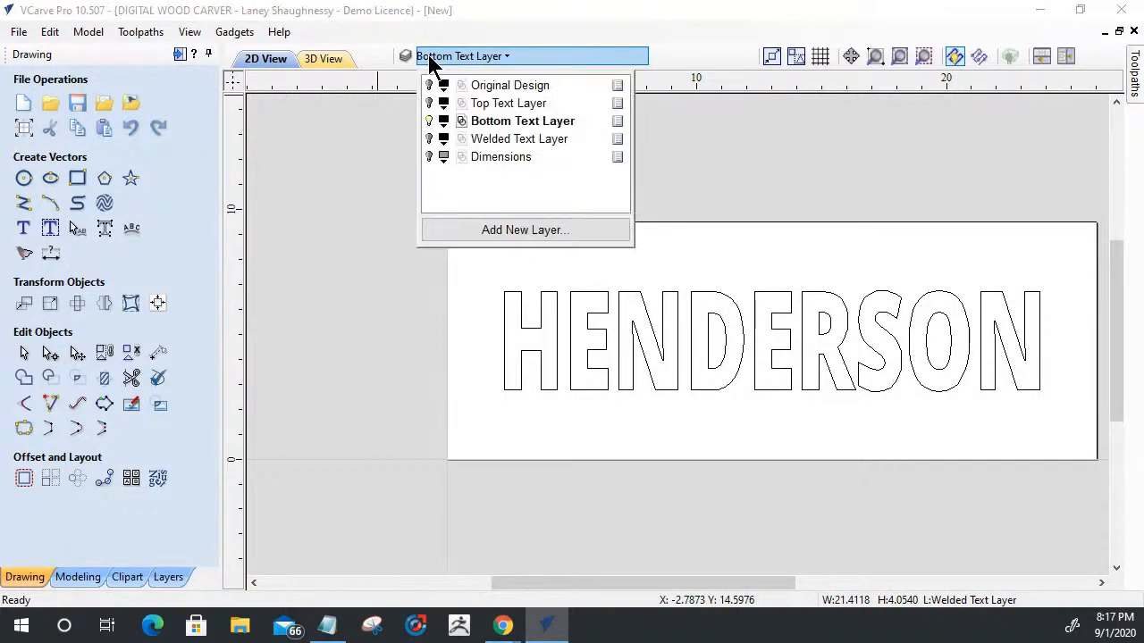
pyautogui.click(428, 121)
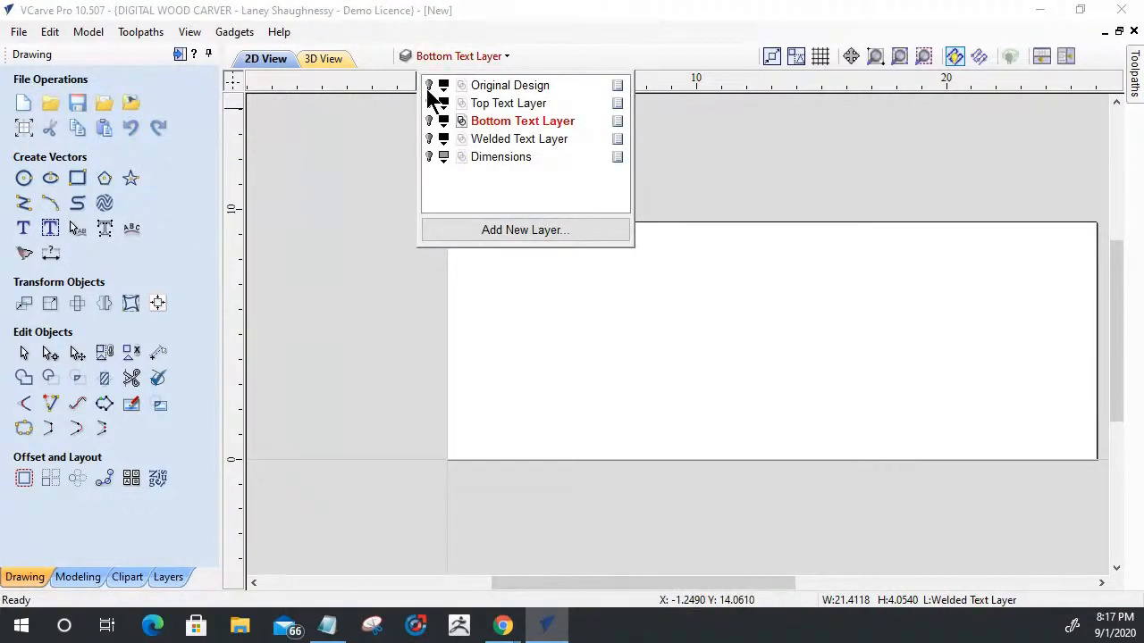
pyautogui.click(429, 102)
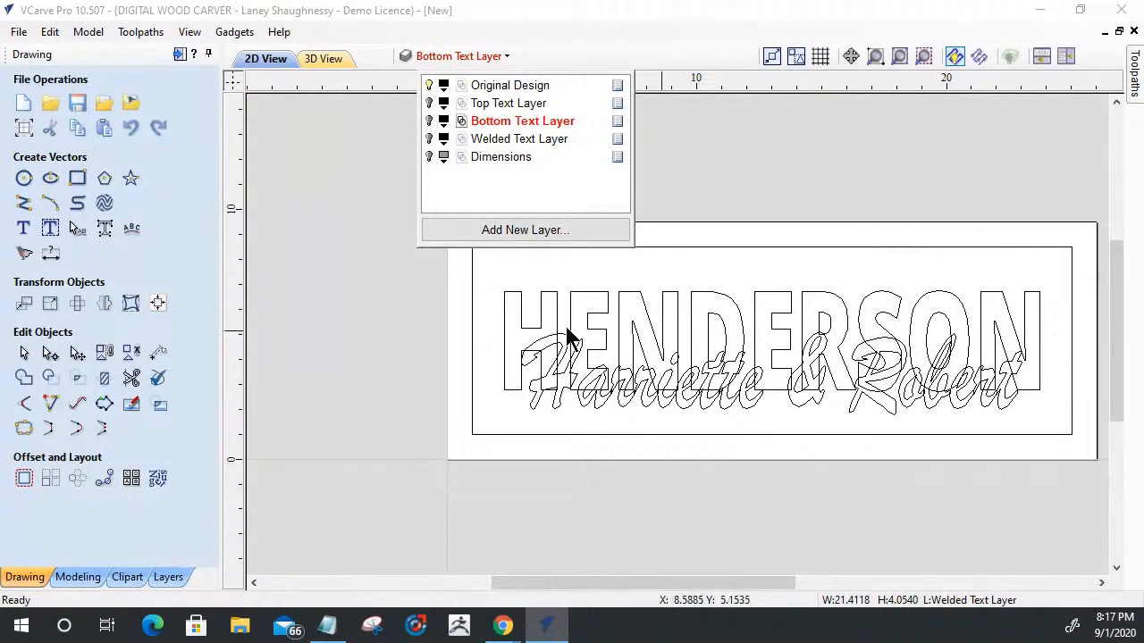
pyautogui.click(429, 85)
pyautogui.click(429, 102)
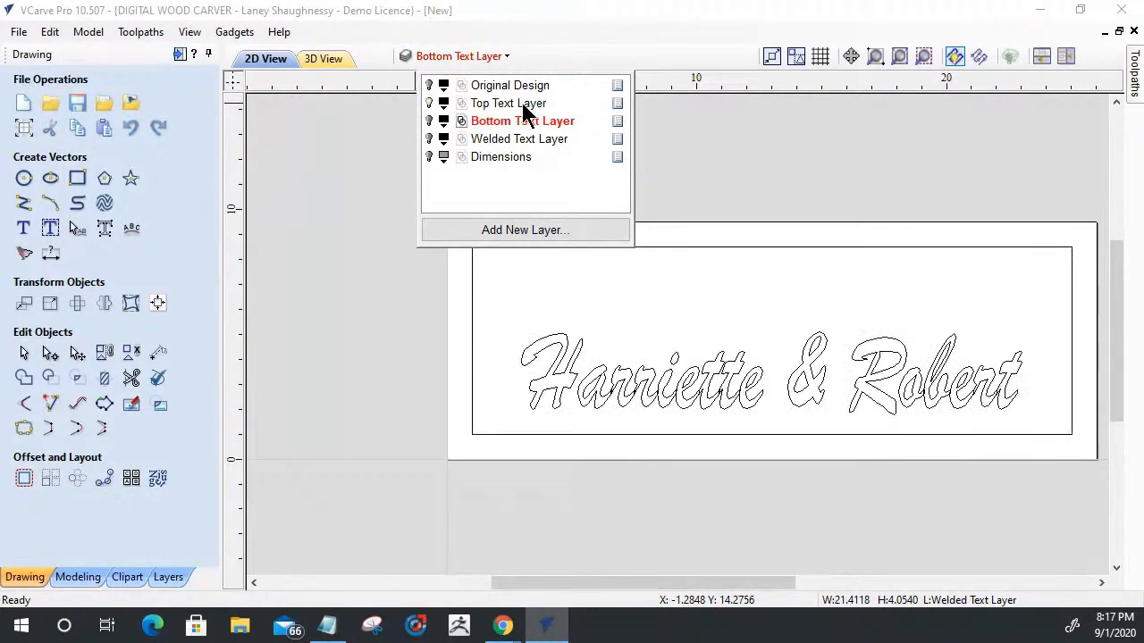
pyautogui.click(858, 386)
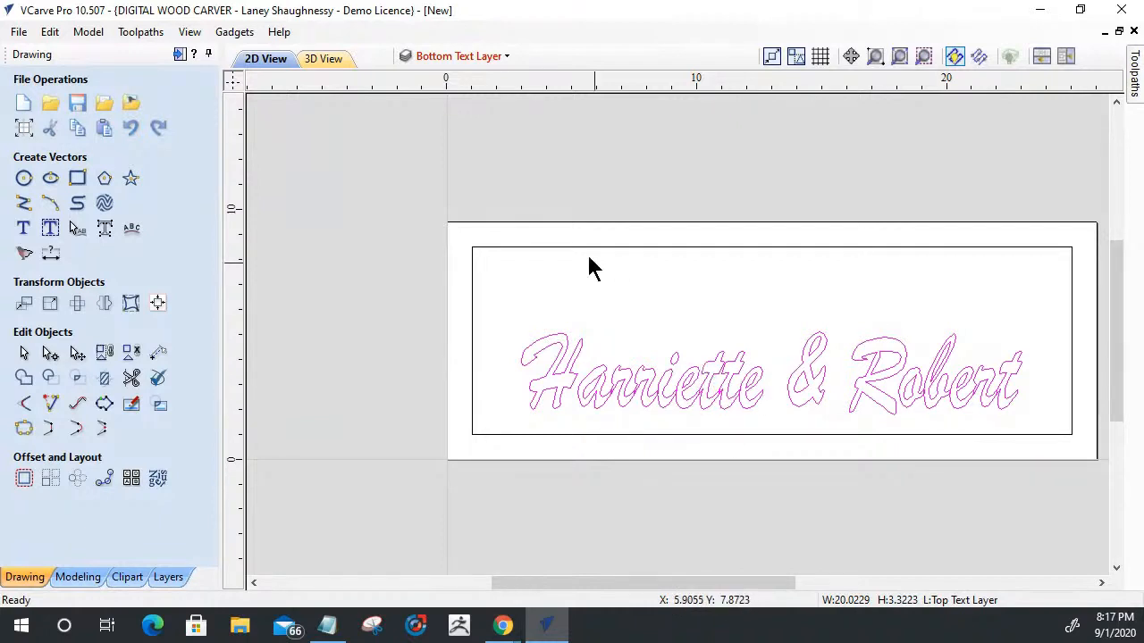
# - Show only the Welded Text Layer, hiding the Top Text Layer and keeping the Bottom Text Layer hidden
pyautogui.click(451, 60)
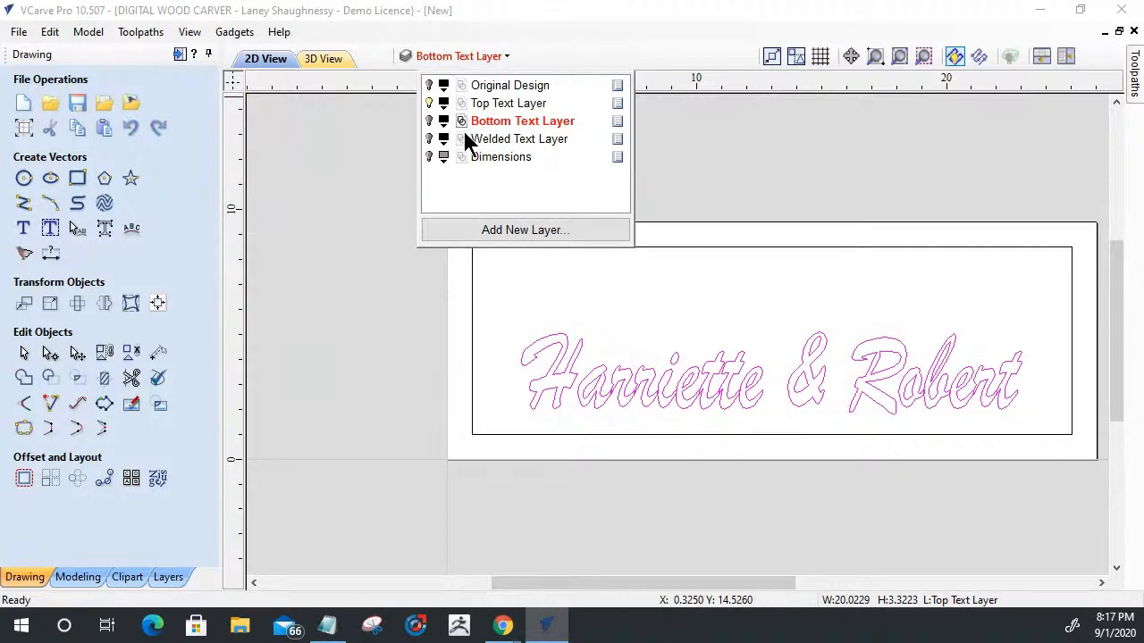
pyautogui.click(429, 121)
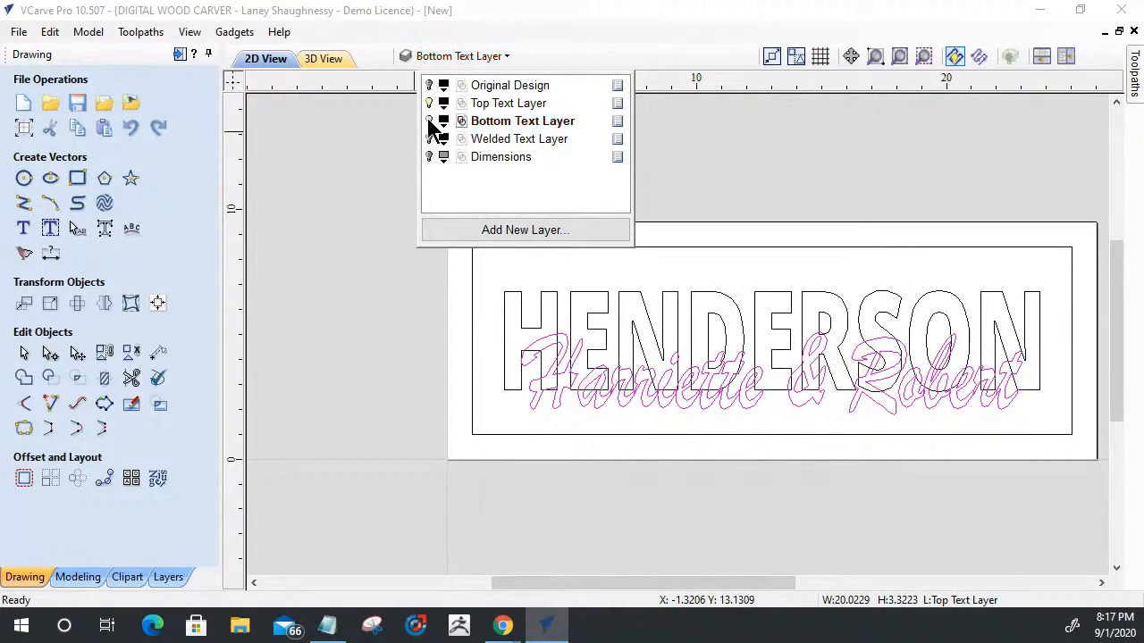
pyautogui.click(428, 121)
pyautogui.click(429, 104)
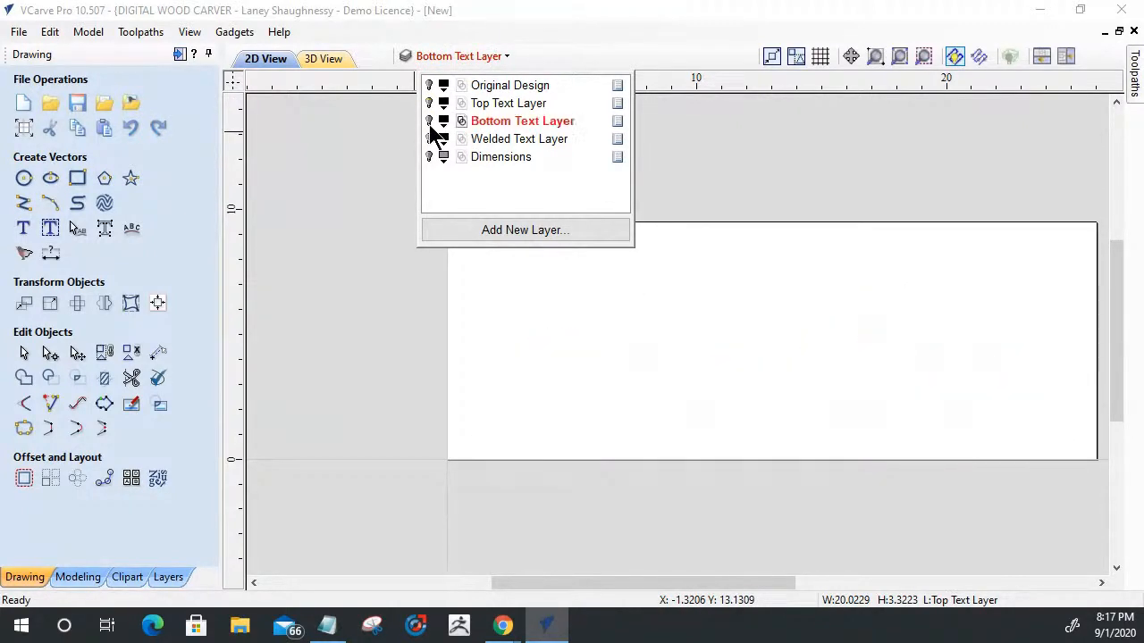
pyautogui.click(429, 139)
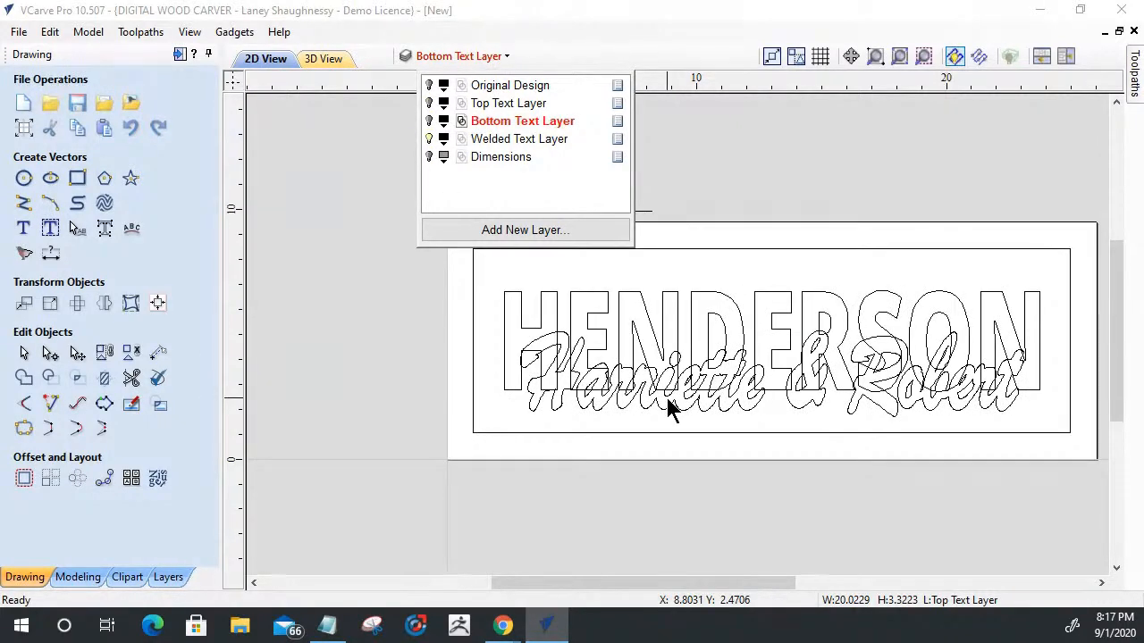
pyautogui.click(731, 415)
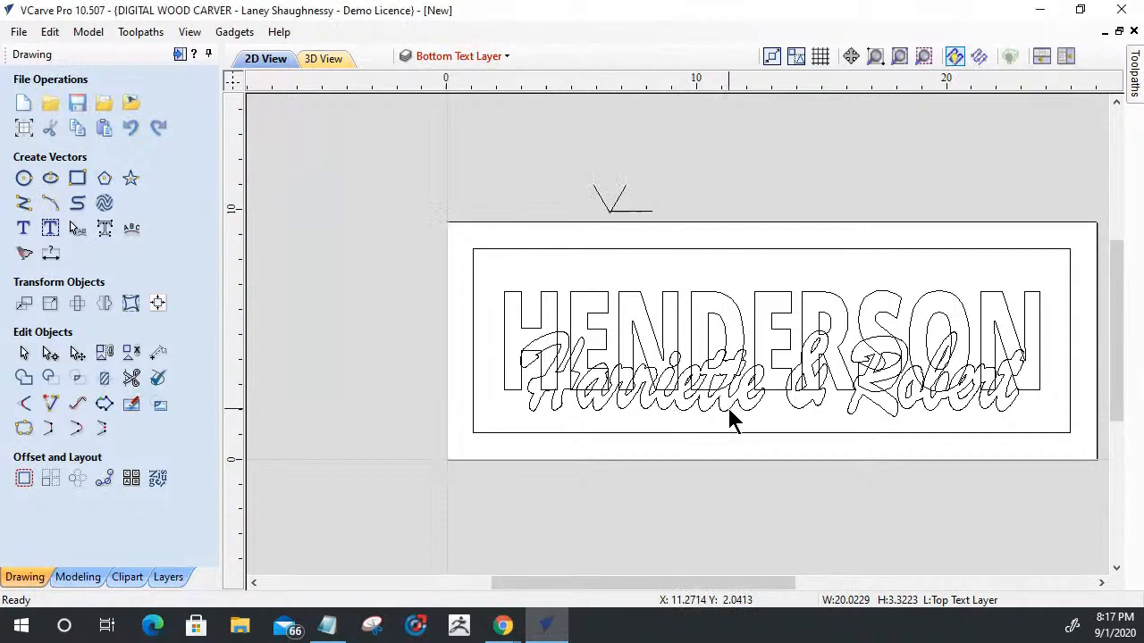
# - Select the last-name and first-names vectors of the Welded Text Layer together and weld them
pyautogui.keyDown('shift'); pyautogui.click(734, 308); pyautogui.keyUp('shift')
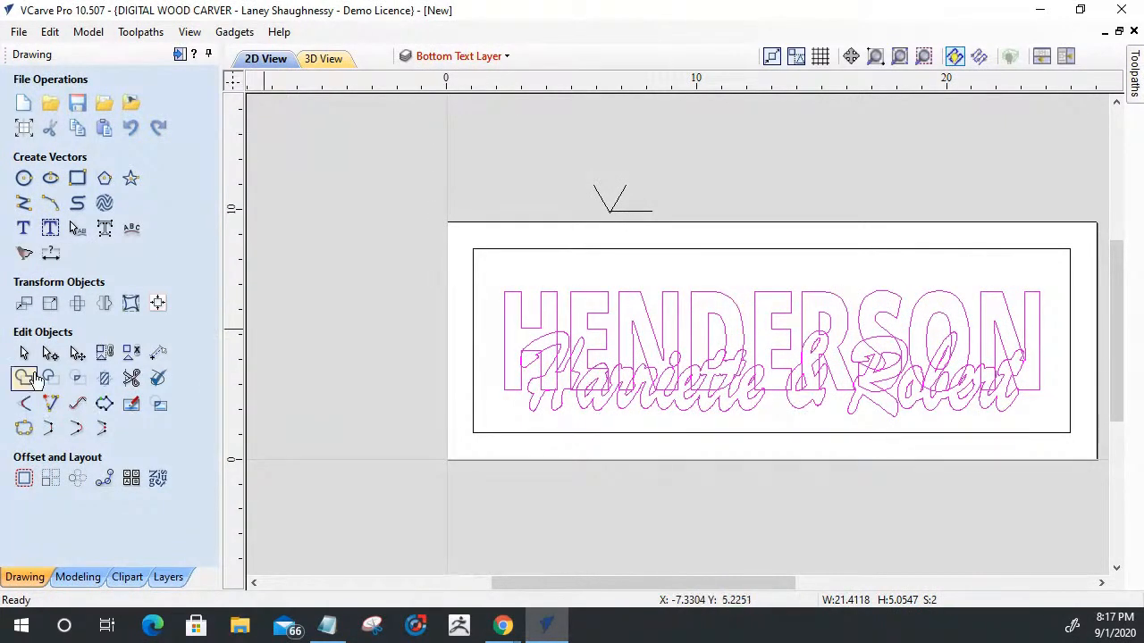
pyautogui.click(25, 379)
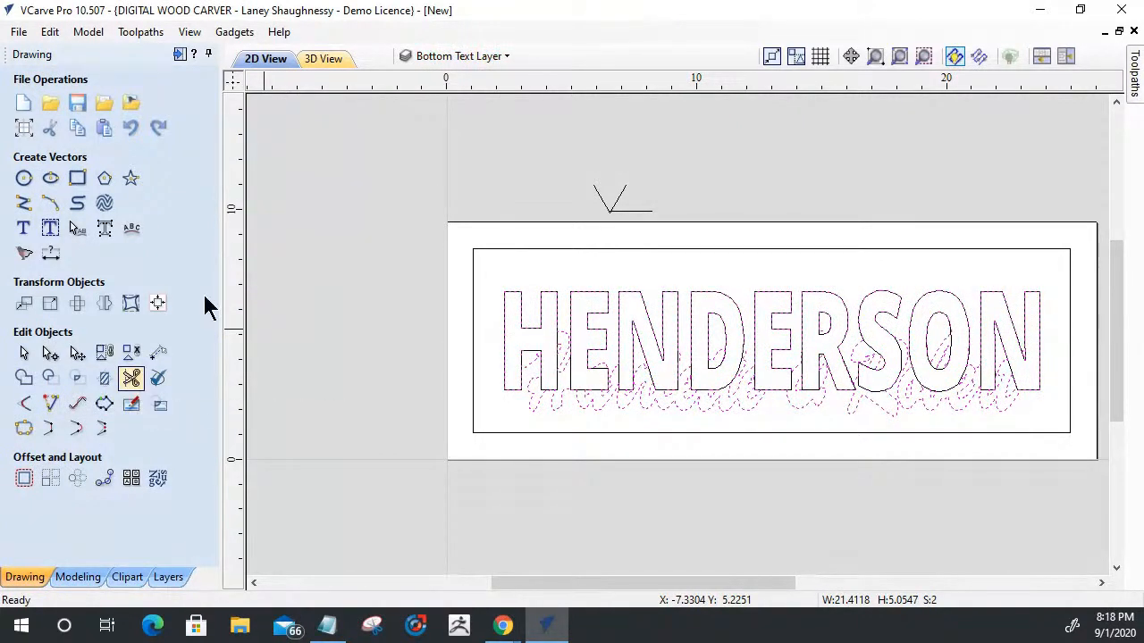
# - Check the Bottom Text Layer with its visibility off and undo the weld made while that layer was active
pyautogui.click(436, 59)
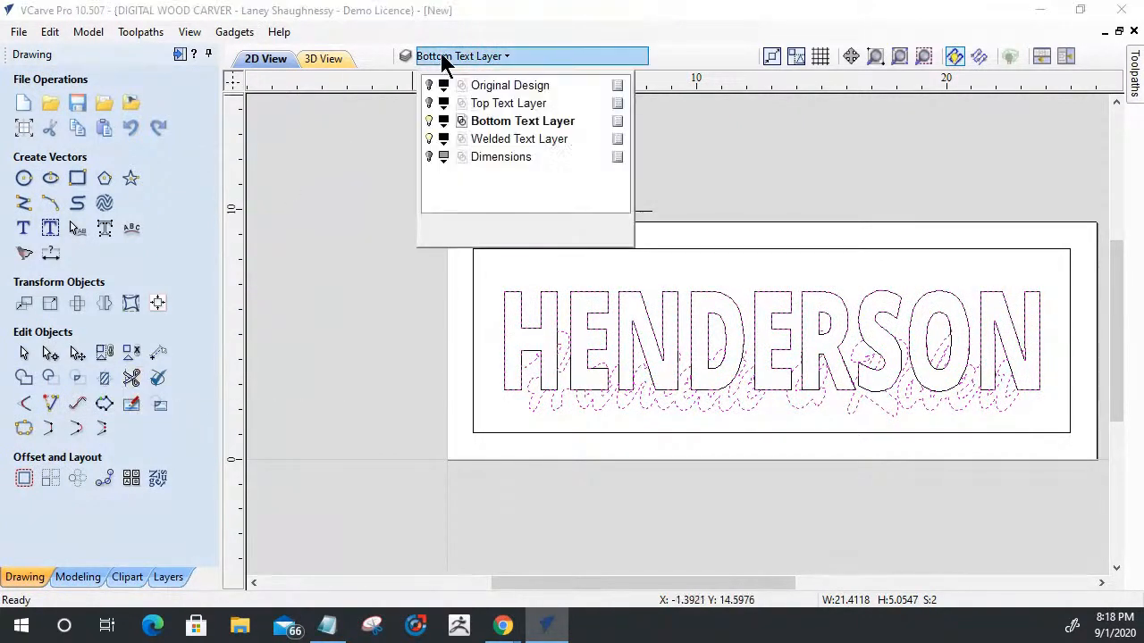
pyautogui.click(428, 121)
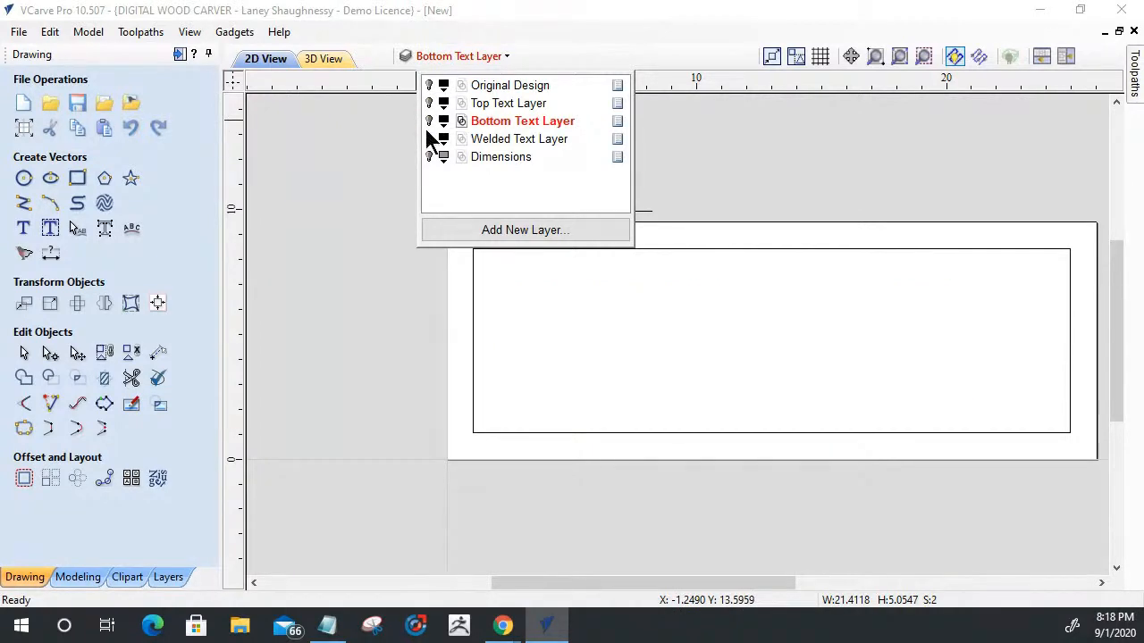
pyautogui.hotkey('ctrl', 'v')
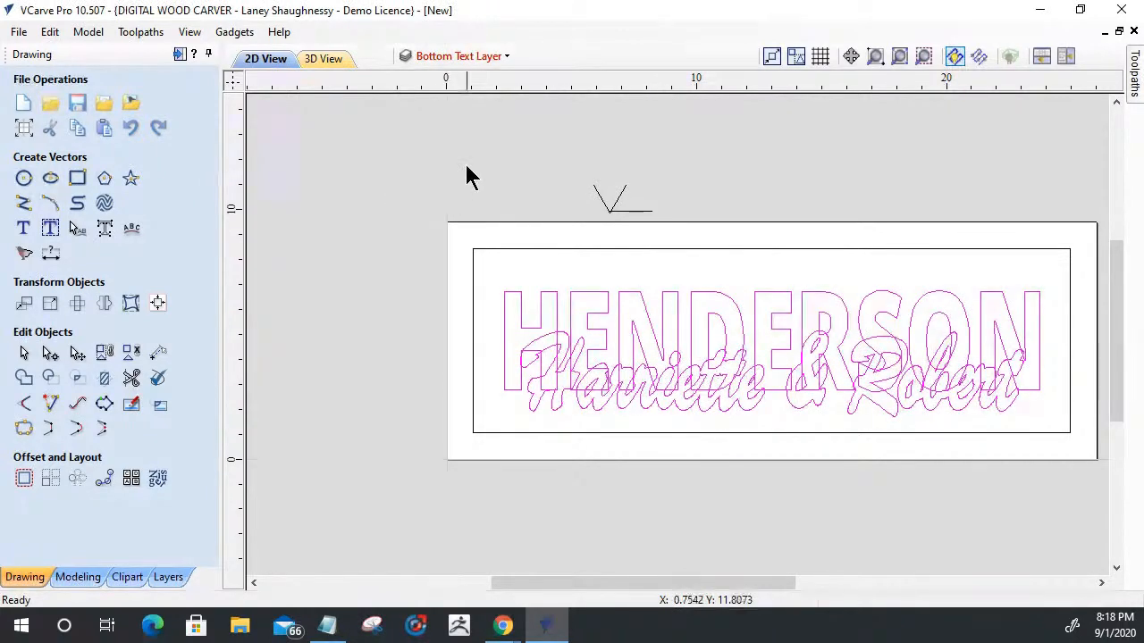
# - Make the Welded Text Layer active and visible, keeping the Bottom Text Layer hidden
pyautogui.moveTo(443, 61)
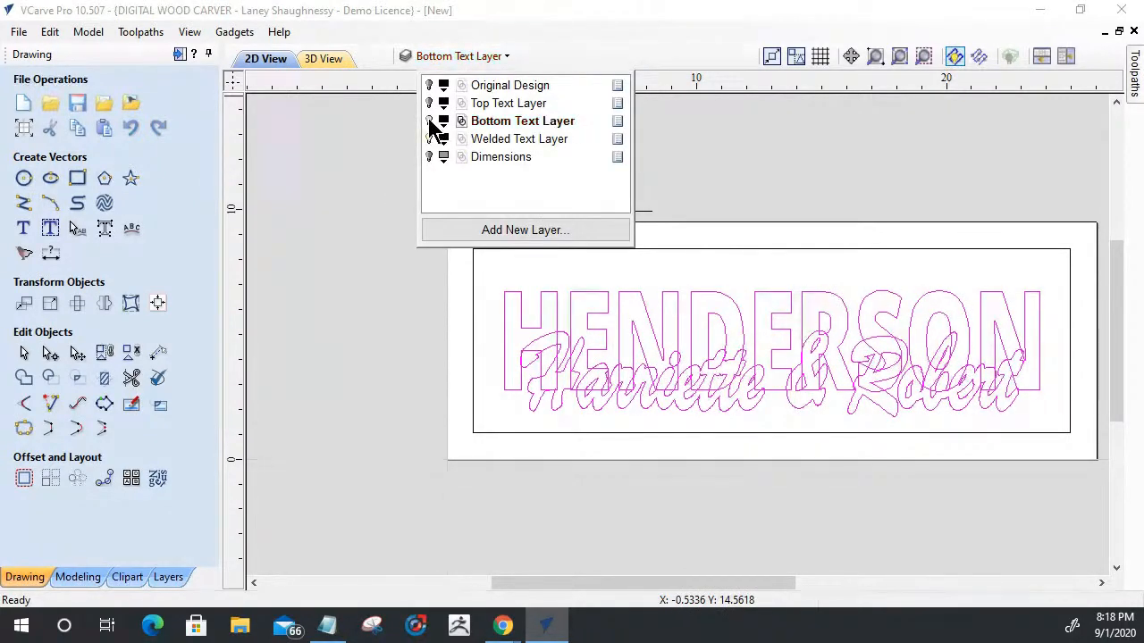
pyautogui.click(430, 139)
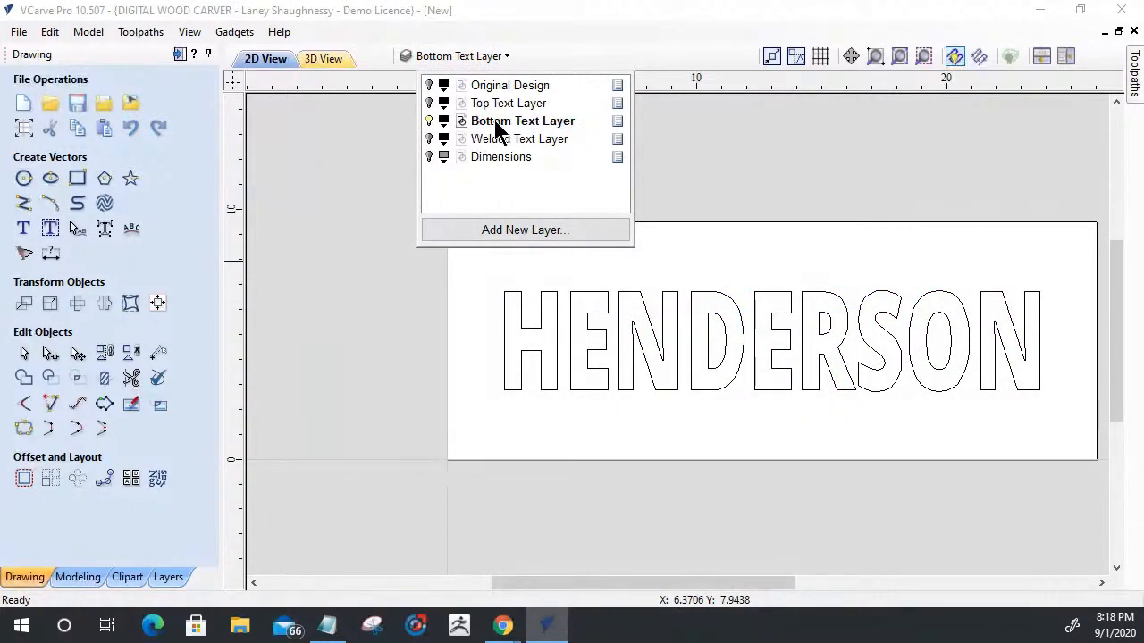
pyautogui.click(429, 120)
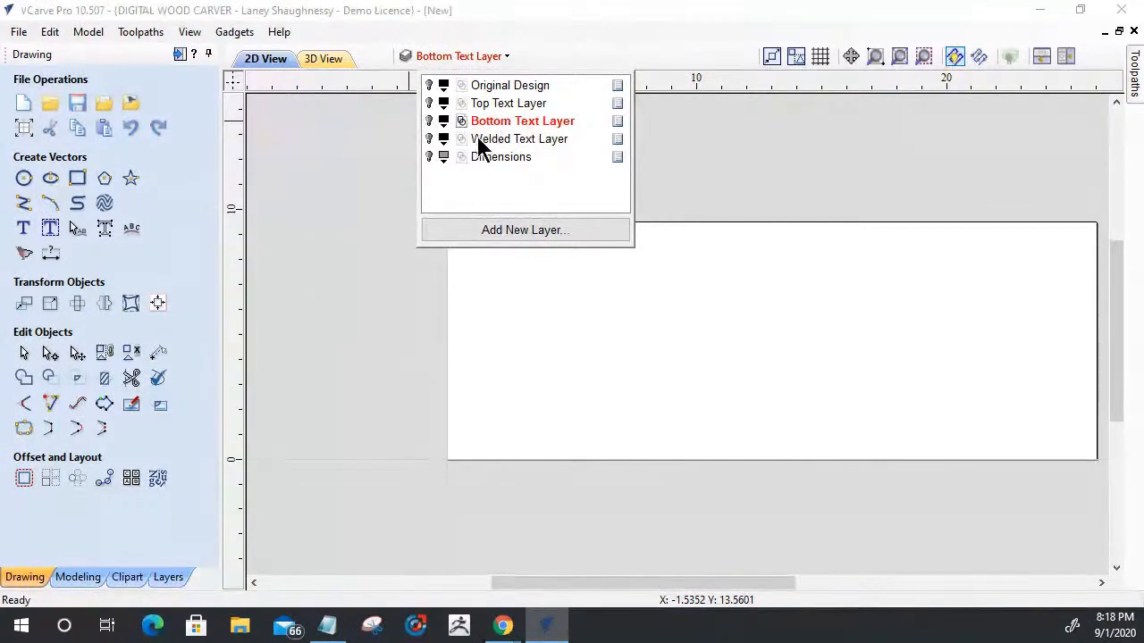
pyautogui.click(431, 140)
pyautogui.click(494, 142)
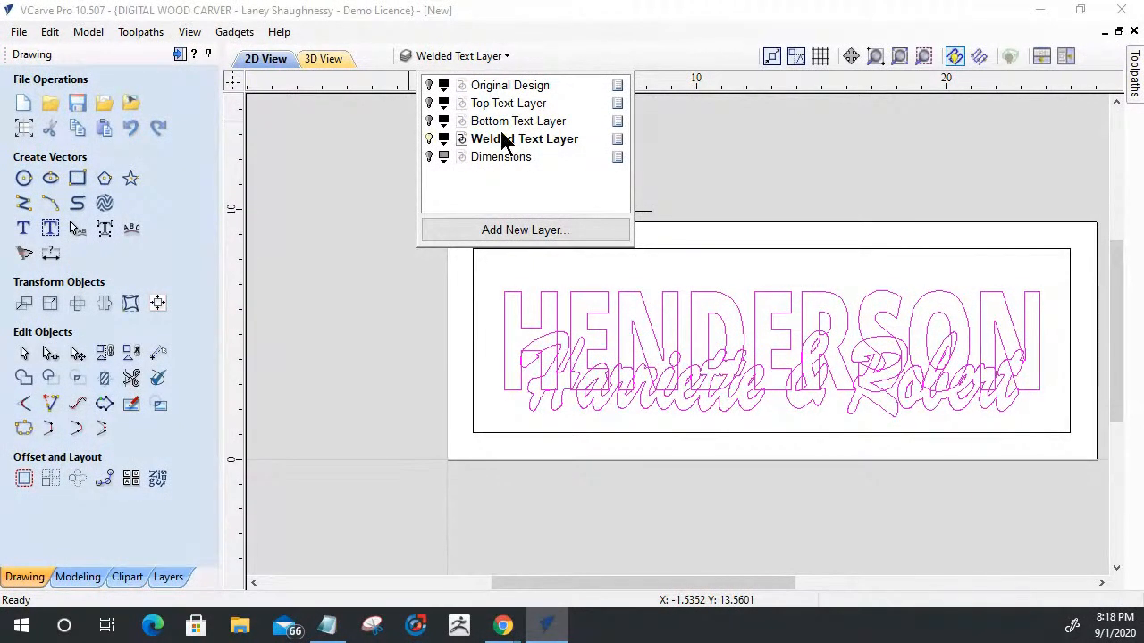
pyautogui.click(543, 284)
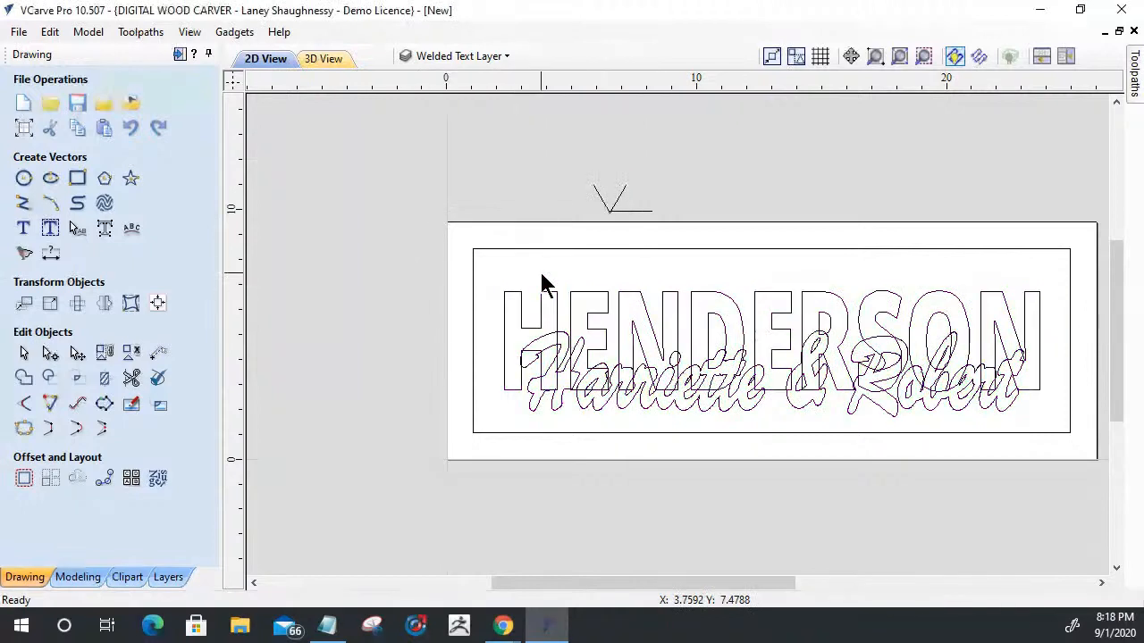
# - Weld the first-names and last-name vectors on the Welded Text Layer into one outline and inspect the result
pyautogui.click(616, 377)
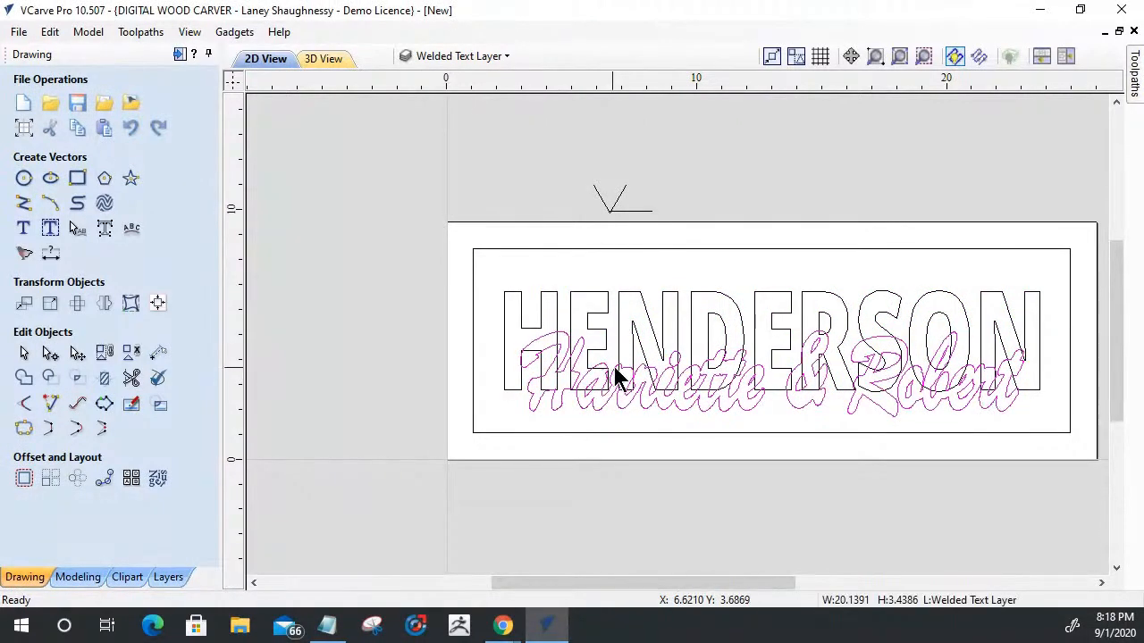
pyautogui.keyDown('shift'); pyautogui.click(624, 301); pyautogui.keyUp('shift')
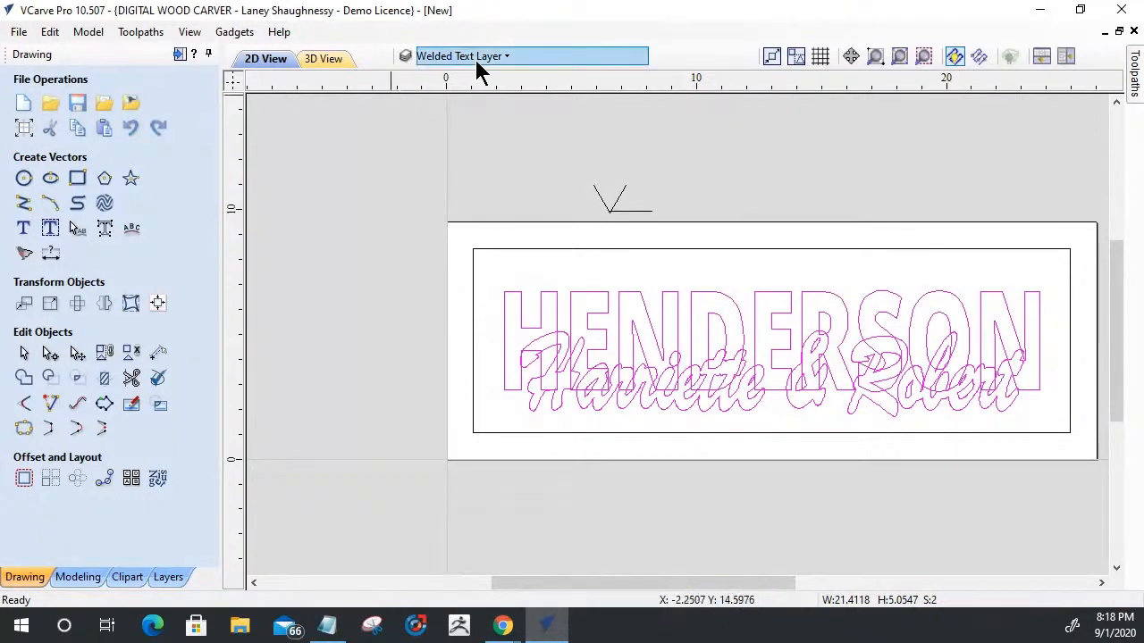
pyautogui.click(26, 380)
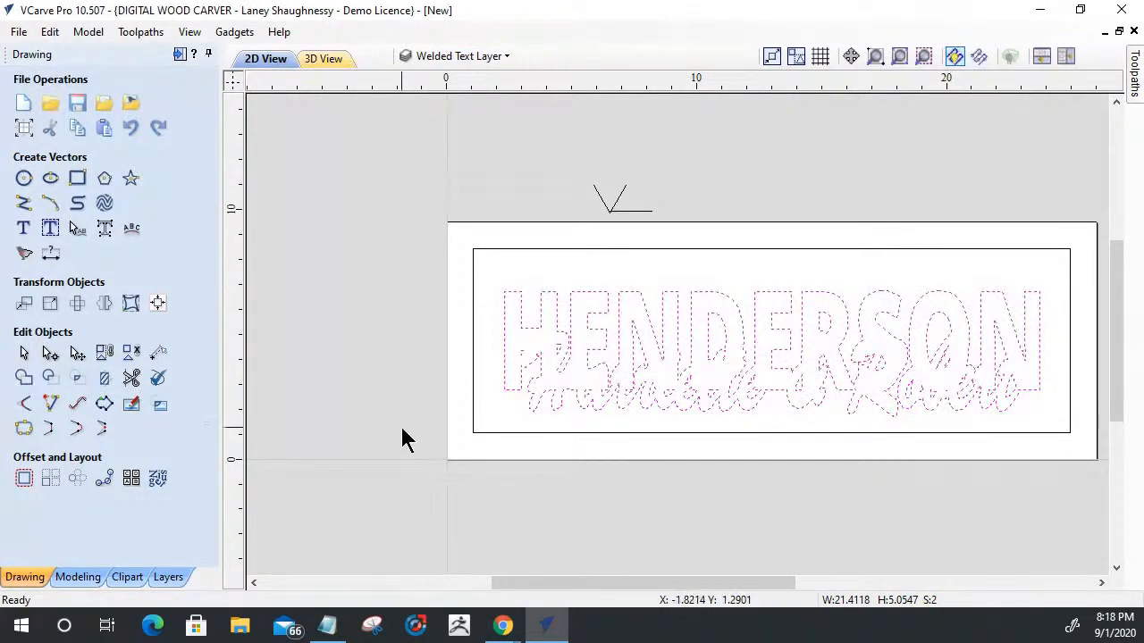
pyautogui.click(502, 460)
pyautogui.scroll(4, 907, 416)
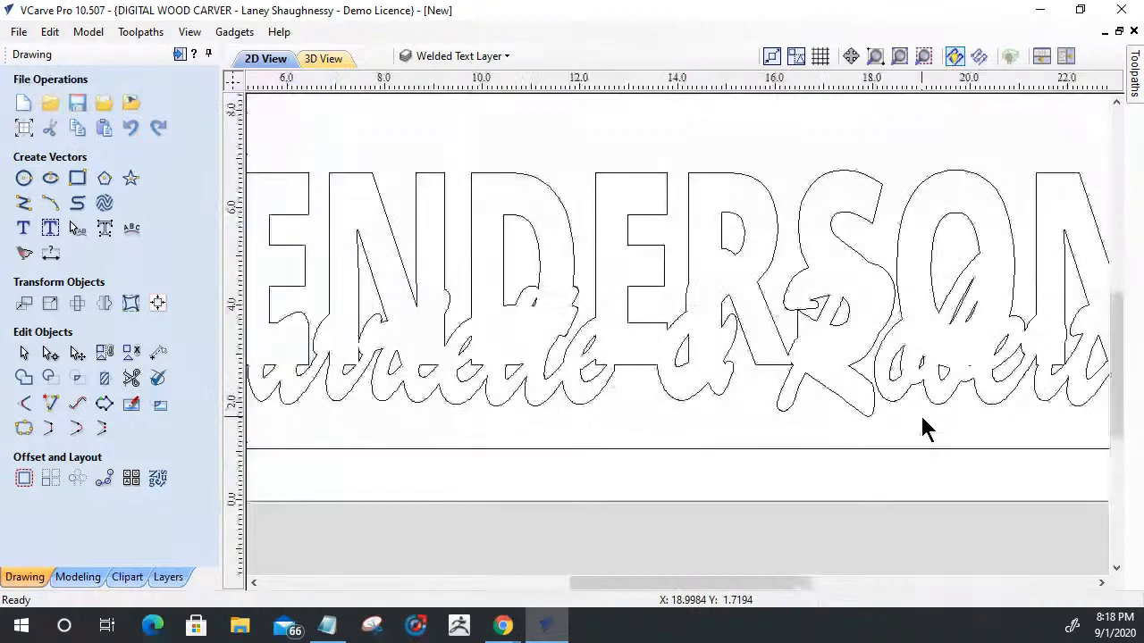
pyautogui.scroll(-2, 923, 424)
pyautogui.scroll(-3, 922, 408)
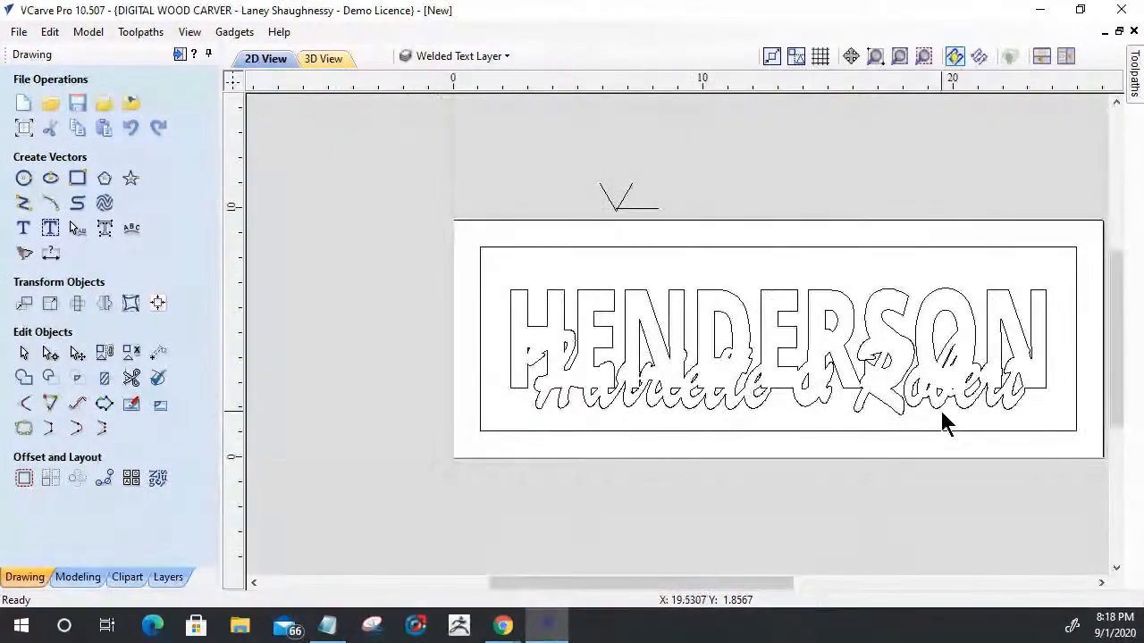
pyautogui.scroll(5, 734, 397)
pyautogui.scroll(-4, 739, 411)
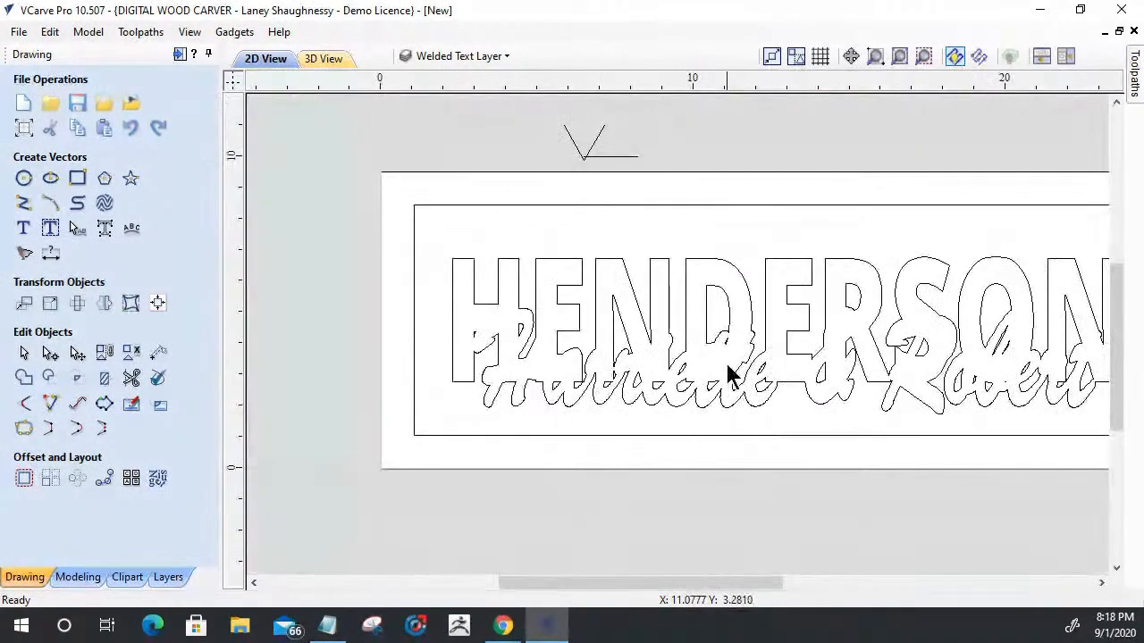
pyautogui.scroll(-2, 868, 363)
pyautogui.scroll(1, 868, 357)
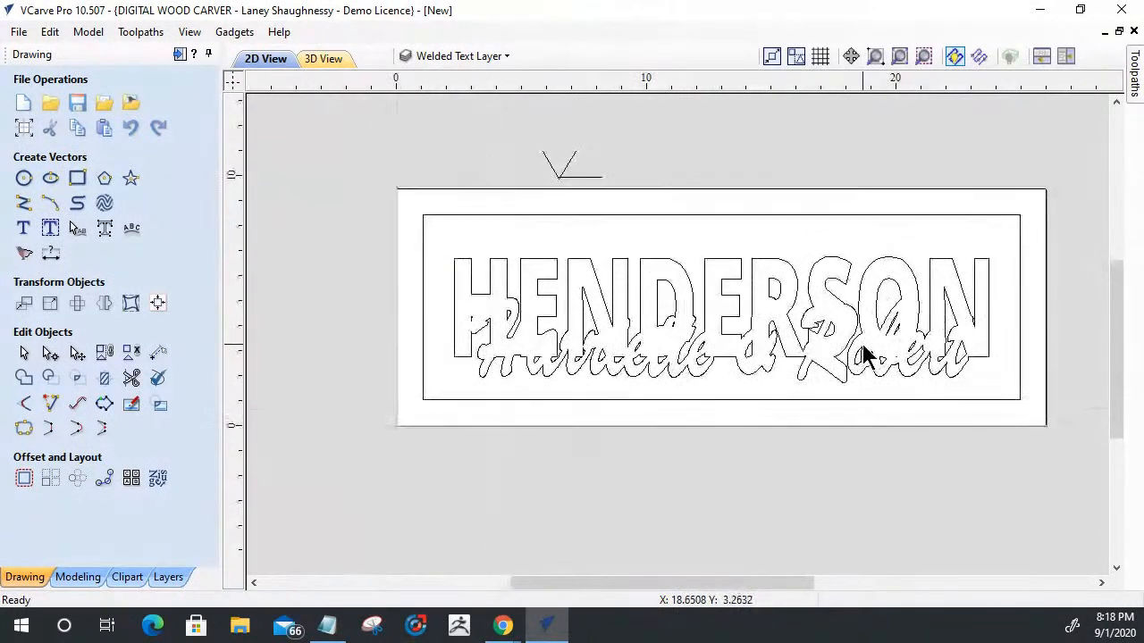
# - Show the Top Text Layer, compare its lettering and border with the welded outlines, and hide the Welded Text Layer
pyautogui.click(472, 56)
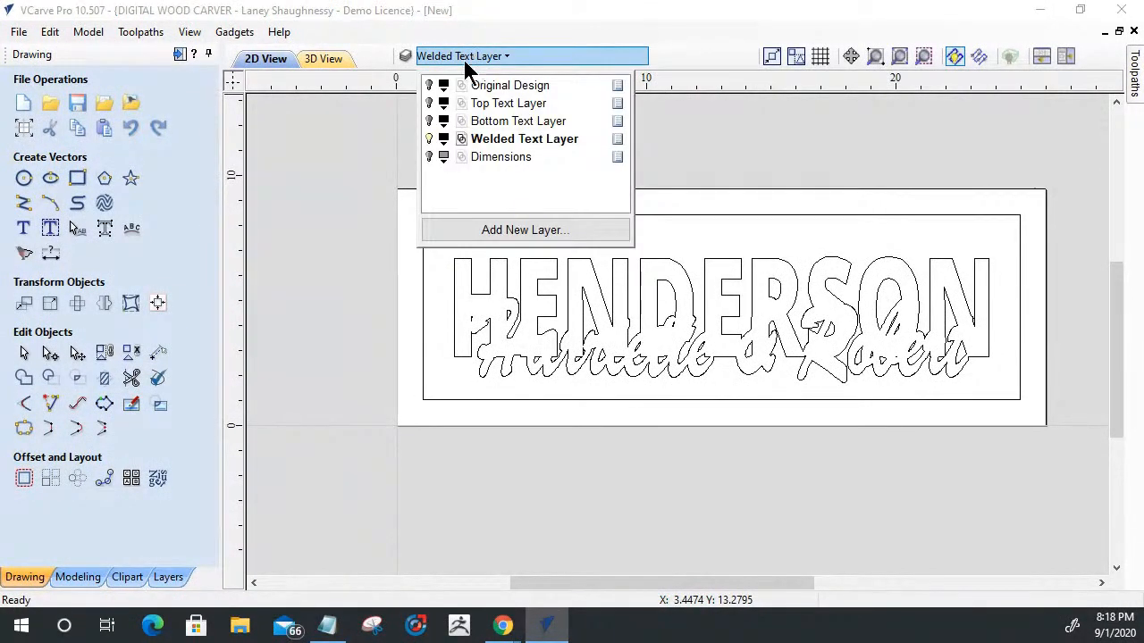
pyautogui.click(430, 103)
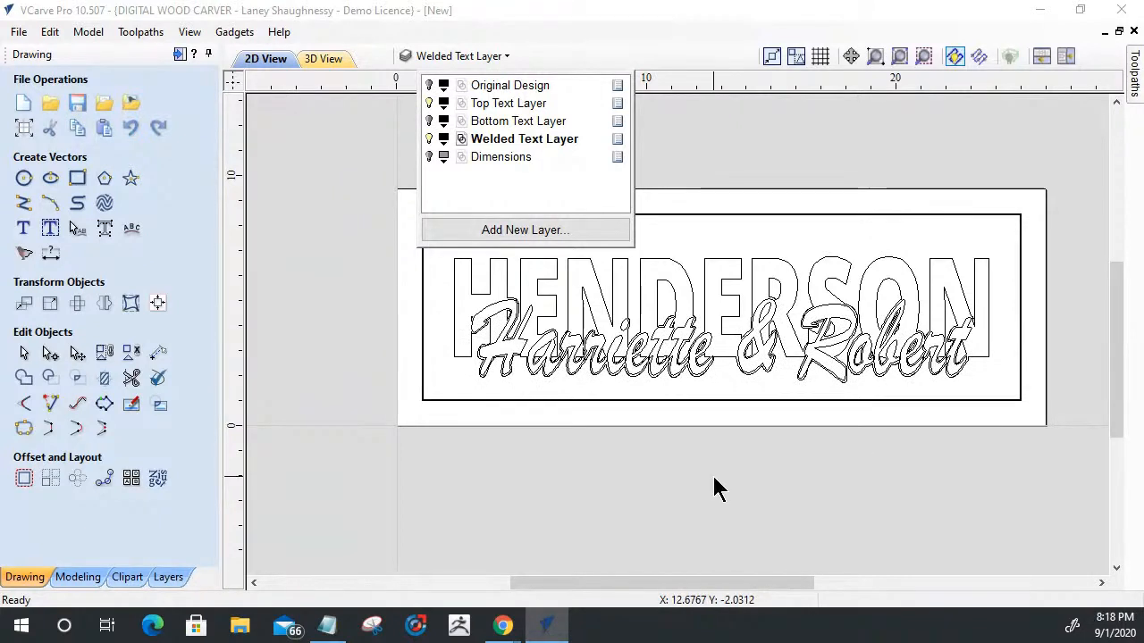
pyautogui.click(429, 138)
pyautogui.click(429, 139)
pyautogui.scroll(3, 728, 307)
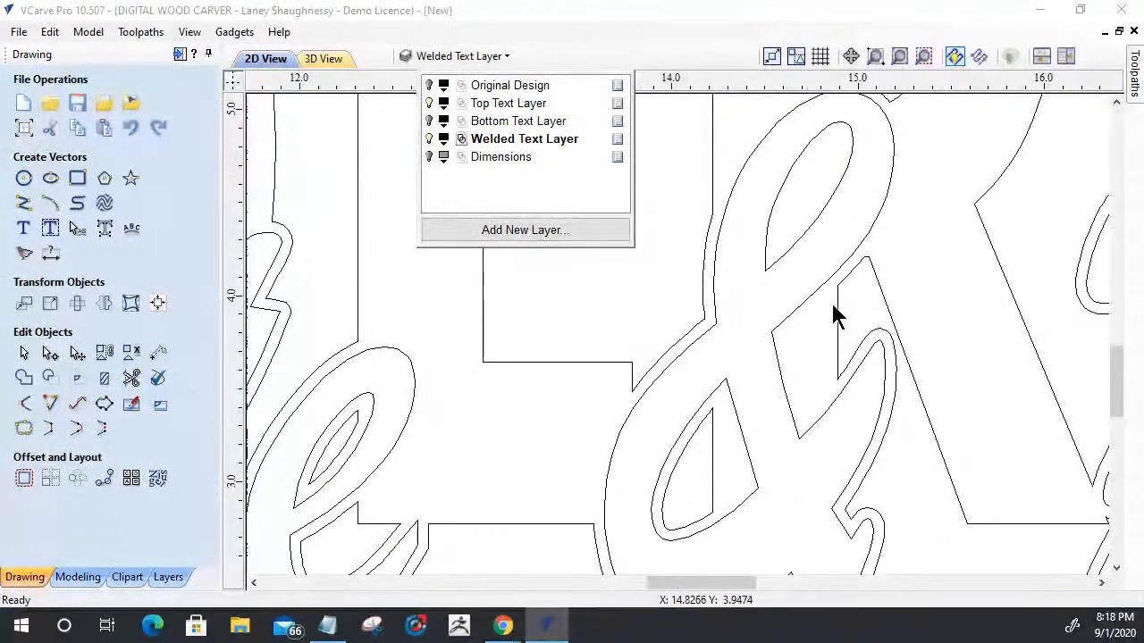
pyautogui.scroll(-5, 581, 438)
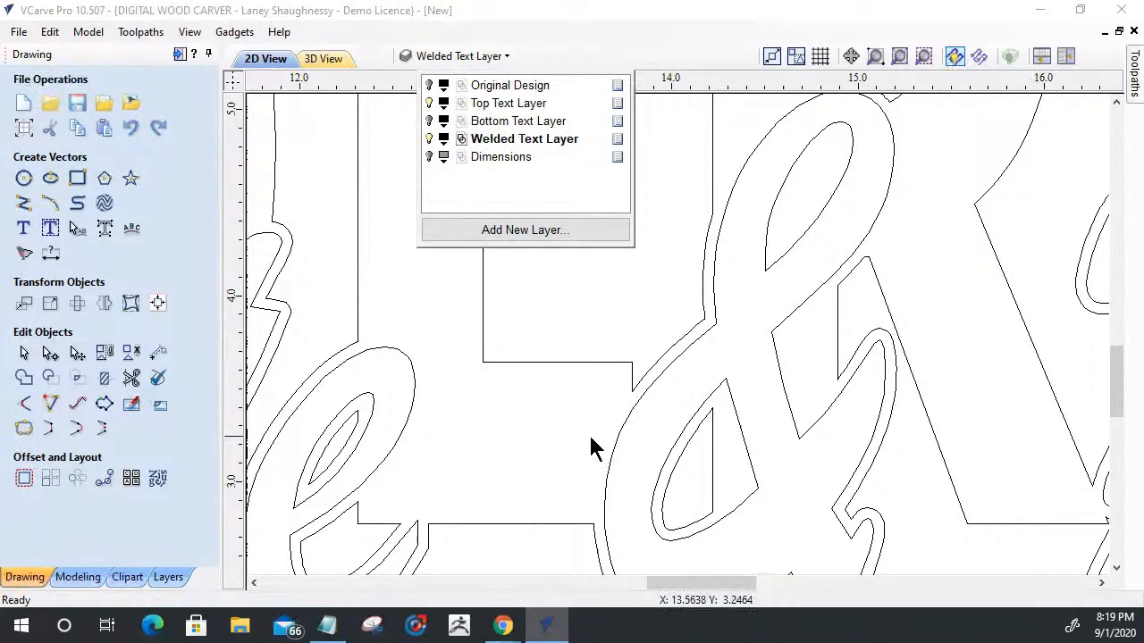
pyautogui.scroll(2, 816, 294)
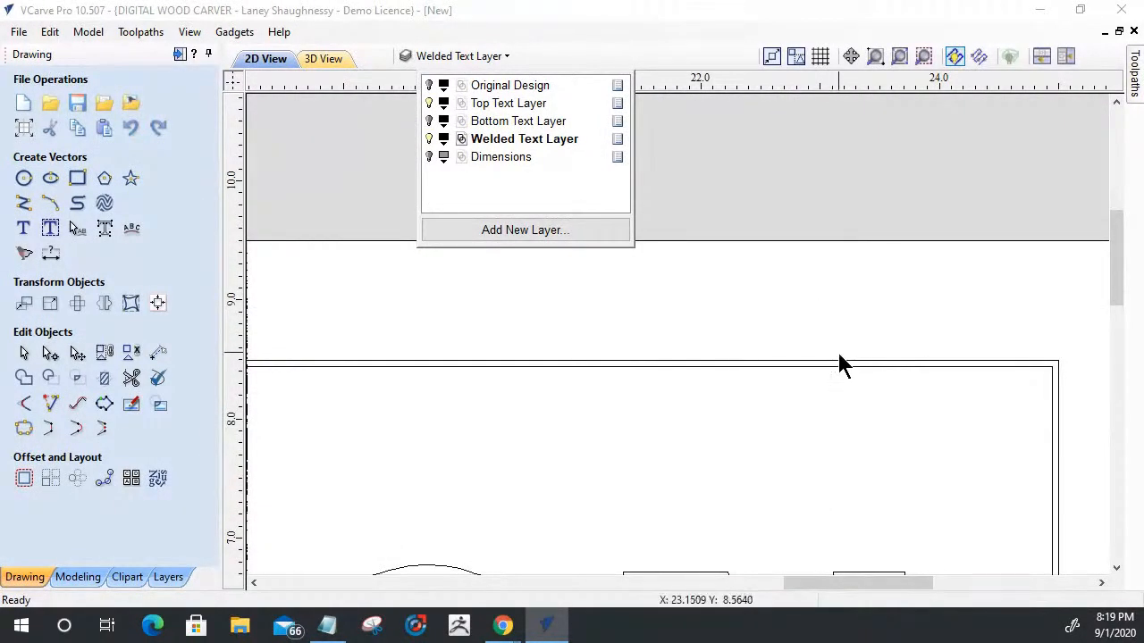
pyautogui.scroll(-1, 969, 369)
pyautogui.scroll(-3, 974, 379)
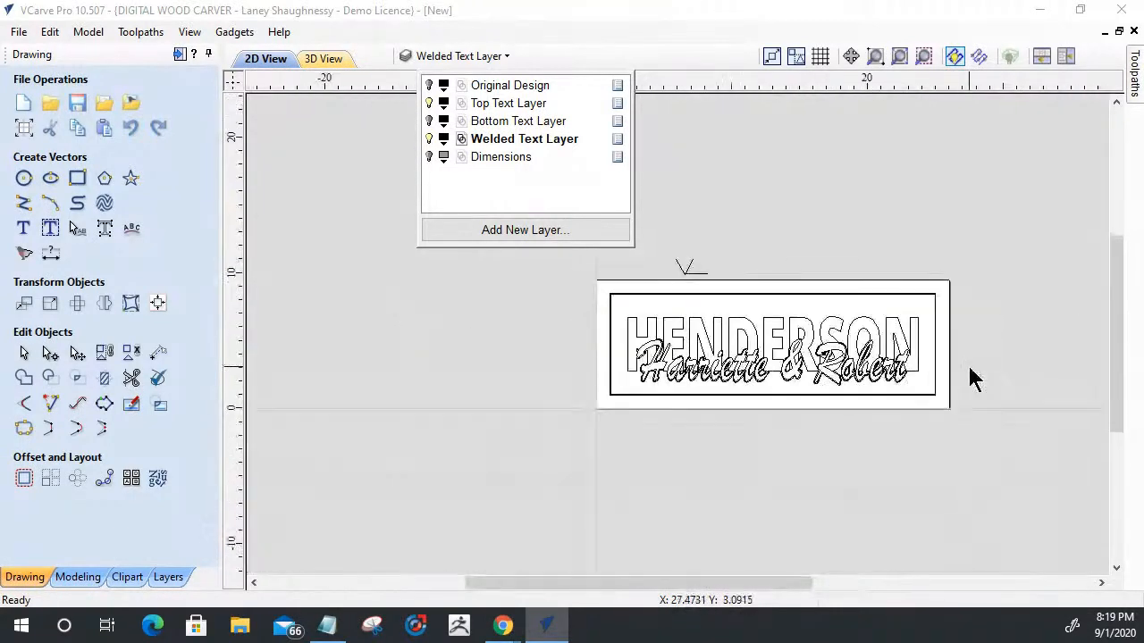
pyautogui.click(428, 140)
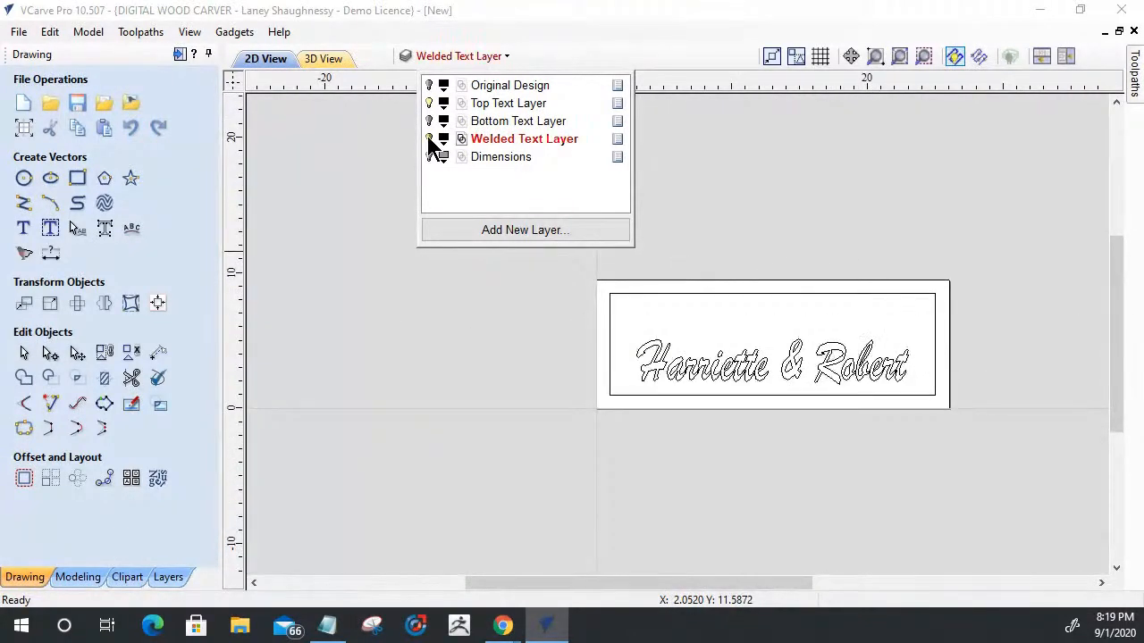
# - Start a V-Carve / Engraving toolpath with the Top Text Layer active and a flat depth of 0.1 inches
pyautogui.click(179, 55)
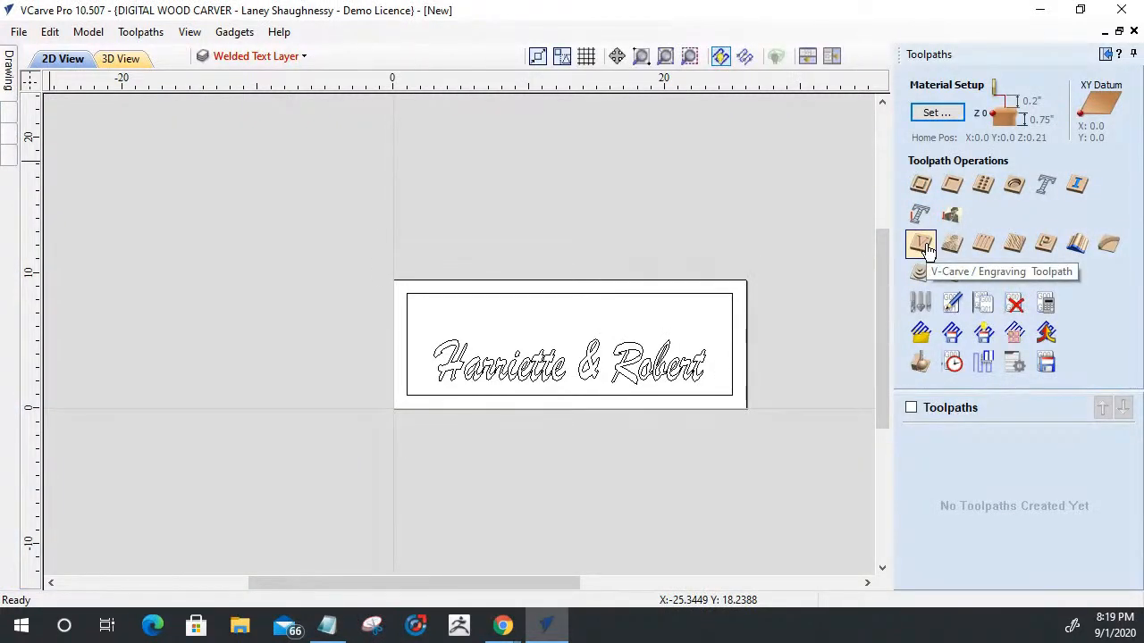
pyautogui.click(921, 243)
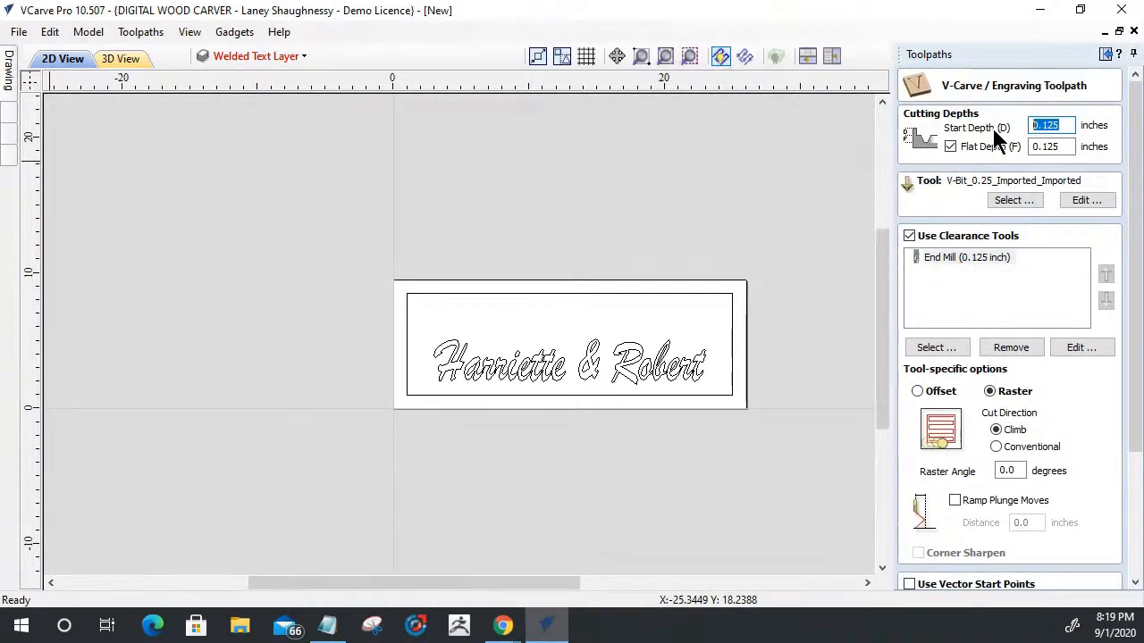
pyautogui.click(230, 55)
pyautogui.click(279, 104)
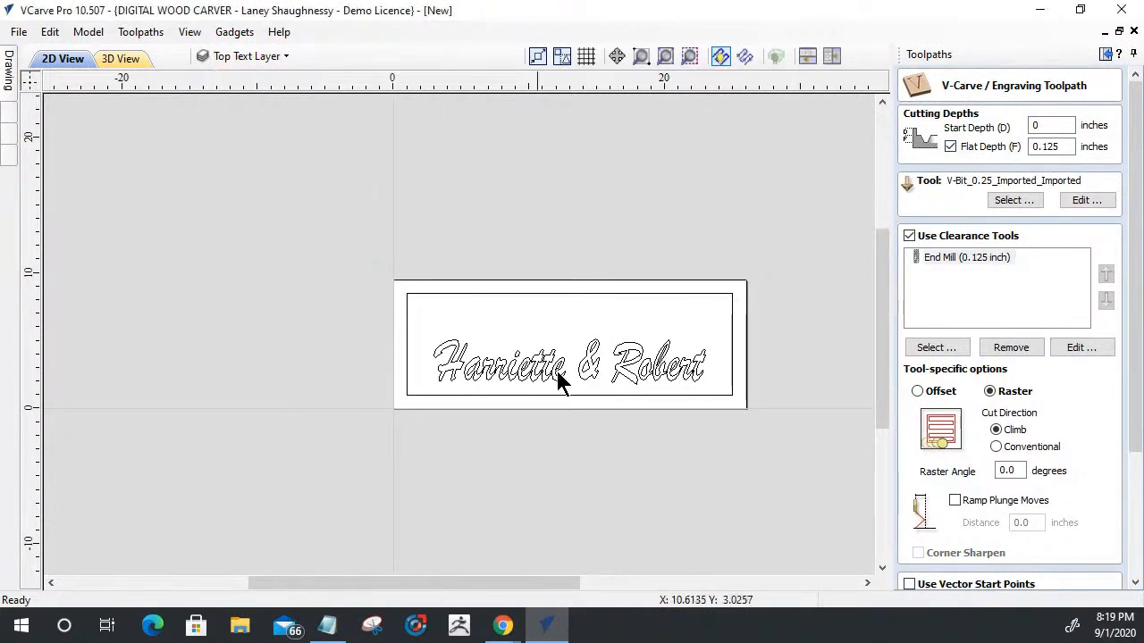
pyautogui.doubleClick(1063, 148)
pyautogui.write('0.')
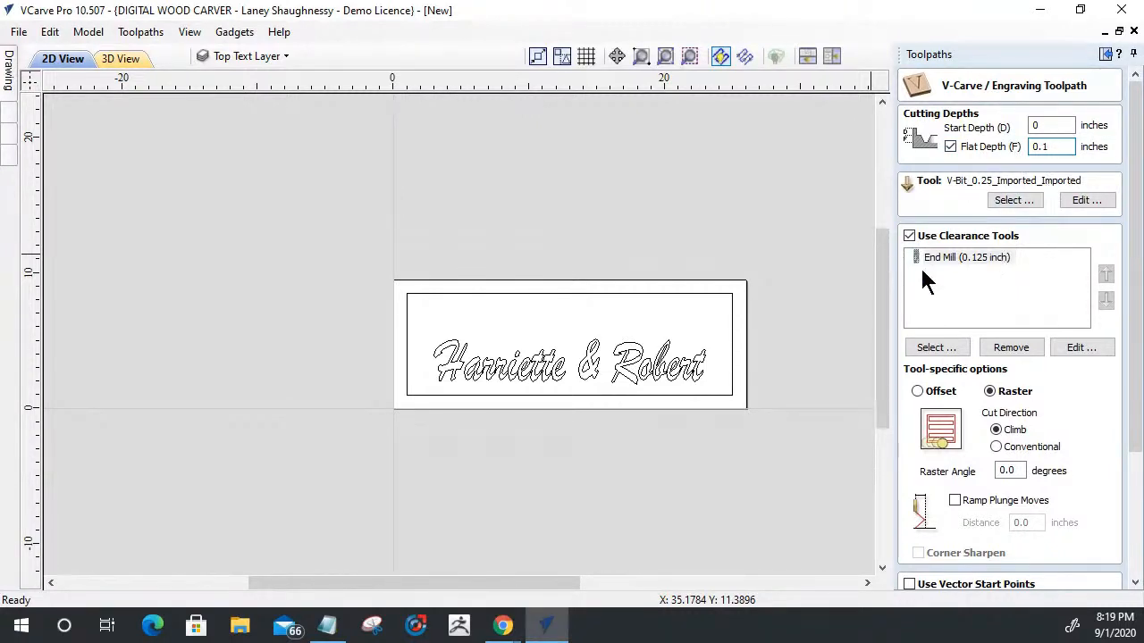
# - Select only the first-names text on the Top Text Layer and weld its overlapping letters, replacing the original text objects
pyautogui.click(661, 366)
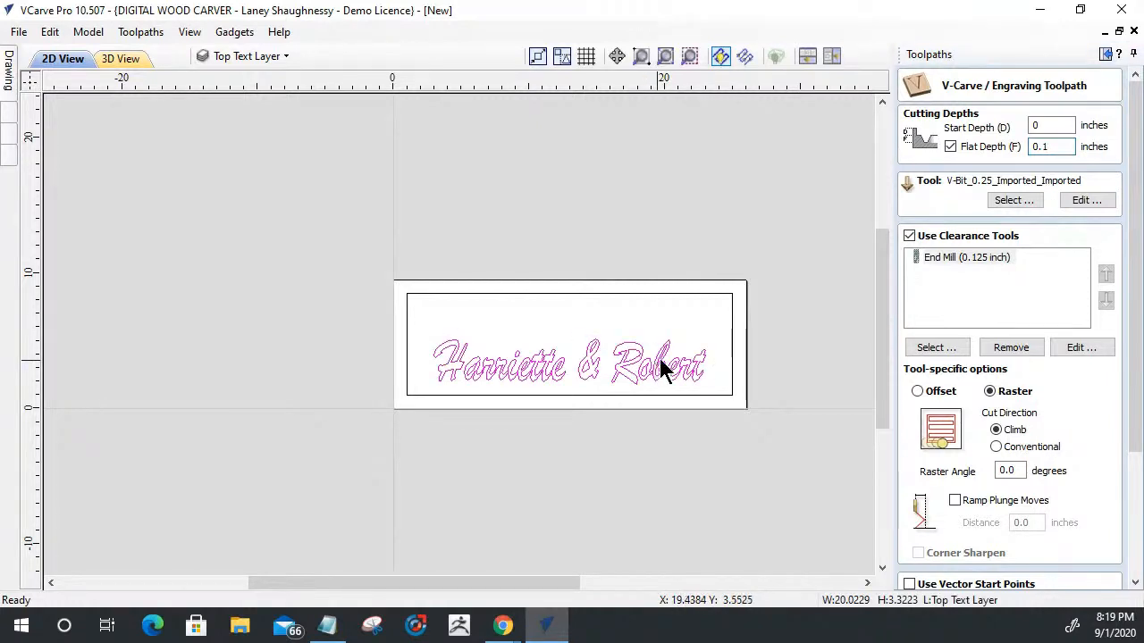
pyautogui.keyDown('shift'); pyautogui.click(694, 294); pyautogui.keyUp('shift')
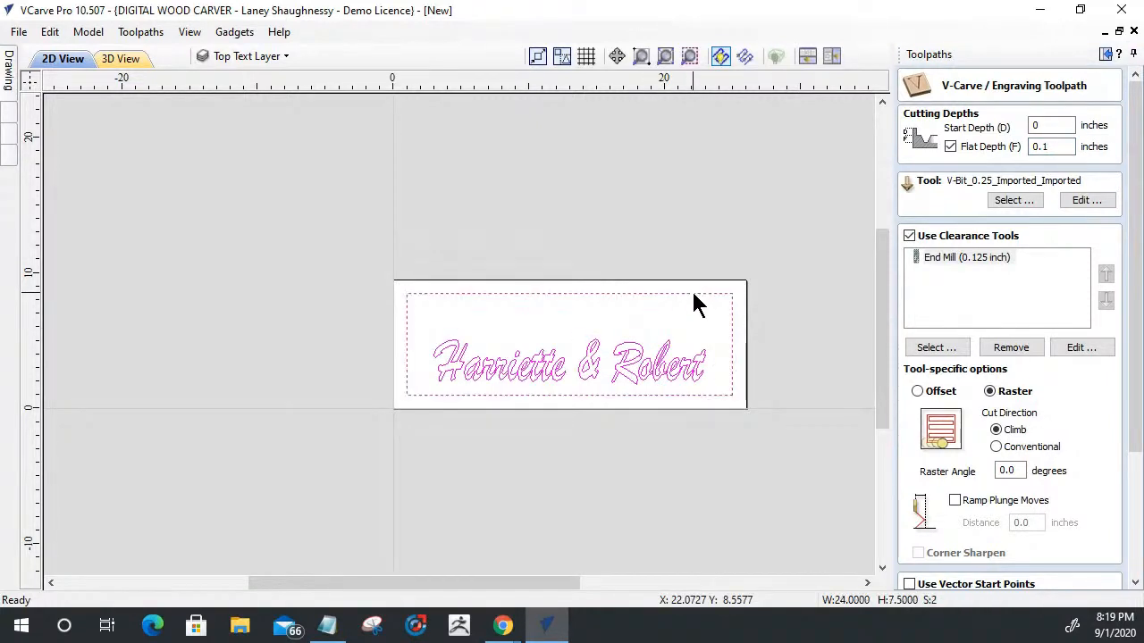
pyautogui.click(530, 334)
pyautogui.click(514, 375)
pyautogui.scroll(5, 516, 378)
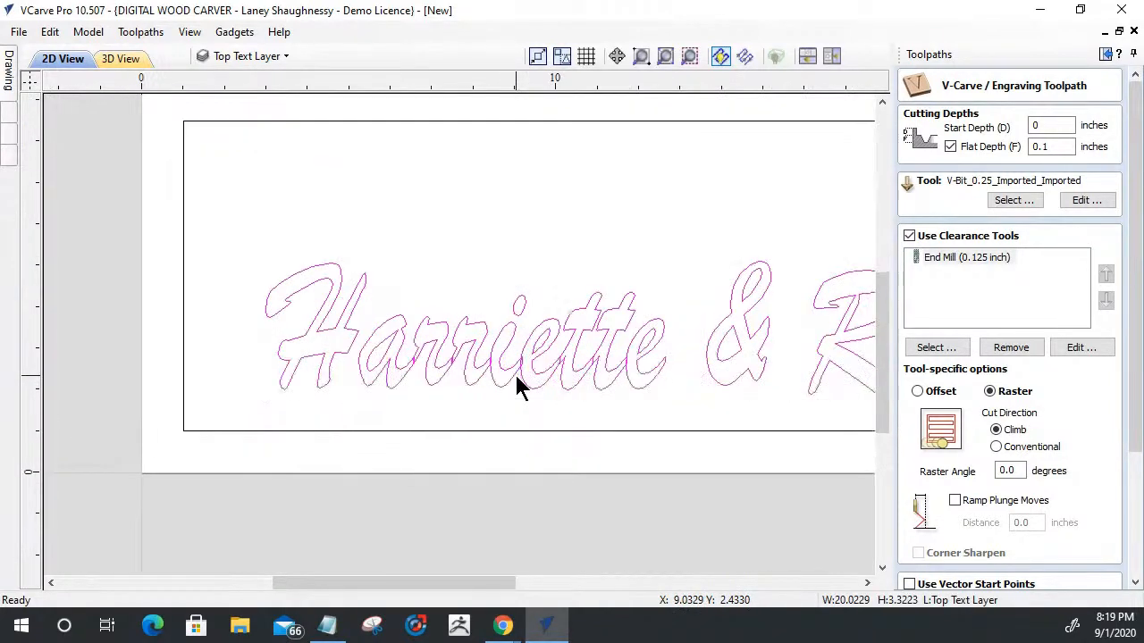
pyautogui.scroll(-5, 517, 378)
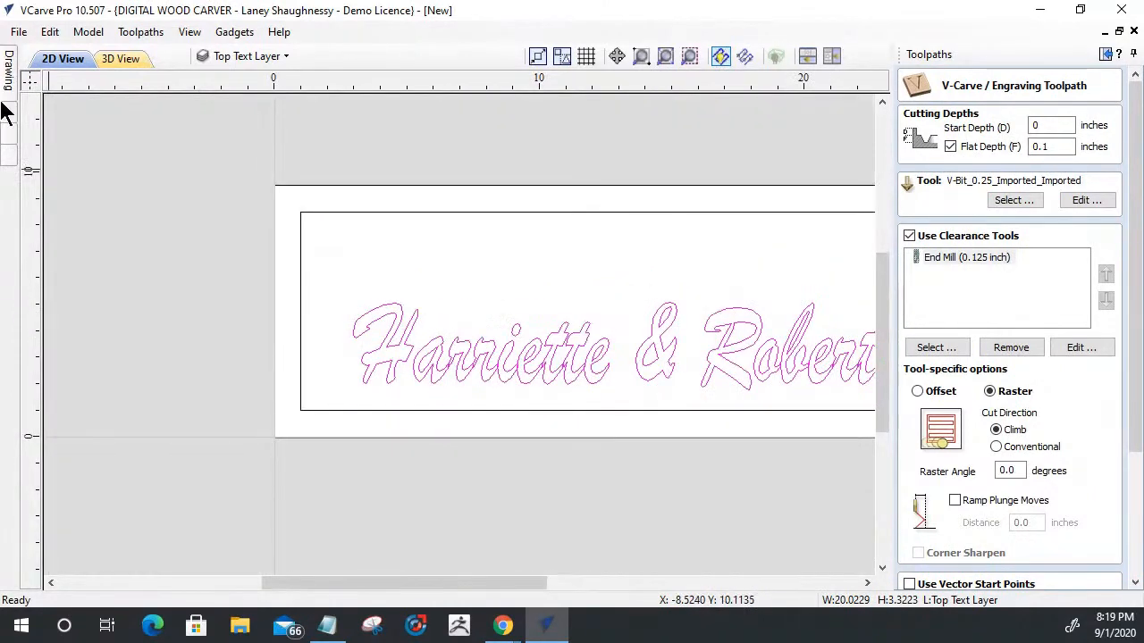
pyautogui.moveTo(10, 72)
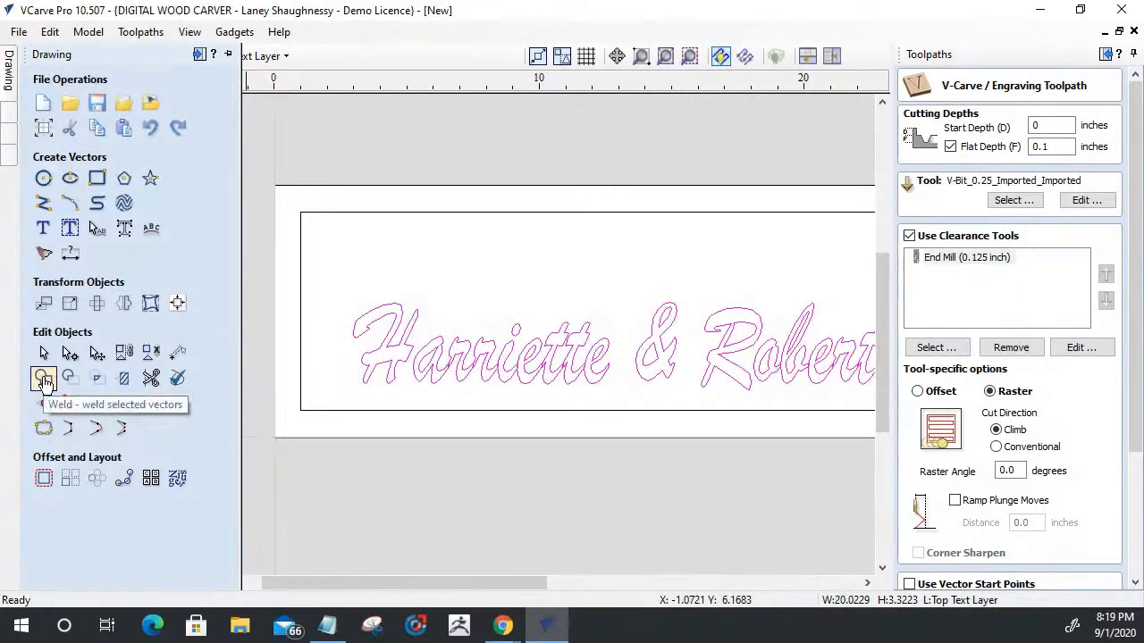
pyautogui.click(42, 381)
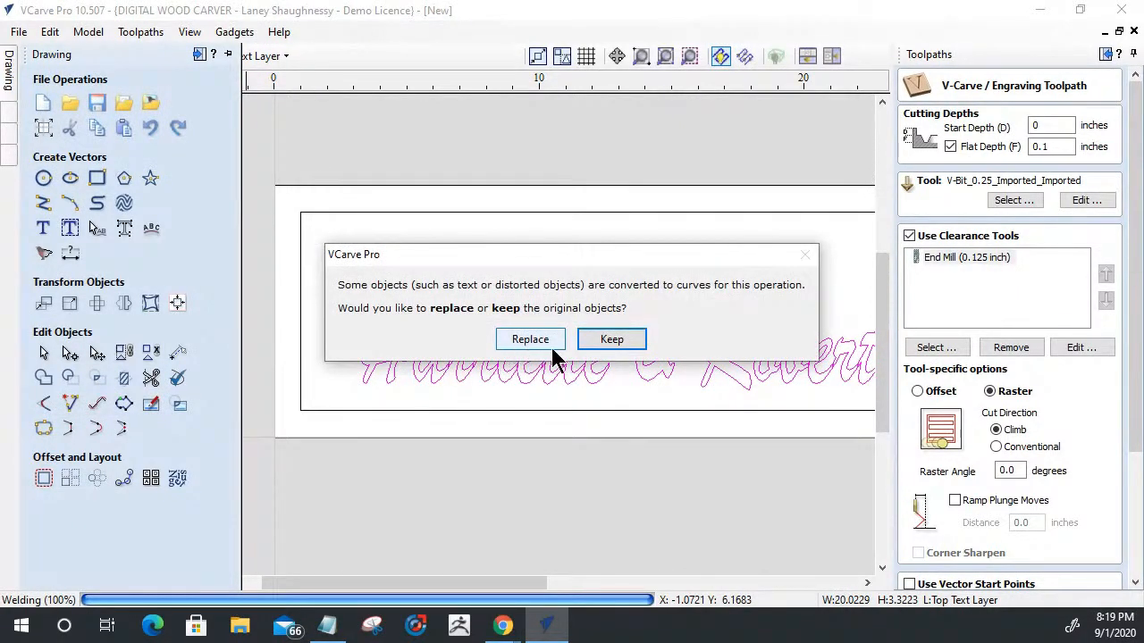
pyautogui.click(525, 343)
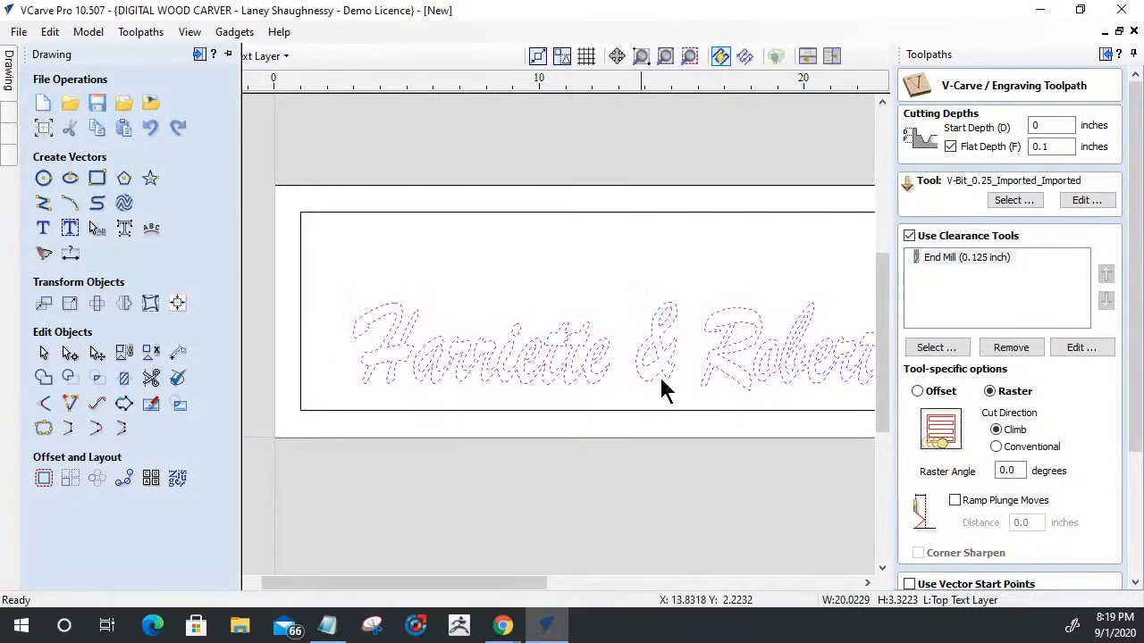
# - Inspect the welded first-names lettering in the sign and check which layers are visible
pyautogui.click(644, 243)
pyautogui.scroll(-3, 355, 352)
pyautogui.moveTo(341, 320); pyautogui.dragTo(676, 403)
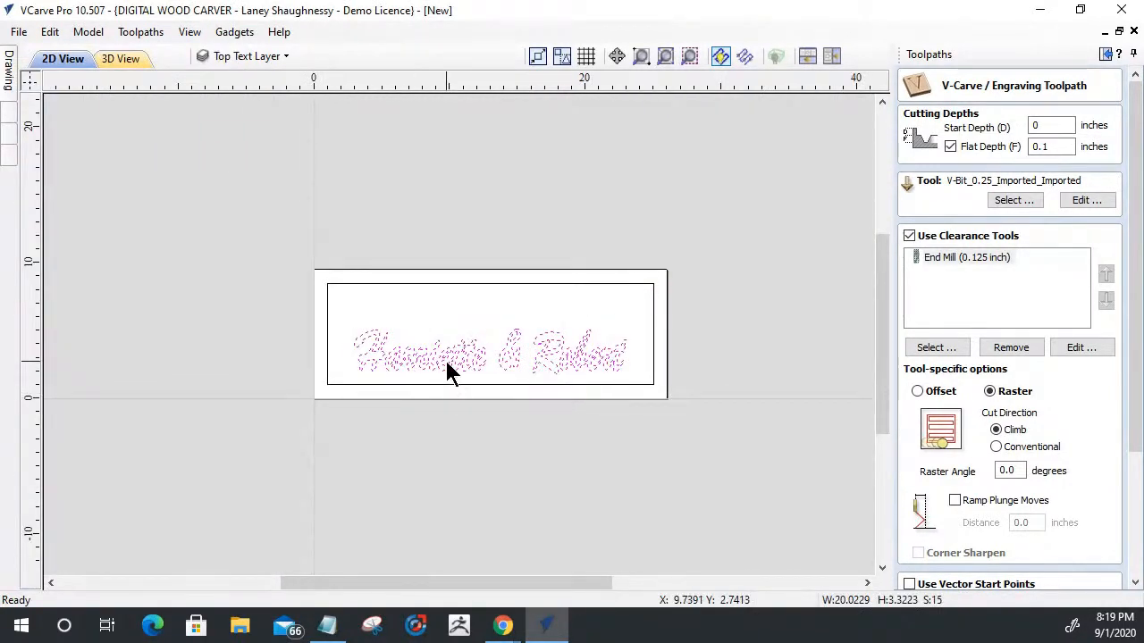
pyautogui.rightClick(449, 371)
pyautogui.click(506, 367)
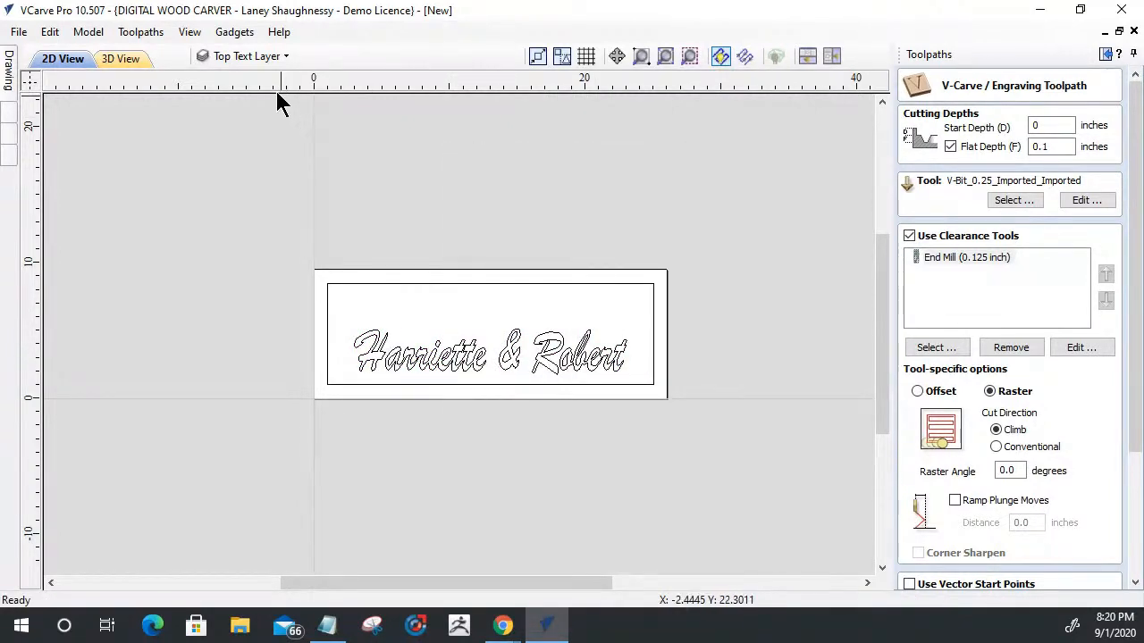
pyautogui.click(284, 56)
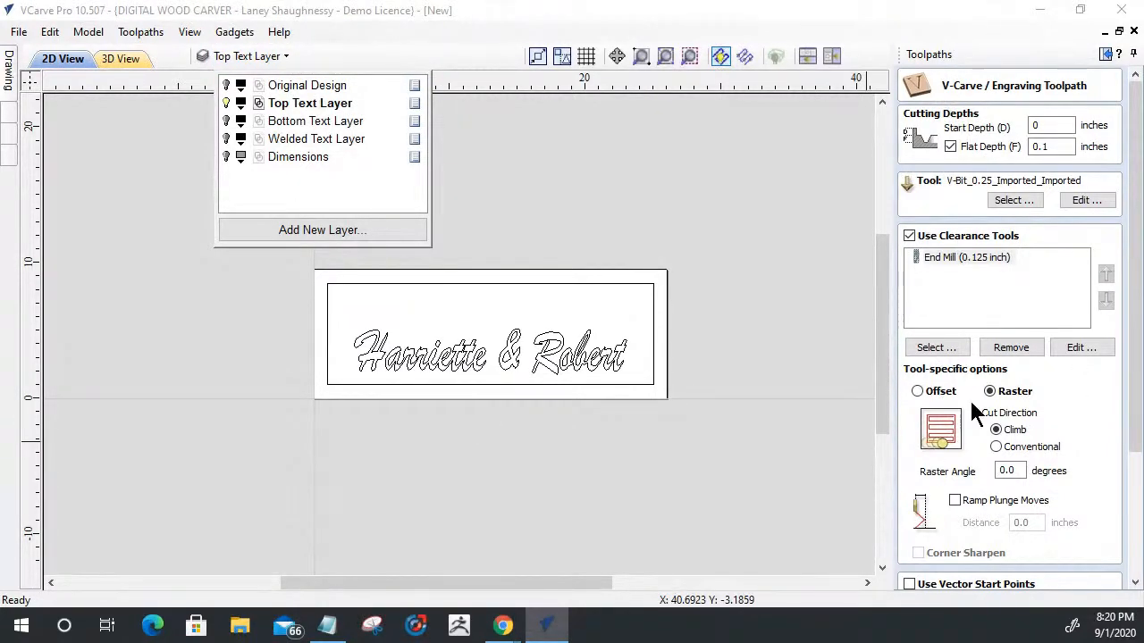
pyautogui.click(152, 278)
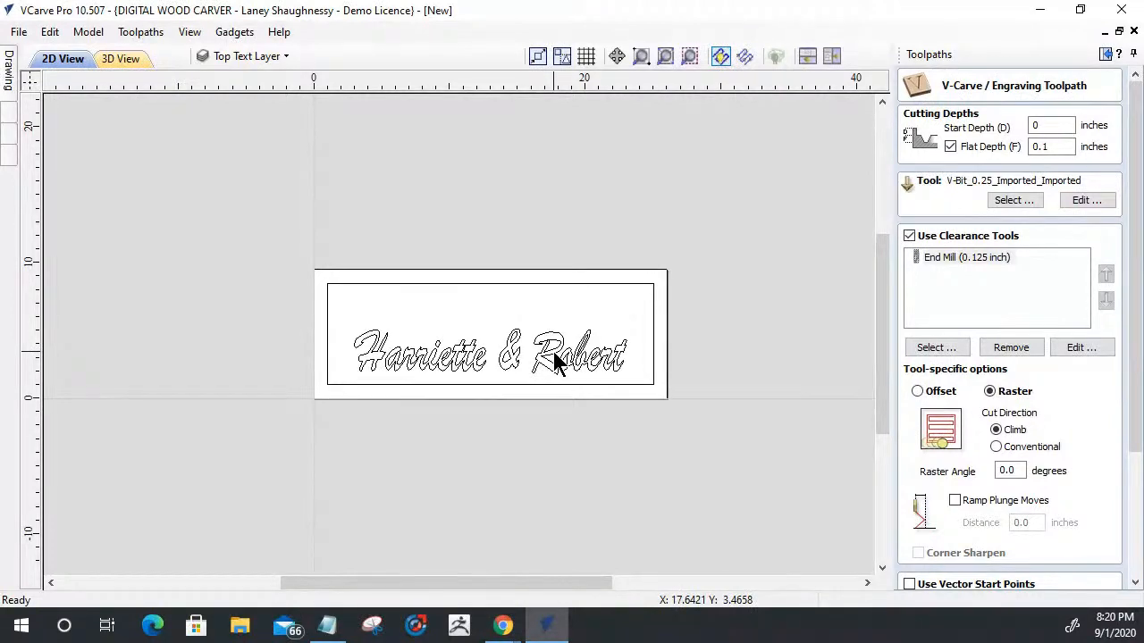
# - Select the welded first-names lettering with its rectangular border and calculate the V-Carve toolpath under the name TopText_
pyautogui.scroll(3, 417, 327)
pyautogui.scroll(-1, 399, 317)
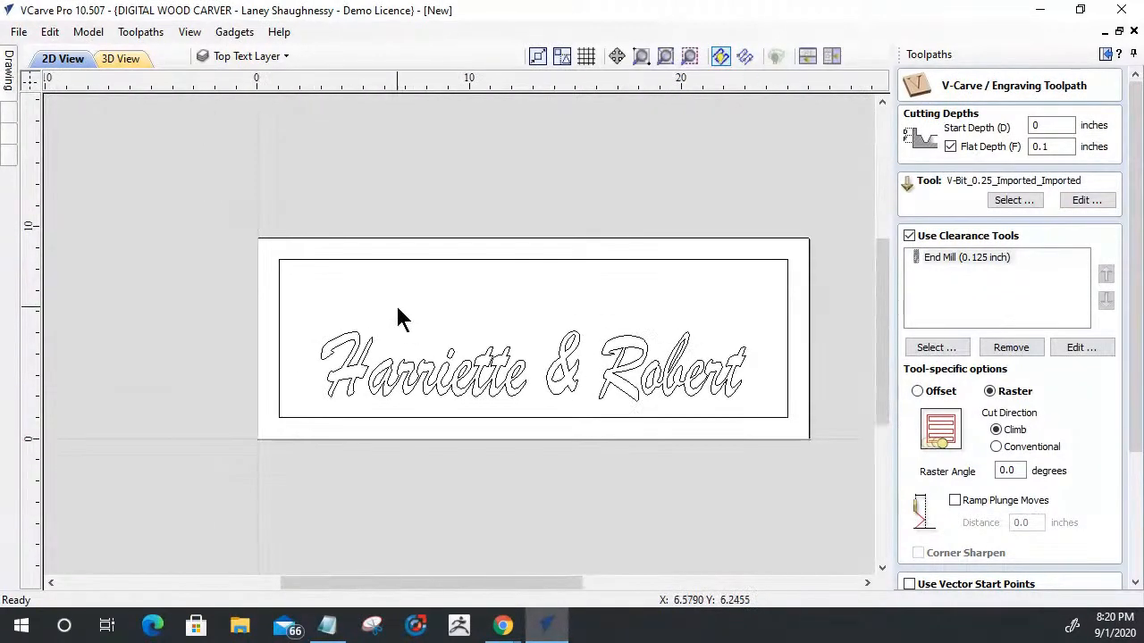
pyautogui.moveTo(285, 302); pyautogui.dragTo(777, 421)
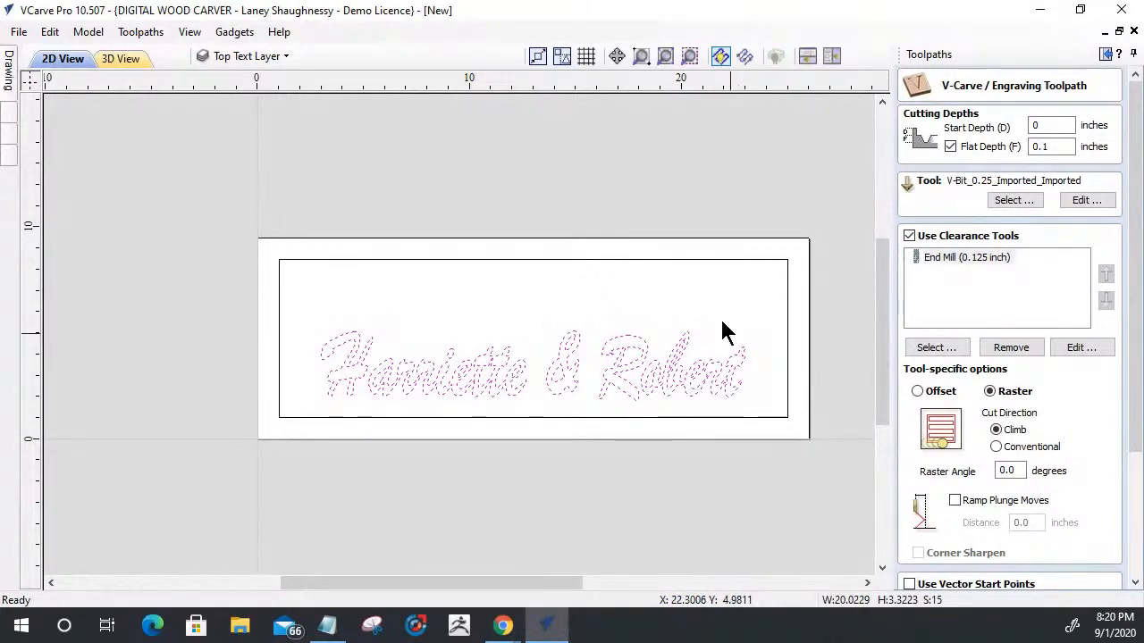
pyautogui.keyDown('shift'); pyautogui.click(629, 260); pyautogui.keyUp('shift')
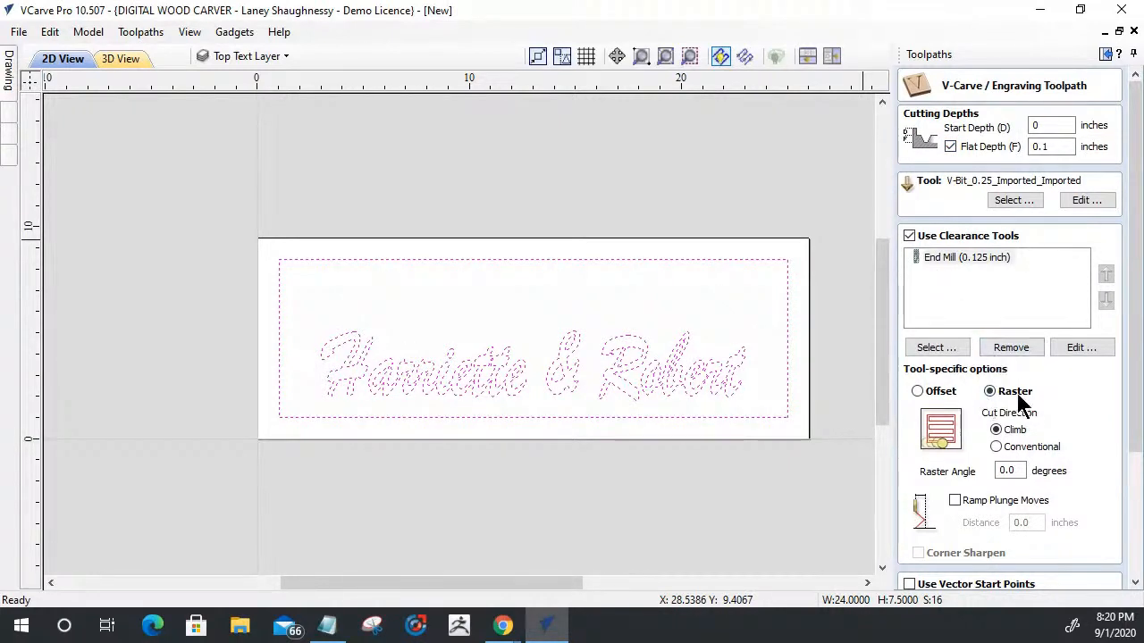
pyautogui.moveTo(1133, 429); pyautogui.dragTo(1131, 545)
pyautogui.moveTo(1014, 536); pyautogui.dragTo(871, 534)
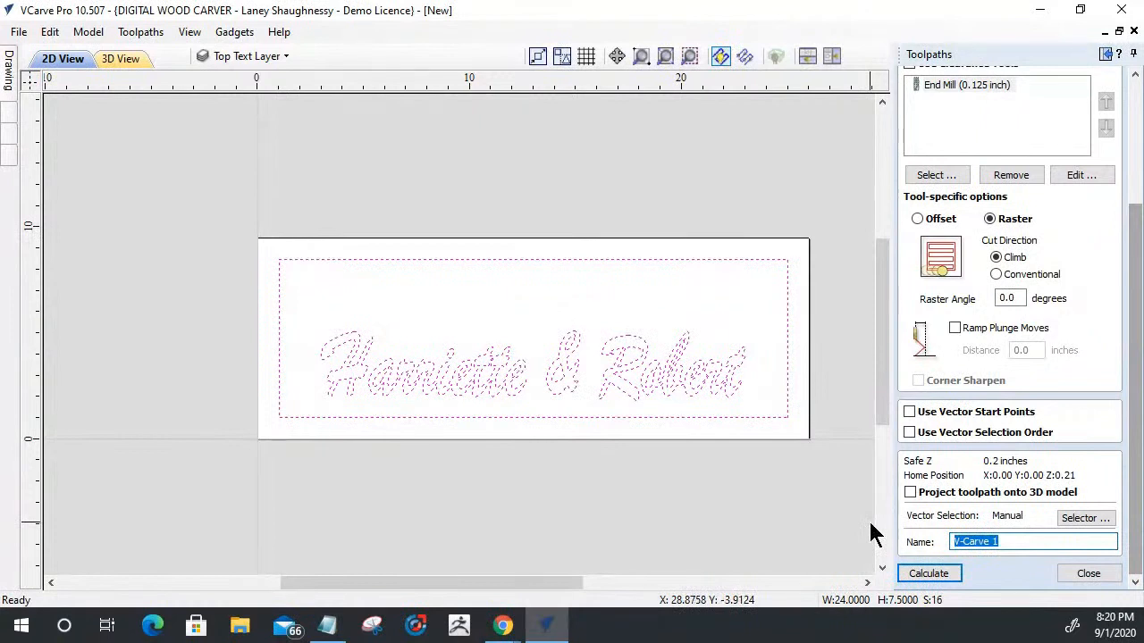
pyautogui.write('TopText_')
pyautogui.click(924, 574)
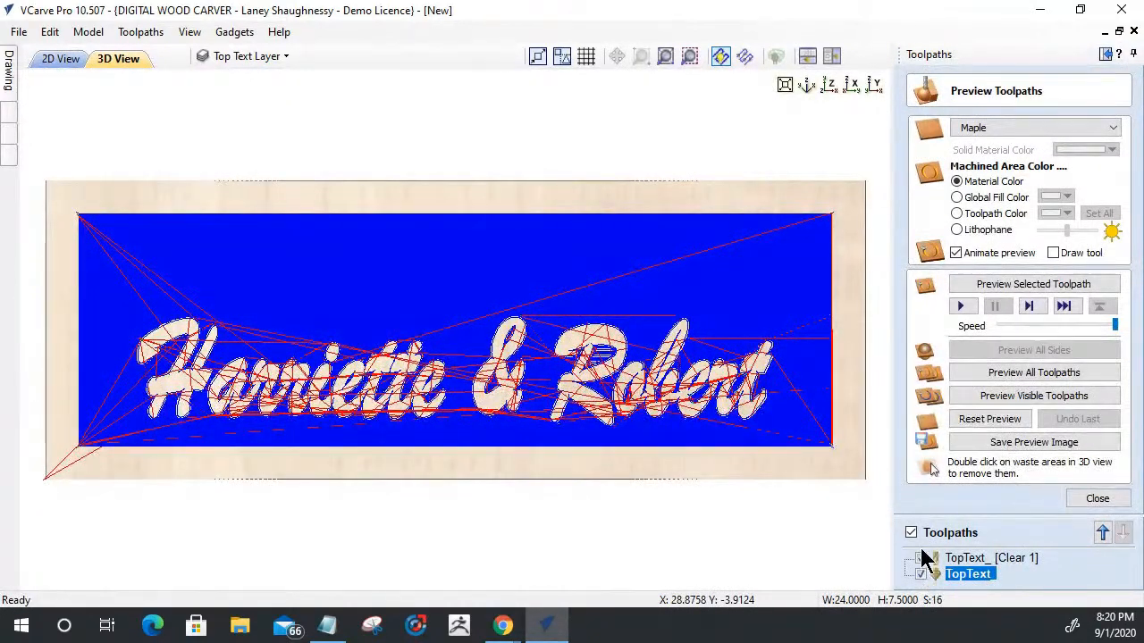
pyautogui.click(1097, 498)
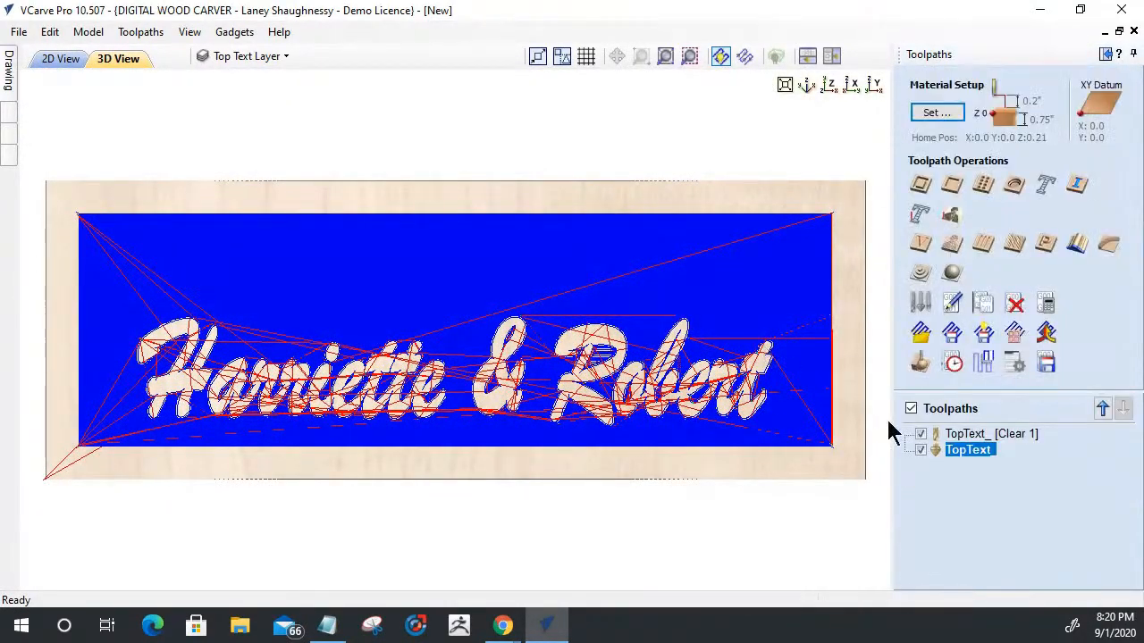
# - Reopen the TopText_ toolpath, add the 0.25-inch End Mill as a clearance tool, and set its clearing strategy to Raster
pyautogui.click(970, 436)
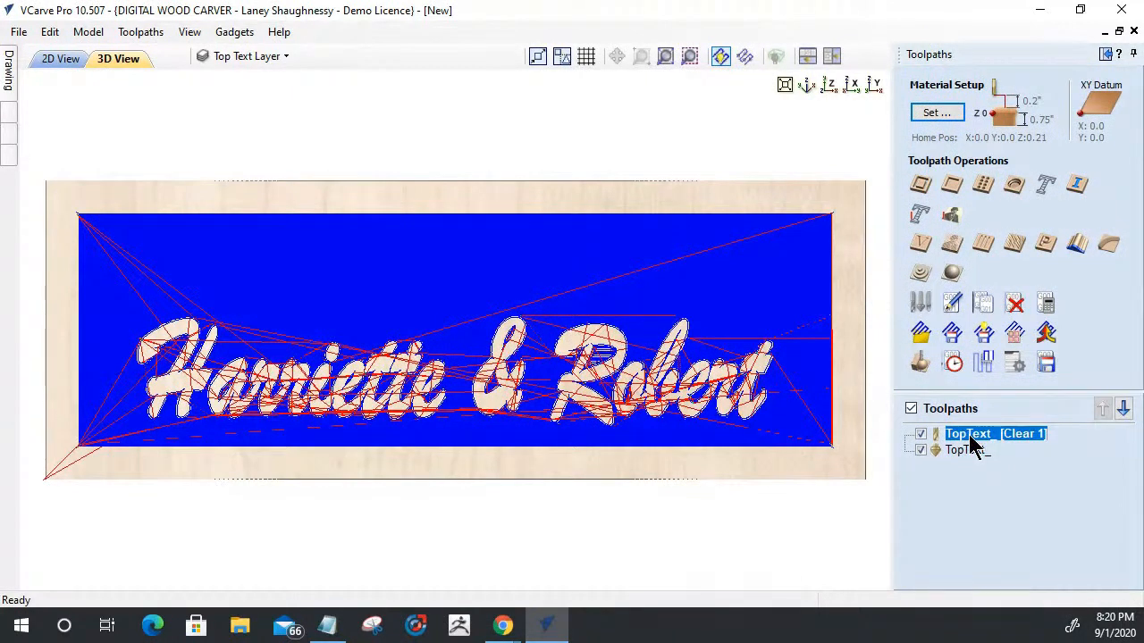
pyautogui.doubleClick(970, 438)
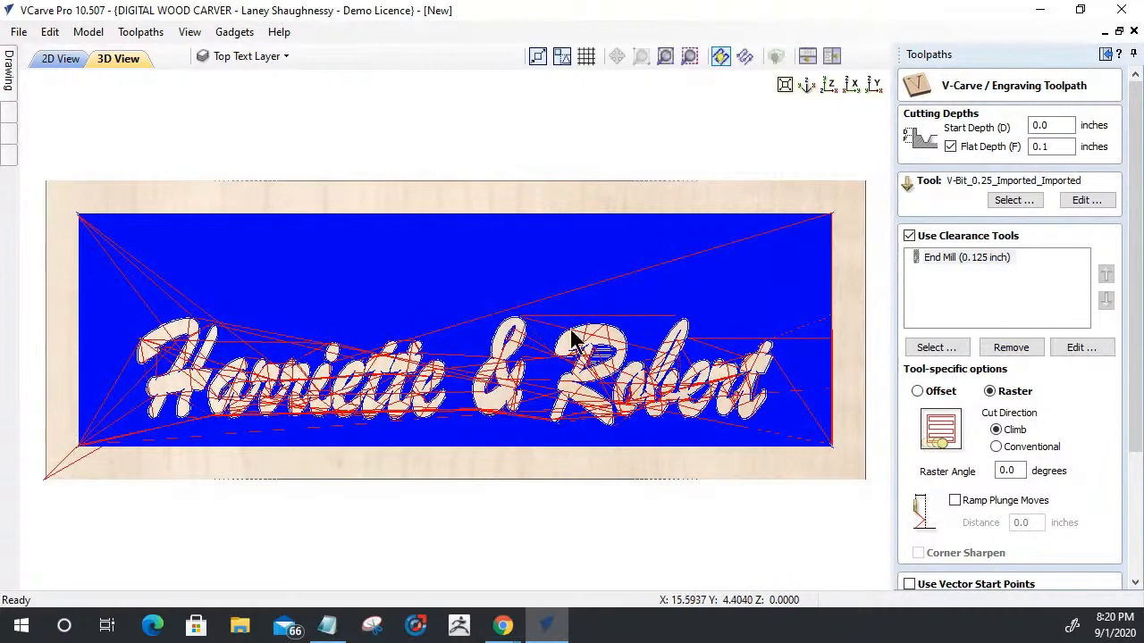
pyautogui.click(939, 350)
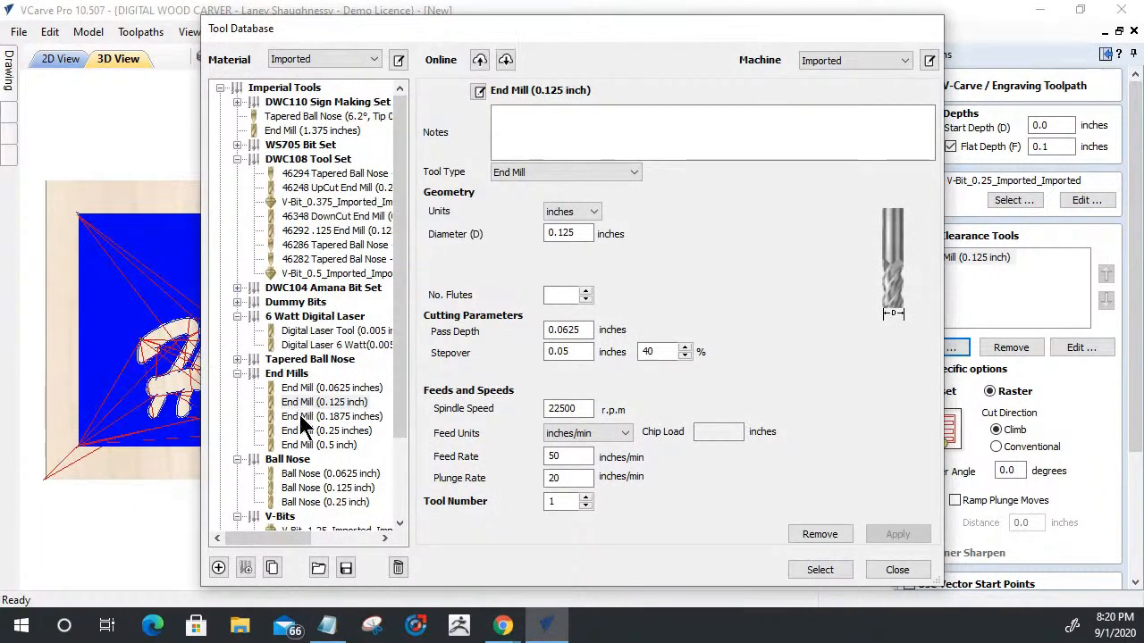
pyautogui.click(302, 429)
pyautogui.click(807, 570)
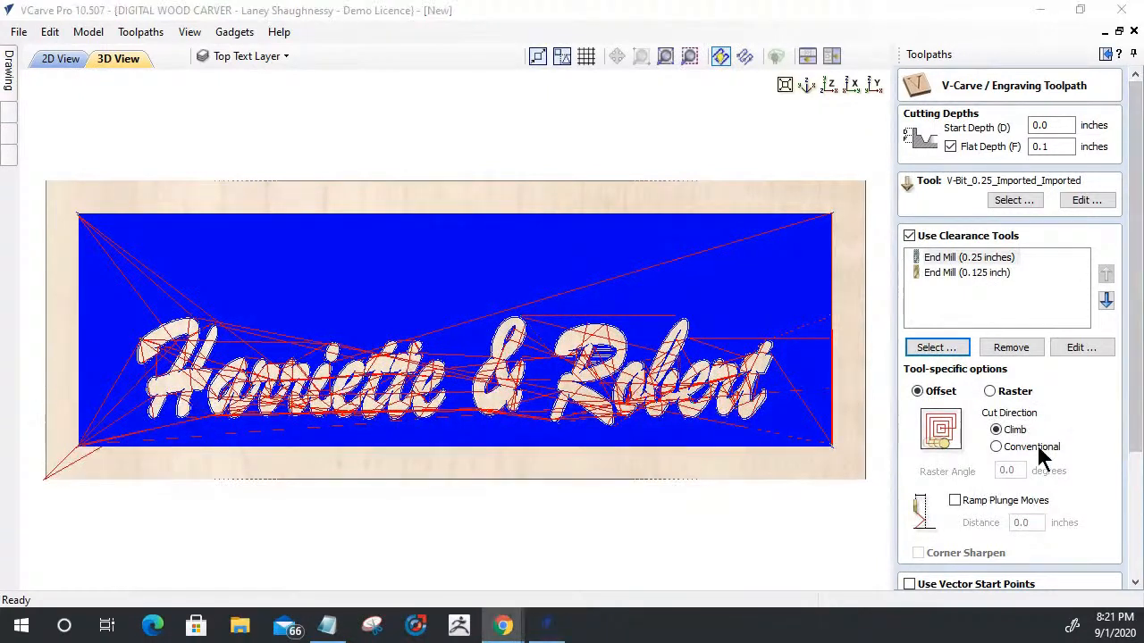
pyautogui.click(989, 390)
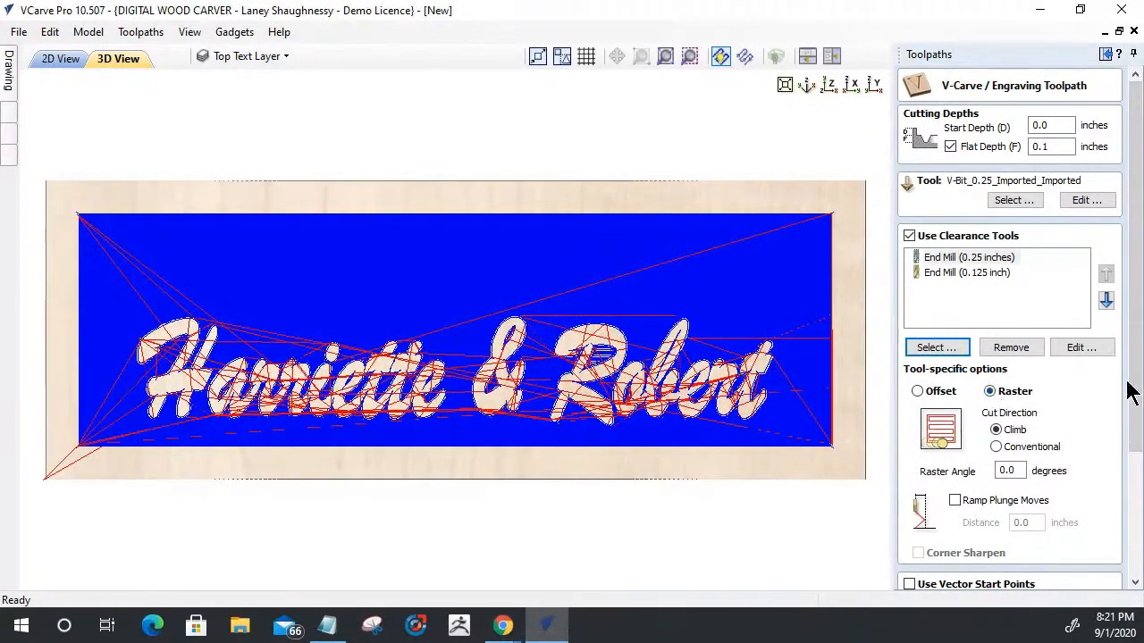
# - Recalculate the TopText_ toolpath with both clearance end mills and preview the carving of the visible toolpaths in 3D
pyautogui.scroll(-1, 1130, 391)
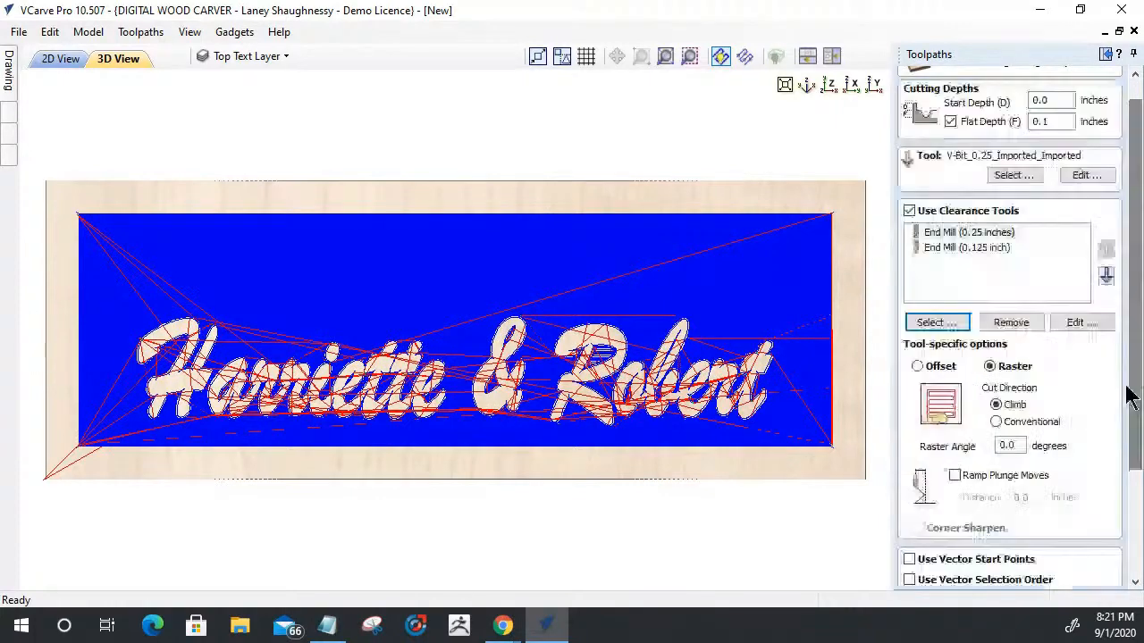
pyautogui.click(950, 248)
pyautogui.click(952, 232)
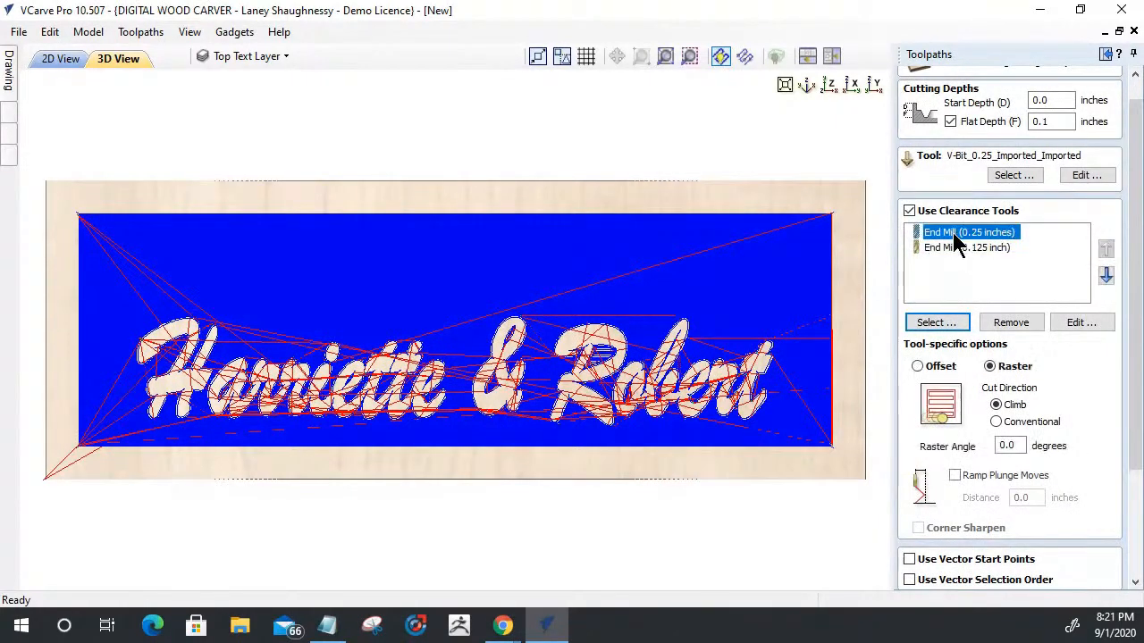
pyautogui.moveTo(1135, 350); pyautogui.dragTo(1129, 520)
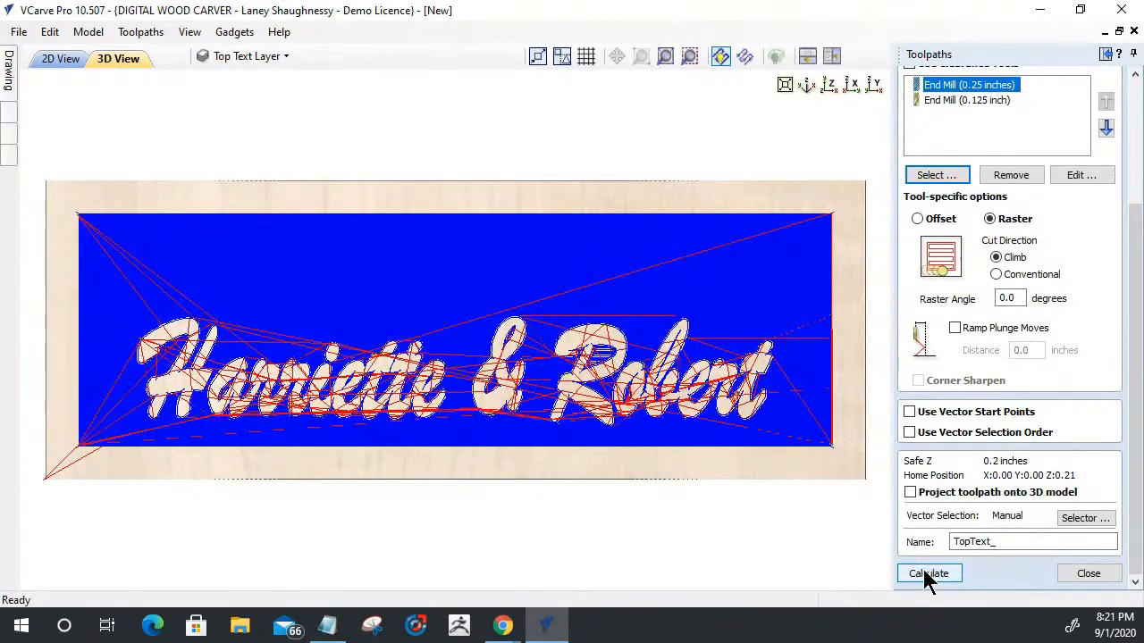
pyautogui.click(924, 571)
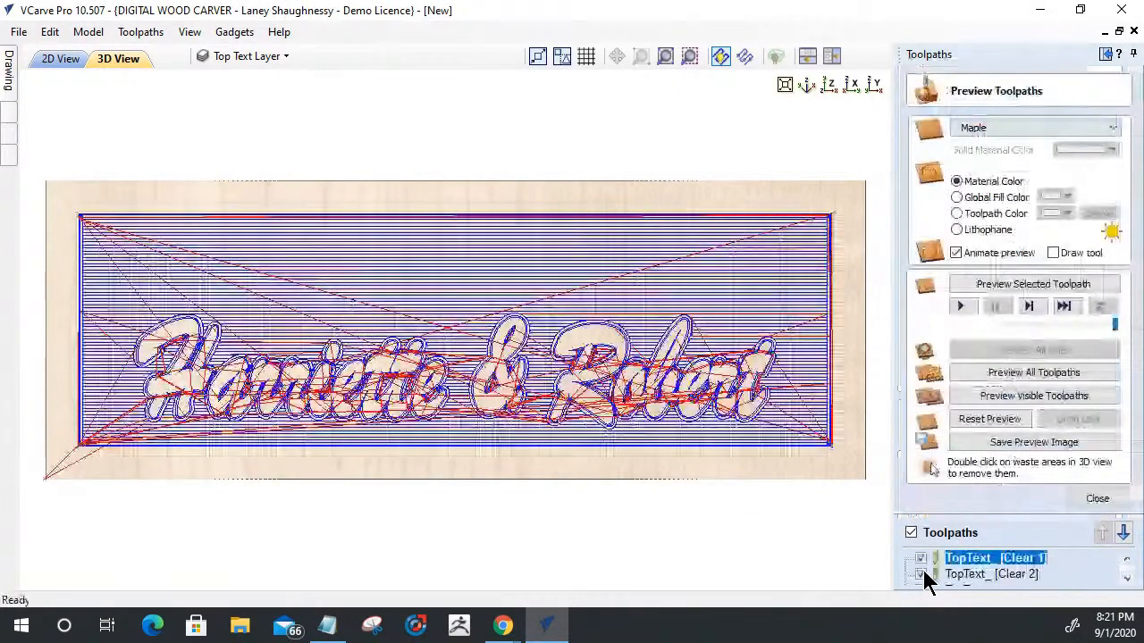
pyautogui.click(1019, 402)
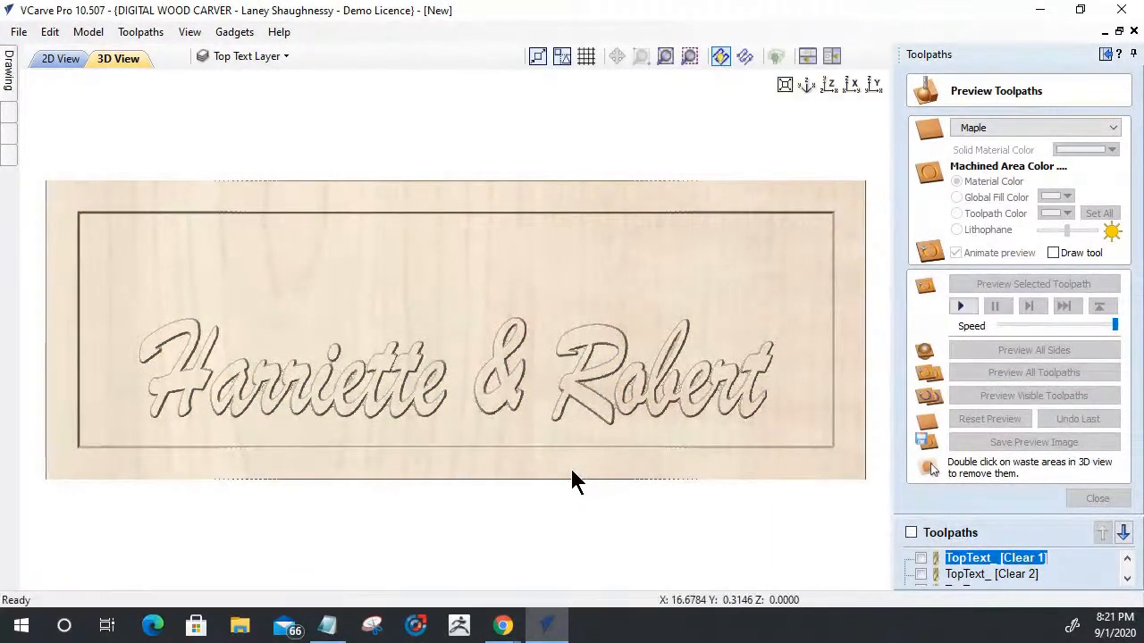
pyautogui.moveTo(570, 466); pyautogui.dragTo(485, 384)
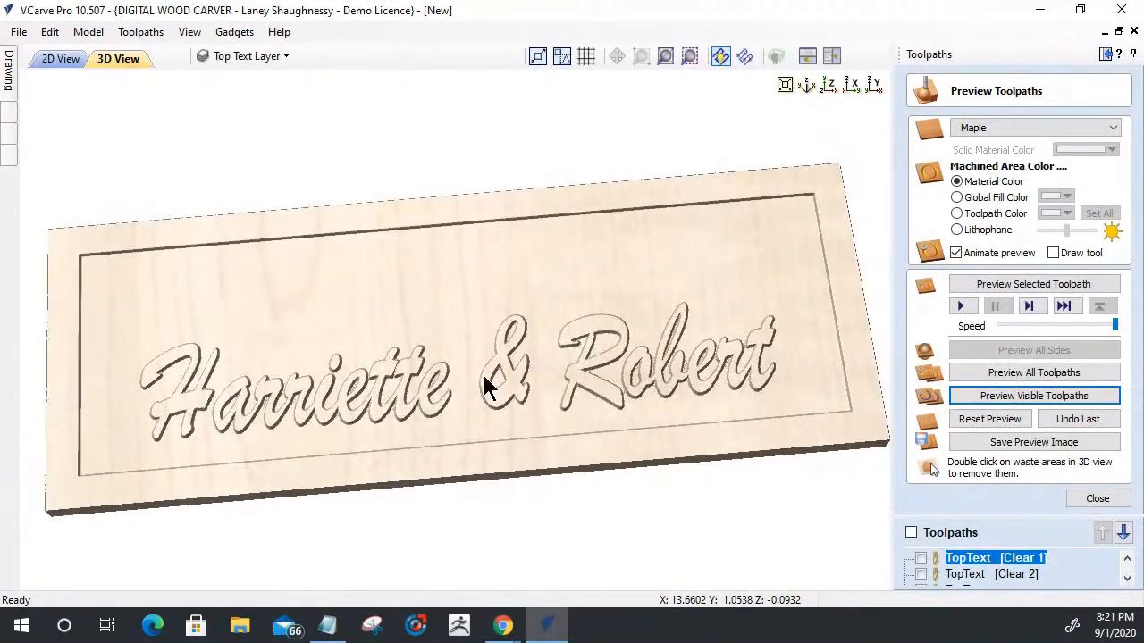
# - Hide the Top Text Layer in the 2D view, and show the Welded Text Layer as the active layer
pyautogui.click(61, 59)
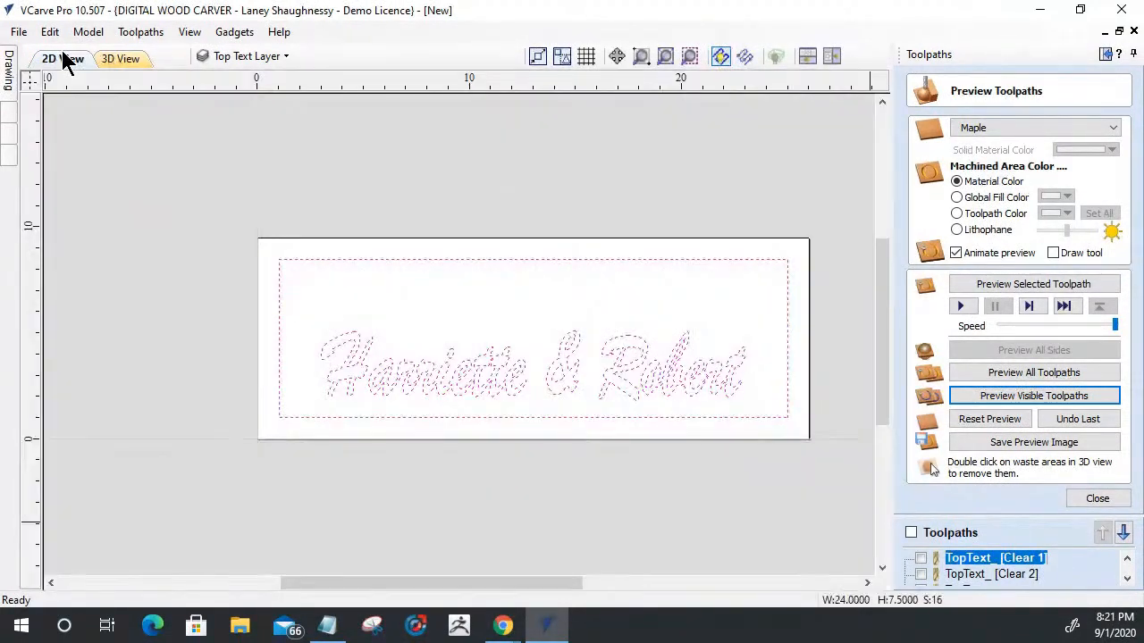
pyautogui.click(260, 57)
pyautogui.click(226, 102)
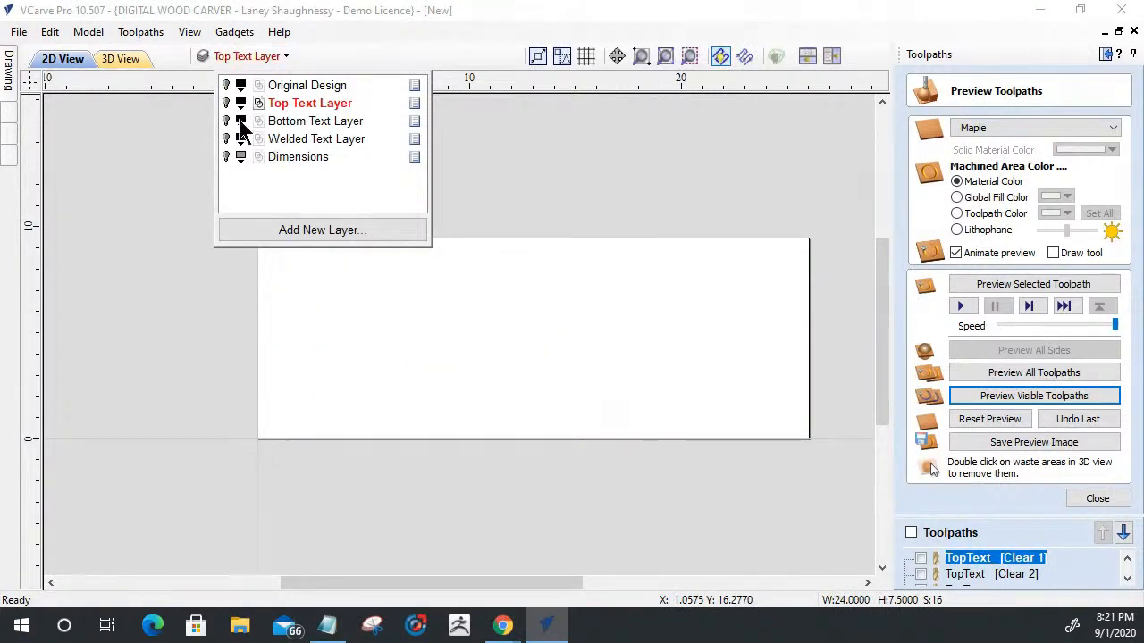
pyautogui.click(226, 139)
pyautogui.click(308, 140)
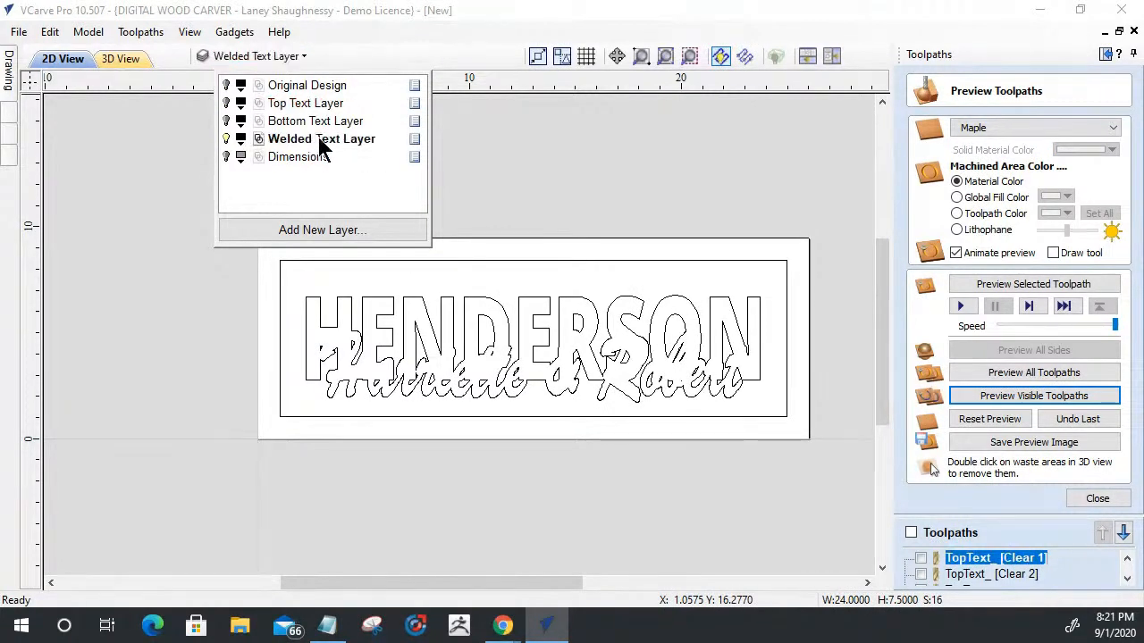
pyautogui.click(1091, 502)
# - Start a V-Carve / Engraving toolpath on all Welded Text Layer vectors with a start depth of 0.1 inches
pyautogui.moveTo(237, 241); pyautogui.dragTo(794, 420)
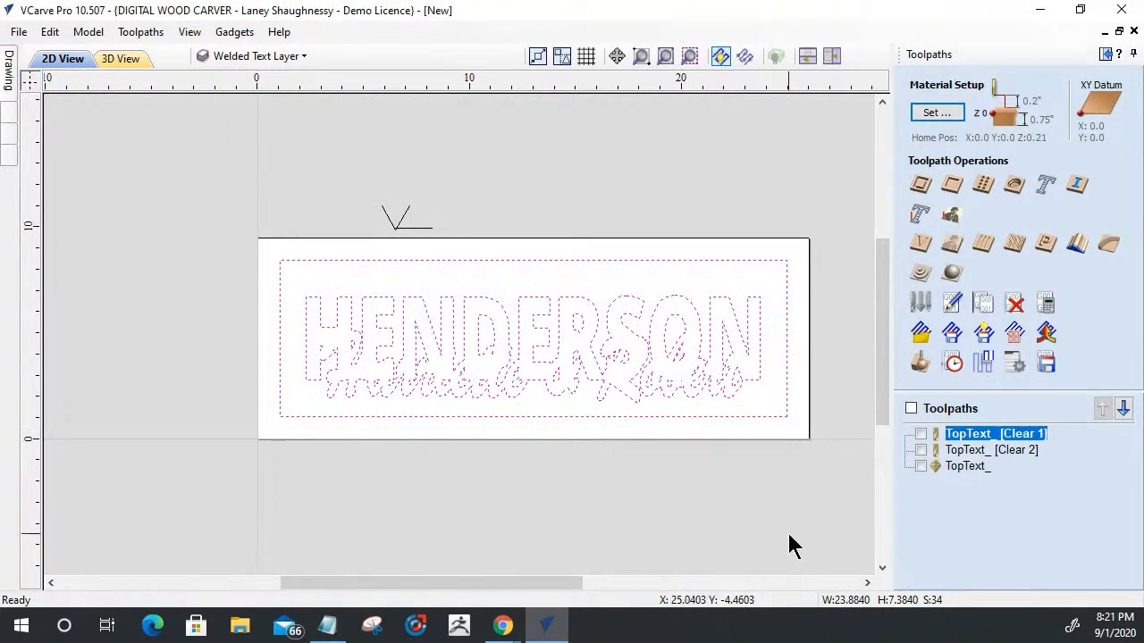
pyautogui.click(920, 243)
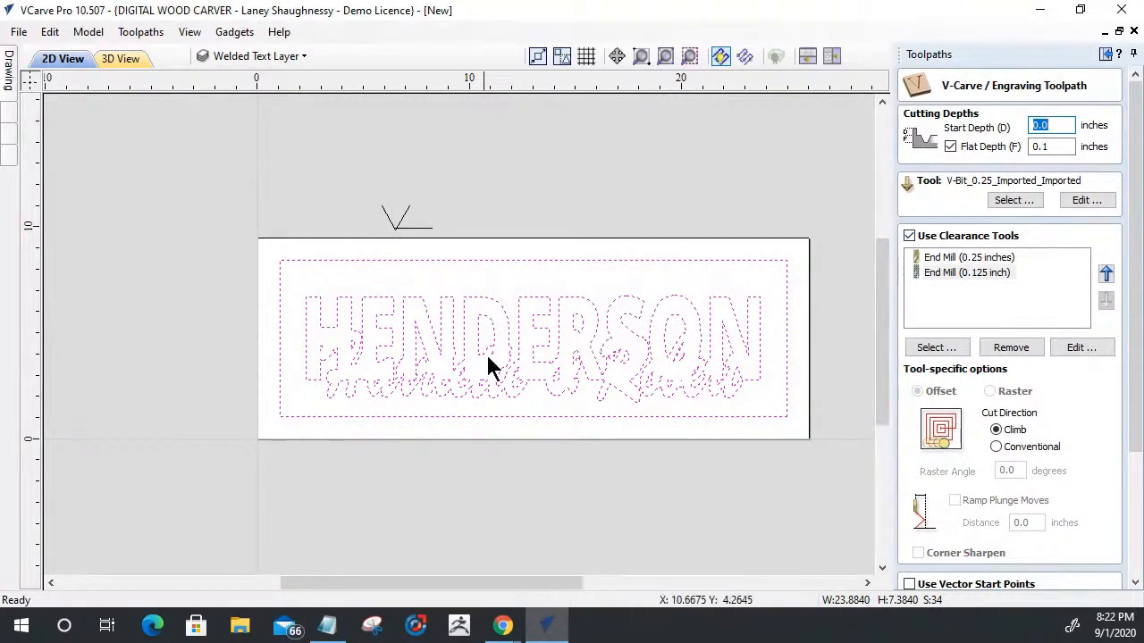
pyautogui.click(1057, 126)
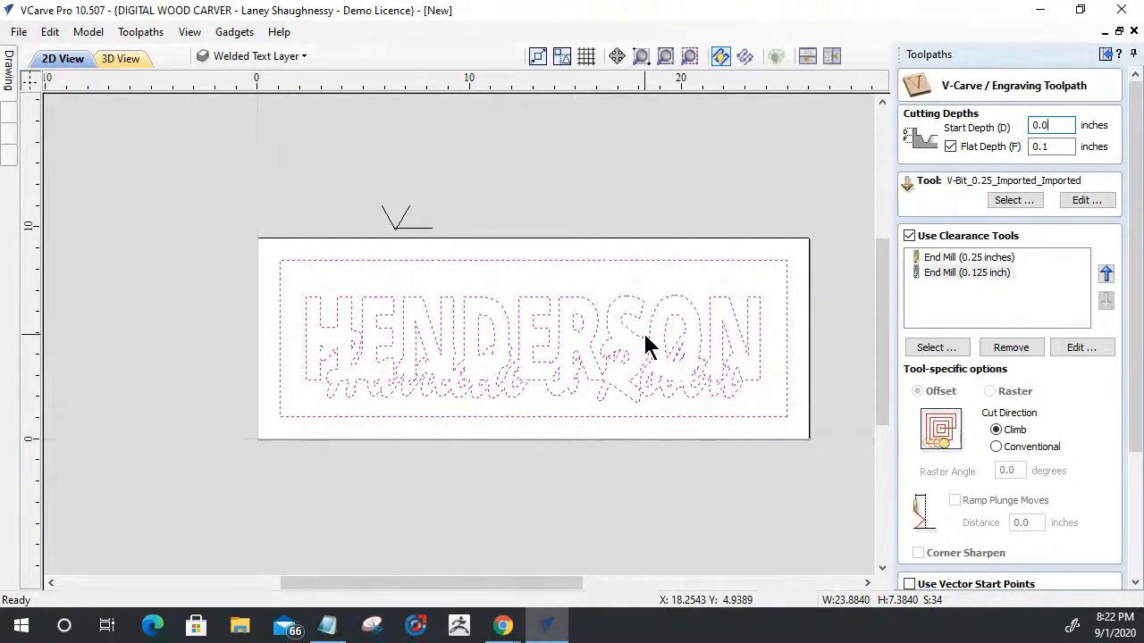
pyautogui.doubleClick(1046, 125)
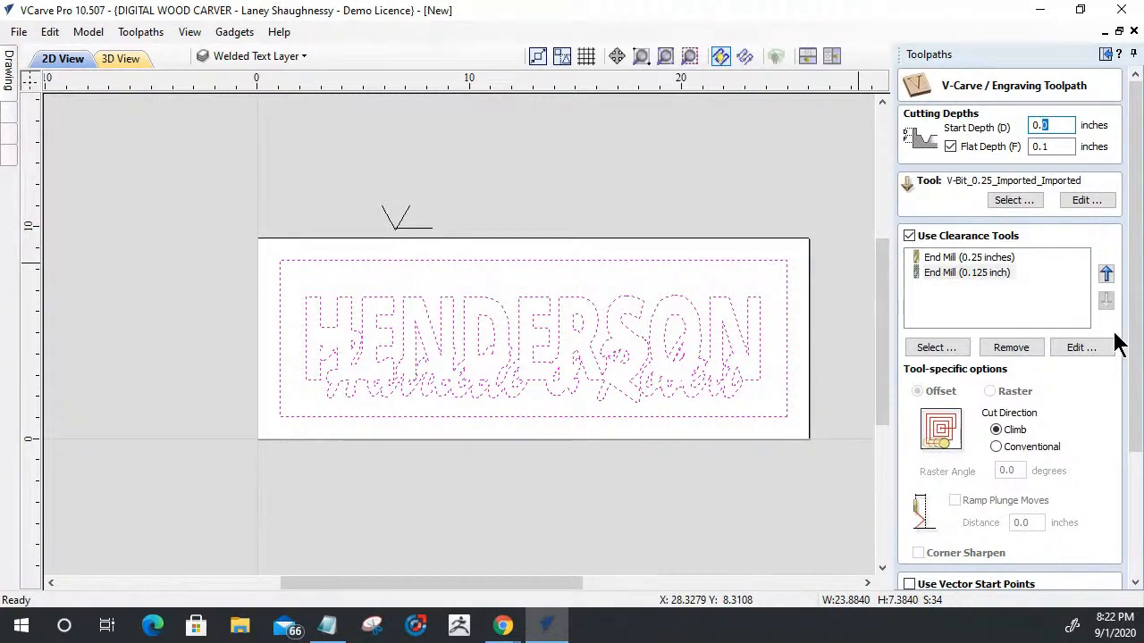
pyautogui.write('1')
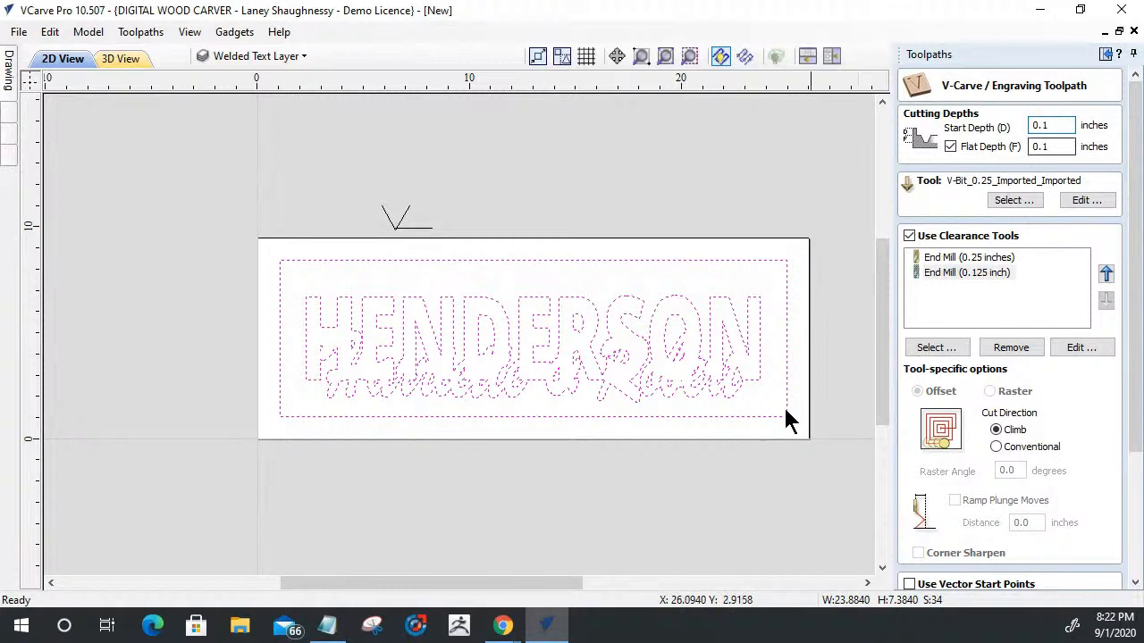
pyautogui.moveTo(1057, 125); pyautogui.dragTo(1033, 125)
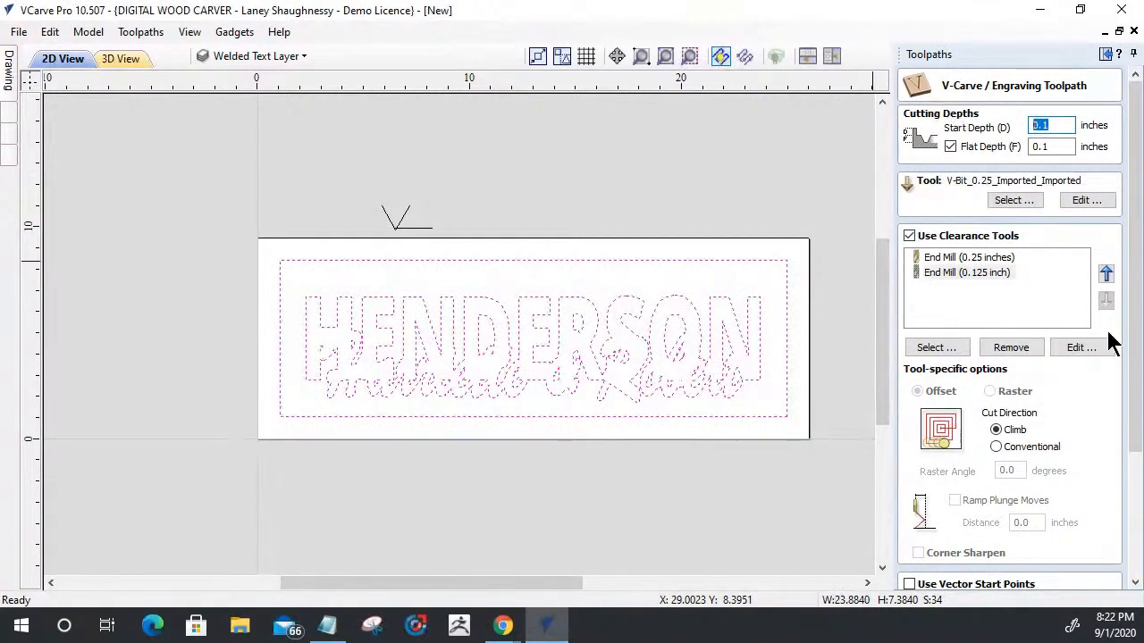
# - Calculate the welded-text toolpath under a name ending in Text_ and preview the layered carving in 3D
pyautogui.scroll(-5, 1135, 367)
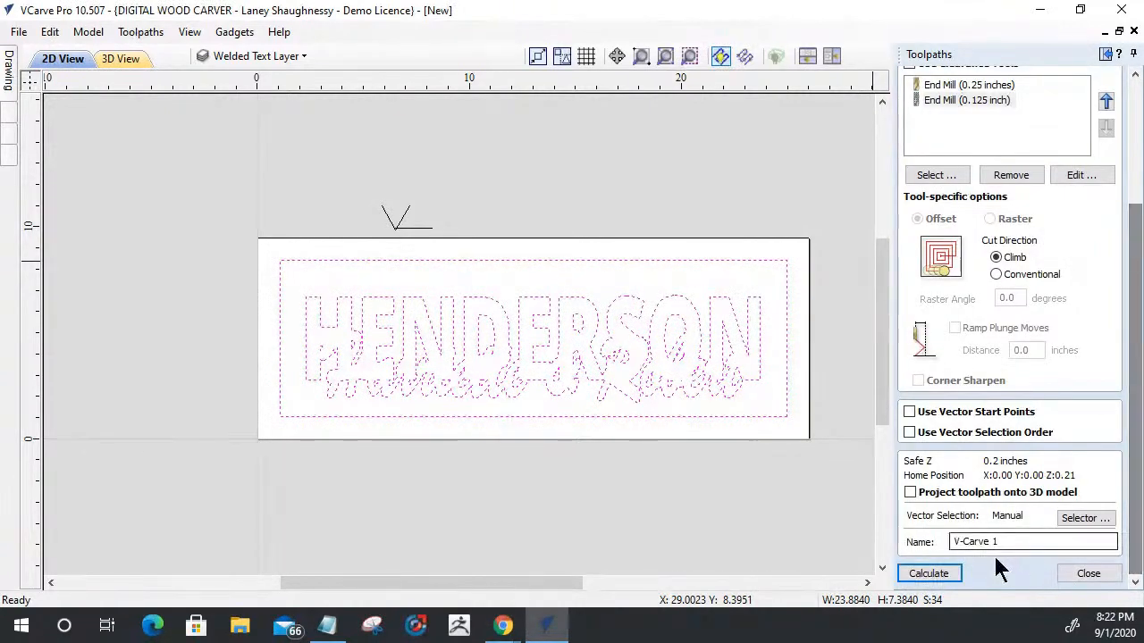
pyautogui.moveTo(1003, 541); pyautogui.dragTo(877, 544)
pyautogui.write('Bo')
pyautogui.press('BackSpace')
pyautogui.press('BackSpace')
pyautogui.write('Text_')
pyautogui.click(945, 570)
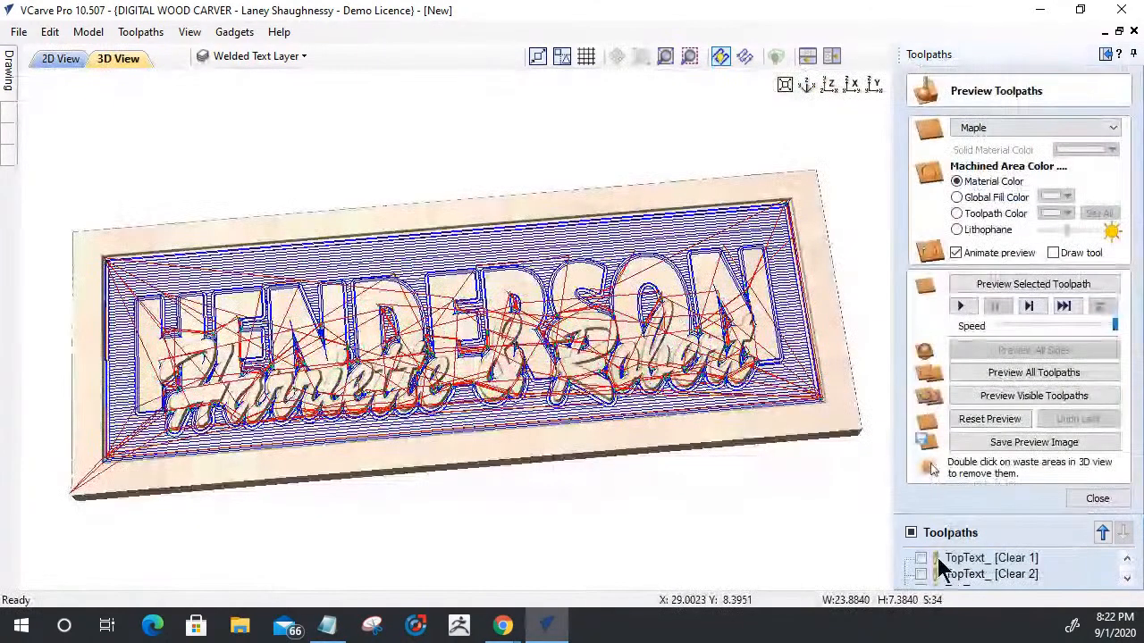
pyautogui.click(1005, 400)
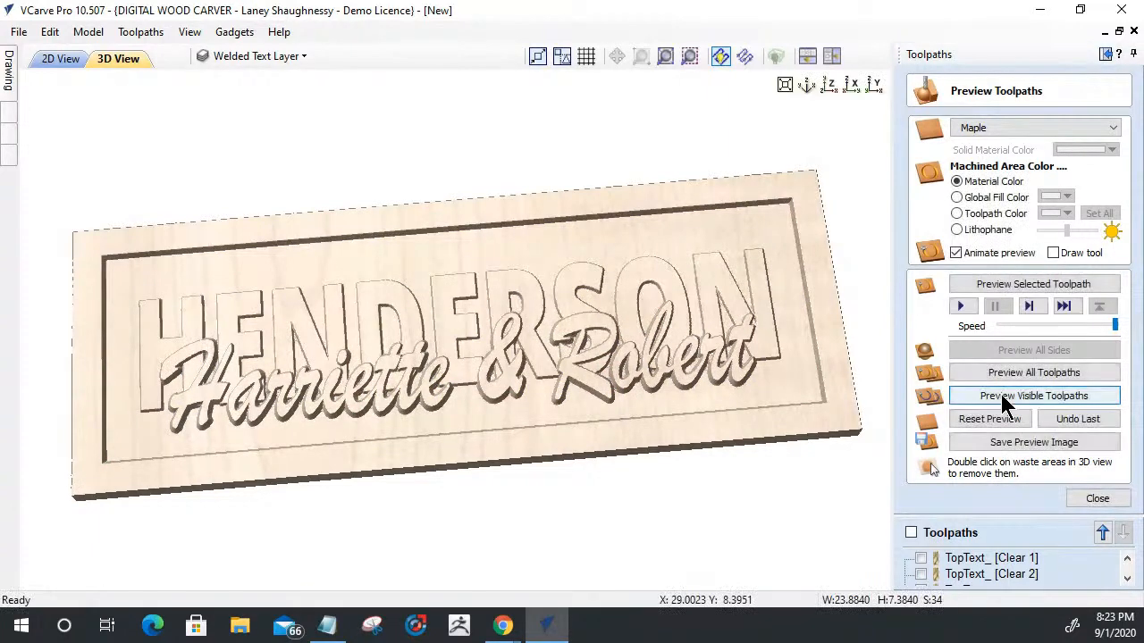
pyautogui.moveTo(358, 421); pyautogui.dragTo(462, 439)
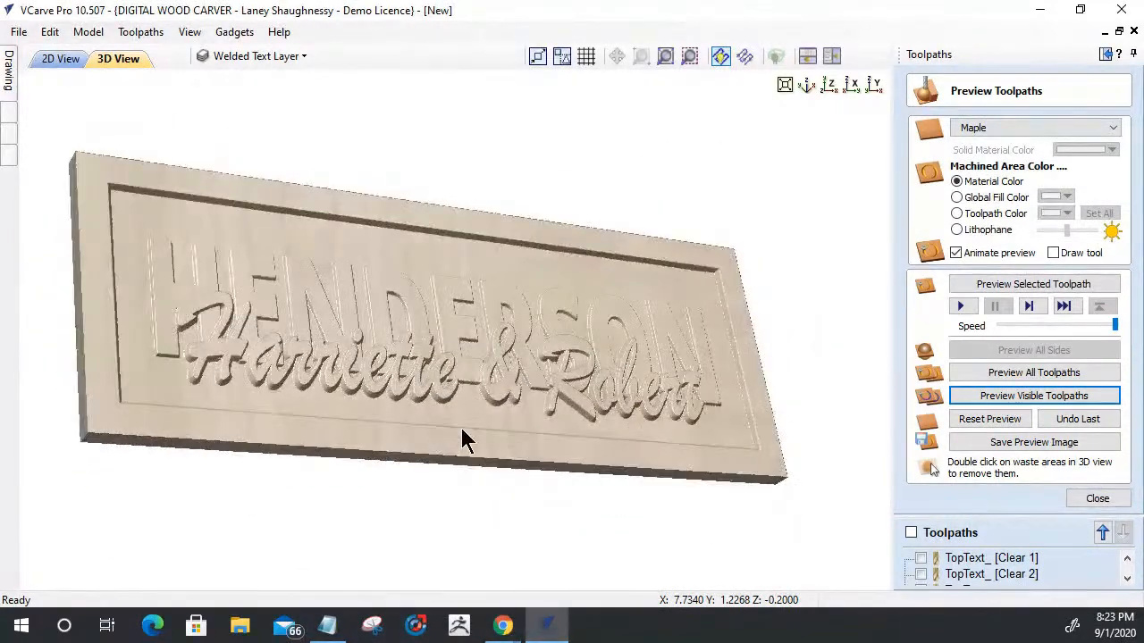
# - Close the toolpath preview and rename the TopText_ [Clear 1] toolpath as TopText_ .25EM
pyautogui.click(1084, 500)
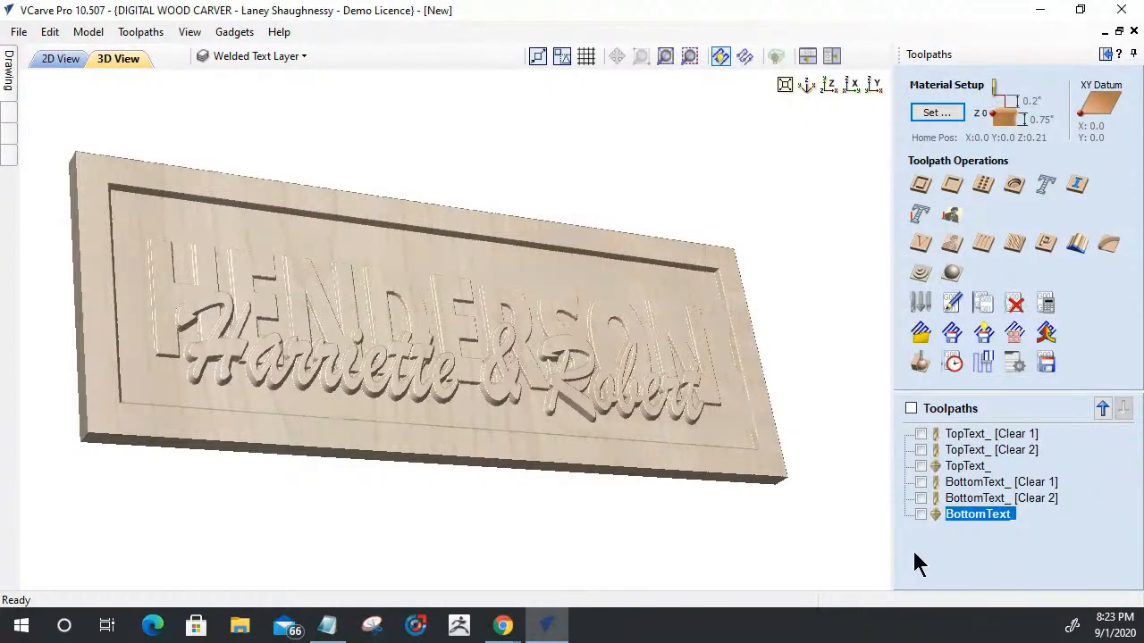
pyautogui.moveTo(994, 438)
pyautogui.click(988, 434)
pyautogui.rightClick(988, 434)
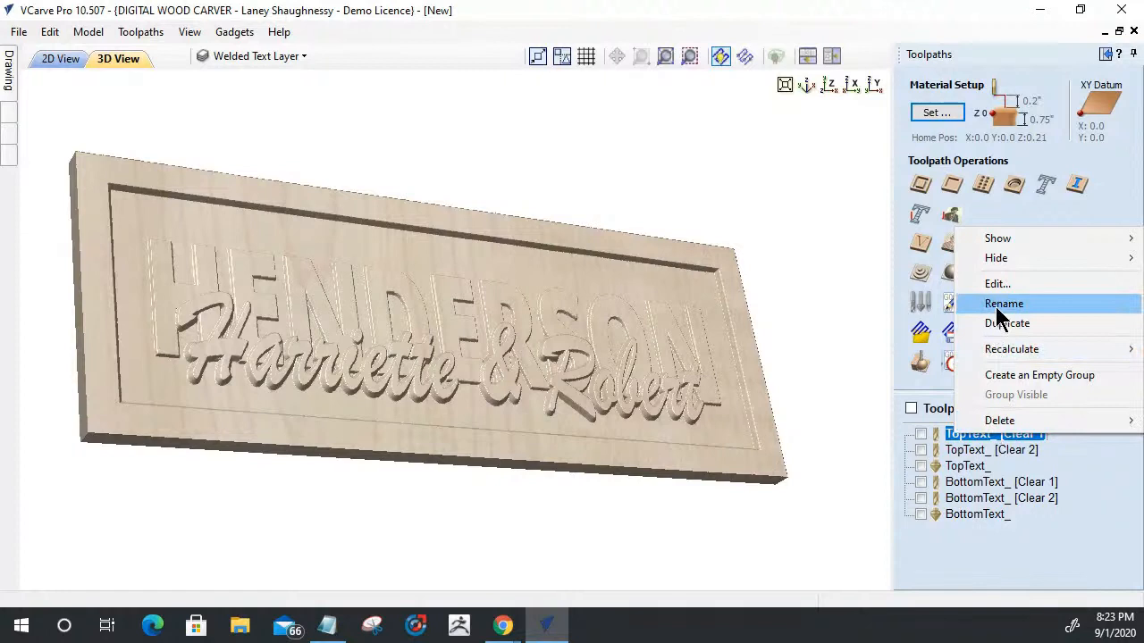
pyautogui.click(994, 304)
pyautogui.moveTo(996, 435); pyautogui.dragTo(1075, 446)
pyautogui.press('BackSpace')
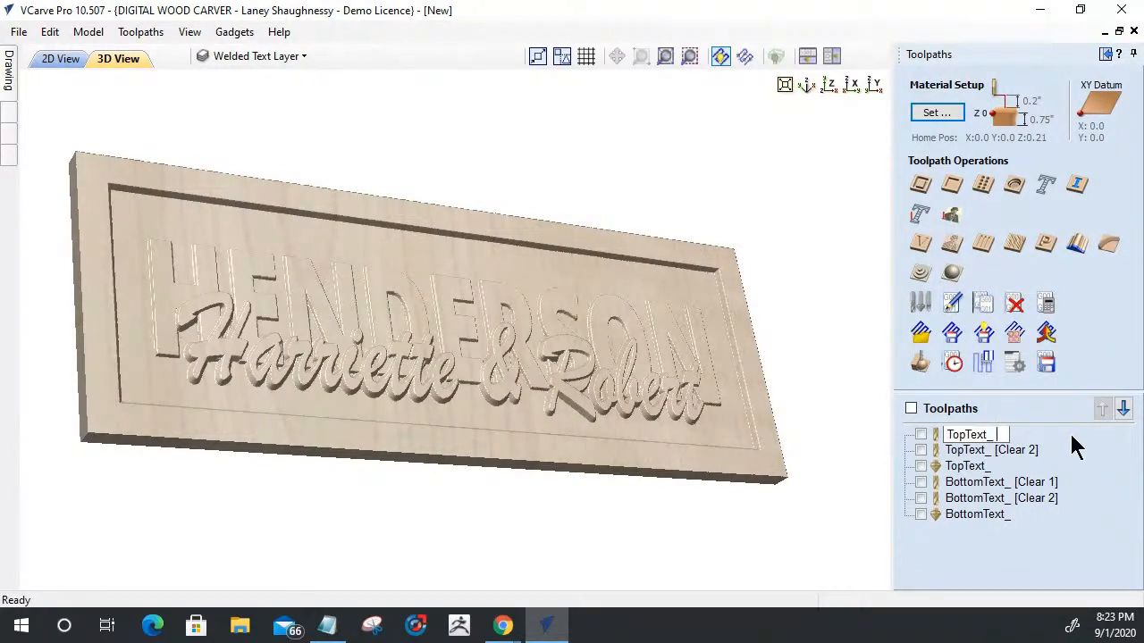
pyautogui.write('.25EM')
pyautogui.press('Return')
# - Rename the TopText_ [Clear 2] toolpath as TopText_ .125EM
pyautogui.rightClick(974, 455)
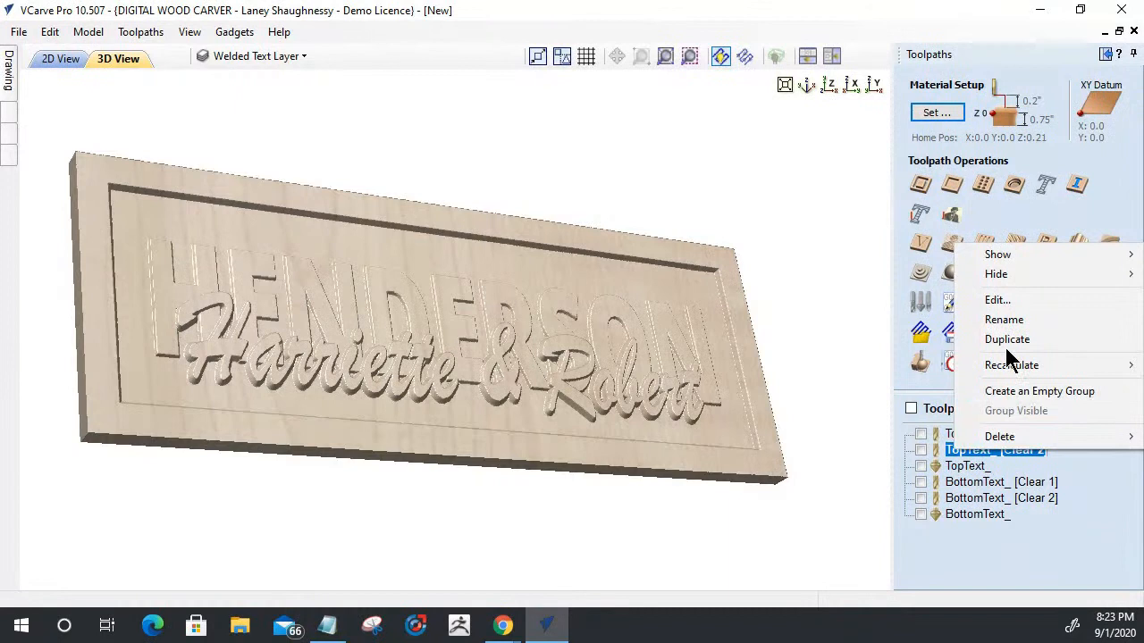
pyautogui.click(1004, 320)
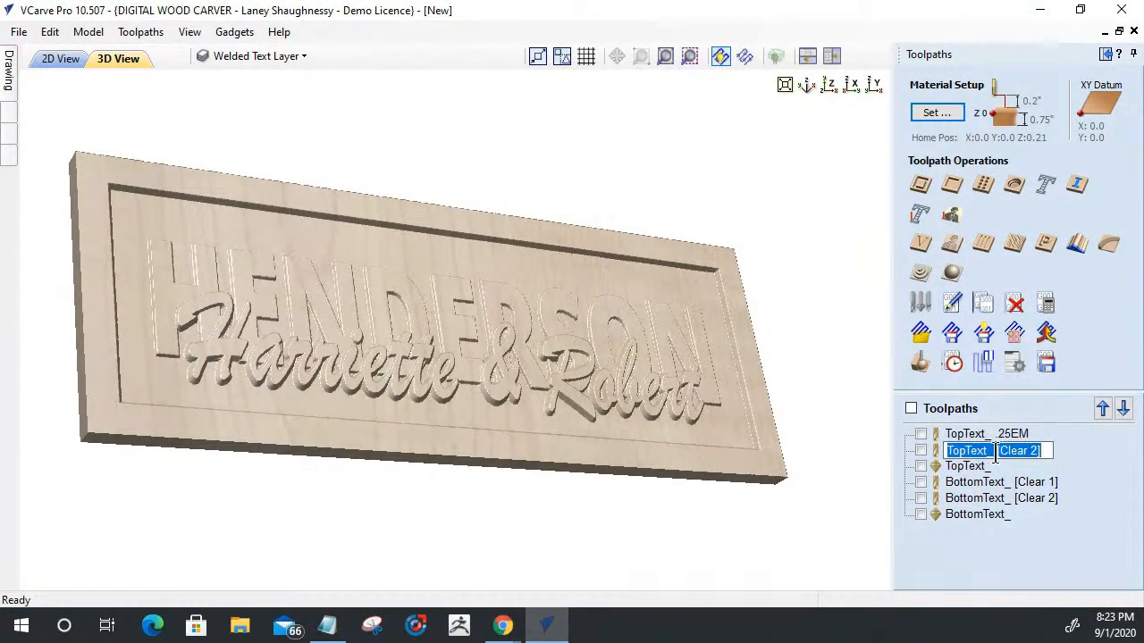
pyautogui.moveTo(995, 451); pyautogui.dragTo(1041, 451)
pyautogui.write('.125')
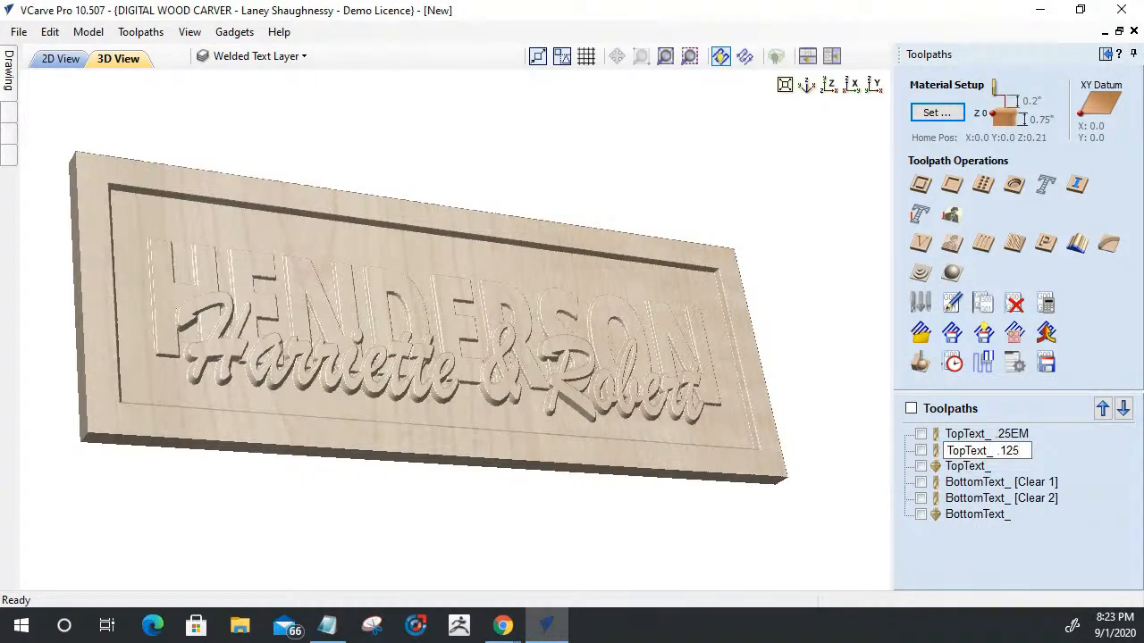
pyautogui.write('EM')
# - Rename the TopText_ V-carve toolpath as TopText_60DegVBit
pyautogui.rightClick(971, 467)
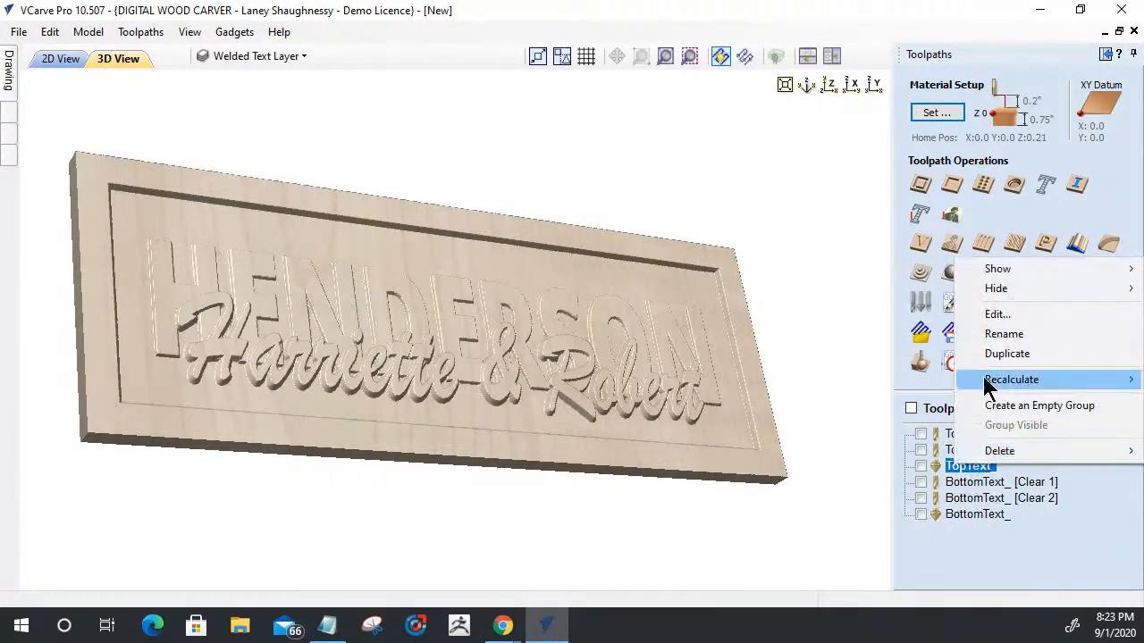
pyautogui.click(1004, 334)
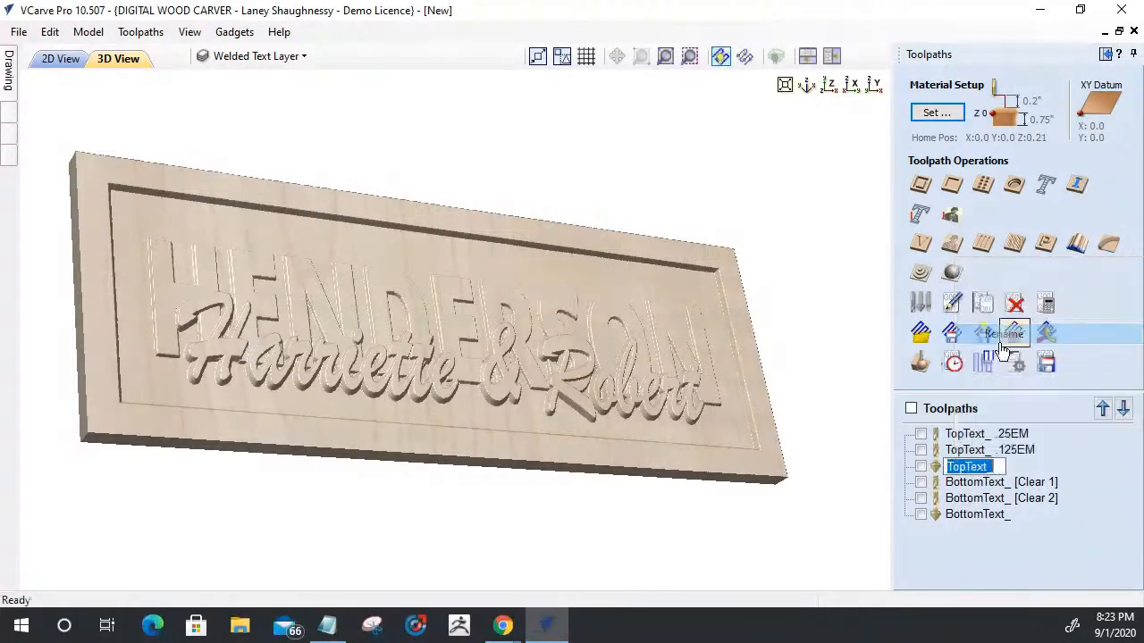
pyautogui.click(999, 467)
pyautogui.write('60DegVBit')
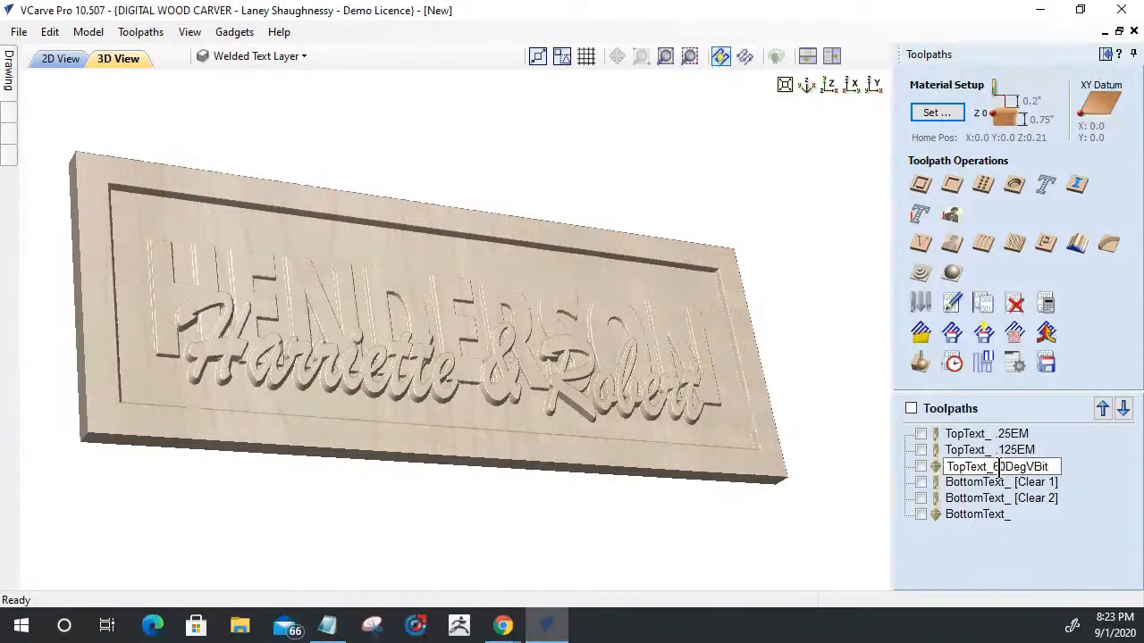
pyautogui.press('Return')
# - Rename the BottomText_ [Clear 1] toolpath as BottomText_ .25EM
pyautogui.click(999, 483)
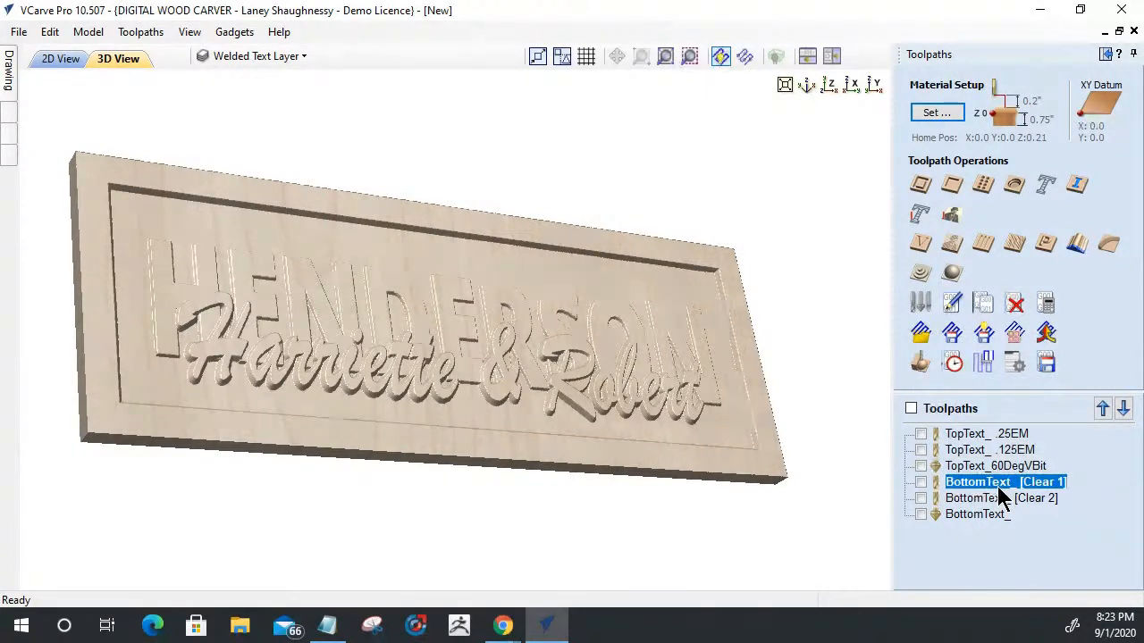
pyautogui.rightClick(999, 496)
pyautogui.click(1002, 359)
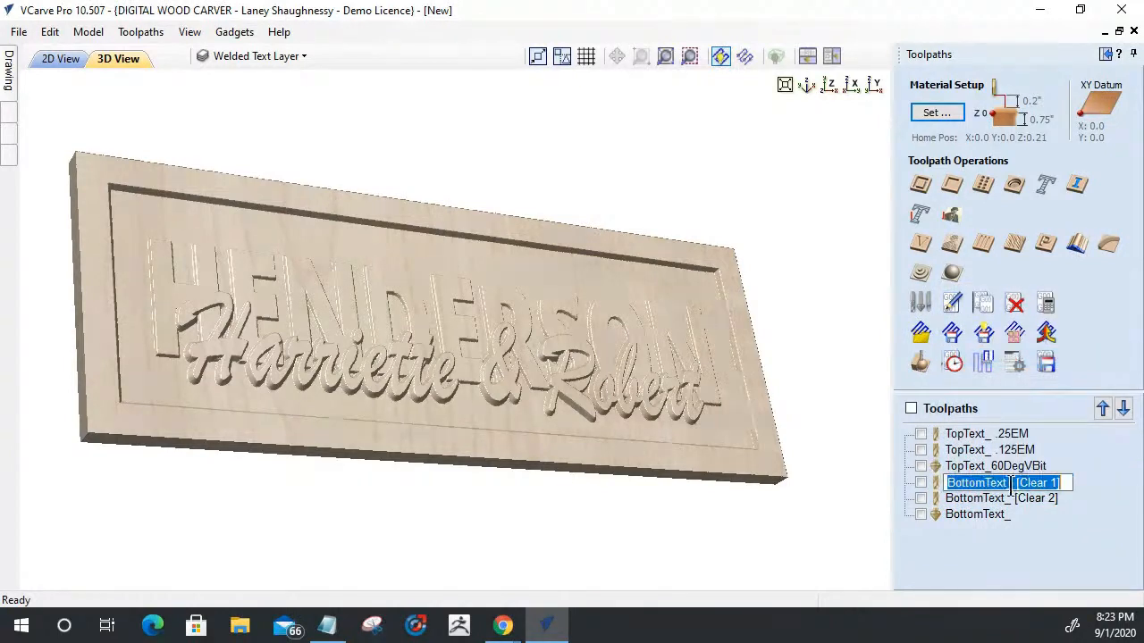
pyautogui.click(1012, 483)
pyautogui.hotkey('shift', 'End')
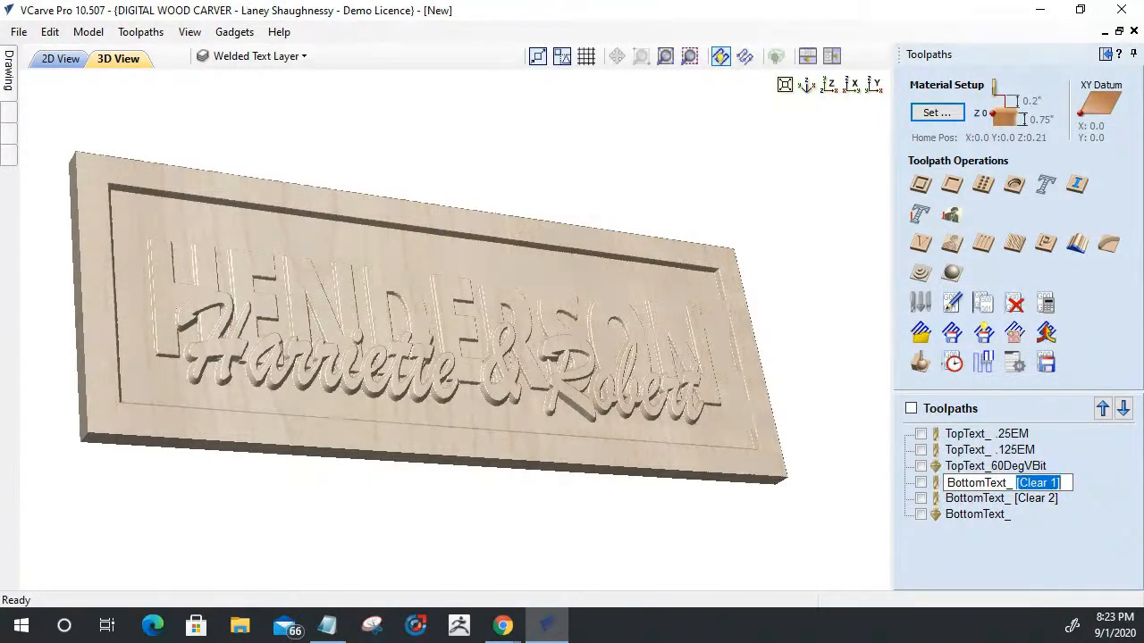
pyautogui.write('.25')
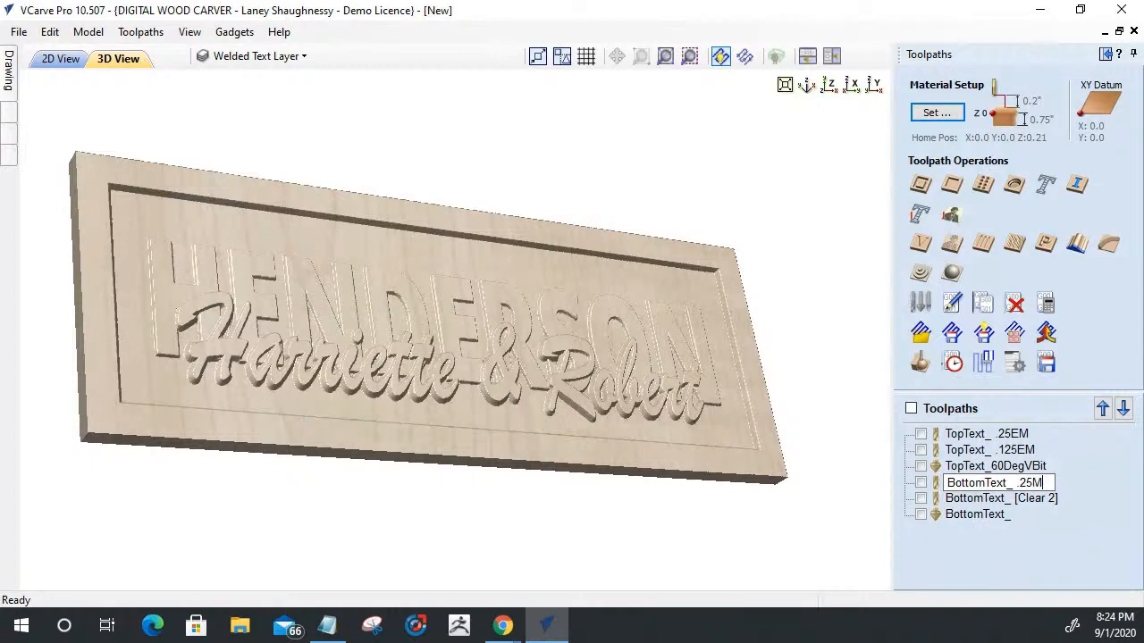
pyautogui.write('EM')
# - Rename the BottomText_ [Clear 2] toolpath as BottomText_ .125EM
pyautogui.click(1002, 498)
pyautogui.rightClick(1001, 498)
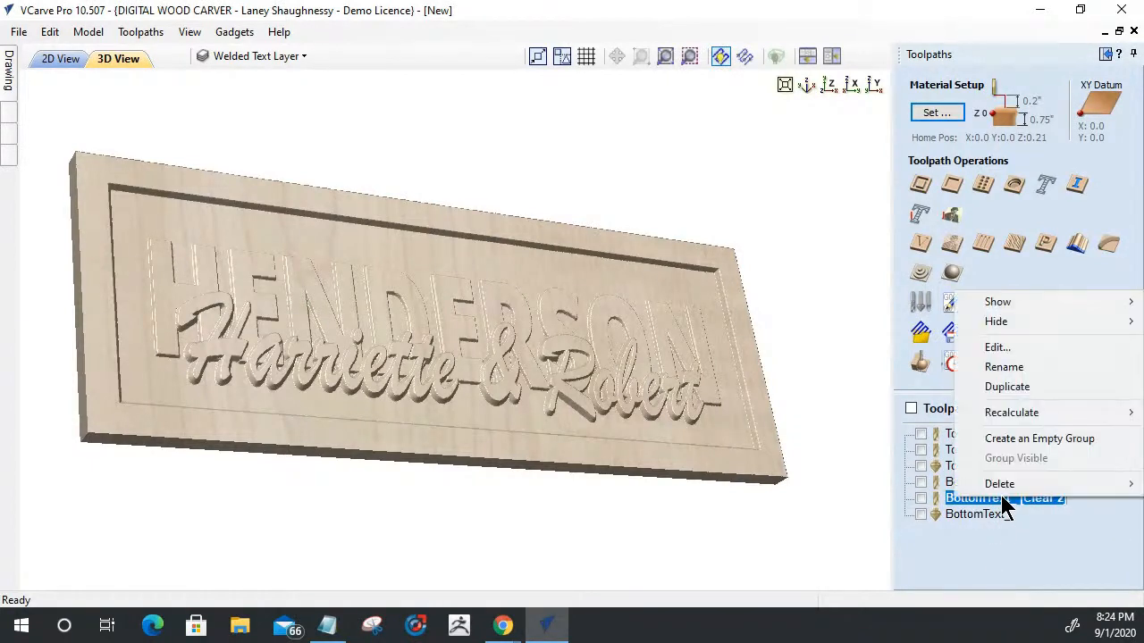
pyautogui.click(1010, 368)
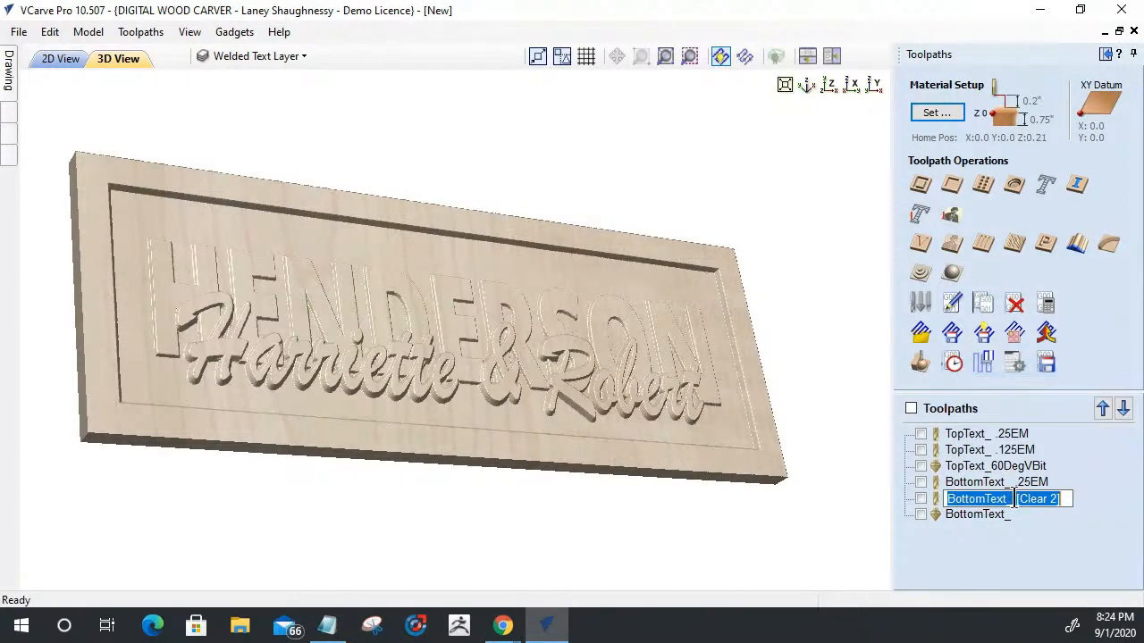
pyautogui.write('.125EM')
pyautogui.press('Return')
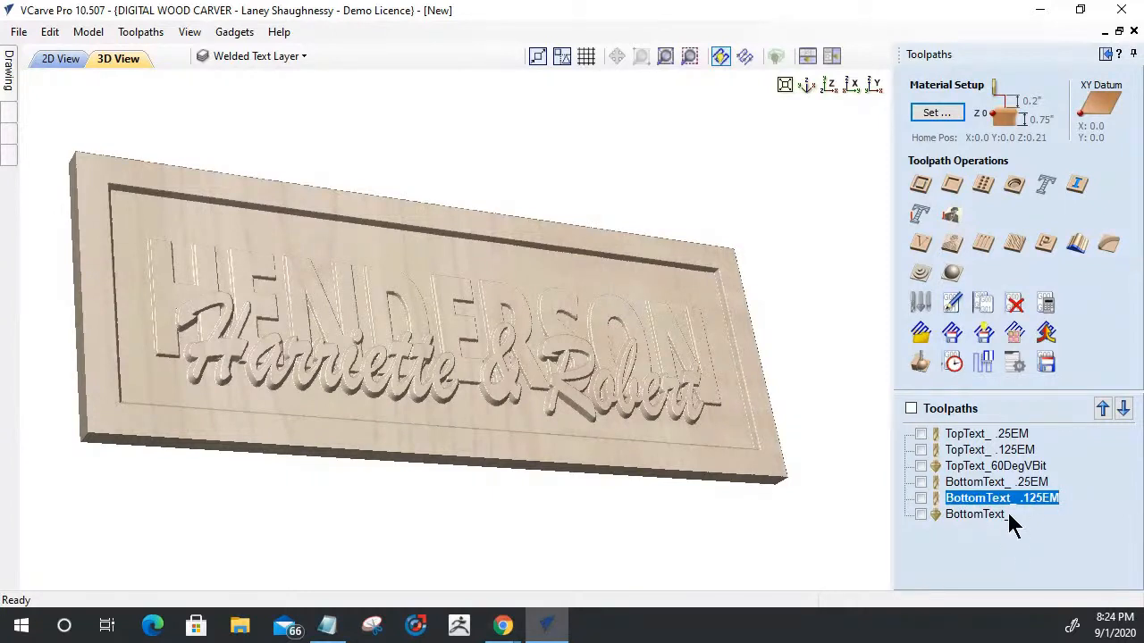
# - Rename the BottomText_ V-carve toolpath as BottomText_60DegVBit
pyautogui.rightClick(1009, 514)
pyautogui.click(1021, 380)
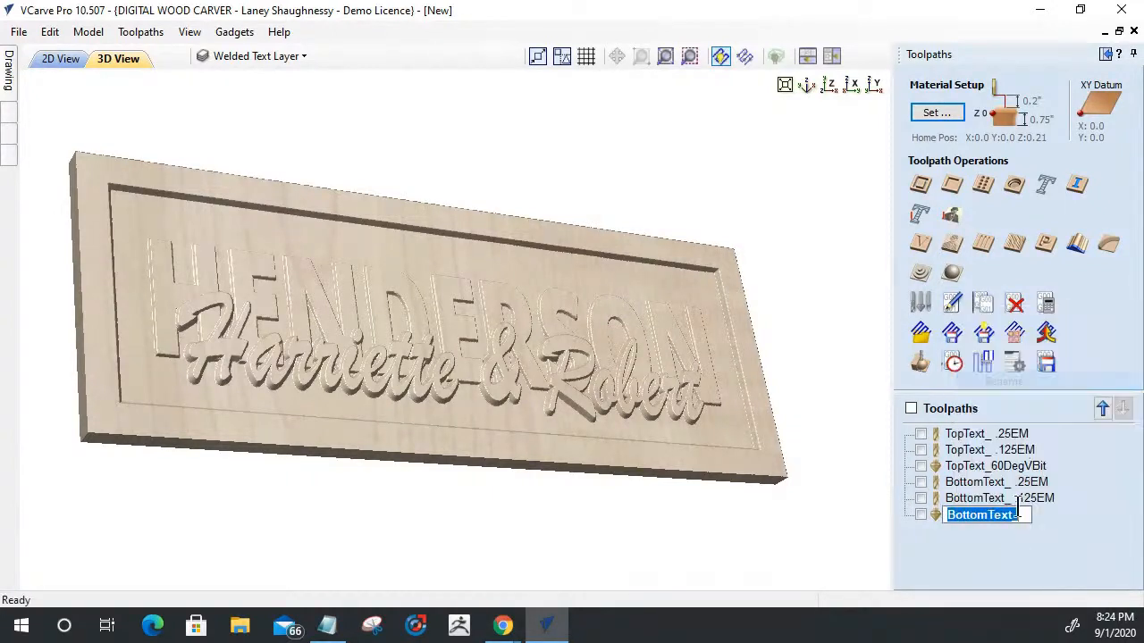
pyautogui.click(1024, 516)
pyautogui.write('60DegVBit')
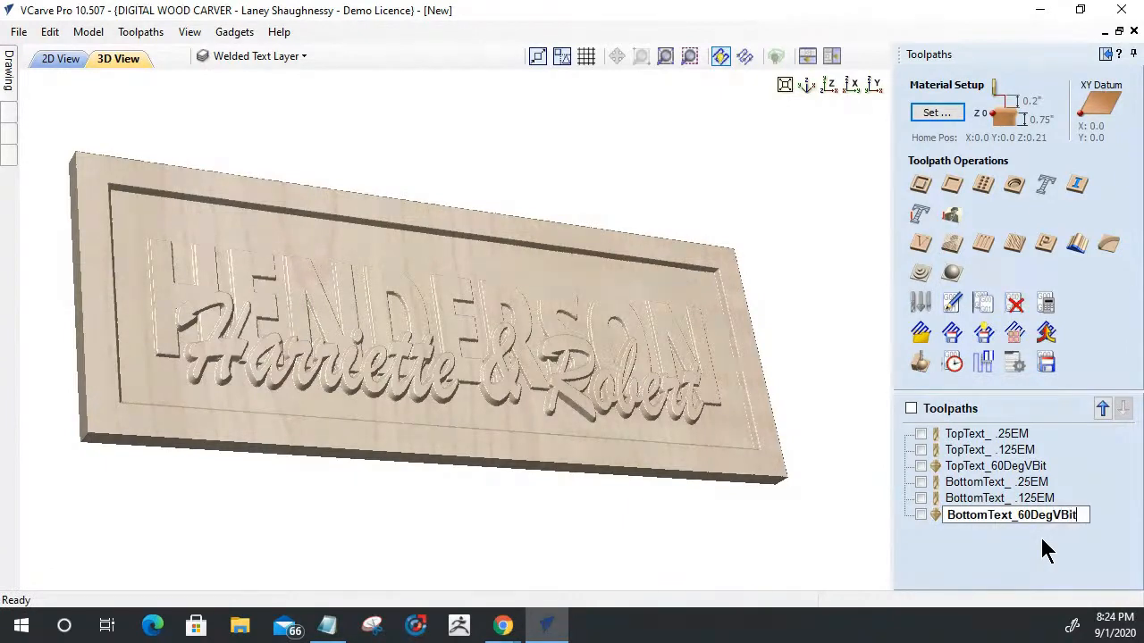
pyautogui.press('Return')
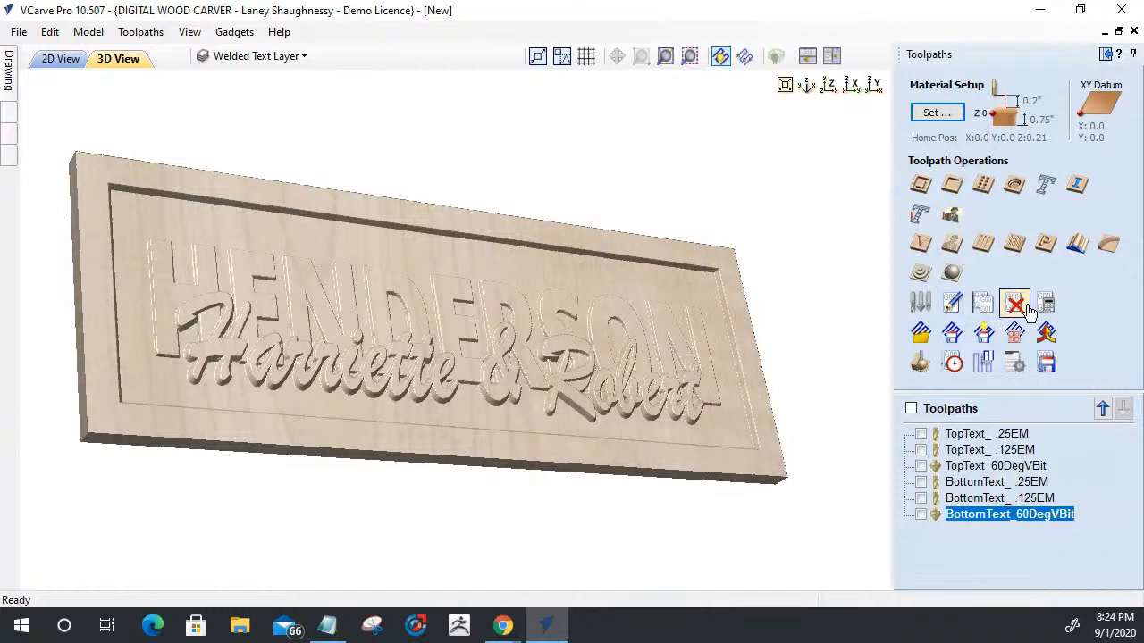
# - Open the Save Toolpaths options and bring up the separate Toolpath Management window
pyautogui.click(1046, 361)
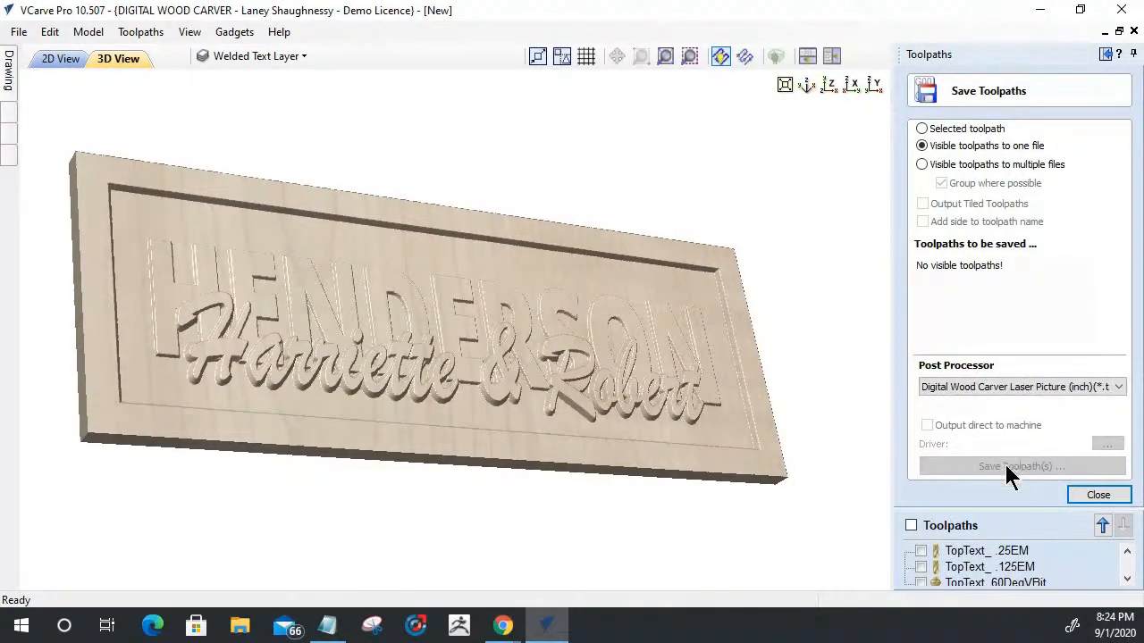
pyautogui.click(950, 522)
pyautogui.moveTo(921, 164); pyautogui.dragTo(723, 93)
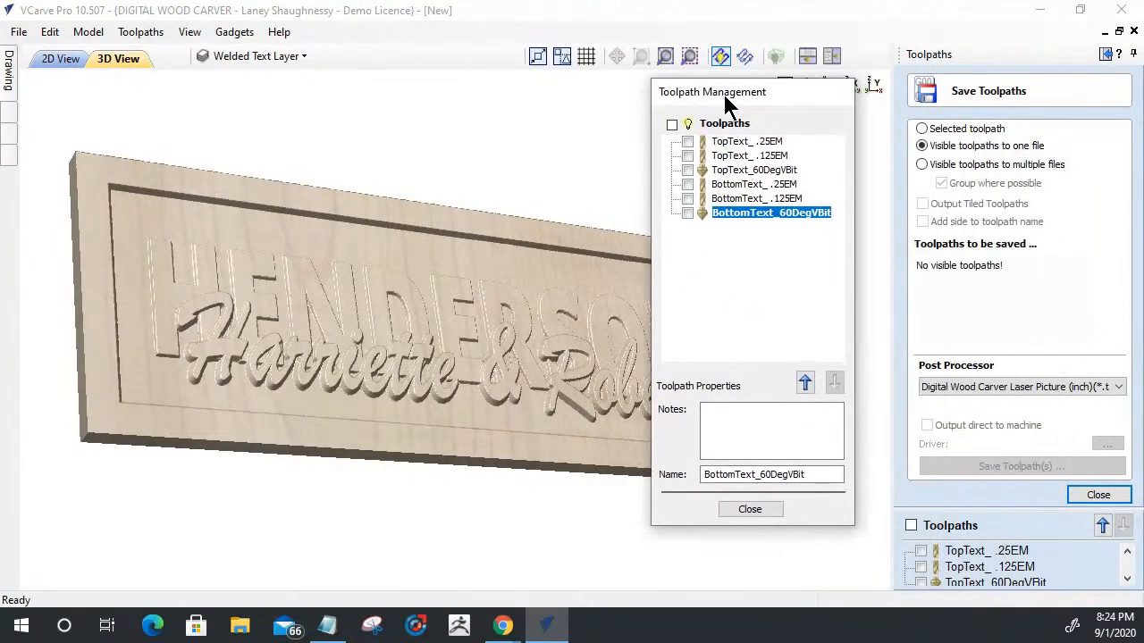
# - Compare the TopText and BottomText toolpaths to identify which pairs share the same cutting tool
pyautogui.click(747, 141)
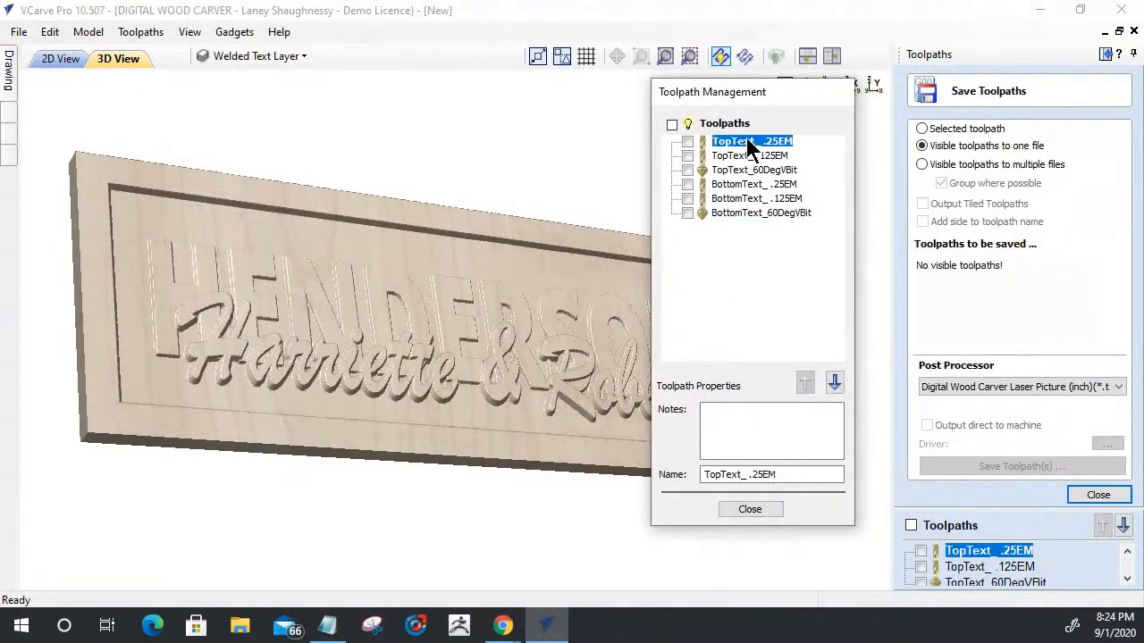
pyautogui.click(731, 185)
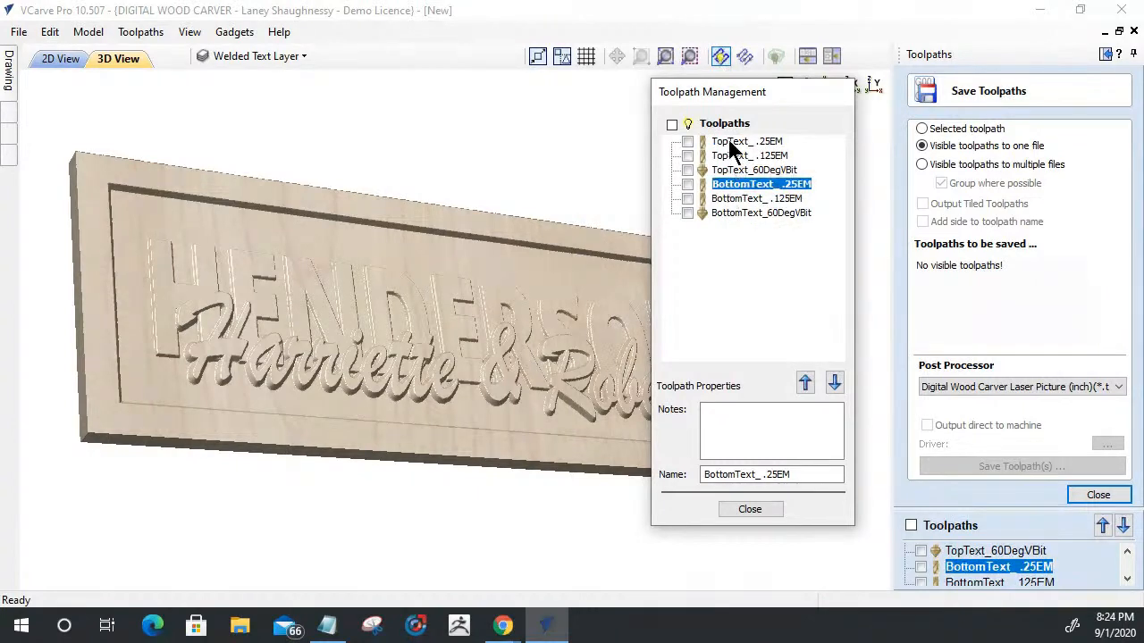
pyautogui.click(731, 156)
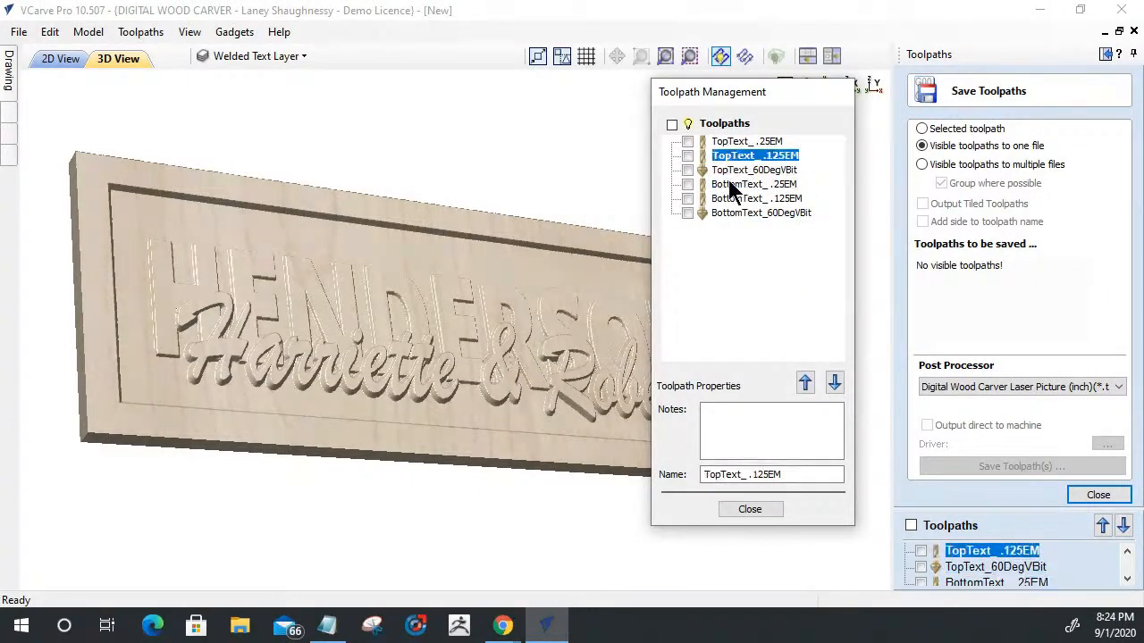
pyautogui.click(731, 199)
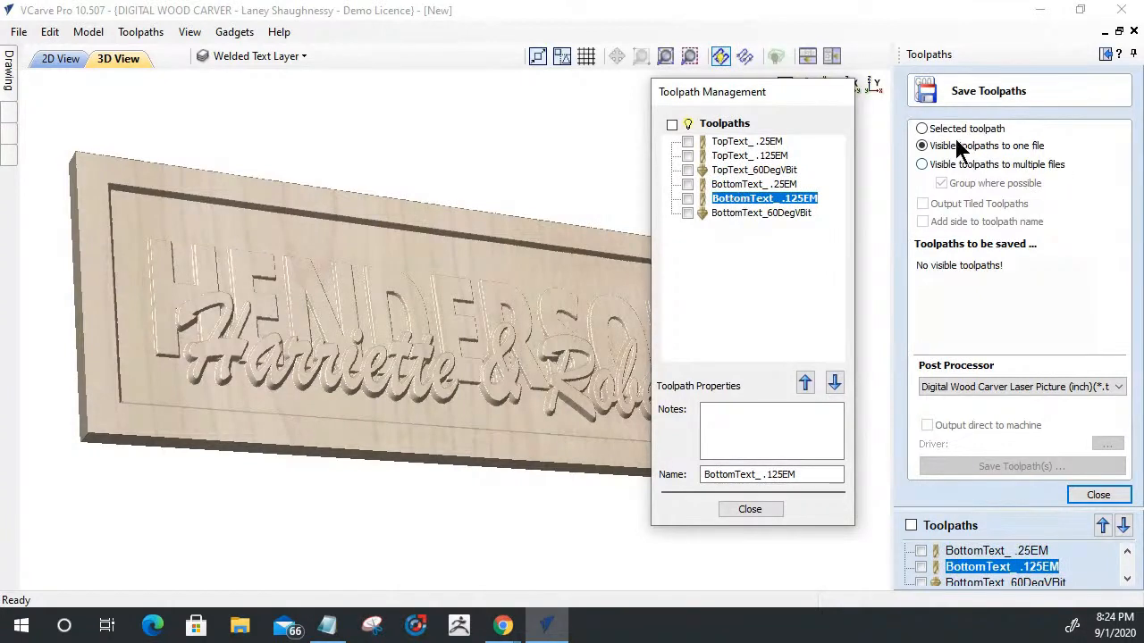
pyautogui.click(735, 214)
pyautogui.click(744, 170)
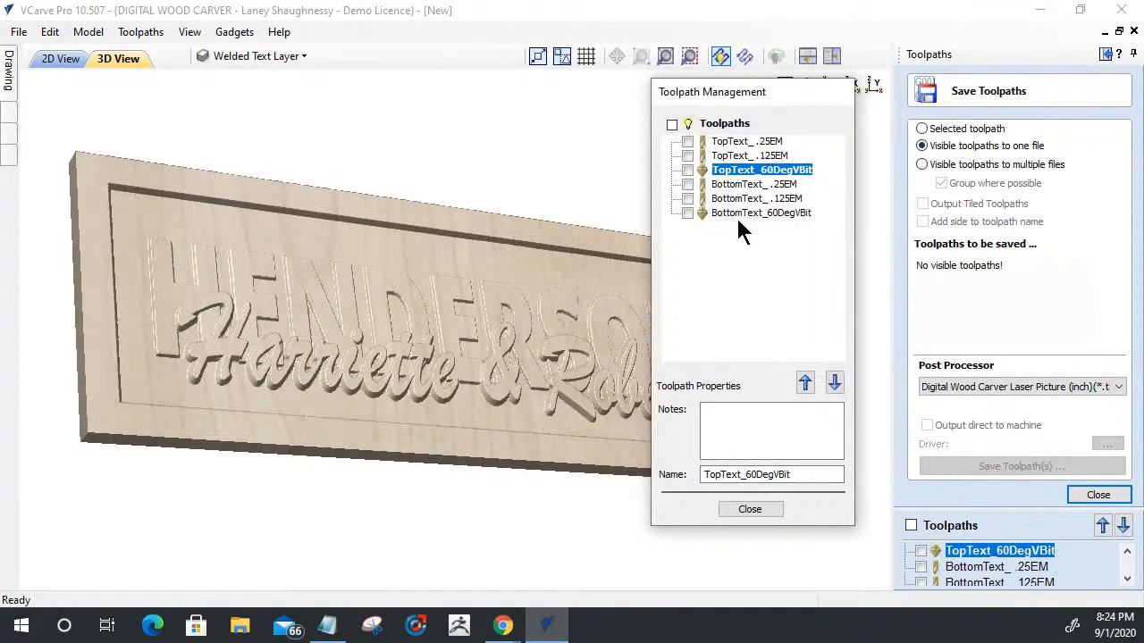
pyautogui.moveTo(736, 225)
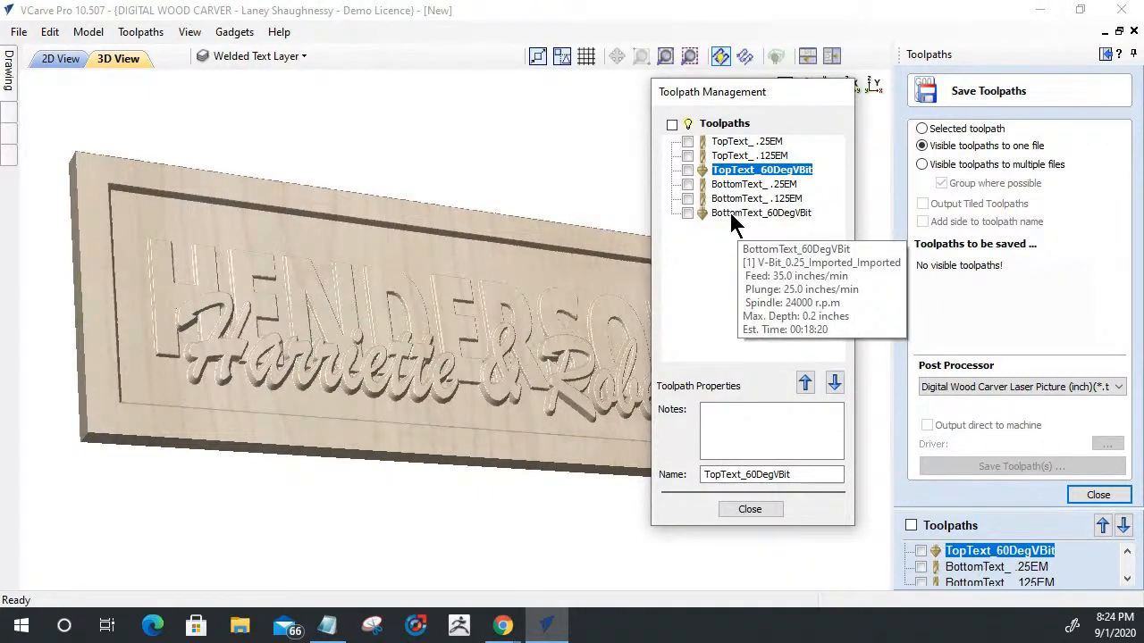
pyautogui.moveTo(722, 150)
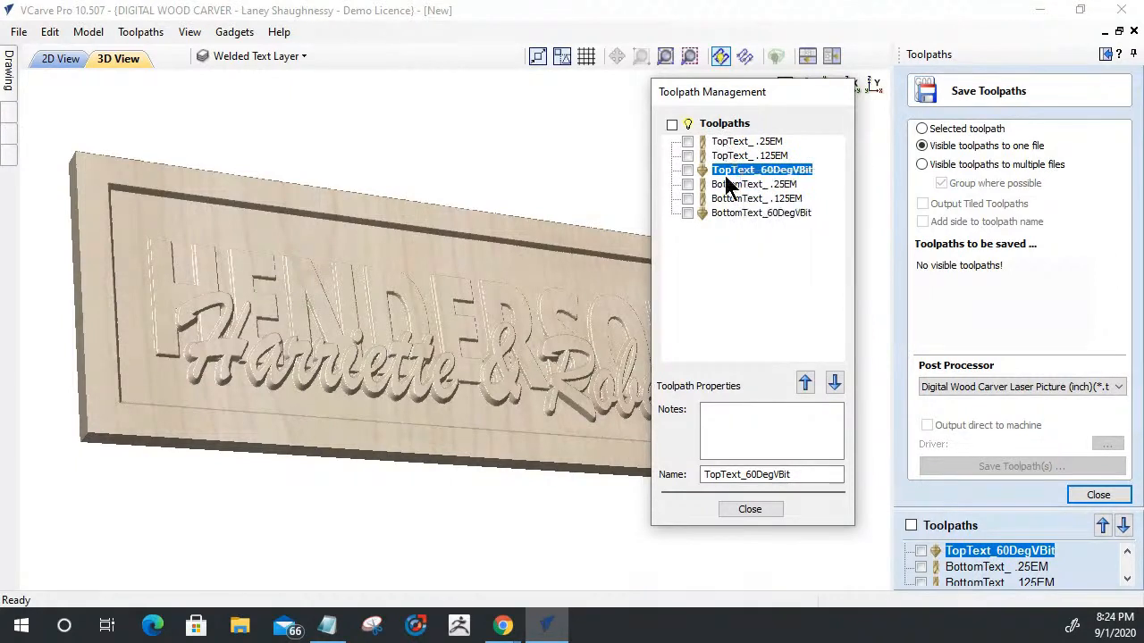
# - Reorder the toolpaths so BottomText_ .25EM directly follows TopText_ .25EM and BottomText_ .125EM directly follows TopText_ .125EM
pyautogui.click(727, 187)
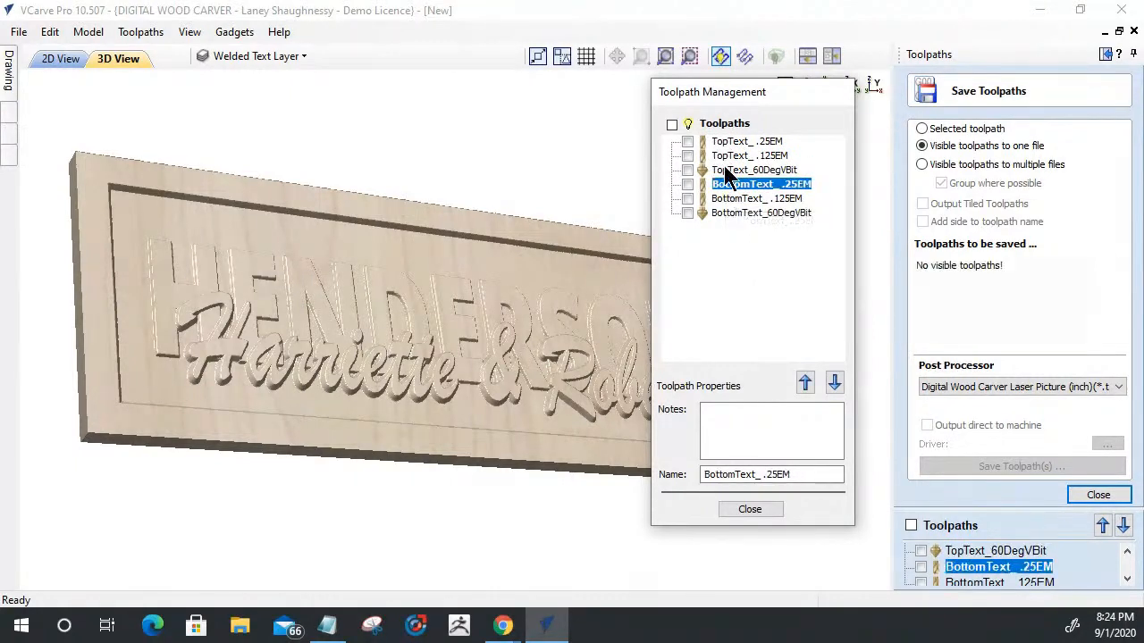
pyautogui.click(805, 382)
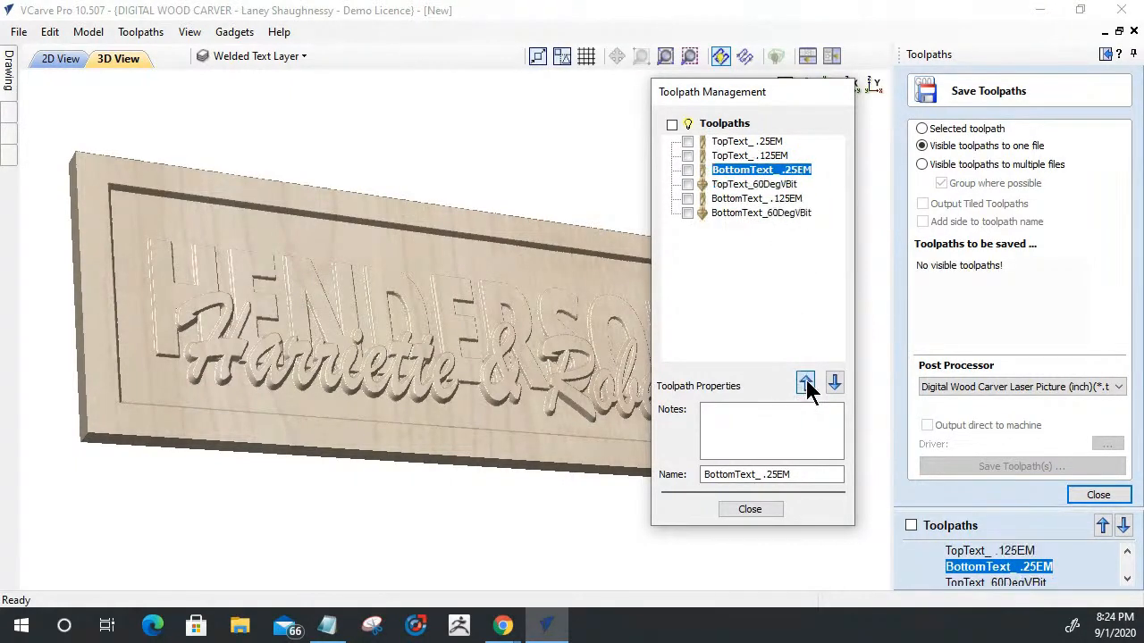
pyautogui.click(805, 382)
pyautogui.click(805, 382)
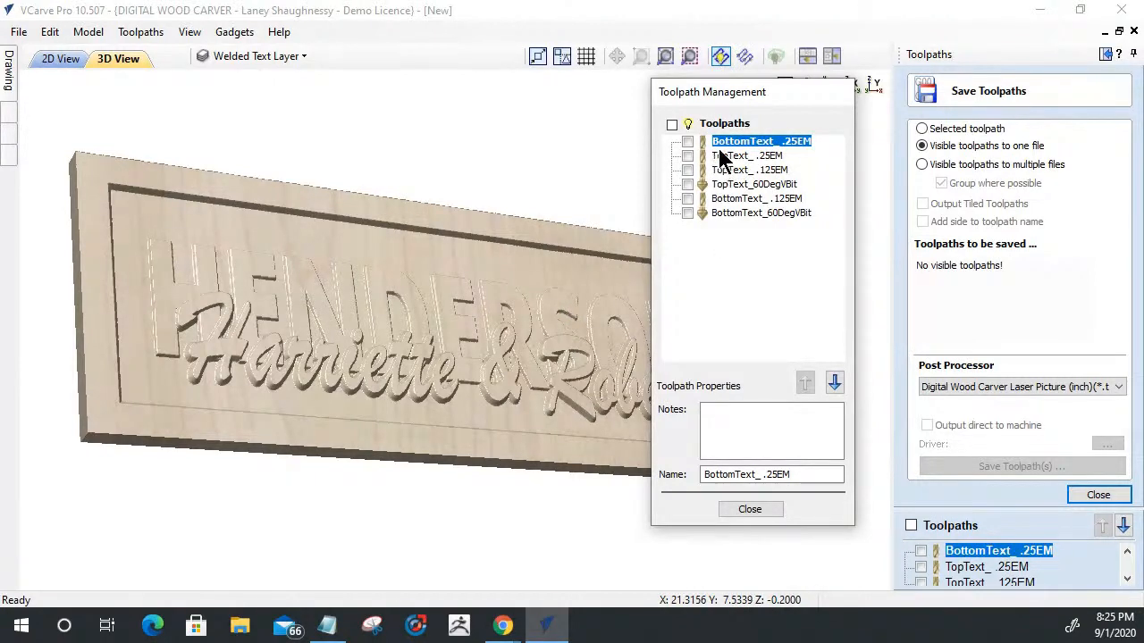
pyautogui.click(833, 383)
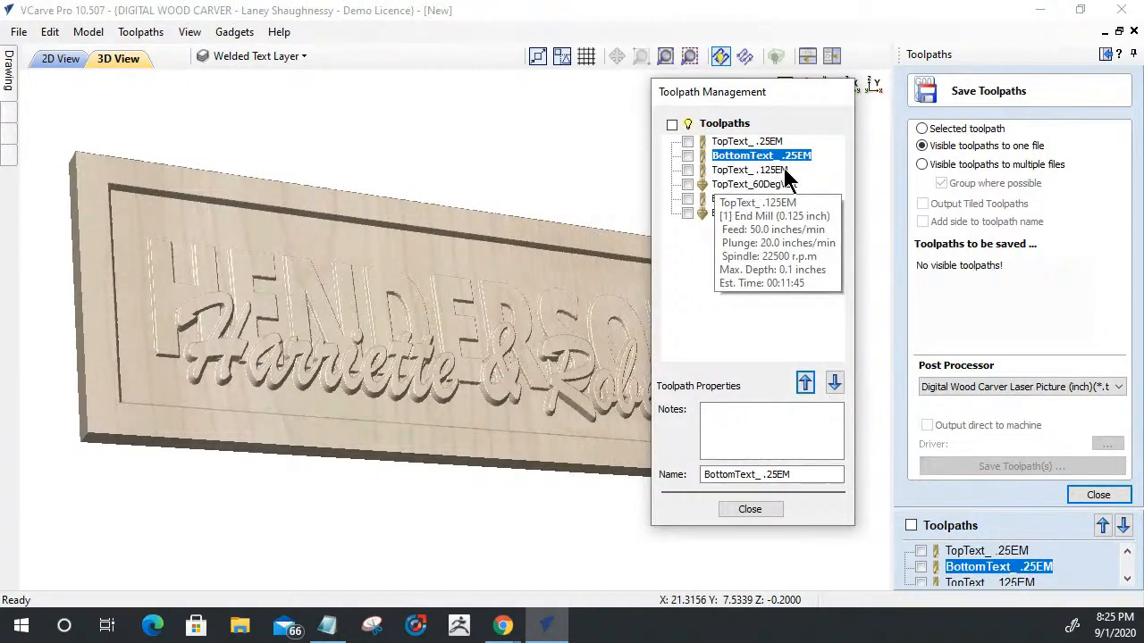
pyautogui.click(756, 199)
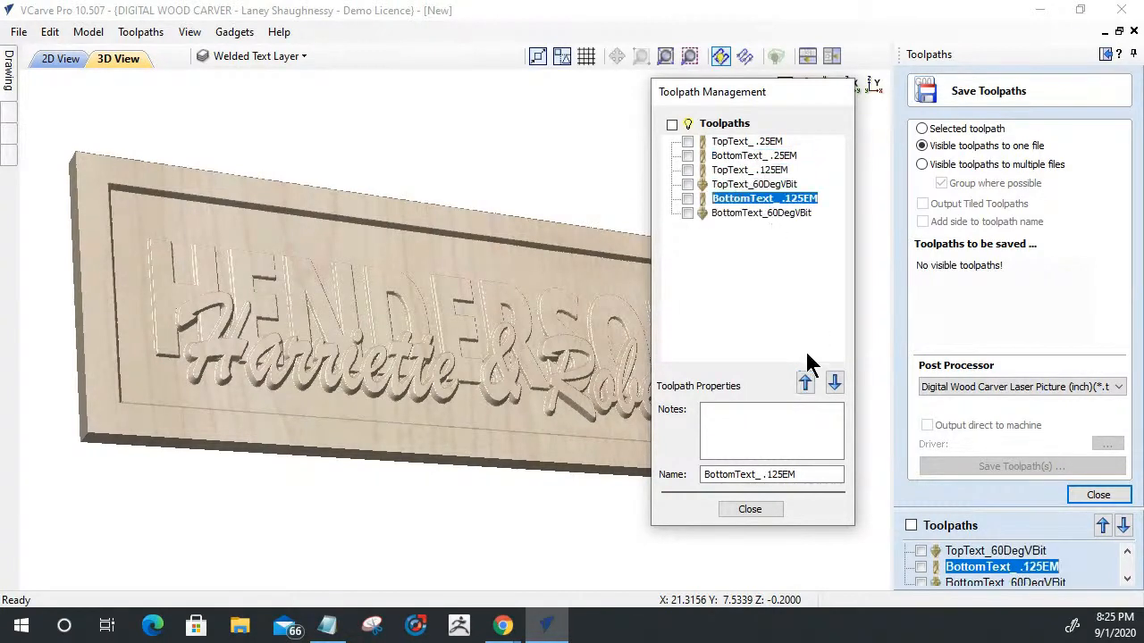
pyautogui.click(806, 382)
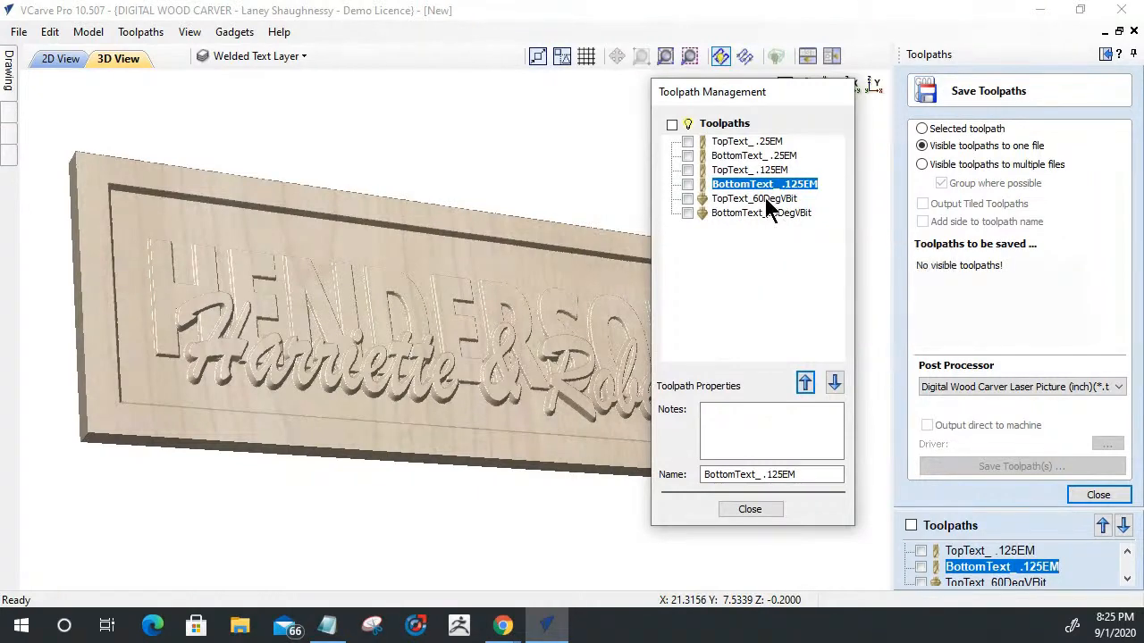
# - Make only the two .25EM toolpaths visible and start saving them with the Digital Wood Carver Helical Arcs (inch) post processor
pyautogui.click(687, 141)
pyautogui.click(687, 155)
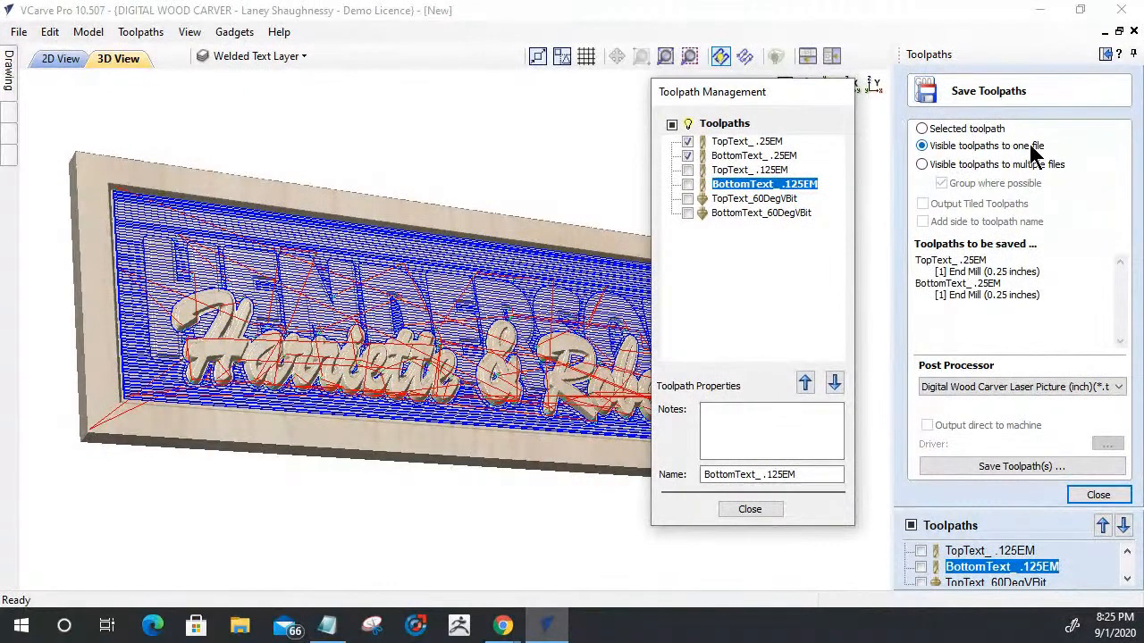
pyautogui.click(1010, 385)
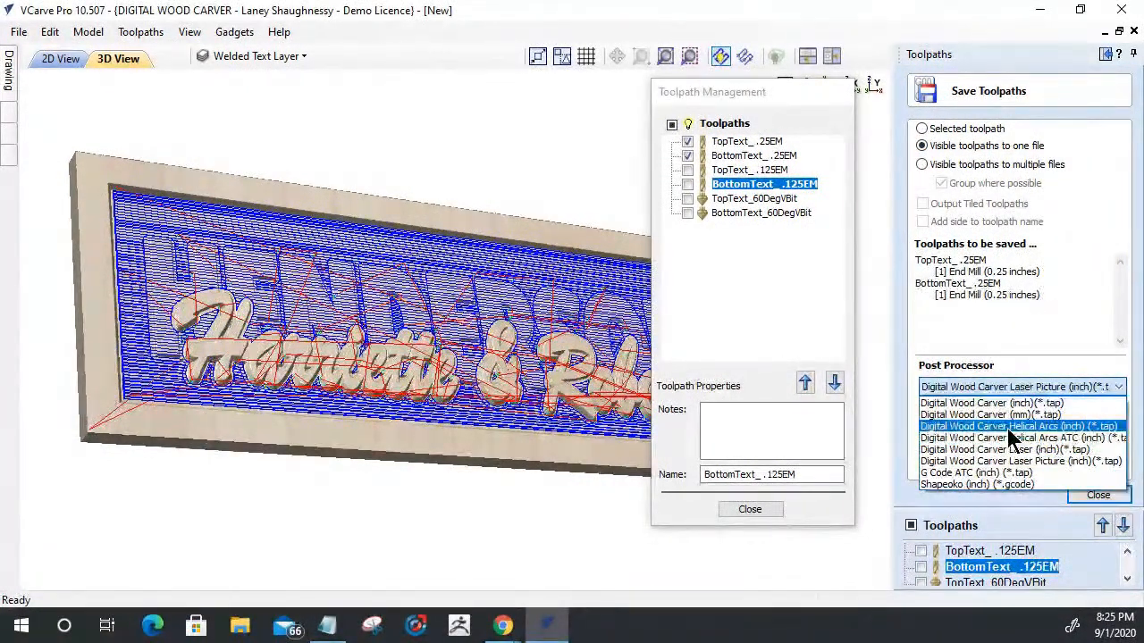
pyautogui.click(1007, 427)
pyautogui.click(1007, 465)
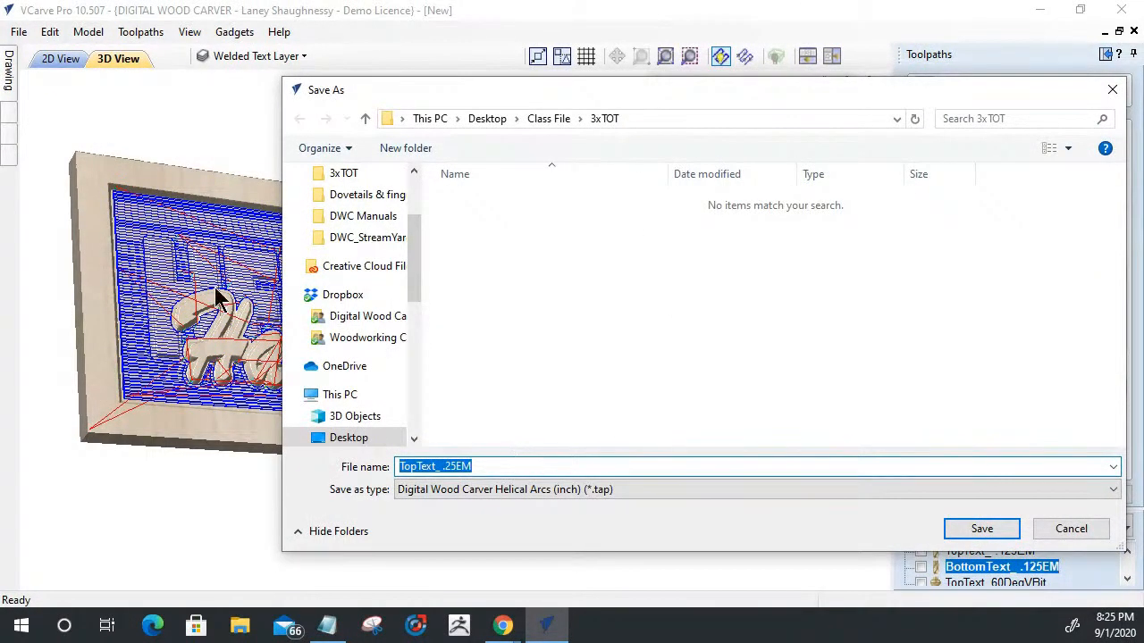
# - Create a folder named Option 2 Class inside 3xTOT and open it as the save location
pyautogui.click(421, 150)
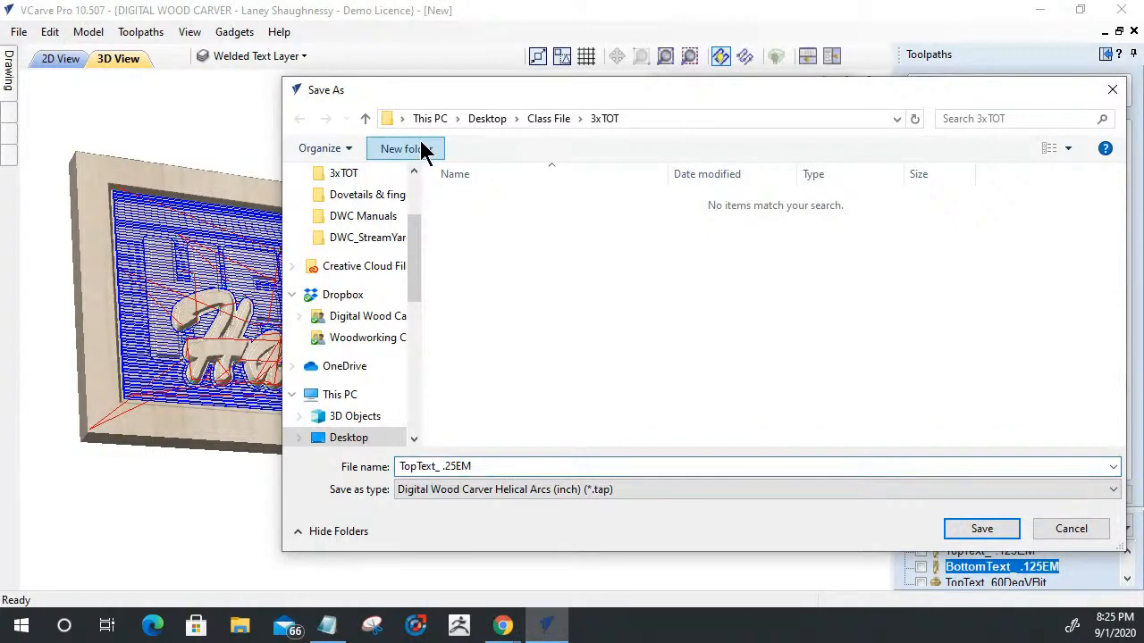
pyautogui.click(421, 150)
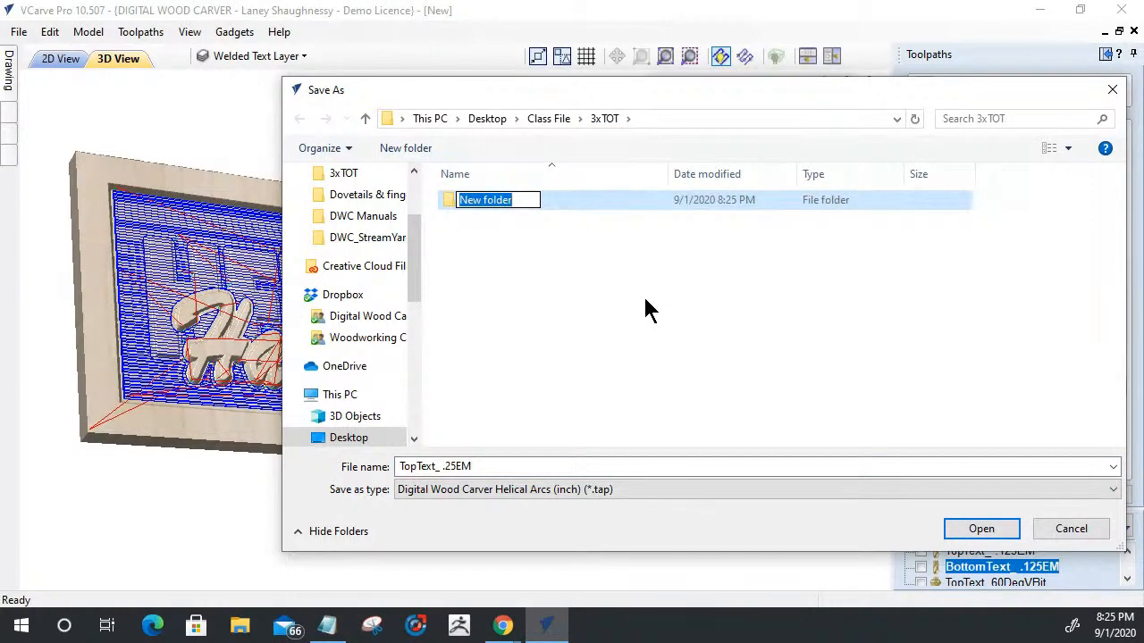
pyautogui.write('Option ')
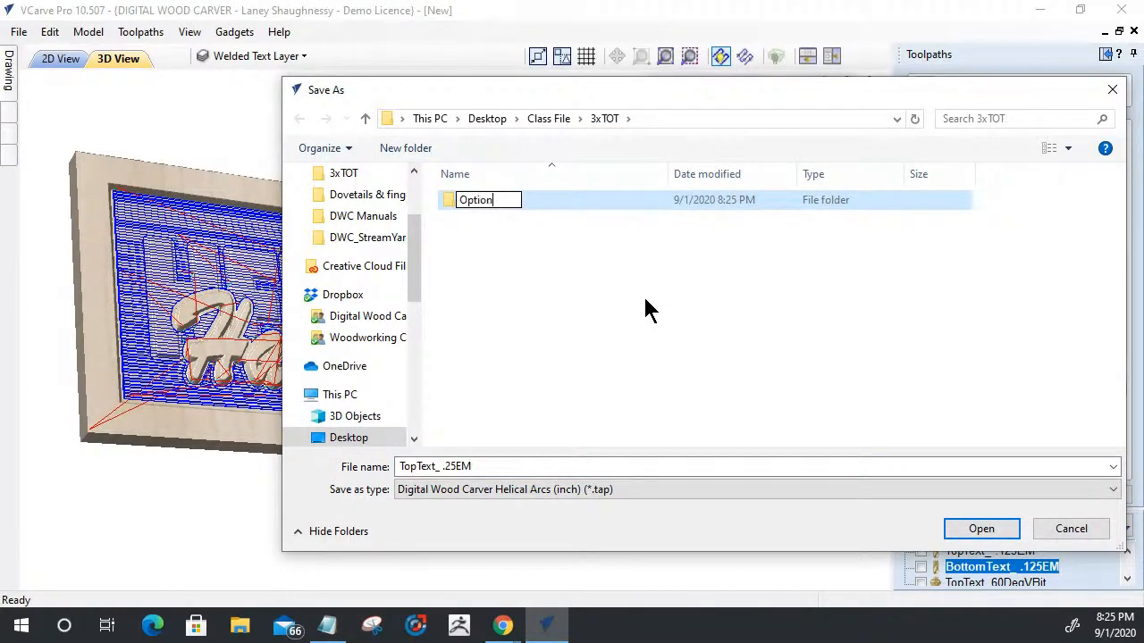
pyautogui.write('2 Class')
pyautogui.press('Return')
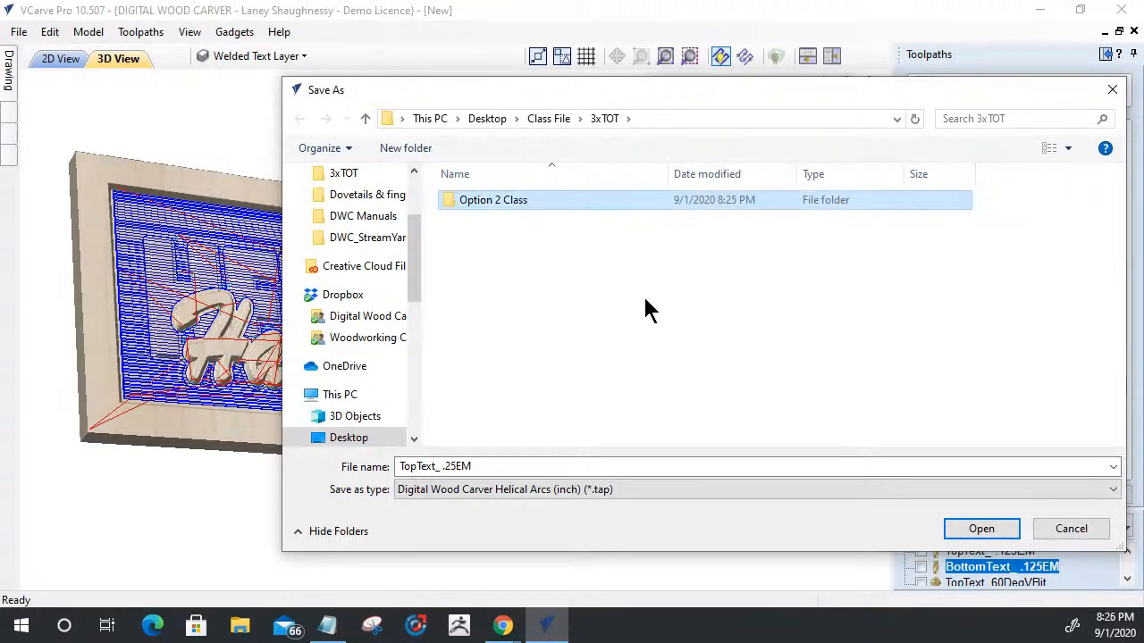
pyautogui.doubleClick(523, 203)
# - Prefix the file name with 01_ and save the .25EM toolpaths as 01_TopText_ .25EM
pyautogui.click(401, 465)
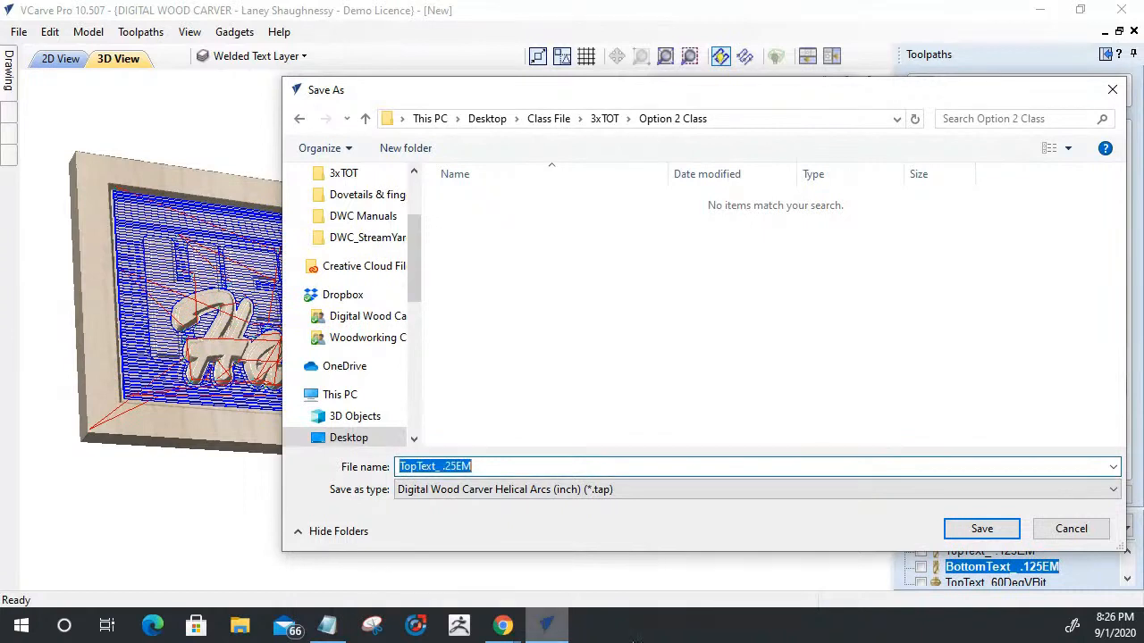
pyautogui.press('Left')
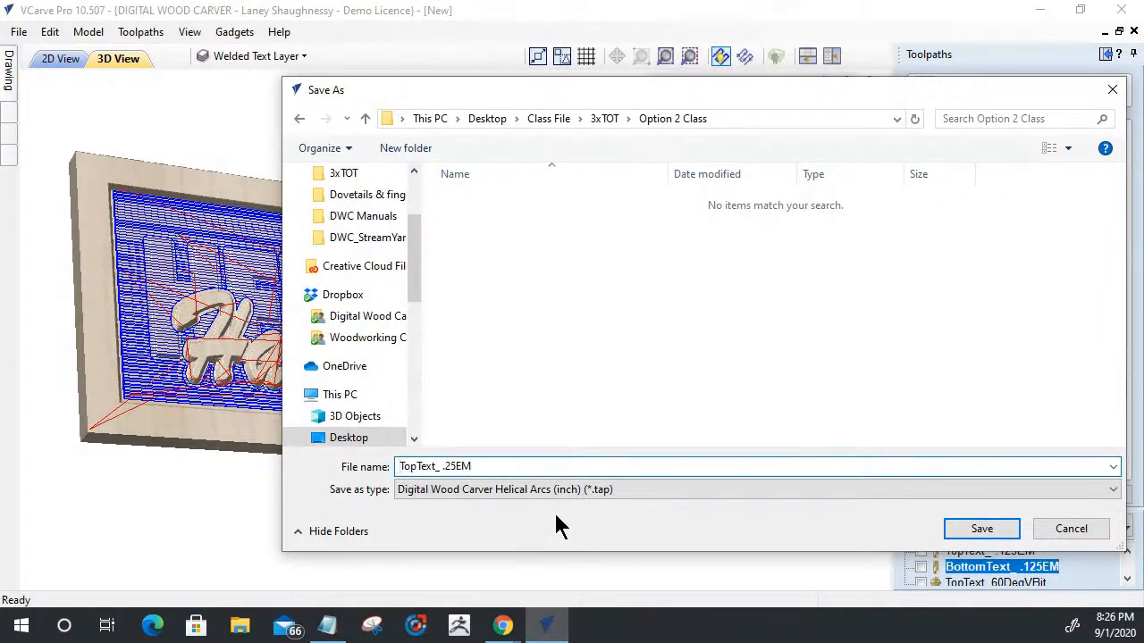
pyautogui.write('01_')
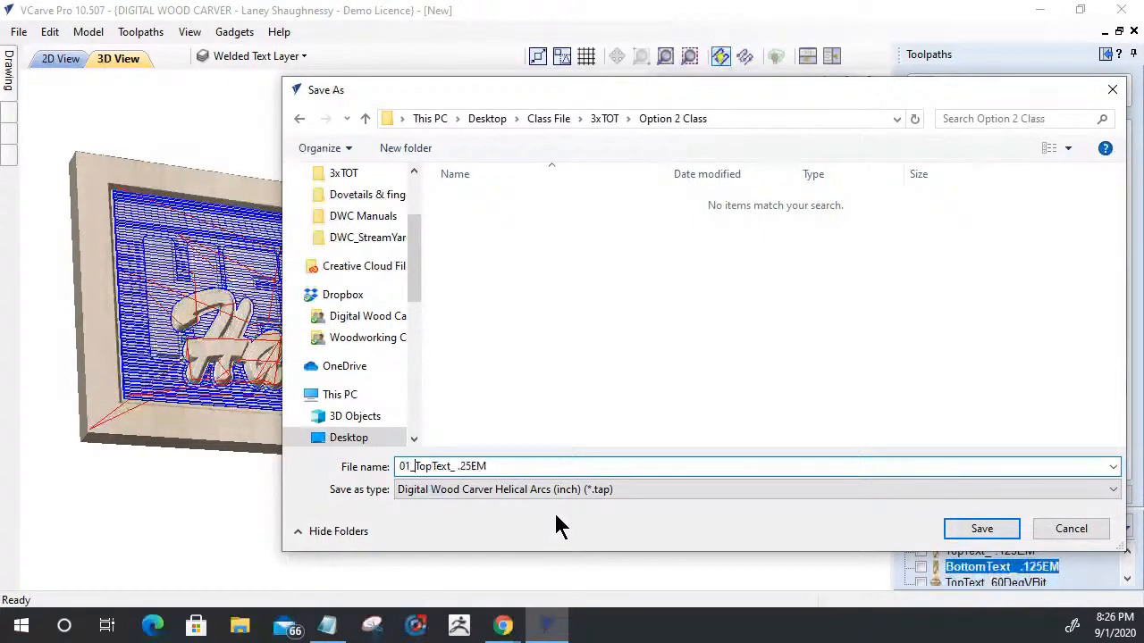
pyautogui.click(981, 528)
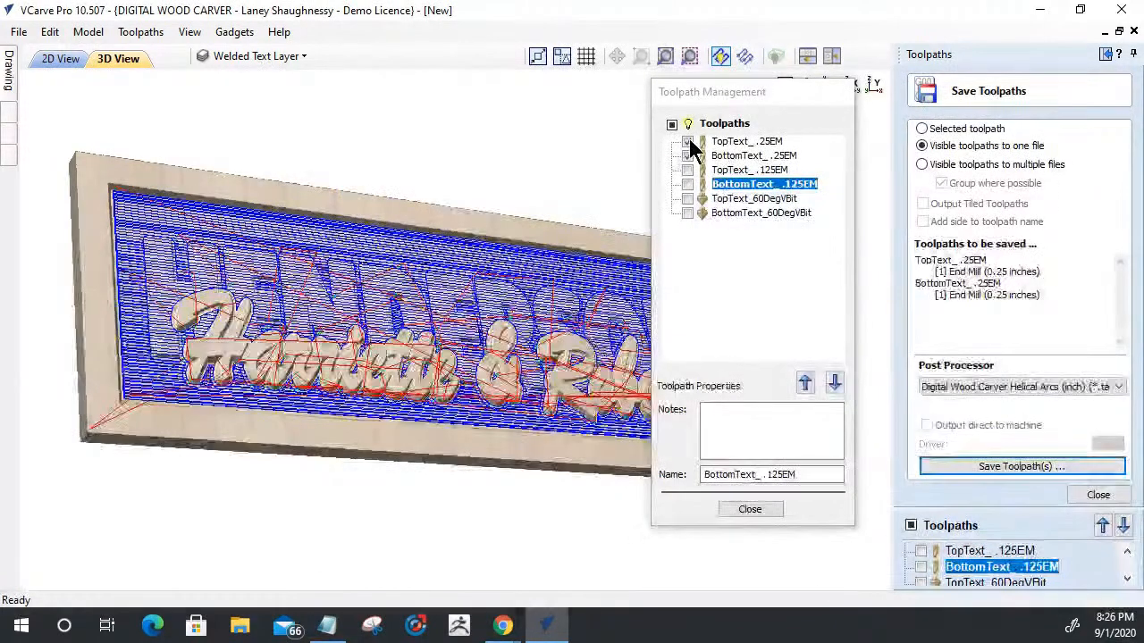
# - Show only the TopText and BottomText .125EM toolpaths and save them to one file named 02_TopText_ .125EM
pyautogui.click(688, 141)
pyautogui.click(687, 155)
pyautogui.click(687, 170)
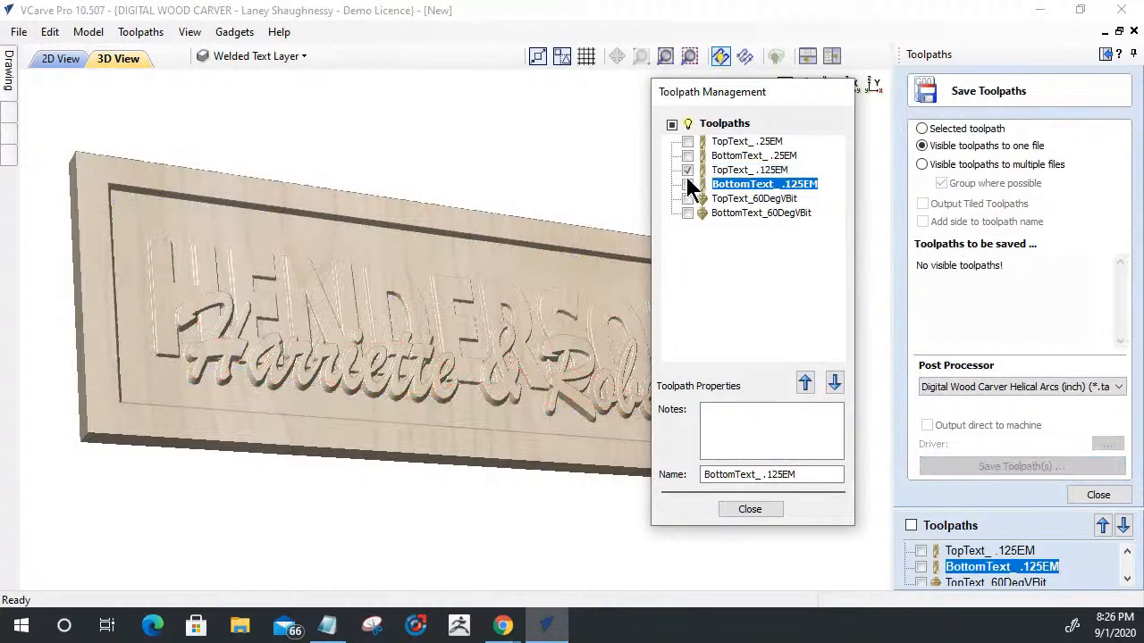
pyautogui.click(687, 184)
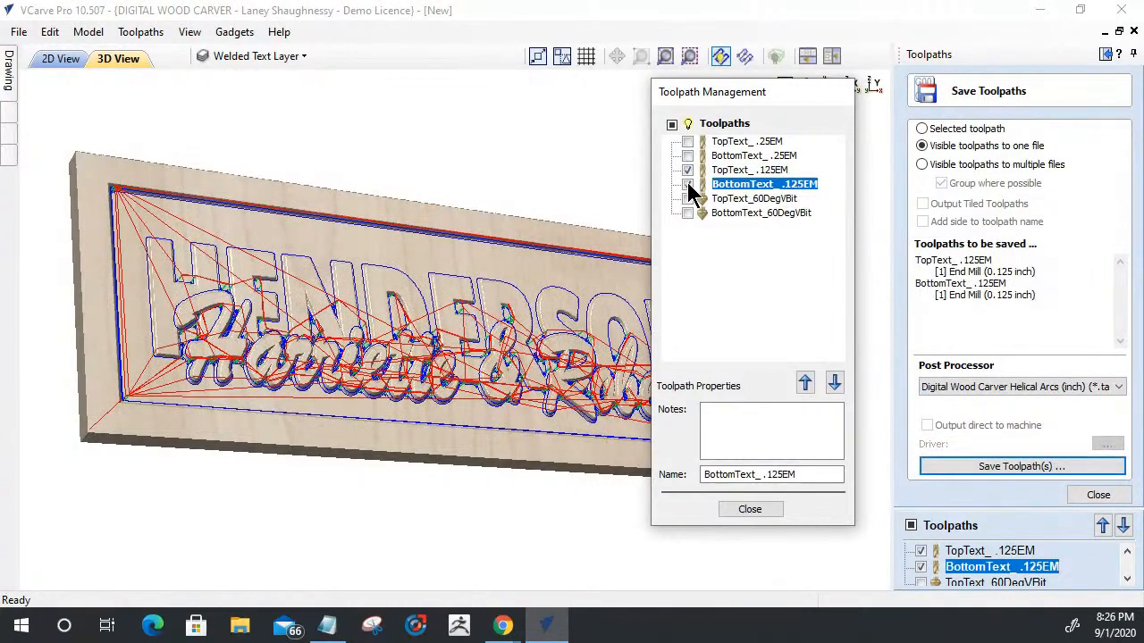
pyautogui.click(1029, 465)
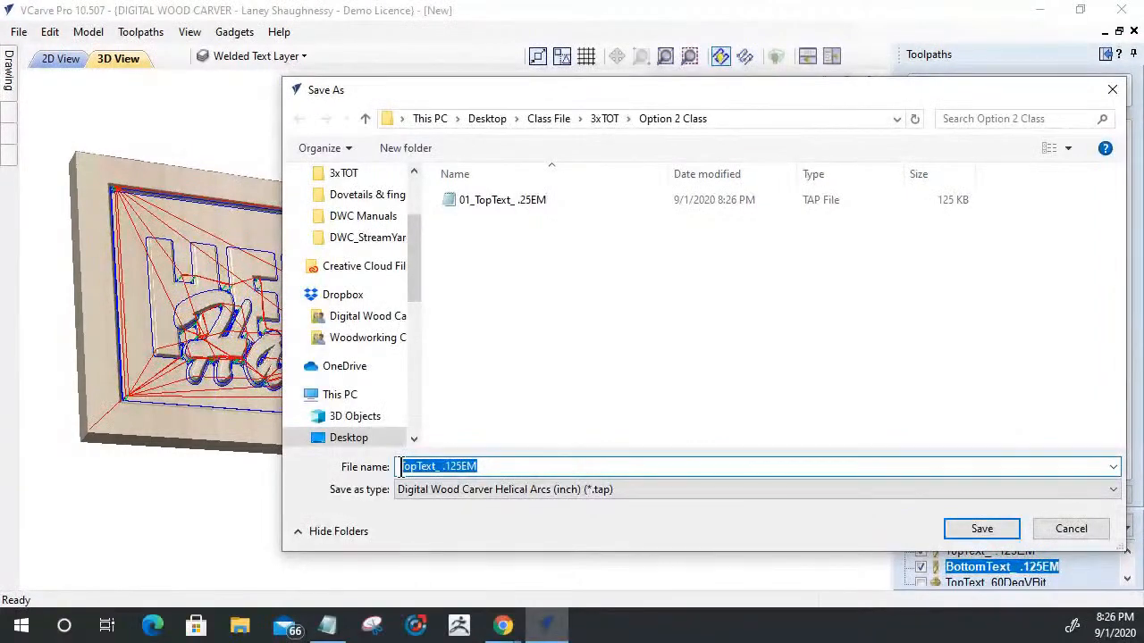
pyautogui.click(401, 472)
pyautogui.write('02_')
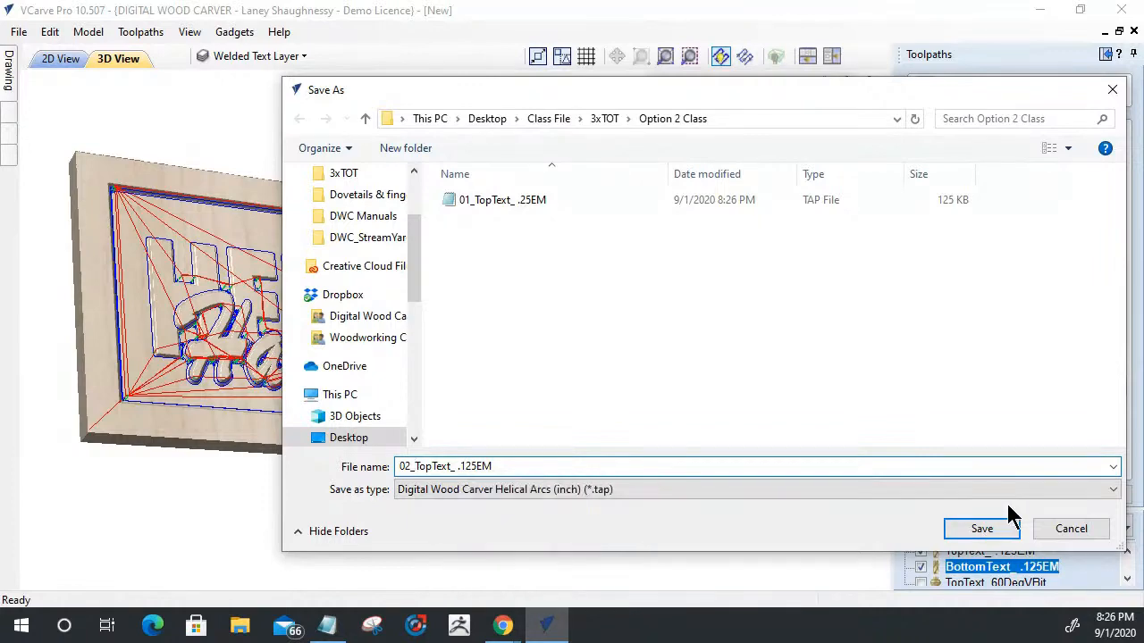
pyautogui.click(973, 532)
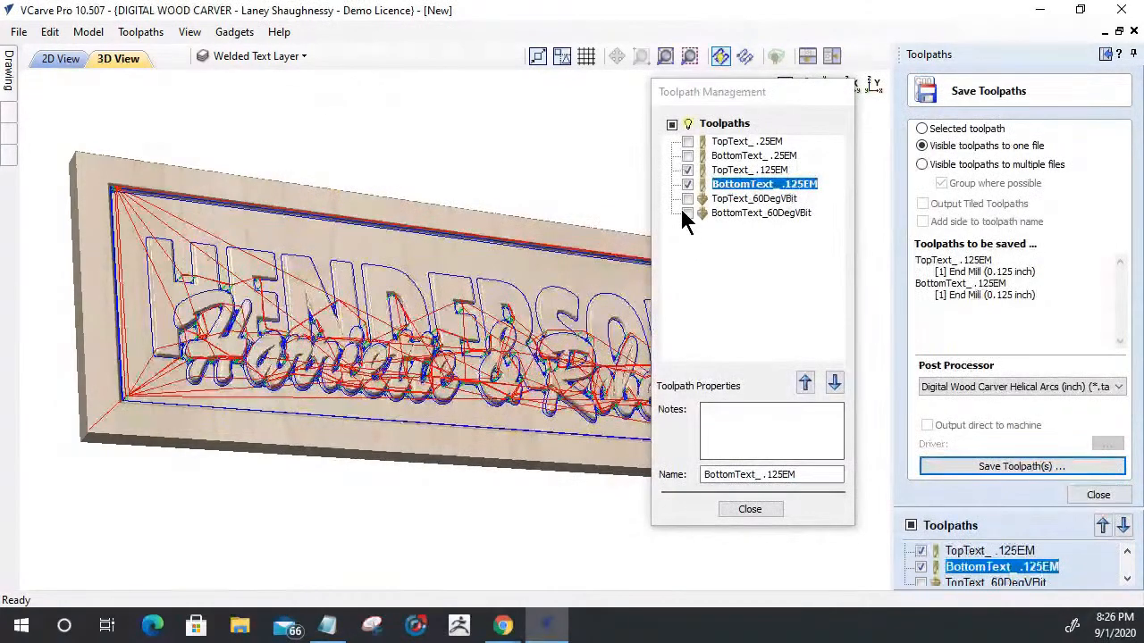
# - Show only the TopText and BottomText 60DegVBit toolpaths and save them to one file named 03_TopText_60DegVBit
pyautogui.click(687, 169)
pyautogui.click(687, 184)
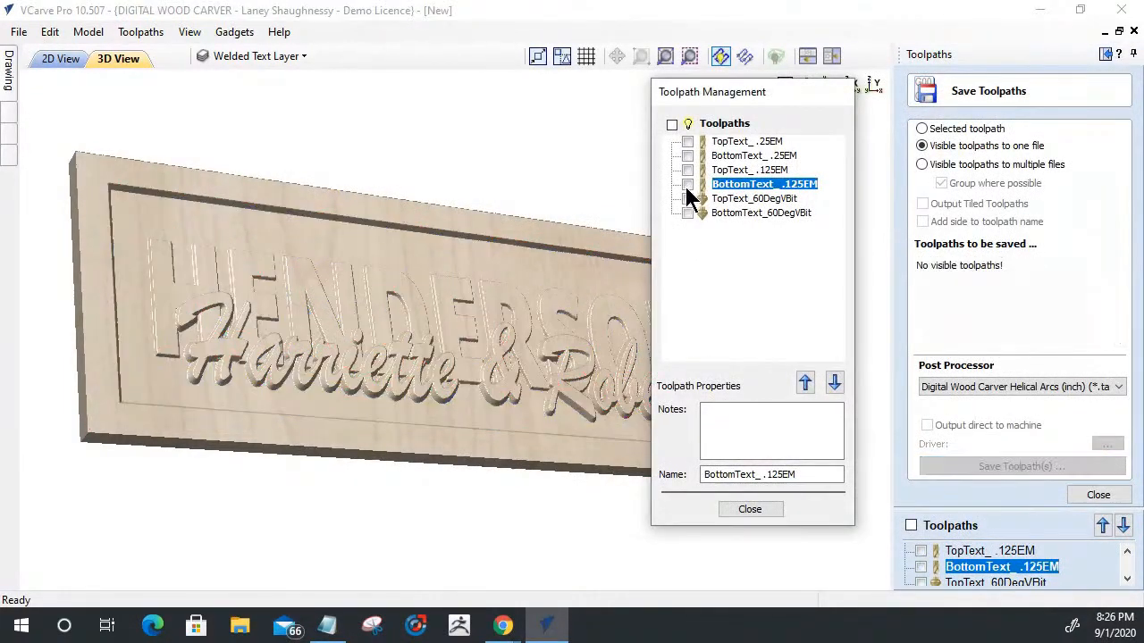
pyautogui.click(687, 198)
pyautogui.click(687, 213)
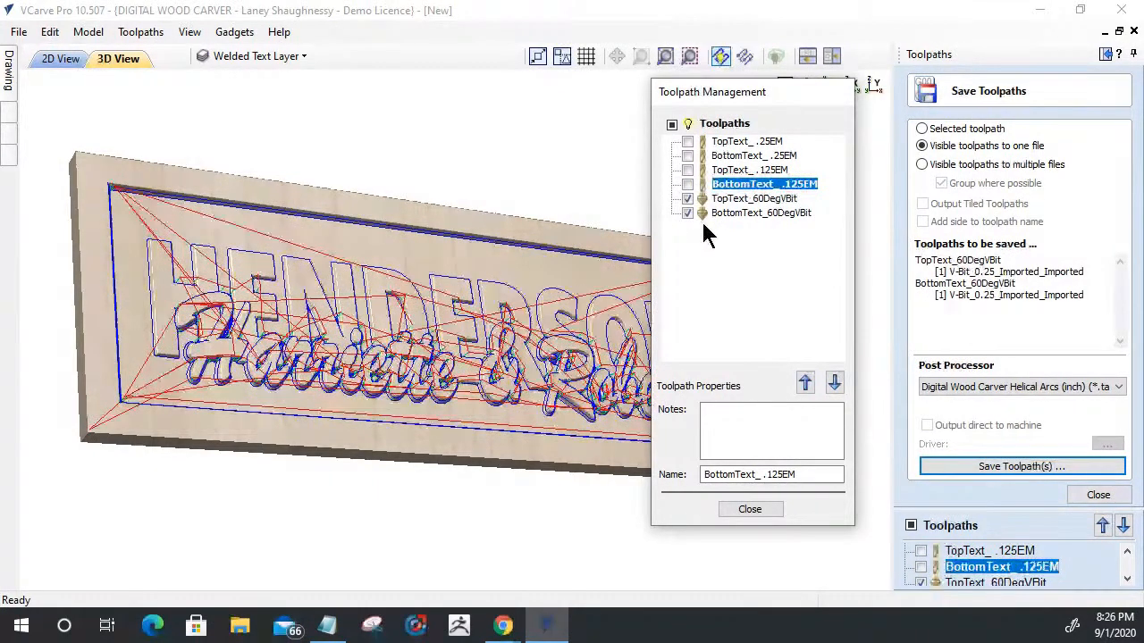
pyautogui.click(982, 474)
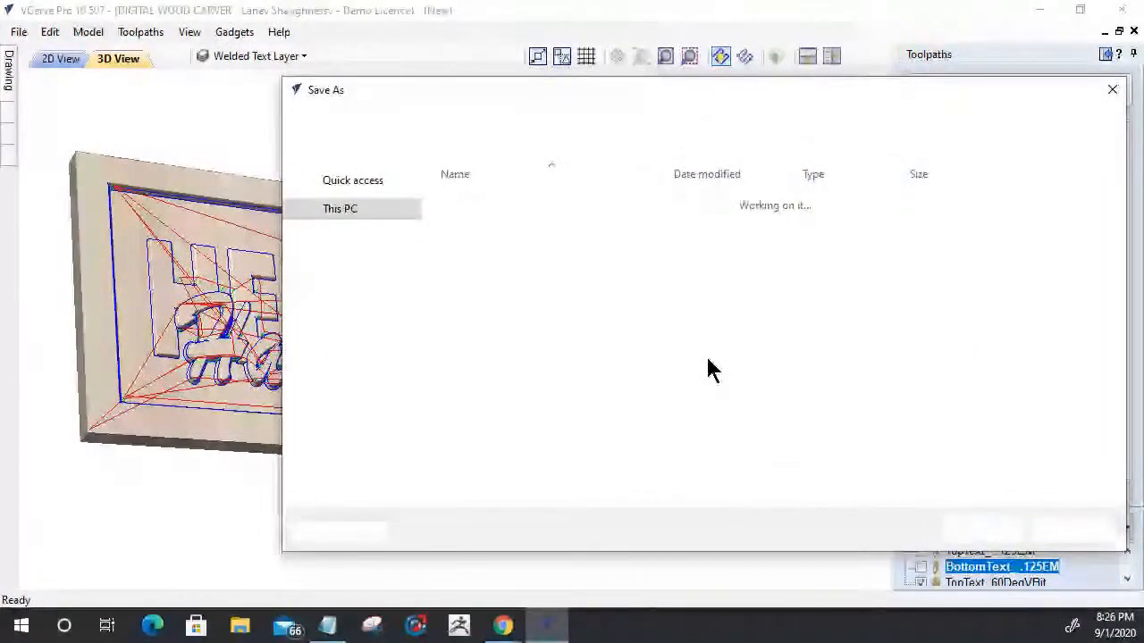
pyautogui.press('Home')
pyautogui.write('03_')
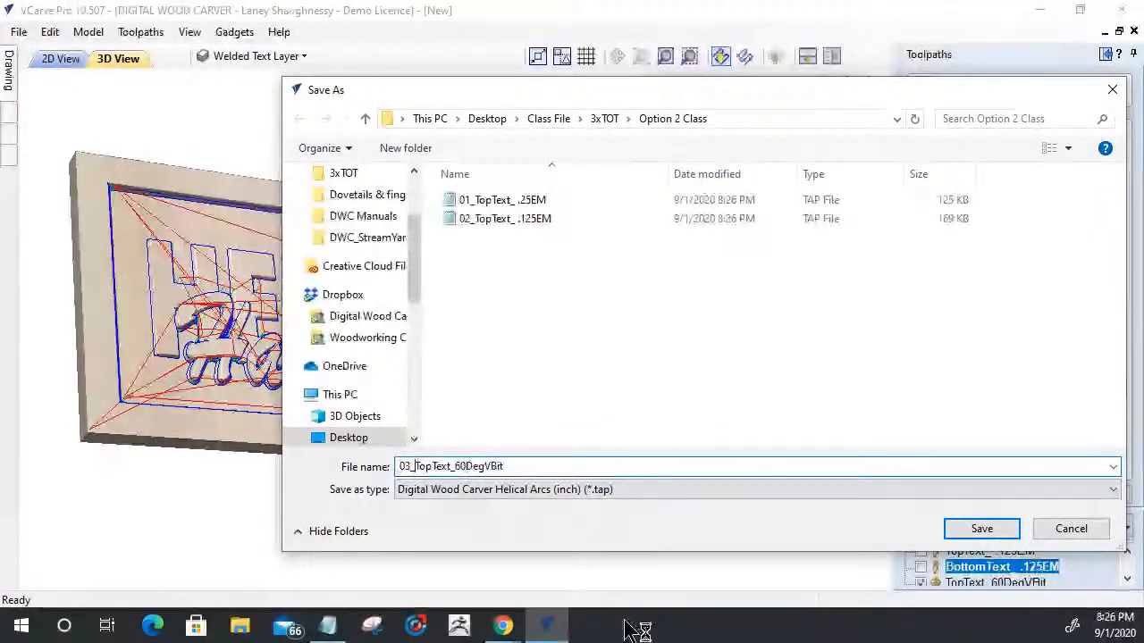
pyautogui.click(982, 531)
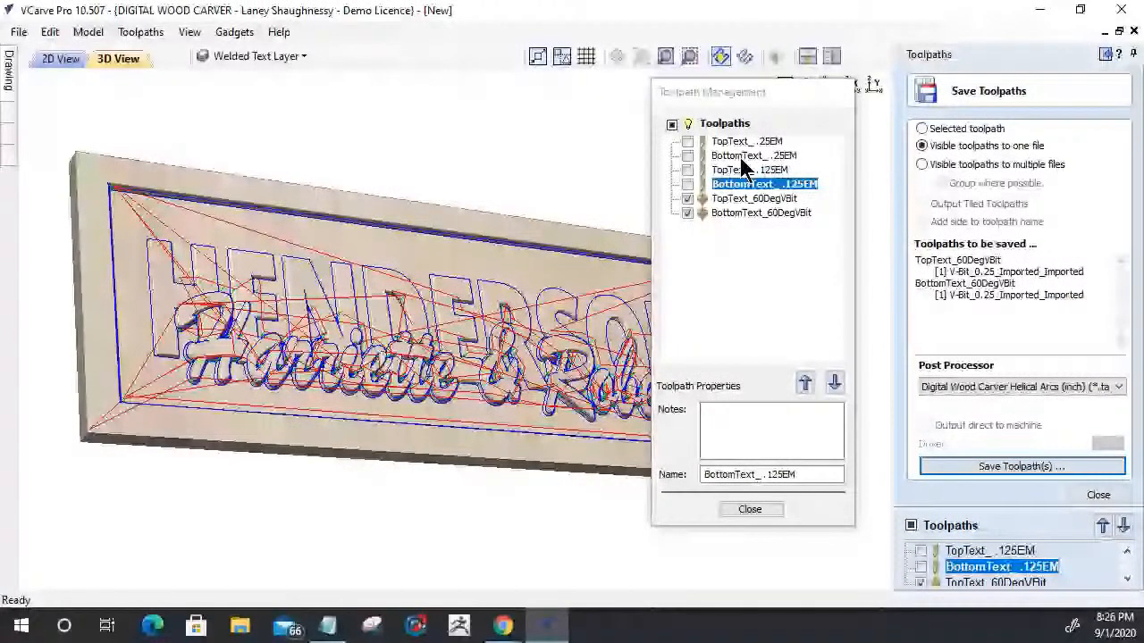
# - Hide the 60DegVBit toolpaths, then close the Toolpath Management window and the Save Toolpaths form
pyautogui.click(686, 199)
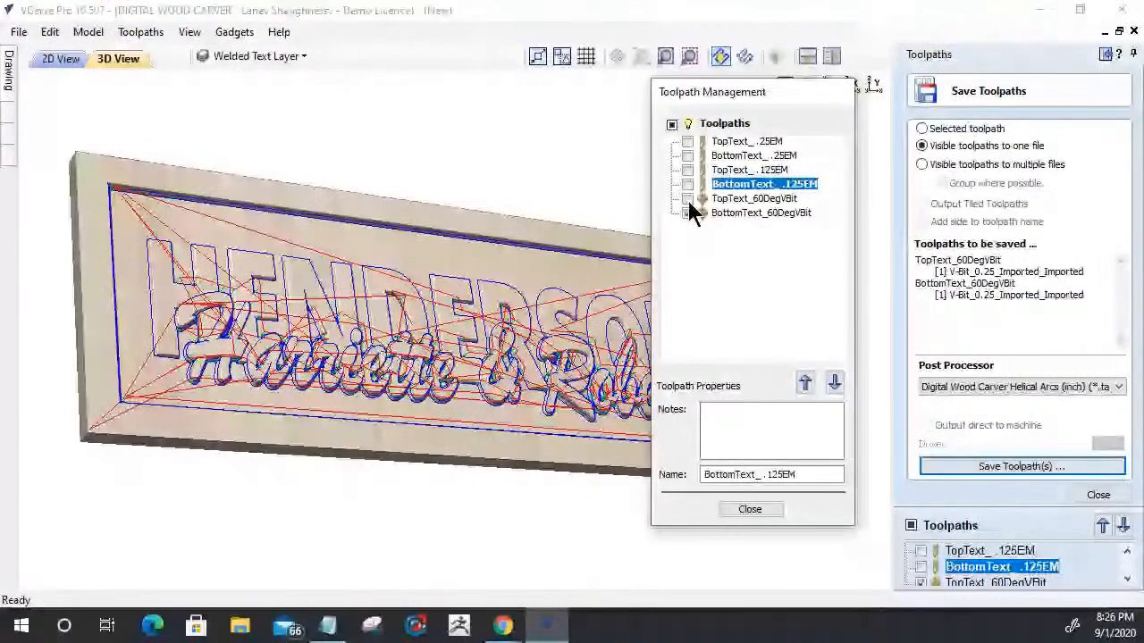
pyautogui.click(735, 511)
pyautogui.moveTo(411, 411); pyautogui.dragTo(466, 473)
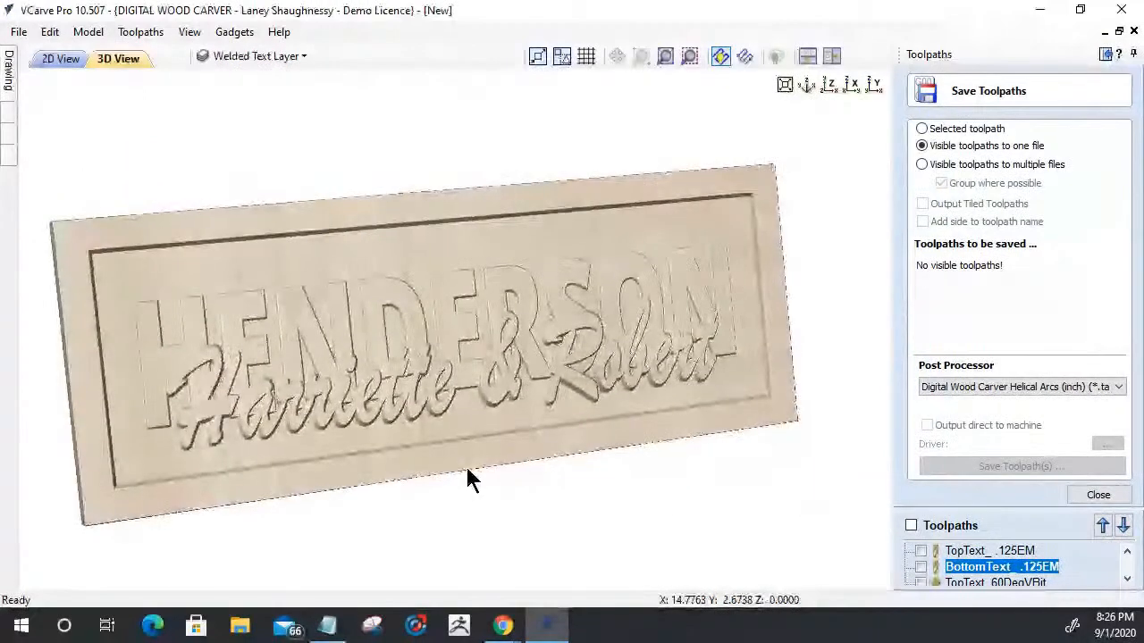
pyautogui.click(1101, 496)
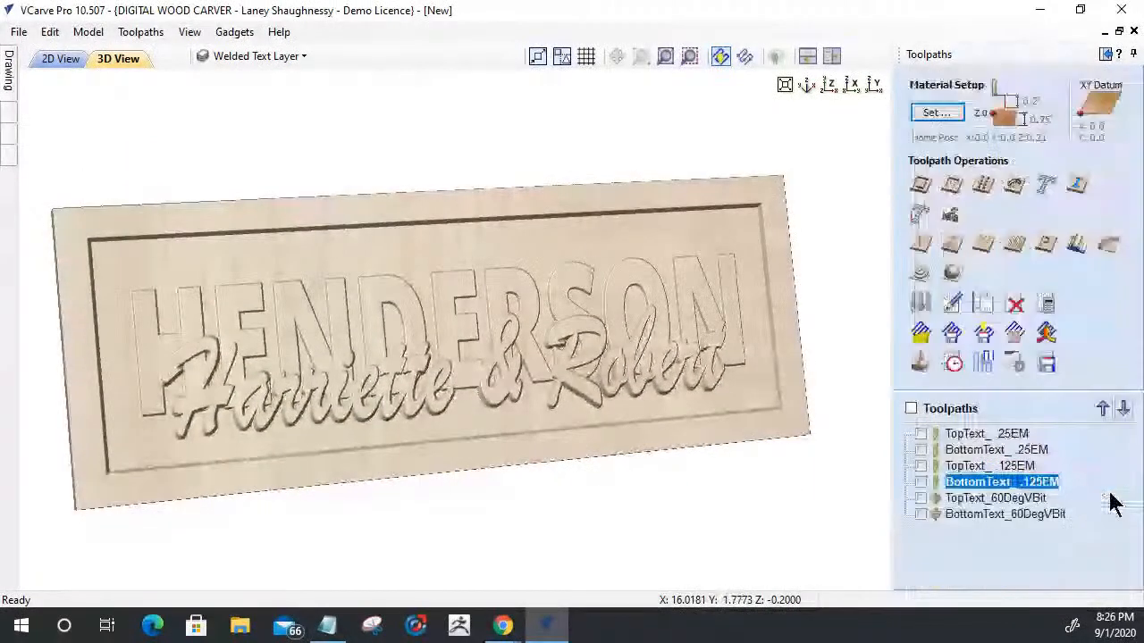
pyautogui.moveTo(326, 393); pyautogui.dragTo(317, 372)
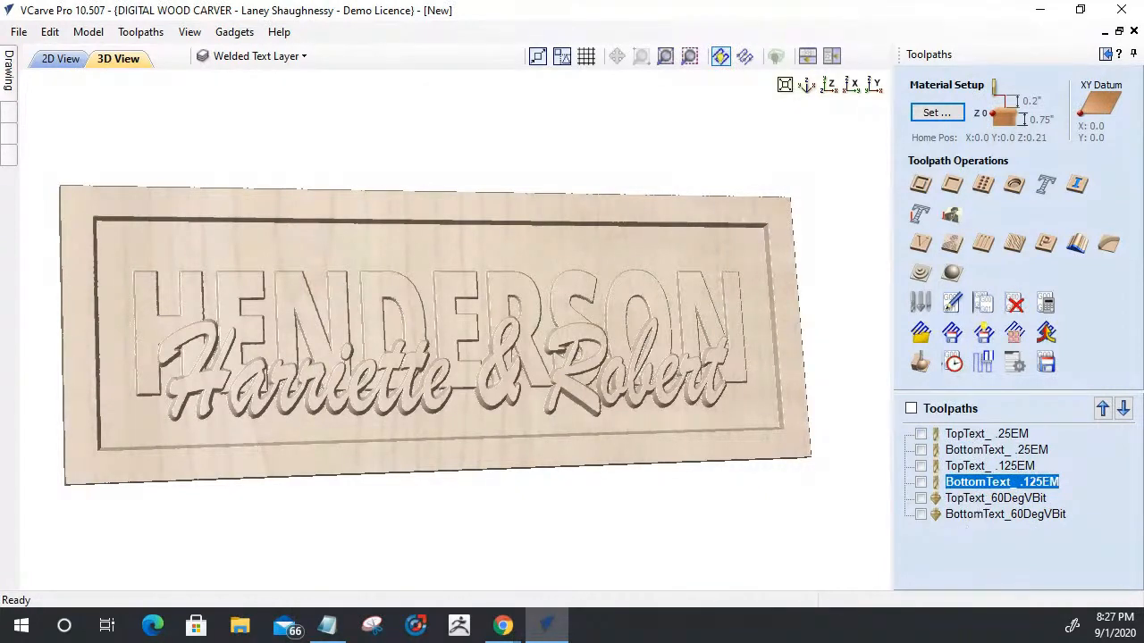
# - Save the project as Option2_3xTOT in the Option 2 Class folder
pyautogui.click(15, 32)
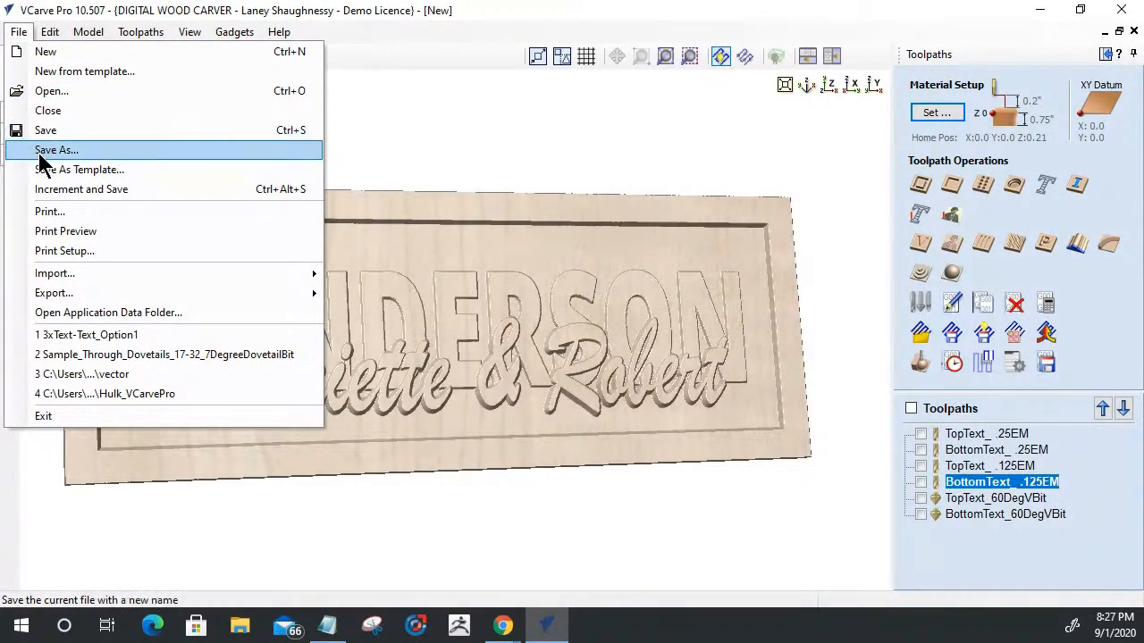
pyautogui.click(42, 152)
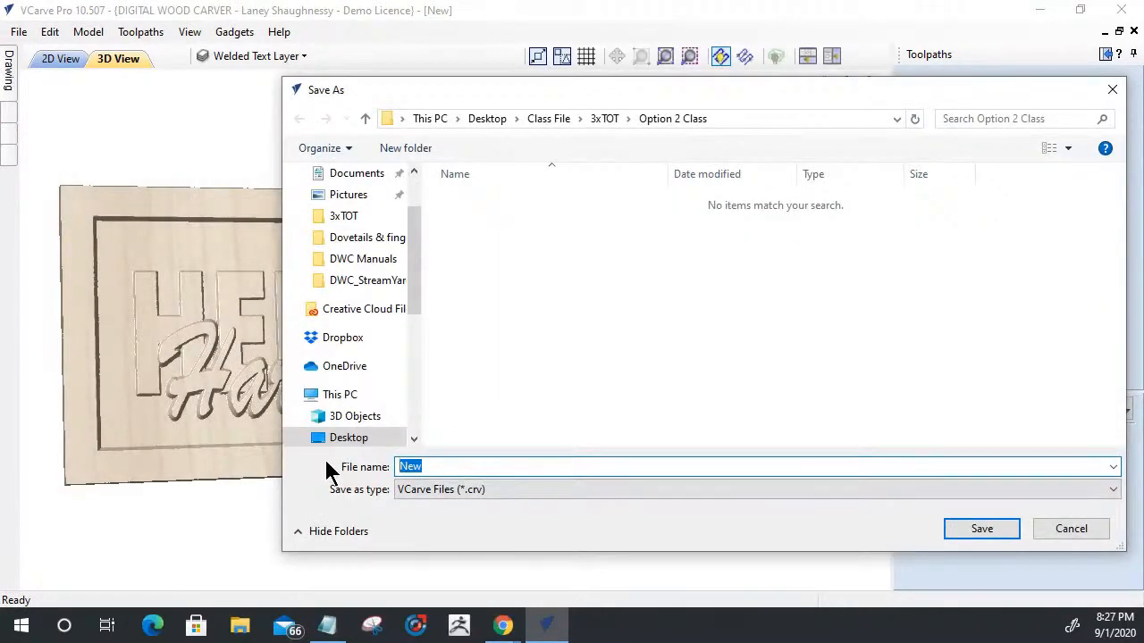
pyautogui.write('Option2_3xTOT')
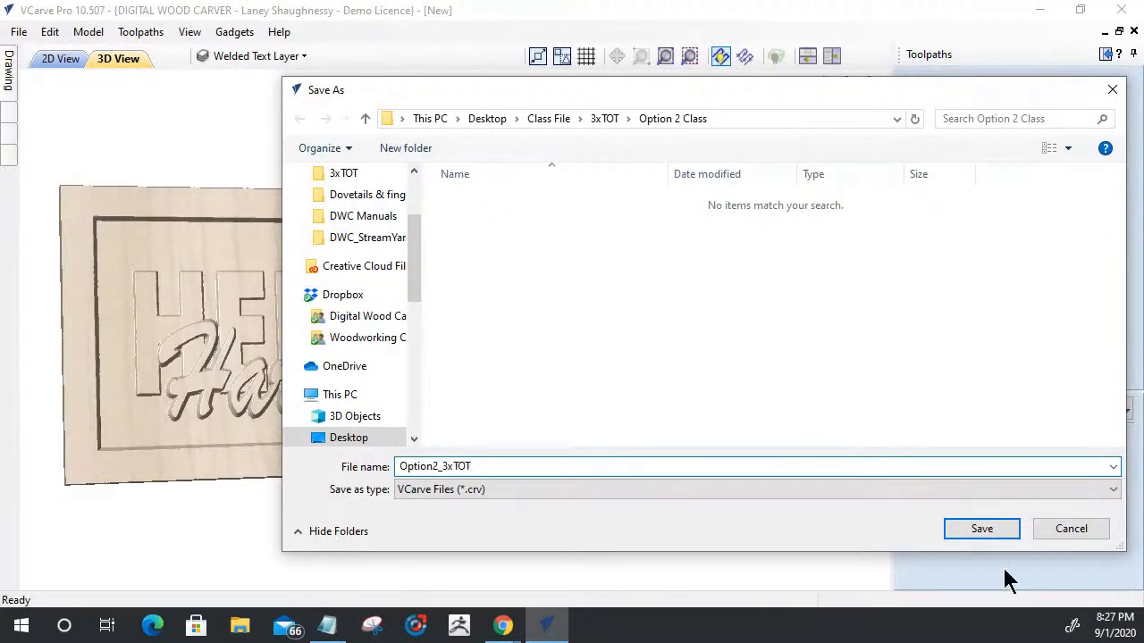
pyautogui.click(980, 530)
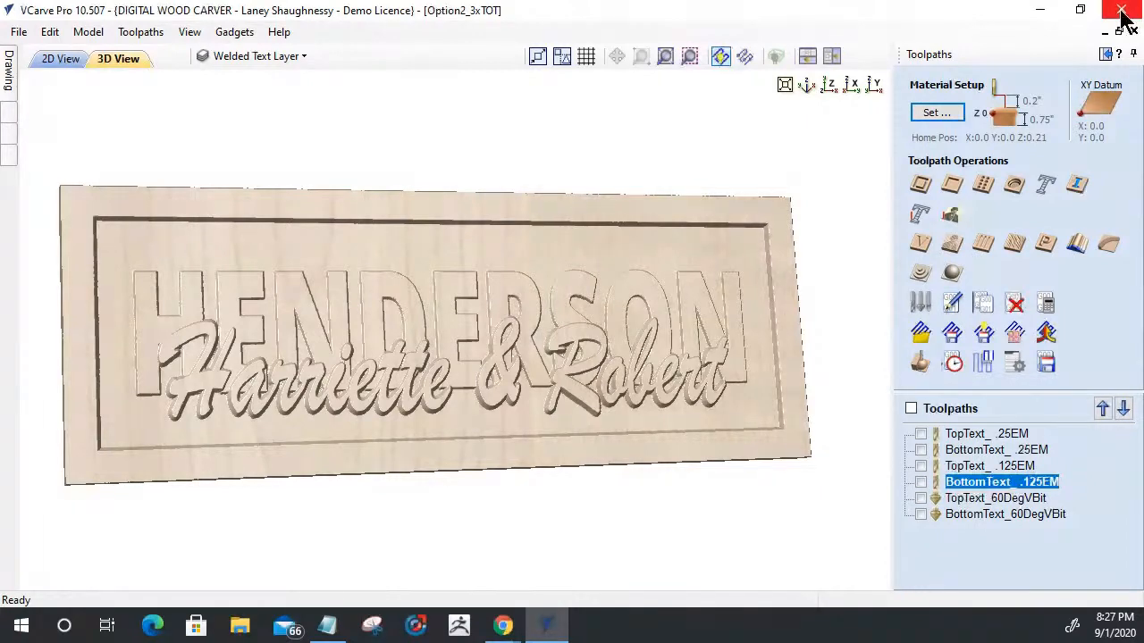
# - Close the current project and open the recent file 3xText-Text_Option1.crv
pyautogui.click(18, 33)
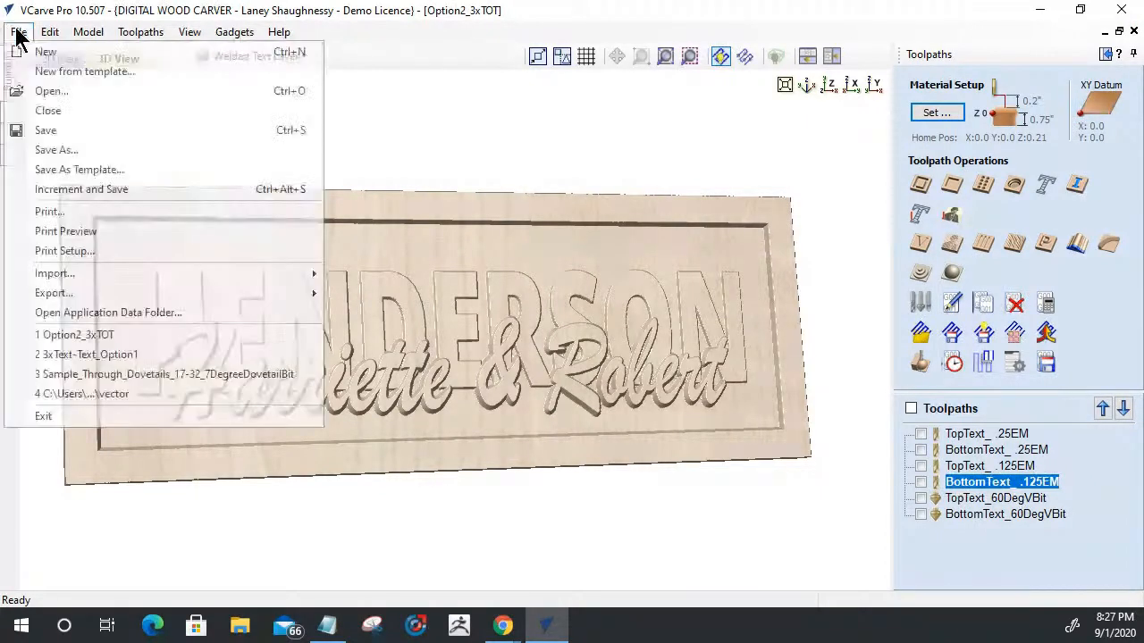
pyautogui.click(32, 104)
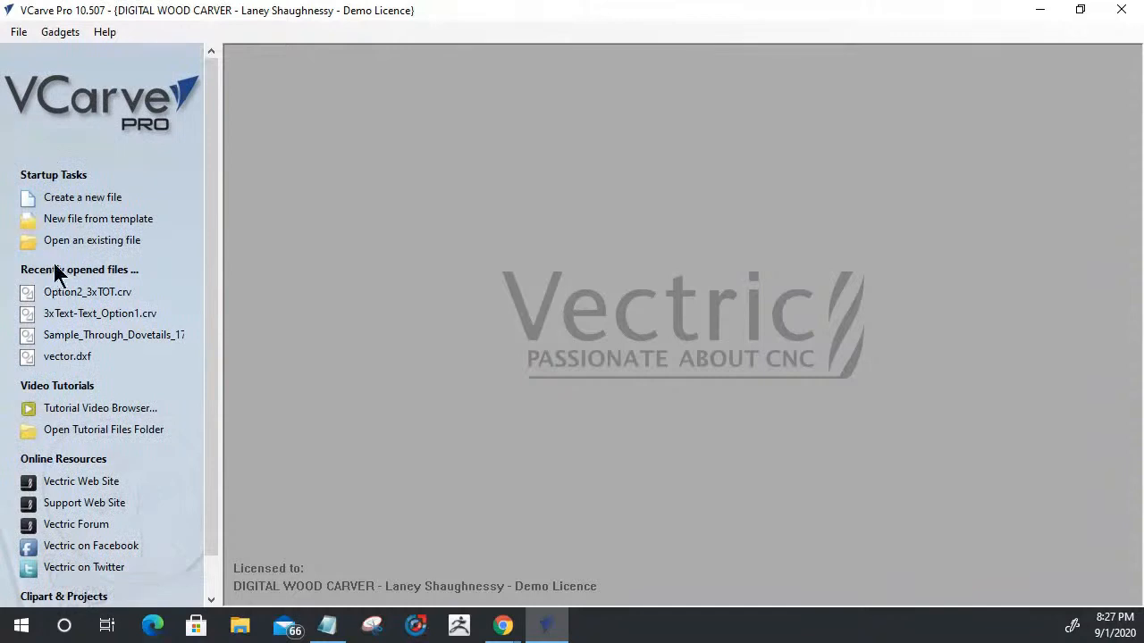
pyautogui.click(70, 316)
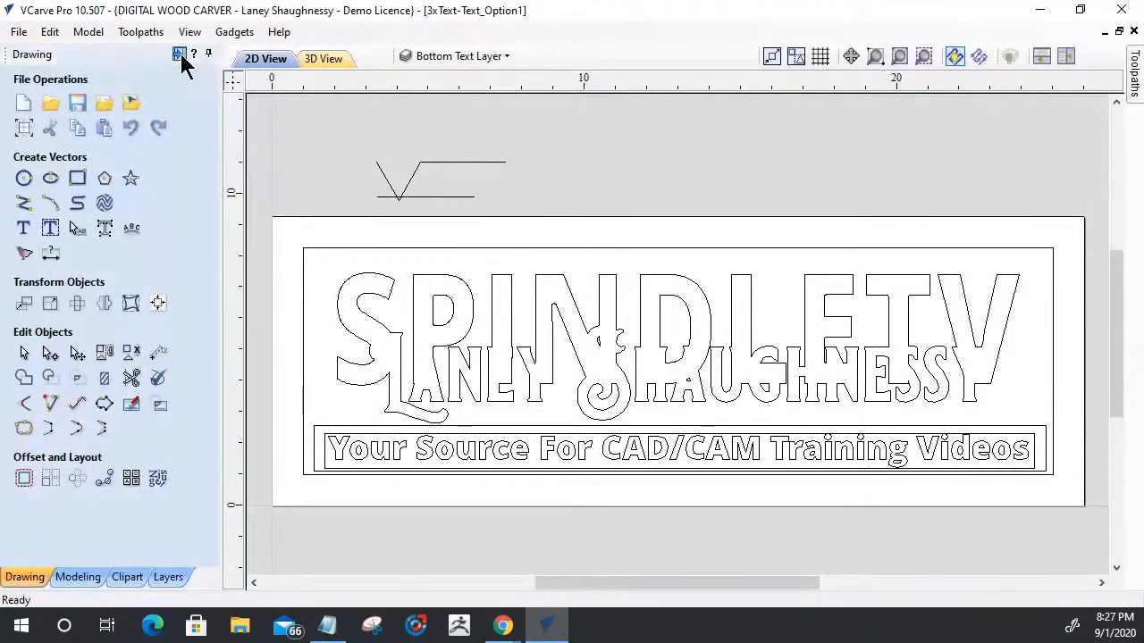
pyautogui.click(181, 55)
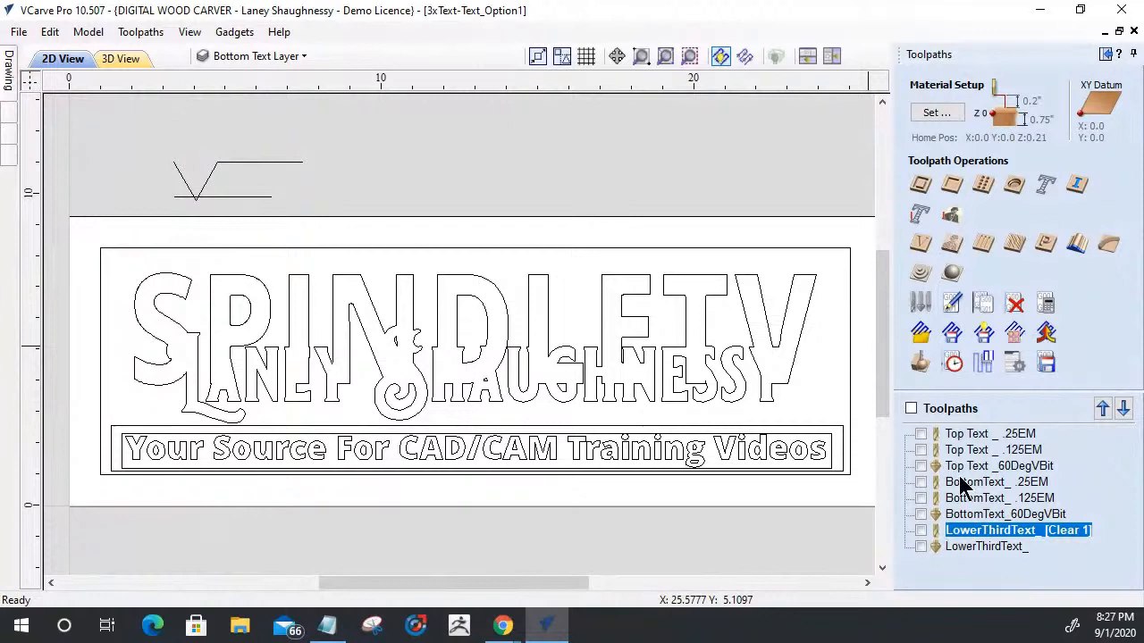
# - Rename the LowerThirdText_ [Clear 1] toolpath as LowerThirdText_ .125EM
pyautogui.rightClick(1014, 539)
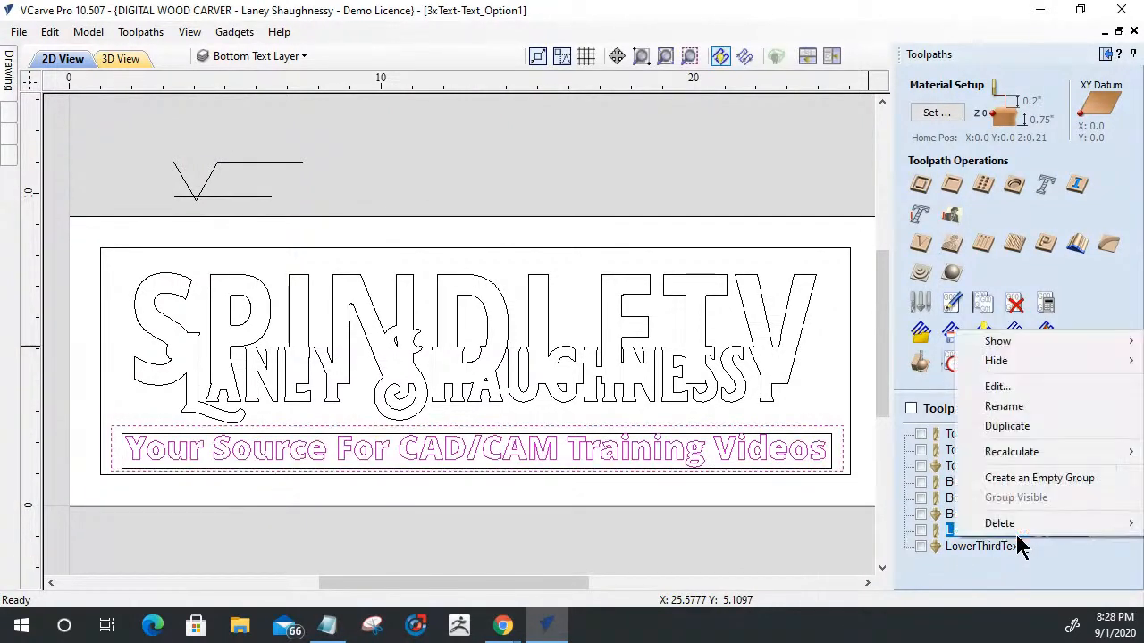
pyautogui.click(1009, 408)
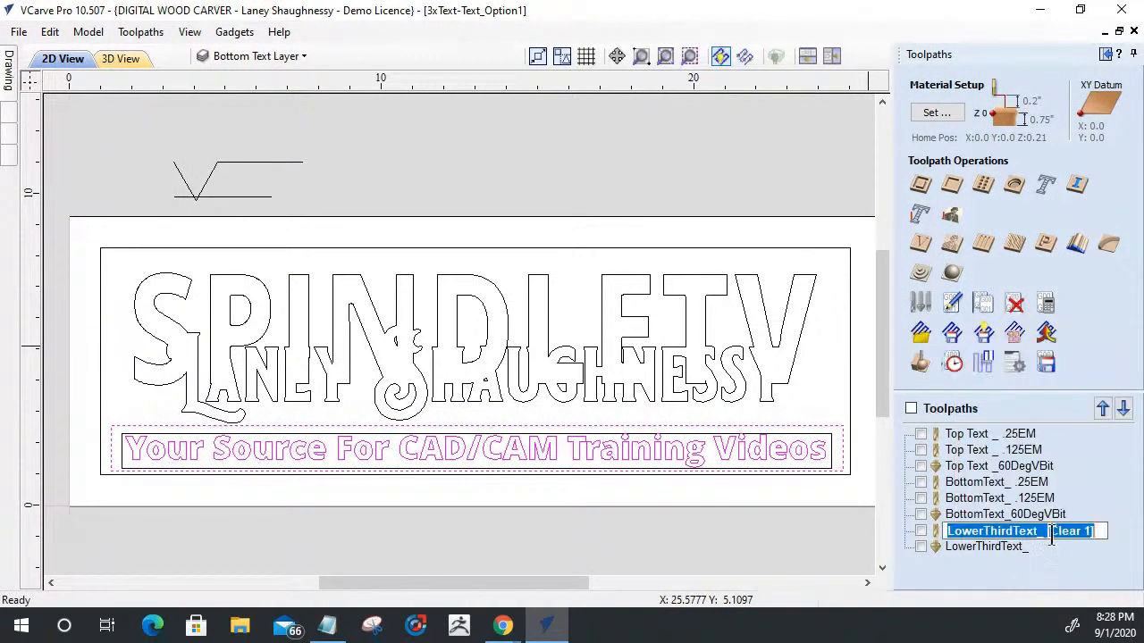
pyautogui.moveTo(1045, 536); pyautogui.dragTo(1124, 529)
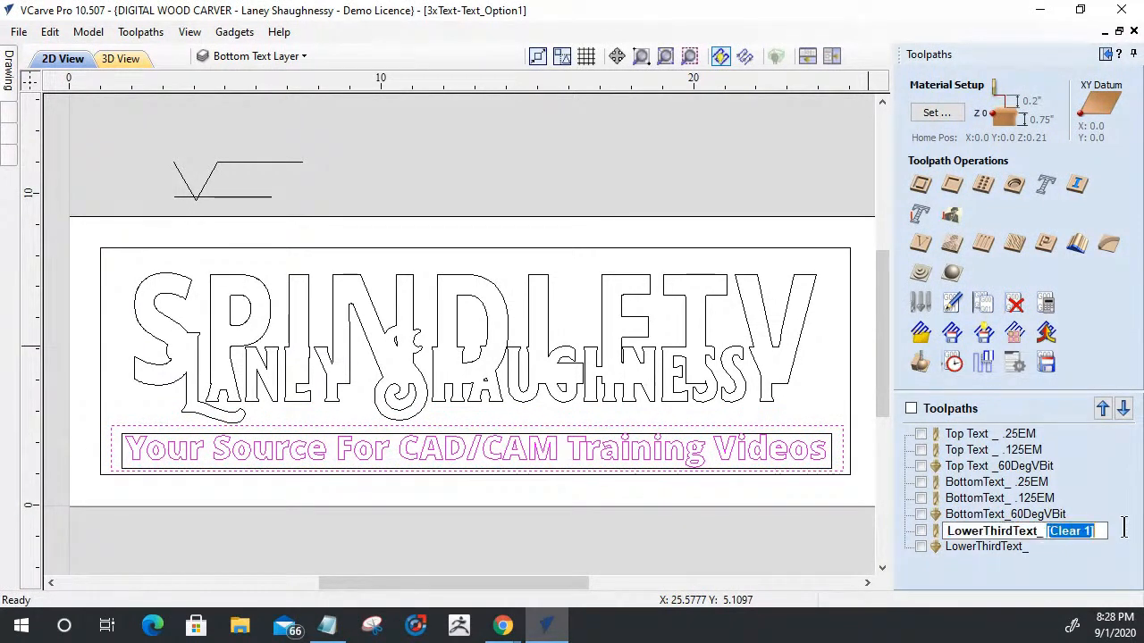
pyautogui.write('.125M')
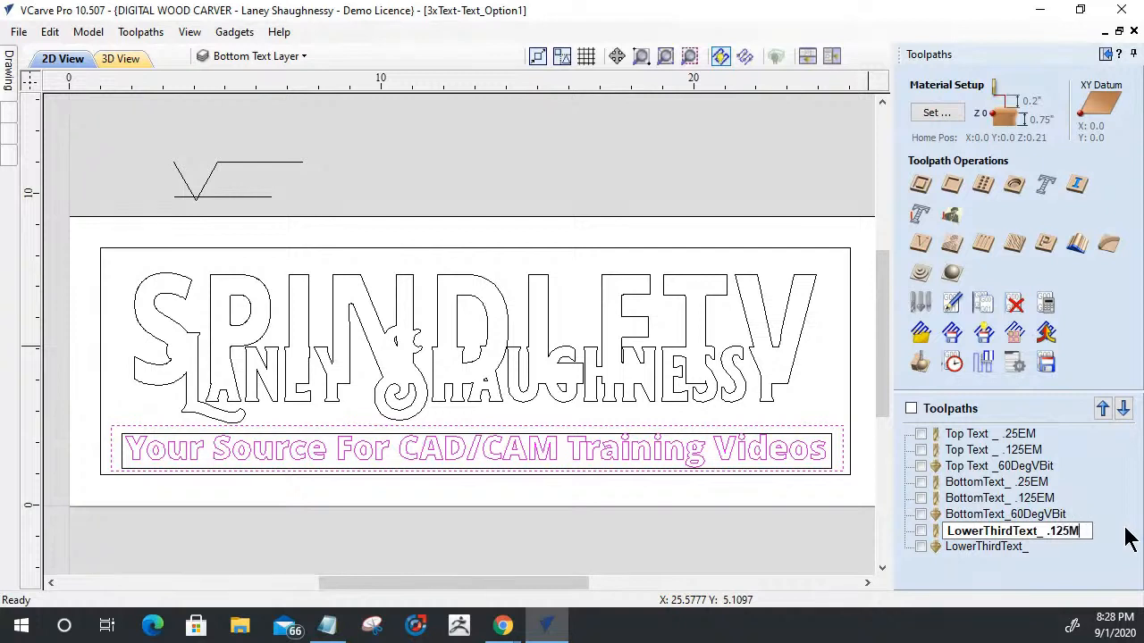
pyautogui.press('BackSpace')
pyautogui.write('EM')
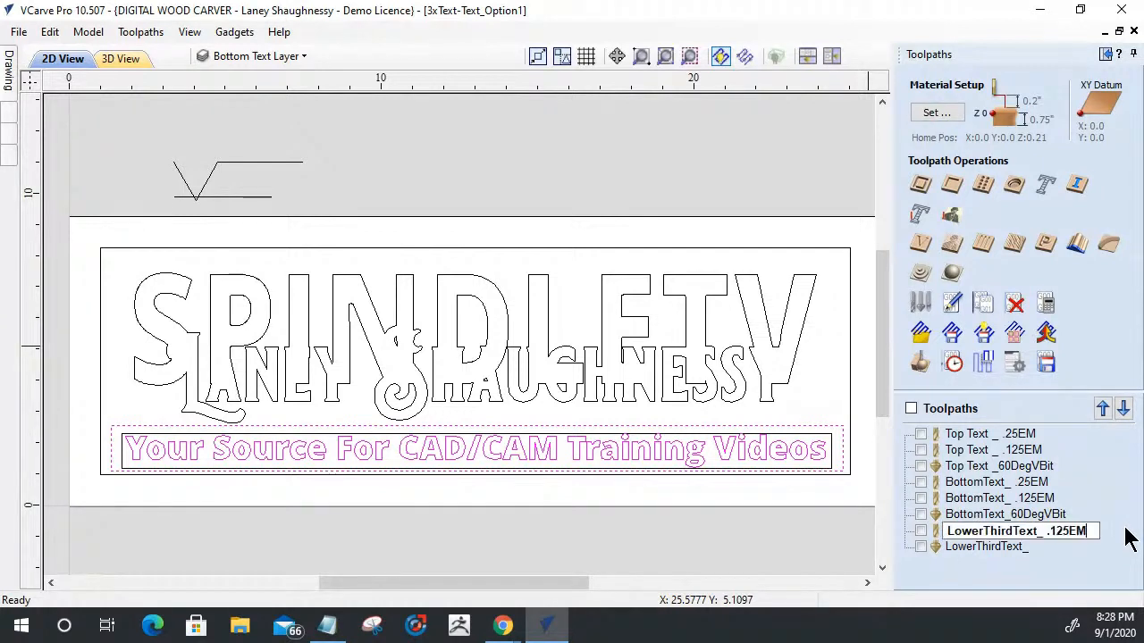
# - Rename the last LowerThirdText_ toolpath as LowerThirdText_60DegVBit
pyautogui.doubleClick(990, 548)
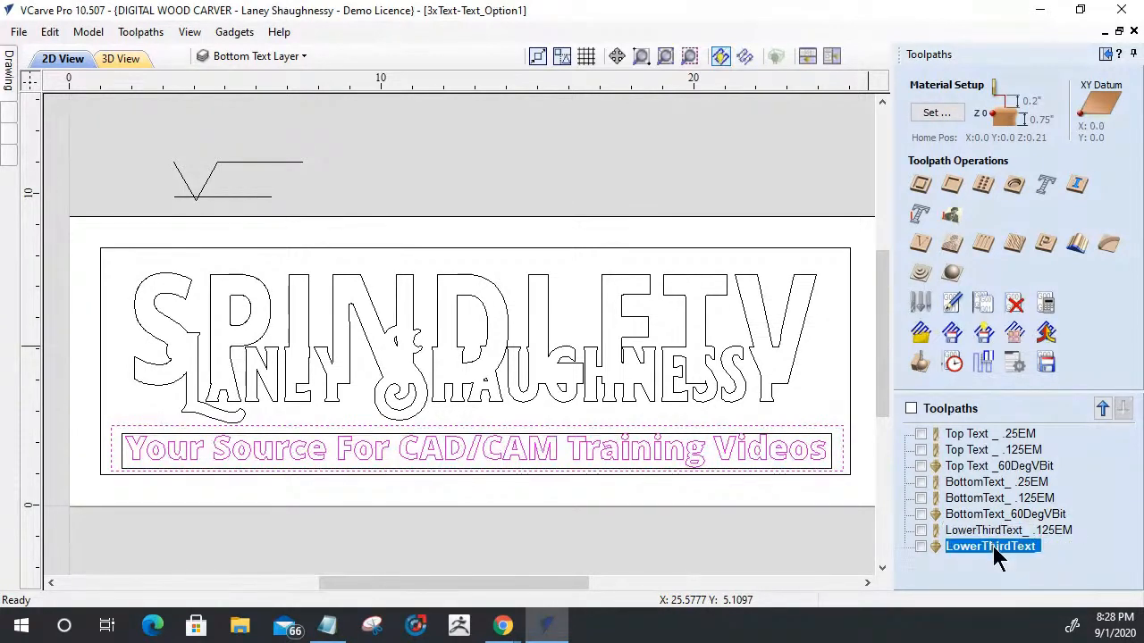
pyautogui.rightClick(1019, 559)
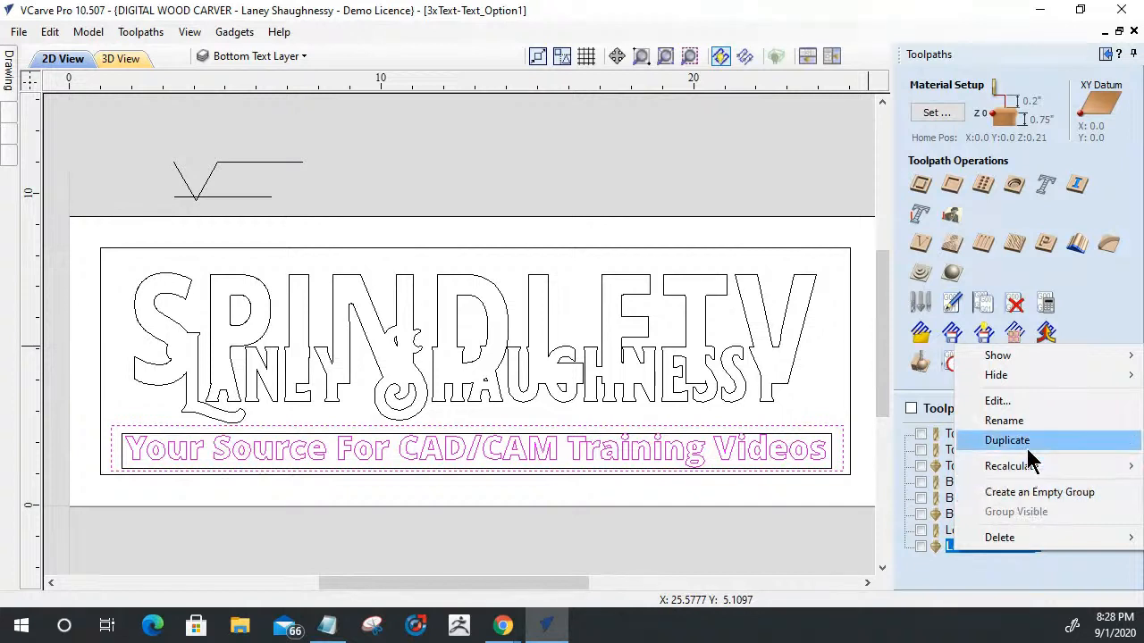
pyautogui.click(1027, 422)
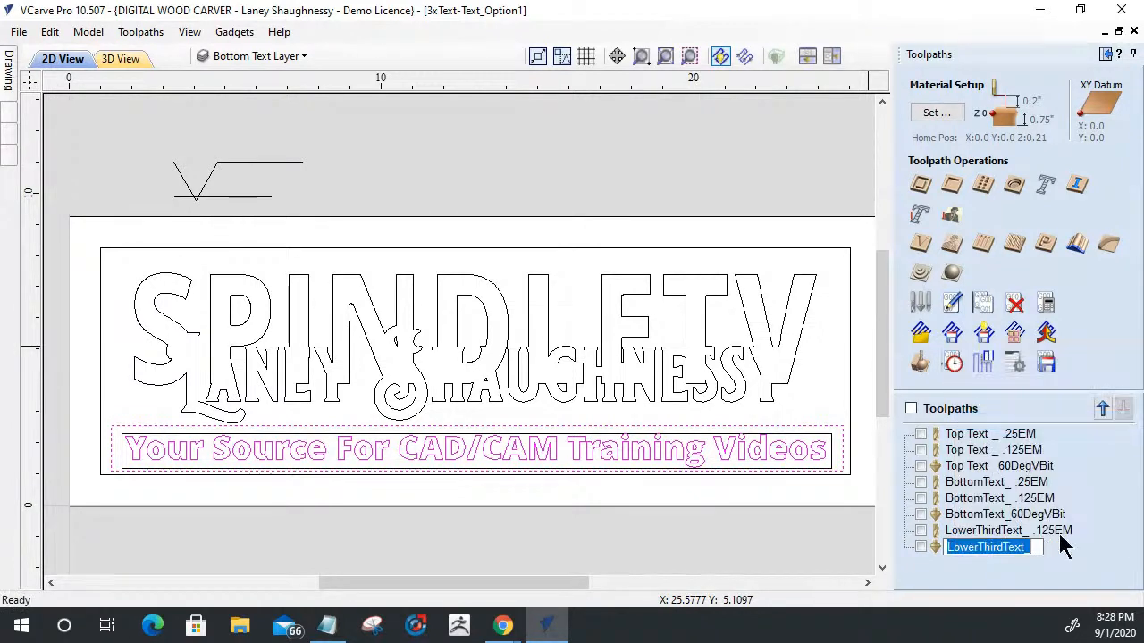
pyautogui.click(1037, 553)
pyautogui.write('60D')
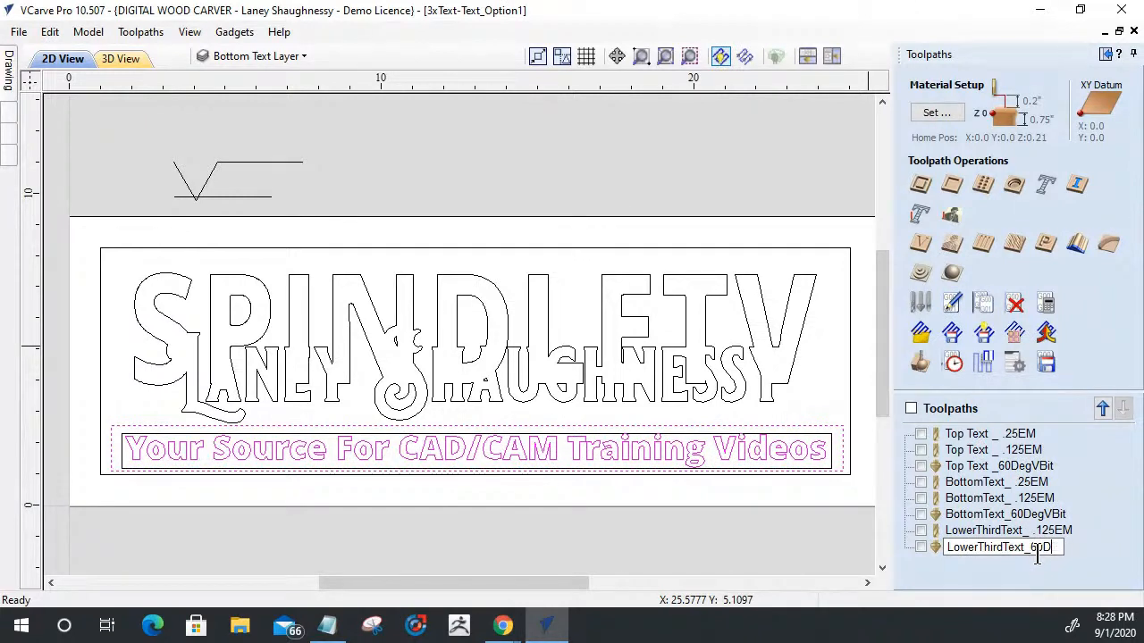
pyautogui.write('egVBit')
pyautogui.press('Return')
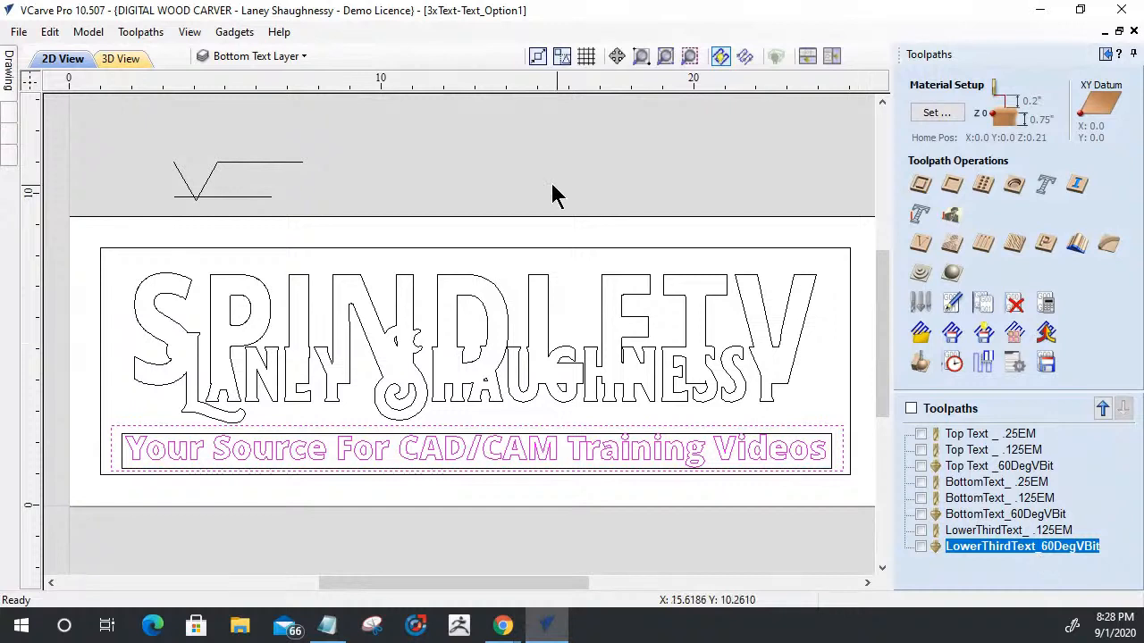
# - Save the 3xText-Text_Option1 project under its existing name and clear the vector selection
pyautogui.click(19, 32)
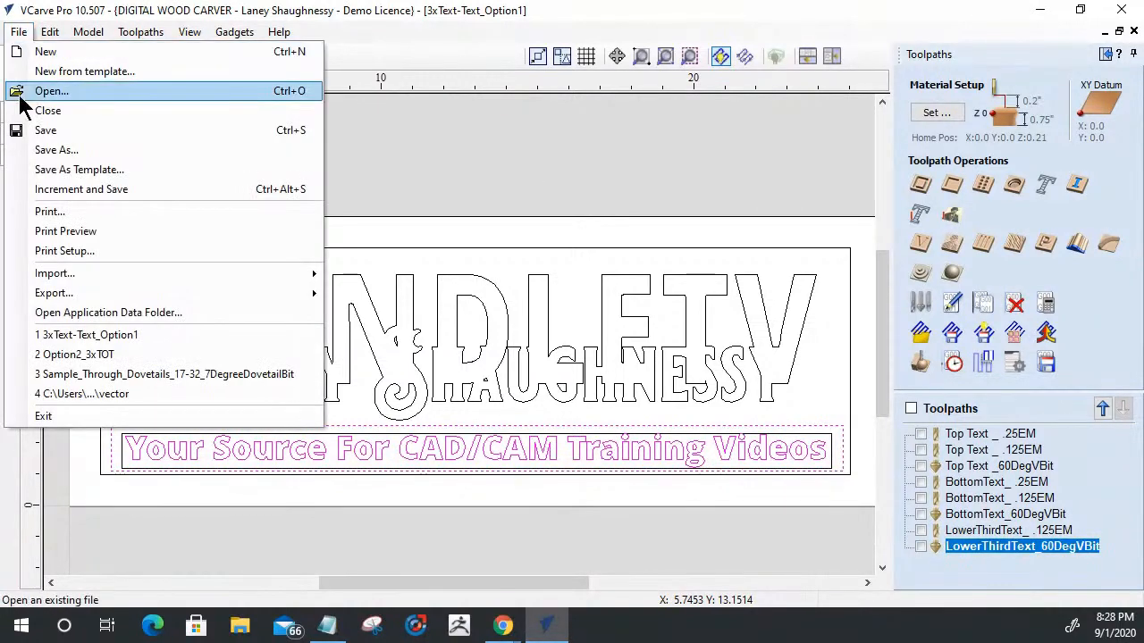
pyautogui.click(39, 132)
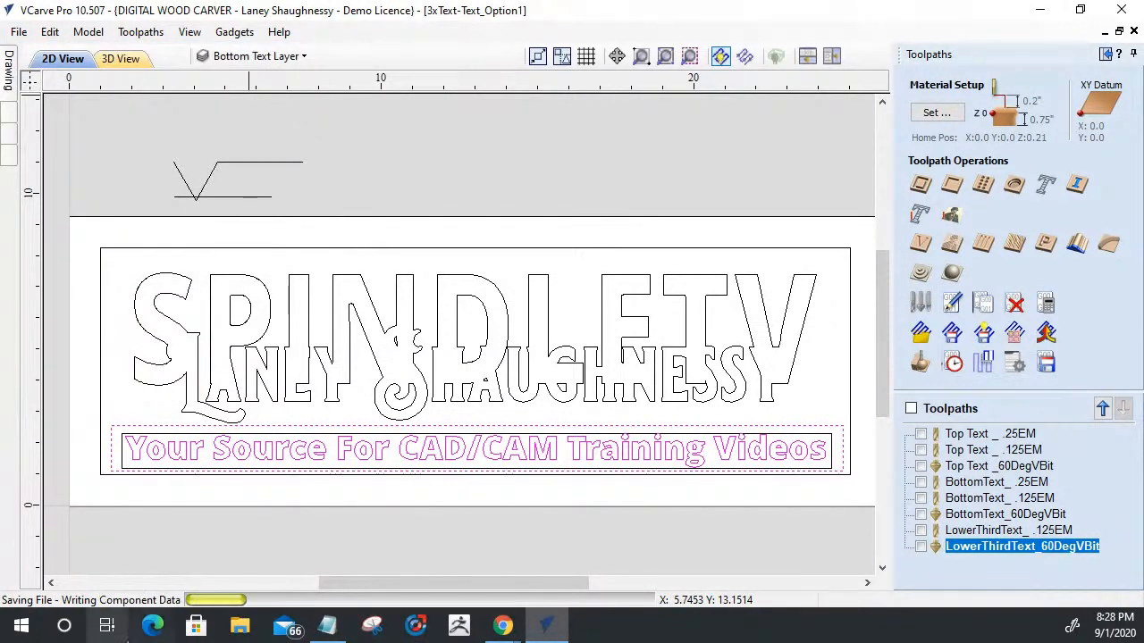
pyautogui.click(730, 534)
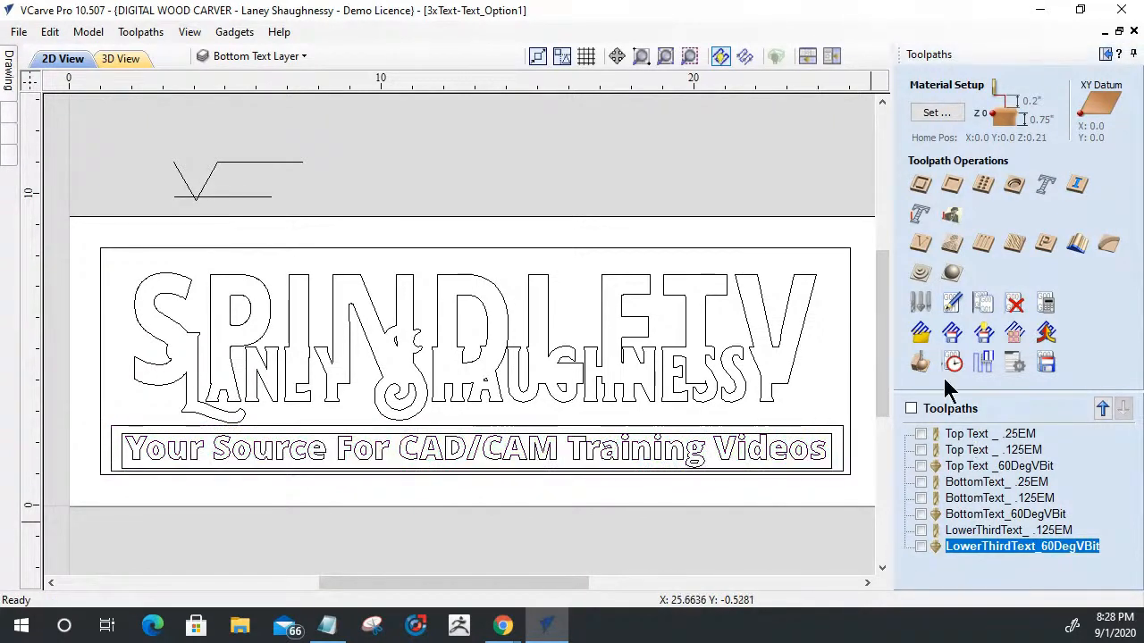
# - Open the Save Toolpaths form and Toolpath Management window, and move BottomText_ .25EM directly below Top Text _ .25EM
pyautogui.click(1000, 355)
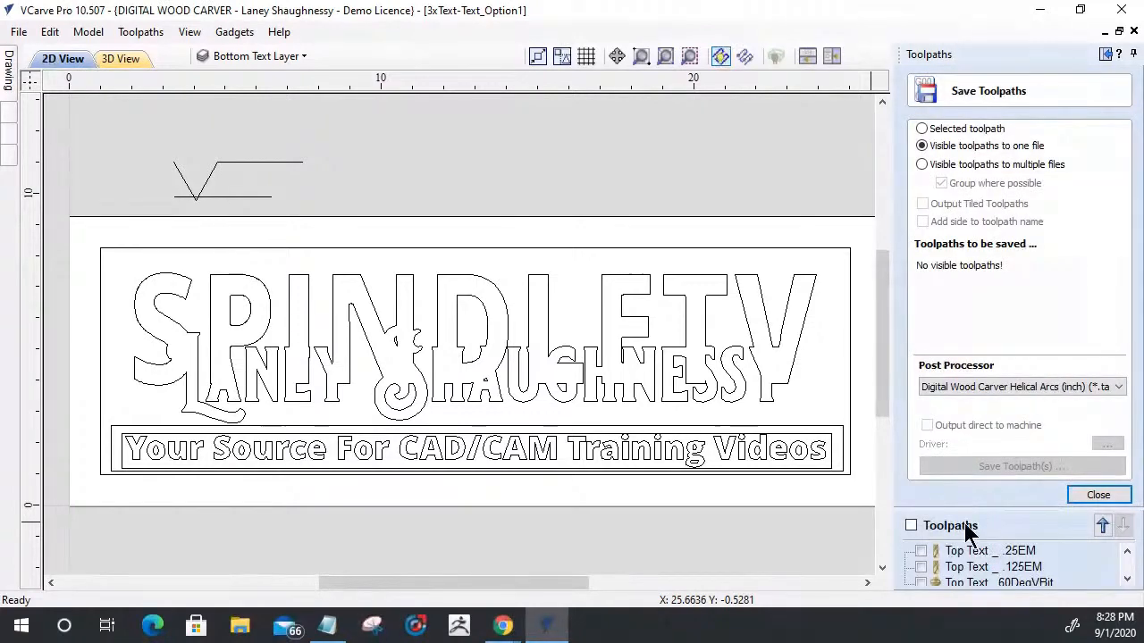
pyautogui.click(964, 525)
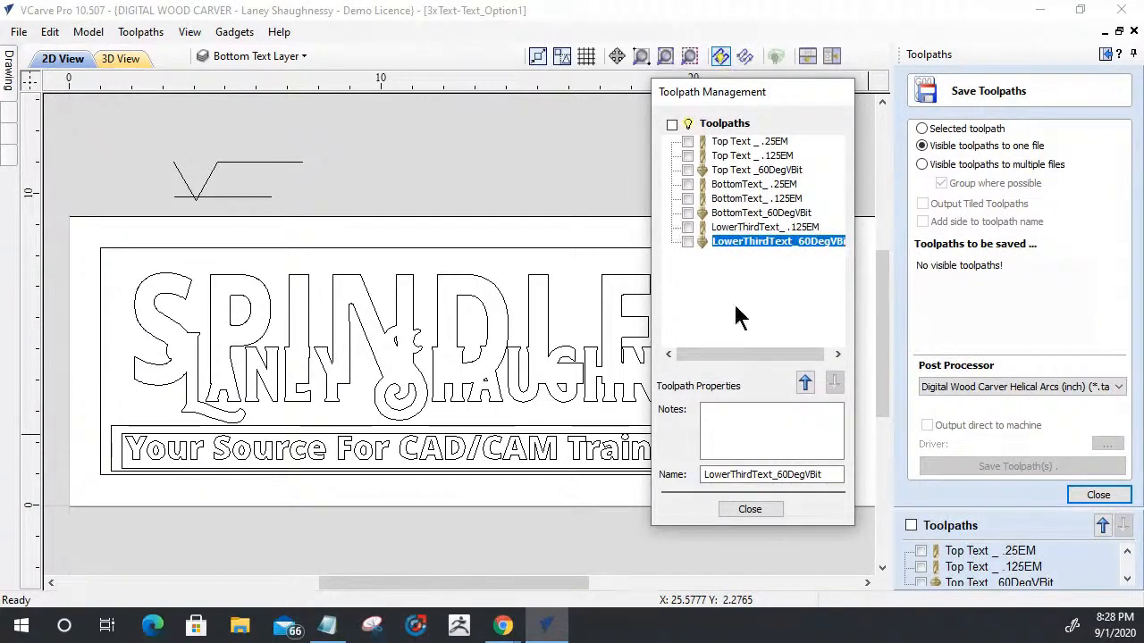
pyautogui.click(730, 143)
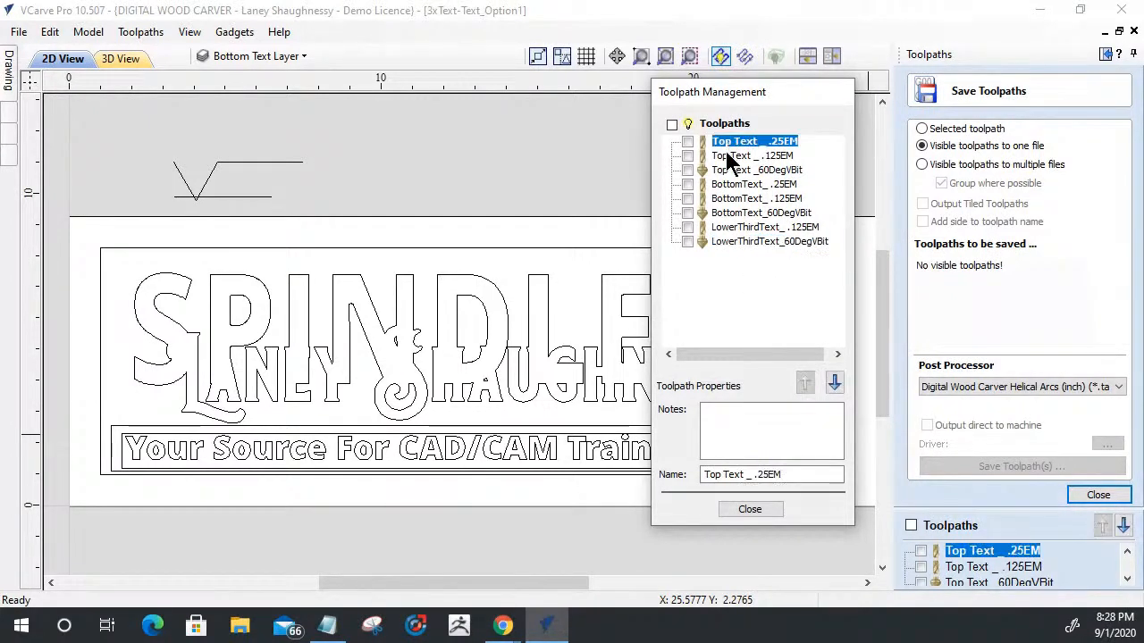
pyautogui.click(727, 184)
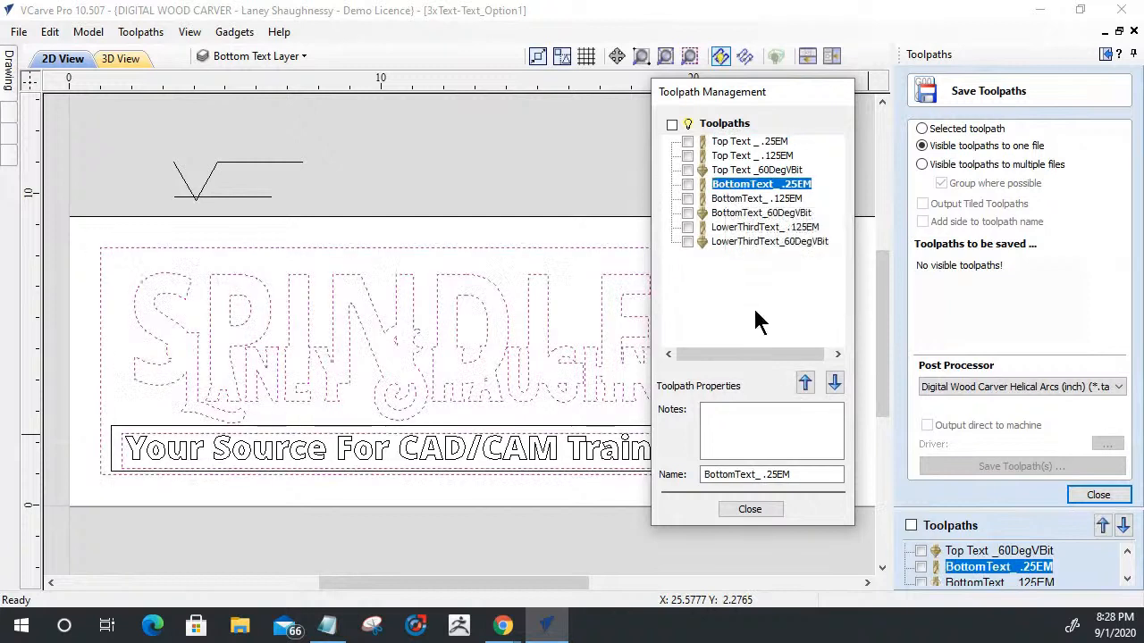
pyautogui.click(804, 382)
pyautogui.click(804, 382)
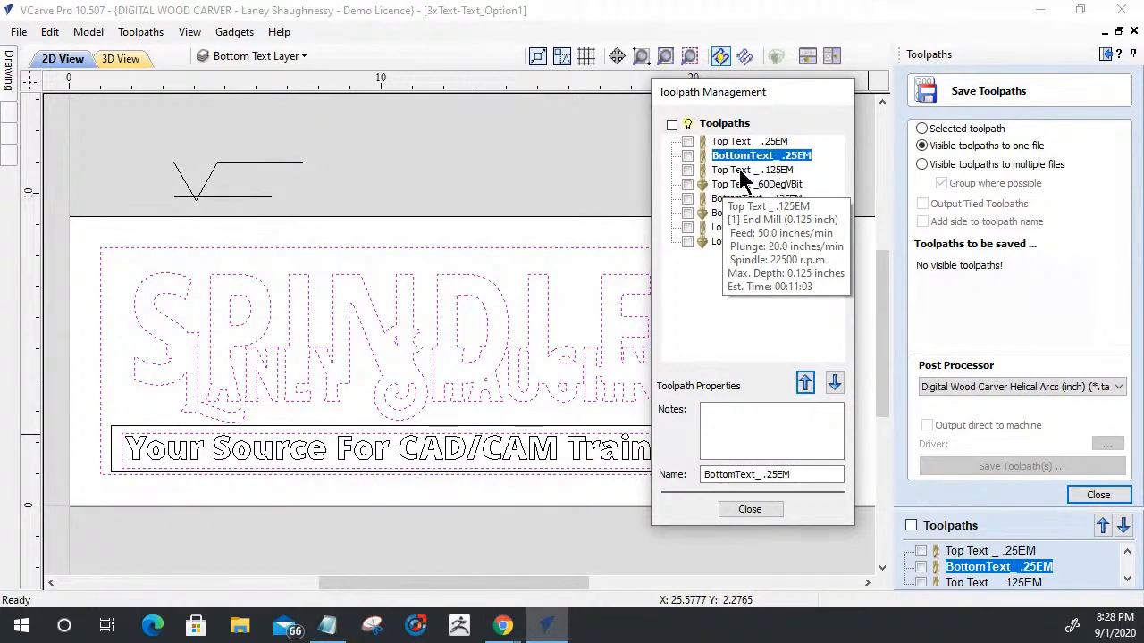
# - Move the BottomText_60DegVBit and LowerThirdText_ .125EM toolpaths each one place up in the cutting order
pyautogui.click(738, 213)
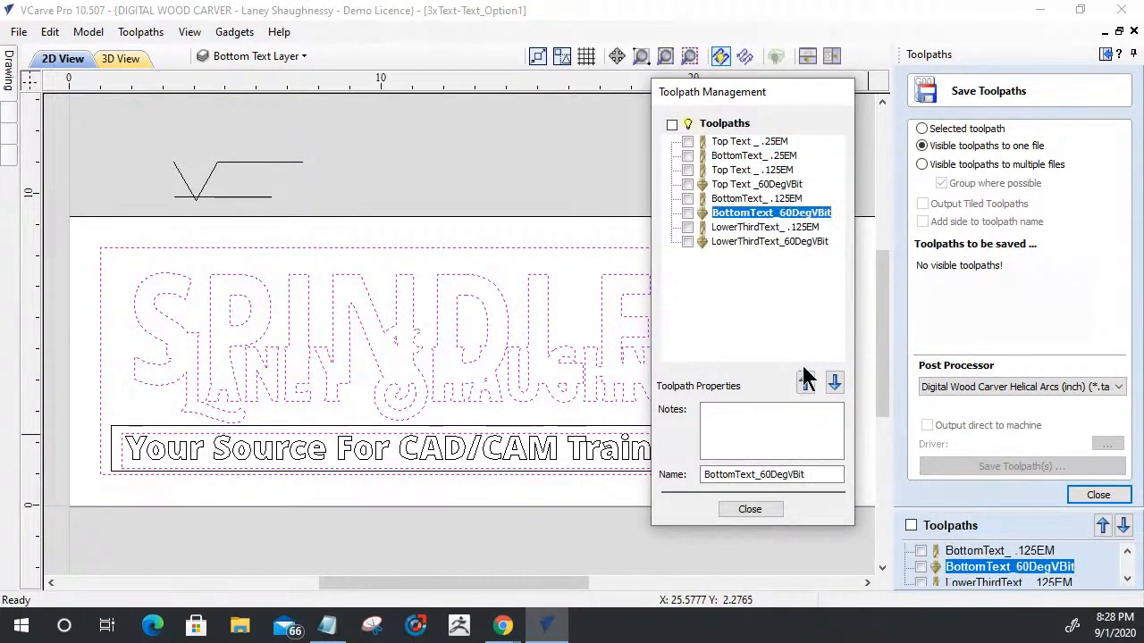
pyautogui.click(804, 386)
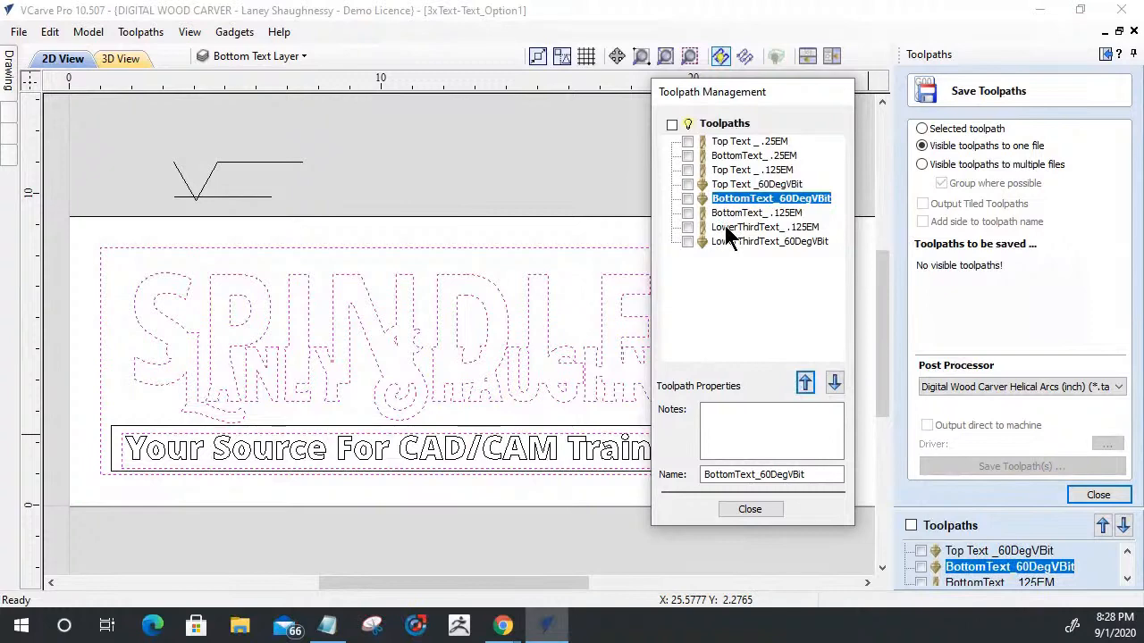
pyautogui.click(732, 228)
pyautogui.click(808, 382)
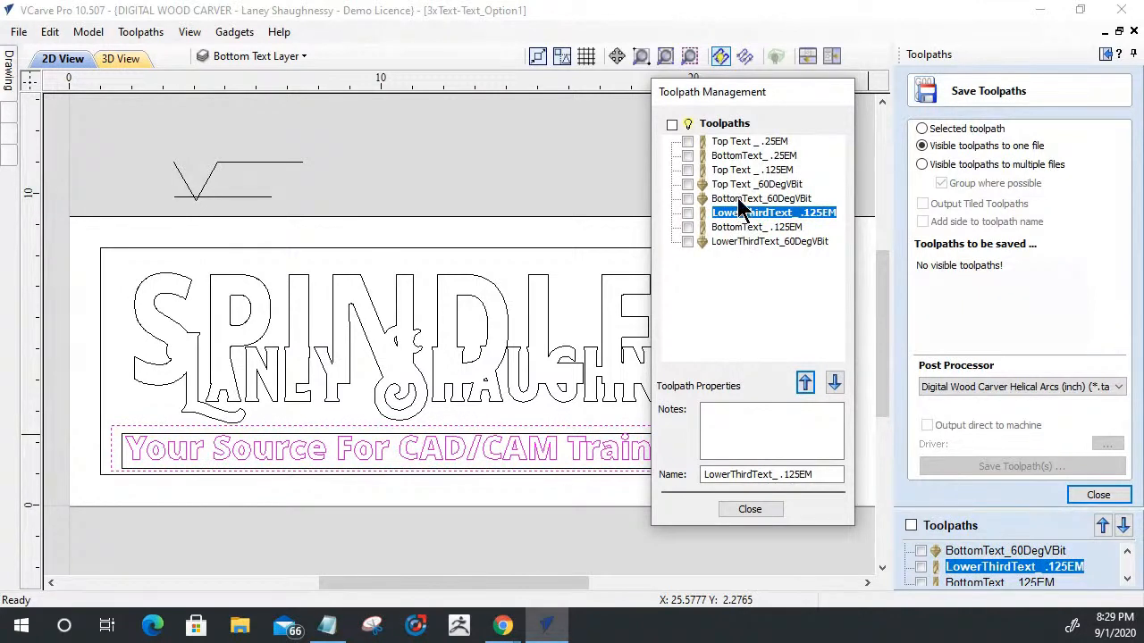
pyautogui.moveTo(740, 208)
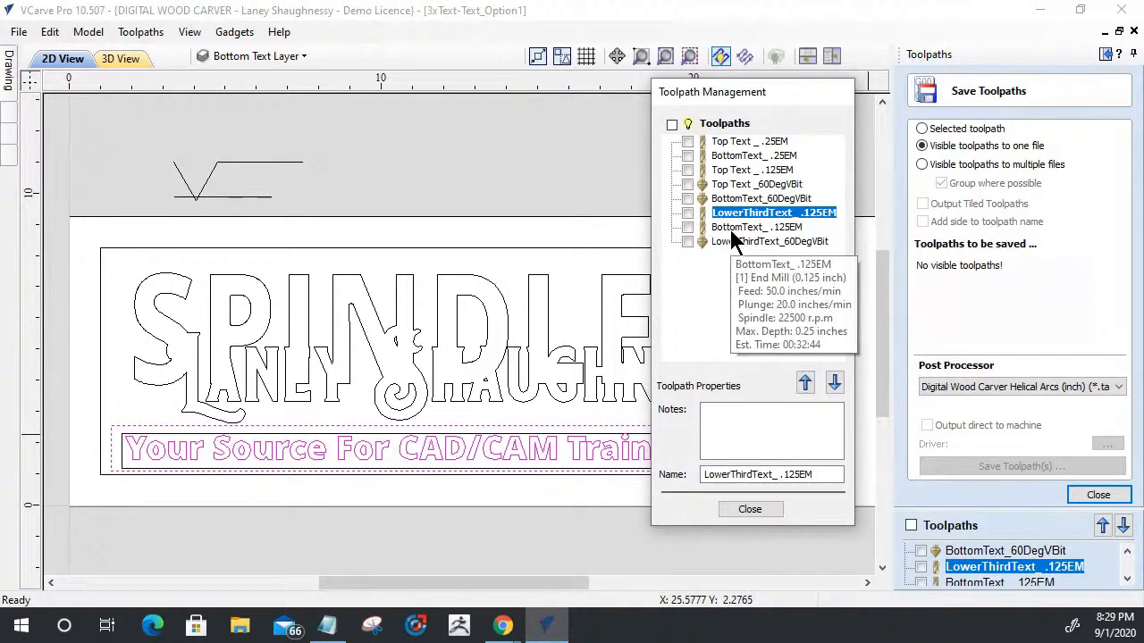
# - Move BottomText_ .125EM and LowerThirdText_ .125EM up in the cutting order so they directly follow Top Text _ .125EM
pyautogui.click(749, 226)
pyautogui.click(811, 391)
pyautogui.click(811, 391)
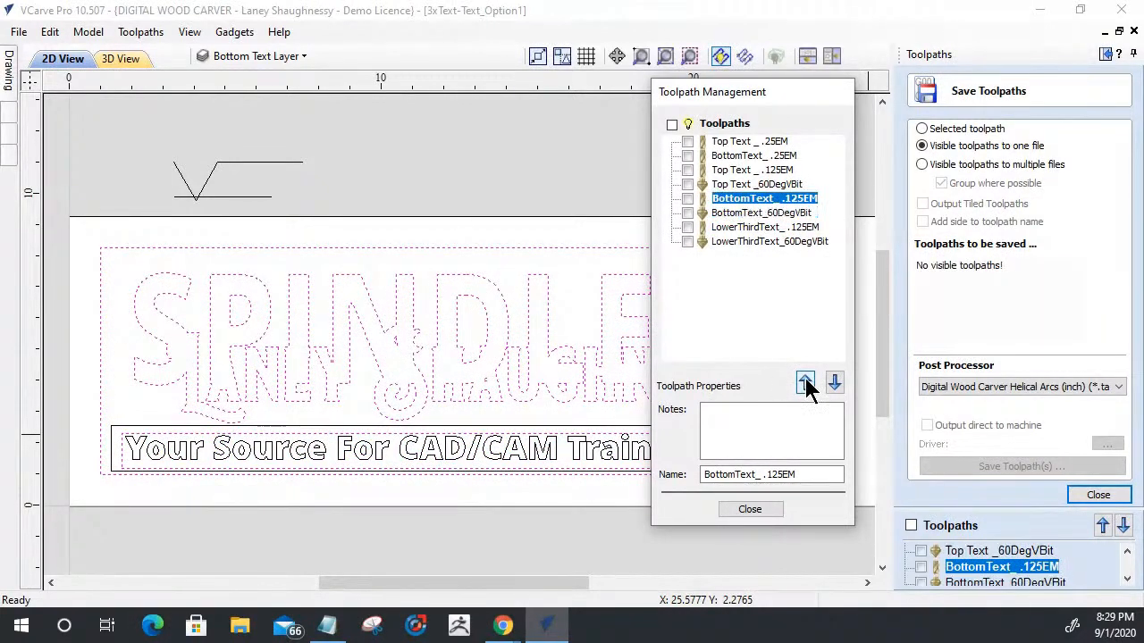
pyautogui.click(811, 391)
pyautogui.click(724, 213)
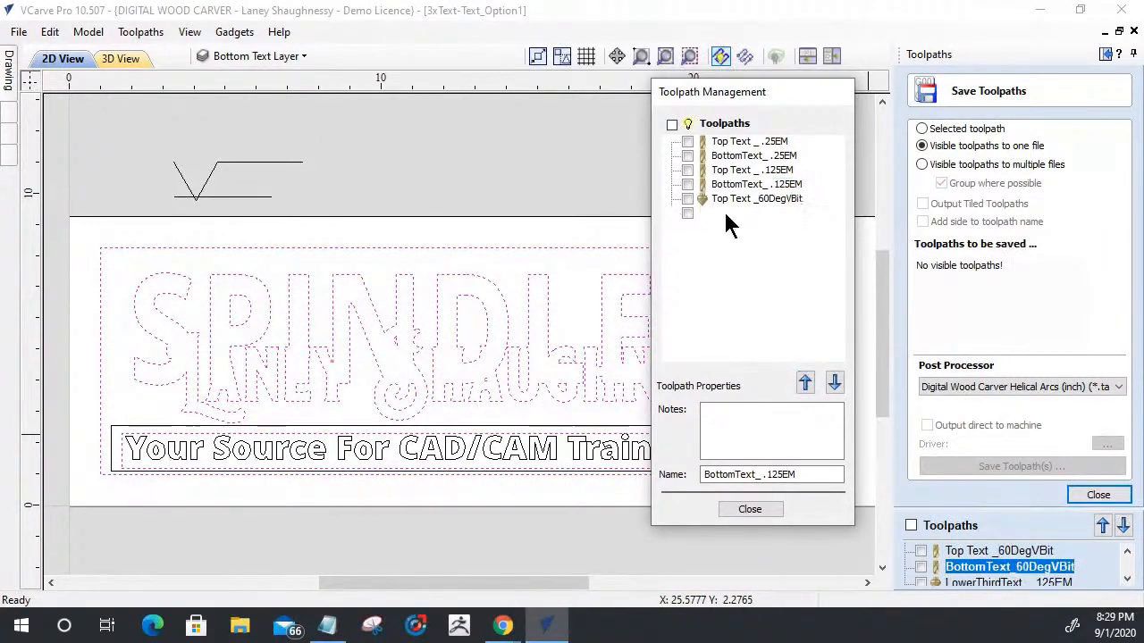
pyautogui.click(748, 229)
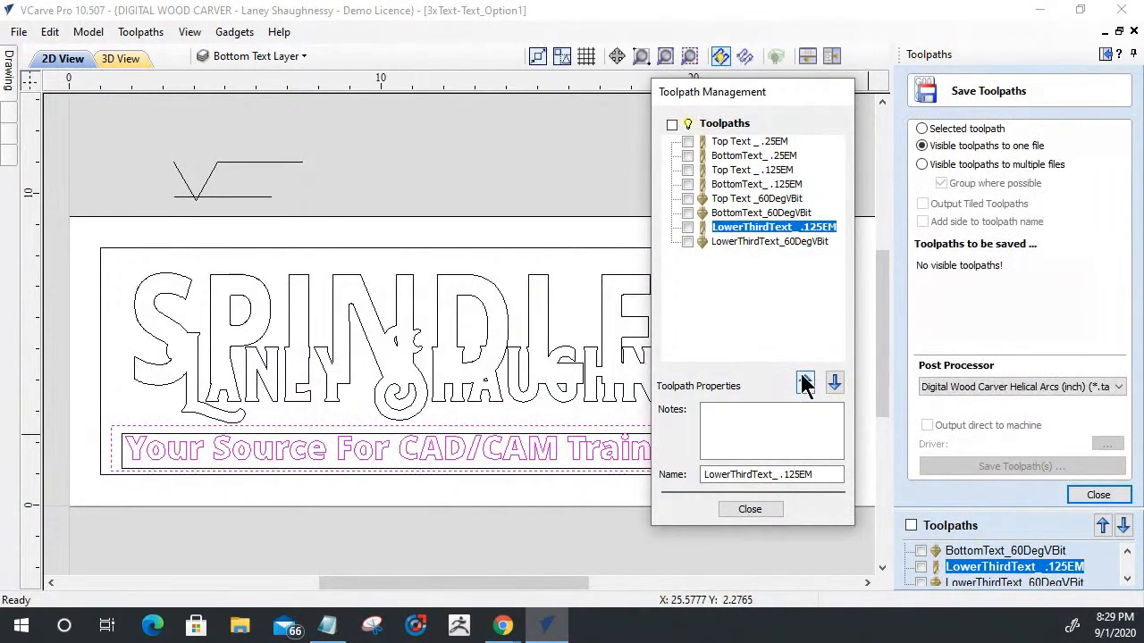
pyautogui.click(805, 382)
pyautogui.click(805, 383)
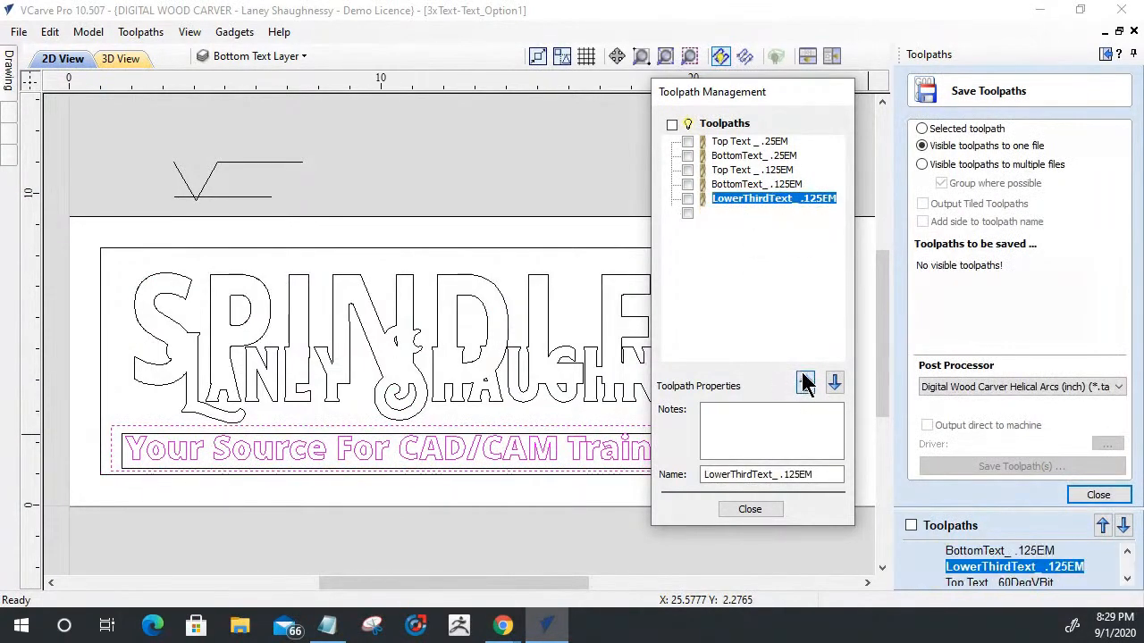
# - Check the cutting order of the .125EM and 60DegVBit toolpaths by going through them one by one
pyautogui.click(722, 172)
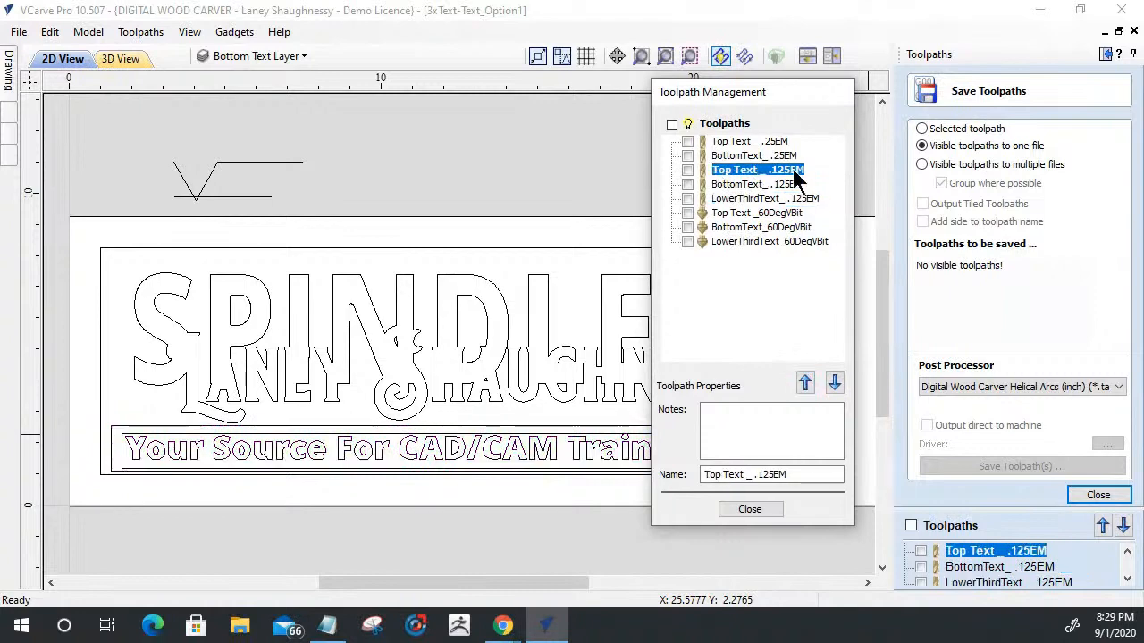
pyautogui.click(738, 184)
pyautogui.click(742, 199)
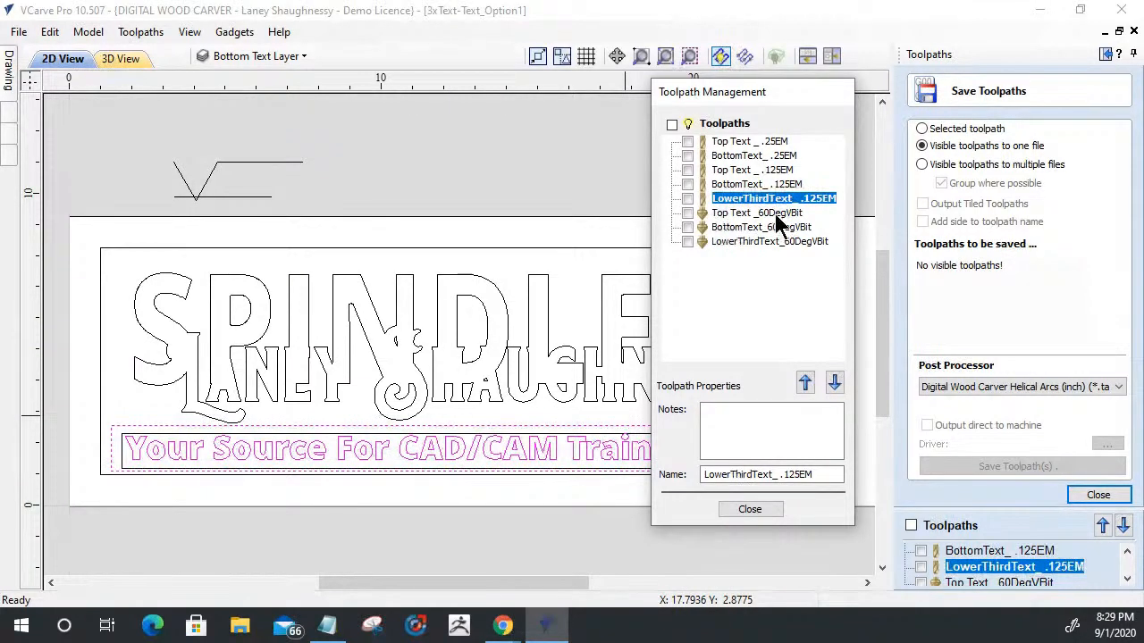
pyautogui.click(726, 213)
pyautogui.click(727, 228)
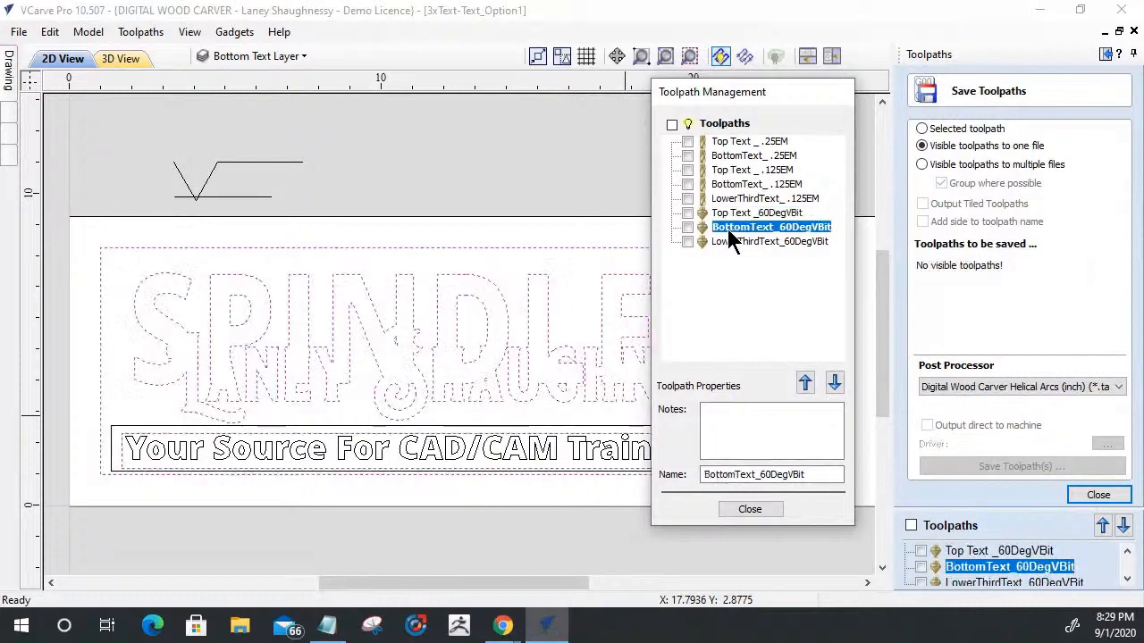
pyautogui.click(801, 241)
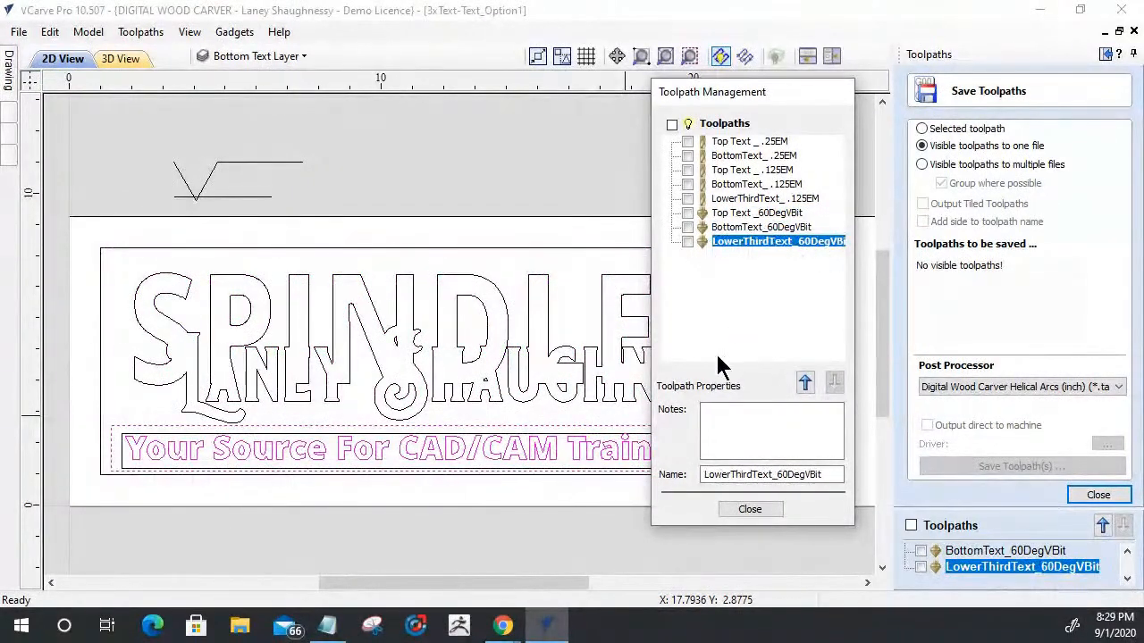
# - Show only the Top Text and BottomText .25EM toolpaths and start saving them to one file
pyautogui.click(687, 141)
pyautogui.click(687, 155)
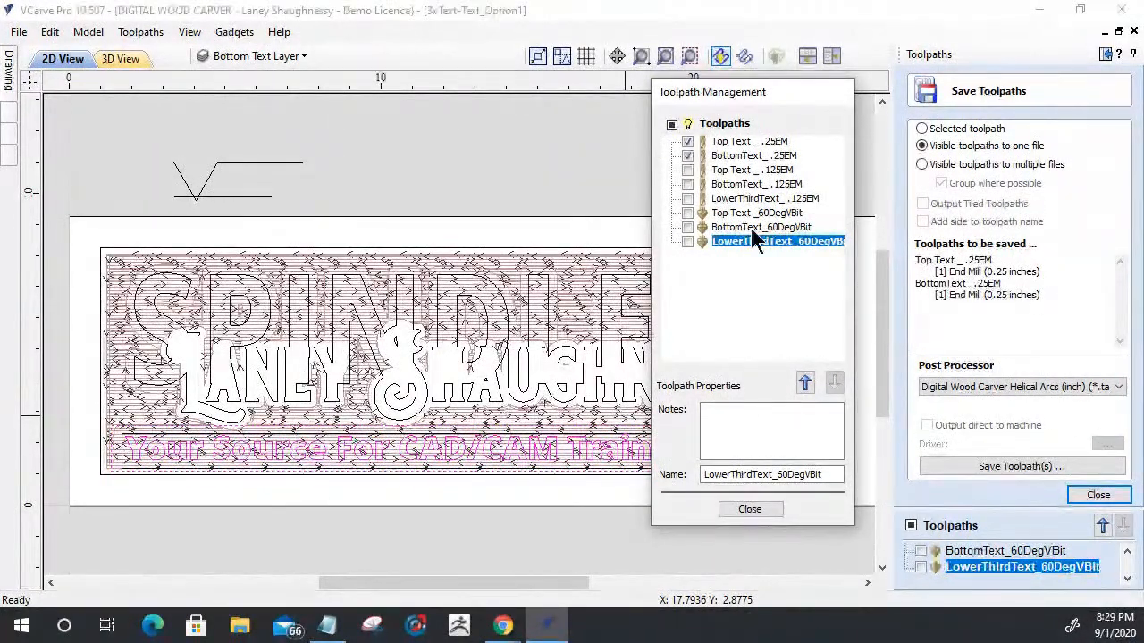
pyautogui.click(1001, 470)
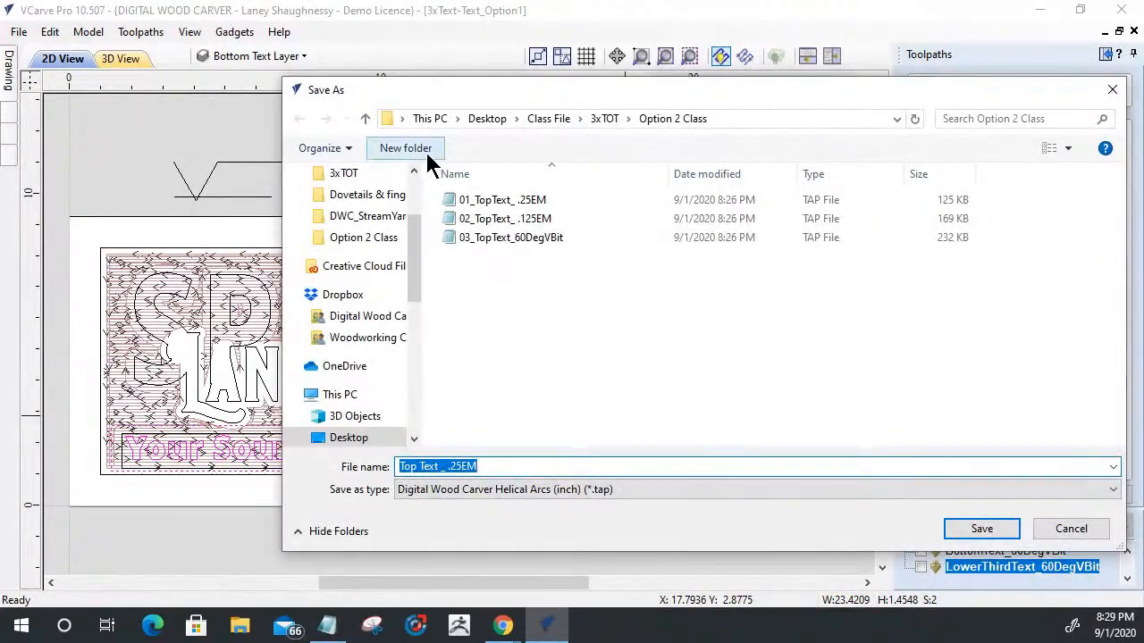
# - Create a new folder named Option 1 Class inside the 3xTOT folder
pyautogui.click(603, 119)
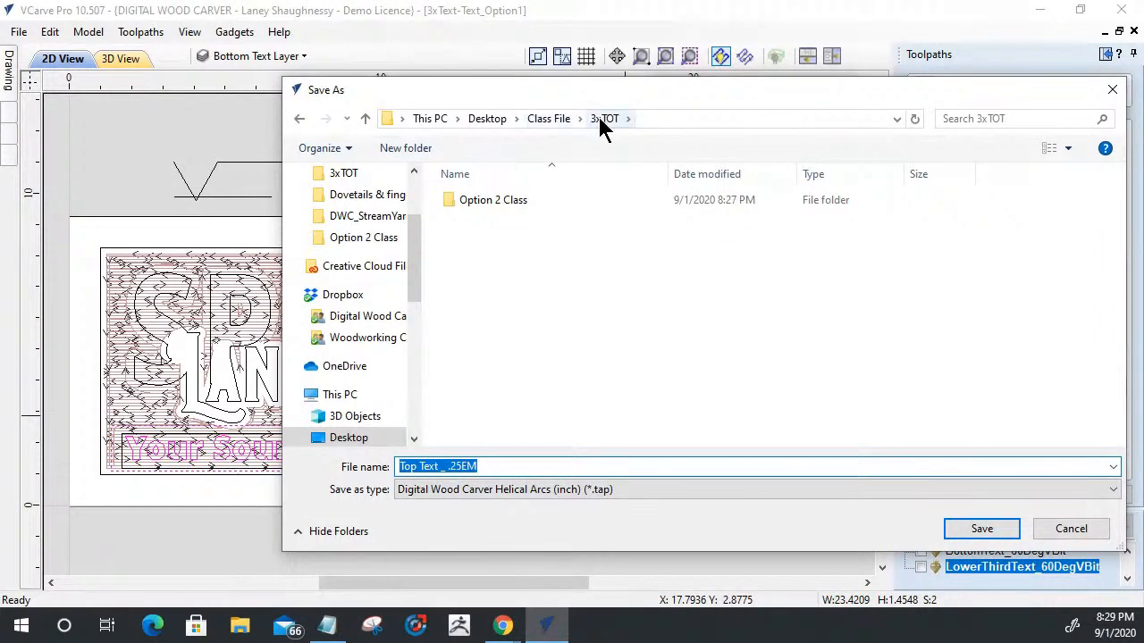
pyautogui.click(422, 150)
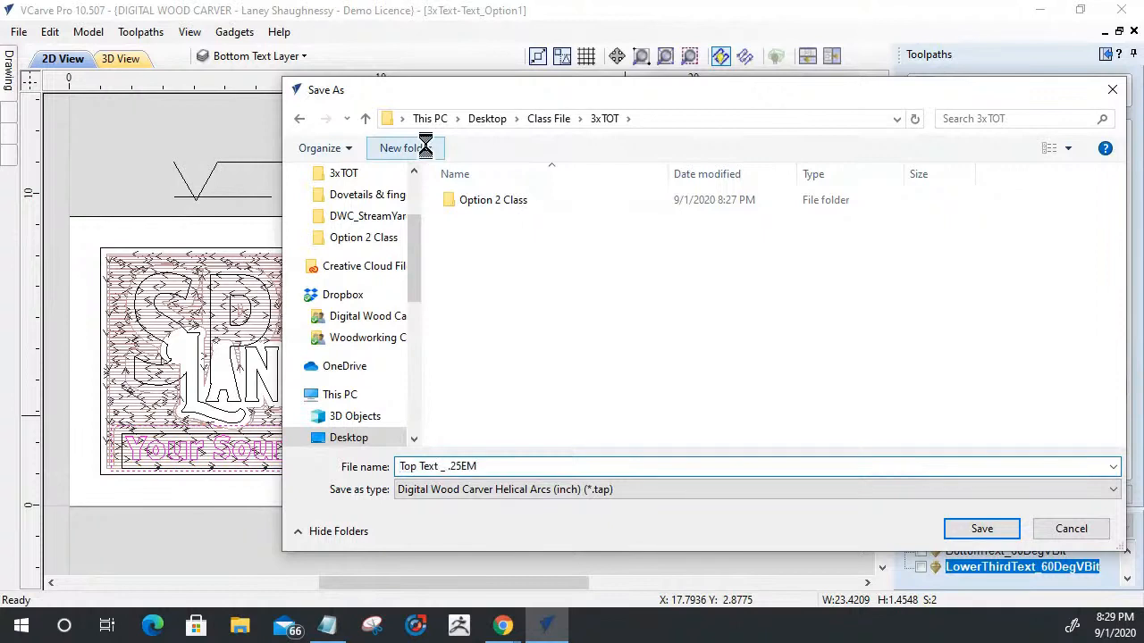
pyautogui.write('Option 1 Cla')
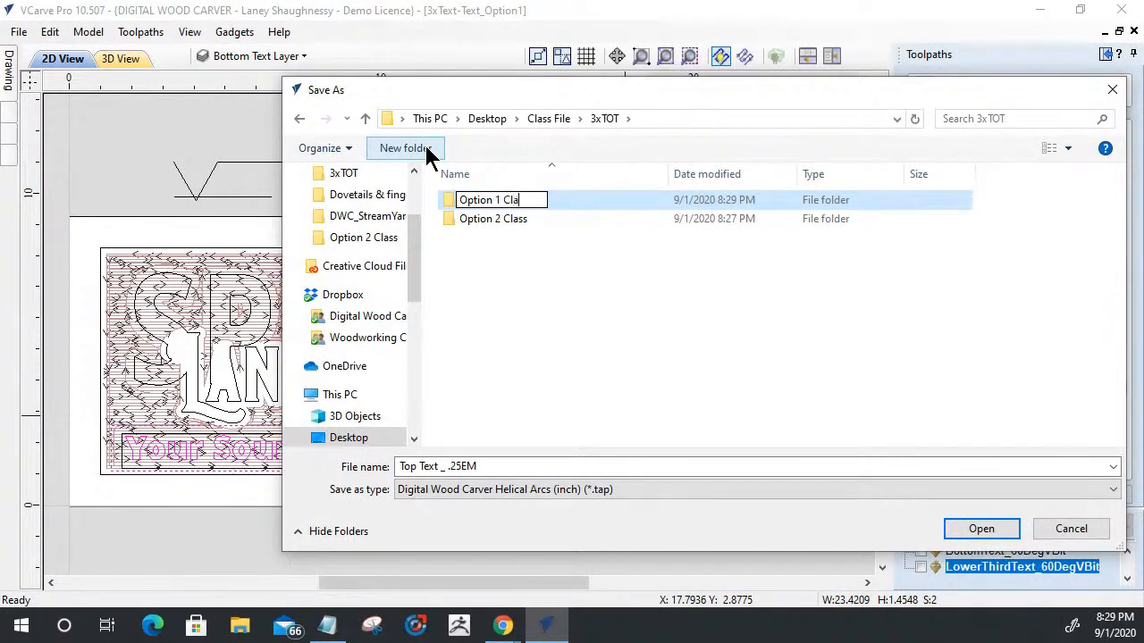
pyautogui.press('Return')
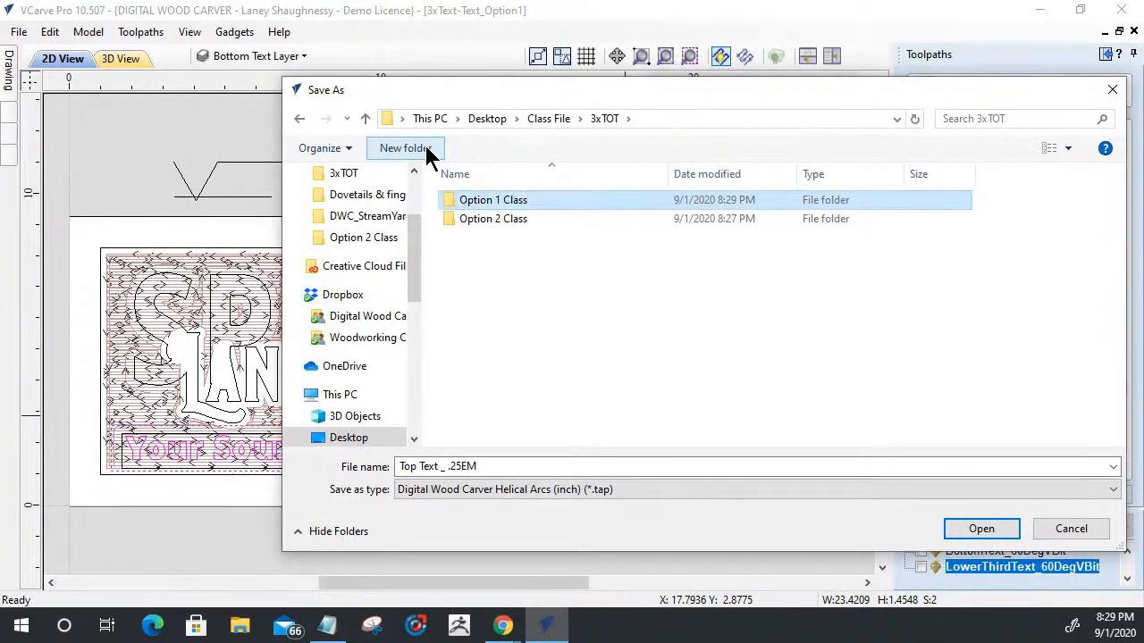
# - Save the .25EM toolpaths into the Option 1 Class folder as 01_Top Text _ .25EM
pyautogui.doubleClick(472, 202)
pyautogui.tripleClick(428, 465)
pyautogui.moveTo(503, 625)
pyautogui.click(399, 465)
pyautogui.write('01_')
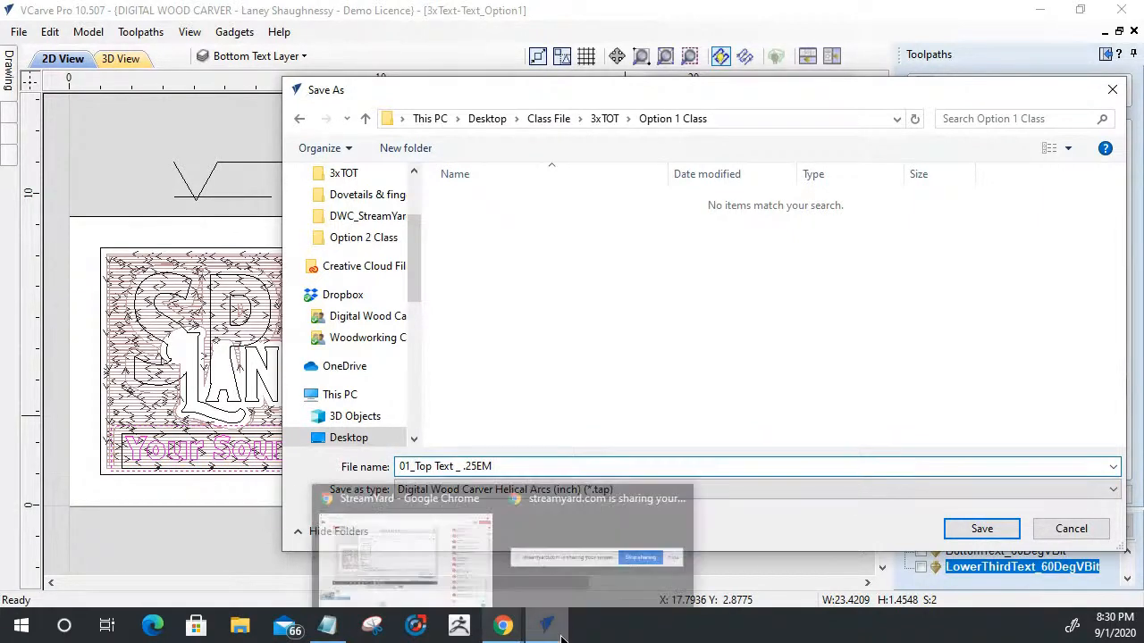
pyautogui.click(973, 531)
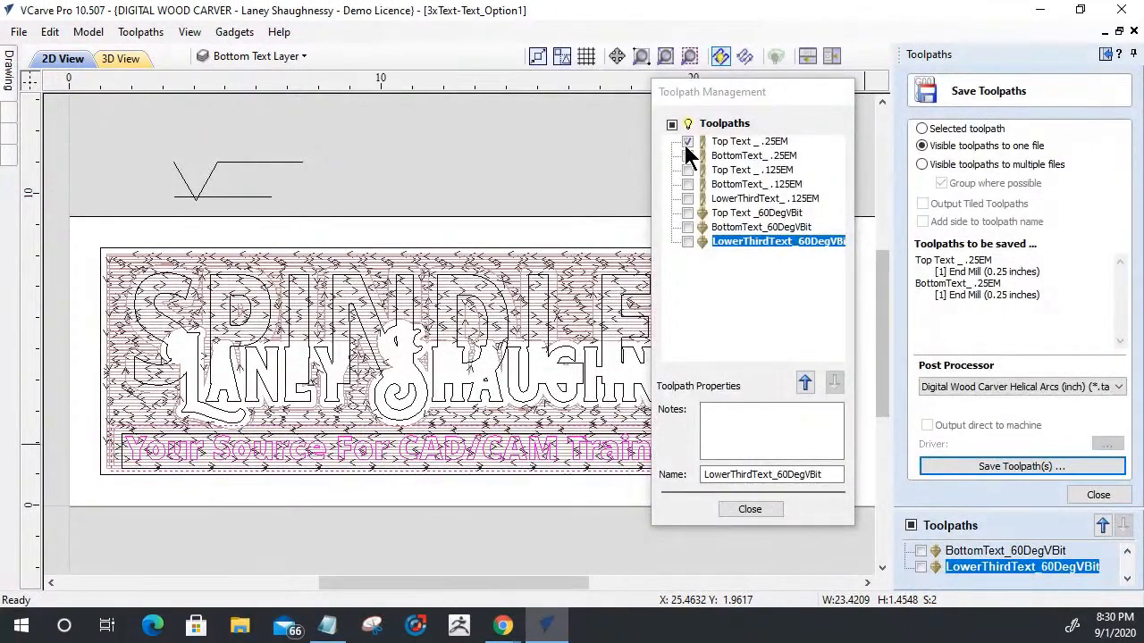
# - Show only the three .125EM toolpaths and save them to one file named 02_Top Text _ .125EM
pyautogui.click(687, 141)
pyautogui.click(687, 155)
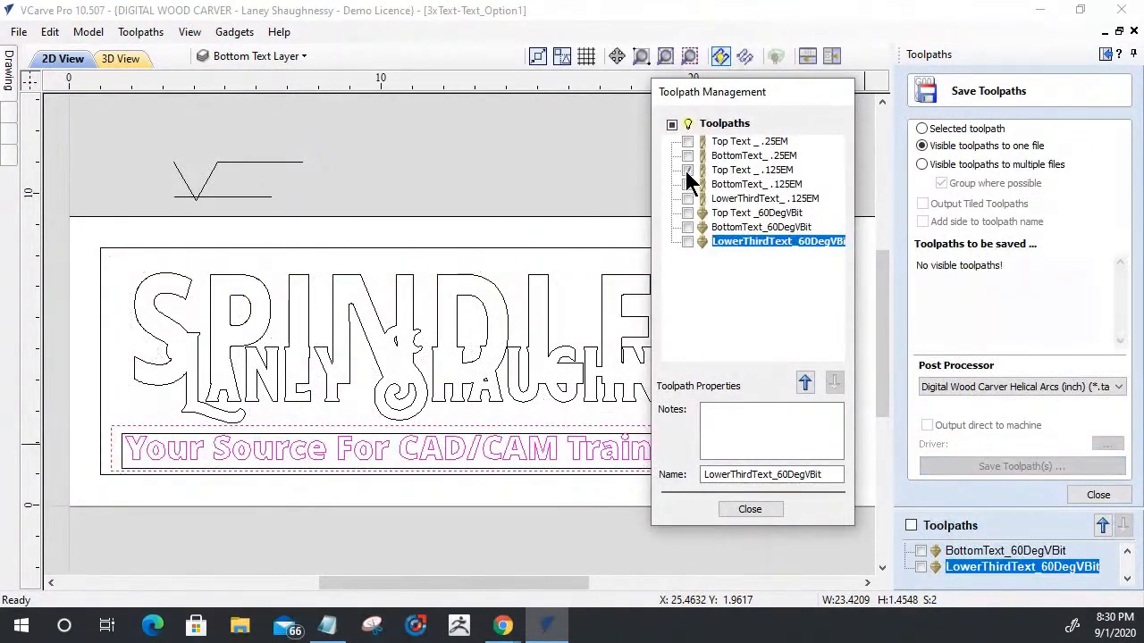
pyautogui.click(687, 170)
pyautogui.click(687, 184)
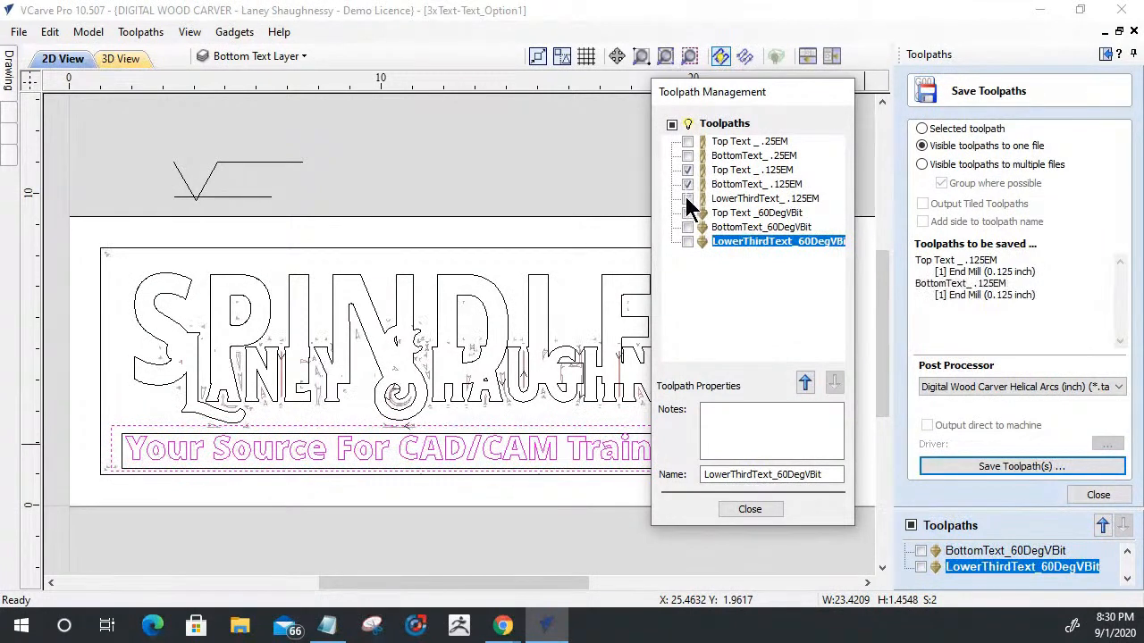
pyautogui.click(687, 198)
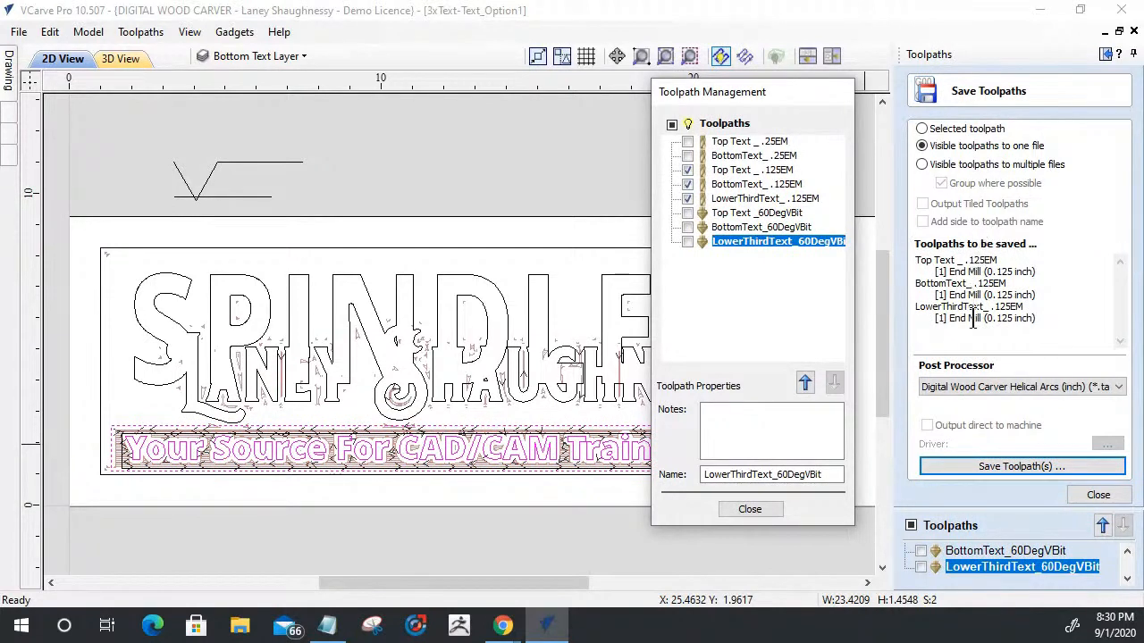
pyautogui.click(984, 467)
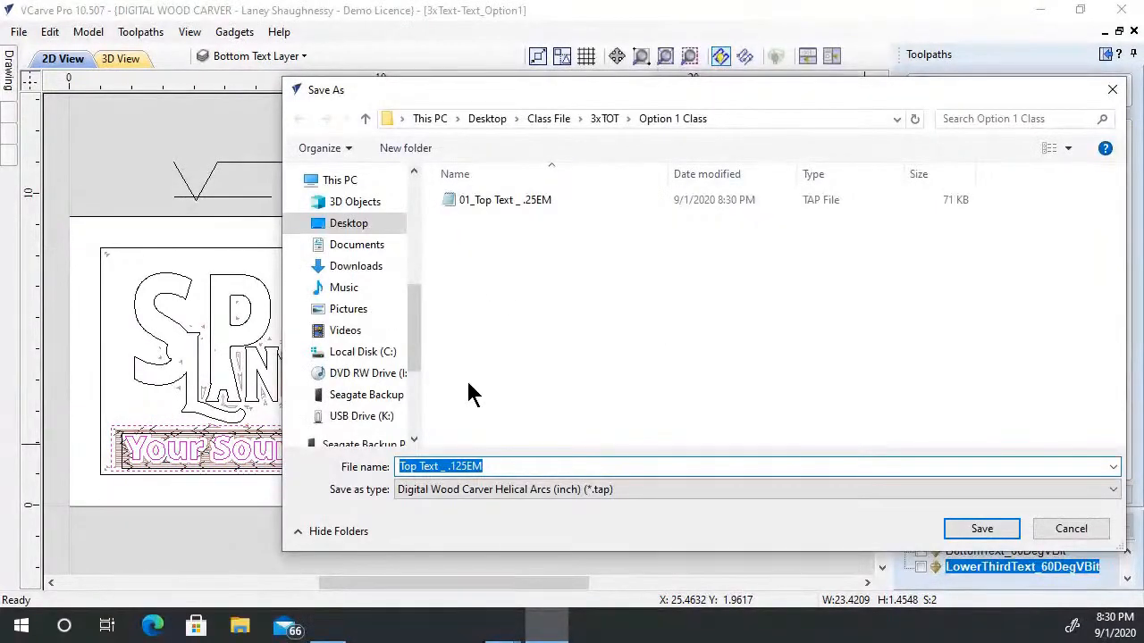
pyautogui.click(397, 465)
pyautogui.write('02_')
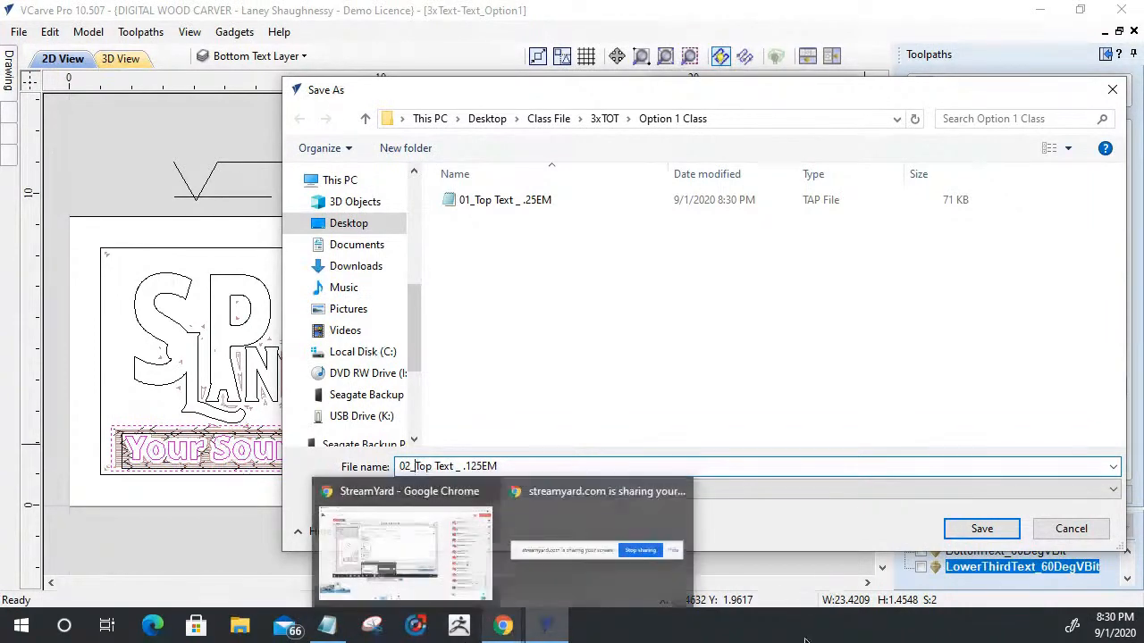
pyautogui.click(1000, 536)
# - Show only the three 60DegVBit toolpaths, save them to one file named 03_Top Text _60DegVBit, and finish saving toolpaths
pyautogui.click(687, 170)
pyautogui.click(687, 185)
pyautogui.click(687, 198)
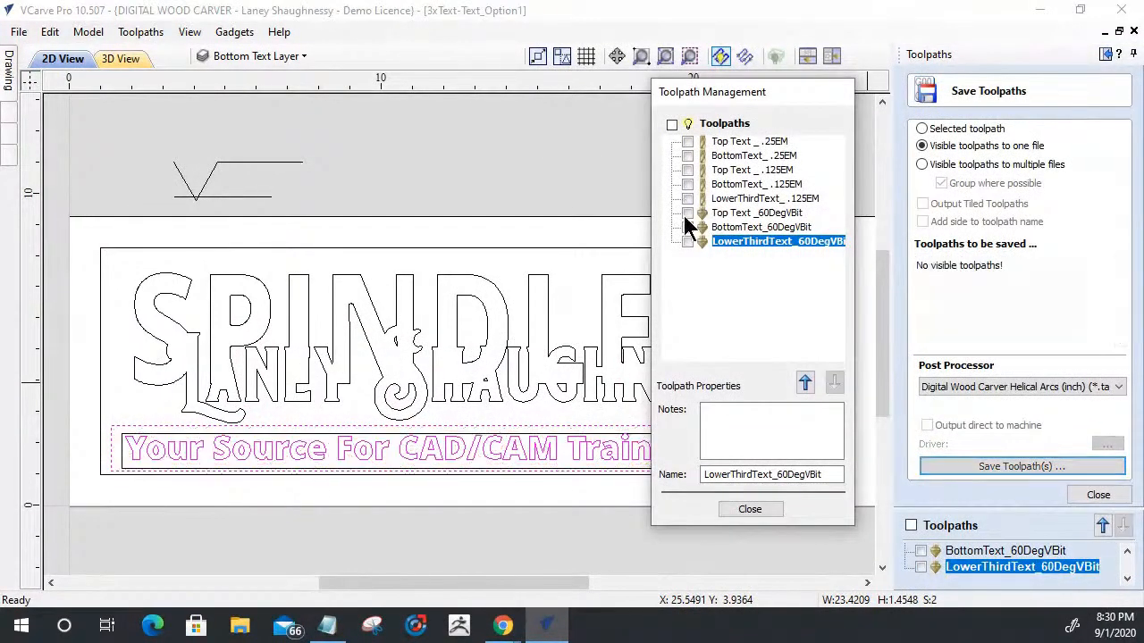
pyautogui.click(687, 213)
pyautogui.click(687, 227)
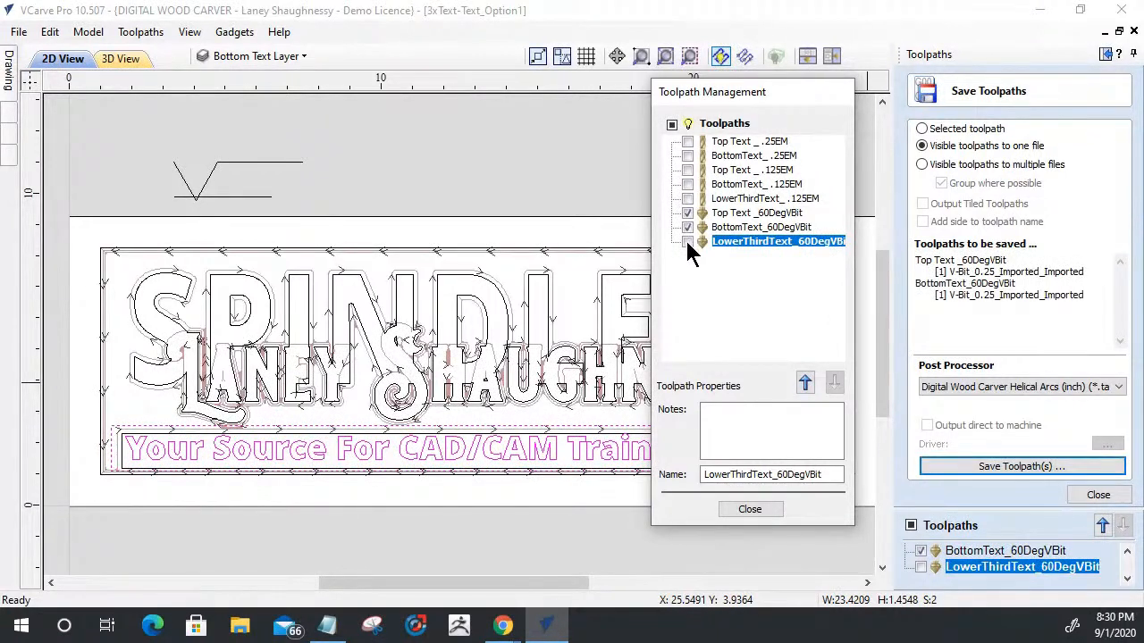
pyautogui.click(686, 241)
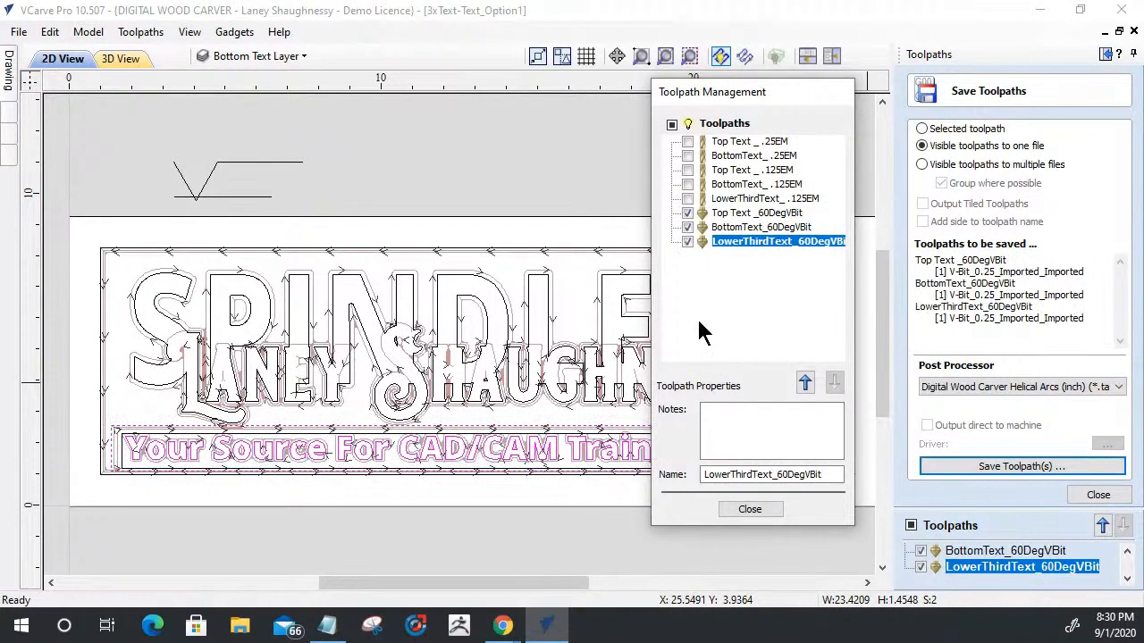
pyautogui.click(1008, 466)
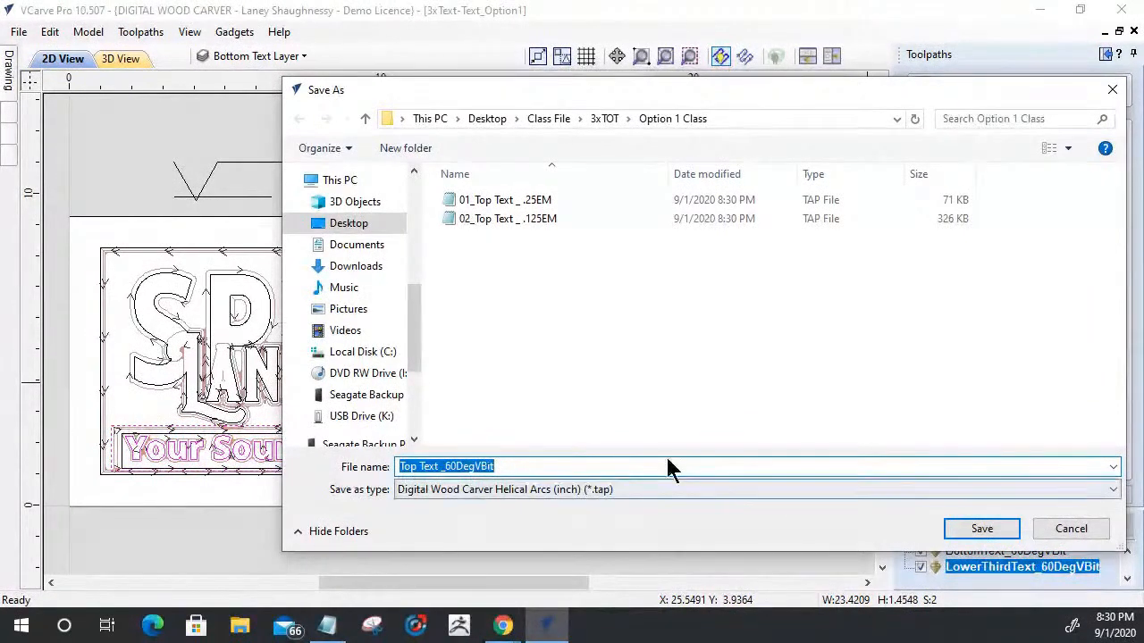
pyautogui.click(399, 466)
pyautogui.write('03')
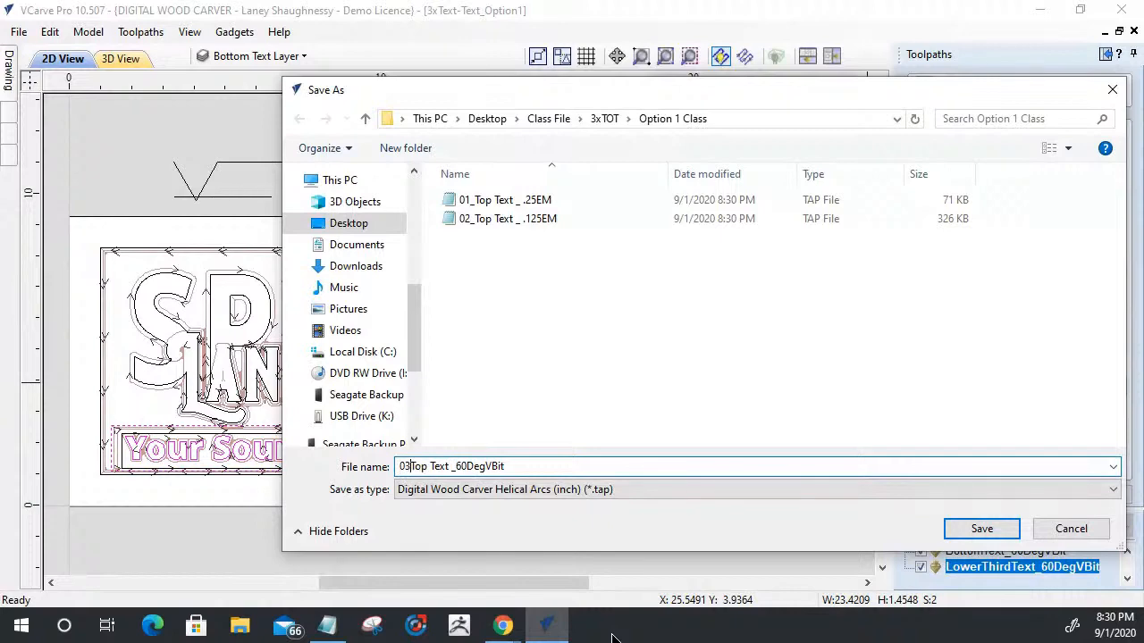
pyautogui.write('_')
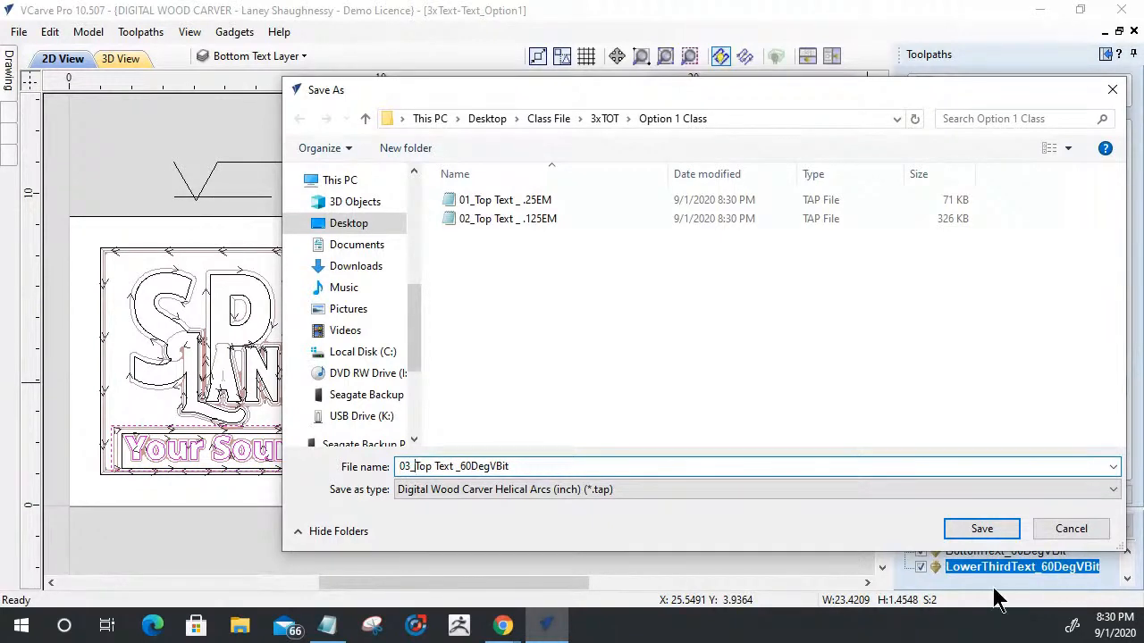
pyautogui.click(981, 529)
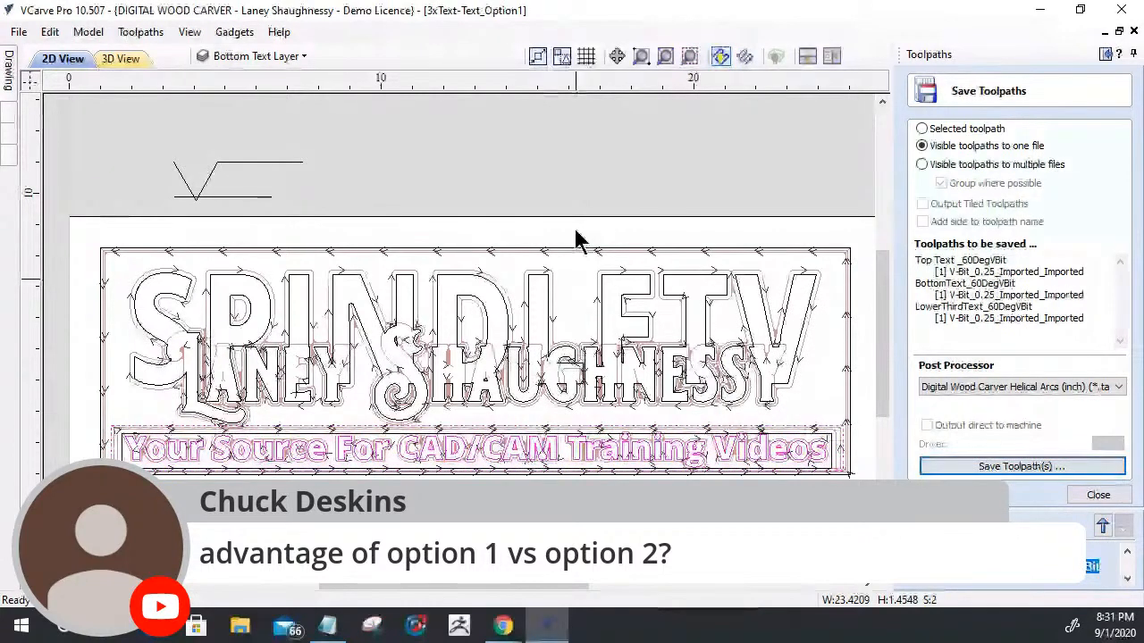
pyautogui.click(1098, 495)
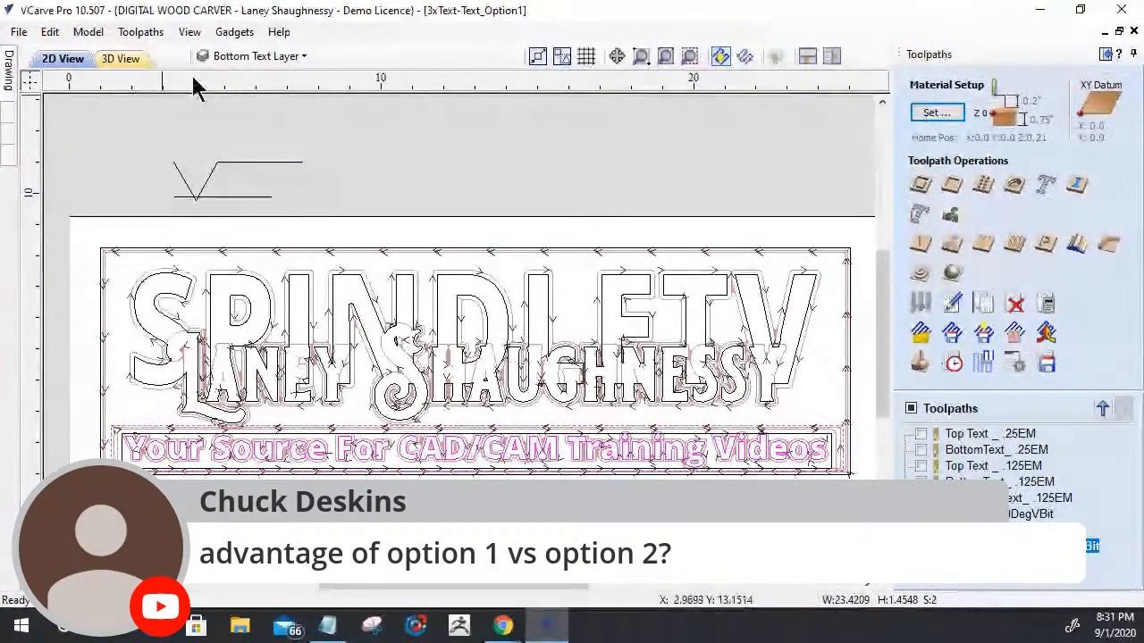
# - Review the V-Carve settings of the Top Text and BottomText .25EM toolpaths, including their cutting depths and clearance tools
pyautogui.doubleClick(967, 434)
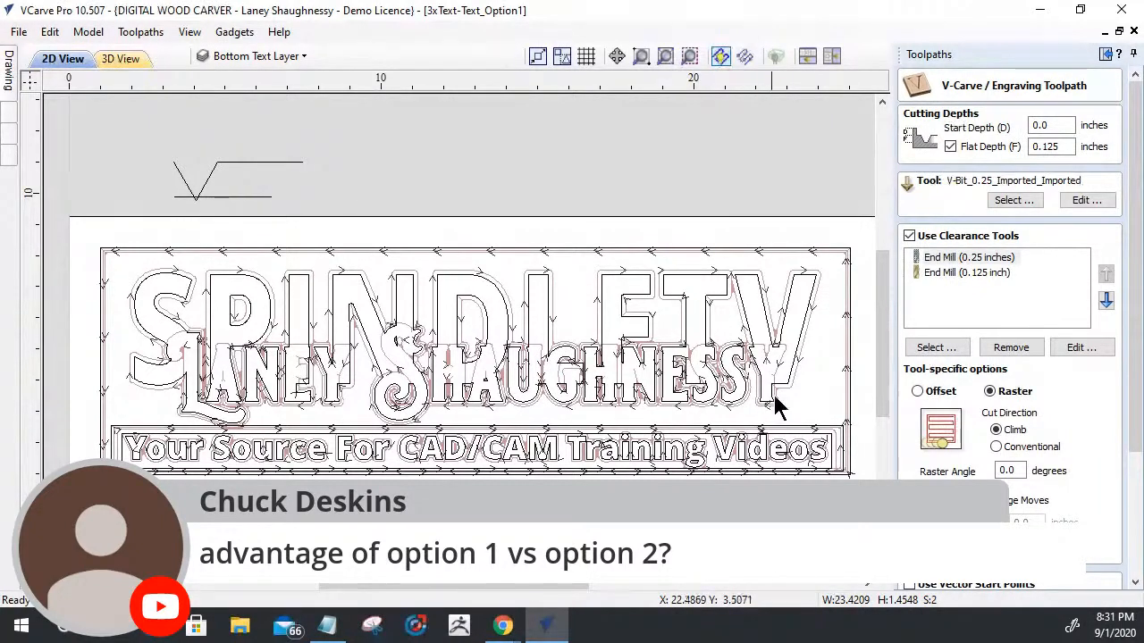
pyautogui.moveTo(1135, 384); pyautogui.dragTo(1136, 516)
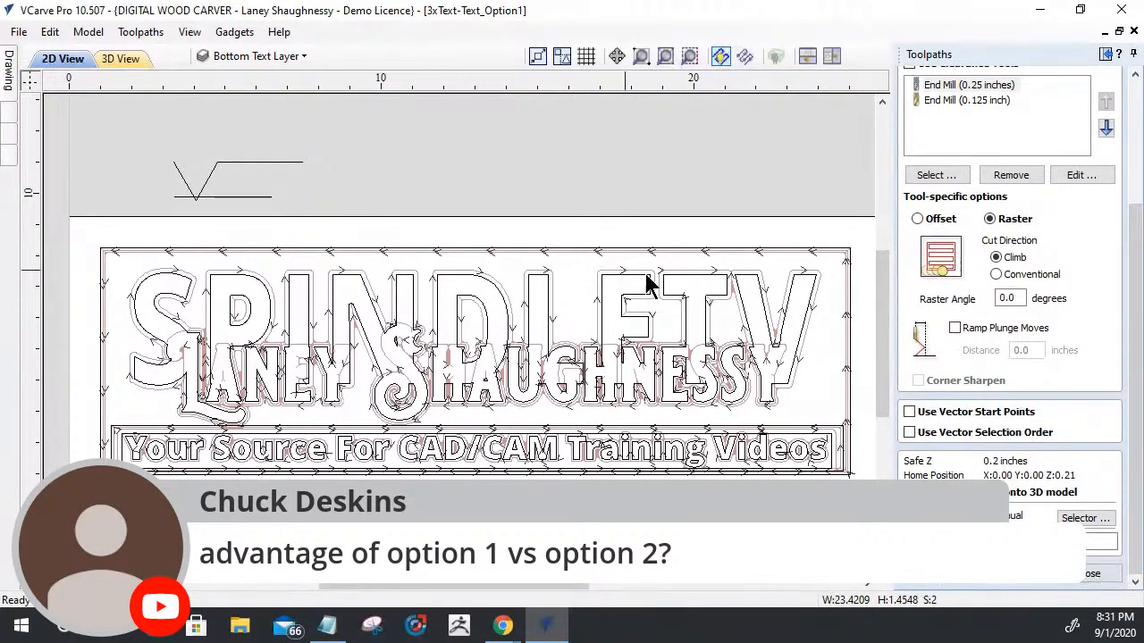
pyautogui.click(1071, 581)
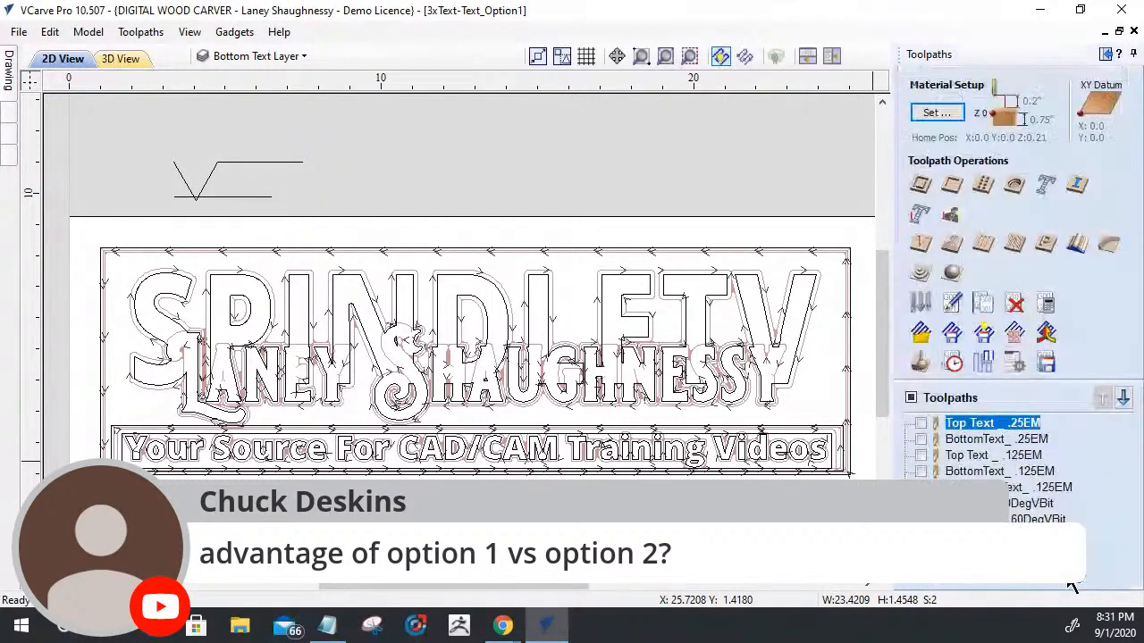
pyautogui.click(920, 441)
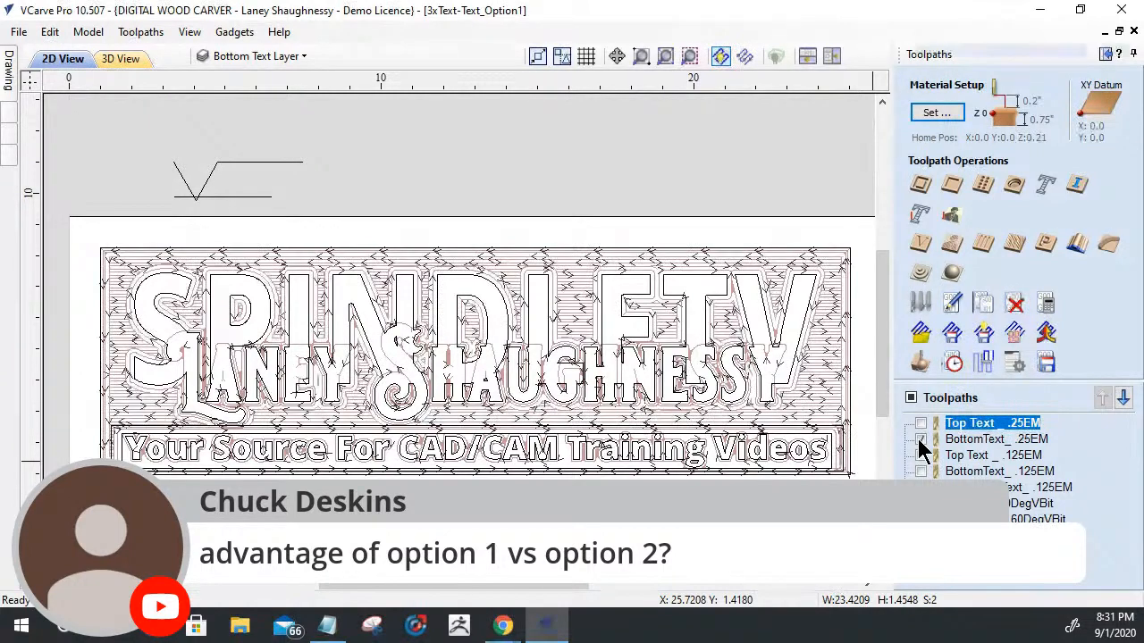
pyautogui.doubleClick(996, 439)
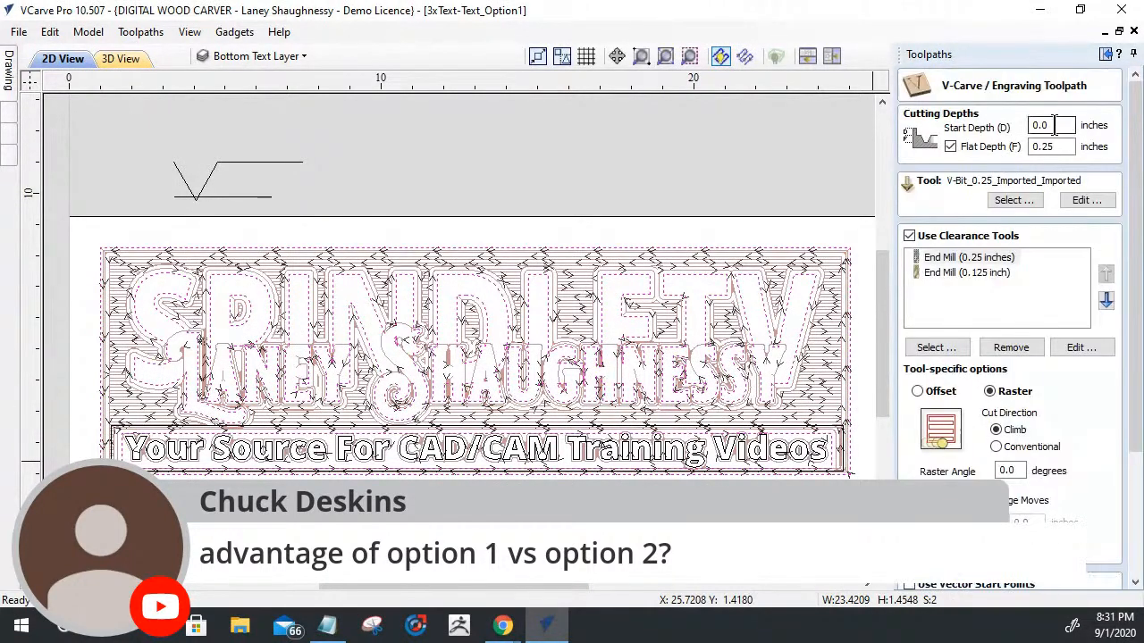
pyautogui.click(1063, 125)
pyautogui.click(1053, 148)
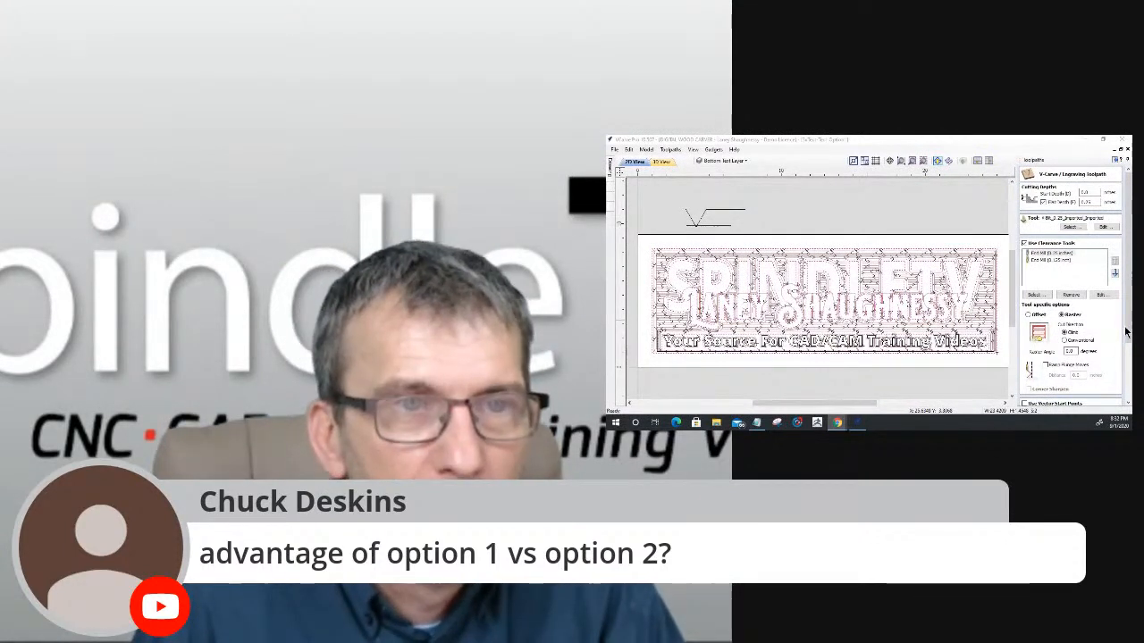
pyautogui.moveTo(1126, 330); pyautogui.dragTo(1127, 402)
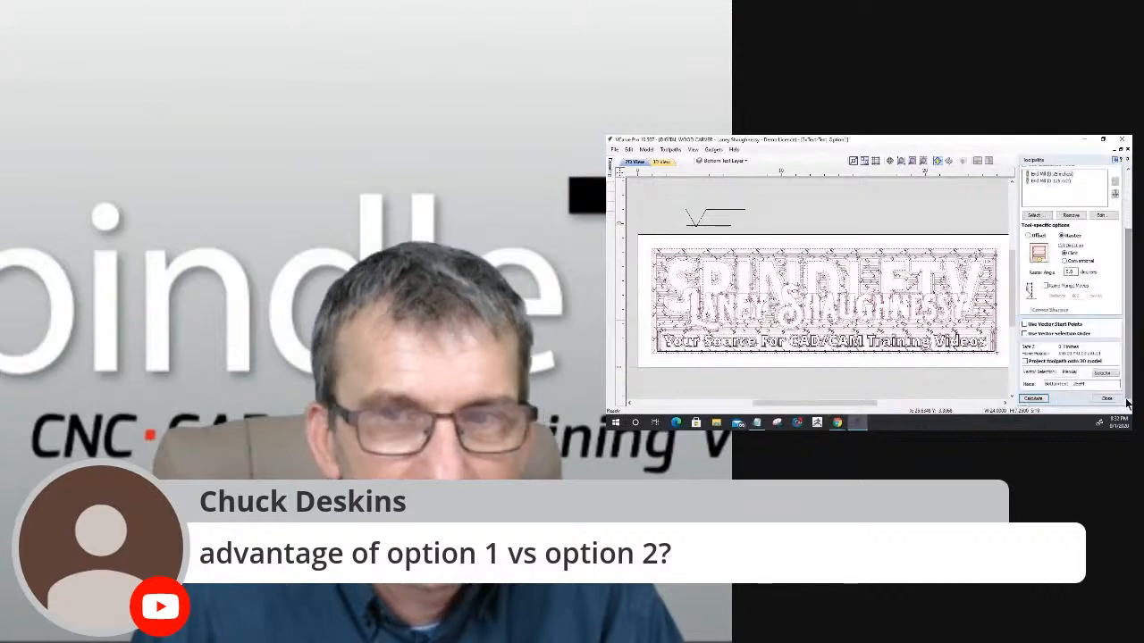
pyautogui.click(1106, 402)
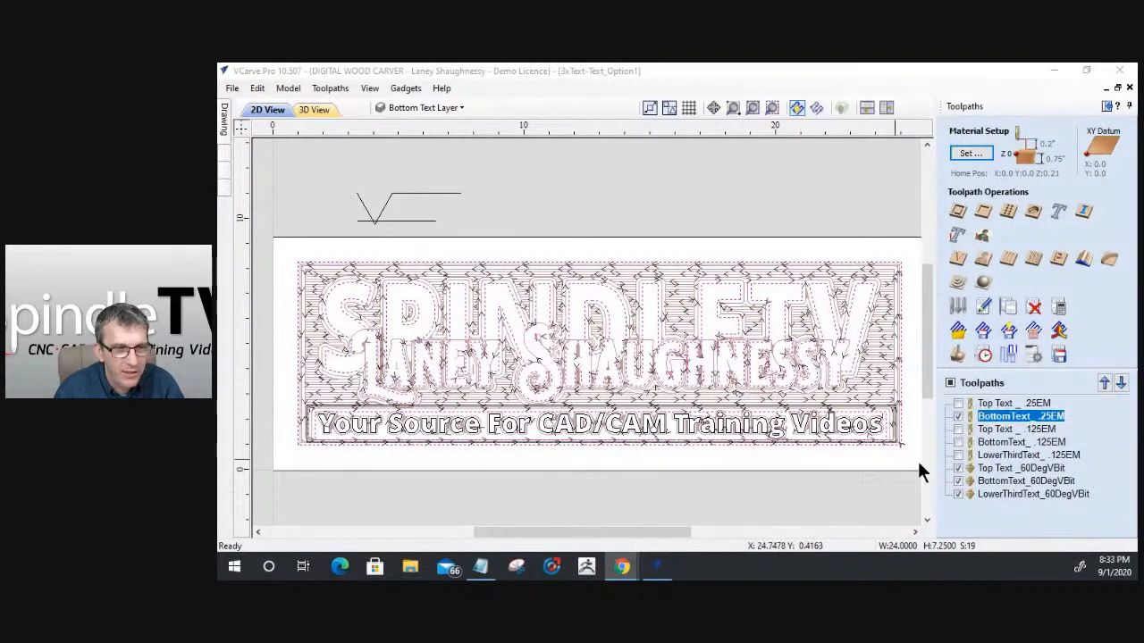
# - Show all the toolpaths and estimate their machining times in the Toolpaths Summary with a rapid rate of 150 inches/min
pyautogui.click(957, 404)
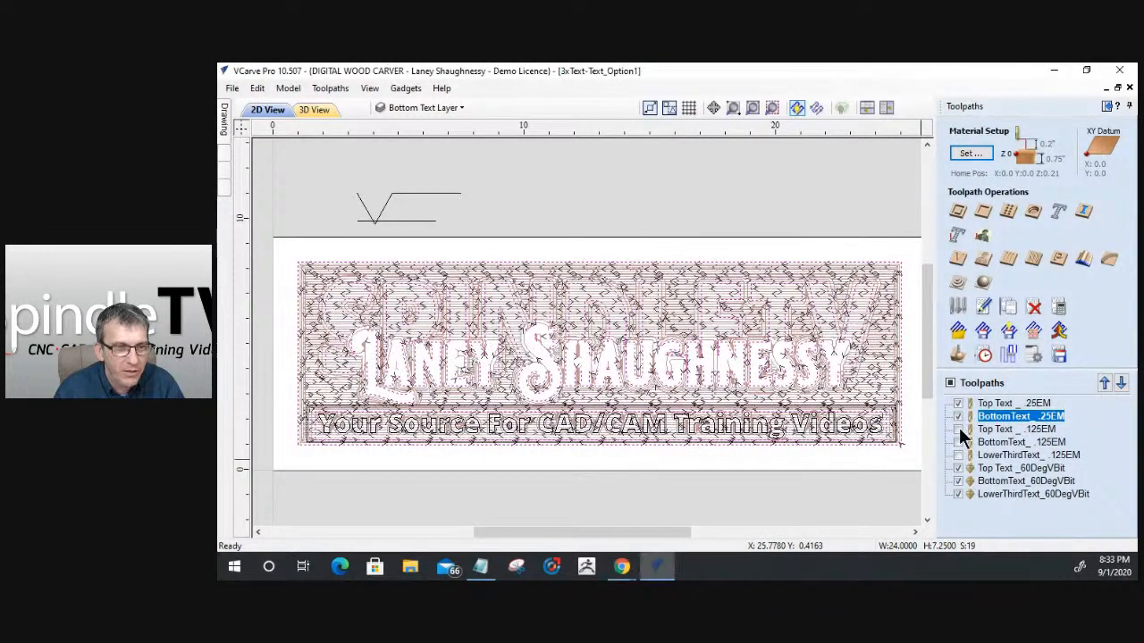
pyautogui.click(959, 428)
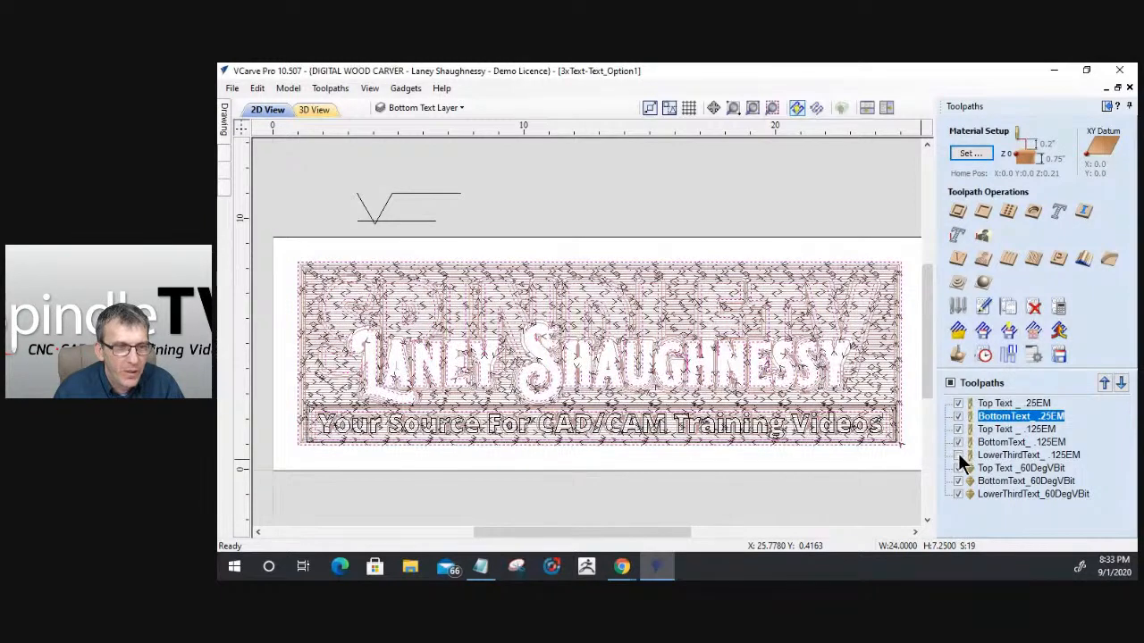
pyautogui.click(958, 443)
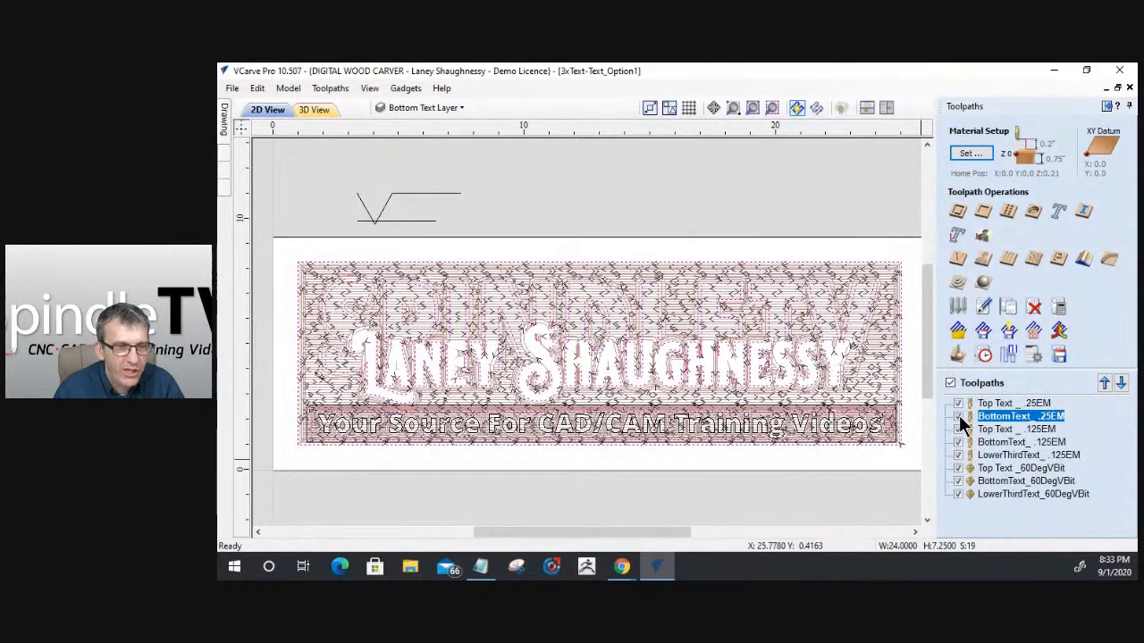
pyautogui.click(984, 357)
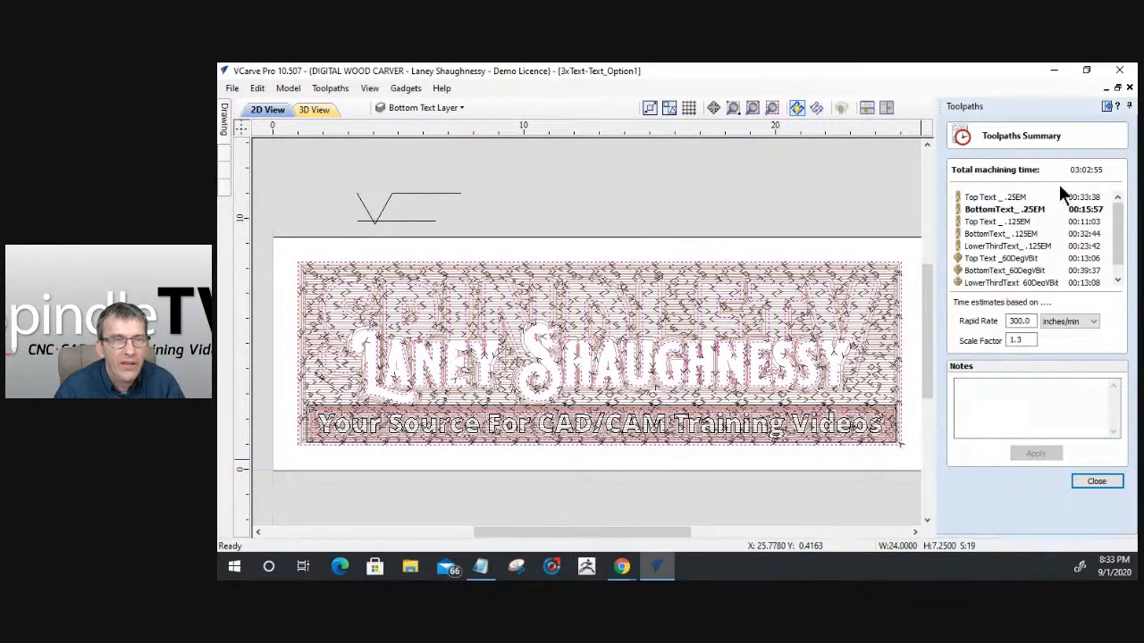
pyautogui.moveTo(1037, 321); pyautogui.dragTo(936, 322)
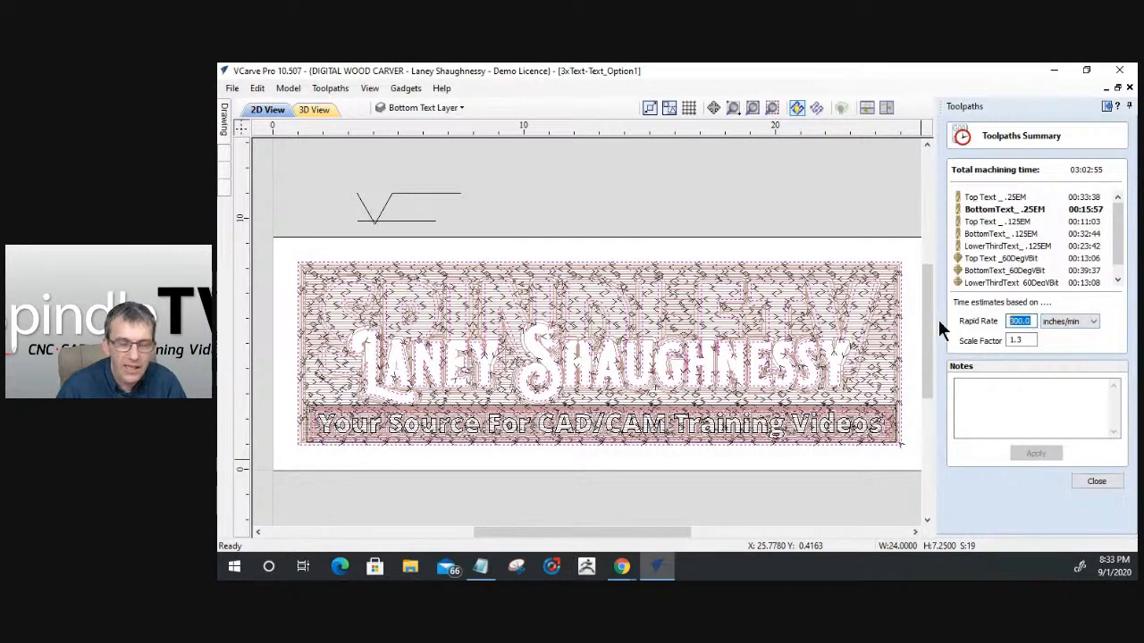
pyautogui.write('150')
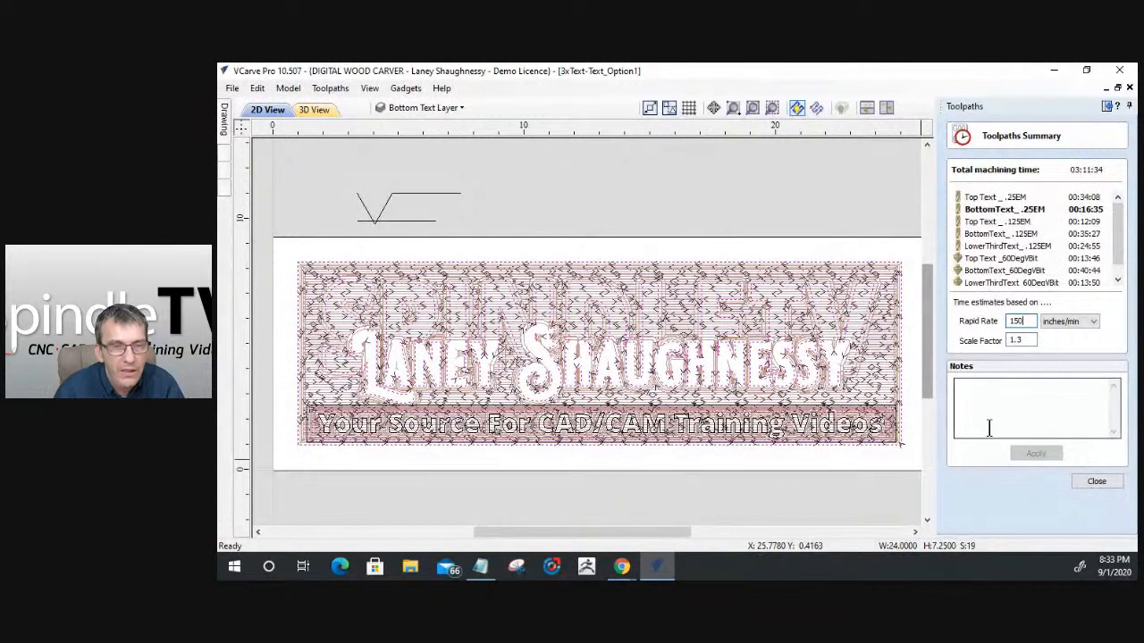
pyautogui.press('Tab')
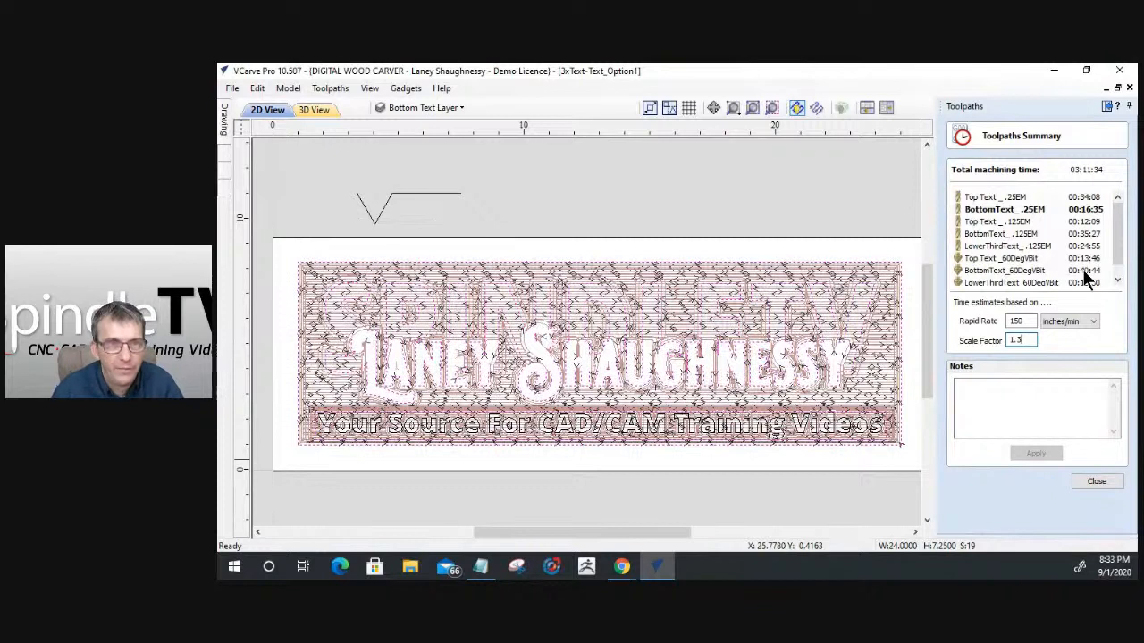
pyautogui.click(1096, 482)
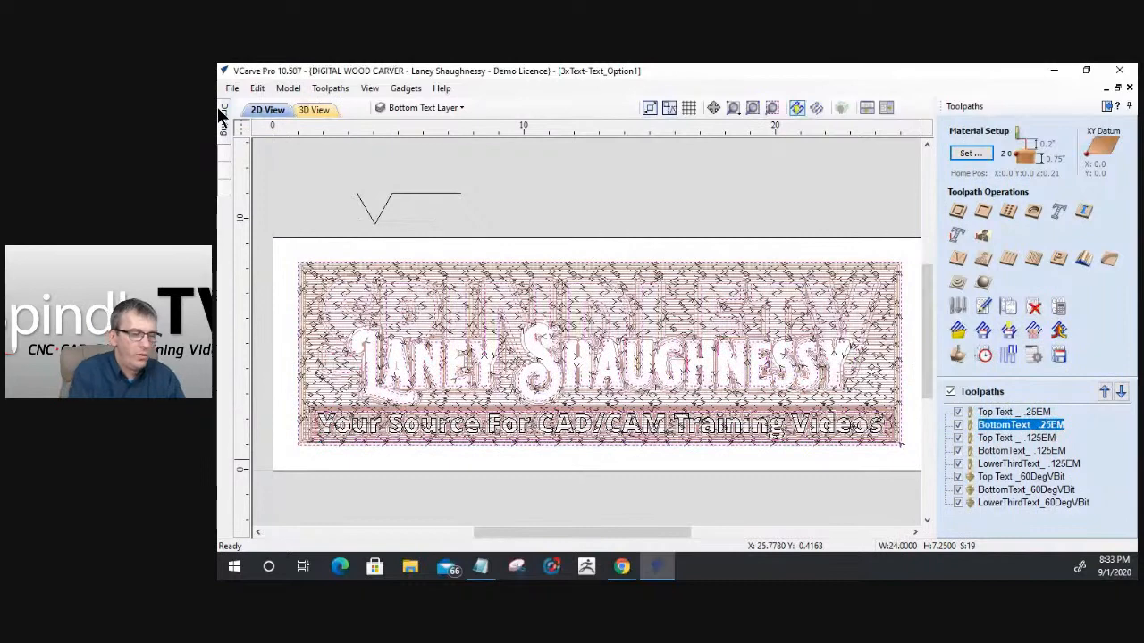
# - Close the Option 1 project and open the recent Option2_3xTOT project with its toolpath list displayed
pyautogui.moveTo(217, 108)
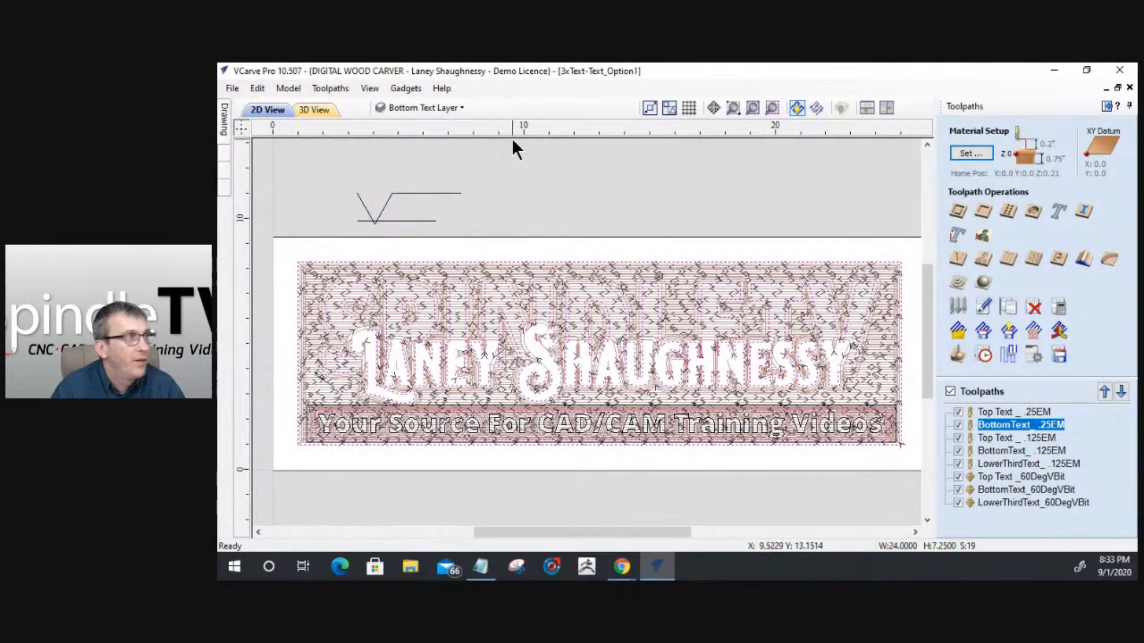
pyautogui.click(230, 87)
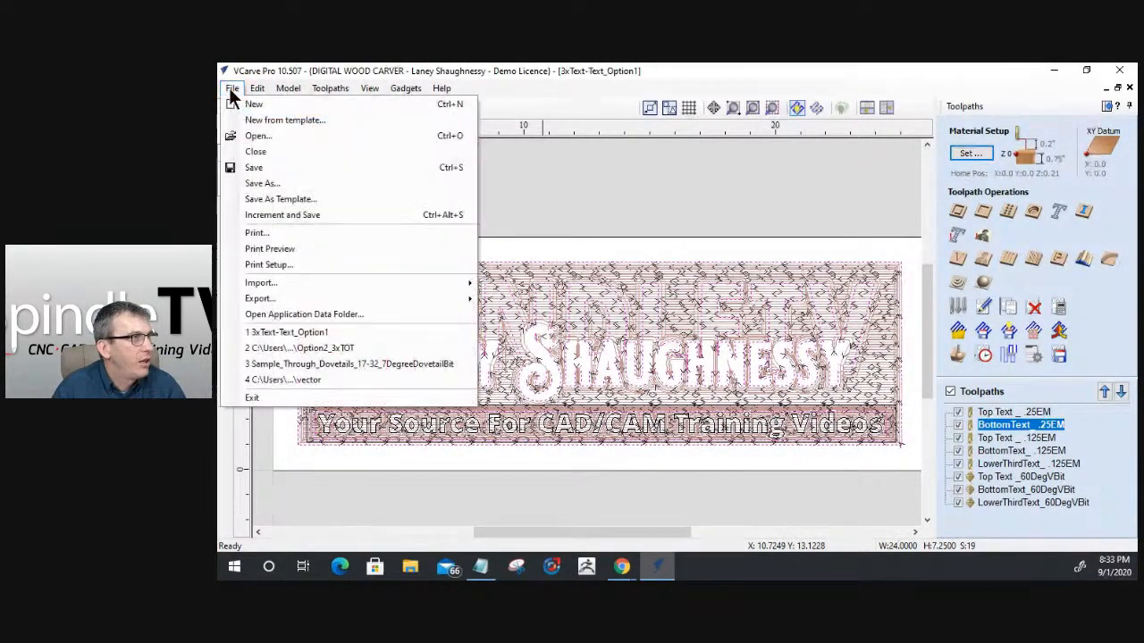
pyautogui.click(248, 152)
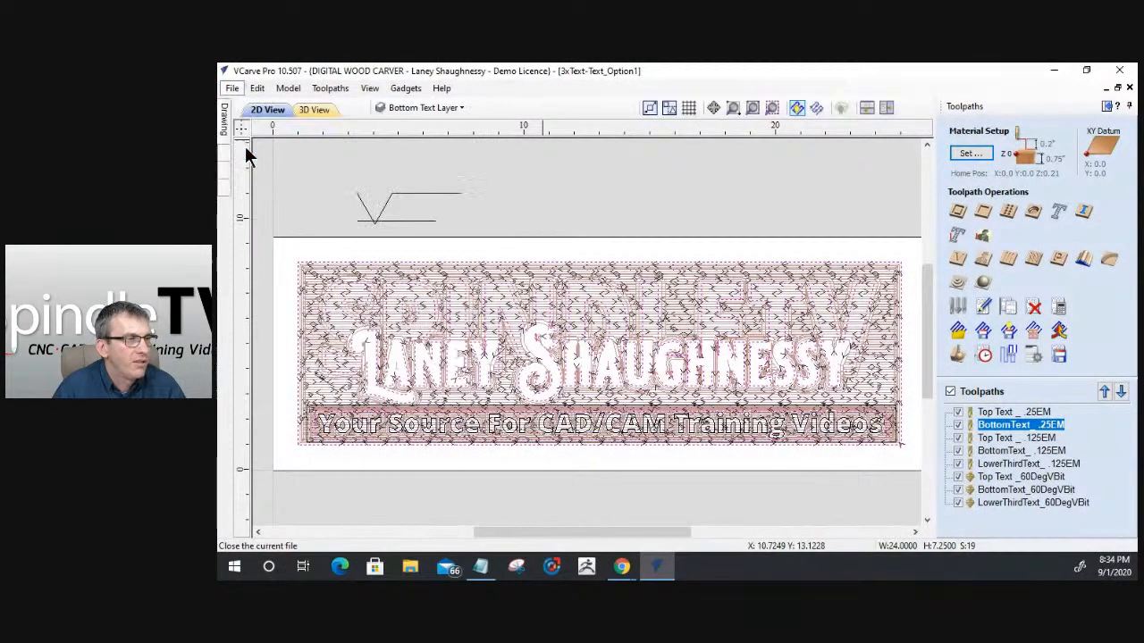
pyautogui.press('Return')
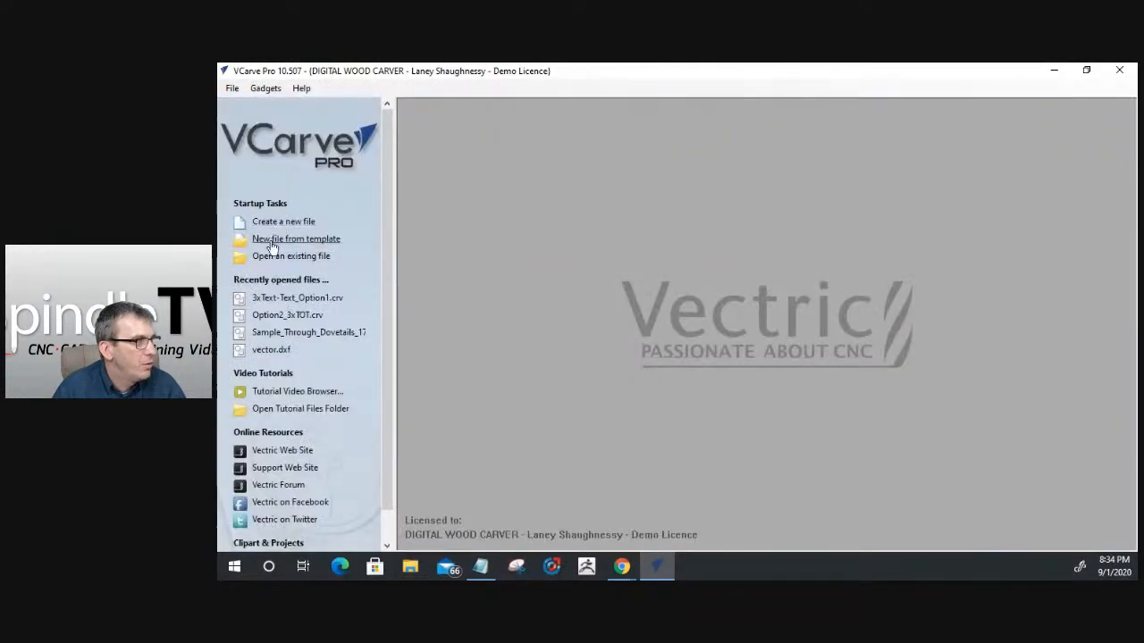
pyautogui.click(269, 315)
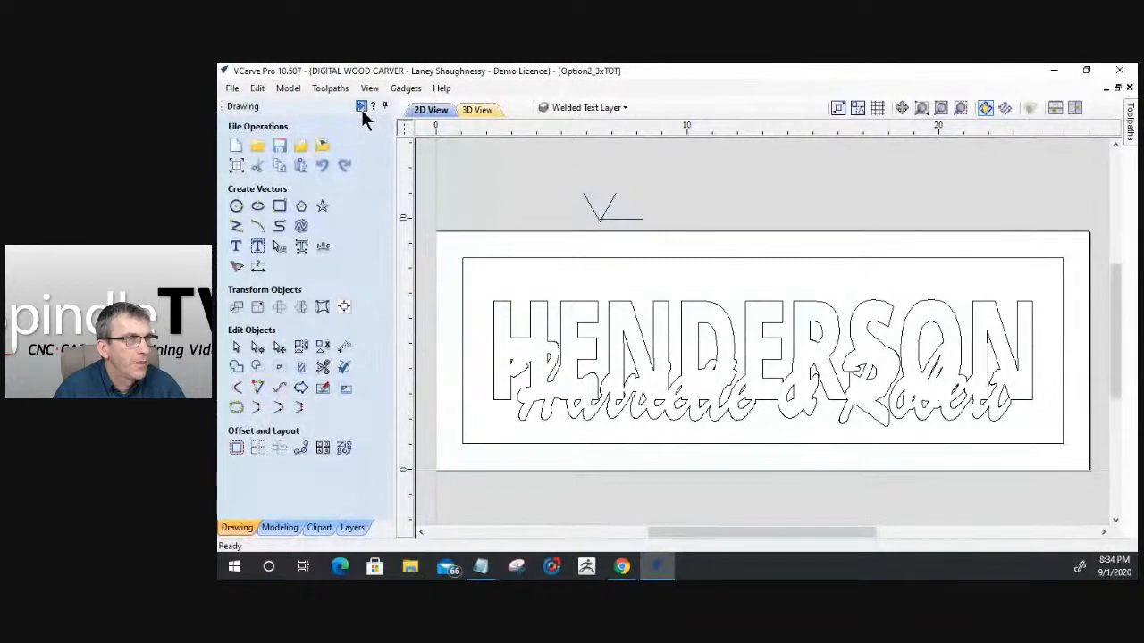
pyautogui.click(361, 106)
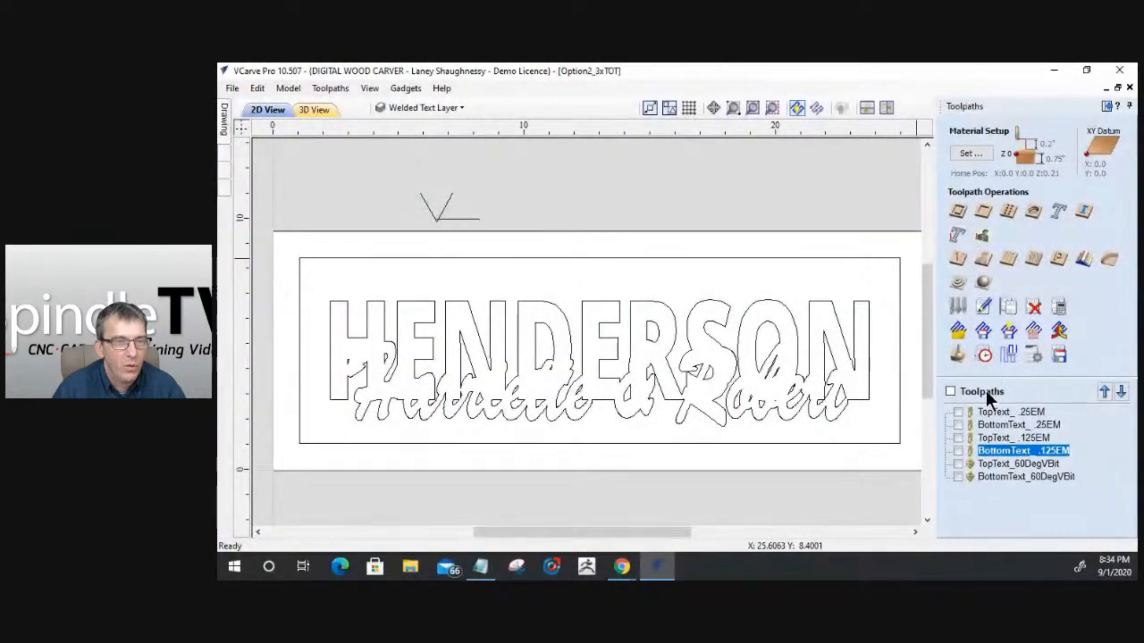
# - Show all the TopText and BottomText toolpaths and check their estimated machining times in the Toolpaths Summary
pyautogui.click(958, 412)
pyautogui.click(958, 424)
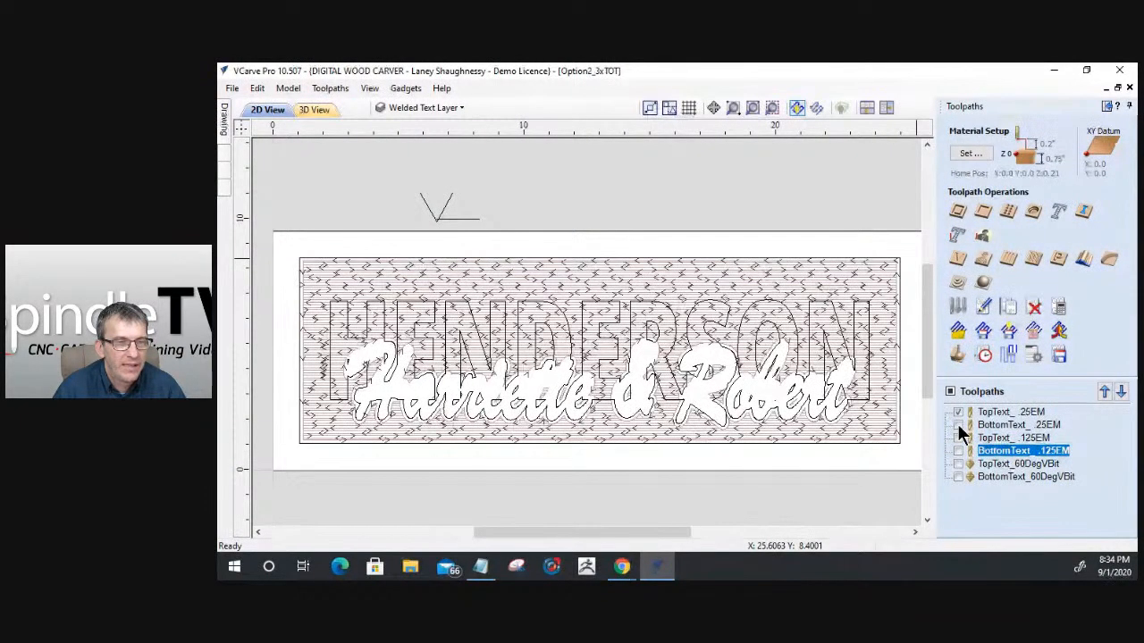
pyautogui.click(958, 438)
pyautogui.click(958, 451)
pyautogui.click(958, 464)
pyautogui.click(958, 477)
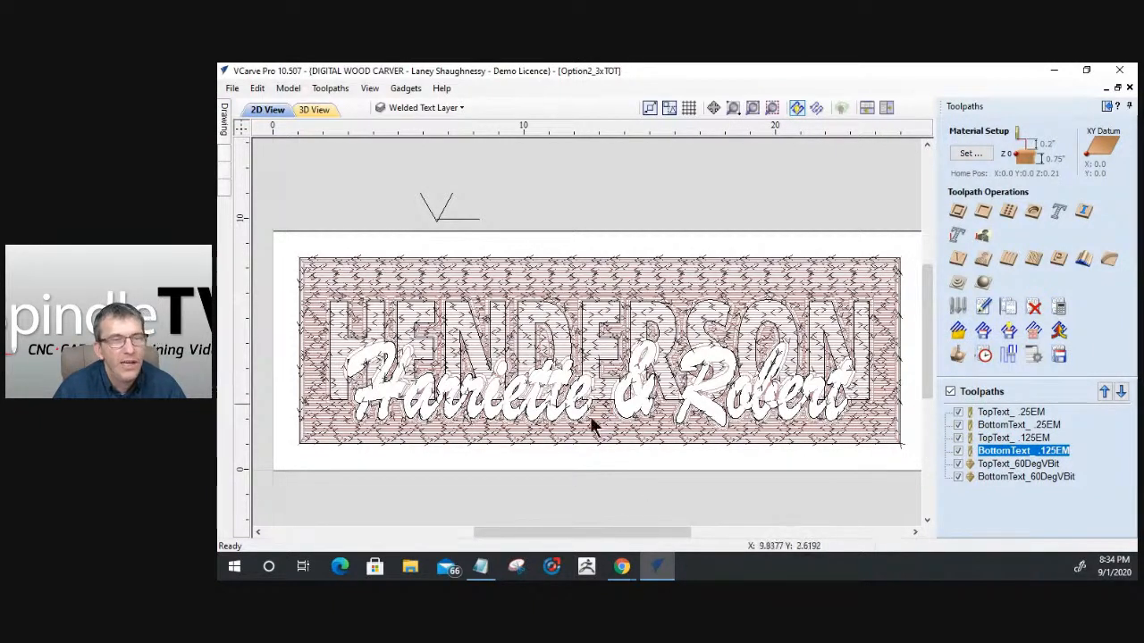
pyautogui.click(983, 356)
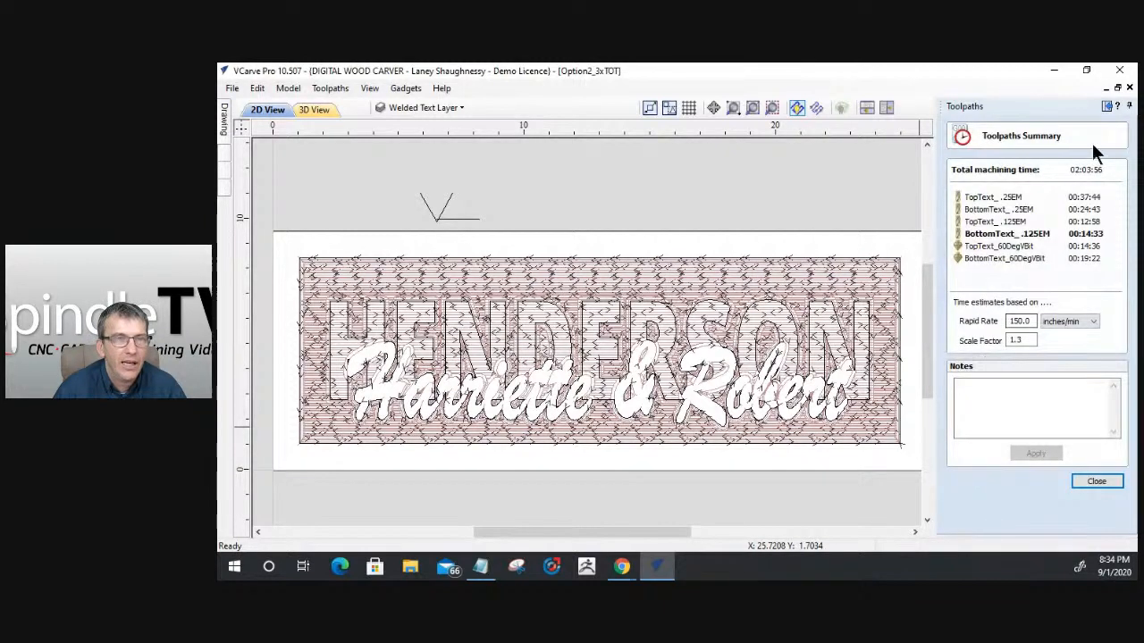
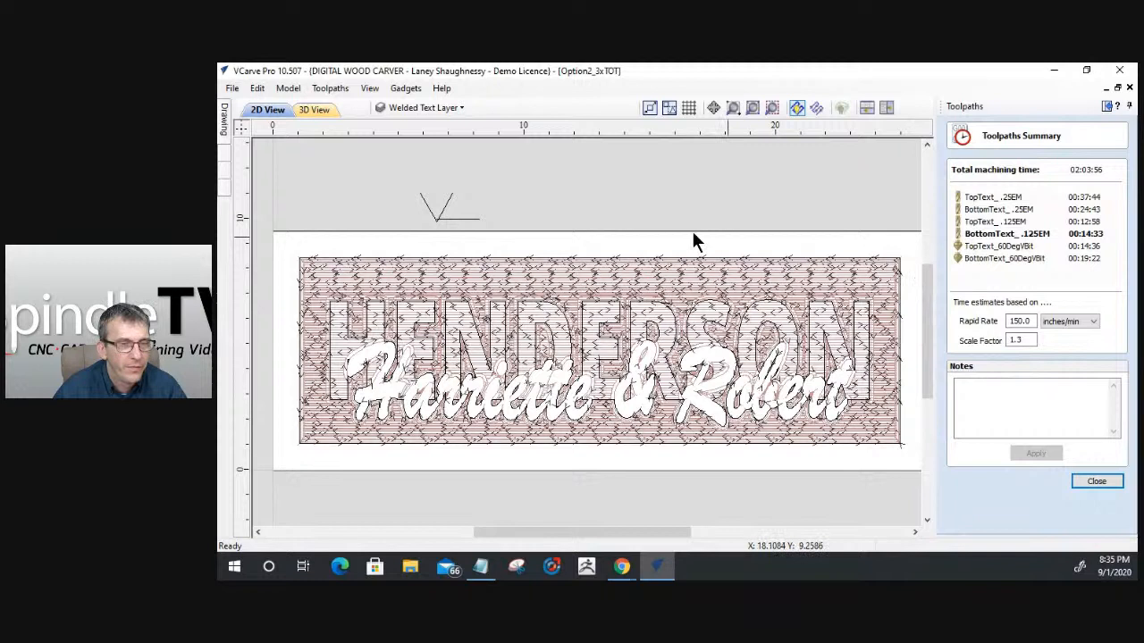
# - Close the toolpath summary with all toolpaths hidden in the drawing, and save the Option2_3xTOT file
pyautogui.click(1096, 481)
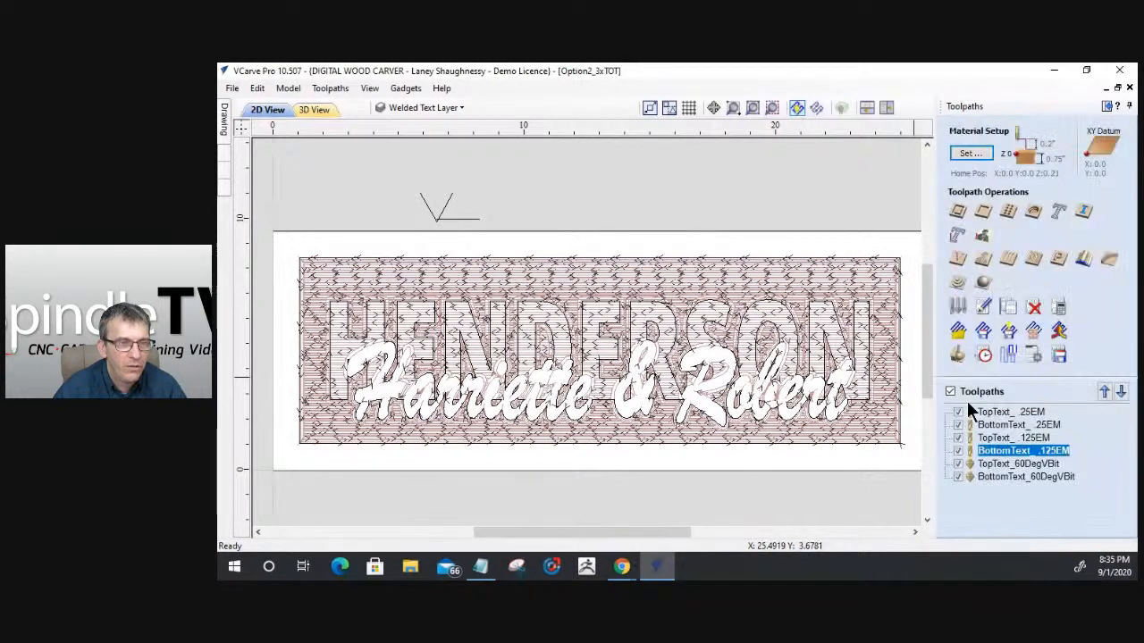
pyautogui.click(949, 391)
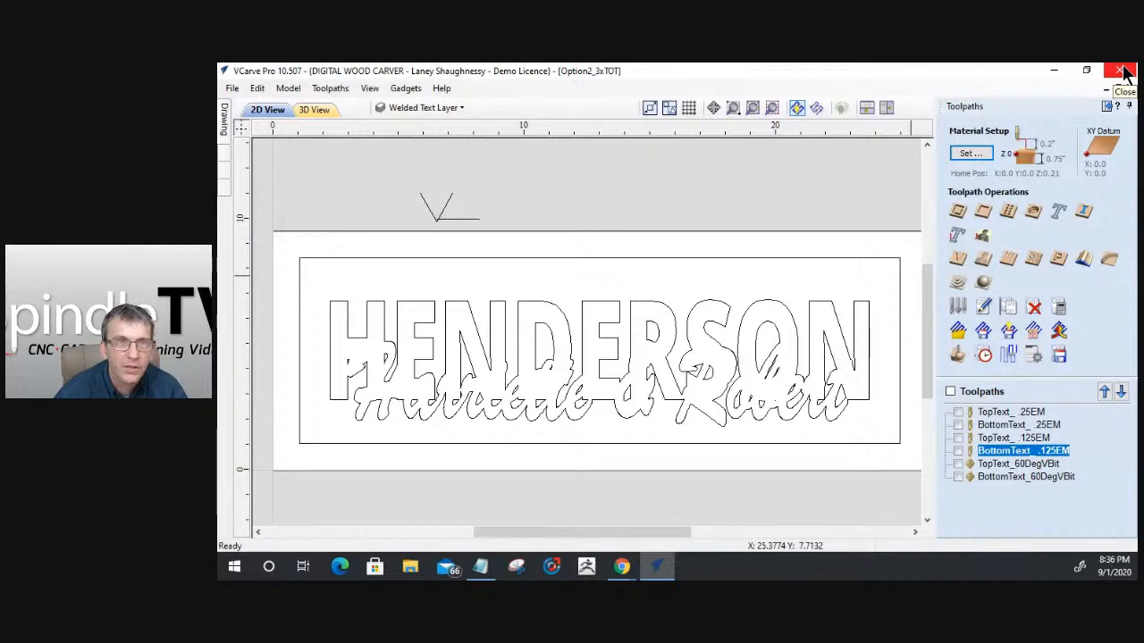
pyautogui.click(233, 88)
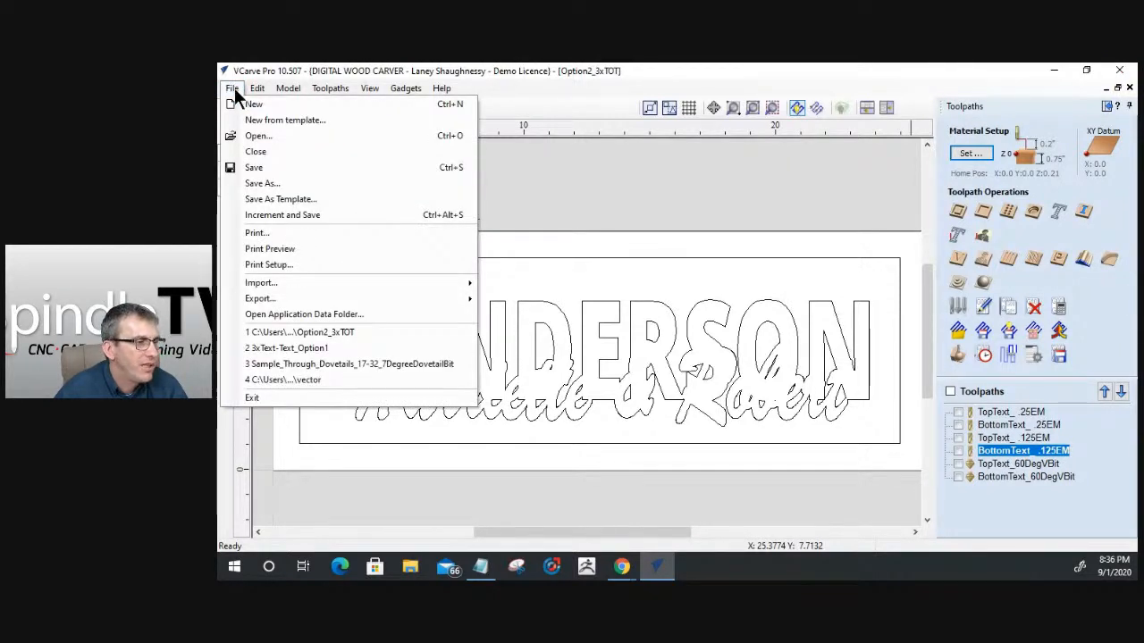
pyautogui.click(251, 163)
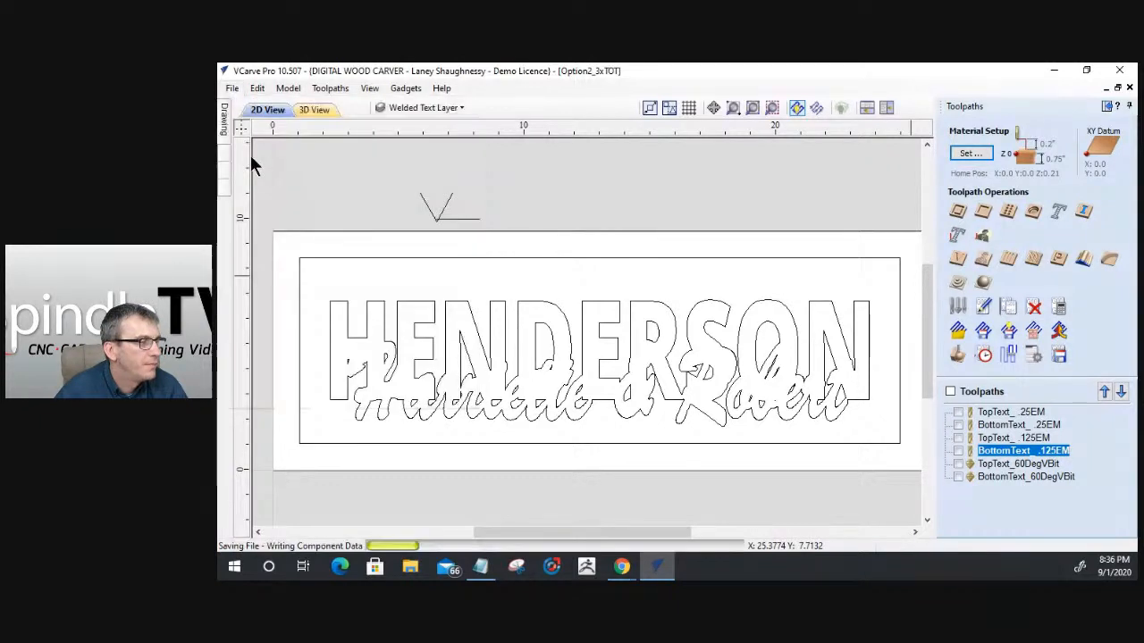
# - Open the recent file 3xText-Text_Option1
pyautogui.click(233, 89)
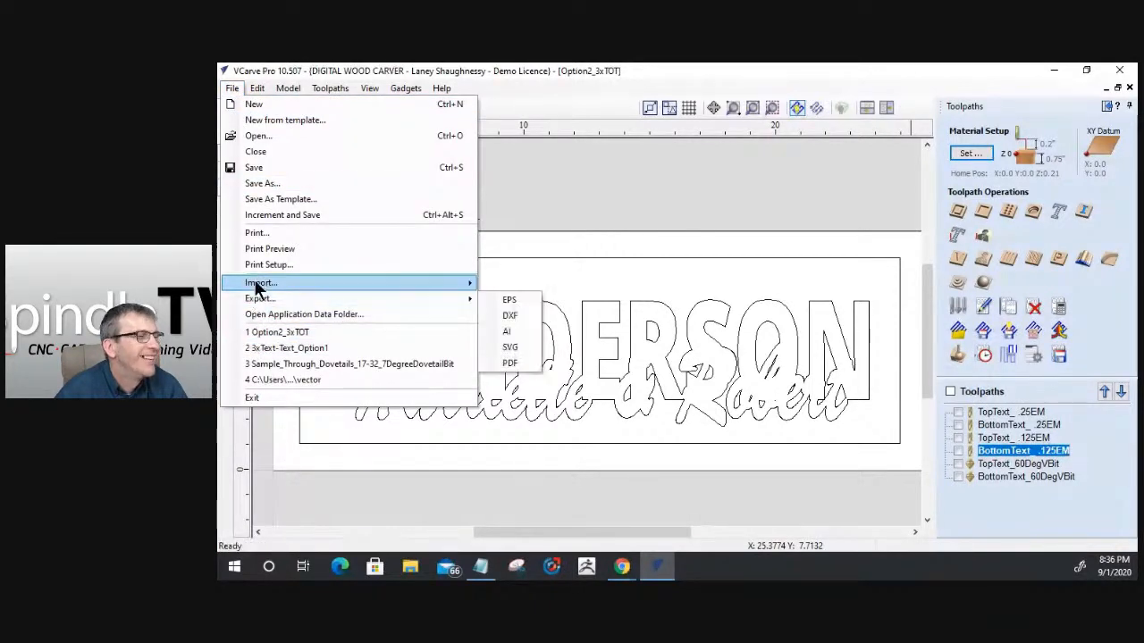
pyautogui.moveTo(257, 286)
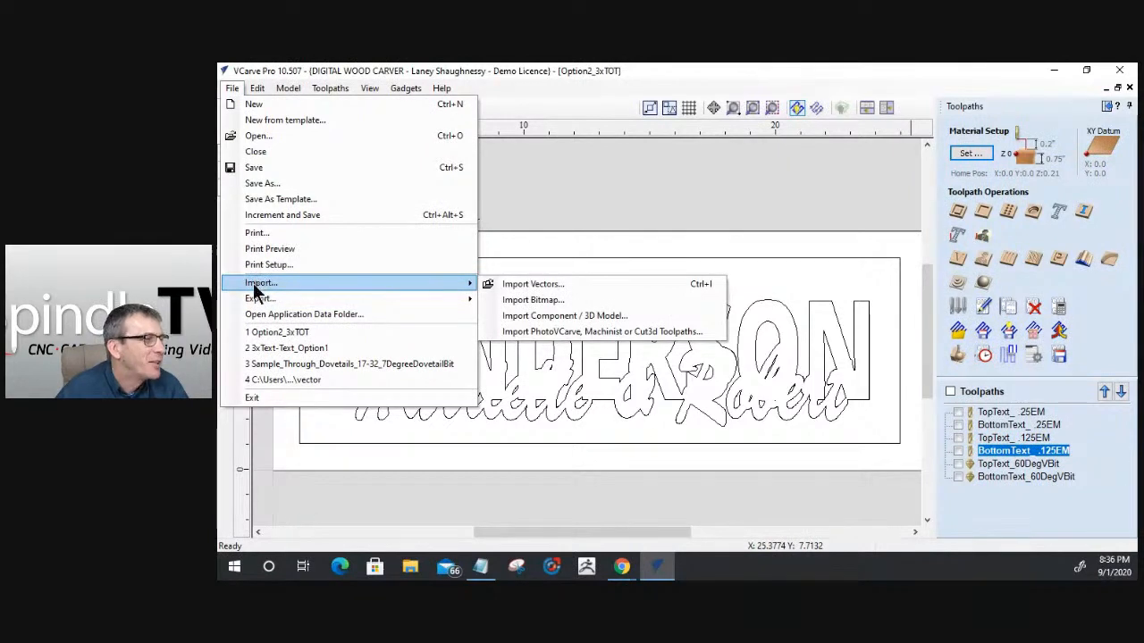
pyautogui.click(266, 350)
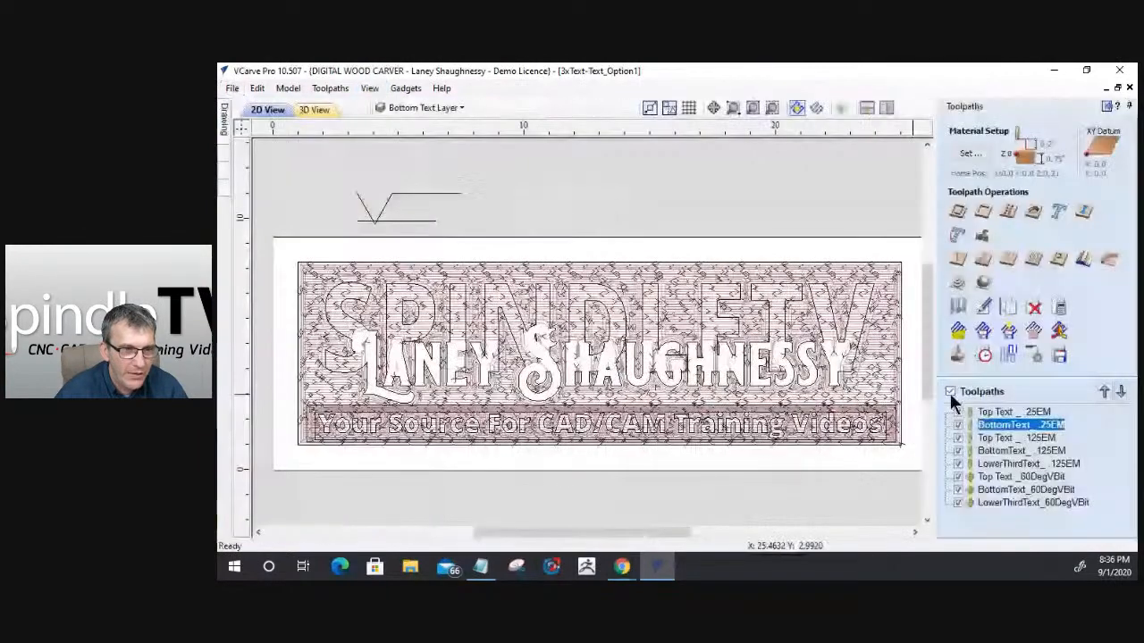
# - Show only the LowerThirdText .125EM and 60DegVBit toolpaths and check their estimated machining time
pyautogui.click(950, 391)
pyautogui.click(957, 502)
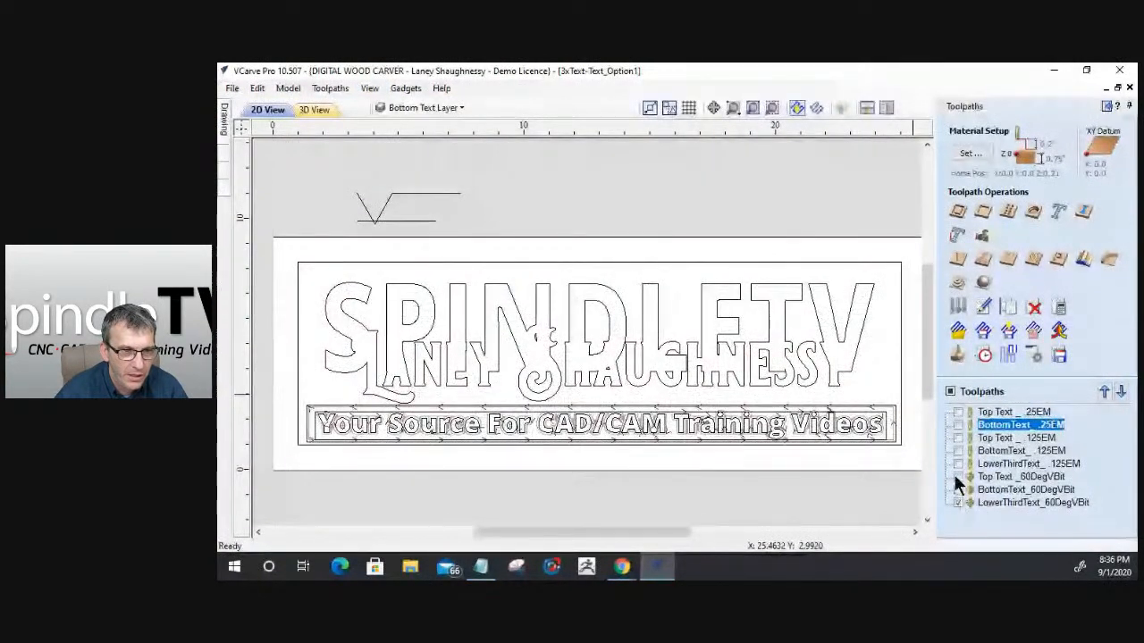
pyautogui.click(957, 463)
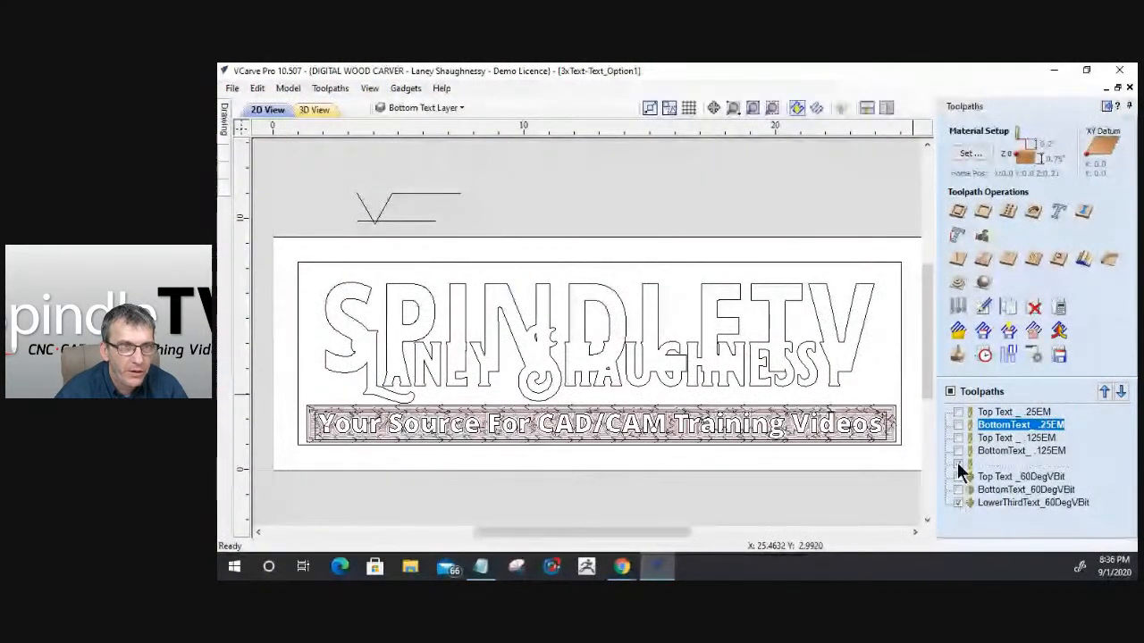
pyautogui.click(985, 357)
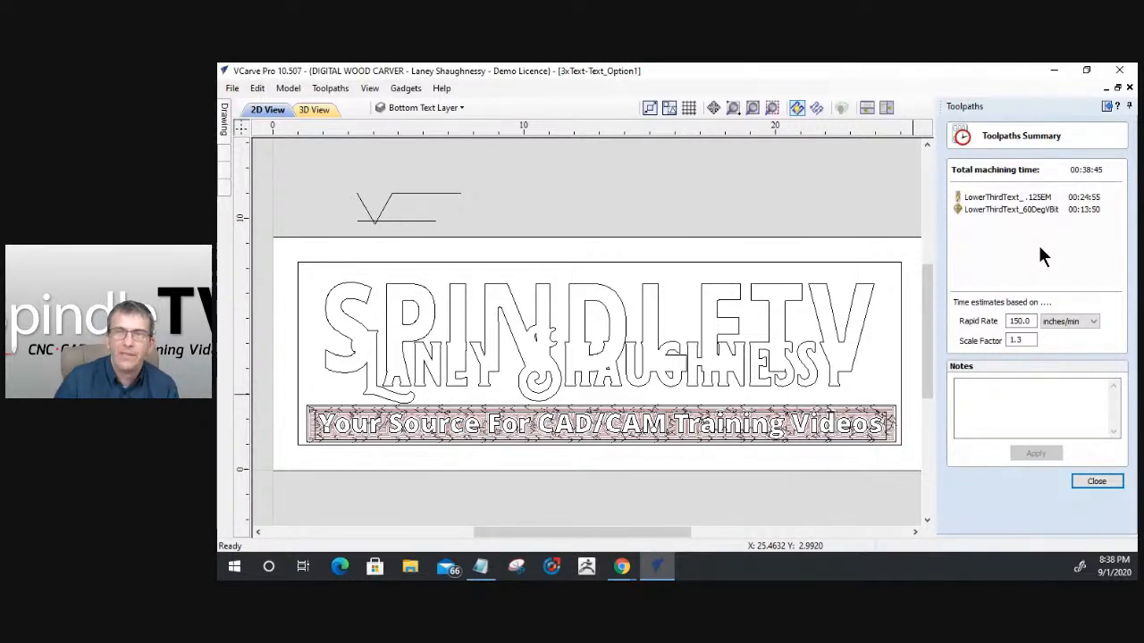
pyautogui.click(1095, 482)
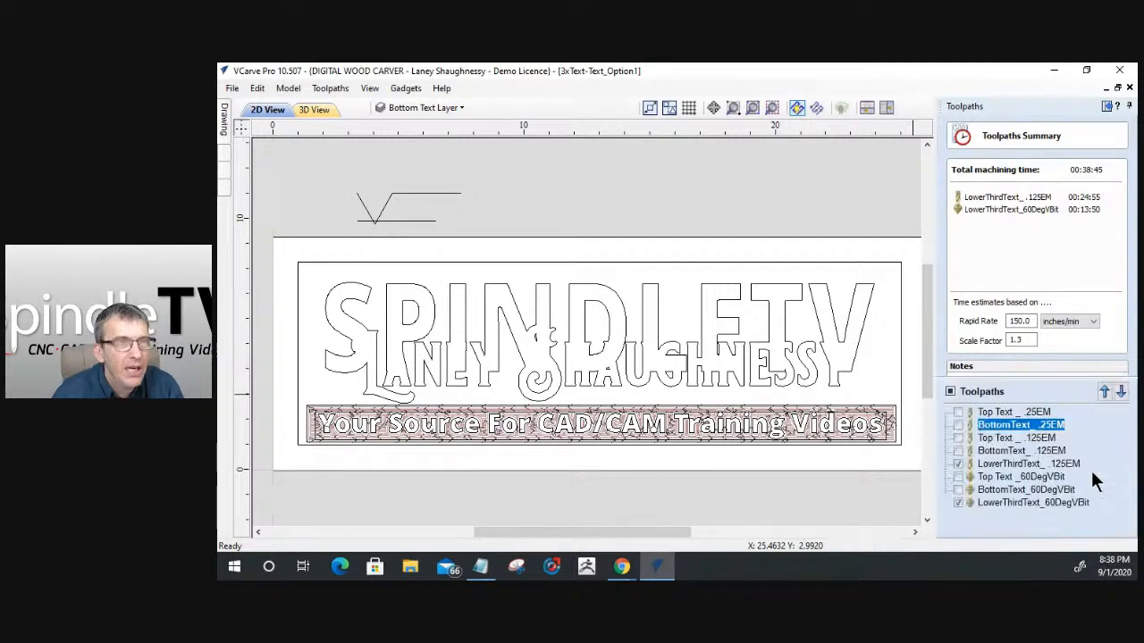
# - Switch to the Notepad notes and highlight the Aspire option about modeling the stacked text design
pyautogui.click(1054, 71)
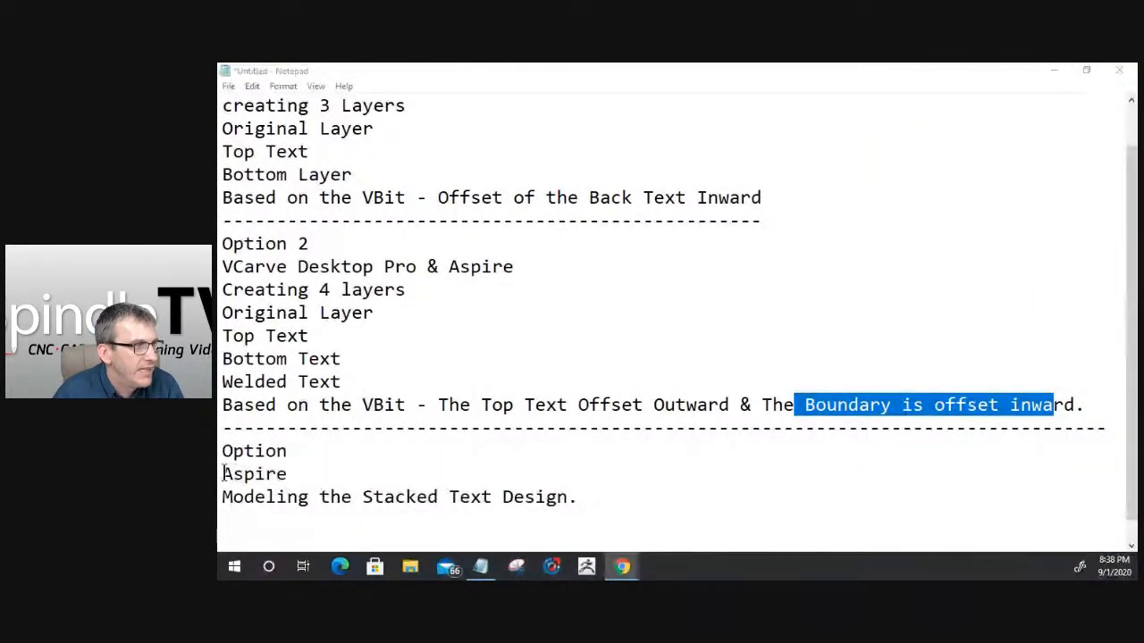
pyautogui.doubleClick(268, 474)
pyautogui.keyDown('shift'); pyautogui.click(364, 497); pyautogui.keyUp('shift')
pyautogui.moveTo(266, 497); pyautogui.dragTo(490, 516)
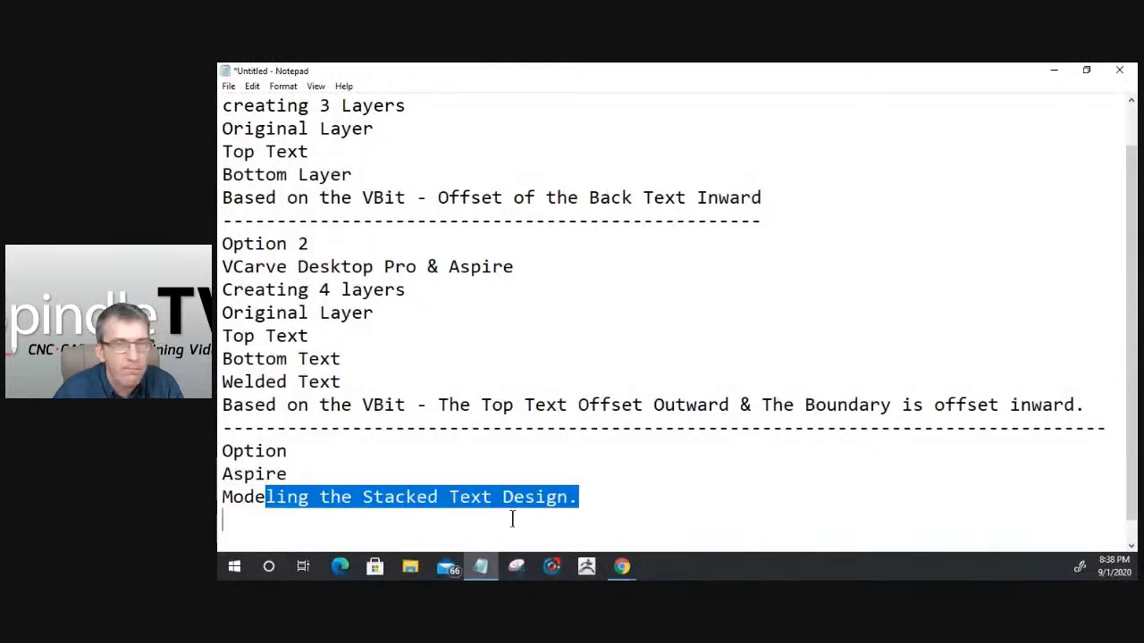
pyautogui.click(1053, 70)
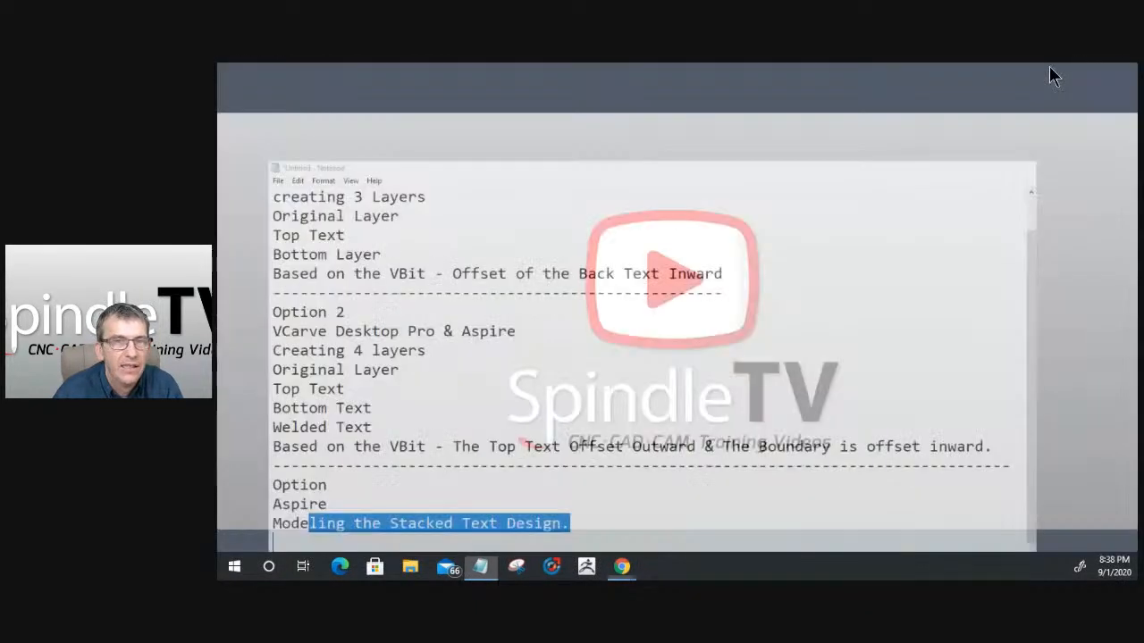
# - Launch Aspire 10.5
pyautogui.click(233, 568)
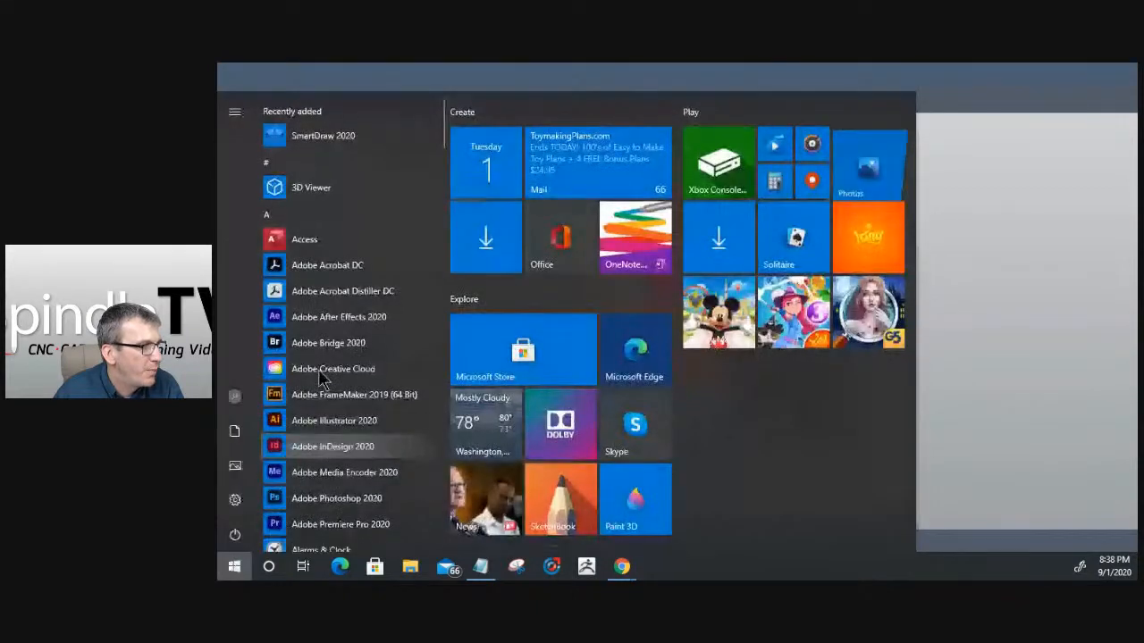
pyautogui.scroll(-3, 326, 503)
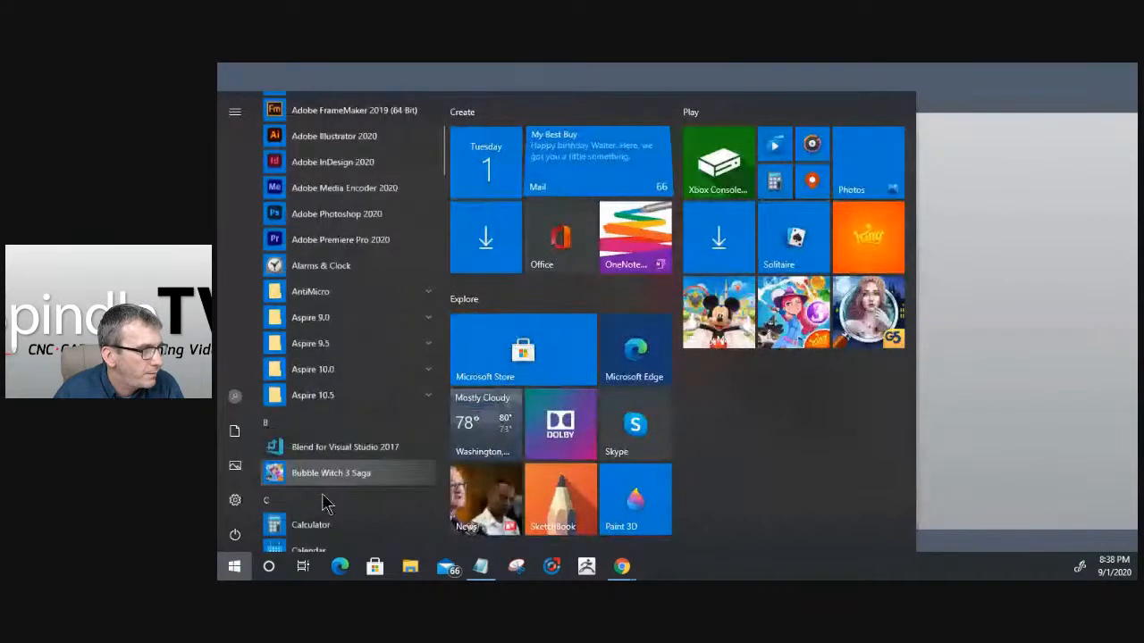
pyautogui.scroll(-1, 326, 503)
pyautogui.click(329, 338)
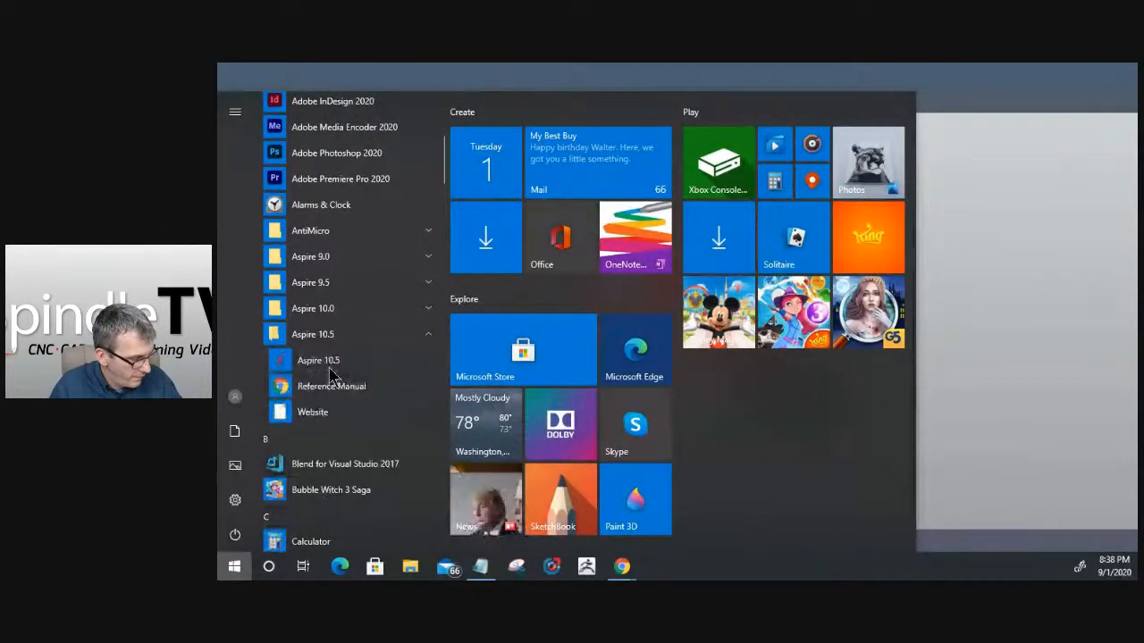
pyautogui.click(328, 363)
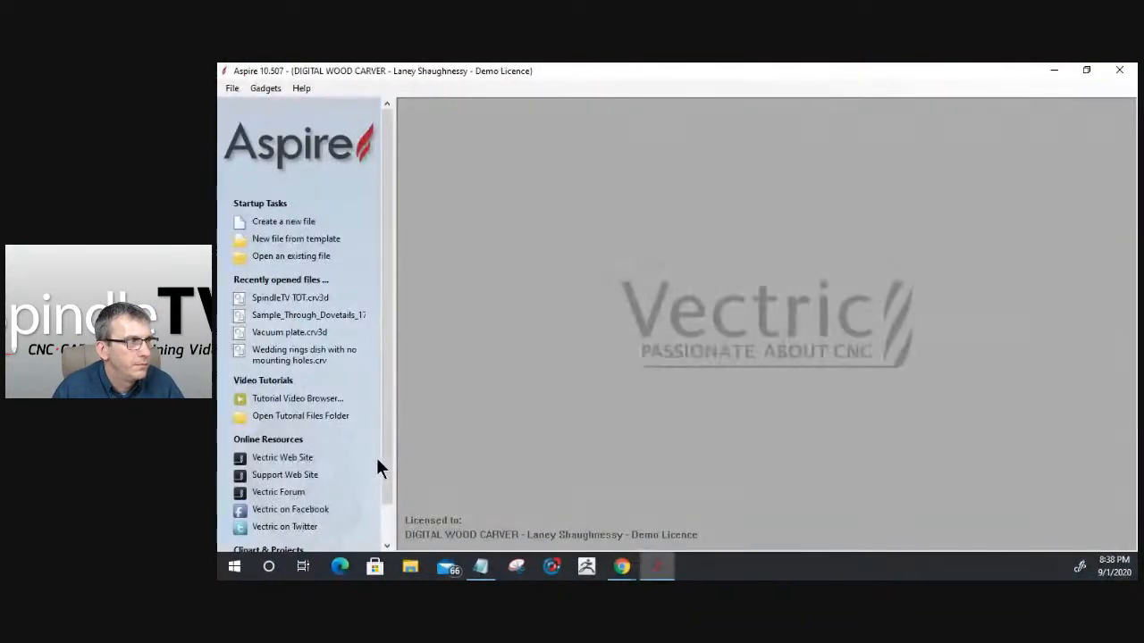
pyautogui.click(266, 220)
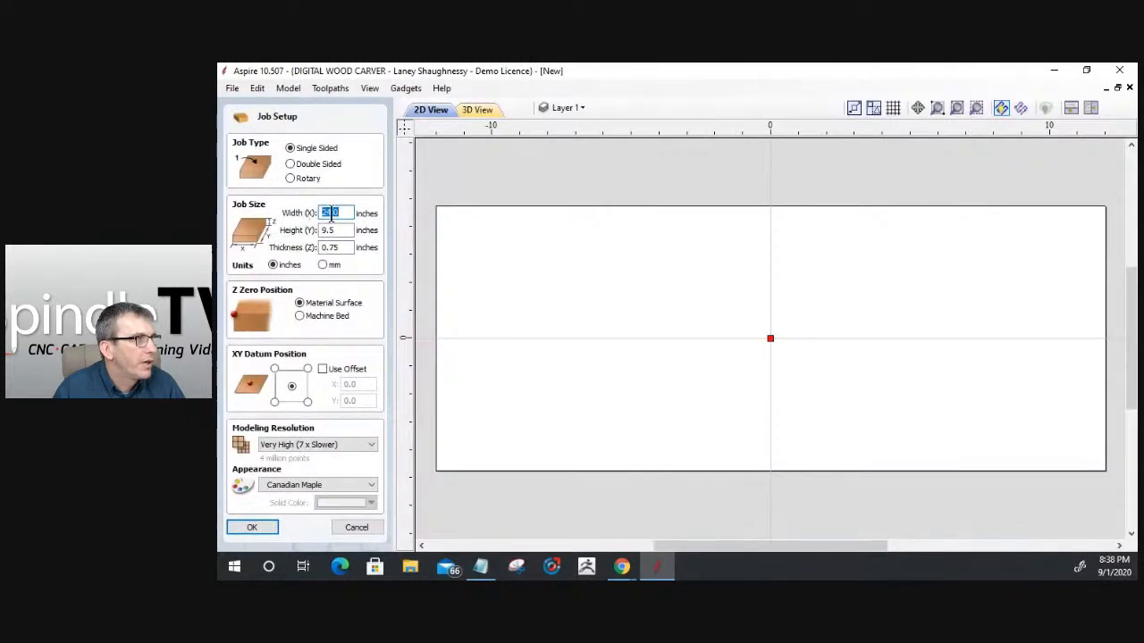
pyautogui.moveTo(330, 213); pyautogui.dragTo(297, 214)
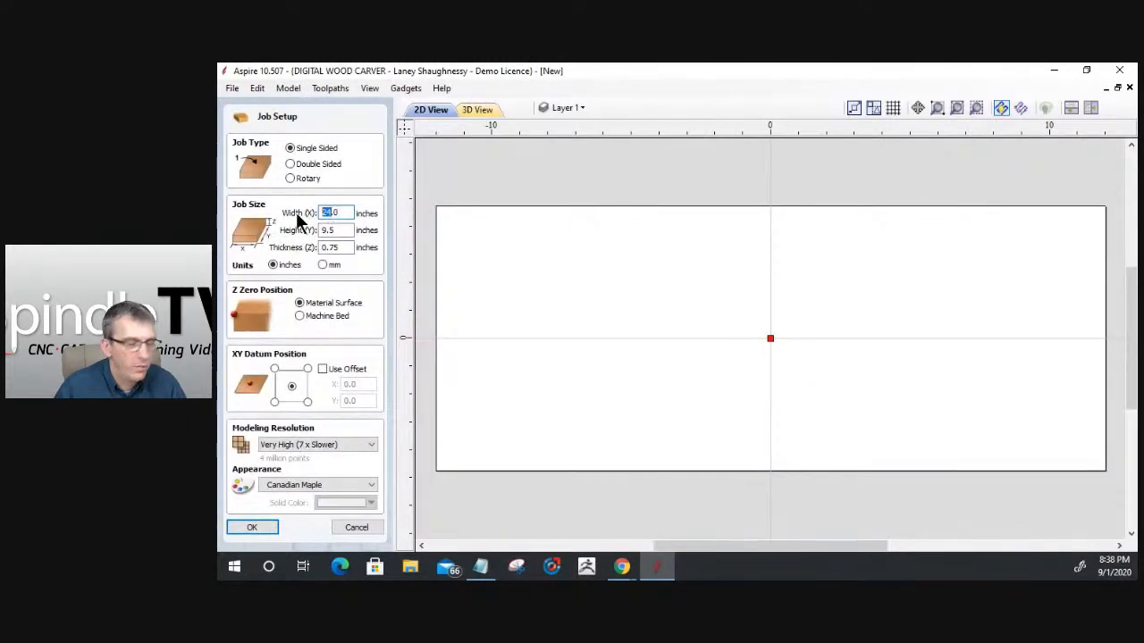
pyautogui.write('26')
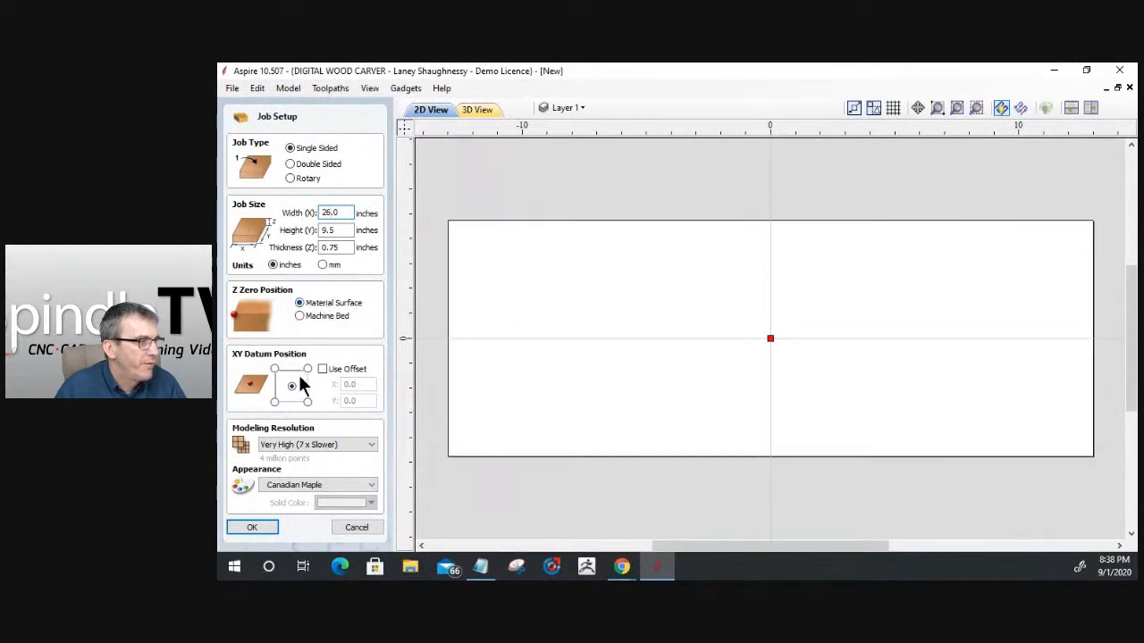
pyautogui.click(274, 402)
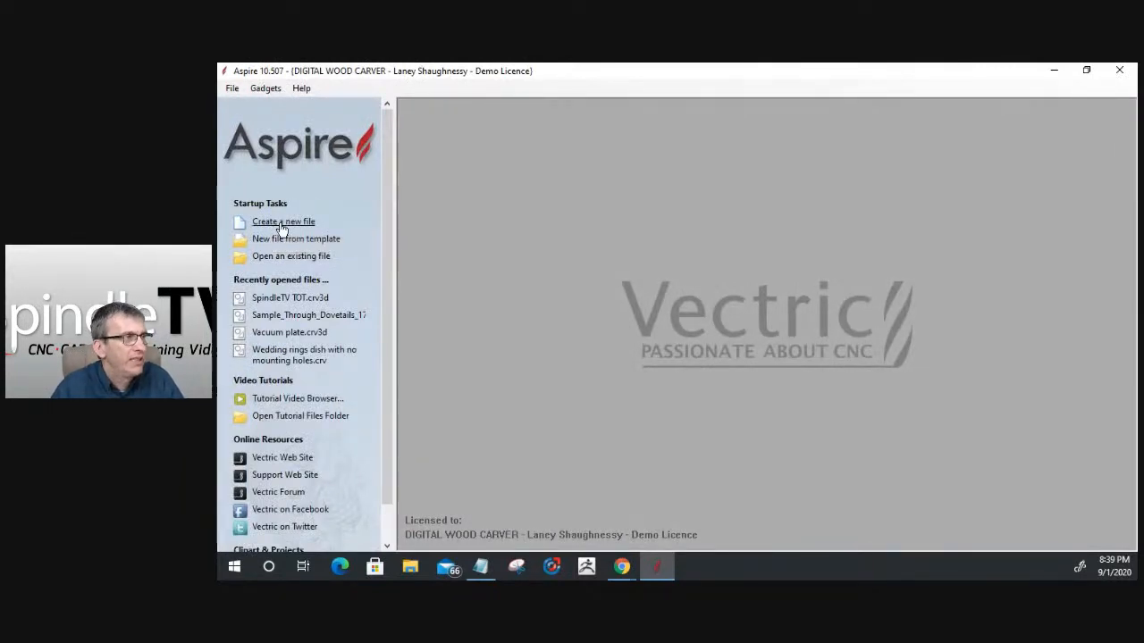
# - Start a new job 26 inches wide with the modeling resolution set to Extremely High (20 x Slower)
pyautogui.click(279, 221)
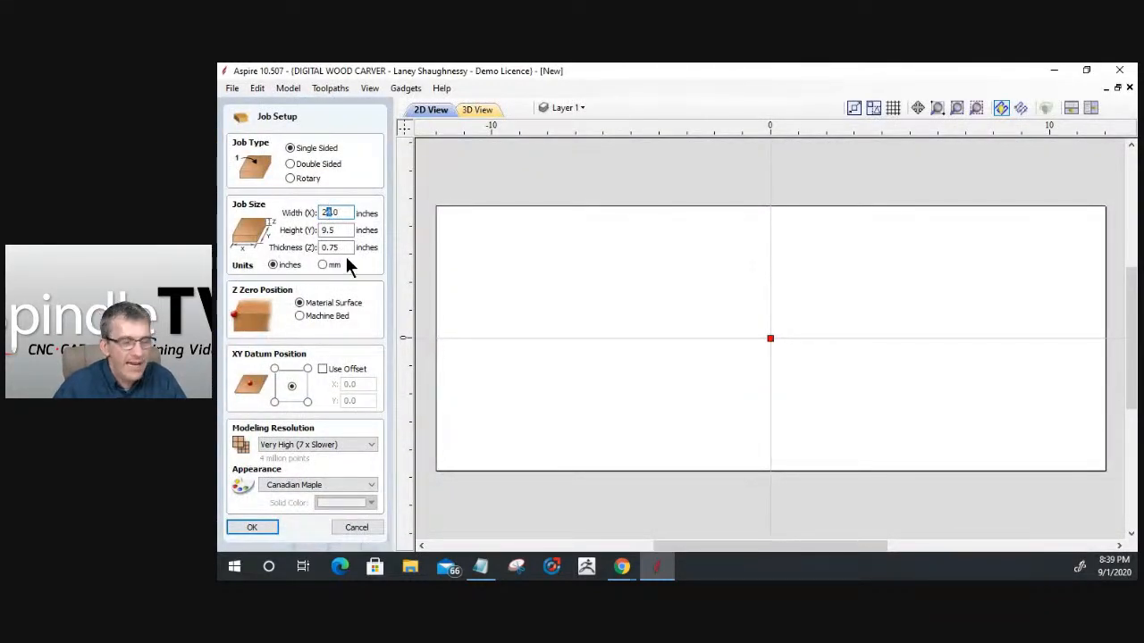
pyautogui.click(300, 443)
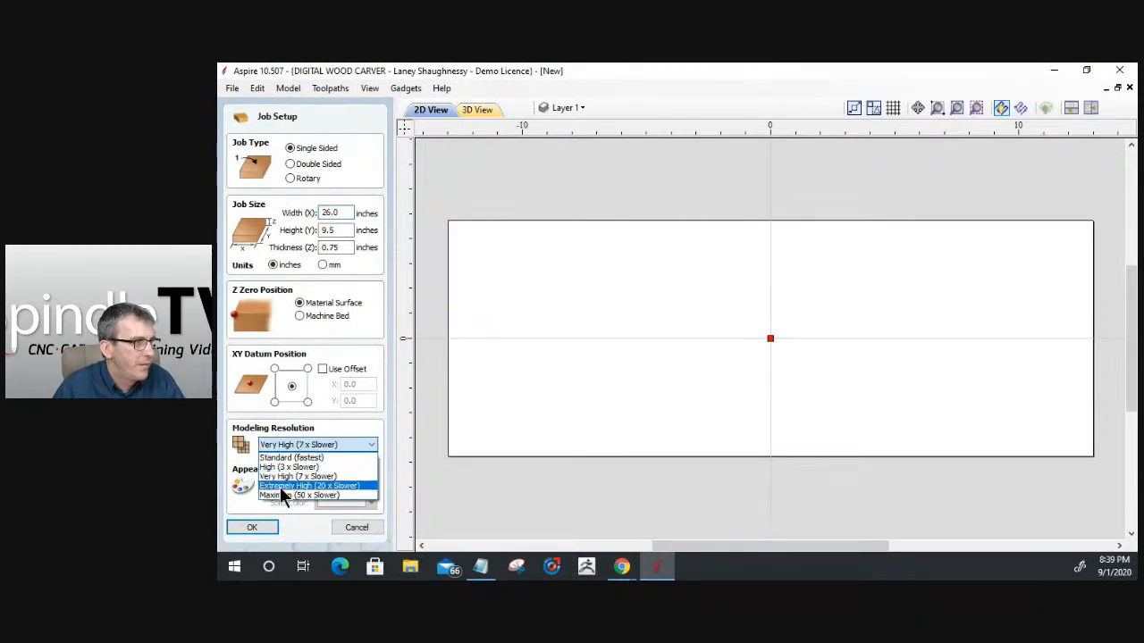
pyautogui.click(302, 487)
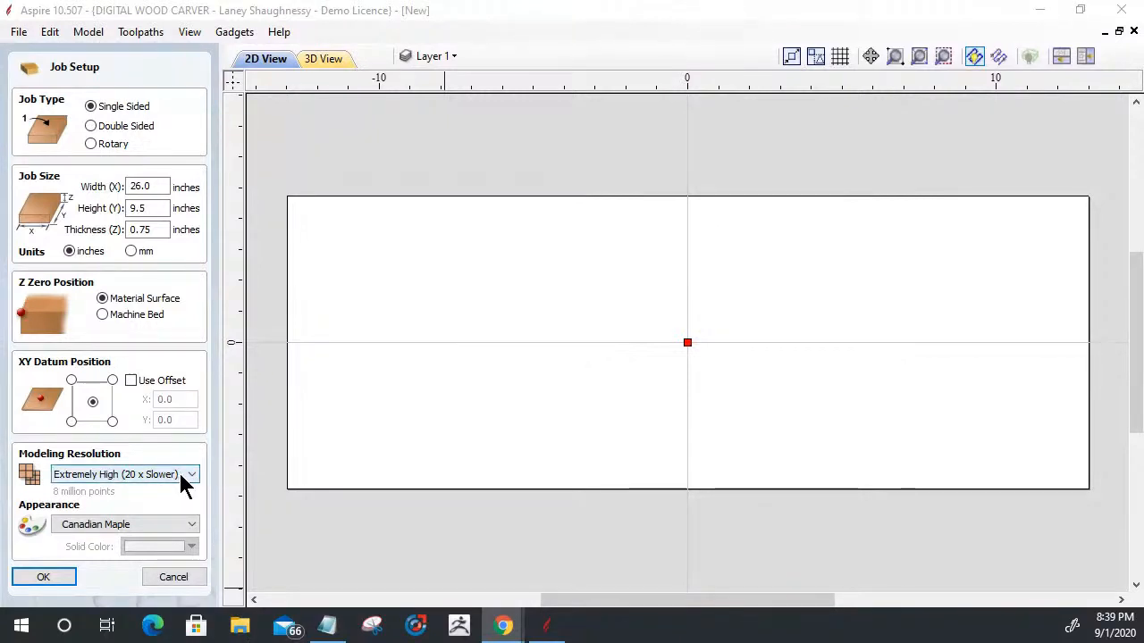
# - Compare the point counts of the Maximum (50 x Slower) and Extremely High (20 x Slower) modeling resolutions, ending on Extremely High
pyautogui.click(179, 474)
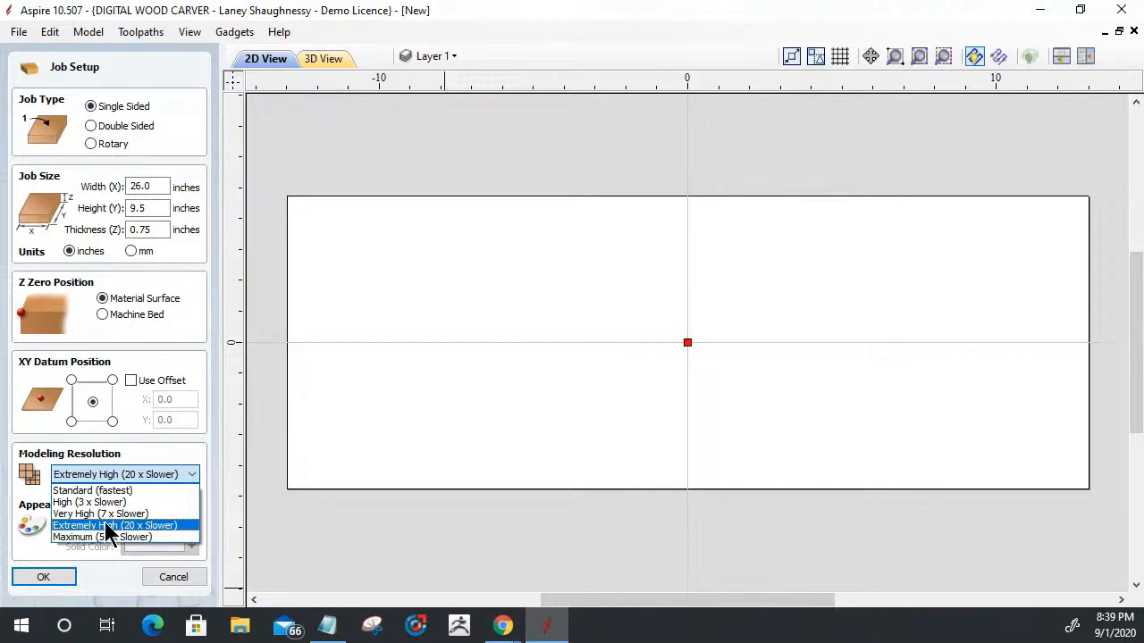
pyautogui.click(105, 525)
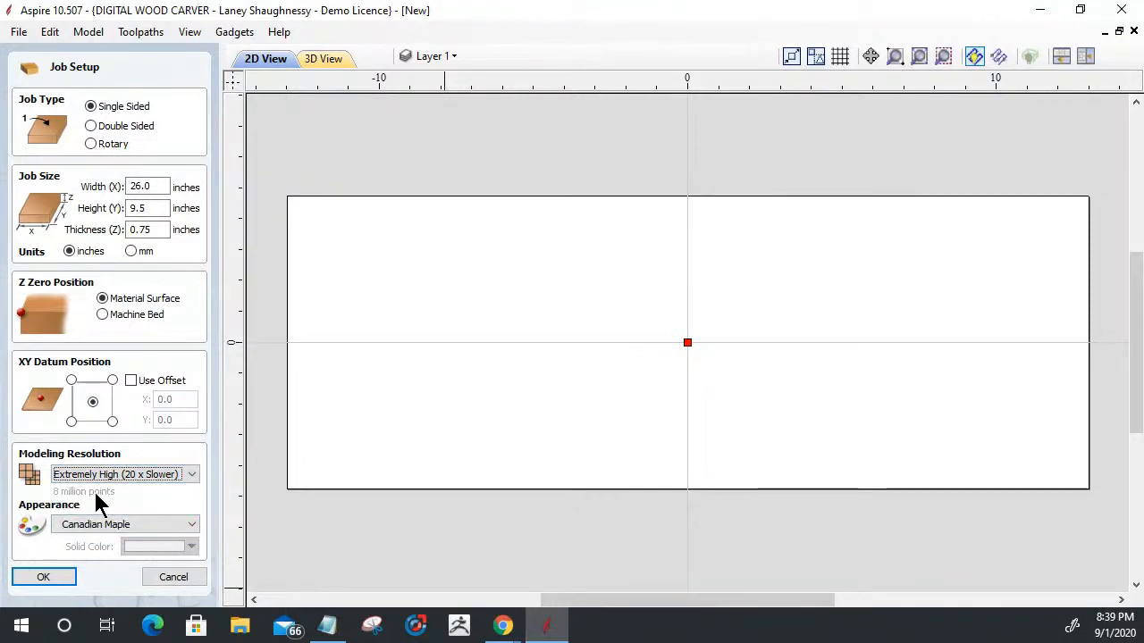
pyautogui.click(109, 475)
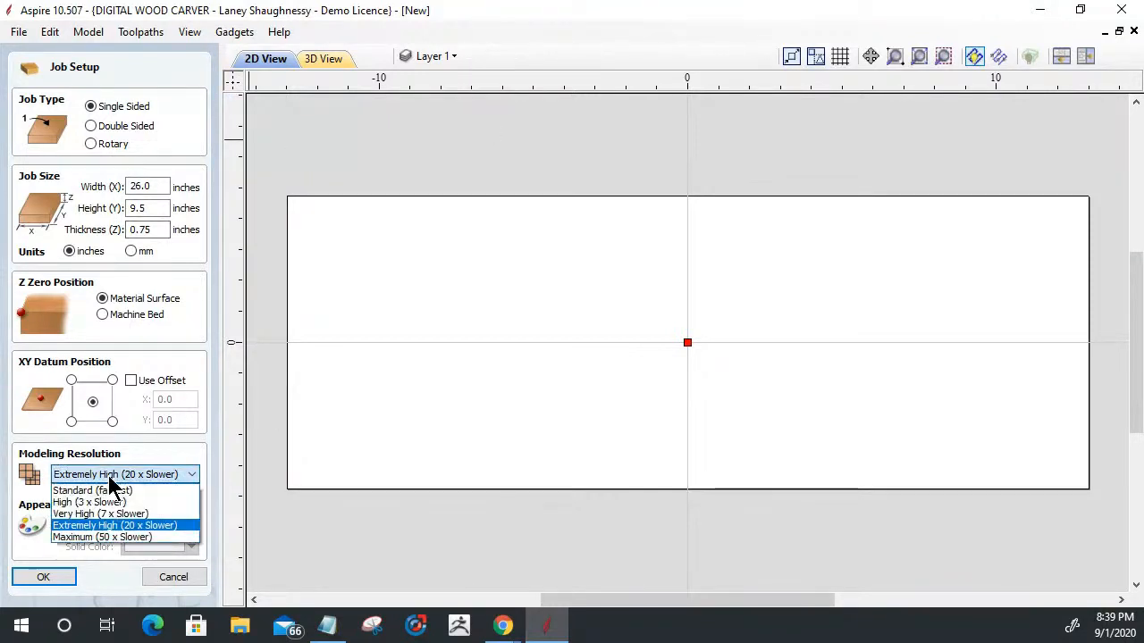
pyautogui.click(102, 538)
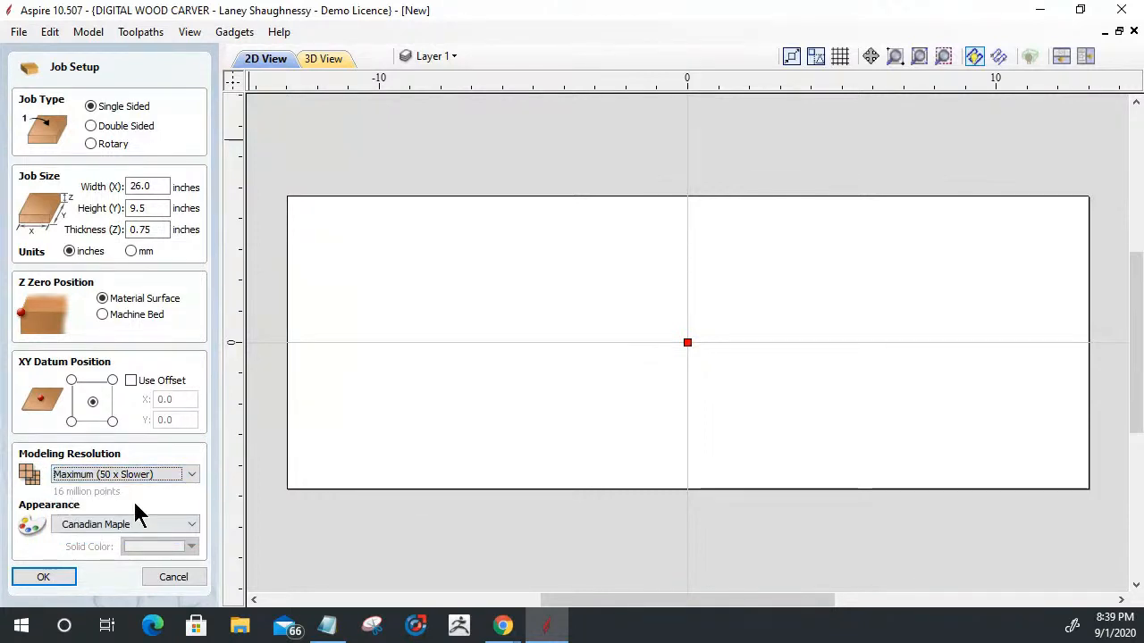
pyautogui.click(131, 472)
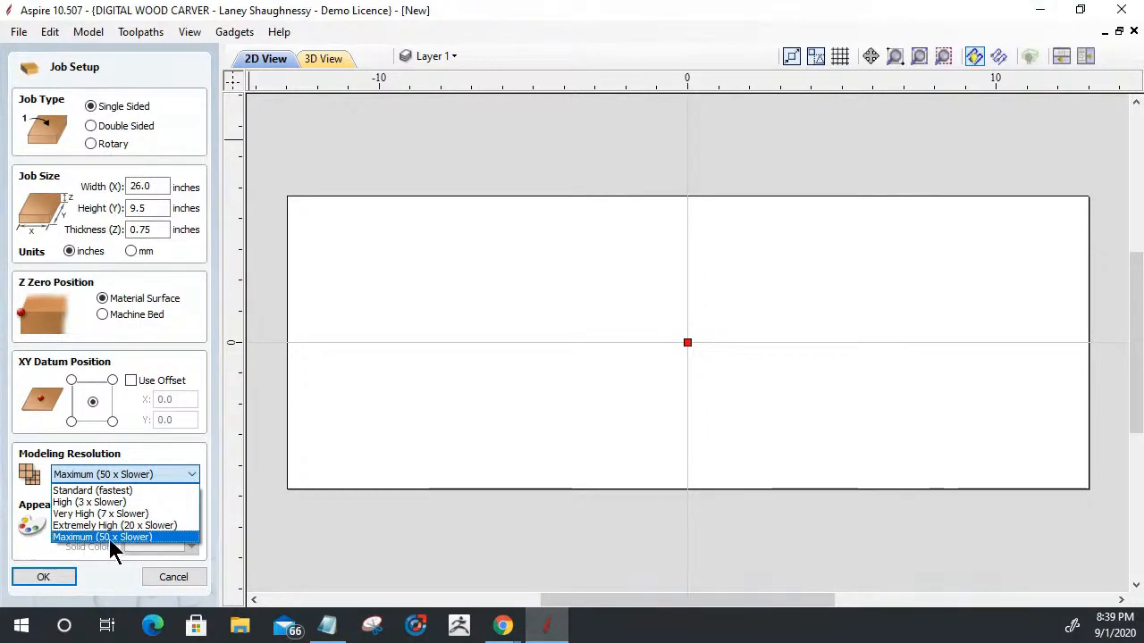
pyautogui.click(80, 526)
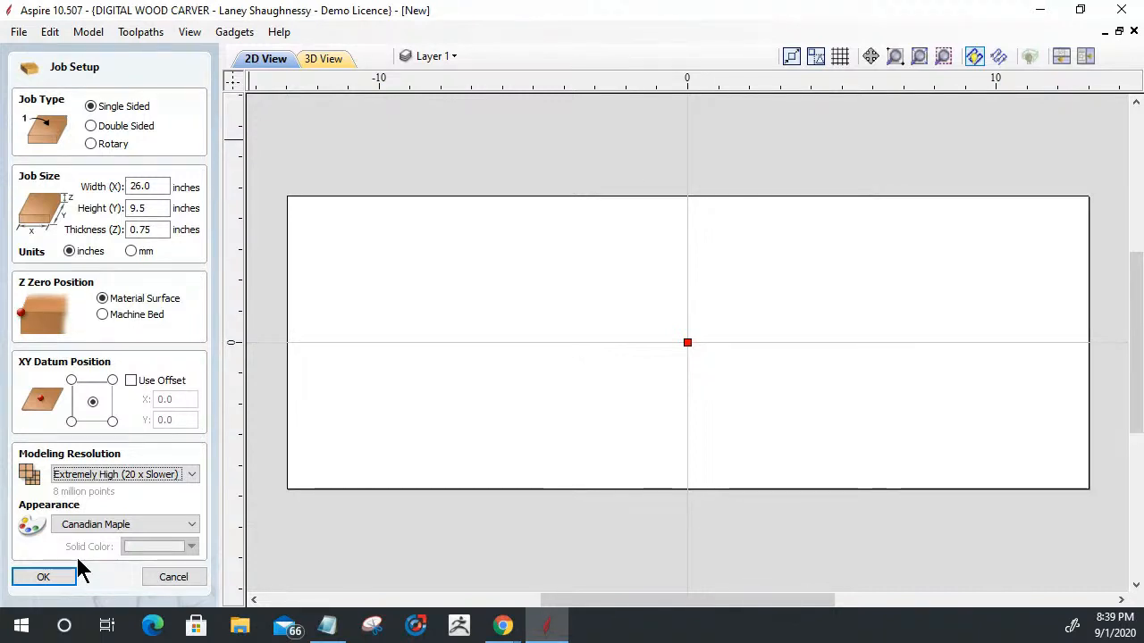
# - Compare the point counts of the Standard (fastest), High (3 x Slower) and Very High (7 x Slower) modeling resolutions
pyautogui.click(125, 477)
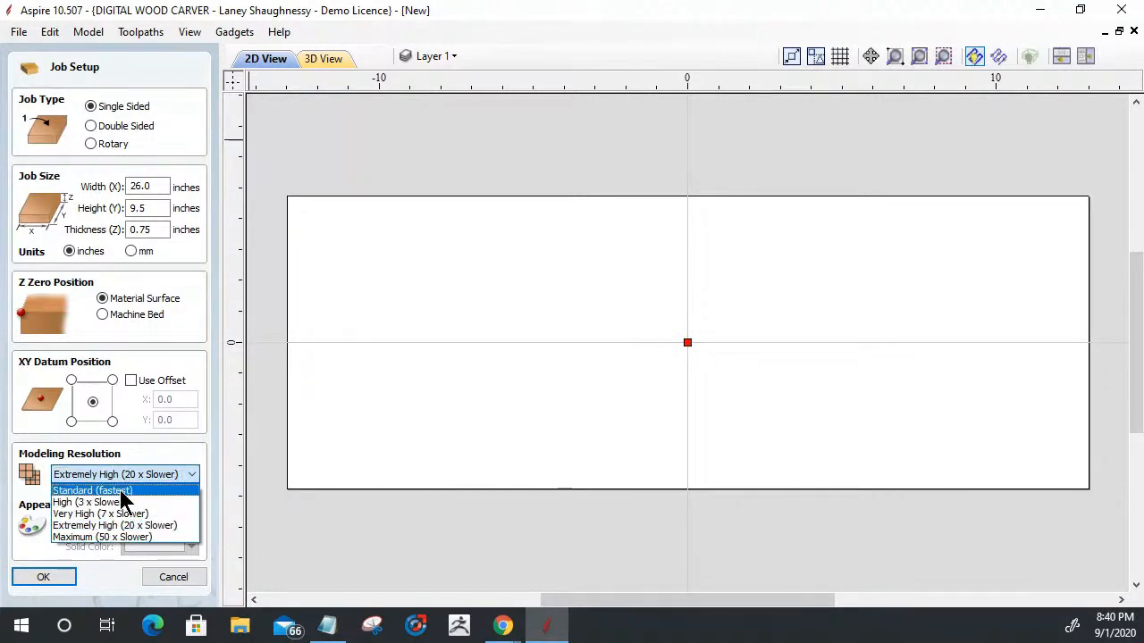
pyautogui.click(119, 491)
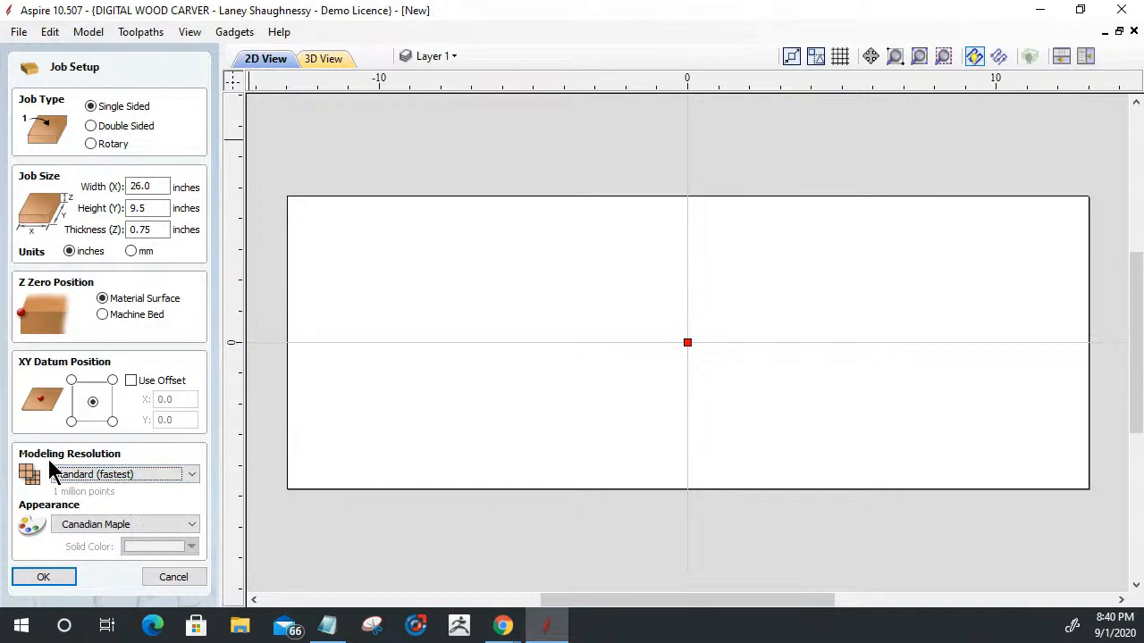
pyautogui.click(135, 477)
pyautogui.click(125, 502)
pyautogui.click(133, 476)
pyautogui.click(82, 513)
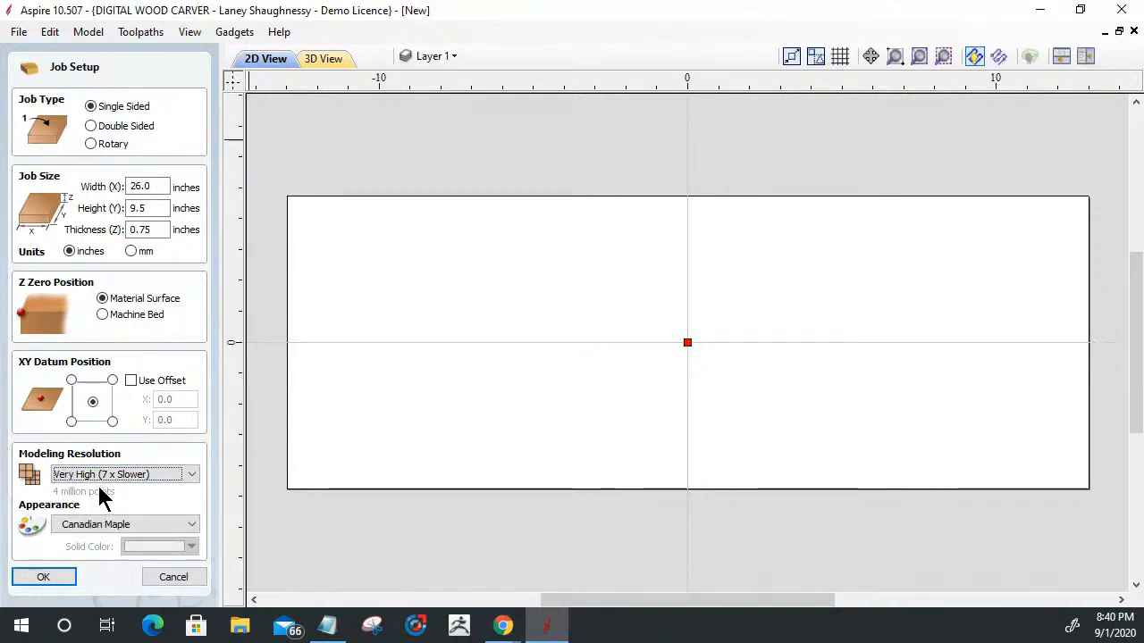
# - Set the modeling resolution to Extremely High (20 x Slower) and accept the job setup
pyautogui.click(101, 474)
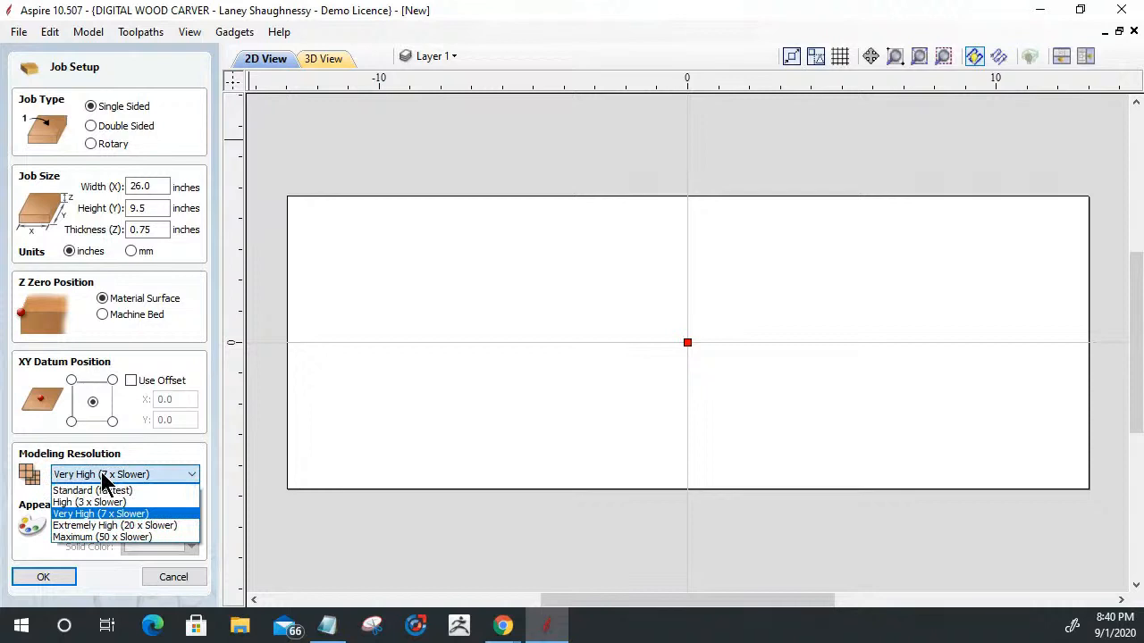
pyautogui.click(106, 528)
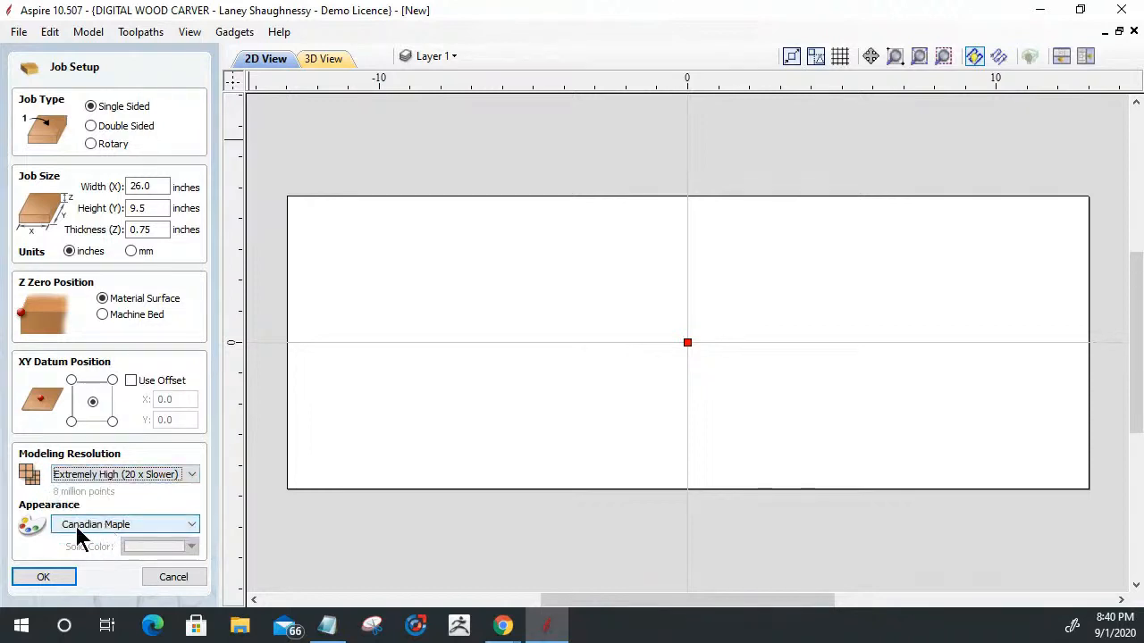
pyautogui.click(44, 579)
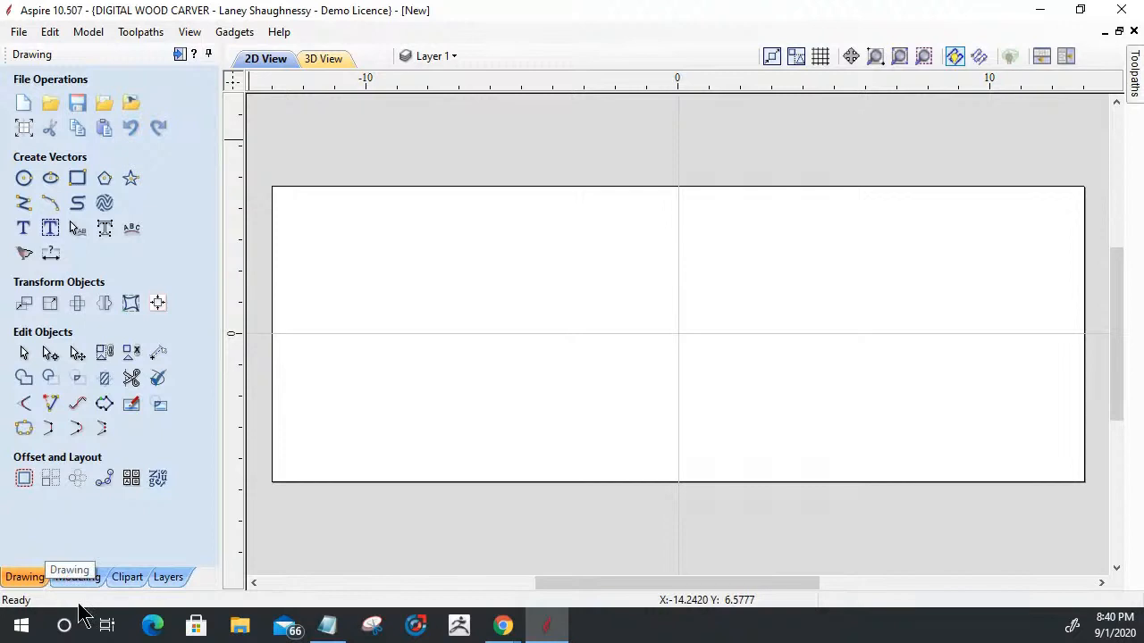
# - Create the text SPINDLETV in Open Sans ExtraBold at a height of 2 inches and center it in the material
pyautogui.click(23, 229)
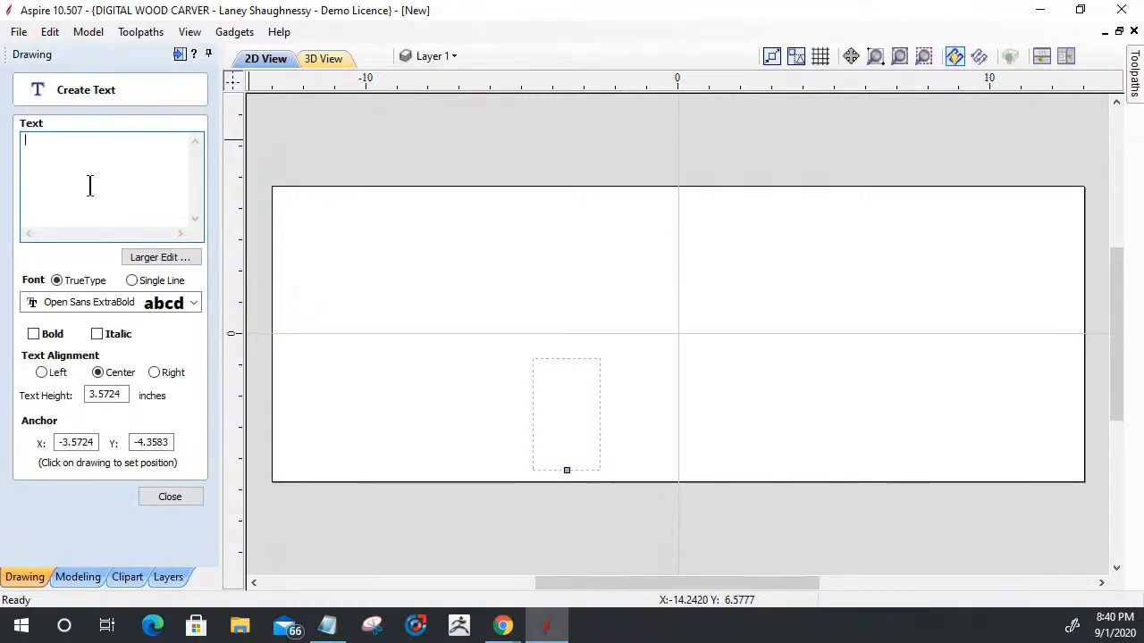
pyautogui.write('Sp')
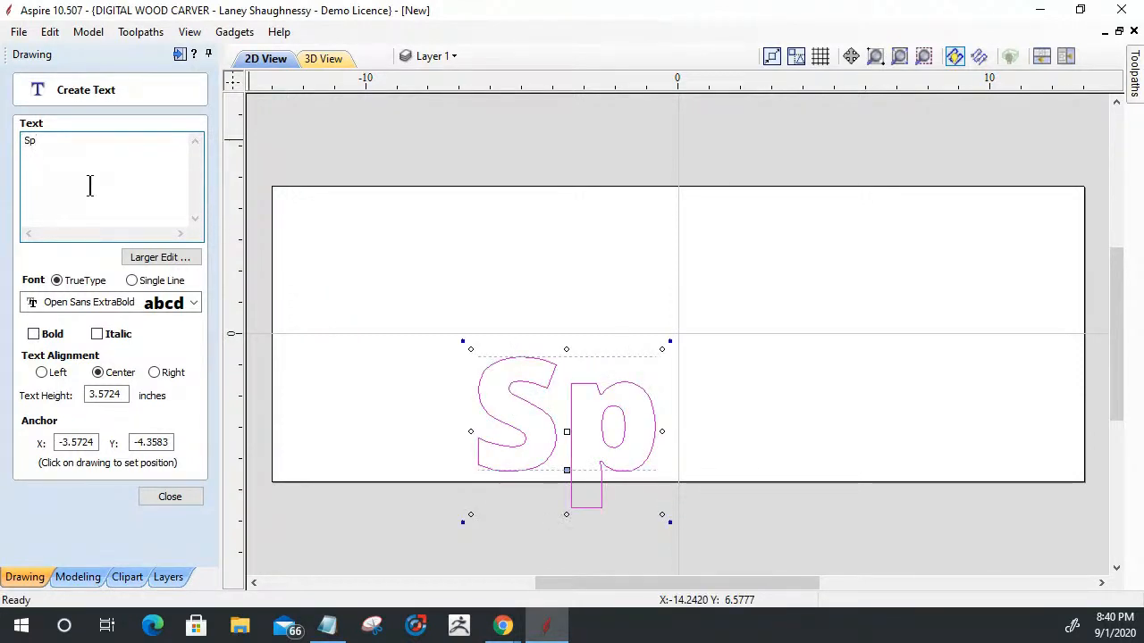
pyautogui.press('BackSpace')
pyautogui.write('PINDLETV')
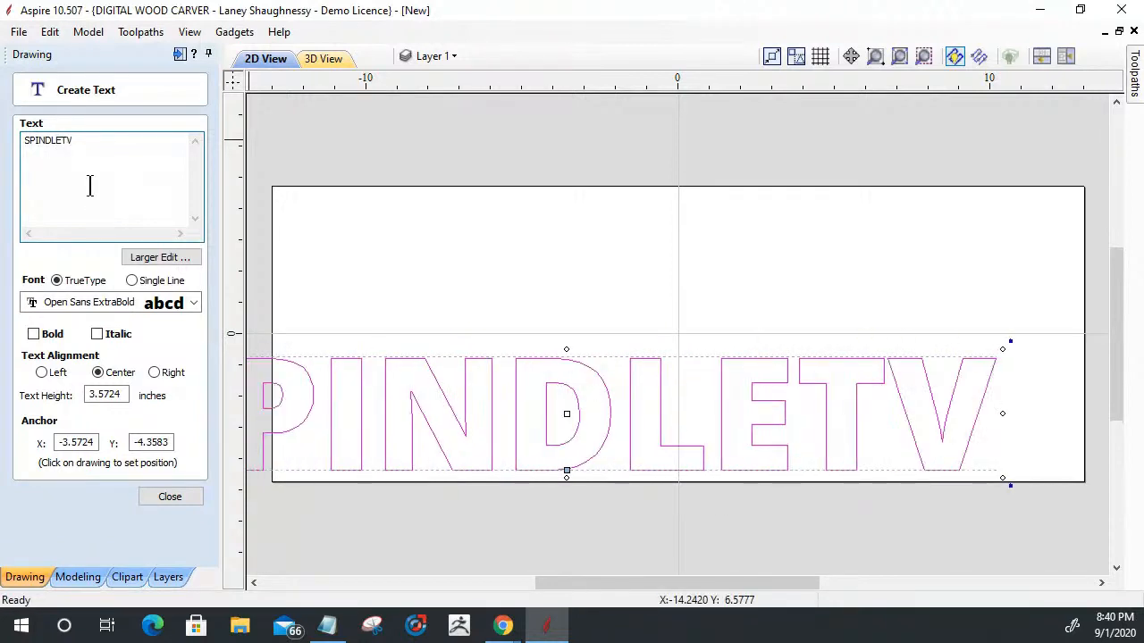
pyautogui.moveTo(123, 394); pyautogui.dragTo(1, 403)
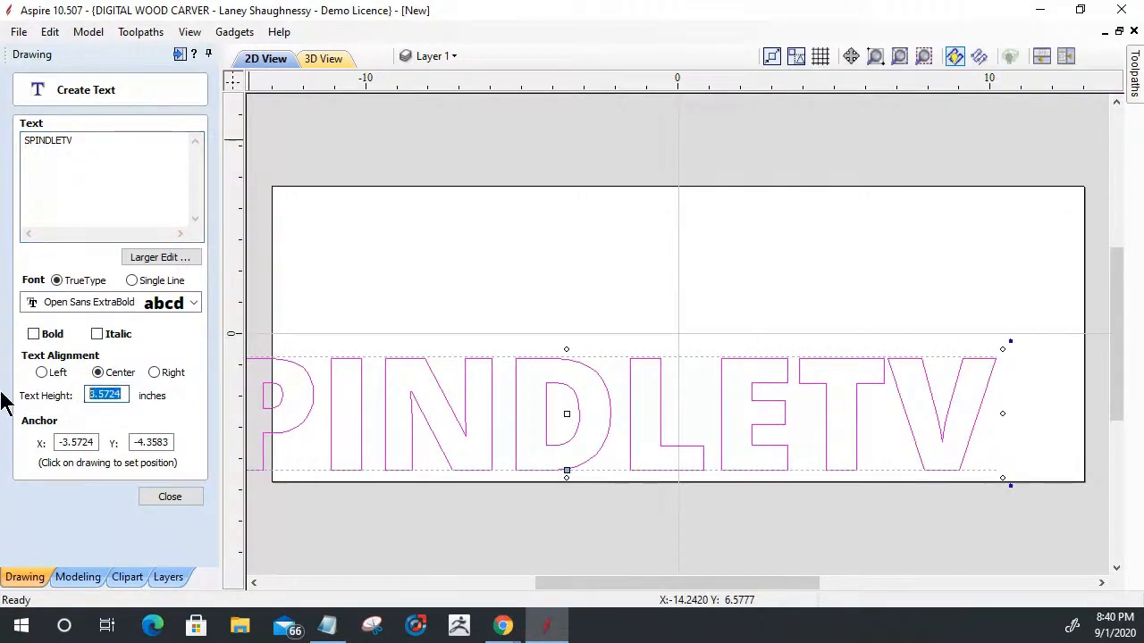
pyautogui.write('2')
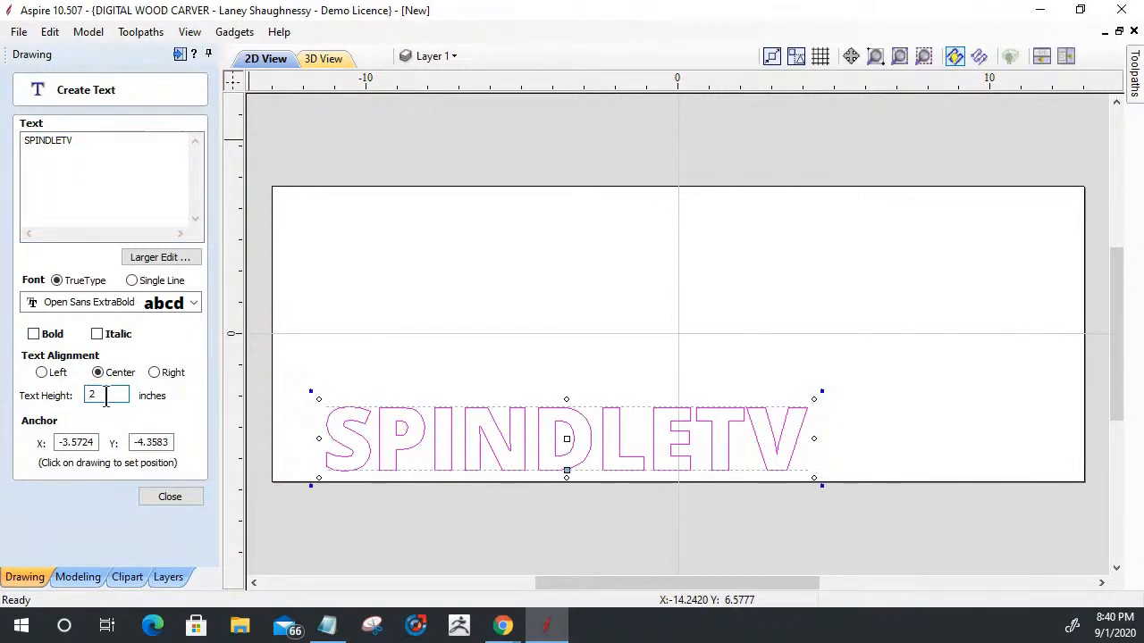
pyautogui.click(179, 497)
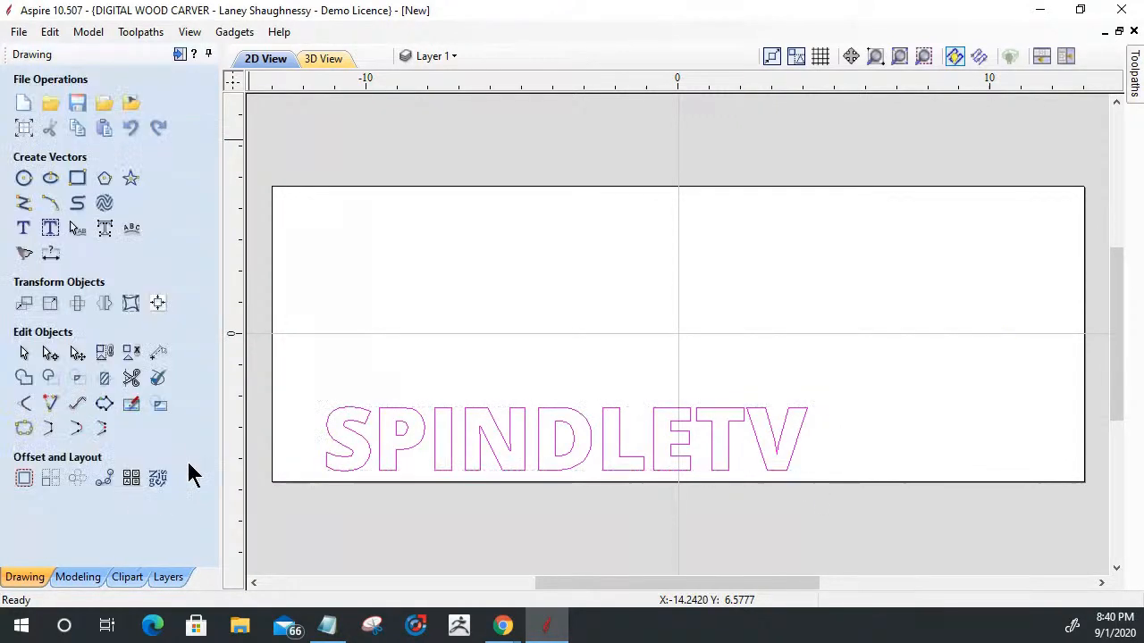
pyautogui.press('F9')
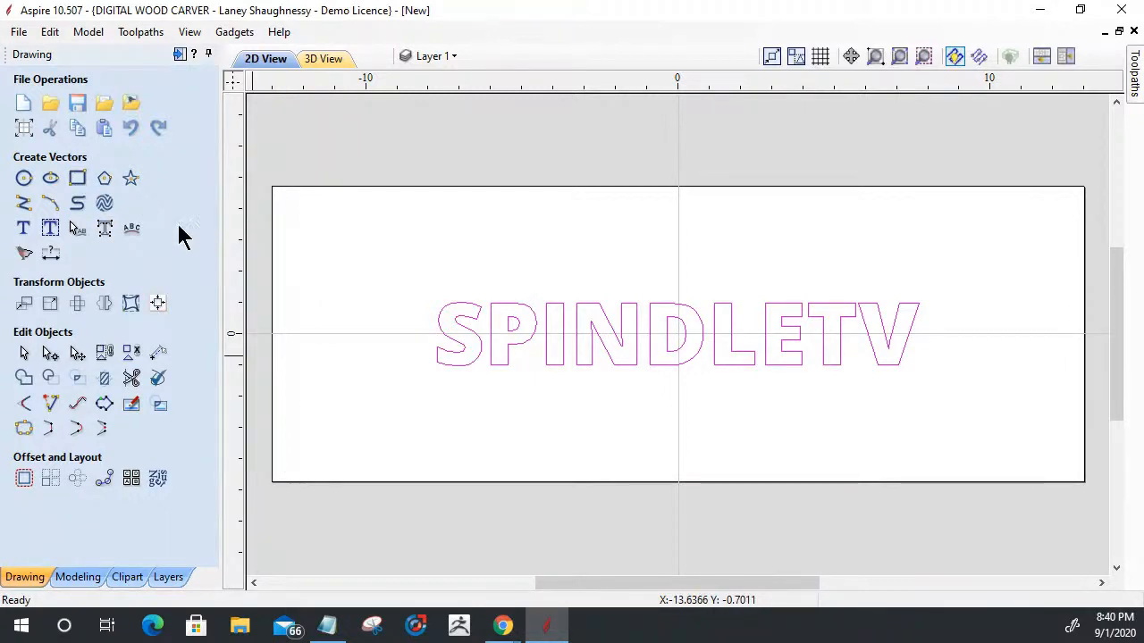
# - Draw a square-cornered 26 by 9.5 inch rectangle around the full material boundary
pyautogui.click(77, 179)
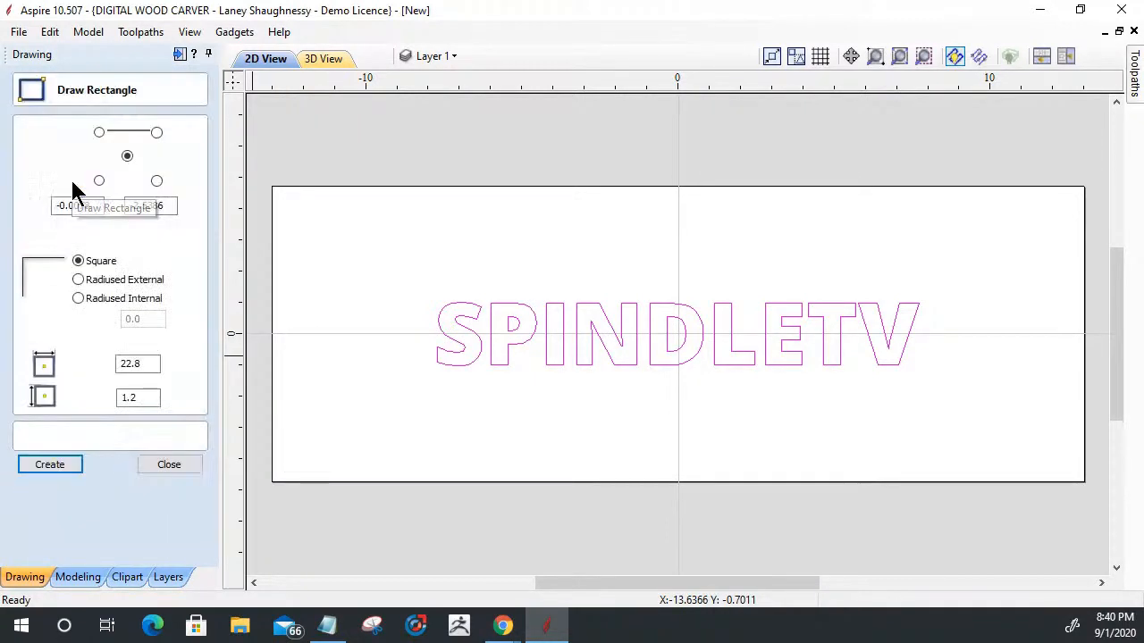
pyautogui.moveTo(265, 190); pyautogui.dragTo(1083, 483)
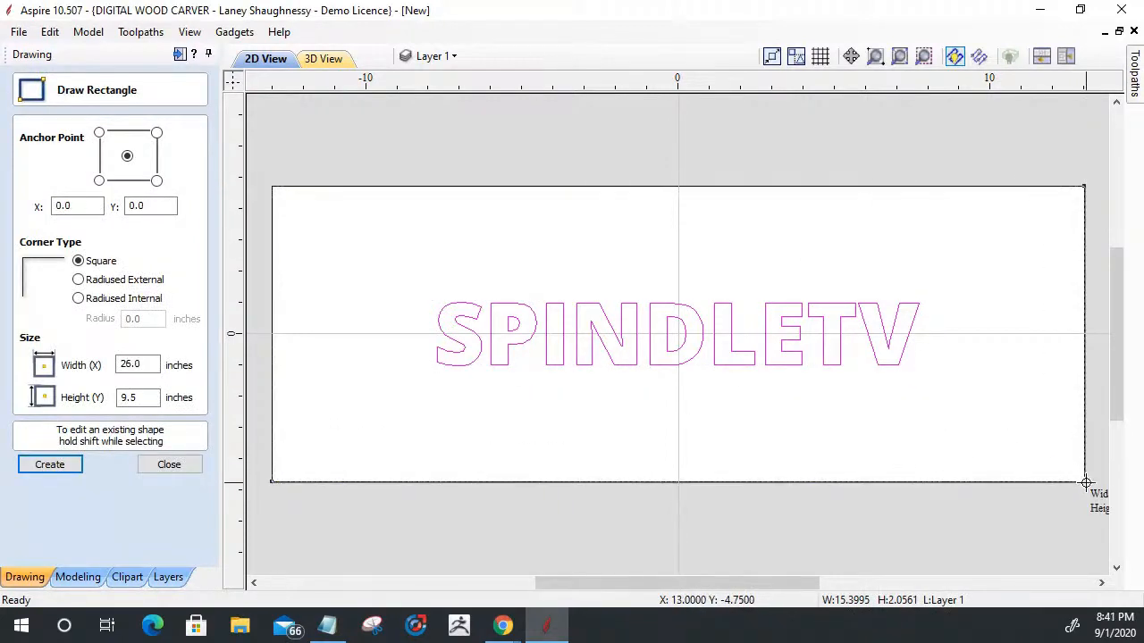
pyautogui.click(169, 465)
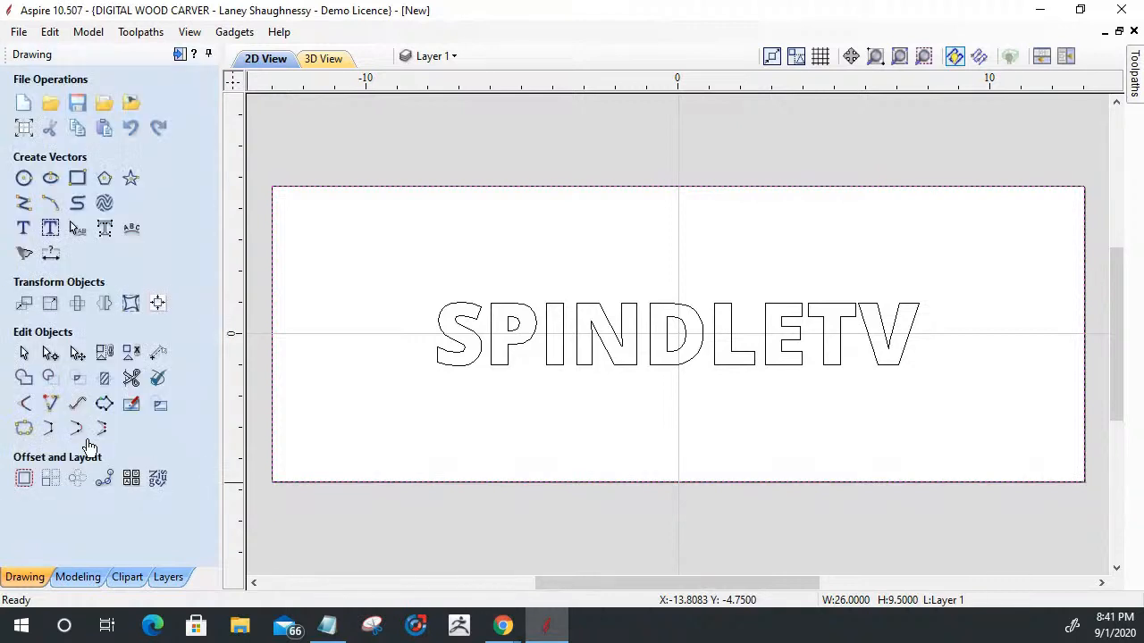
# - Offset the boundary rectangle inwards by 1 inch with sharp corners, deleting the original
pyautogui.click(25, 479)
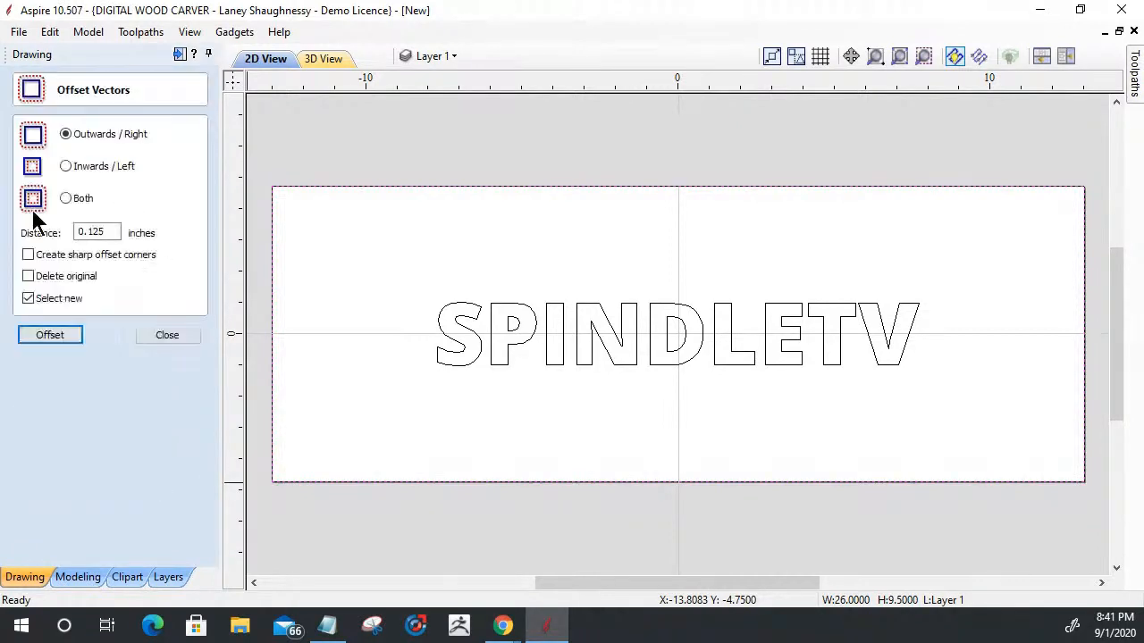
pyautogui.click(65, 166)
pyautogui.moveTo(111, 232); pyautogui.dragTo(76, 237)
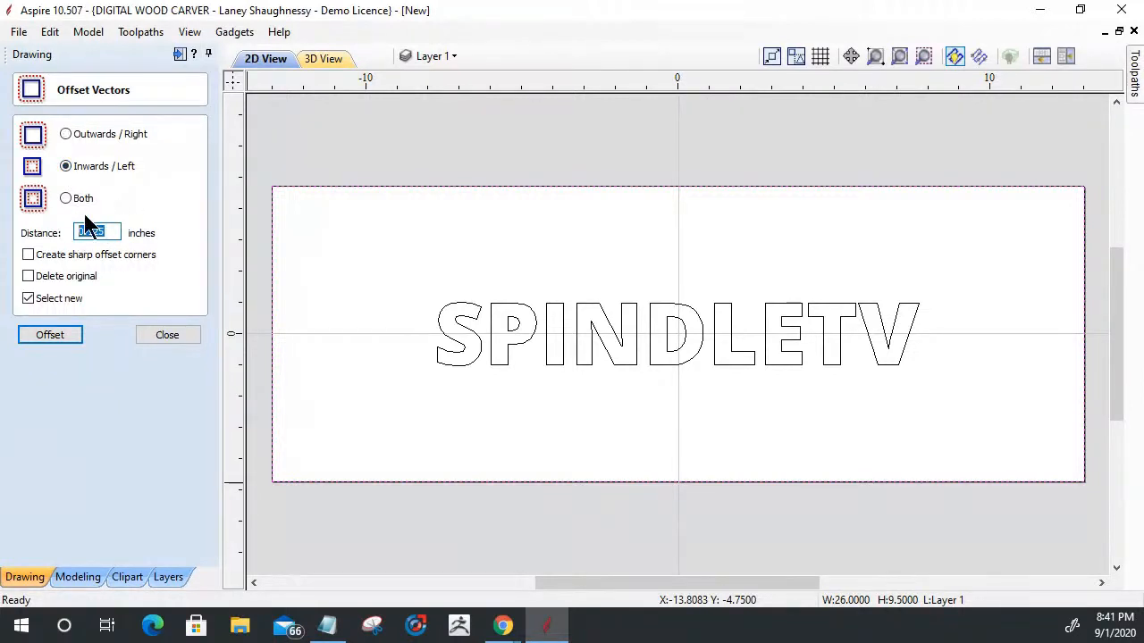
pyautogui.write('1')
pyautogui.click(28, 277)
pyautogui.click(27, 255)
pyautogui.click(39, 337)
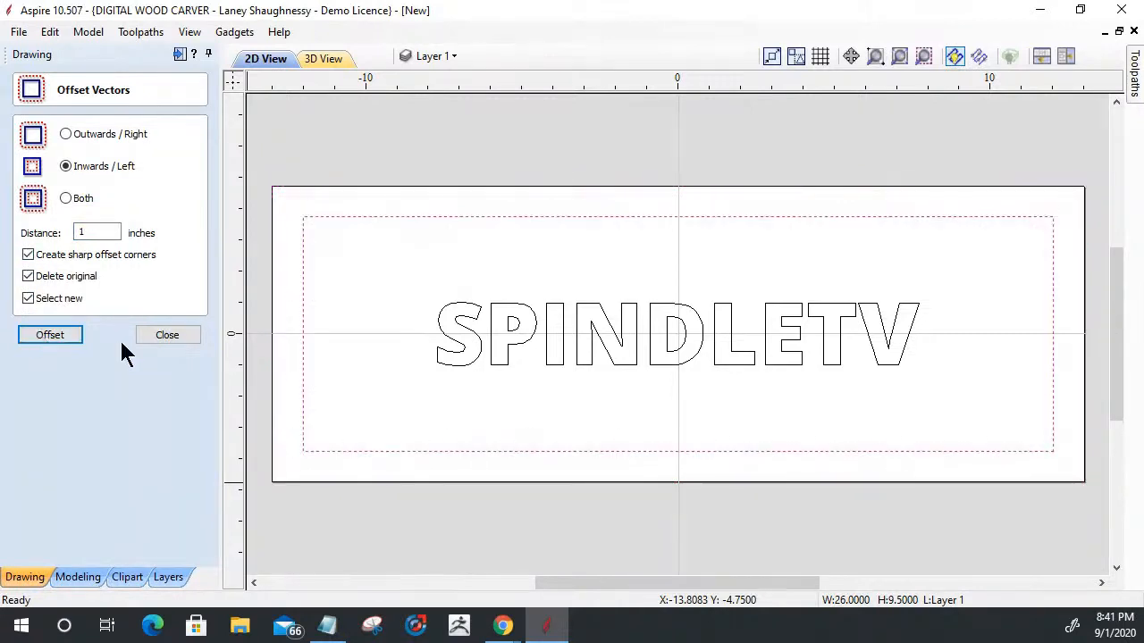
pyautogui.click(166, 338)
# - Stretch the SPINDLETV text to about 20.4 by 3.2 inches and move it into the upper part of the inner border
pyautogui.click(545, 327)
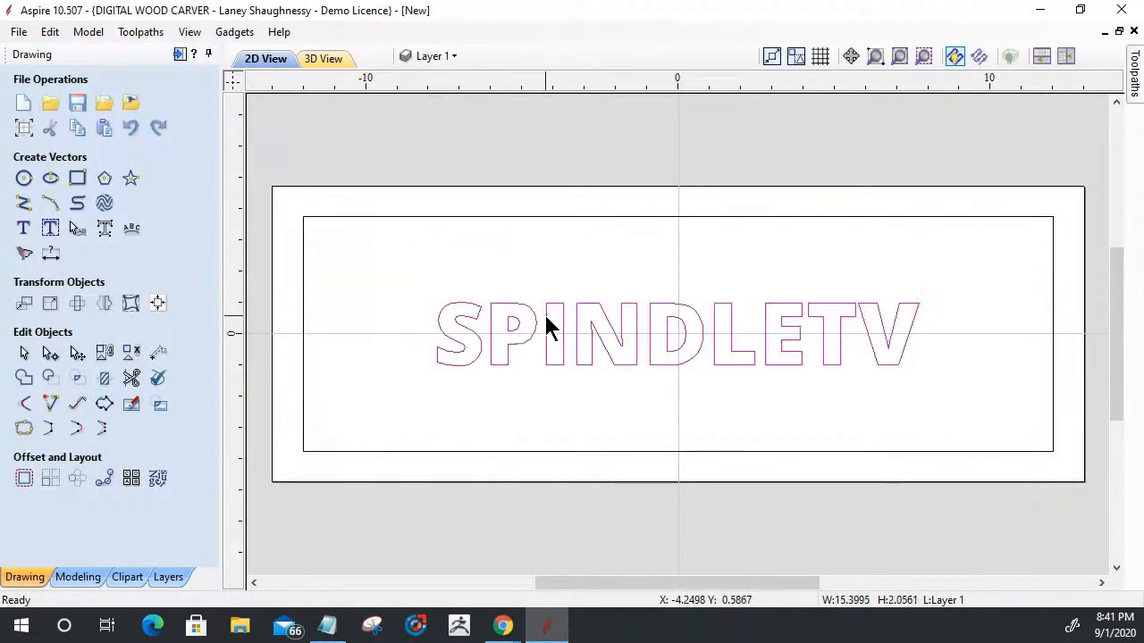
pyautogui.click(546, 316)
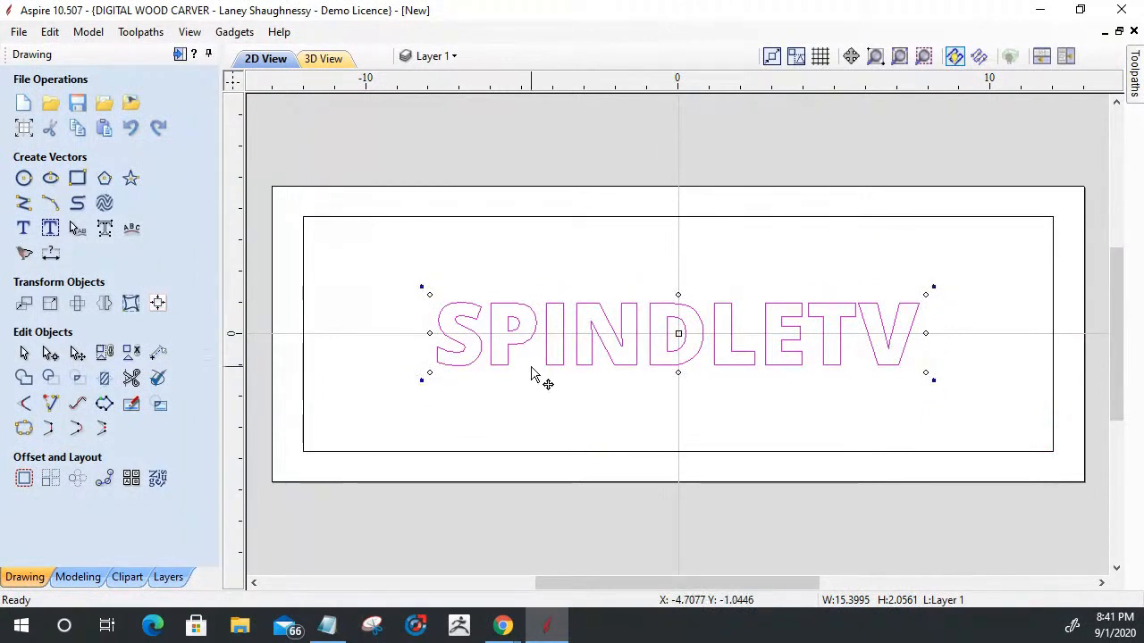
pyautogui.moveTo(679, 296); pyautogui.dragTo(680, 284)
pyautogui.moveTo(426, 330); pyautogui.dragTo(359, 330)
pyautogui.moveTo(671, 357); pyautogui.dragTo(674, 314)
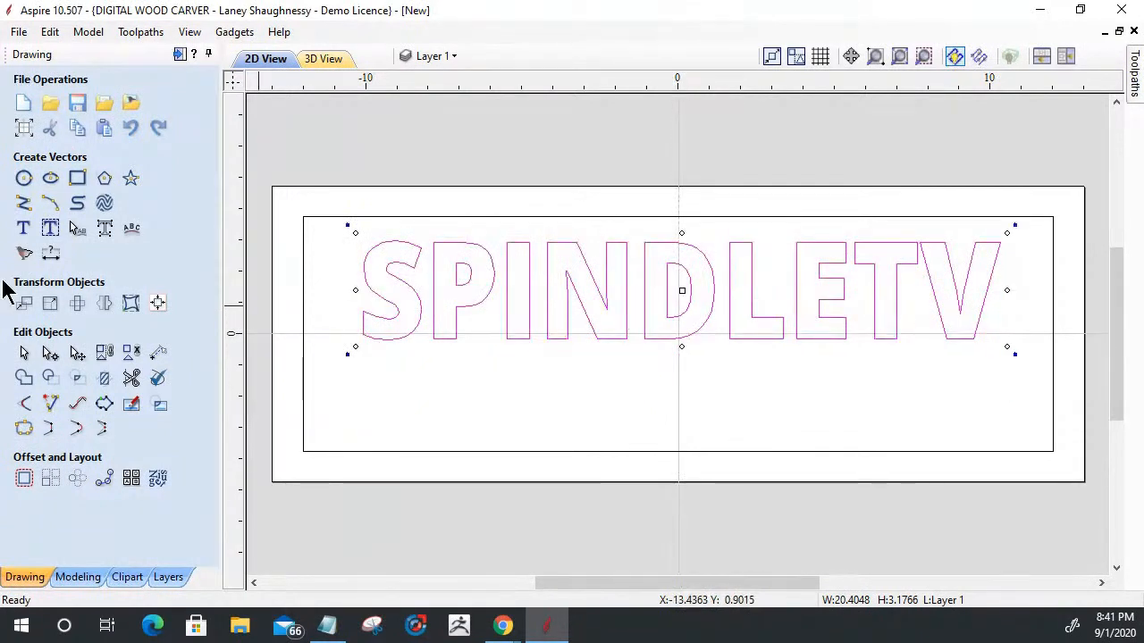
# - Center the enlarged SPINDLETV text horizontally in the material and deselect it
pyautogui.click(157, 304)
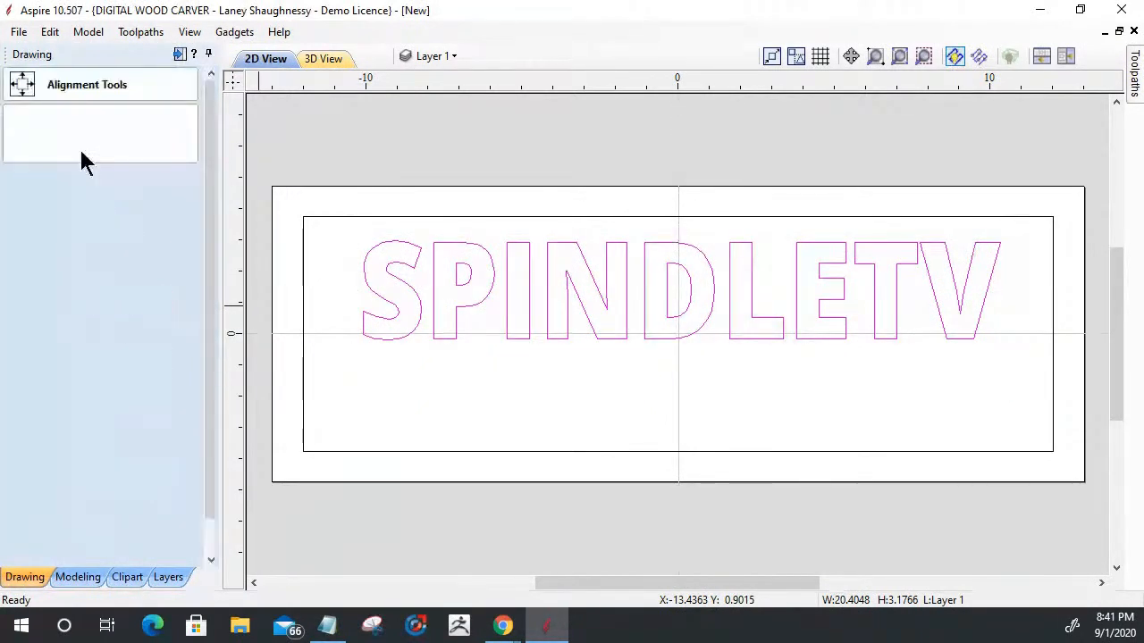
pyautogui.click(54, 141)
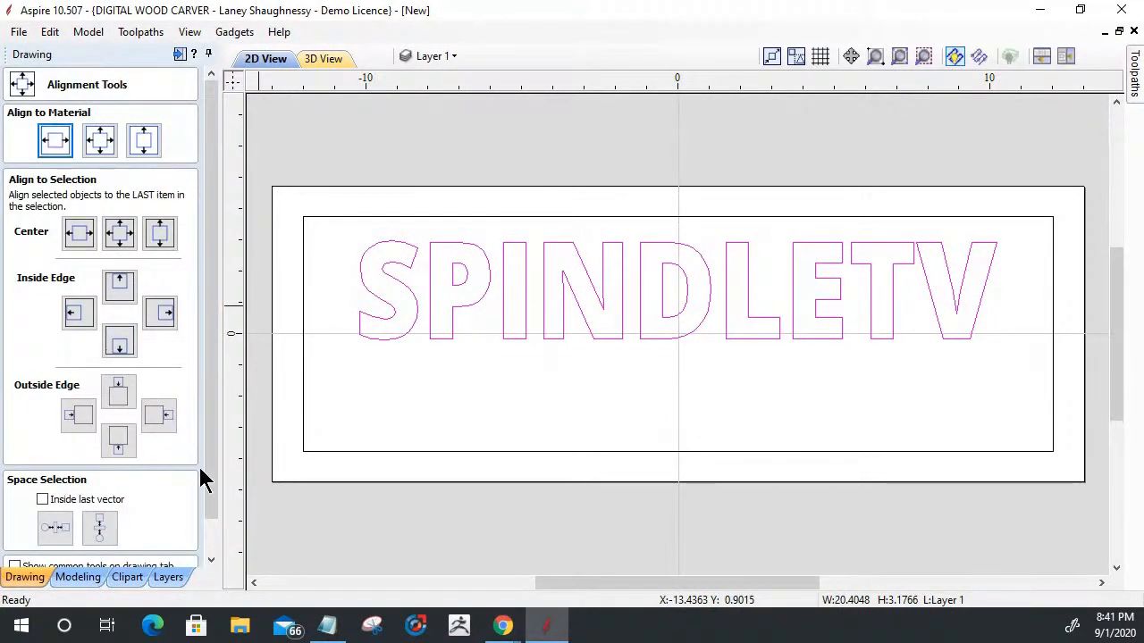
pyautogui.click(160, 555)
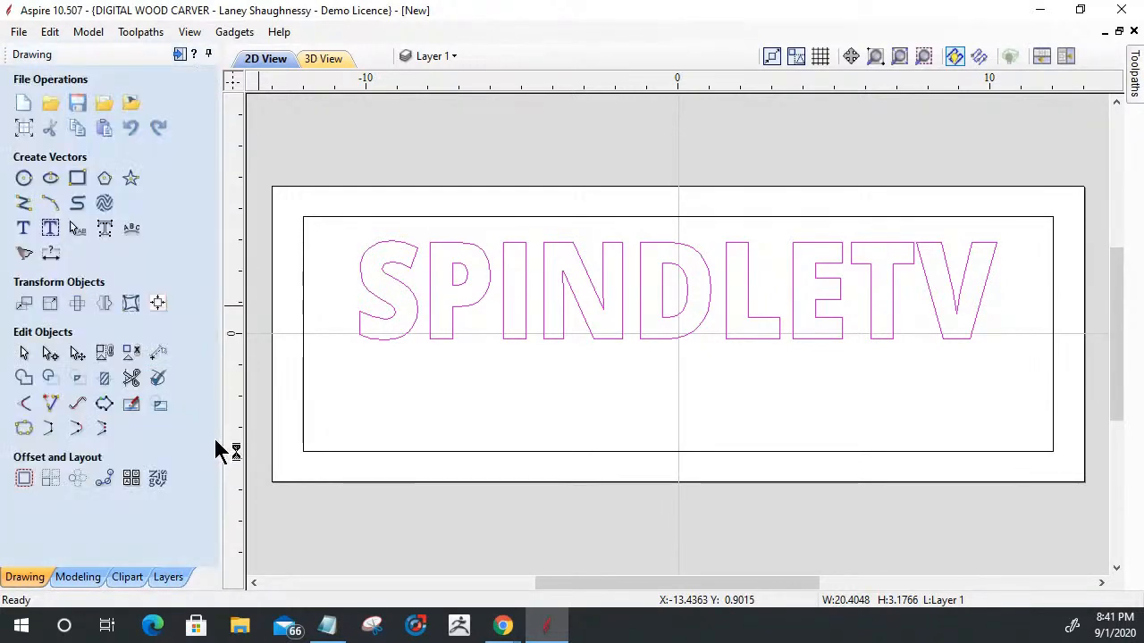
pyautogui.click(488, 401)
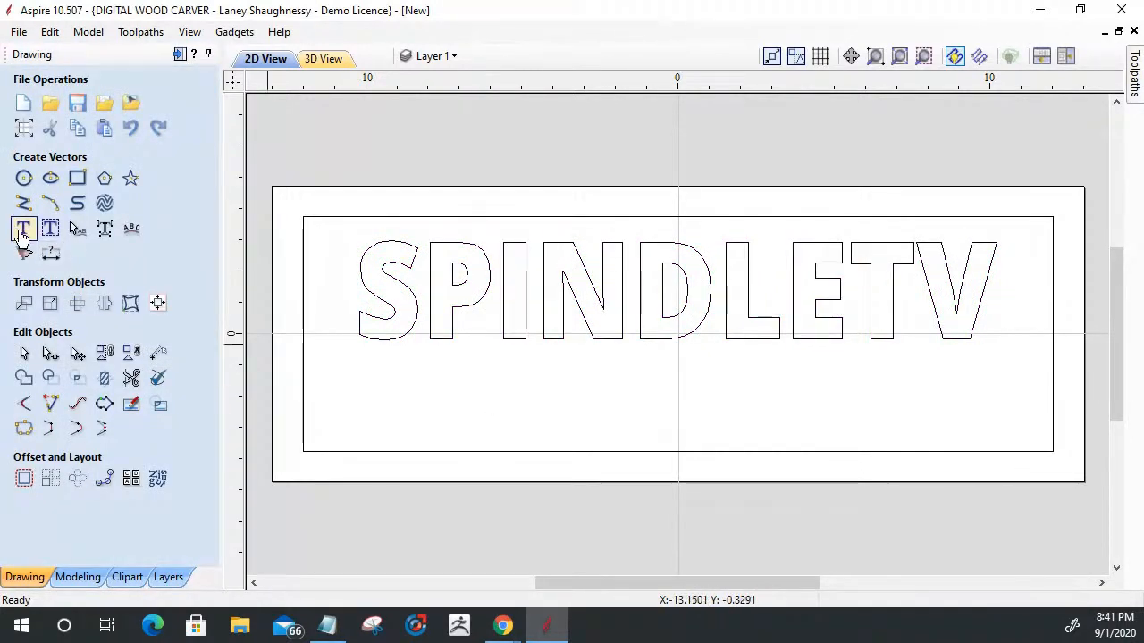
# - Create a 2-inch-high text with the presenter's full name in the Blackriver Bold font with bold style enabled
pyautogui.click(23, 231)
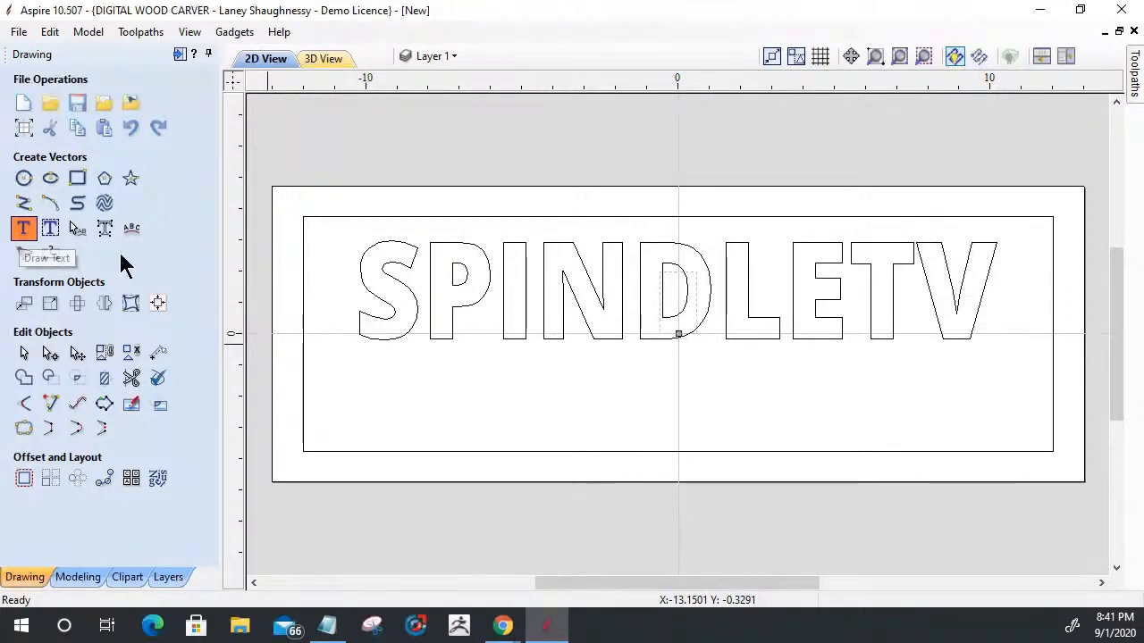
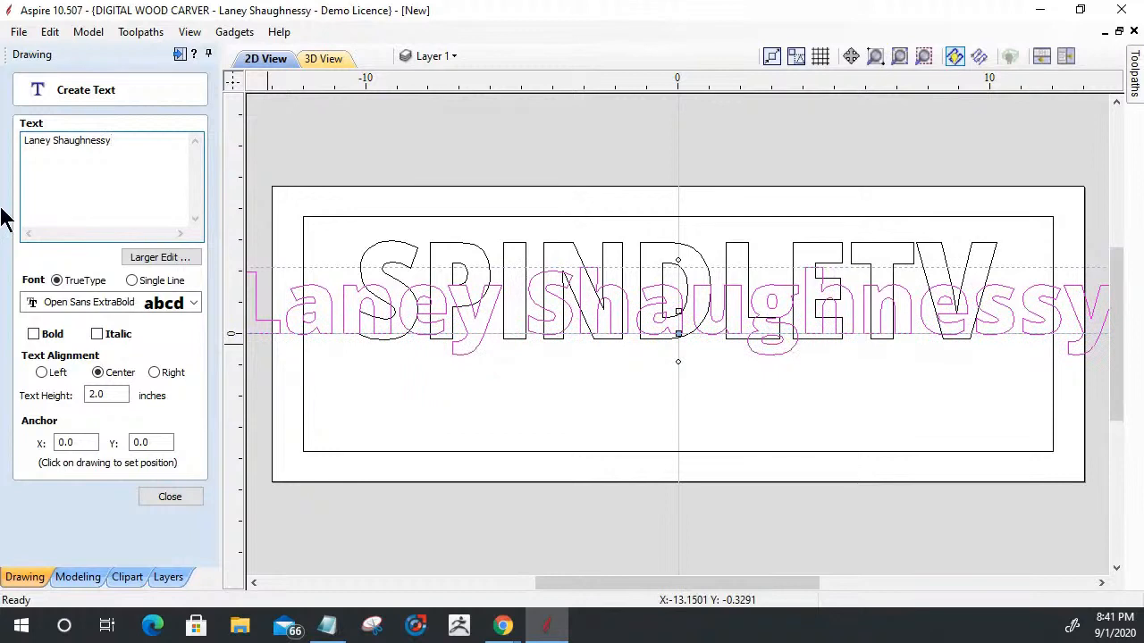
pyautogui.click(128, 302)
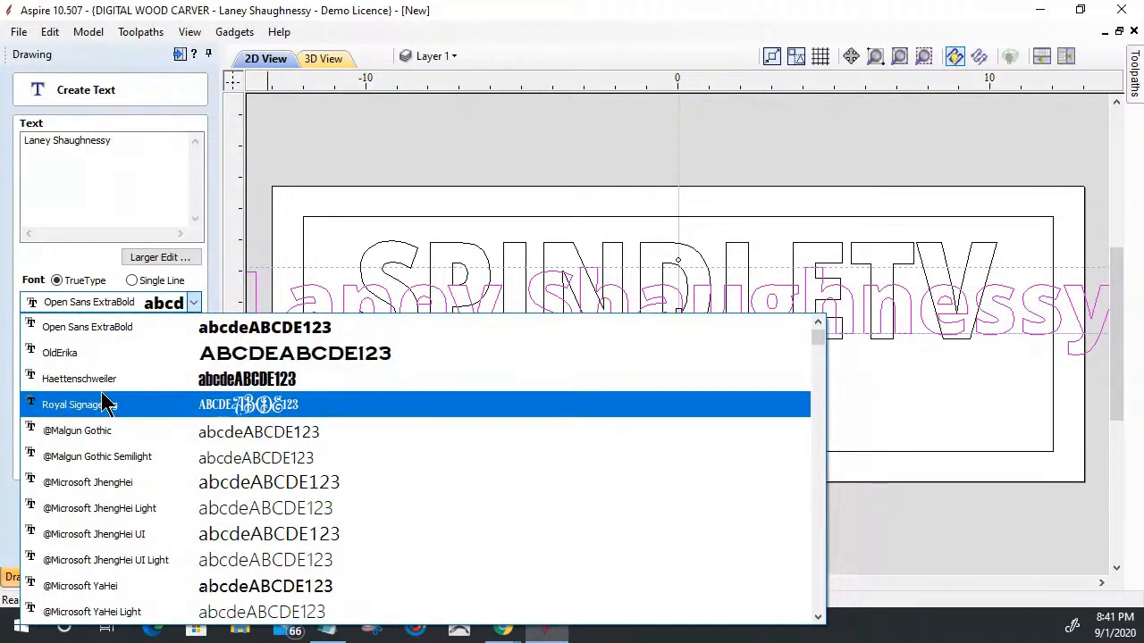
pyautogui.scroll(1, 98, 357)
pyautogui.click(87, 326)
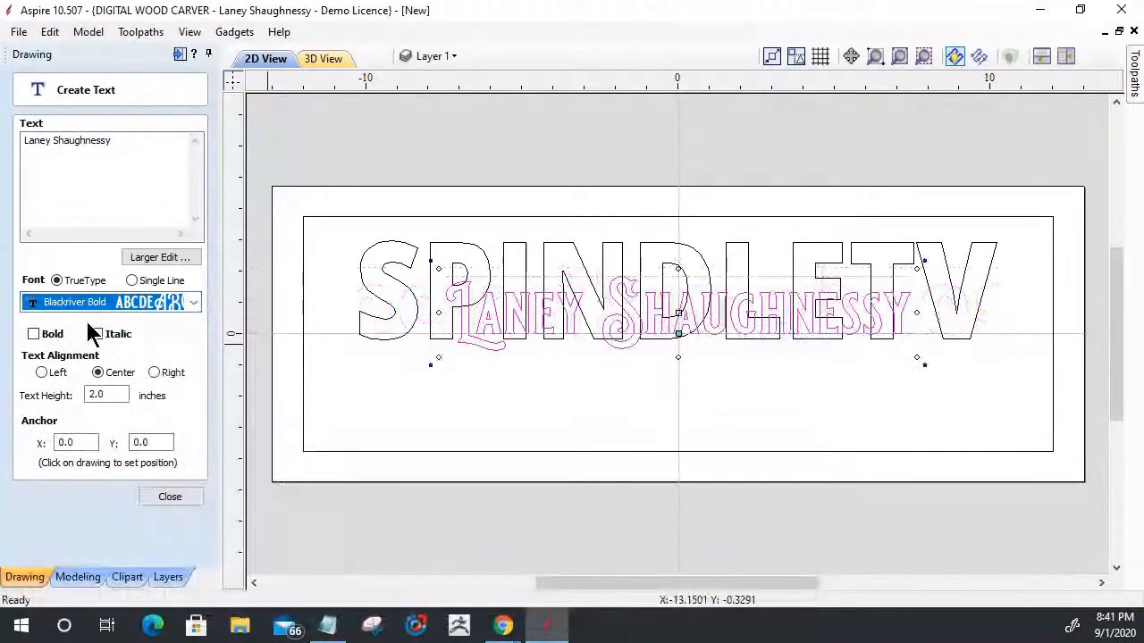
pyautogui.click(33, 335)
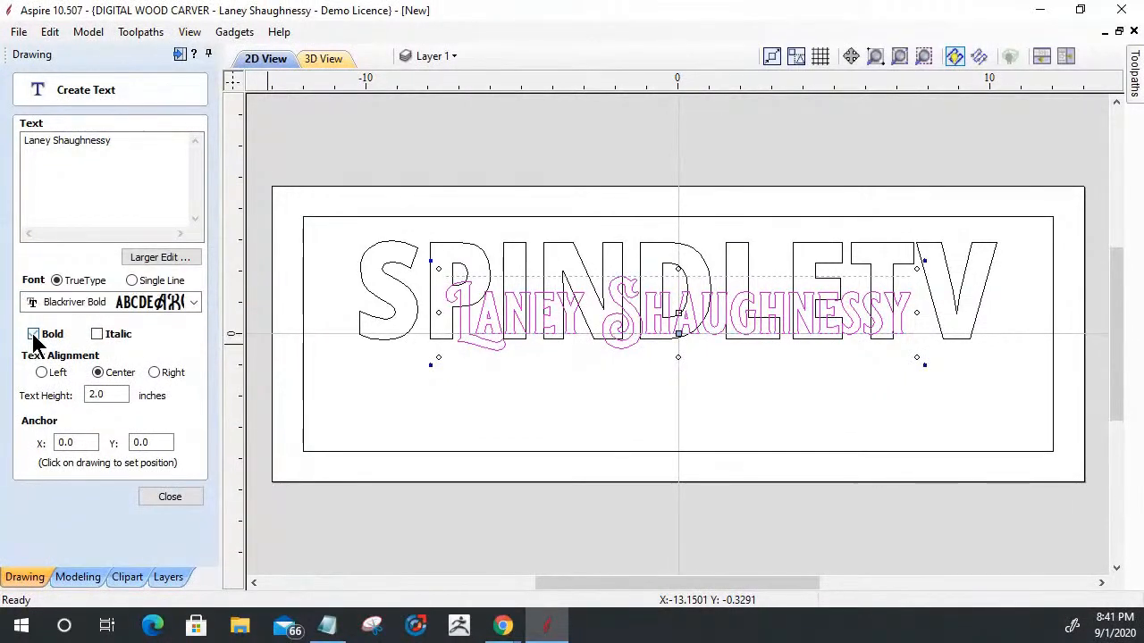
pyautogui.click(161, 497)
# - Widen the name text to about 19.1 inches and center it horizontally in the material
pyautogui.click(501, 341)
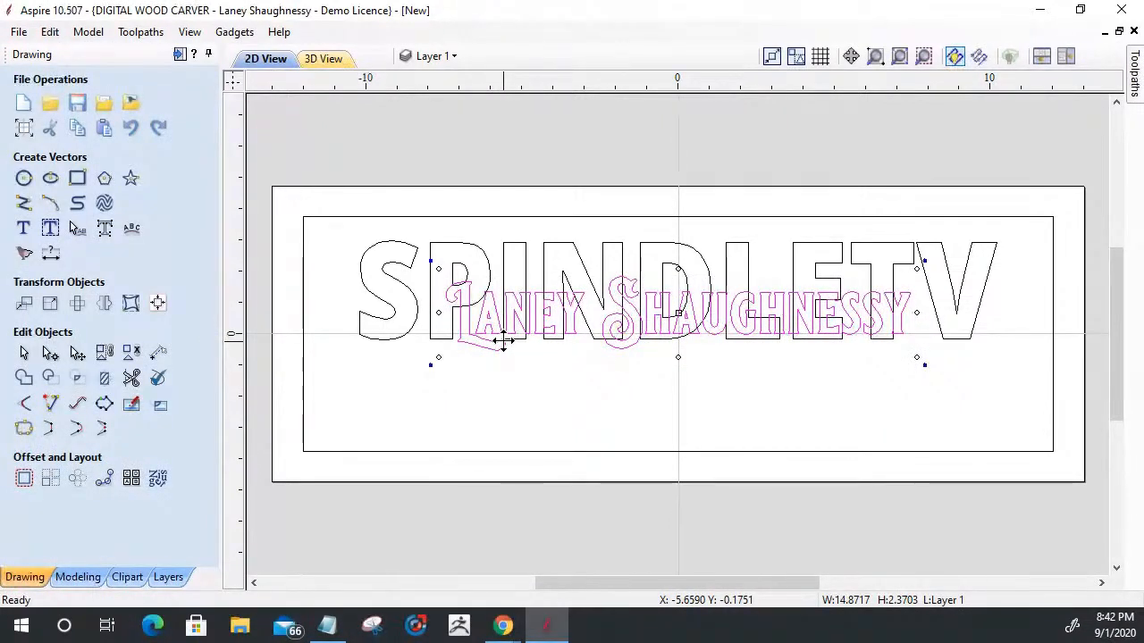
pyautogui.moveTo(503, 341); pyautogui.dragTo(383, 317)
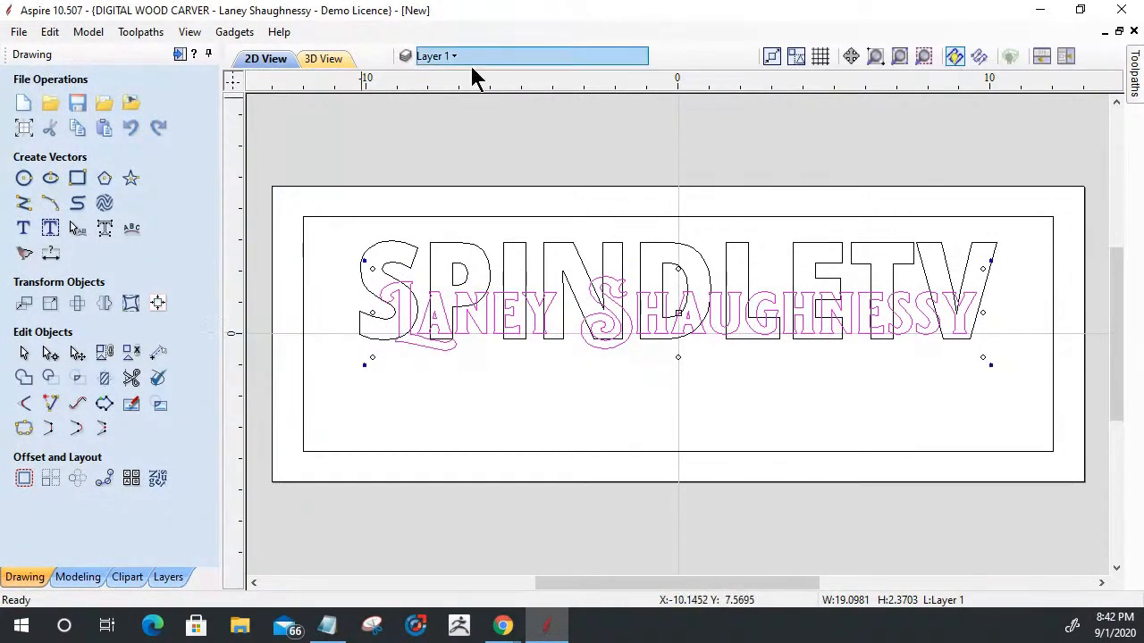
pyautogui.click(158, 307)
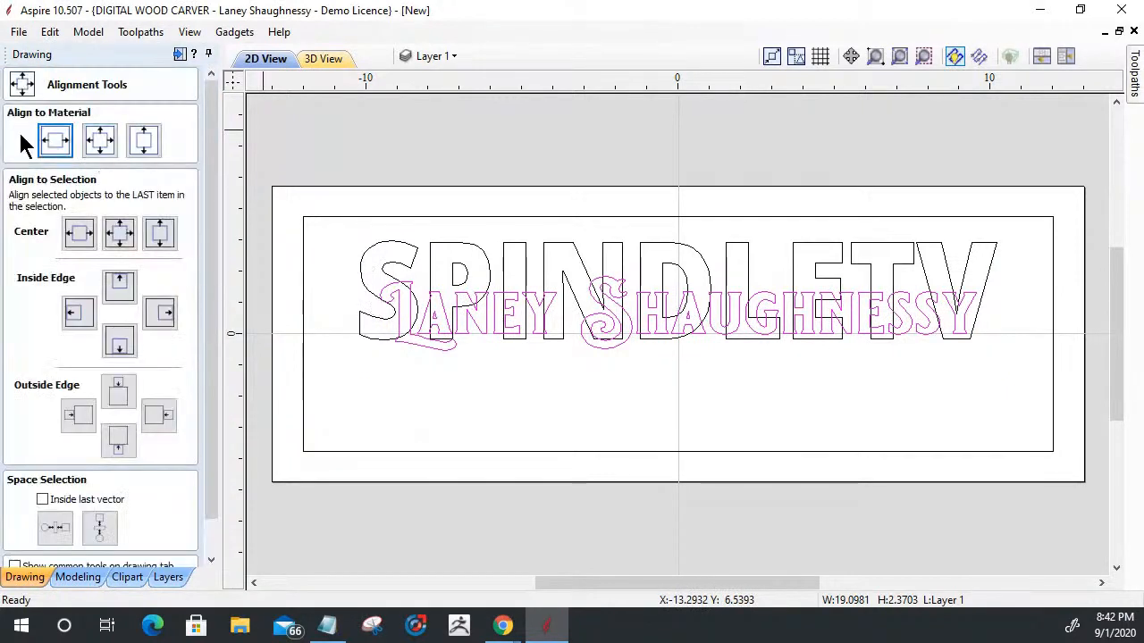
pyautogui.click(45, 143)
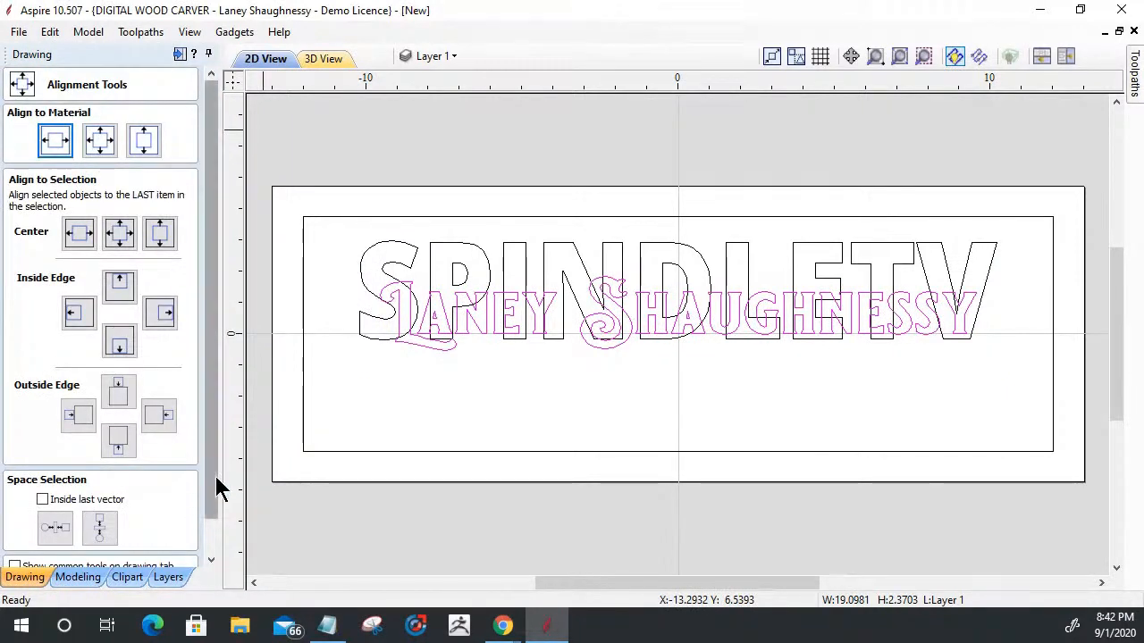
# - Finish aligning the name text and stretch it vertically to about 2.9 inches high
pyautogui.scroll(-1, 217, 509)
pyautogui.click(159, 556)
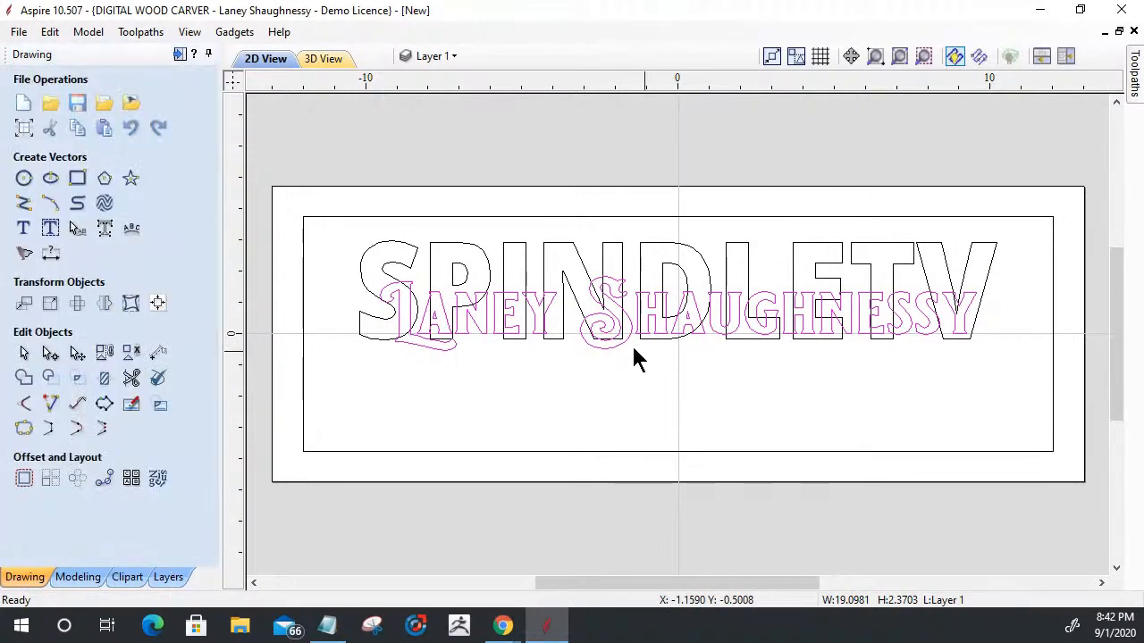
pyautogui.scroll(2, 624, 345)
pyautogui.click(616, 346)
pyautogui.click(616, 346)
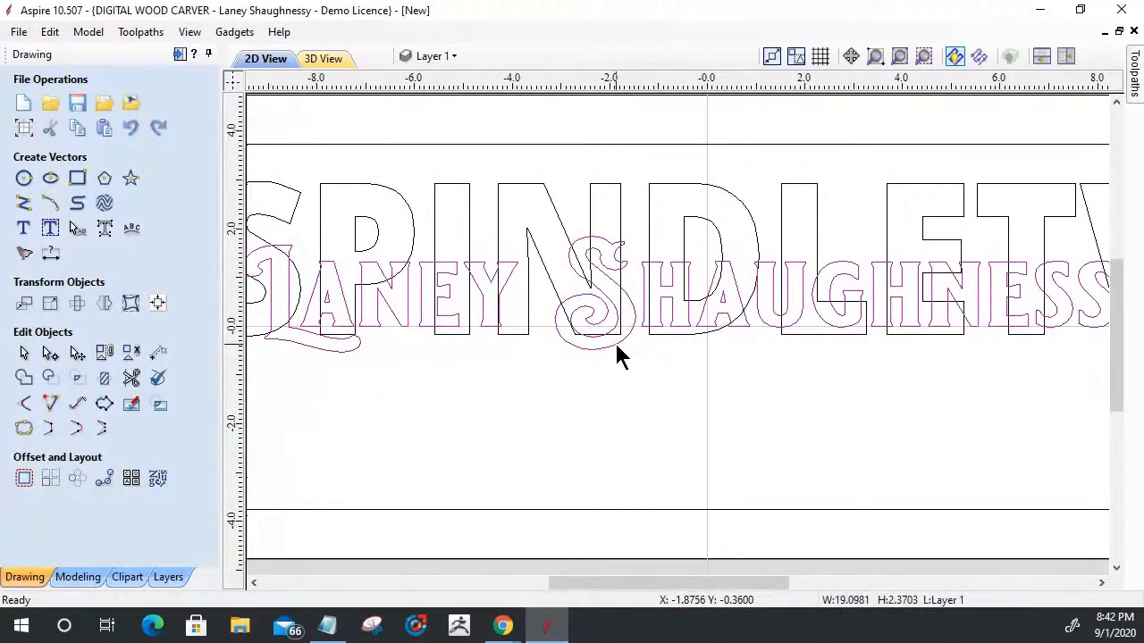
pyautogui.moveTo(706, 367); pyautogui.dragTo(706, 384)
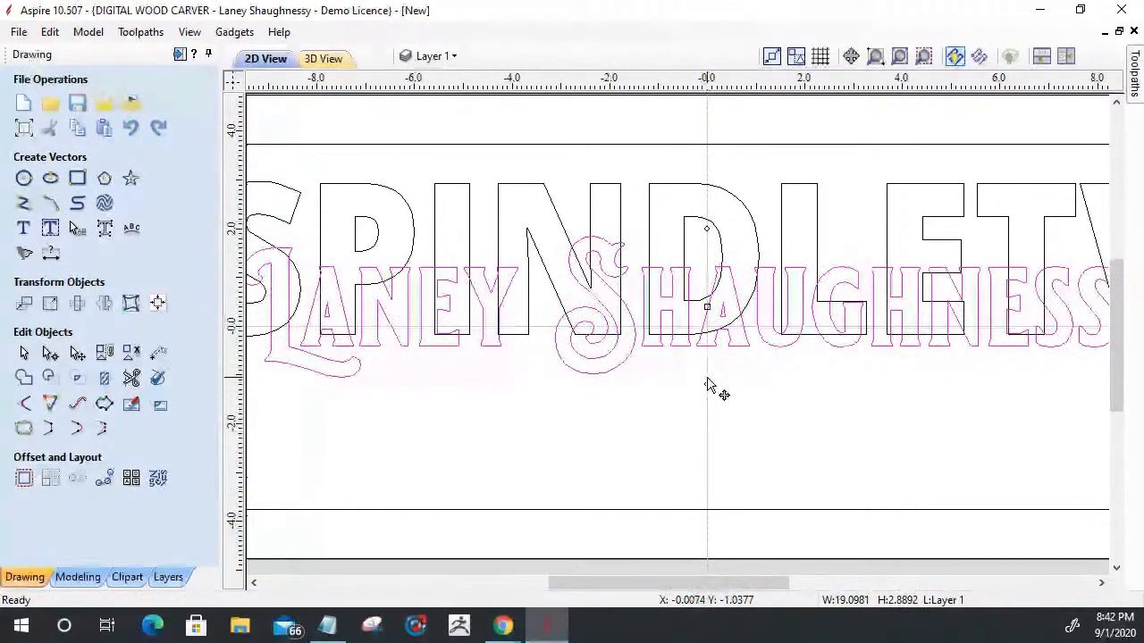
# - Move the taller name text slightly lower over the bottom edge of the SPINDLETV lettering
pyautogui.scroll(-2, 705, 385)
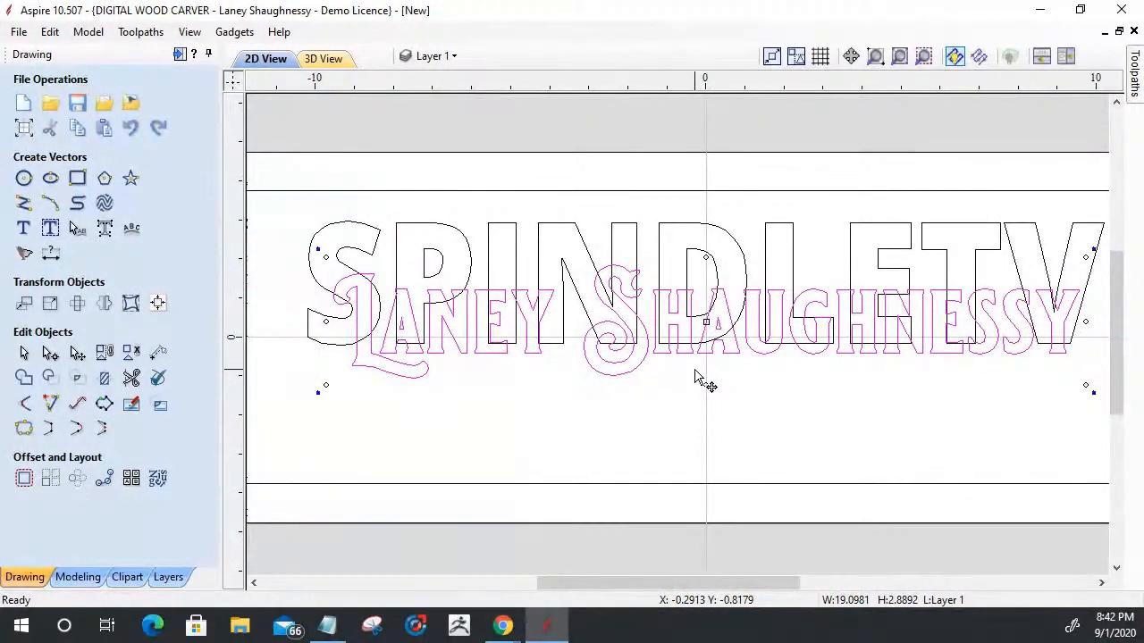
pyautogui.moveTo(695, 375); pyautogui.dragTo(699, 380)
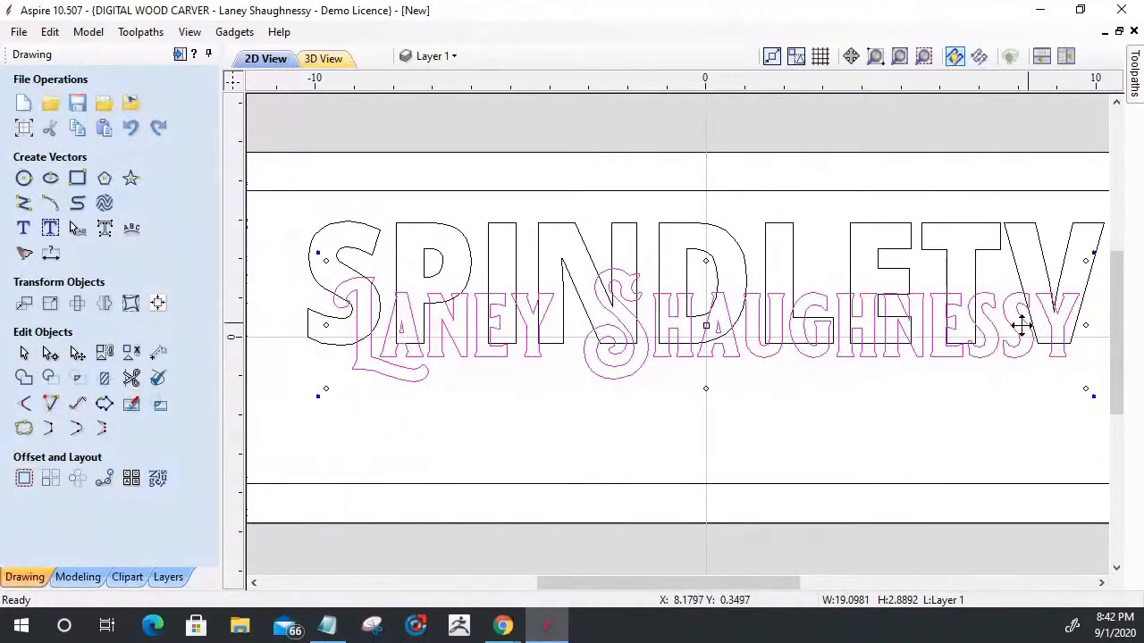
pyautogui.scroll(-2, 727, 299)
pyautogui.scroll(4, 722, 309)
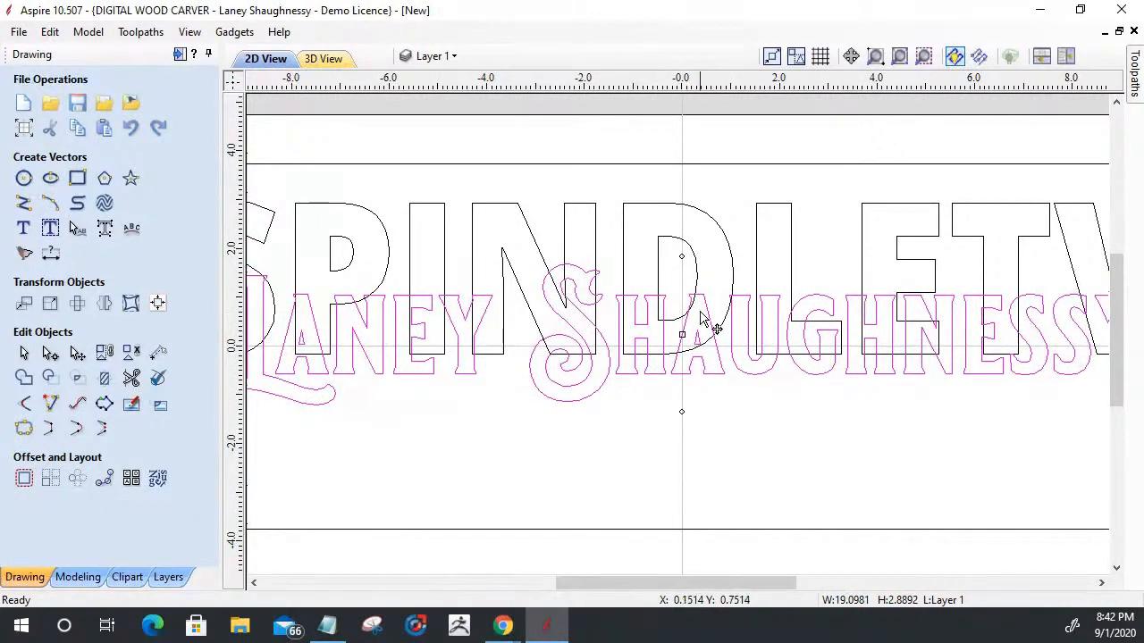
pyautogui.scroll(4, 922, 300)
pyautogui.scroll(-4, 631, 205)
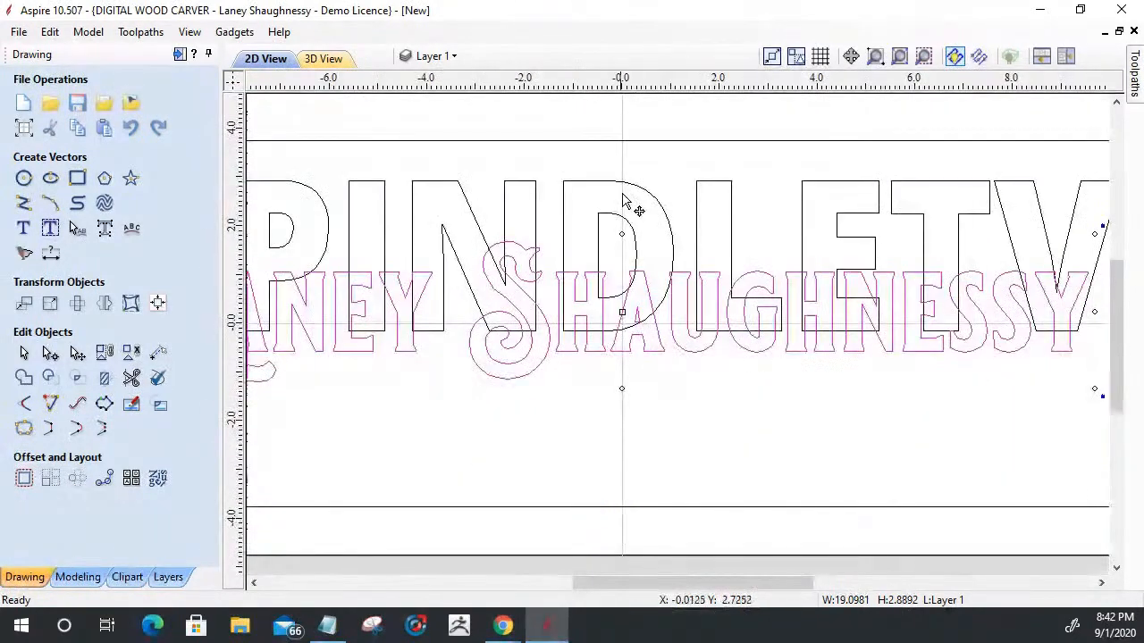
pyautogui.scroll(-1, 701, 249)
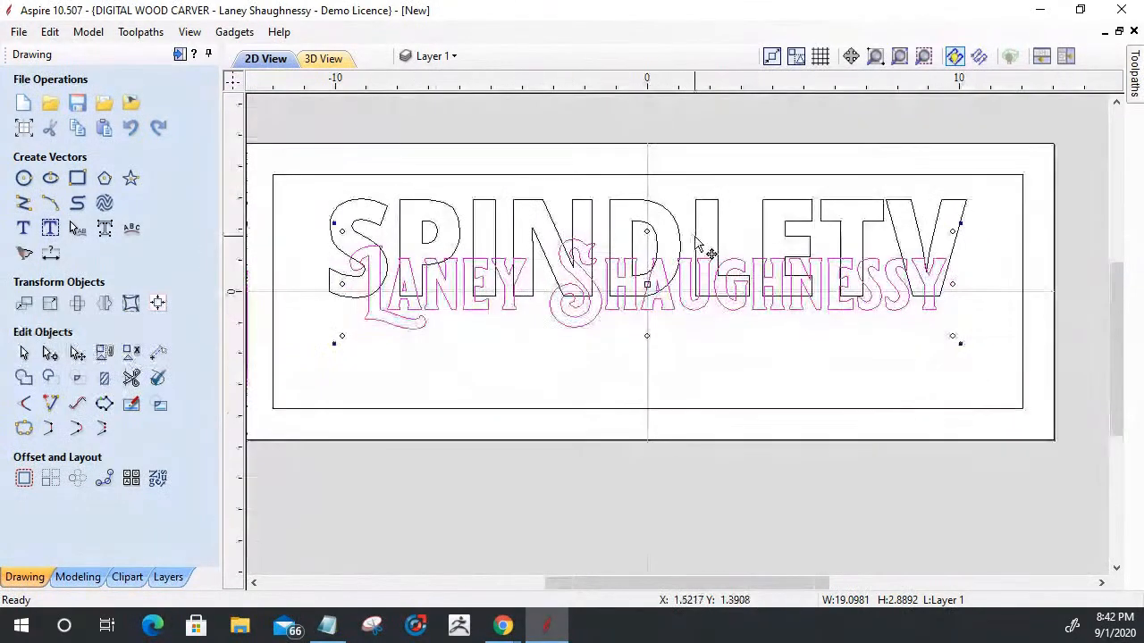
# - Create a new text object below the name reading "Your Source For CAD/CAM Training Videos"
pyautogui.click(24, 228)
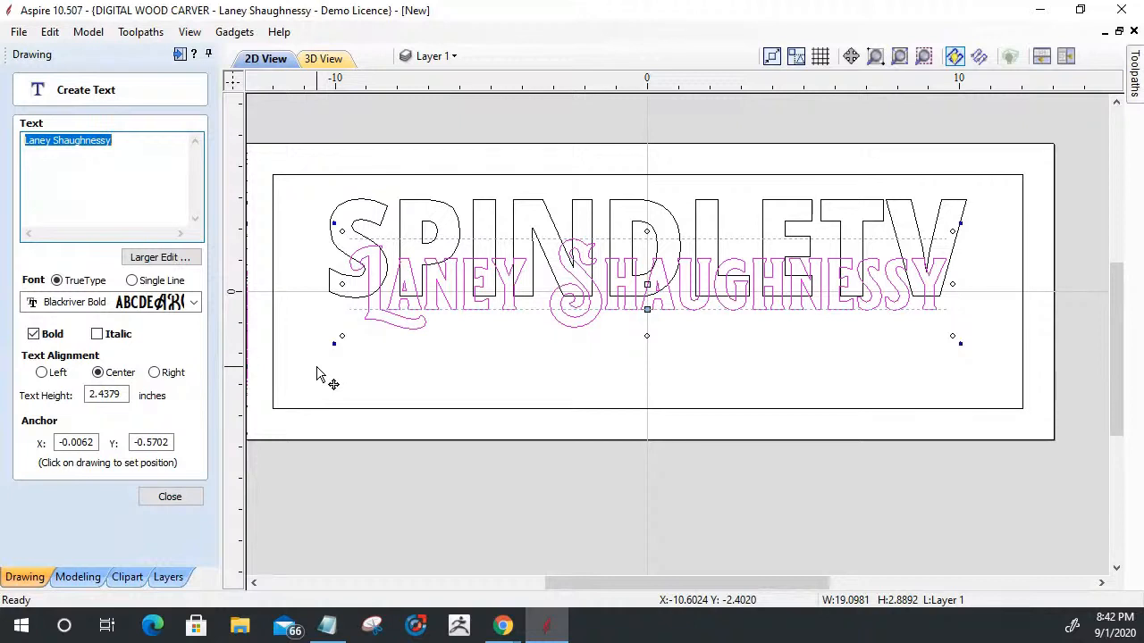
pyautogui.click(419, 340)
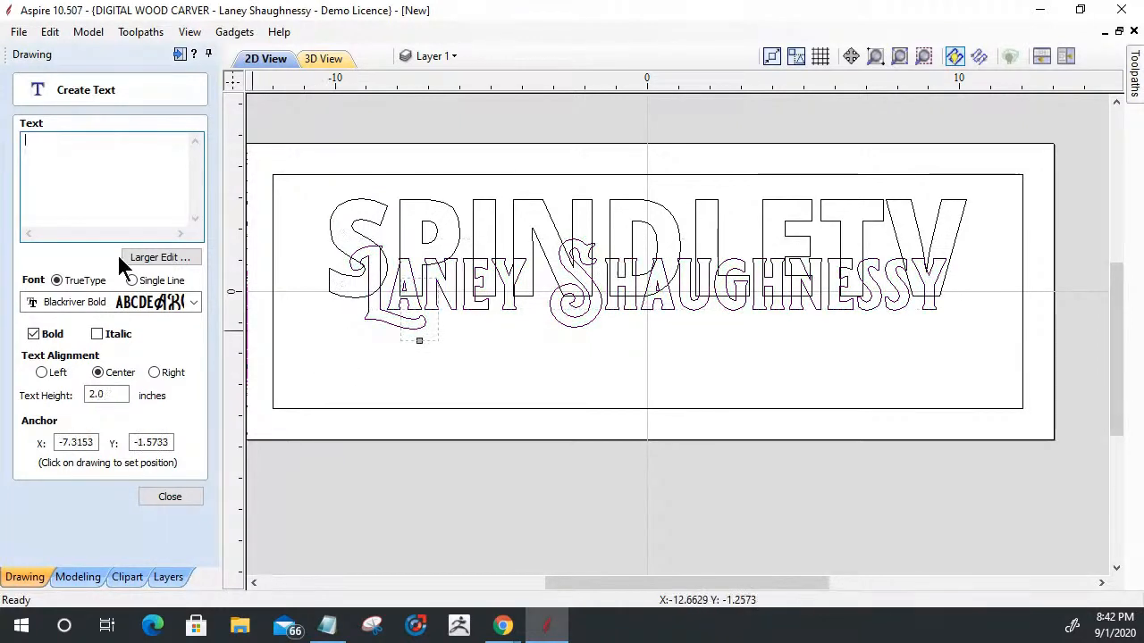
pyautogui.write('YOur SOurc')
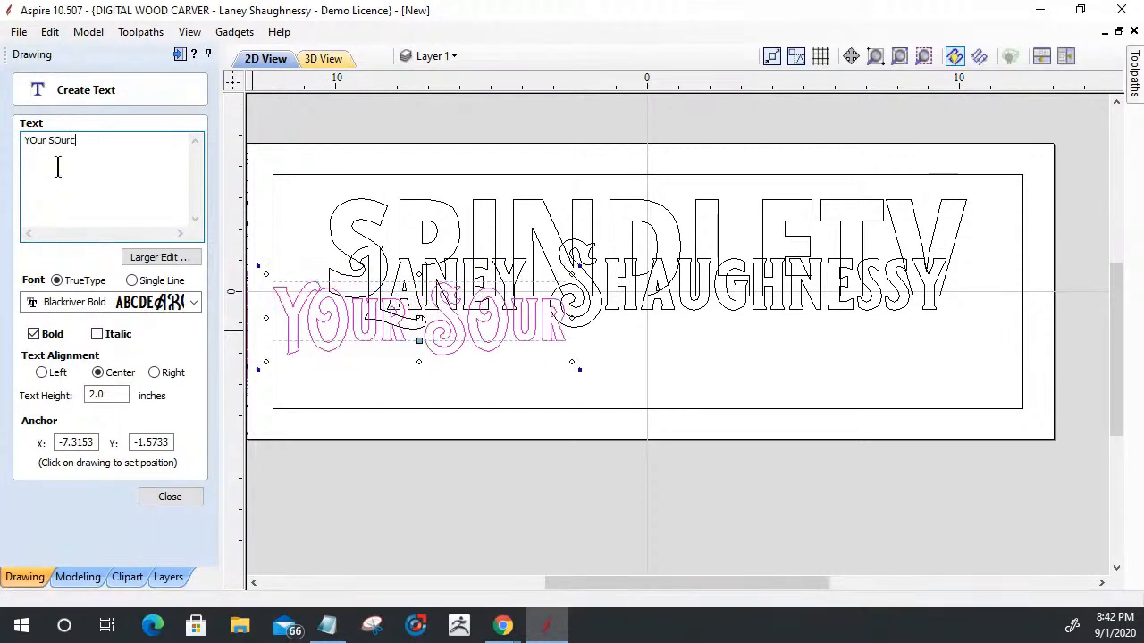
pyautogui.press('BackSpace')
pyautogui.press('BackSpace')
pyautogui.press('BackSpace')
pyautogui.press('BackSpace')
pyautogui.press('BackSpace')
pyautogui.press('BackSpace')
pyautogui.press('BackSpace')
pyautogui.press('BackSpace')
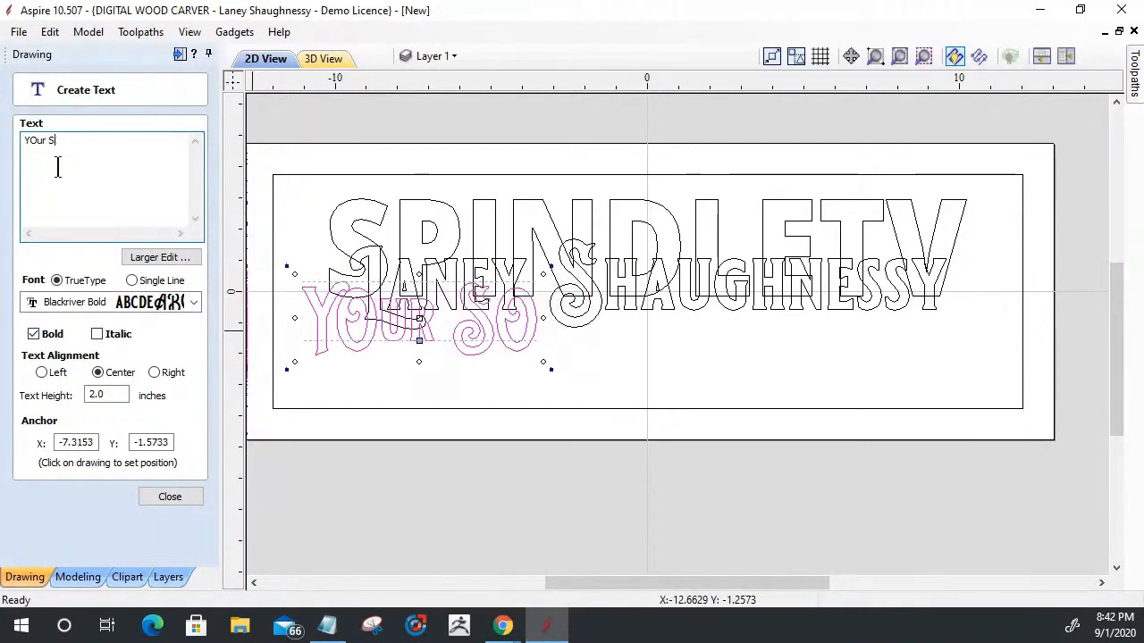
pyautogui.press('BackSpace')
pyautogui.write('o')
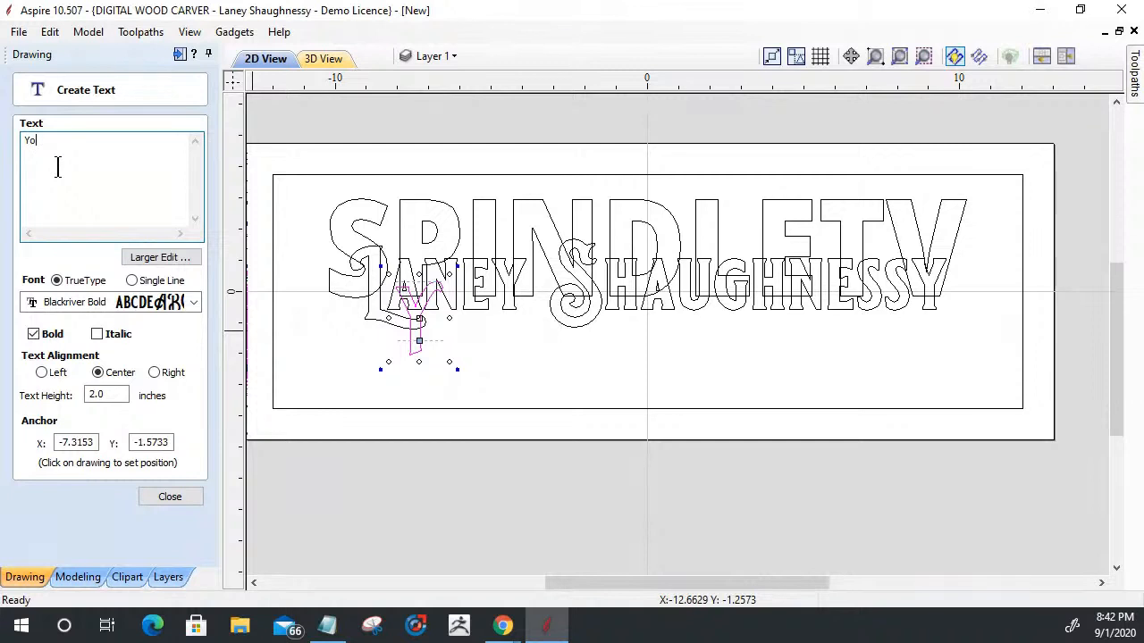
pyautogui.write('ur Sou')
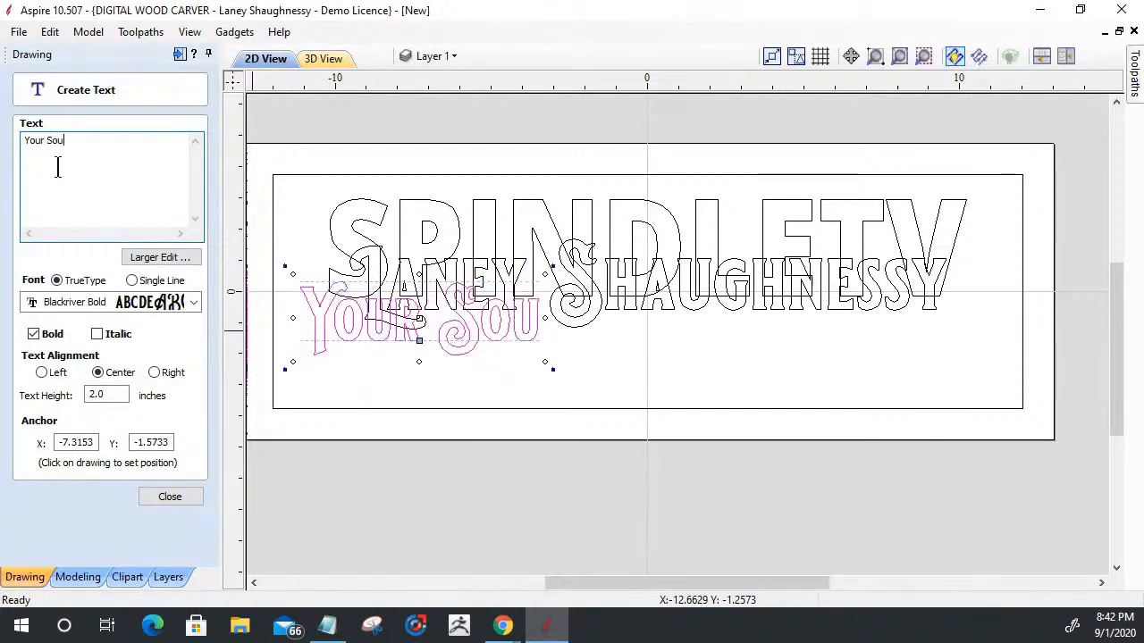
pyautogui.write('rce For CAD/CAM ')
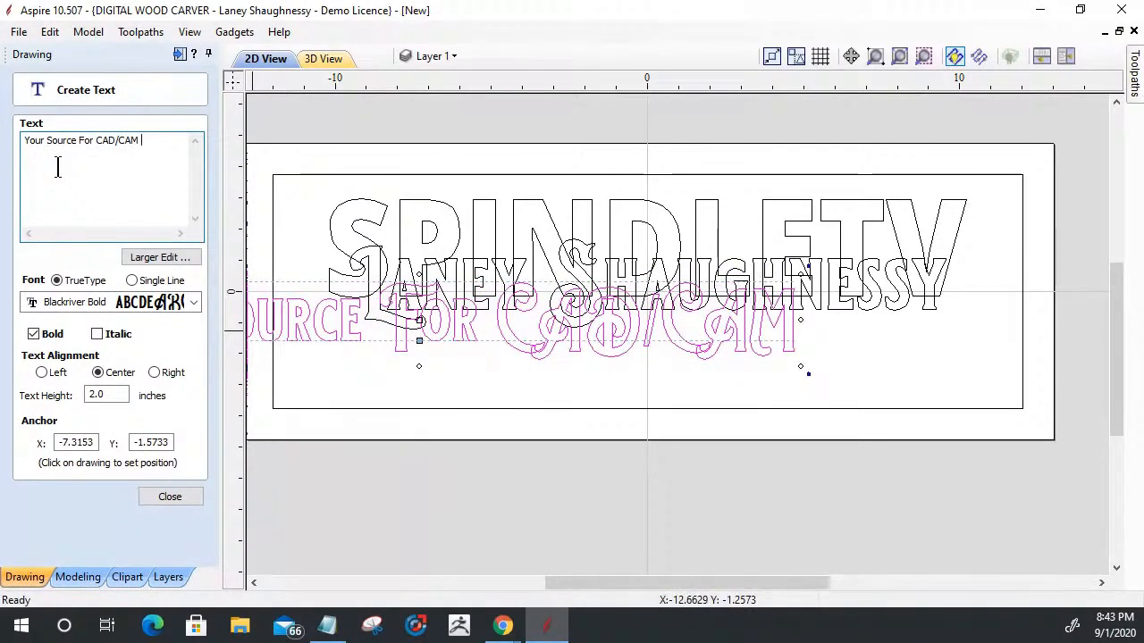
pyautogui.write('Training')
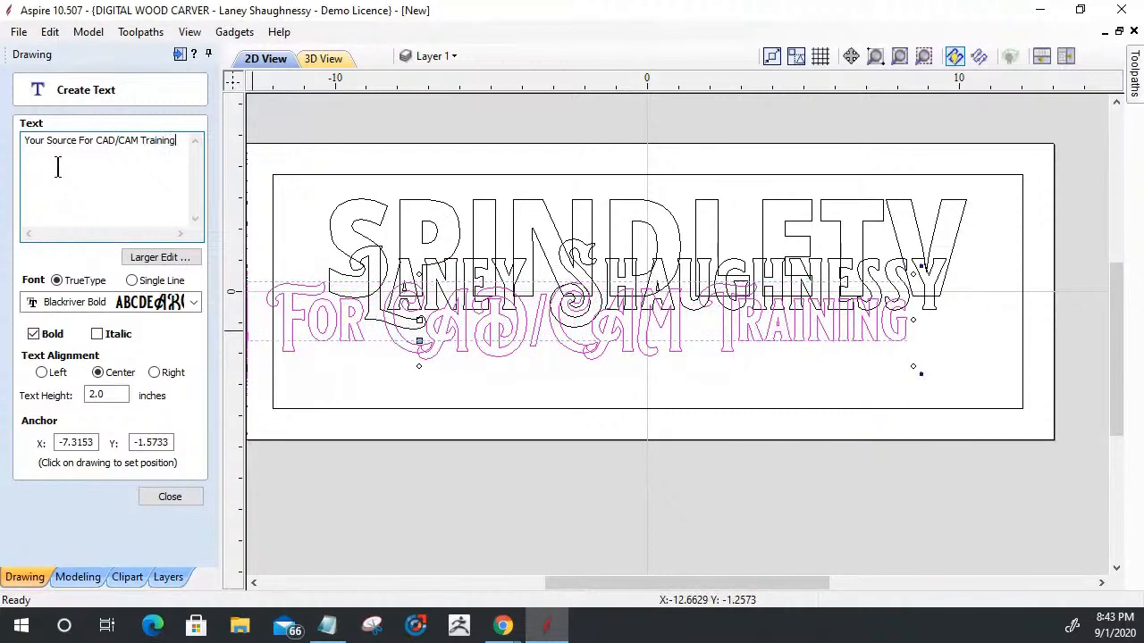
pyautogui.write(' Videos')
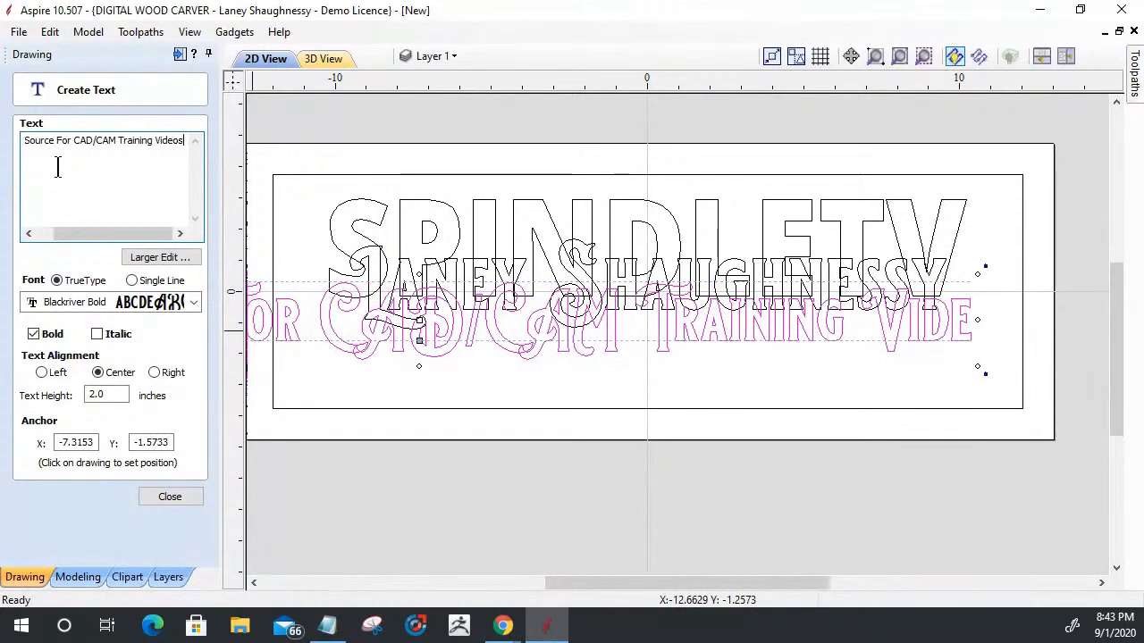
# - Change the tagline's font to Open Sans ExtraBold and its text height to 0.75 inches
pyautogui.click(77, 302)
pyautogui.click(84, 352)
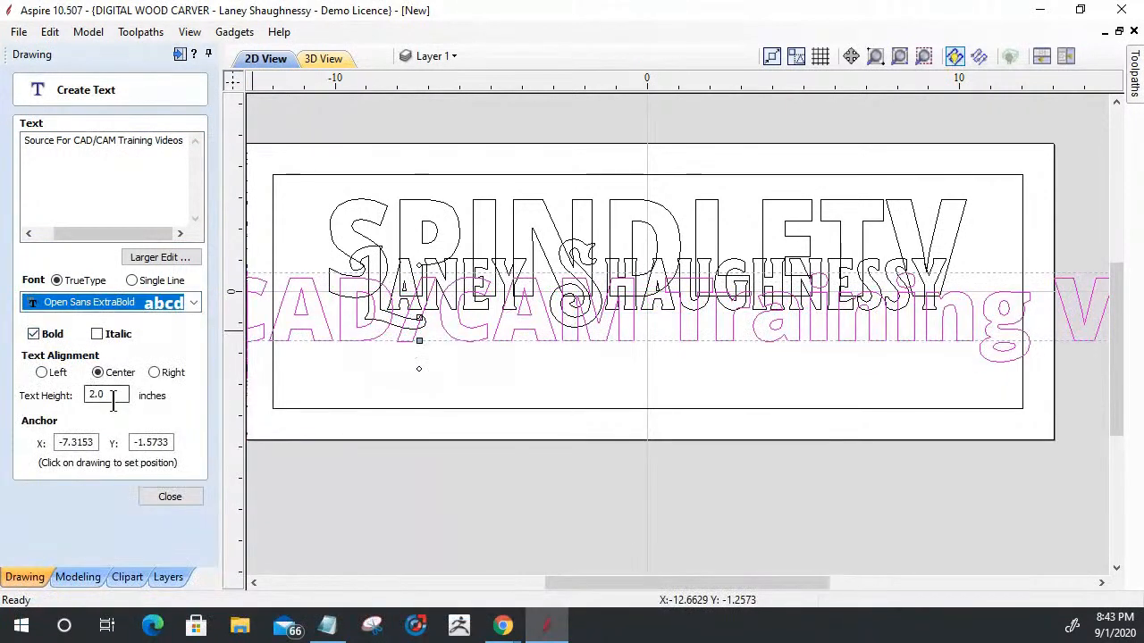
pyautogui.moveTo(113, 395); pyautogui.dragTo(39, 410)
pyautogui.write('.75')
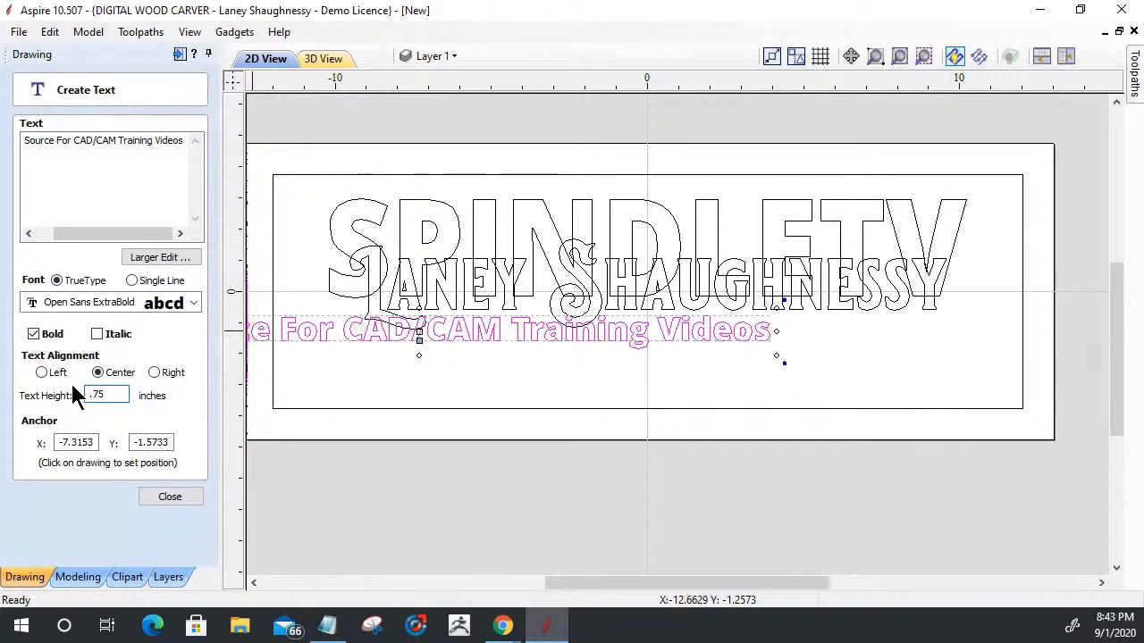
pyautogui.click(151, 497)
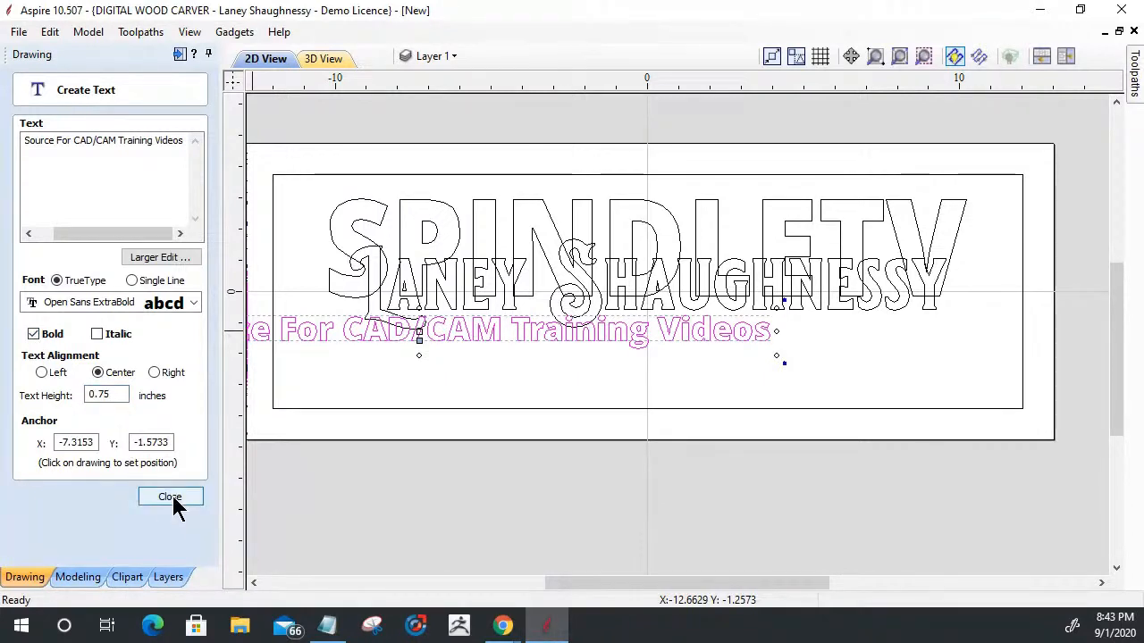
# - Move the tagline into the lower part of the inner border, center it horizontally in the material and deselect it
pyautogui.moveTo(313, 339); pyautogui.dragTo(551, 376)
pyautogui.click(175, 499)
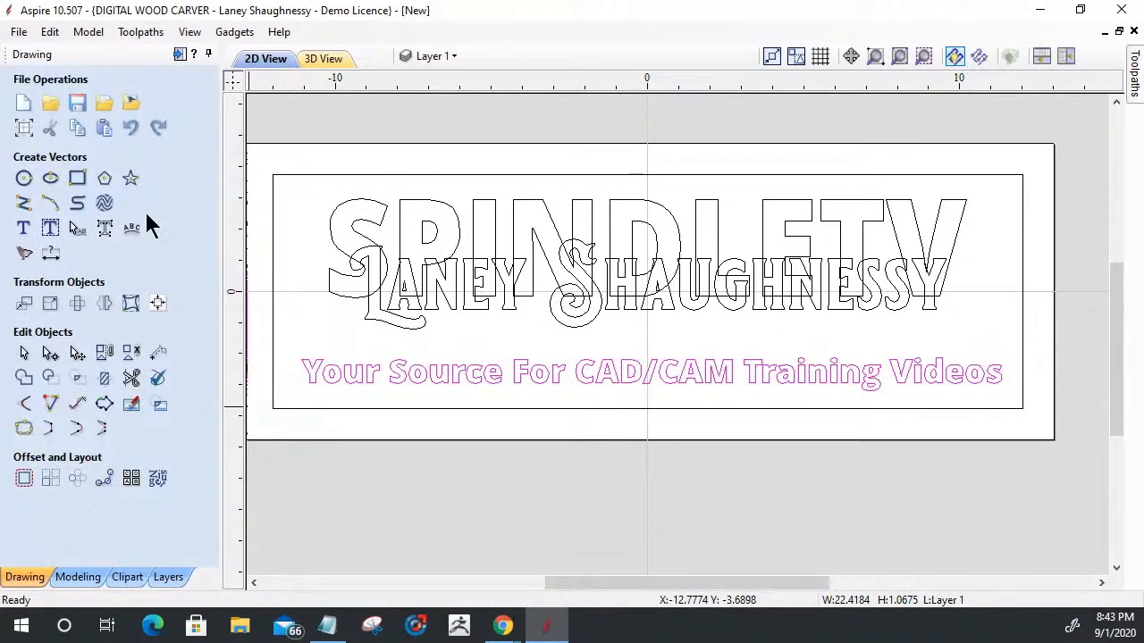
pyautogui.click(157, 302)
pyautogui.click(60, 152)
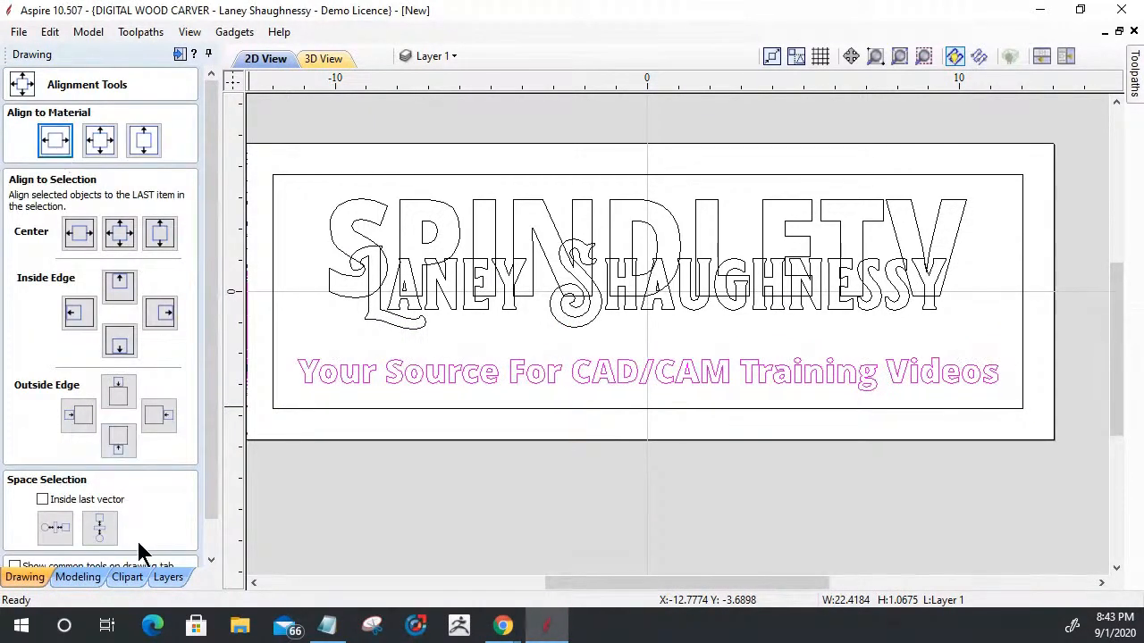
pyautogui.moveTo(210, 475); pyautogui.dragTo(210, 503)
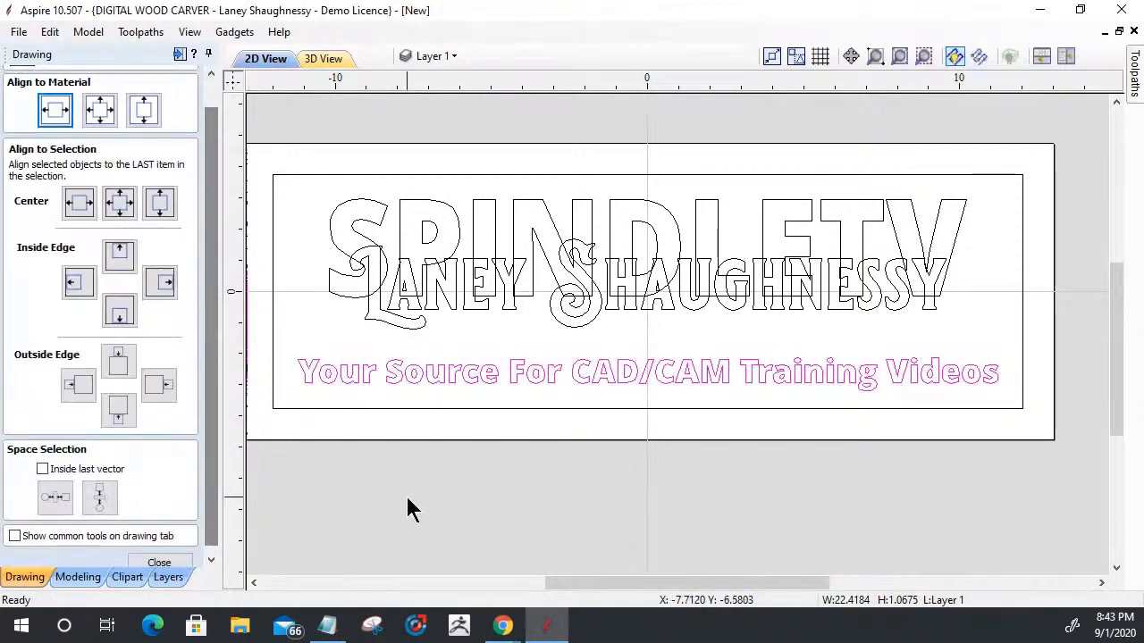
pyautogui.click(404, 469)
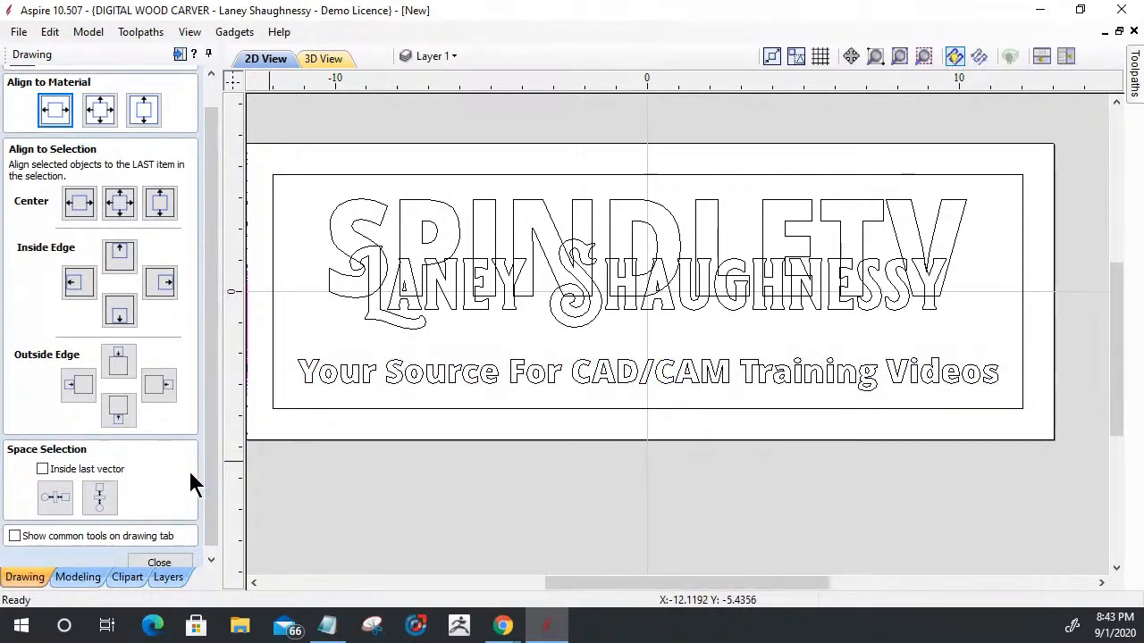
pyautogui.click(171, 563)
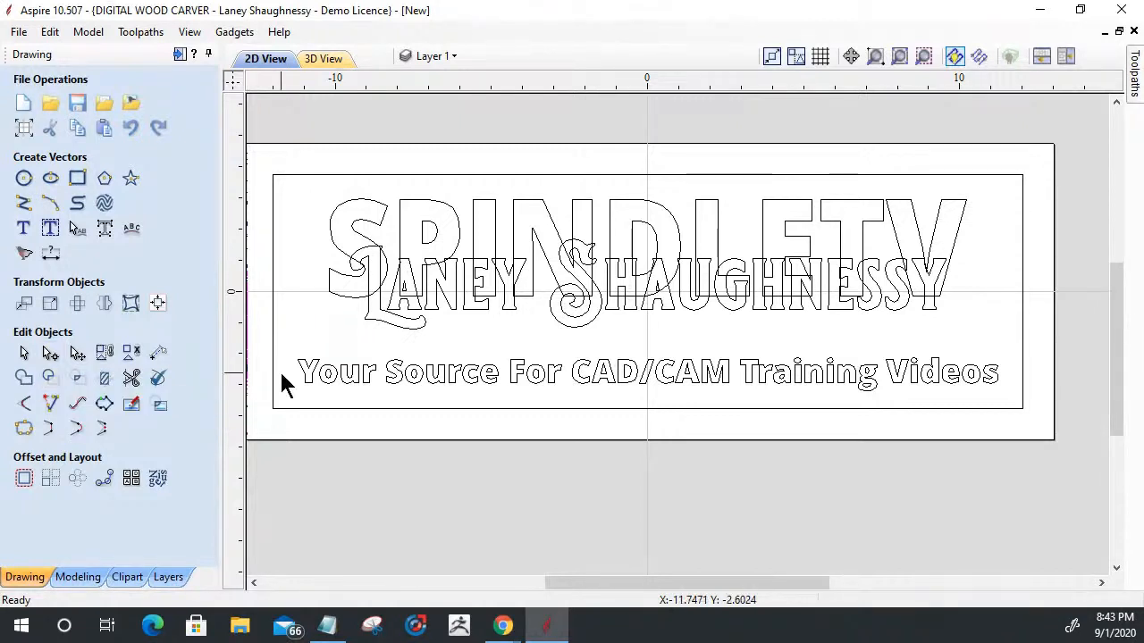
# - Tile the 2D and 3D views one above the other and start Create Shape on the SPINDLETV text
pyautogui.click(82, 577)
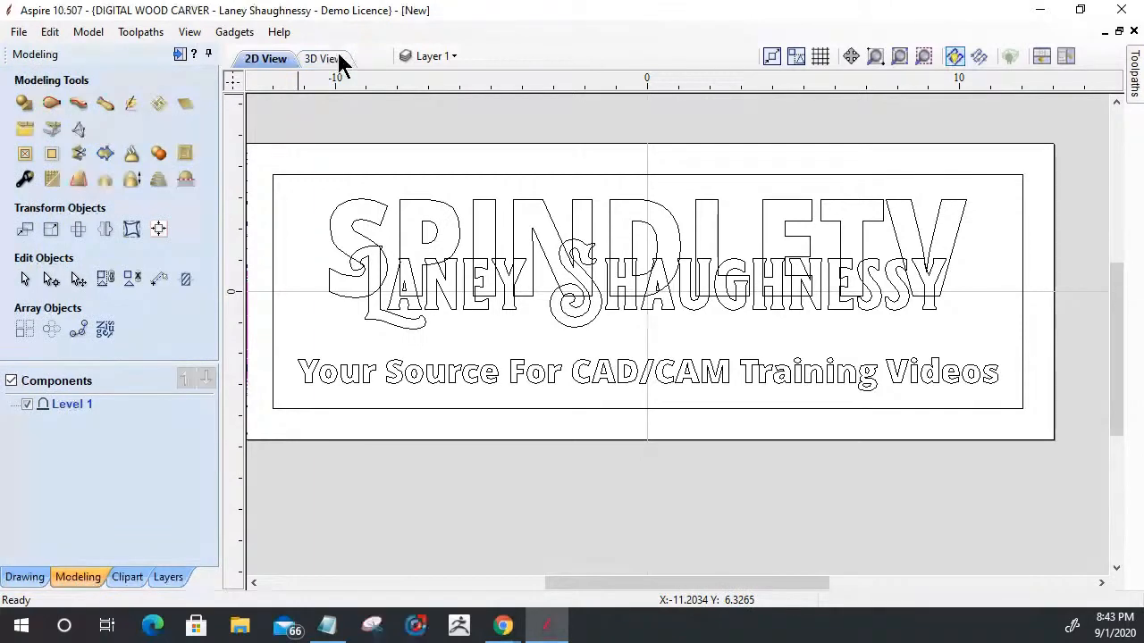
pyautogui.click(1040, 55)
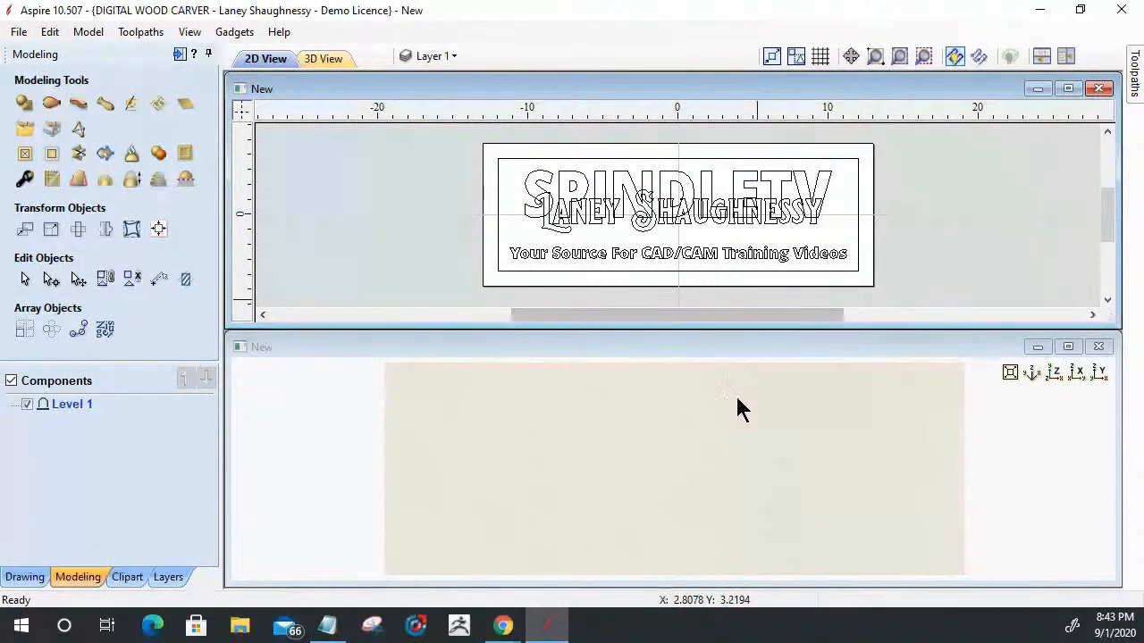
pyautogui.click(528, 196)
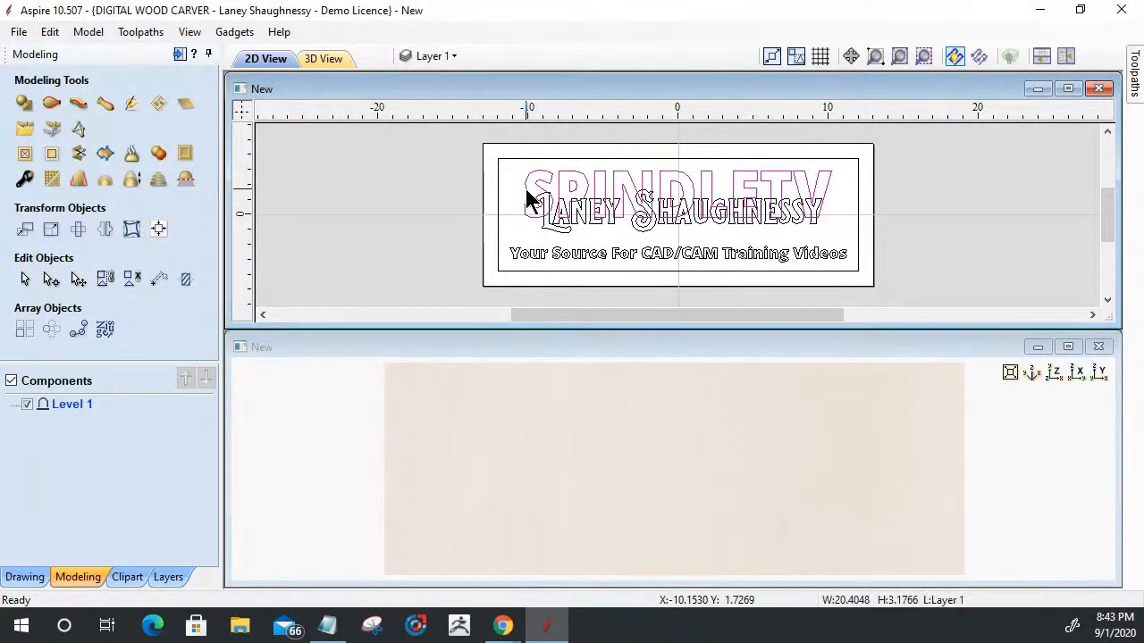
pyautogui.click(26, 104)
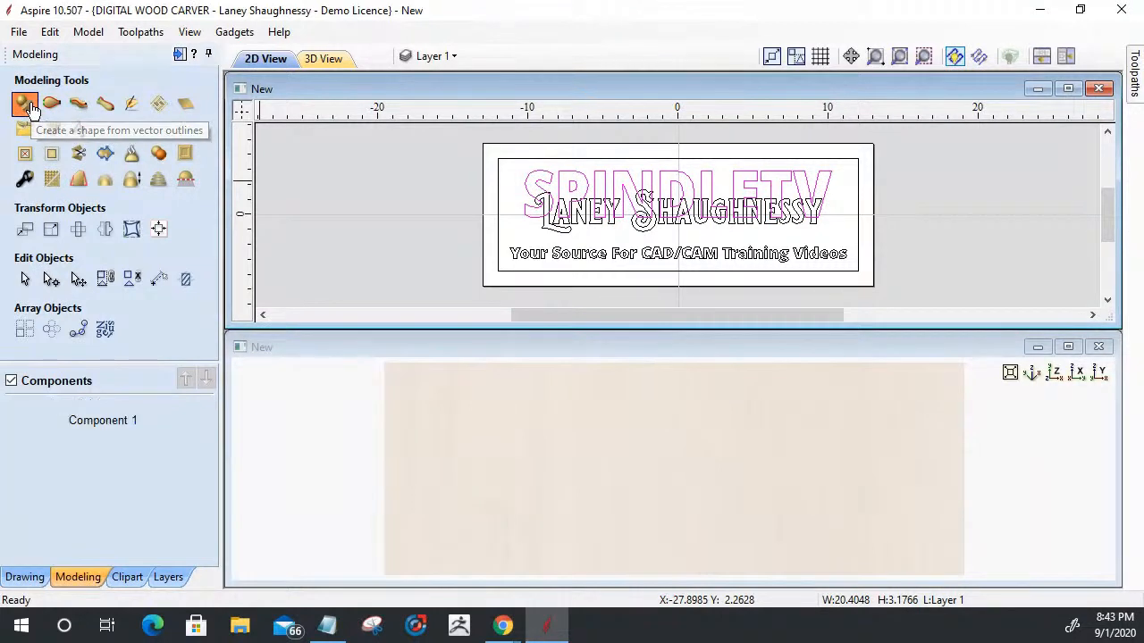
pyautogui.moveTo(655, 529); pyautogui.dragTo(649, 459)
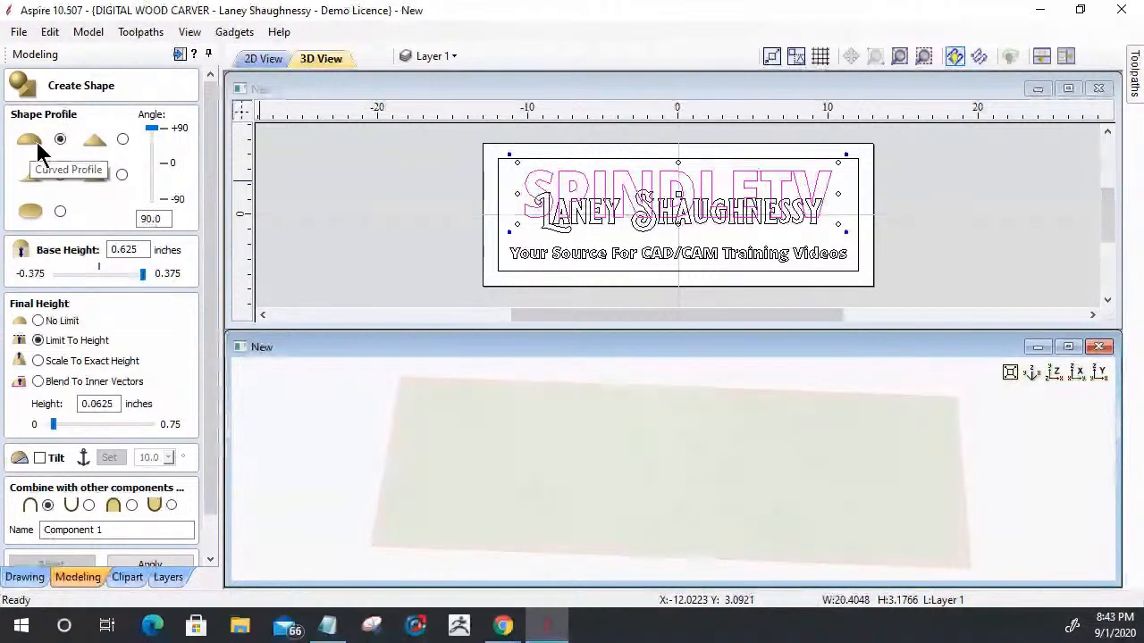
# - Set the SPINDLETV shape's base height to 0.125 inches and name the component Bottom Text
pyautogui.doubleClick(151, 219)
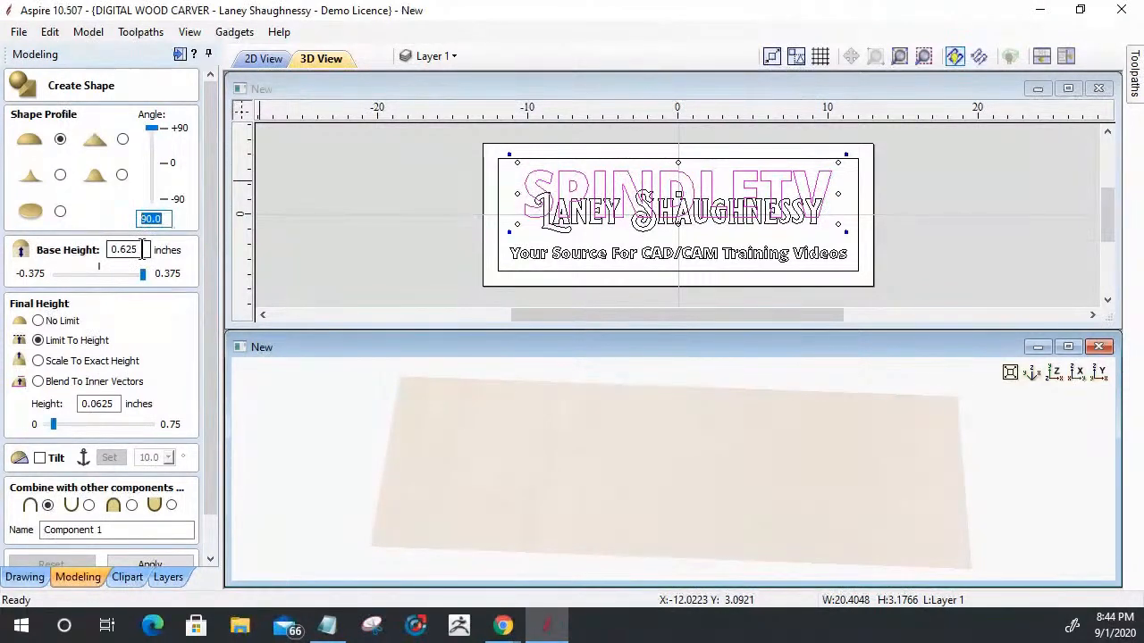
pyautogui.doubleClick(142, 250)
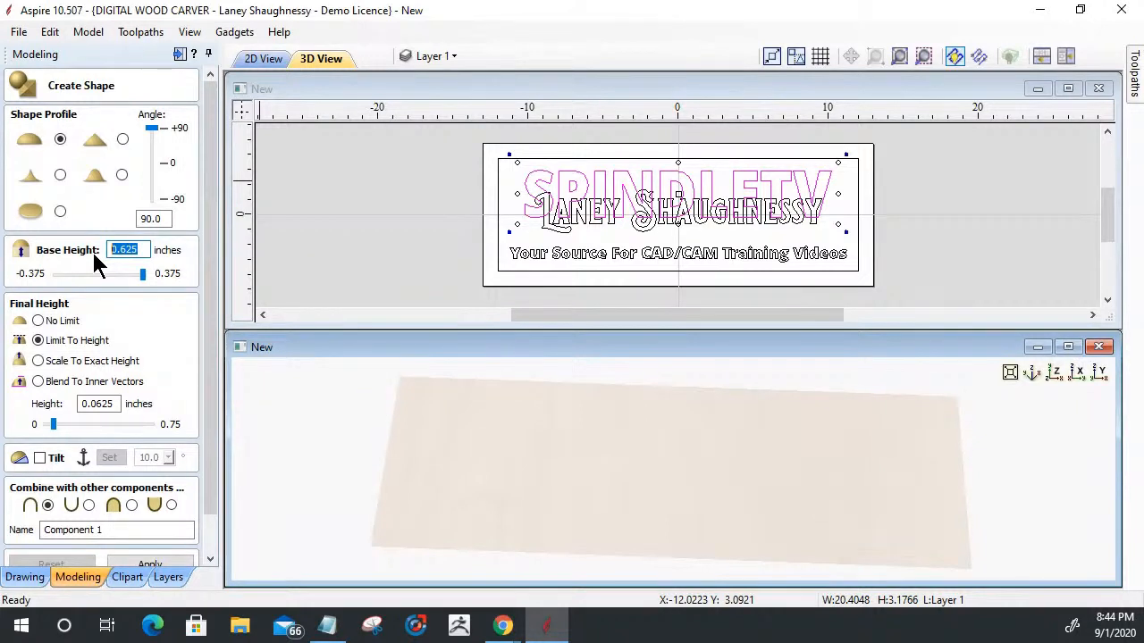
pyautogui.write('.0625')
pyautogui.press('BackSpace')
pyautogui.press('BackSpace')
pyautogui.moveTo(209, 470); pyautogui.dragTo(204, 510)
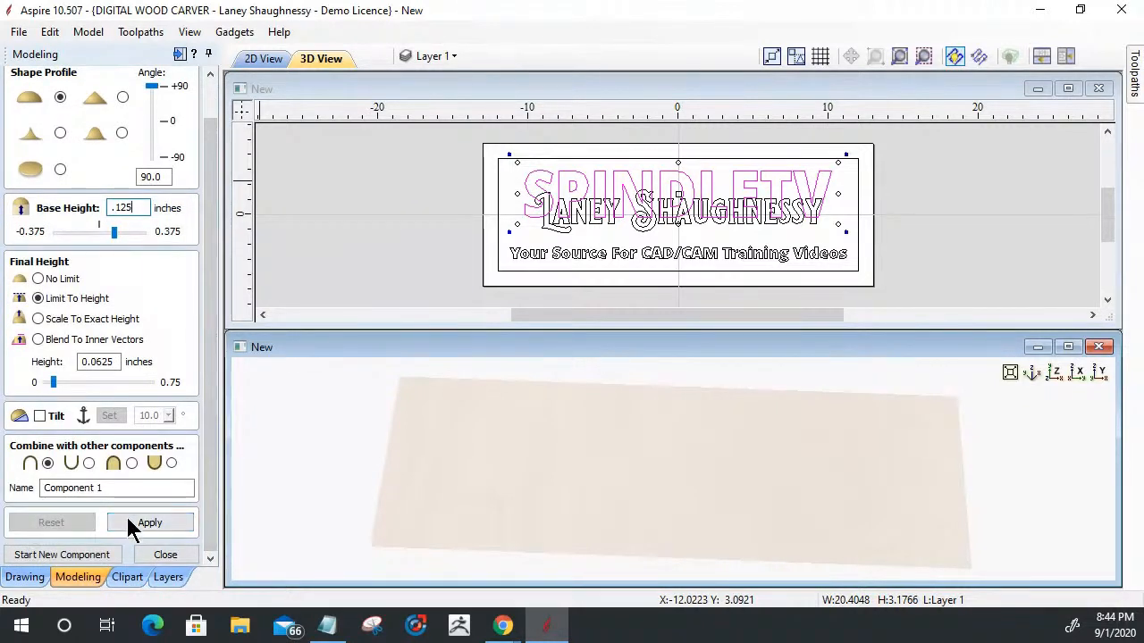
pyautogui.moveTo(106, 488); pyautogui.dragTo(14, 487)
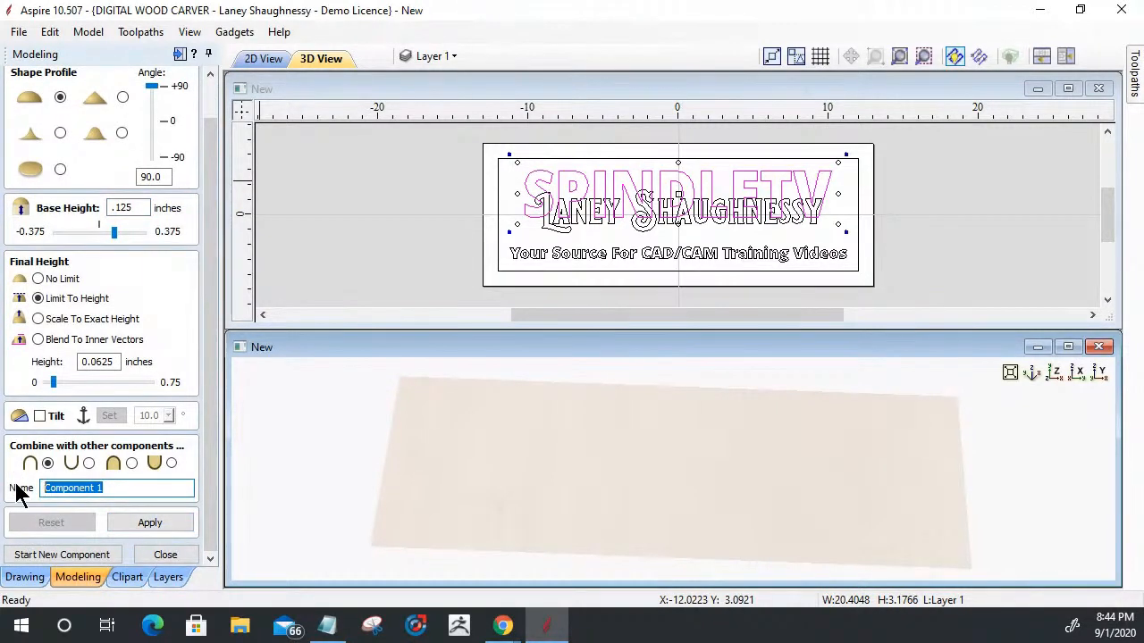
pyautogui.write('Bottom Text')
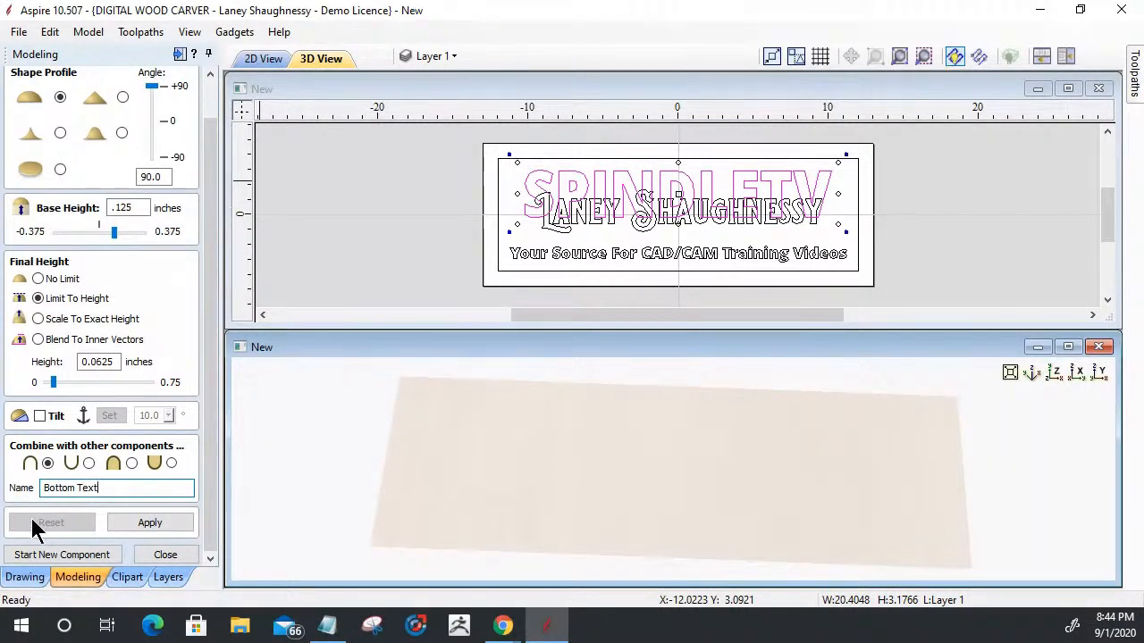
# - Apply the shape settings to build the SPINDLETV component, start a new component and inspect the rounded letter edges
pyautogui.click(152, 525)
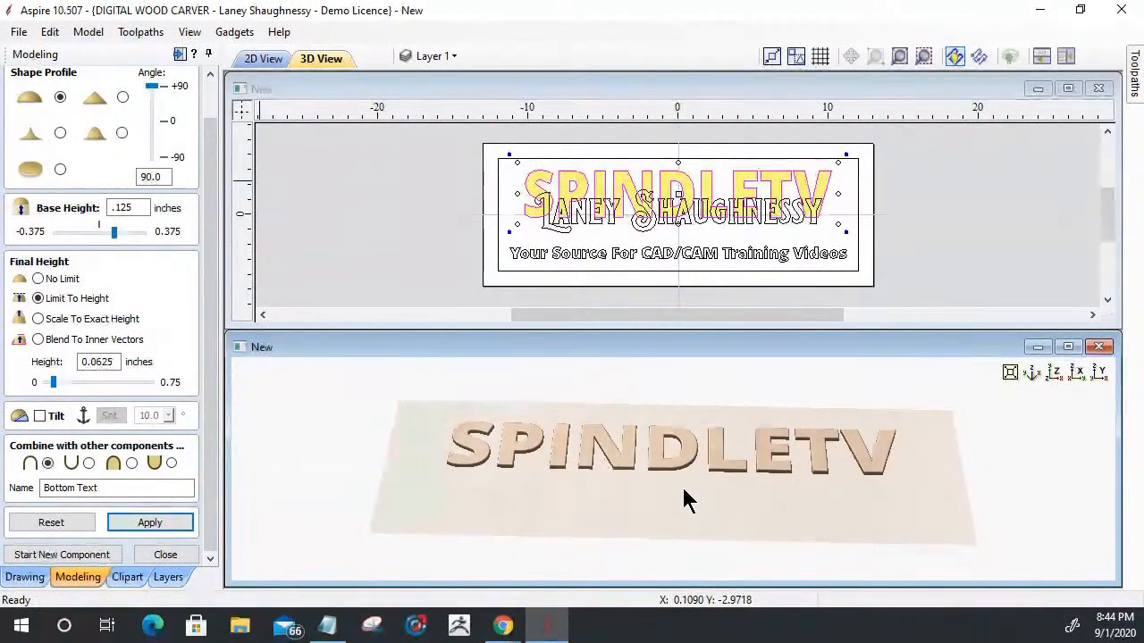
pyautogui.scroll(5, 640, 479)
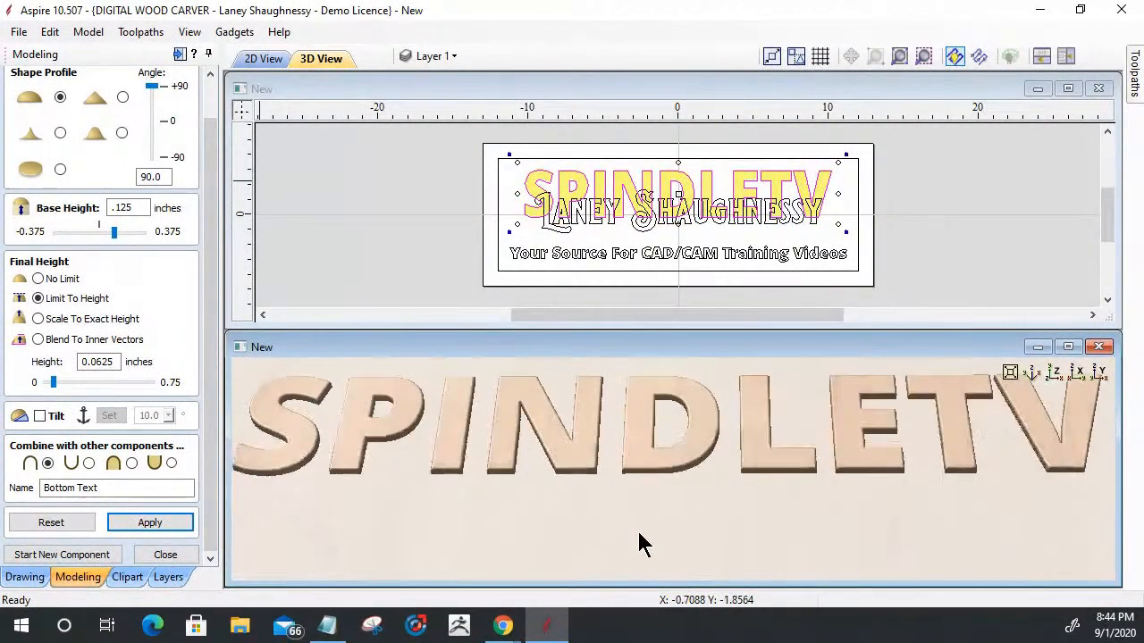
pyautogui.scroll(-1, 639, 544)
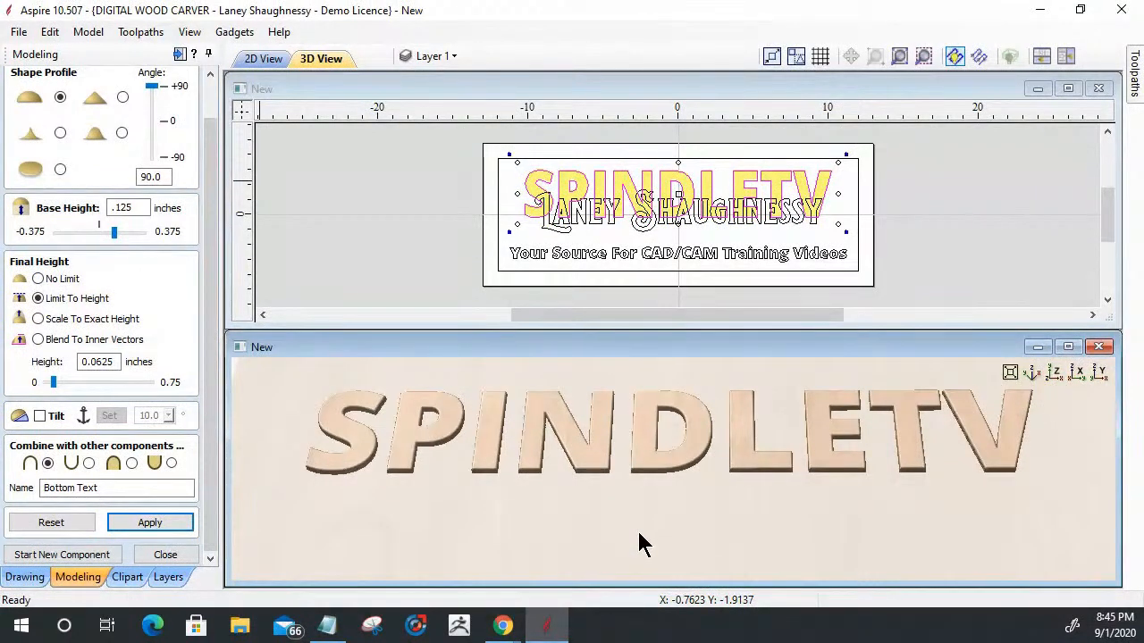
pyautogui.click(54, 556)
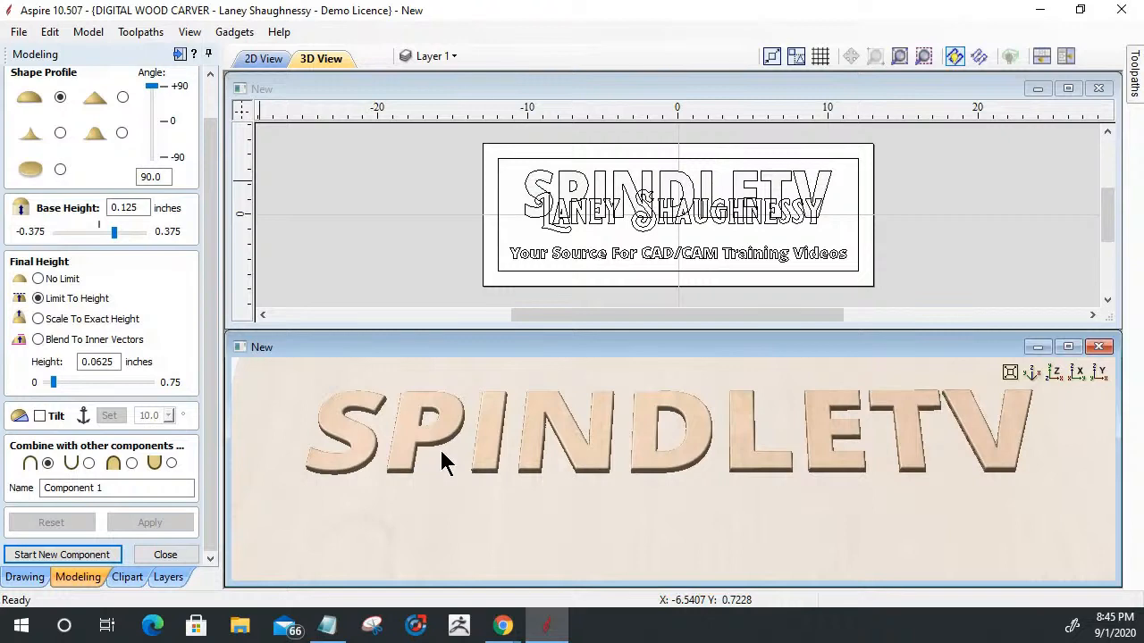
pyautogui.scroll(5, 444, 463)
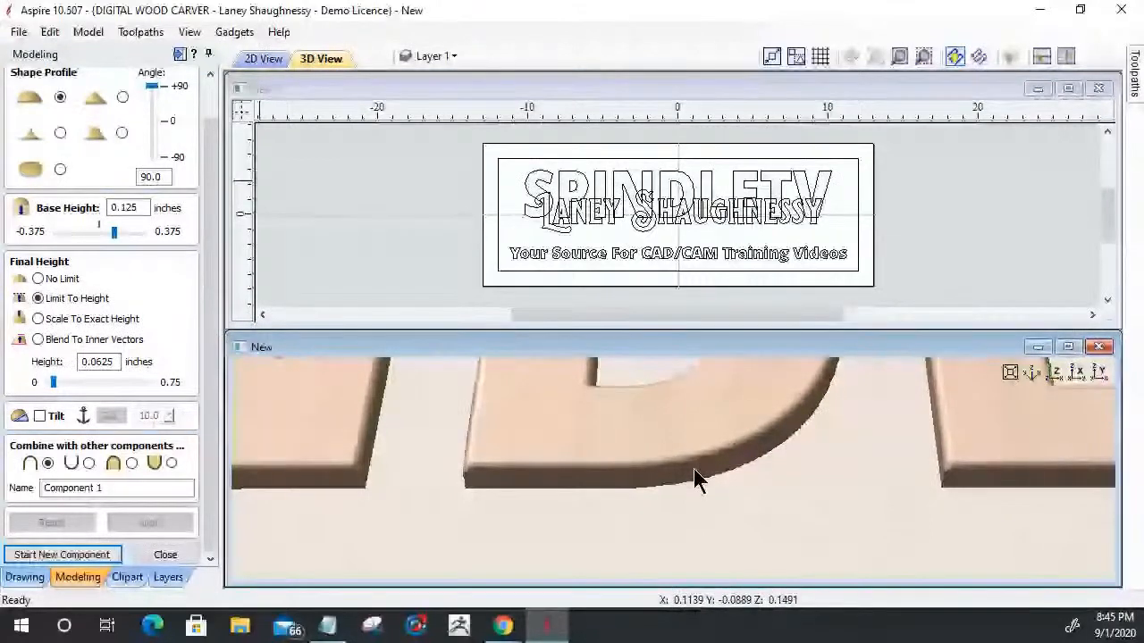
pyautogui.scroll(2, 697, 470)
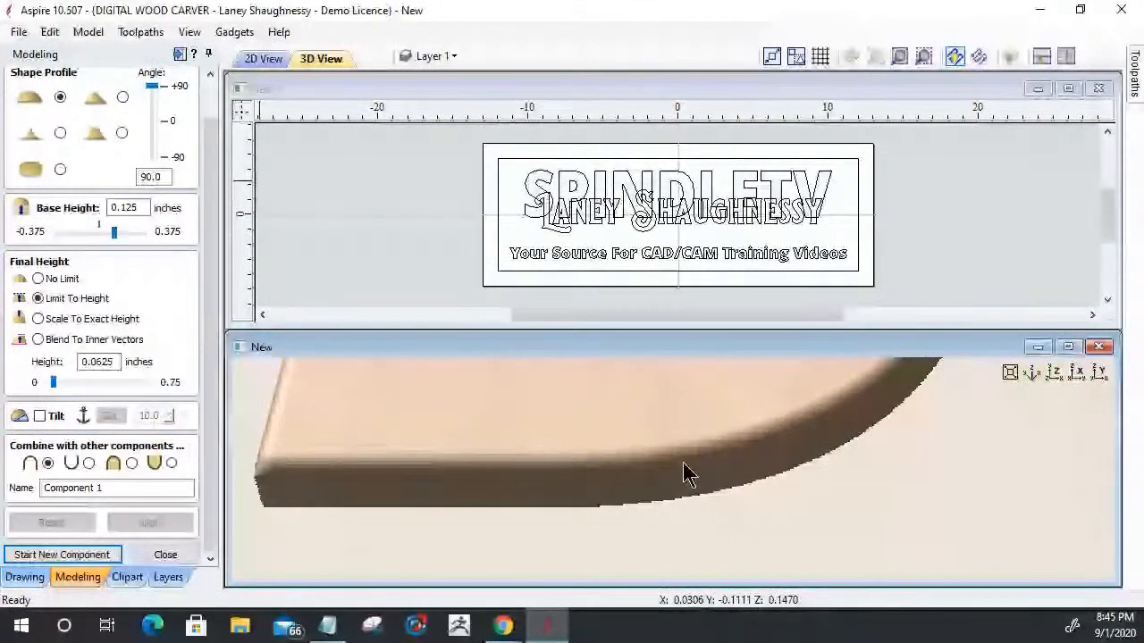
pyautogui.scroll(-2, 670, 496)
pyautogui.scroll(-5, 679, 504)
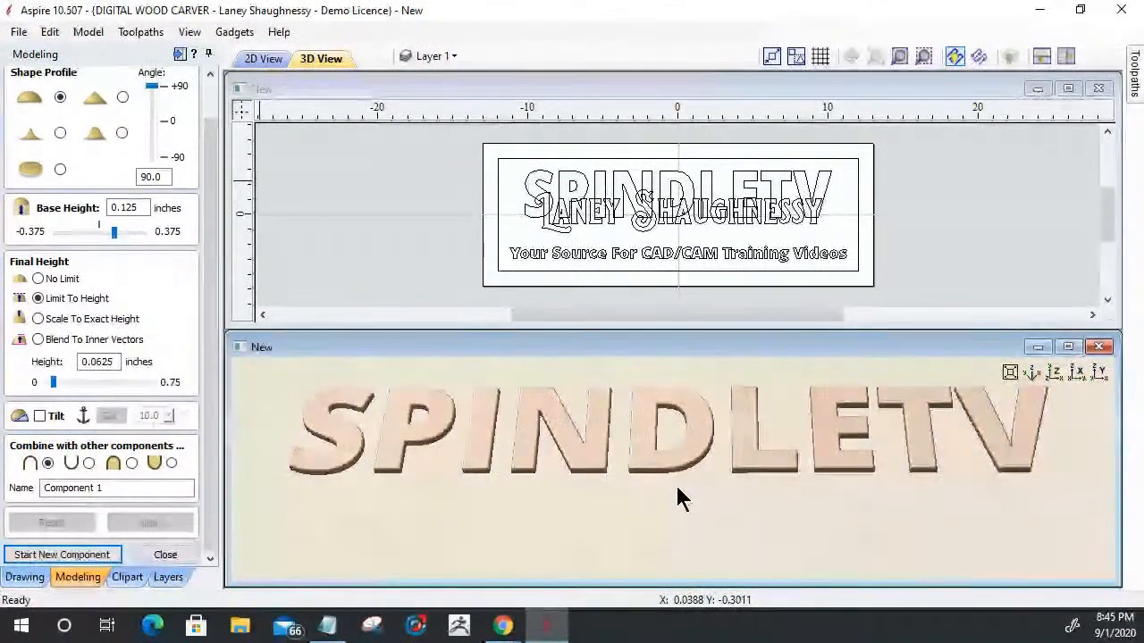
# - Select the name text, limit its shape height to 0.125 inches and set it to merge with other components
pyautogui.click(561, 231)
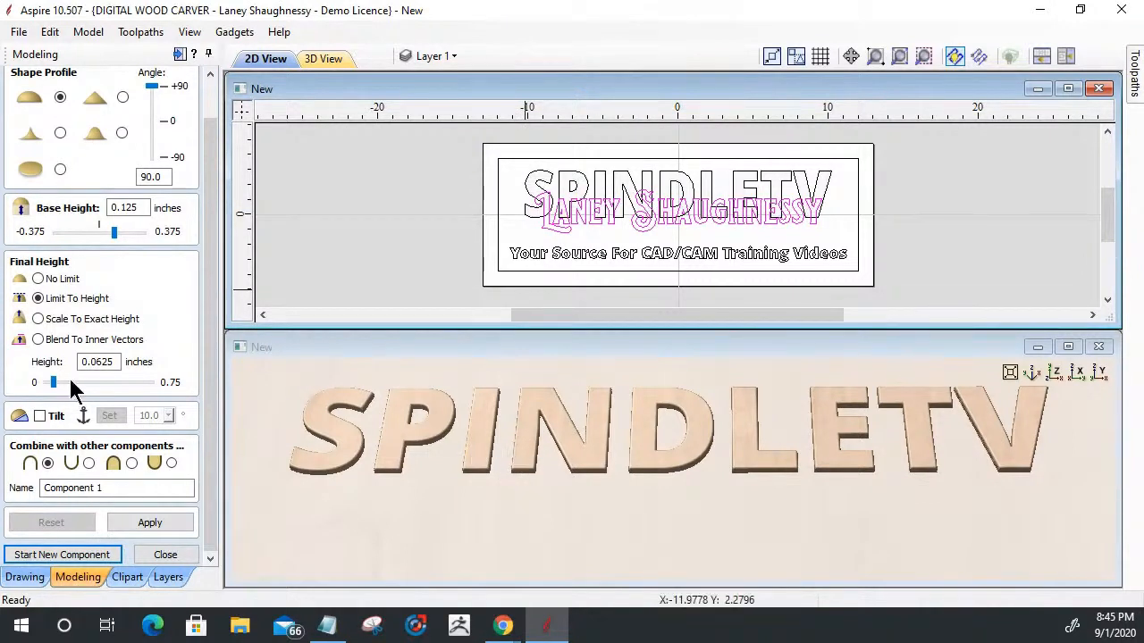
pyautogui.moveTo(116, 362); pyautogui.dragTo(91, 361)
pyautogui.write('125')
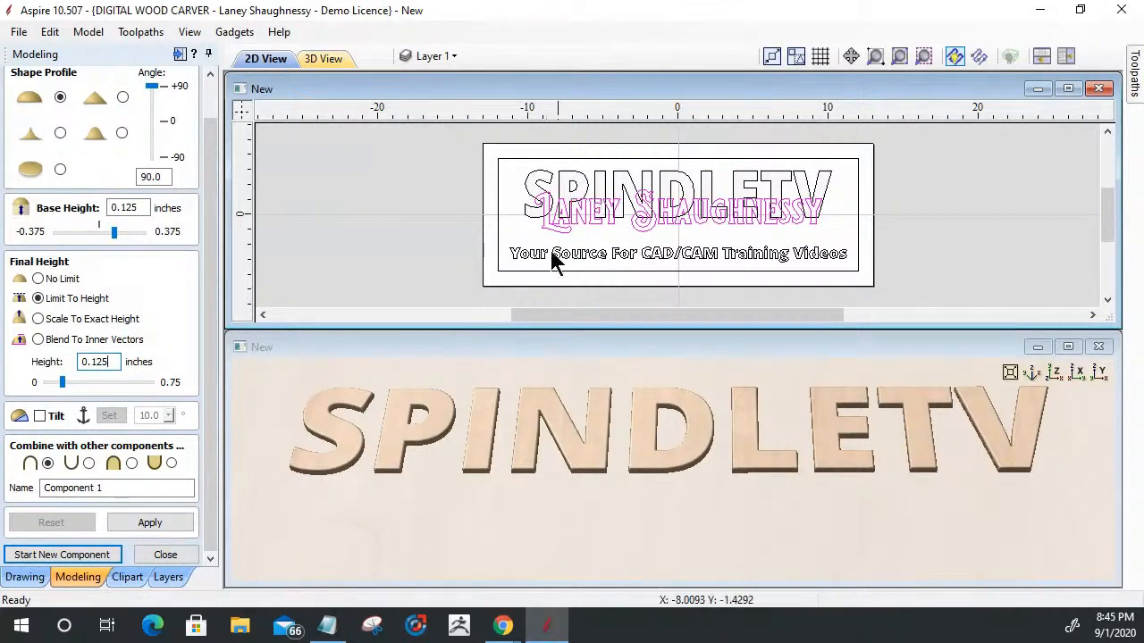
pyautogui.click(130, 462)
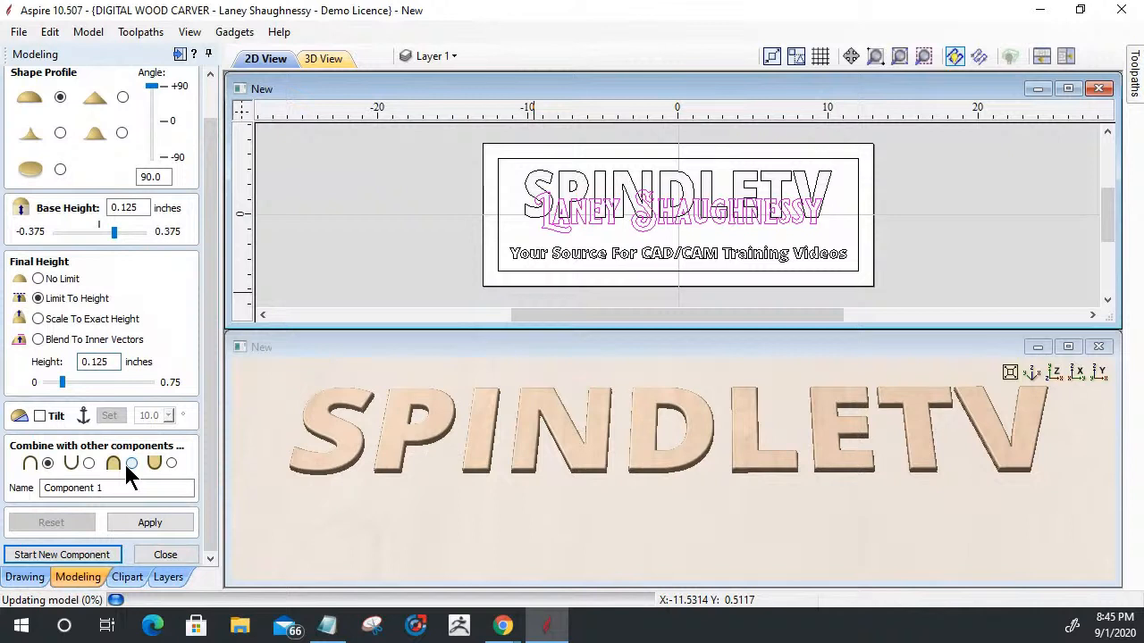
# - Name the new component Top Text, apply the shape and inspect how the name overlaps the SPINDLETV letters
pyautogui.moveTo(112, 488); pyautogui.dragTo(13, 489)
pyautogui.write('Top Text')
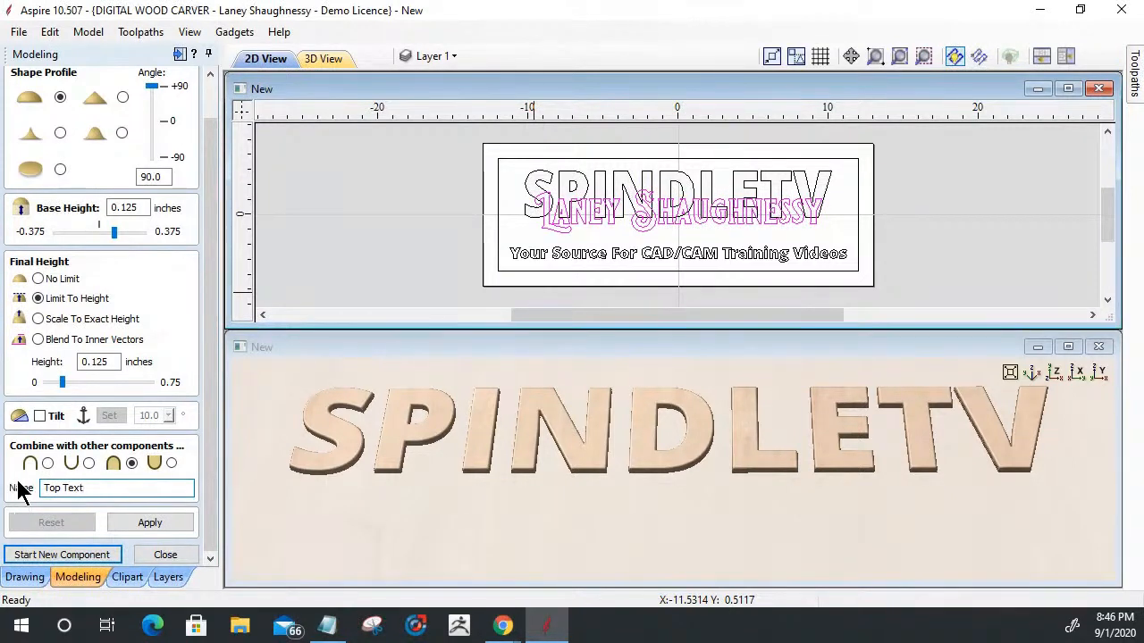
pyautogui.click(151, 523)
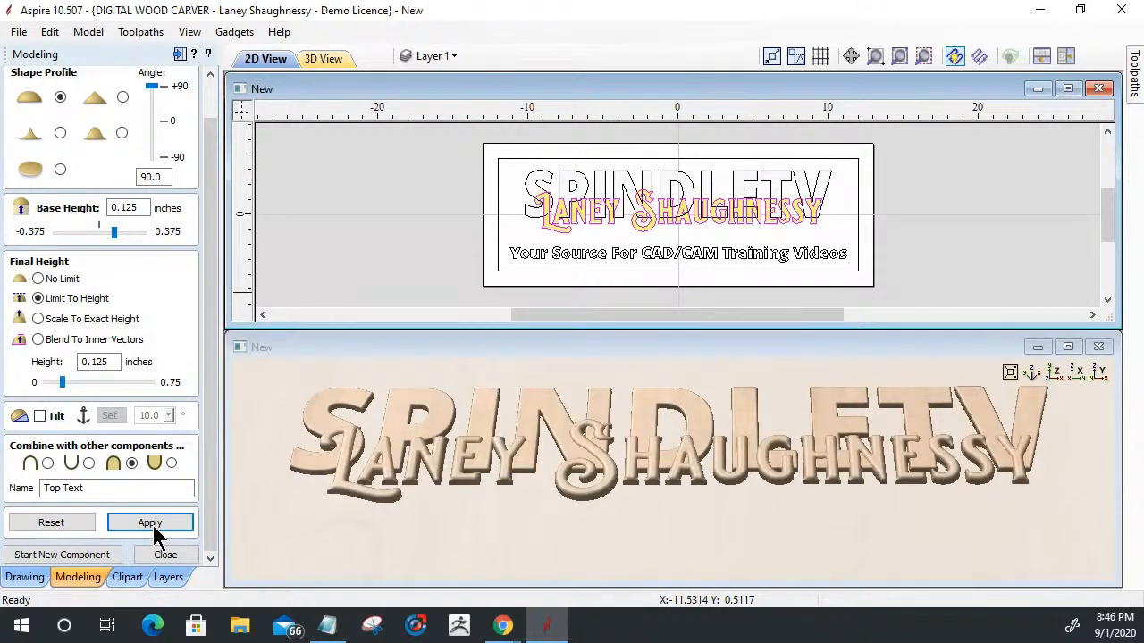
pyautogui.moveTo(555, 506); pyautogui.dragTo(540, 488)
pyautogui.scroll(3, 541, 492)
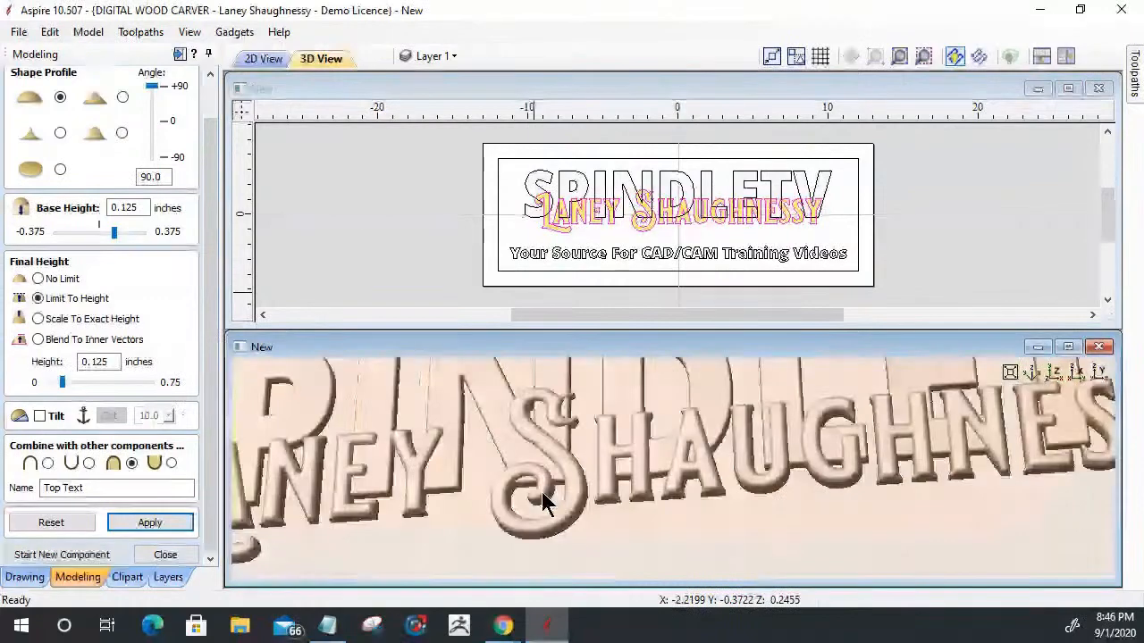
pyautogui.scroll(2, 429, 523)
pyautogui.moveTo(429, 523); pyautogui.dragTo(533, 478)
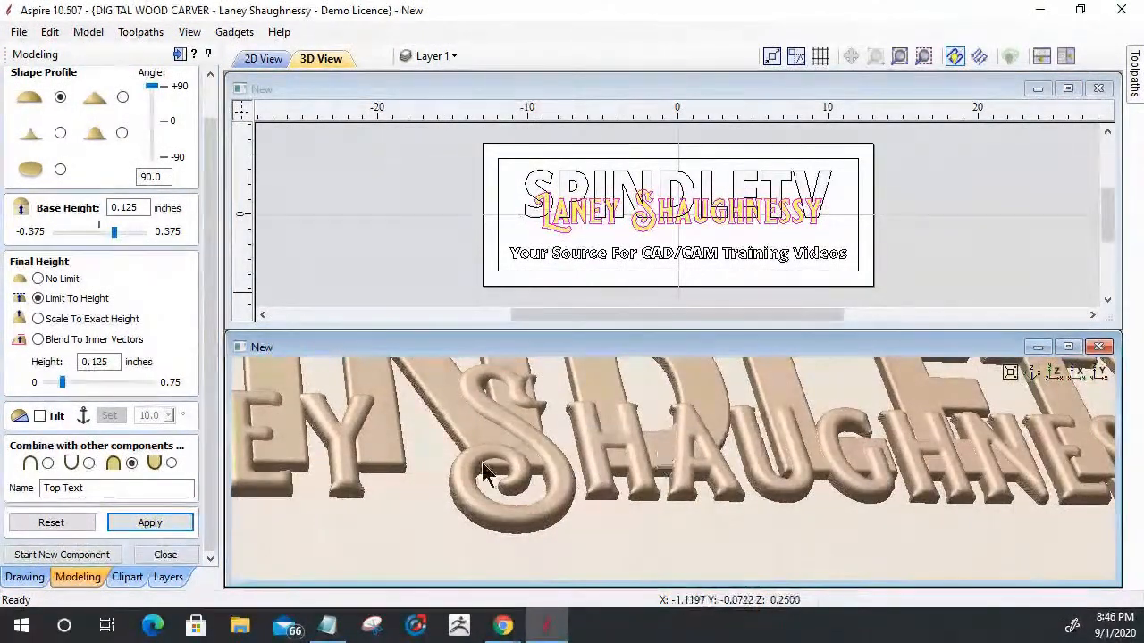
# - Set the Top Text component's limited final height to 0.1875 inches and apply it
pyautogui.moveTo(93, 362); pyautogui.dragTo(145, 365)
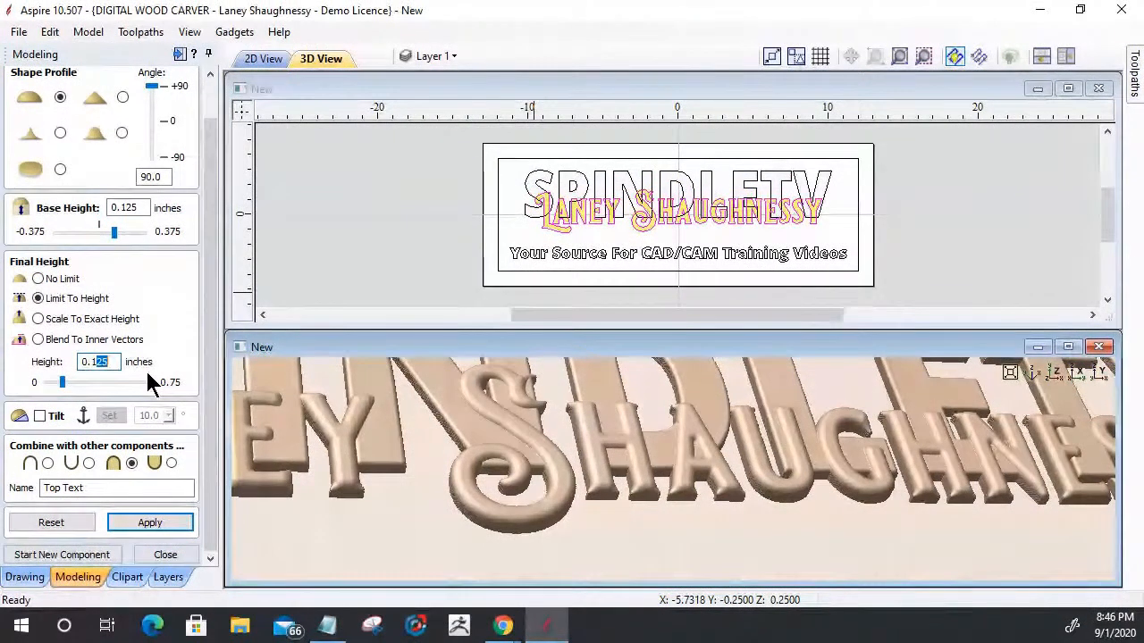
pyautogui.write('5')
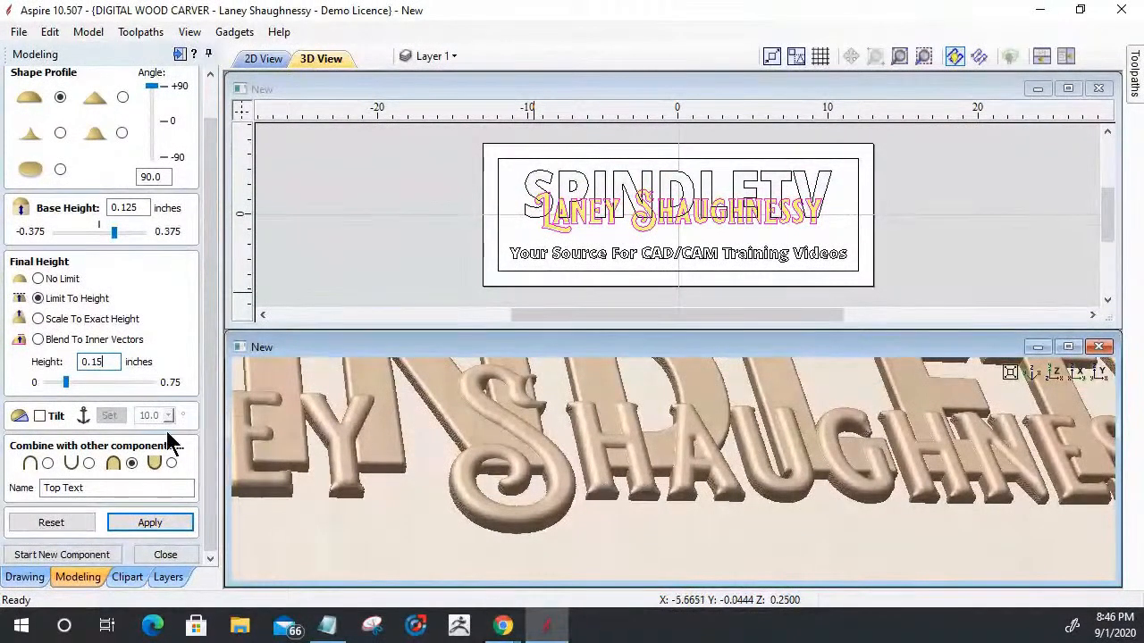
pyautogui.moveTo(91, 362); pyautogui.dragTo(128, 374)
pyautogui.write('1875')
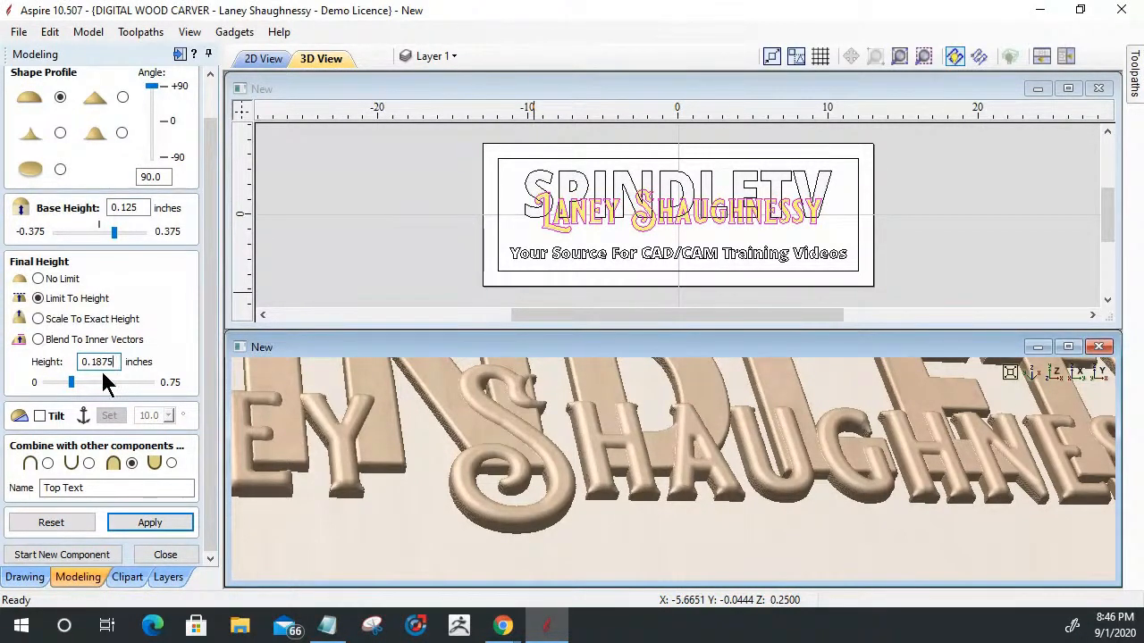
pyautogui.click(146, 525)
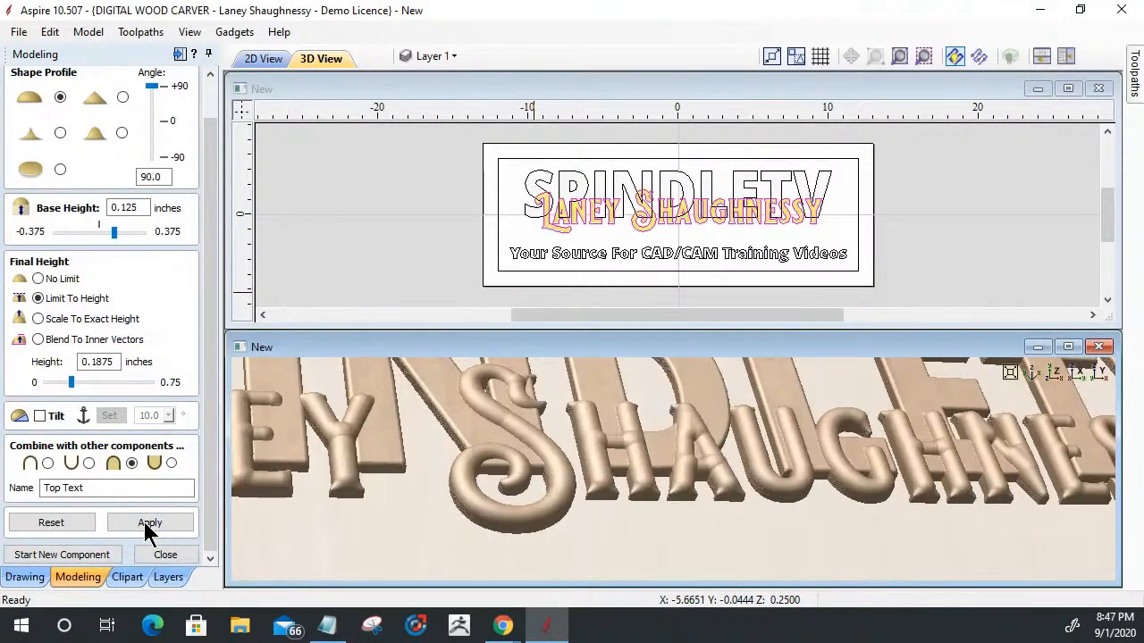
# - Reduce the Top Text component's limited final height to 0.02 inches and apply it
pyautogui.doubleClick(89, 361)
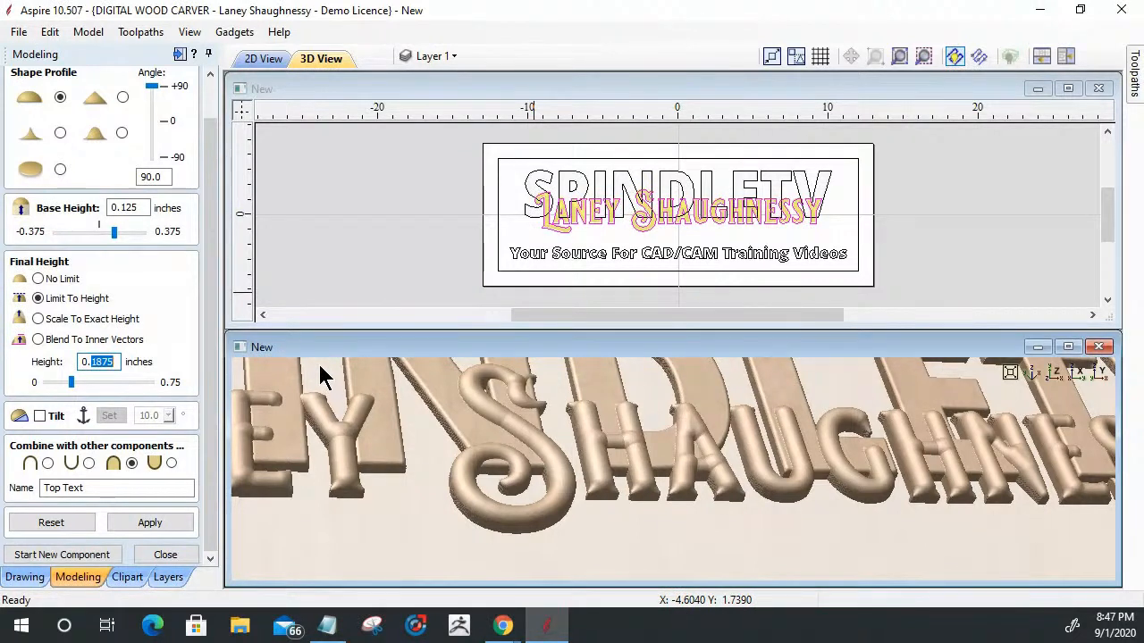
pyautogui.write('0.')
pyautogui.press('BackSpace')
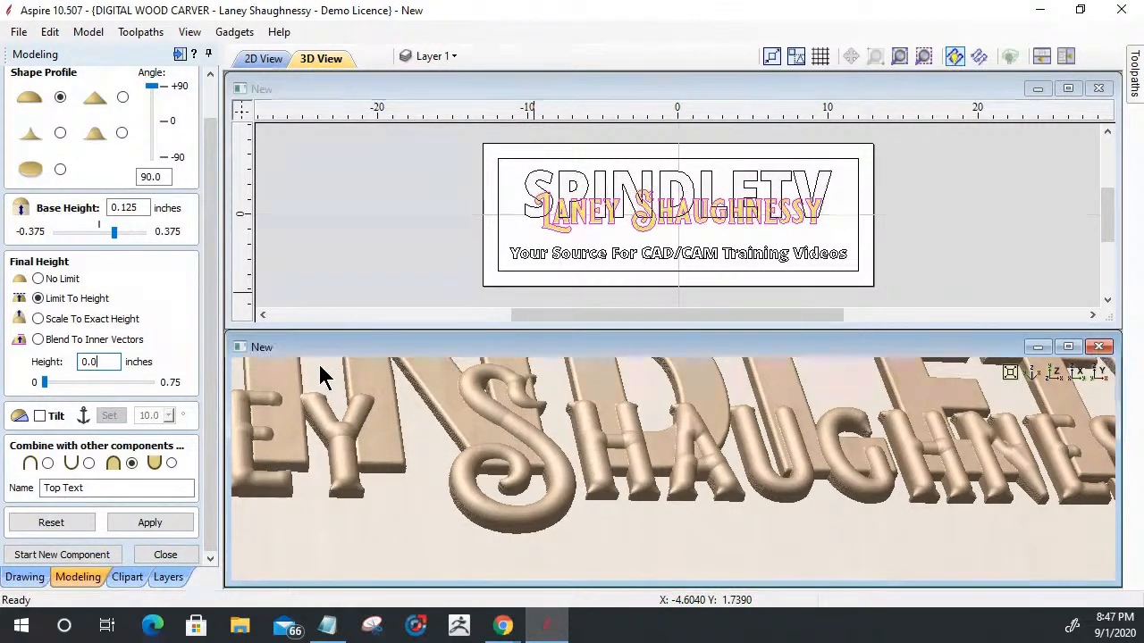
pyautogui.write('2')
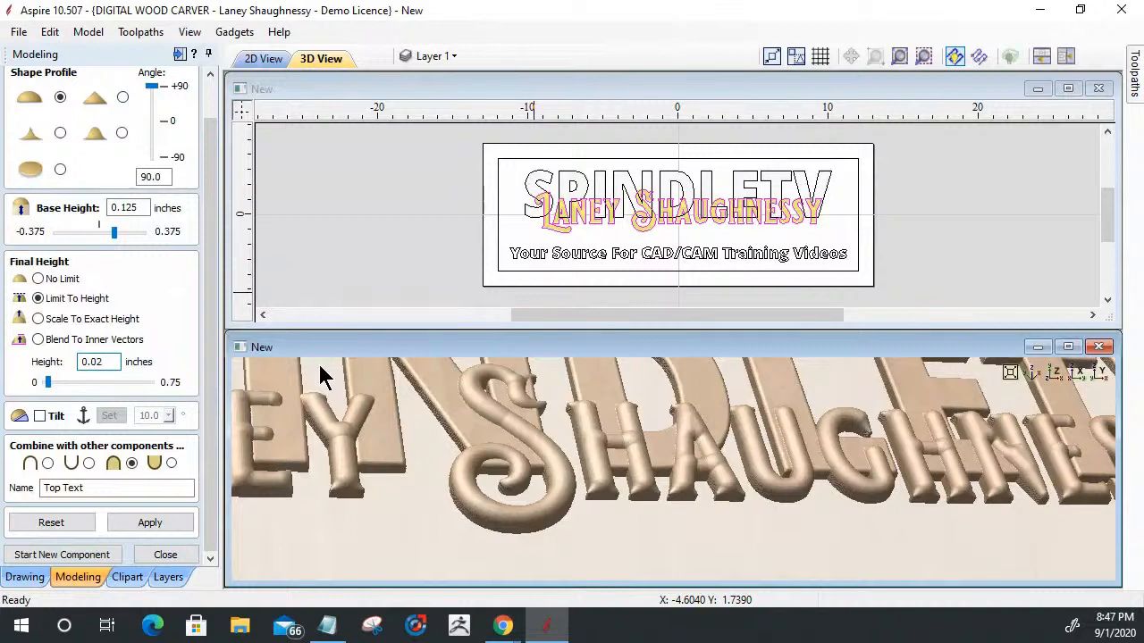
pyautogui.click(153, 523)
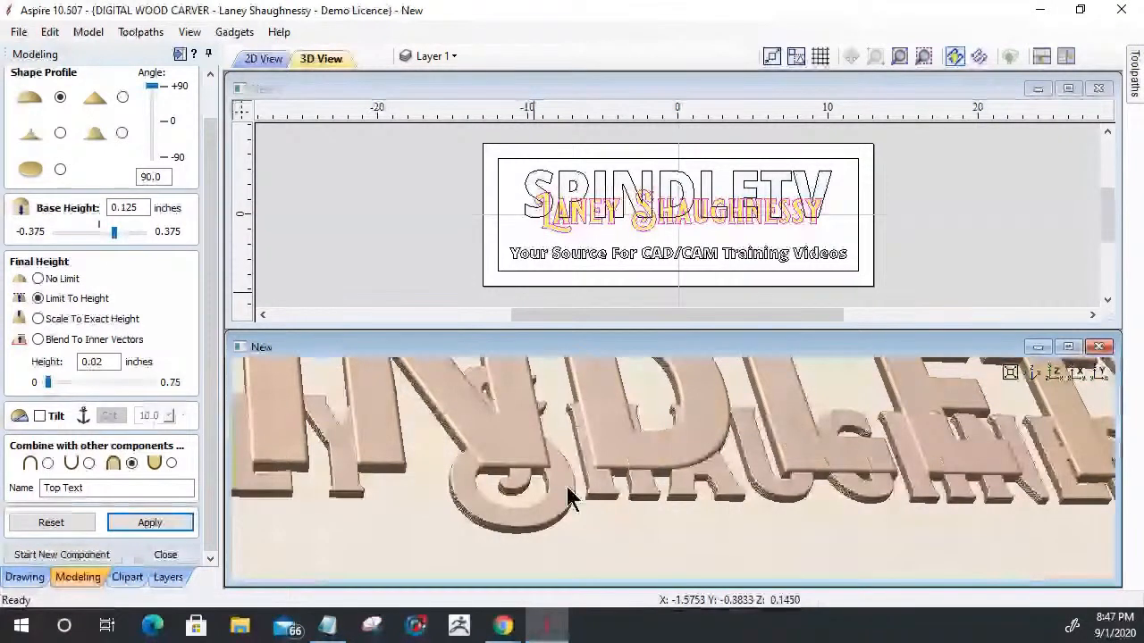
# - Set the Top Text component's base height to 0.1875 inches and apply it
pyautogui.doubleClick(126, 206)
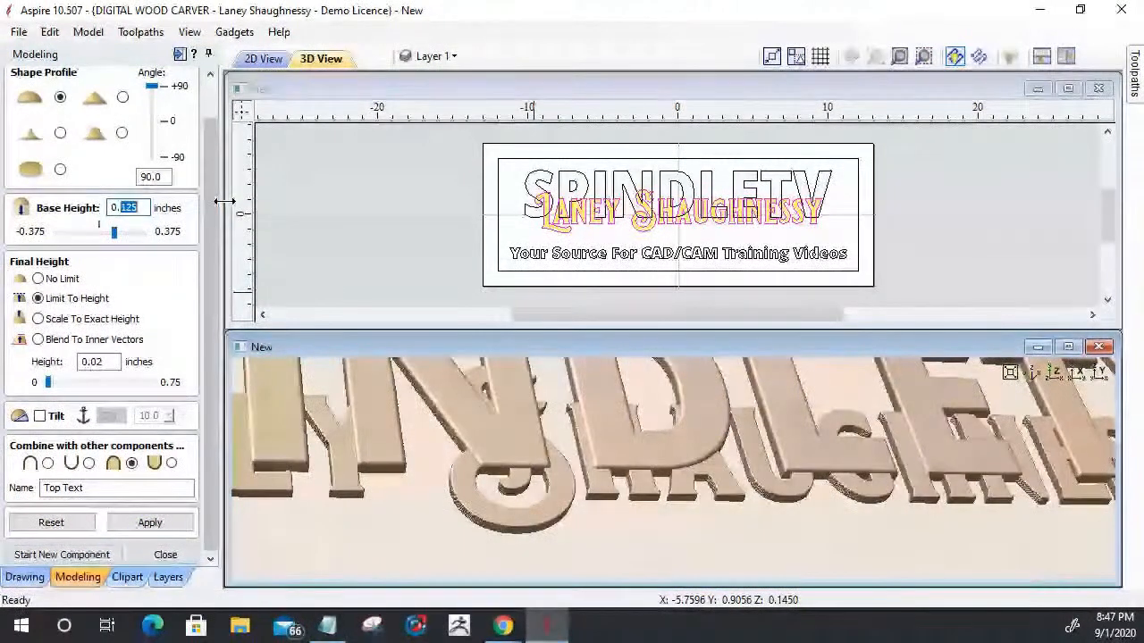
pyautogui.write('1')
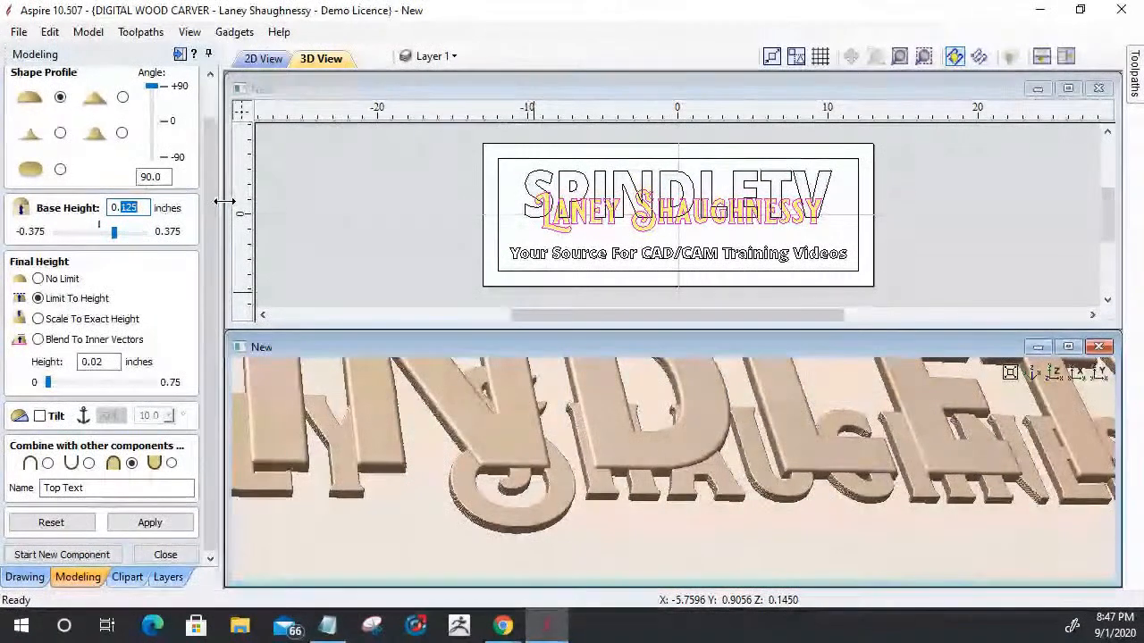
pyautogui.write('875')
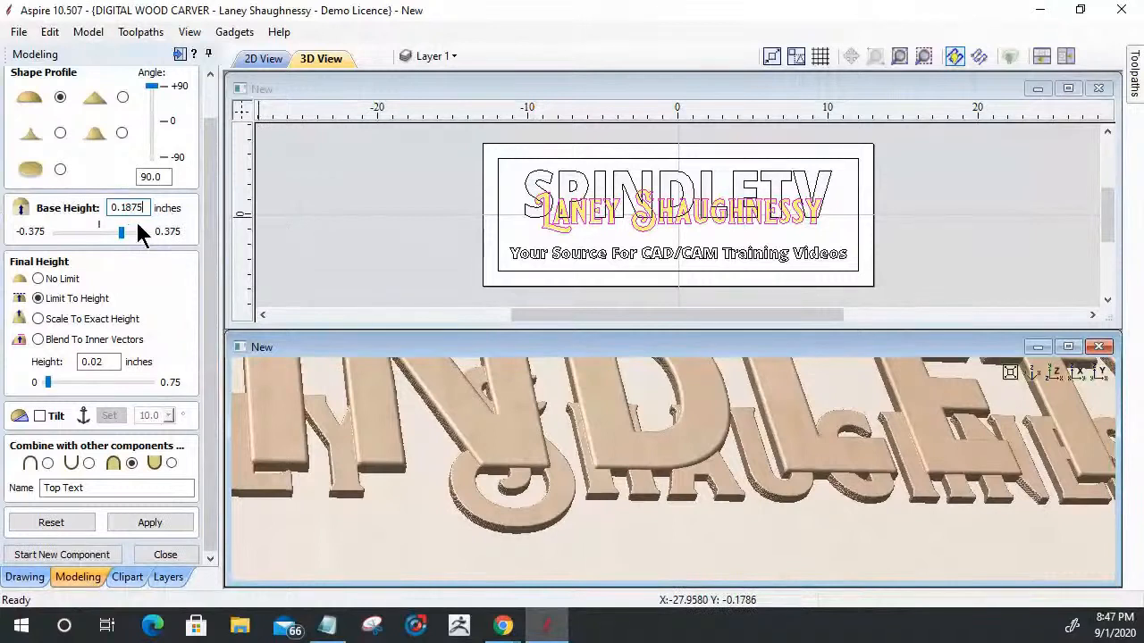
pyautogui.click(169, 526)
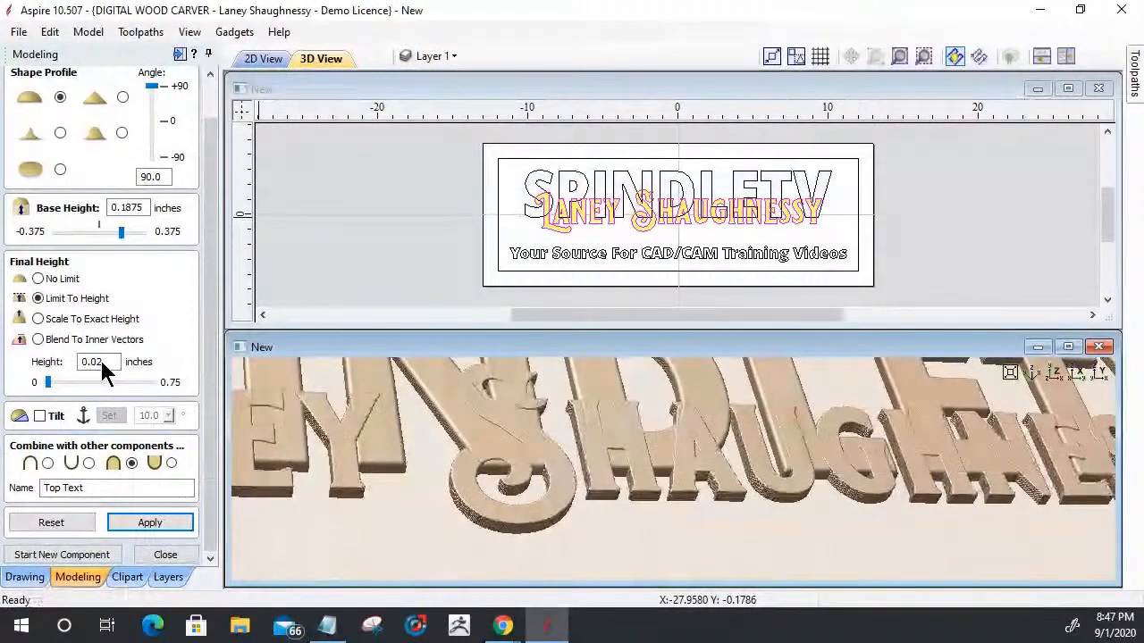
# - Set the Top Text component's limited final height to 0.03125 inches and apply it
pyautogui.moveTo(104, 362); pyautogui.dragTo(96, 362)
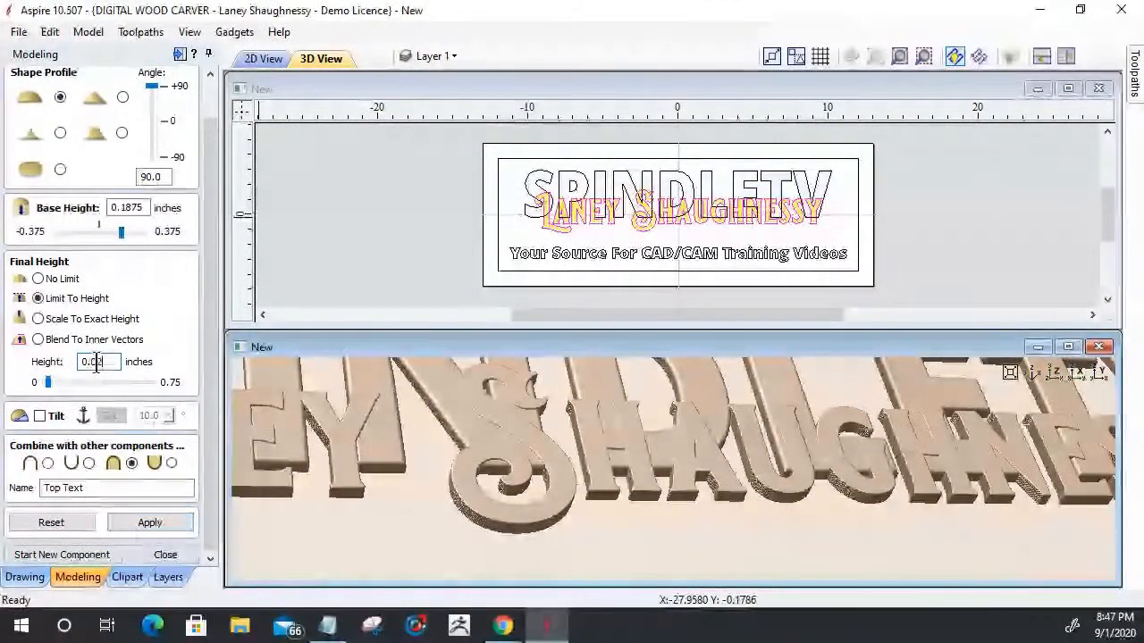
pyautogui.write('31')
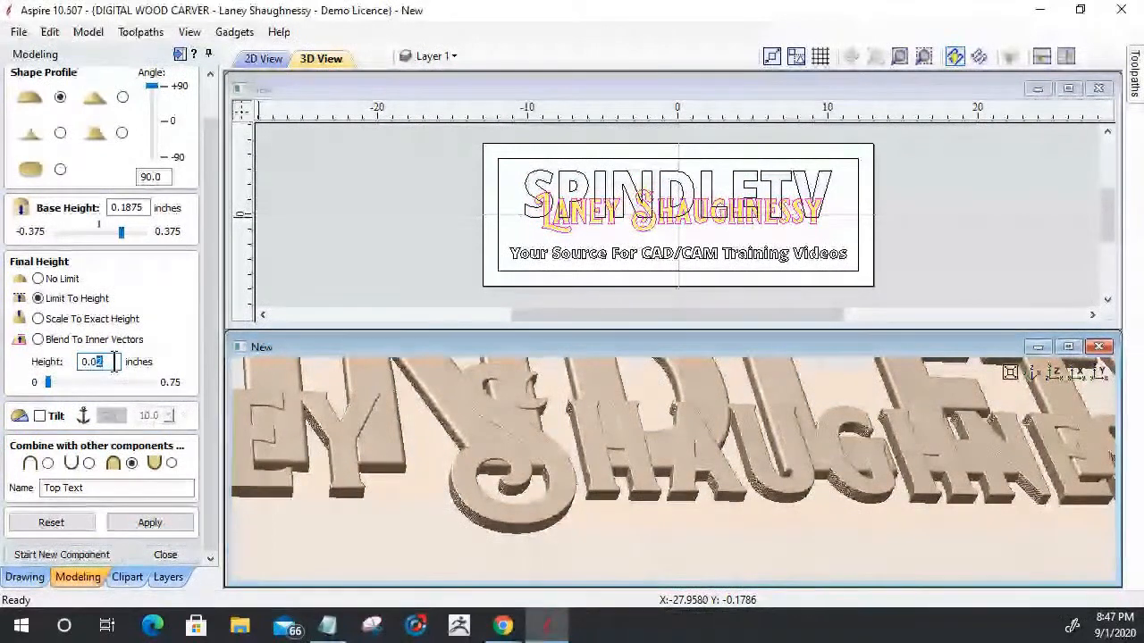
pyautogui.write('25')
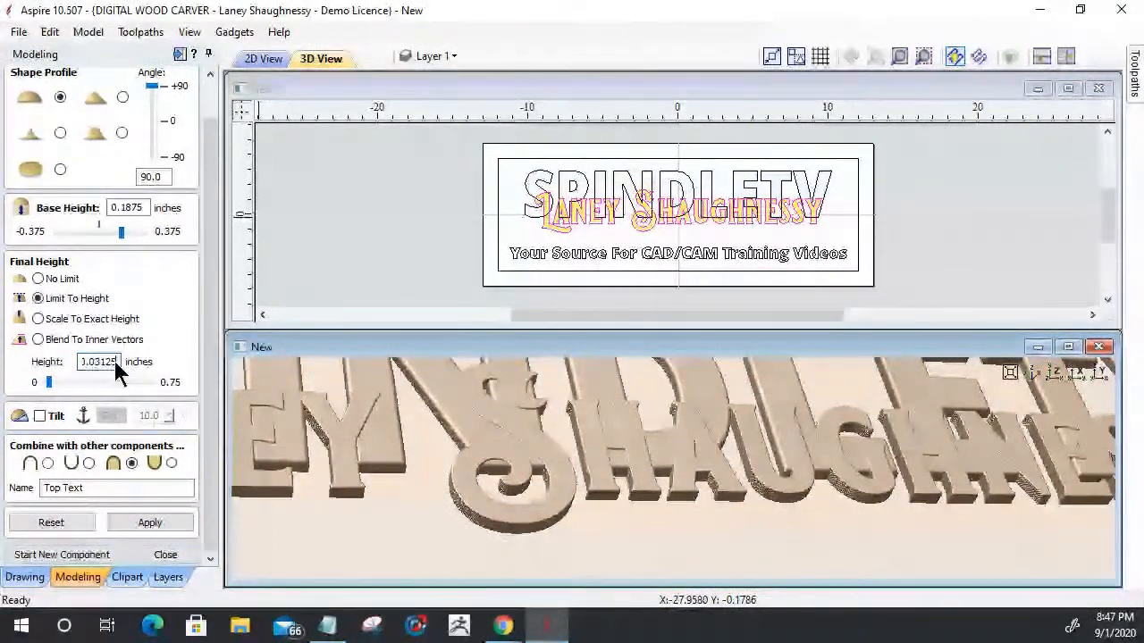
pyautogui.moveTo(101, 362); pyautogui.dragTo(167, 361)
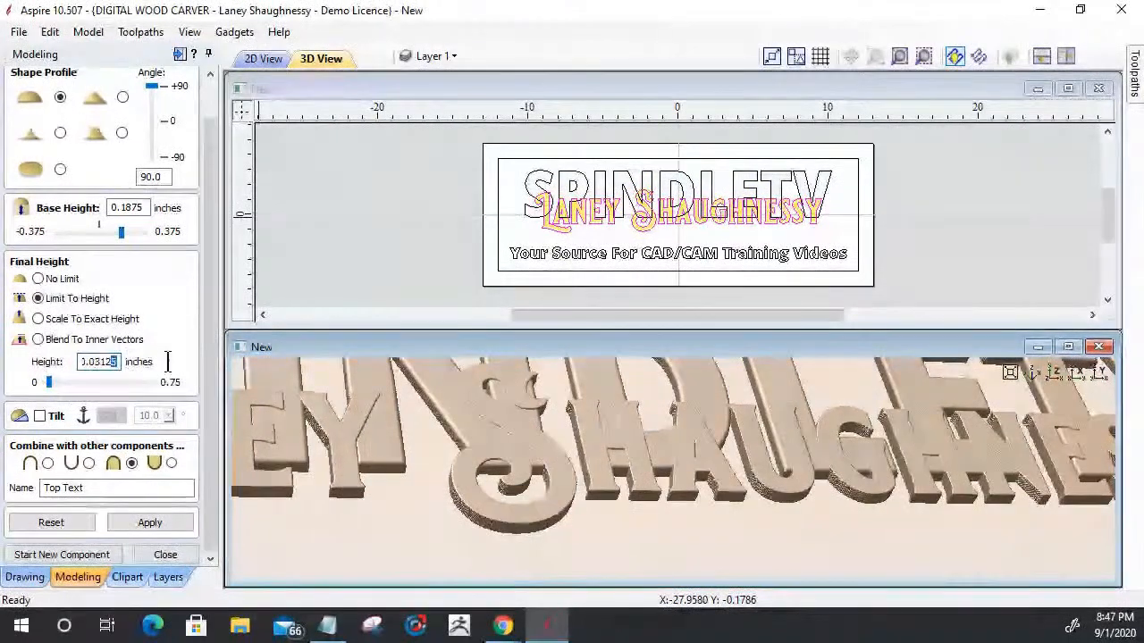
pyautogui.click(150, 523)
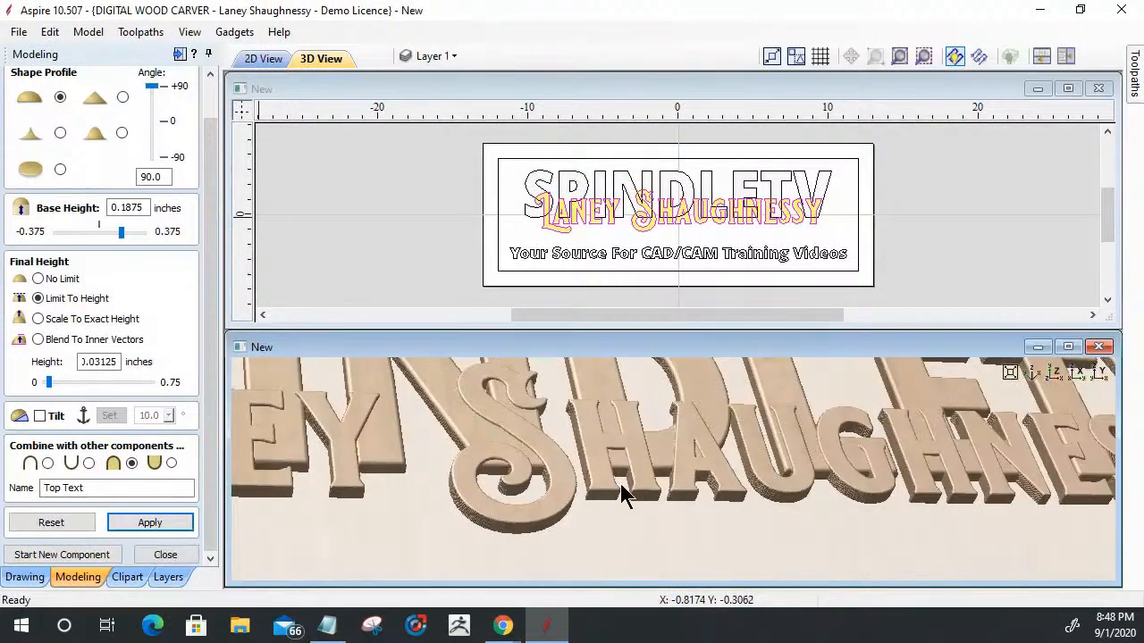
# - Set the Top Text component's base height to 0.25 inches and apply it
pyautogui.scroll(2, 623, 494)
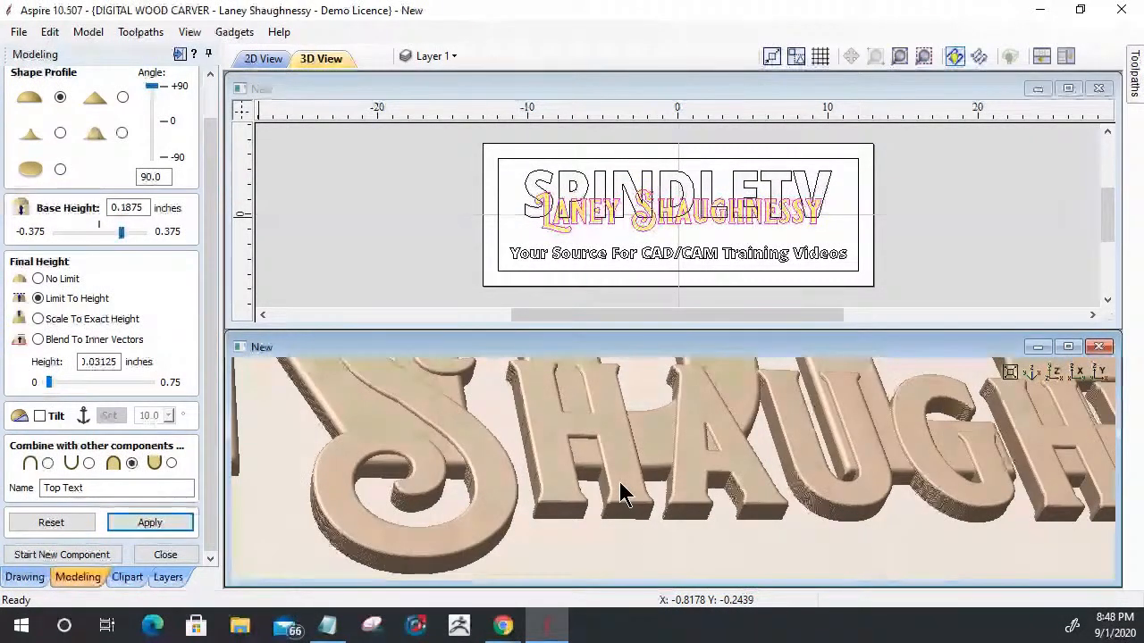
pyautogui.scroll(-2, 619, 487)
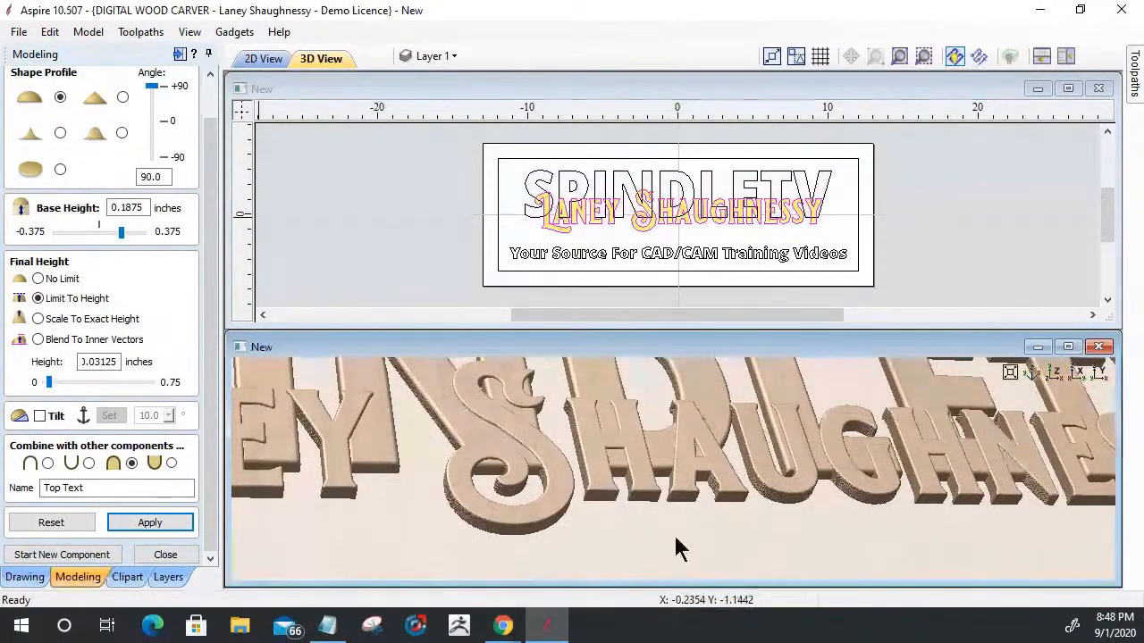
pyautogui.moveTo(763, 541); pyautogui.dragTo(671, 429)
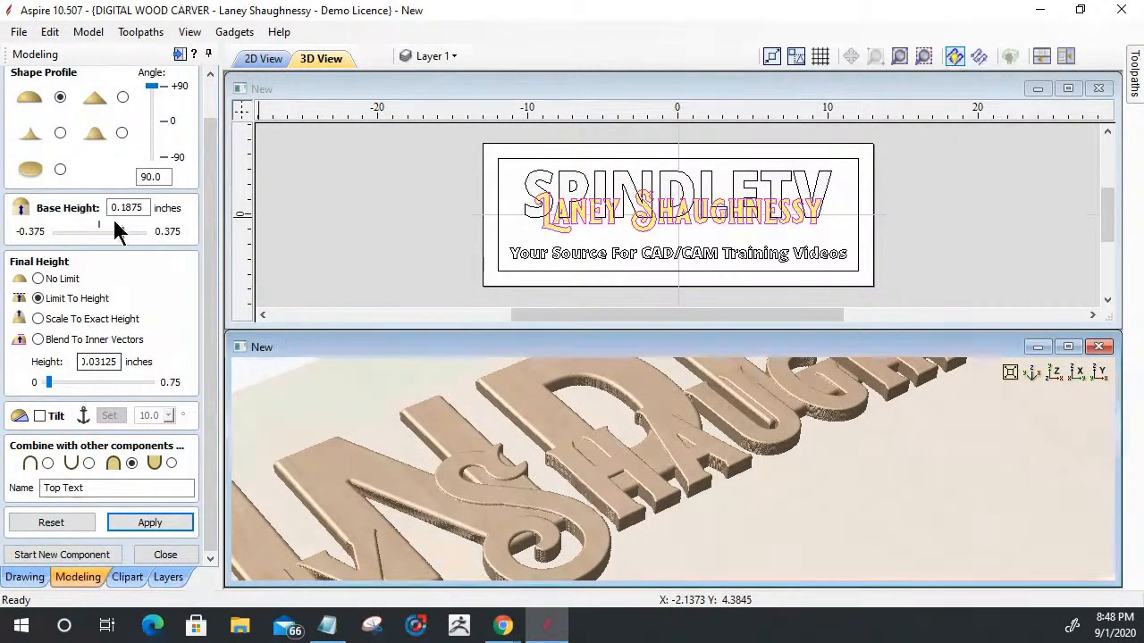
pyautogui.moveTo(116, 207); pyautogui.dragTo(148, 208)
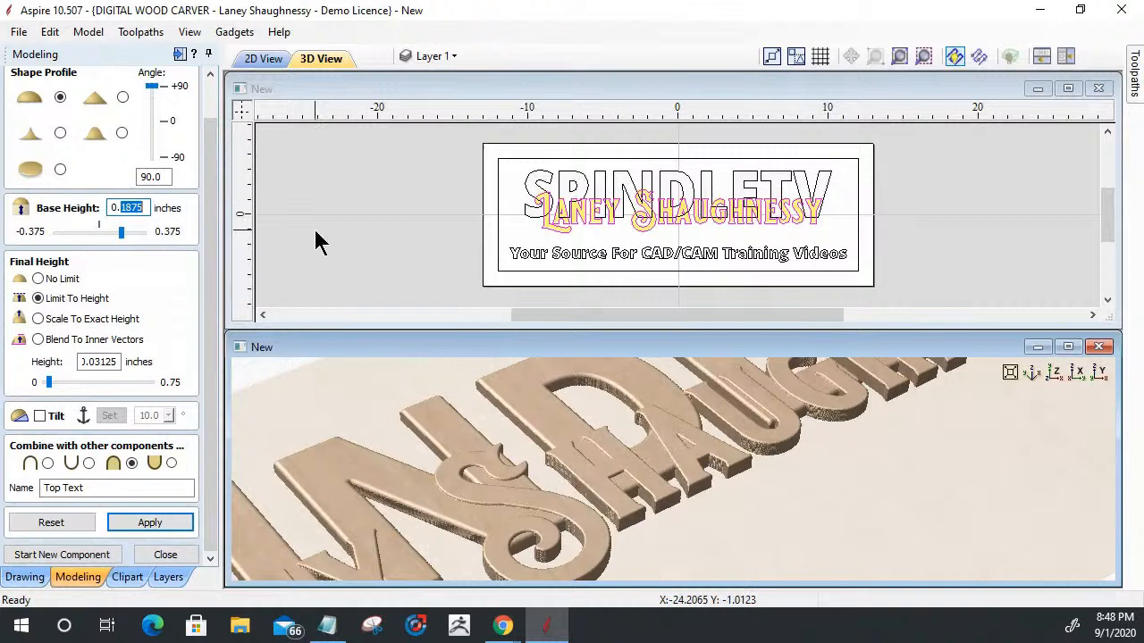
pyautogui.write('25')
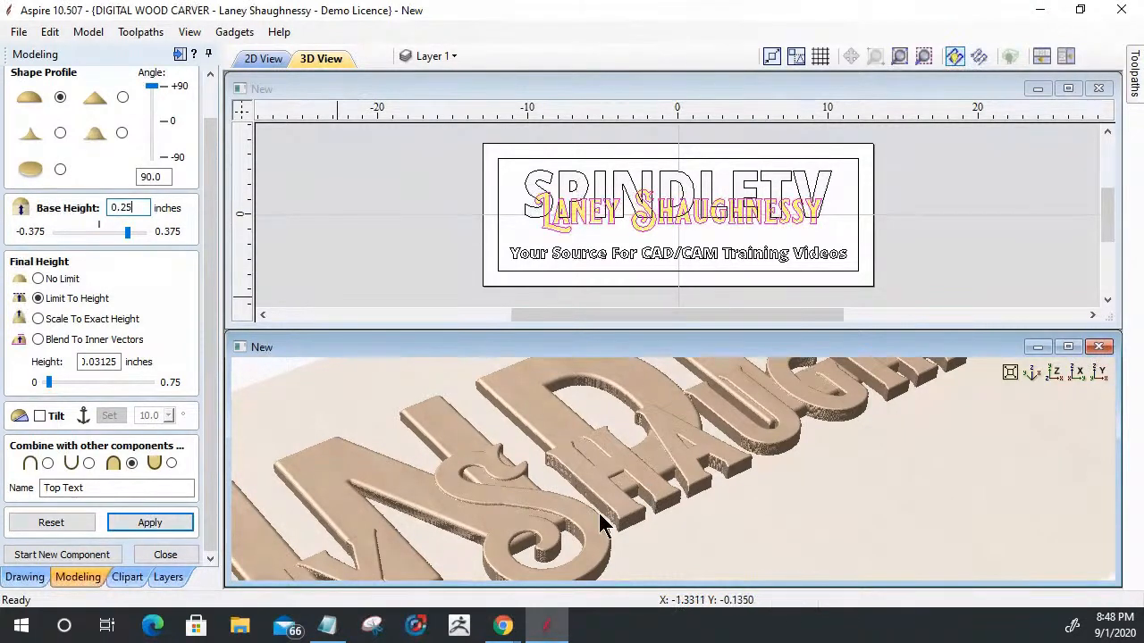
pyautogui.click(133, 517)
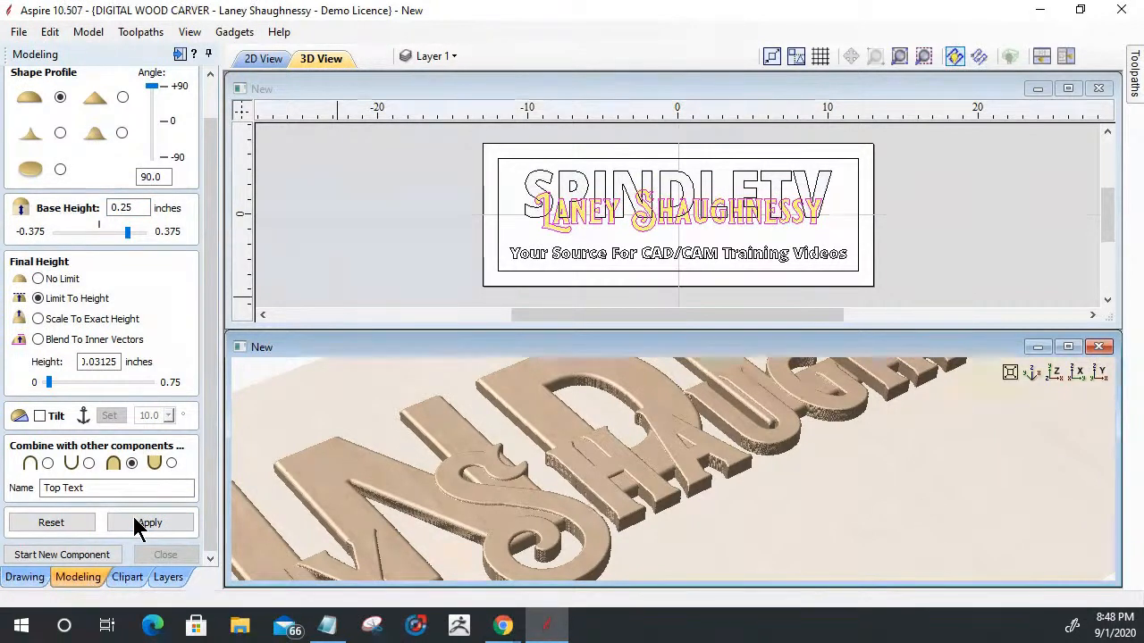
pyautogui.click(134, 518)
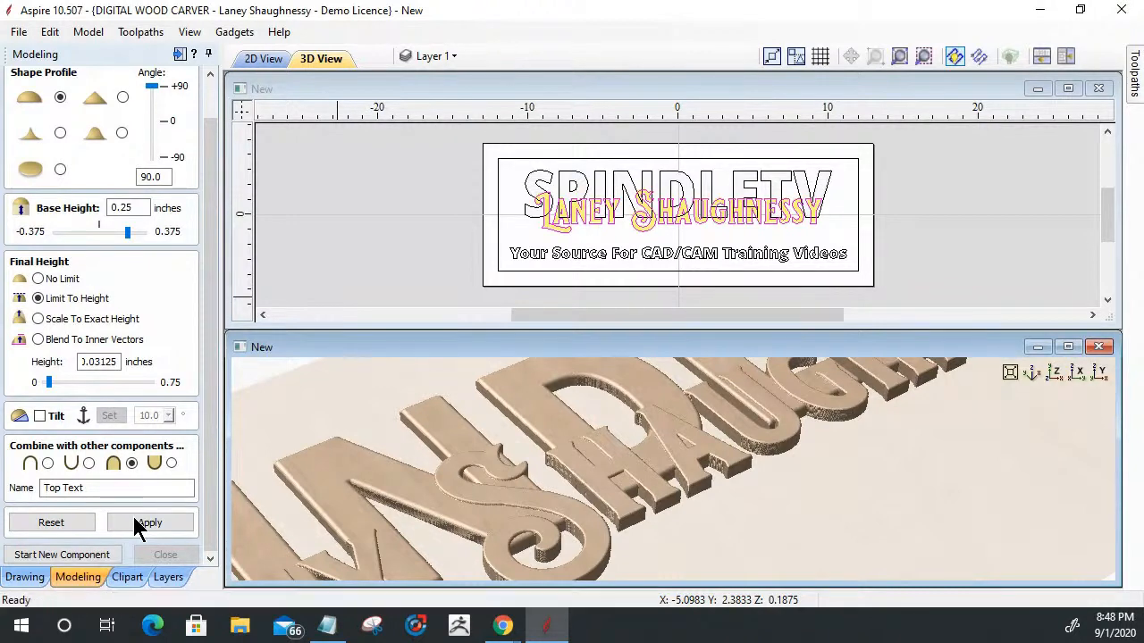
pyautogui.moveTo(492, 523); pyautogui.dragTo(683, 502)
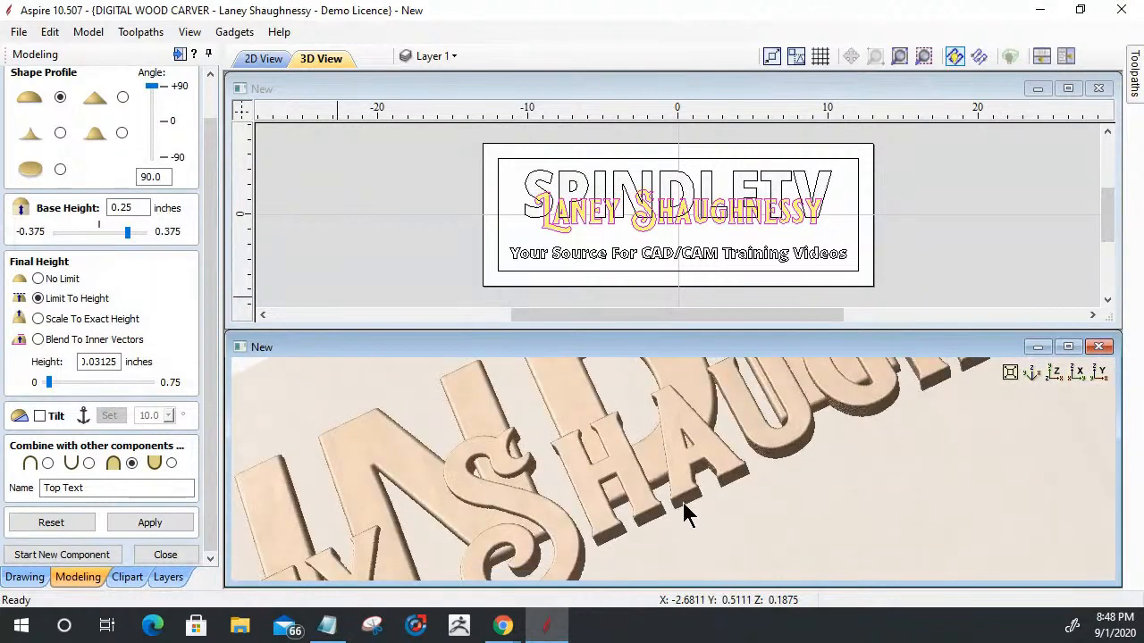
pyautogui.click(1048, 369)
pyautogui.scroll(3, 637, 483)
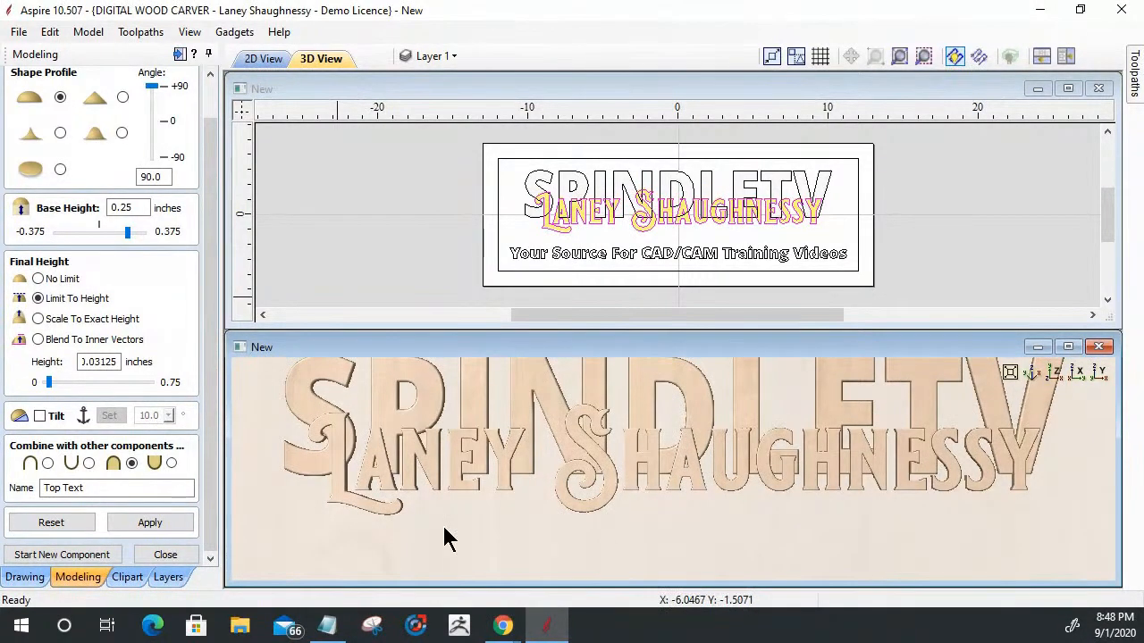
pyautogui.moveTo(471, 534); pyautogui.dragTo(642, 498)
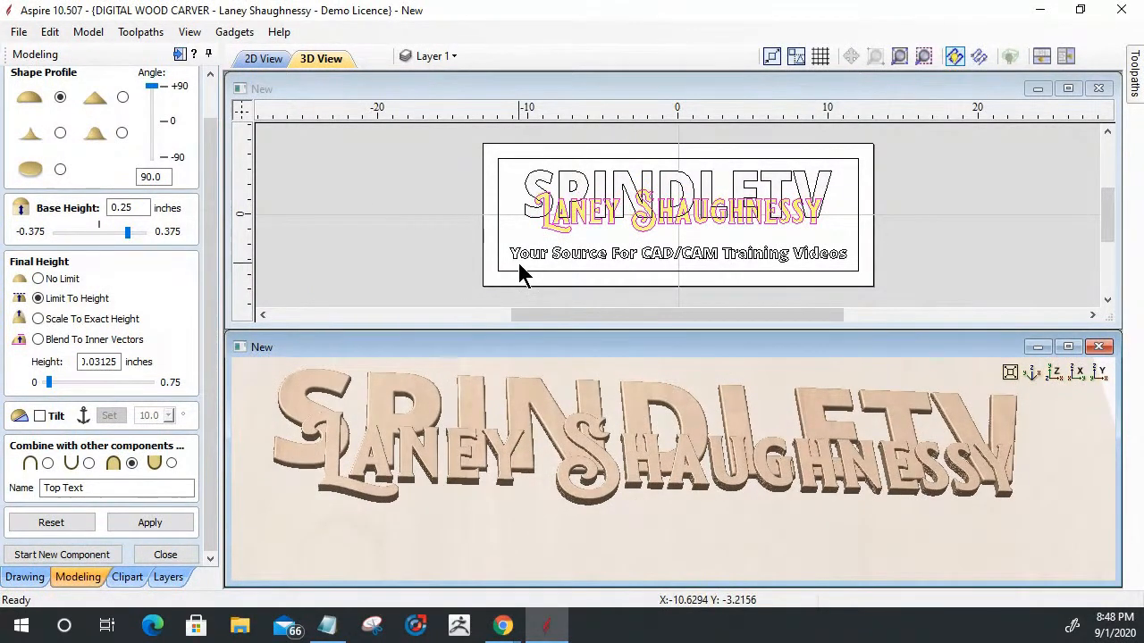
# - Start a new component from the tagline text with a base height of 0.125 inches
pyautogui.click(67, 553)
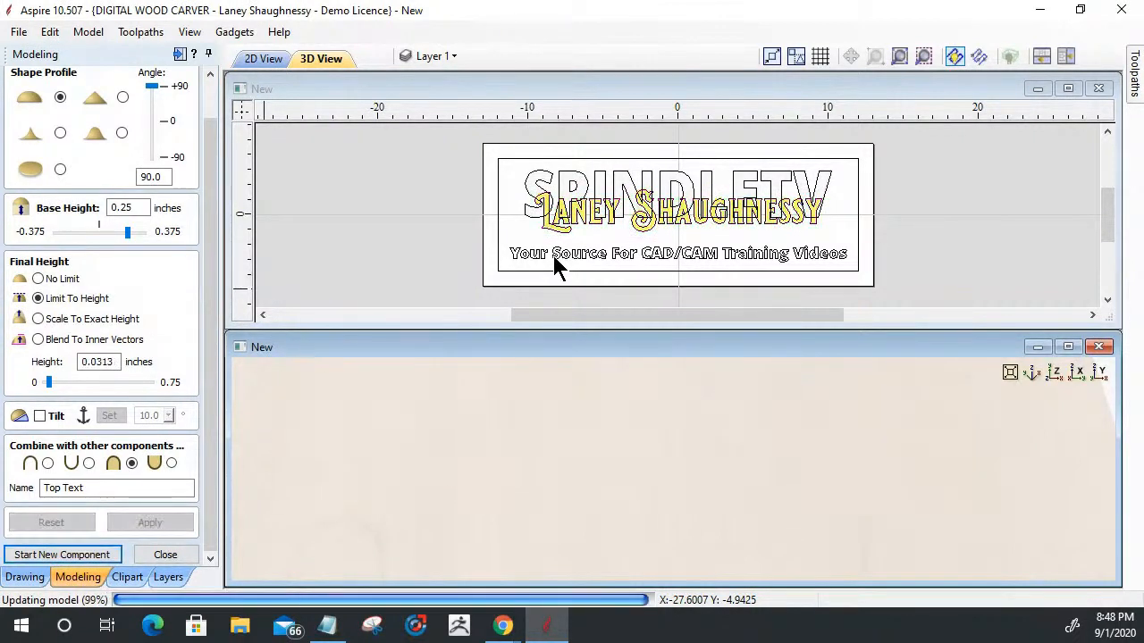
pyautogui.click(556, 258)
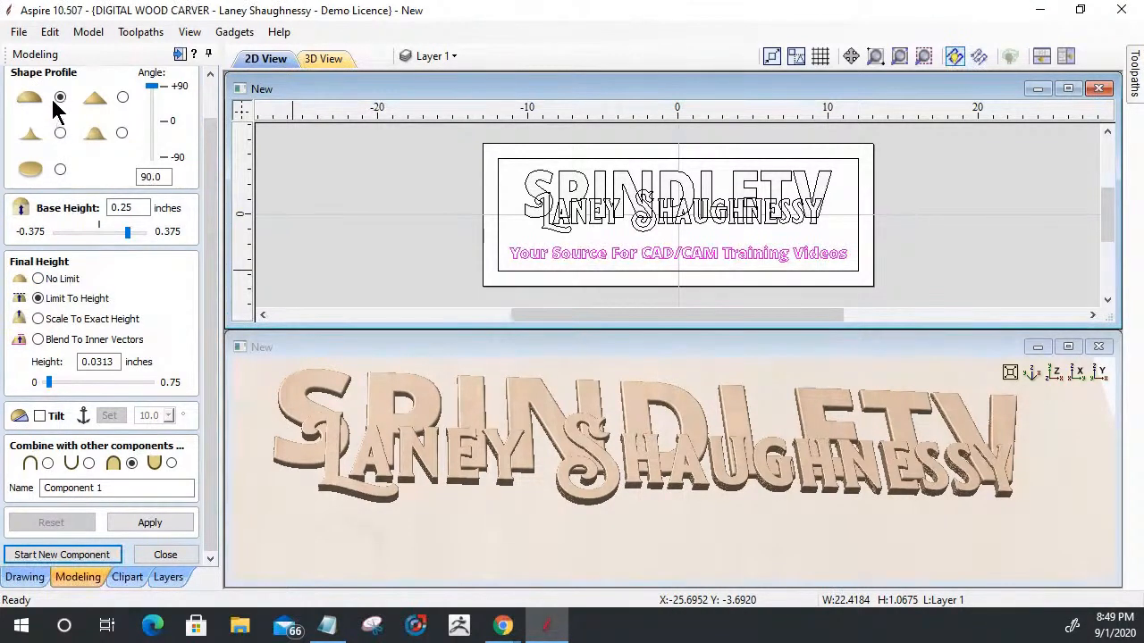
pyautogui.doubleClick(119, 207)
pyautogui.write('0.125')
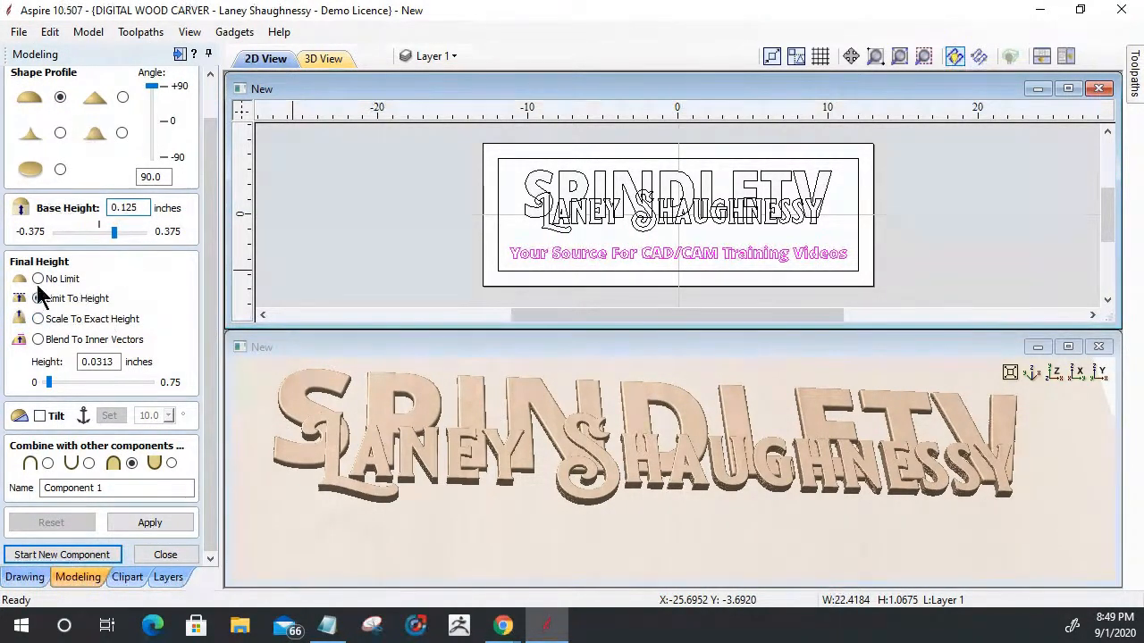
pyautogui.moveTo(89, 362); pyautogui.dragTo(114, 361)
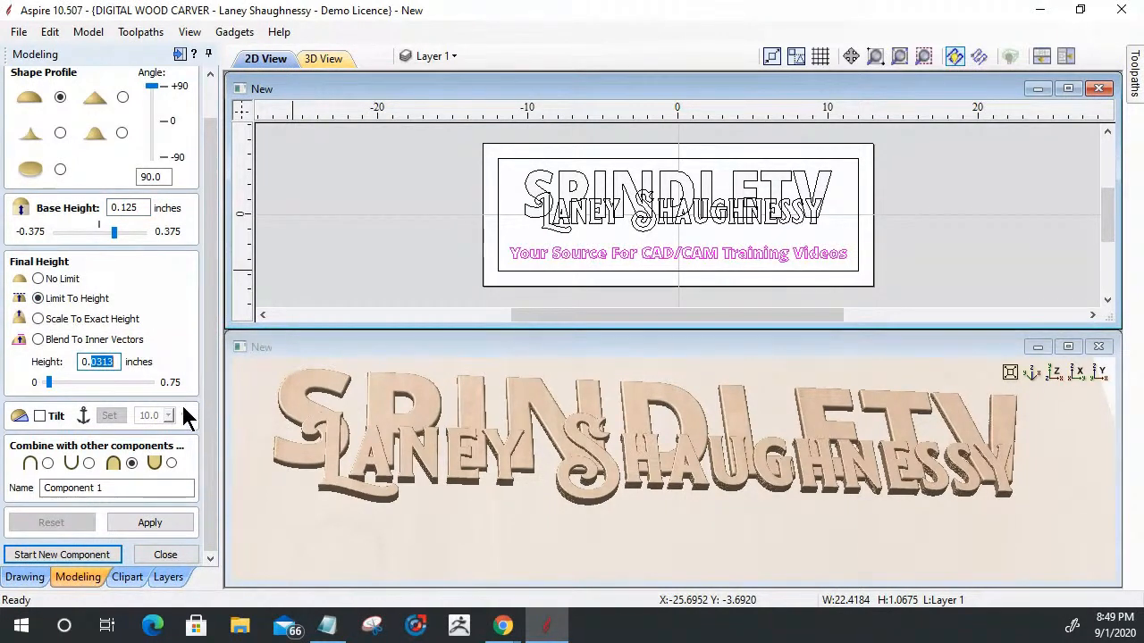
# - Set the tagline component to Add, name it Lower Third, and apply it to the model
pyautogui.click(49, 487)
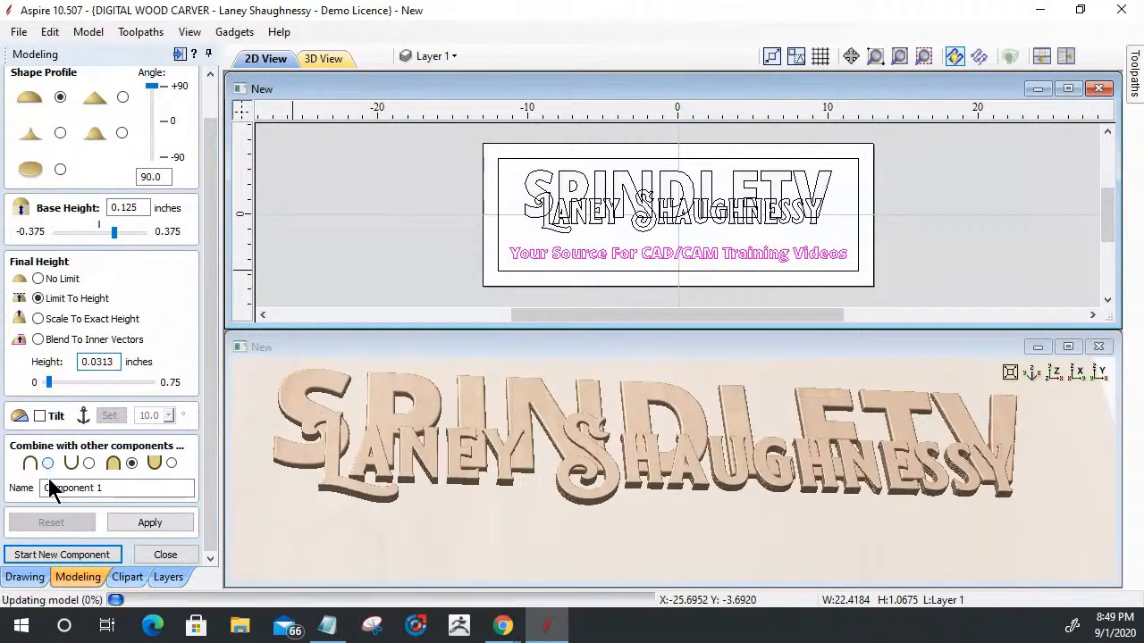
pyautogui.click(48, 463)
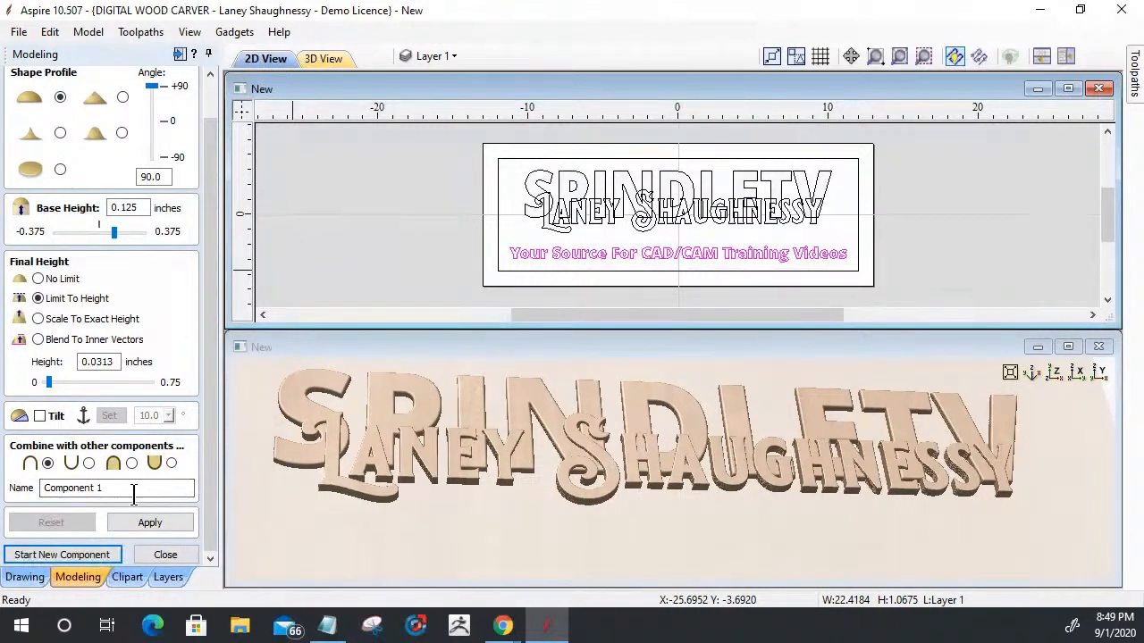
pyautogui.moveTo(134, 494); pyautogui.dragTo(4, 482)
pyautogui.write('Low')
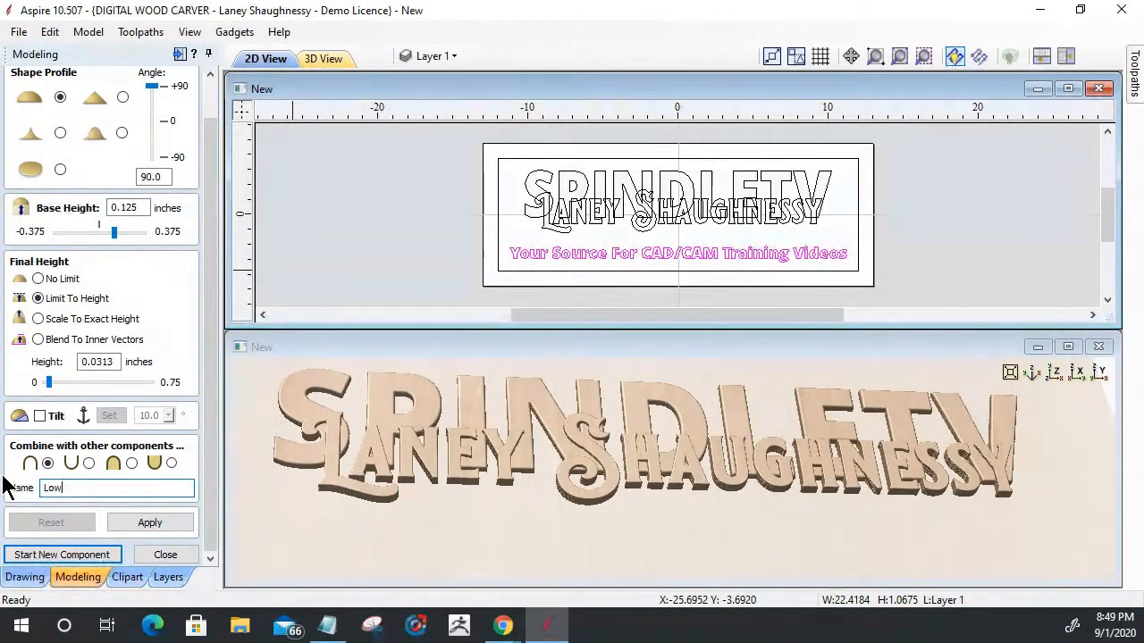
pyautogui.write('er Third')
pyautogui.click(125, 525)
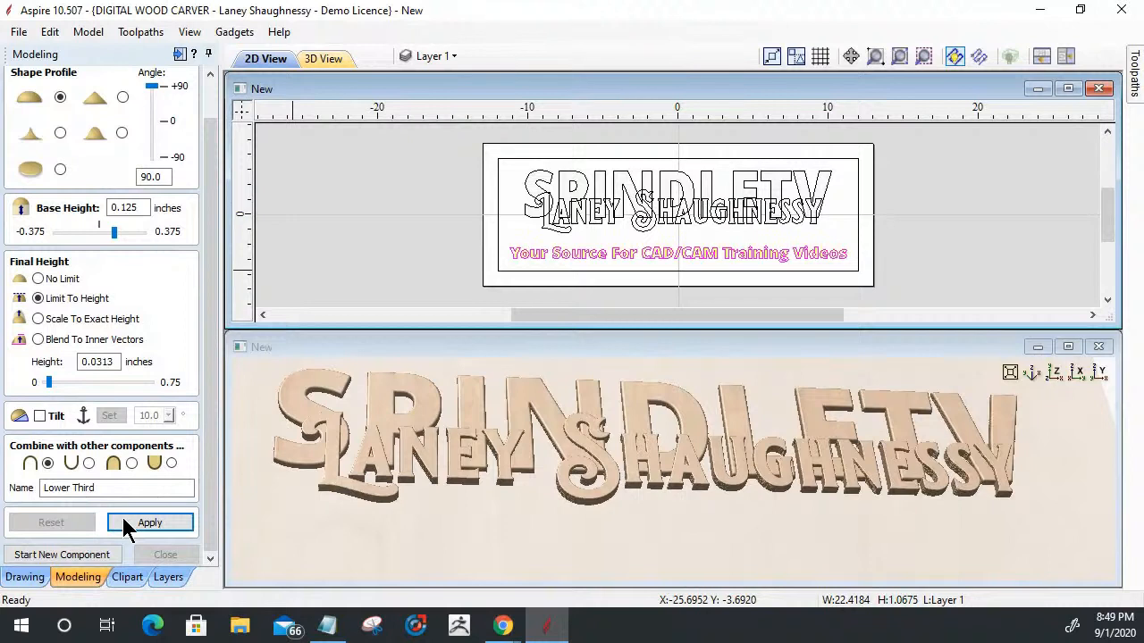
pyautogui.click(480, 518)
pyautogui.moveTo(547, 518); pyautogui.dragTo(428, 536)
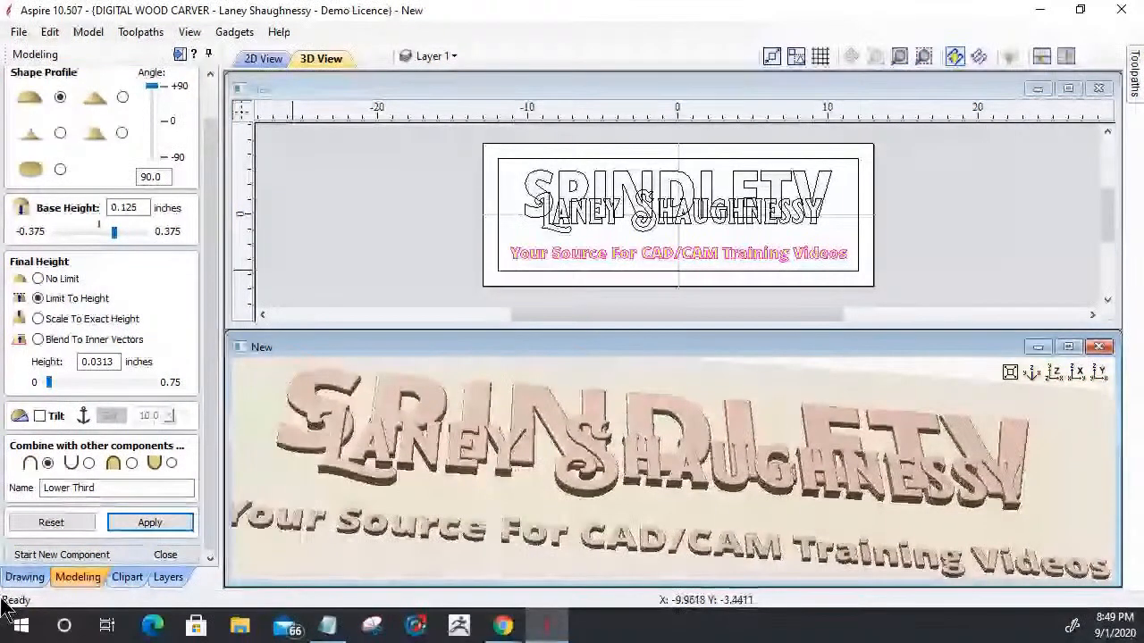
pyautogui.click(161, 555)
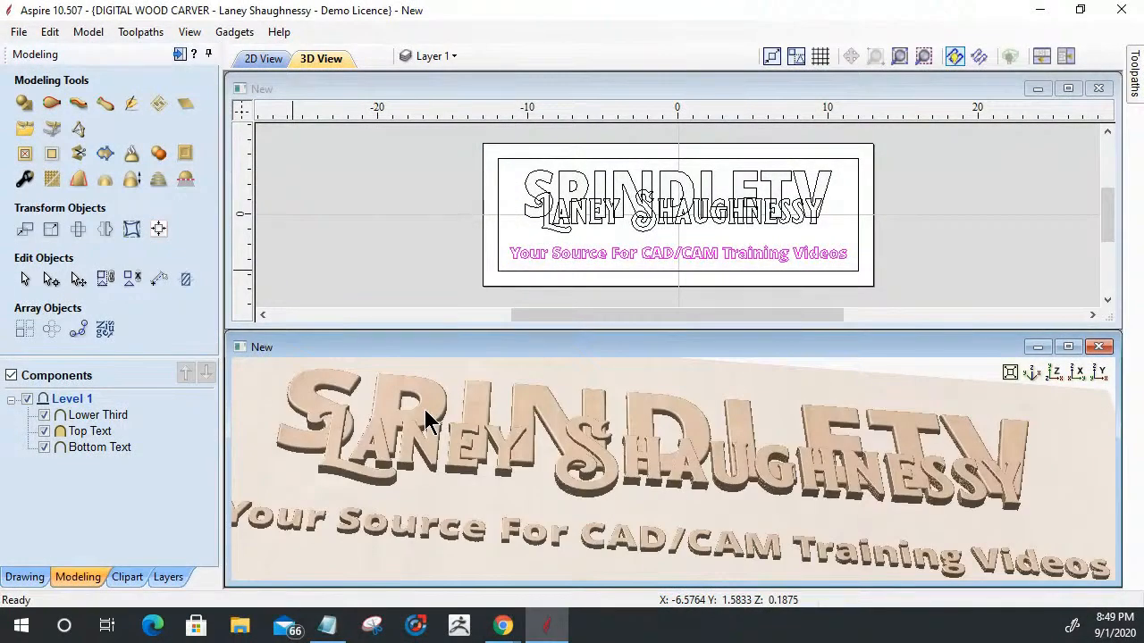
# - Add a 22-degree draft to the model with the Lower Third, Top Text and Bottom Text components selected
pyautogui.scroll(5, 702, 494)
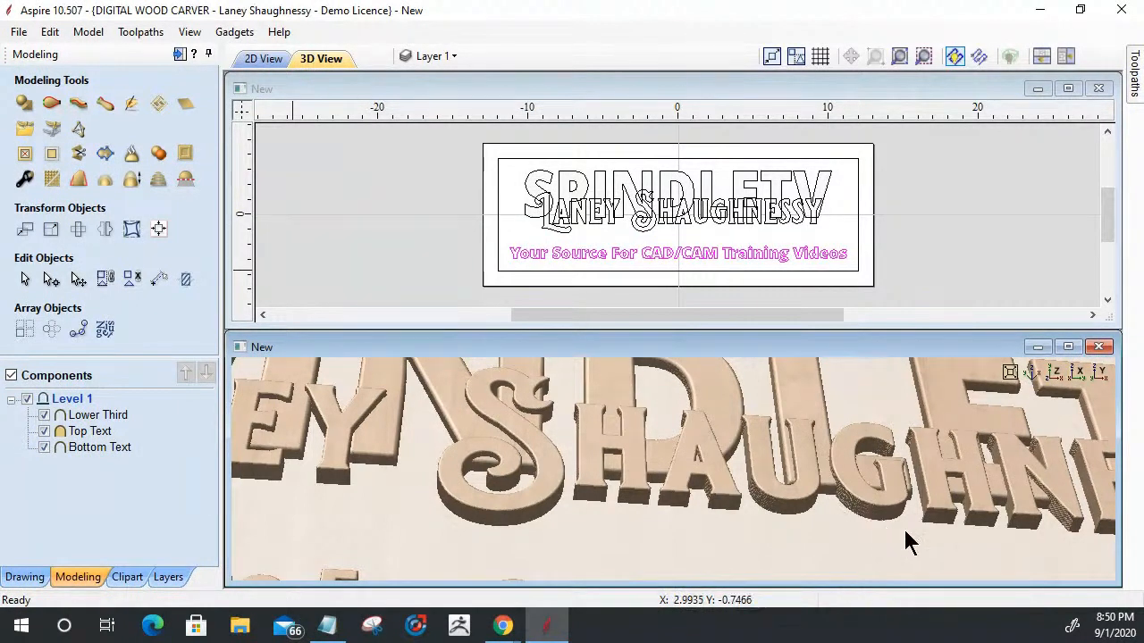
pyautogui.scroll(-5, 727, 447)
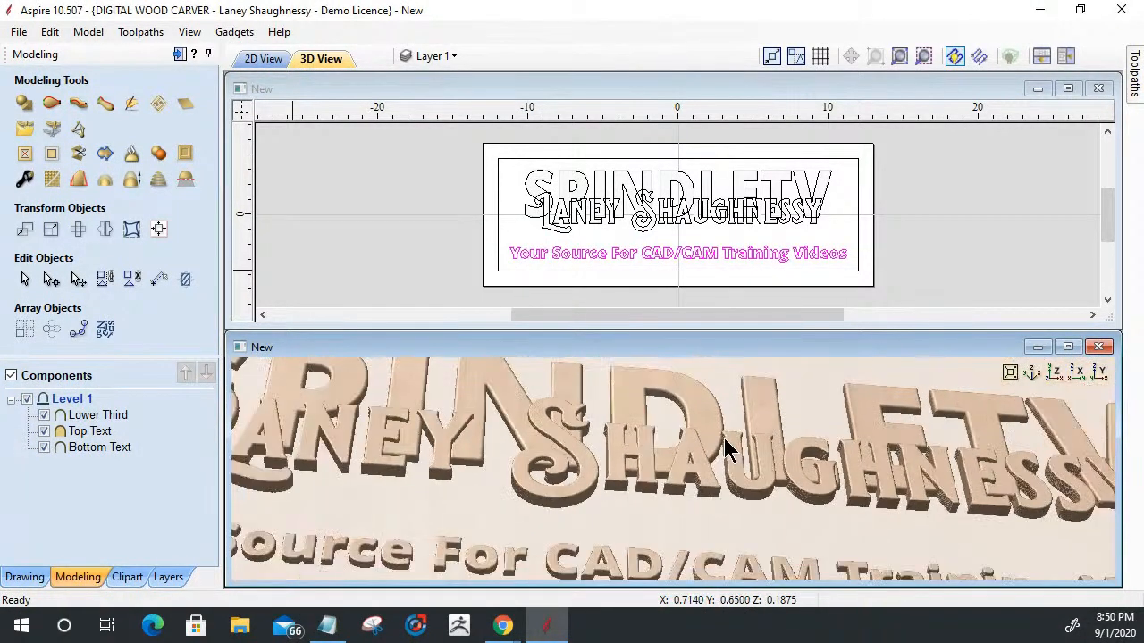
pyautogui.click(92, 419)
pyautogui.keyDown('ctrl'); pyautogui.click(94, 431); pyautogui.keyUp('ctrl')
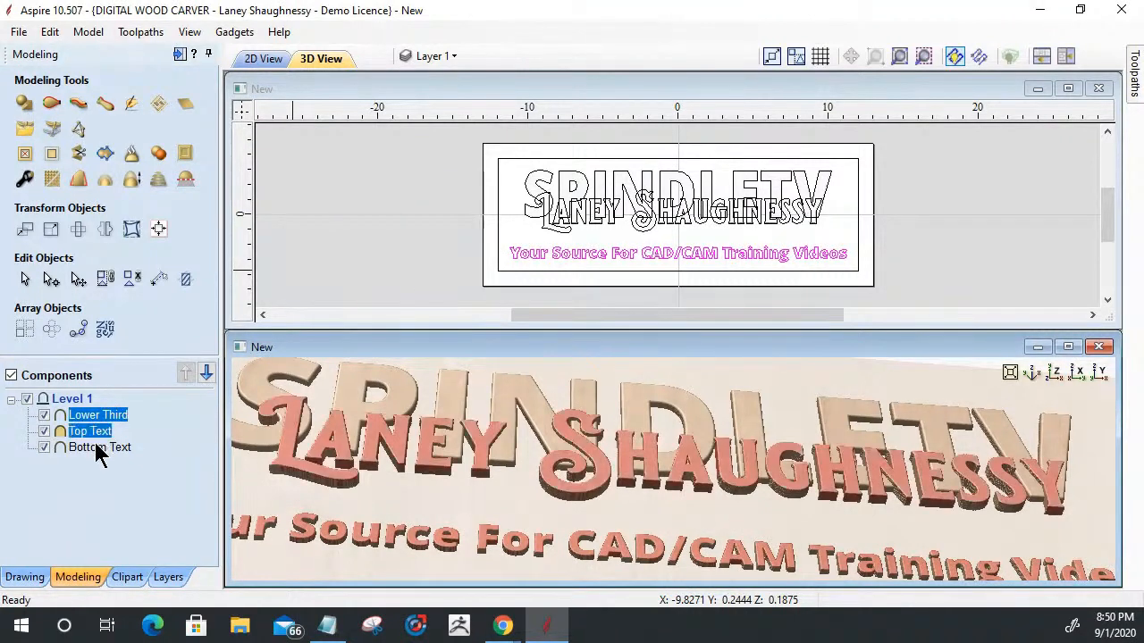
pyautogui.keyDown('ctrl'); pyautogui.click(96, 447); pyautogui.keyUp('ctrl')
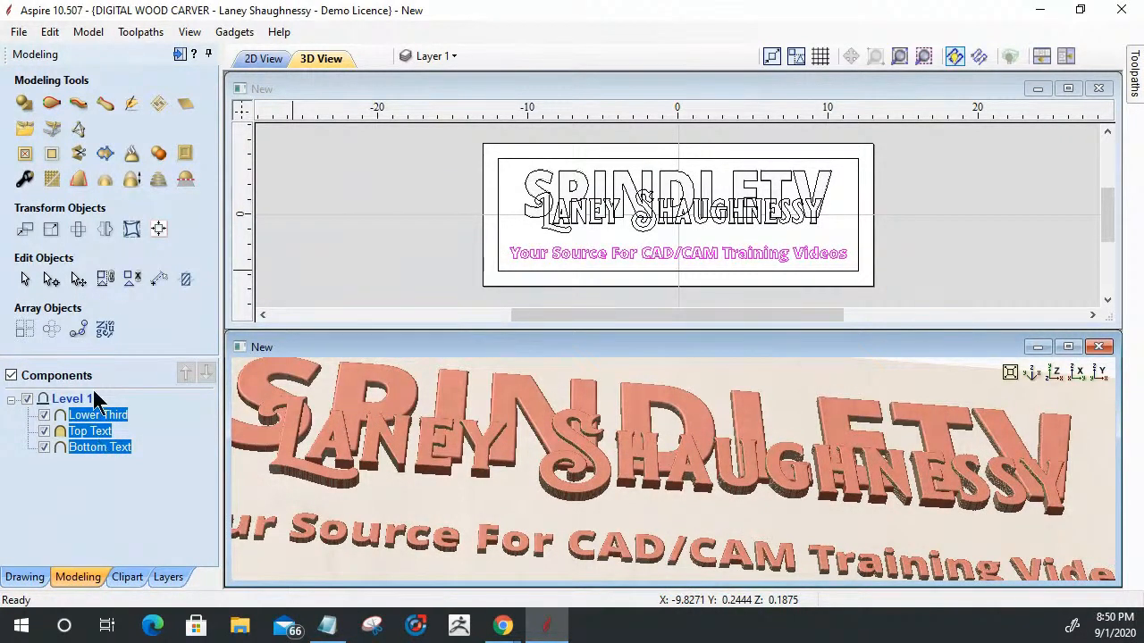
pyautogui.click(79, 180)
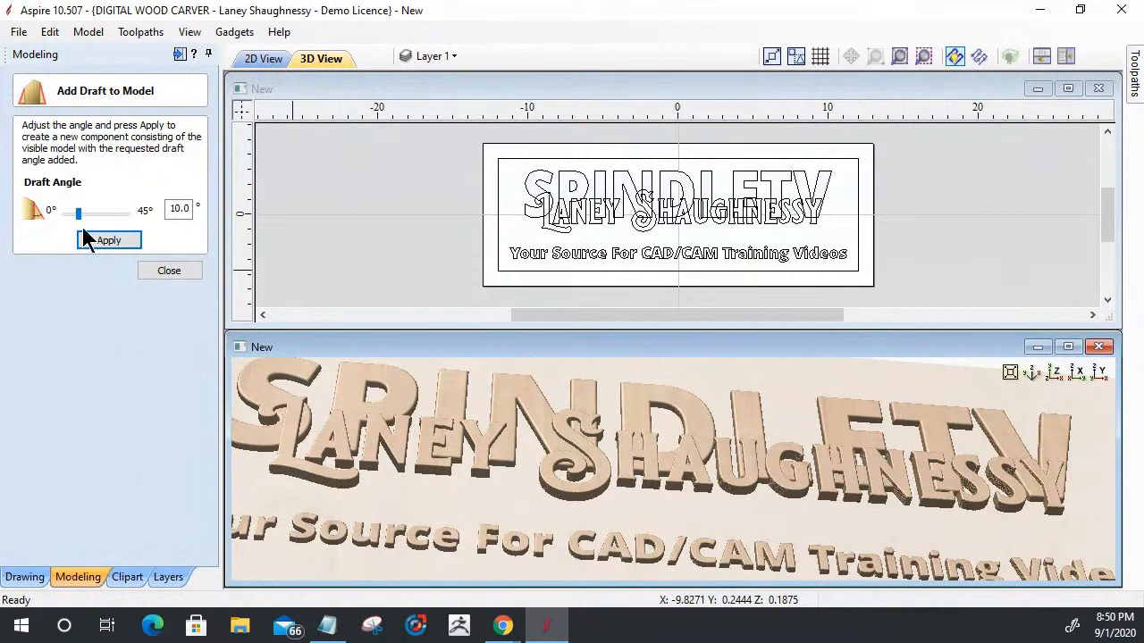
pyautogui.moveTo(169, 213); pyautogui.dragTo(235, 213)
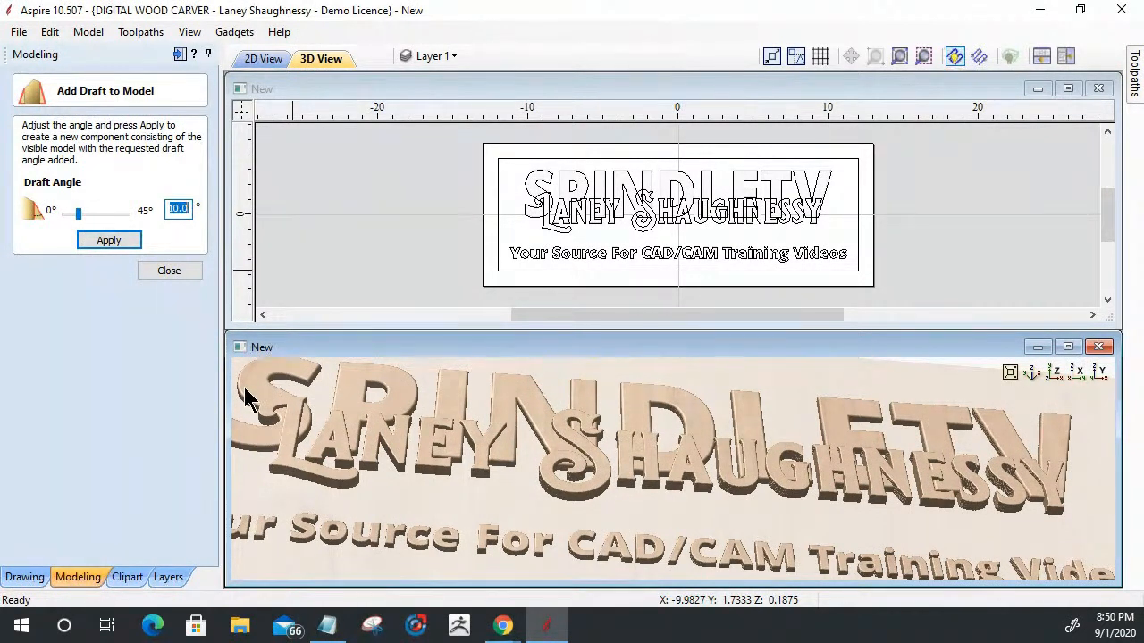
pyautogui.write('22')
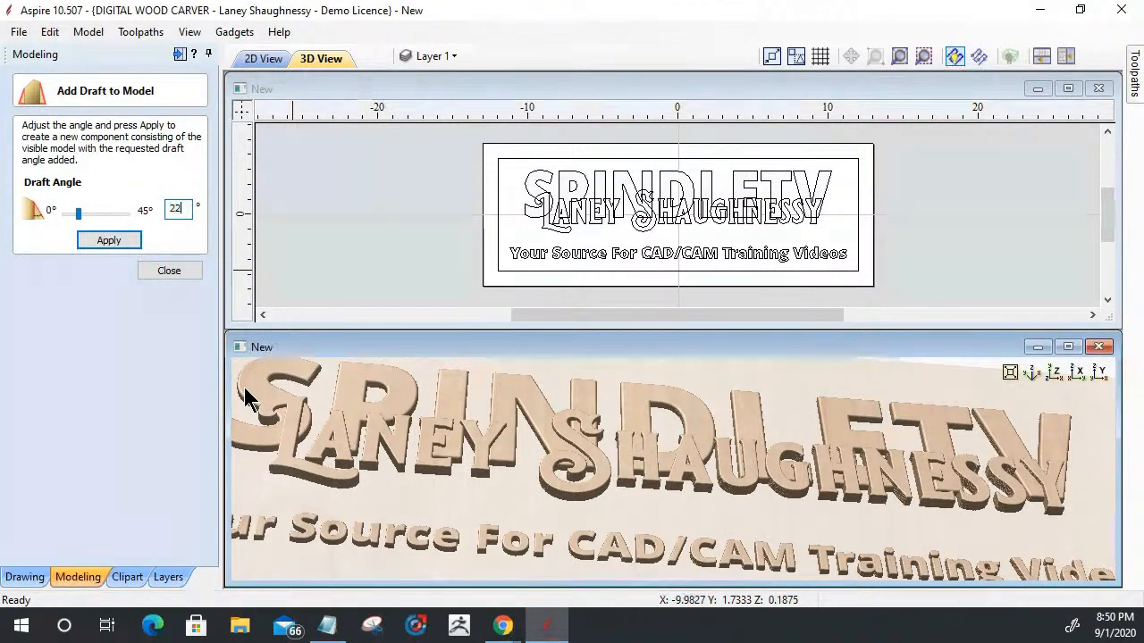
pyautogui.click(122, 239)
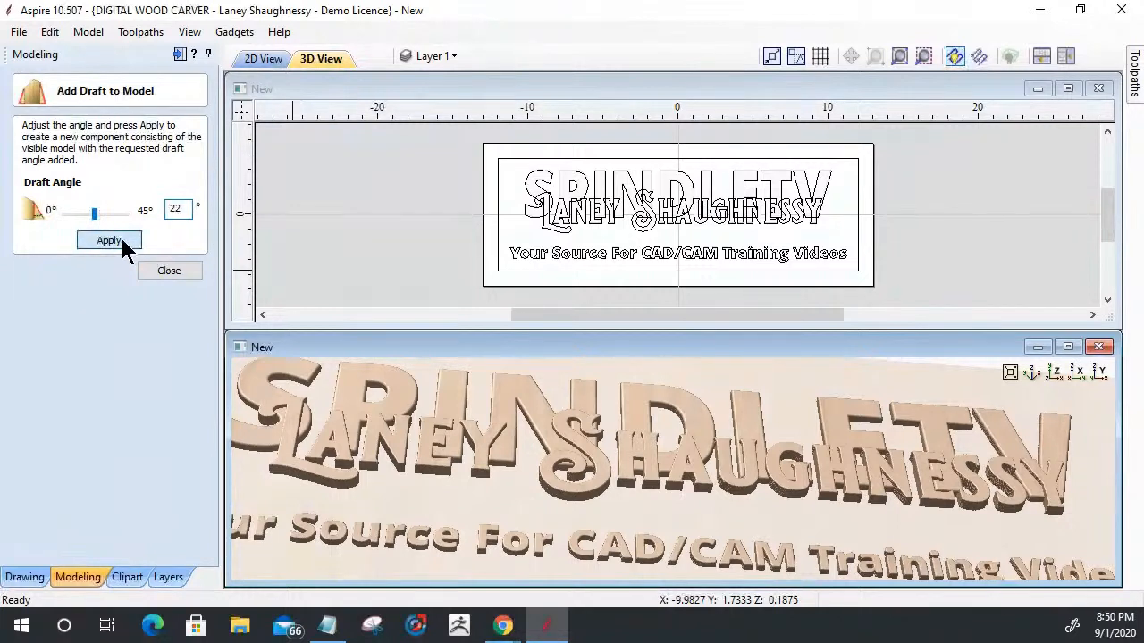
pyautogui.click(122, 241)
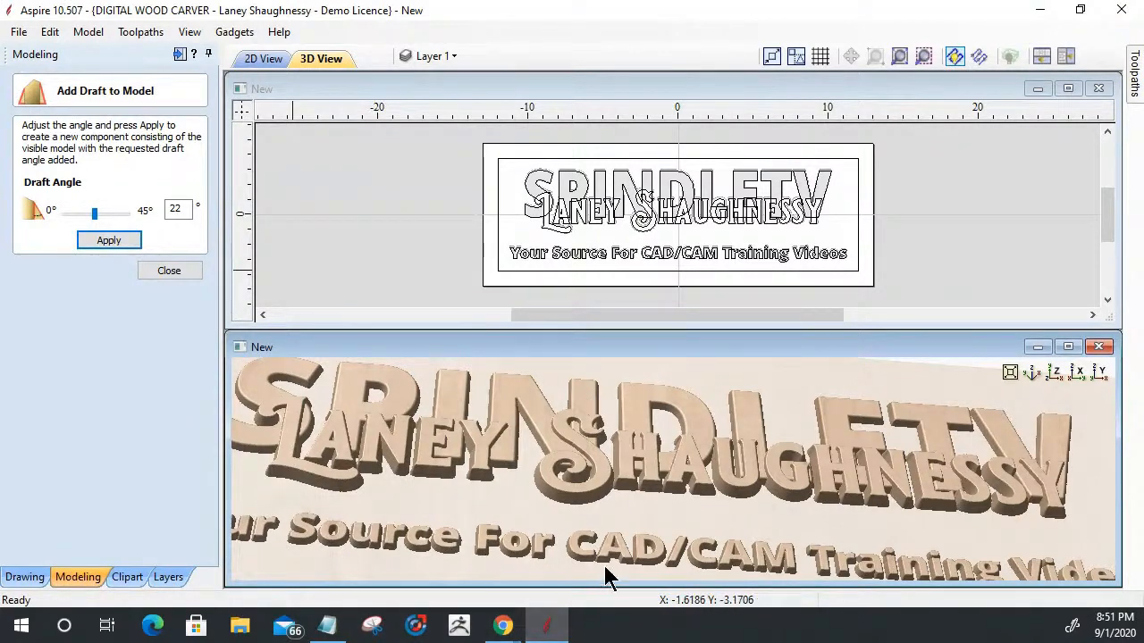
# - Set the model's draft angle to 30 degrees and apply it
pyautogui.moveTo(609, 539); pyautogui.dragTo(626, 568)
pyautogui.moveTo(837, 531); pyautogui.dragTo(672, 520)
pyautogui.scroll(5, 673, 520)
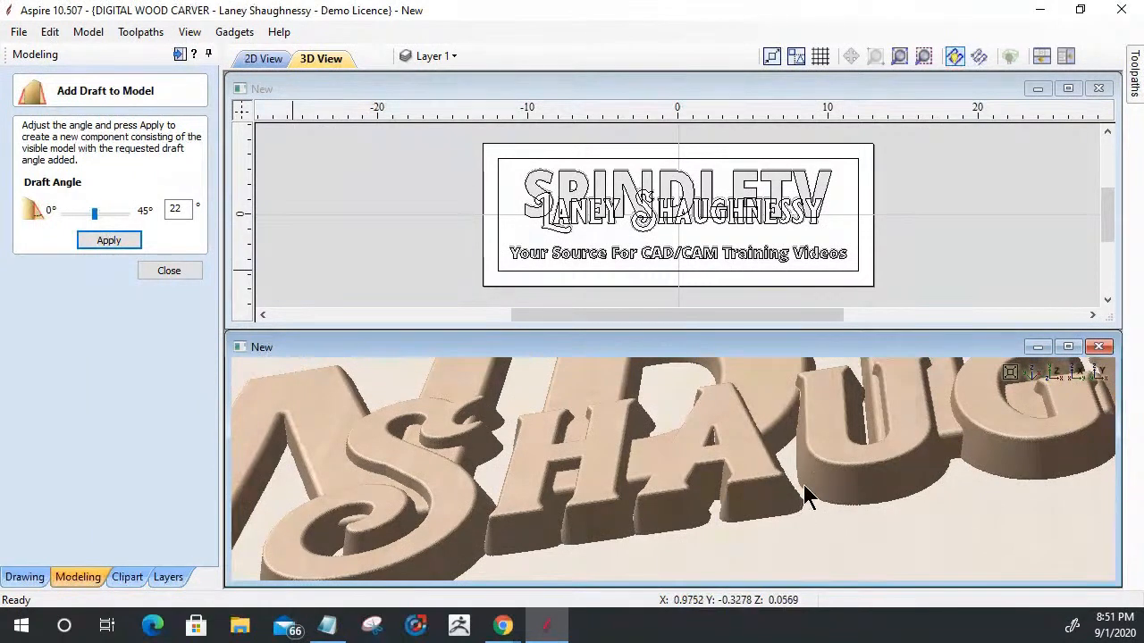
pyautogui.moveTo(844, 508); pyautogui.dragTo(630, 536)
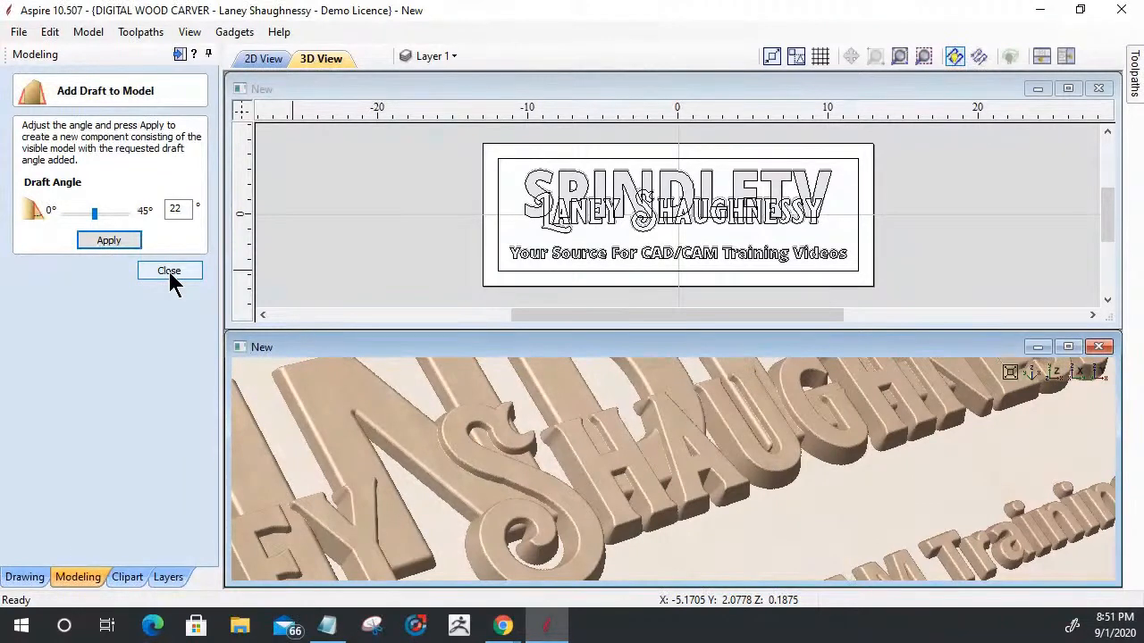
pyautogui.scroll(-5, 641, 462)
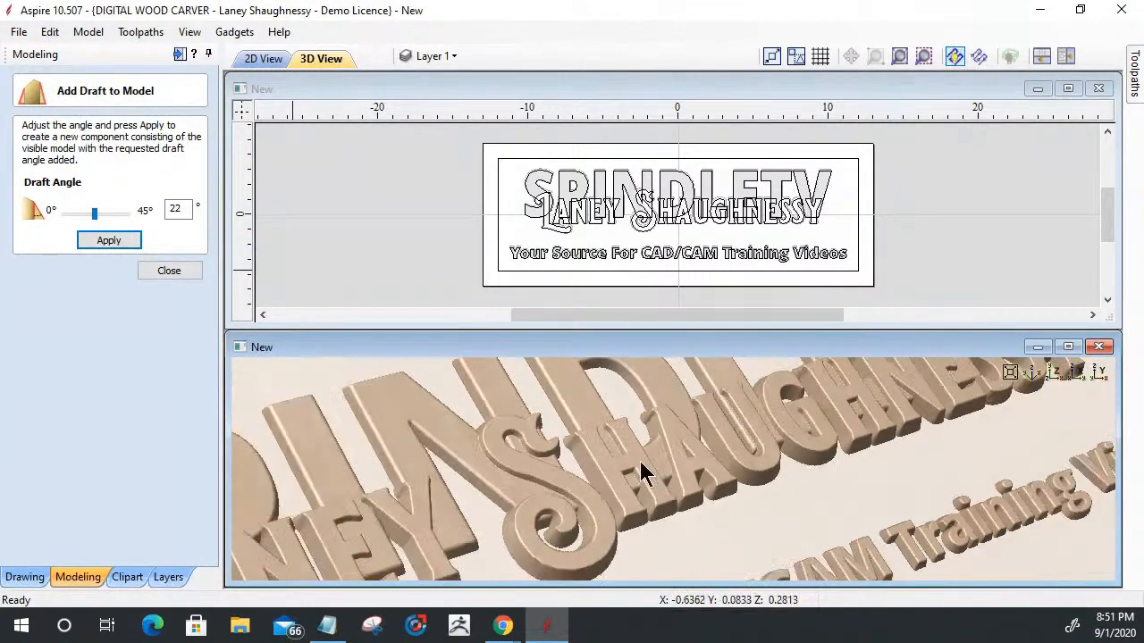
pyautogui.scroll(3, 666, 512)
pyautogui.scroll(3, 666, 522)
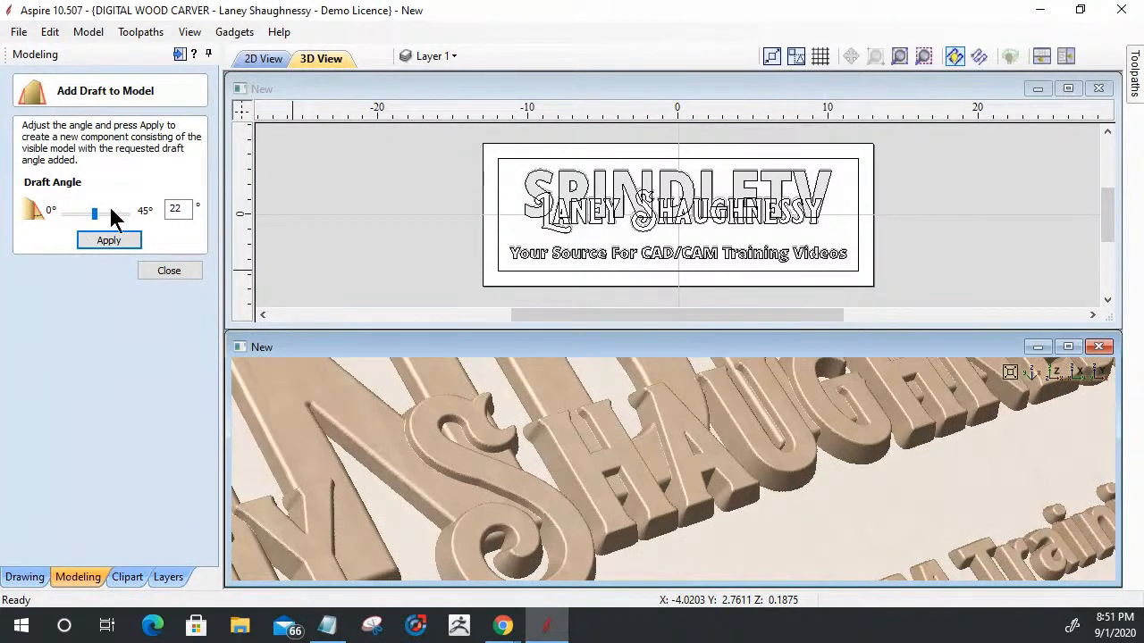
pyautogui.moveTo(95, 215); pyautogui.dragTo(106, 216)
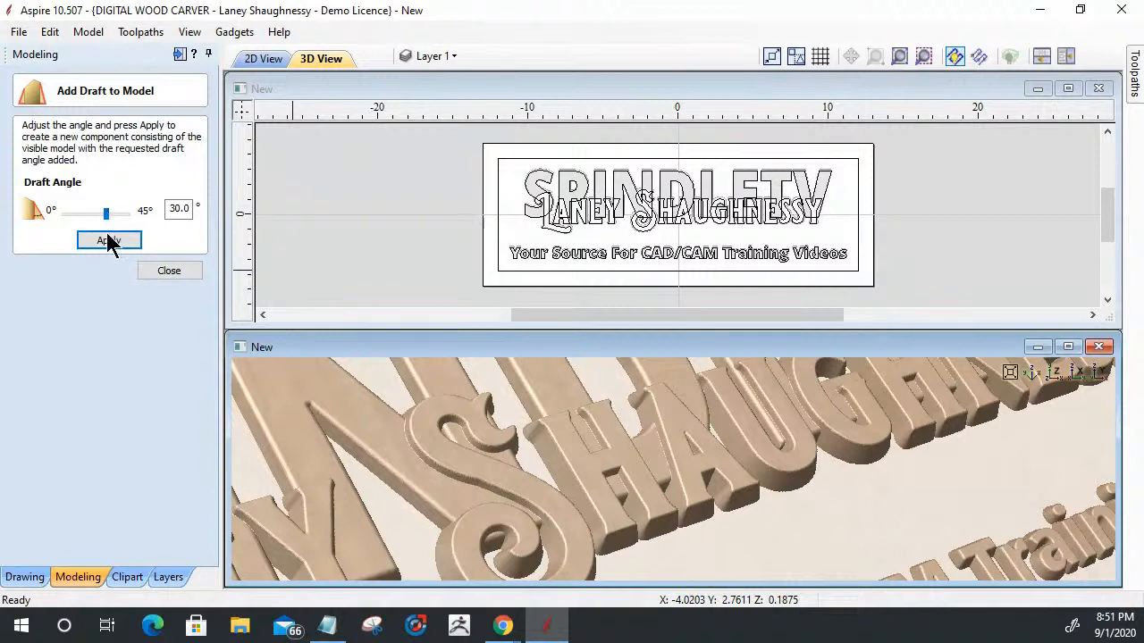
pyautogui.click(108, 242)
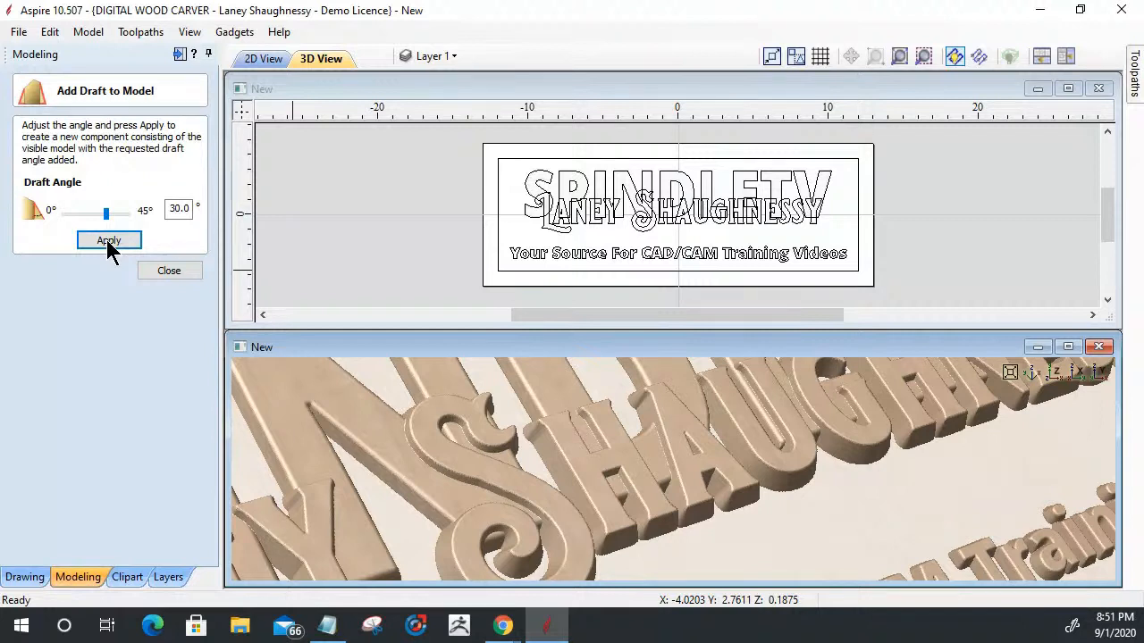
# - Reapply the 30-degree draft and inspect the sloped letter walls up close in a maximized 3D view
pyautogui.click(107, 239)
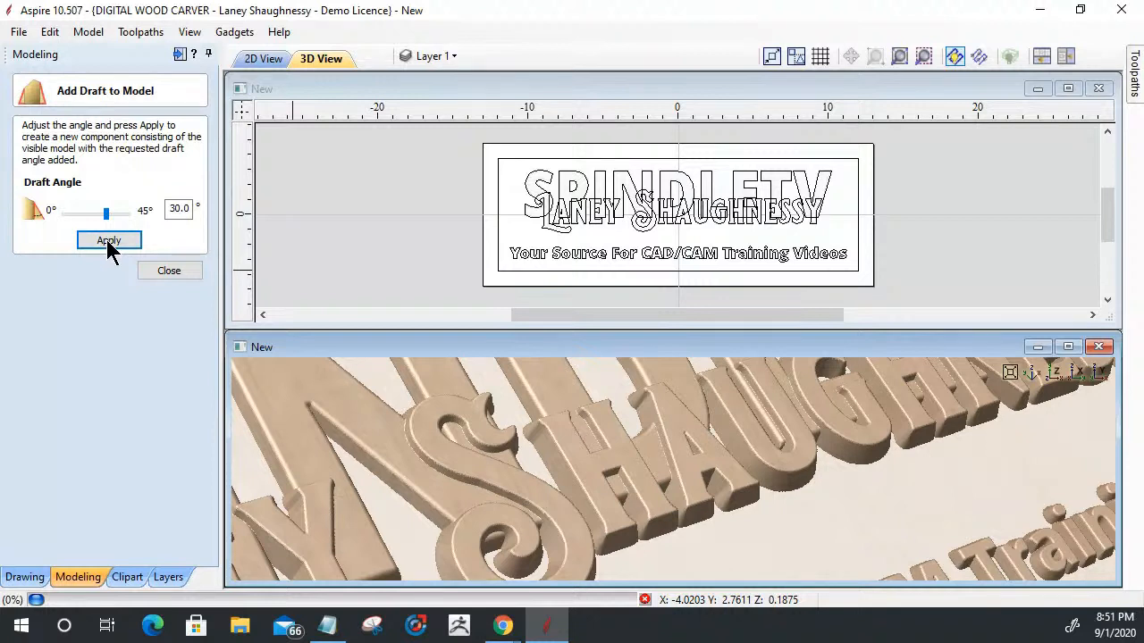
pyautogui.click(107, 239)
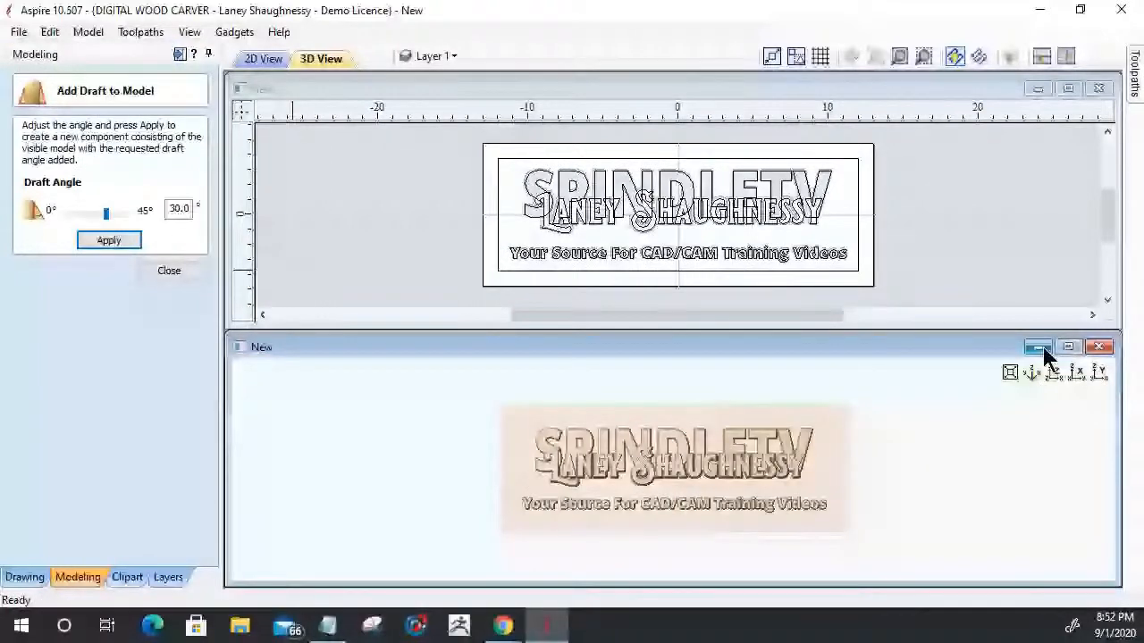
pyautogui.click(1067, 347)
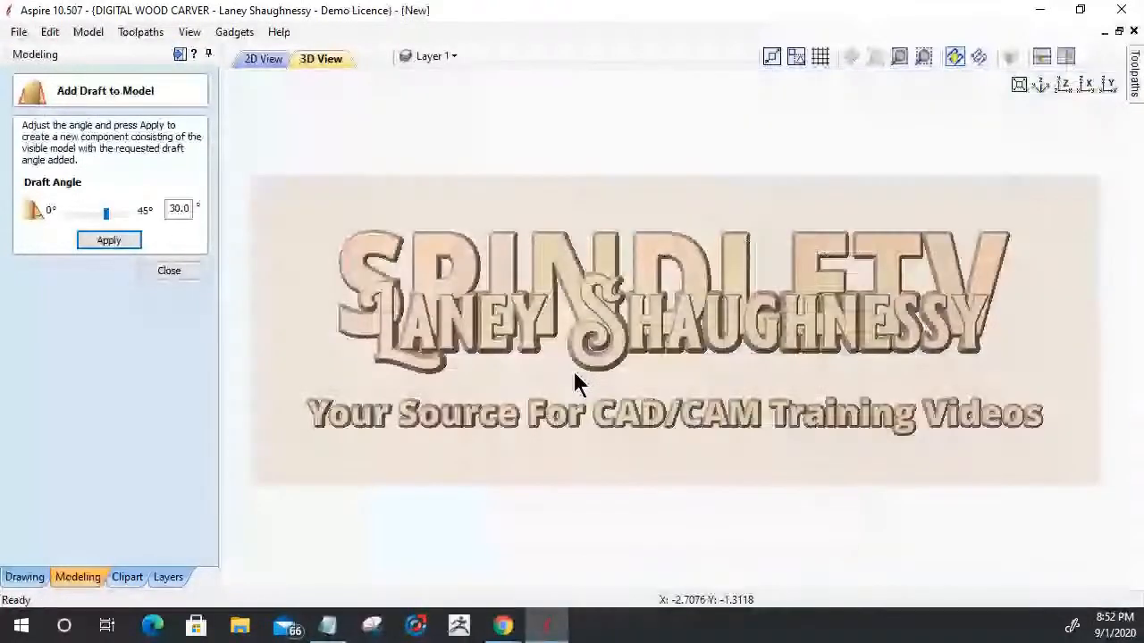
pyautogui.scroll(2, 569, 377)
pyautogui.scroll(3, 569, 377)
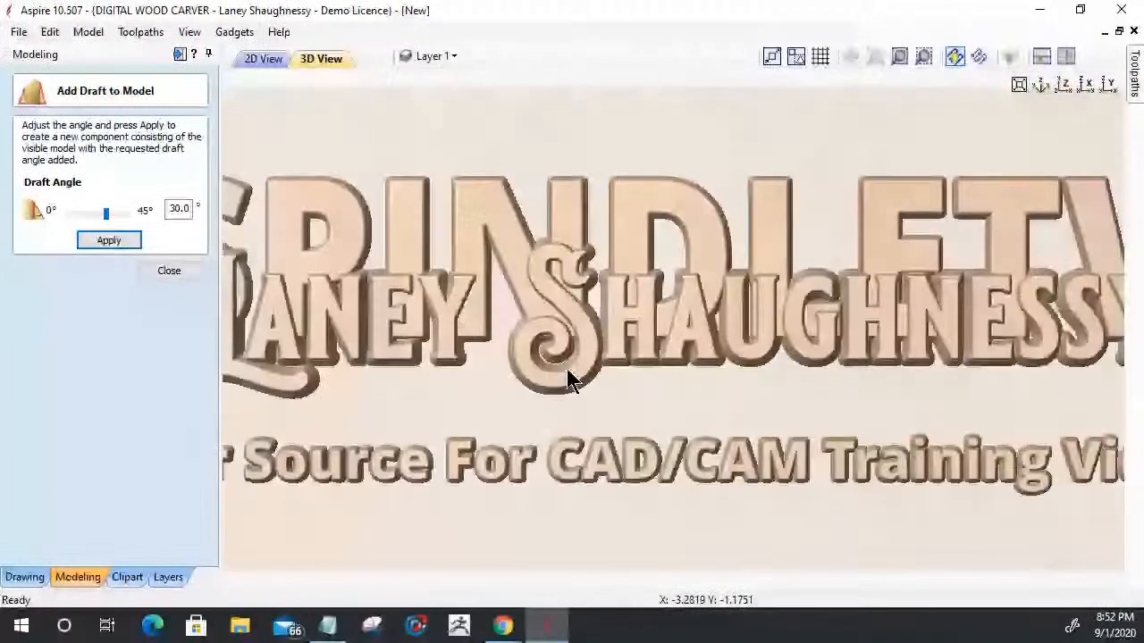
pyautogui.moveTo(572, 377); pyautogui.dragTo(631, 378)
pyautogui.scroll(5, 653, 383)
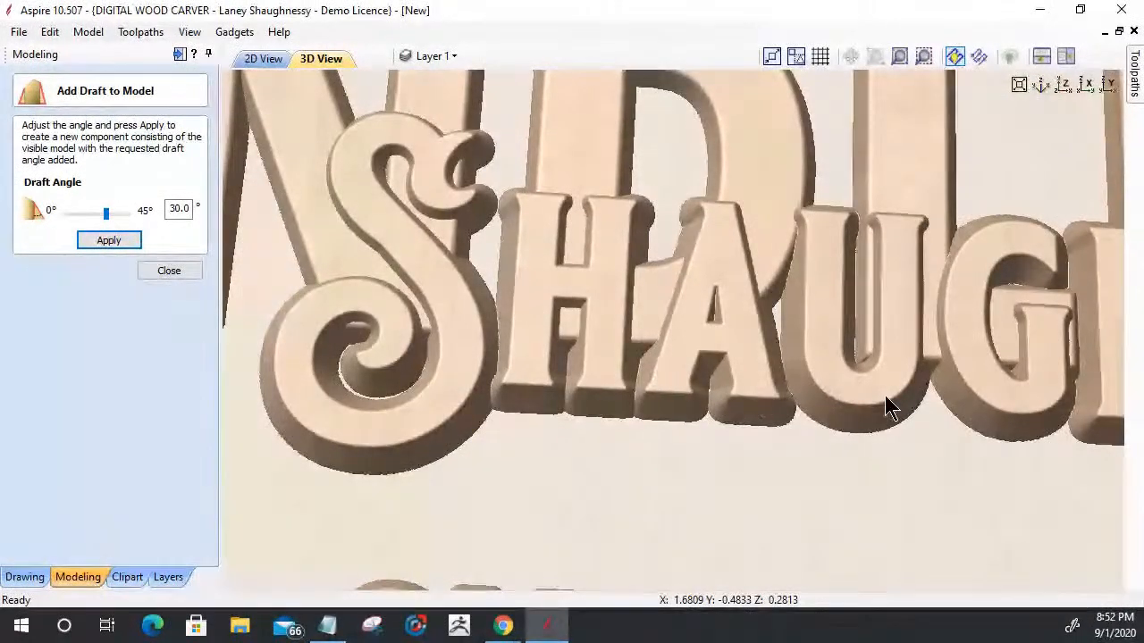
# - Reduce the model's draft angle to 22 degrees, apply it, and finish the draft operation
pyautogui.moveTo(106, 214); pyautogui.dragTo(95, 214)
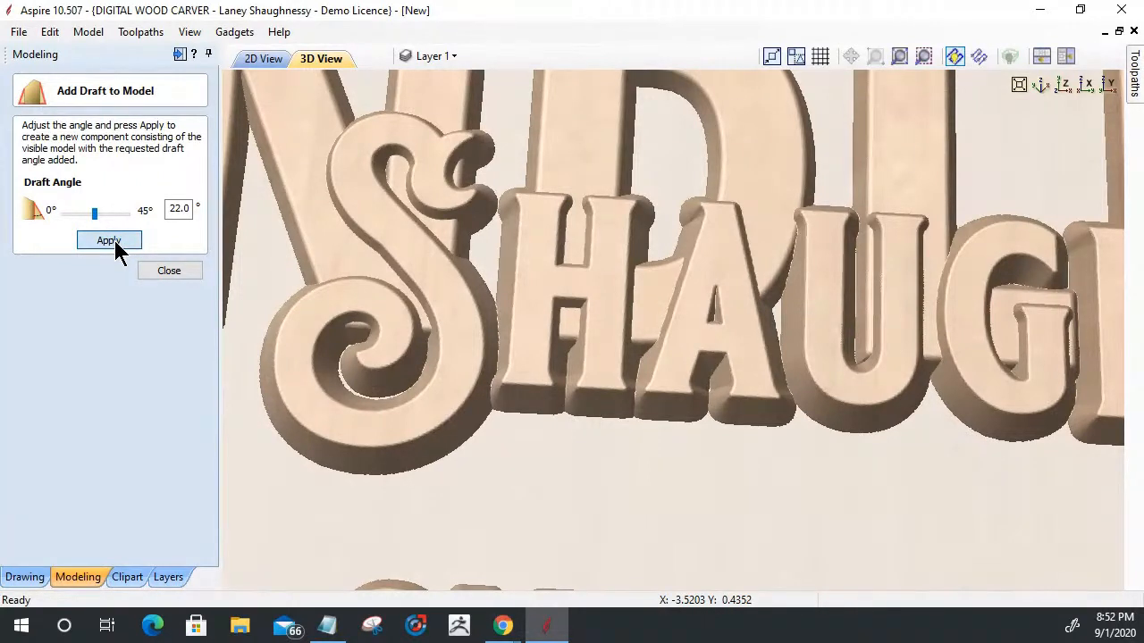
pyautogui.click(115, 241)
pyautogui.click(114, 240)
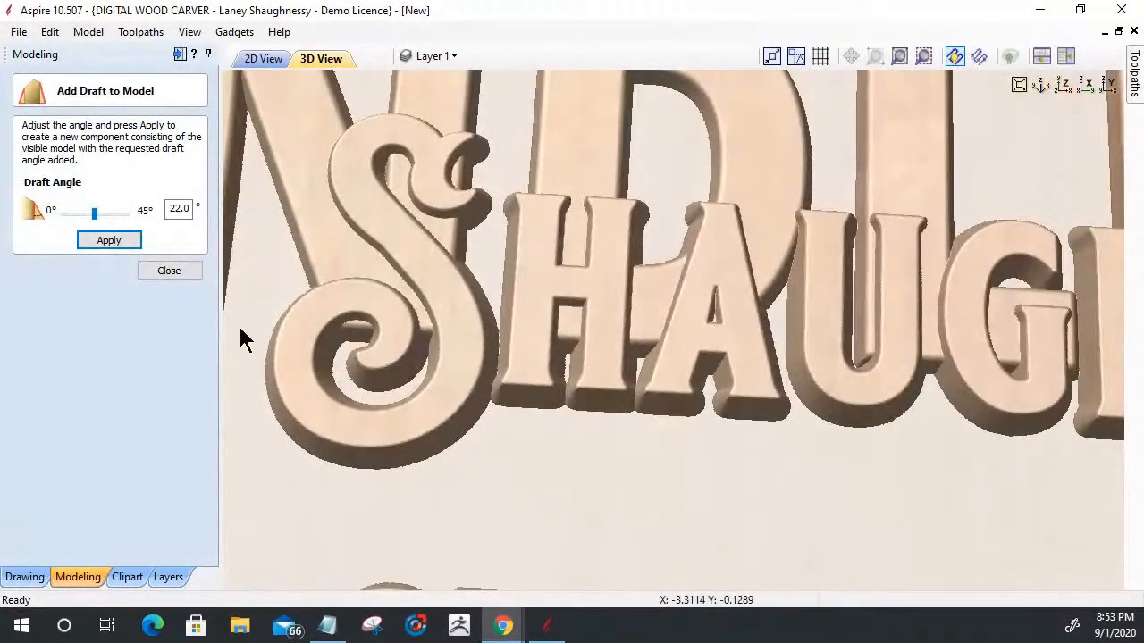
pyautogui.click(161, 272)
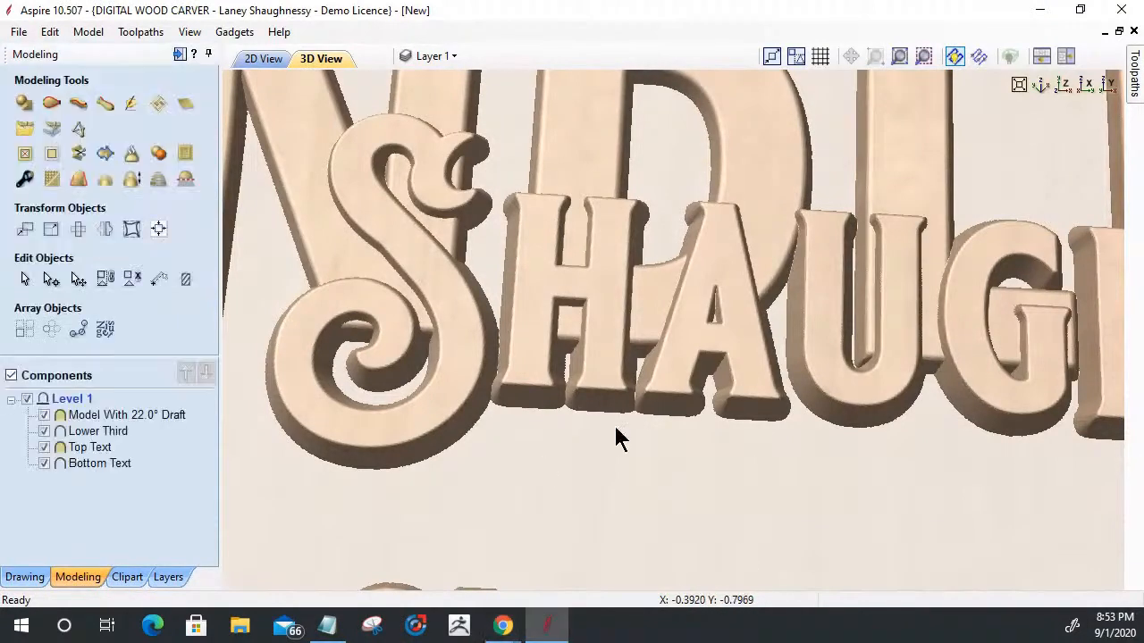
# - Switch from the modeling tools to the toolpath operations, with the whole drafted model shown from straight above
pyautogui.scroll(-2, 539, 416)
pyautogui.scroll(-2, 538, 415)
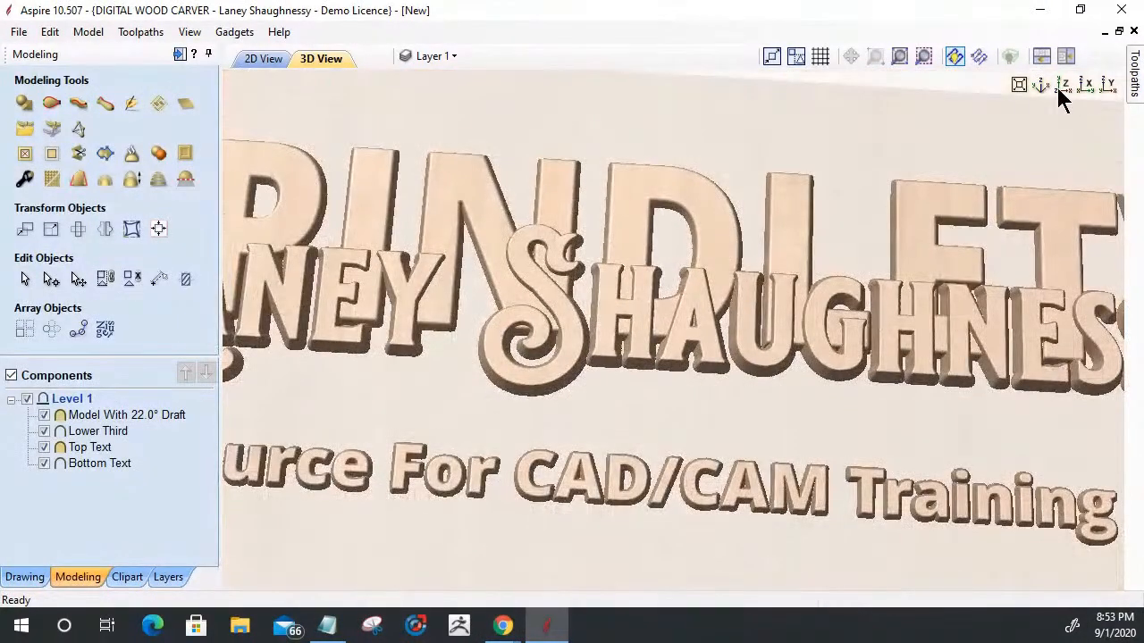
pyautogui.click(1062, 85)
pyautogui.scroll(3, 602, 434)
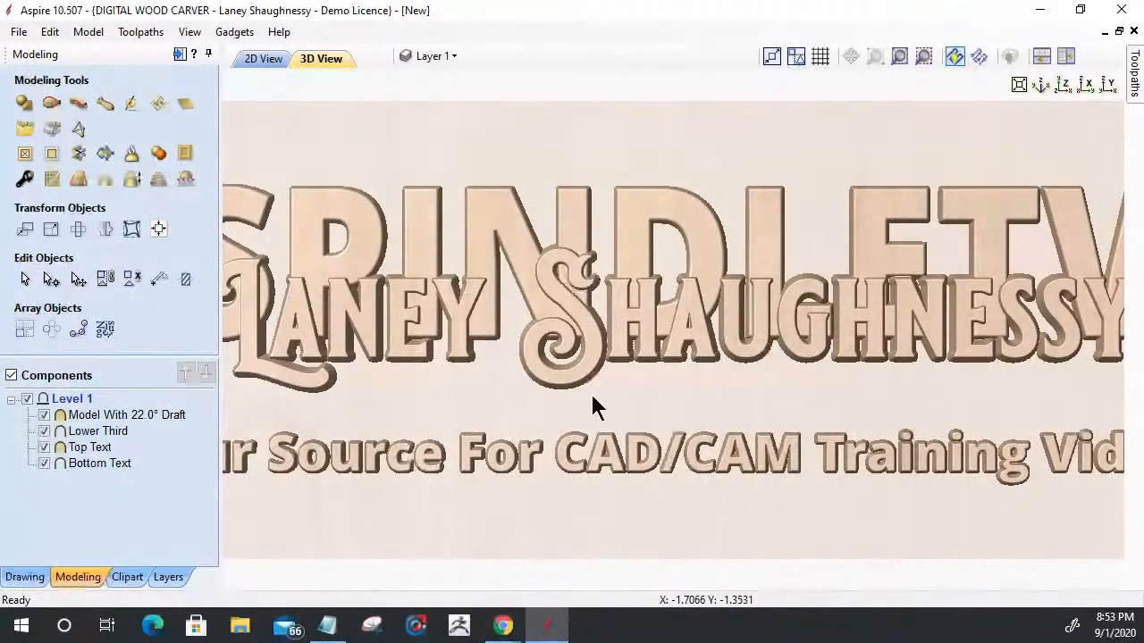
pyautogui.moveTo(531, 401); pyautogui.dragTo(590, 377)
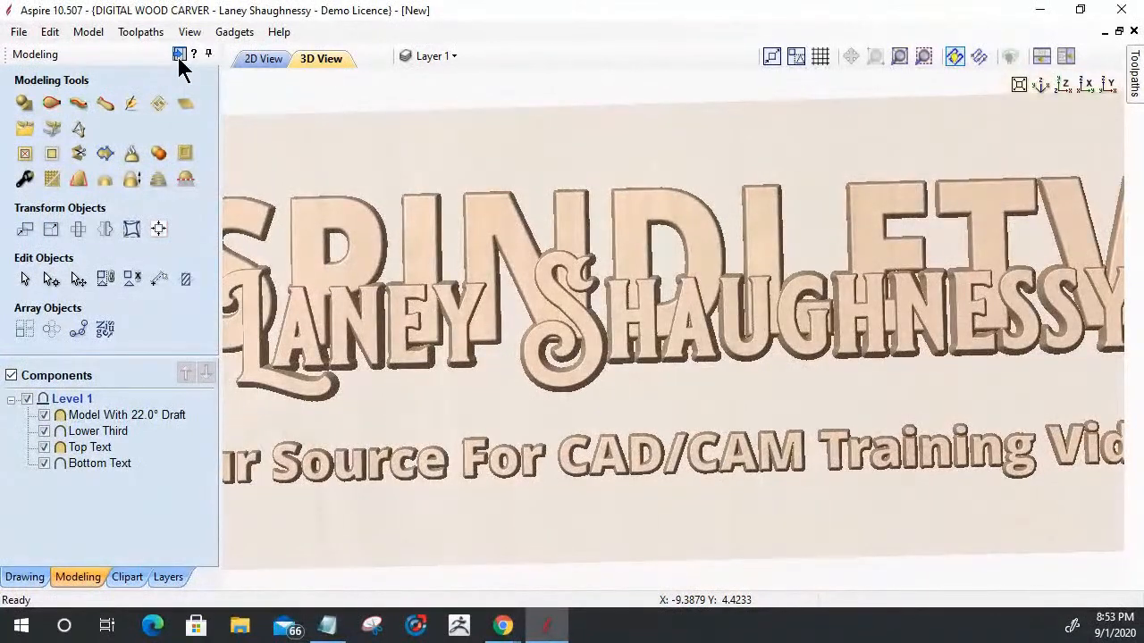
pyautogui.click(179, 54)
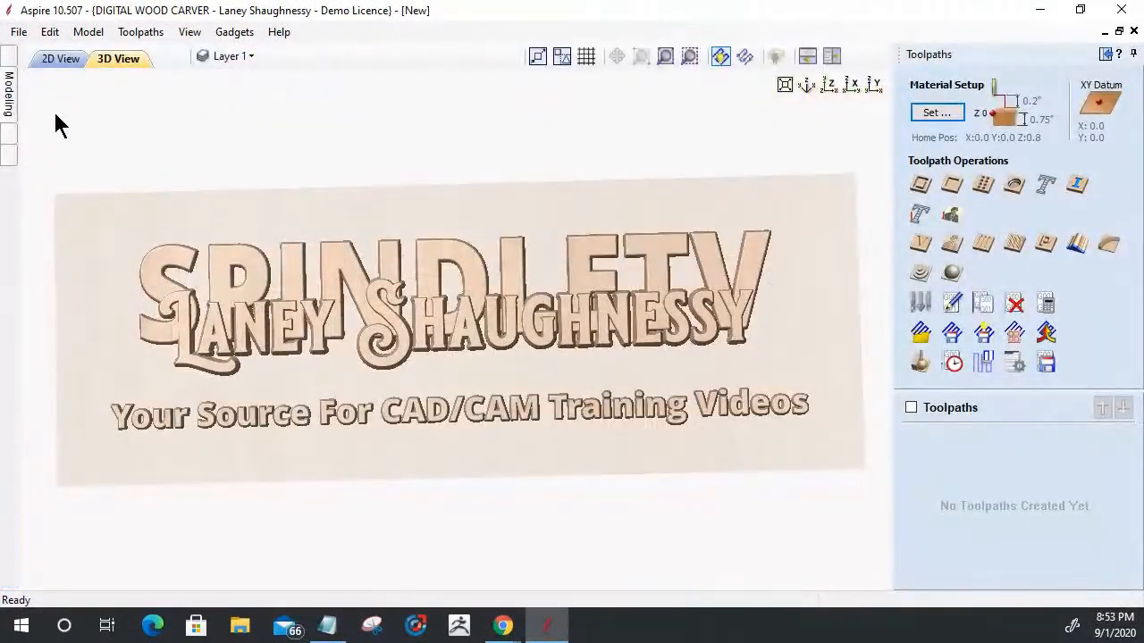
pyautogui.click(831, 83)
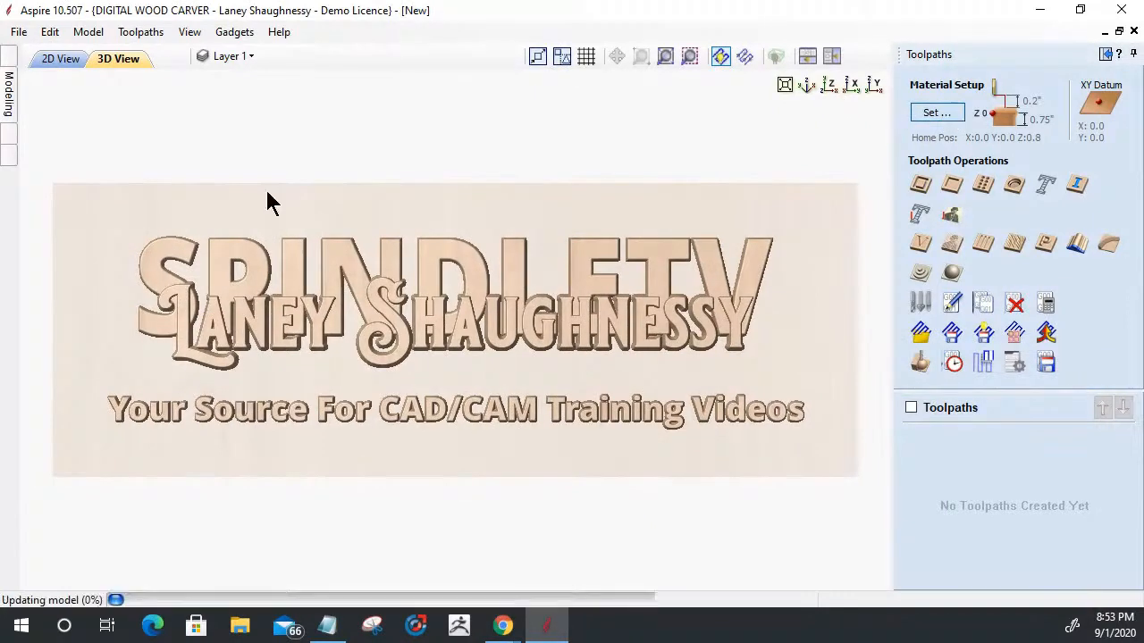
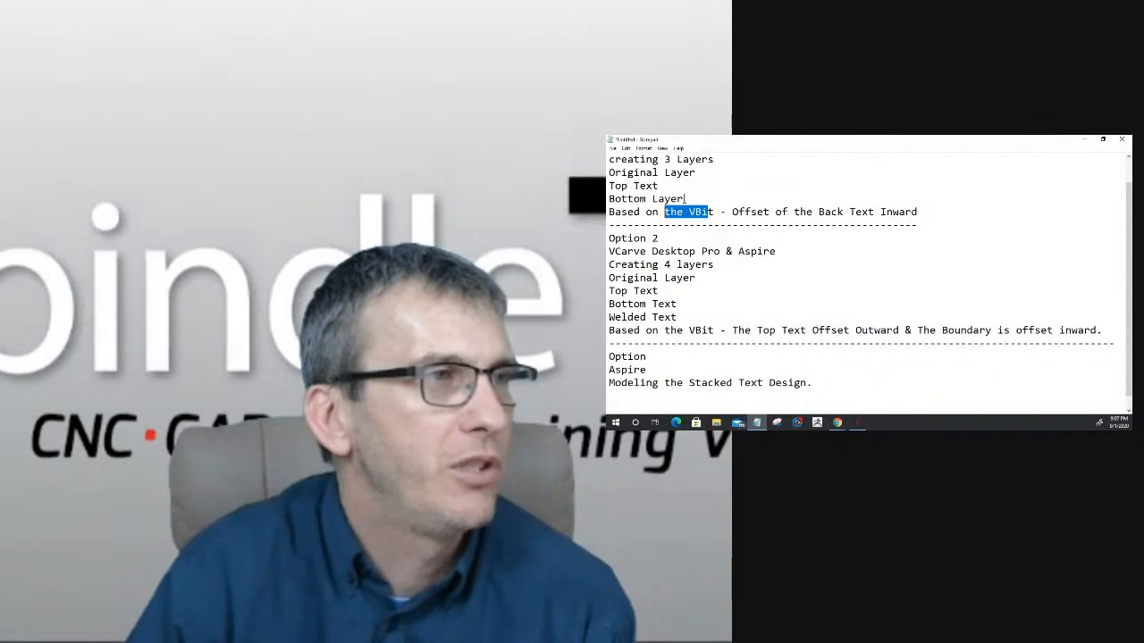
# - In the notes, add the line "Both Top And Bottom Toolpaths Start Depth is 0.00" at the end of the Option 1 section
pyautogui.scroll(1, 926, 237)
pyautogui.click(926, 237)
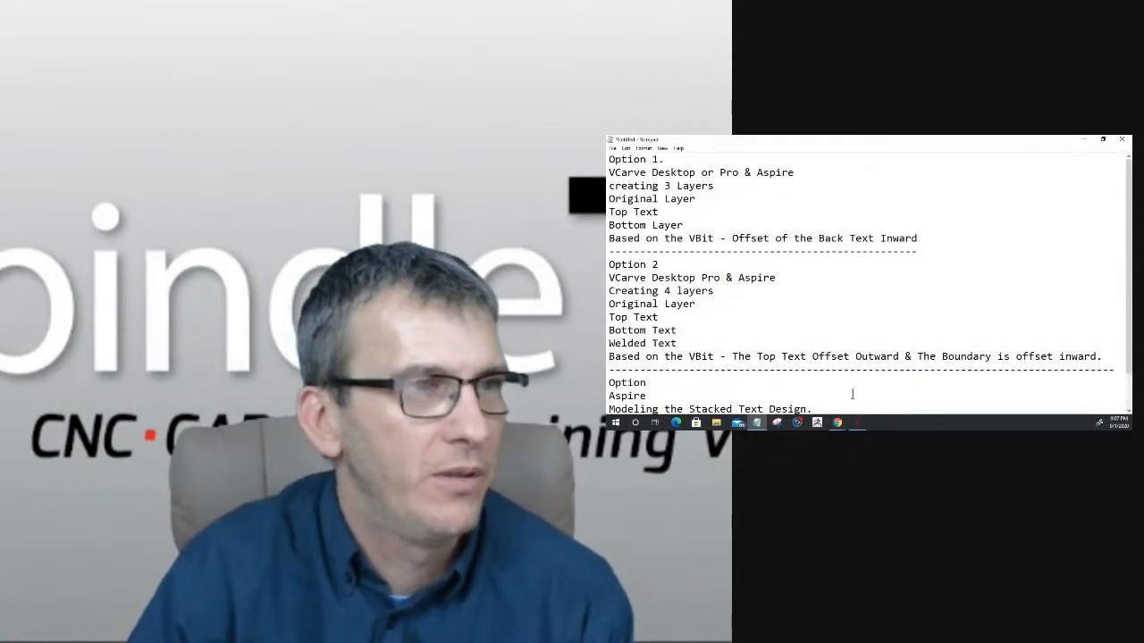
pyautogui.press('Return')
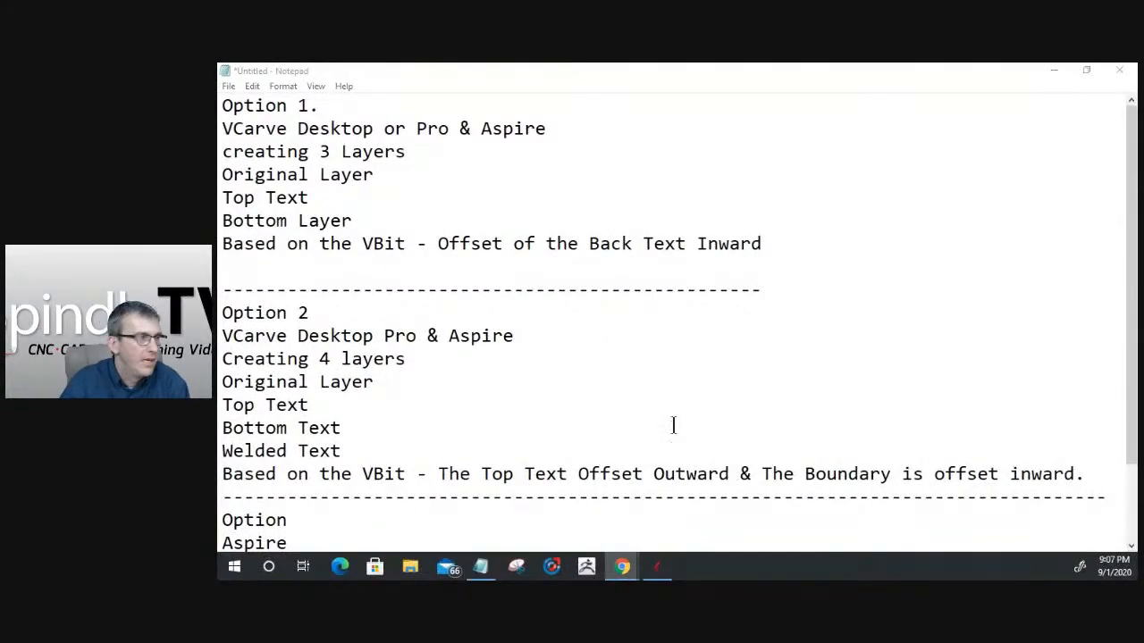
pyautogui.click(234, 265)
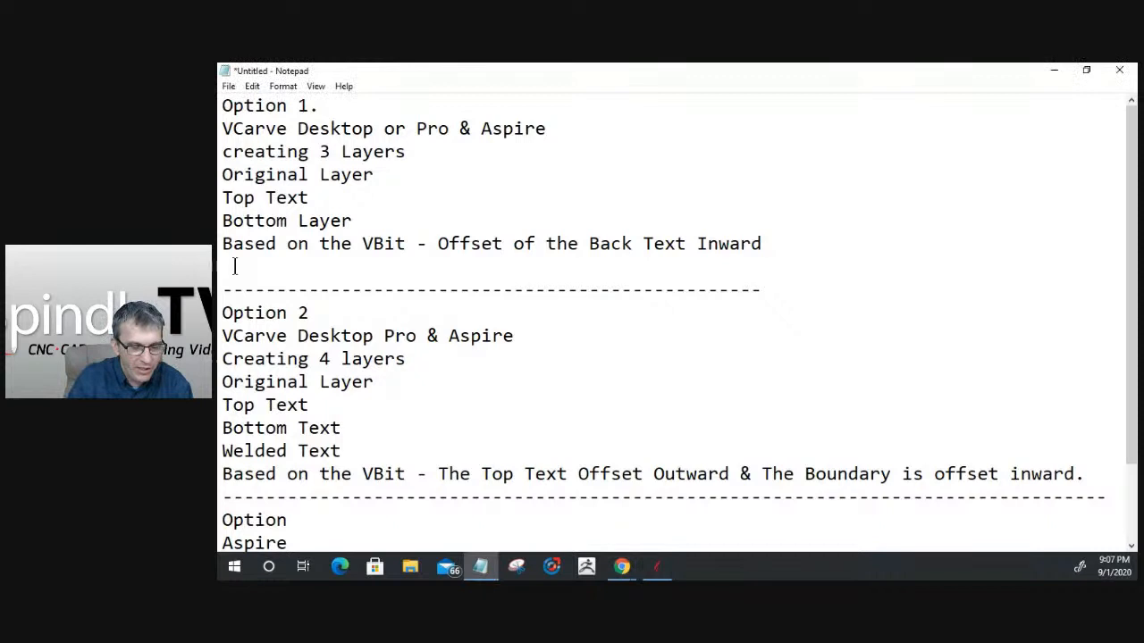
pyautogui.write('Both')
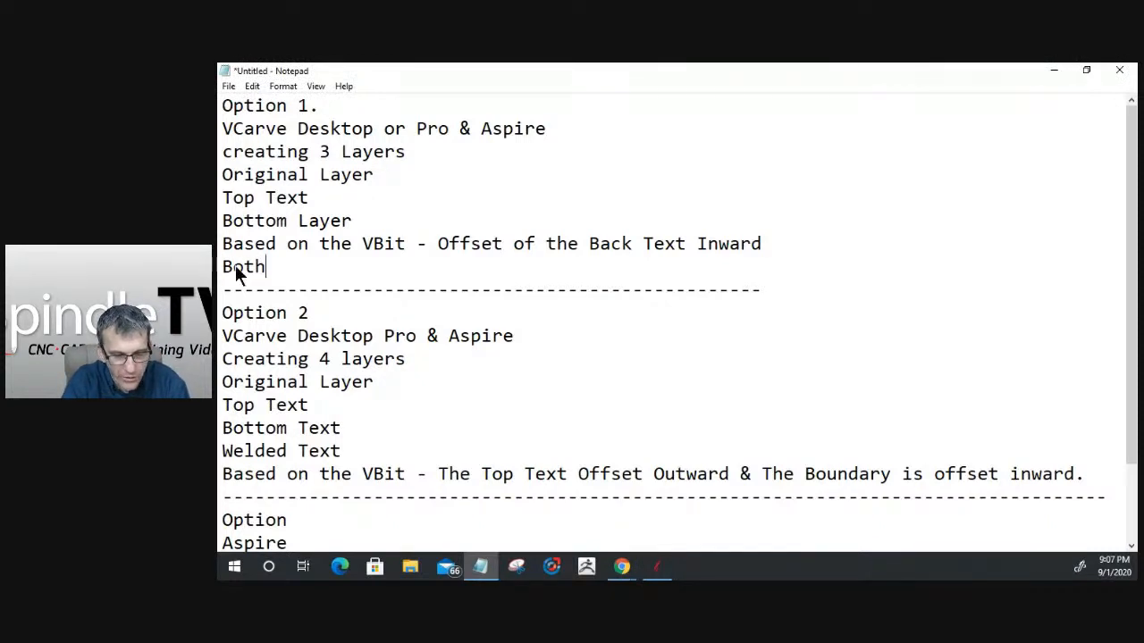
pyautogui.write(' Top ')
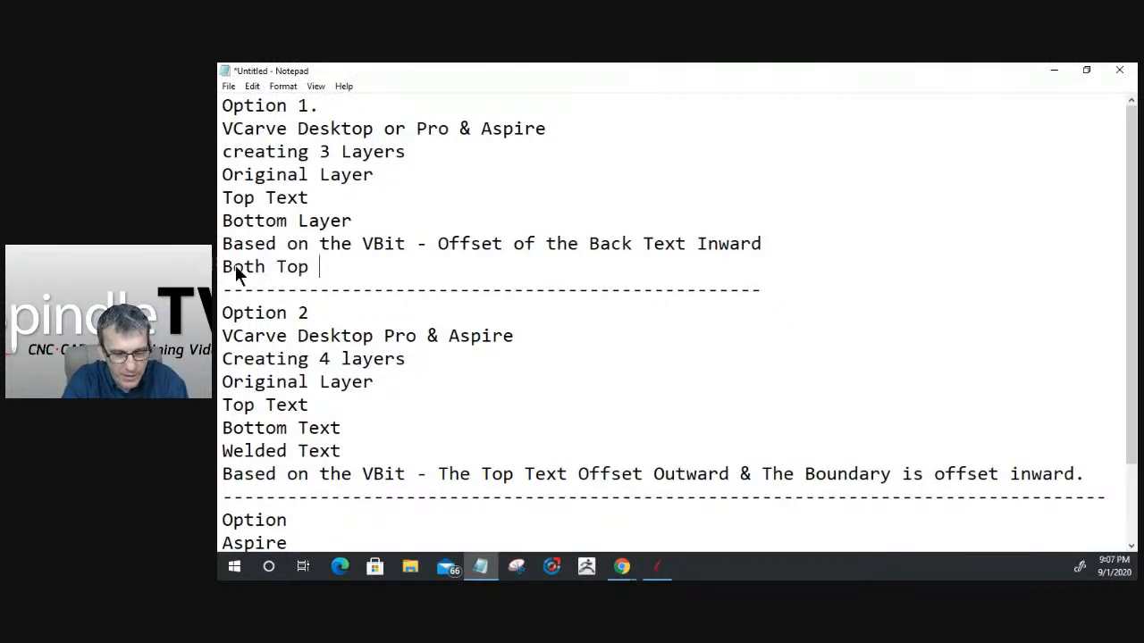
pyautogui.write('And')
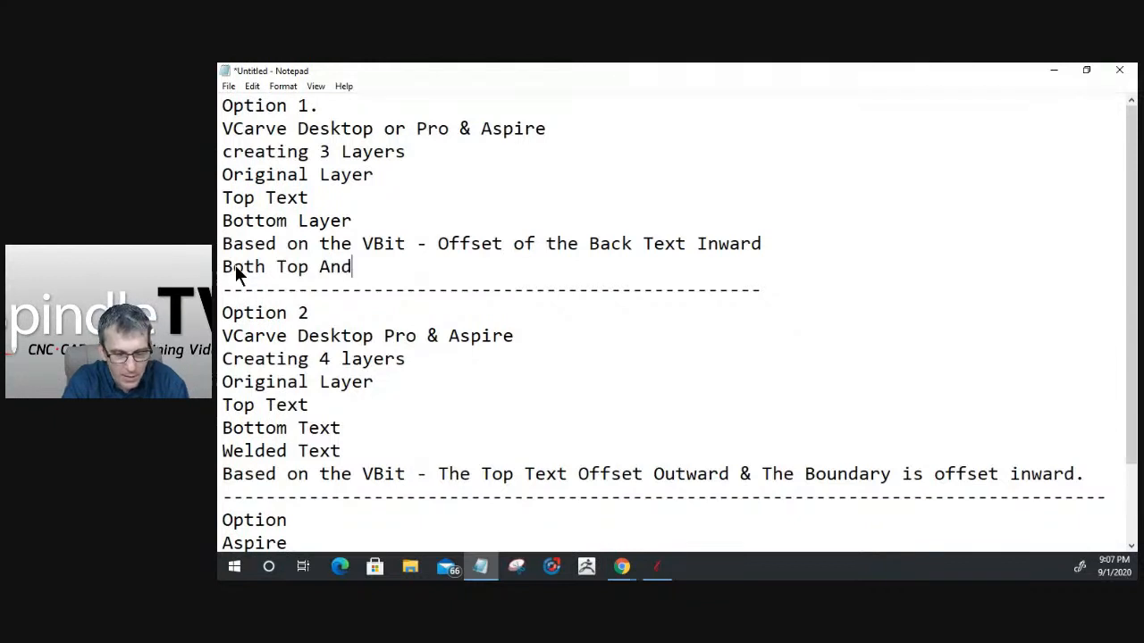
pyautogui.write(' Bottom To')
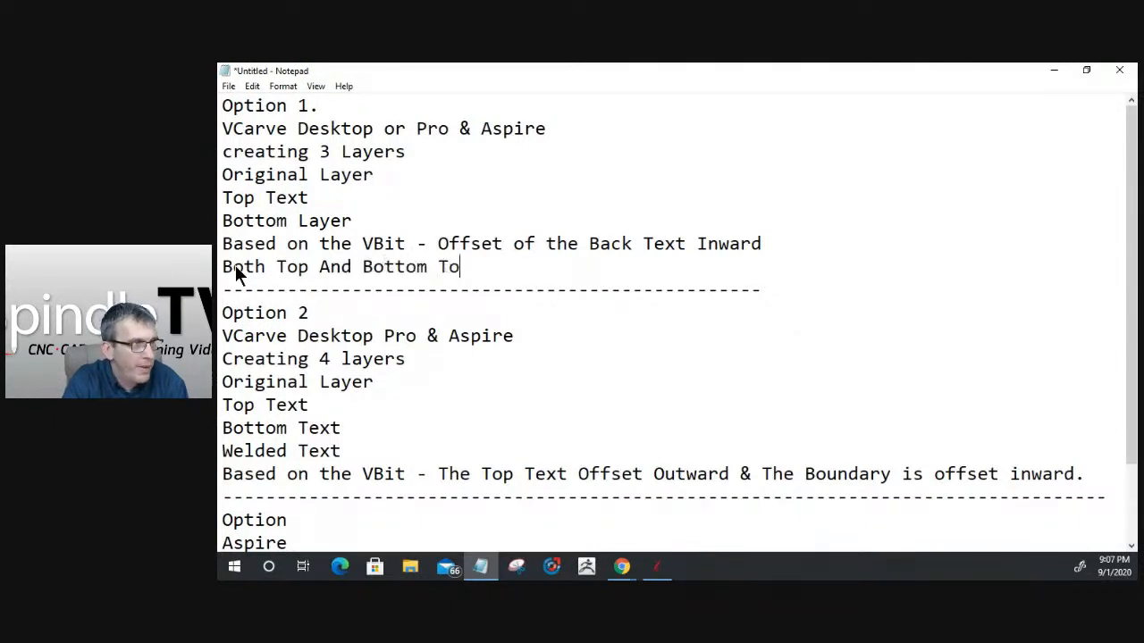
pyautogui.write('olpaths Start De')
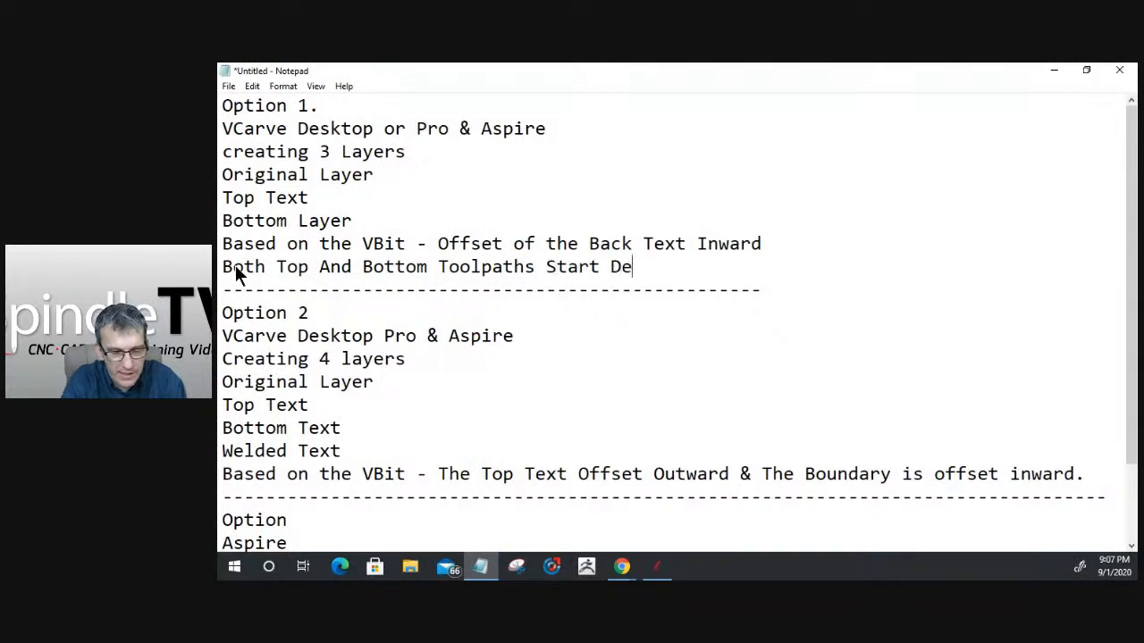
pyautogui.write('pth is 0')
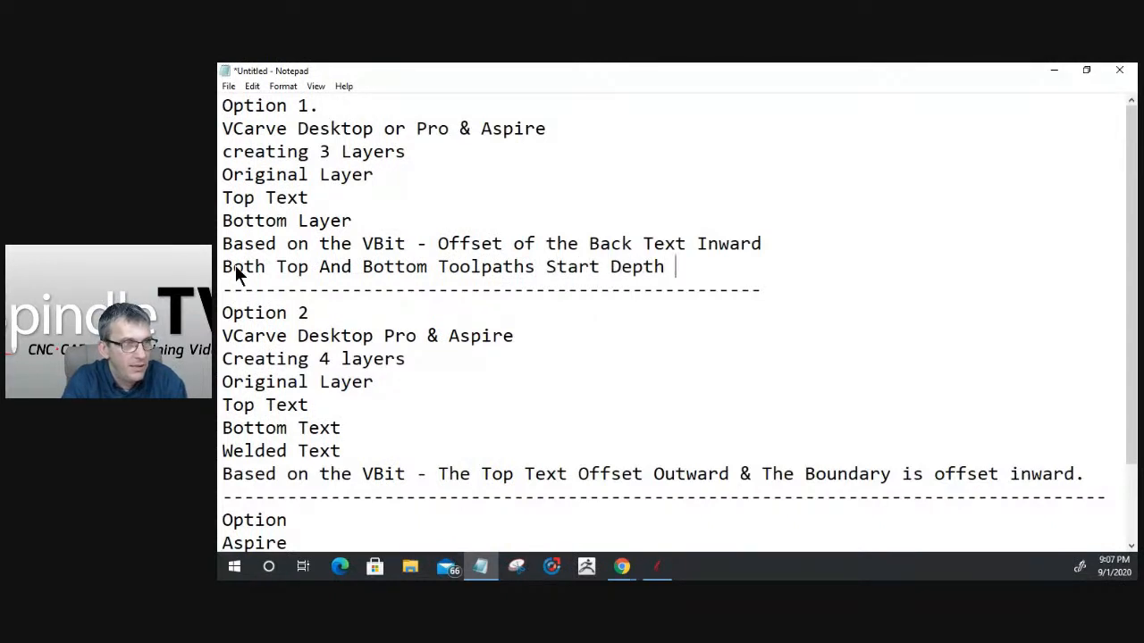
pyautogui.write('.00')
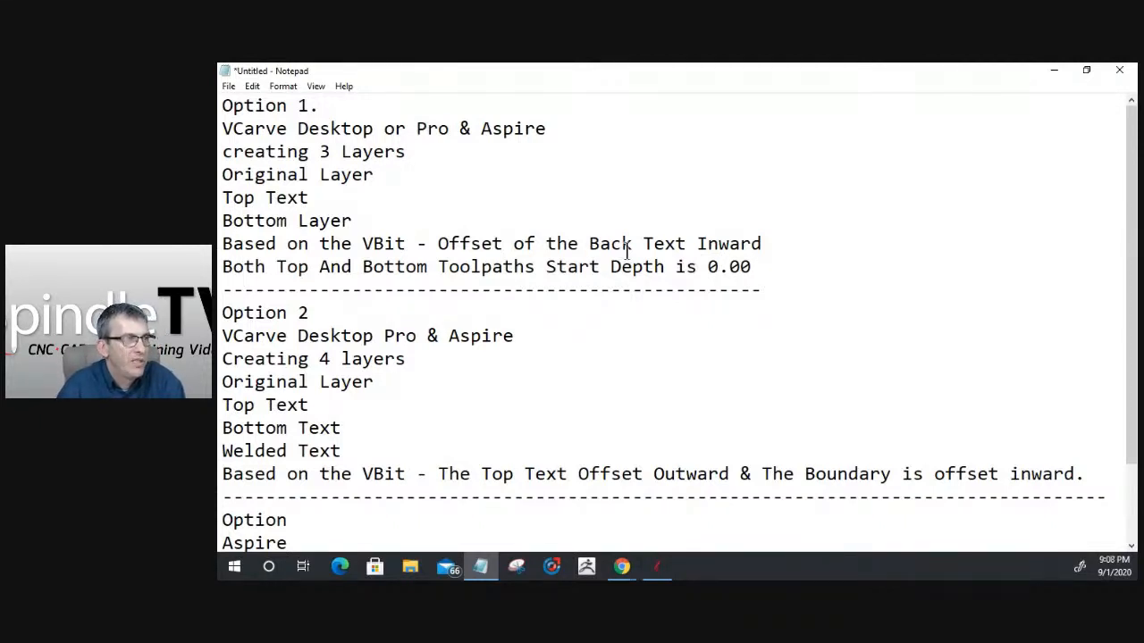
# - Add the line "The Top Text Toolpath Start Depth 0.00" below the VBit offset line of Option 2
pyautogui.scroll(-2, 420, 198)
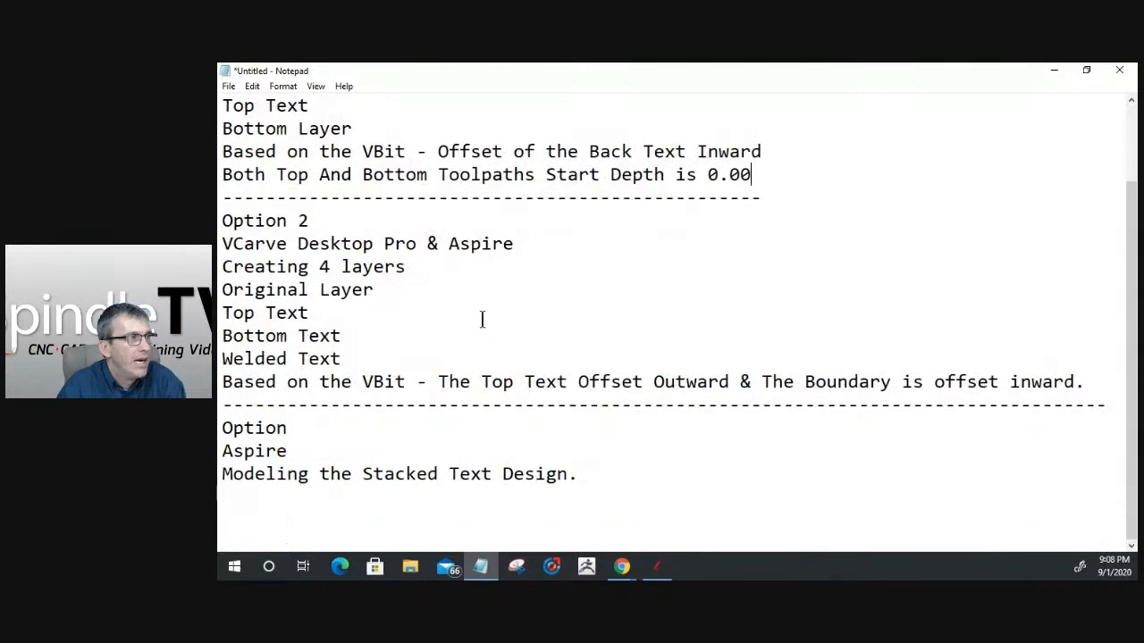
pyautogui.click(299, 249)
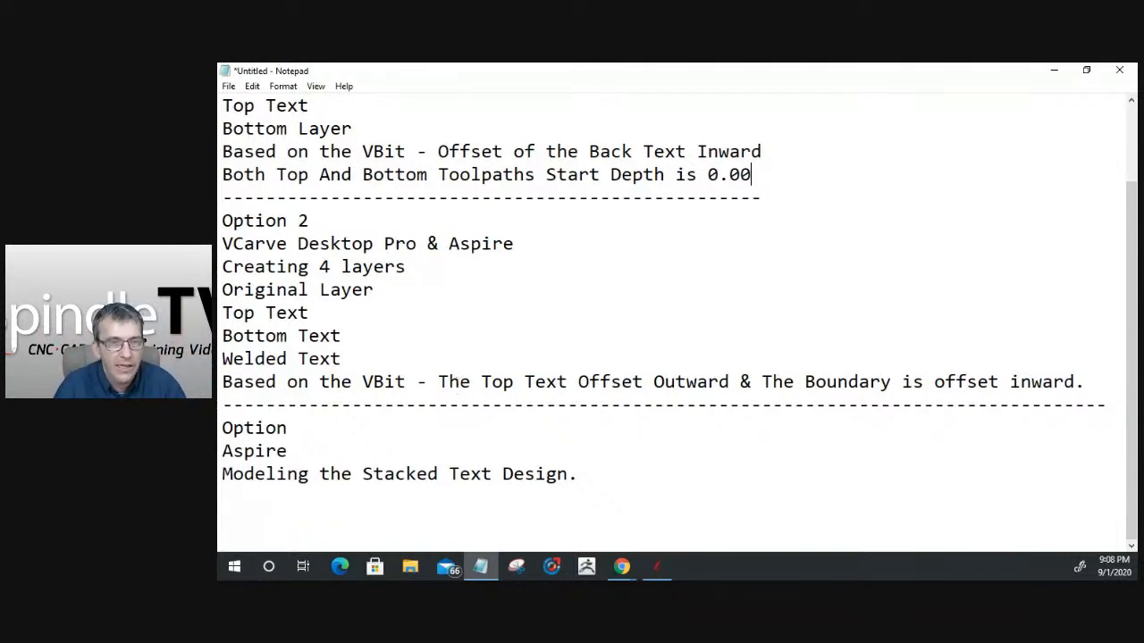
pyautogui.click(1088, 382)
pyautogui.press('Return')
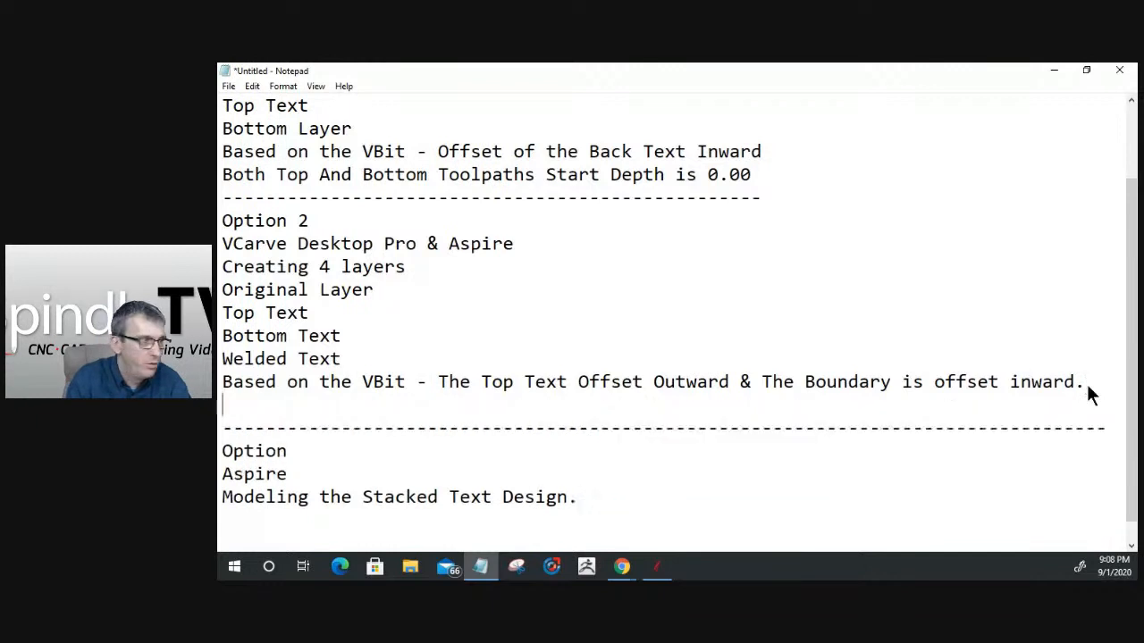
pyautogui.write('The To')
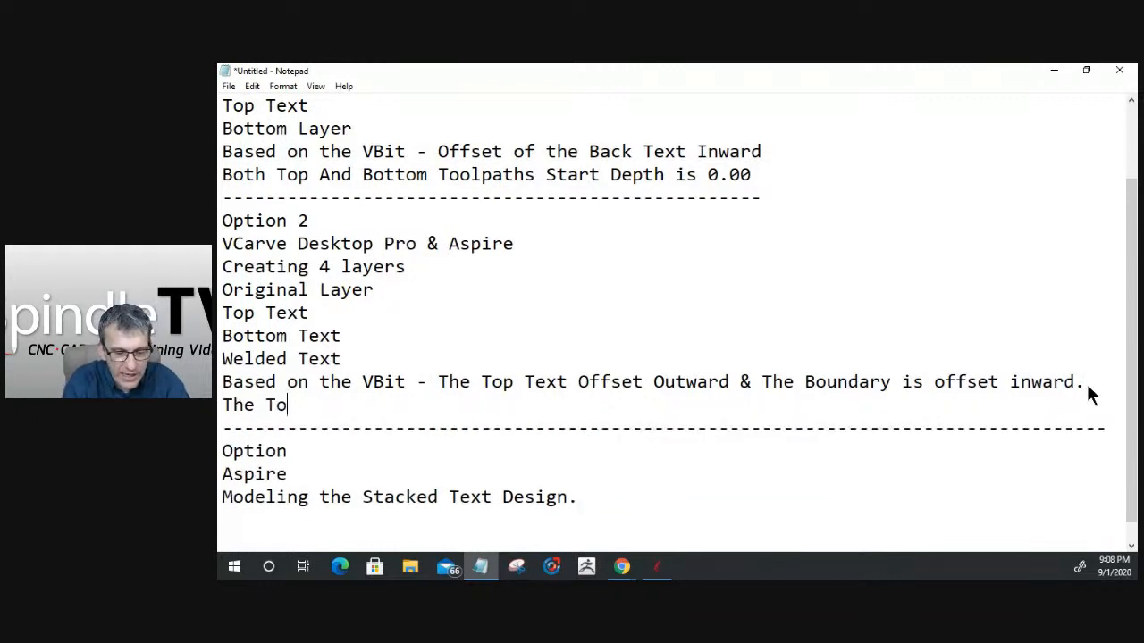
pyautogui.write('p Text T')
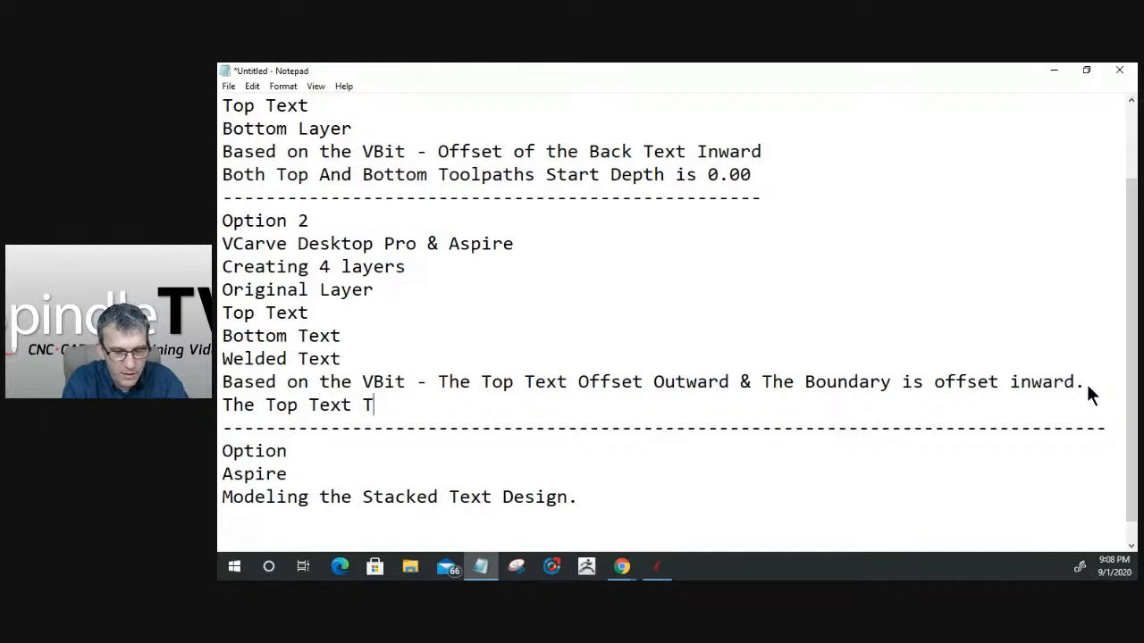
pyautogui.write('oolpath Star')
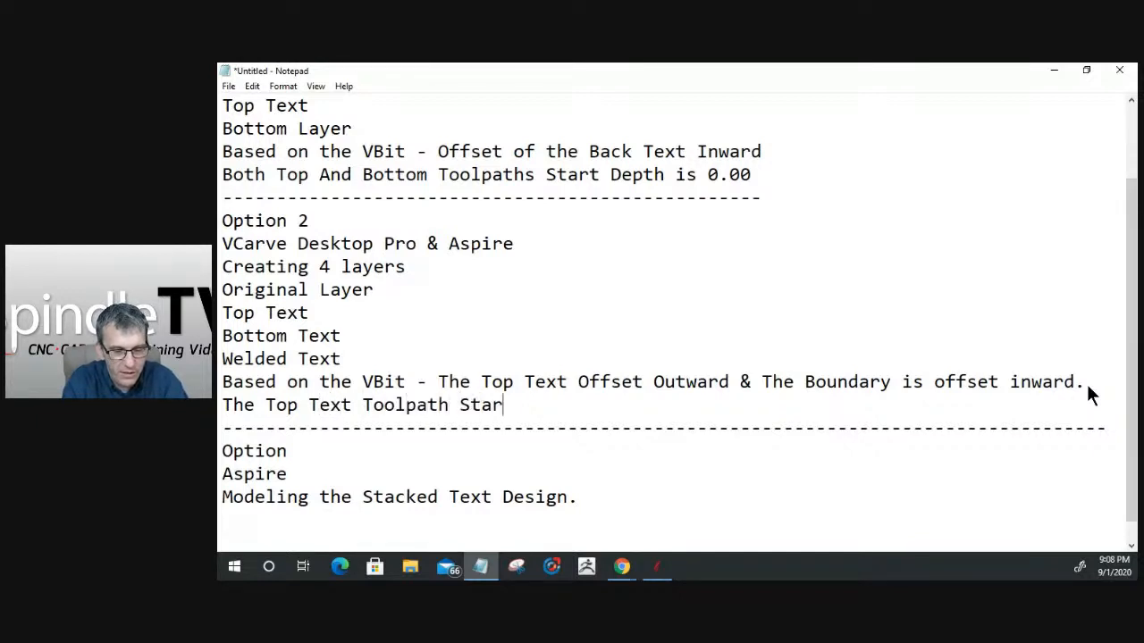
pyautogui.write('t Depy')
pyautogui.press('BackSpace')
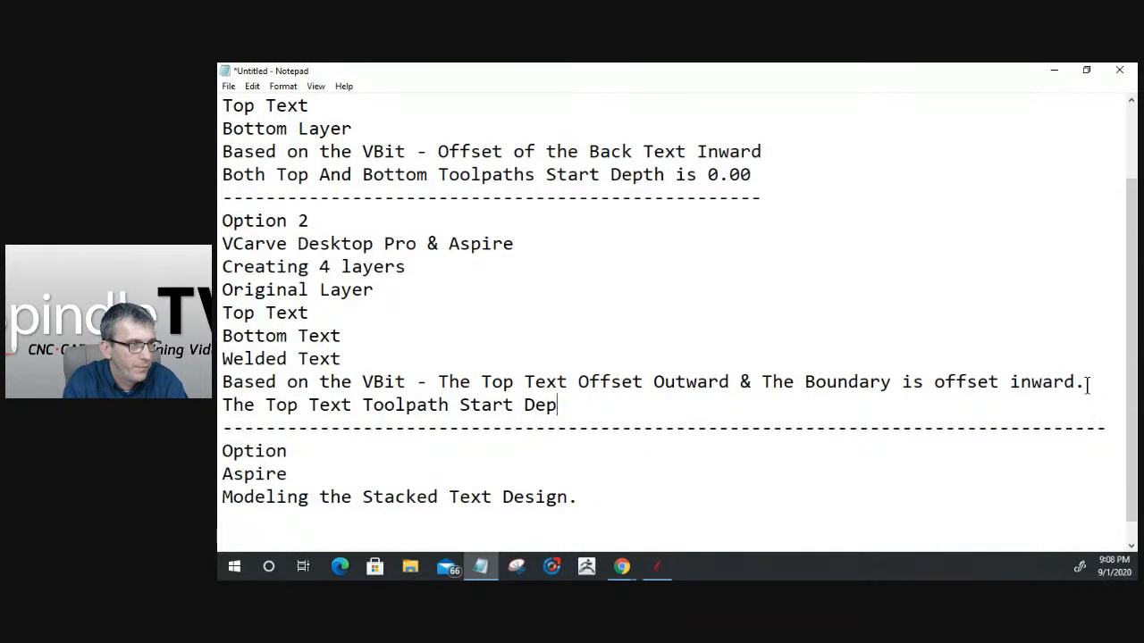
pyautogui.write('th 0.00')
# - Add a closing line to Option 2 reading "Bottom Text Toolpath Start Depth Starts at where Top Text Finished."
pyautogui.press('Return')
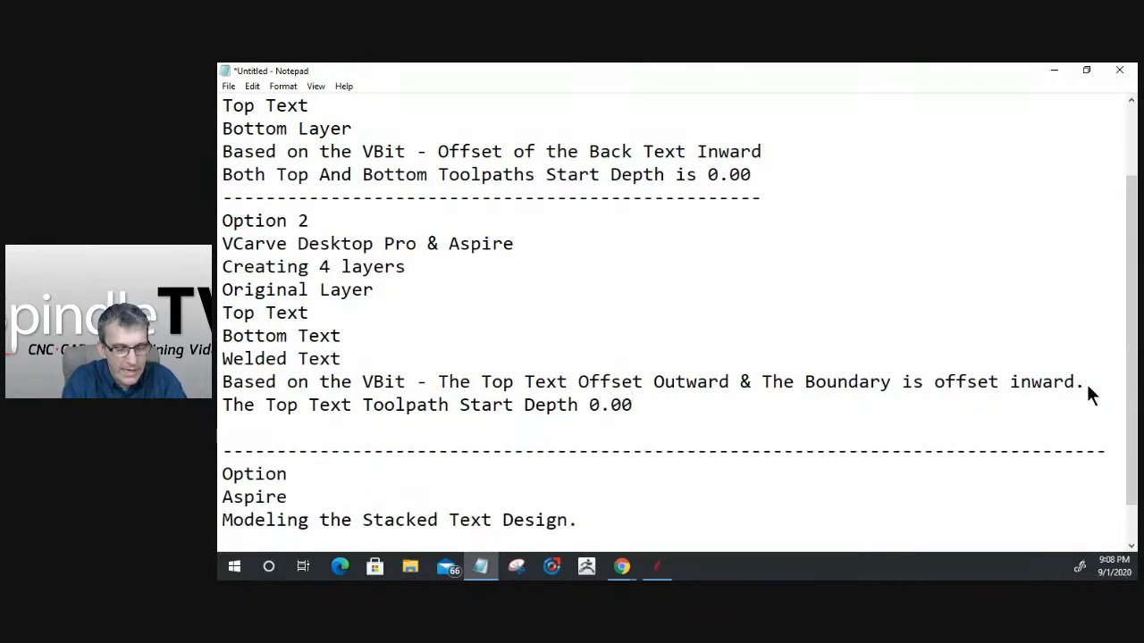
pyautogui.write('Botto')
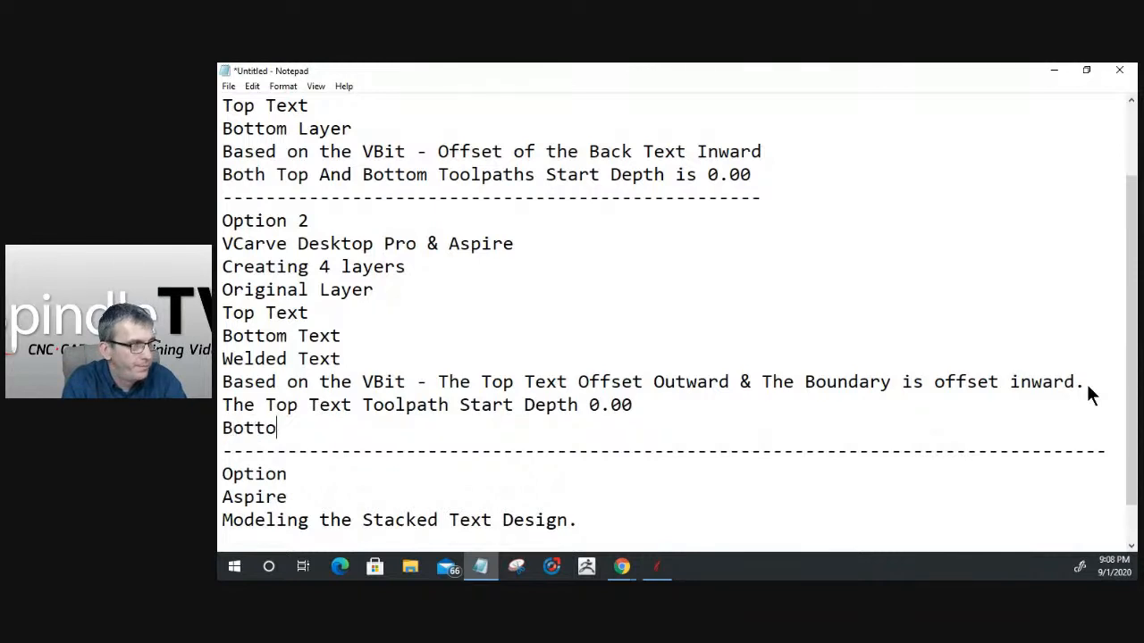
pyautogui.write('m T')
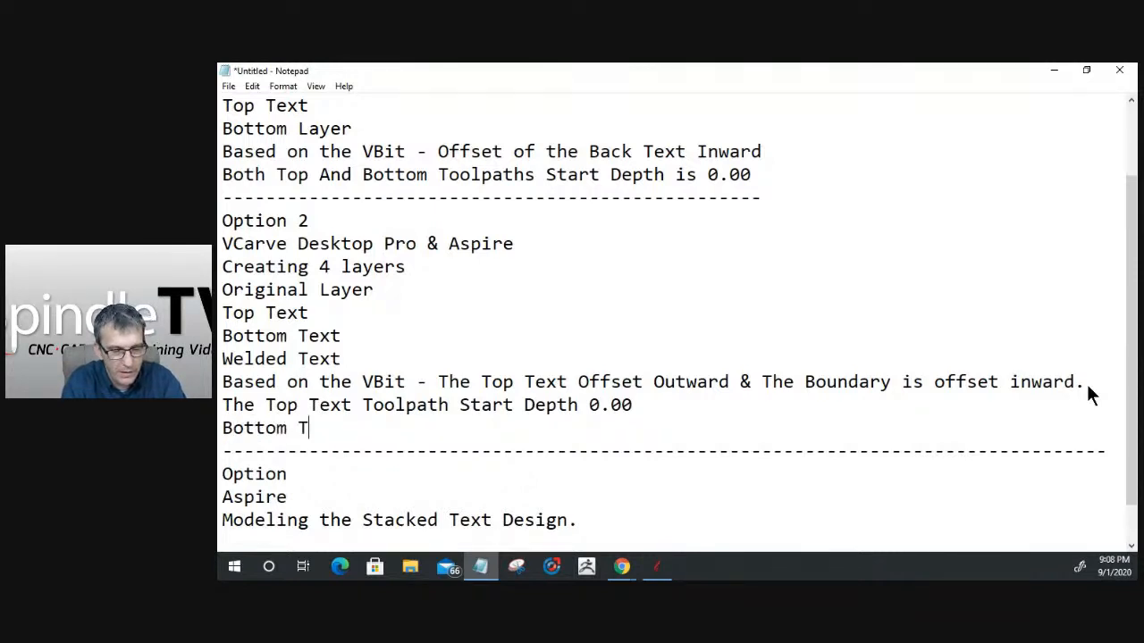
pyautogui.write('ext Too')
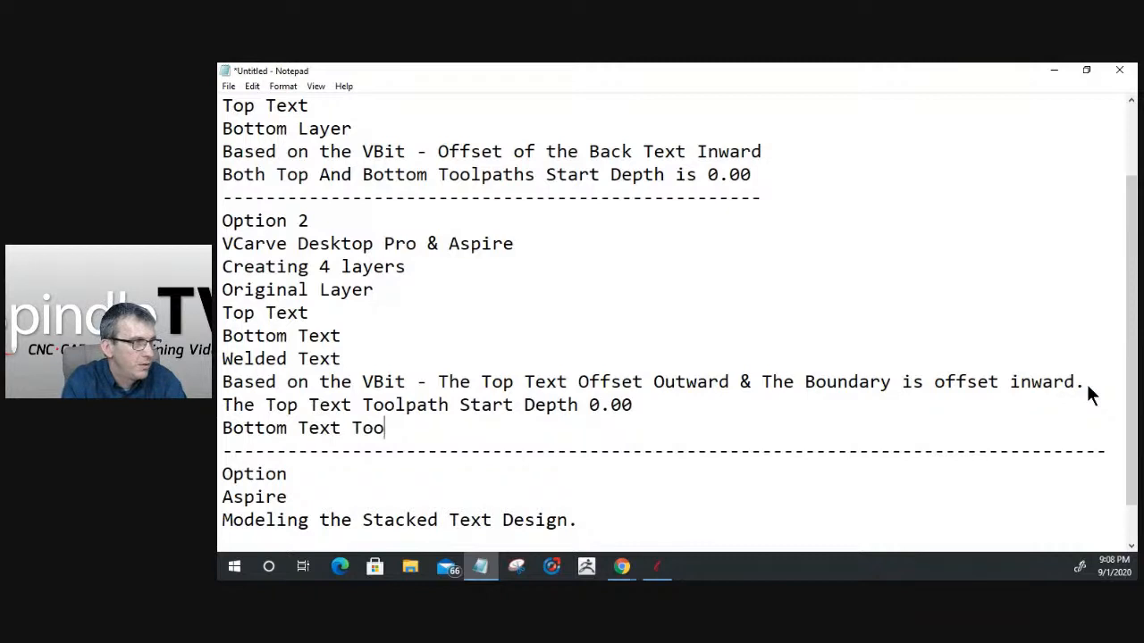
pyautogui.write('lpath Start Depth is')
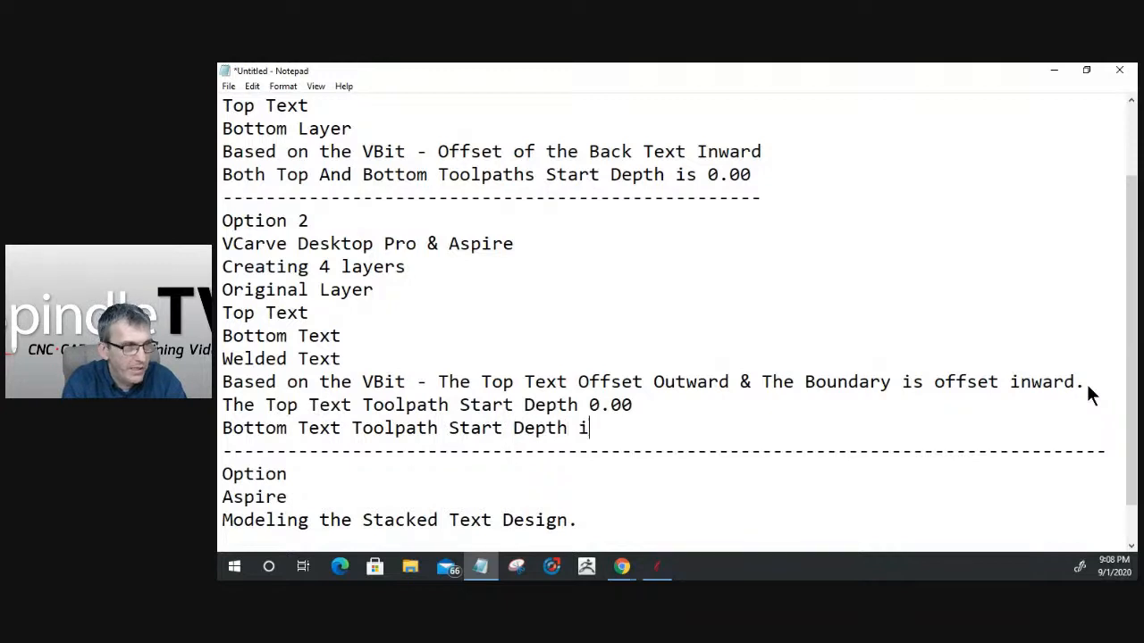
pyautogui.press('BackSpace')
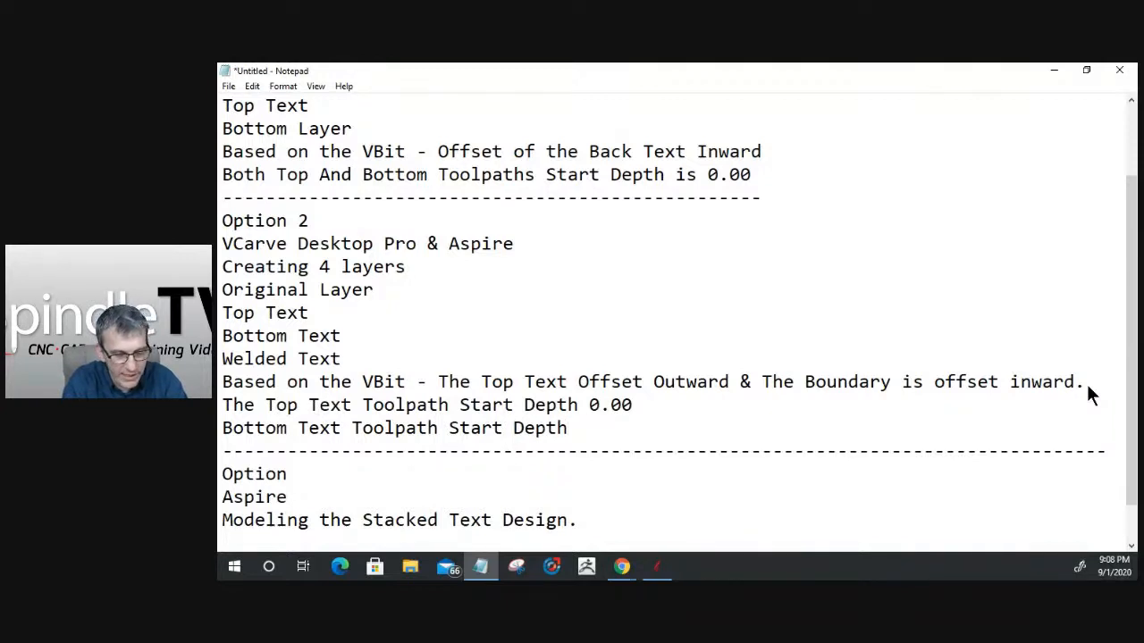
pyautogui.write('S')
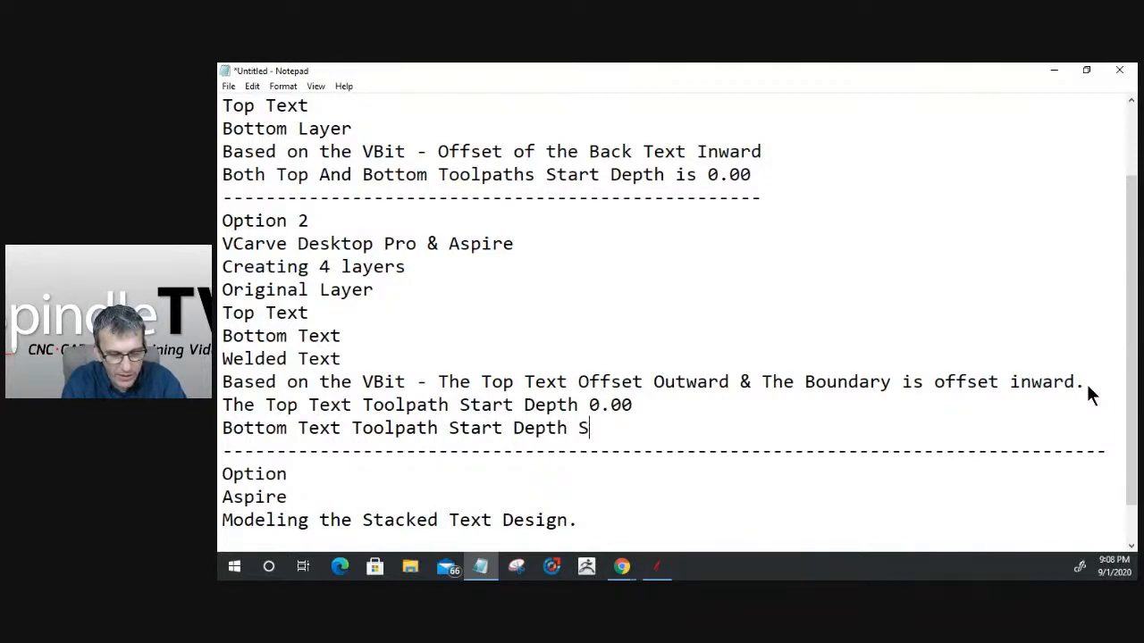
pyautogui.write('tart')
pyautogui.write('s a')
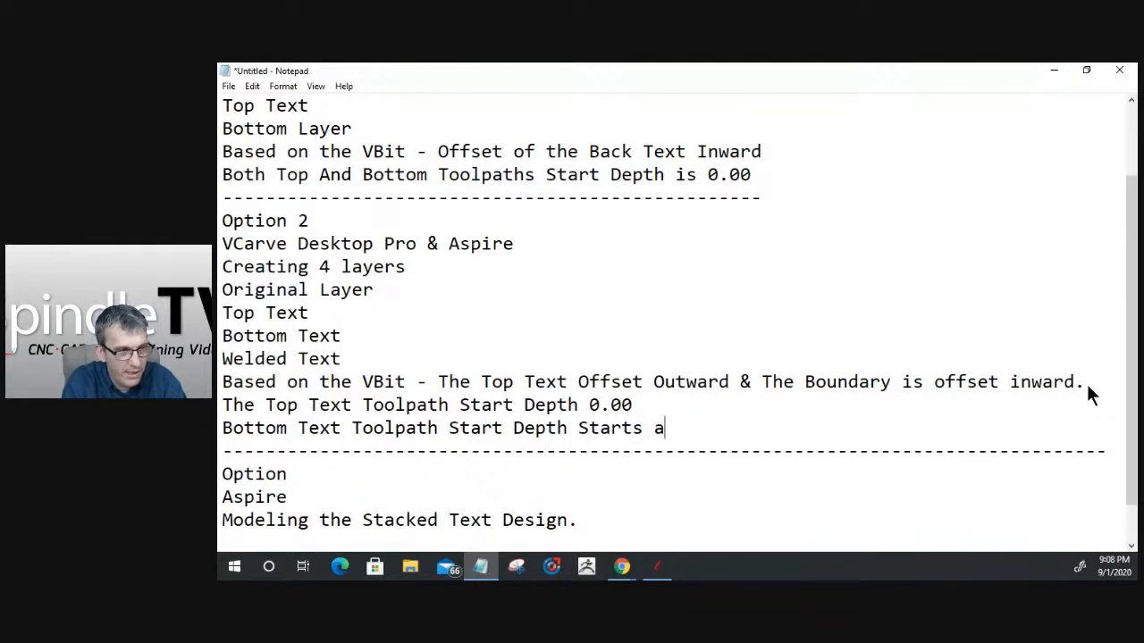
pyautogui.write('t where ')
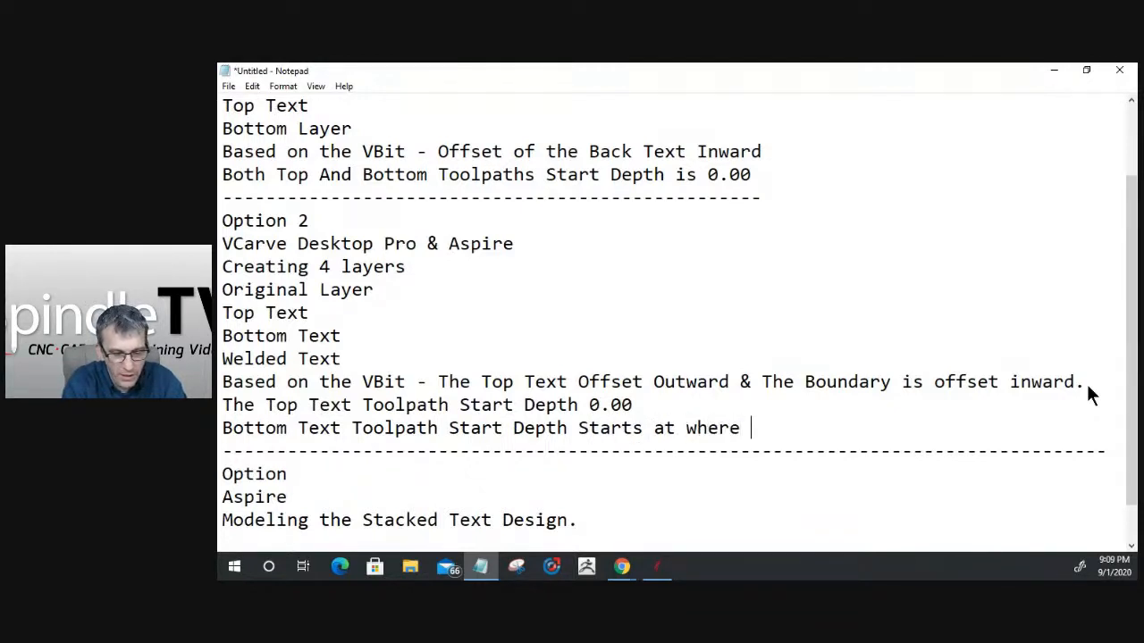
pyautogui.write('Top T')
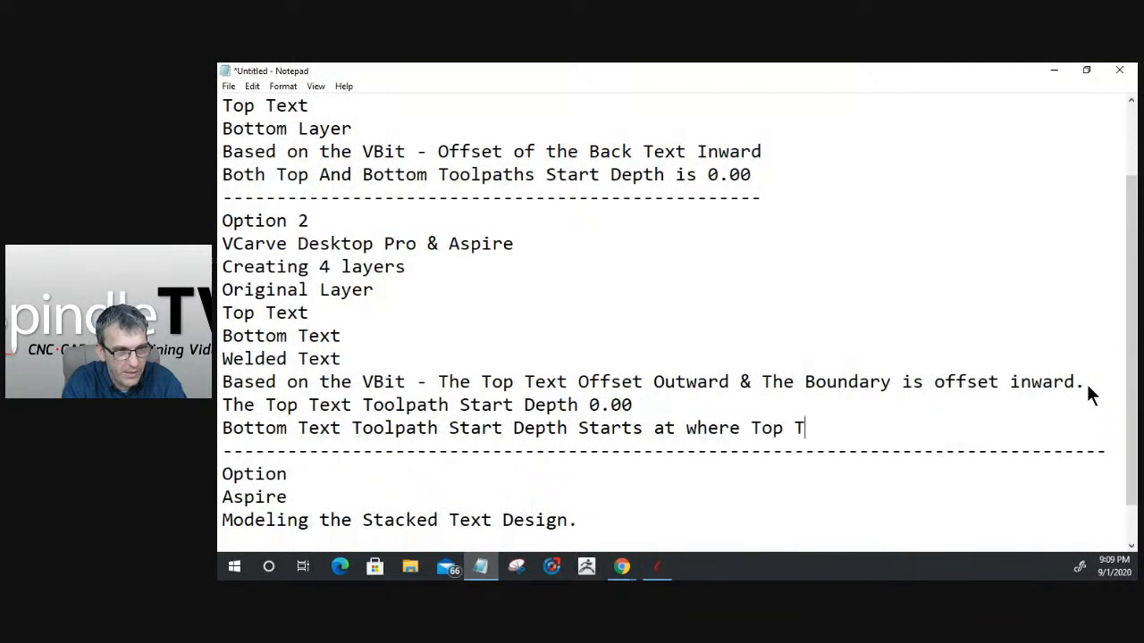
pyautogui.write('ext Finished.')
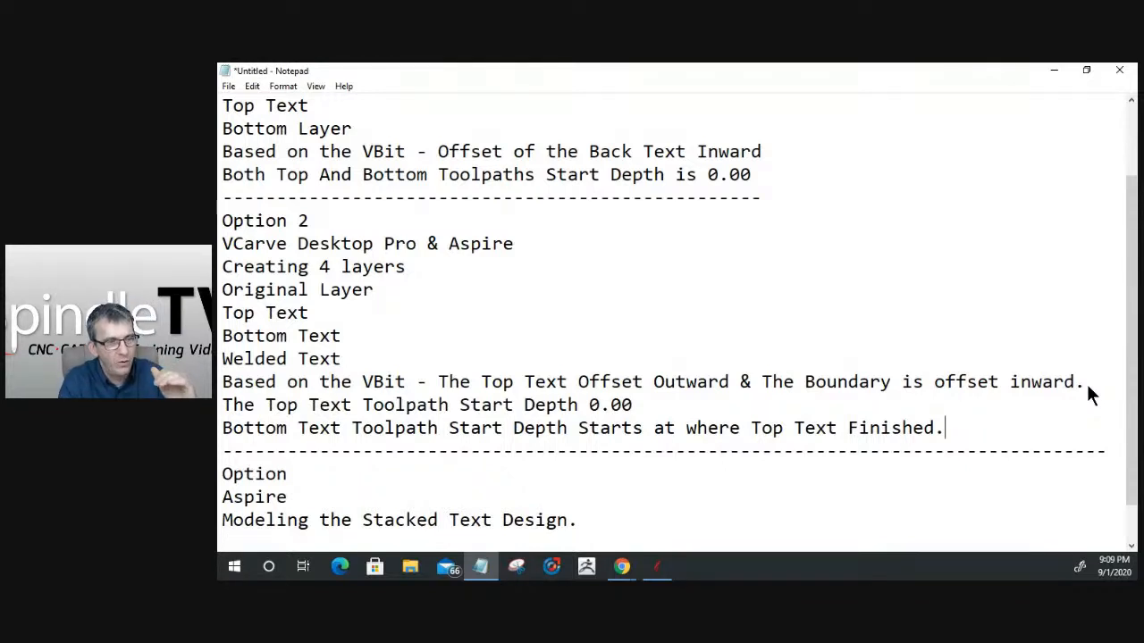
# - Insert the word "toolpath" before "Finished" in the bottom text line of Option 2
pyautogui.press('Left')
pyautogui.press('Left')
pyautogui.press('Left')
pyautogui.press('Left')
pyautogui.press('Left')
pyautogui.press('Left')
pyautogui.press('Left')
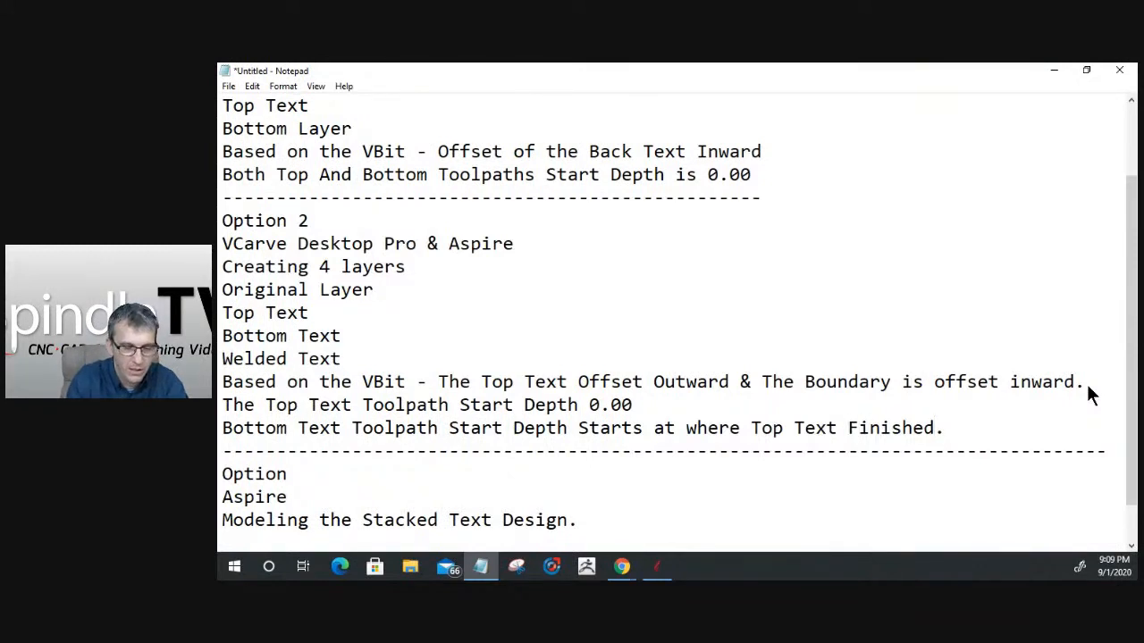
pyautogui.write('toolpath')
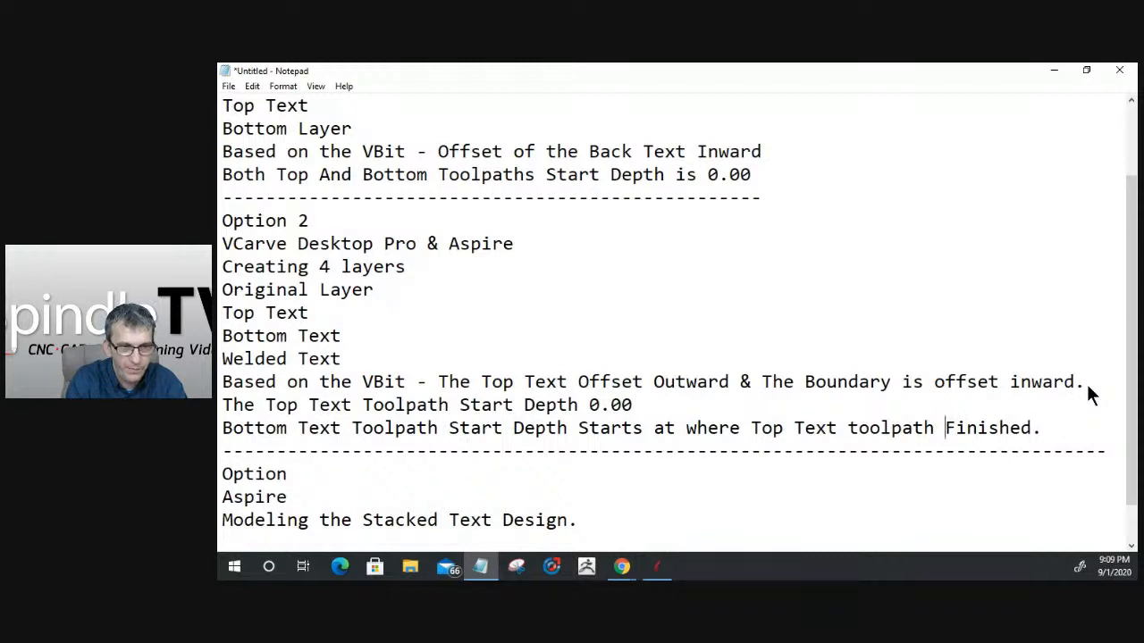
# - Insert "(Cut Depth)" between "toolpath" and "Finished" in the bottom text line of Option 2
pyautogui.press('Right')
pyautogui.press('Right')
pyautogui.press('Right')
pyautogui.press('Right')
pyautogui.press('Right')
pyautogui.press('Right')
pyautogui.press('Right')
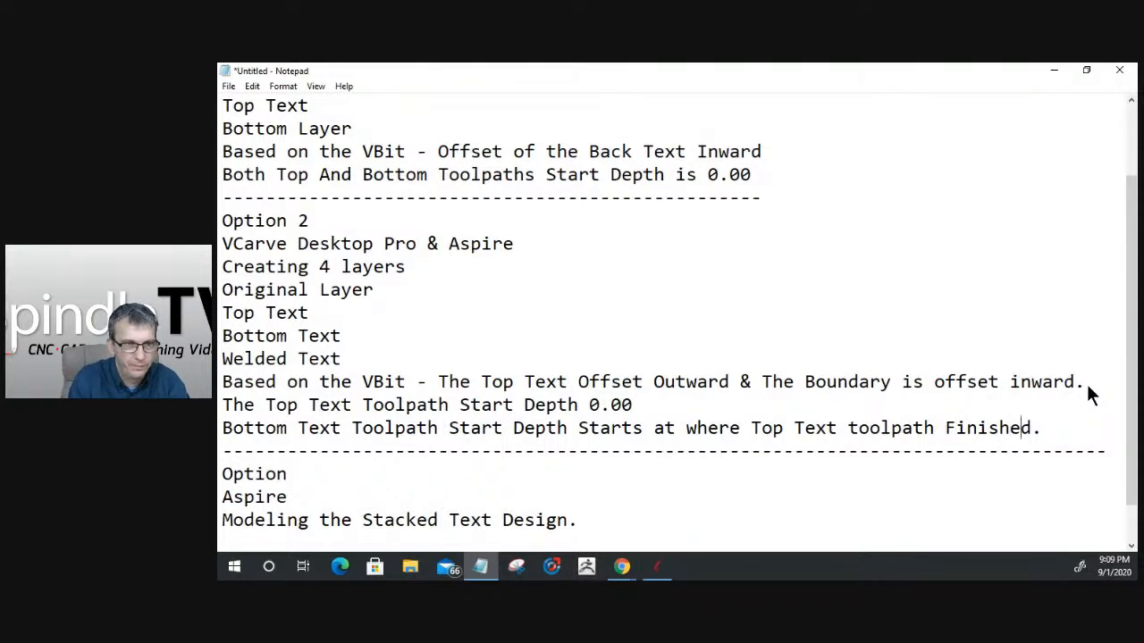
pyautogui.press('Left')
pyautogui.press('Left')
pyautogui.press('Left')
pyautogui.press('Left')
pyautogui.press('Left')
pyautogui.press('Left')
pyautogui.press('Left')
pyautogui.press('Left')
pyautogui.press('Left')
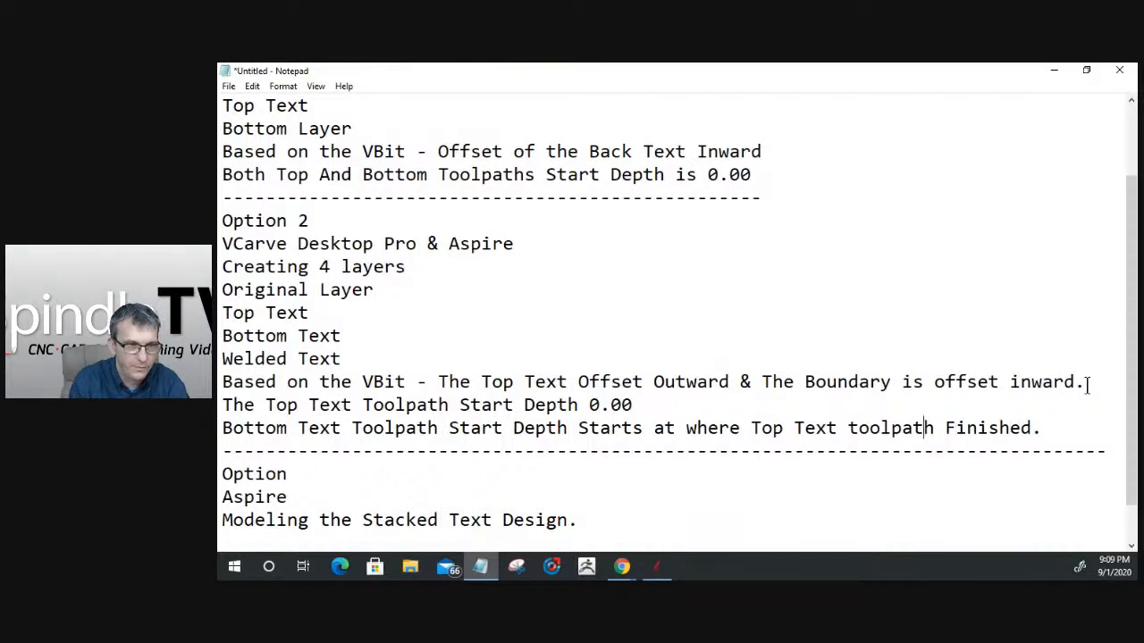
pyautogui.write('(Cut')
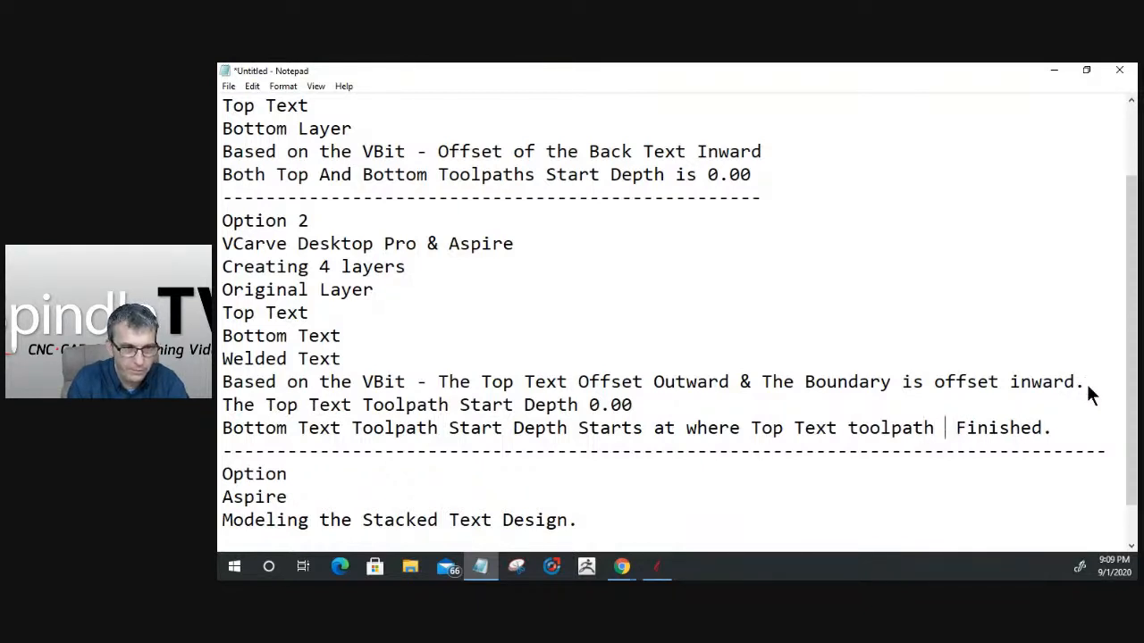
pyautogui.write(' Depth)')
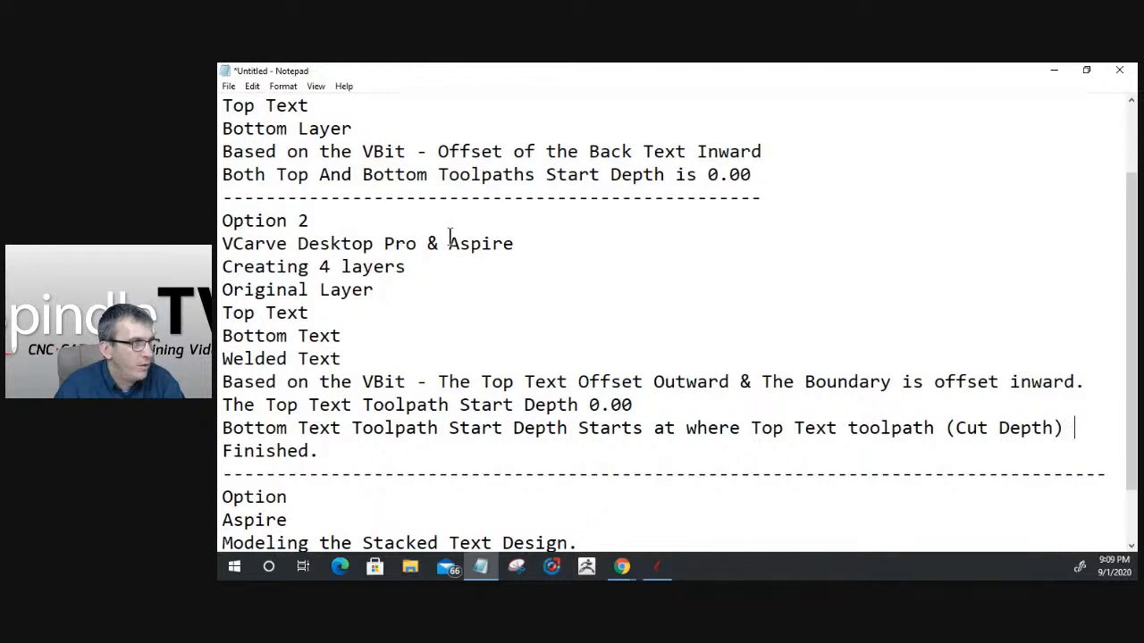
pyautogui.scroll(-1, 560, 357)
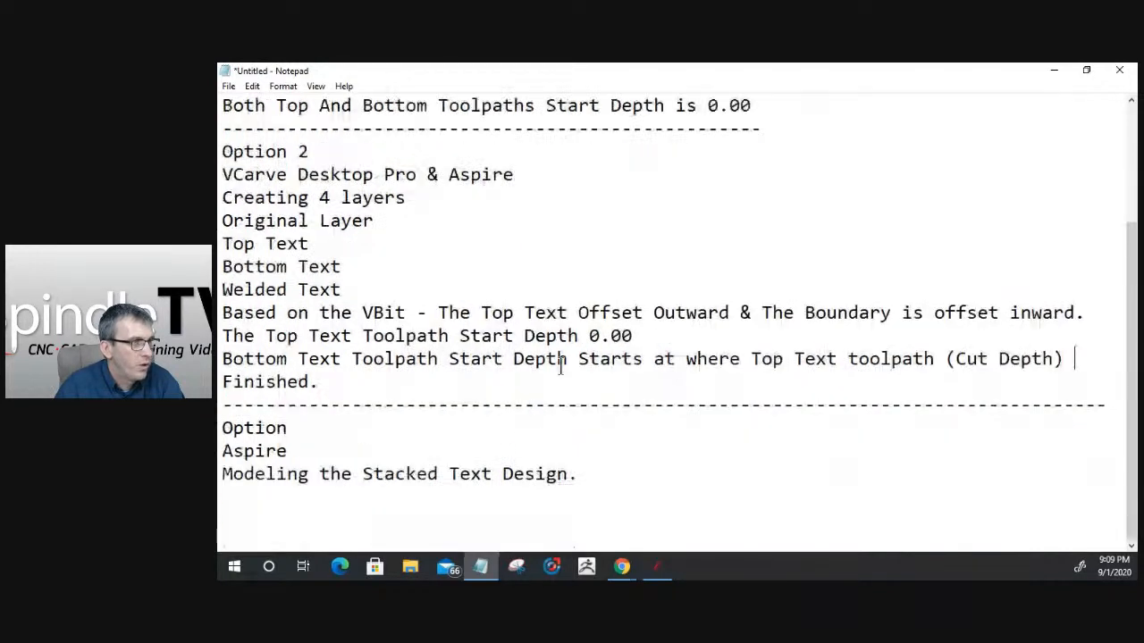
# - Switch to Aspire, reset the toolpath preview and simulate all toolpaths to inspect the carved stacked text sign
pyautogui.click(284, 473)
pyautogui.keyDown('shift'); pyautogui.click(559, 474); pyautogui.keyUp('shift')
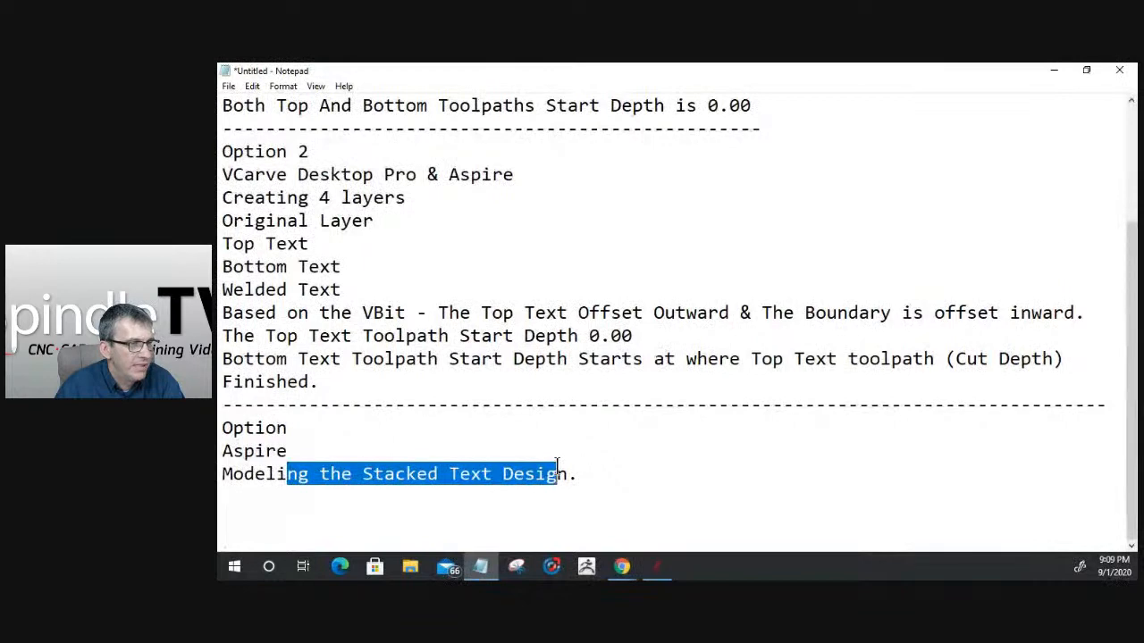
pyautogui.click(658, 570)
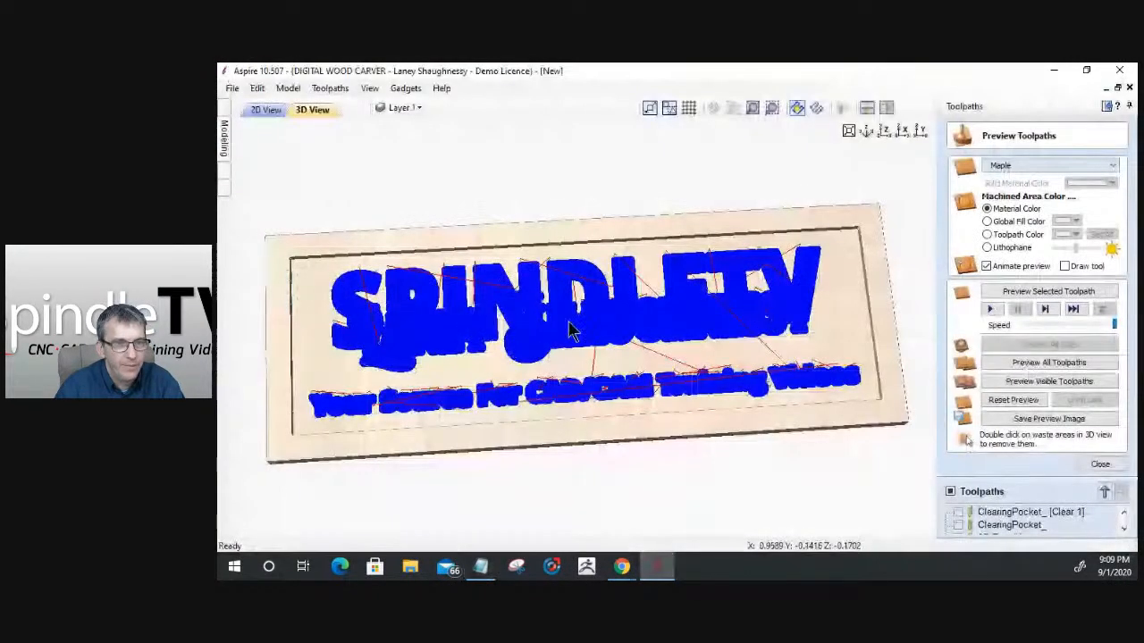
pyautogui.click(1039, 403)
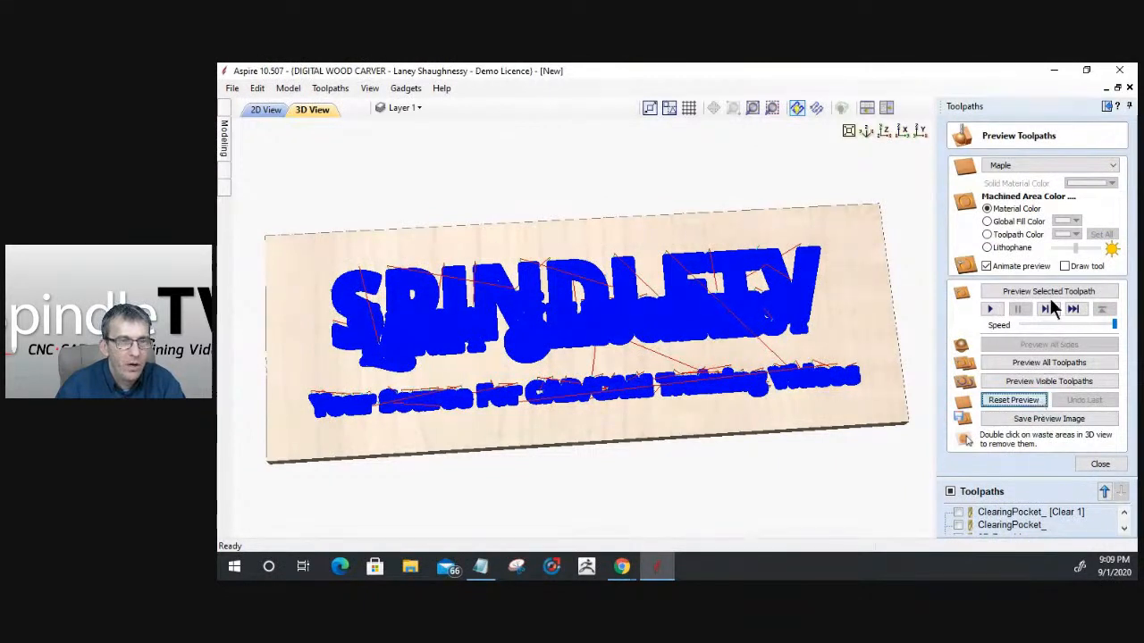
pyautogui.click(1031, 363)
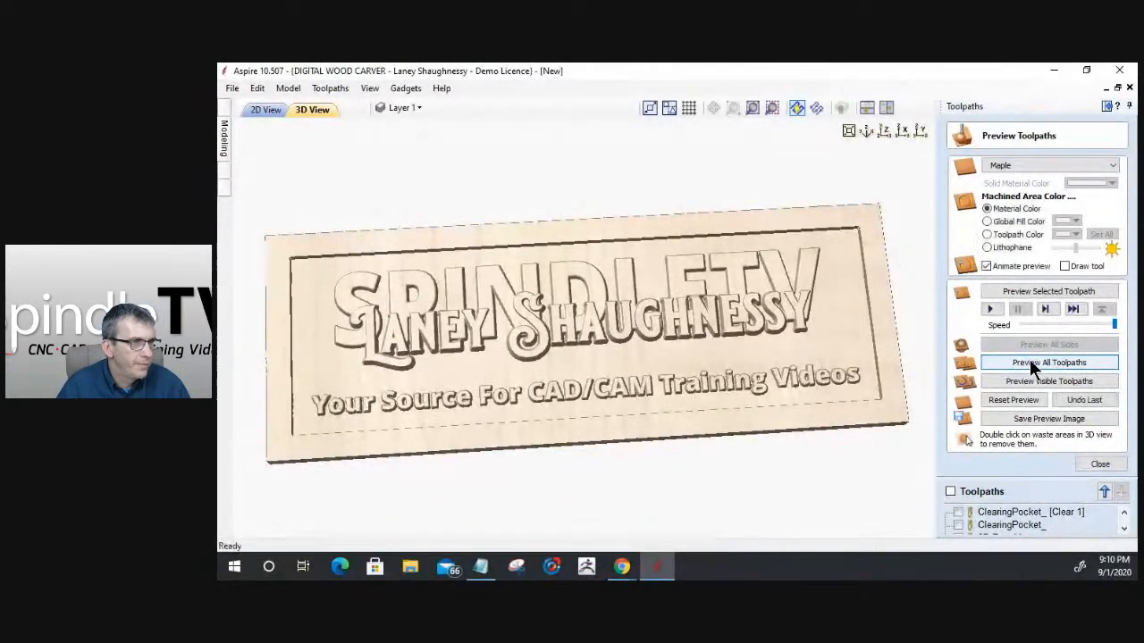
pyautogui.moveTo(703, 383); pyautogui.dragTo(646, 403)
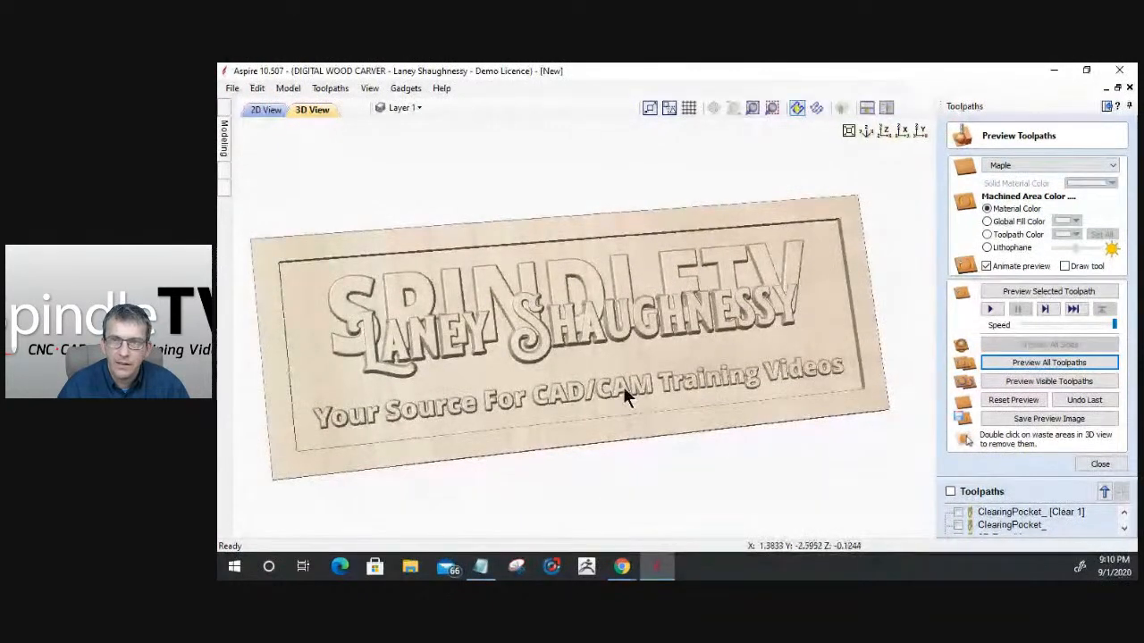
pyautogui.scroll(3, 628, 396)
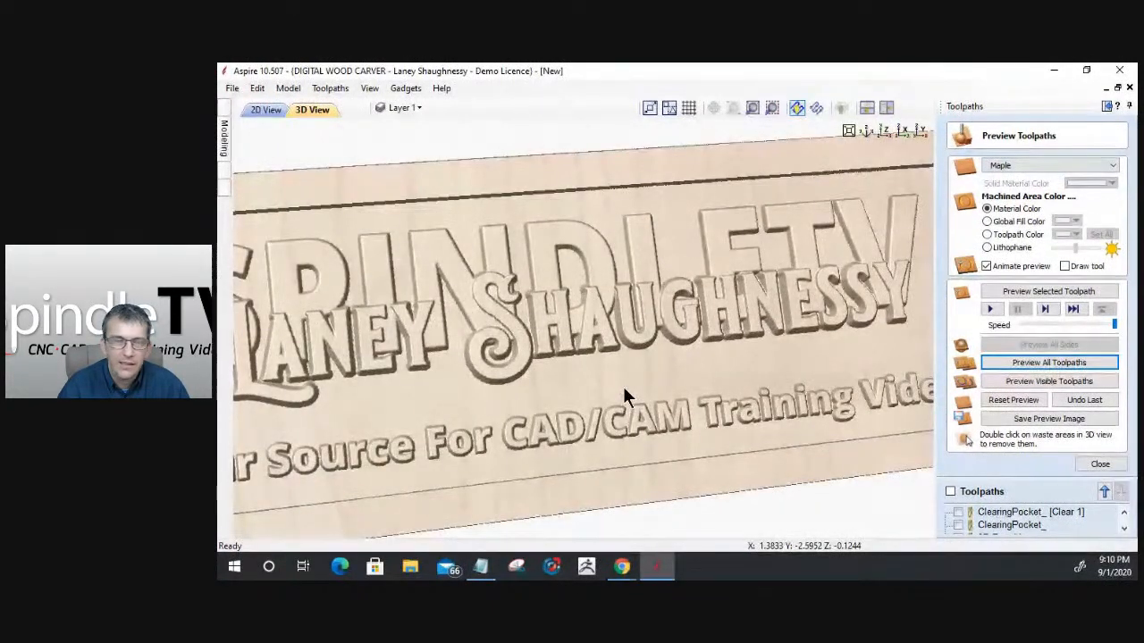
pyautogui.scroll(-1, 625, 394)
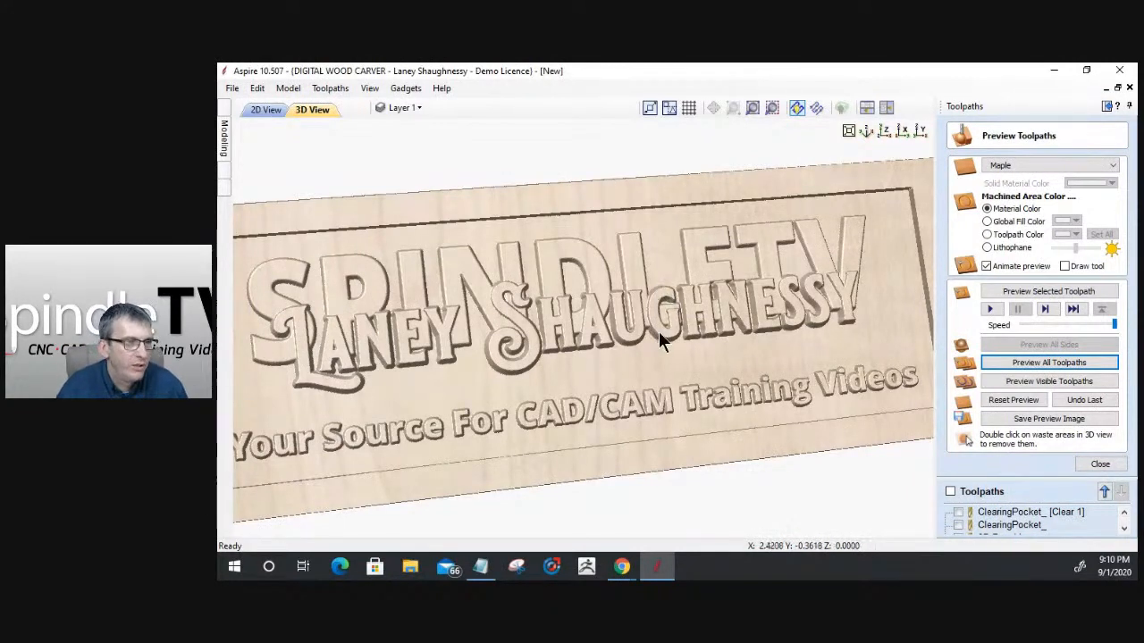
pyautogui.scroll(4, 653, 352)
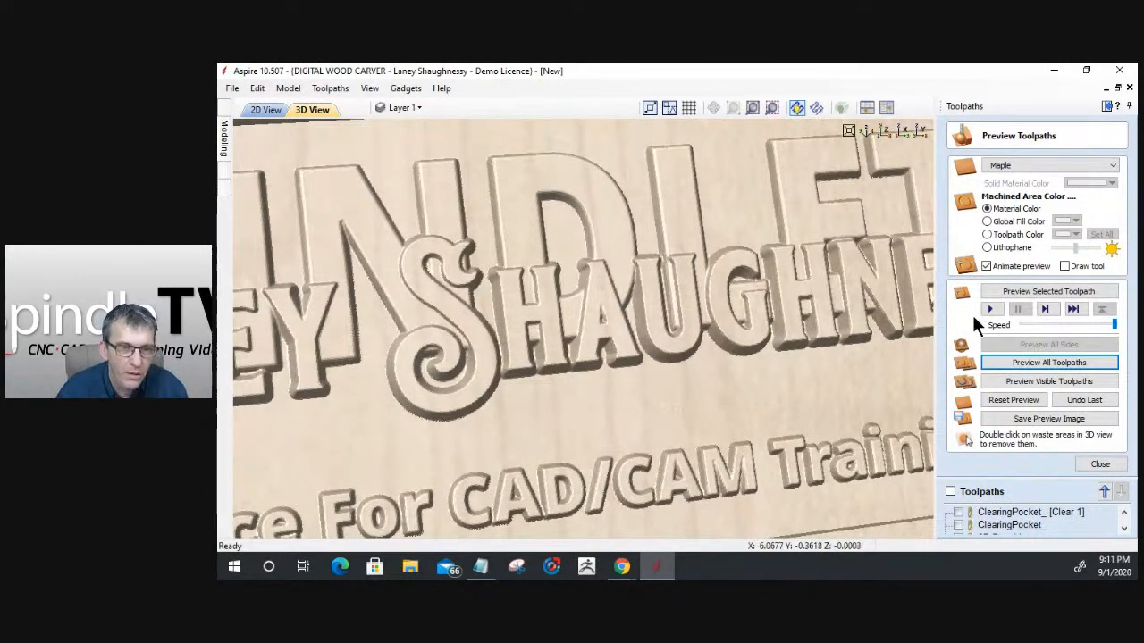
pyautogui.click(1100, 464)
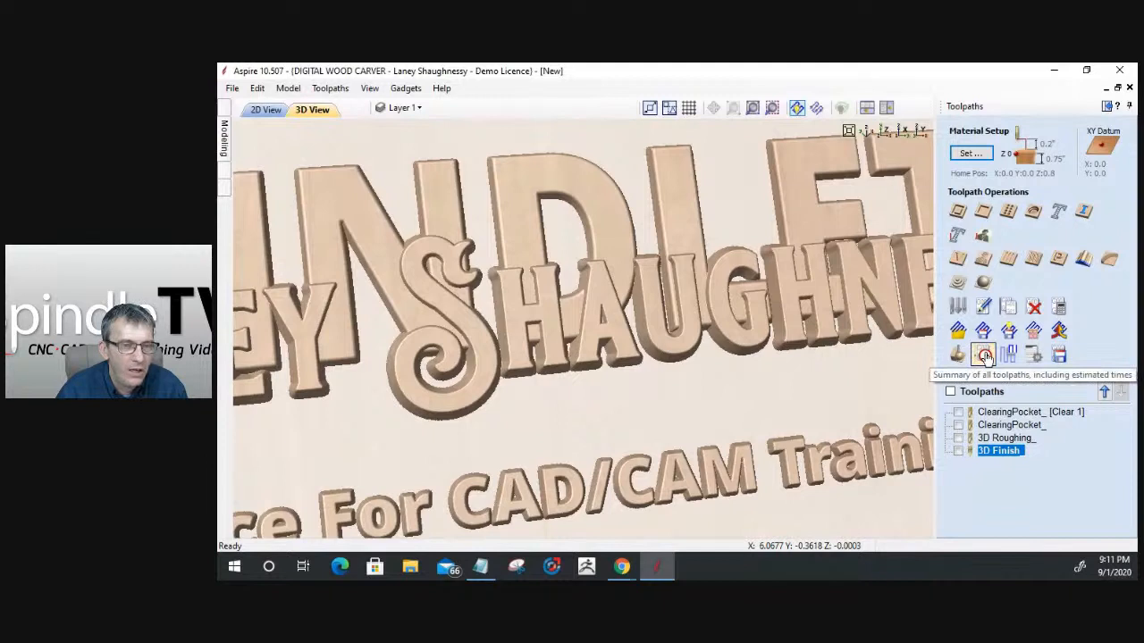
# - Rename the first clearing pocket toolpath as "ClearingPocket_ .25EM"
pyautogui.click(1015, 411)
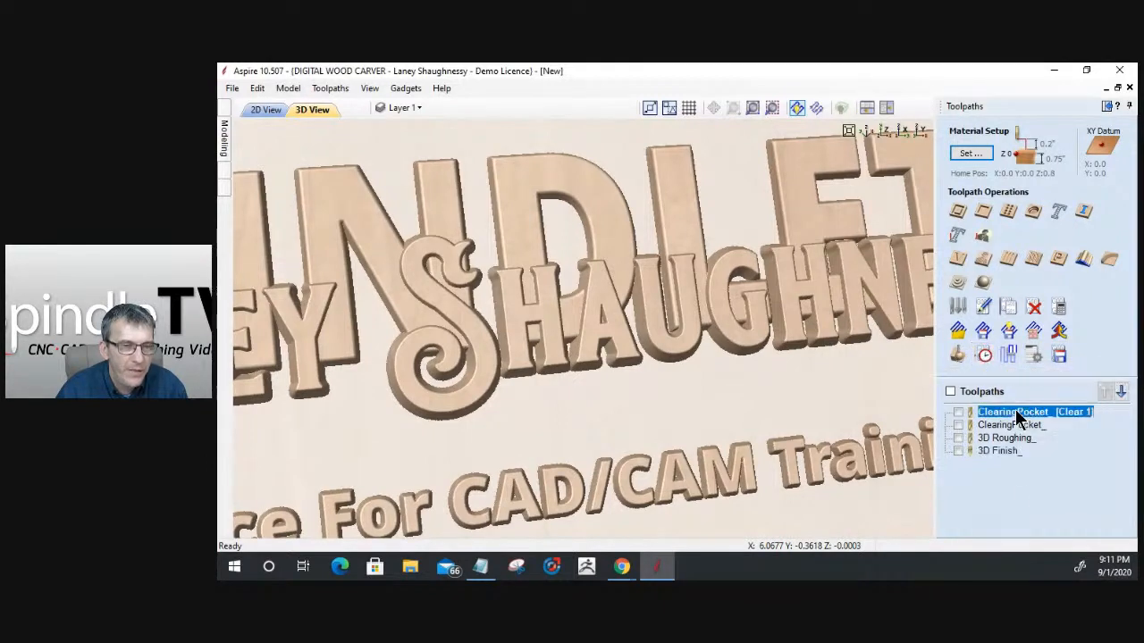
pyautogui.rightClick(1015, 411)
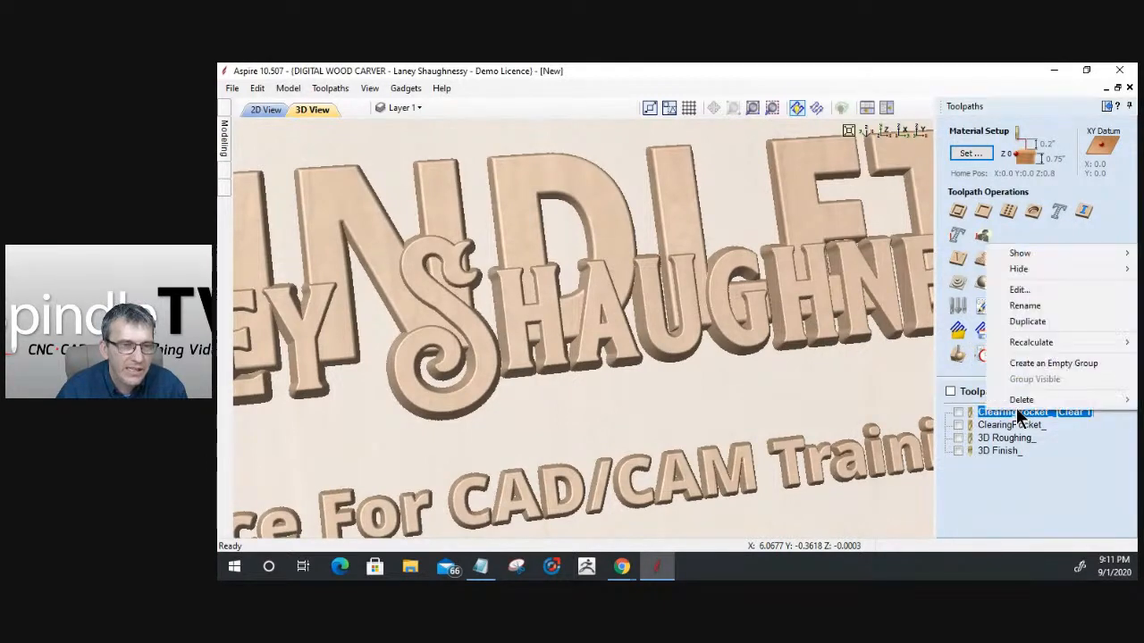
pyautogui.click(1023, 306)
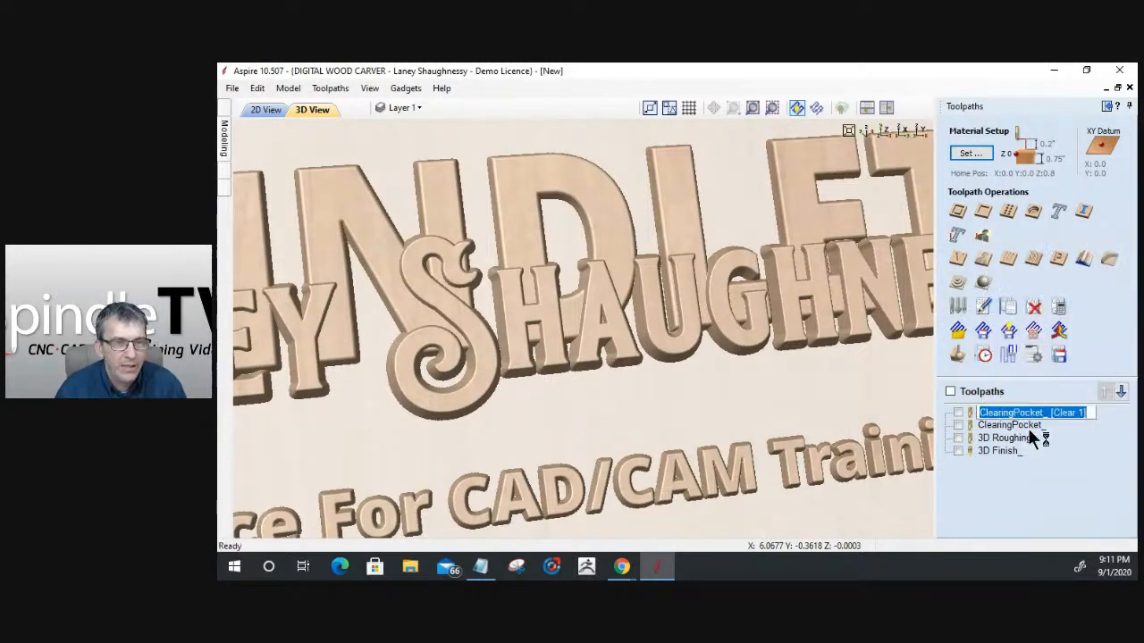
pyautogui.moveTo(1053, 412); pyautogui.dragTo(1085, 413)
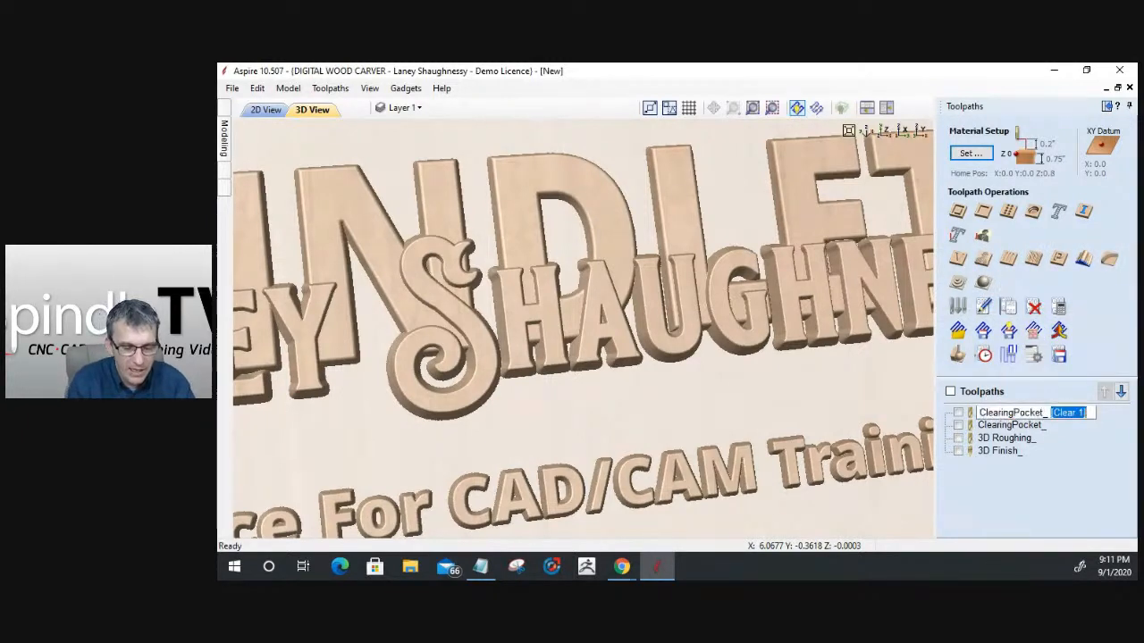
pyautogui.write('25')
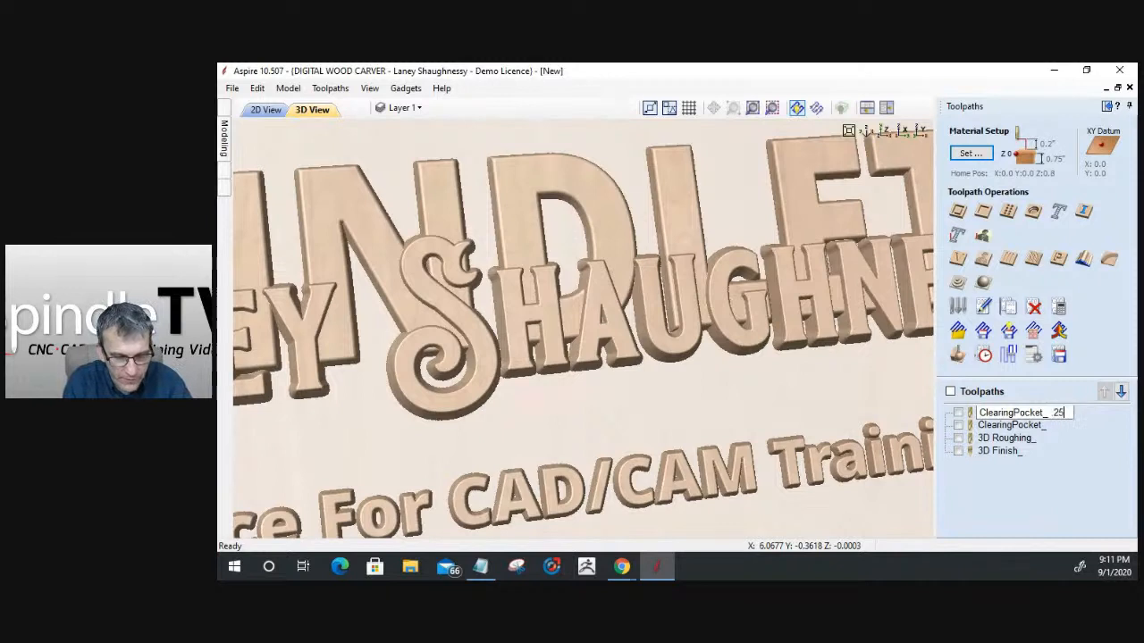
pyautogui.write('EM')
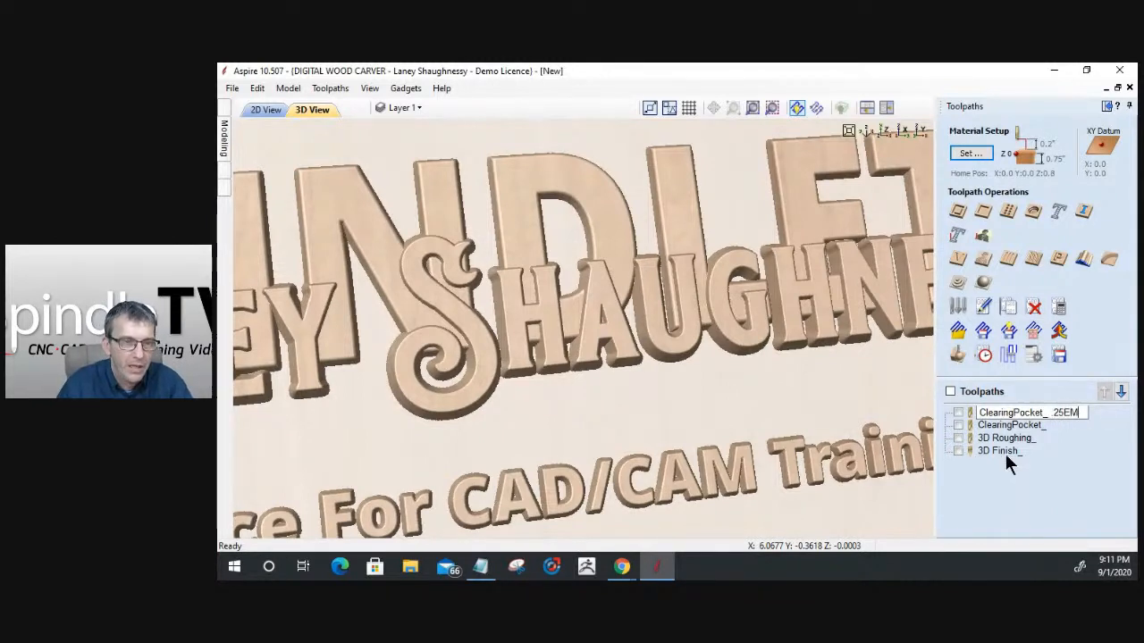
pyautogui.press('Return')
# - Rename the second clearing pocket toolpath as "ClearingPocket_.125EM"
pyautogui.rightClick(1019, 426)
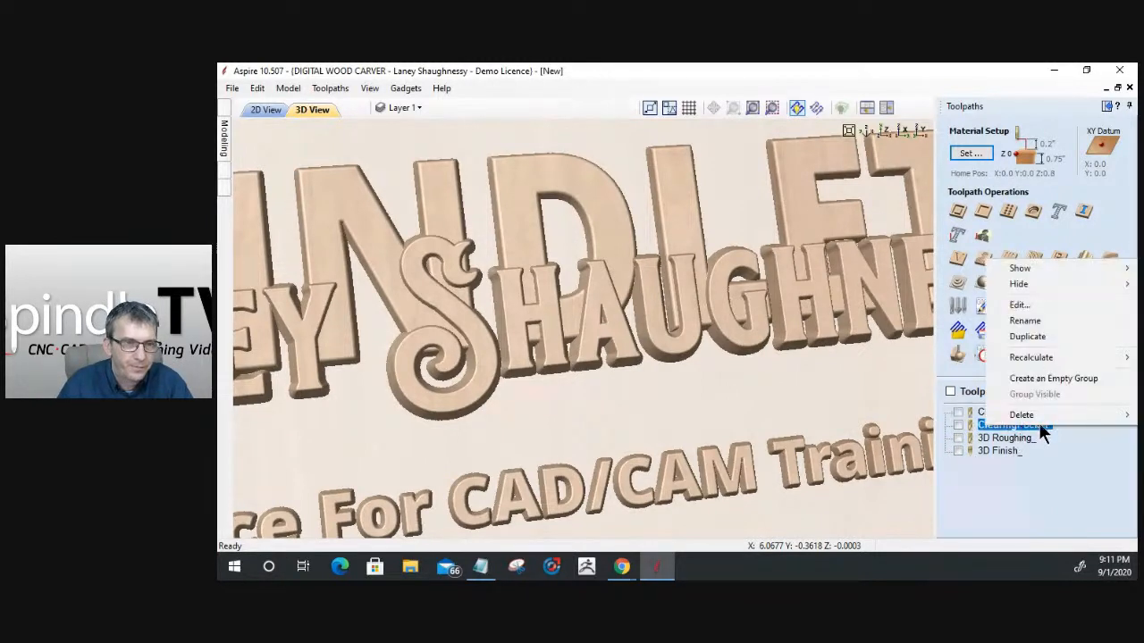
pyautogui.click(1036, 325)
pyautogui.press('End')
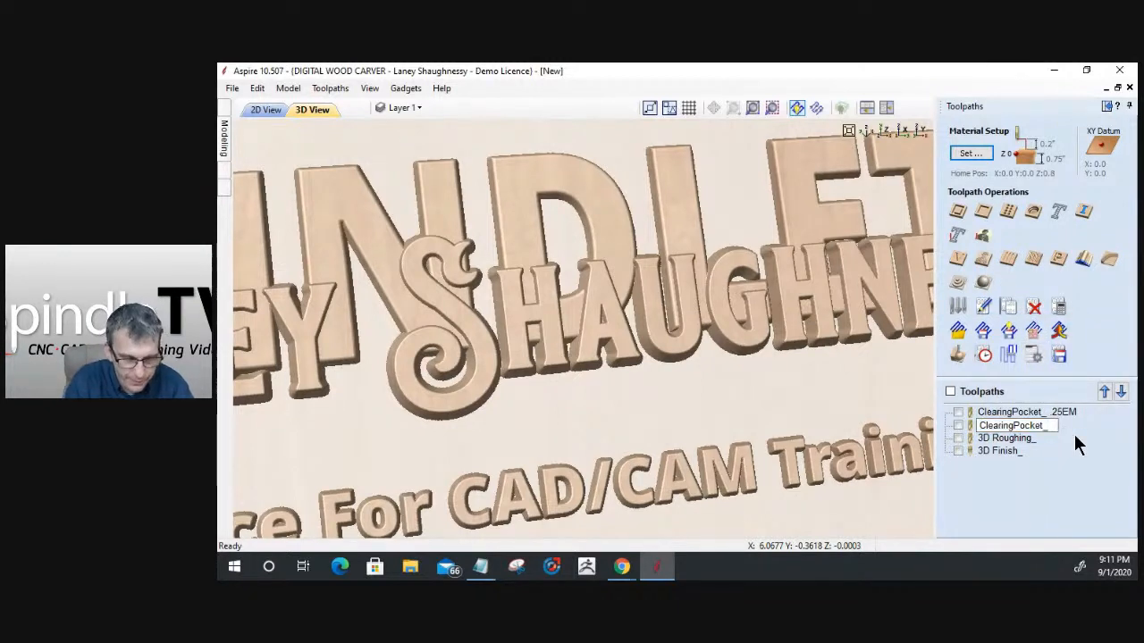
pyautogui.write('.125EM')
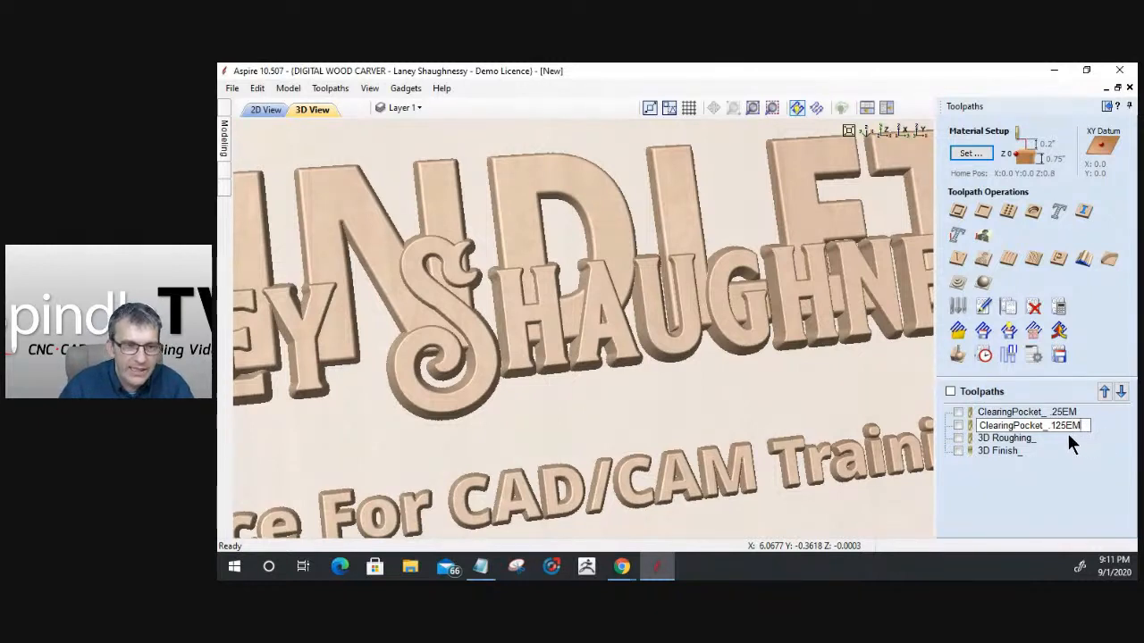
pyautogui.press('Return')
# - Rename the 3D roughing toolpath as "3D Roughing_.25EM"
pyautogui.click(1034, 436)
pyautogui.rightClick(1036, 438)
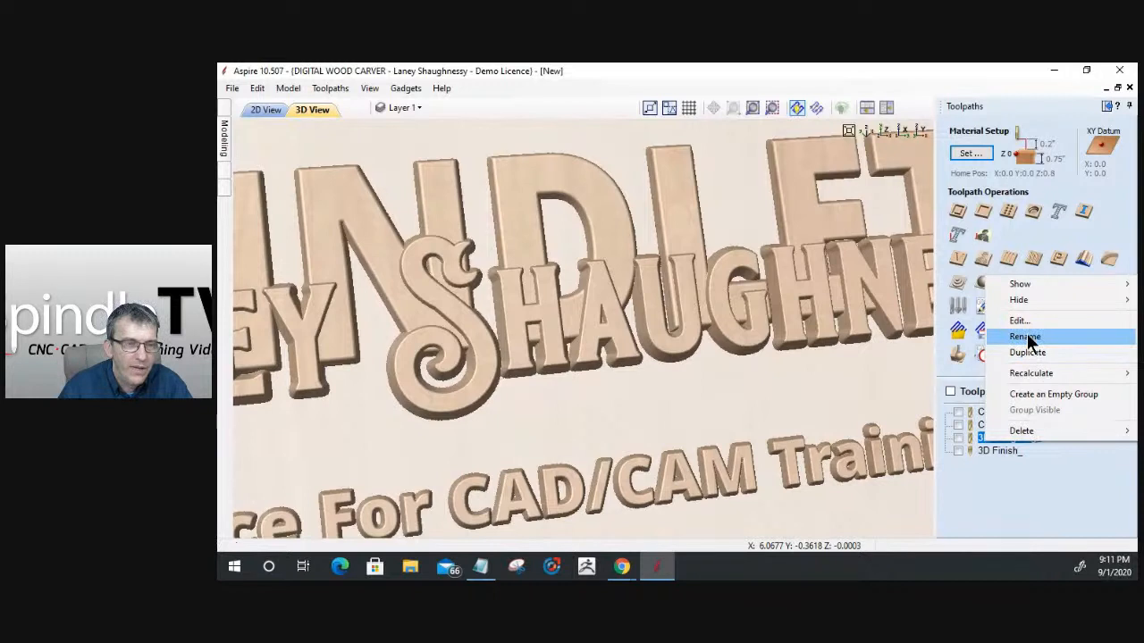
pyautogui.click(1025, 336)
pyautogui.click(1041, 440)
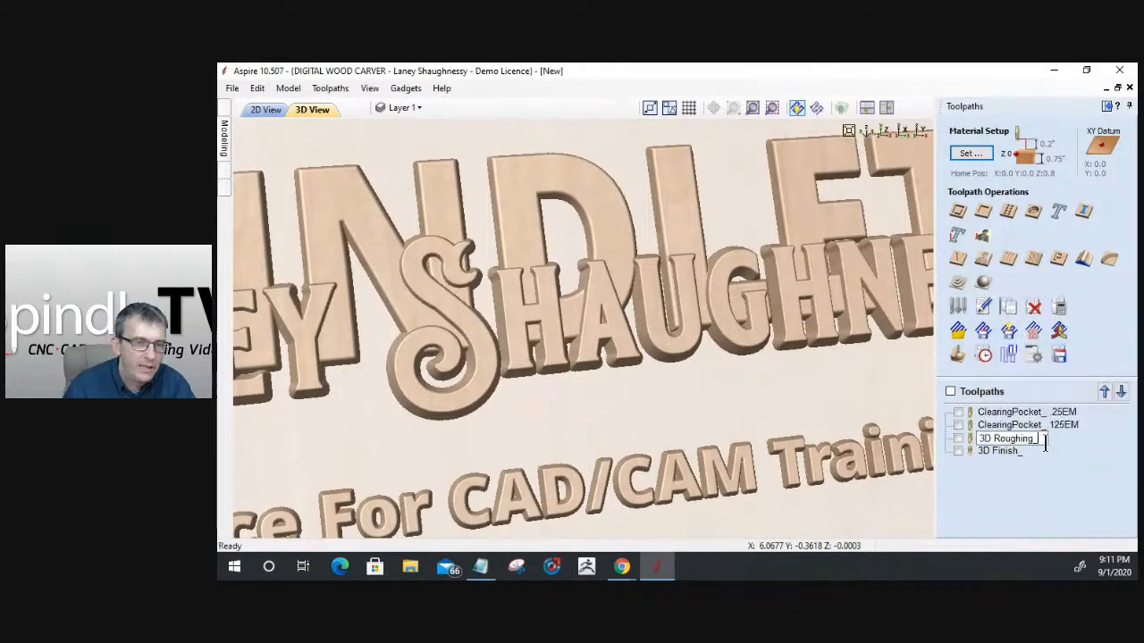
pyautogui.write('.EM')
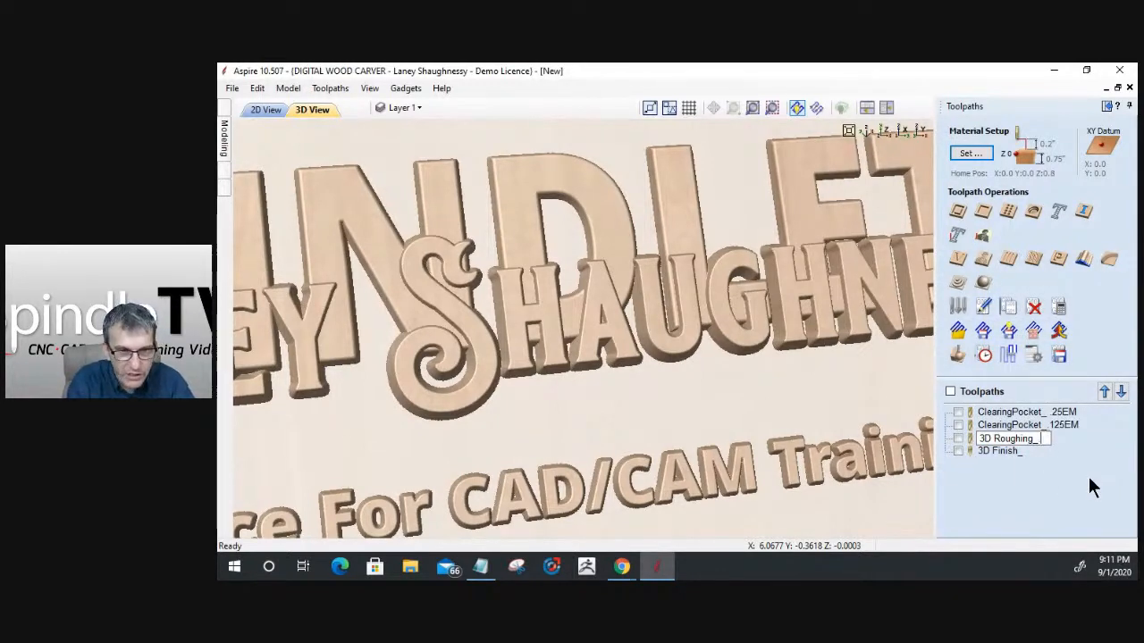
pyautogui.press('BackSpace')
pyautogui.press('BackSpace')
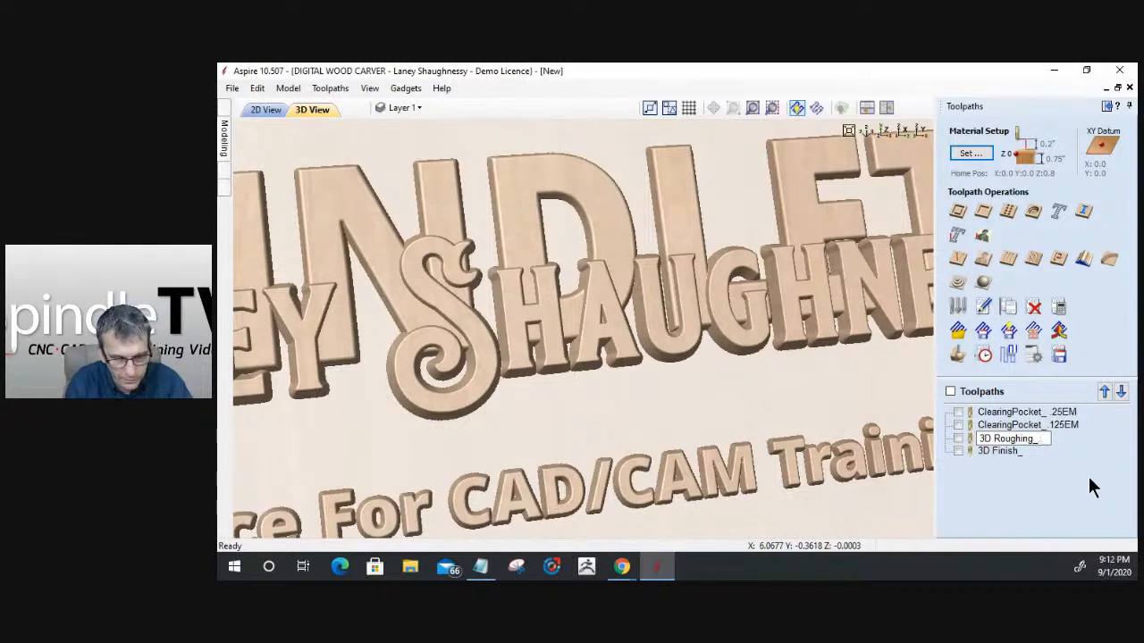
pyautogui.write('25EM')
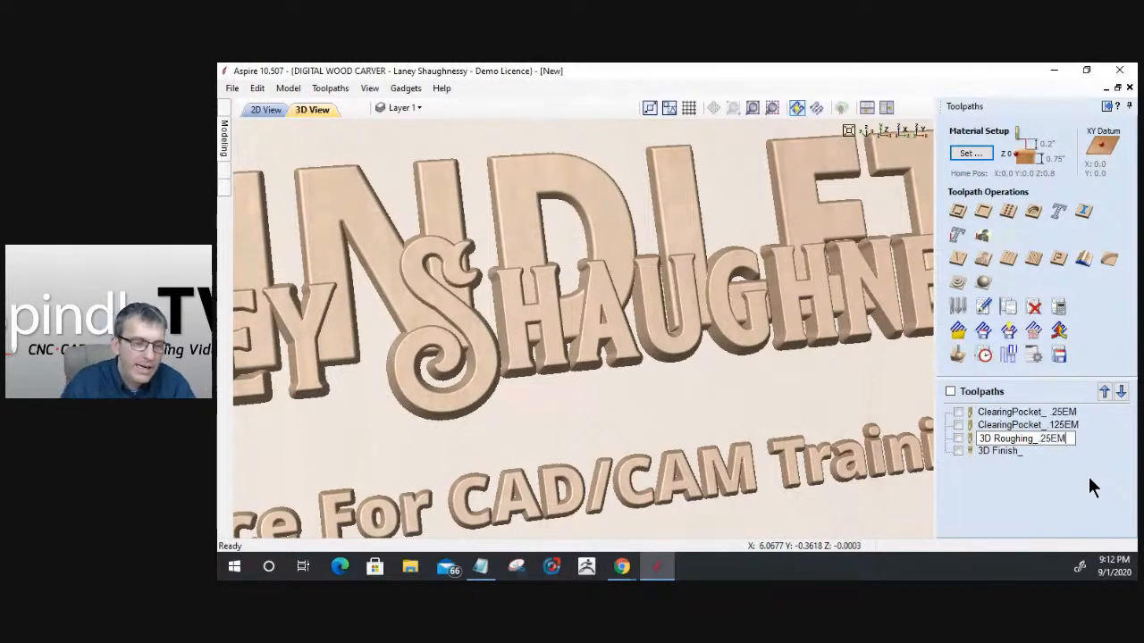
# - Rename the 3D finishing toolpath as "3D Finish_.0625TBN"
pyautogui.click(1019, 452)
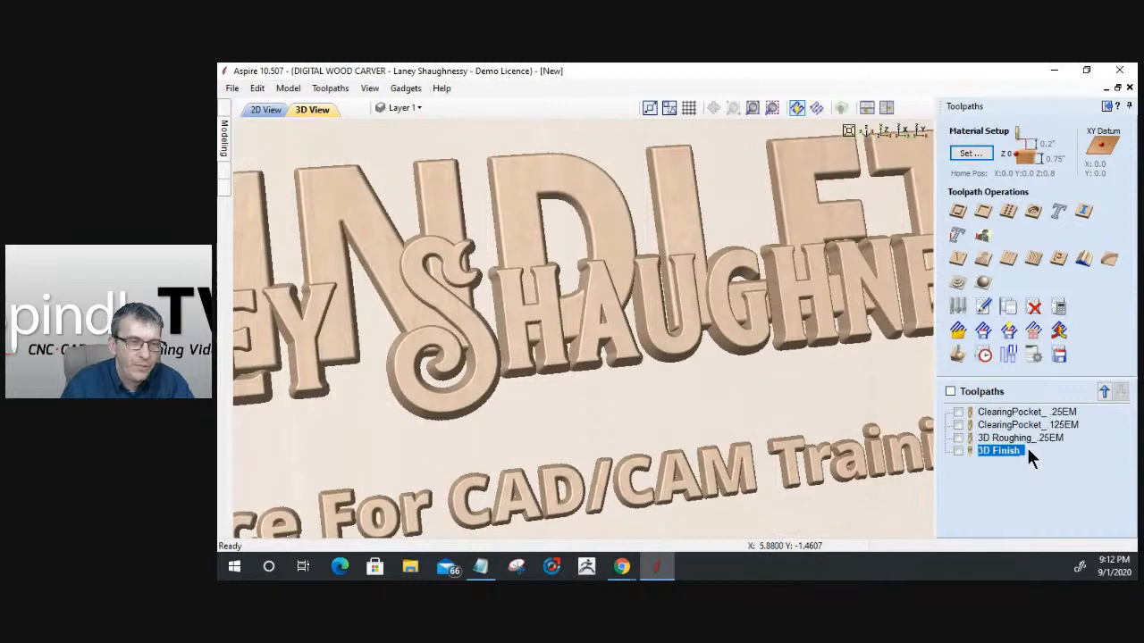
pyautogui.rightClick(1024, 456)
pyautogui.click(1036, 357)
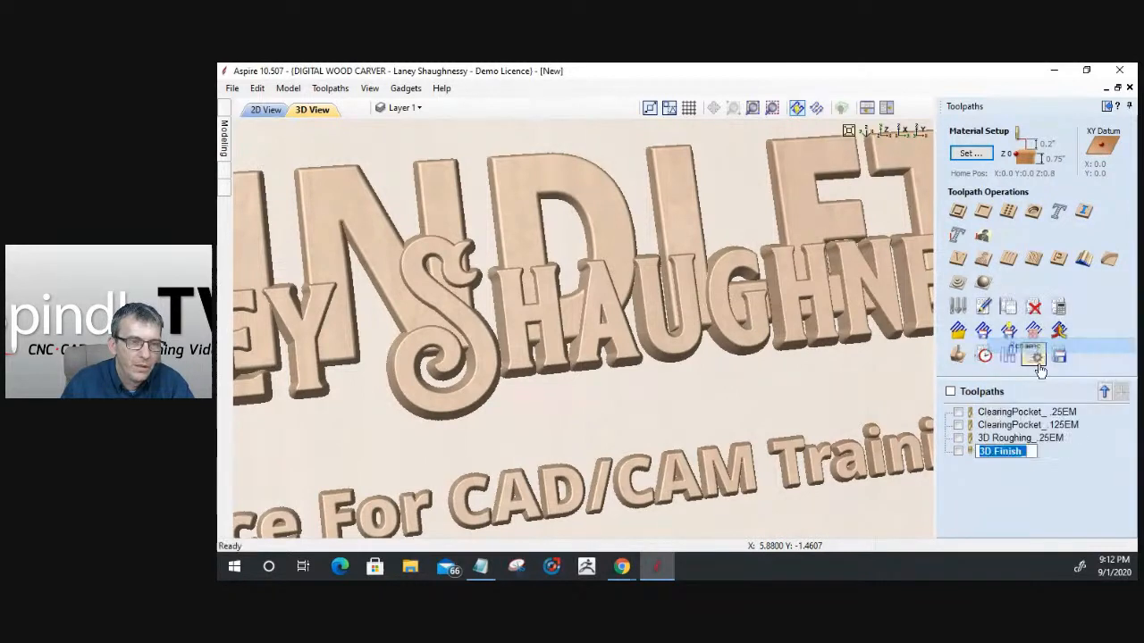
pyautogui.click(1034, 451)
pyautogui.write('_')
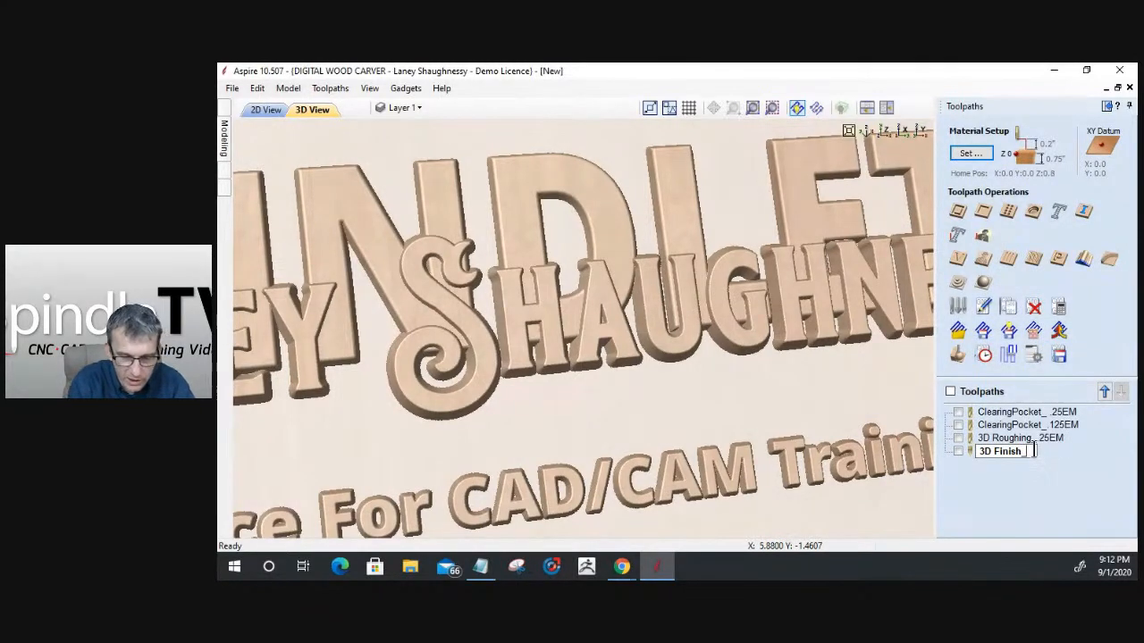
pyautogui.write('.0625TBN')
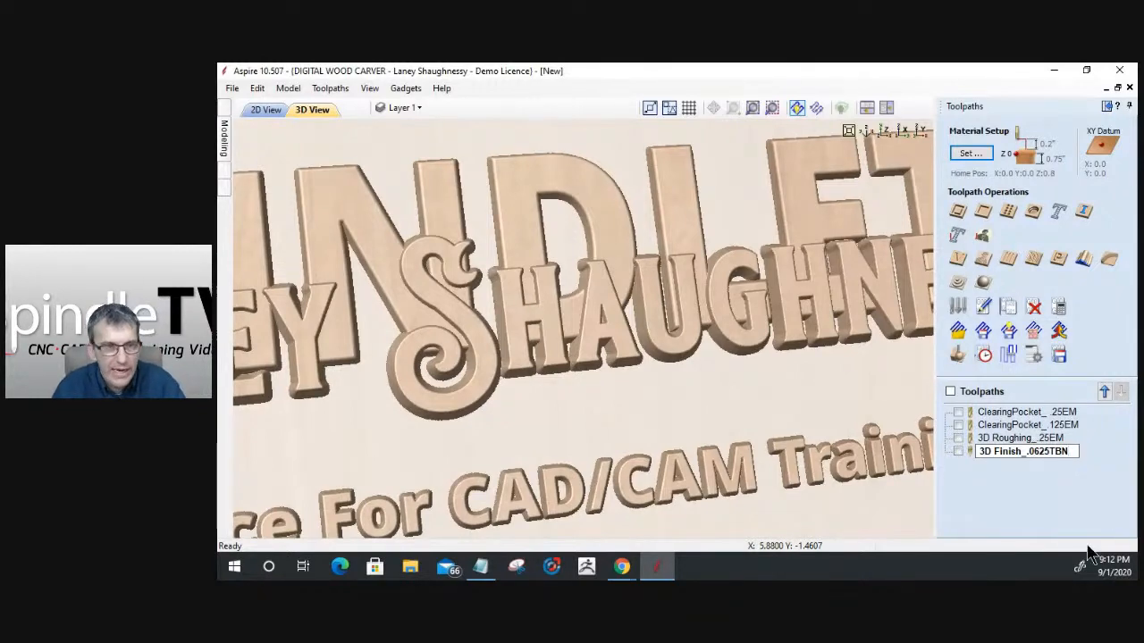
pyautogui.press('Return')
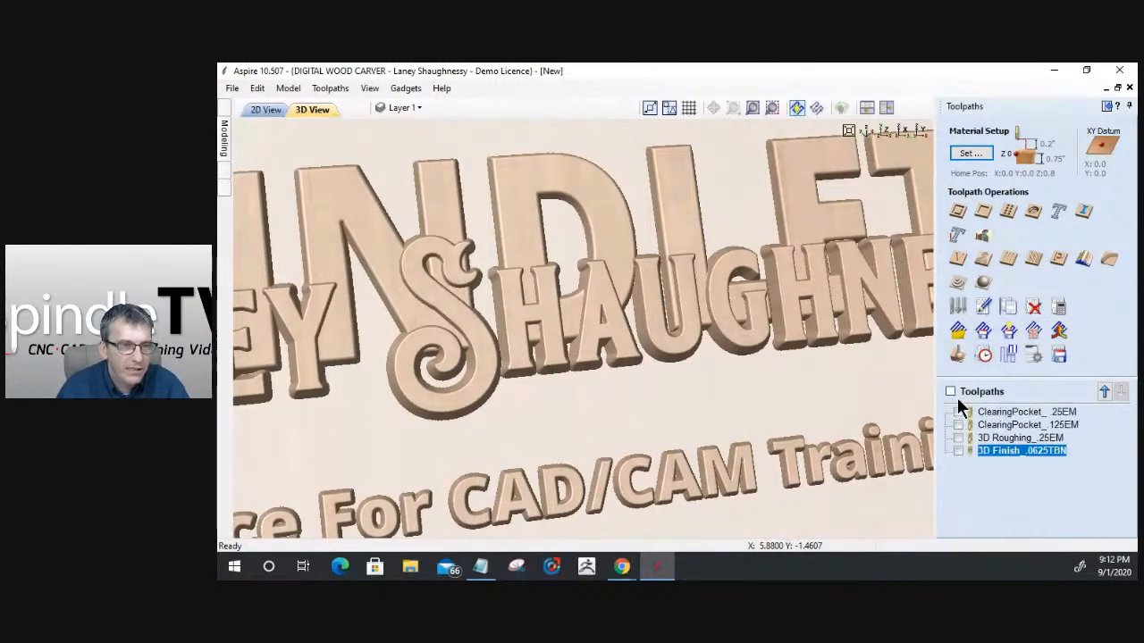
# - Make all toolpaths visible, review their estimated machining times in the toolpaths summary, and hide them again
pyautogui.click(950, 392)
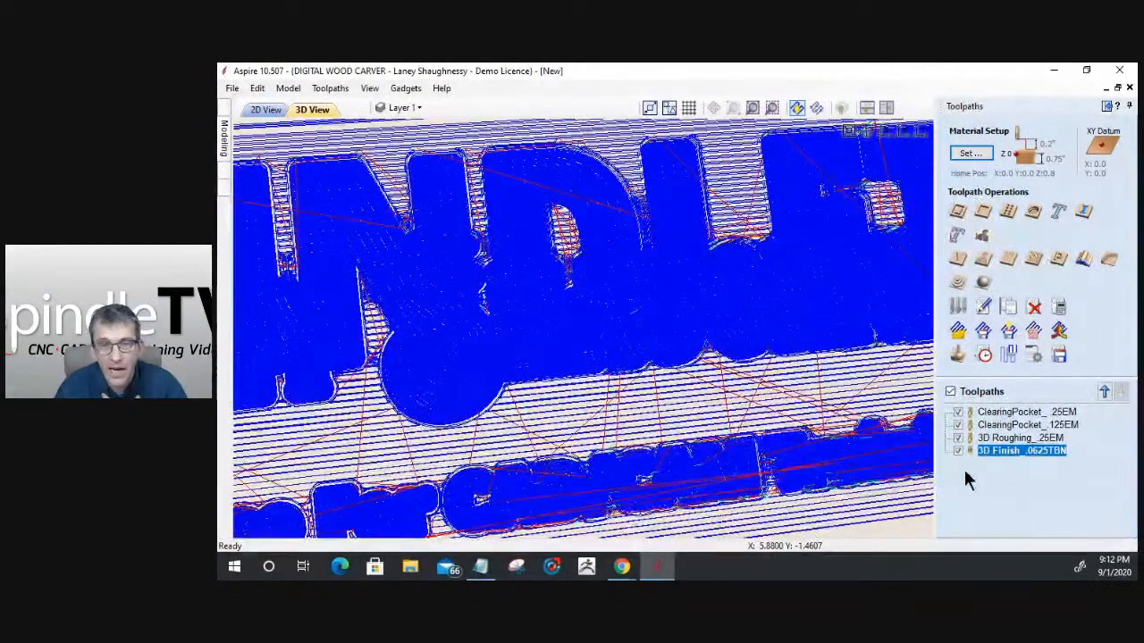
pyautogui.click(982, 354)
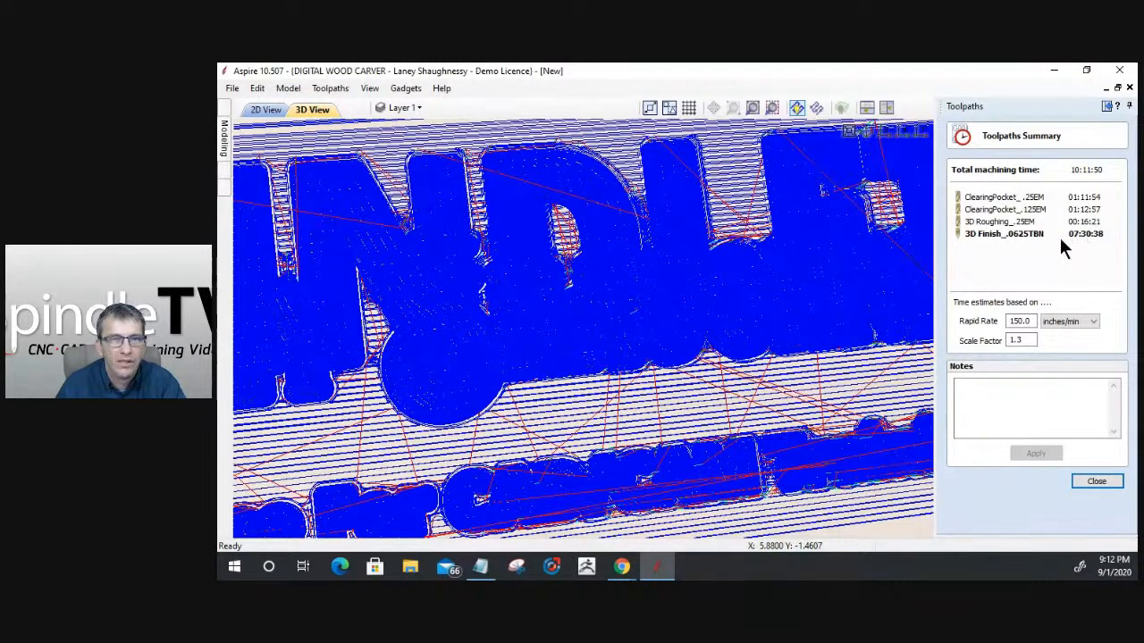
pyautogui.click(1099, 481)
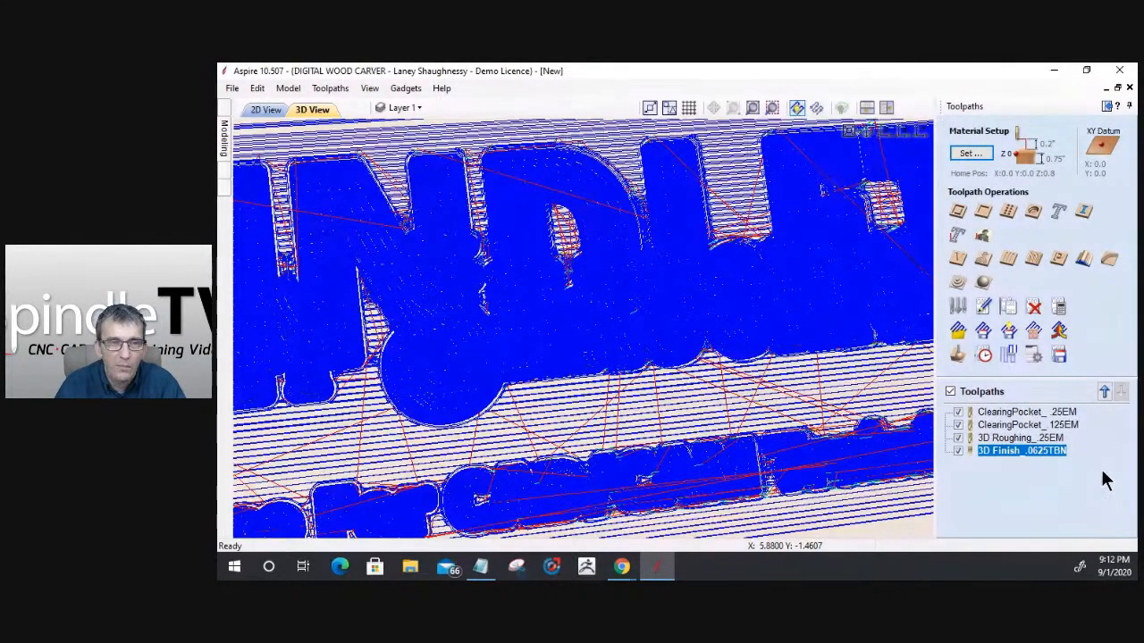
pyautogui.click(950, 392)
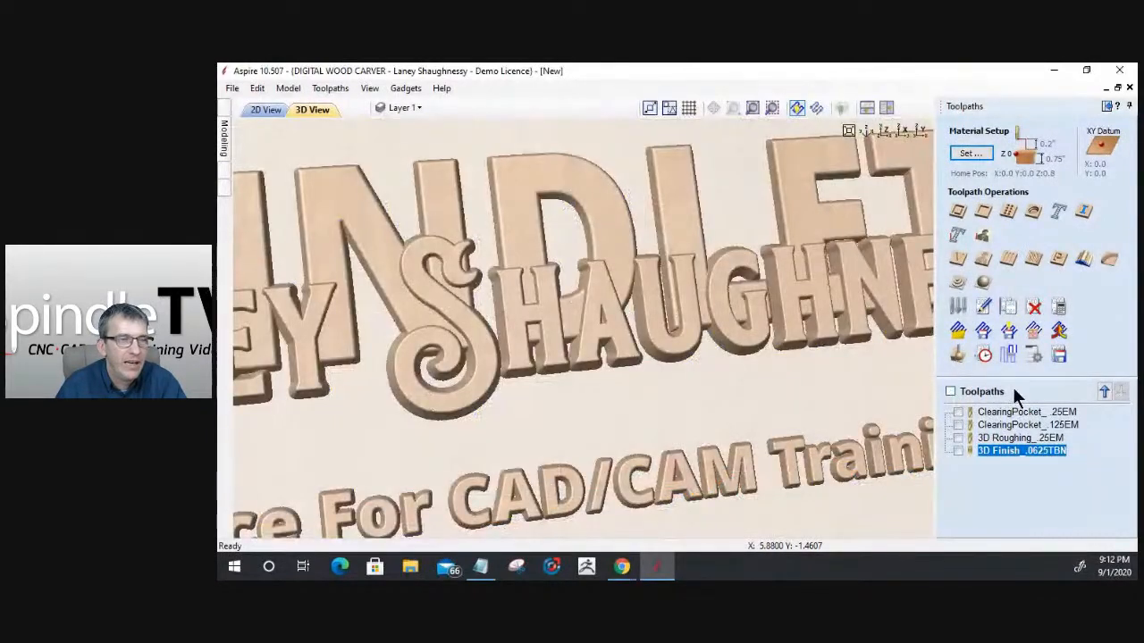
pyautogui.scroll(-3, 719, 382)
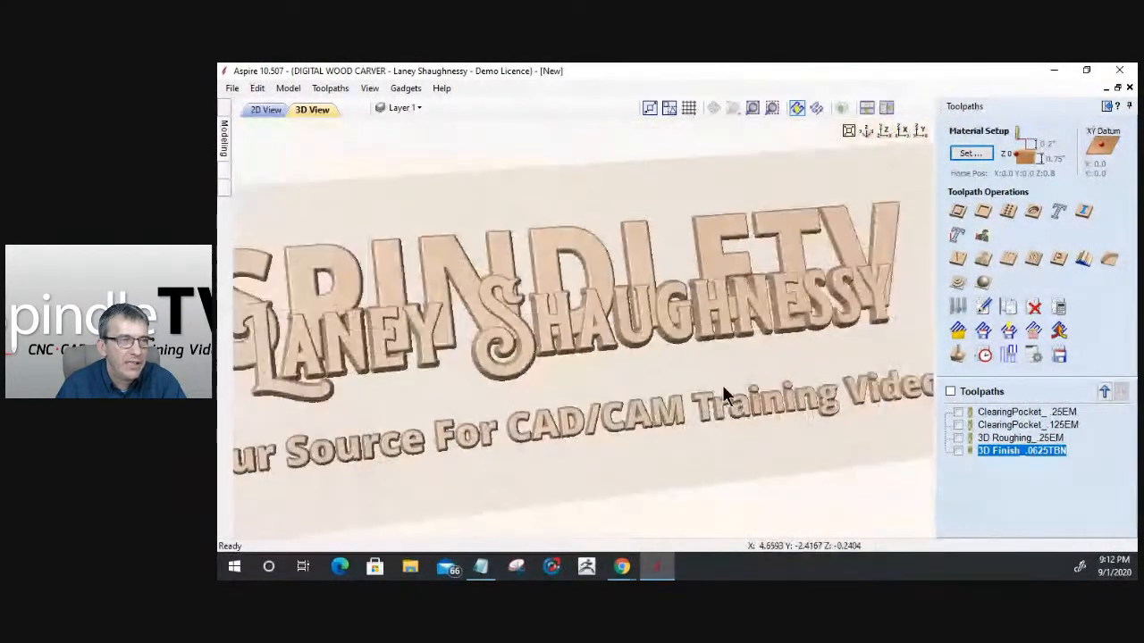
pyautogui.scroll(-1, 721, 385)
pyautogui.moveTo(695, 438); pyautogui.dragTo(637, 389)
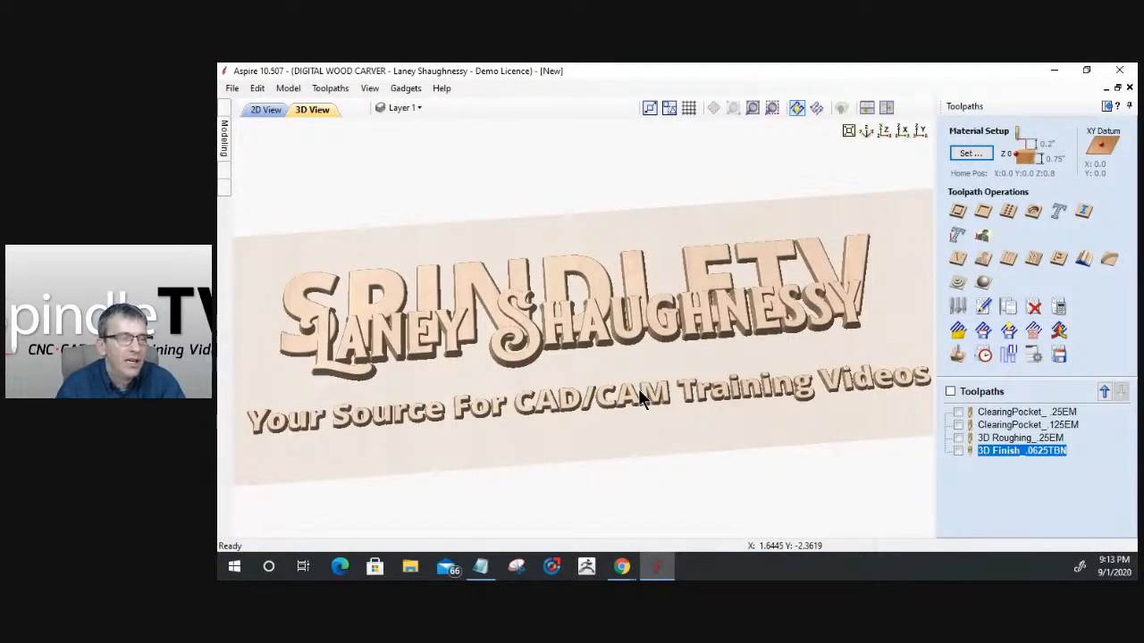
pyautogui.moveTo(630, 442)
pyautogui.mouseDown()
pyautogui.moveTo(598, 385)
pyautogui.moveTo(605, 426)
pyautogui.moveTo(633, 439)
pyautogui.mouseUp()
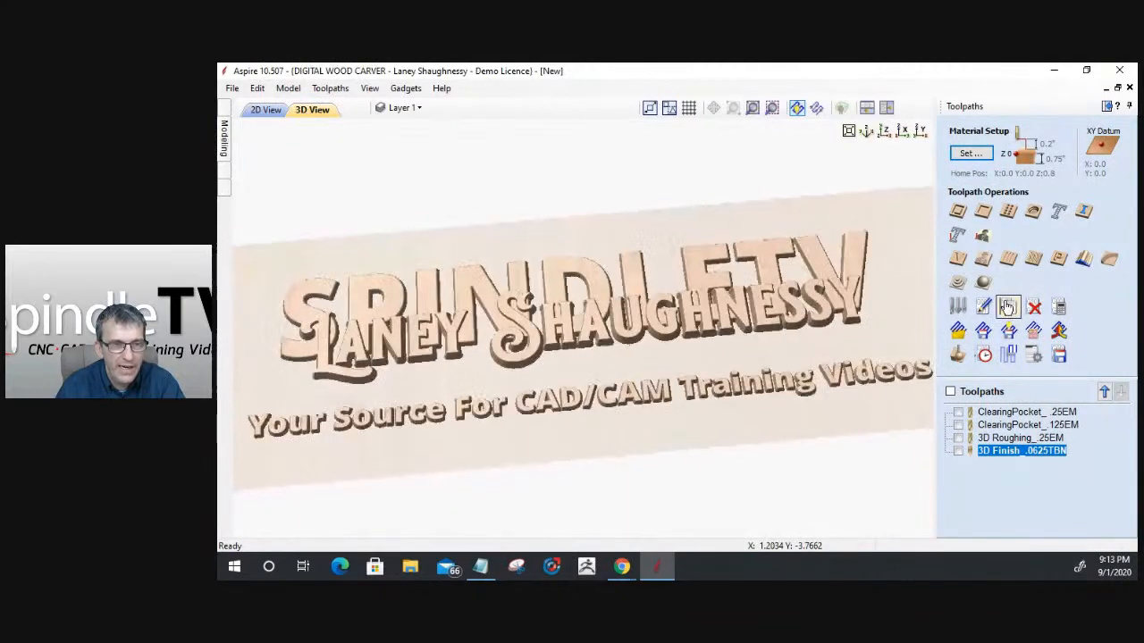
# - Start saving toolpaths, show only ClearingPocket_ .25EM and 3D Roughing_.25EM, and reorder the roughing toolpath directly after the first clearing pocket
pyautogui.click(1057, 360)
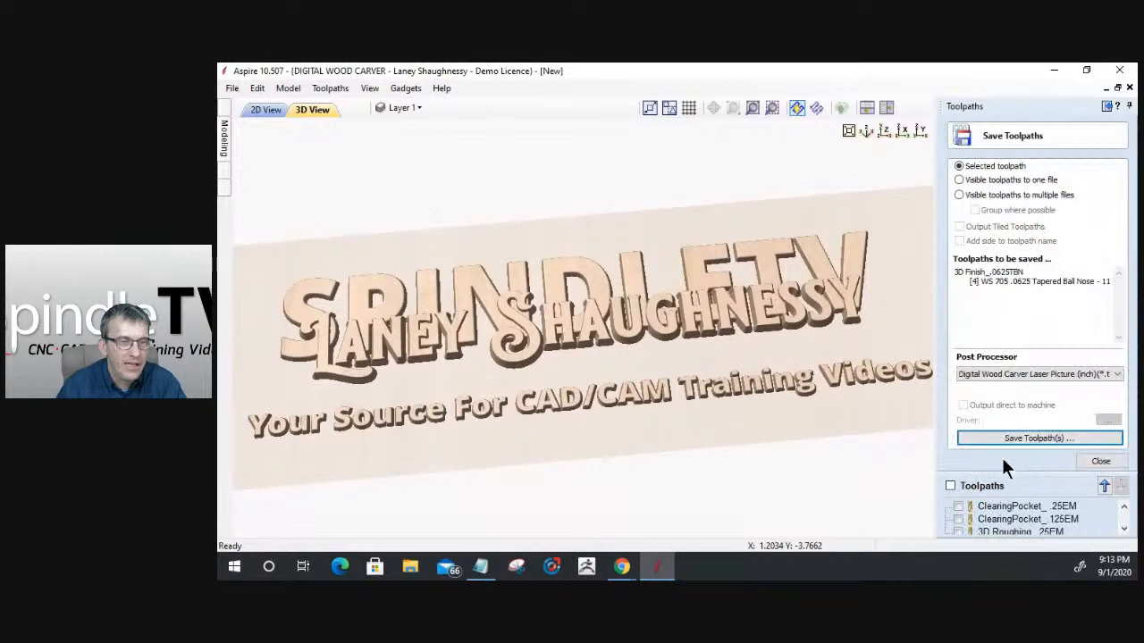
pyautogui.doubleClick(992, 485)
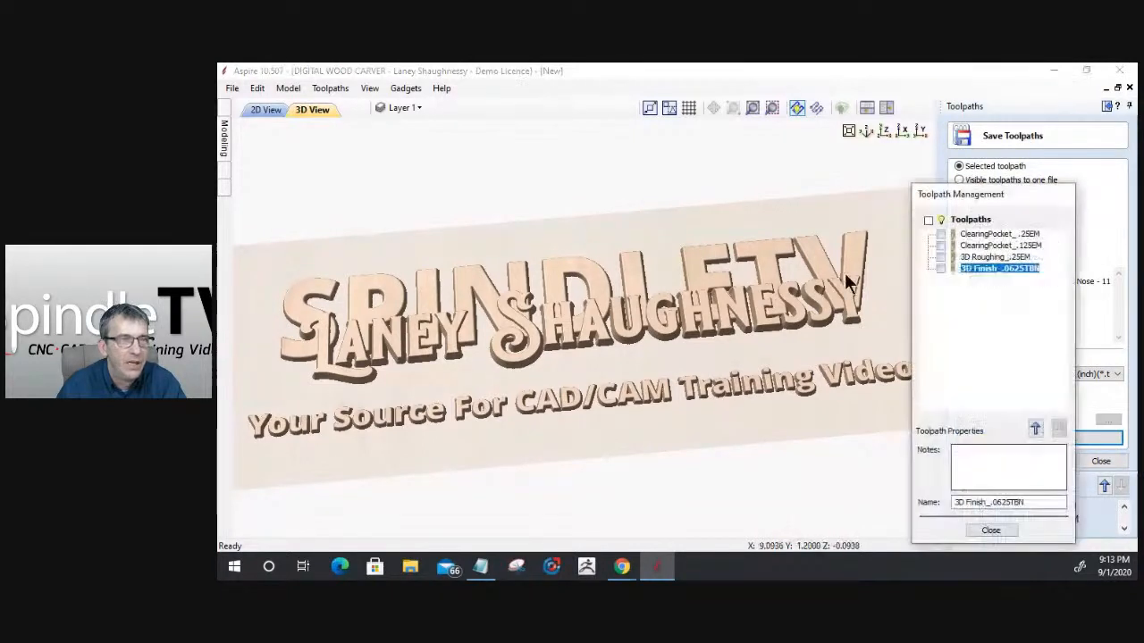
pyautogui.moveTo(968, 199); pyautogui.dragTo(772, 173)
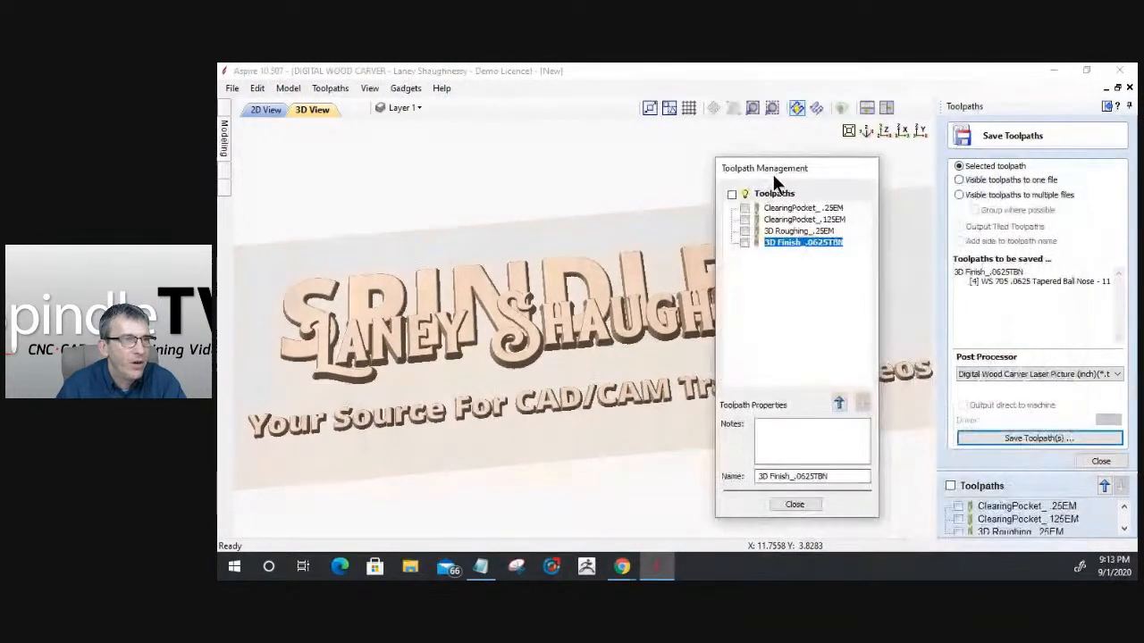
pyautogui.click(744, 208)
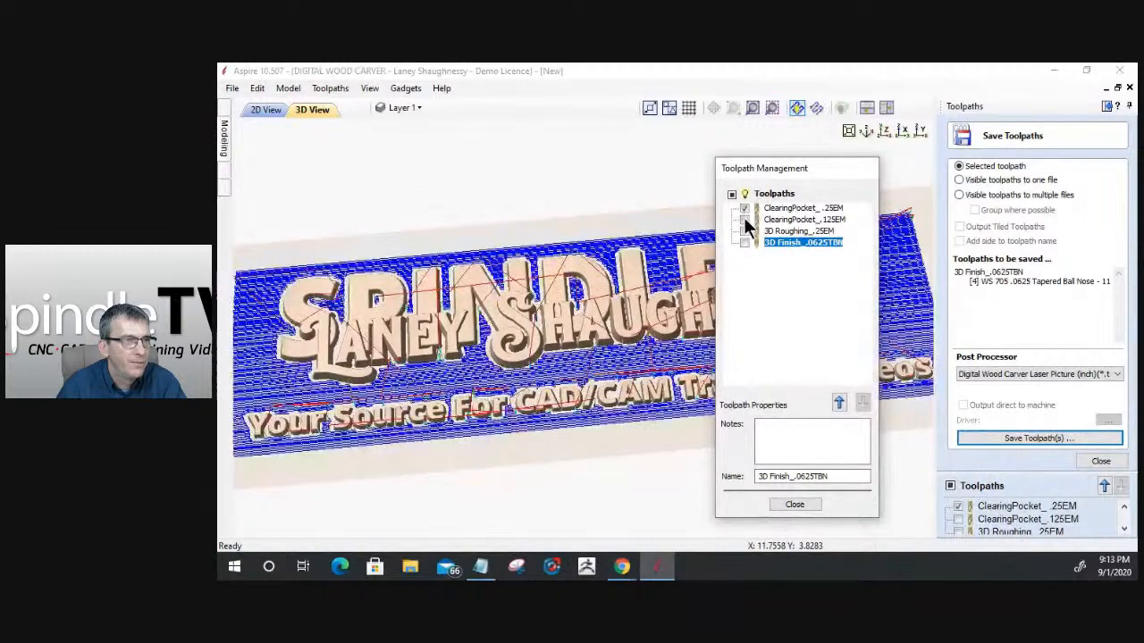
pyautogui.click(743, 231)
pyautogui.click(777, 230)
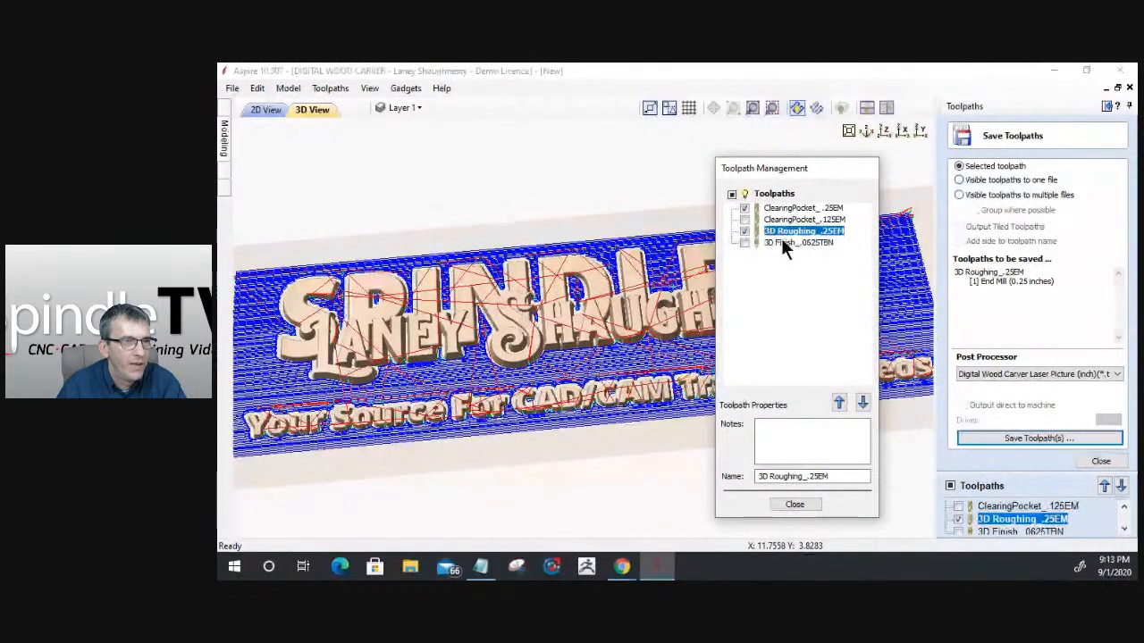
pyautogui.click(838, 403)
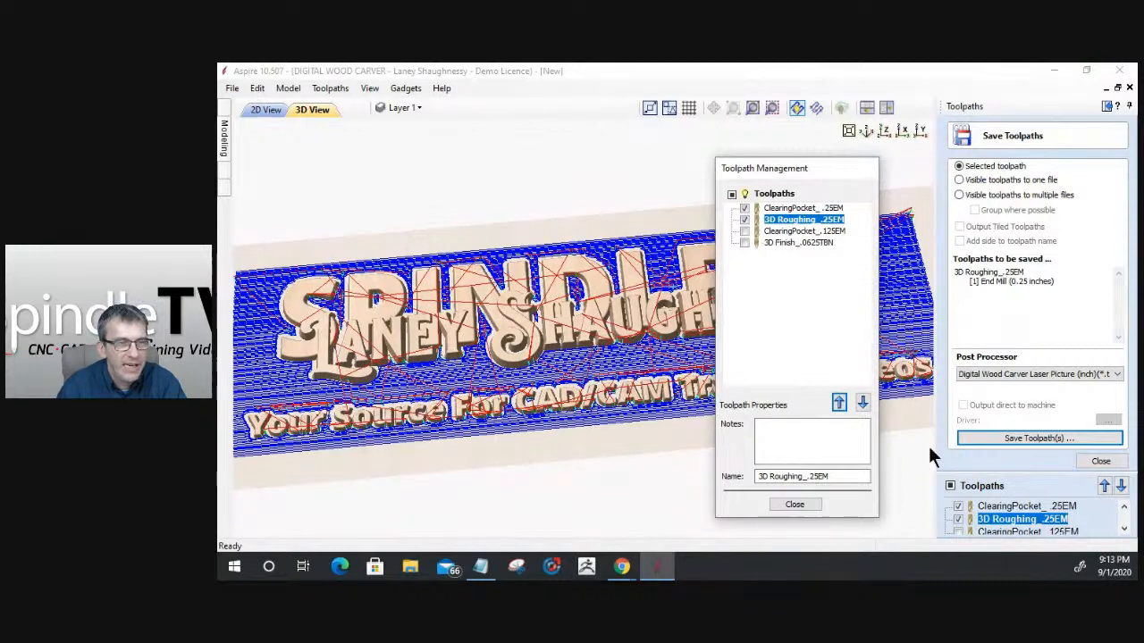
# - Set the toolpath output to one file for all visible toolpaths, using the Digital Wood Carver Helical Arcs (inch) post processor
pyautogui.click(990, 438)
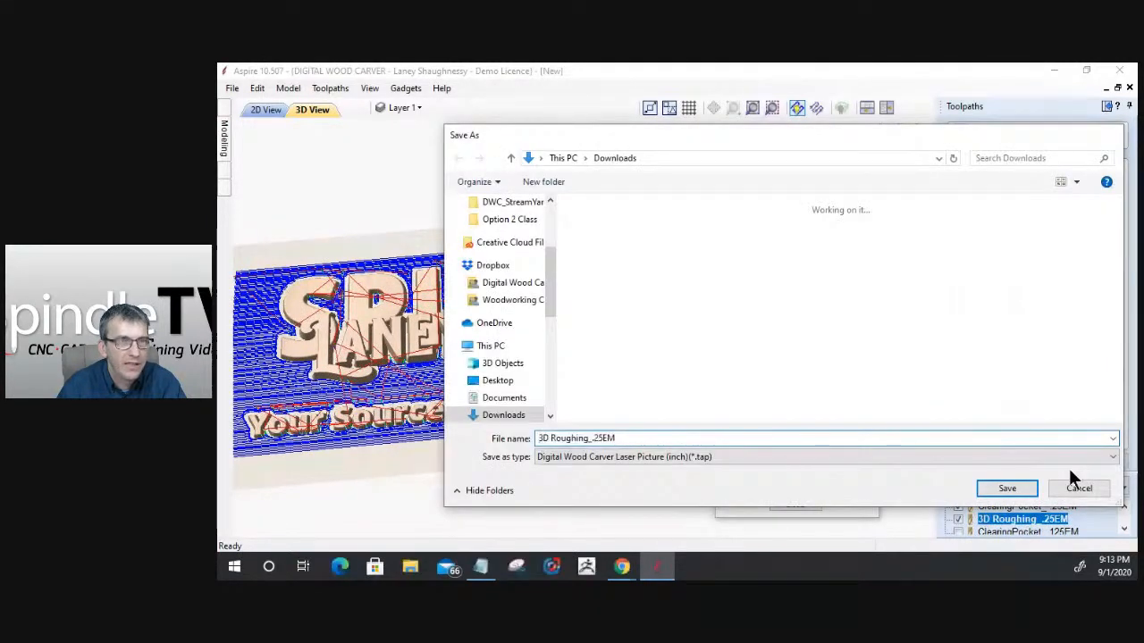
pyautogui.click(1076, 487)
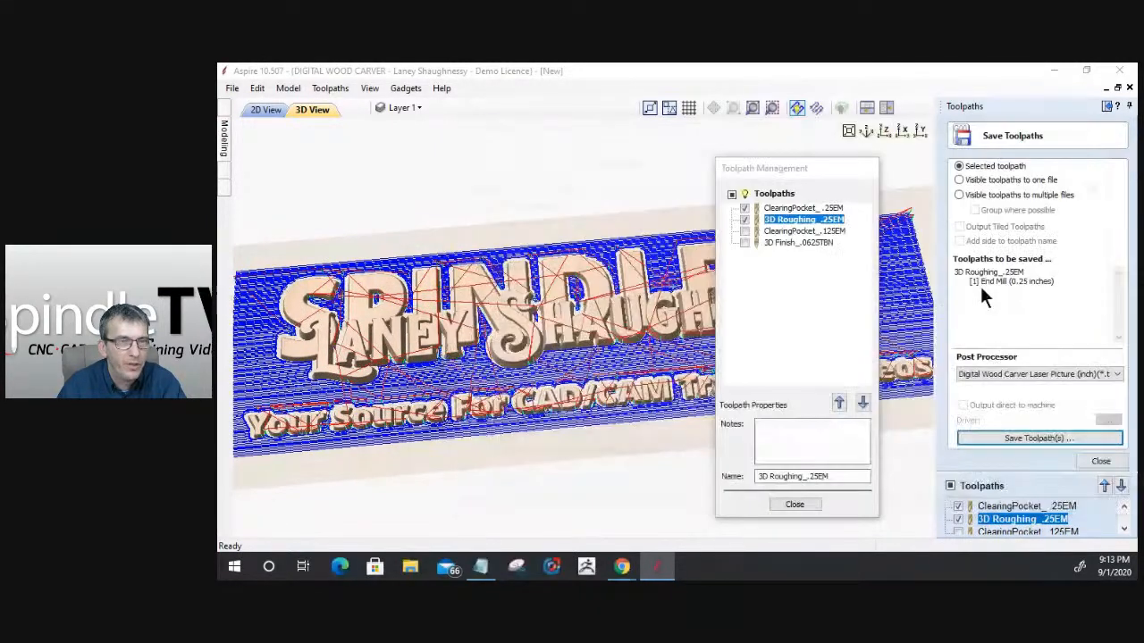
pyautogui.click(960, 180)
pyautogui.click(1037, 373)
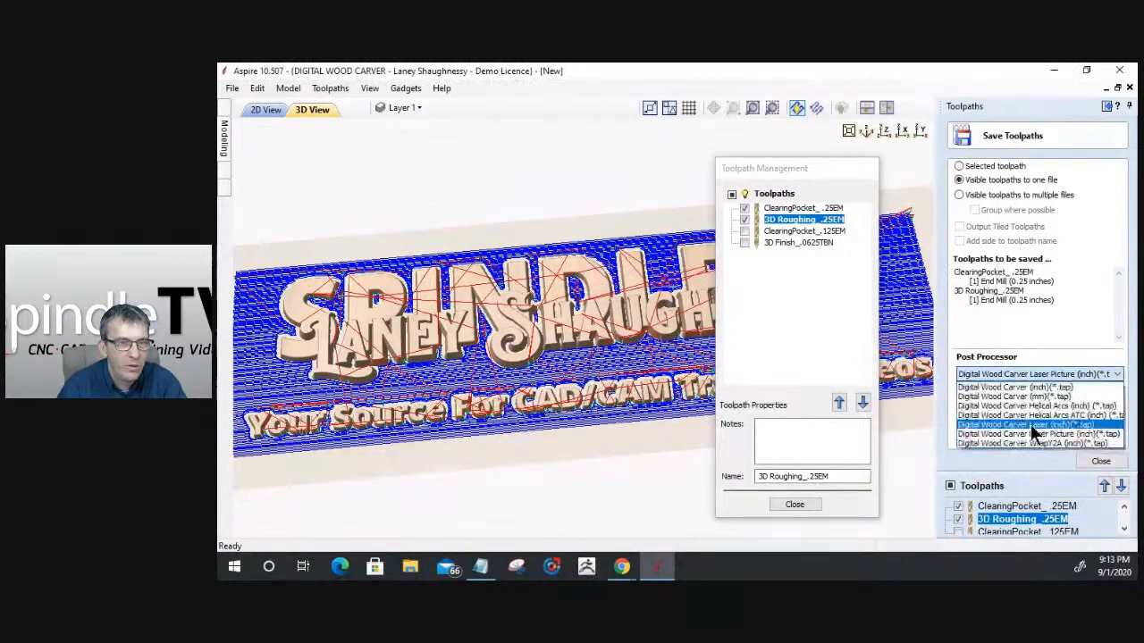
pyautogui.click(1031, 406)
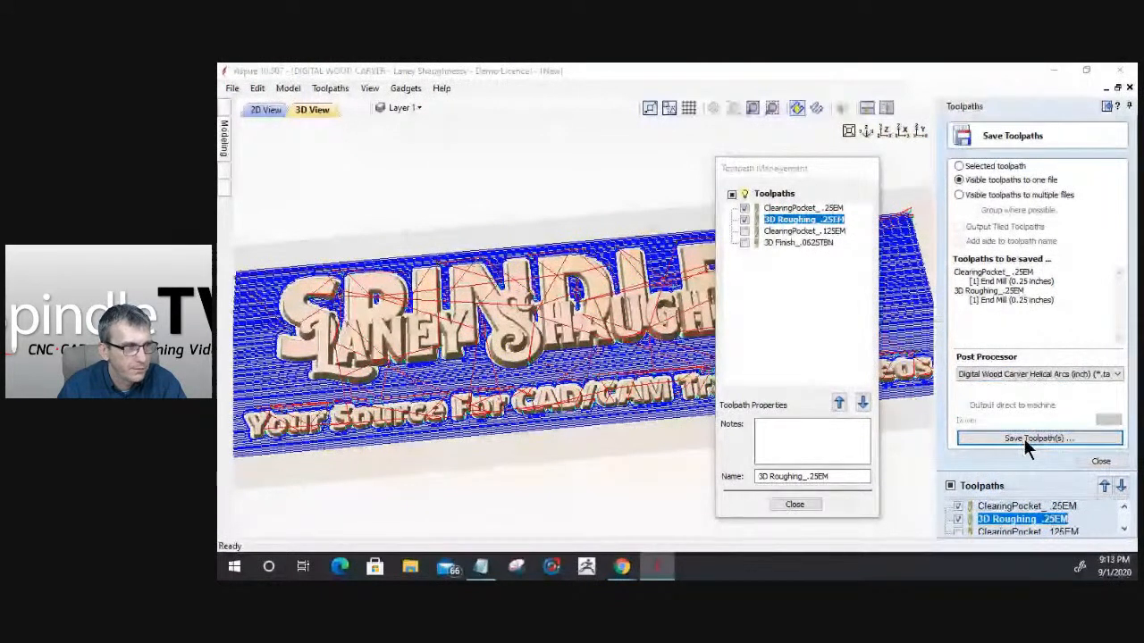
# - Start saving the two visible .25EM toolpaths and set the file name to "01_ClearingPocket_ .25EM"
pyautogui.click(1023, 438)
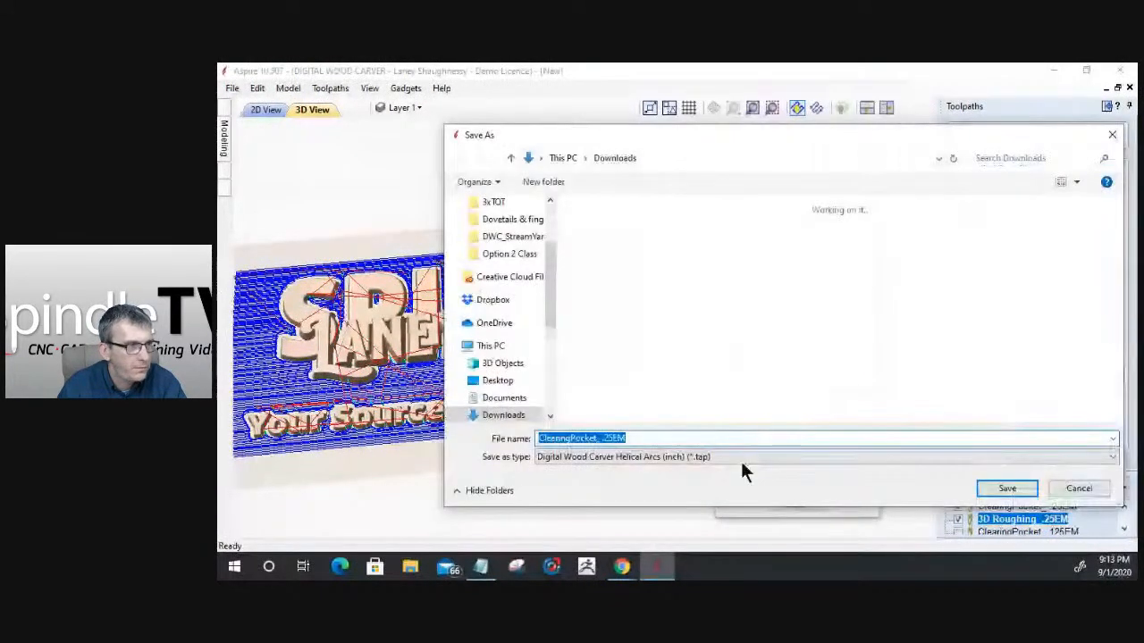
pyautogui.click(555, 438)
pyautogui.write('c')
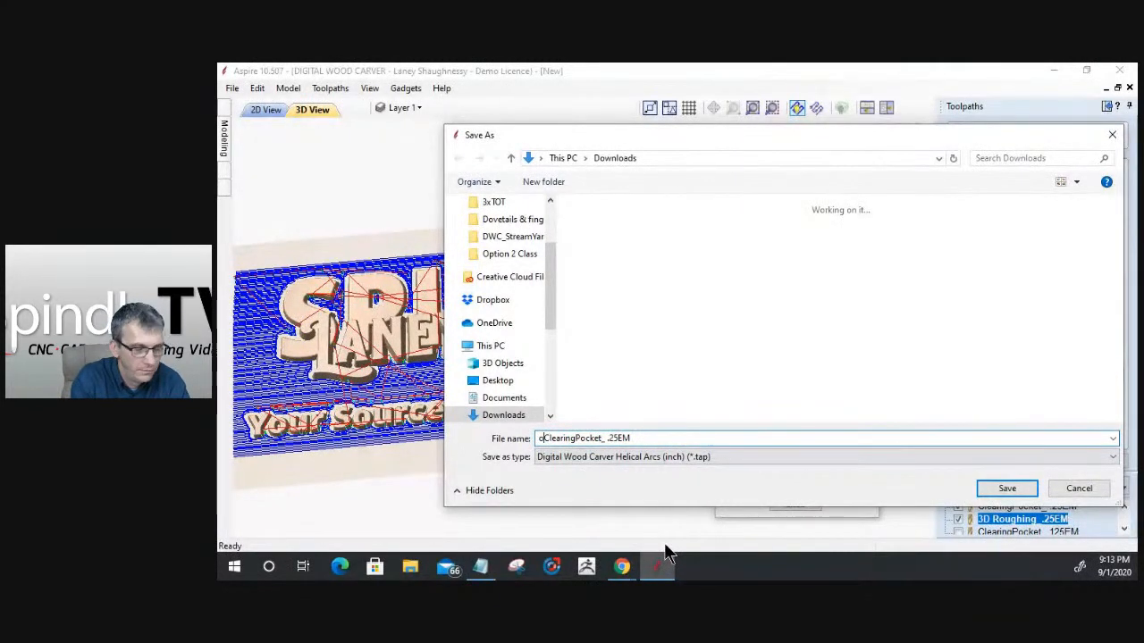
pyautogui.press('BackSpace')
pyautogui.write('01')
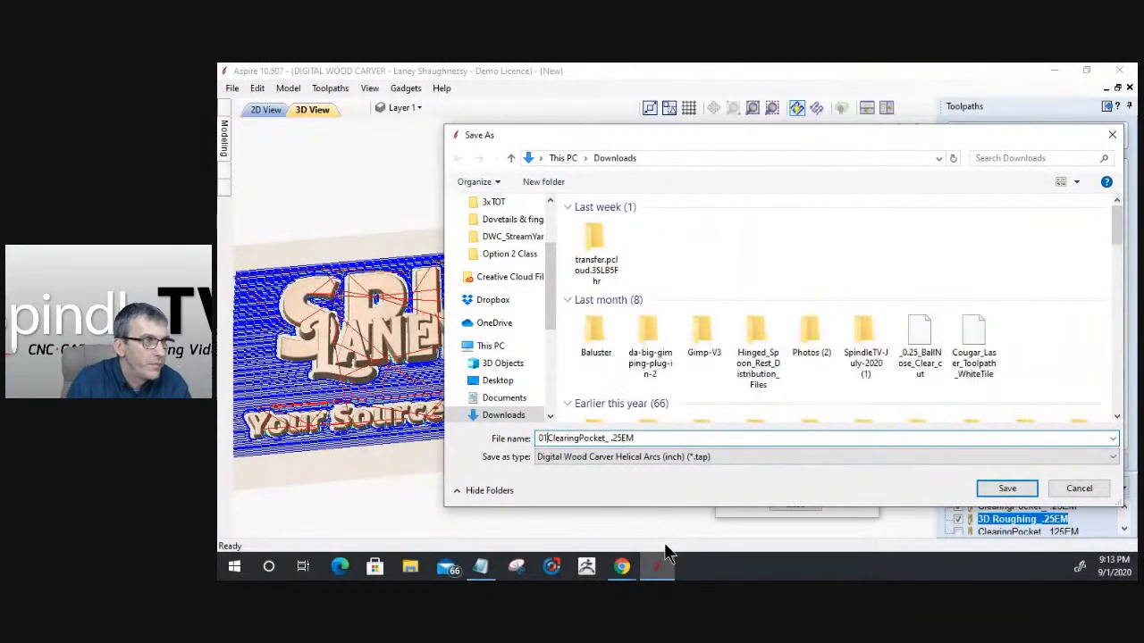
pyautogui.write('_')
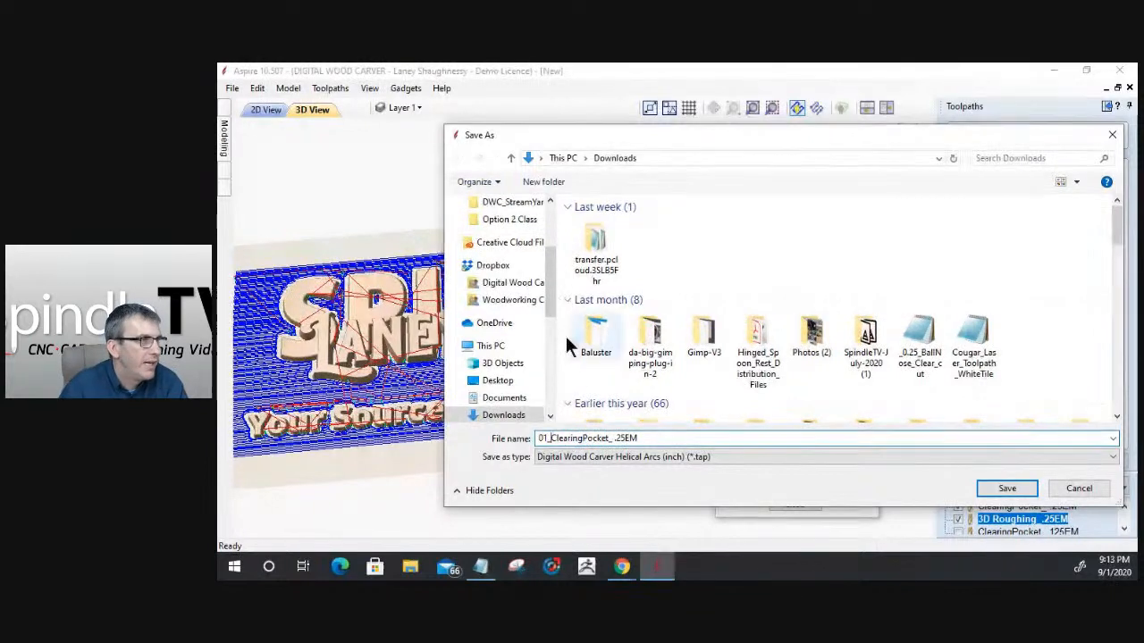
# - Create a folder named "Option 3 Class" inside 3xTOT and save the combined .25EM toolpath file in it
pyautogui.click(502, 219)
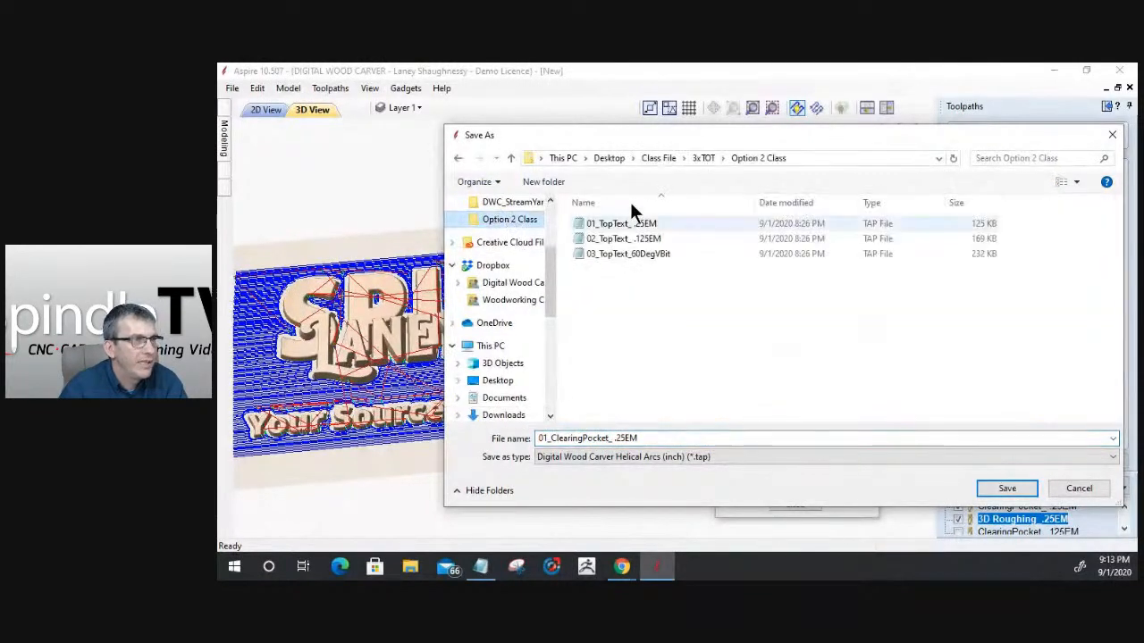
pyautogui.click(702, 154)
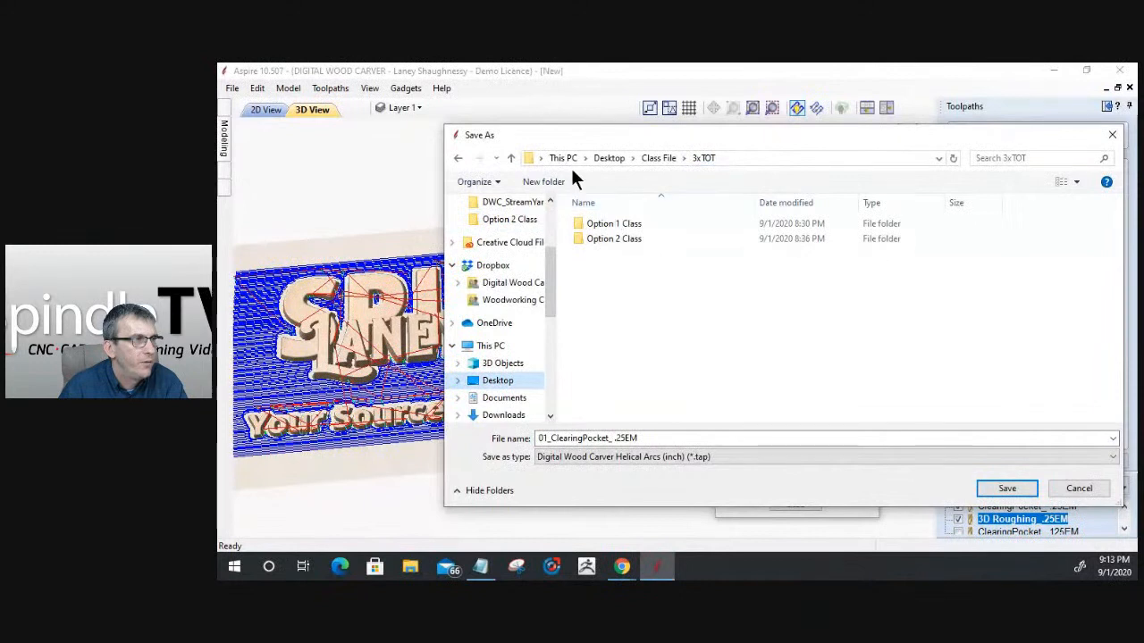
pyautogui.click(542, 183)
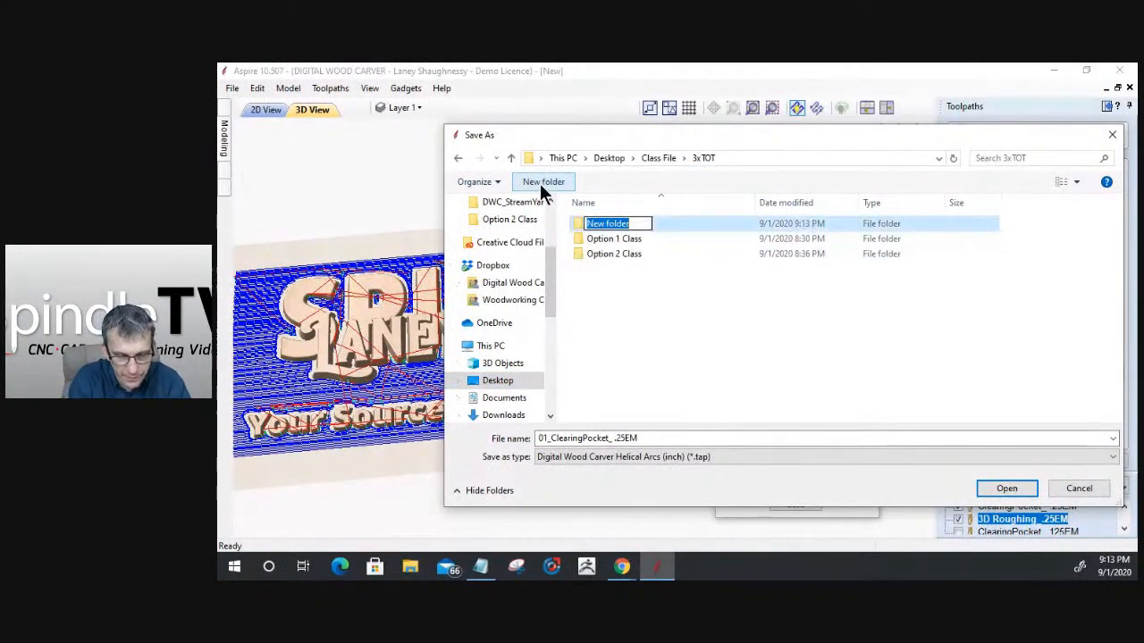
pyautogui.write('Option 3 Class')
pyautogui.press('Return')
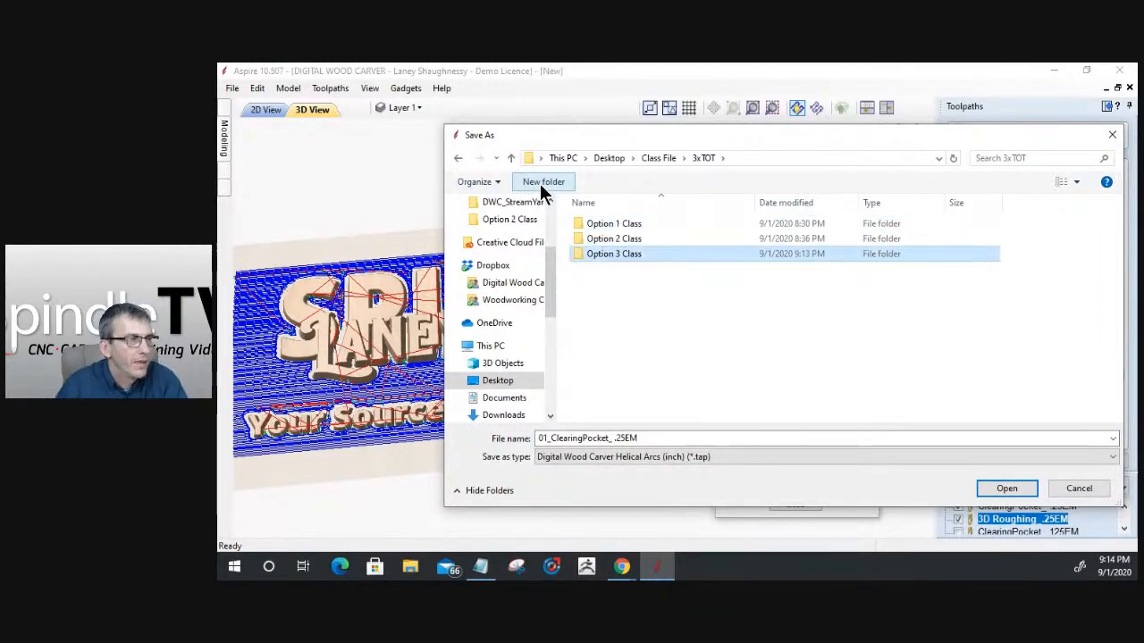
pyautogui.doubleClick(597, 253)
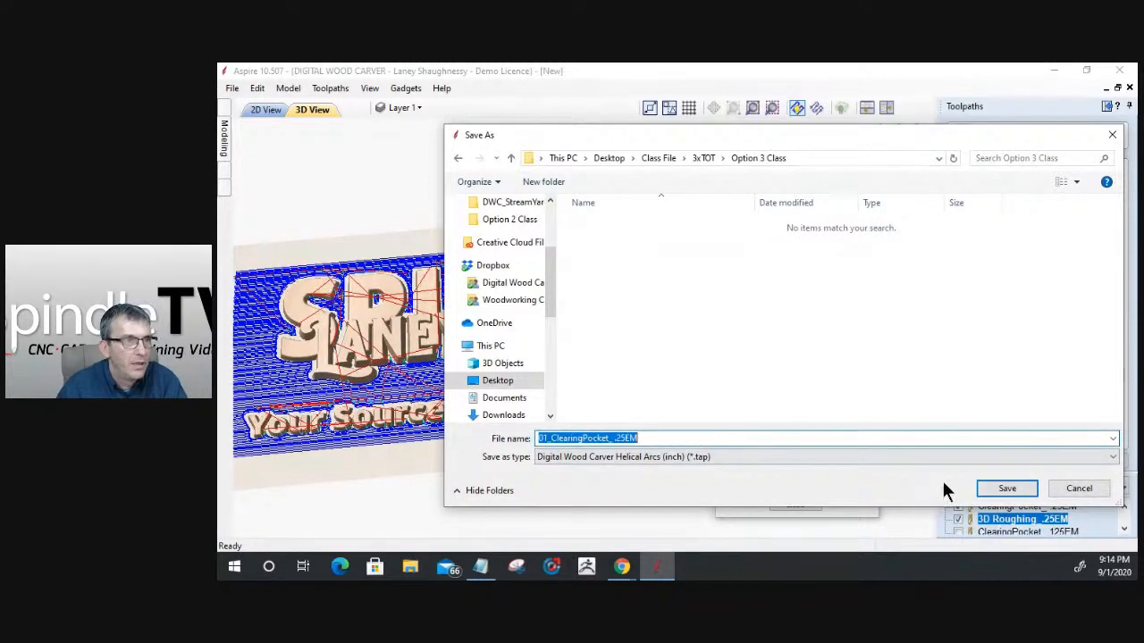
pyautogui.click(1004, 489)
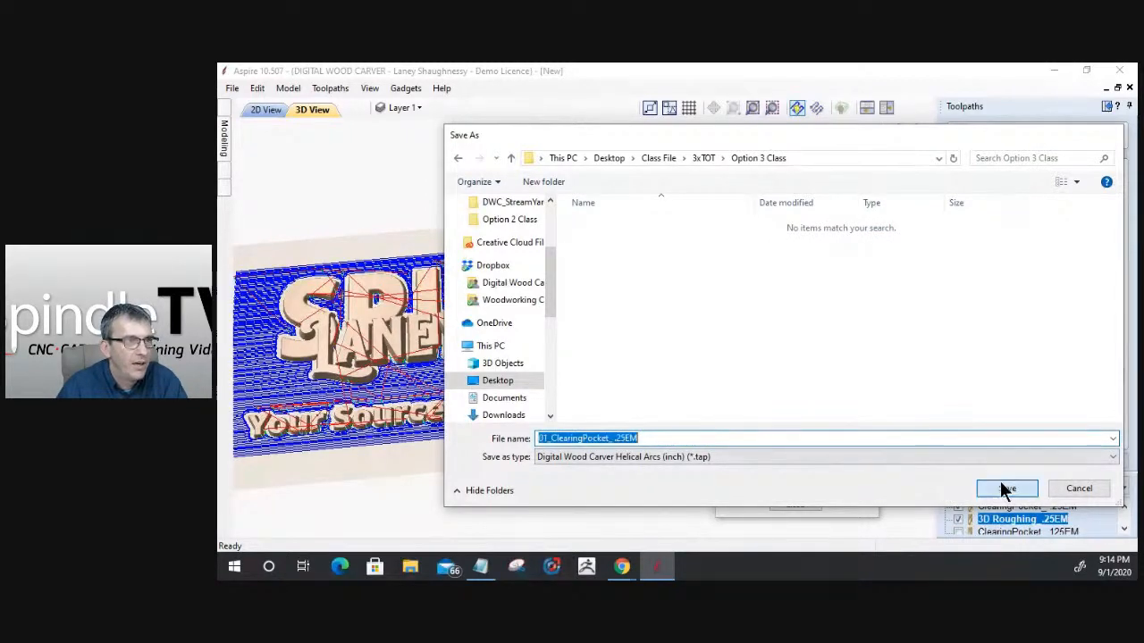
pyautogui.click(1003, 489)
# - Show only the ClearingPocket_.125EM toolpath and save it as "02_ClearingPocket_.125EM" in the Option 3 Class folder
pyautogui.click(744, 221)
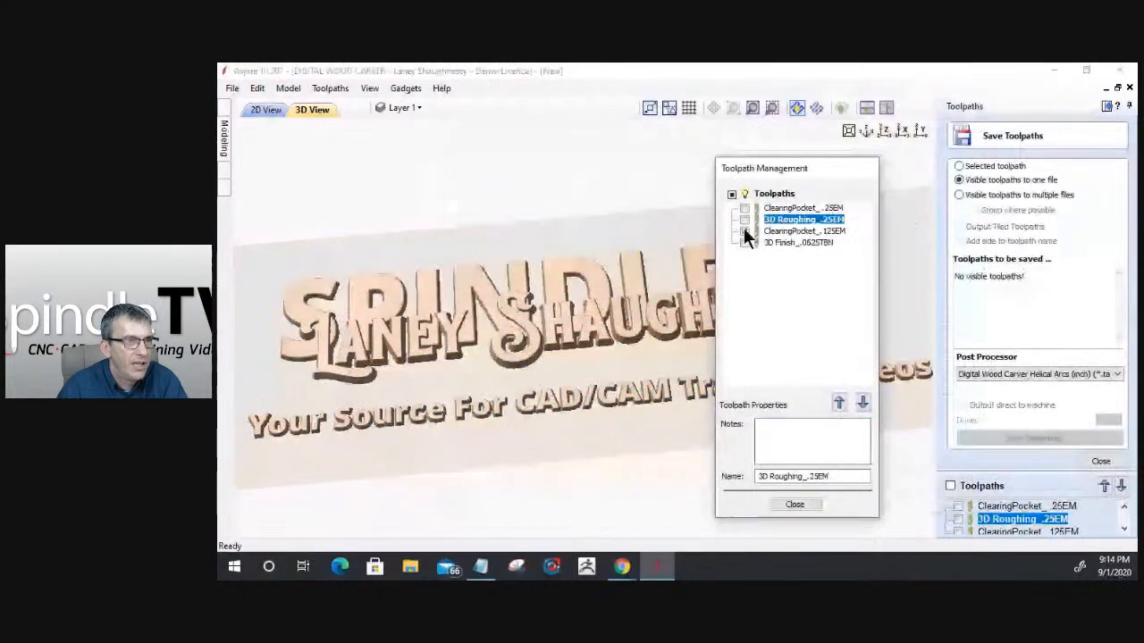
pyautogui.click(743, 230)
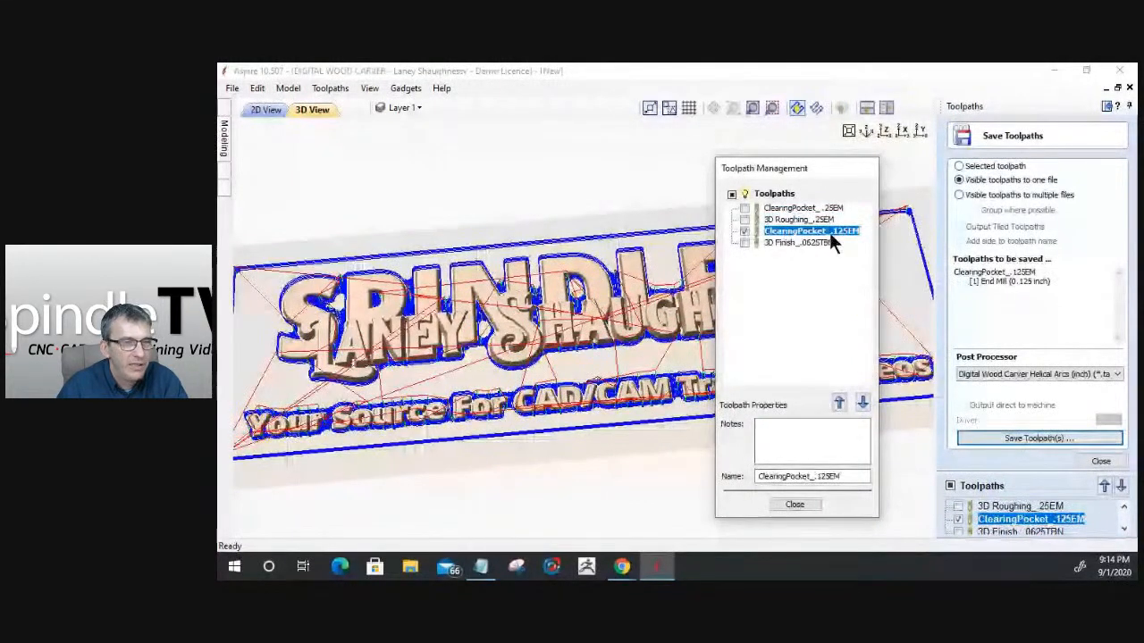
pyautogui.click(1053, 437)
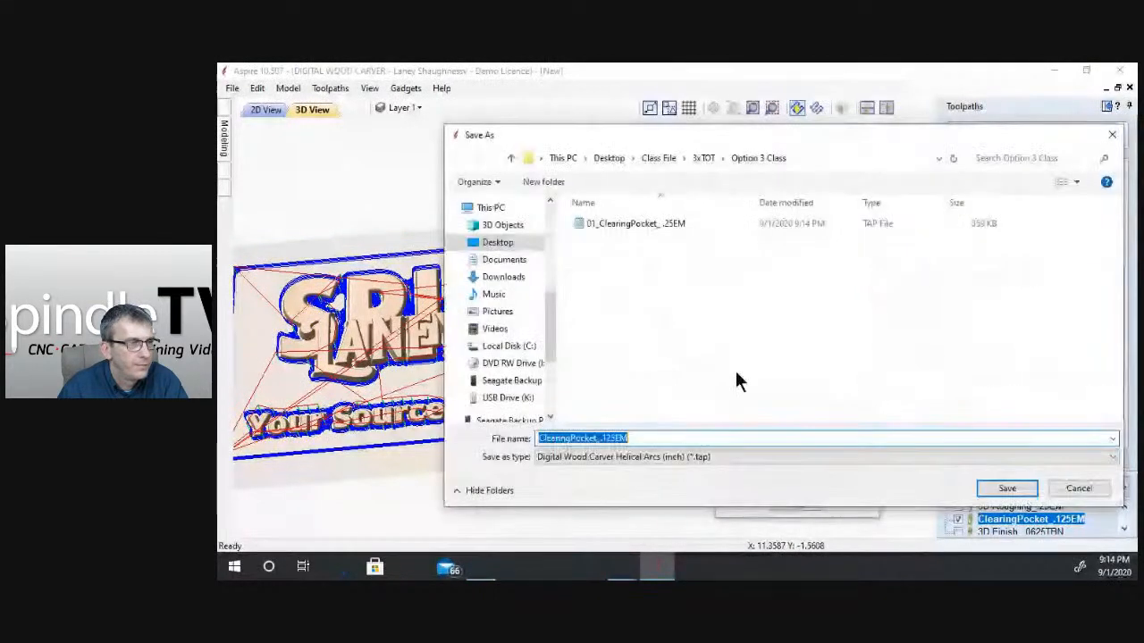
pyautogui.click(541, 437)
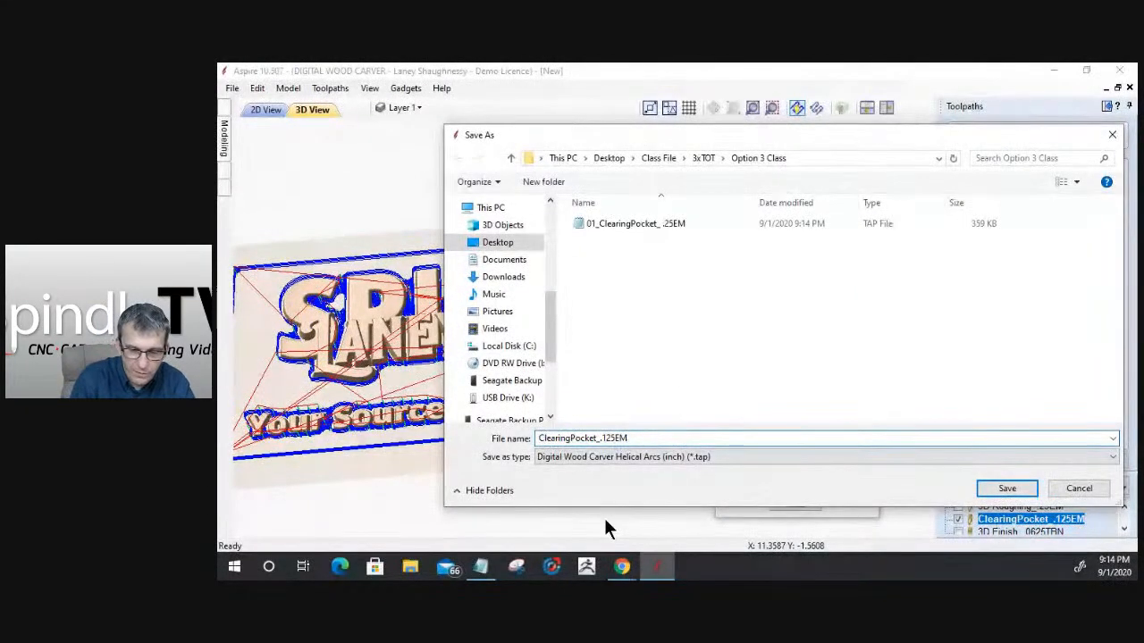
pyautogui.write('02_')
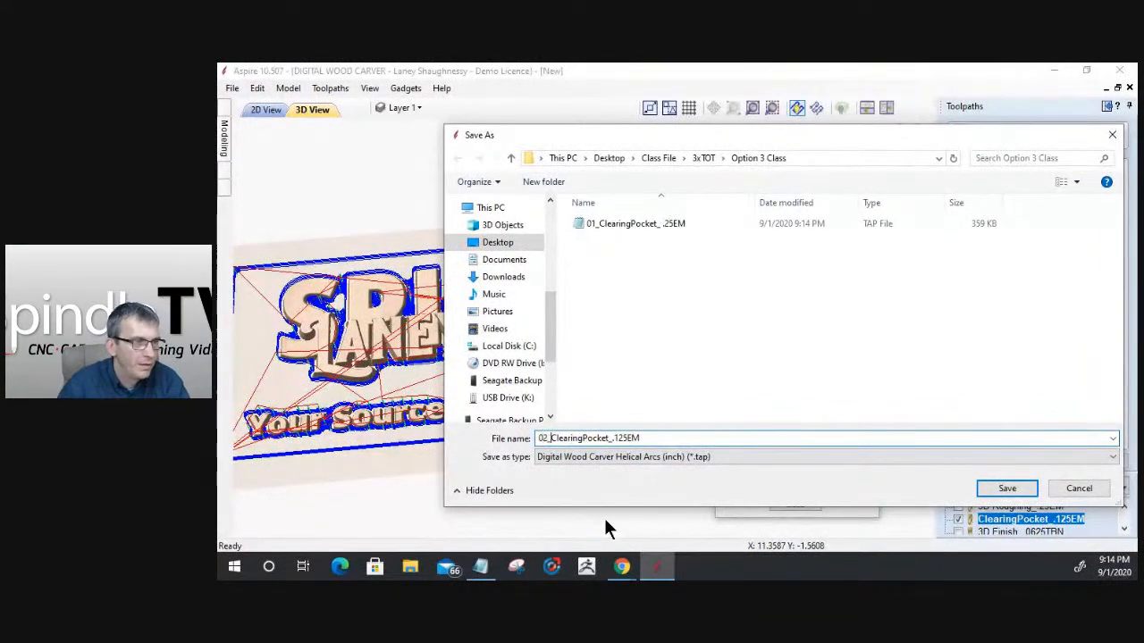
pyautogui.click(1008, 489)
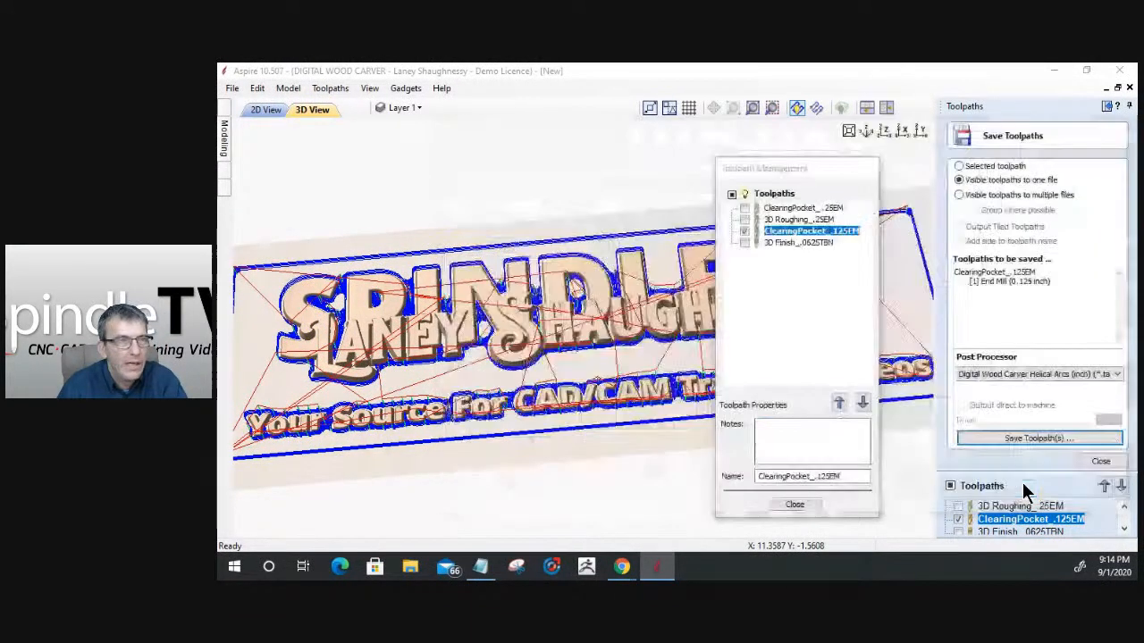
# - Show only the 3D Finish_.0625TBN toolpath and save it as "03_3D Finish_.0625TBN" in the Option 3 Class folder
pyautogui.click(744, 231)
pyautogui.click(744, 242)
pyautogui.click(773, 242)
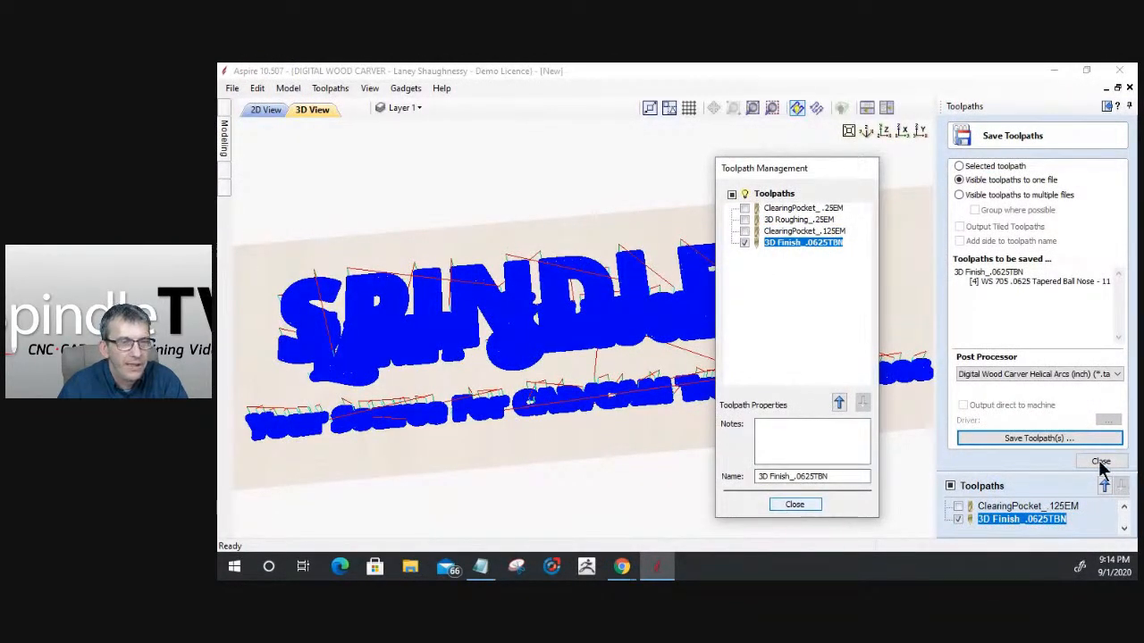
pyautogui.click(1032, 437)
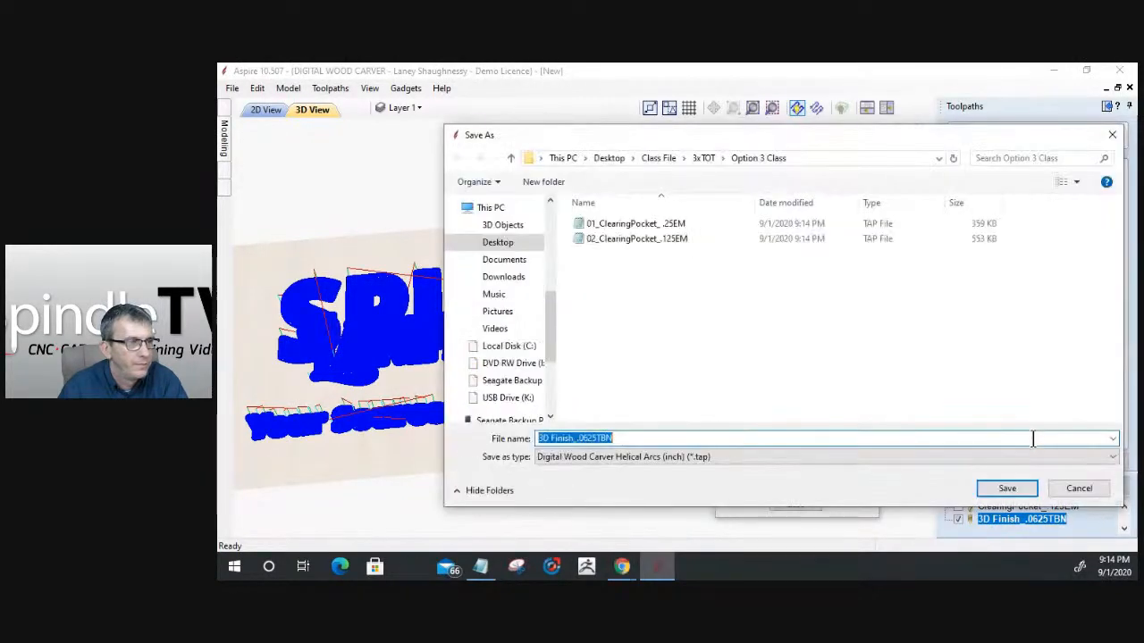
pyautogui.click(537, 439)
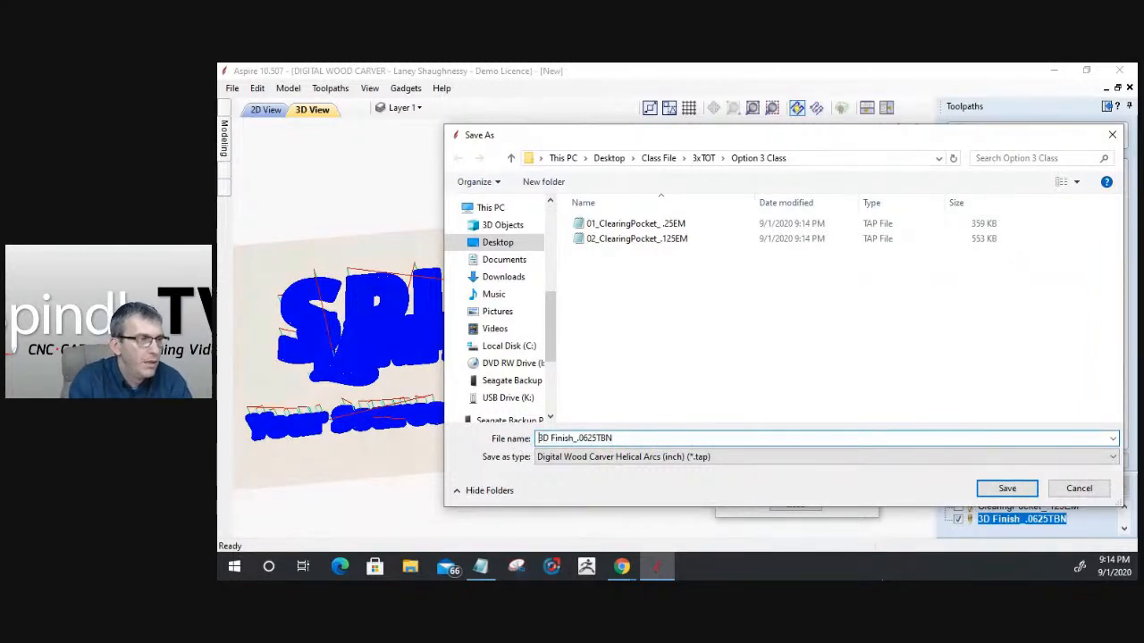
pyautogui.write('03_')
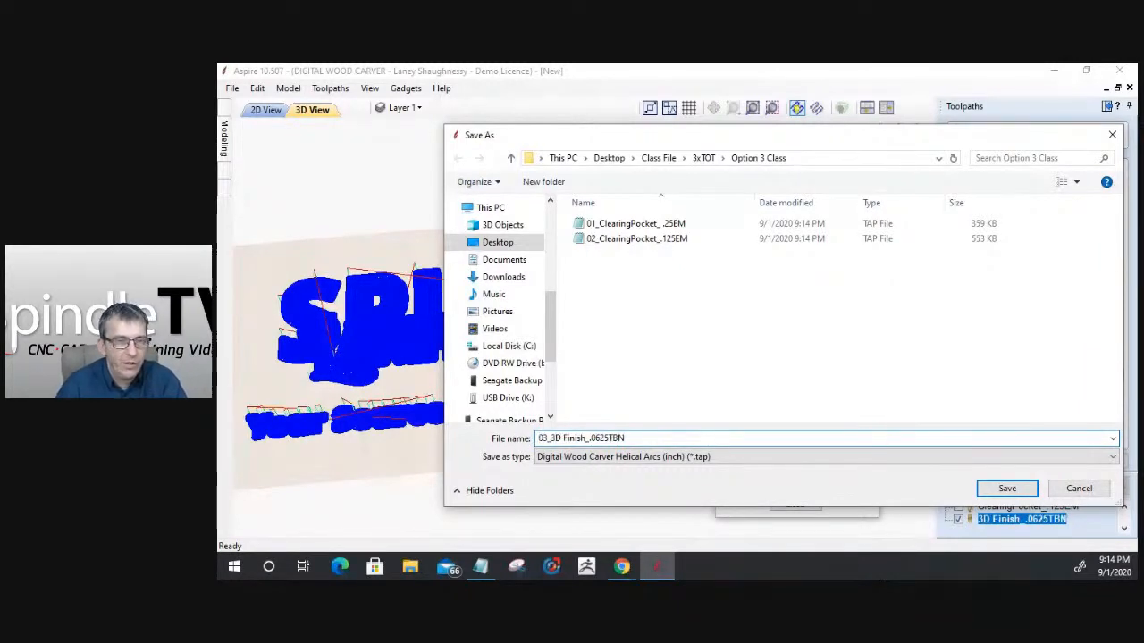
pyautogui.click(1003, 491)
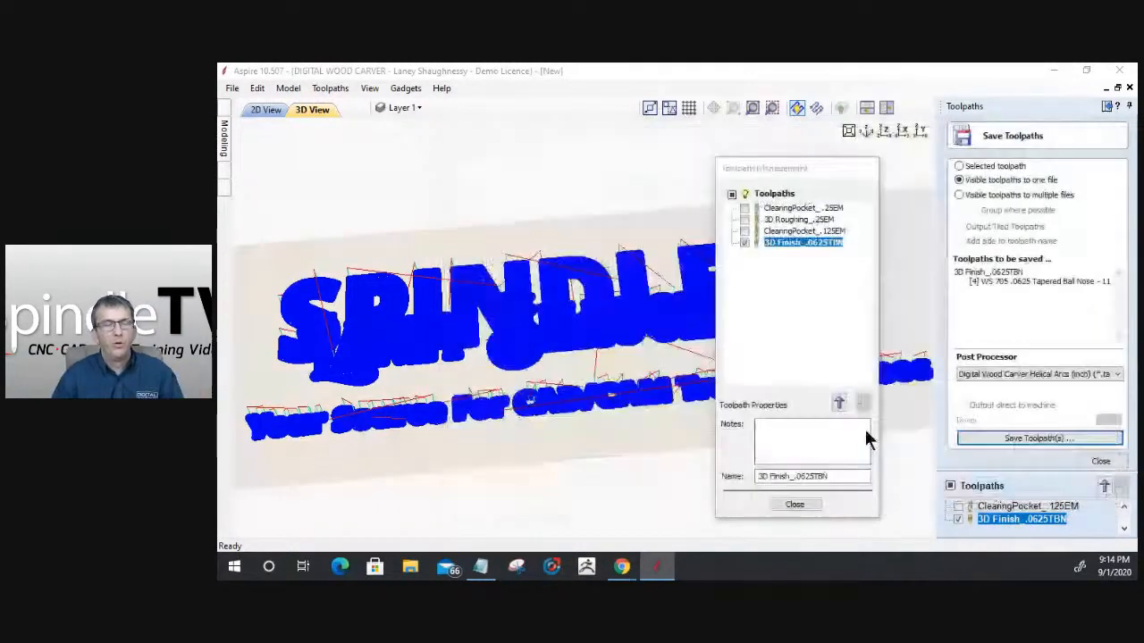
# - Close the toolpath management and saving tools, and hide the 3D finishing toolpath
pyautogui.click(794, 505)
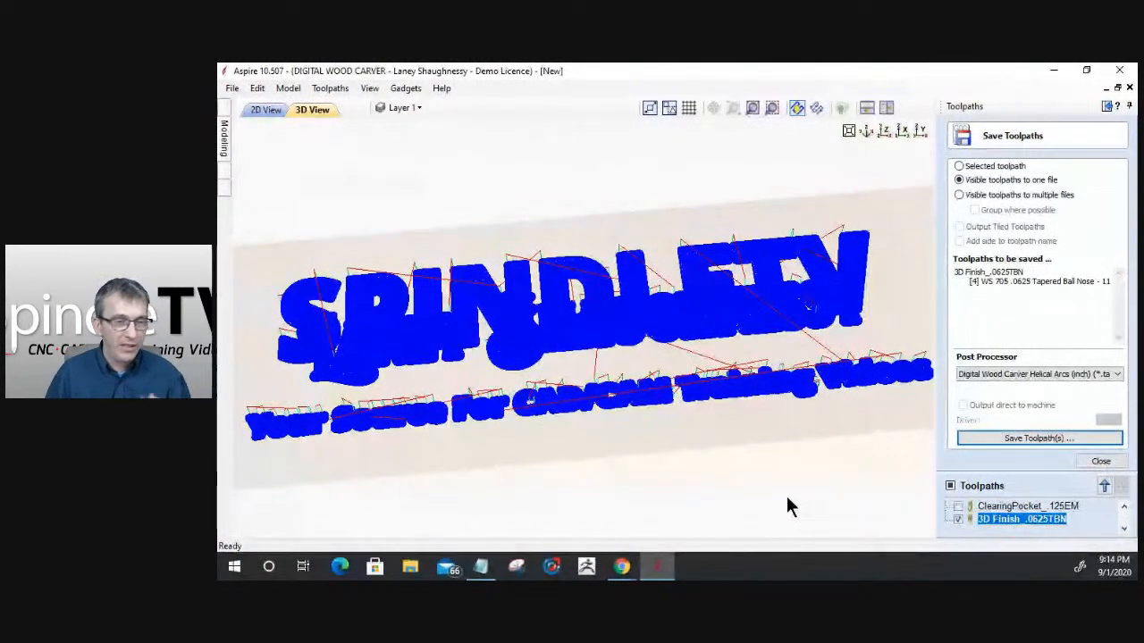
pyautogui.click(1098, 461)
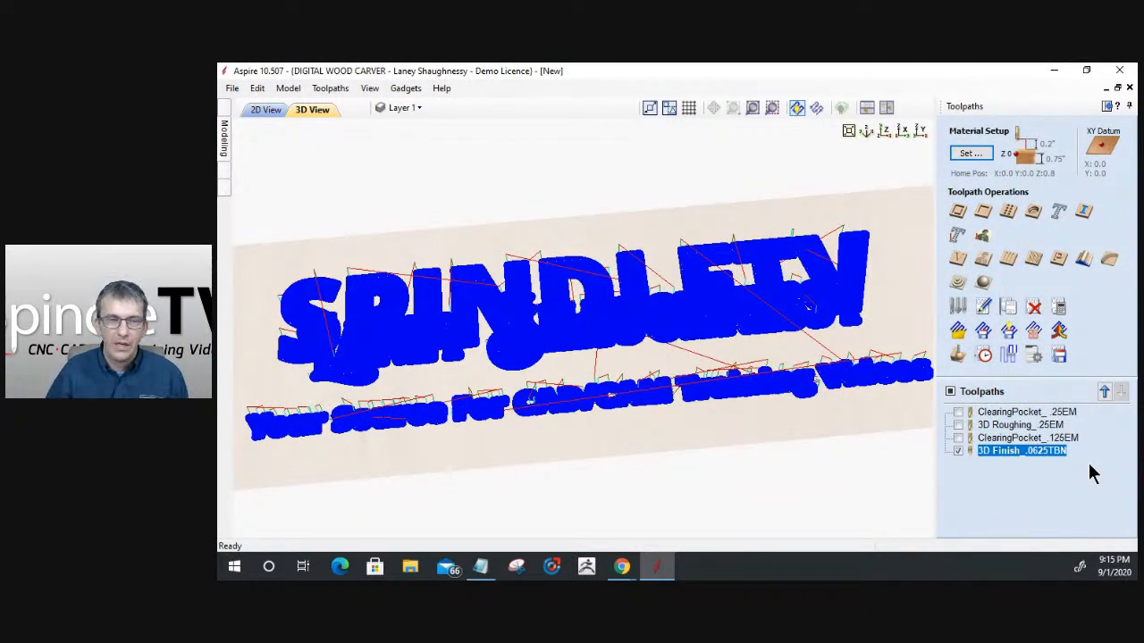
pyautogui.click(958, 450)
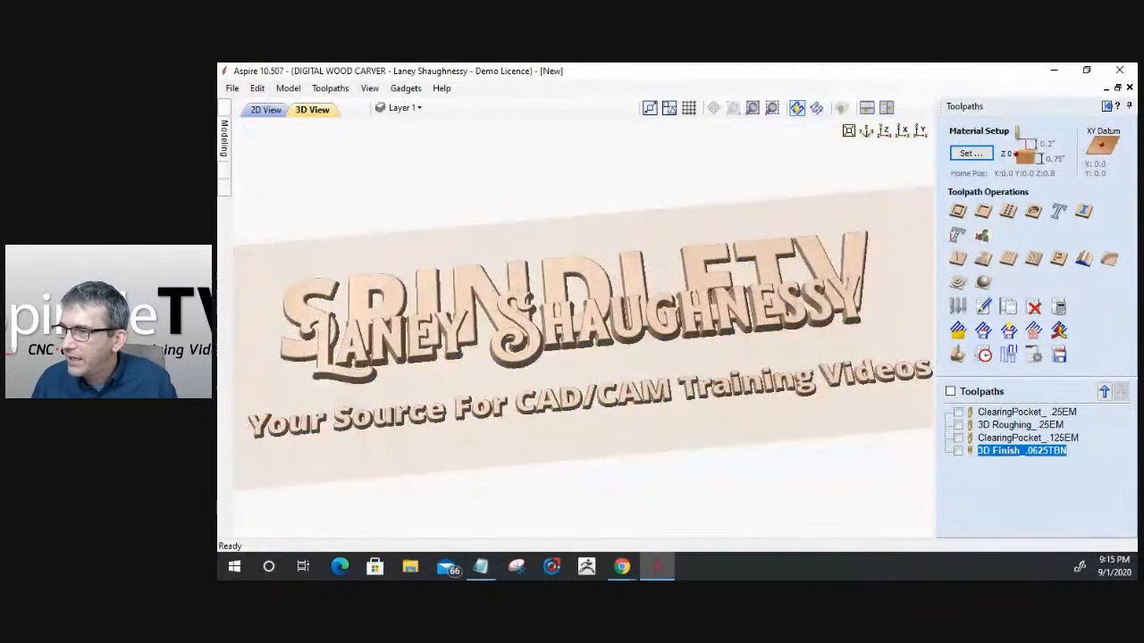